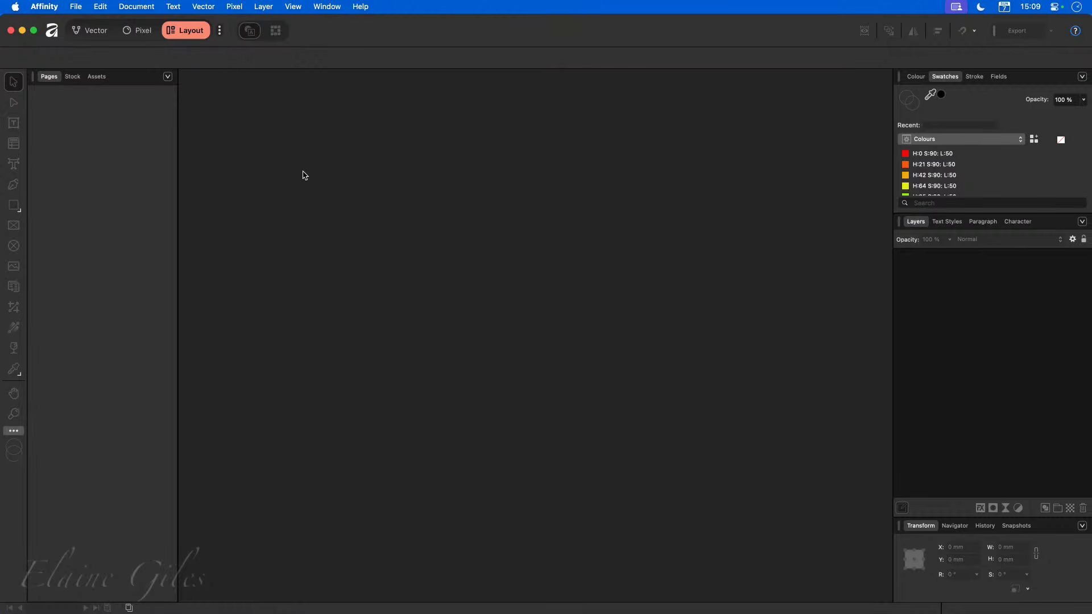
Create a new A5 document and switch to the Layout studio.
{"action": "key", "text": "super+n"}
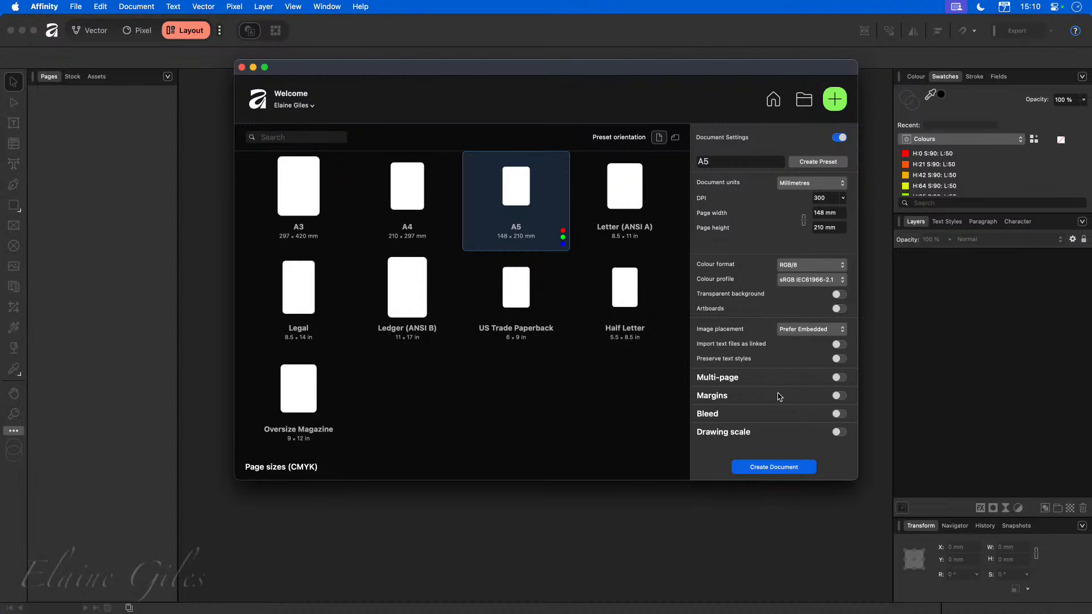
{"action": "left_click", "coordinate": [787, 470]}
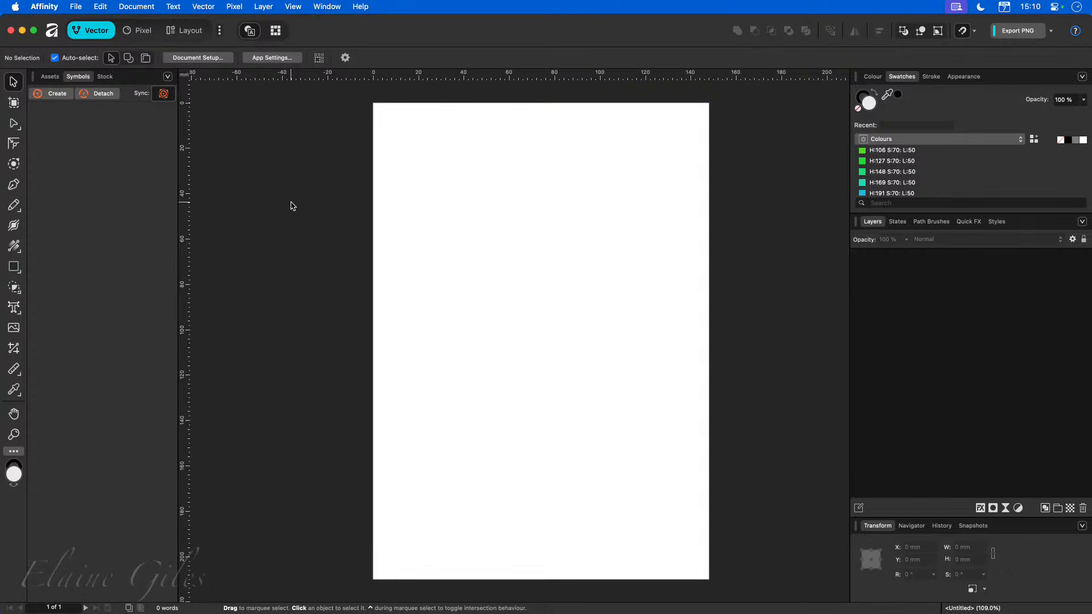
{"action": "left_click", "coordinate": [191, 30]}
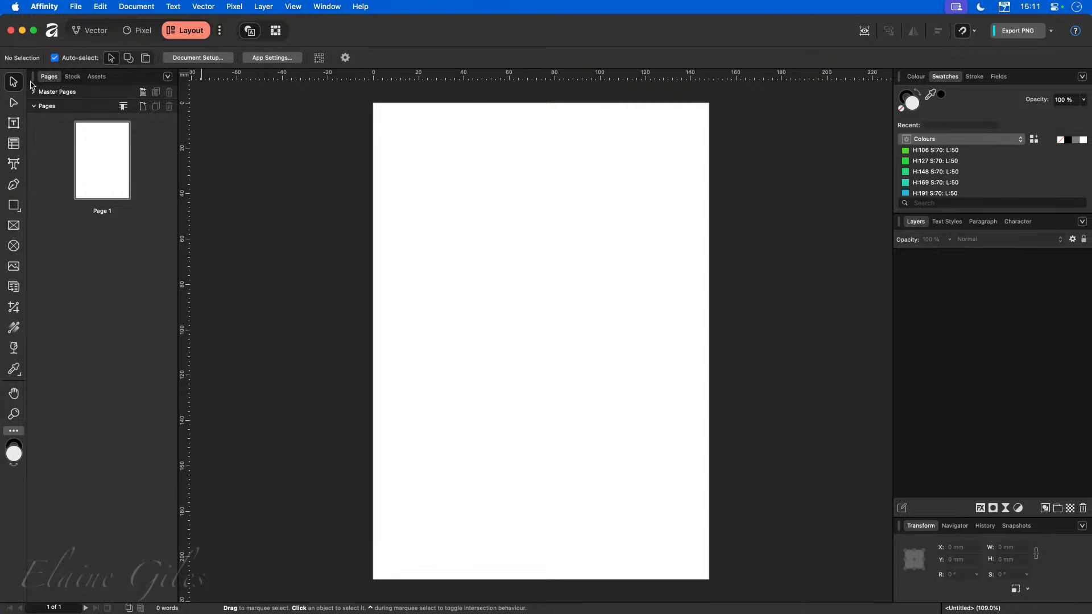
{"action": "left_click", "coordinate": [100, 34]}
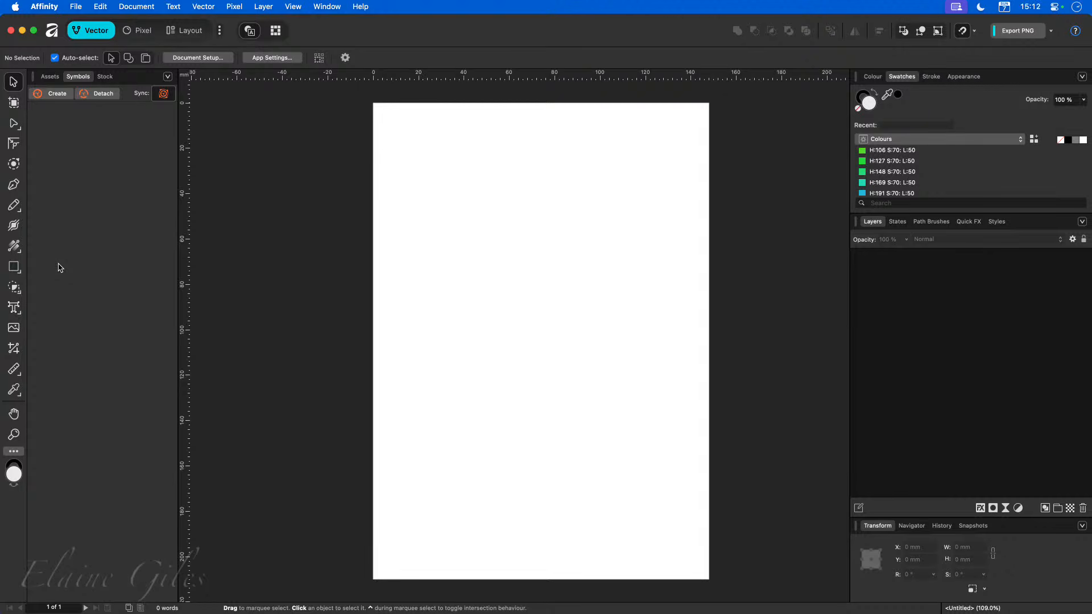
{"action": "left_click", "coordinate": [187, 34]}
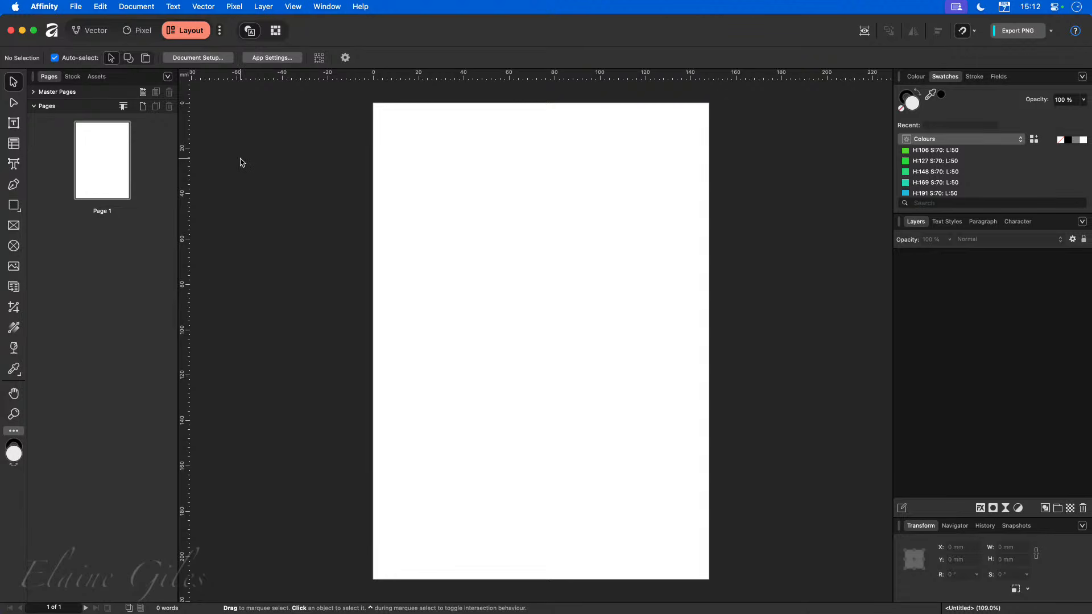
Draw a horizontal line about 115 mm long near the top of the page with the Pen tool.
{"action": "left_click", "coordinate": [14, 184]}
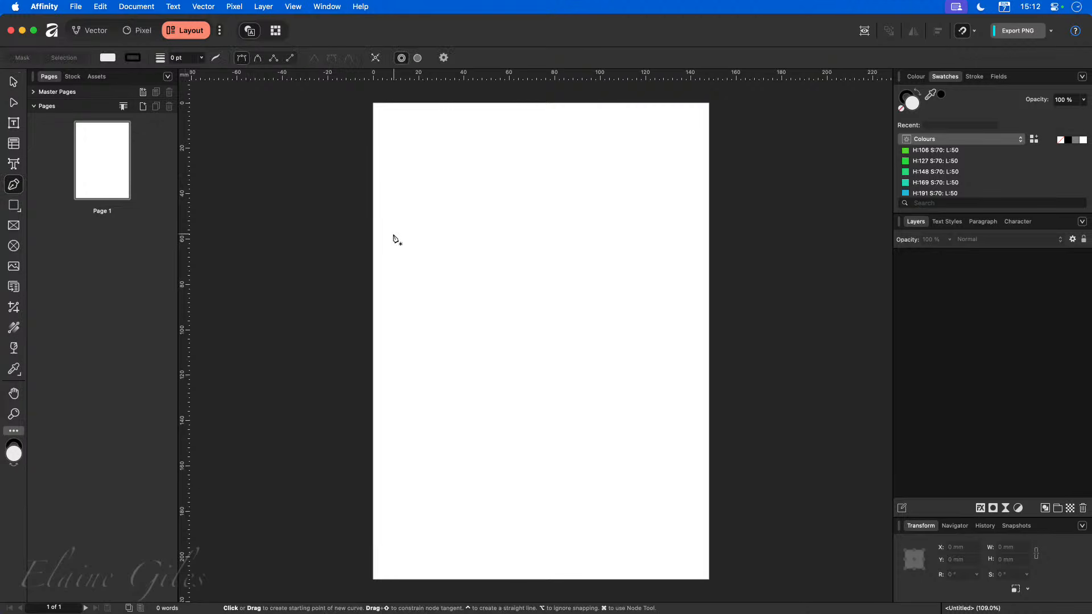
{"action": "left_click", "coordinate": [397, 166]}
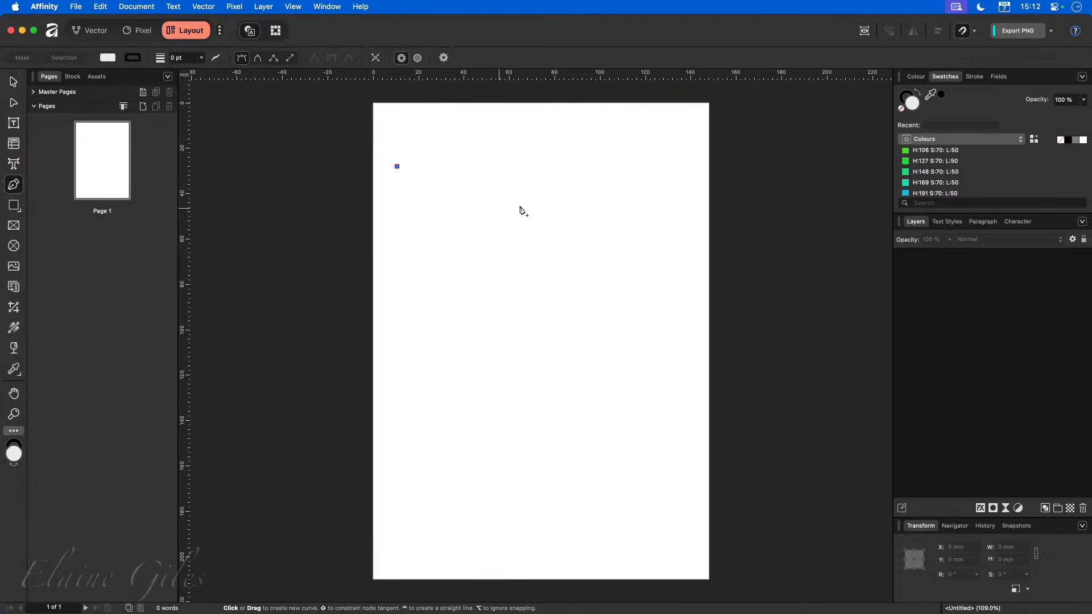
{"action": "left_click", "coordinate": [657, 167]}
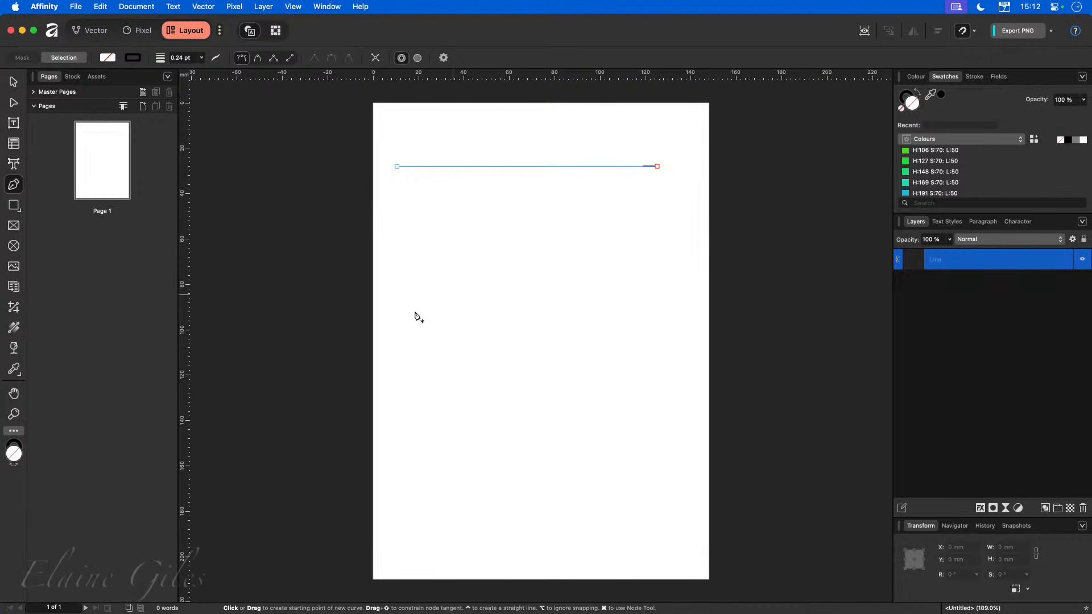
{"action": "left_click", "coordinate": [13, 82]}
{"action": "left_click", "coordinate": [462, 231]}
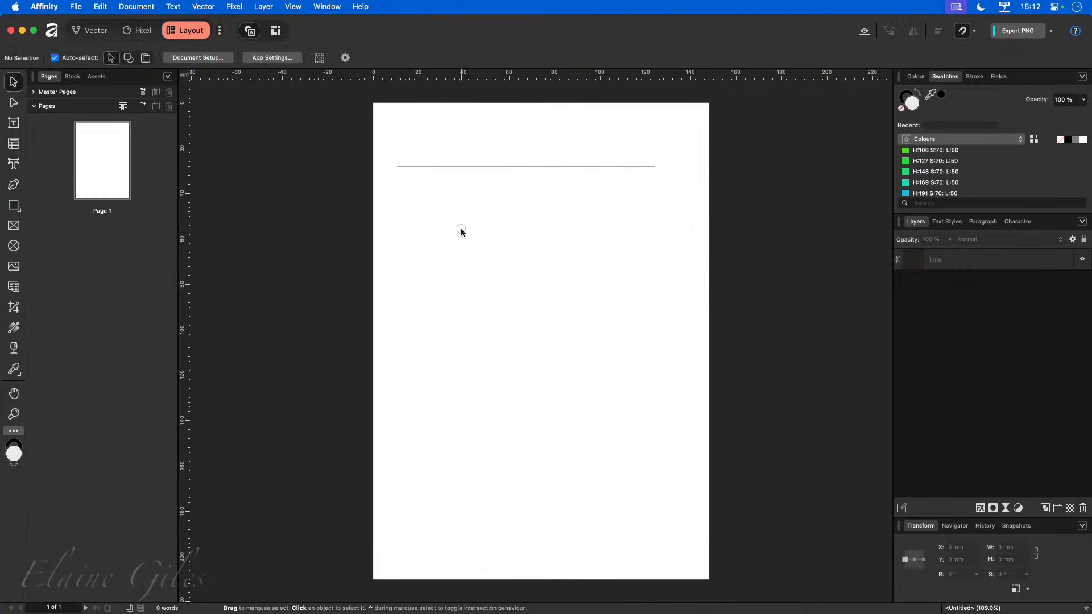
Duplicate the line repeatedly down the page to make six lines.
{"action": "left_click_drag", "start_coordinate": [487, 167], "coordinate": [485, 206]}
{"action": "mouse_move", "coordinate": [485, 206]}
{"action": "left_mouse_down"}
{"action": "mouse_move", "coordinate": [478, 266]}
{"action": "mouse_move", "coordinate": [498, 293]}
{"action": "left_mouse_up"}
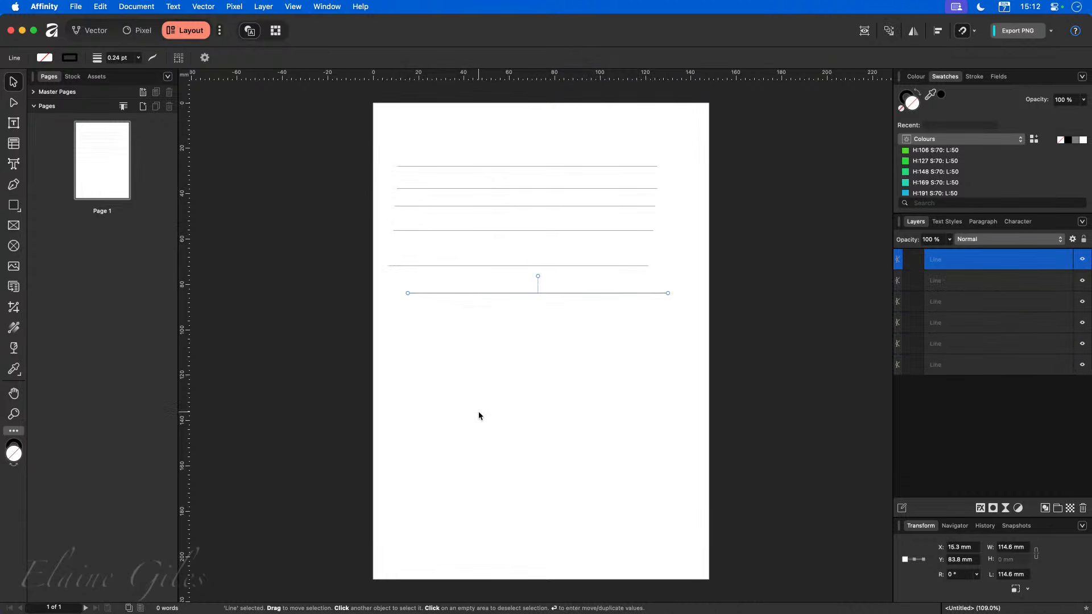
Select all six lines, align them left and distribute them evenly vertically.
{"action": "left_click_drag", "start_coordinate": [370, 139], "coordinate": [720, 369]}
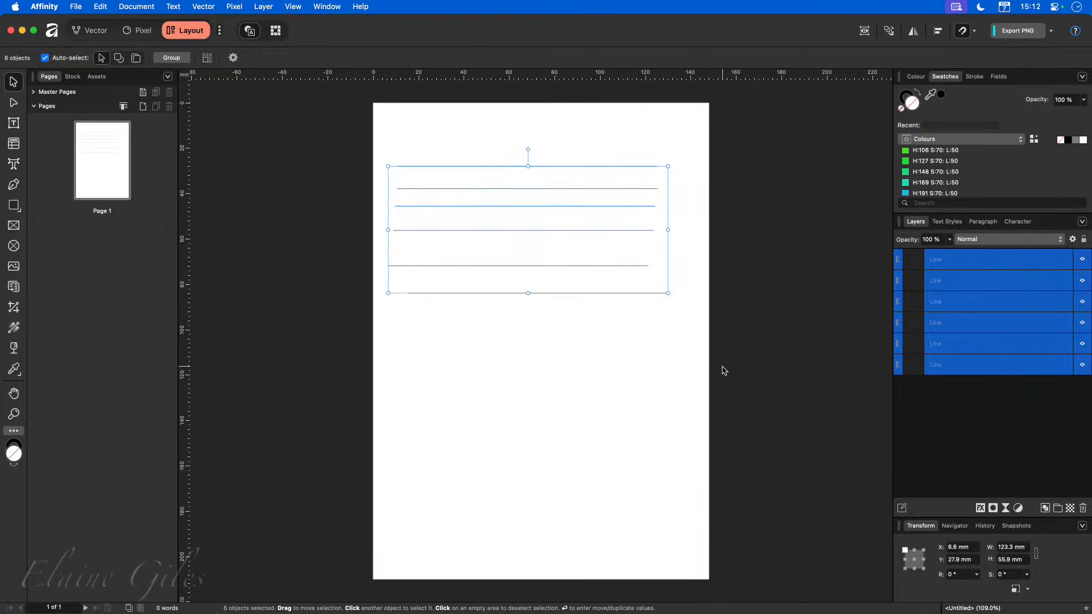
{"action": "left_click", "coordinate": [938, 32]}
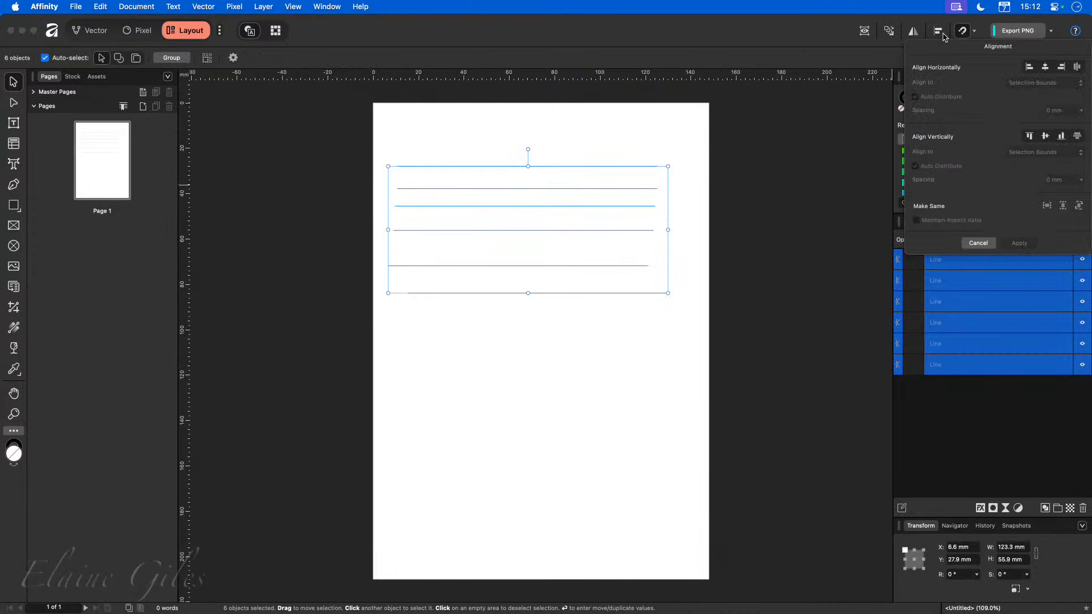
{"action": "left_click", "coordinate": [1029, 67]}
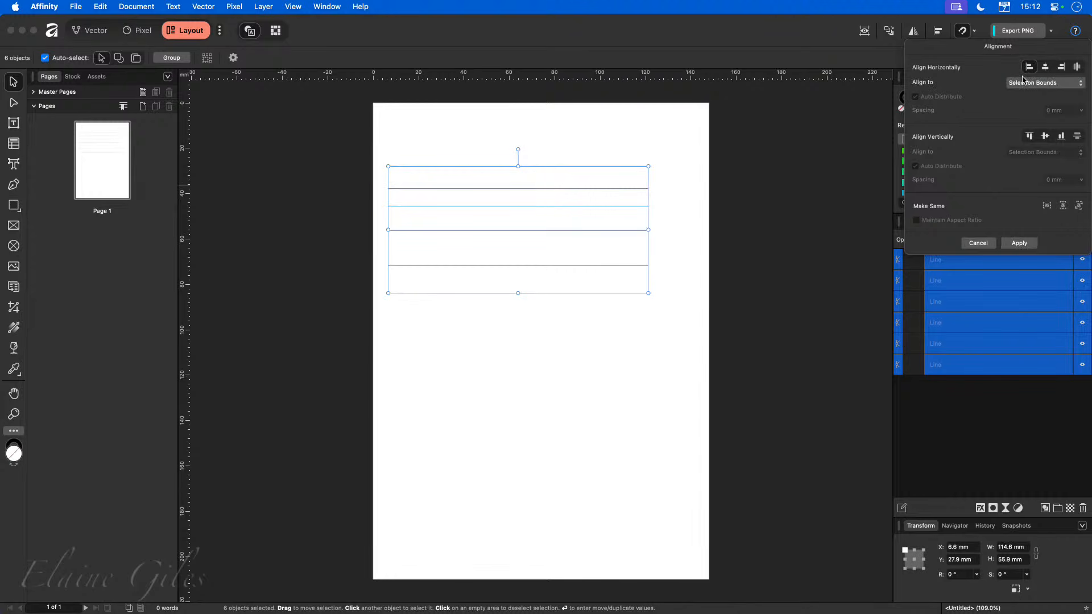
{"action": "left_click", "coordinate": [1077, 136]}
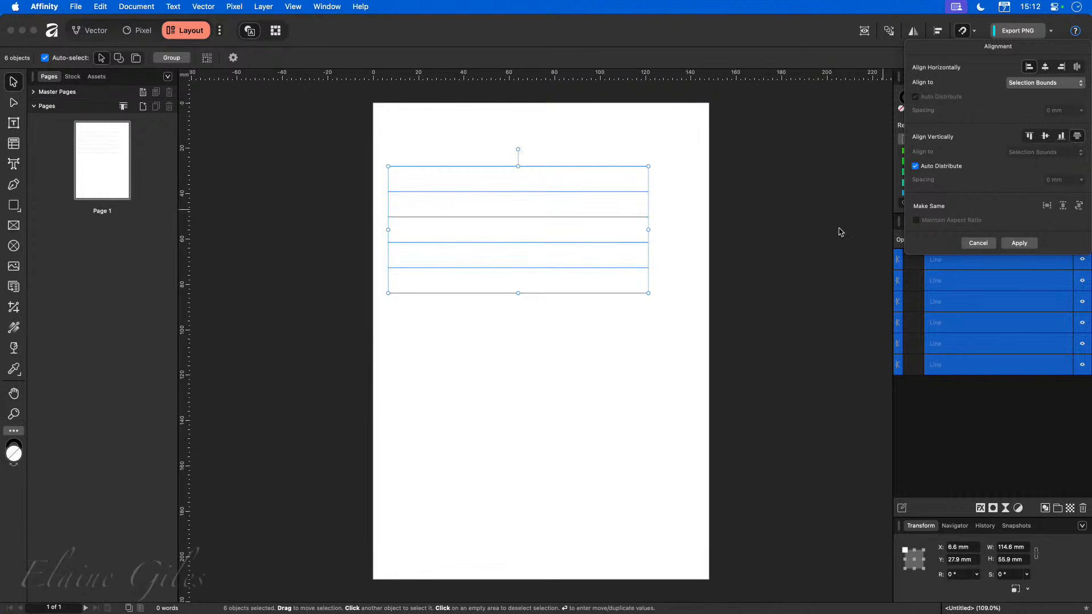
{"action": "left_click", "coordinate": [808, 239]}
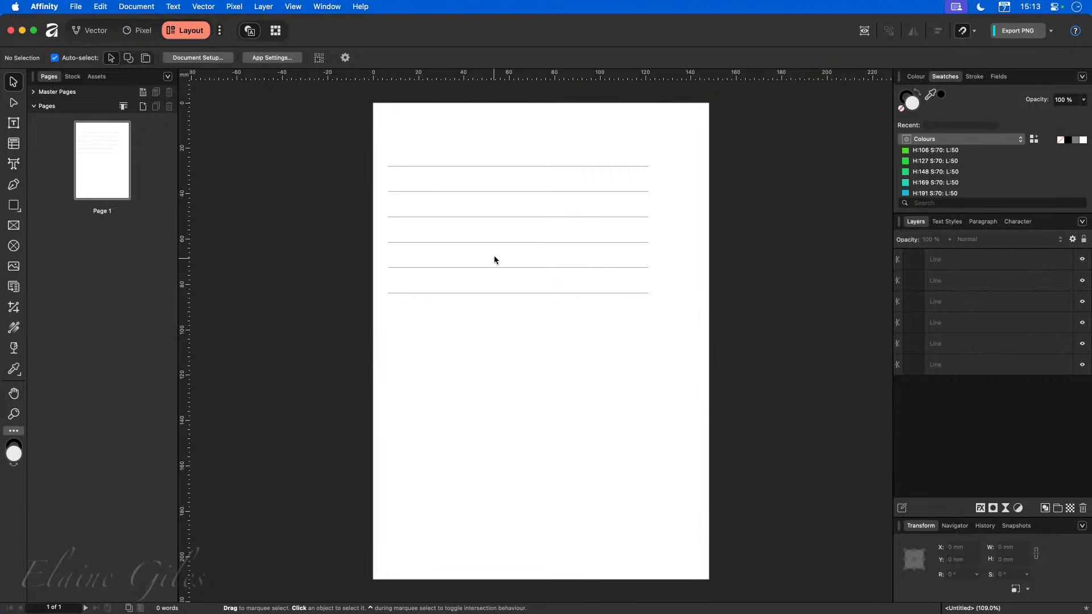
Nudge the bottom line upward in small steps.
{"action": "left_click", "coordinate": [514, 294]}
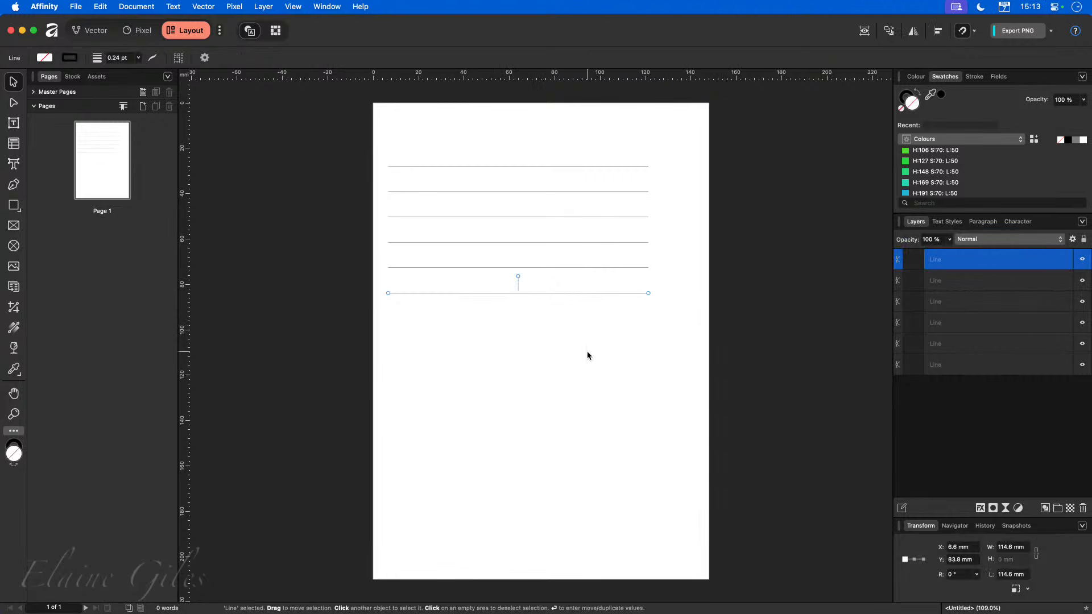
{"action": "key", "text": "Up"}
{"action": "key", "text": "Up"}
{"action": "key", "text": "Up"}
{"action": "key", "text": "Up"}
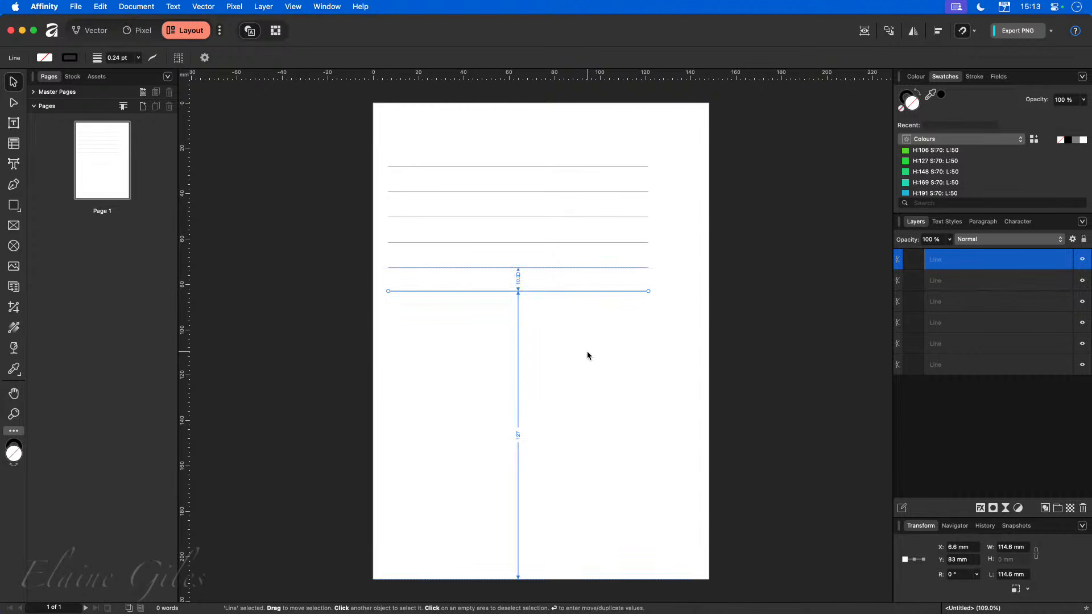
{"action": "key", "text": "Up"}
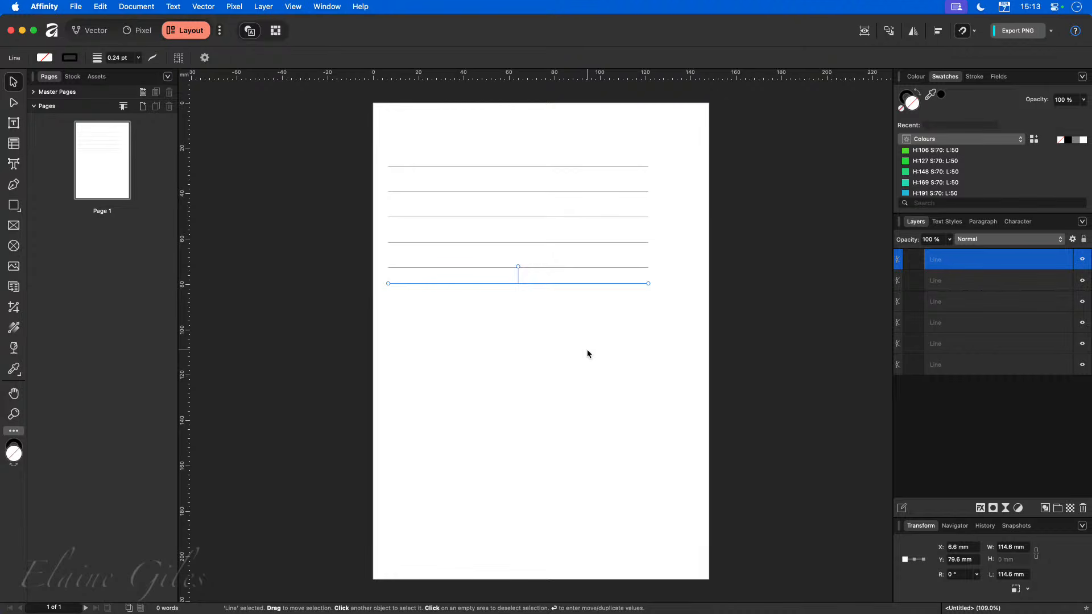
Select all the lines and delete them.
{"action": "left_click_drag", "start_coordinate": [339, 133], "coordinate": [708, 367]}
{"action": "key", "text": "Delete"}
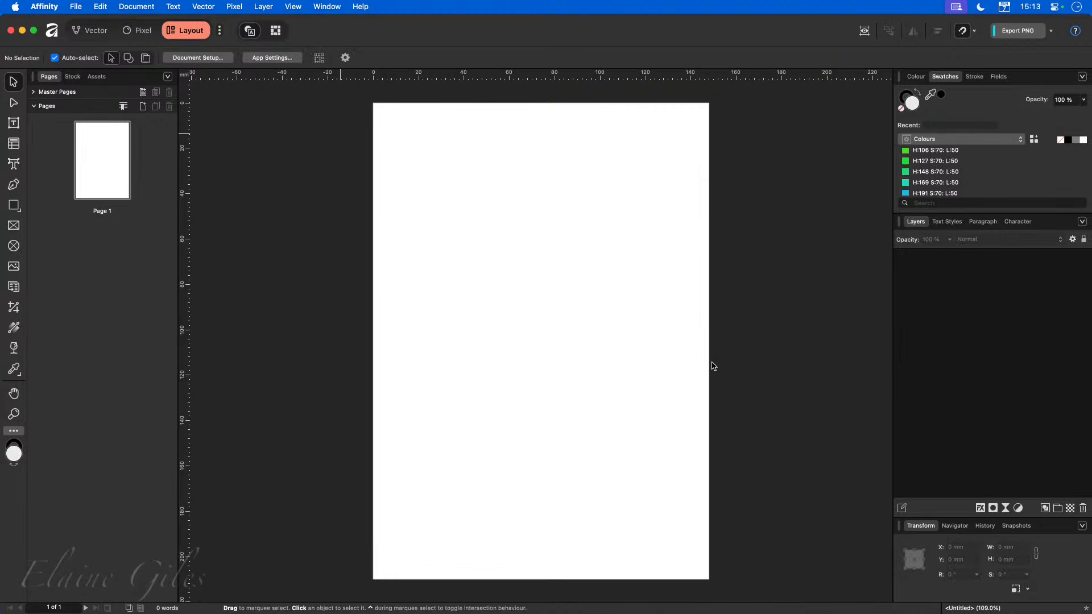
Draw a table filling the whole page with the Table tool.
{"action": "left_click", "coordinate": [16, 144]}
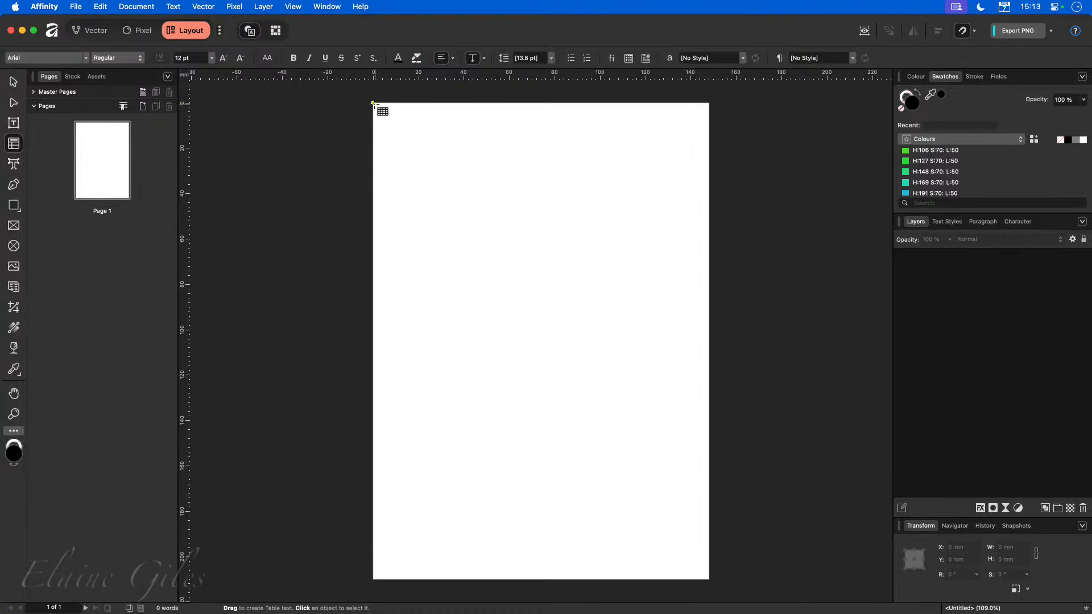
{"action": "left_click_drag", "start_coordinate": [374, 104], "coordinate": [646, 400]}
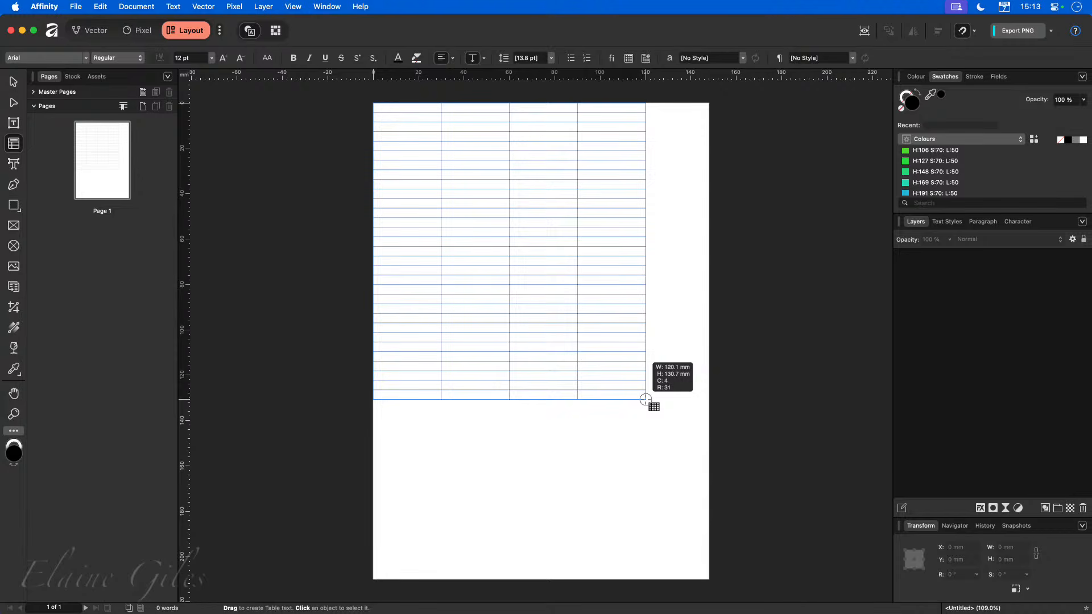
{"action": "left_click_drag", "start_coordinate": [646, 400], "coordinate": [707, 578]}
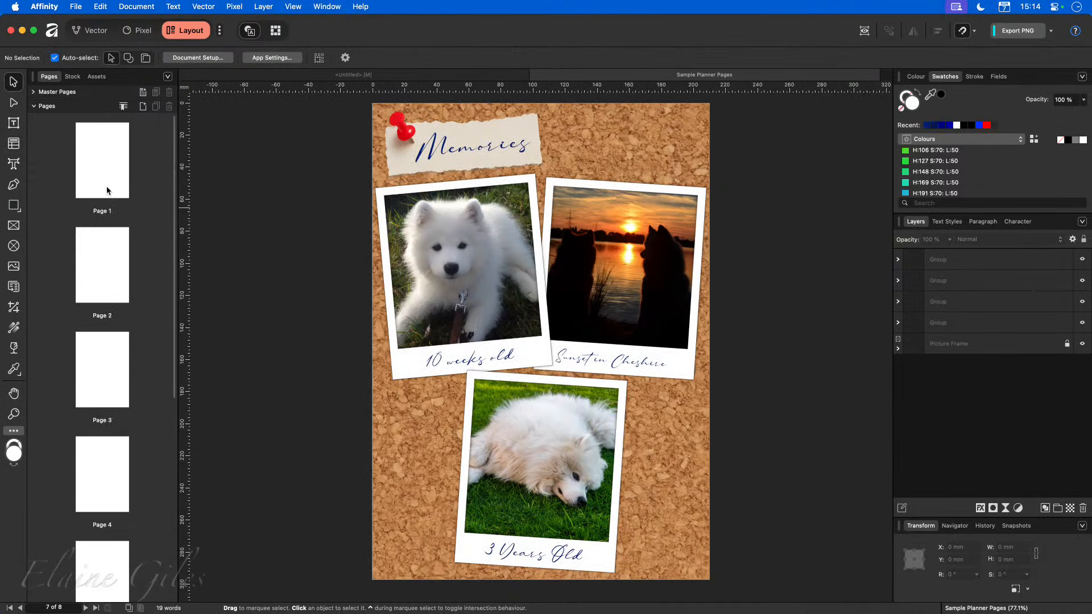
Compare with the lined first page of the sample planner document, returning to the untitled document.
{"action": "left_click", "coordinate": [107, 190]}
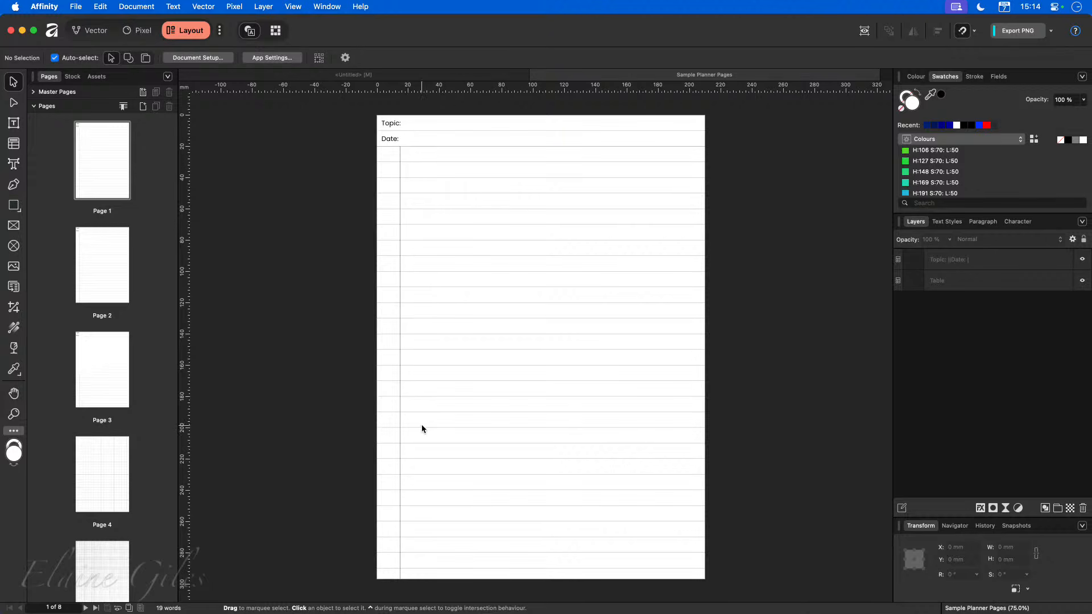
{"action": "left_click", "coordinate": [384, 74]}
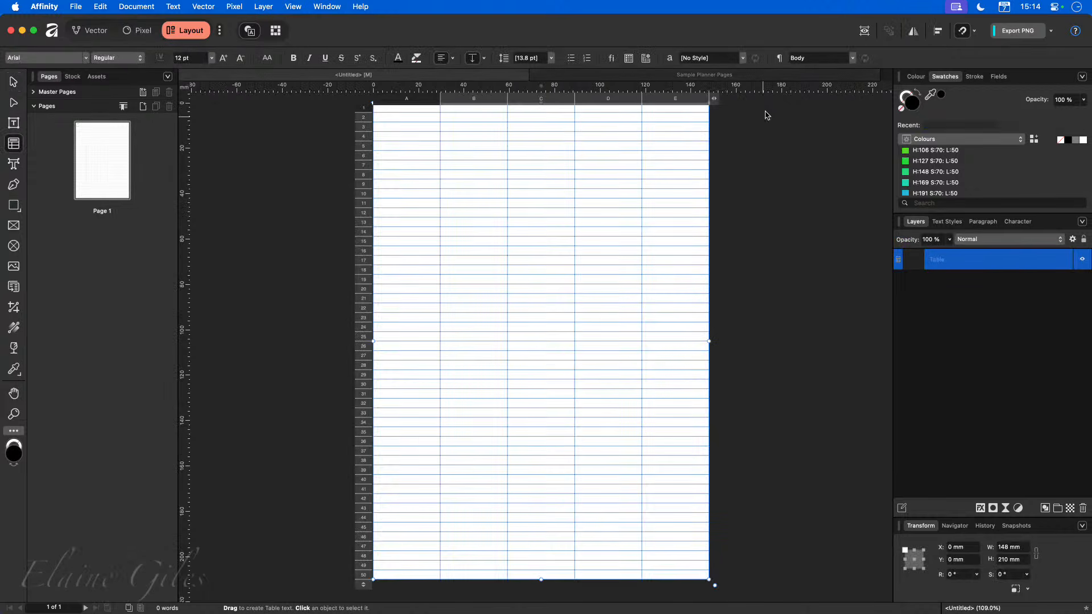
Set the table's column count to 2.
{"action": "left_click", "coordinate": [715, 99]}
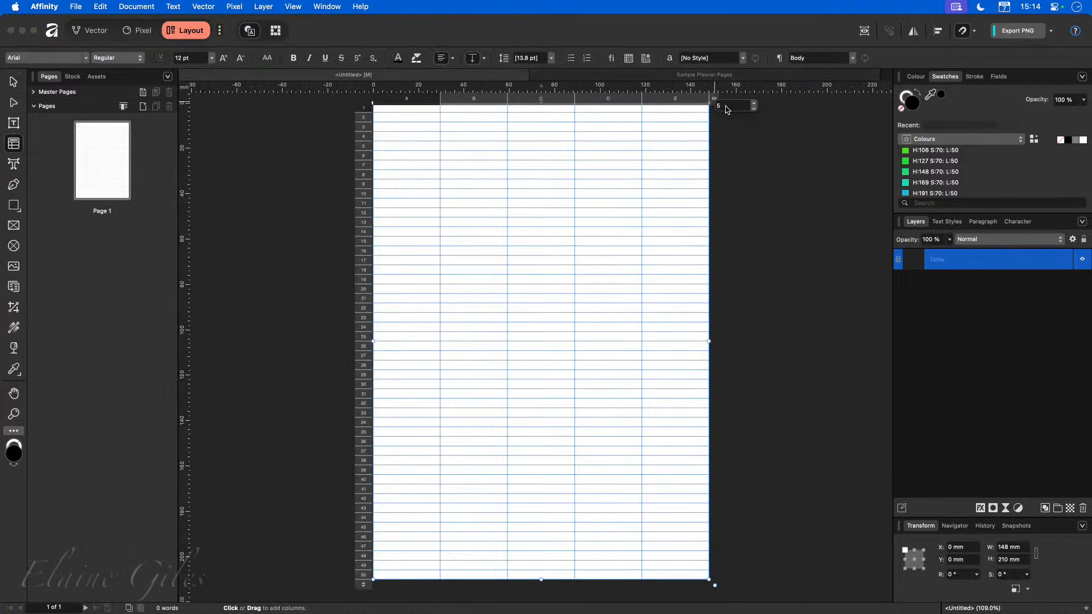
{"action": "left_click", "coordinate": [731, 105]}
{"action": "type", "text": "2"}
{"action": "key", "text": "Return"}
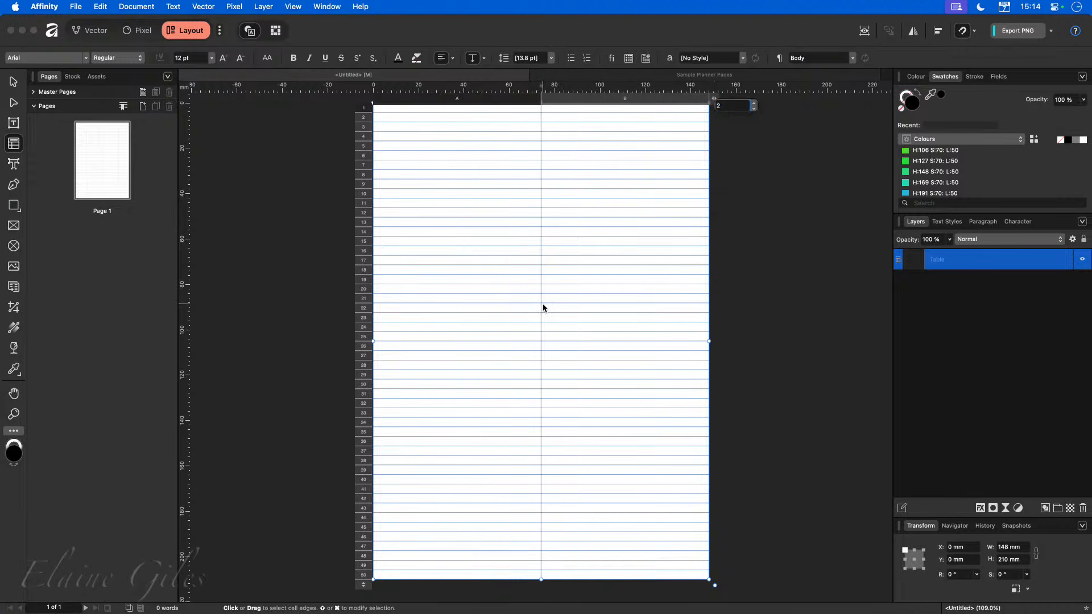
Inspect the table's columns and rows on the sample planner page, then return to the untitled document.
{"action": "left_click", "coordinate": [584, 75]}
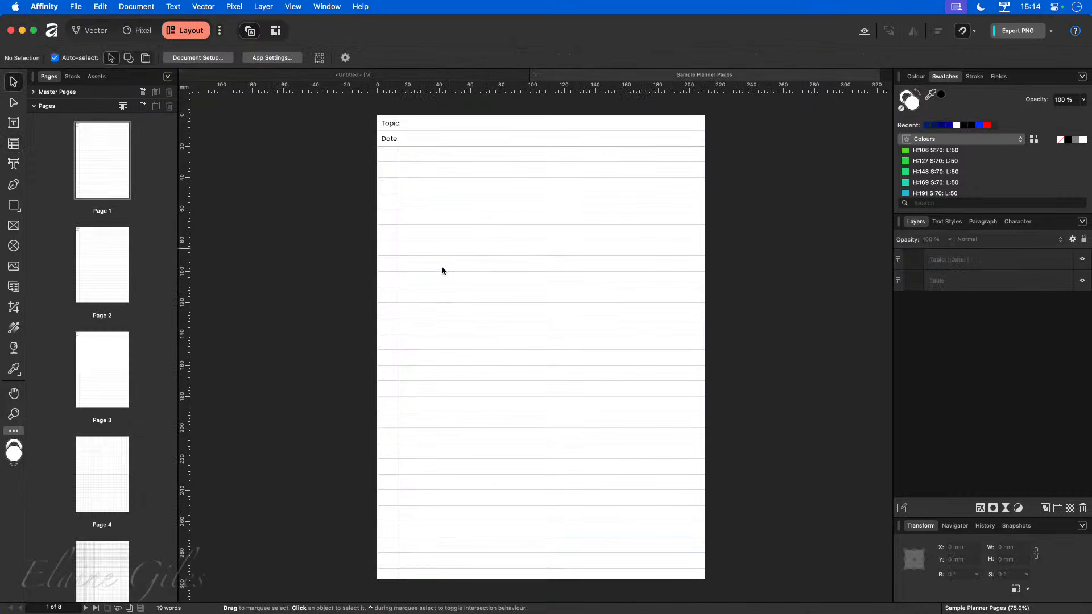
{"action": "left_click", "coordinate": [438, 280]}
{"action": "double_click", "coordinate": [407, 444]}
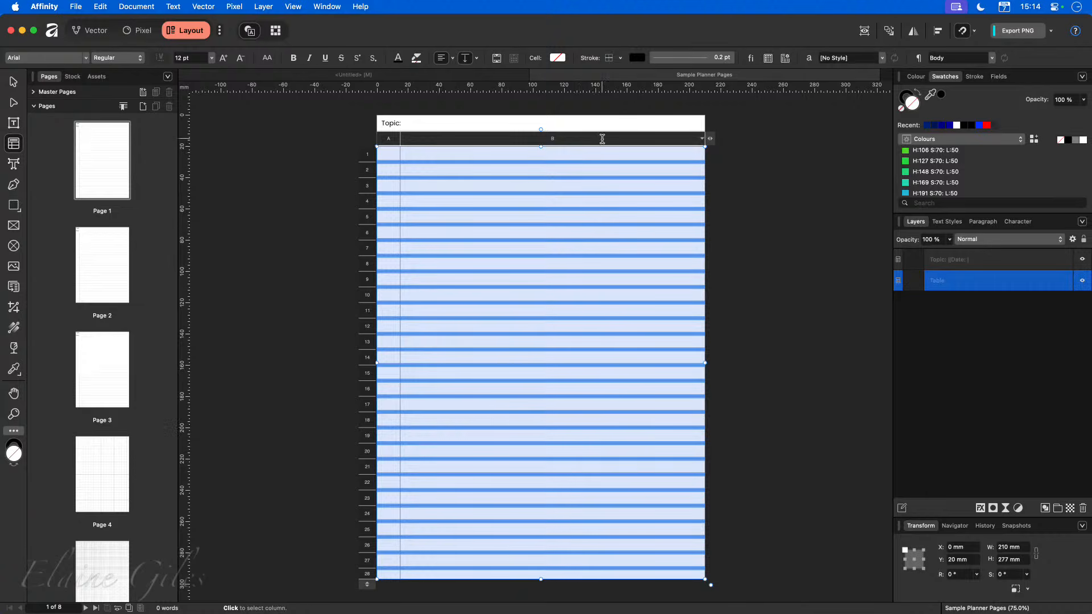
{"action": "left_click", "coordinate": [483, 75]}
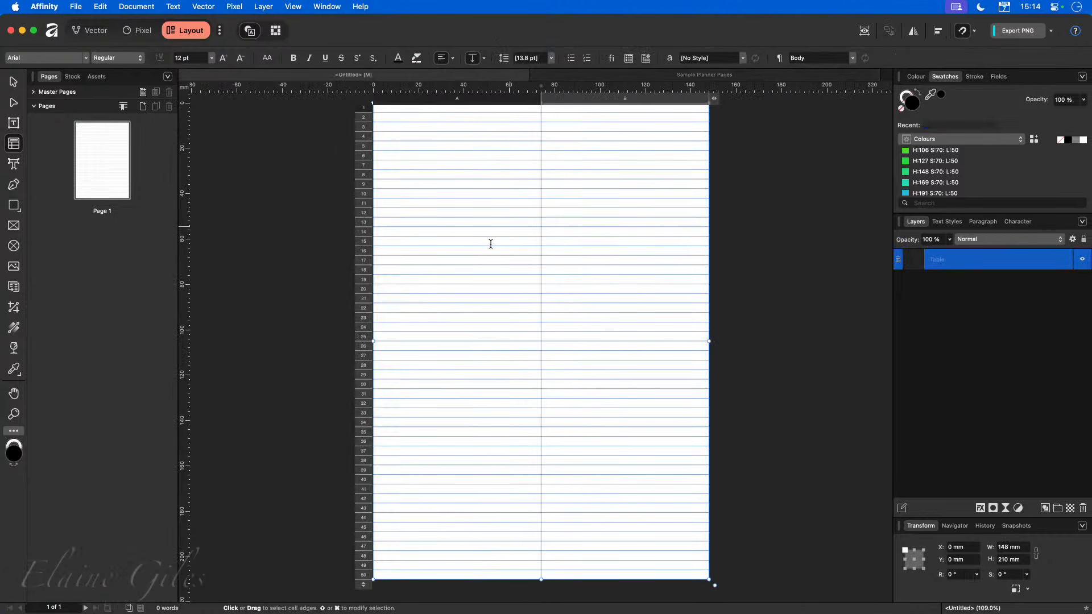
Reduce the table to 30 rows, about 126 mm tall.
{"action": "left_click", "coordinate": [366, 584]}
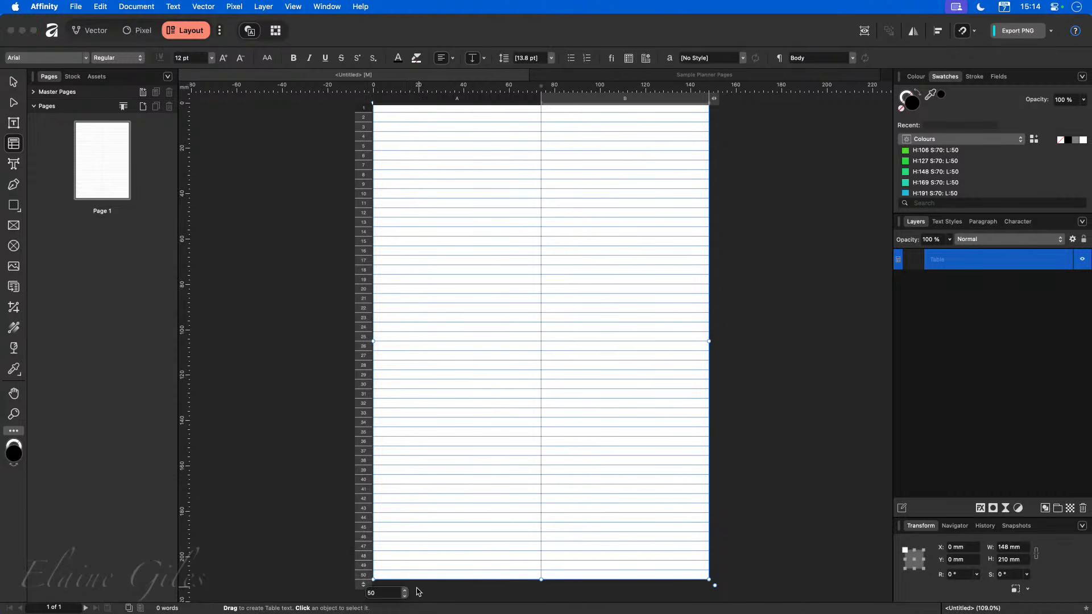
{"action": "left_click", "coordinate": [333, 580]}
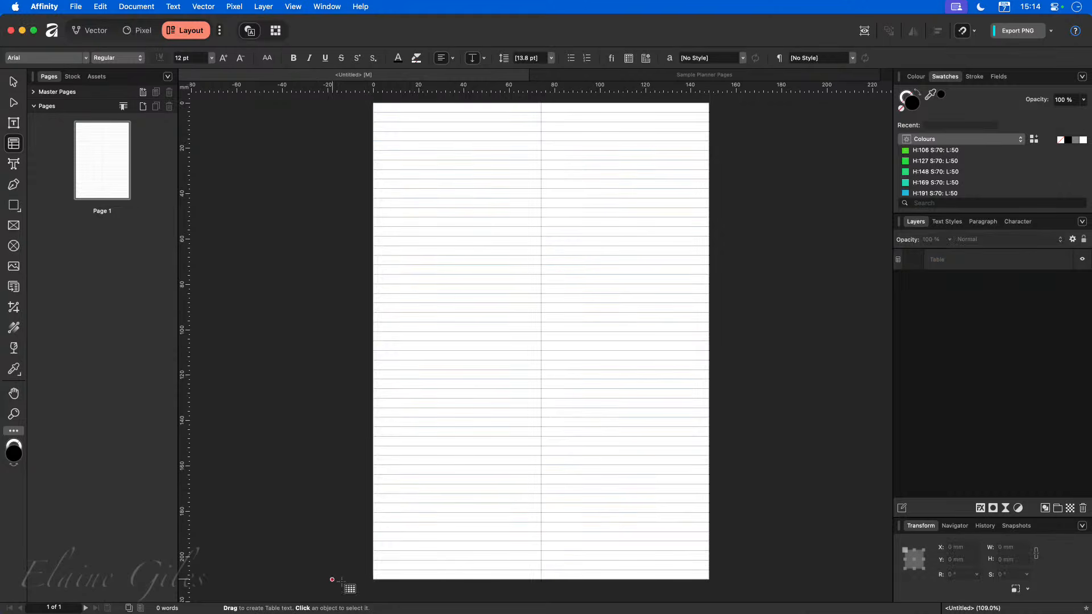
{"action": "left_click", "coordinate": [374, 577]}
{"action": "left_click_drag", "start_coordinate": [363, 586], "coordinate": [362, 392]}
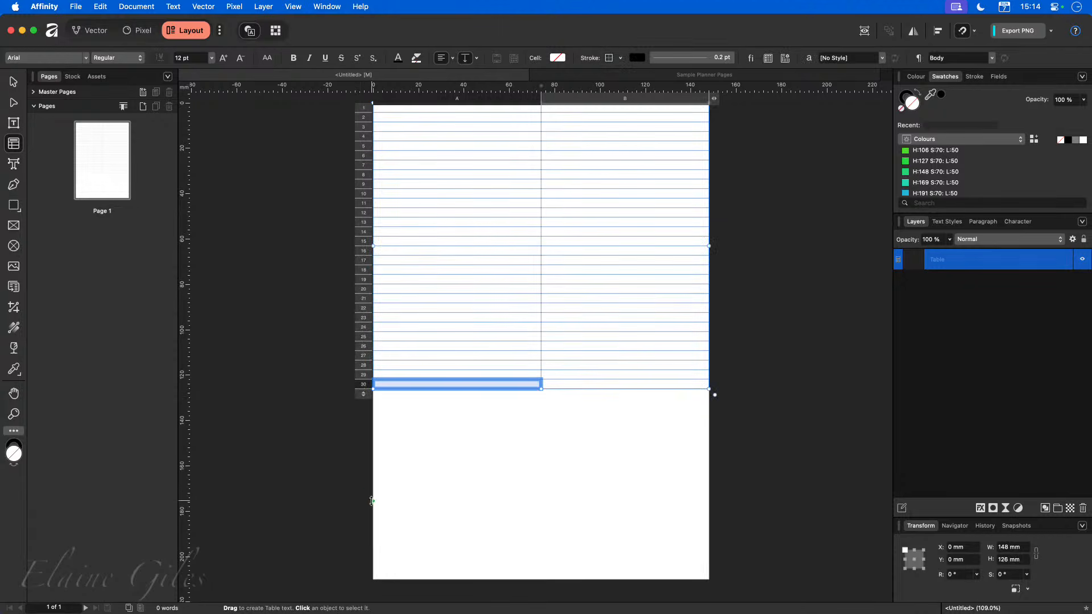
Stretch the table's height so it reaches the bottom edge of the page.
{"action": "left_click", "coordinate": [449, 468]}
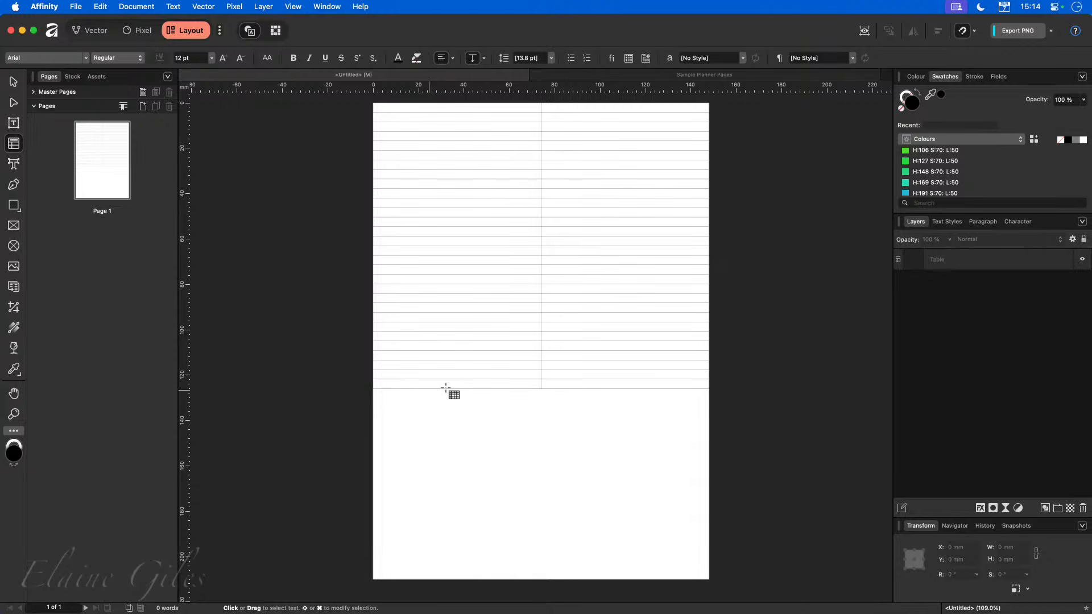
{"action": "key", "text": "v"}
{"action": "left_click", "coordinate": [544, 372]}
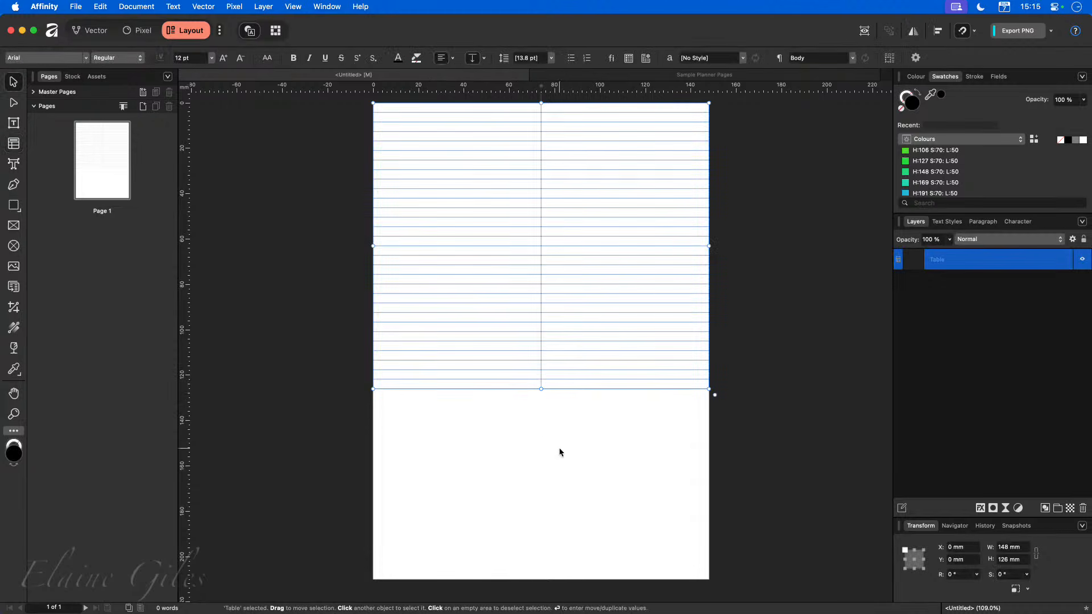
{"action": "left_click_drag", "start_coordinate": [541, 390], "coordinate": [542, 579]}
{"action": "left_click", "coordinate": [341, 494]}
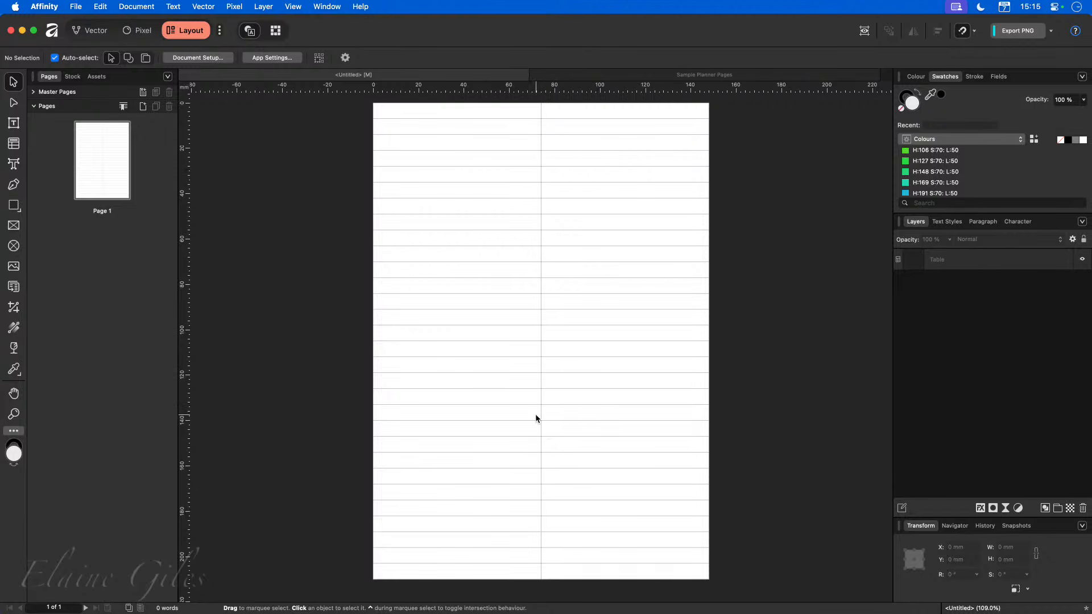
Narrow the lined table's first column to about 15 mm wide to create a left margin.
{"action": "left_click", "coordinate": [551, 282]}
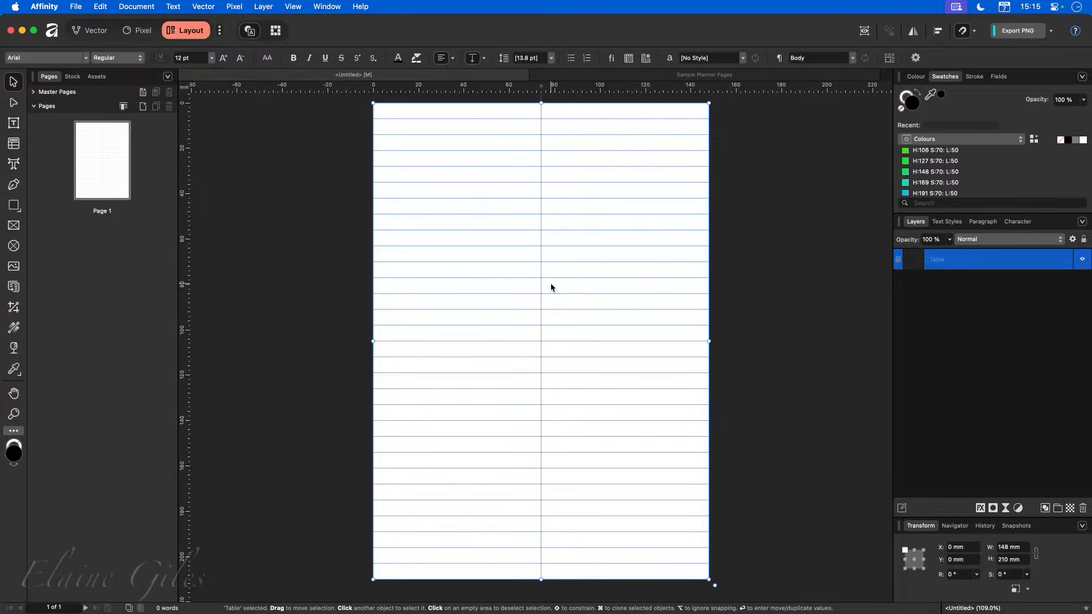
{"action": "double_click", "coordinate": [551, 286]}
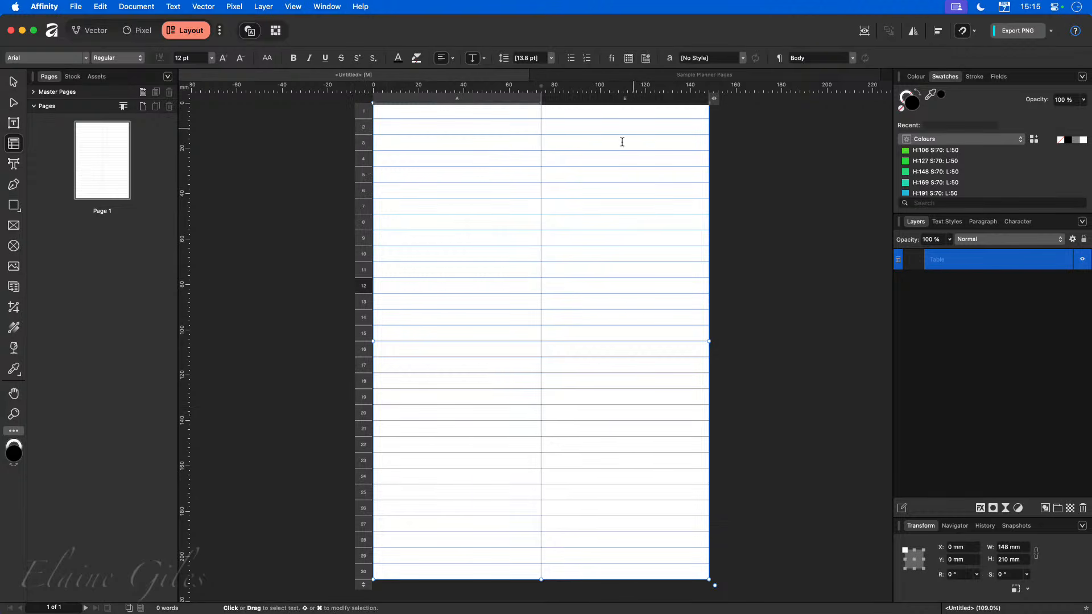
{"action": "scroll", "coordinate": [580, 185], "scroll_direction": "up", "scroll_amount": 1}
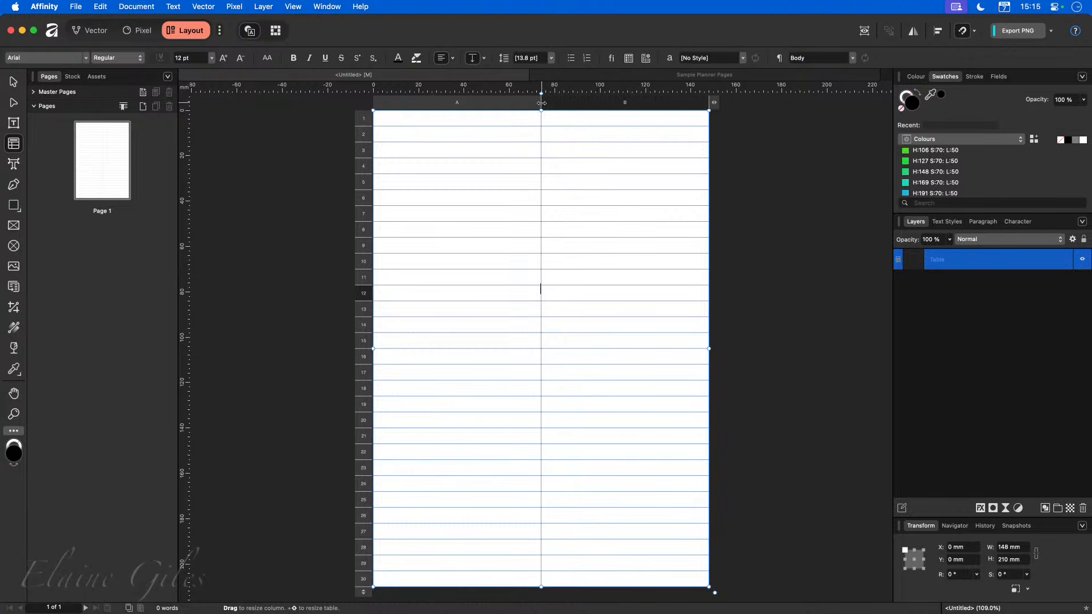
{"action": "left_click_drag", "start_coordinate": [470, 103], "coordinate": [421, 107]}
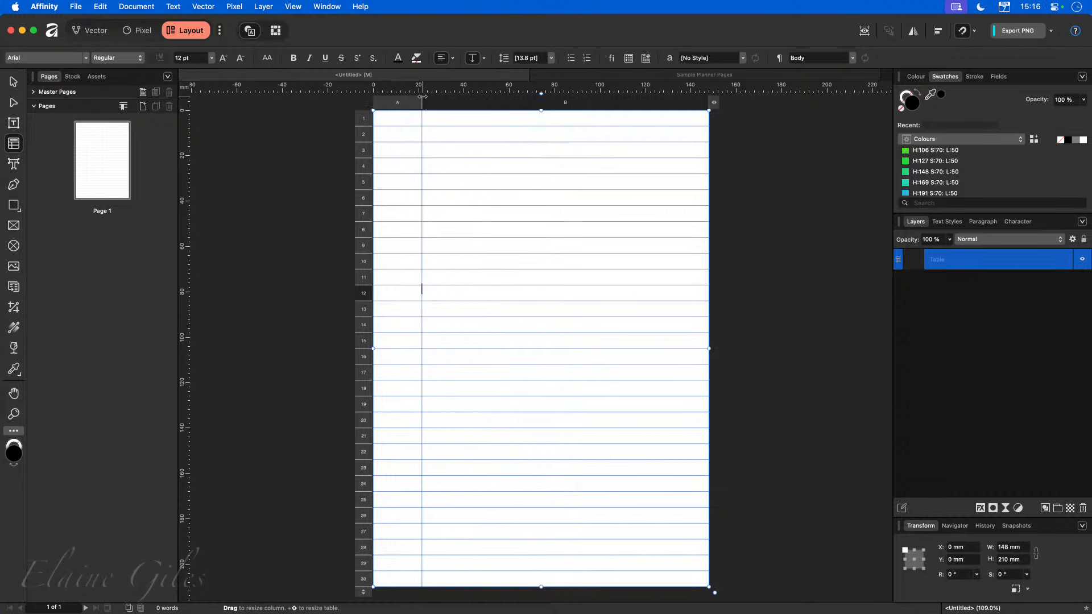
{"action": "scroll", "coordinate": [432, 106], "scroll_direction": "up", "scroll_amount": 1}
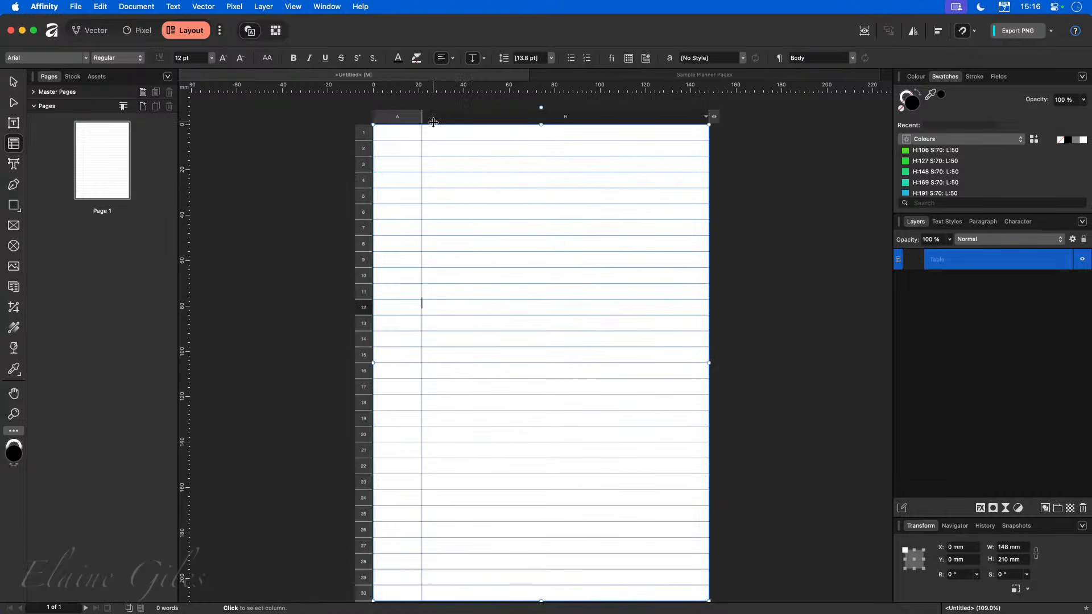
{"action": "key", "text": "super+z"}
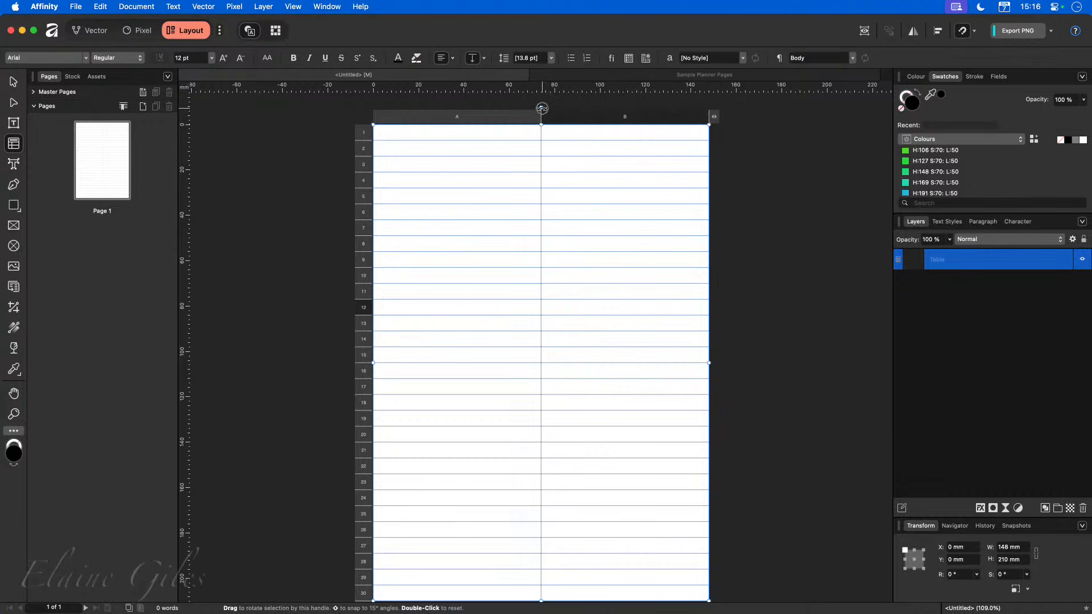
{"action": "left_click_drag", "start_coordinate": [542, 108], "coordinate": [533, 153]}
{"action": "left_click_drag", "start_coordinate": [534, 153], "coordinate": [533, 153]}
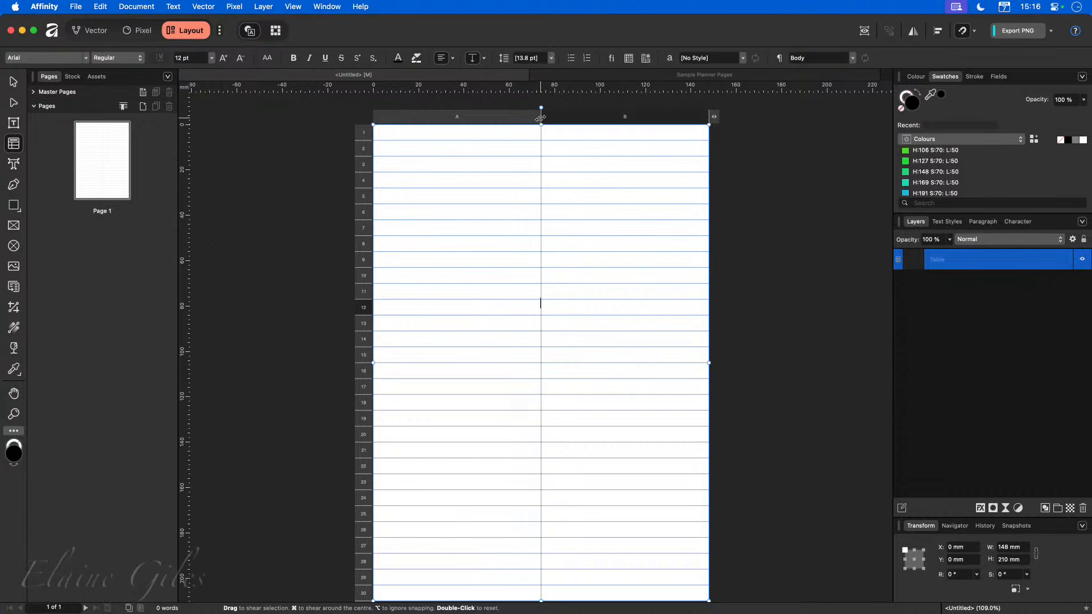
{"action": "left_click_drag", "start_coordinate": [541, 117], "coordinate": [541, 165]}
{"action": "left_click_drag", "start_coordinate": [541, 120], "coordinate": [407, 116]}
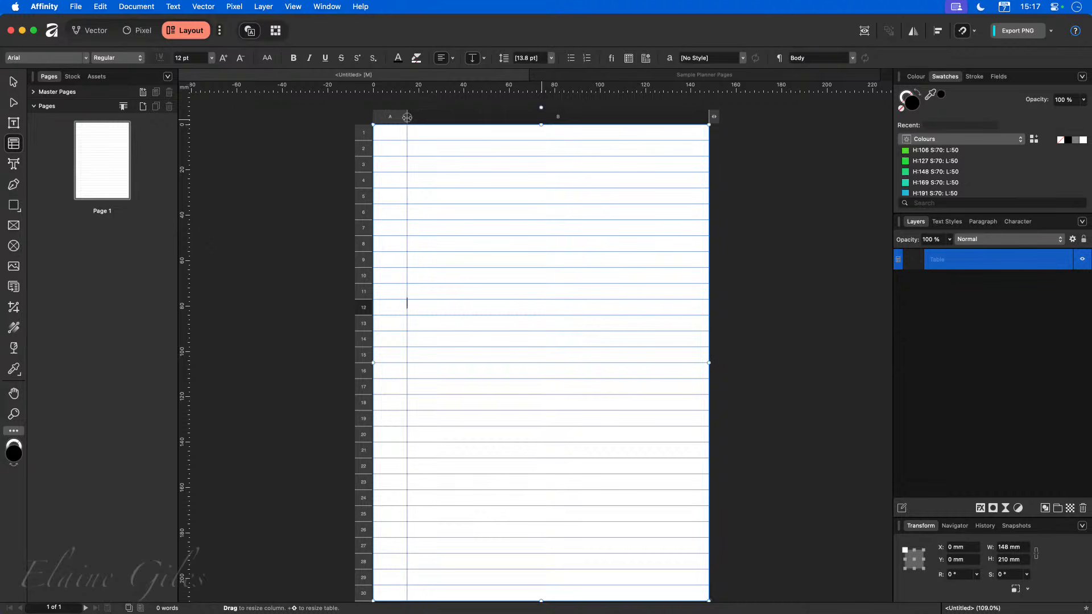
Examine the header area of the sample planner page, then return to the untitled document.
{"action": "left_click", "coordinate": [872, 315]}
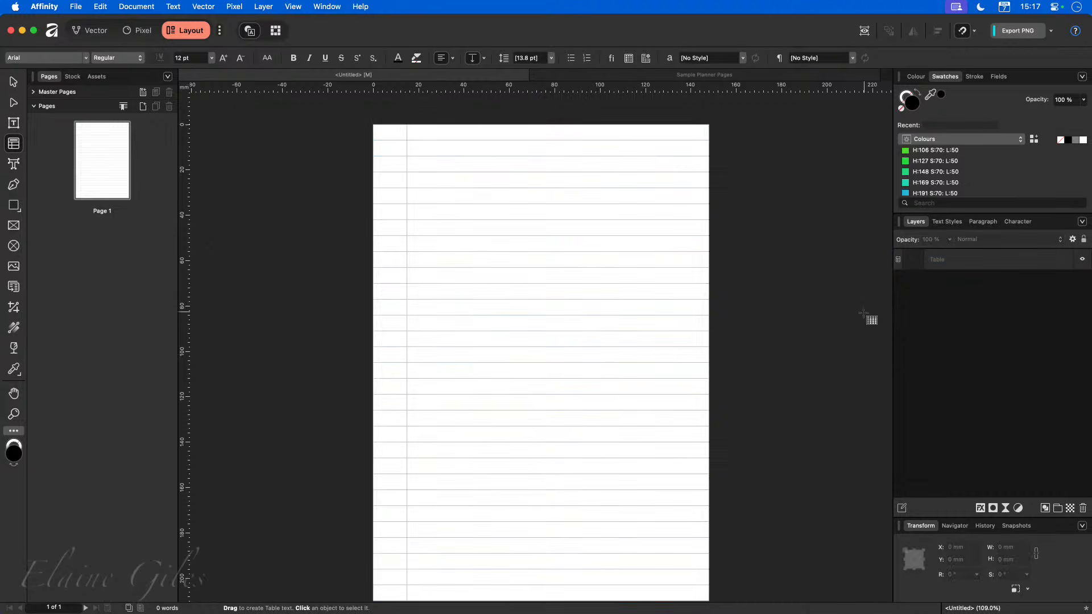
{"action": "left_click", "coordinate": [589, 74]}
{"action": "left_click", "coordinate": [745, 256]}
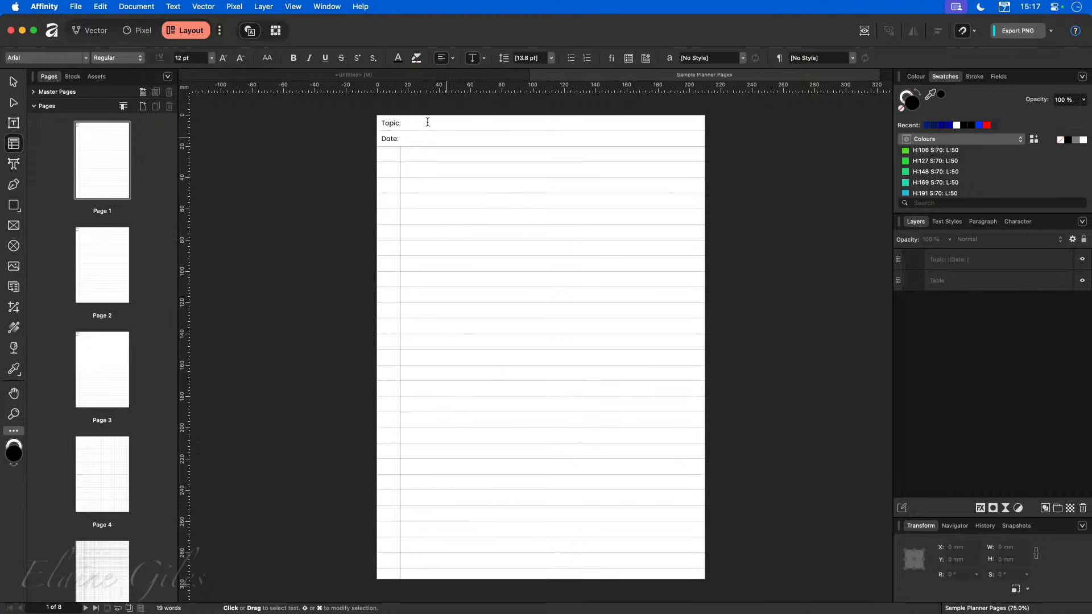
{"action": "left_click", "coordinate": [422, 73]}
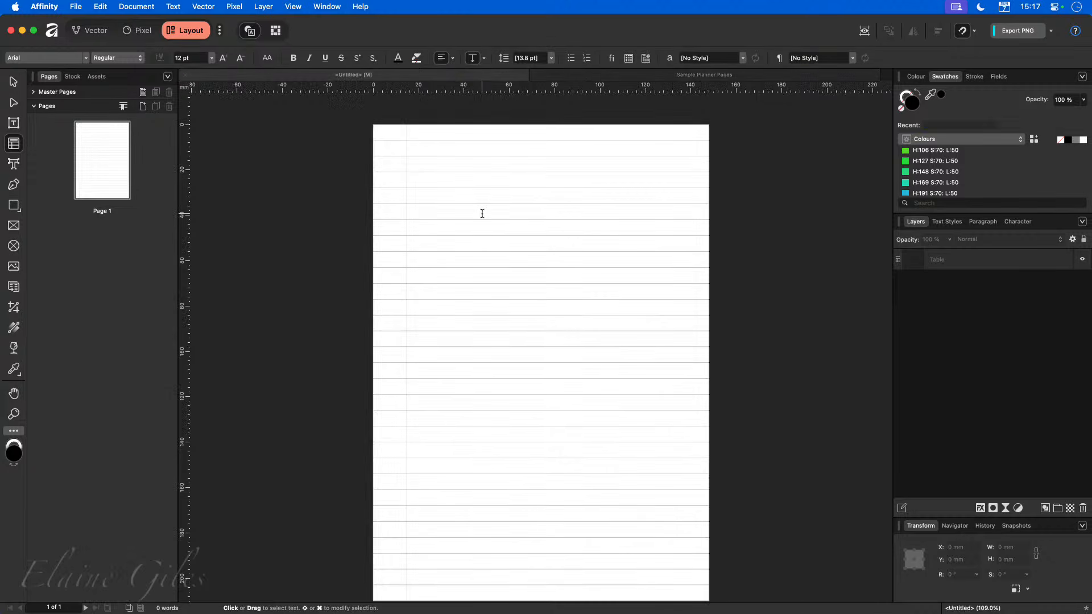
{"action": "left_click", "coordinate": [13, 83]}
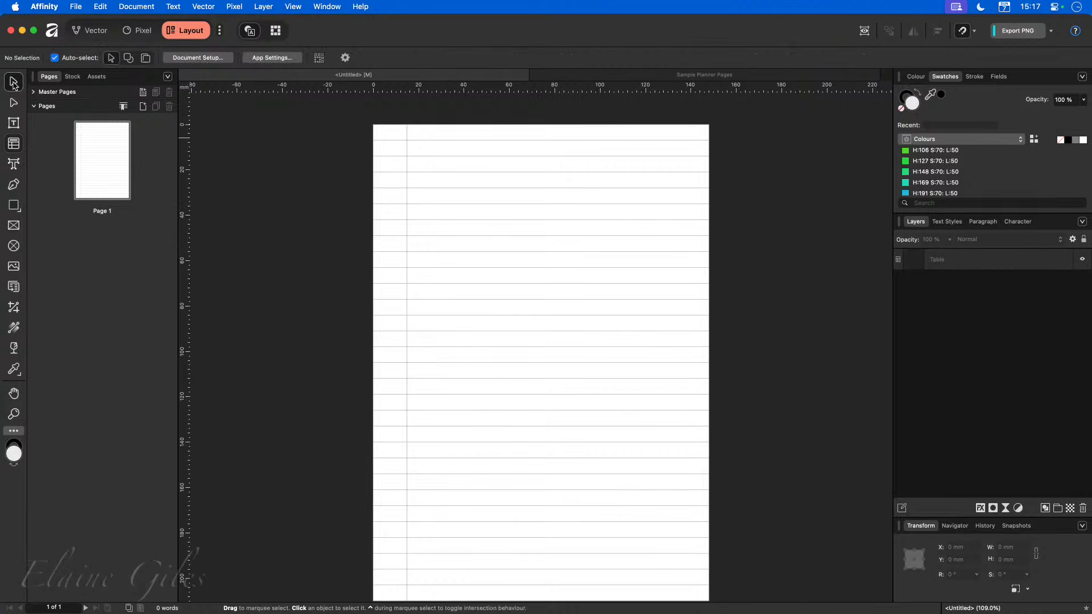
Shrink the lined table from the top so it starts 16 mm down the page.
{"action": "left_click", "coordinate": [531, 208]}
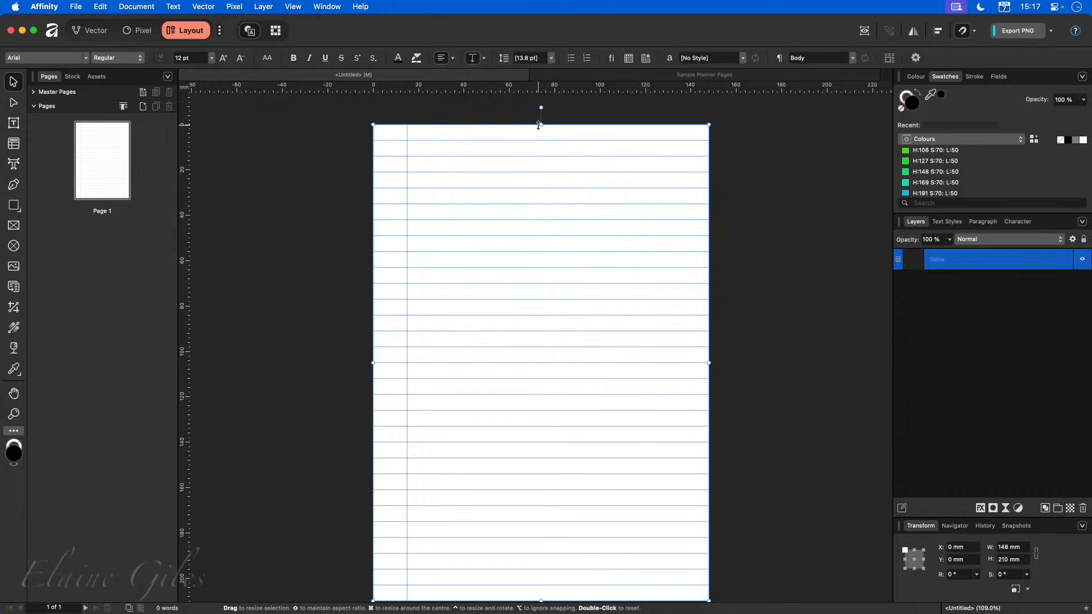
{"action": "left_click_drag", "start_coordinate": [540, 123], "coordinate": [535, 159]}
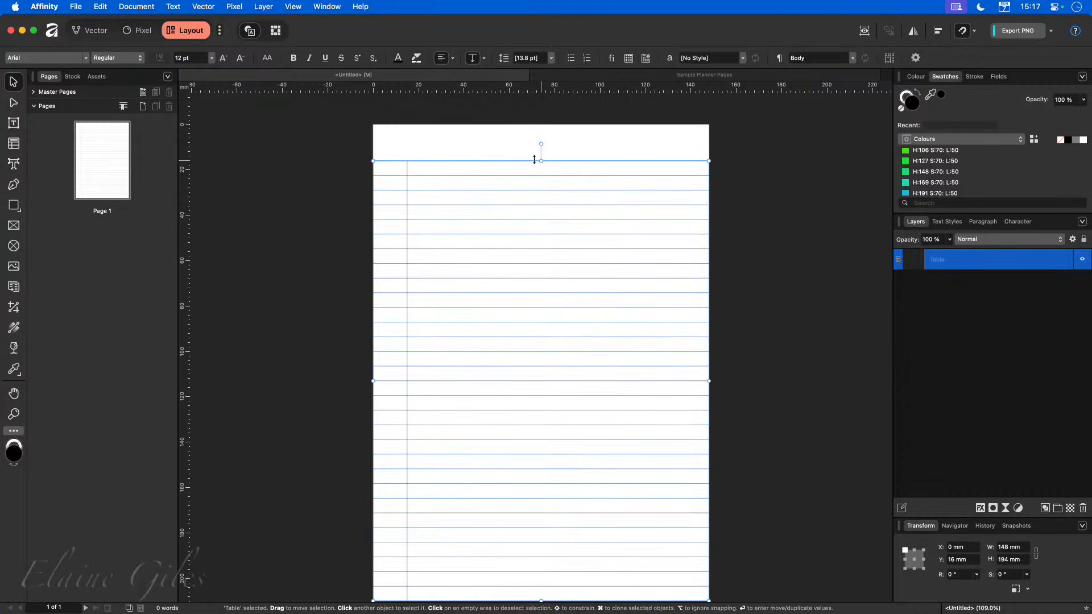
{"action": "left_click", "coordinate": [255, 183]}
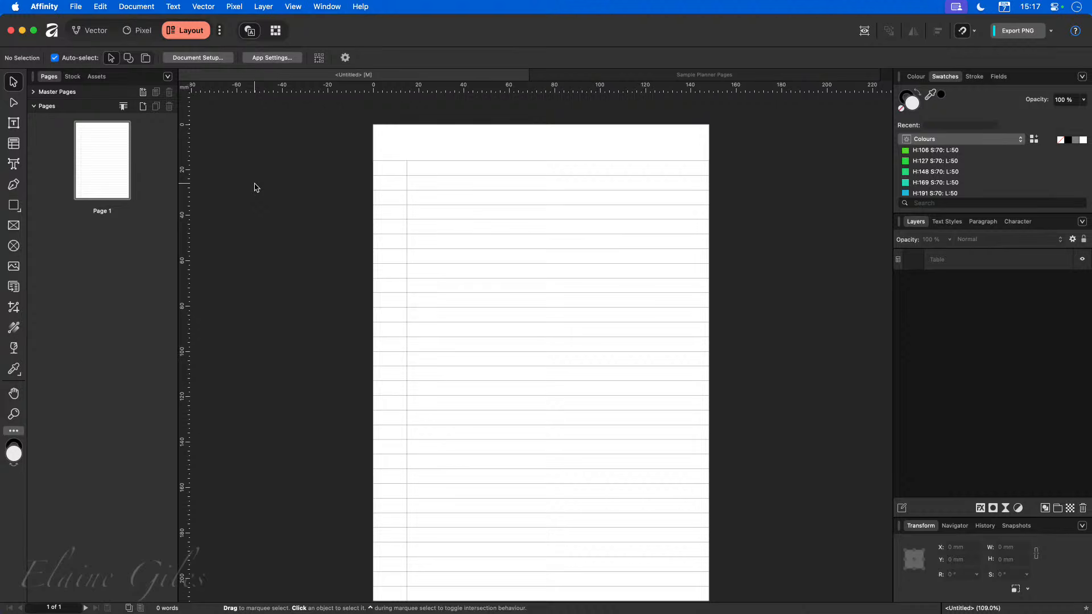
Draw a new table across the empty top strip of the page and set it to 2 columns.
{"action": "left_click", "coordinate": [14, 143]}
{"action": "left_click_drag", "start_coordinate": [373, 125], "coordinate": [709, 163]}
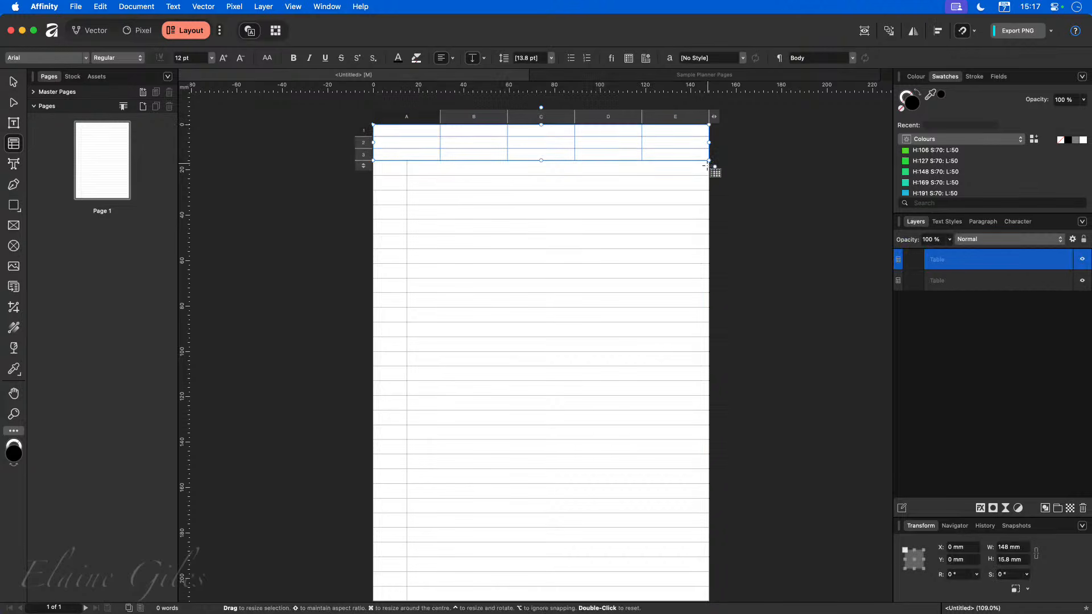
{"action": "left_click", "coordinate": [715, 117]}
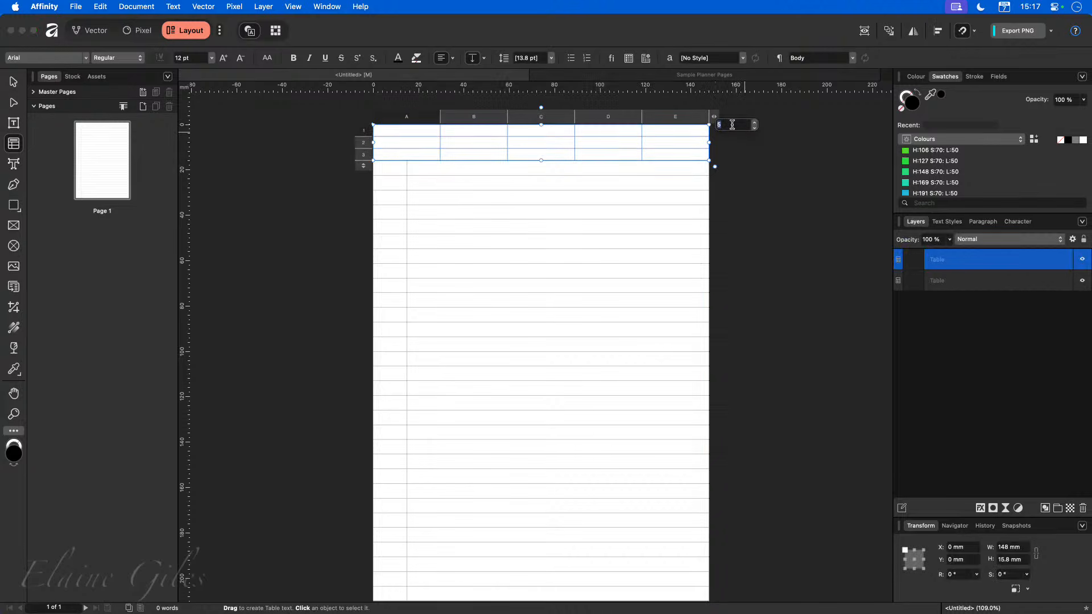
{"action": "type", "text": "2"}
{"action": "key", "text": "Return"}
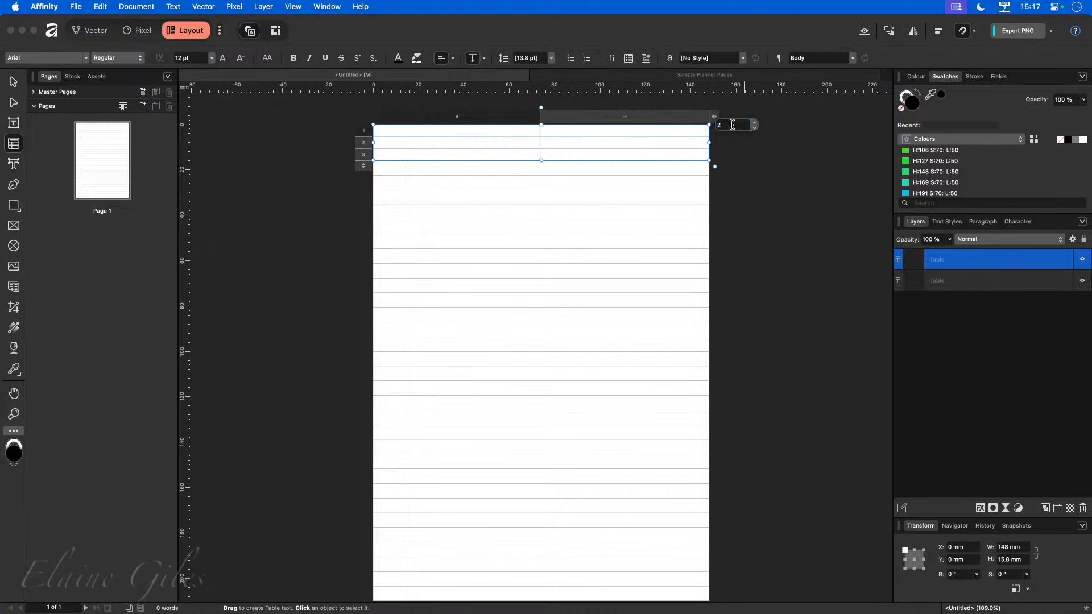
Reduce the header table to 2 rows.
{"action": "left_click", "coordinate": [363, 166]}
{"action": "left_click", "coordinate": [401, 177]}
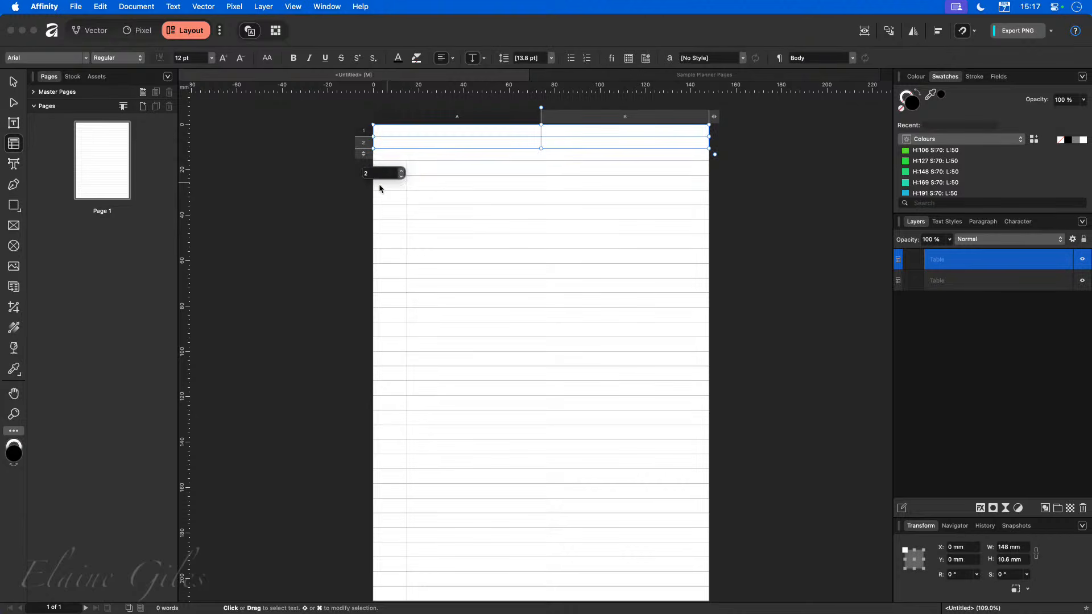
{"action": "key", "text": "super+d"}
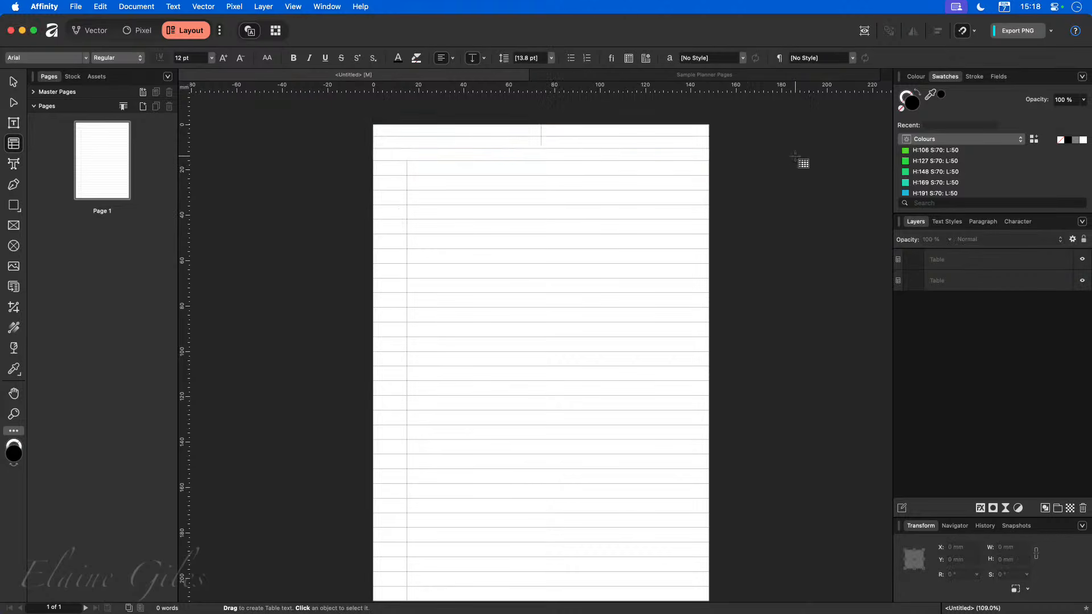
Stretch the header table to 16 mm tall and narrow its first column to about 15 mm.
{"action": "left_click", "coordinate": [547, 142]}
{"action": "left_click_drag", "start_coordinate": [542, 152], "coordinate": [541, 161]}
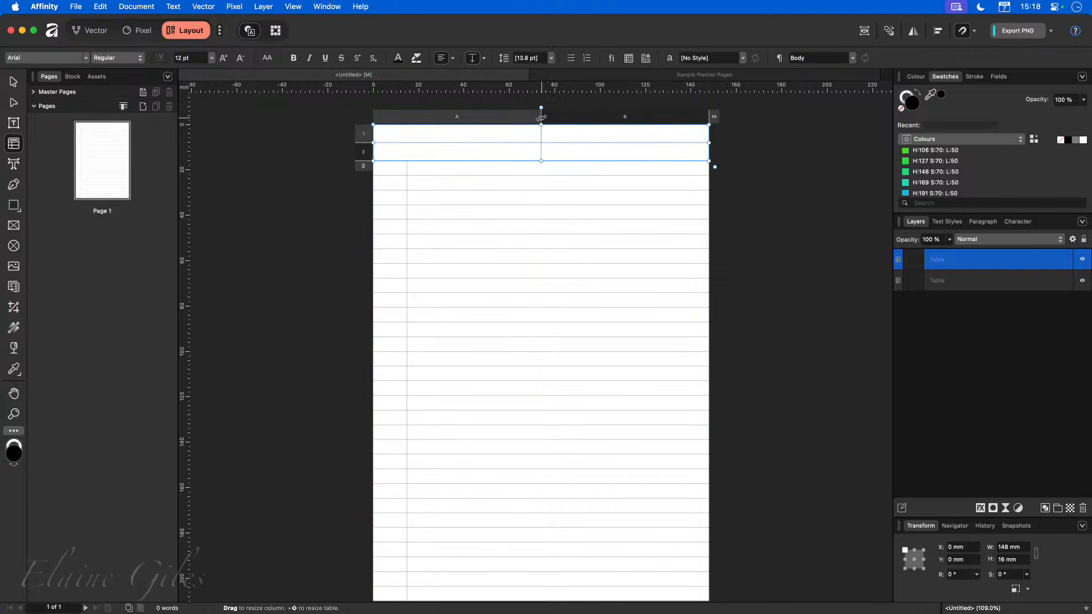
{"action": "left_click_drag", "start_coordinate": [541, 117], "coordinate": [407, 121]}
{"action": "left_click", "coordinate": [757, 172]}
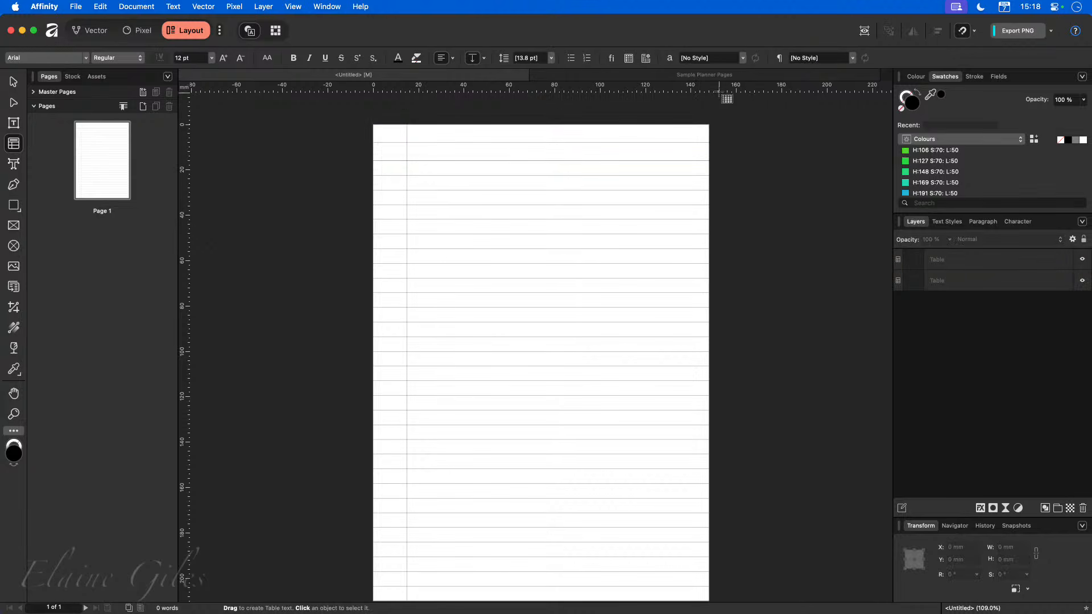
Inspect the Topic and Date cells on the sample planner page, then return to the untitled document.
{"action": "left_click", "coordinate": [711, 77]}
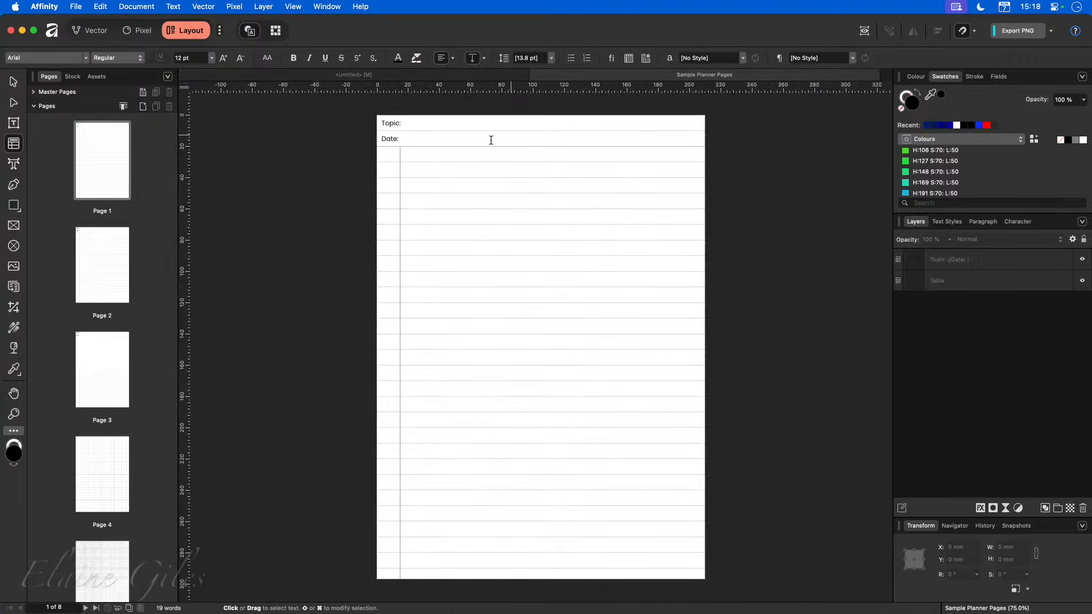
{"action": "left_click", "coordinate": [415, 124]}
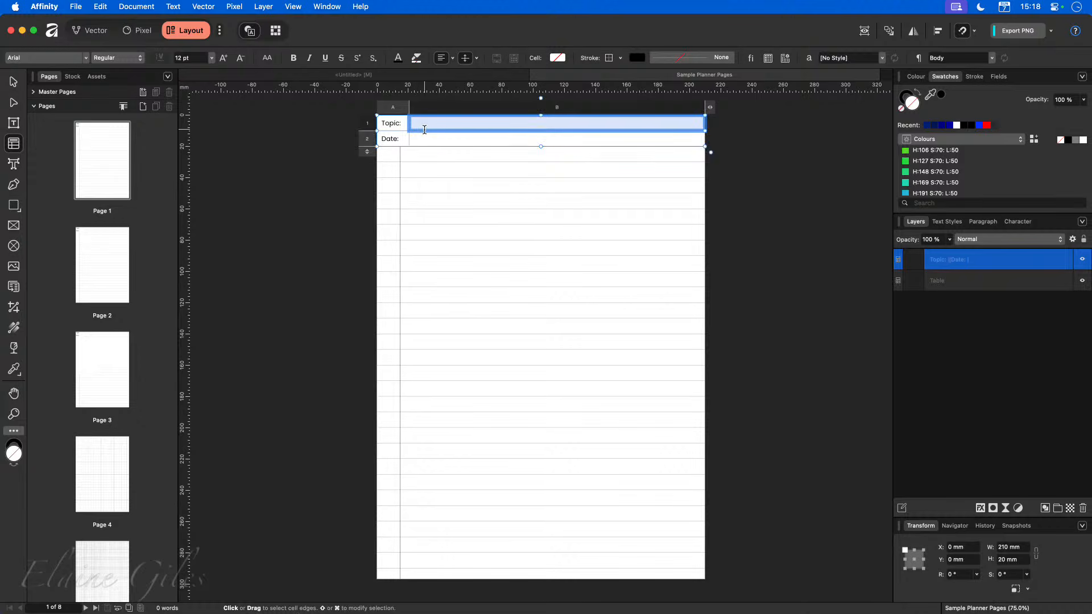
{"action": "left_click", "coordinate": [769, 181]}
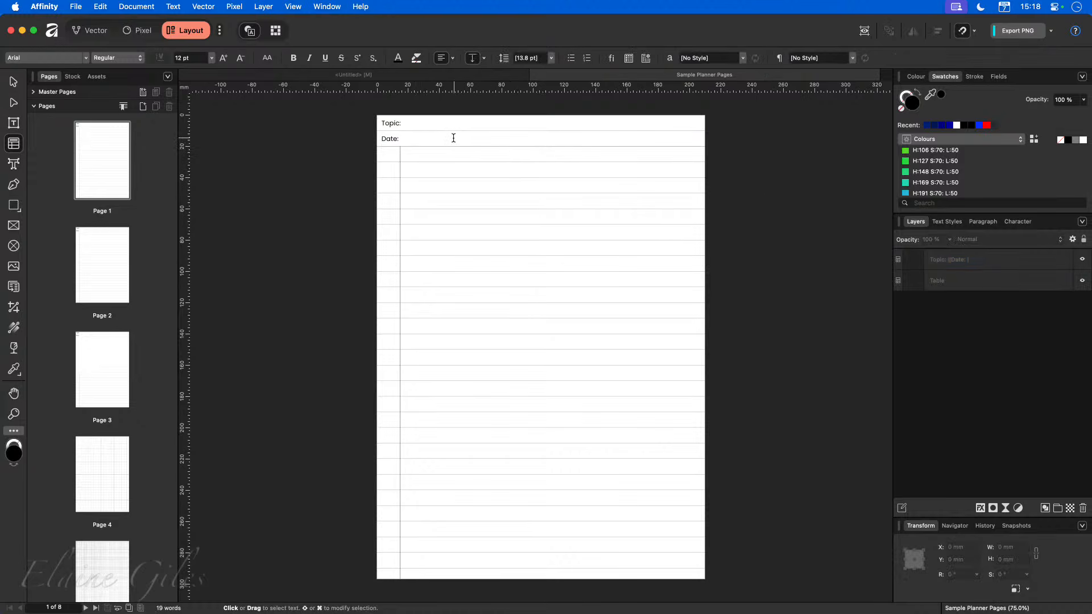
{"action": "left_click", "coordinate": [467, 75]}
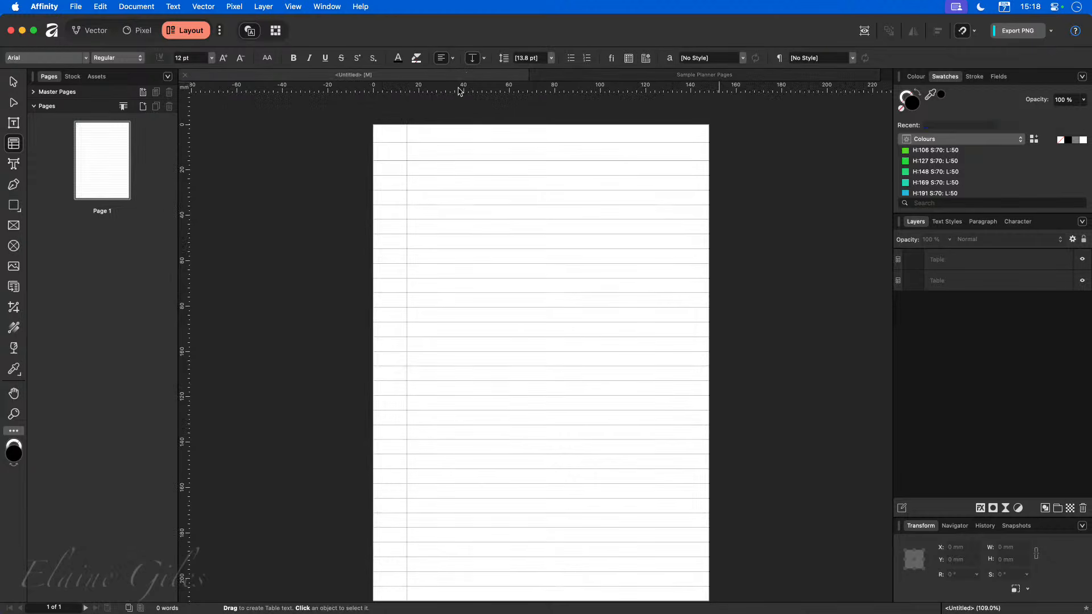
Narrow the lined table's first column to about 10 mm.
{"action": "left_click", "coordinate": [431, 183]}
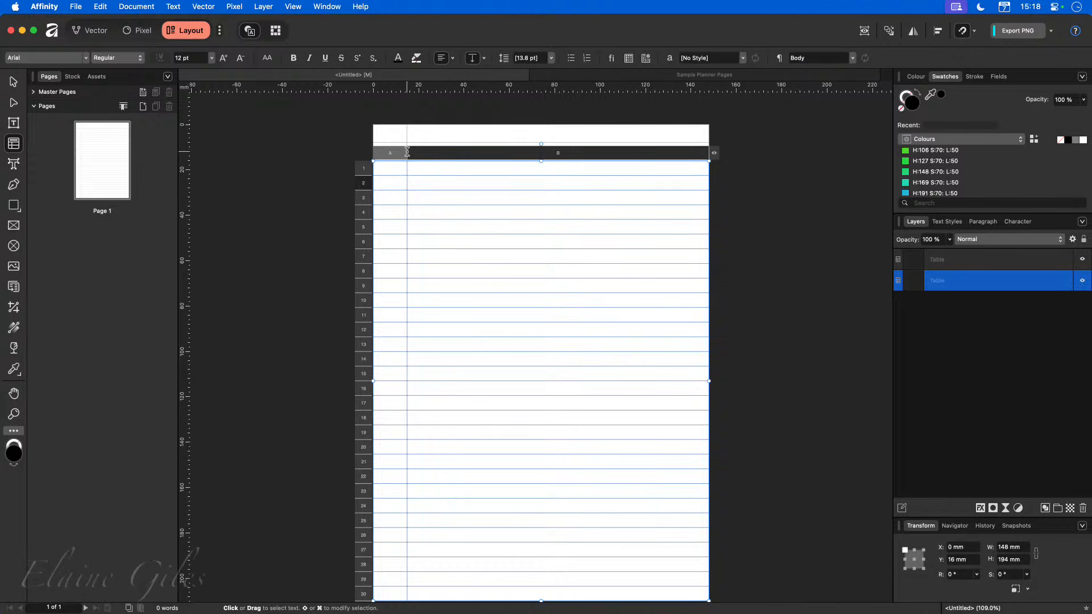
{"action": "left_click_drag", "start_coordinate": [408, 151], "coordinate": [396, 154]}
{"action": "left_click", "coordinate": [848, 219]}
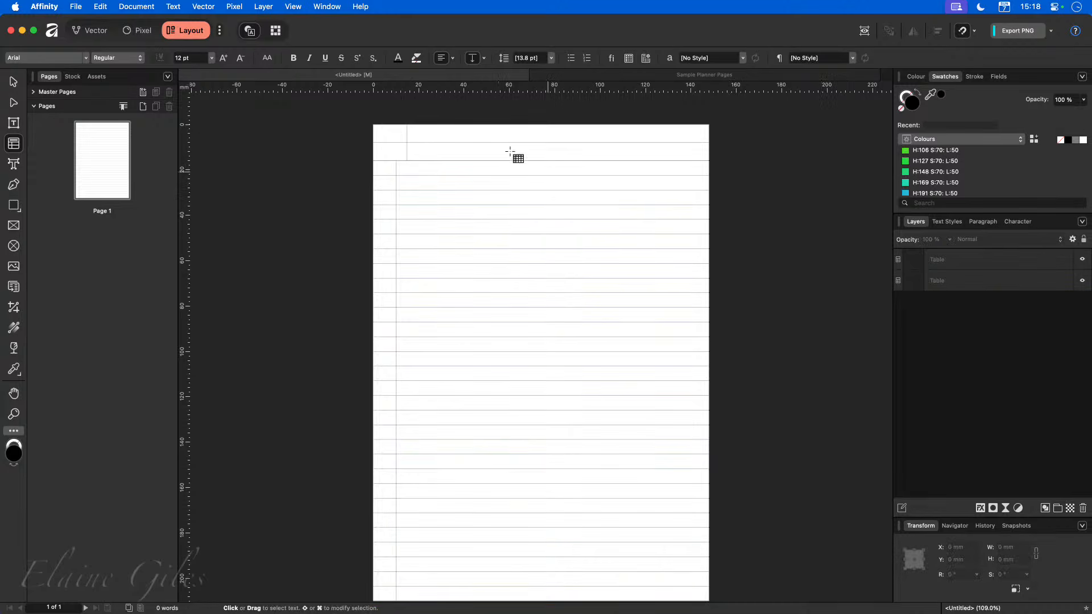
Enter Topic and Date into the two first-column cells of the header table.
{"action": "left_click", "coordinate": [386, 137]}
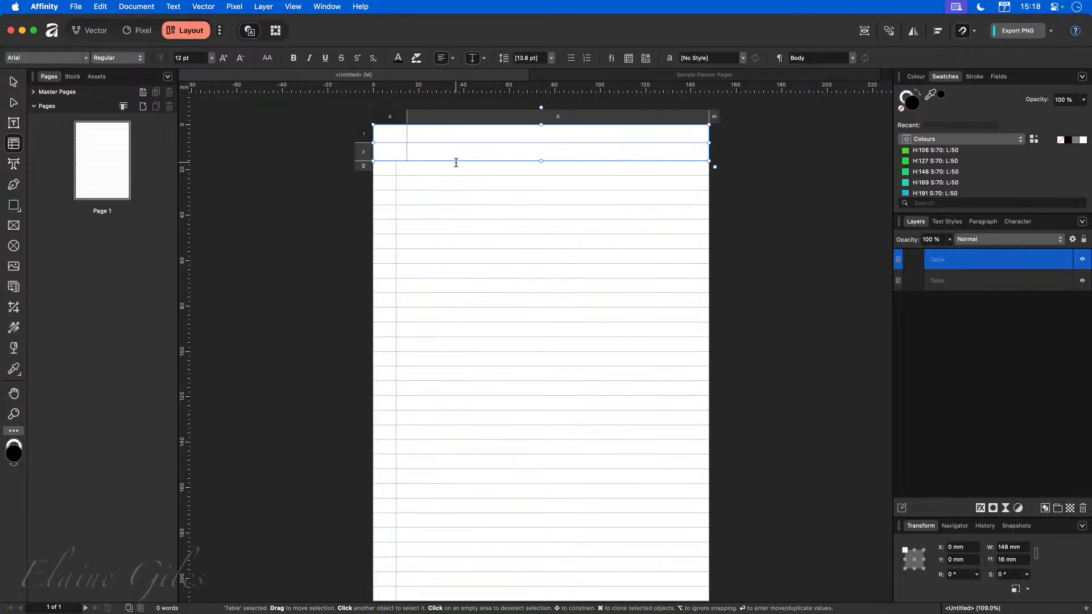
{"action": "left_click", "coordinate": [388, 133]}
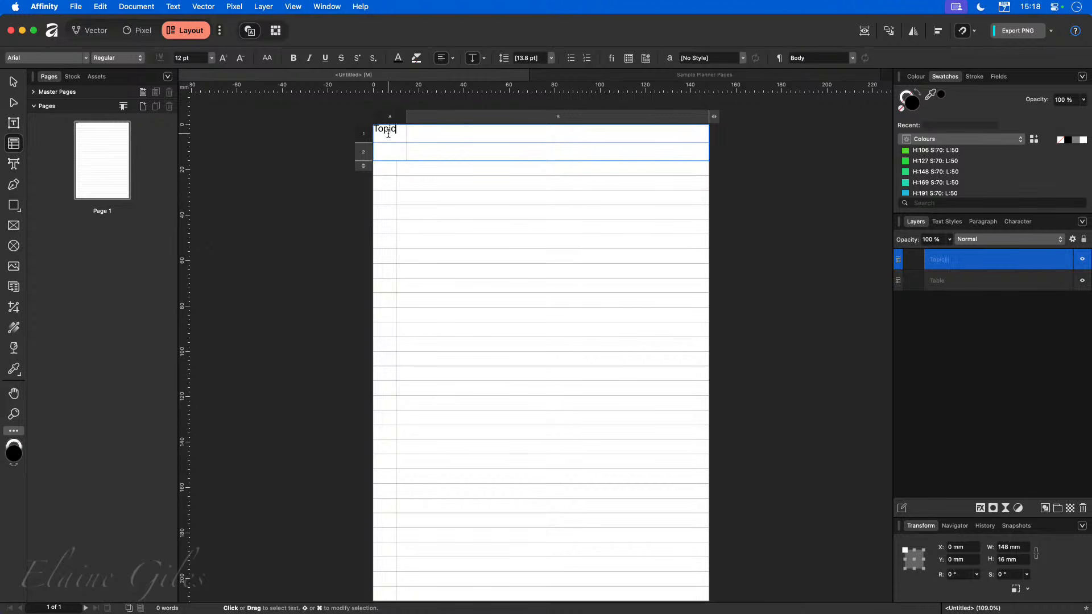
{"action": "type", "text": "Topic"}
{"action": "left_click", "coordinate": [387, 150]}
{"action": "type", "text": "Date"}
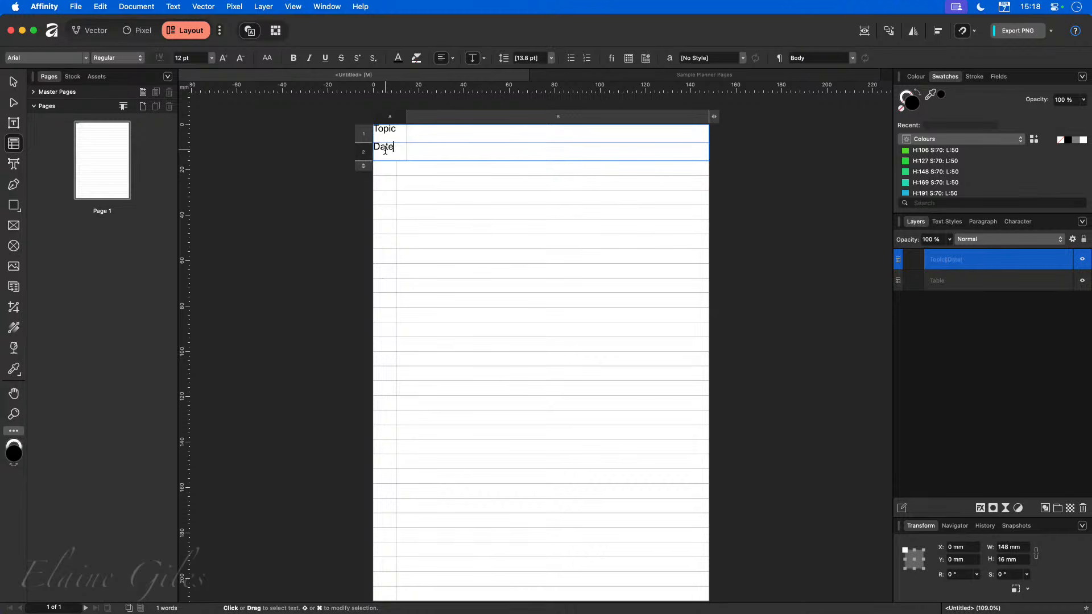
{"action": "left_click", "coordinate": [756, 183]}
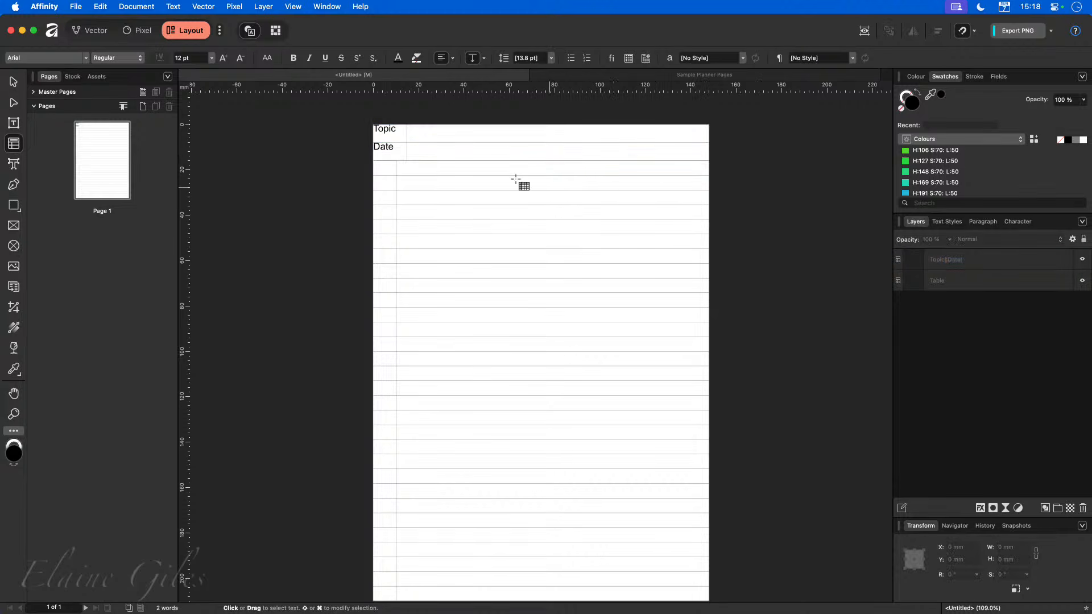
Open the Table panel for the header table and browse its Frame, Stroke and Fill, and Cell settings.
{"action": "left_click", "coordinate": [430, 150]}
{"action": "left_click_drag", "start_coordinate": [427, 151], "coordinate": [393, 138]}
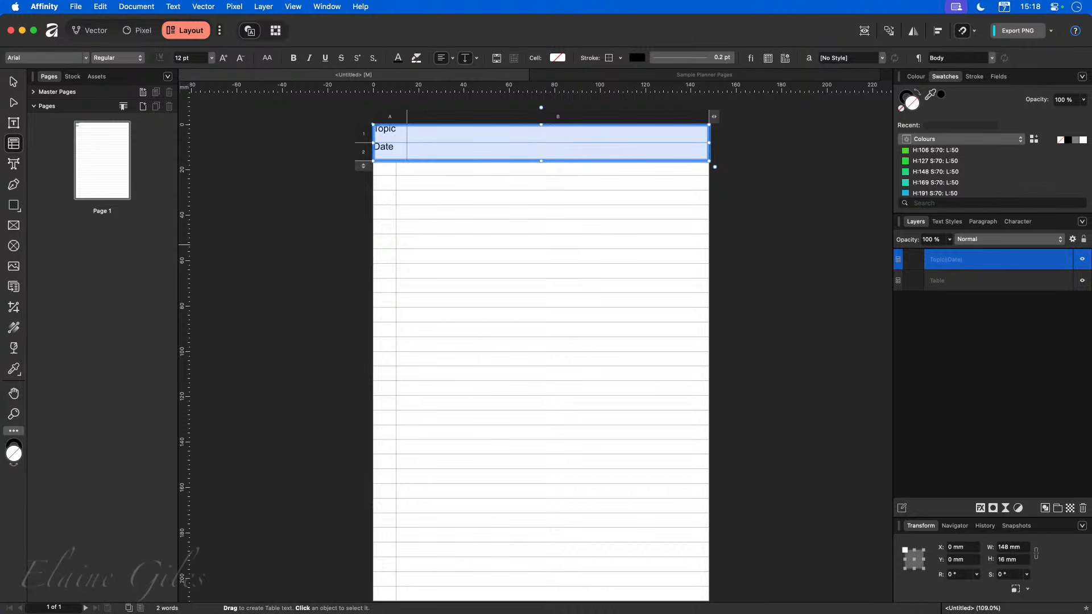
{"action": "left_click_drag", "start_coordinate": [38, 404], "coordinate": [326, 119]}
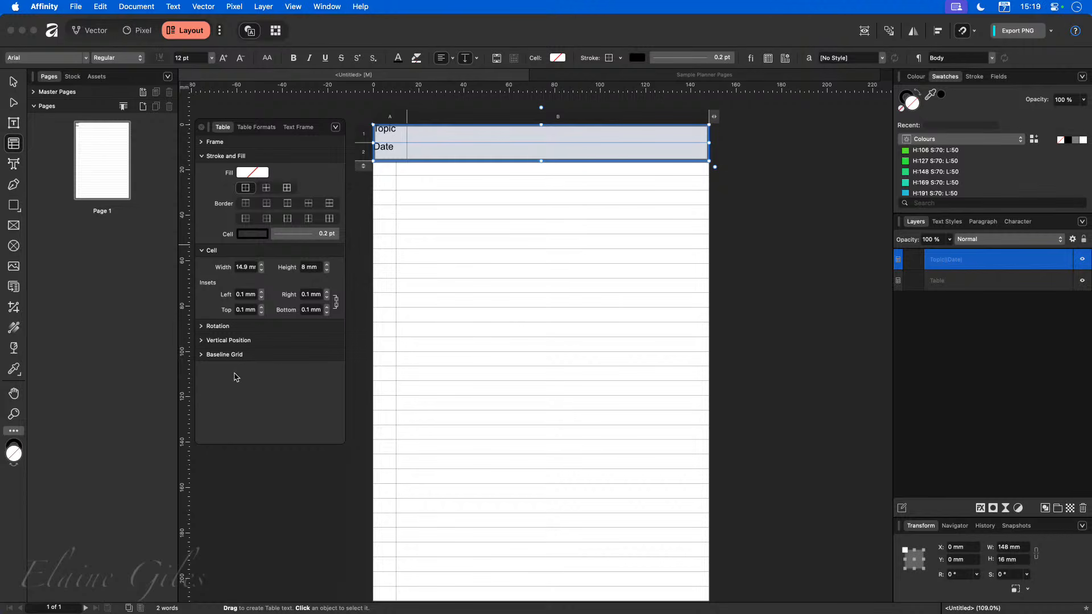
{"action": "left_click", "coordinate": [201, 156]}
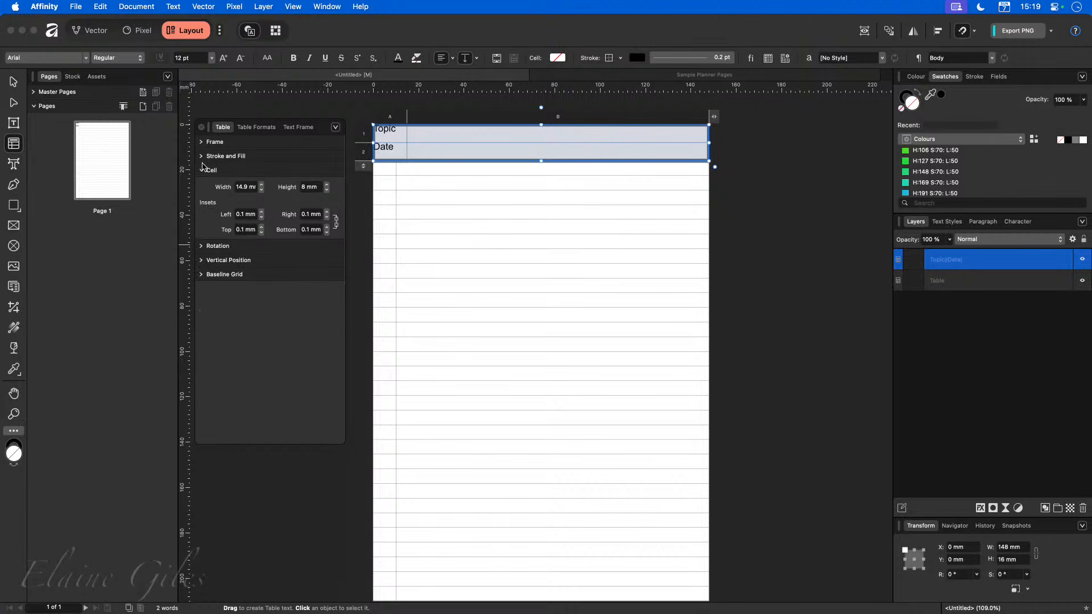
{"action": "left_click", "coordinate": [202, 170]}
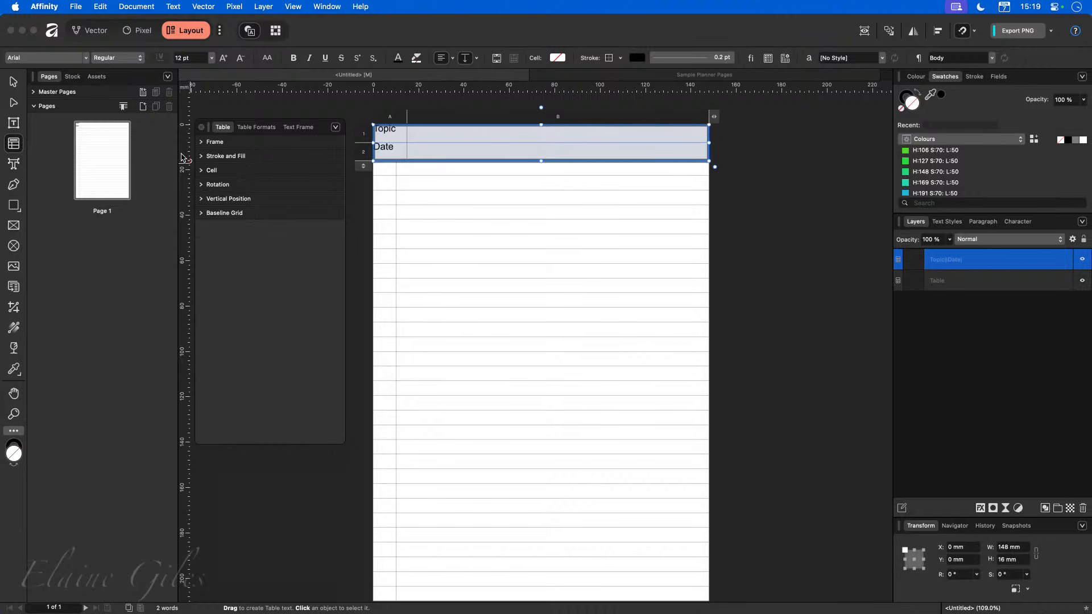
{"action": "left_click", "coordinate": [199, 142]}
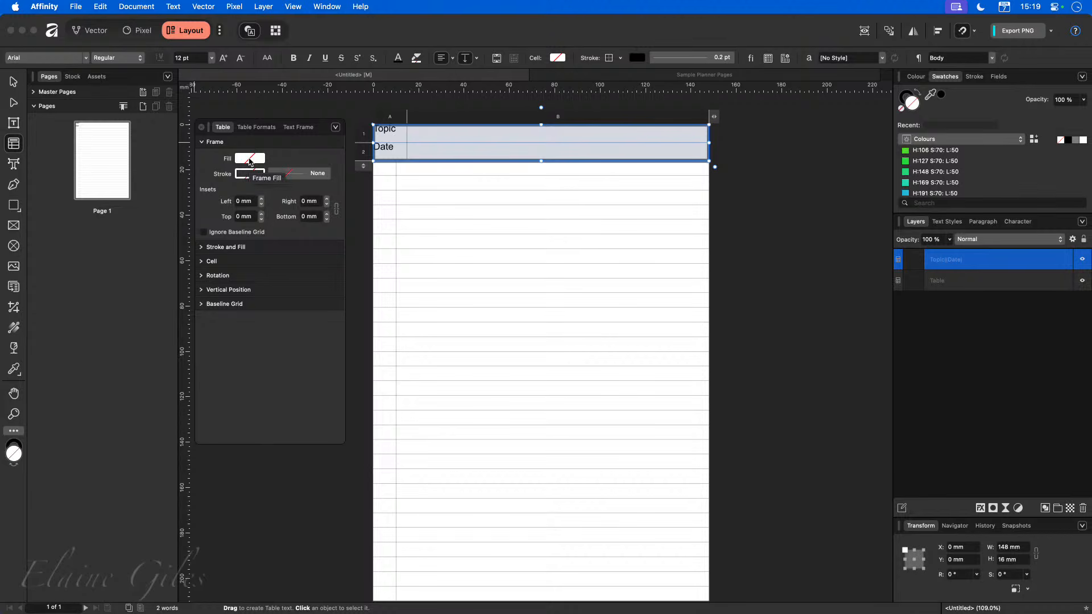
{"action": "left_click", "coordinate": [203, 143]}
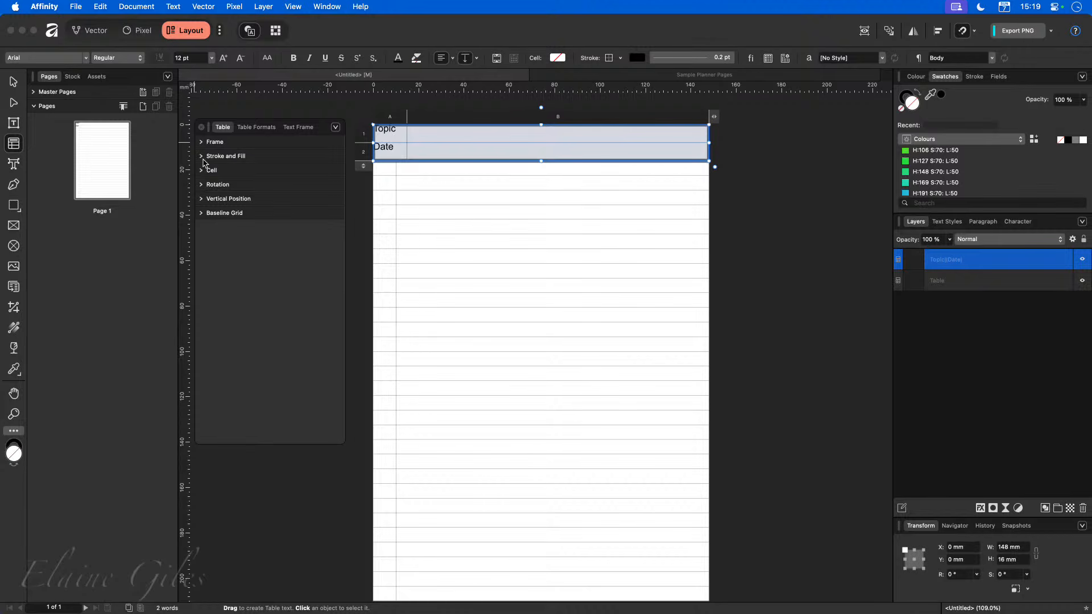
{"action": "left_click", "coordinate": [203, 157]}
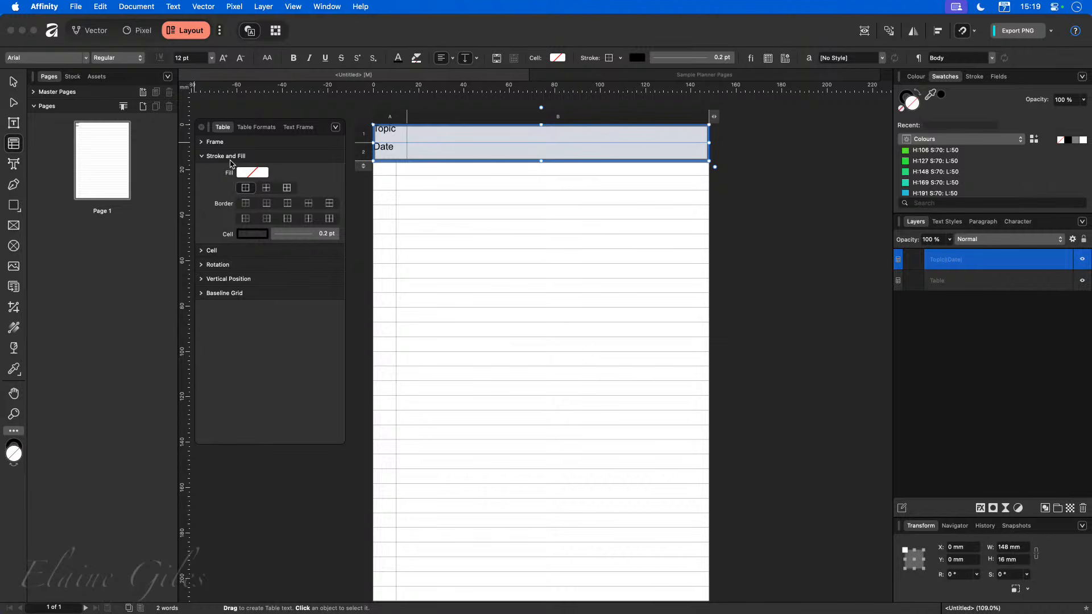
{"action": "left_click", "coordinate": [204, 251]}
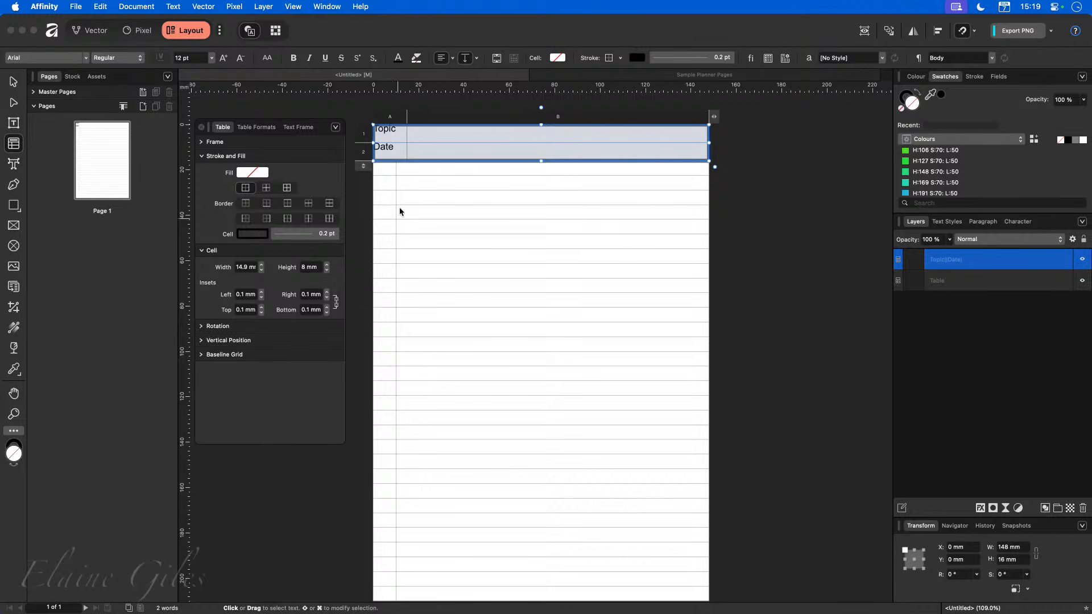
Centre the Topic and Date text vertically in the header table's first-column cells.
{"action": "left_click", "coordinate": [398, 134]}
{"action": "left_click_drag", "start_coordinate": [398, 135], "coordinate": [397, 148]}
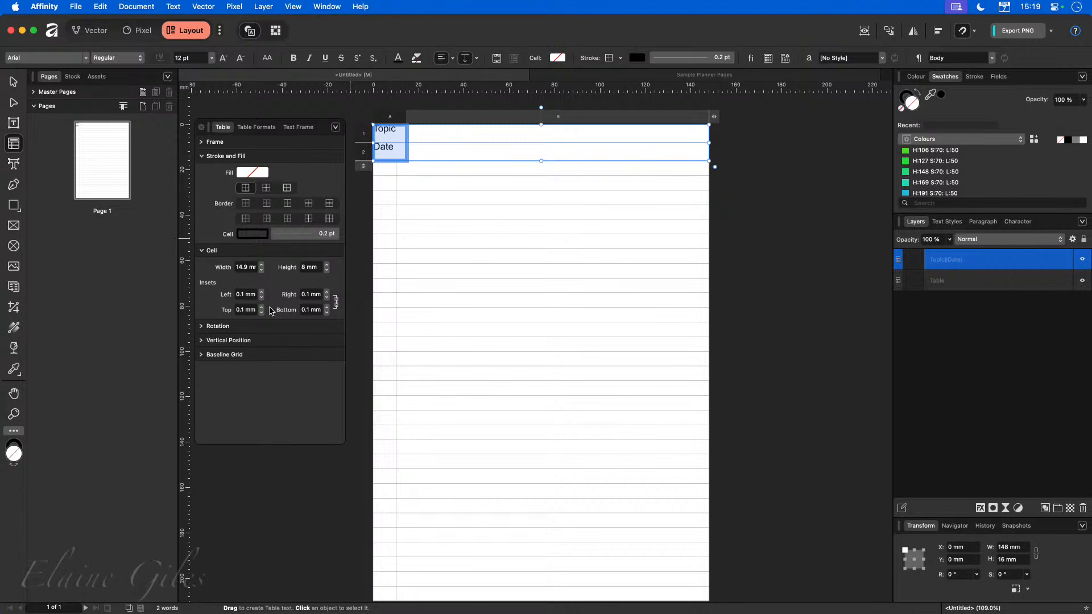
{"action": "left_click", "coordinate": [465, 60]}
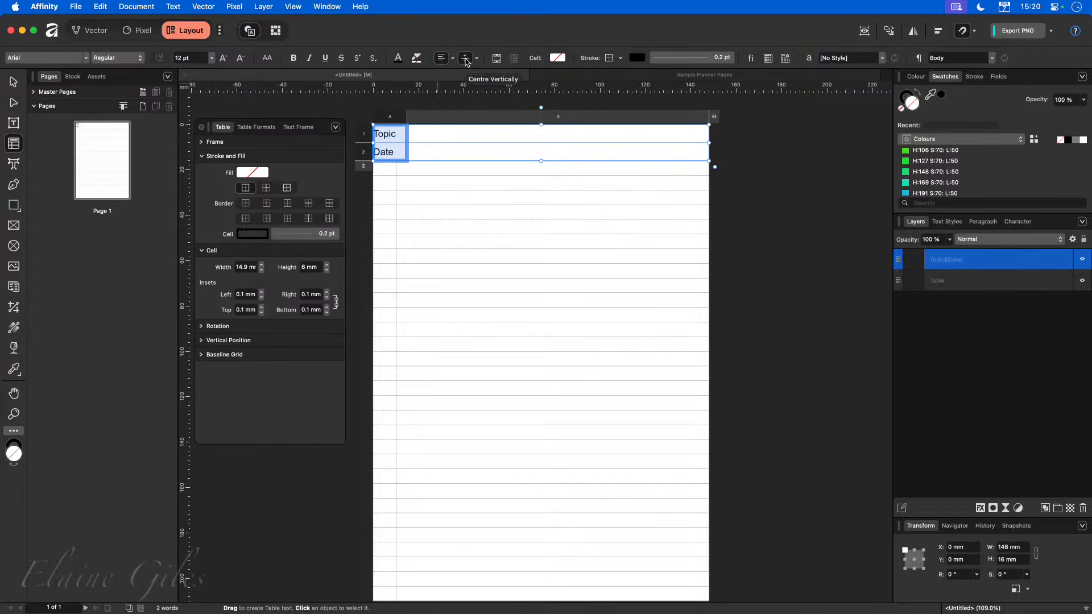
{"action": "left_click", "coordinate": [409, 175]}
Set the cell insets of the Topic and Date cells to 2 mm on all sides.
{"action": "left_click_drag", "start_coordinate": [387, 136], "coordinate": [389, 152]}
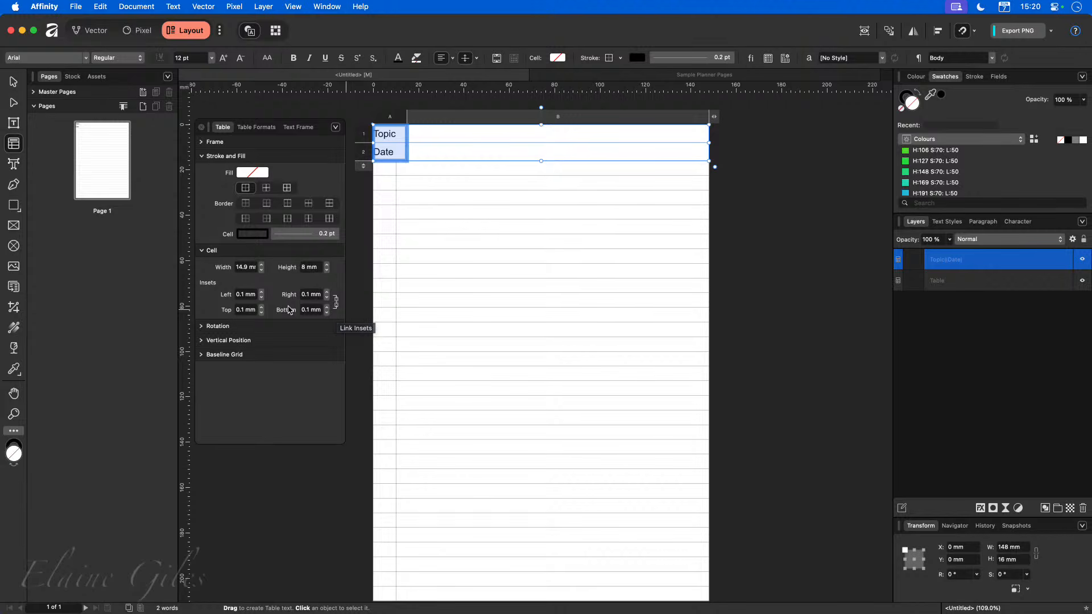
{"action": "left_click", "coordinate": [262, 295]}
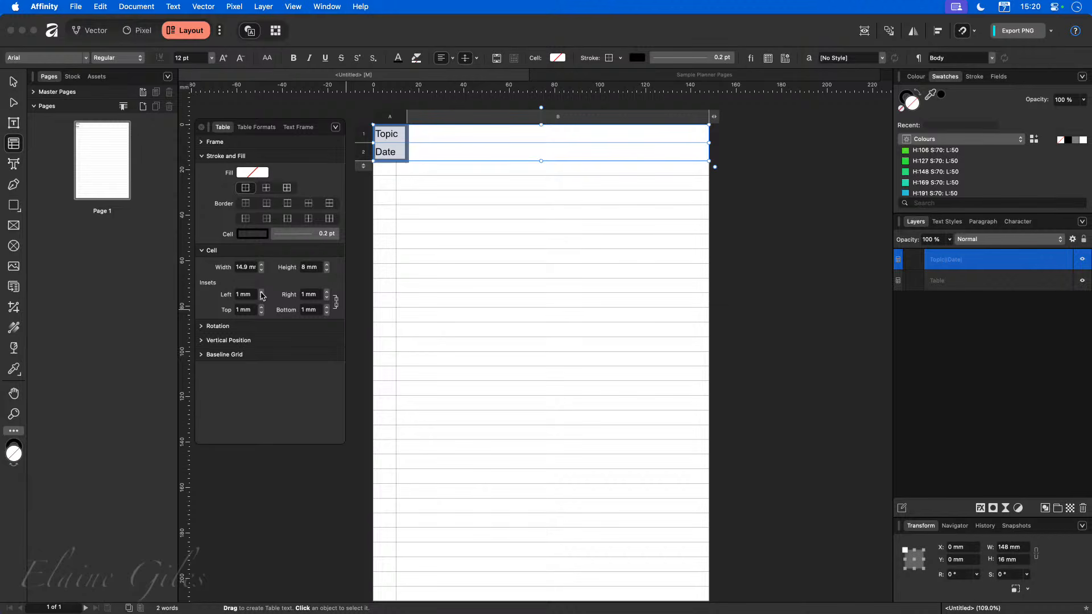
{"action": "left_click", "coordinate": [262, 293]}
{"action": "left_click", "coordinate": [493, 223]}
{"action": "left_click", "coordinate": [765, 284]}
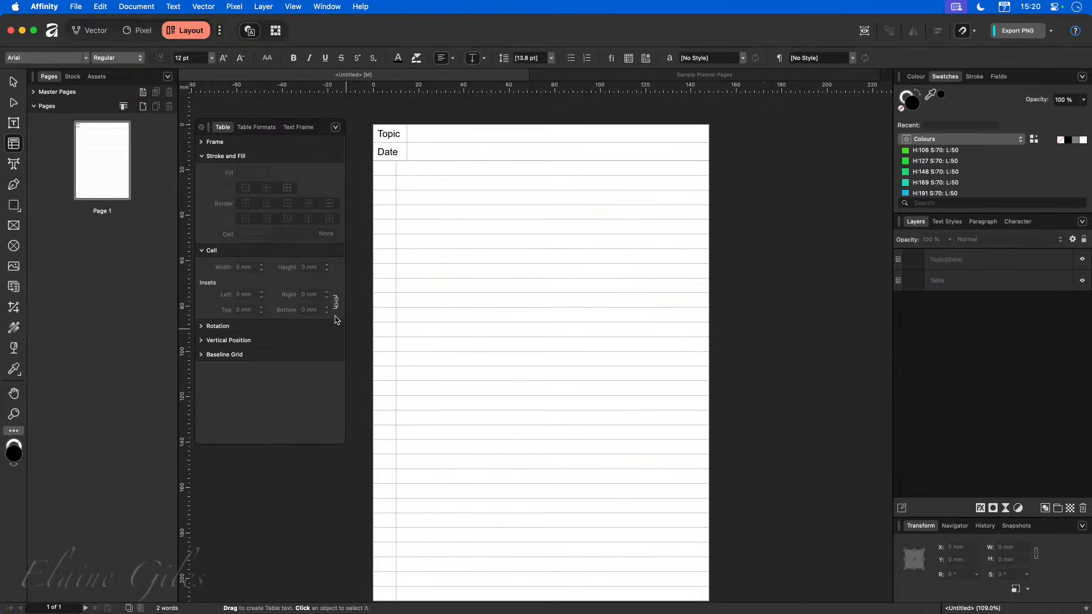
Unlink the Topic and Date cell insets and set the left inset to 2 mm.
{"action": "left_click_drag", "start_coordinate": [395, 137], "coordinate": [394, 153]}
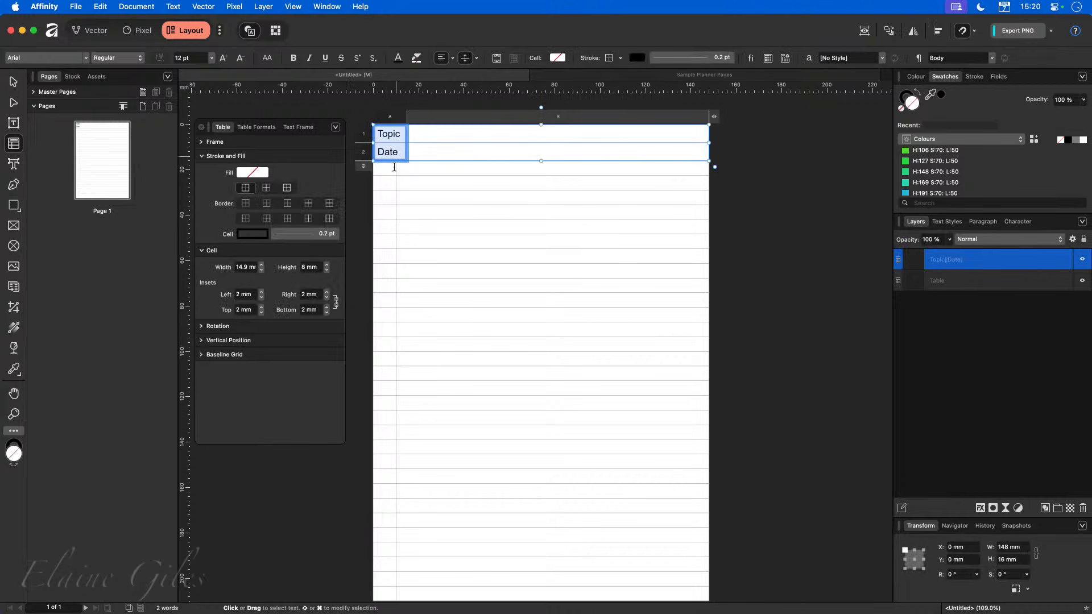
{"action": "left_click", "coordinate": [336, 302]}
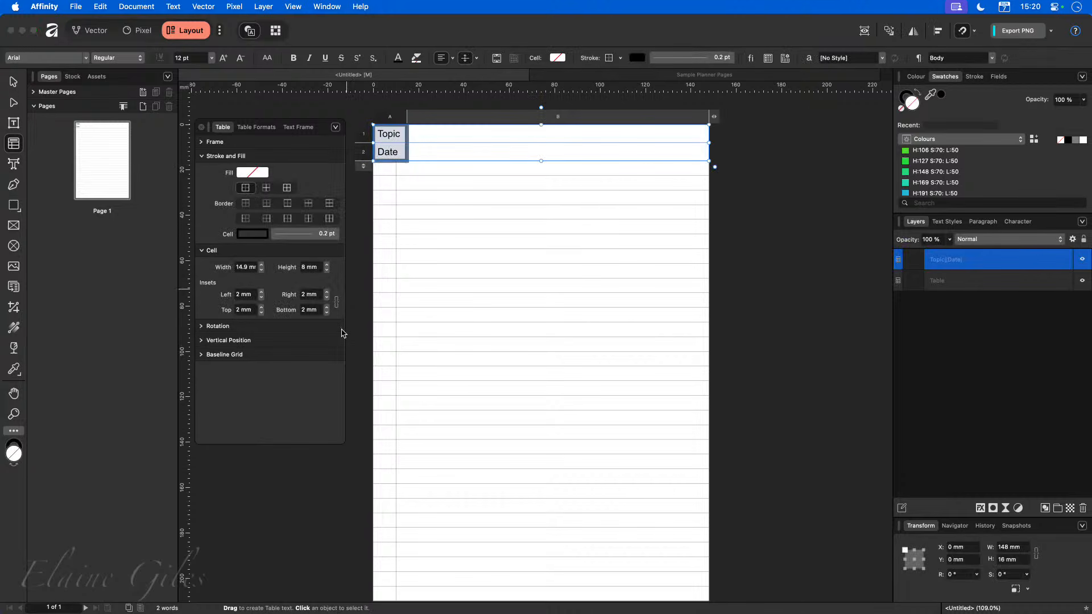
{"action": "left_click", "coordinate": [262, 291]}
{"action": "left_click", "coordinate": [262, 292]}
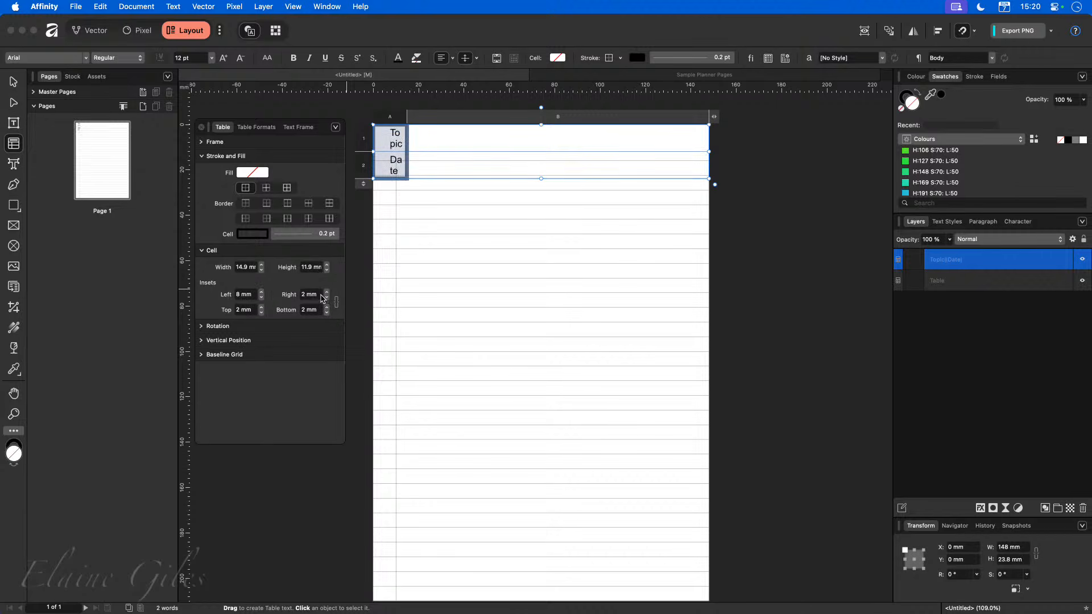
{"action": "left_click", "coordinate": [253, 295]}
{"action": "type", "text": "2"}
{"action": "key", "text": "Return"}
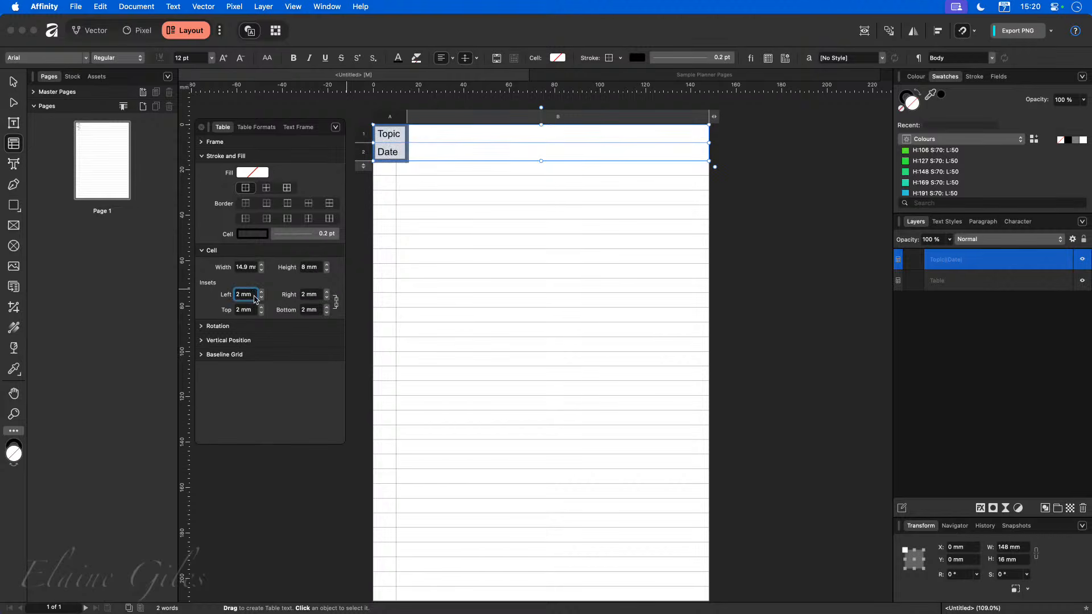
Select cells in the header and lined tables and compare them with the sample planner page, then return to the untitled document.
{"action": "left_click", "coordinate": [436, 280]}
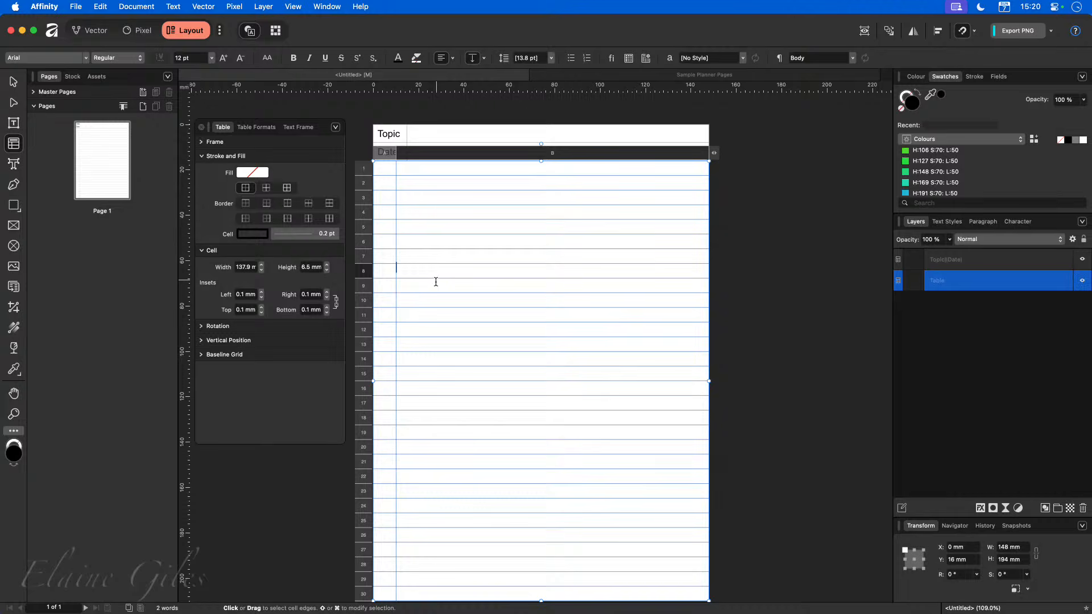
{"action": "left_click", "coordinate": [750, 280]}
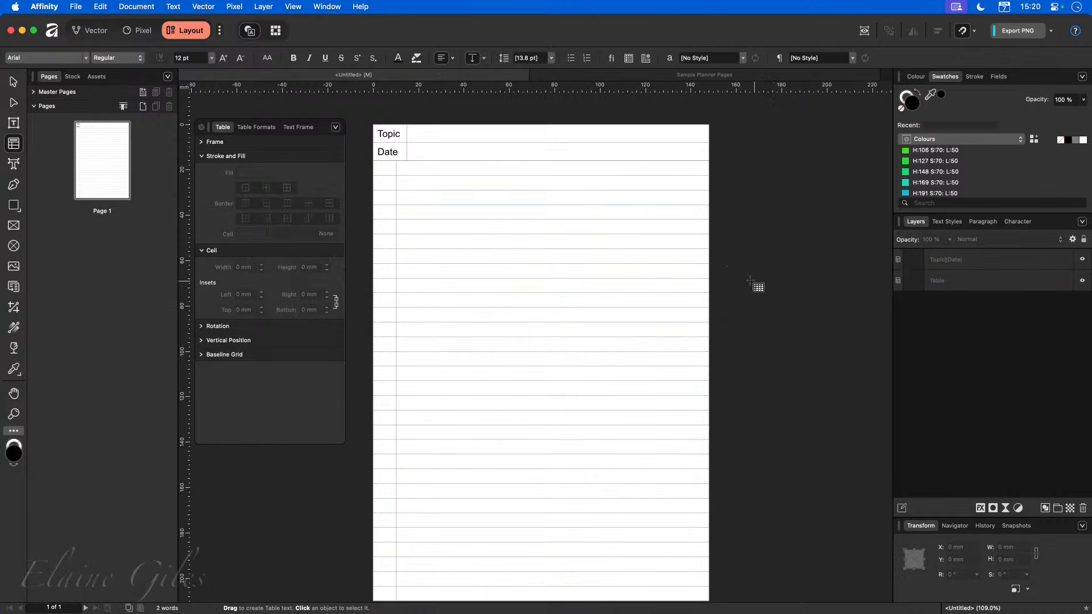
{"action": "left_click", "coordinate": [419, 134]}
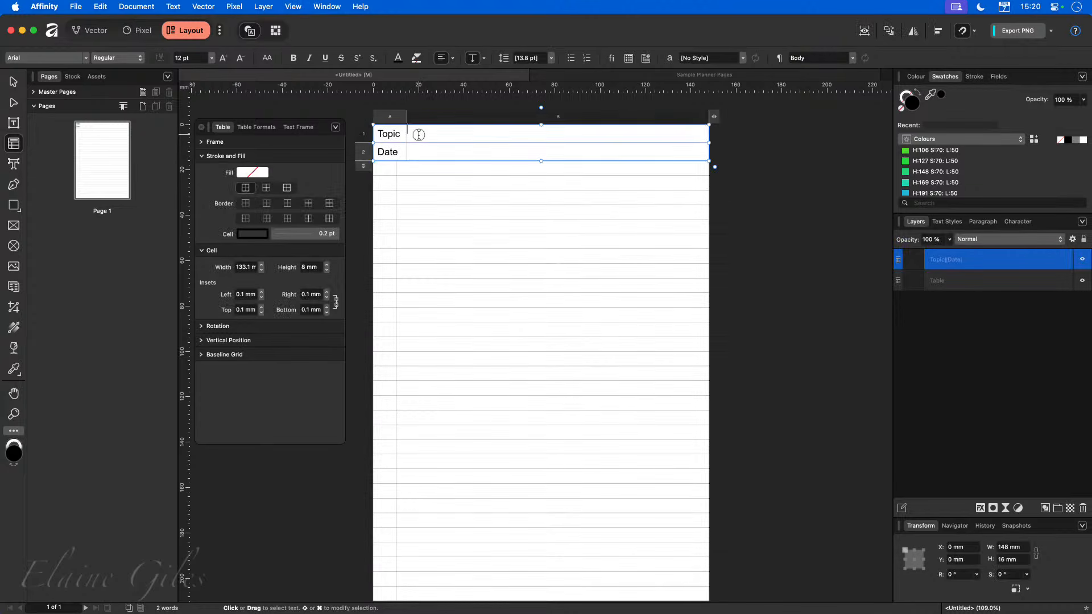
{"action": "left_click_drag", "start_coordinate": [417, 135], "coordinate": [417, 151]}
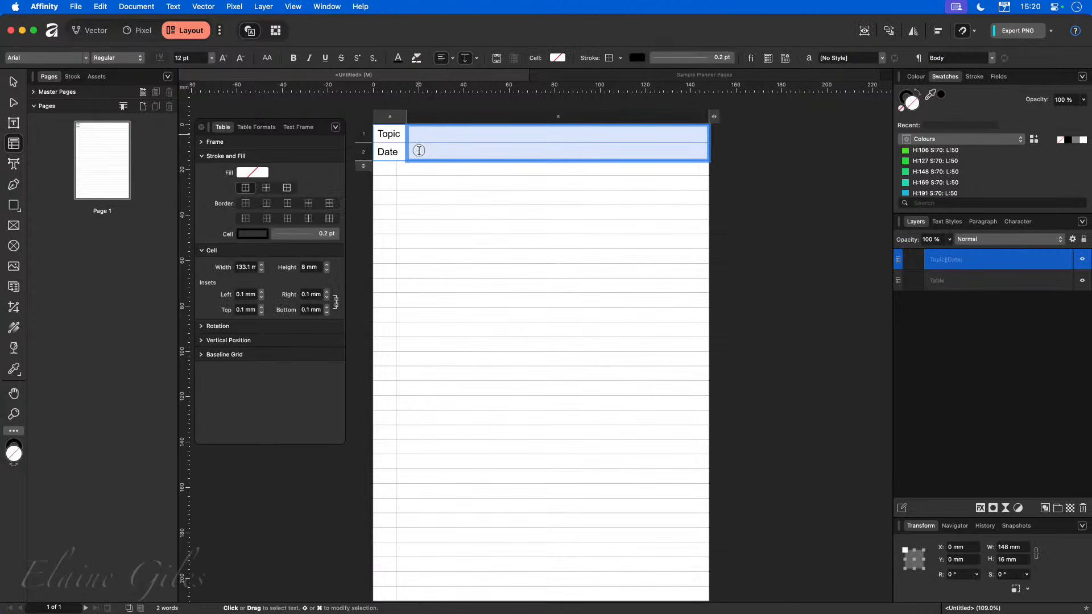
{"action": "left_click", "coordinate": [452, 202]}
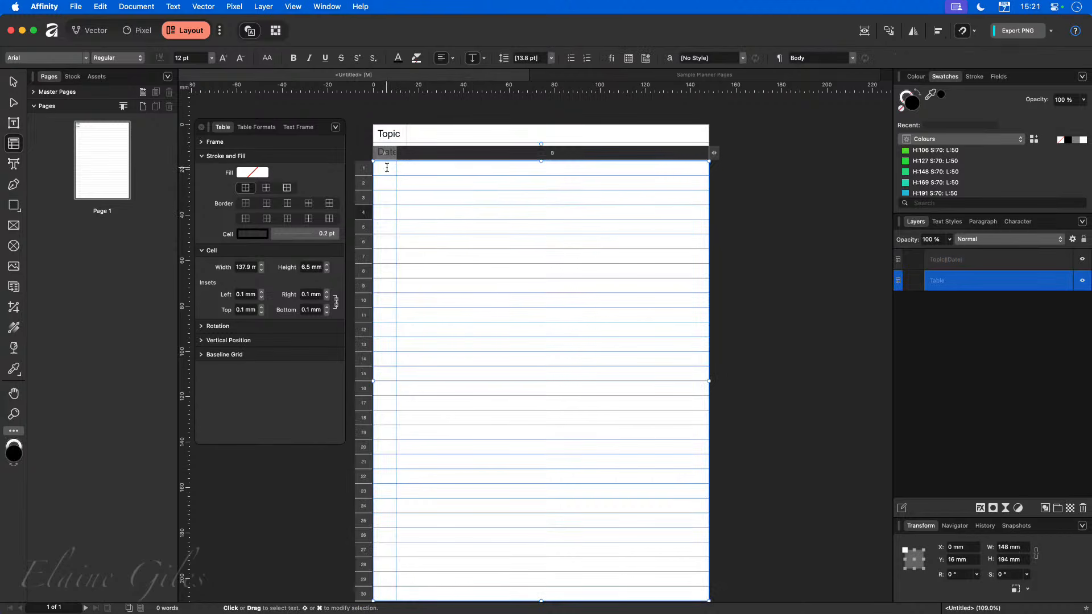
{"action": "left_click", "coordinate": [417, 168]}
{"action": "left_click", "coordinate": [631, 75]}
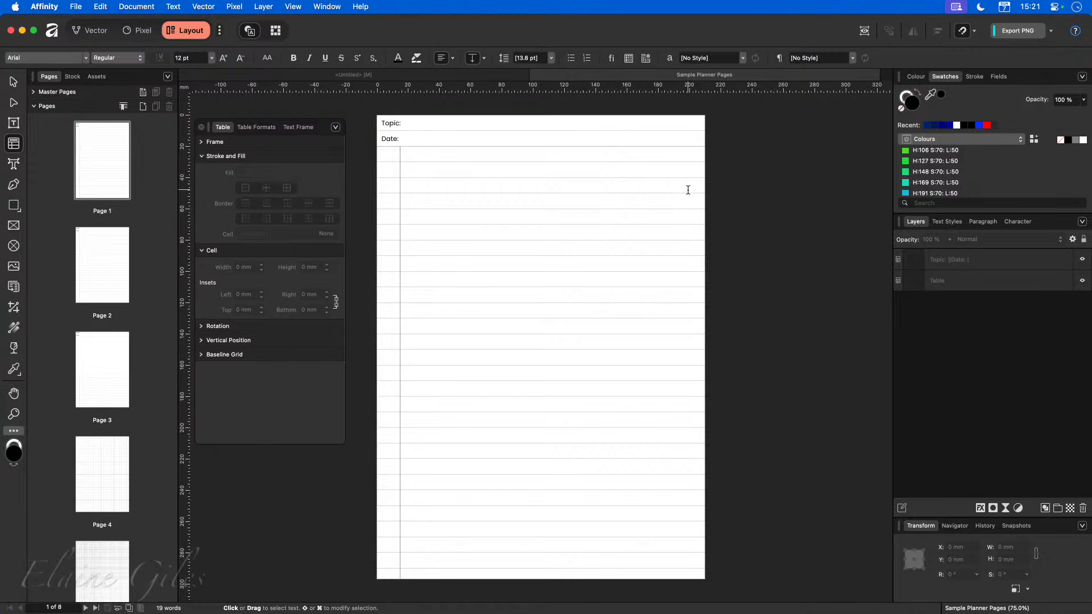
{"action": "left_click", "coordinate": [398, 75]}
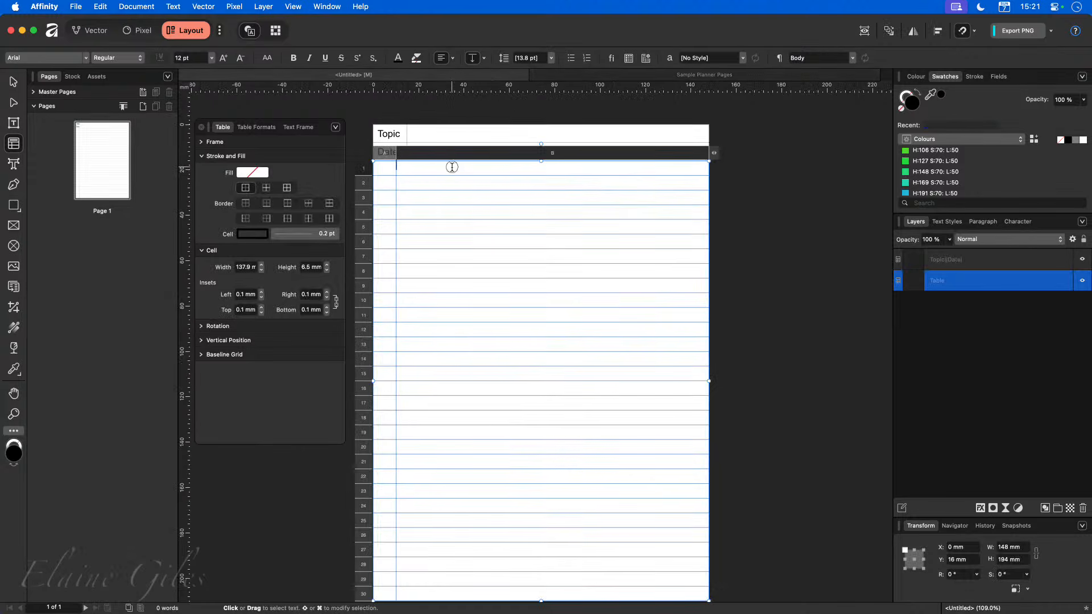
Give the lined table's second column a red 0.5 pt left cell border as the margin line.
{"action": "left_click_drag", "start_coordinate": [453, 168], "coordinate": [492, 433]}
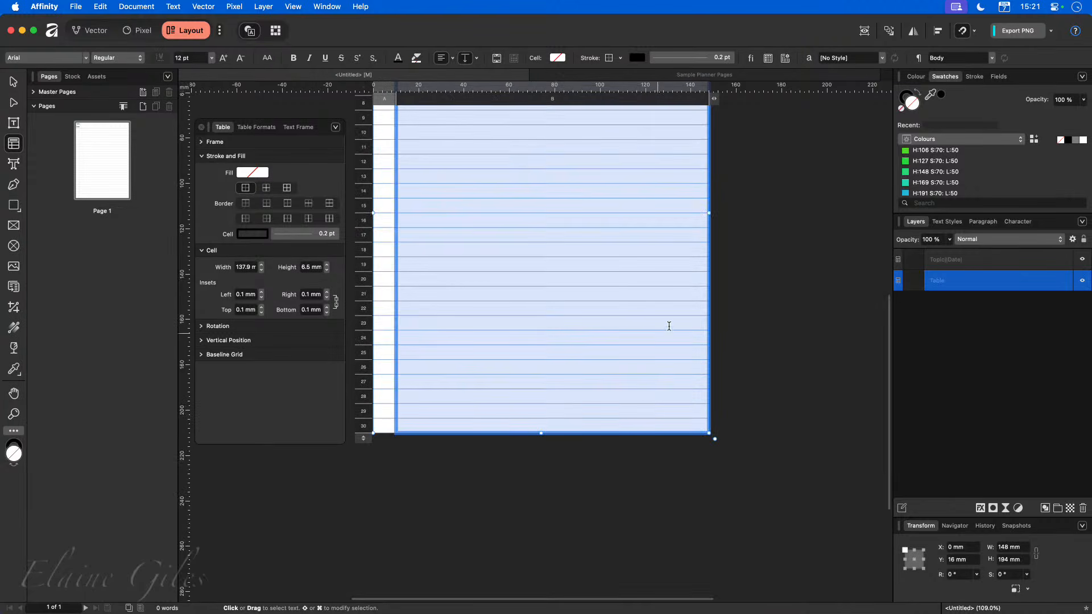
{"action": "scroll", "coordinate": [677, 315], "scroll_direction": "up", "scroll_amount": 4}
{"action": "scroll", "coordinate": [675, 313], "scroll_direction": "up", "scroll_amount": 3}
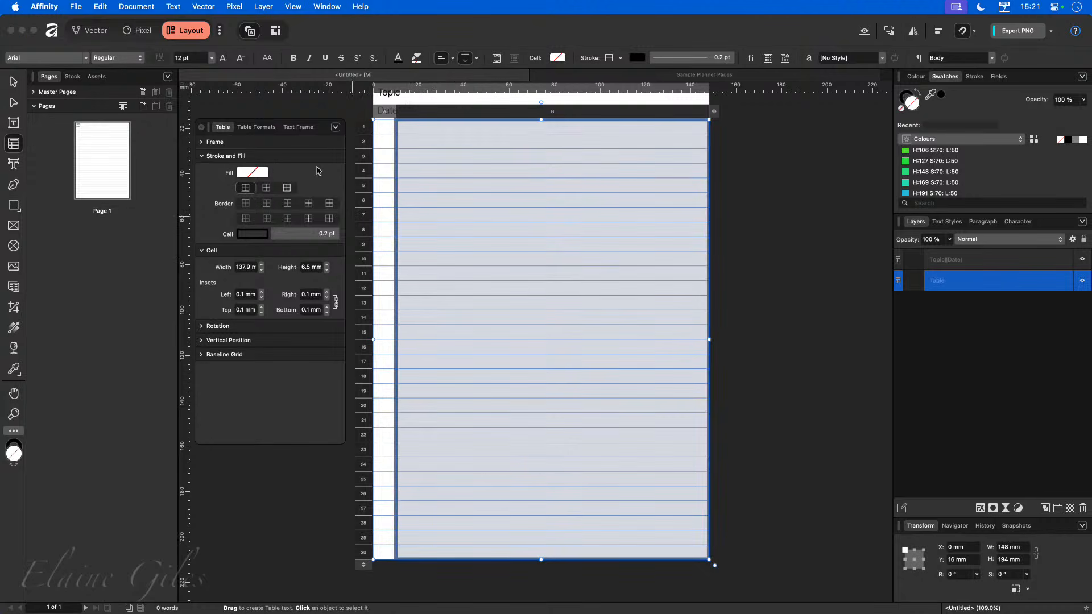
{"action": "left_click", "coordinate": [201, 251]}
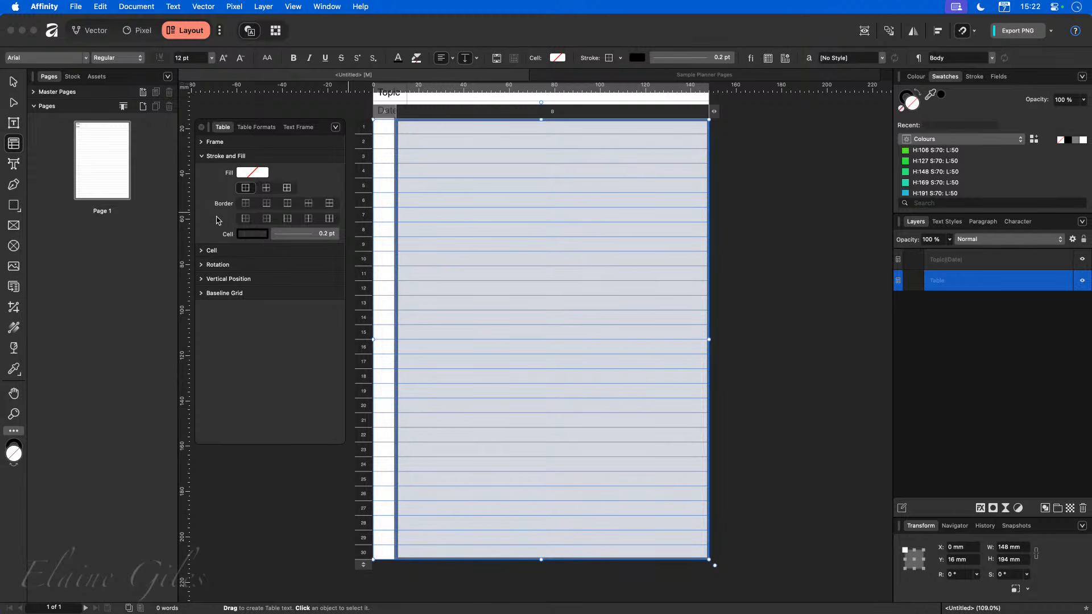
{"action": "left_click", "coordinate": [245, 219]}
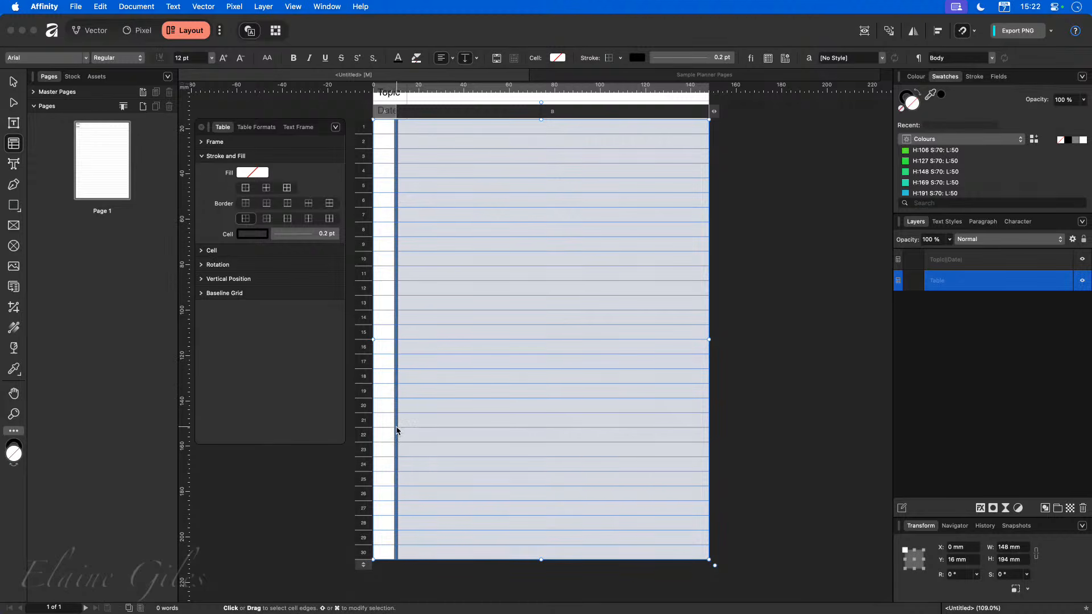
{"action": "left_click", "coordinate": [252, 234]}
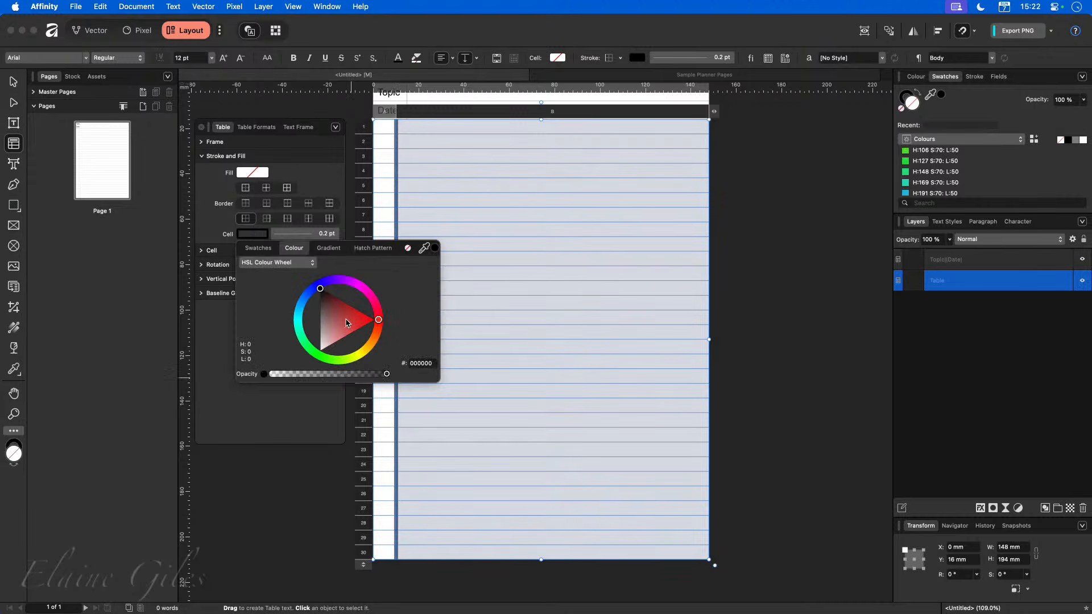
{"action": "left_click", "coordinate": [372, 321]}
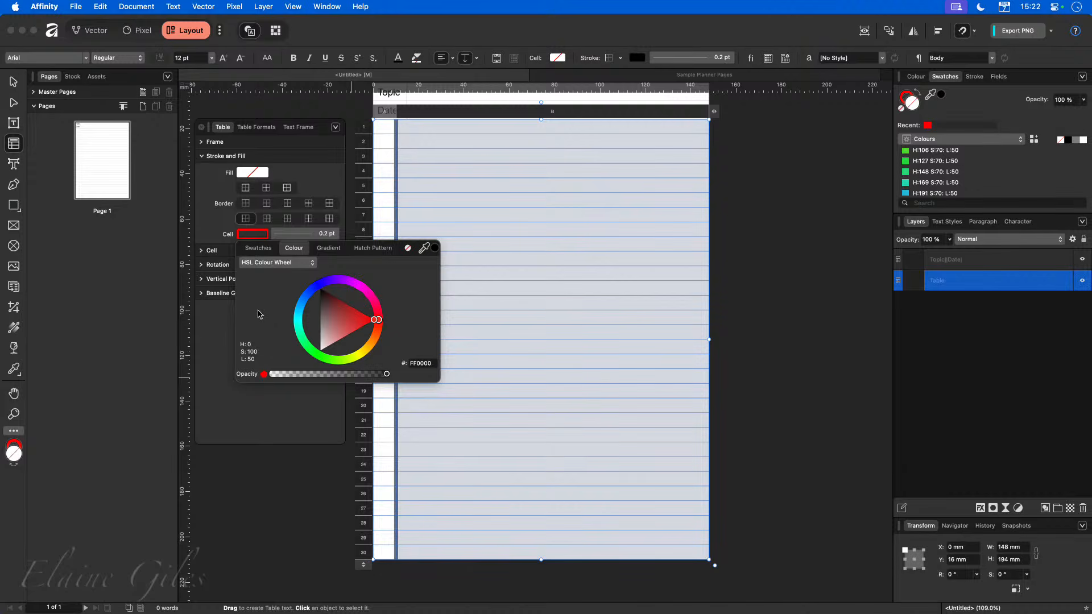
{"action": "left_click", "coordinate": [320, 237]}
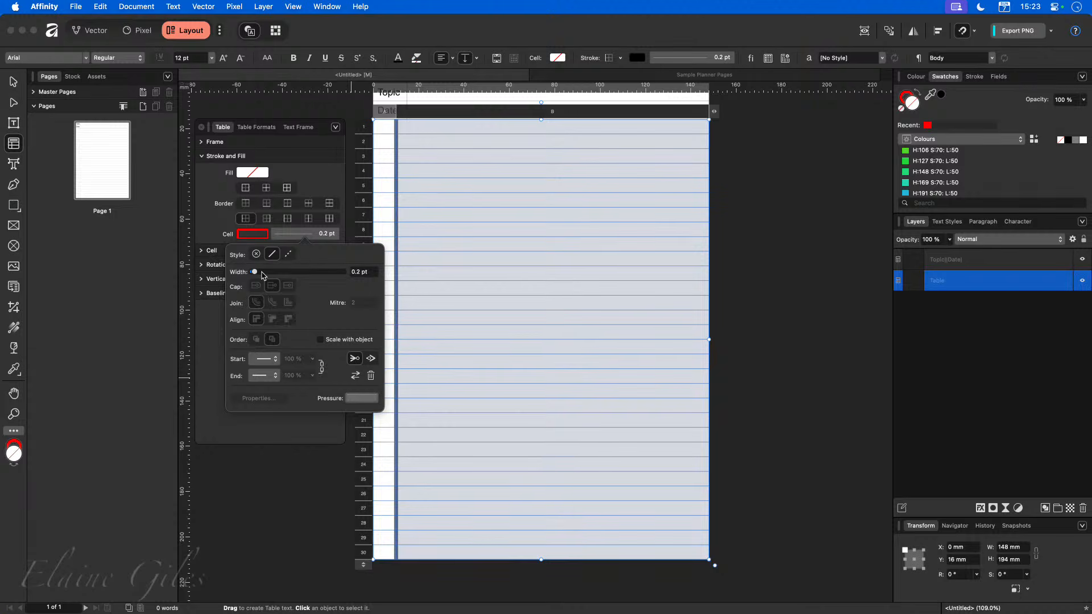
{"action": "left_click_drag", "start_coordinate": [254, 272], "coordinate": [261, 274]}
{"action": "left_click", "coordinate": [740, 204]}
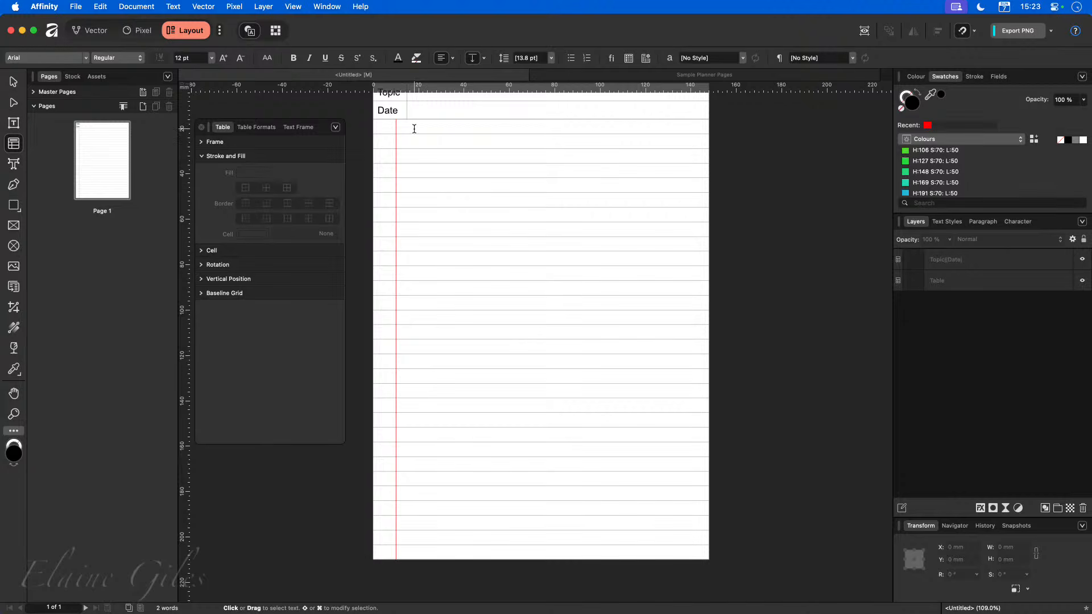
Reselect the lined table's second column to check its border settings.
{"action": "left_click_drag", "start_coordinate": [413, 126], "coordinate": [445, 549]}
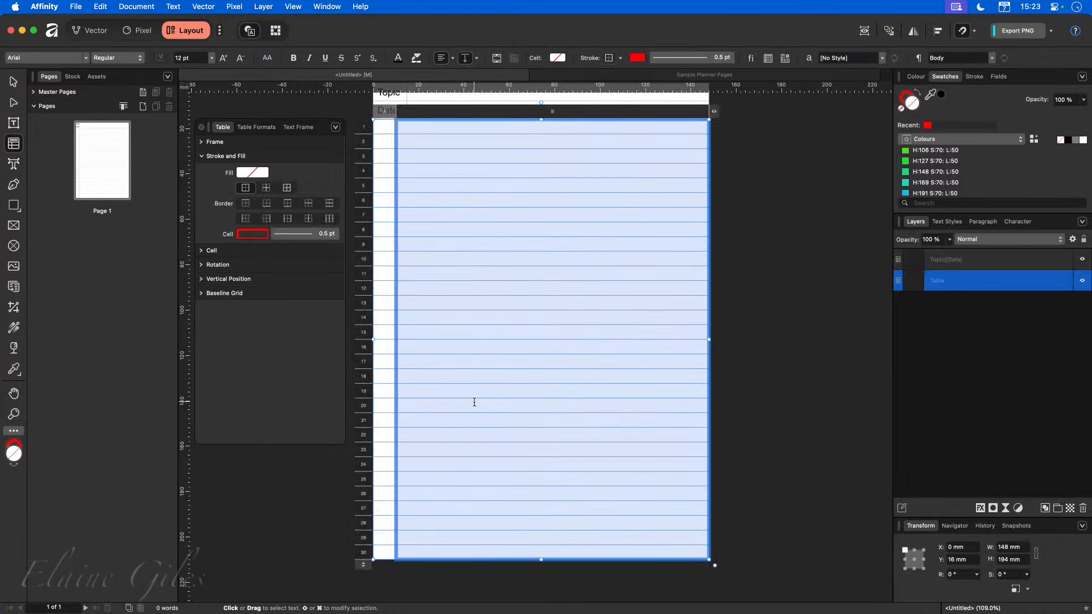
{"action": "left_click", "coordinate": [312, 438]}
{"action": "left_click", "coordinate": [797, 382]}
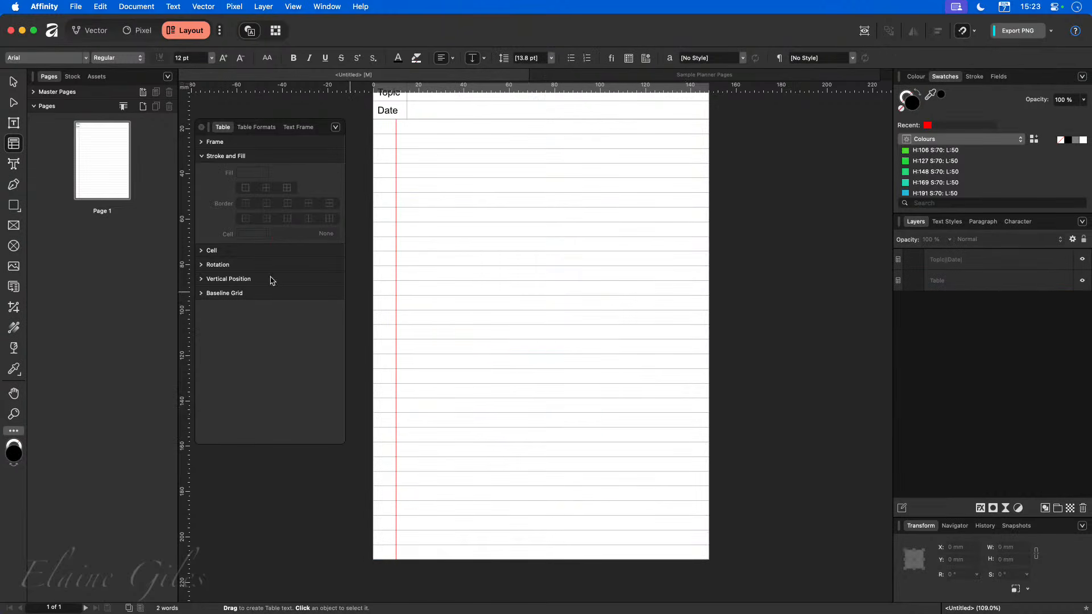
Duplicate the first page to create a second planner page.
{"action": "scroll", "coordinate": [390, 263], "scroll_direction": "up", "scroll_amount": 2}
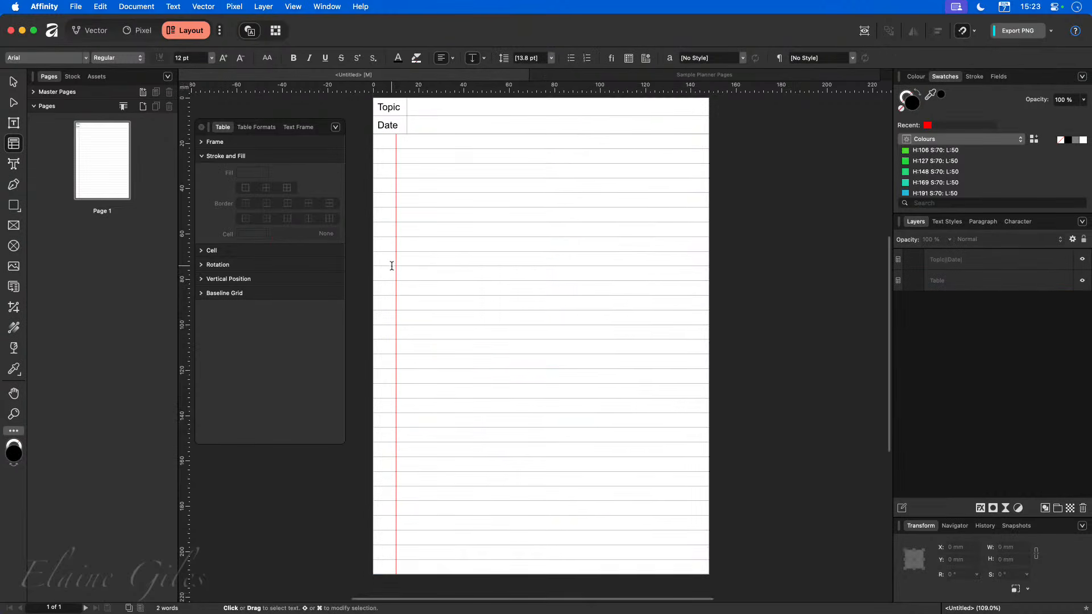
{"action": "right_click", "coordinate": [115, 170]}
{"action": "left_click", "coordinate": [142, 199]}
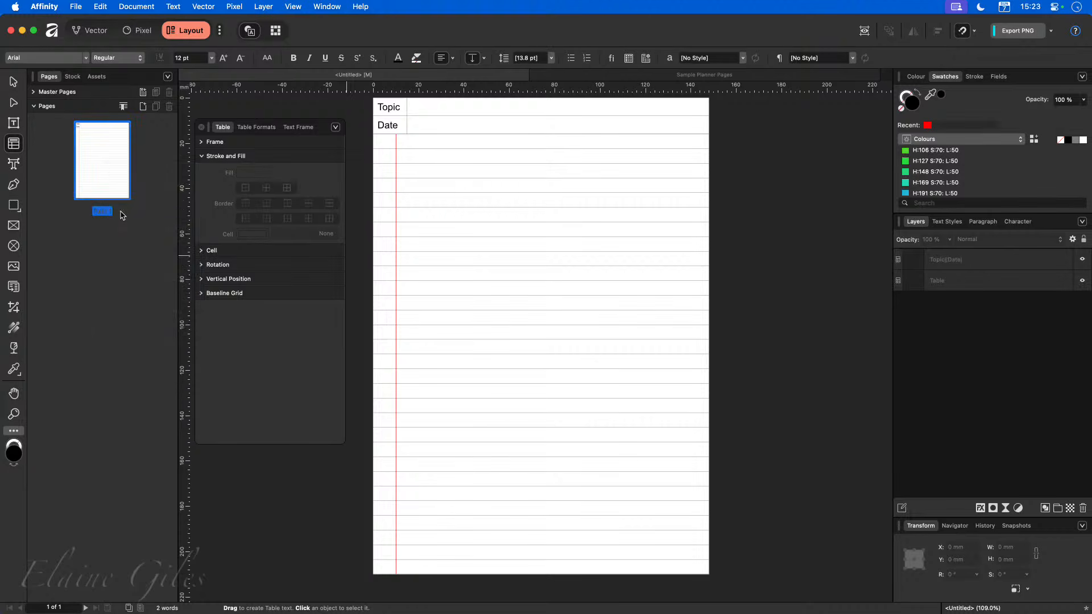
{"action": "scroll", "coordinate": [517, 183], "scroll_direction": "left", "scroll_amount": 5}
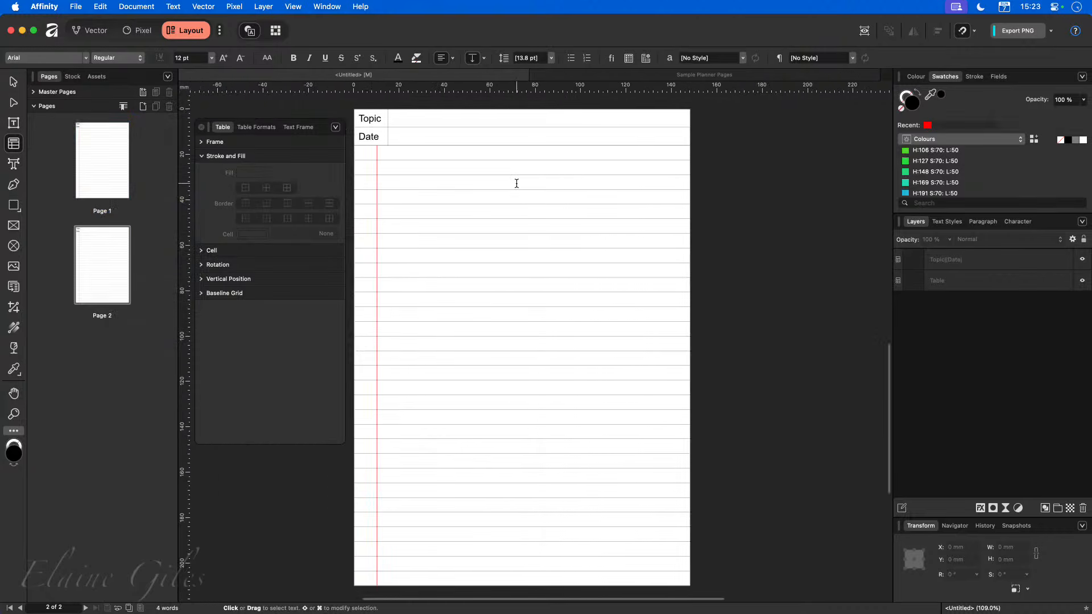
{"action": "scroll", "coordinate": [517, 184], "scroll_direction": "left", "scroll_amount": 2}
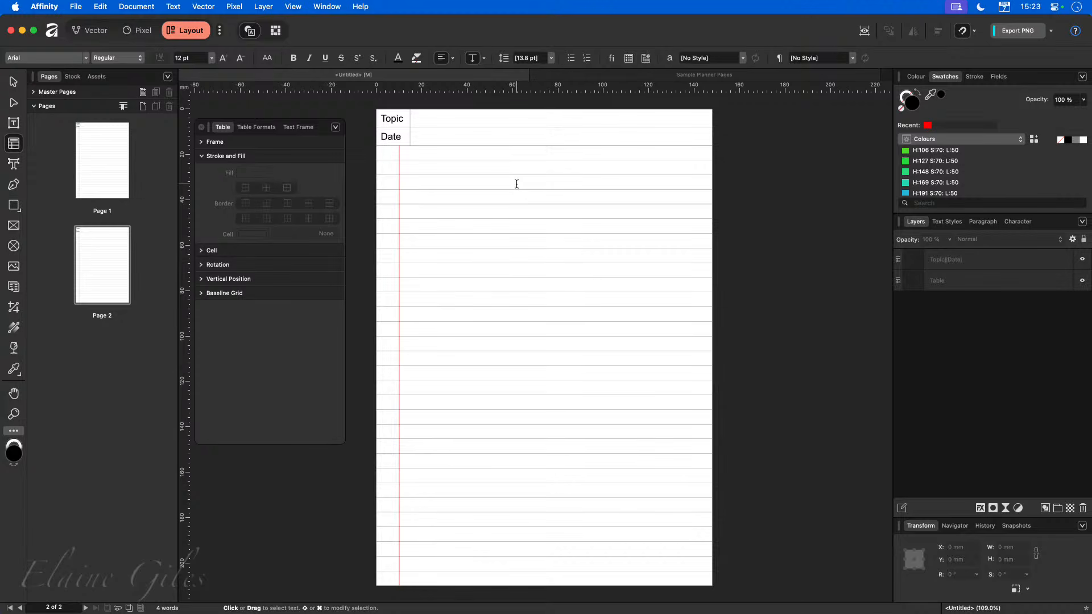
Recolour the second page's margin line border in the lined table's second column to blue (0004FF).
{"action": "left_click_drag", "start_coordinate": [451, 152], "coordinate": [479, 576]}
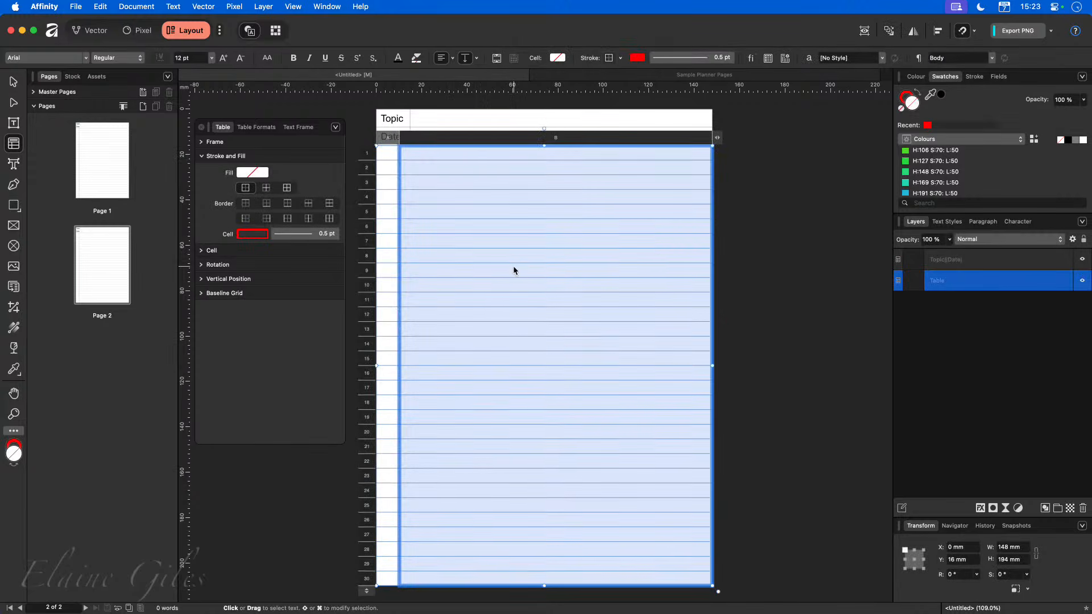
{"action": "left_click", "coordinate": [247, 220]}
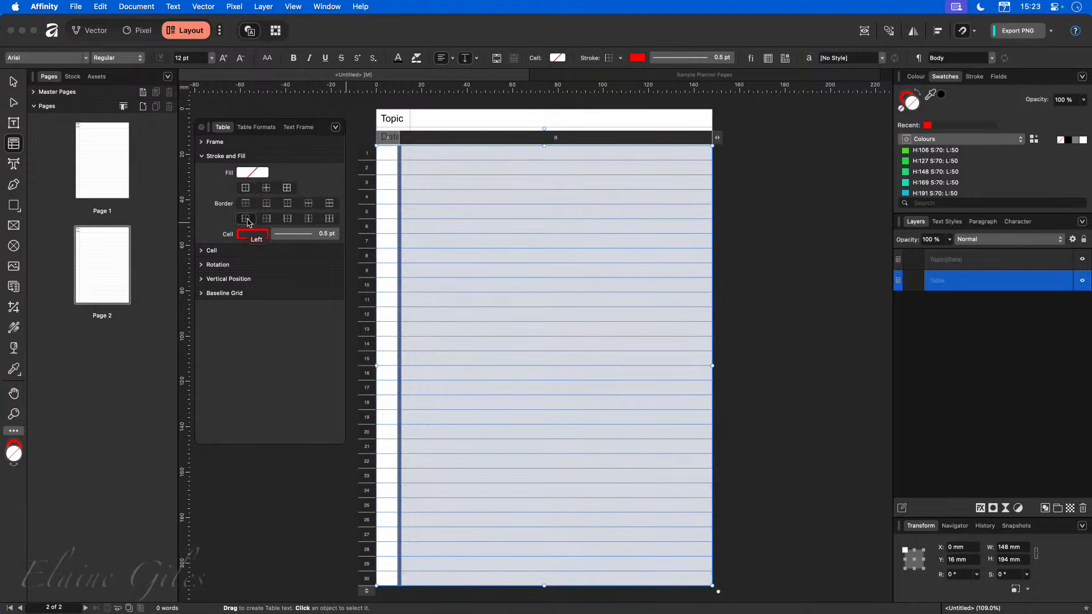
{"action": "left_click", "coordinate": [250, 234]}
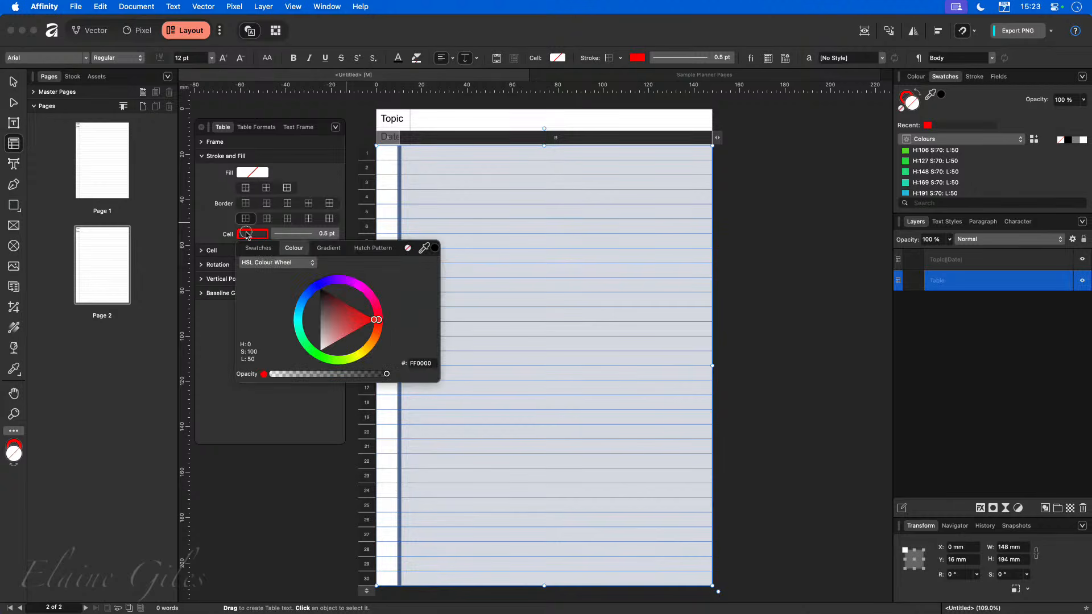
{"action": "left_click", "coordinate": [318, 287]}
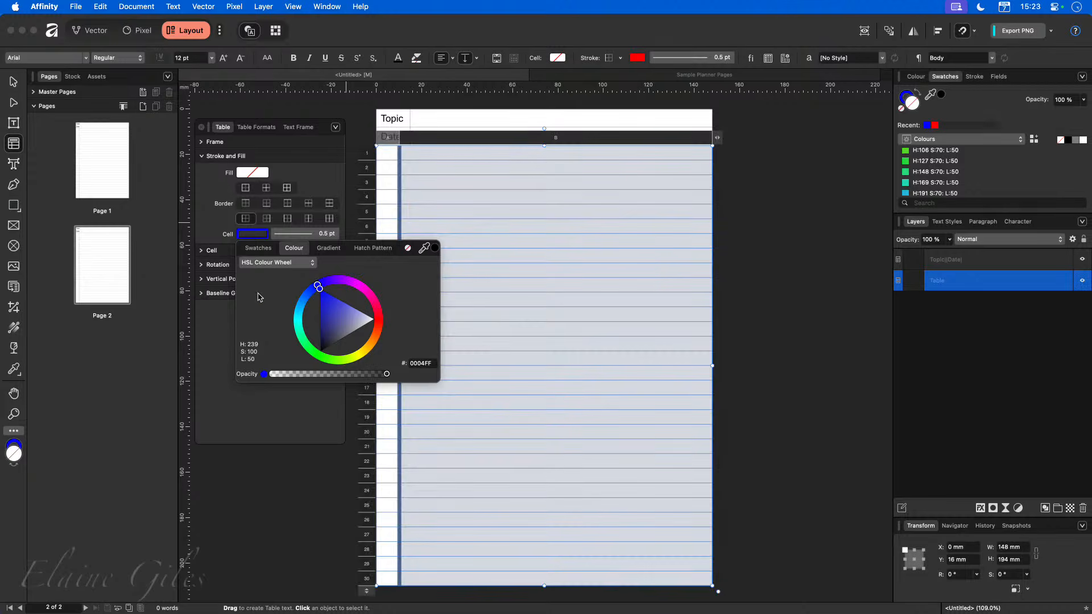
{"action": "left_click", "coordinate": [226, 327]}
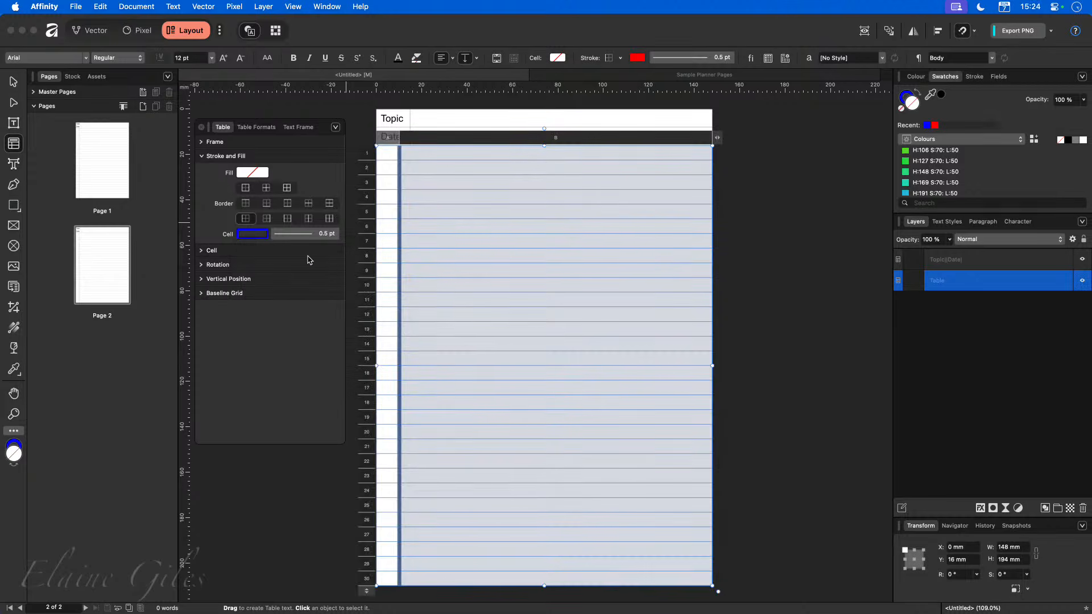
{"action": "left_click", "coordinate": [787, 385]}
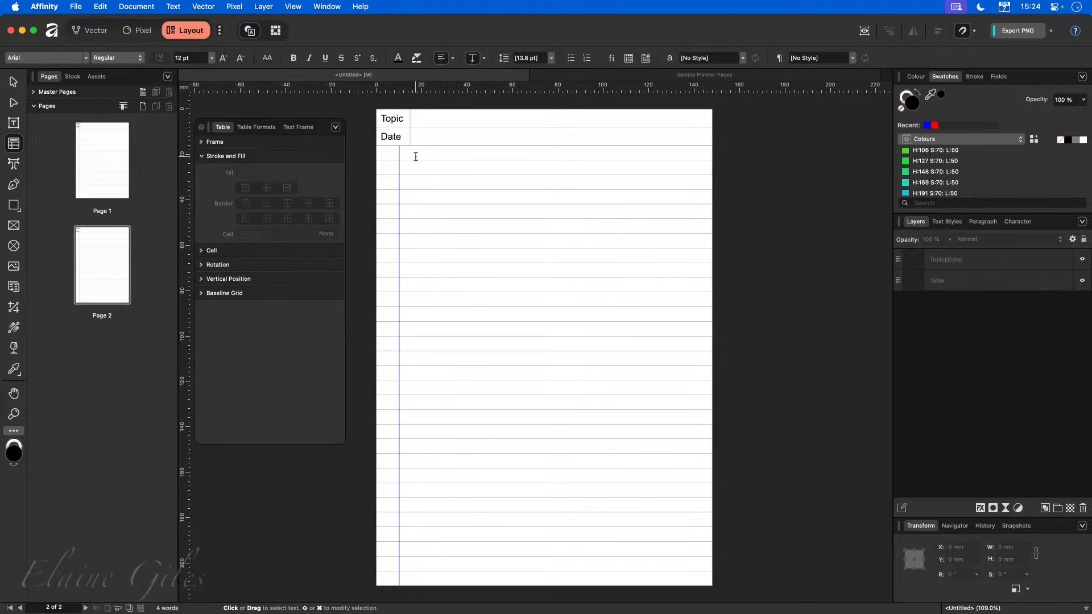
Zoom in and out to examine the margin line on the second page.
{"action": "scroll", "coordinate": [402, 156], "scroll_direction": "up", "scroll_amount": 5}
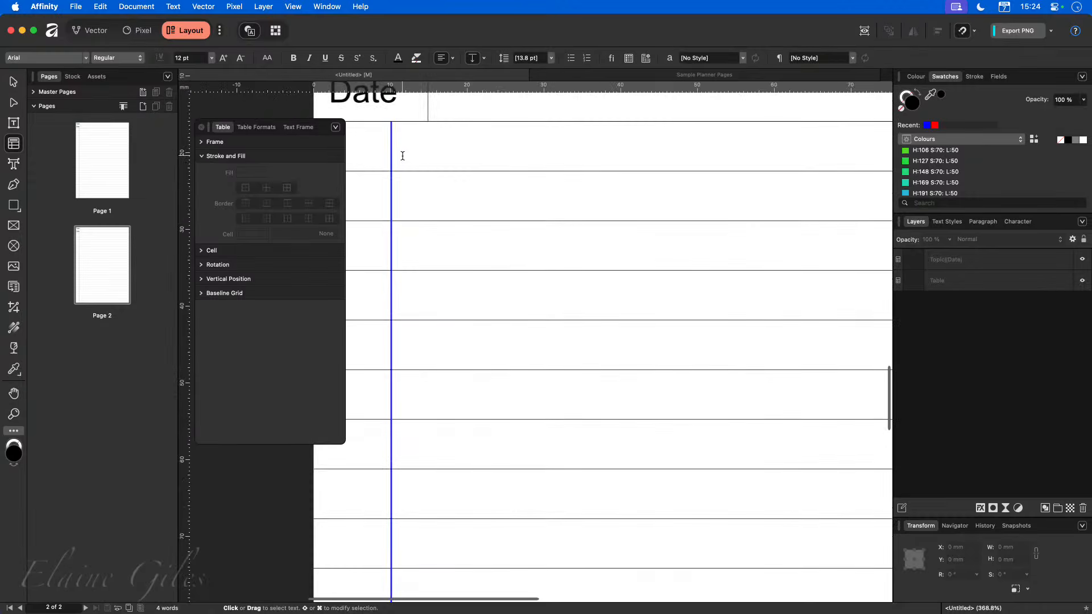
{"action": "scroll", "coordinate": [402, 156], "scroll_direction": "down", "scroll_amount": 5}
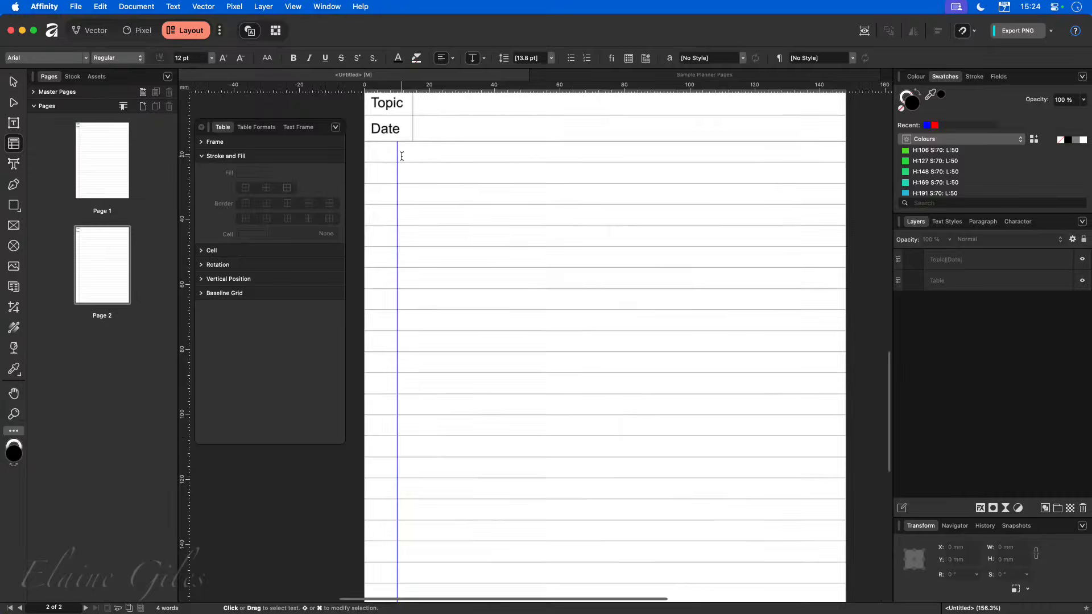
{"action": "scroll", "coordinate": [401, 156], "scroll_direction": "down", "scroll_amount": 3}
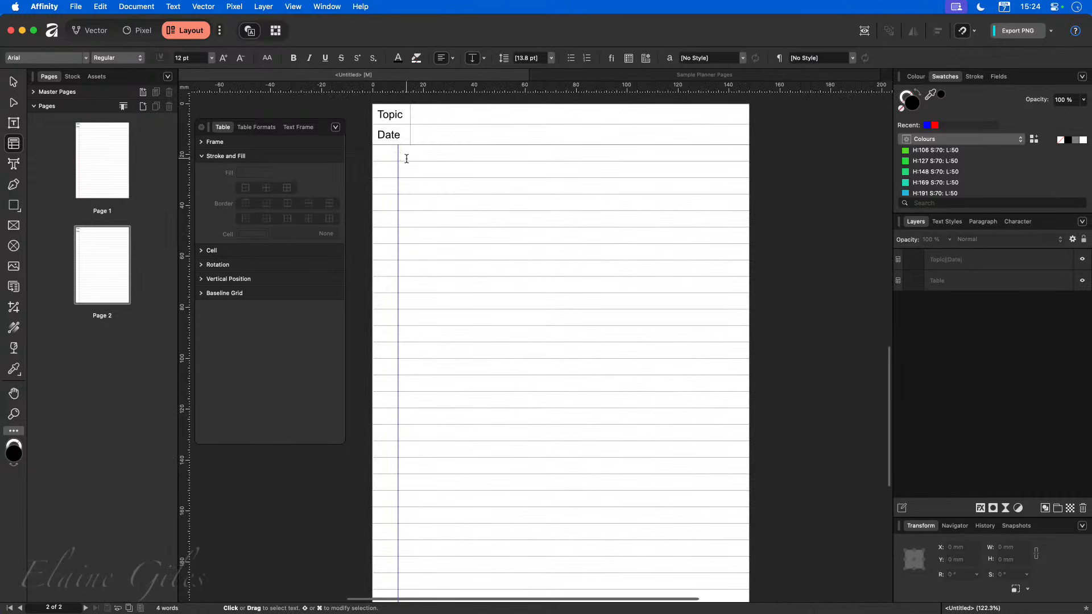
{"action": "scroll", "coordinate": [406, 159], "scroll_direction": "down", "scroll_amount": 2}
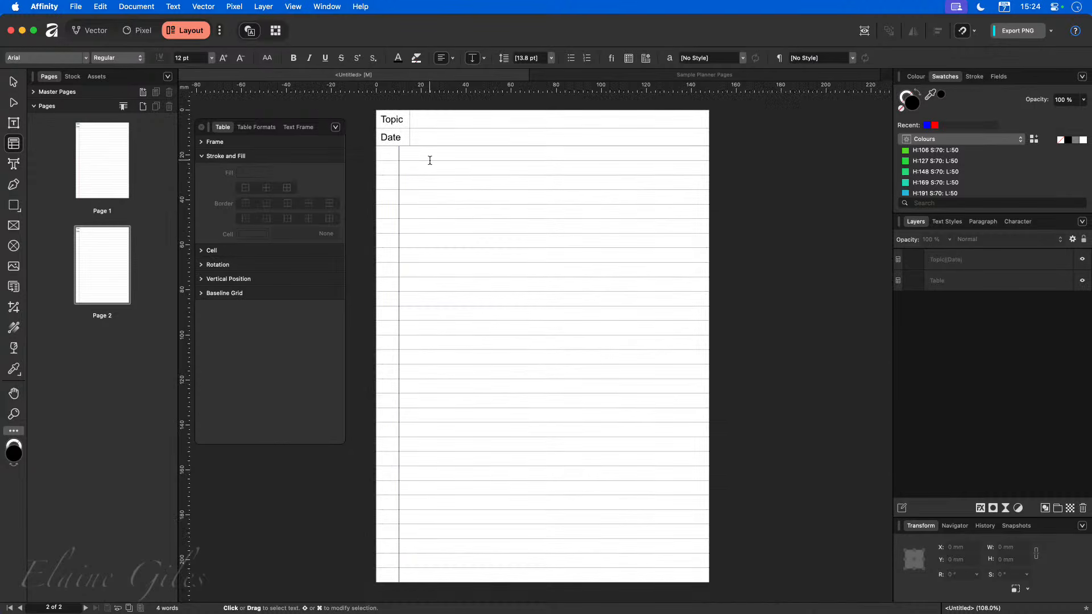
{"action": "scroll", "coordinate": [430, 161], "scroll_direction": "right", "scroll_amount": 2}
{"action": "scroll", "coordinate": [430, 160], "scroll_direction": "left", "scroll_amount": 3}
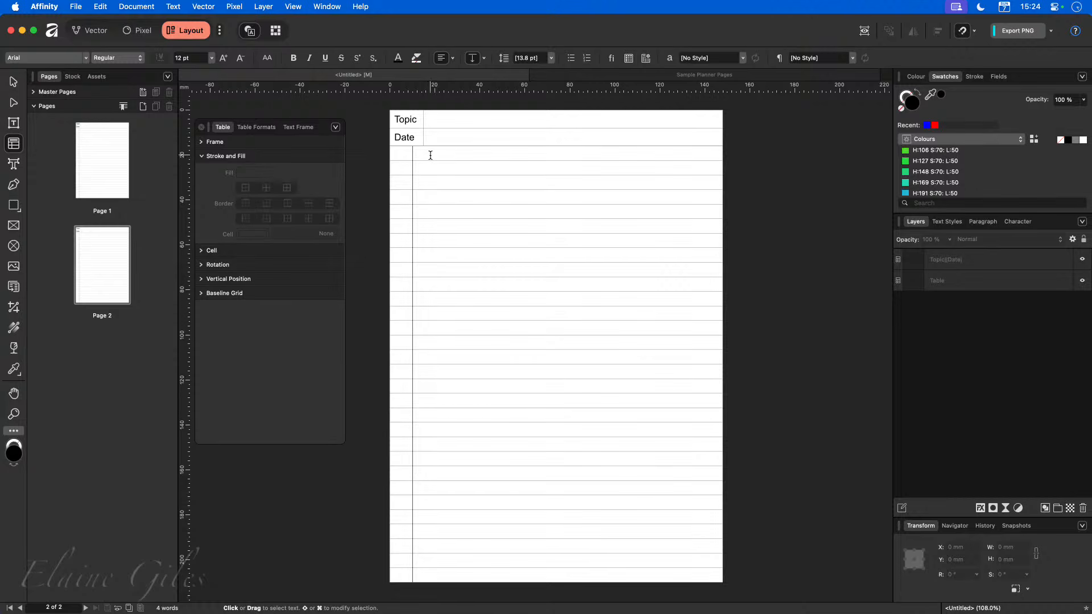
Add a global colour named Margin with the hex value FF7000 to the document palette.
{"action": "left_click", "coordinate": [1082, 78]}
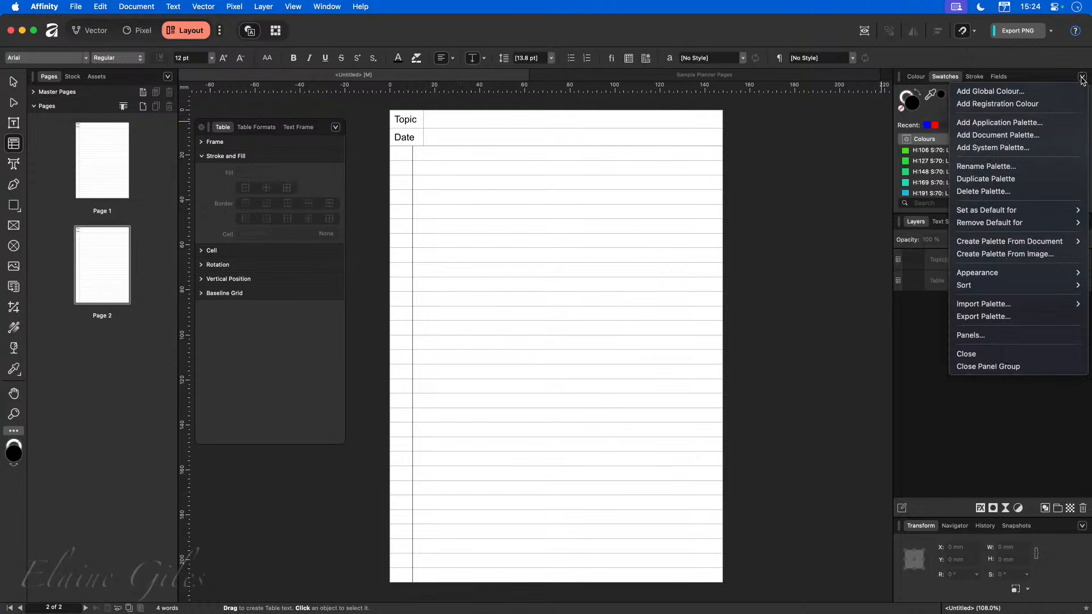
{"action": "left_click", "coordinate": [1018, 92]}
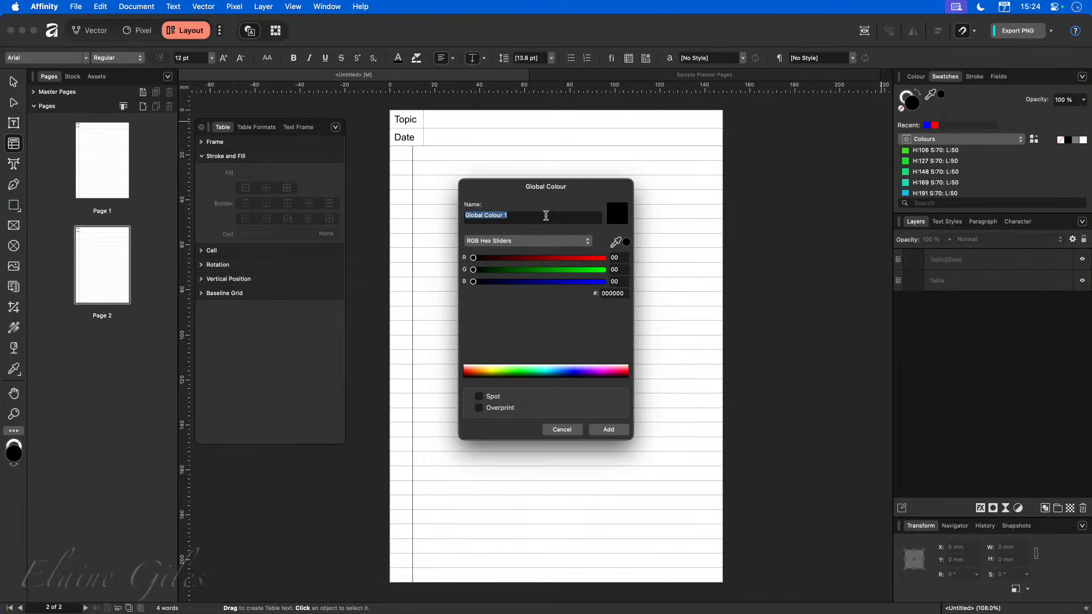
{"action": "type", "text": "Margin"}
{"action": "left_click_drag", "start_coordinate": [494, 259], "coordinate": [608, 266]}
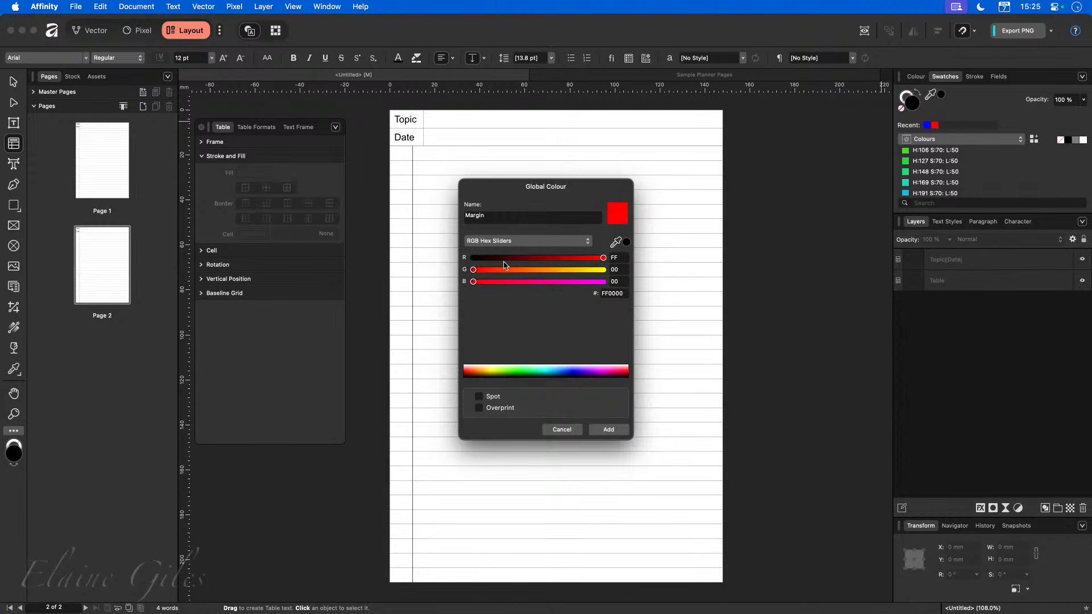
{"action": "left_click_drag", "start_coordinate": [514, 273], "coordinate": [529, 271]}
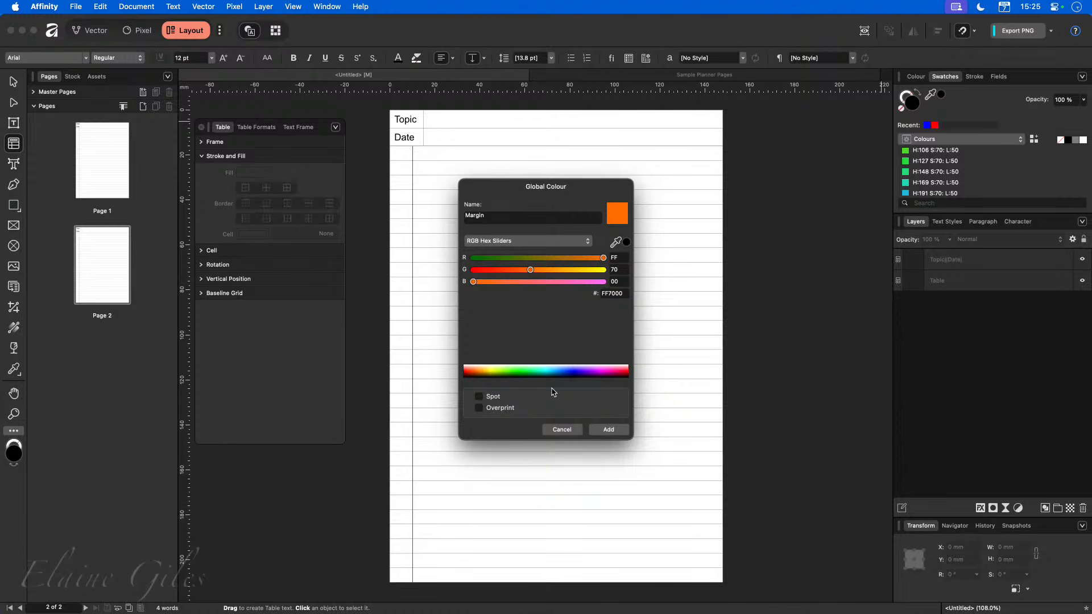
{"action": "left_click", "coordinate": [608, 428]}
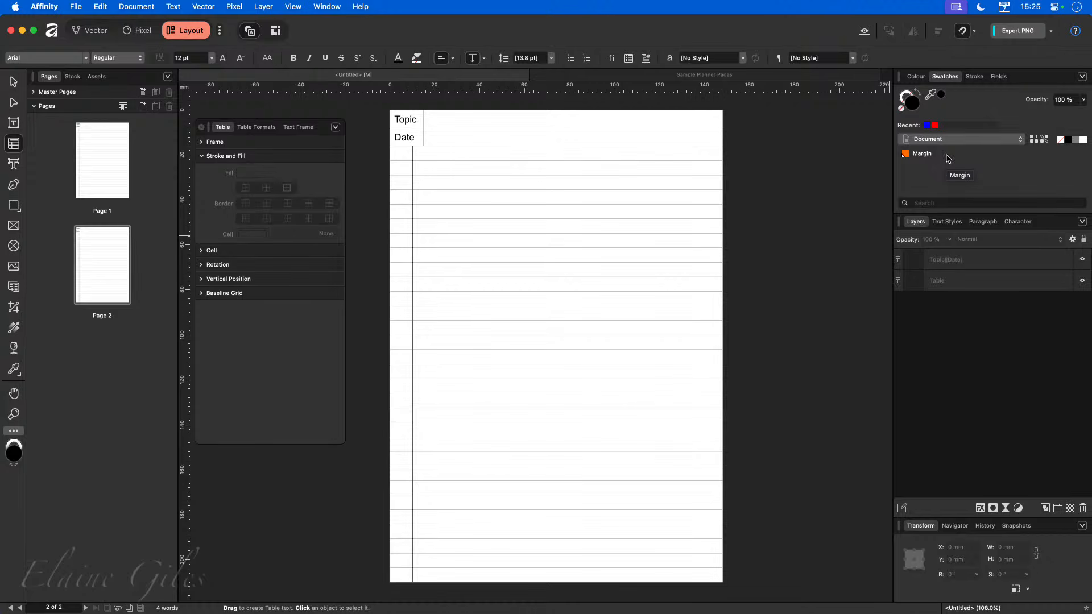
Apply the Margin swatch from the Document palette to the second page's margin line border.
{"action": "left_click", "coordinate": [1021, 141]}
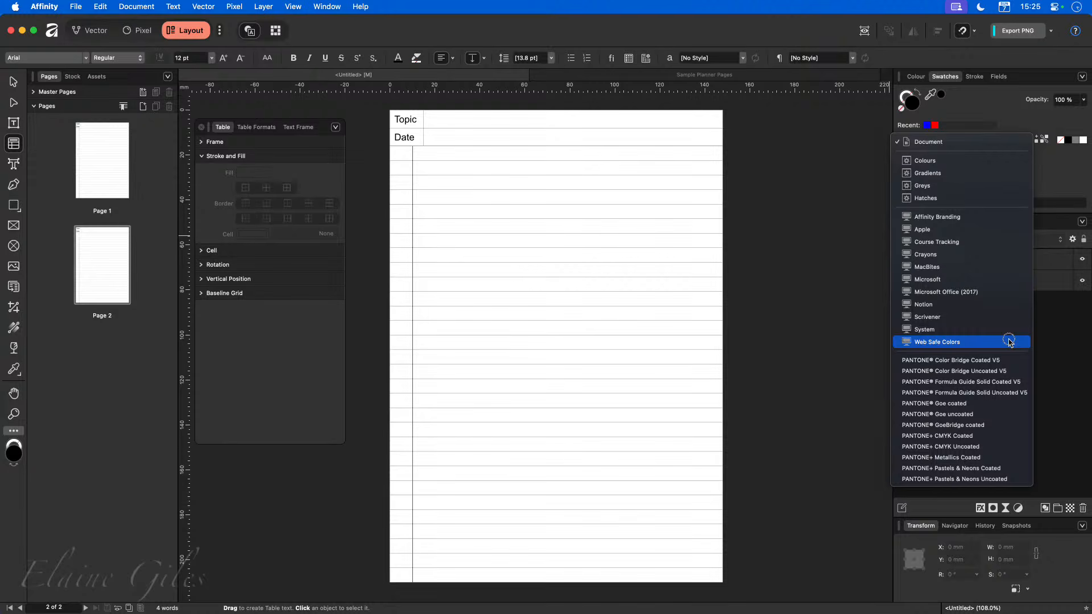
{"action": "left_click", "coordinate": [958, 141]}
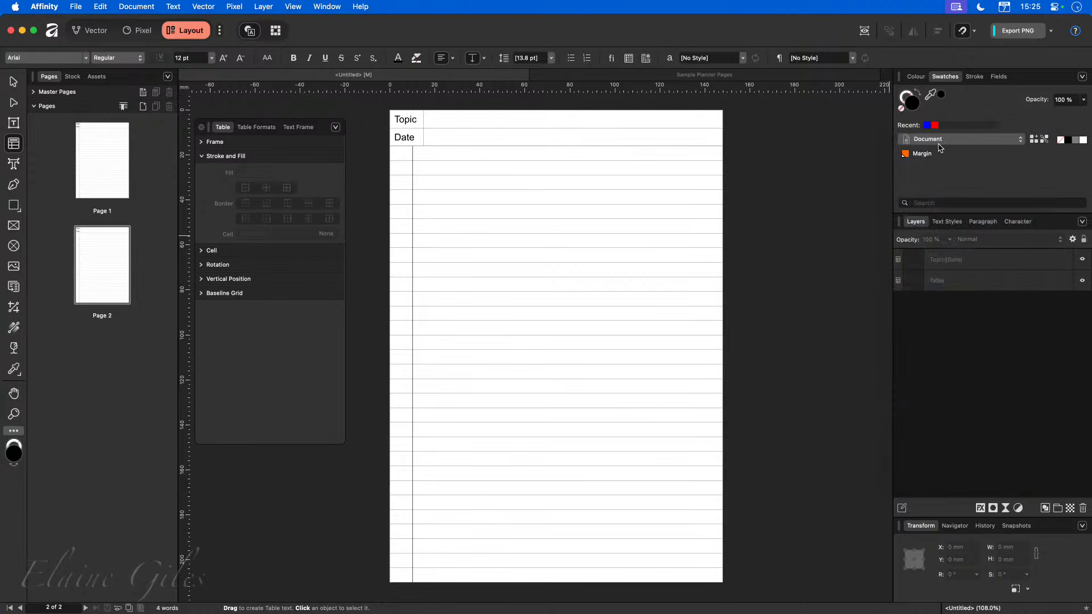
{"action": "left_click_drag", "start_coordinate": [422, 155], "coordinate": [455, 571]}
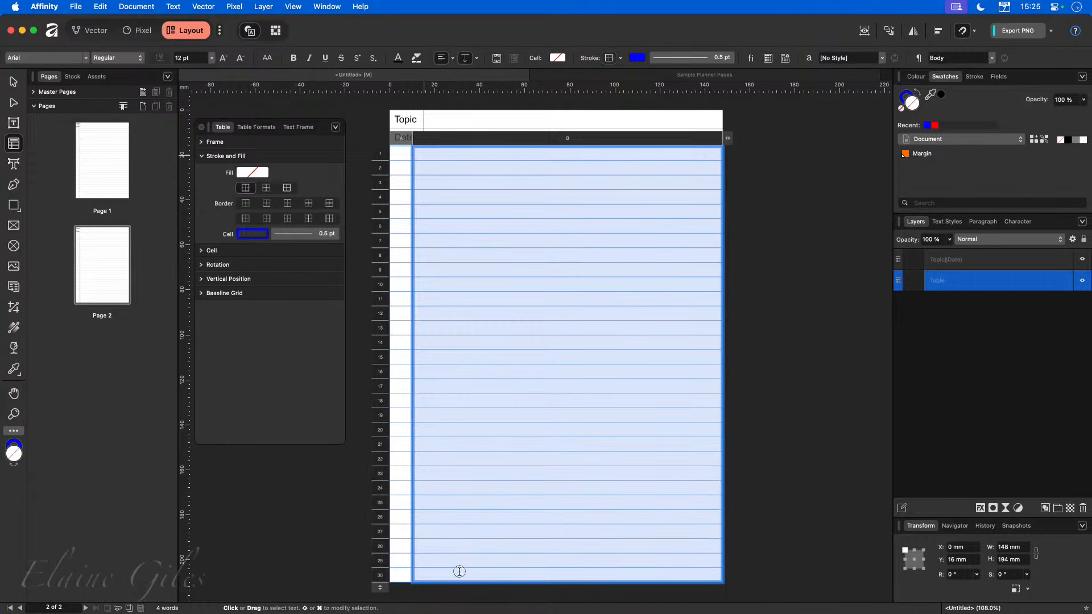
{"action": "left_click", "coordinate": [255, 235]}
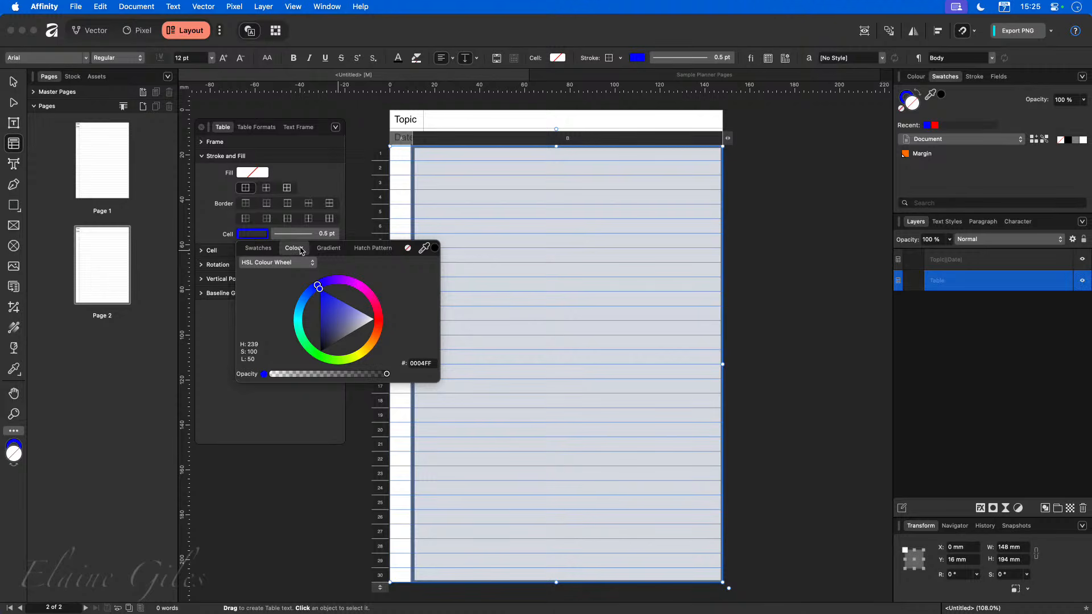
{"action": "left_click", "coordinate": [259, 248]}
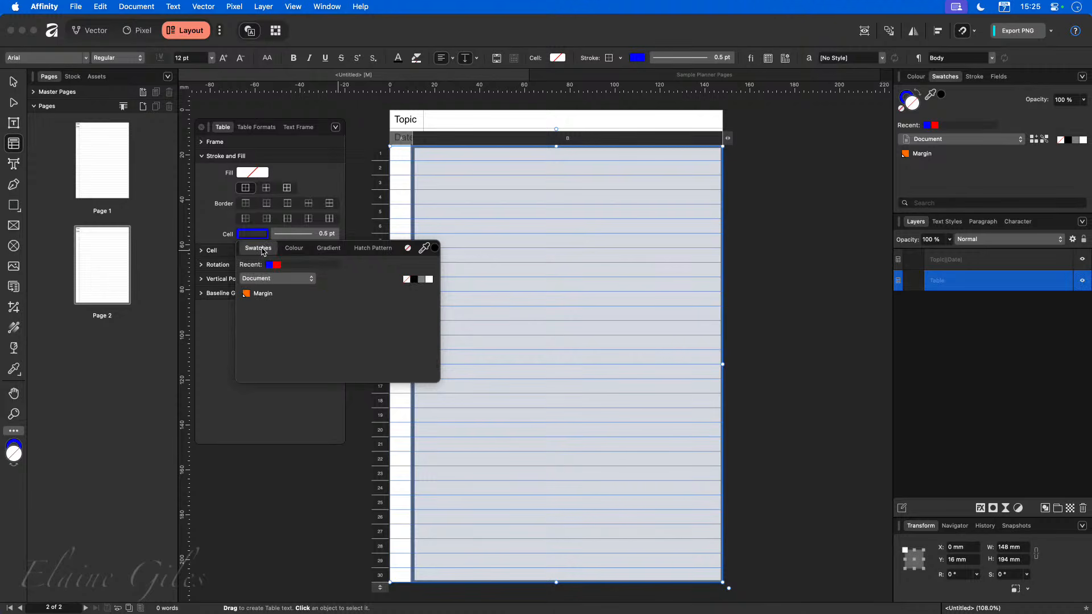
{"action": "left_click", "coordinate": [281, 282]}
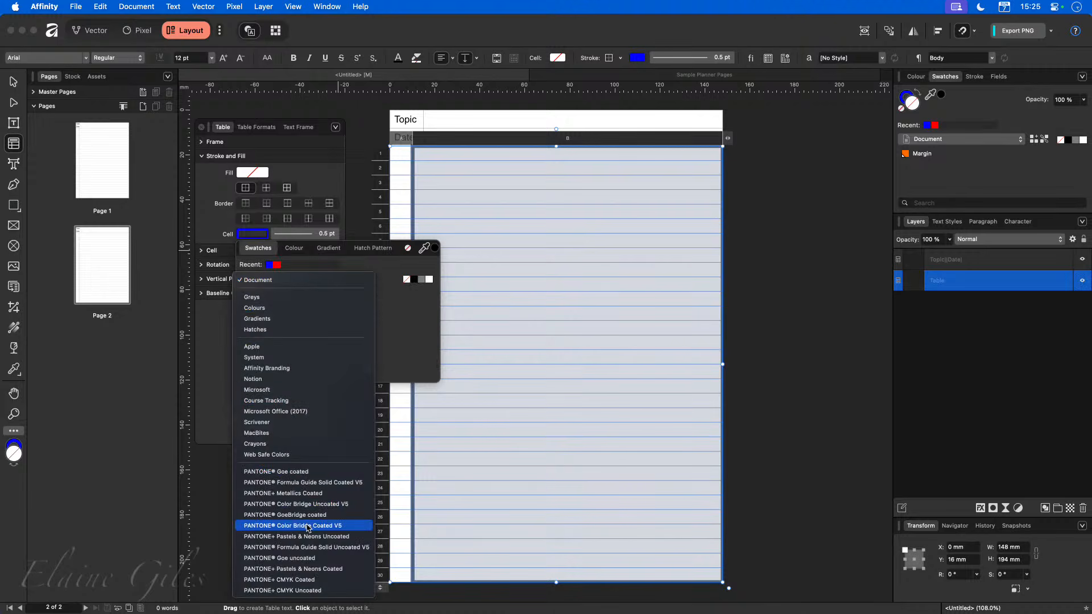
{"action": "left_click", "coordinate": [306, 285]}
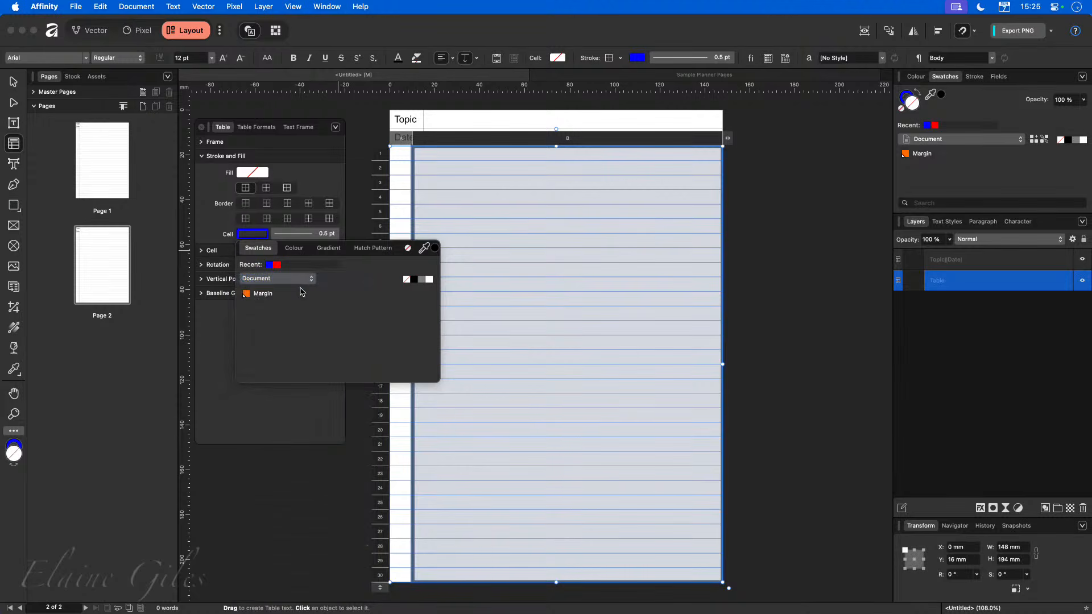
{"action": "left_click", "coordinate": [269, 298]}
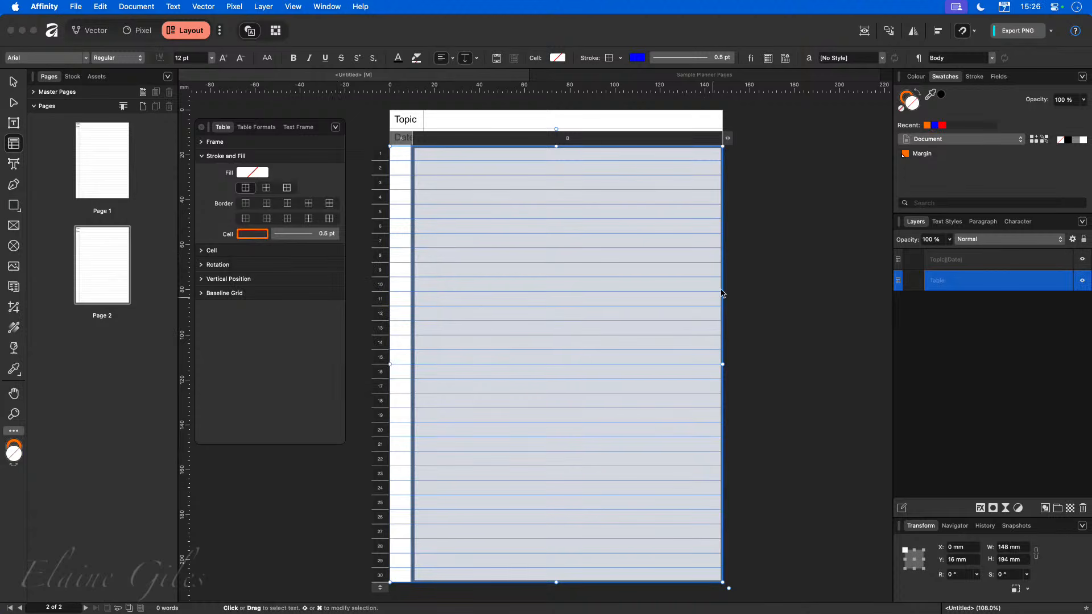
{"action": "left_click", "coordinate": [772, 278]}
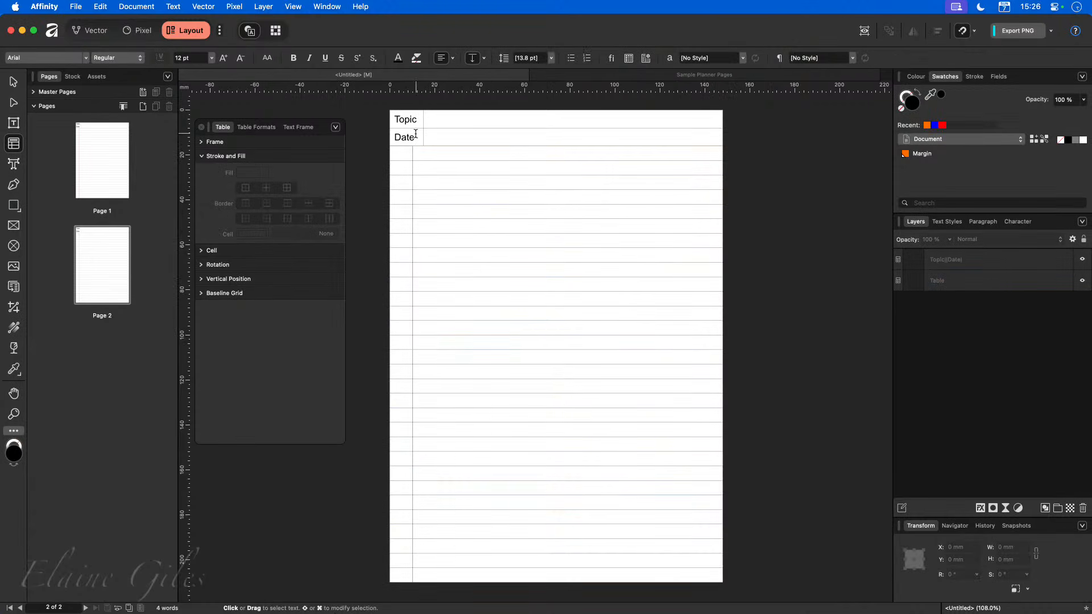
Apply the Margin swatch to the first page's margin line border in the lined table's second column.
{"action": "scroll", "coordinate": [416, 135], "scroll_direction": "up", "scroll_amount": 5}
{"action": "scroll", "coordinate": [415, 136], "scroll_direction": "up", "scroll_amount": 5}
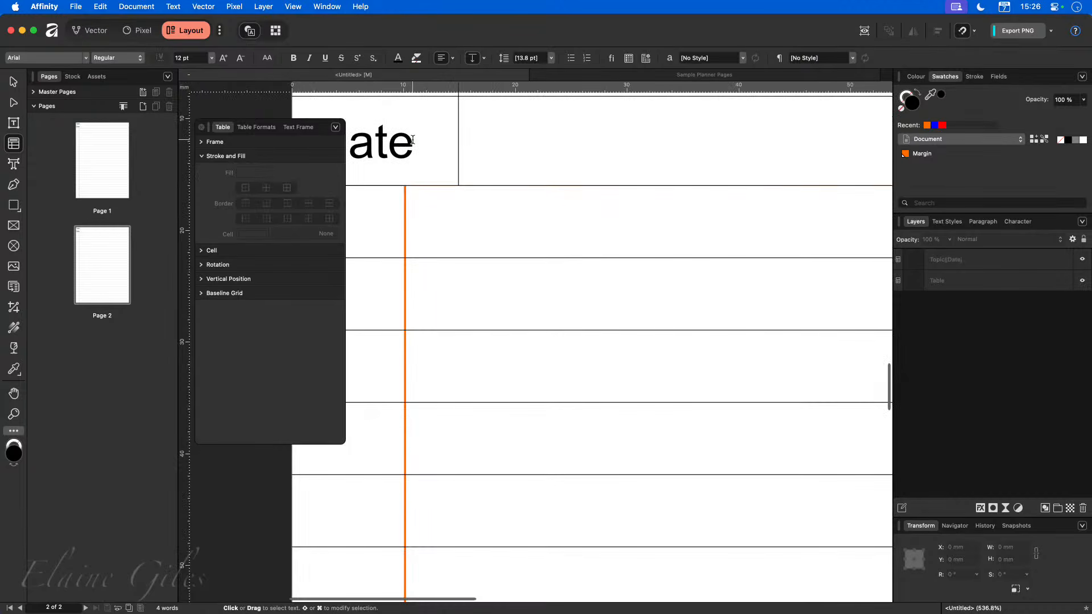
{"action": "left_click", "coordinate": [99, 170]}
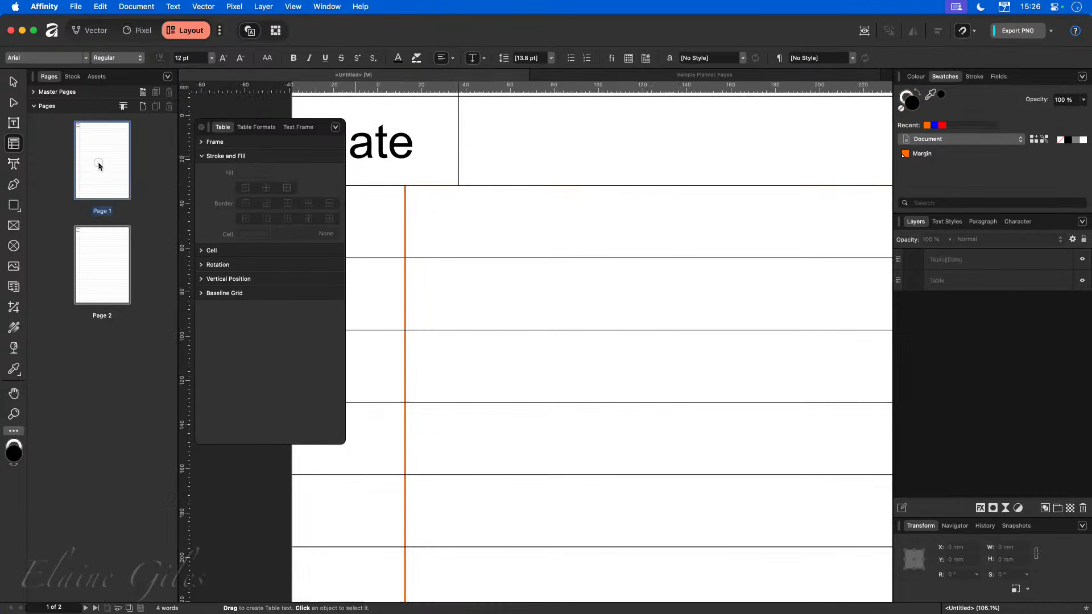
{"action": "left_click_drag", "start_coordinate": [410, 152], "coordinate": [443, 570]}
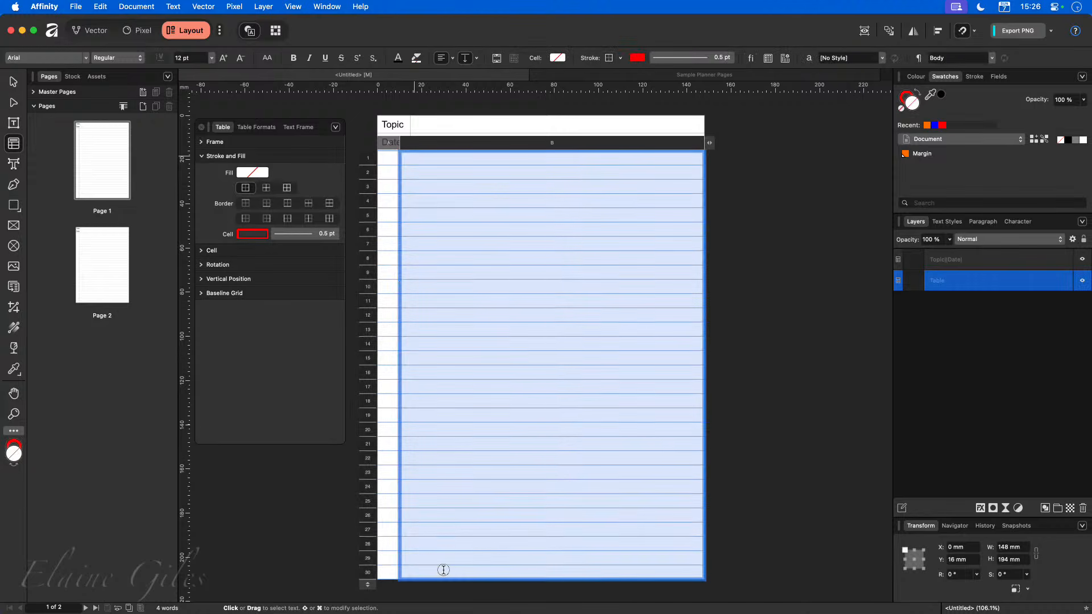
{"action": "left_click", "coordinate": [257, 235]}
{"action": "left_click", "coordinate": [259, 248]}
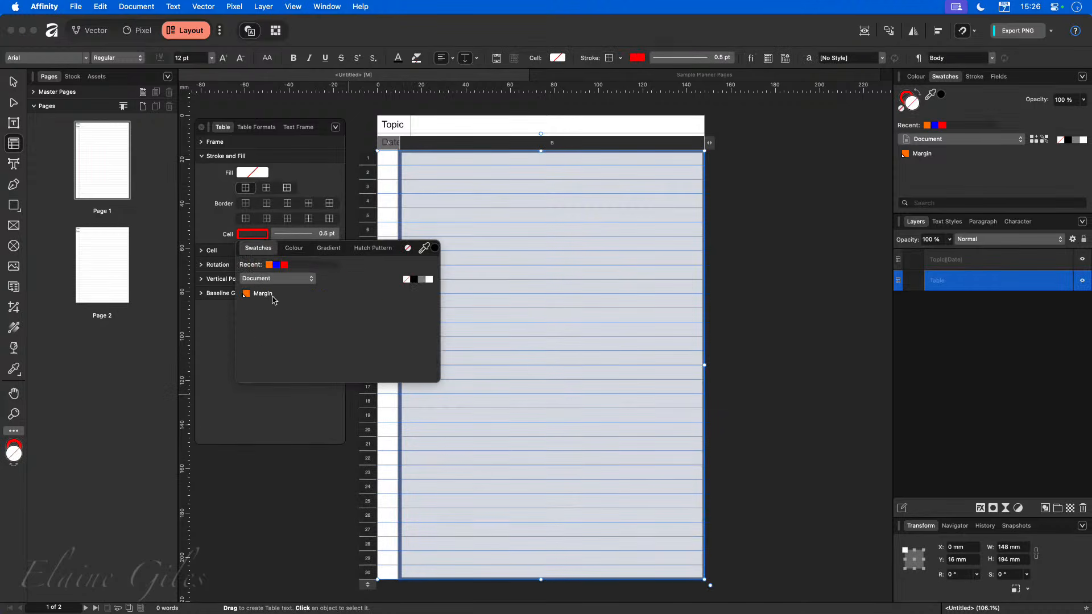
{"action": "left_click", "coordinate": [259, 294]}
{"action": "left_click", "coordinate": [273, 493]}
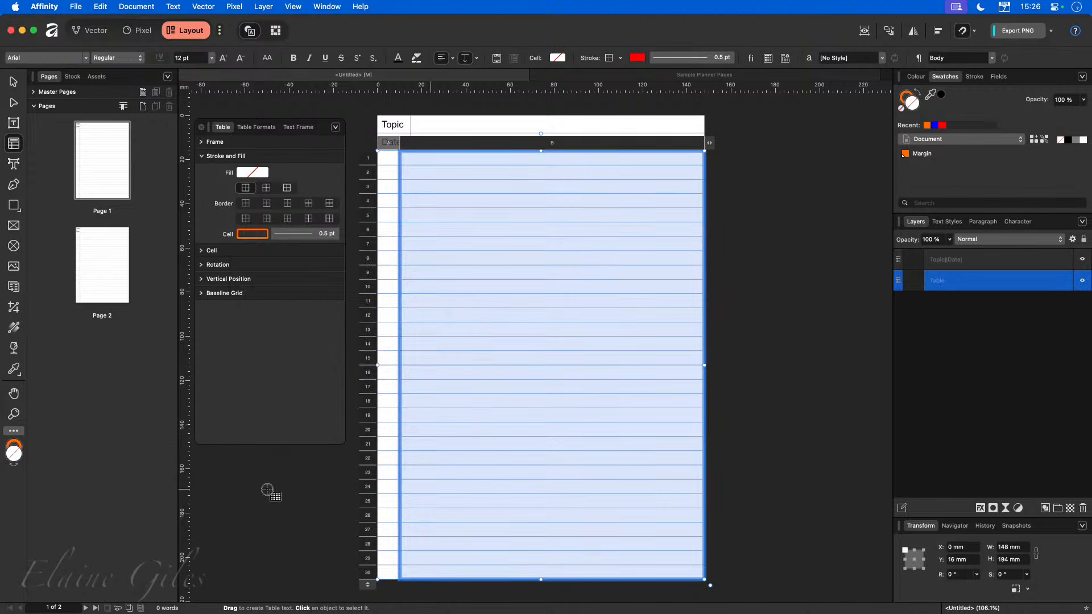
{"action": "left_click", "coordinate": [111, 261]}
{"action": "scroll", "coordinate": [392, 142], "scroll_direction": "up", "scroll_amount": 10}
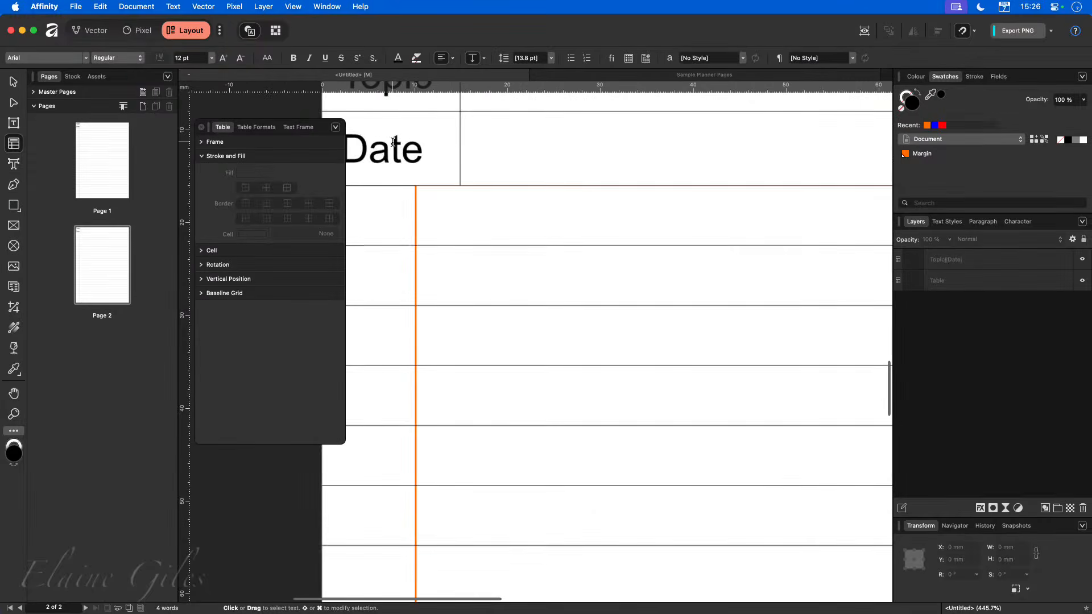
Edit the global Margin colour to the green hex value 009F00.
{"action": "scroll", "coordinate": [393, 142], "scroll_direction": "up", "scroll_amount": 1}
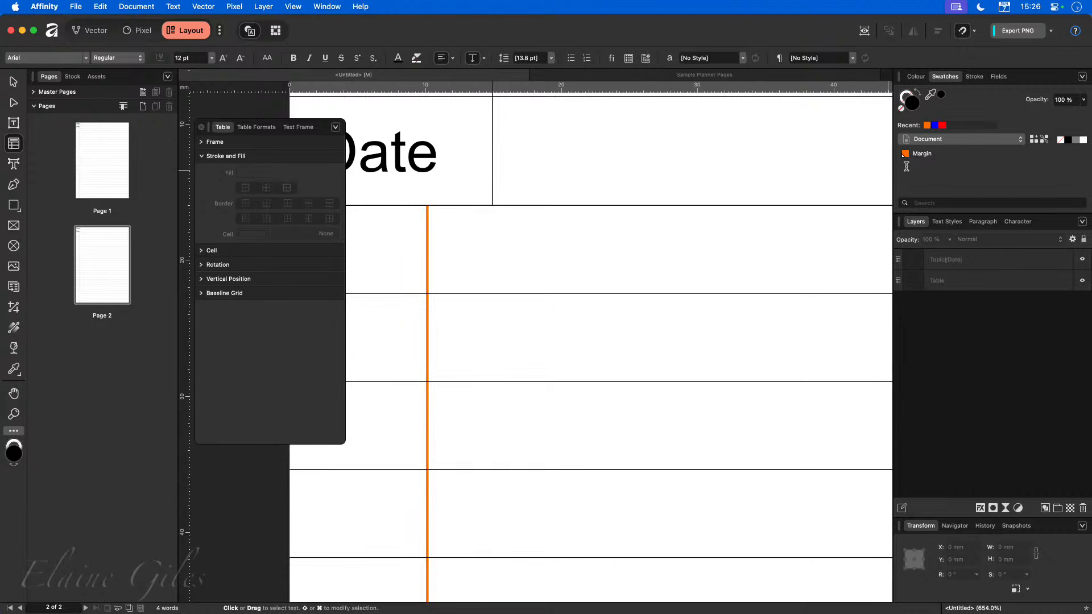
{"action": "right_click", "coordinate": [936, 155]}
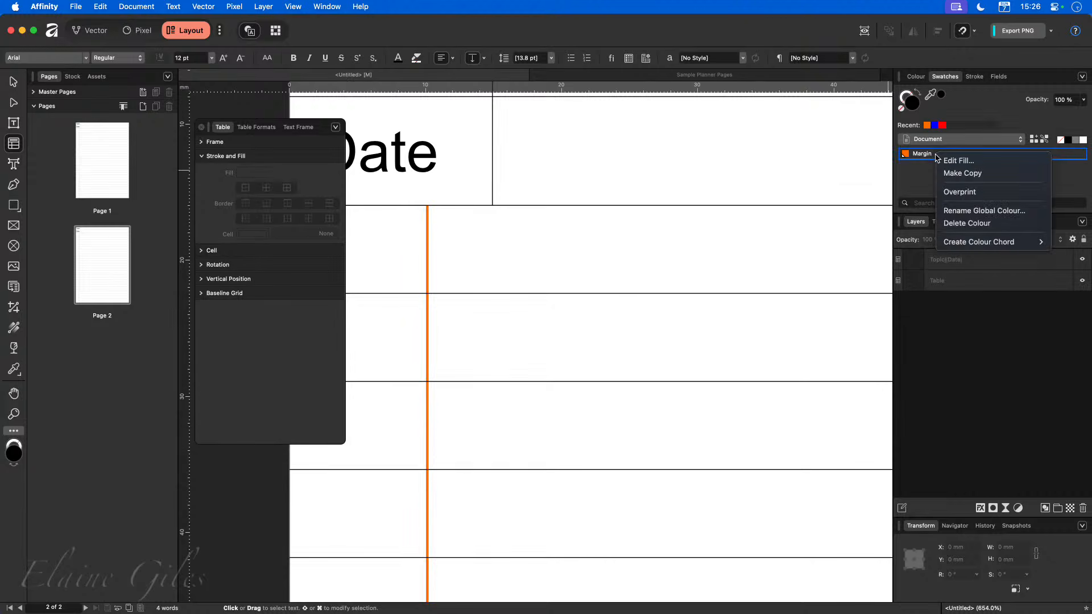
{"action": "left_click", "coordinate": [967, 162]}
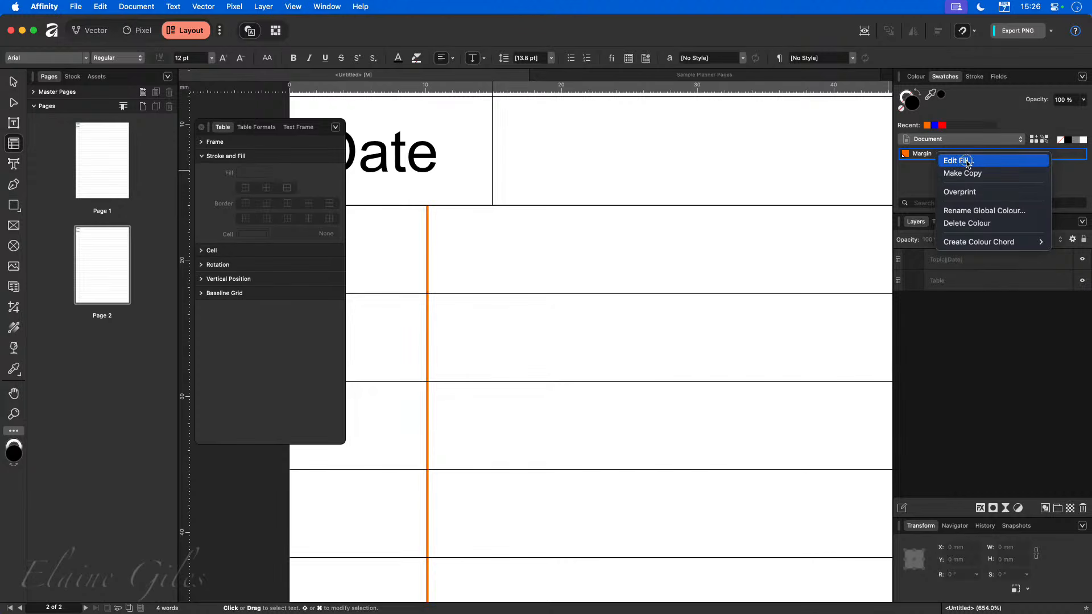
{"action": "mouse_move", "coordinate": [961, 187]}
{"action": "left_mouse_down"}
{"action": "mouse_move", "coordinate": [896, 191]}
{"action": "mouse_move", "coordinate": [964, 199]}
{"action": "left_mouse_up"}
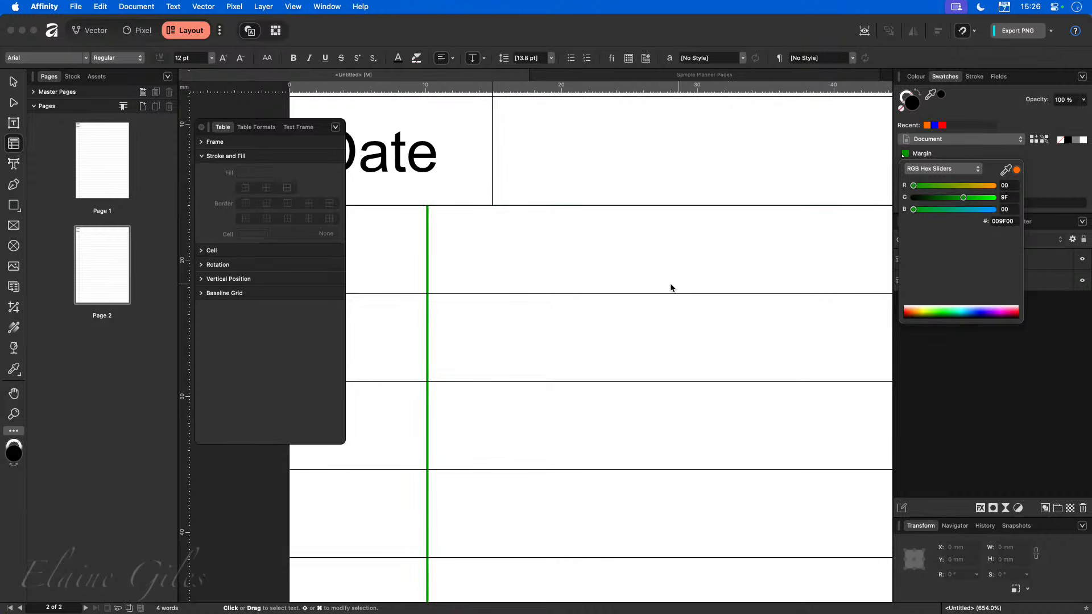
{"action": "left_click", "coordinate": [528, 262]}
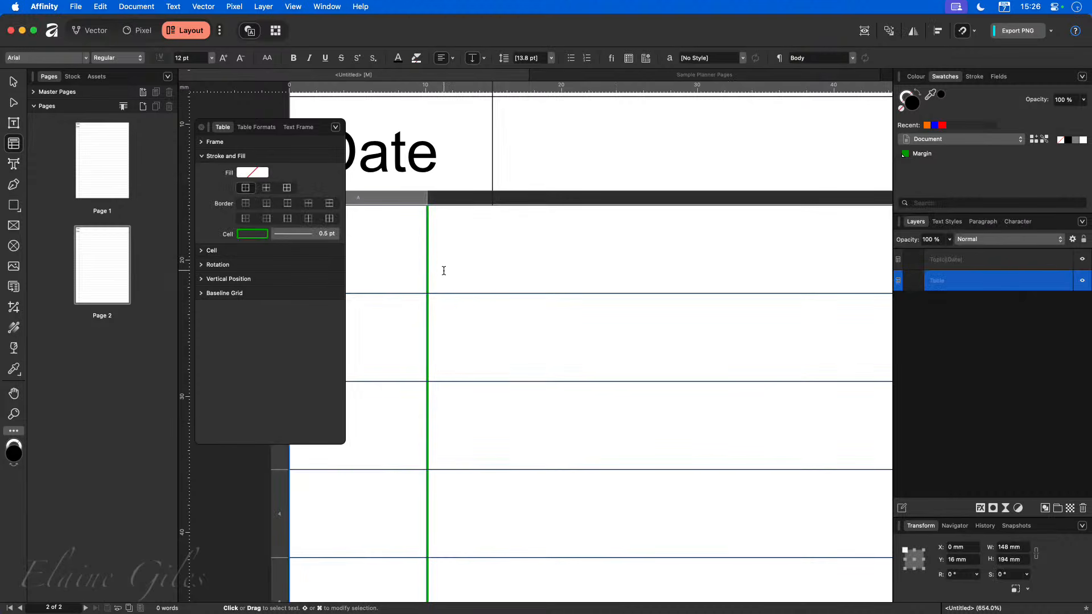
Examine the first page's margin line in the updated Margin colour.
{"action": "left_click", "coordinate": [541, 170]}
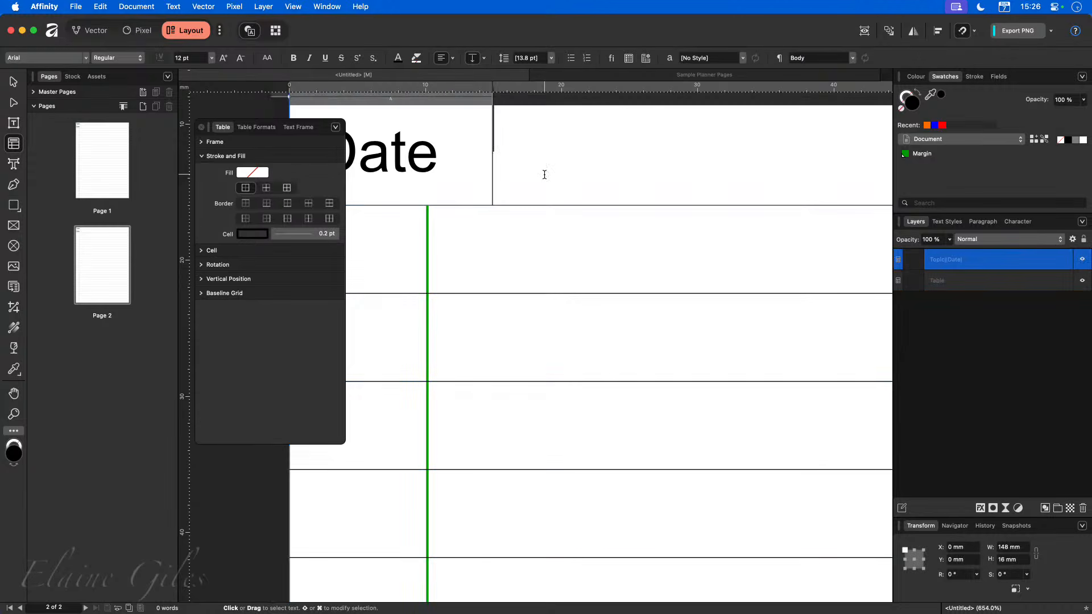
{"action": "double_click", "coordinate": [108, 162]}
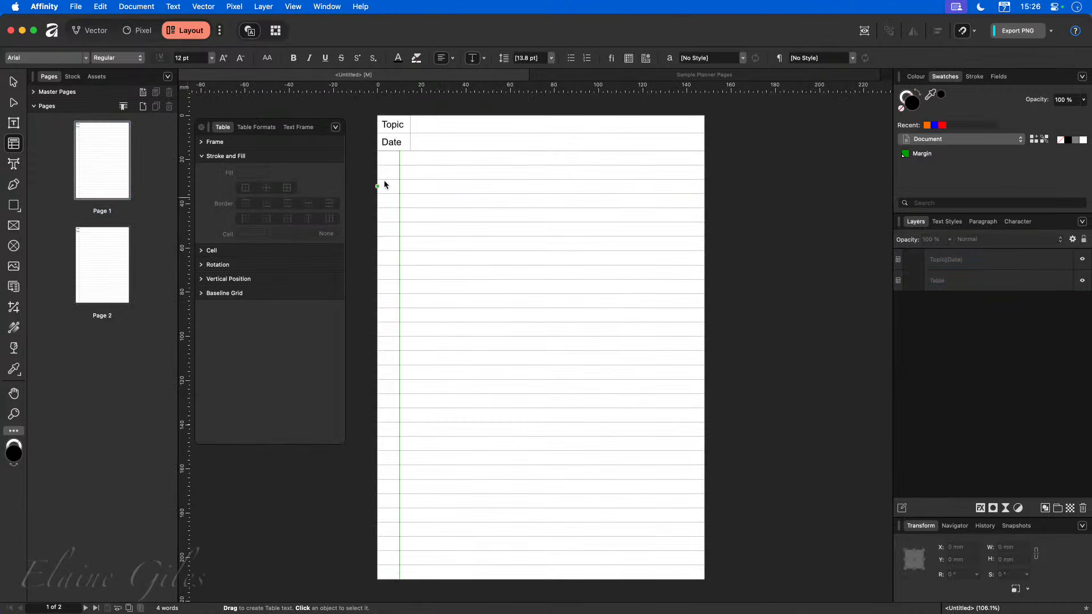
{"action": "scroll", "coordinate": [389, 142], "scroll_direction": "up", "scroll_amount": 10}
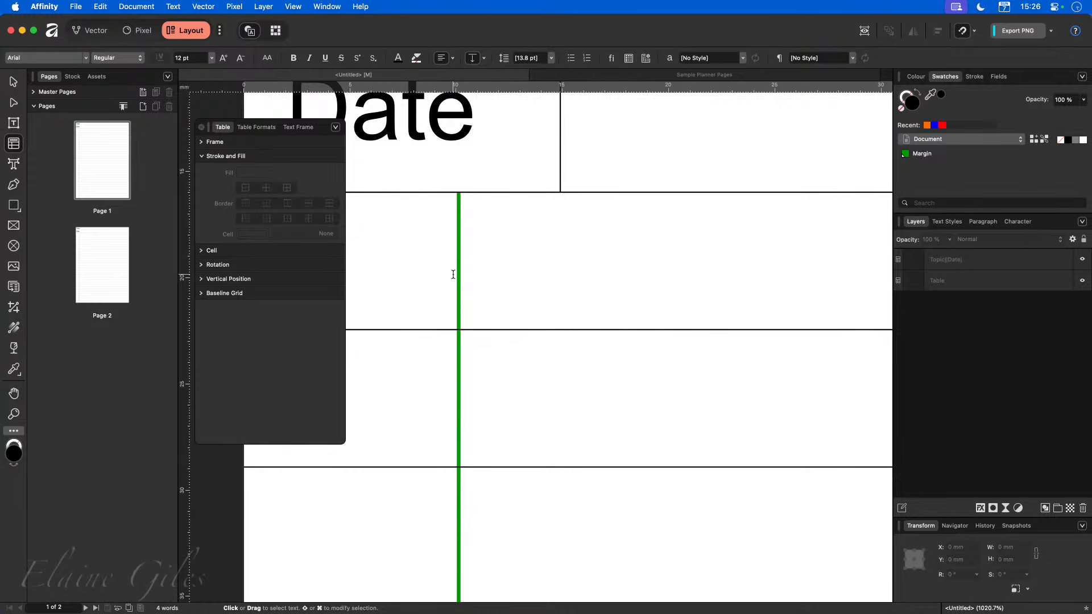
{"action": "key", "text": "super+0"}
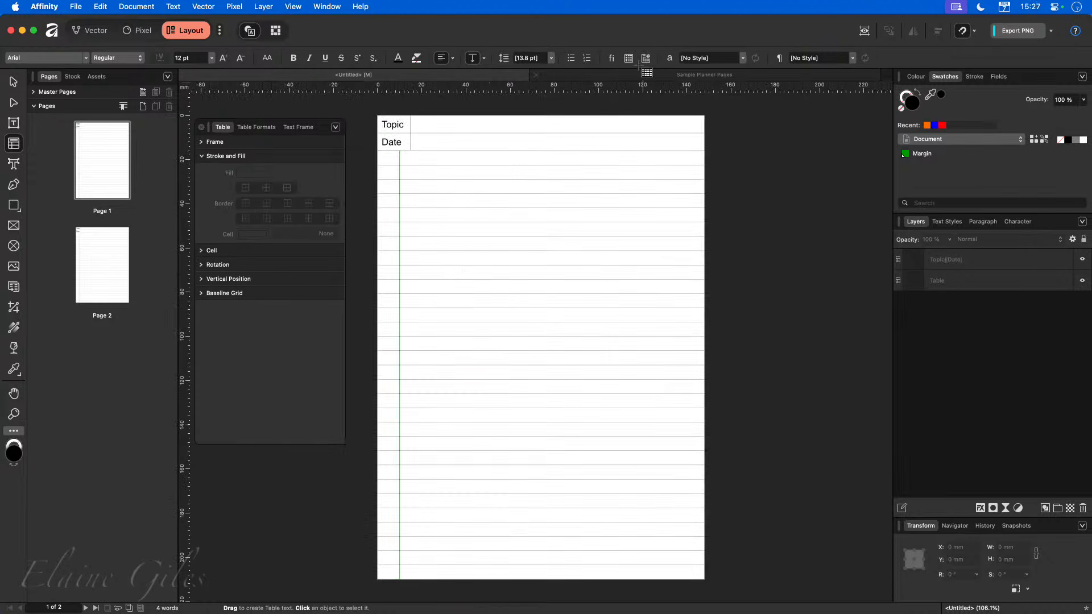
Switch to the Sample Planner Pages document and inspect its header and lined table cell borders.
{"action": "left_click", "coordinate": [624, 76]}
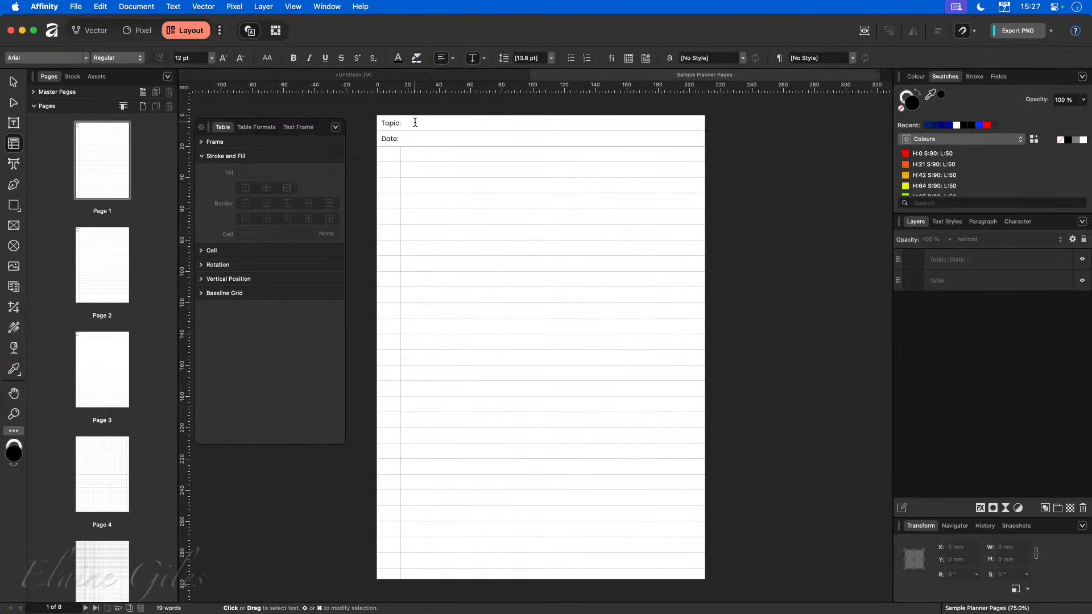
{"action": "scroll", "coordinate": [402, 120], "scroll_direction": "up", "scroll_amount": 5}
{"action": "scroll", "coordinate": [402, 120], "scroll_direction": "up", "scroll_amount": 4}
{"action": "left_click", "coordinate": [480, 144]}
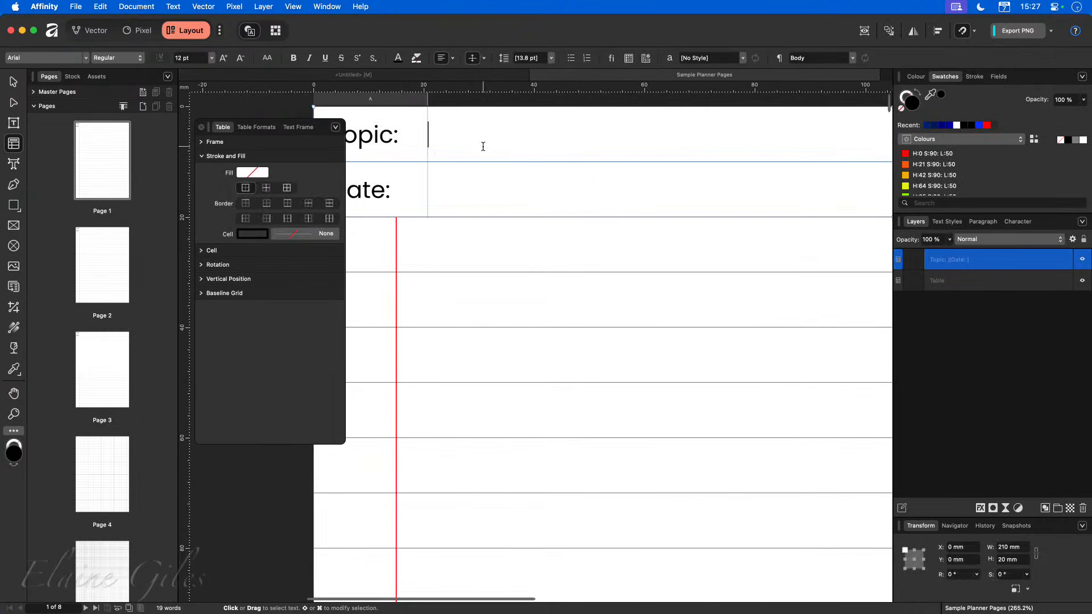
{"action": "left_click", "coordinate": [452, 194]}
{"action": "left_click", "coordinate": [390, 193]}
{"action": "left_click", "coordinate": [397, 134]}
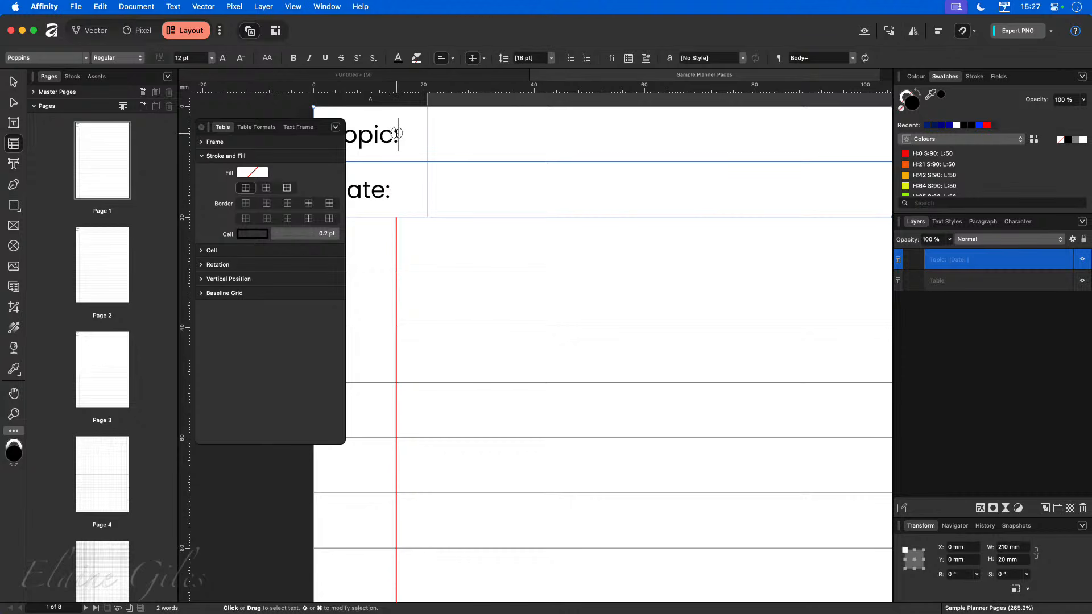
{"action": "left_click", "coordinate": [436, 228]}
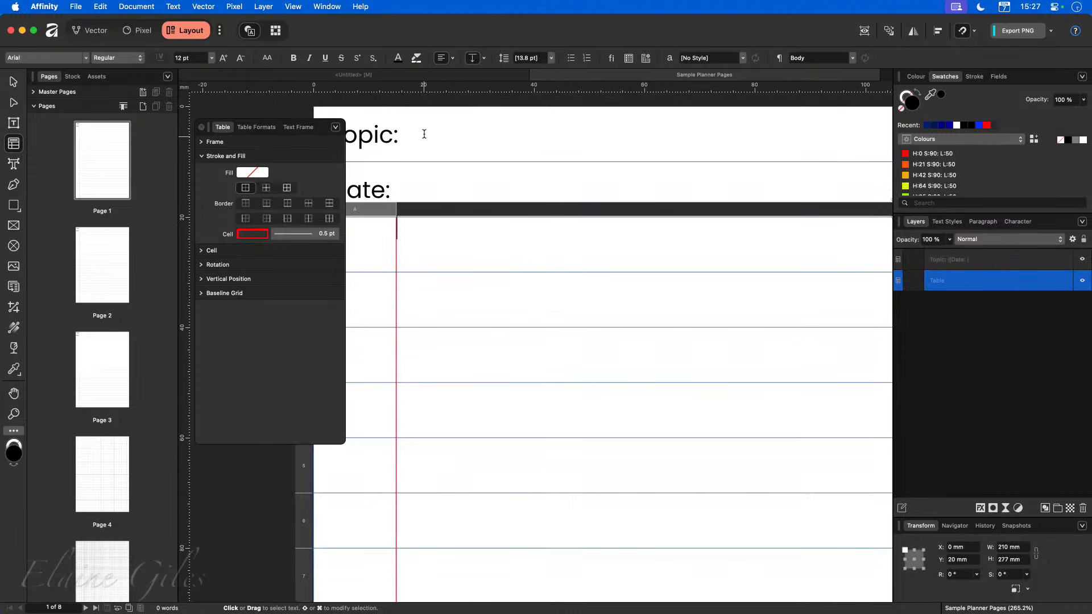
{"action": "left_click", "coordinate": [430, 75]}
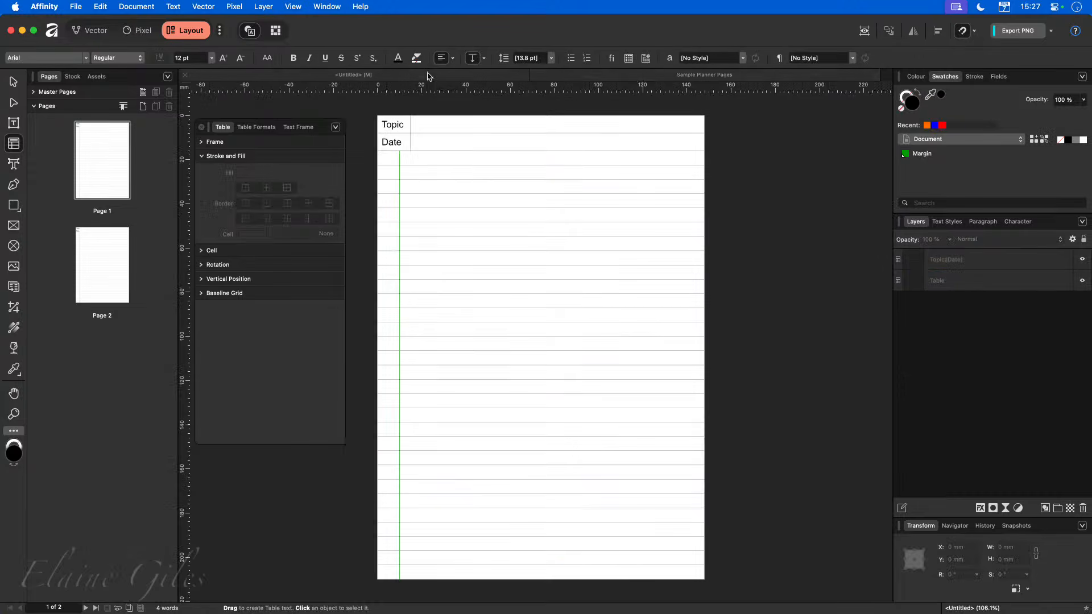
Remove the vertical border between the header table's label column and its entry column by setting its width to zero.
{"action": "scroll", "coordinate": [400, 113], "scroll_direction": "up", "scroll_amount": 5}
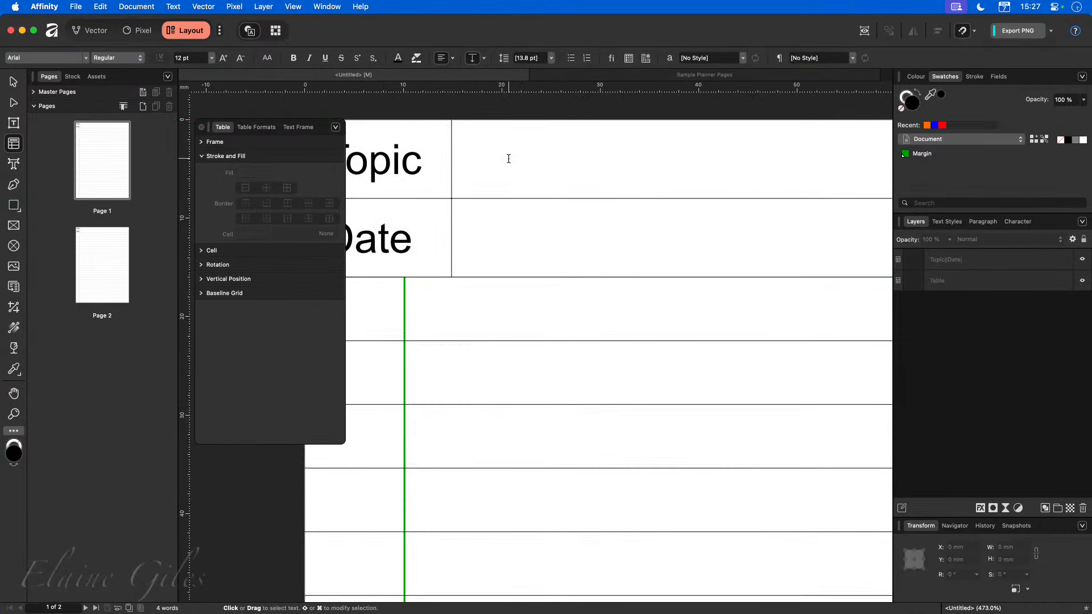
{"action": "left_click_drag", "start_coordinate": [509, 158], "coordinate": [504, 246]}
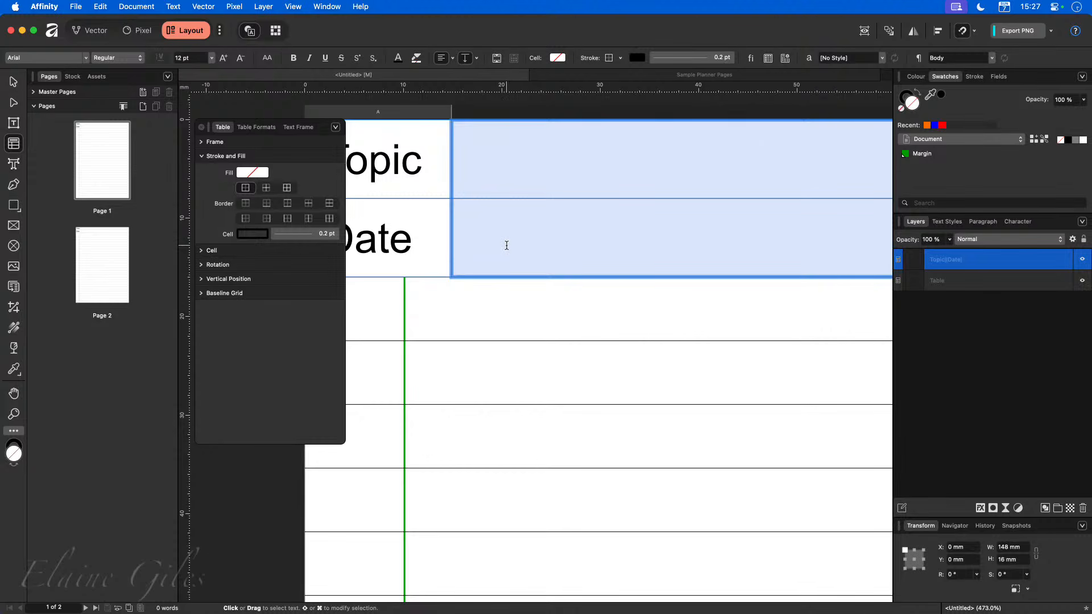
{"action": "left_click", "coordinate": [246, 219]}
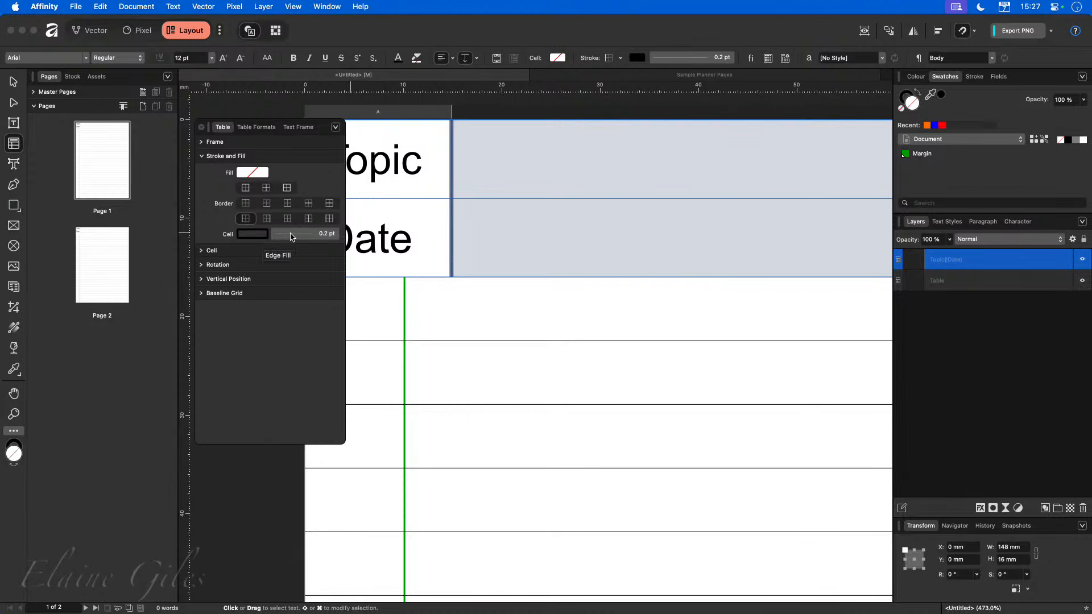
{"action": "left_click", "coordinate": [264, 235]}
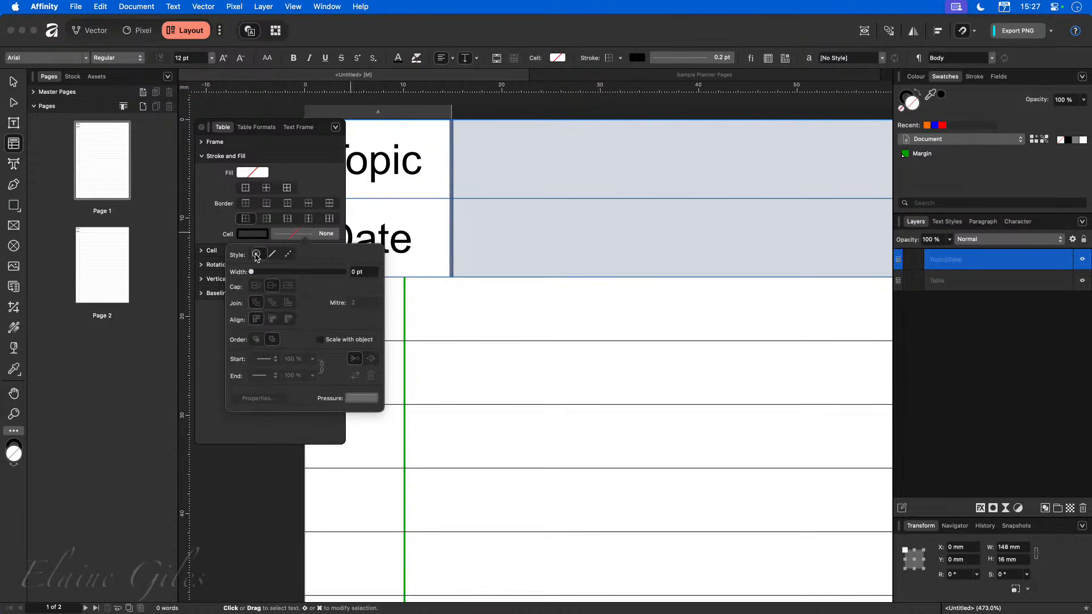
{"action": "left_click", "coordinate": [465, 316]}
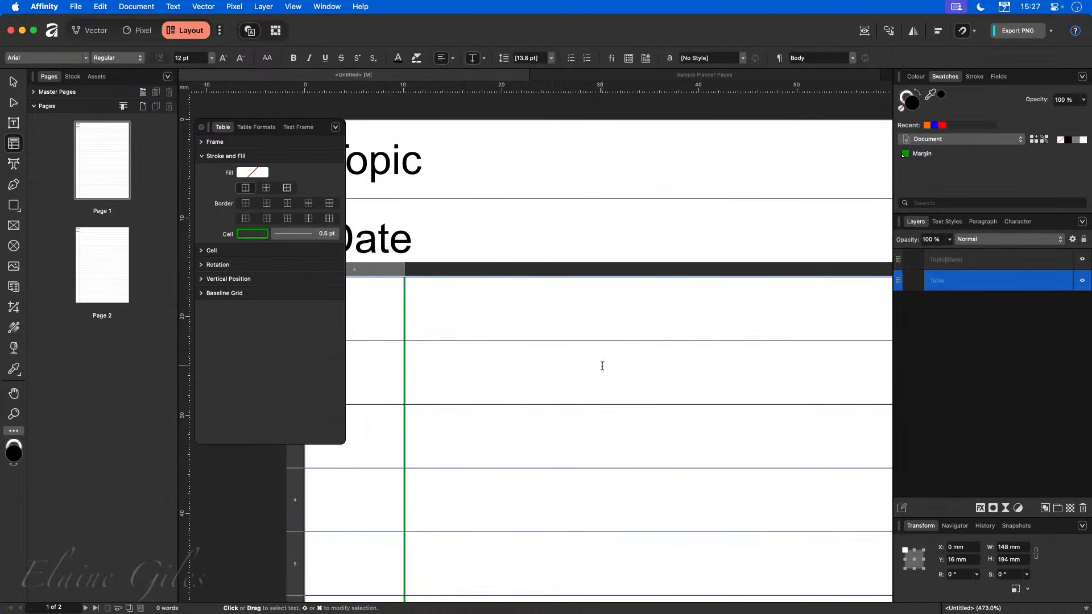
Examine the header table and lined page to check the divider is gone.
{"action": "scroll", "coordinate": [571, 349], "scroll_direction": "down", "scroll_amount": 3}
{"action": "scroll", "coordinate": [571, 350], "scroll_direction": "down", "scroll_amount": 1}
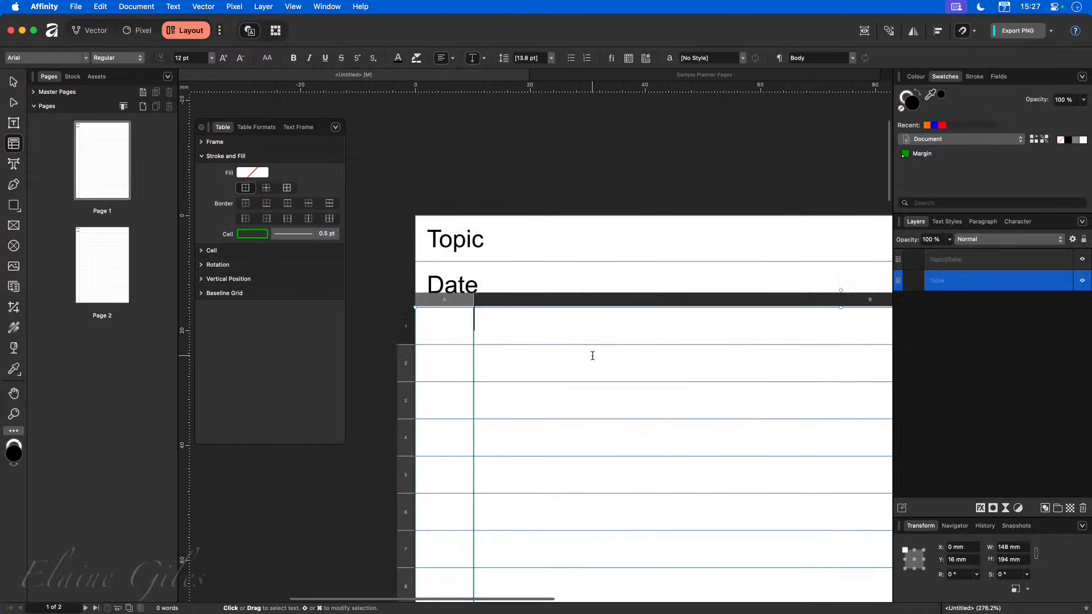
{"action": "scroll", "coordinate": [584, 354], "scroll_direction": "down", "scroll_amount": 2}
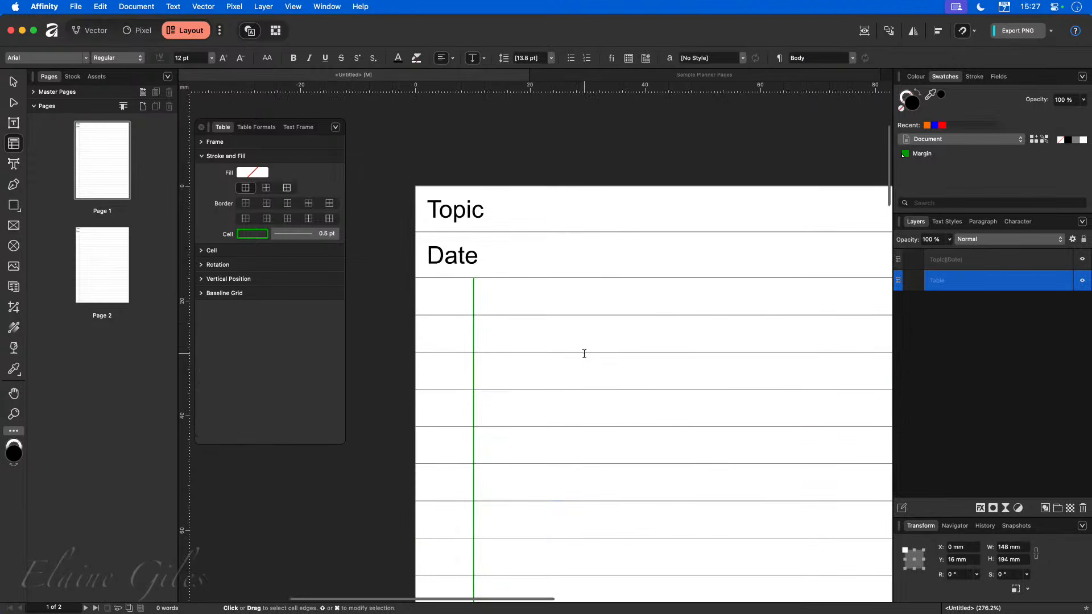
{"action": "left_click", "coordinate": [556, 196]}
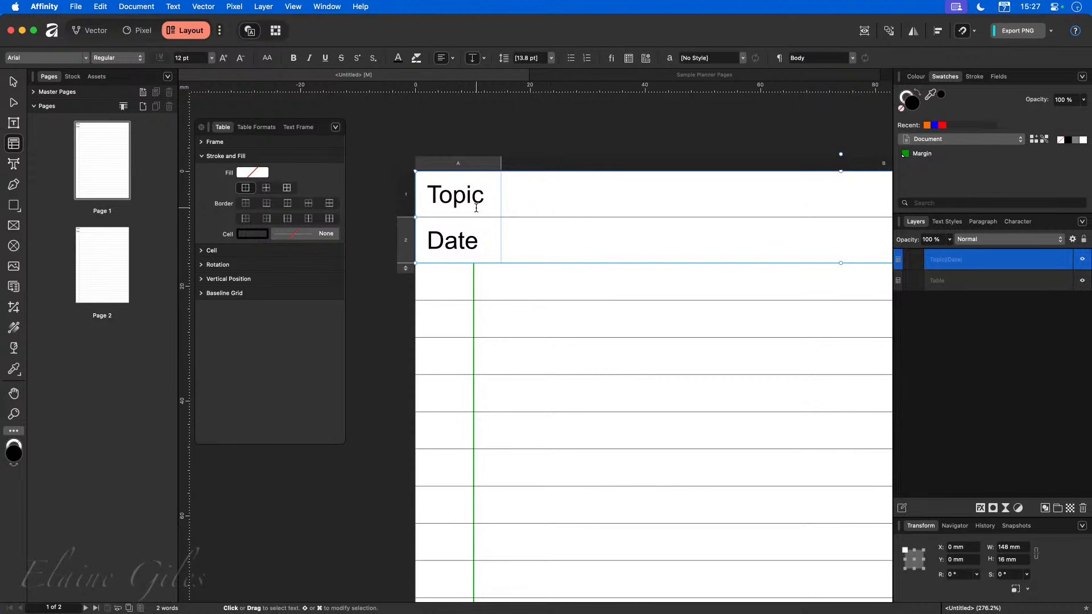
{"action": "left_click", "coordinate": [596, 139]}
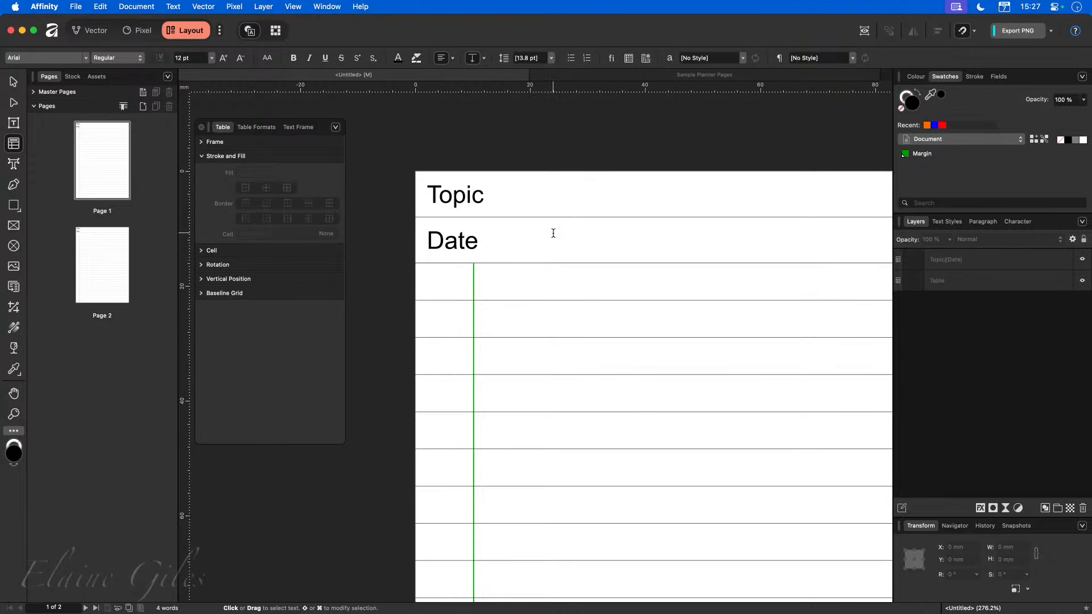
{"action": "scroll", "coordinate": [553, 233], "scroll_direction": "right", "scroll_amount": 5}
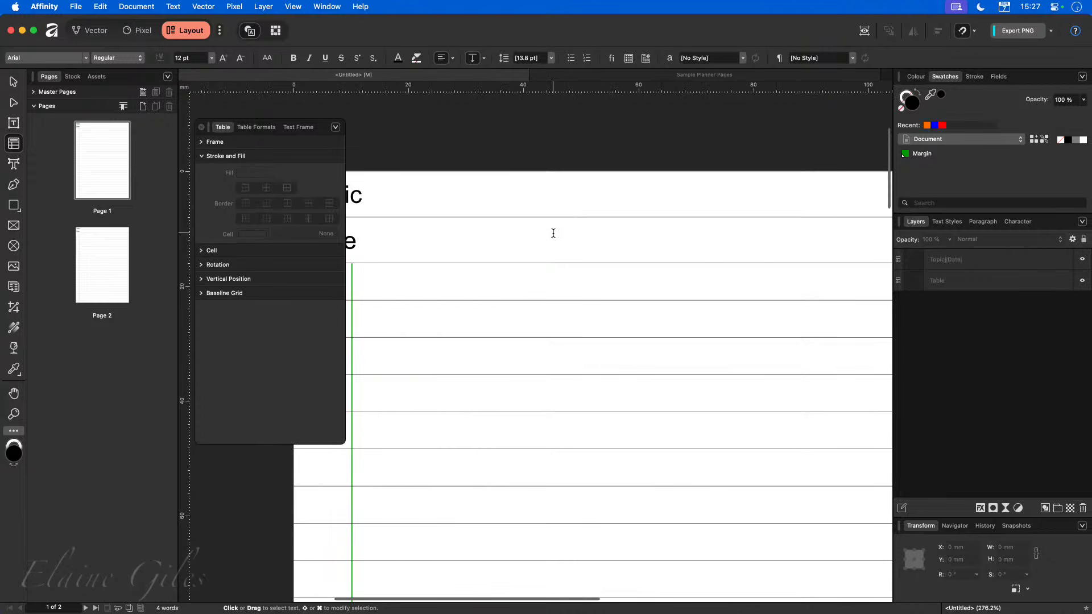
{"action": "key", "text": "super+0"}
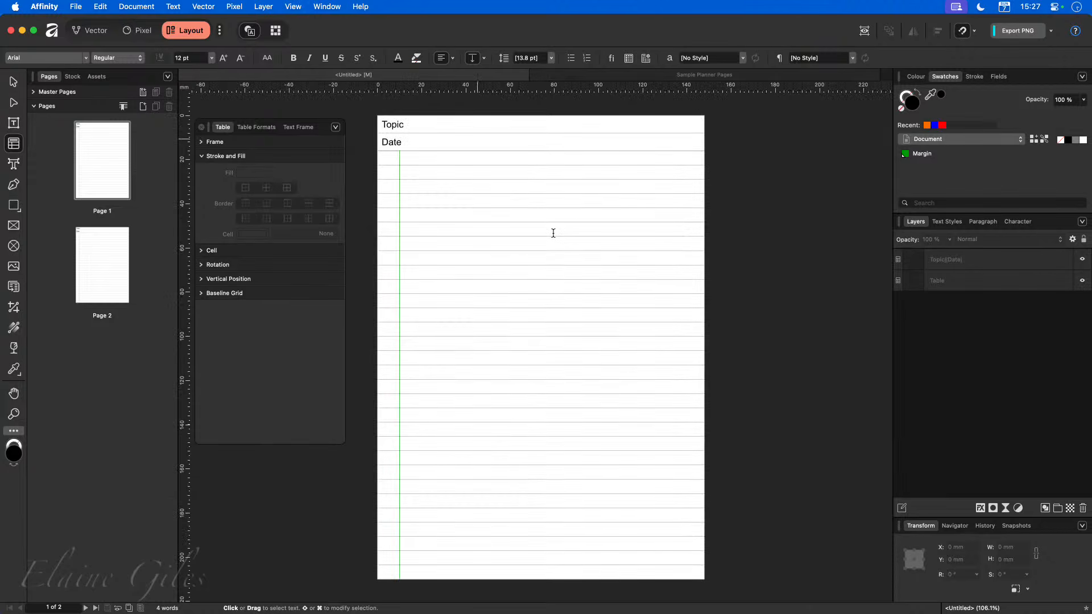
Save the document as Lined in the 20251207 - Planner Pages folder.
{"action": "key", "text": "super+Tab"}
{"action": "key", "text": "super+s"}
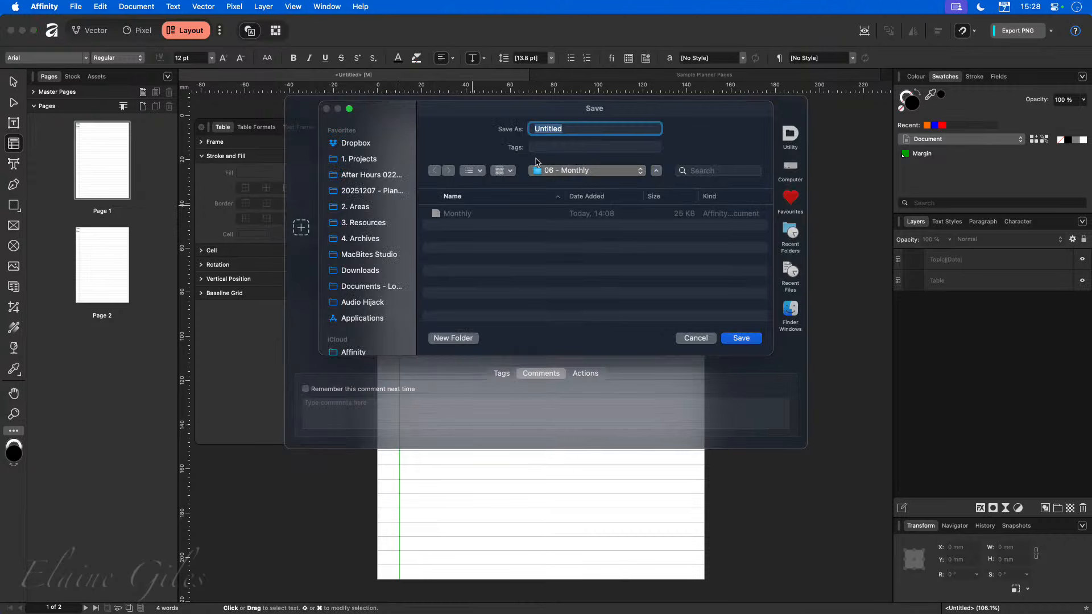
{"action": "left_click", "coordinate": [365, 191]}
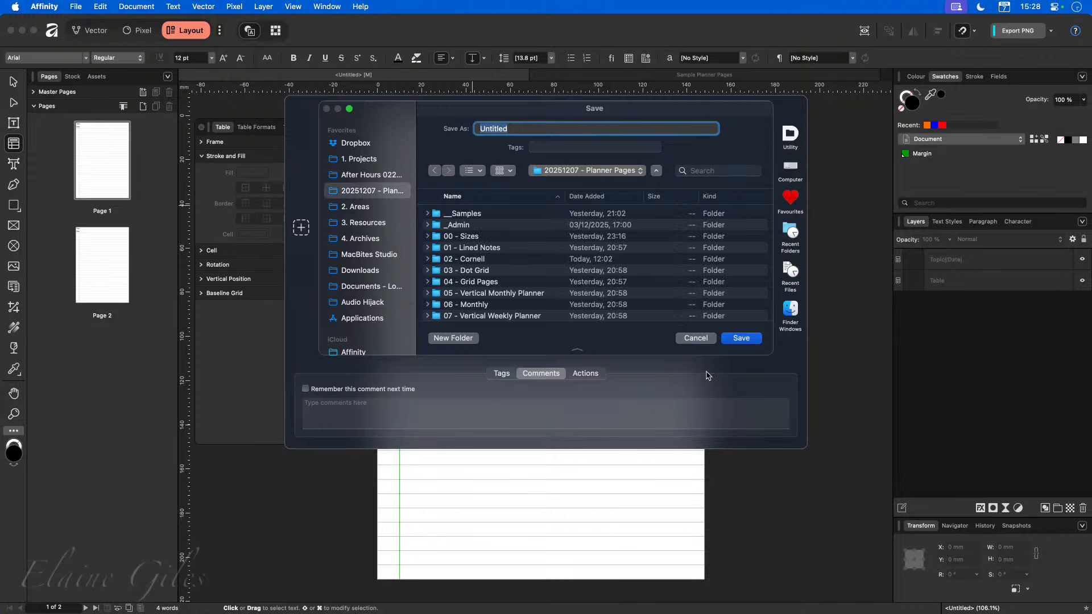
{"action": "type", "text": "Lined"}
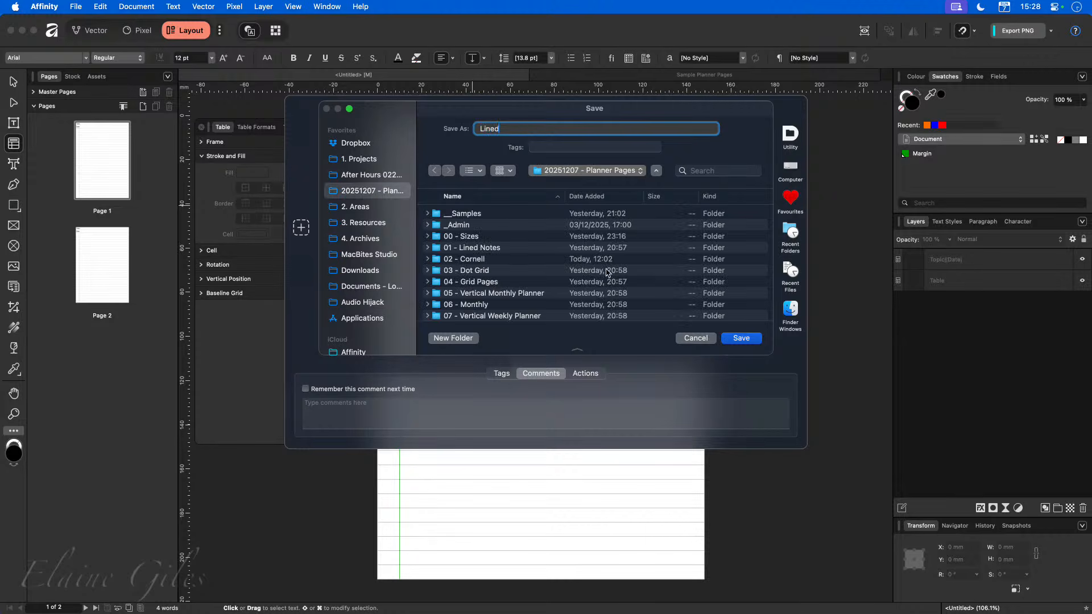
{"action": "key", "text": "Return"}
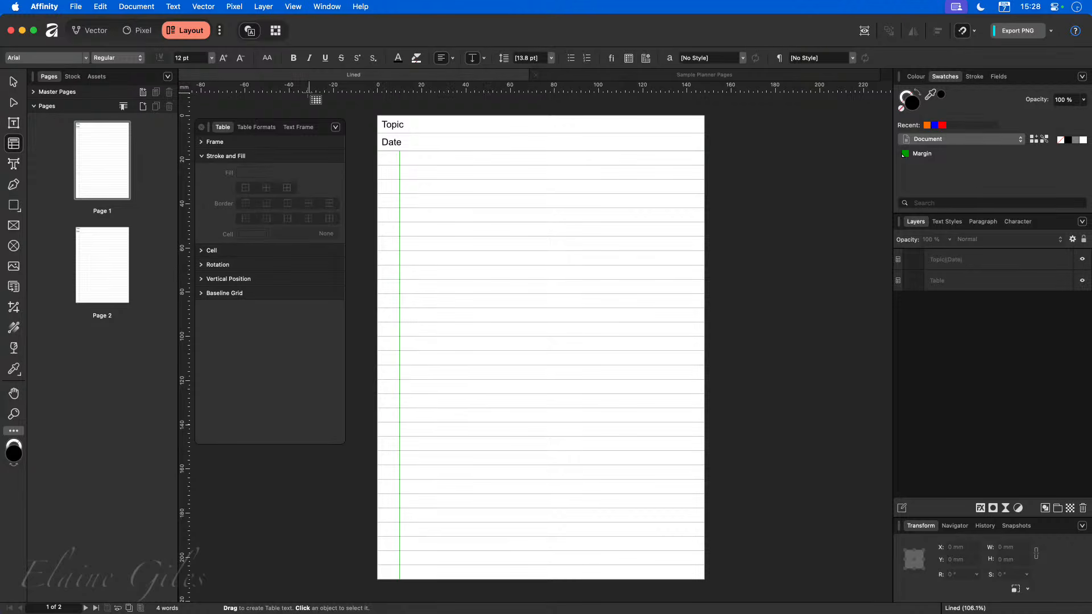
Switch to the Sample Planner Pages document.
{"action": "left_click", "coordinate": [189, 79]}
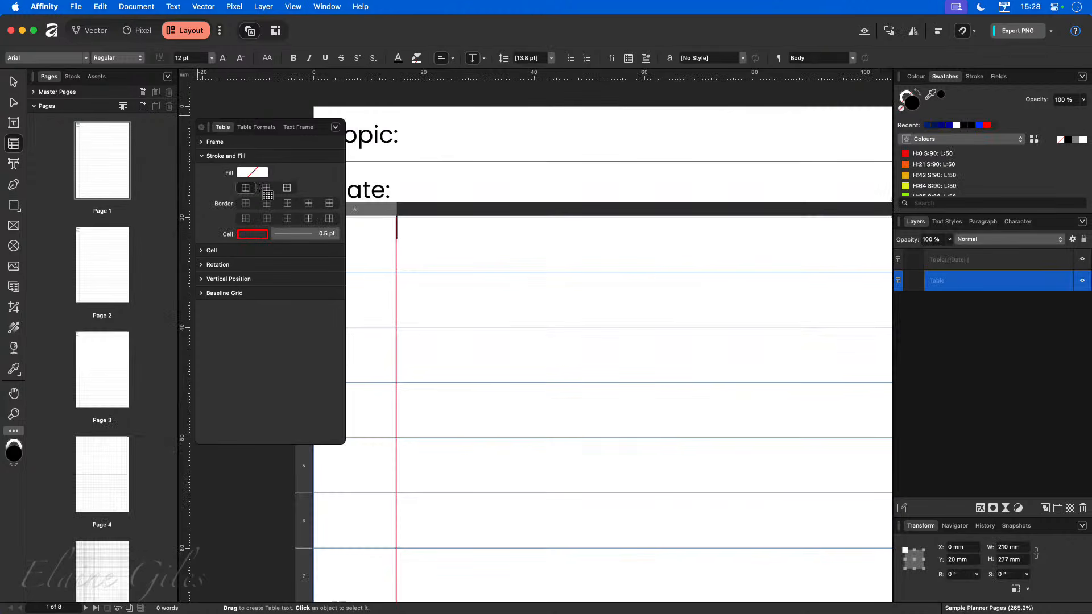
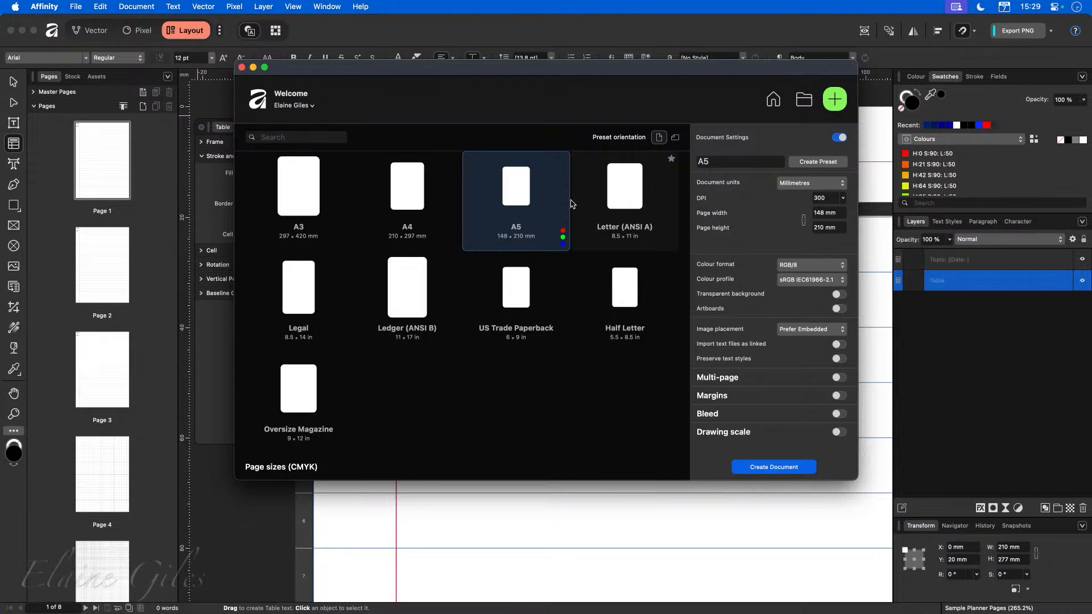
Create a new A5 document, switch to the Layout studio and dismiss the floating Table panel.
{"action": "left_click", "coordinate": [774, 467]}
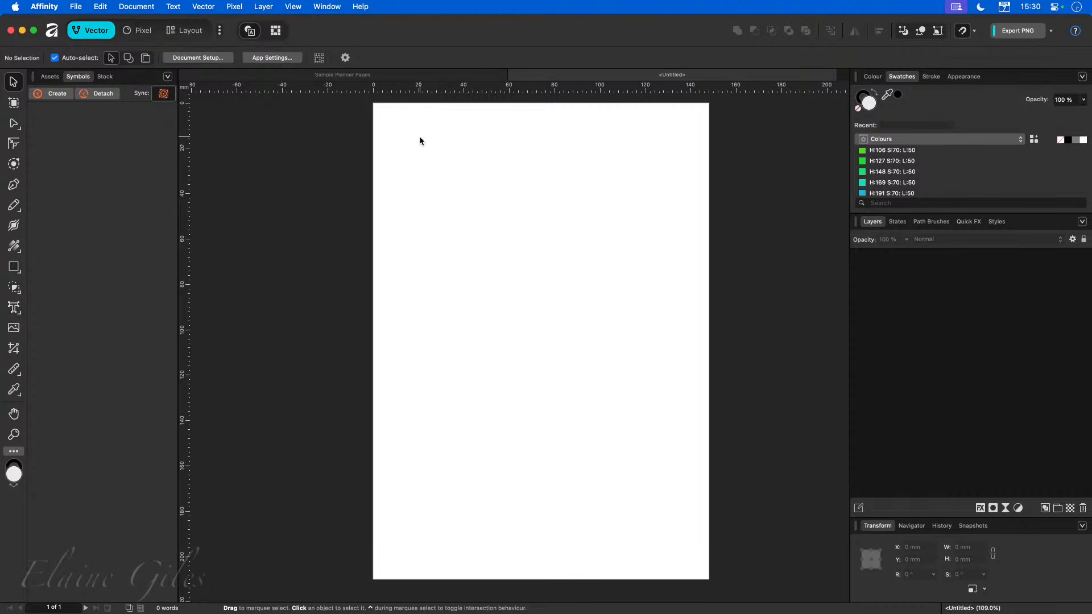
{"action": "left_click", "coordinate": [192, 33]}
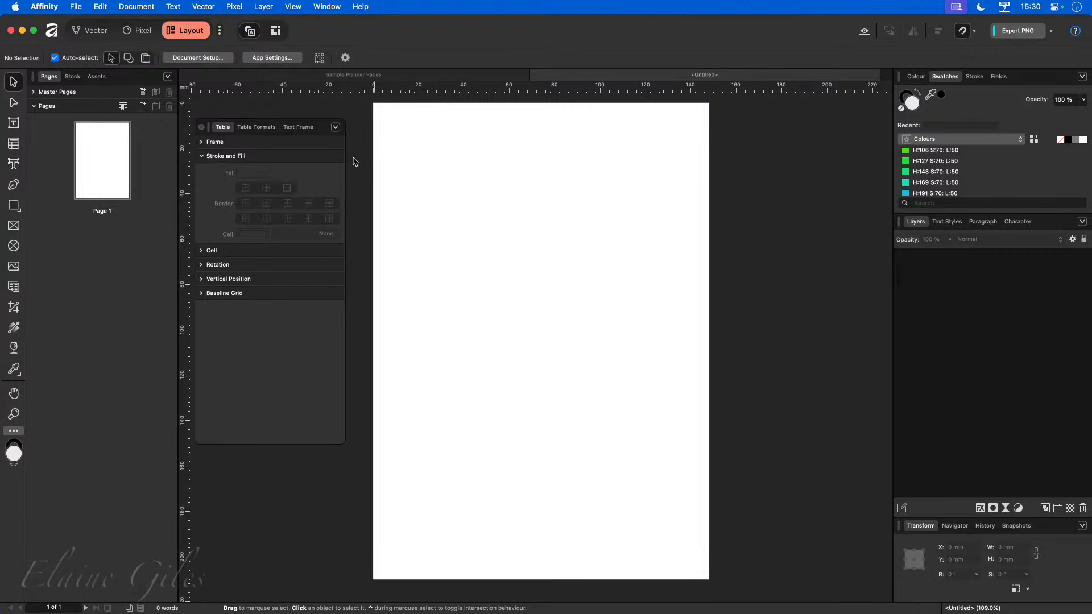
{"action": "left_click_drag", "start_coordinate": [321, 127], "coordinate": [0, 266]}
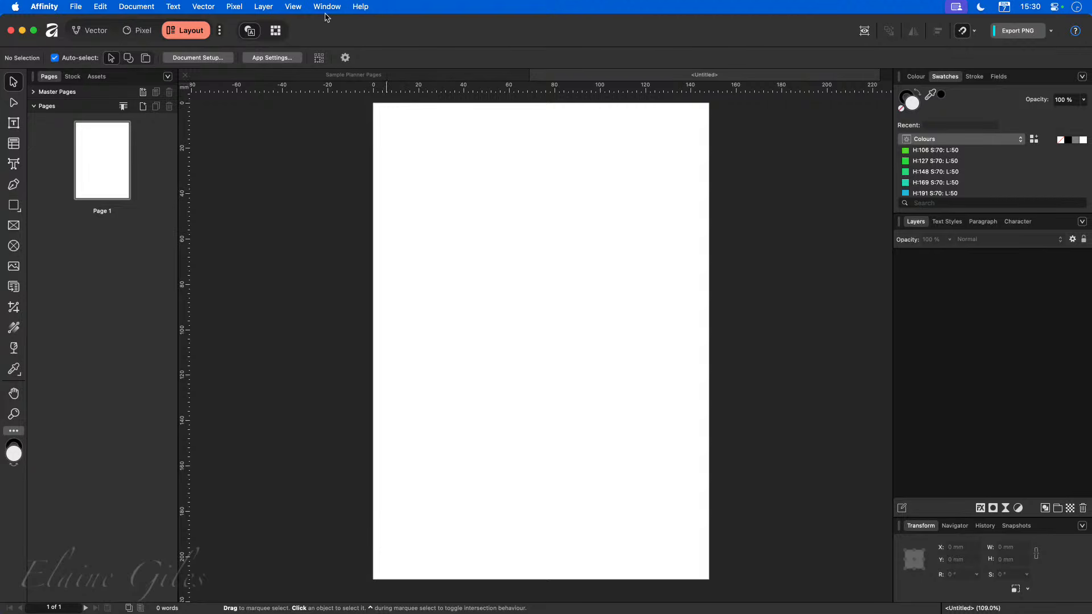
Turn on the document grid with the 1cm Square preset and set its spacing to 5 mm.
{"action": "left_click", "coordinate": [299, 5]}
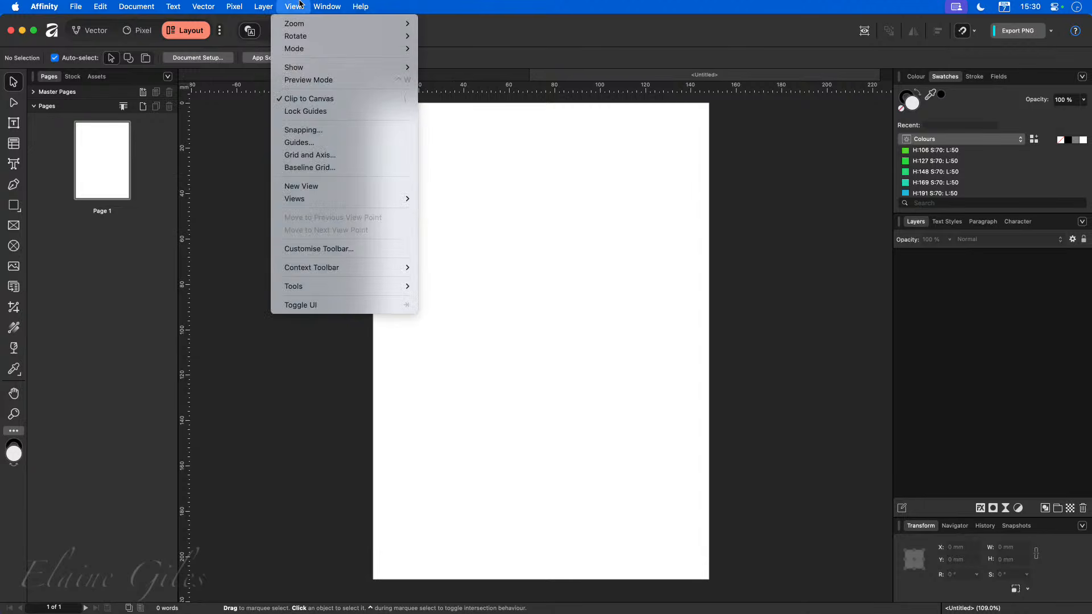
{"action": "left_click", "coordinate": [340, 160]}
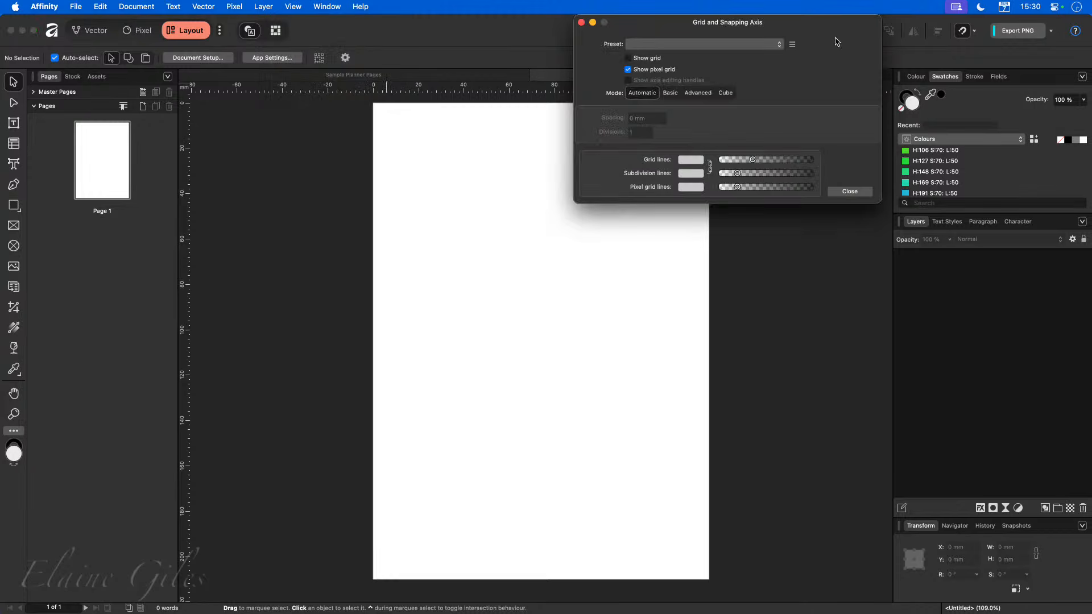
{"action": "left_click_drag", "start_coordinate": [822, 22], "coordinate": [459, 294]}
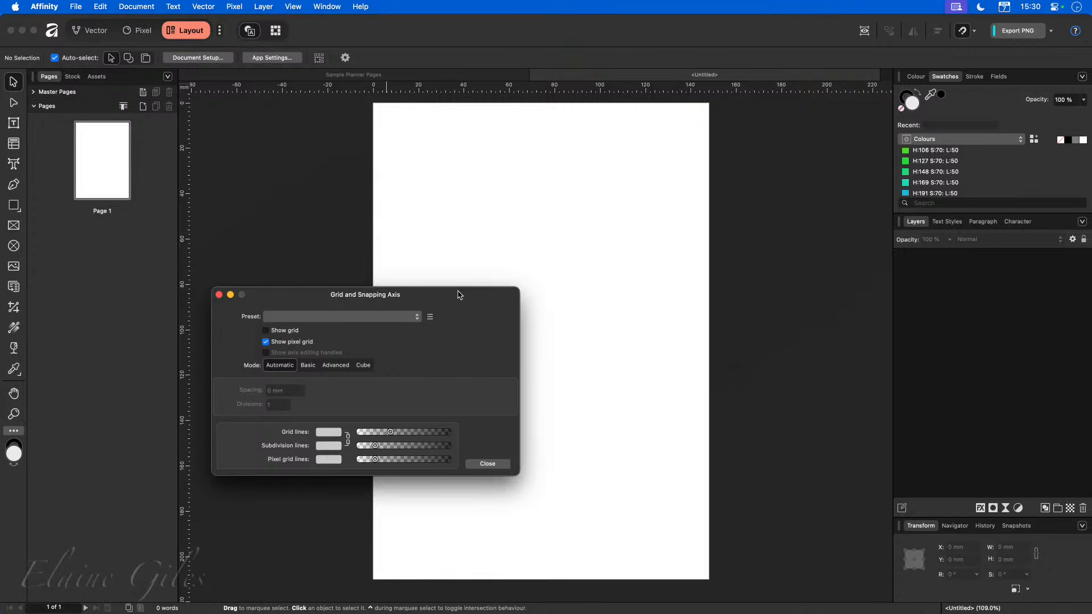
{"action": "left_click", "coordinate": [417, 317]}
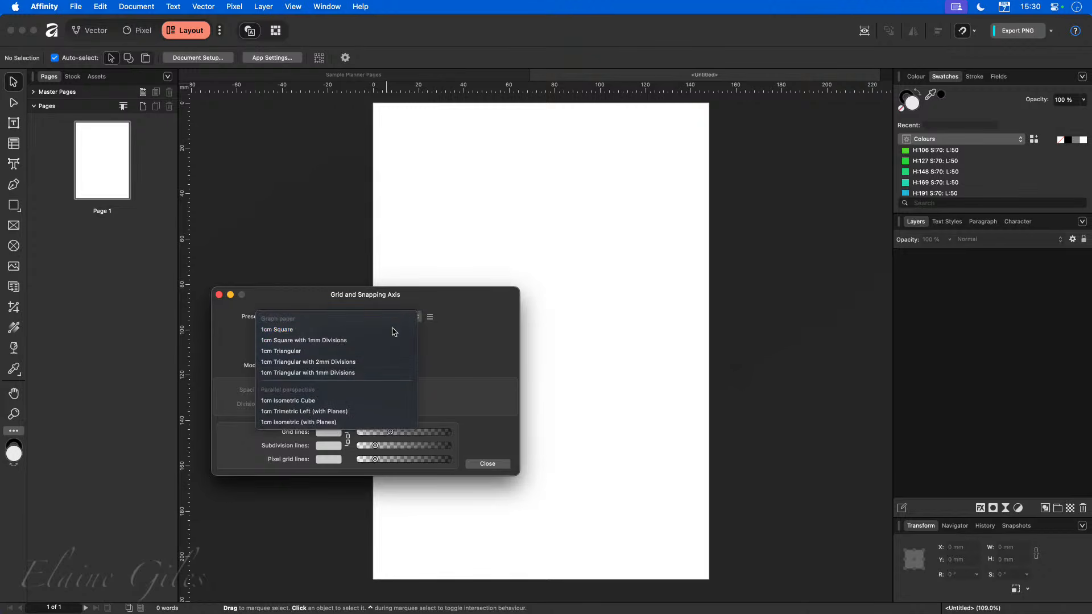
{"action": "left_click", "coordinate": [395, 332]}
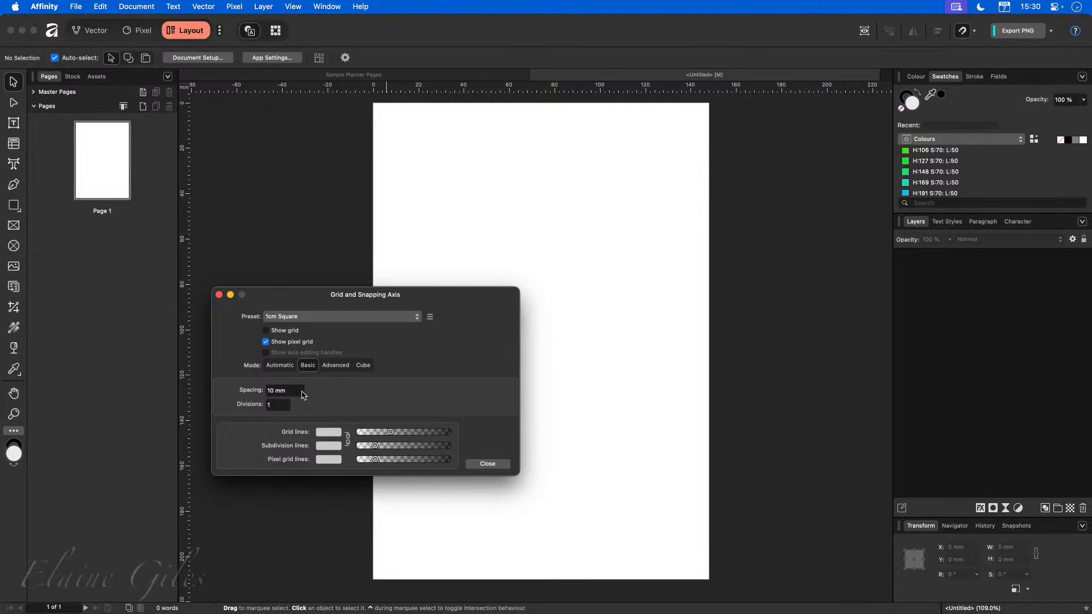
{"action": "left_click", "coordinate": [288, 333]}
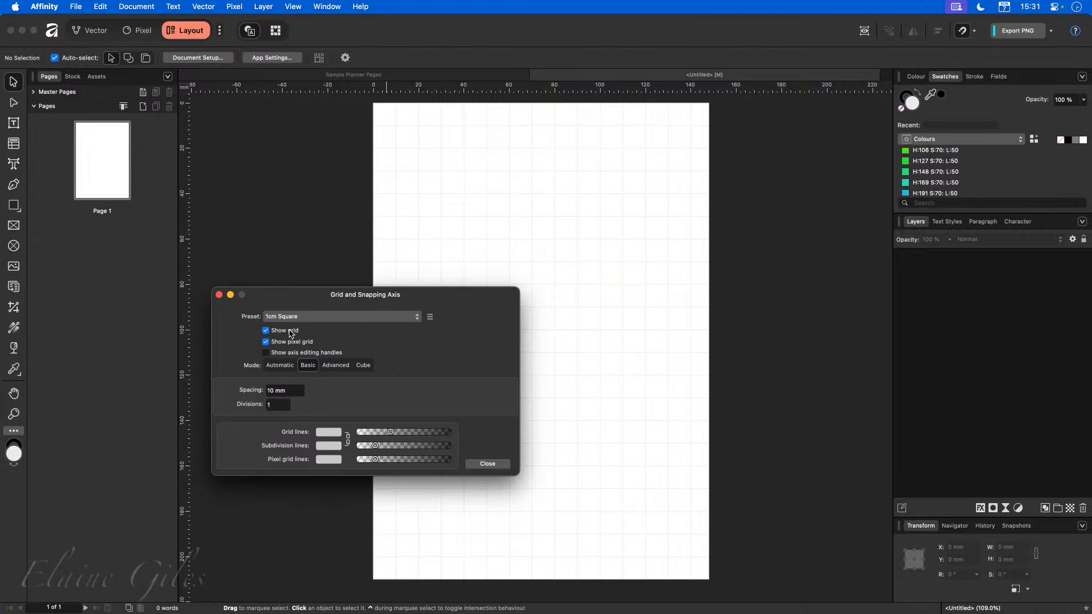
{"action": "left_click", "coordinate": [294, 391]}
{"action": "type", "text": "5"}
{"action": "key", "text": "Tab"}
Save the current grid settings as a new grid preset named 5mm.
{"action": "left_click", "coordinate": [430, 317]}
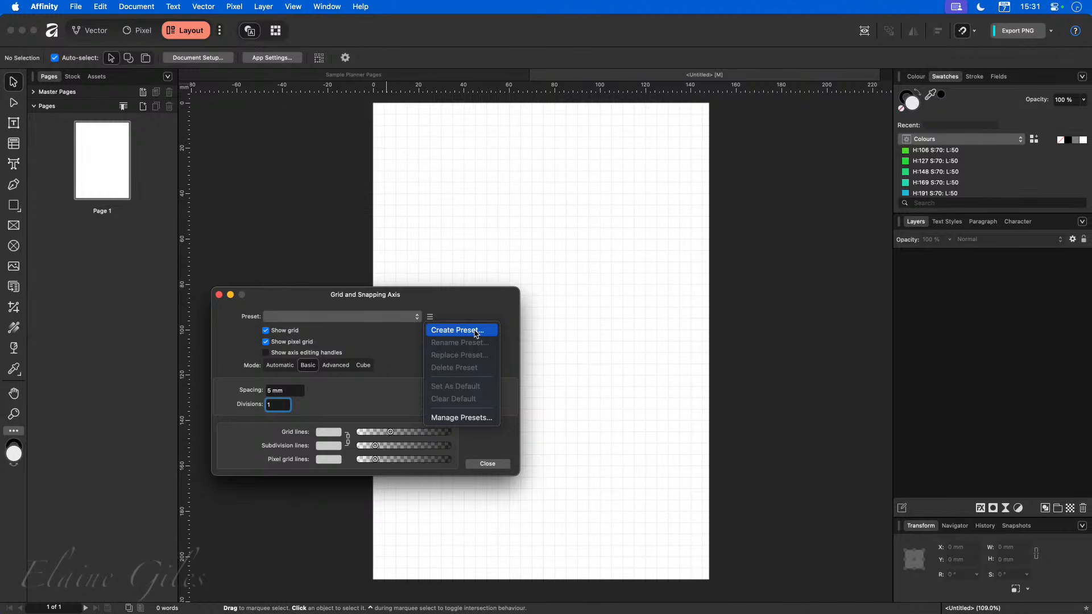
{"action": "left_click", "coordinate": [417, 320]}
{"action": "left_click", "coordinate": [416, 320]}
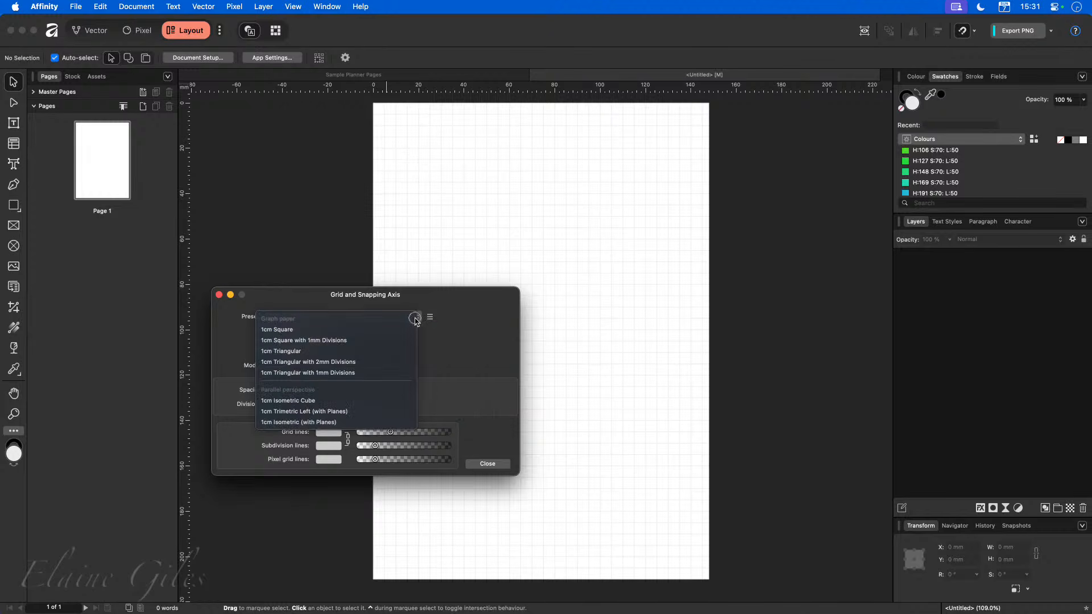
{"action": "left_click", "coordinate": [436, 306]}
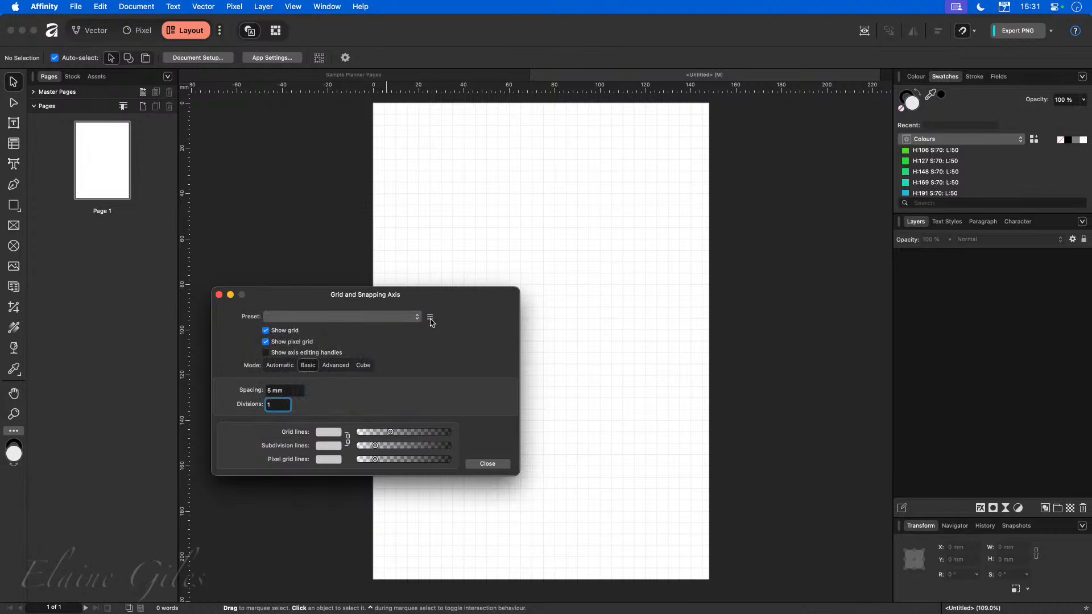
{"action": "left_click", "coordinate": [431, 318]}
{"action": "left_click", "coordinate": [444, 332]}
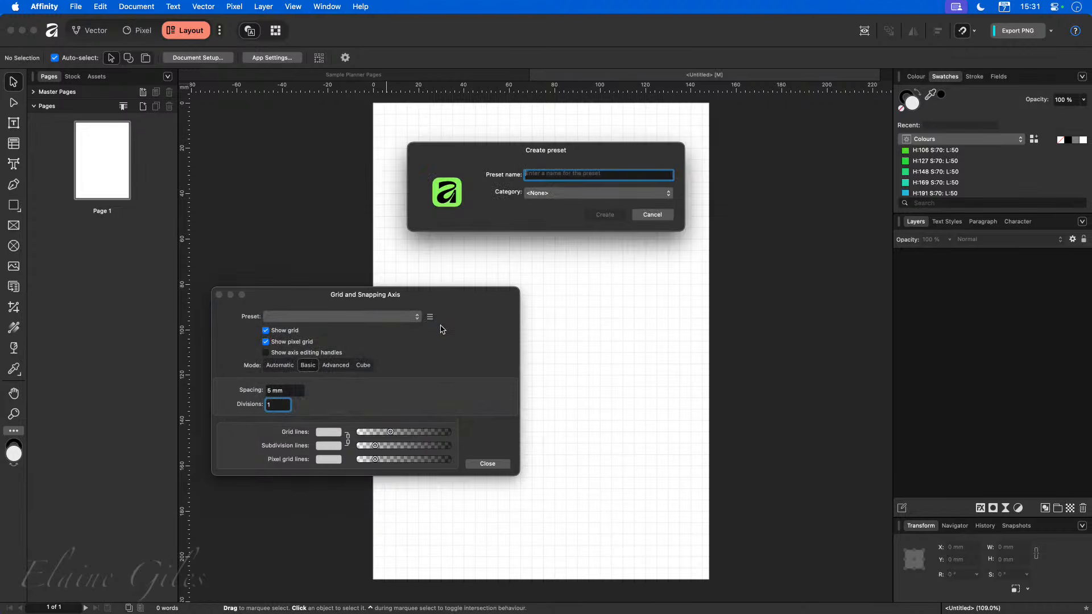
{"action": "type", "text": "5mm"}
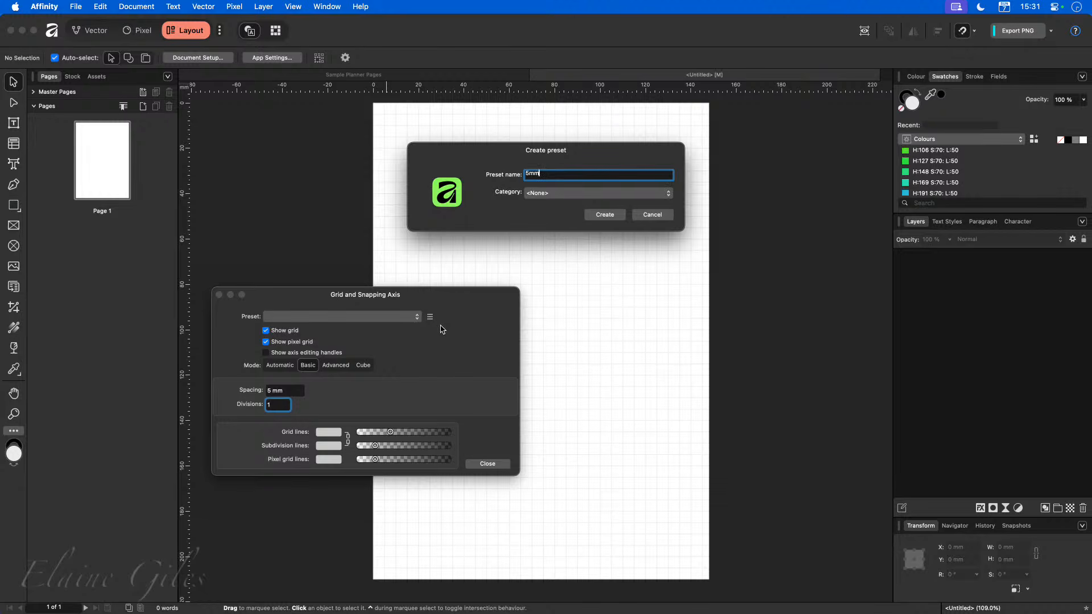
{"action": "left_click", "coordinate": [552, 196]}
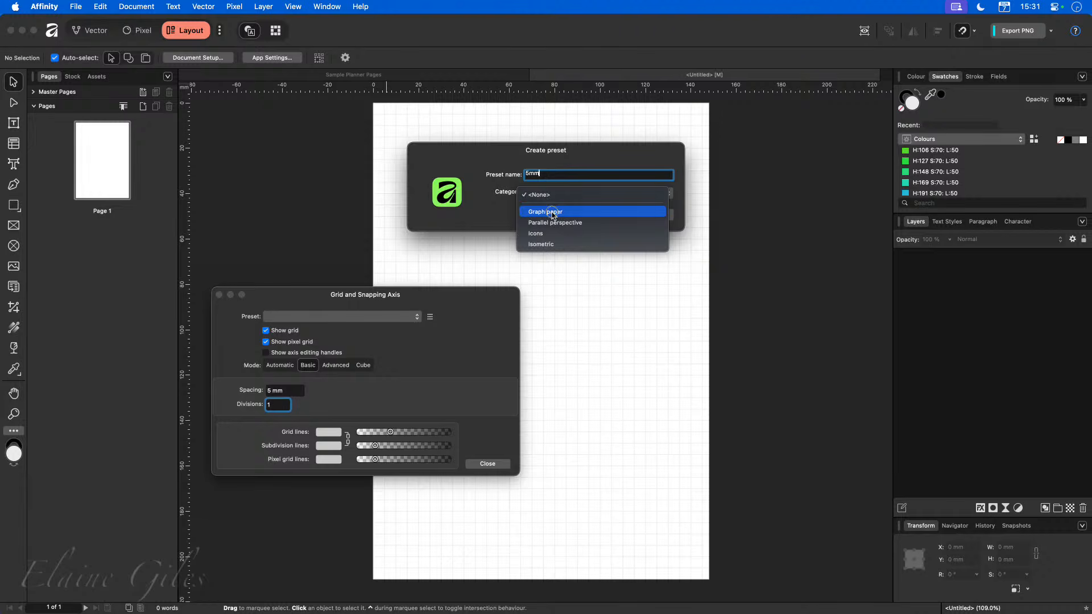
{"action": "left_click", "coordinate": [507, 214]}
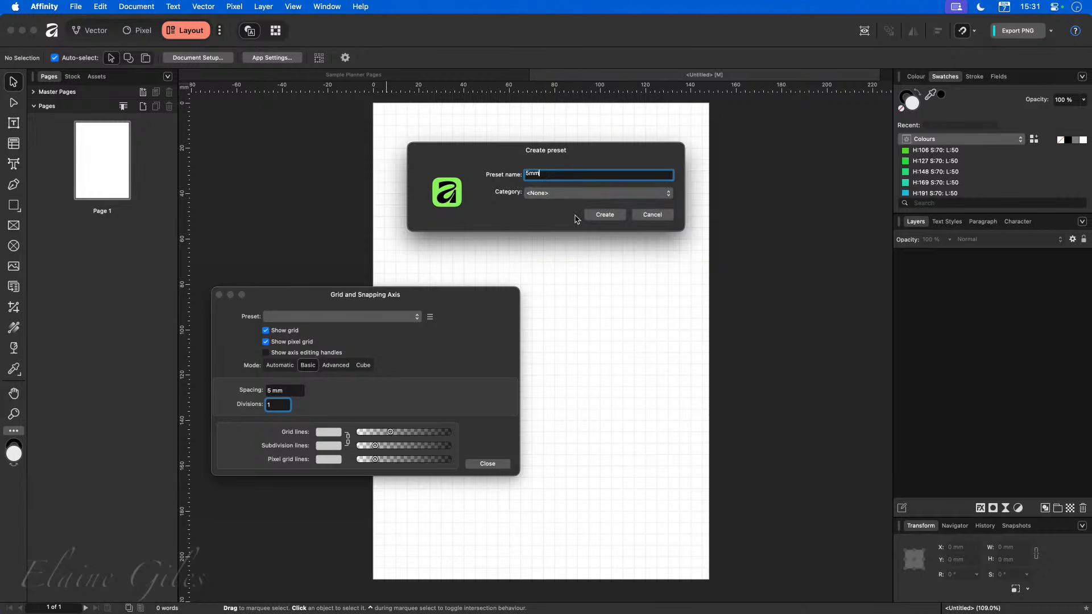
{"action": "left_click", "coordinate": [606, 215]}
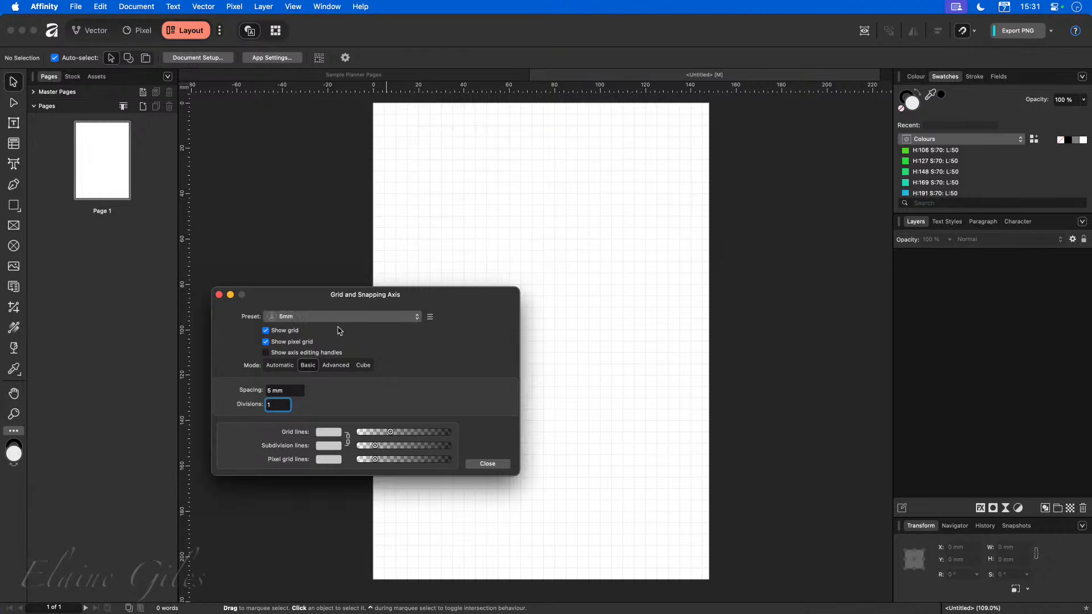
Review the 5mm preset in the preset list and Preset Manager, then close the grid dialog.
{"action": "left_click", "coordinate": [418, 318]}
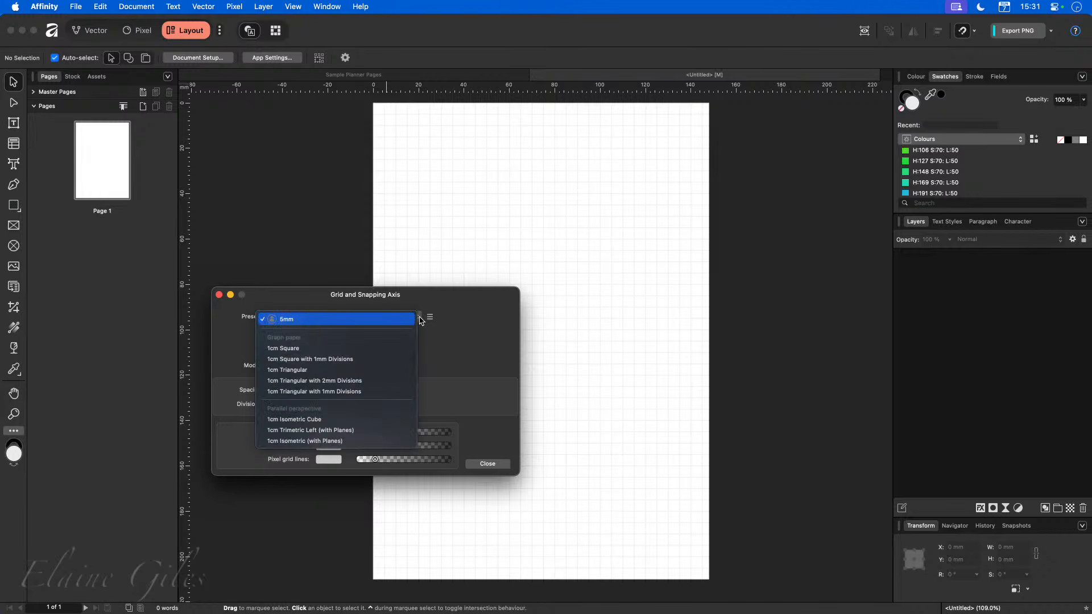
{"action": "left_click", "coordinate": [297, 322]}
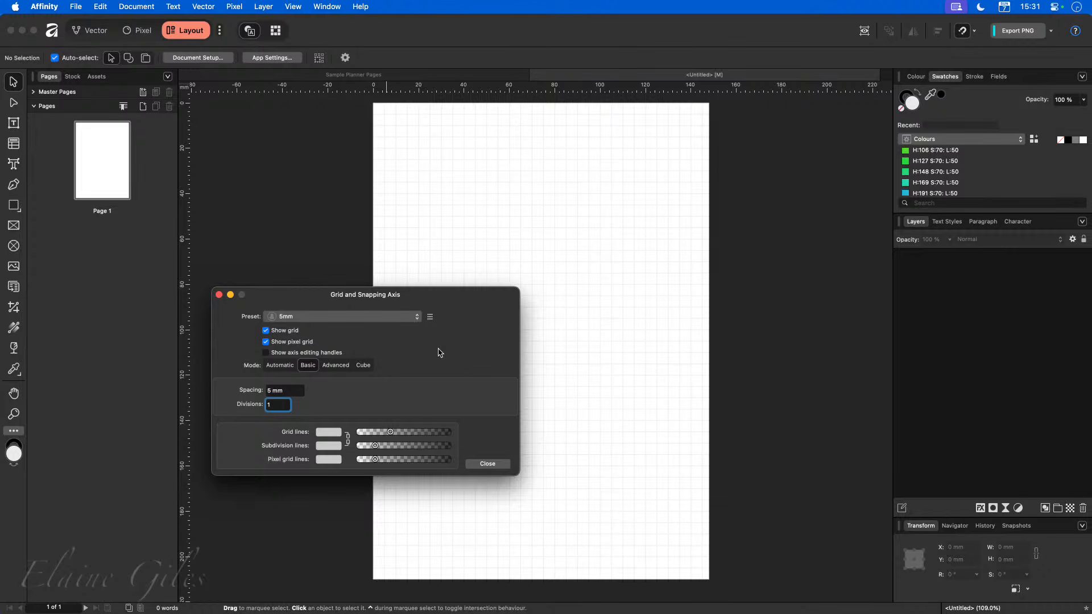
{"action": "left_click", "coordinate": [430, 316]}
{"action": "left_click", "coordinate": [430, 316]}
{"action": "left_click", "coordinate": [431, 317]}
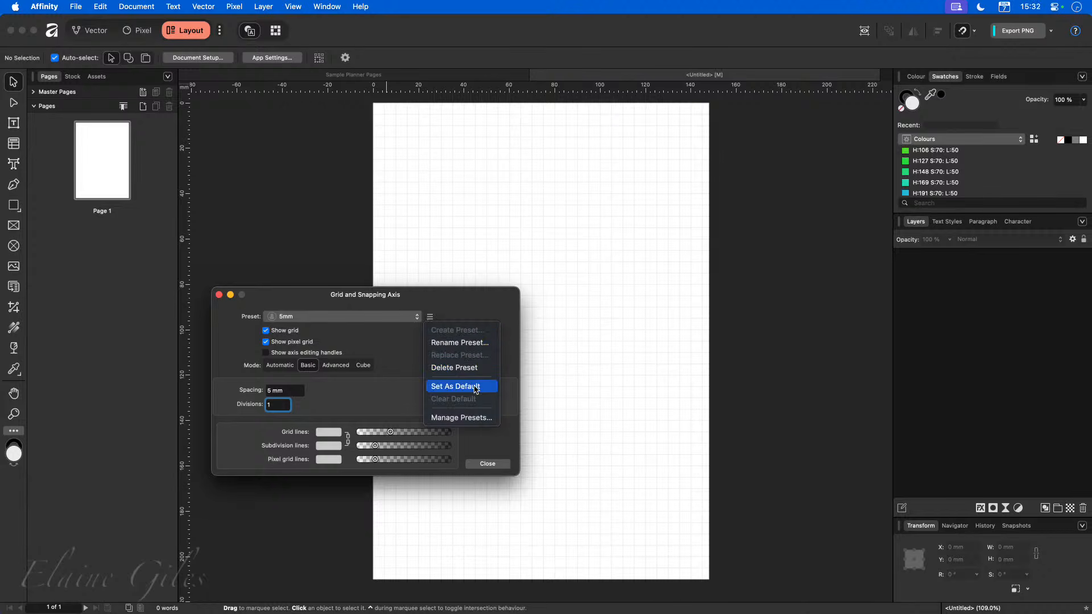
{"action": "left_click", "coordinate": [482, 418]}
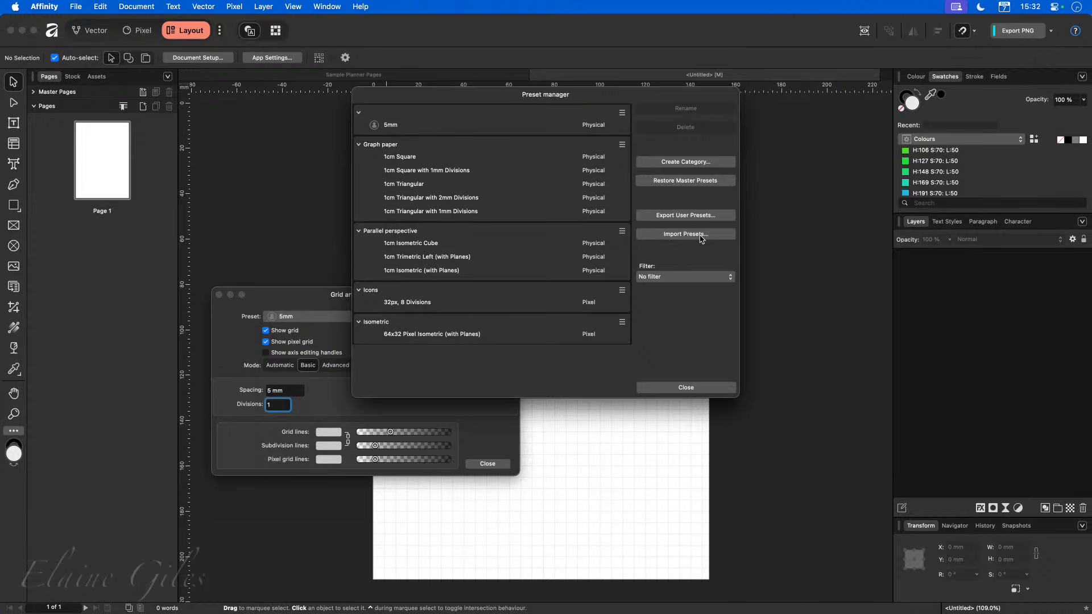
{"action": "left_click", "coordinate": [663, 386]}
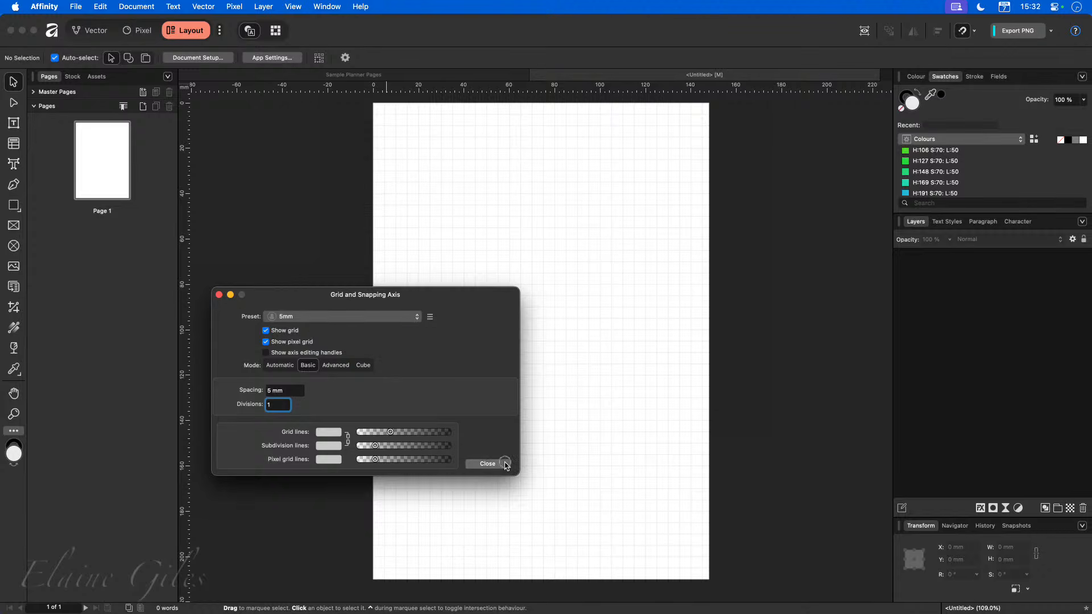
{"action": "left_click", "coordinate": [487, 464]}
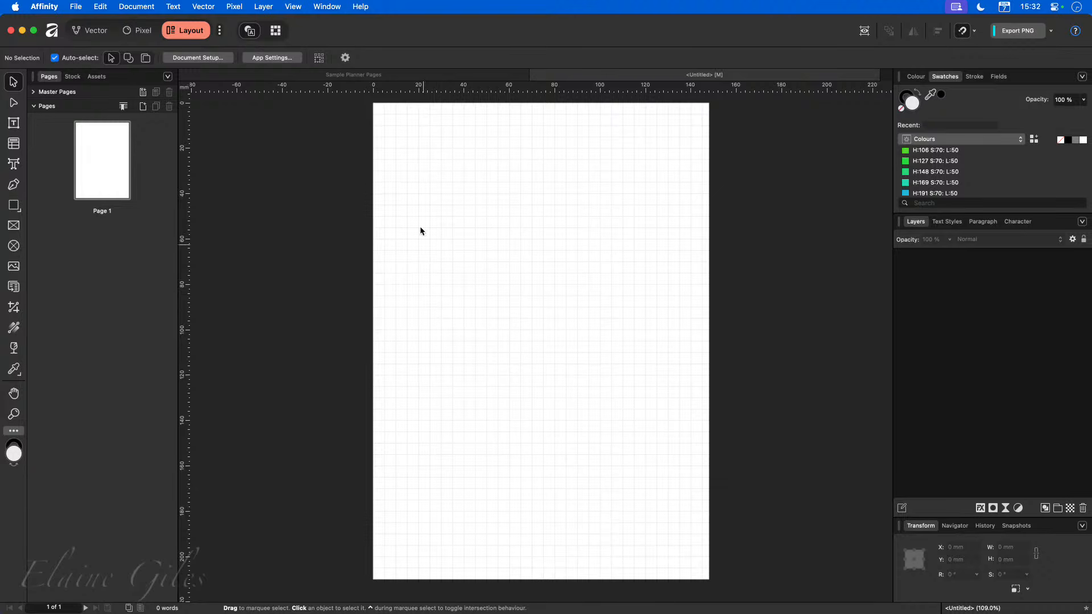
Draw a circle about 14 mm across near the page's top-left corner with the Ellipse tool.
{"action": "scroll", "coordinate": [389, 109], "scroll_direction": "up", "scroll_amount": 3}
{"action": "scroll", "coordinate": [393, 109], "scroll_direction": "up", "scroll_amount": 6}
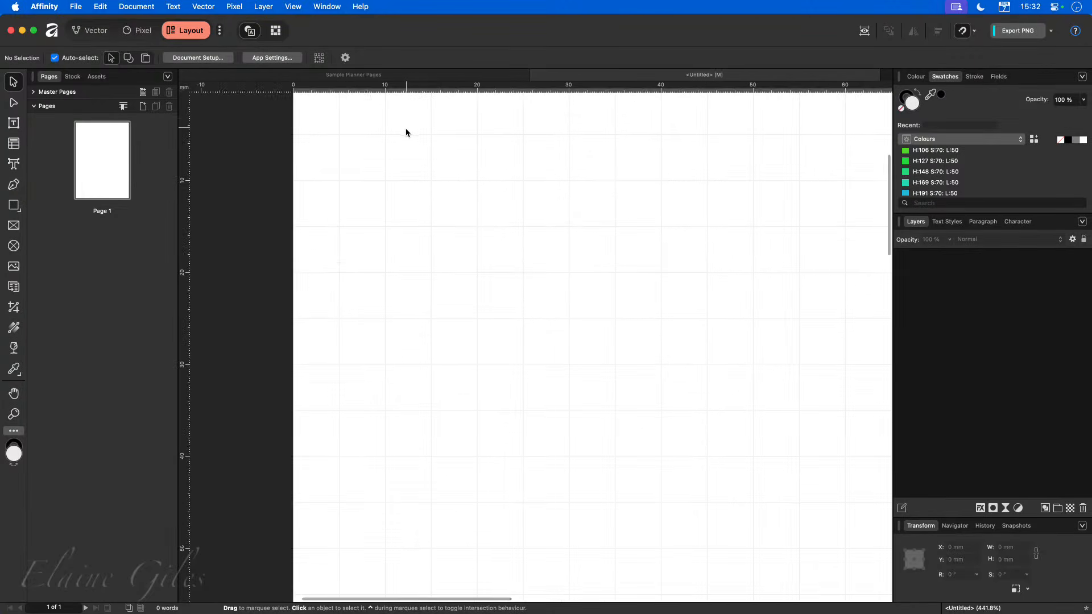
{"action": "scroll", "coordinate": [405, 128], "scroll_direction": "up", "scroll_amount": 1}
{"action": "scroll", "coordinate": [403, 133], "scroll_direction": "right", "scroll_amount": 3}
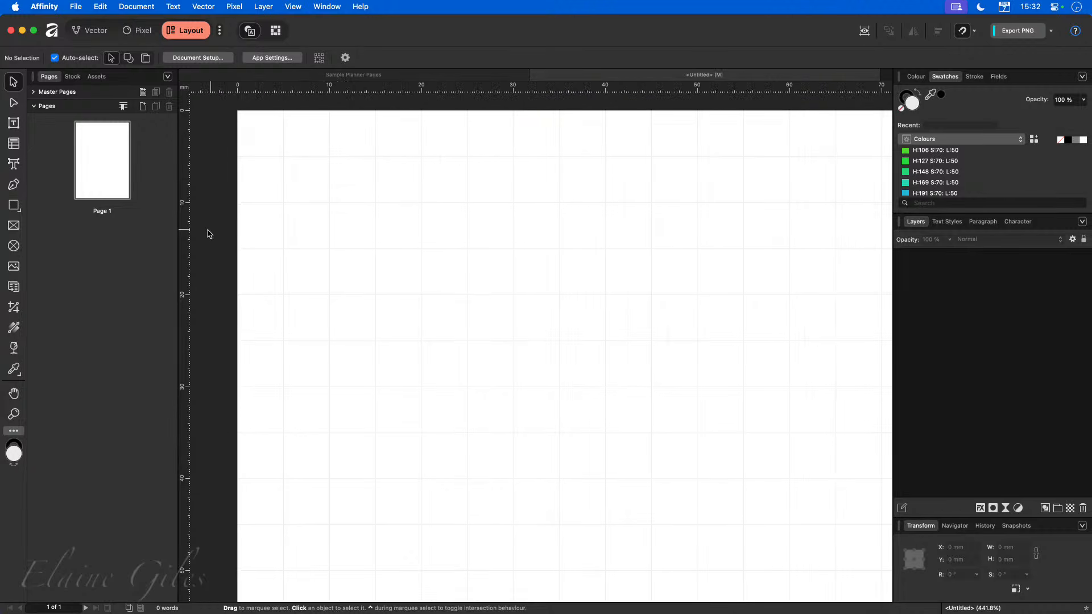
{"action": "left_click", "coordinate": [20, 214]}
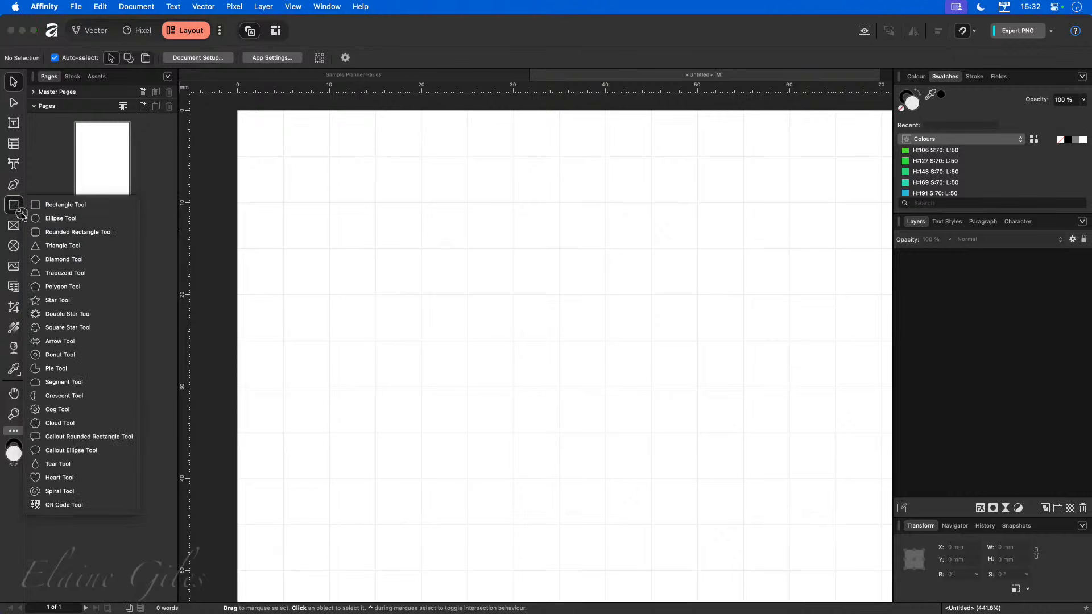
{"action": "left_click", "coordinate": [62, 219]}
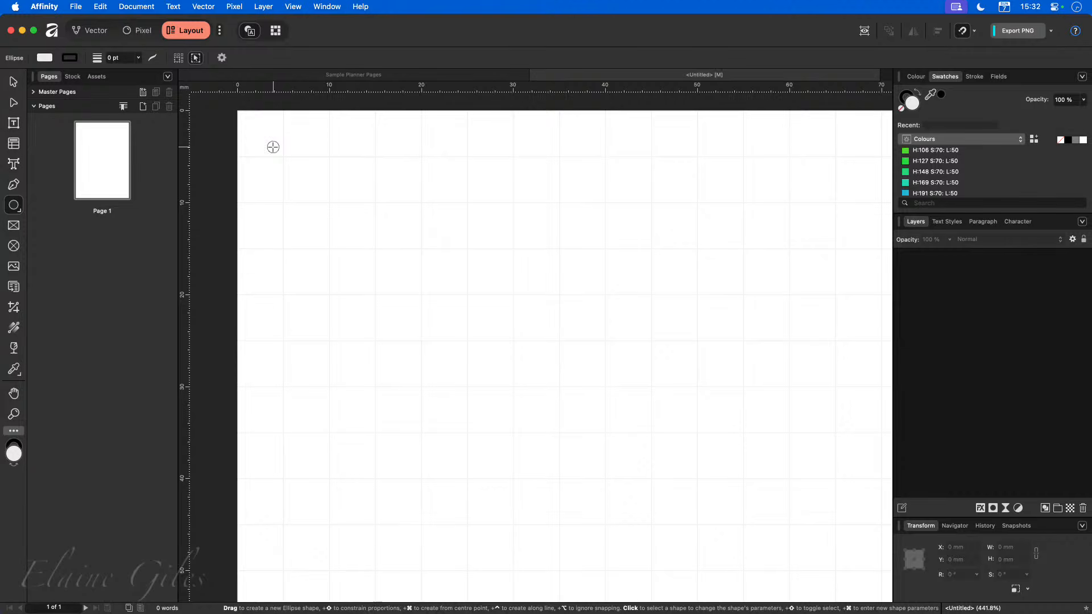
{"action": "left_click_drag", "start_coordinate": [273, 147], "coordinate": [407, 275]}
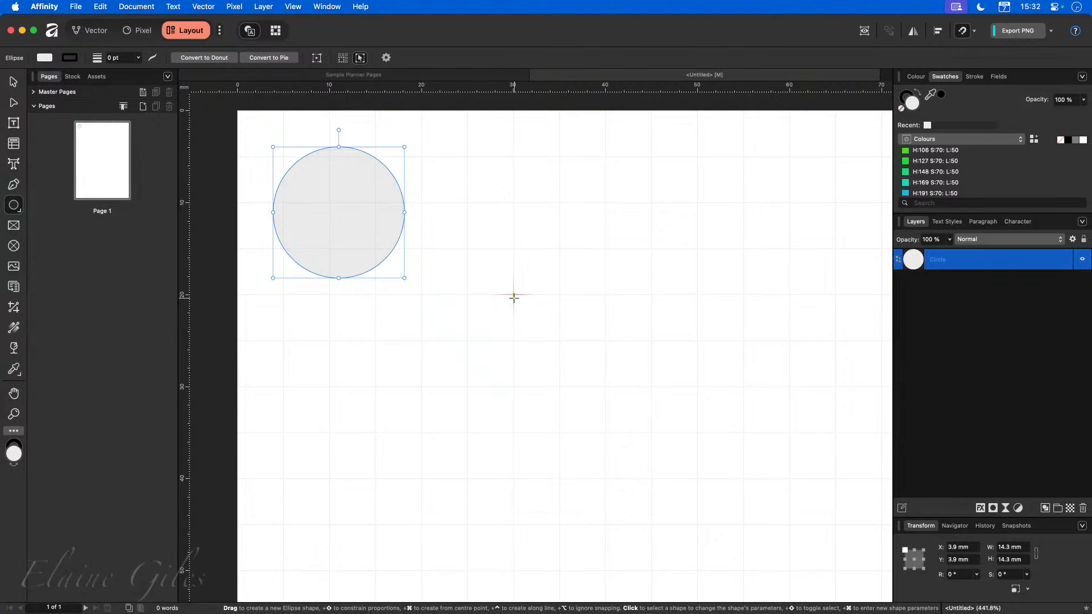
Resize the circle to 0.5 mm wide and 0.5 mm high.
{"action": "left_click", "coordinate": [1019, 548]}
{"action": "type", "text": ".5"}
{"action": "key", "text": "Tab"}
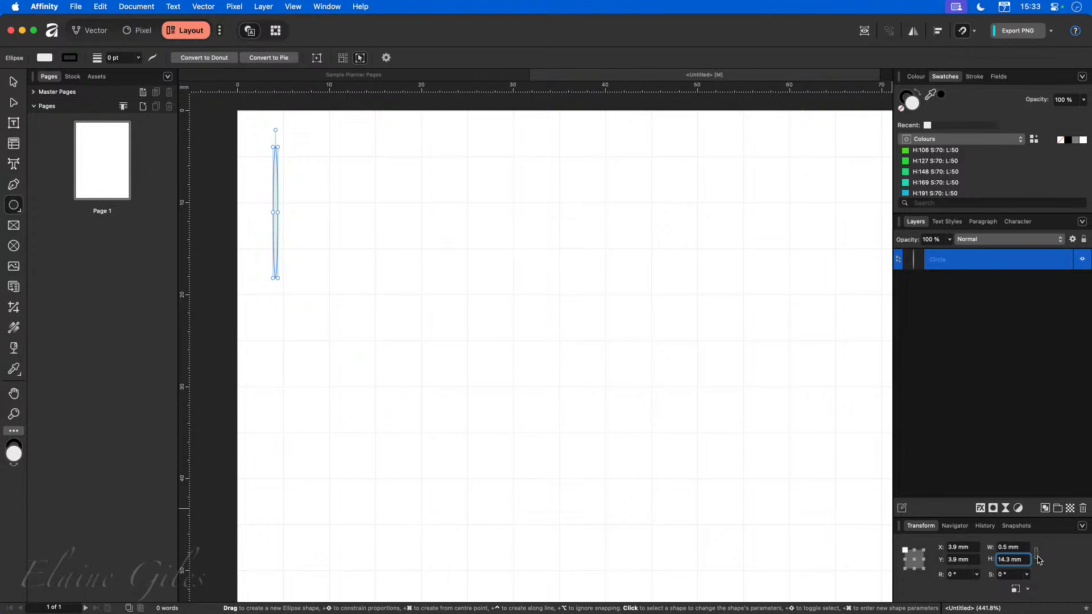
{"action": "left_click", "coordinate": [1028, 561]}
{"action": "type", "text": "0.5"}
{"action": "key", "text": "Return"}
{"action": "left_click", "coordinate": [1036, 555]}
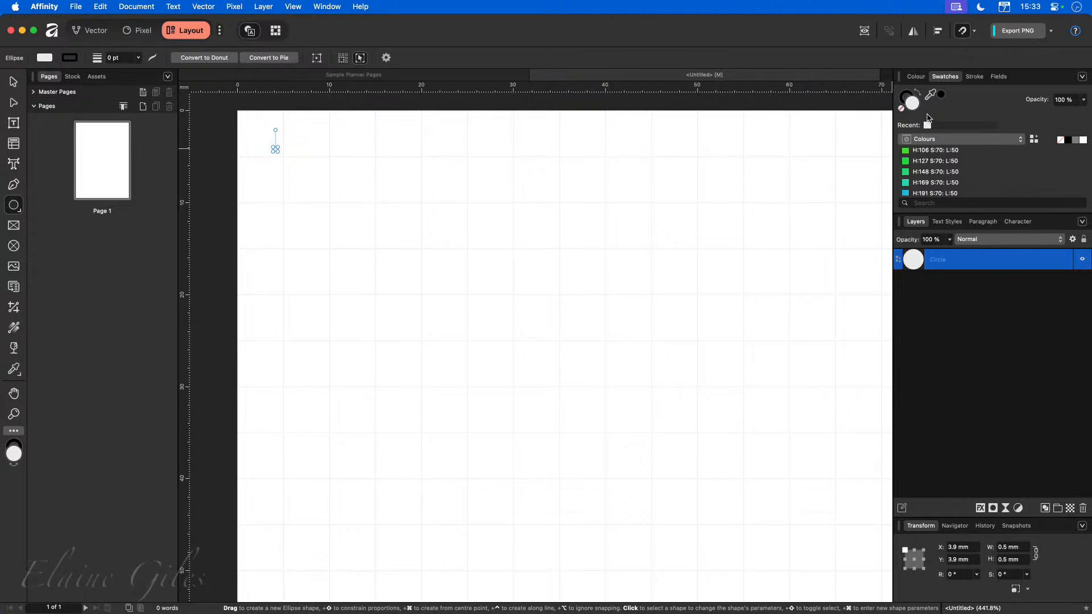
Fill the dot black and move it onto the first 5 mm grid intersection at X and Y 4.8 mm.
{"action": "left_click", "coordinate": [1068, 140]}
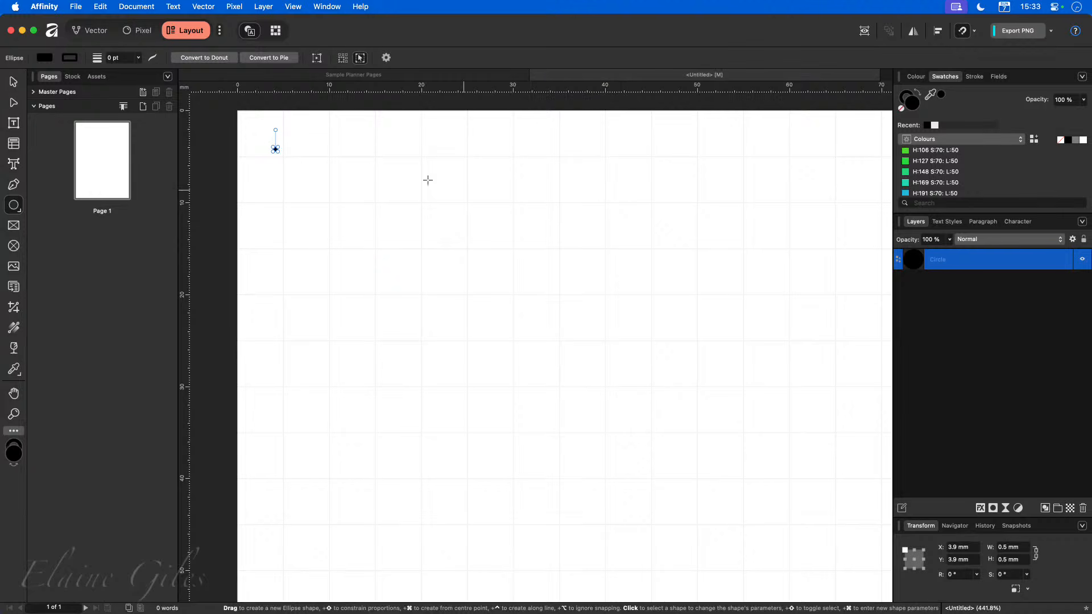
{"action": "left_click", "coordinate": [13, 81]}
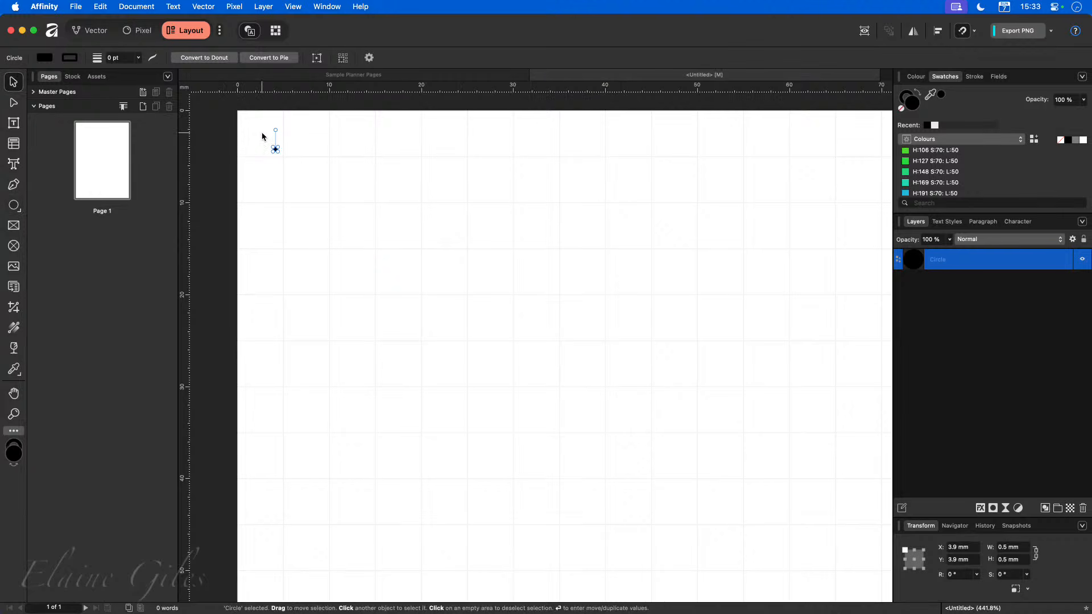
{"action": "scroll", "coordinate": [262, 133], "scroll_direction": "up", "scroll_amount": 5}
{"action": "scroll", "coordinate": [261, 131], "scroll_direction": "up", "scroll_amount": 3}
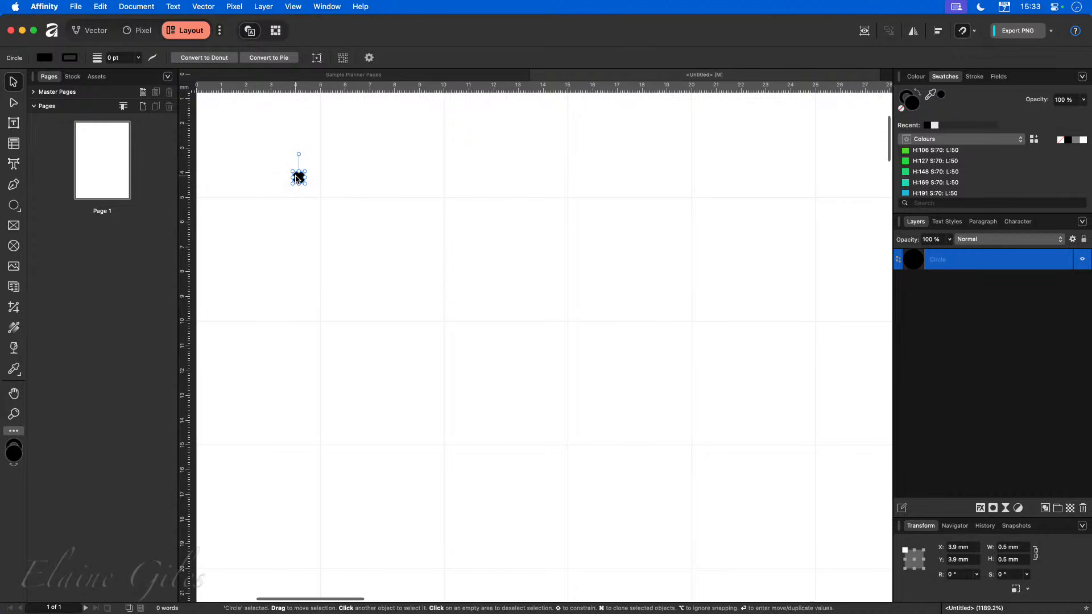
{"action": "left_click_drag", "start_coordinate": [299, 178], "coordinate": [320, 198]}
{"action": "scroll", "coordinate": [308, 191], "scroll_direction": "up", "scroll_amount": 2}
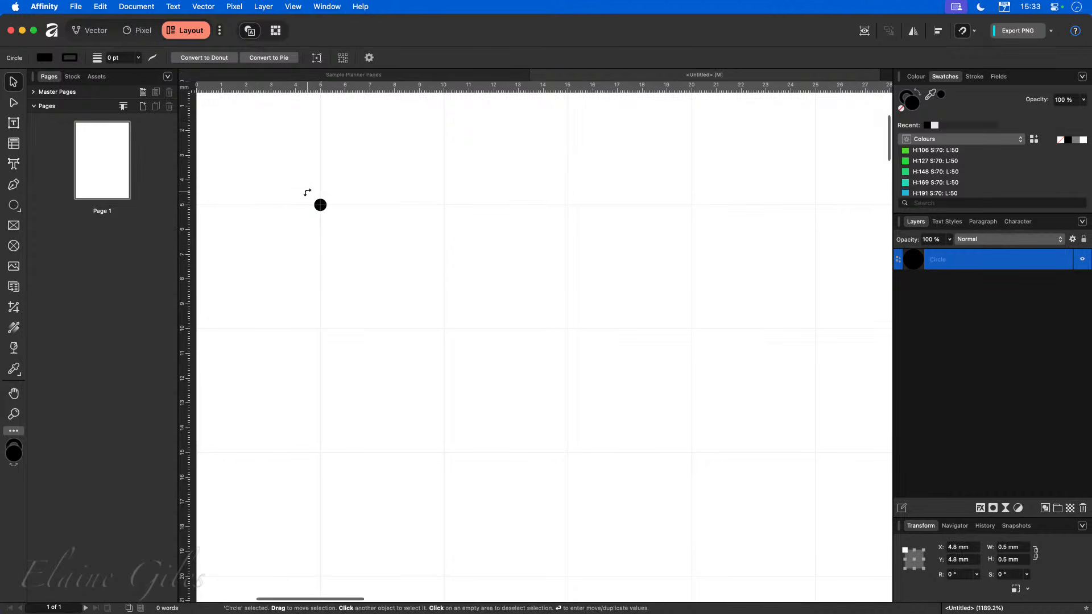
{"action": "scroll", "coordinate": [308, 195], "scroll_direction": "left", "scroll_amount": 4}
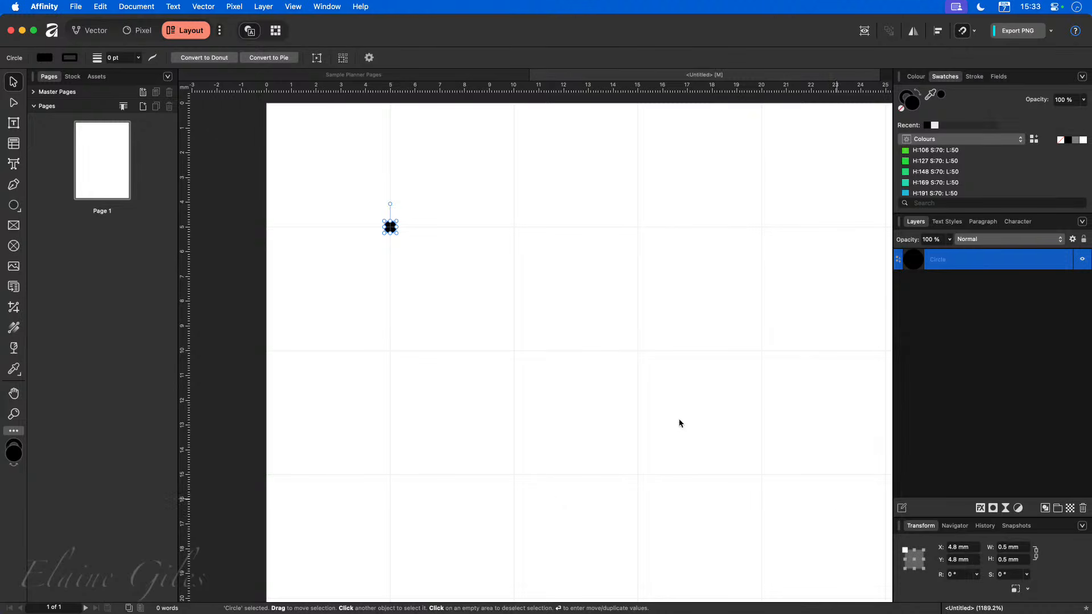
Set the dot's transform reference point to its centre so its position reads 5 mm.
{"action": "scroll", "coordinate": [387, 219], "scroll_direction": "up", "scroll_amount": 3}
{"action": "scroll", "coordinate": [387, 221], "scroll_direction": "up", "scroll_amount": 4}
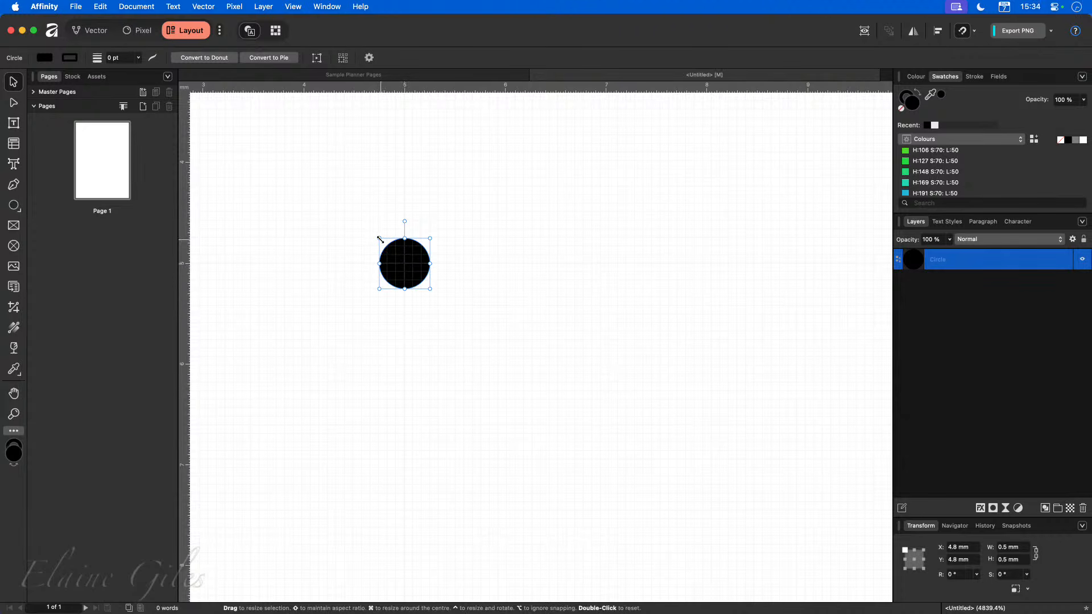
{"action": "left_click", "coordinate": [914, 560]}
{"action": "scroll", "coordinate": [373, 330], "scroll_direction": "down", "scroll_amount": 3}
{"action": "scroll", "coordinate": [369, 337], "scroll_direction": "down", "scroll_amount": 3}
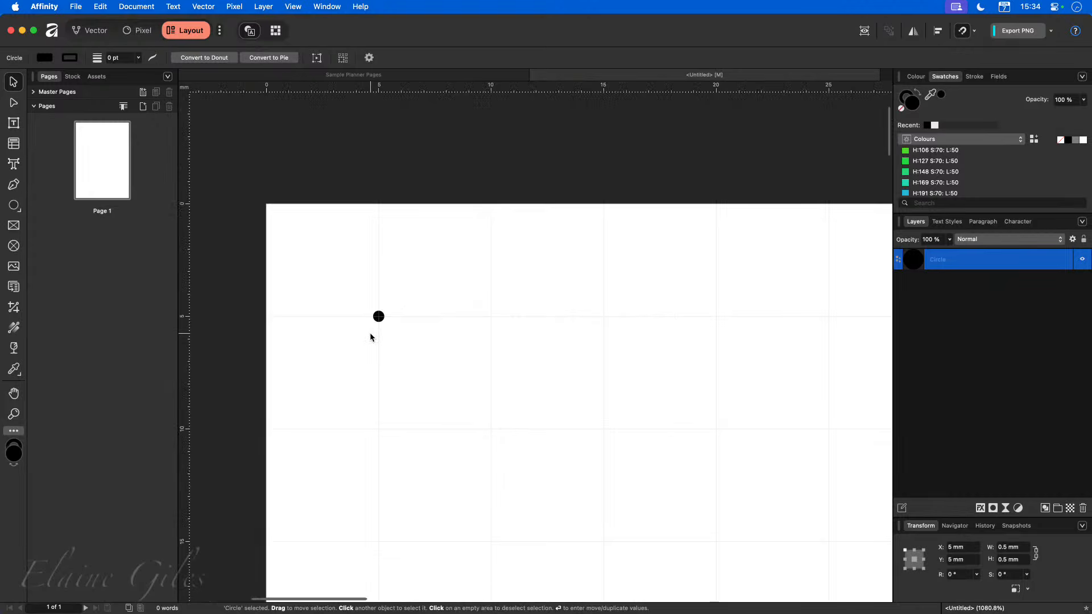
Duplicate the dot onto the next grid intersection at X 10 mm and check the snapping options.
{"action": "scroll", "coordinate": [446, 364], "scroll_direction": "right", "scroll_amount": 2}
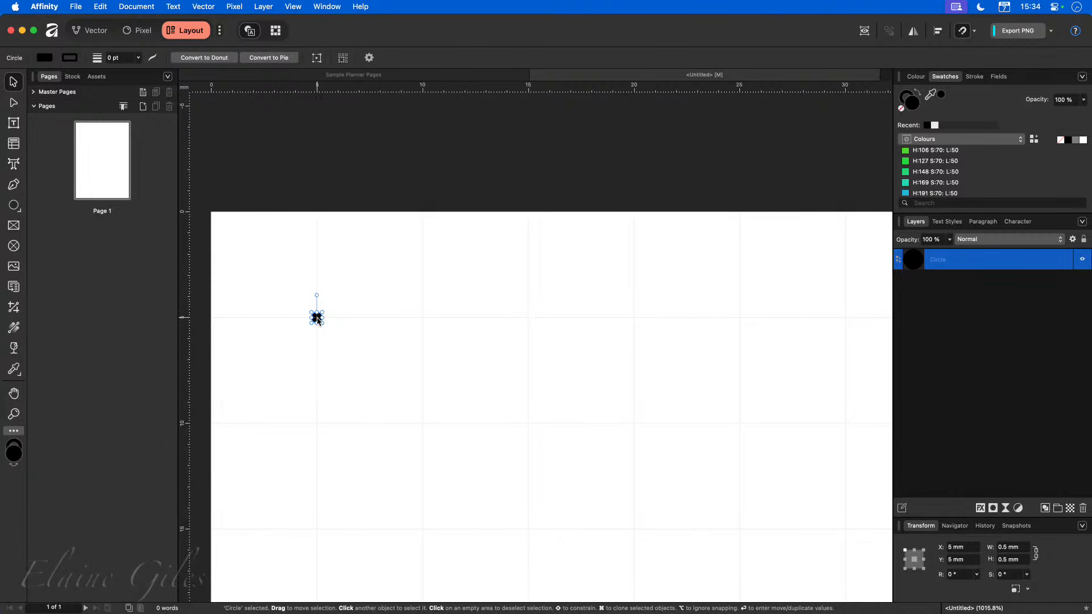
{"action": "left_click_drag", "start_coordinate": [318, 320], "coordinate": [423, 321]}
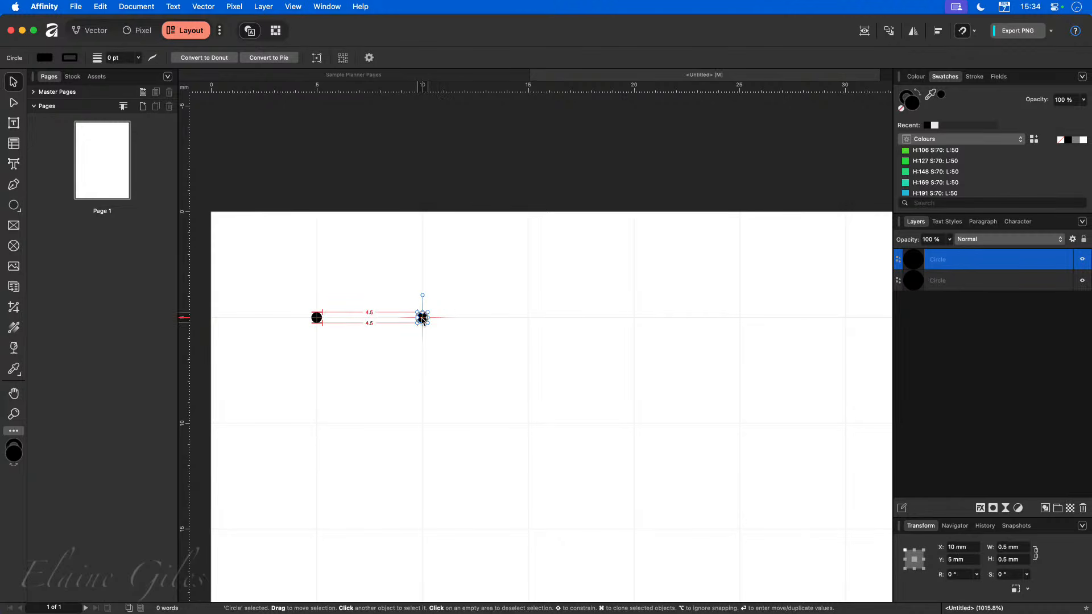
{"action": "left_click_drag", "start_coordinate": [421, 319], "coordinate": [422, 317]}
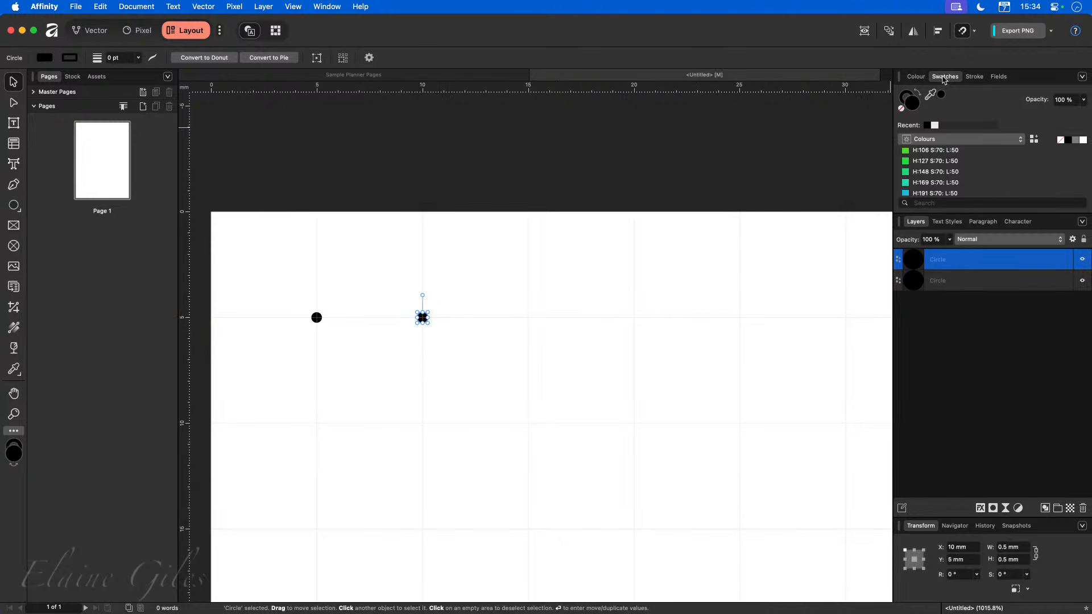
{"action": "left_click", "coordinate": [975, 31]}
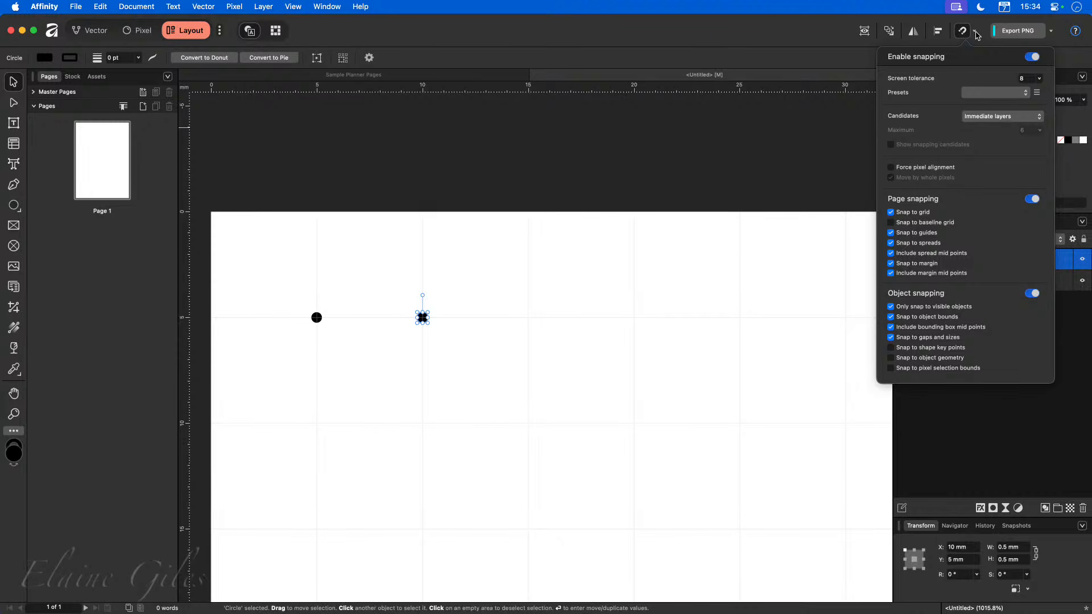
{"action": "left_click", "coordinate": [407, 375]}
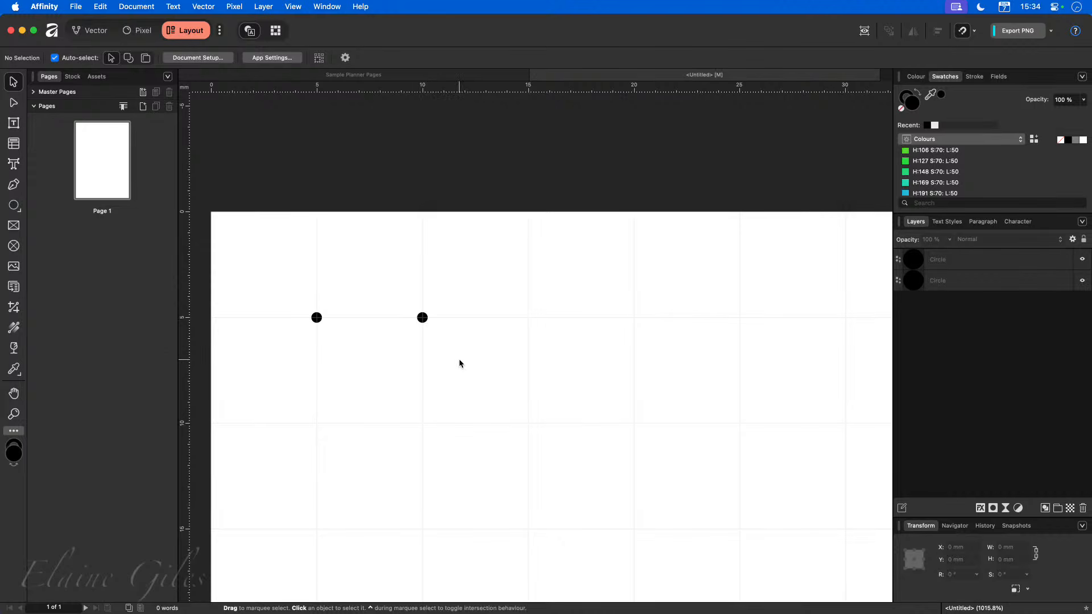
Select the second dot, duplicate it and move the copy onto the intersection at X 15 mm.
{"action": "scroll", "coordinate": [459, 364], "scroll_direction": "down", "scroll_amount": 10}
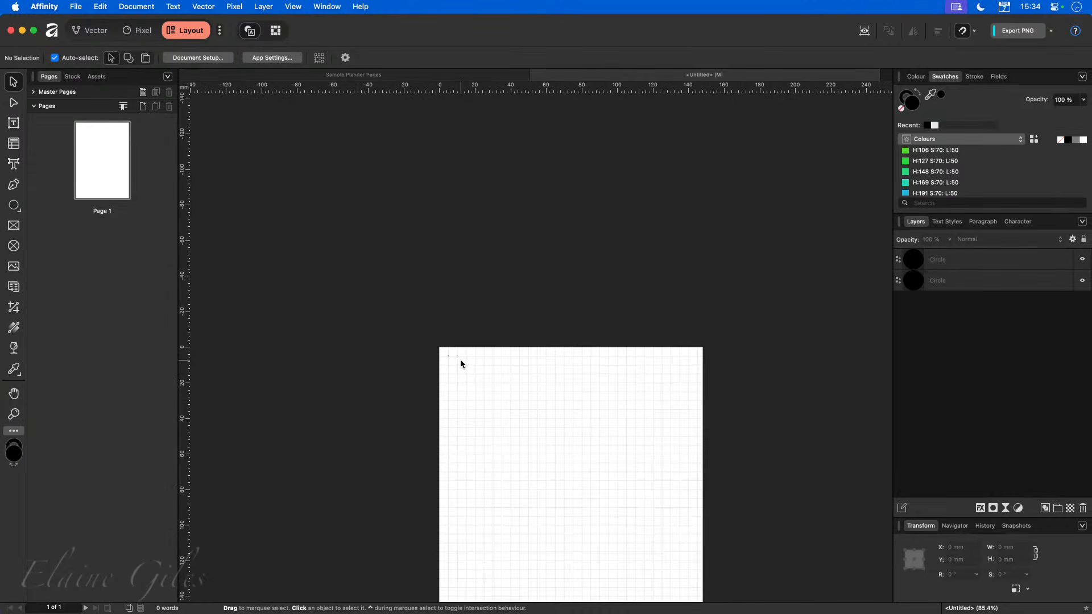
{"action": "scroll", "coordinate": [461, 364], "scroll_direction": "up", "scroll_amount": 10}
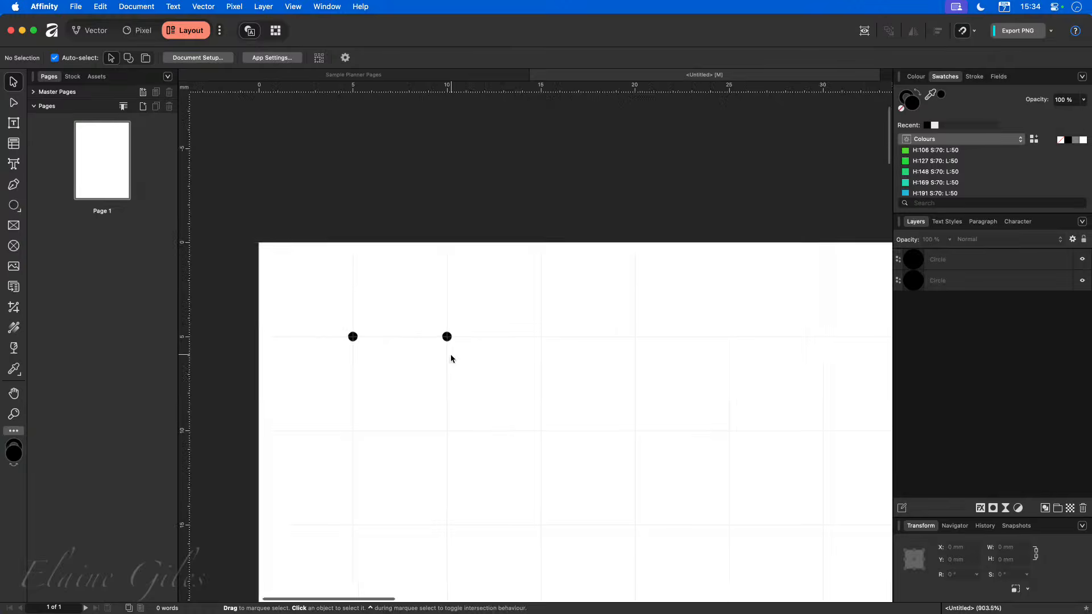
{"action": "scroll", "coordinate": [451, 357], "scroll_direction": "up", "scroll_amount": 2}
{"action": "left_click", "coordinate": [447, 336]}
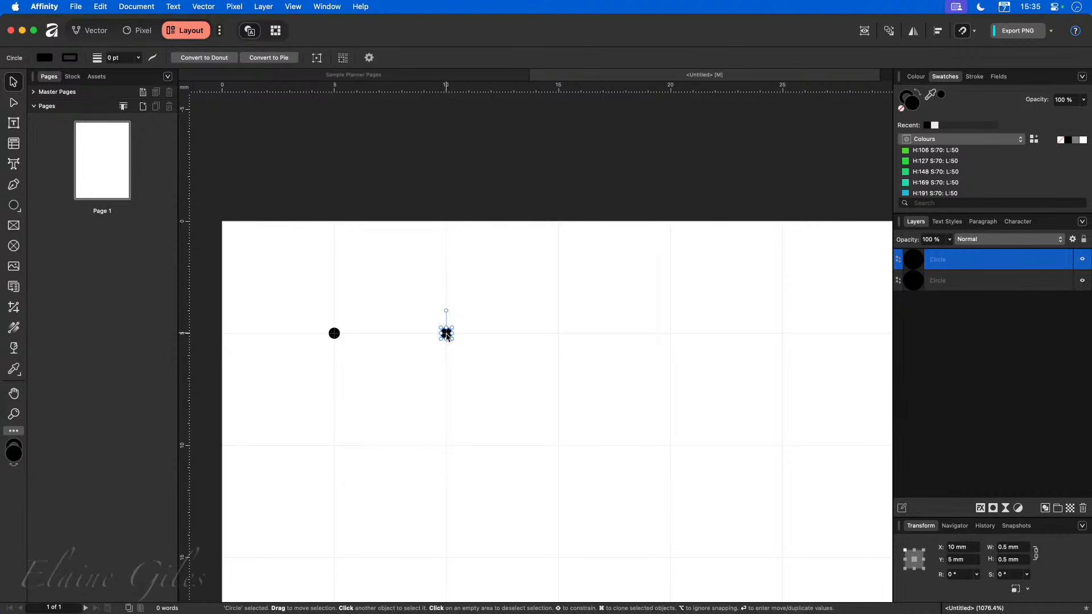
{"action": "key", "text": "super+j"}
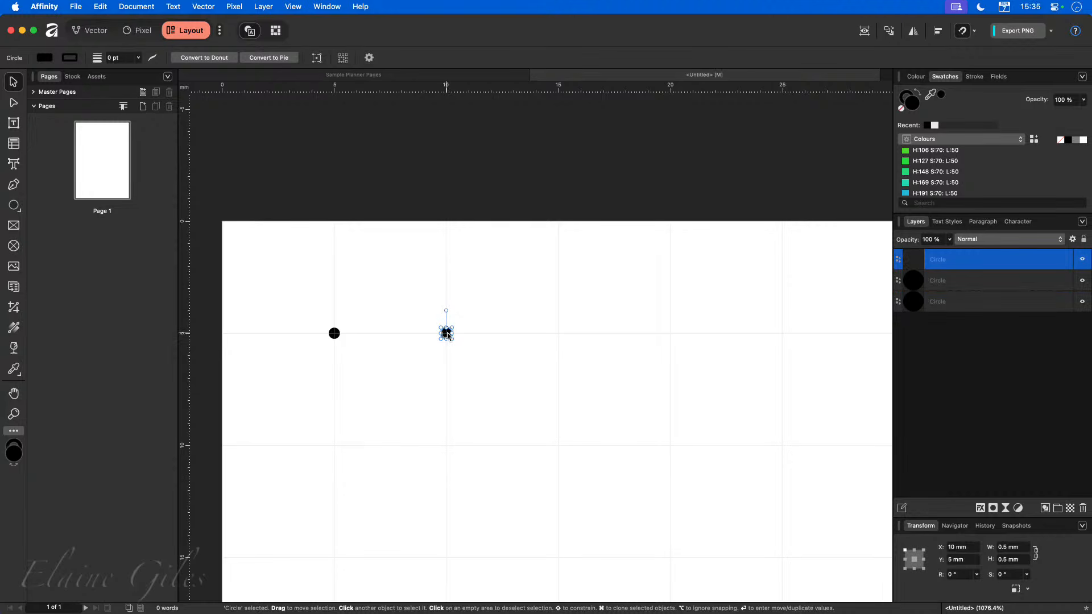
{"action": "left_click_drag", "start_coordinate": [447, 334], "coordinate": [559, 335]}
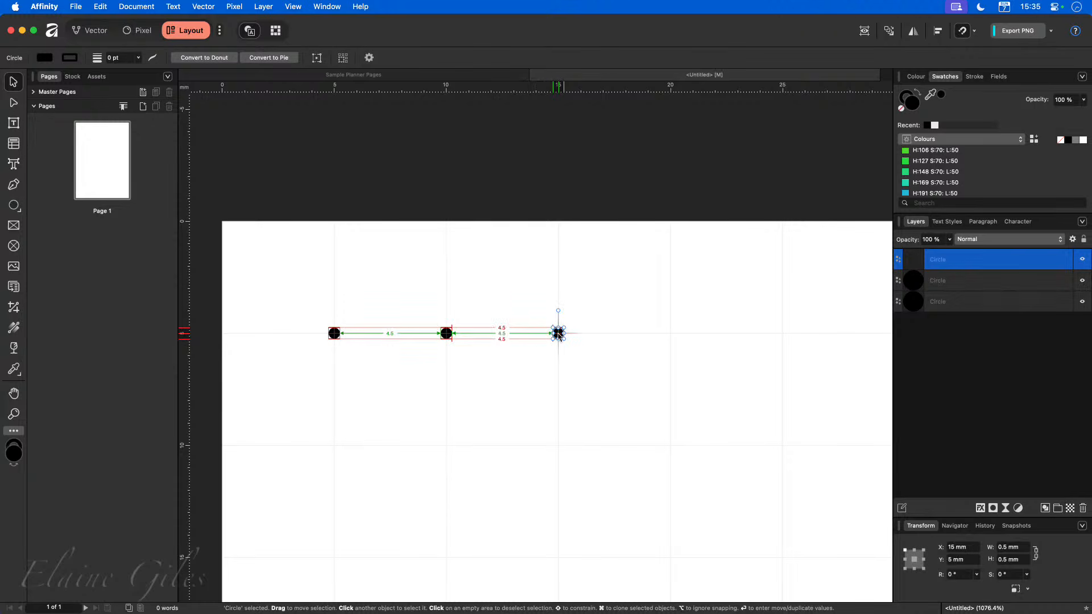
Duplicate the third dot to X 20 mm, then repeat the duplicate to continue the row.
{"action": "scroll", "coordinate": [578, 410], "scroll_direction": "right", "scroll_amount": 5}
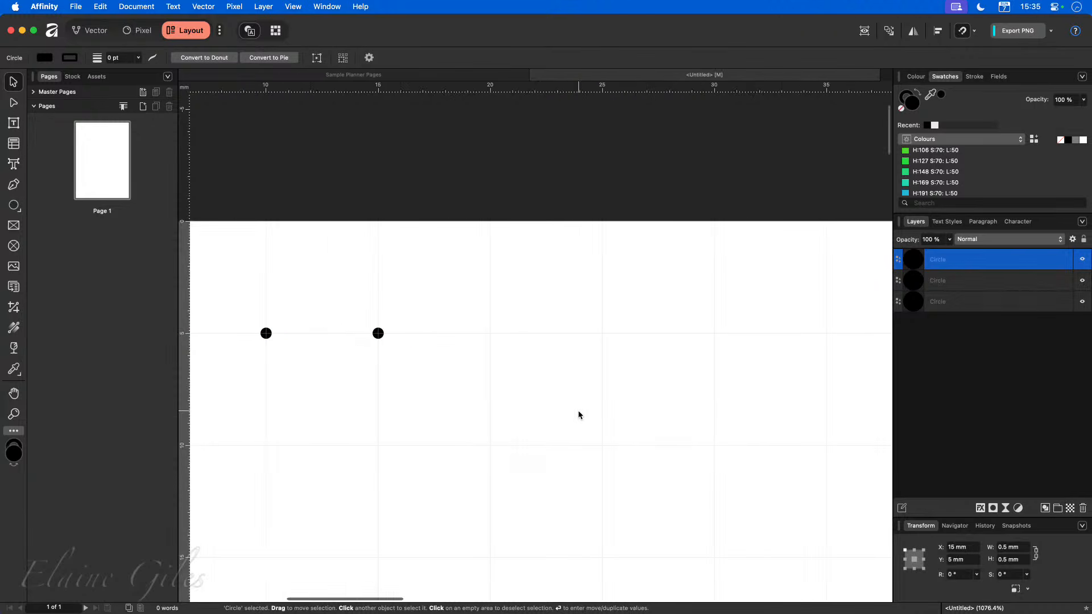
{"action": "scroll", "coordinate": [578, 411], "scroll_direction": "right", "scroll_amount": 1}
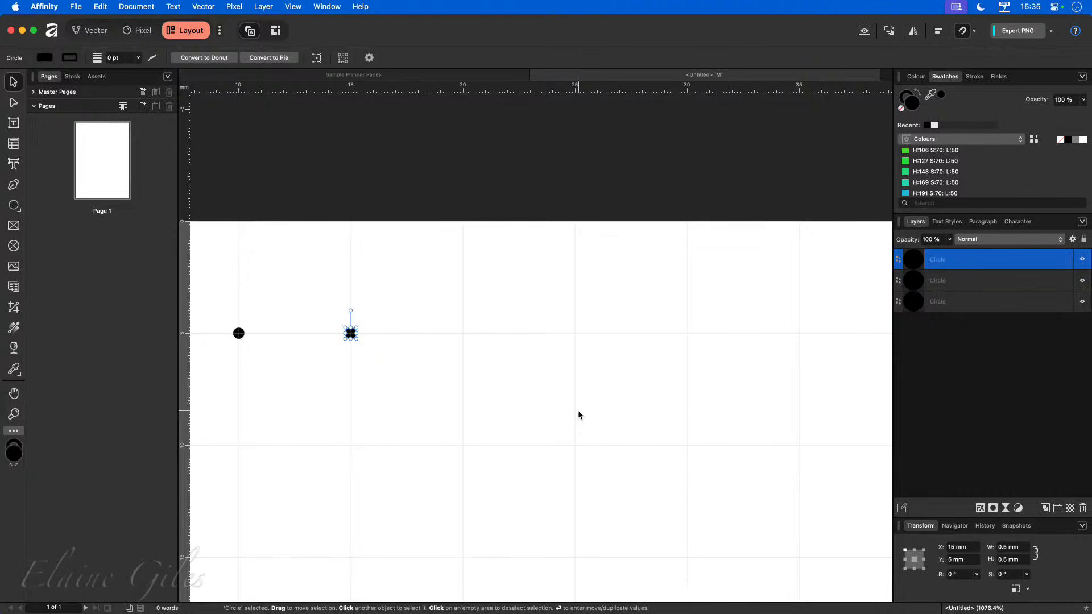
{"action": "key", "text": "super+j"}
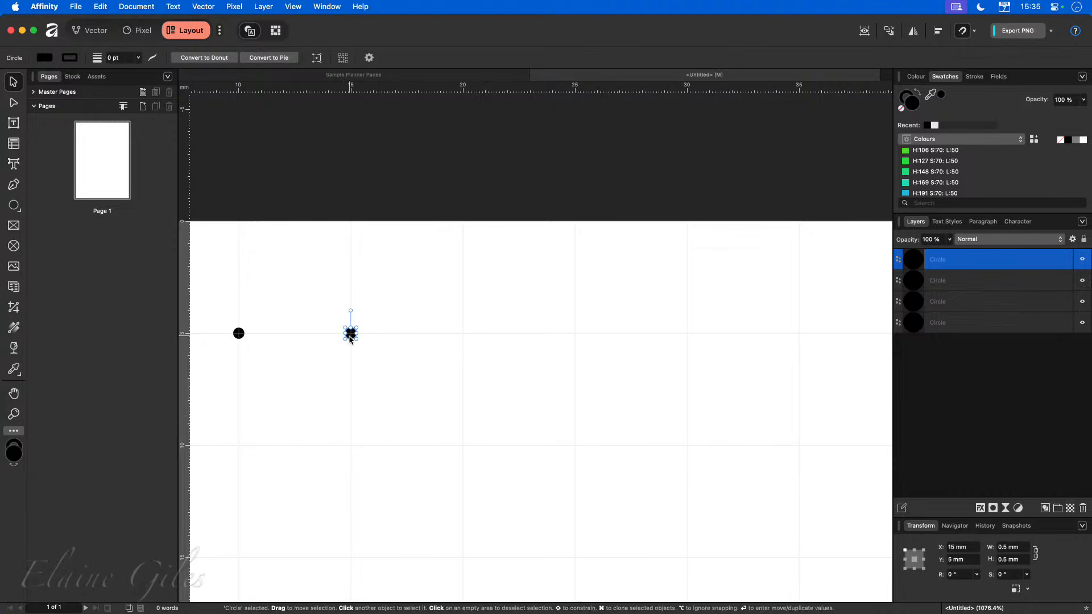
{"action": "left_click_drag", "start_coordinate": [352, 335], "coordinate": [466, 337]}
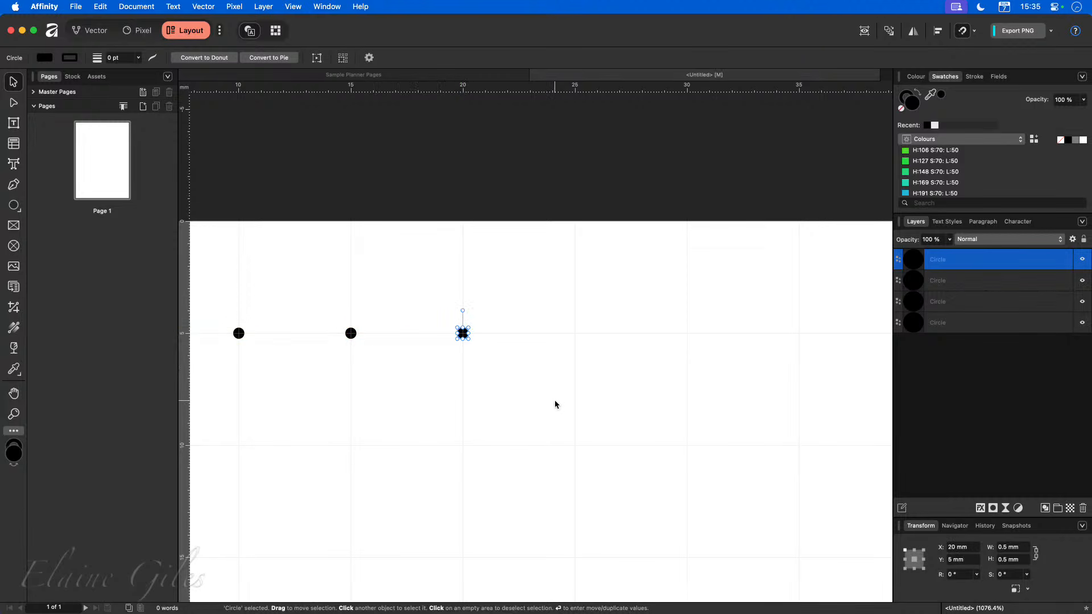
{"action": "key", "text": "super+j"}
{"action": "key", "text": "super+j"}
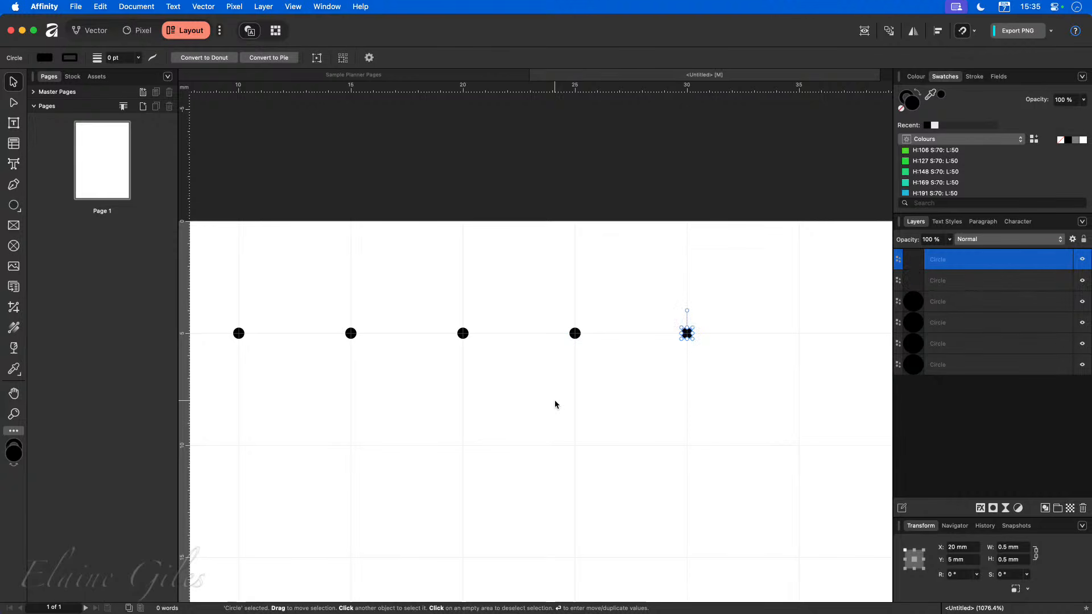
{"action": "key", "text": "super+j"}
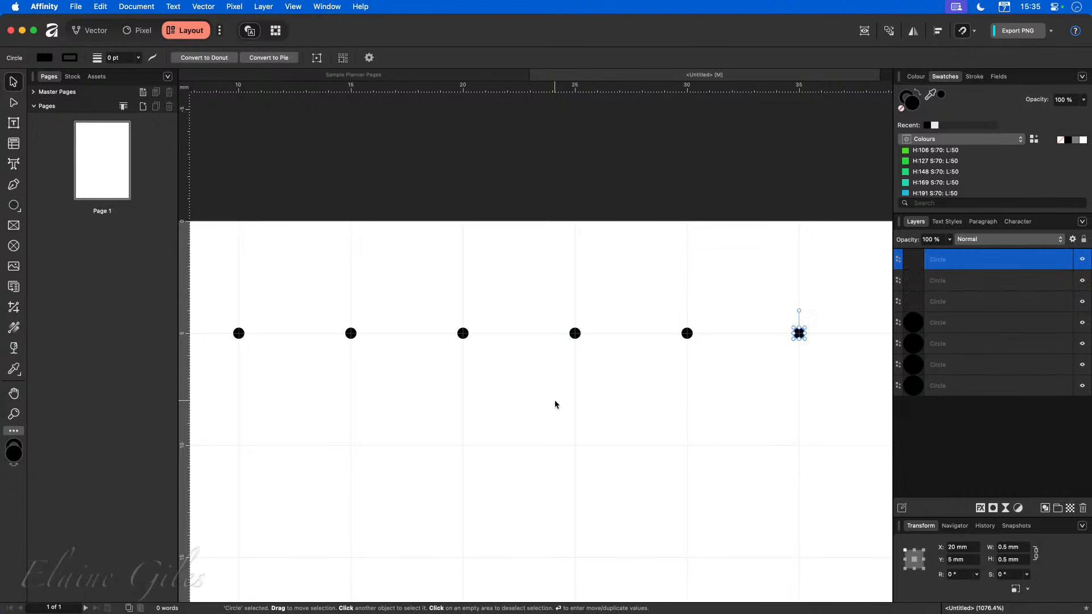
Keep repeating the duplicate to extend the row of dots across the top of the page.
{"action": "scroll", "coordinate": [554, 400], "scroll_direction": "right", "scroll_amount": 5}
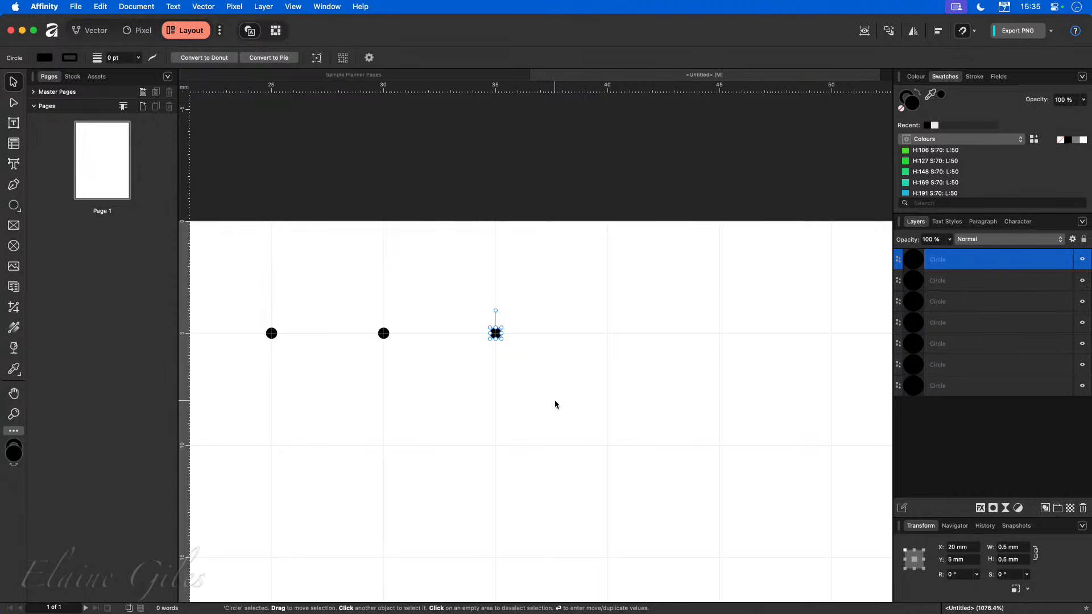
{"action": "key", "text": "super+j"}
{"action": "key", "text": "super+j"}
{"action": "key", "text": "super+j"}
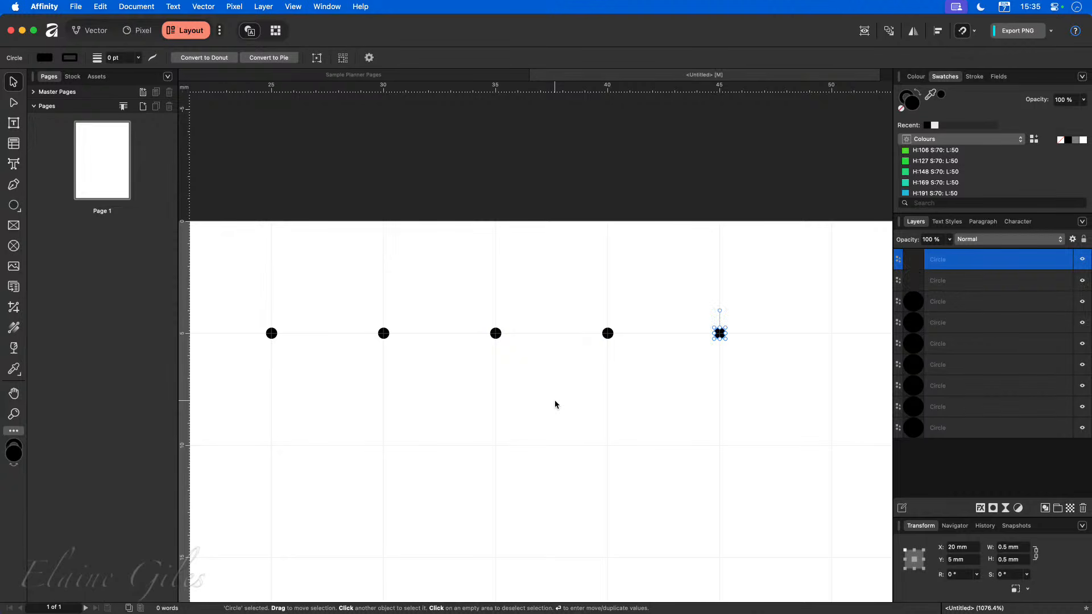
{"action": "key", "text": "super+0"}
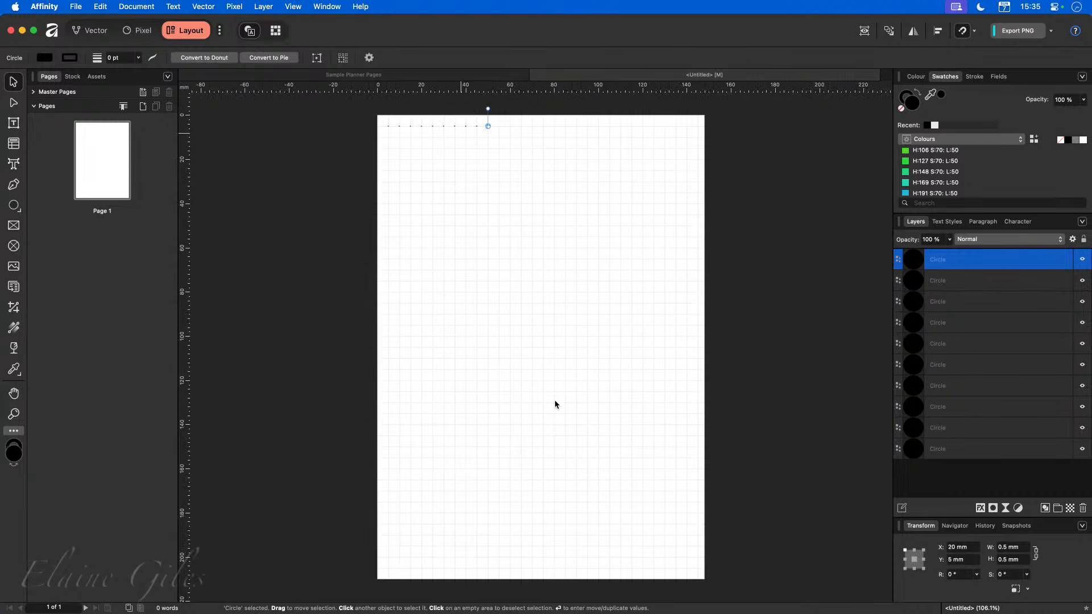
{"action": "key", "text": "super+j"}
{"action": "key", "text": "super+j"}
{"action": "key", "text": "super+j"}
{"action": "key", "text": "super+j"}
{"action": "key", "text": "super+j"}
{"action": "key", "text": "super+j"}
{"action": "key", "text": "super+j"}
{"action": "key", "text": "super+j"}
{"action": "key", "text": "super+j"}
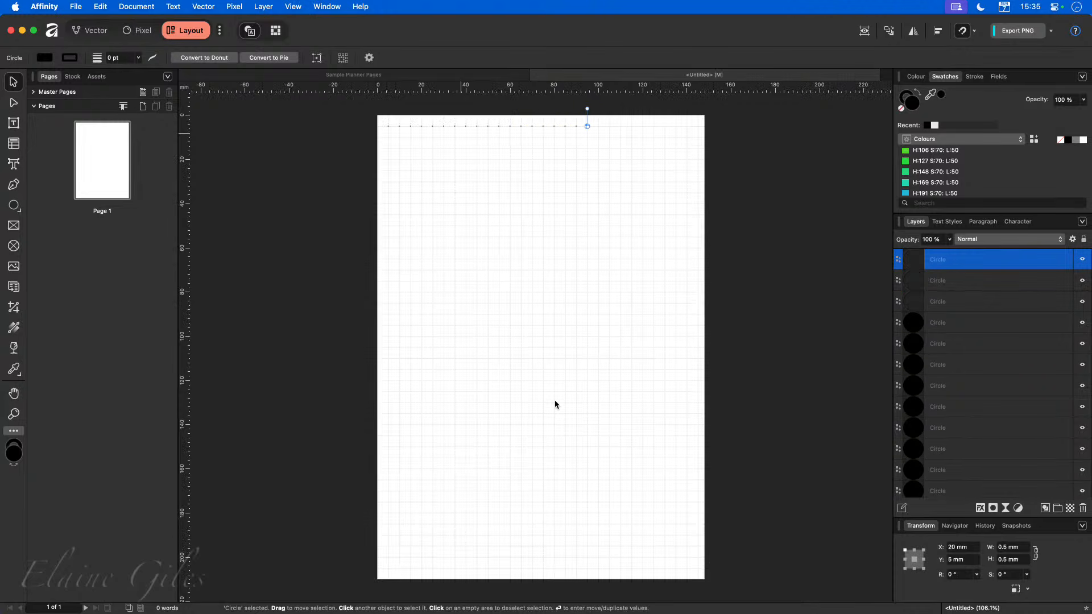
{"action": "key", "text": "super+j"}
{"action": "key", "text": "super+j"}
{"action": "key", "text": "super+j"}
{"action": "key", "text": "super+j"}
{"action": "key", "text": "super+j"}
{"action": "key", "text": "super+j"}
{"action": "key", "text": "super+j"}
{"action": "key", "text": "super+j"}
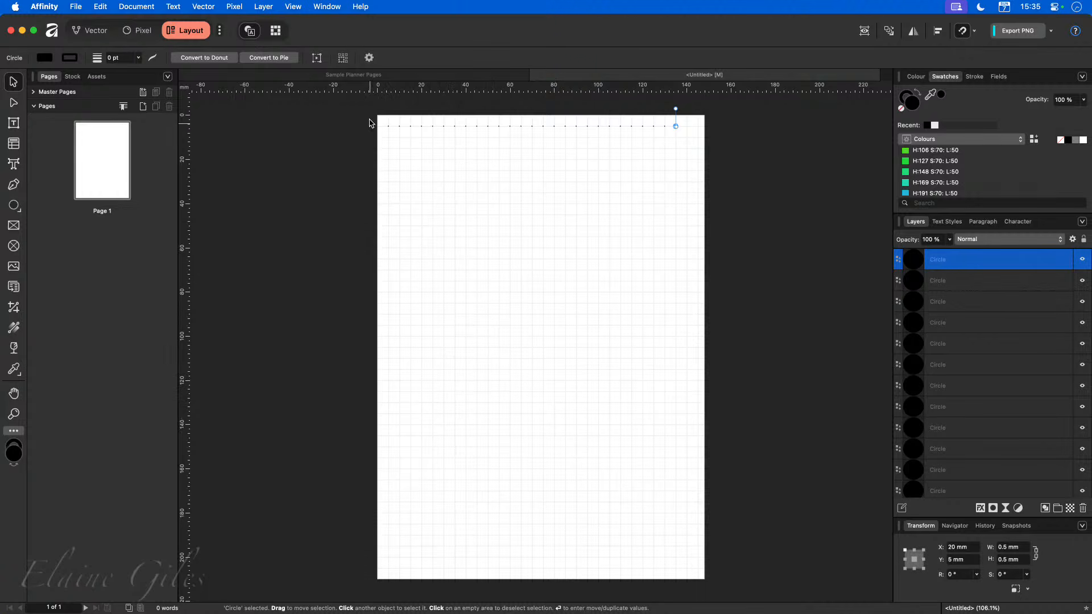
Select the whole top row of dots, duplicate it and set the copy's Y position to 10 mm.
{"action": "left_click_drag", "start_coordinate": [375, 115], "coordinate": [697, 144]}
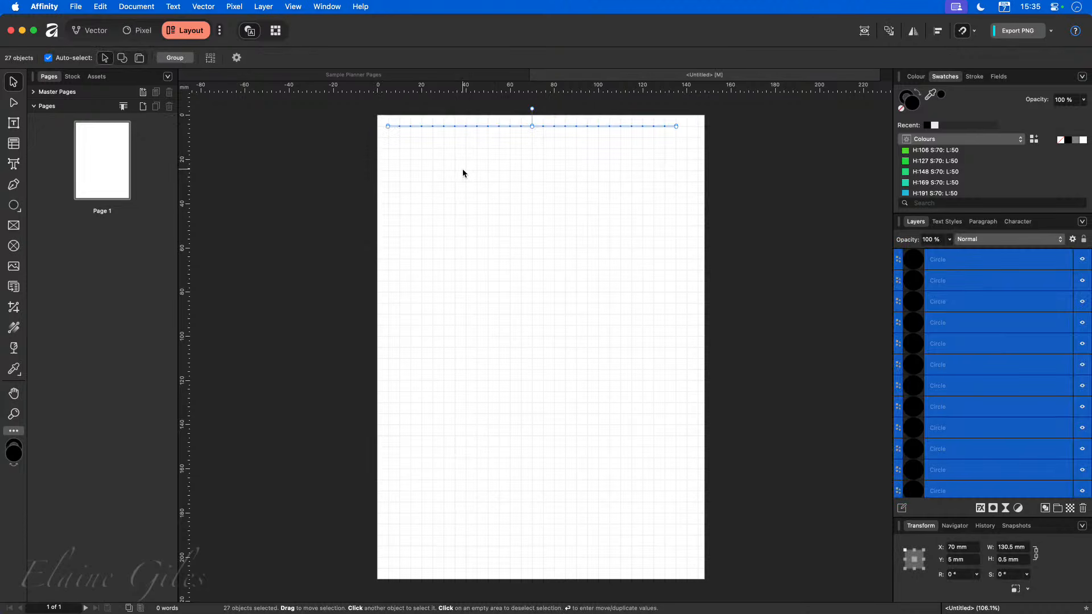
{"action": "key", "text": "super+j"}
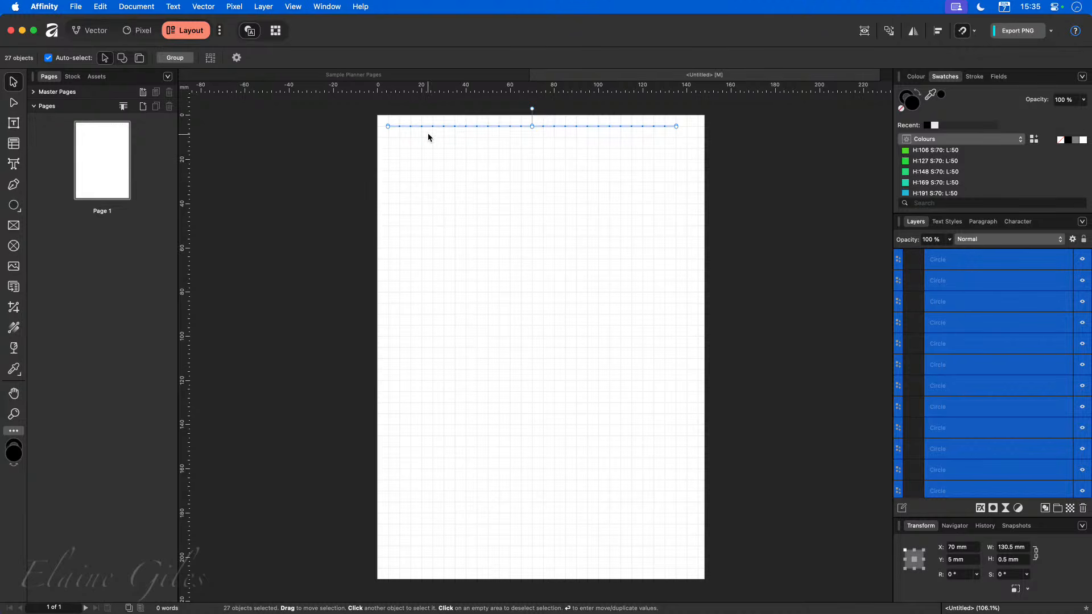
{"action": "left_click", "coordinate": [972, 560]}
{"action": "type", "text": "10"}
{"action": "key", "text": "Return"}
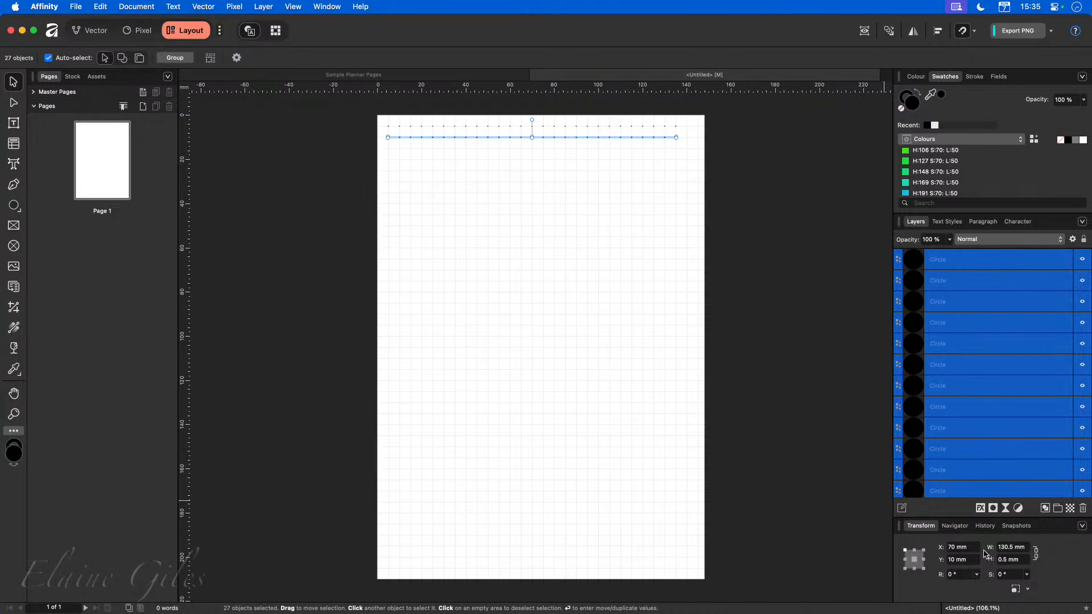
Repeat the row duplication to add further rows of dots down the page.
{"action": "key", "text": "super+j"}
{"action": "key", "text": "super+j"}
{"action": "key", "text": "super+j"}
{"action": "key", "text": "super+j"}
{"action": "key", "text": "super+j"}
{"action": "key", "text": "super+j"}
{"action": "key", "text": "super+j"}
{"action": "key", "text": "super+j"}
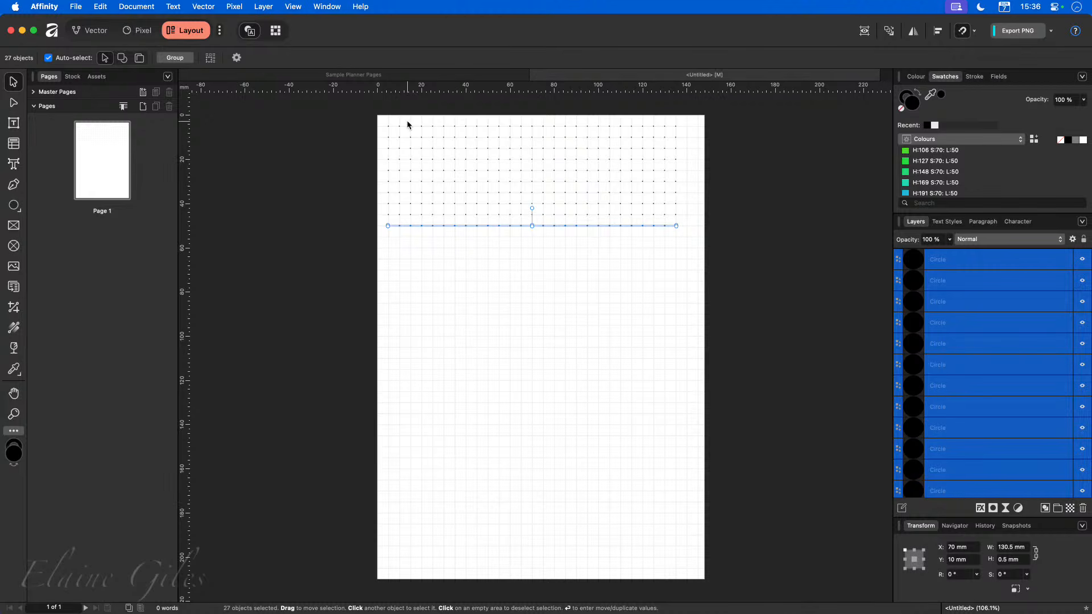
{"action": "scroll", "coordinate": [389, 120], "scroll_direction": "up", "scroll_amount": 6}
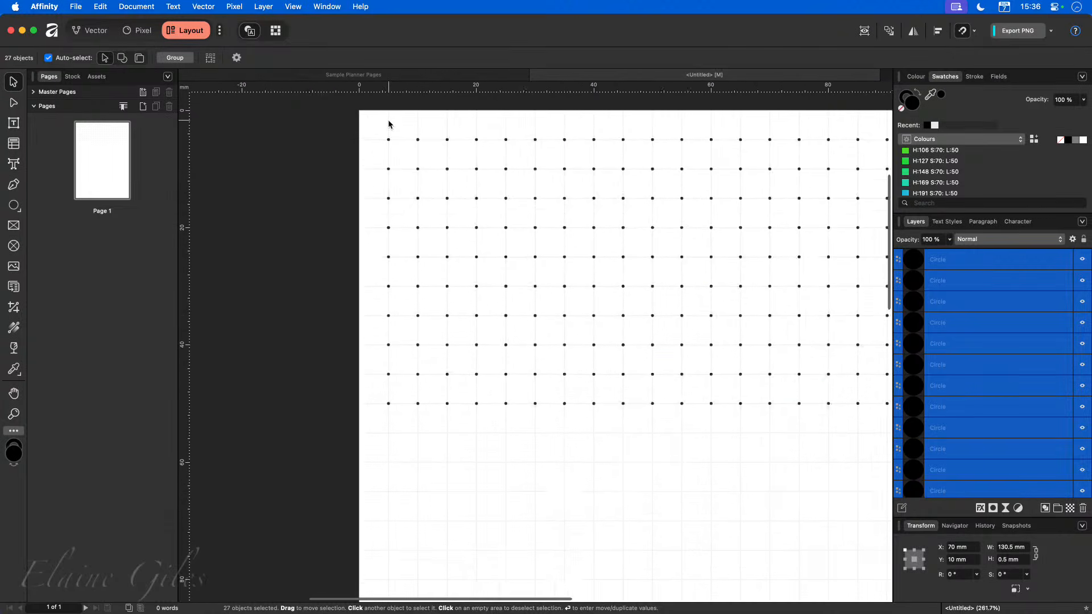
{"action": "scroll", "coordinate": [389, 124], "scroll_direction": "up", "scroll_amount": 2}
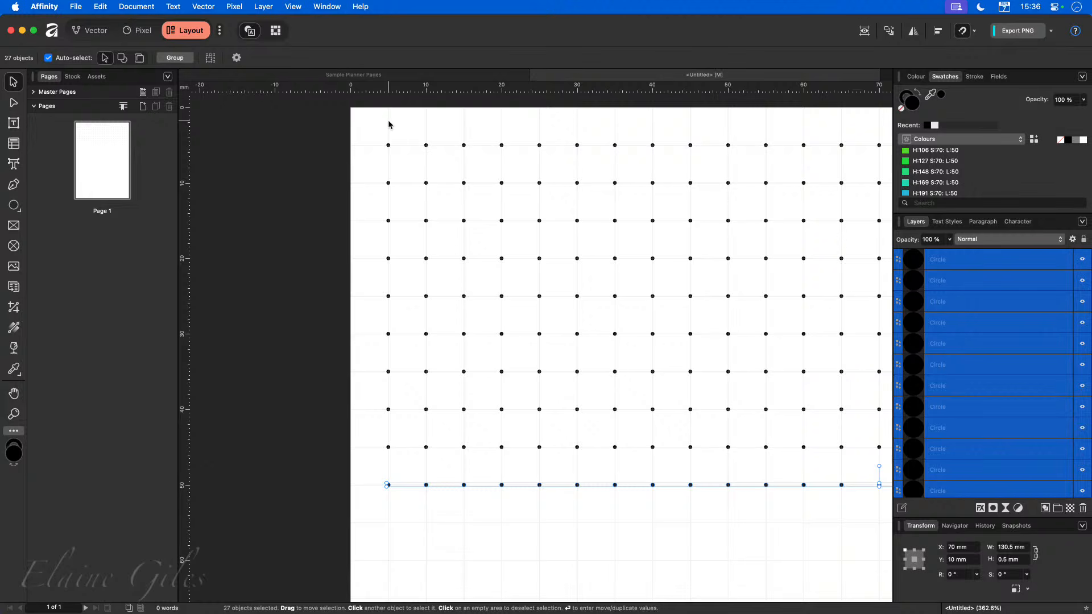
Select all dots except the original first one and delete them.
{"action": "key", "text": "super+a"}
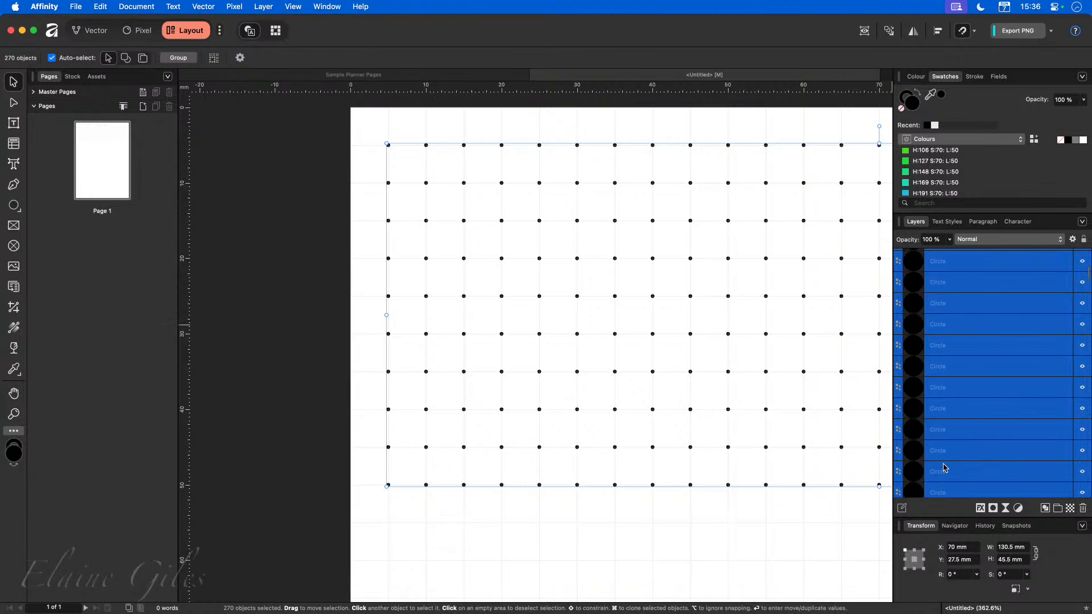
{"action": "scroll", "coordinate": [947, 455], "scroll_direction": "down", "scroll_amount": 3}
{"action": "left_click", "coordinate": [950, 487], "text": "super"}
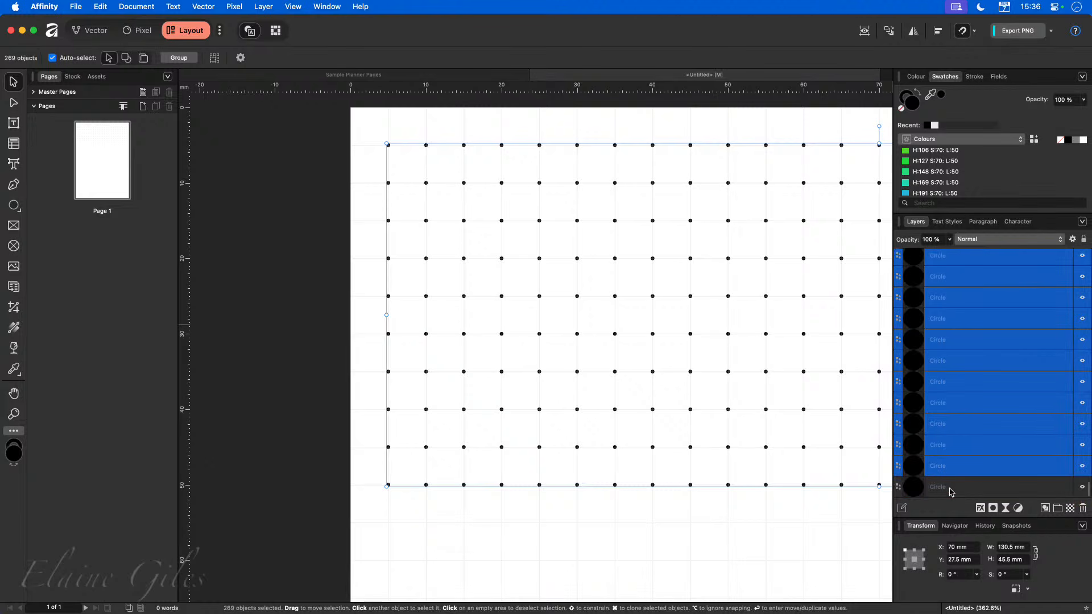
{"action": "key", "text": "Delete"}
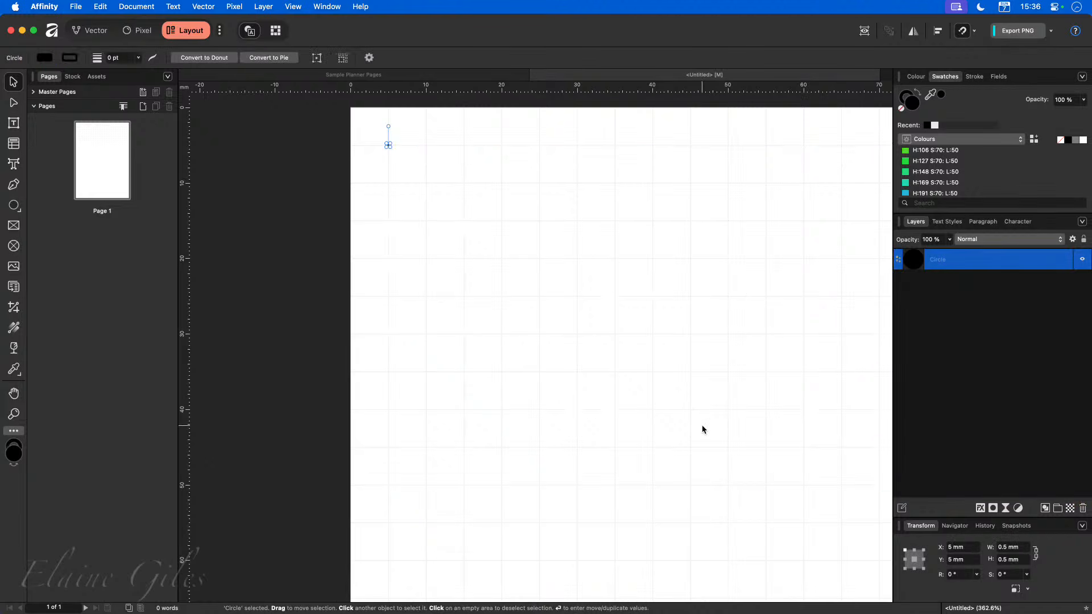
Add a new global colour named Dot to the document swatches.
{"action": "scroll", "coordinate": [387, 137], "scroll_direction": "up", "scroll_amount": 10}
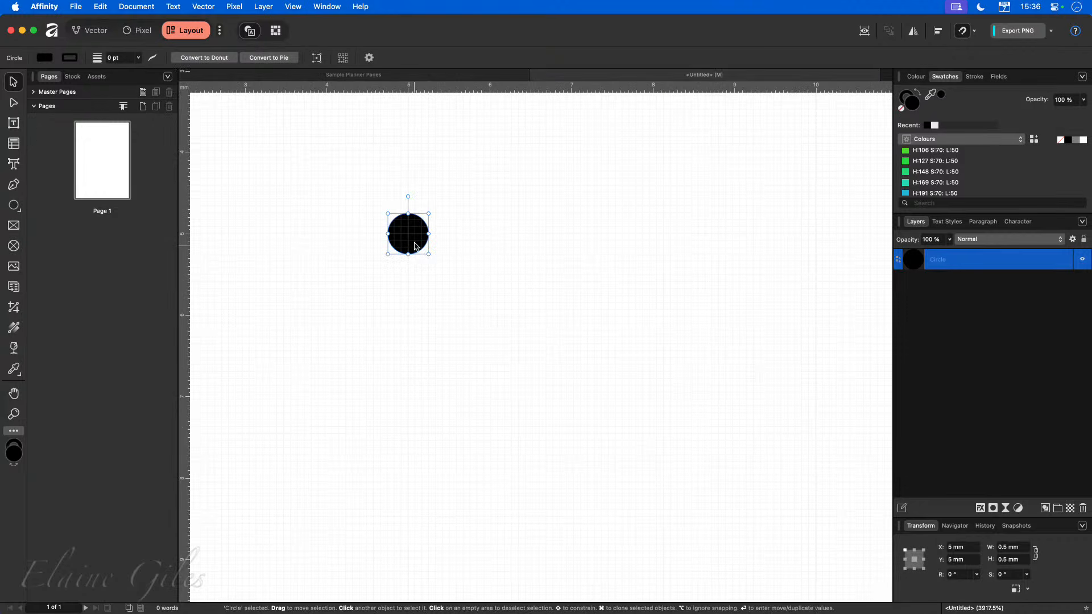
{"action": "scroll", "coordinate": [455, 333], "scroll_direction": "down", "scroll_amount": 3}
{"action": "scroll", "coordinate": [455, 333], "scroll_direction": "down", "scroll_amount": 2}
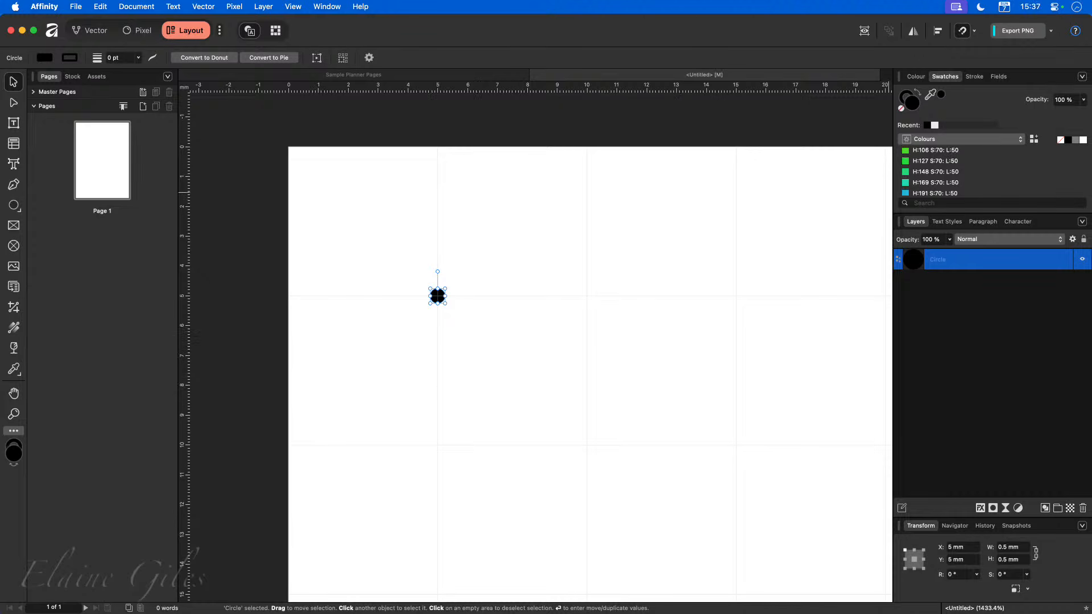
{"action": "left_click", "coordinate": [1082, 78]}
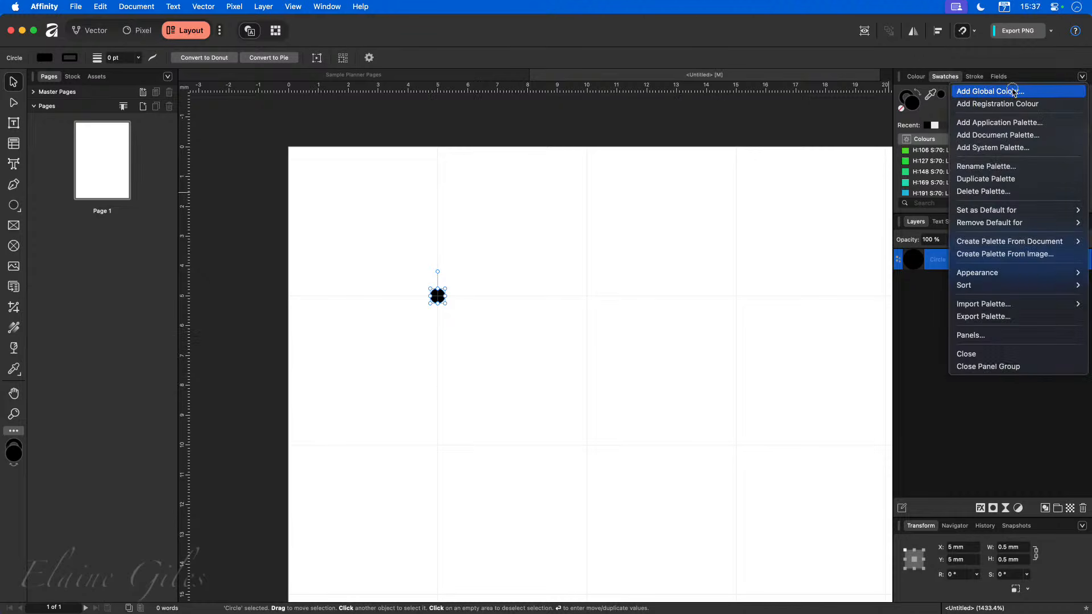
{"action": "left_click", "coordinate": [856, 251]}
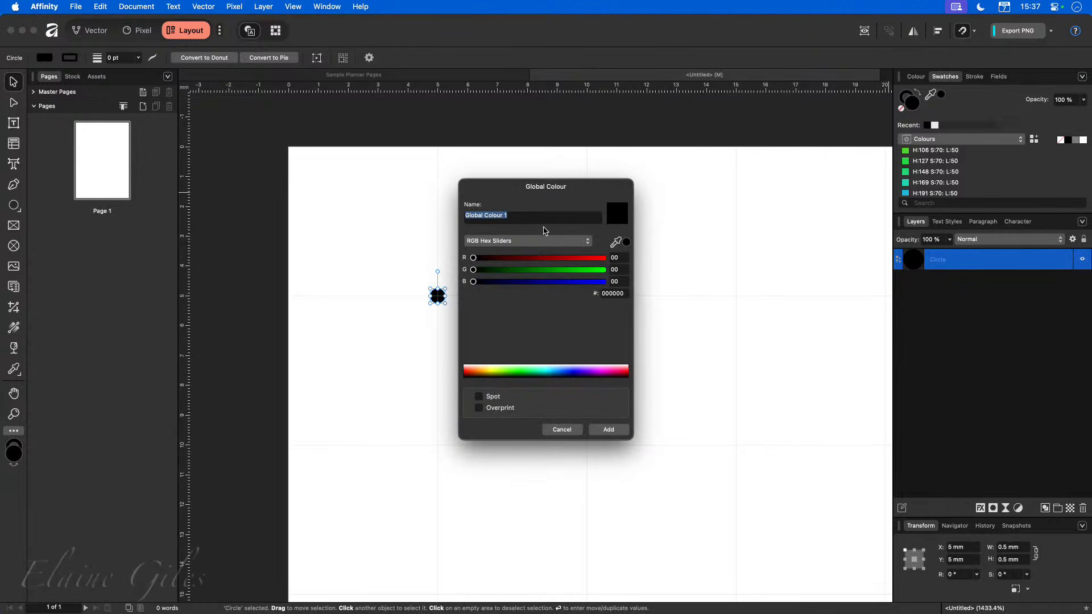
{"action": "type", "text": "Dot"}
{"action": "left_click", "coordinate": [548, 270]}
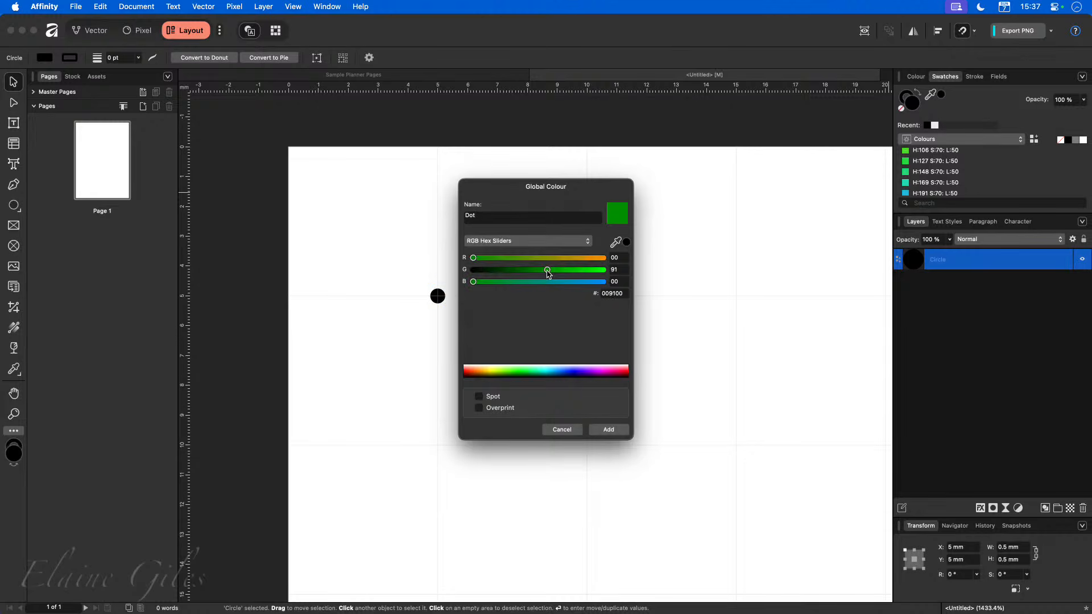
{"action": "left_click", "coordinate": [609, 430]}
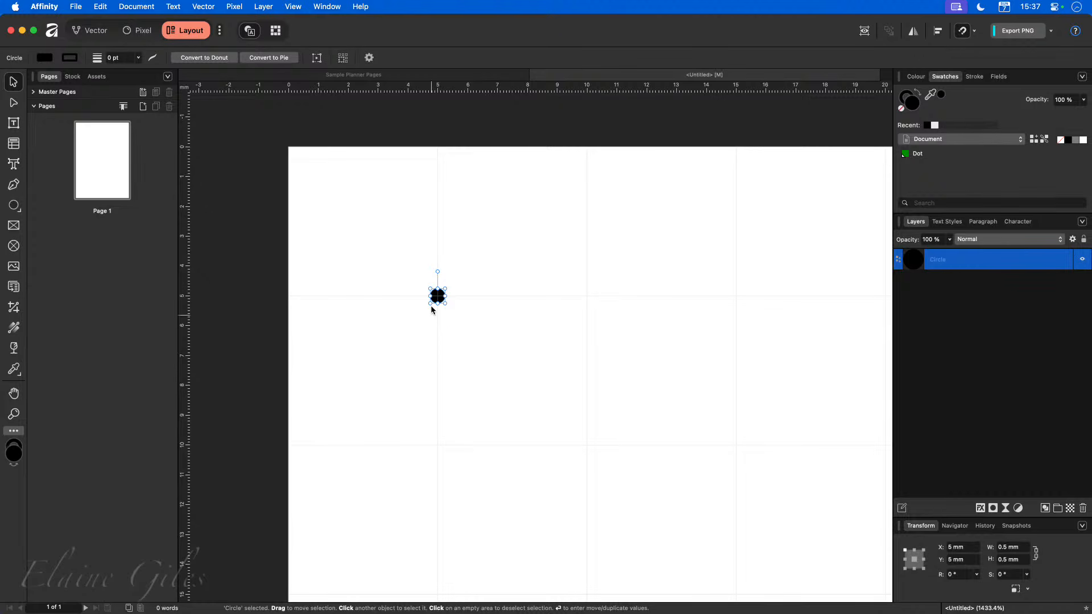
Apply the Dot swatch to the selected circle and edit the Dot colour to black, 000000.
{"action": "scroll", "coordinate": [435, 306], "scroll_direction": "up", "scroll_amount": 6}
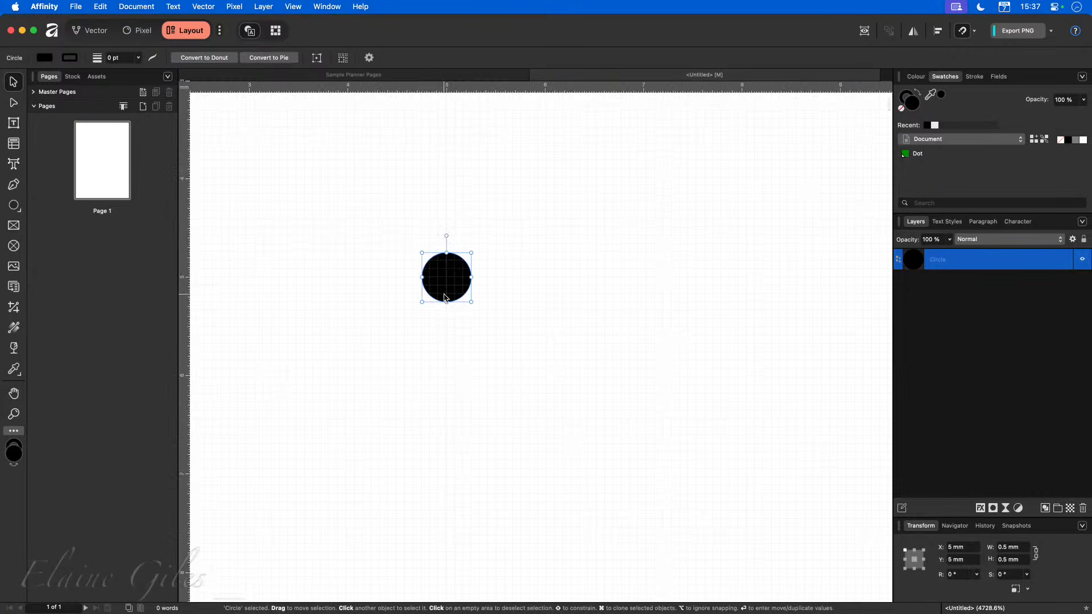
{"action": "left_click", "coordinate": [925, 153]}
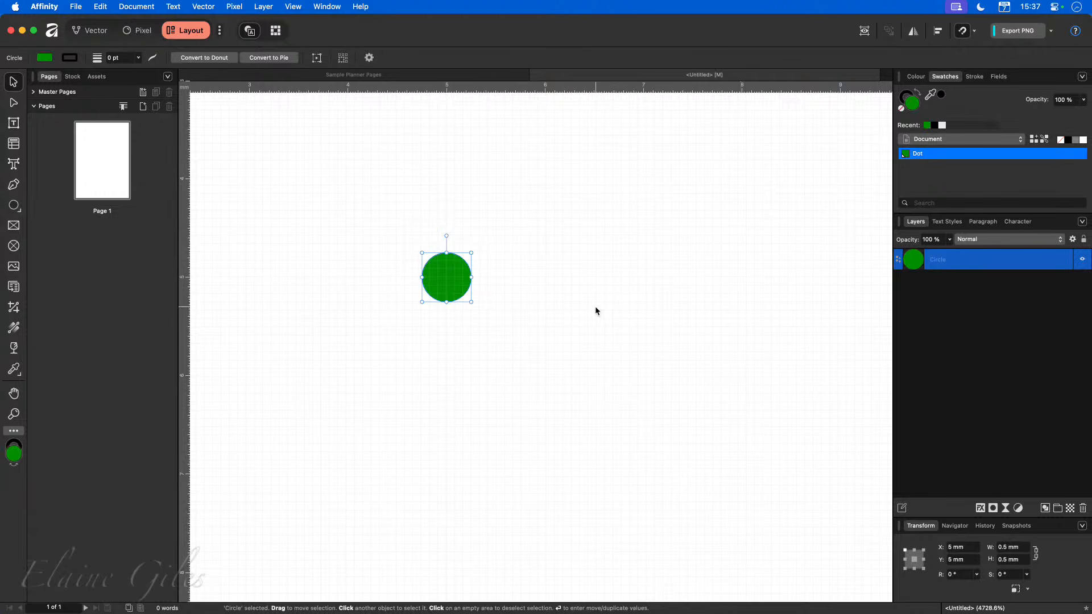
{"action": "scroll", "coordinate": [576, 310], "scroll_direction": "down", "scroll_amount": 6}
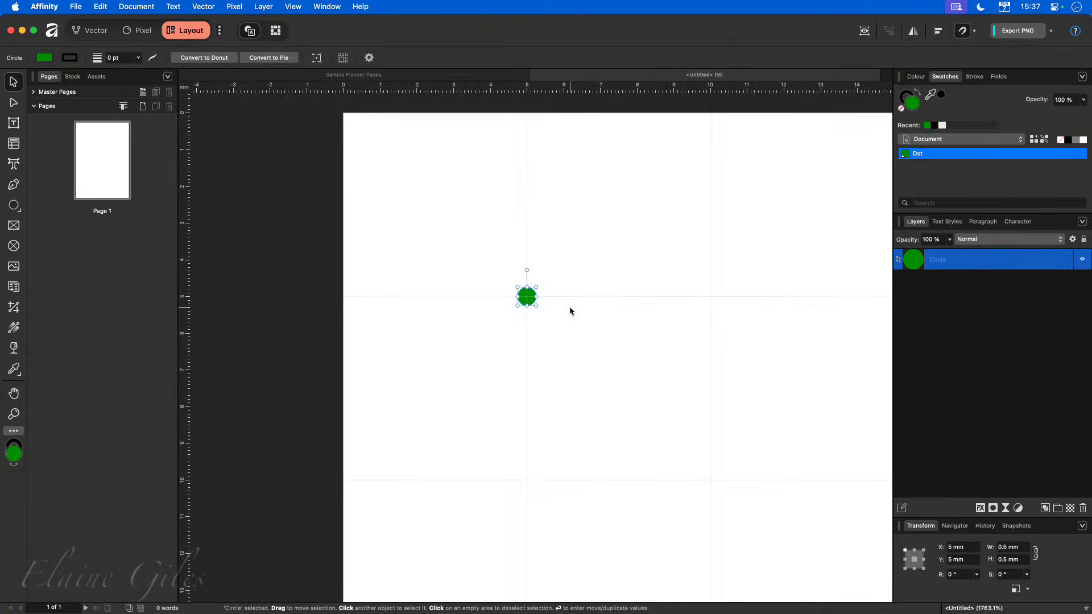
{"action": "right_click", "coordinate": [953, 153]}
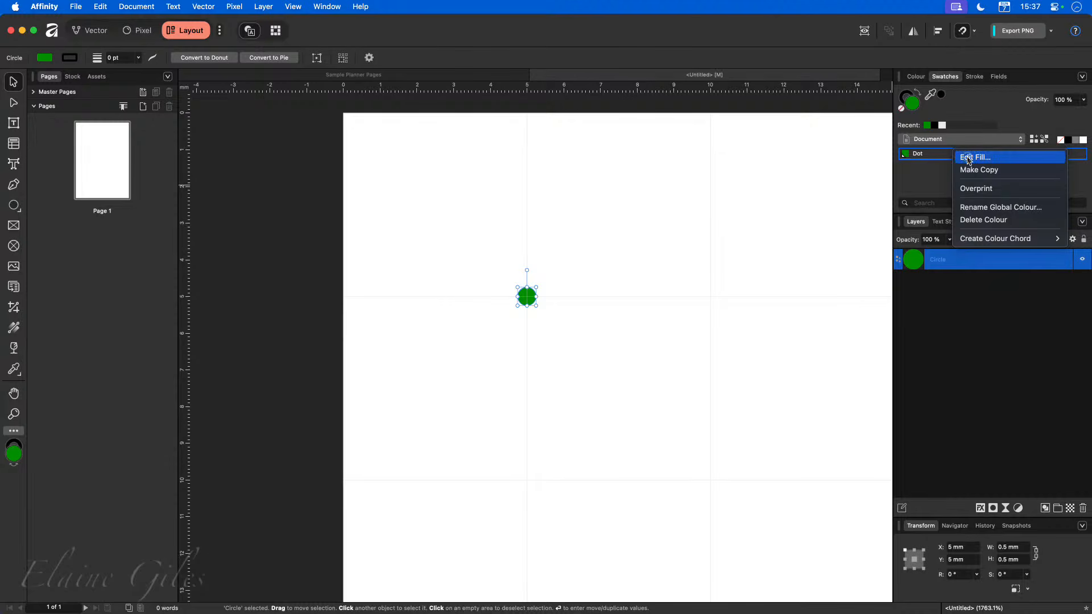
{"action": "left_click", "coordinate": [965, 157]}
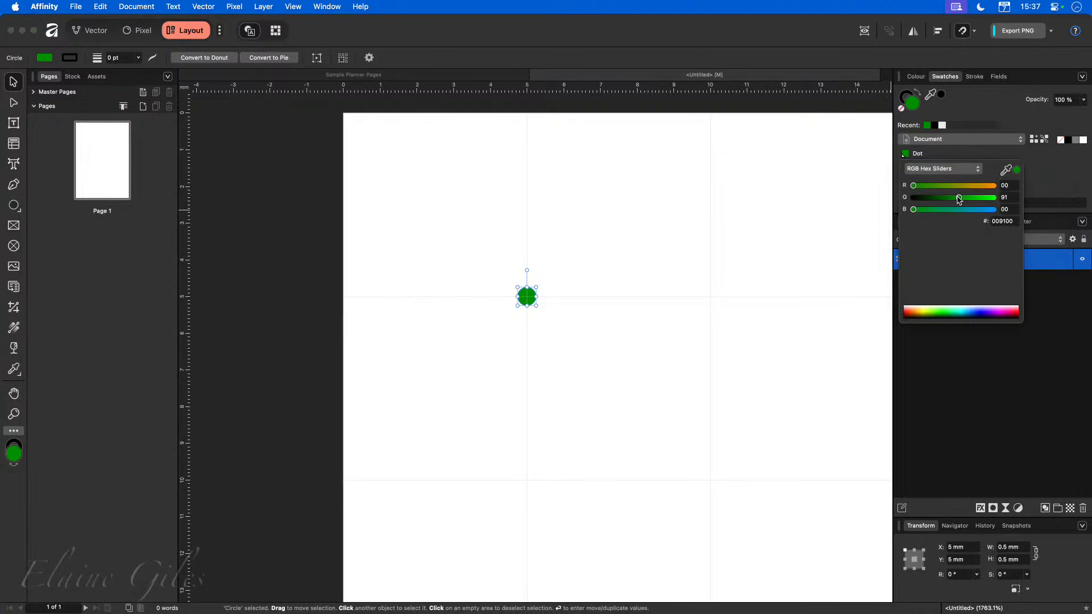
{"action": "left_click_drag", "start_coordinate": [959, 198], "coordinate": [885, 204]}
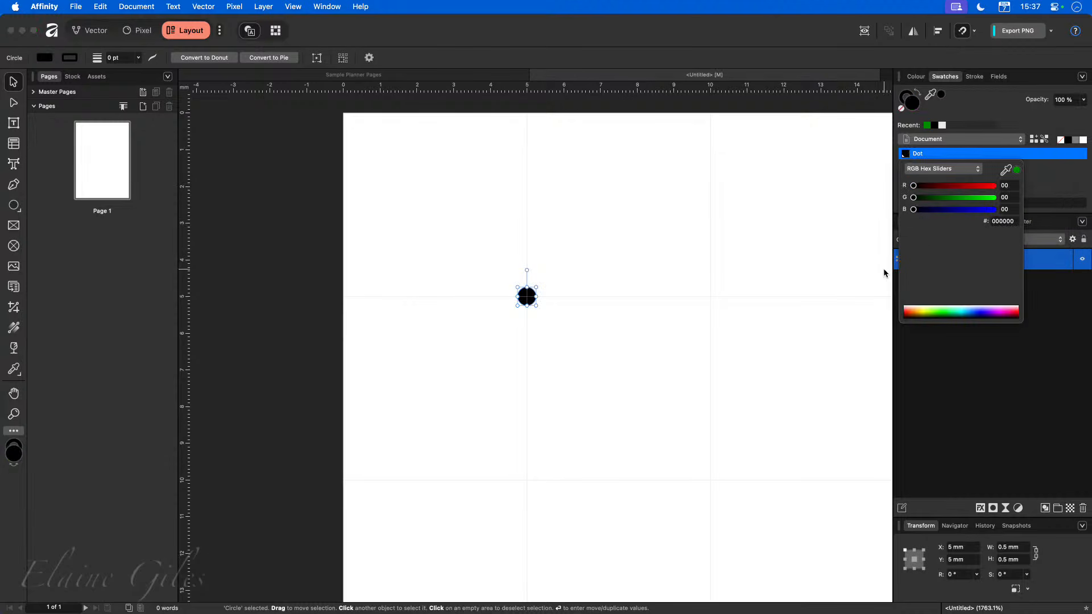
{"action": "left_click", "coordinate": [724, 311]}
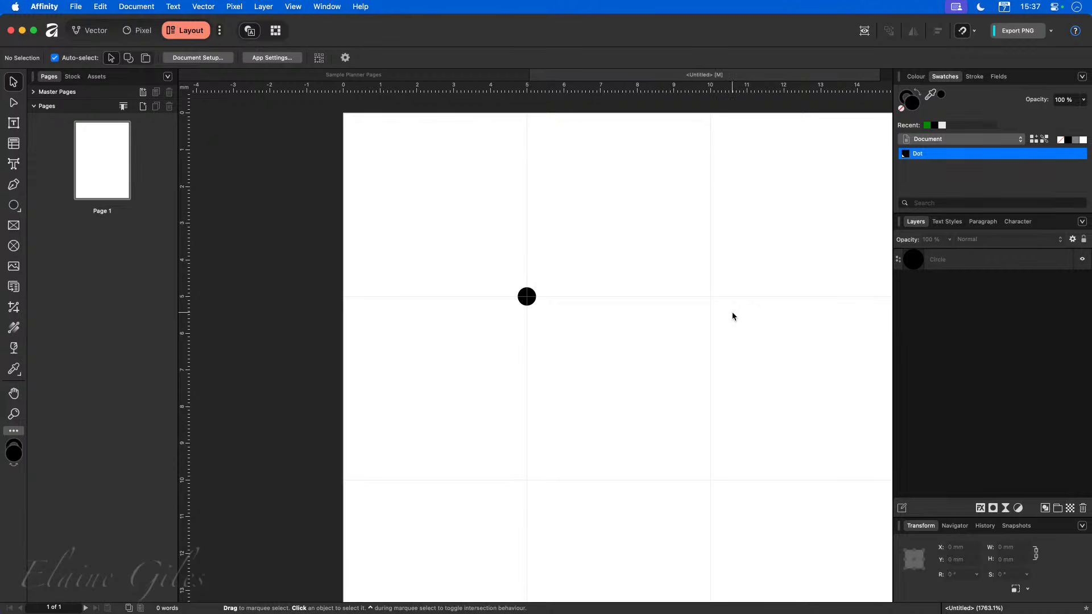
Select the dot circle and rename its layer to Dot.
{"action": "scroll", "coordinate": [591, 305], "scroll_direction": "right", "scroll_amount": 3}
{"action": "scroll", "coordinate": [592, 306], "scroll_direction": "right", "scroll_amount": 2}
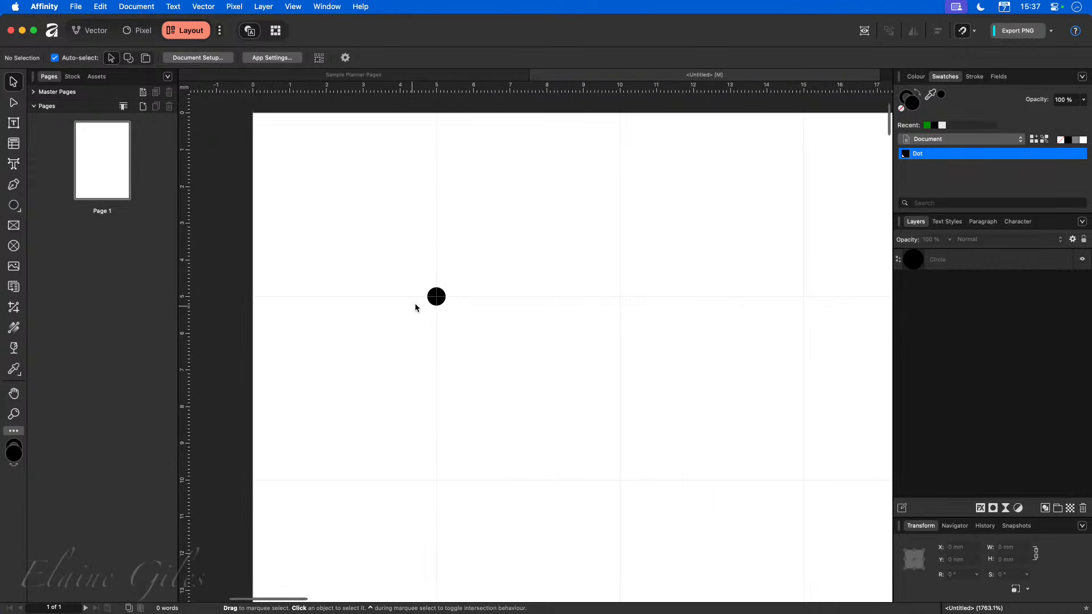
{"action": "left_click", "coordinate": [434, 301]}
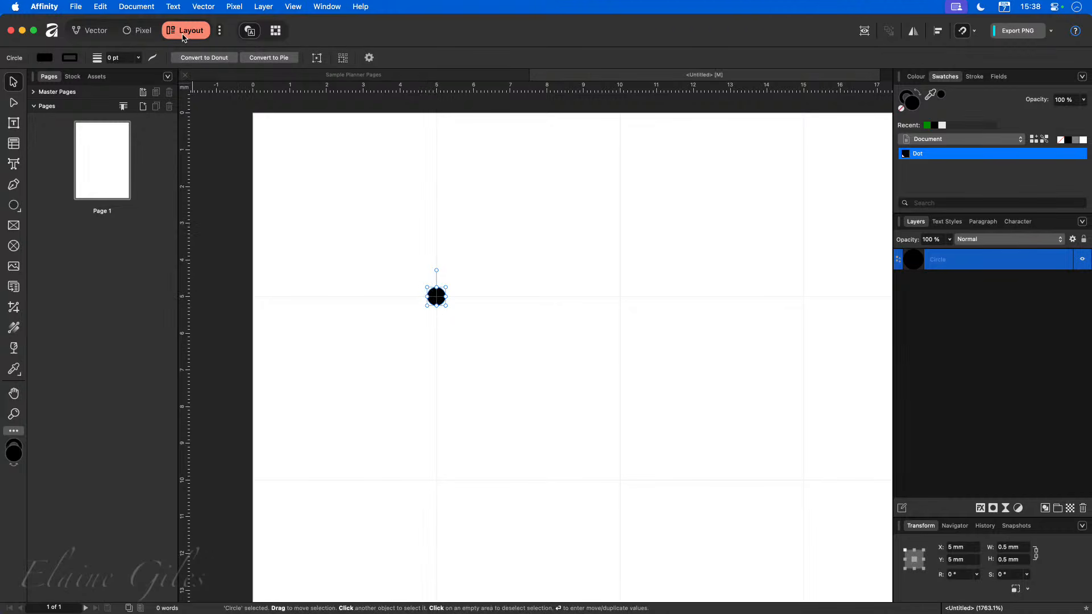
{"action": "left_click", "coordinate": [91, 35]}
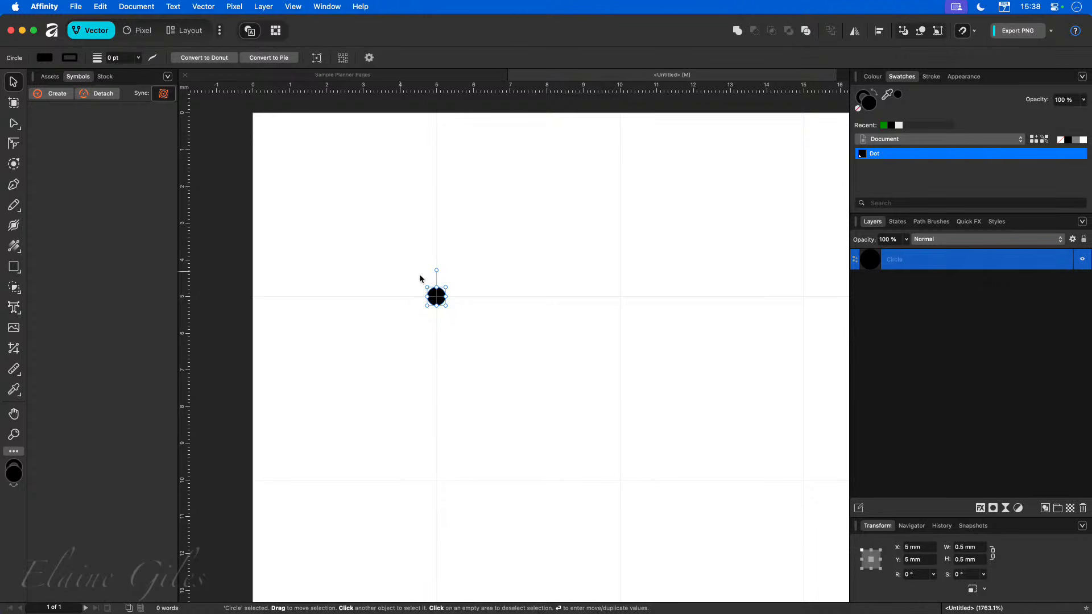
{"action": "double_click", "coordinate": [895, 261]}
{"action": "type", "text": "Dot"}
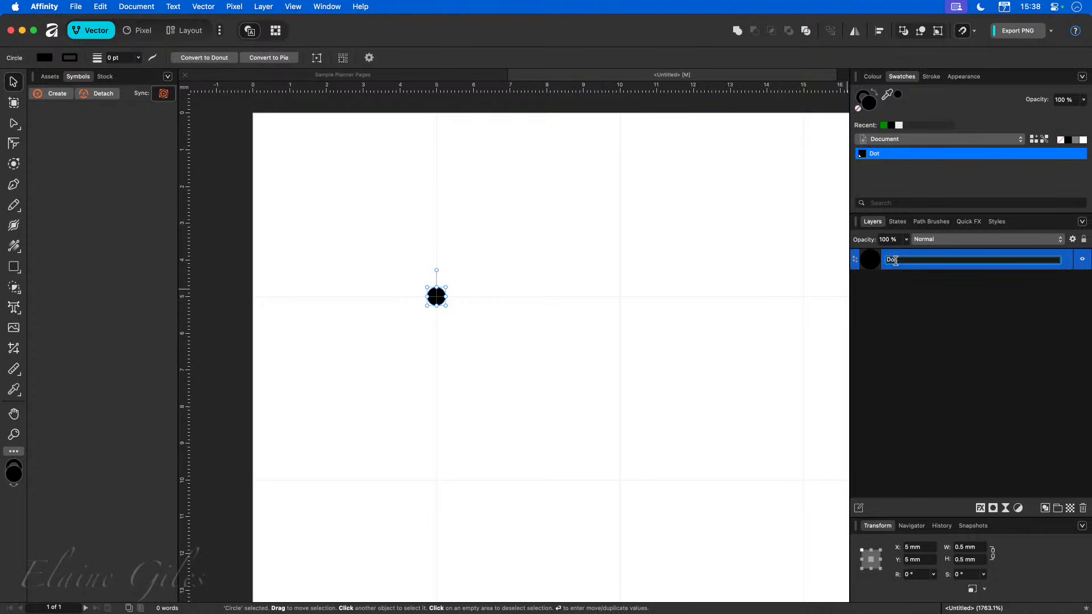
{"action": "key", "text": "Return"}
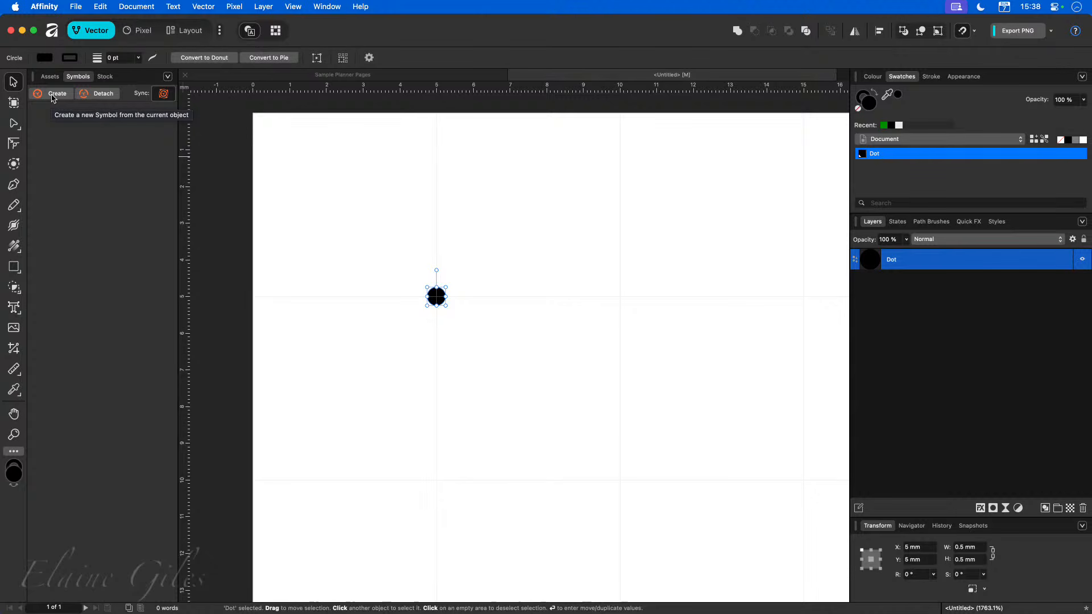
Create a new symbol from the selected Dot circle.
{"action": "left_click", "coordinate": [52, 94]}
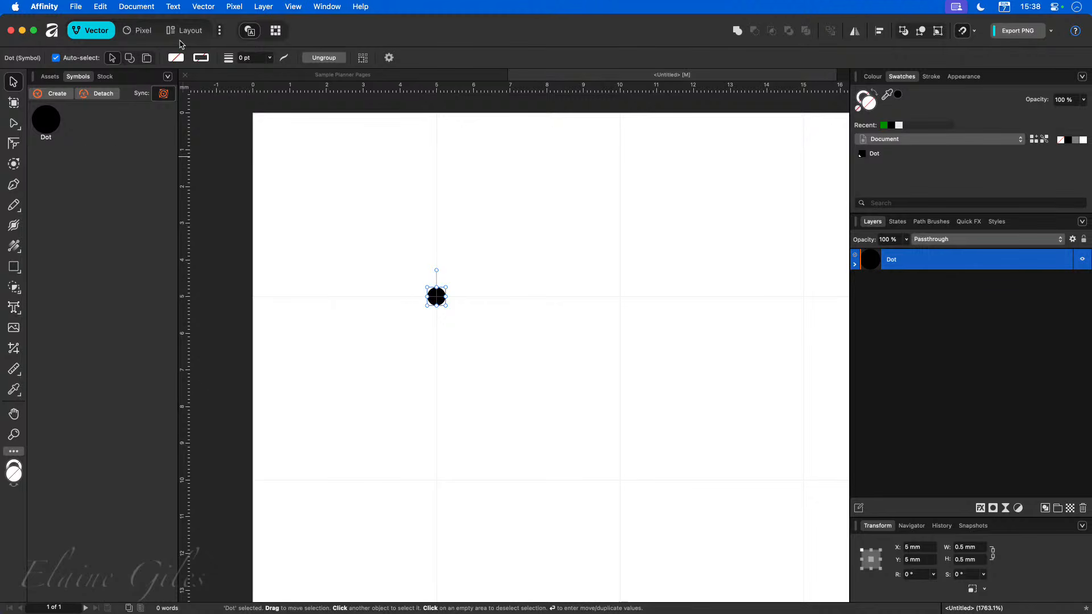
{"action": "left_click", "coordinate": [191, 30]}
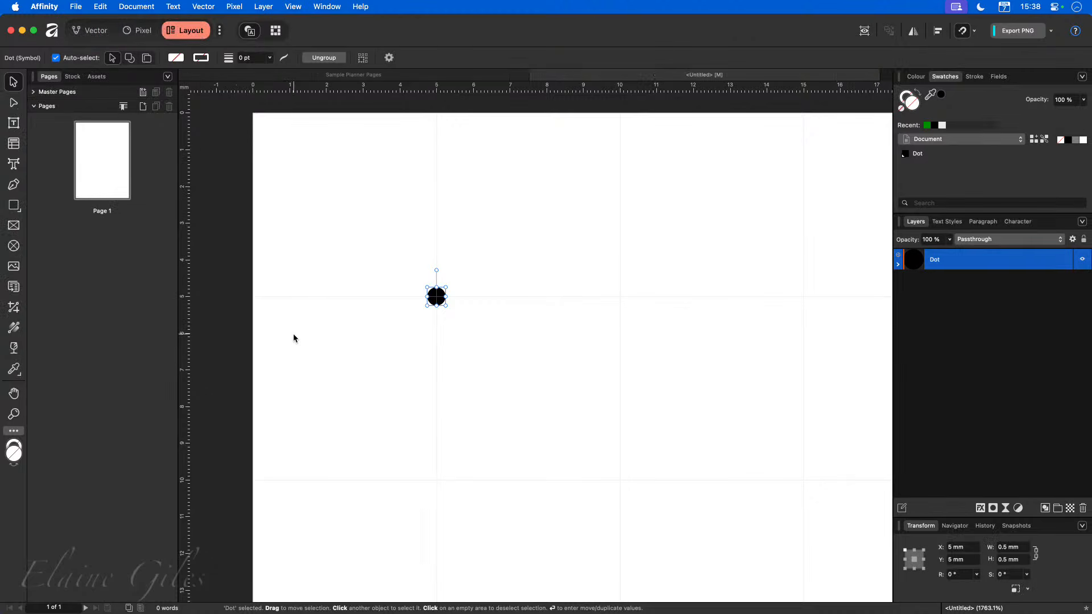
{"action": "scroll", "coordinate": [393, 372], "scroll_direction": "down", "scroll_amount": 3}
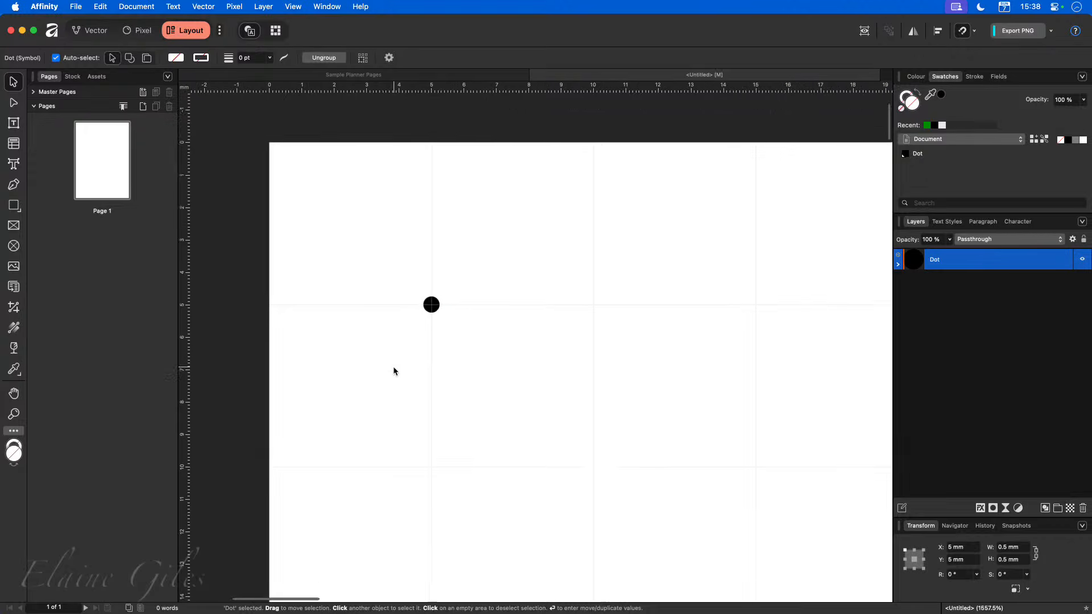
{"action": "scroll", "coordinate": [393, 371], "scroll_direction": "right", "scroll_amount": 2}
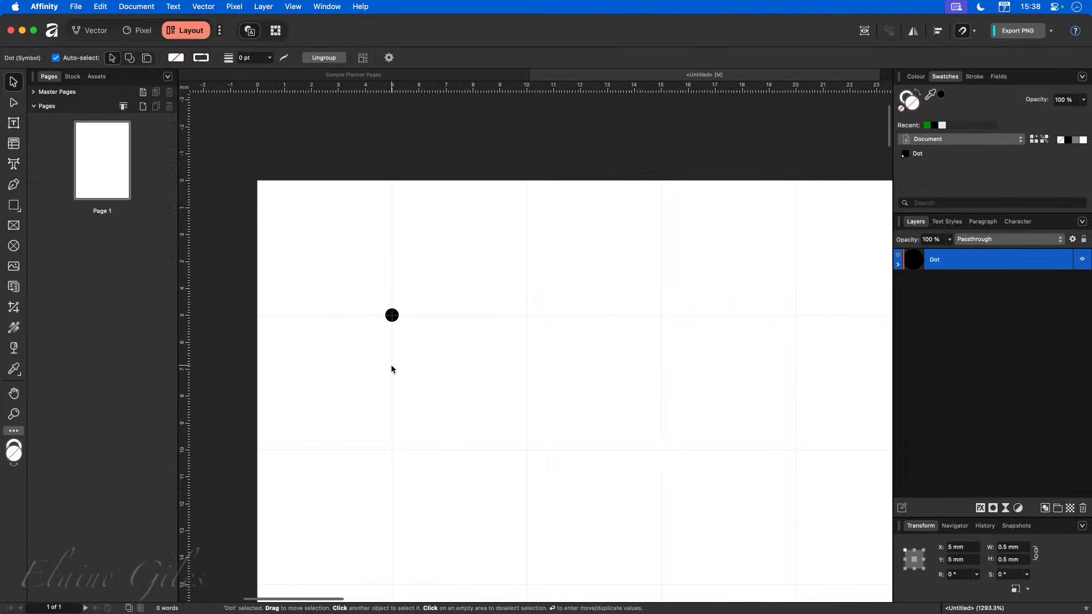
{"action": "scroll", "coordinate": [390, 367], "scroll_direction": "down", "scroll_amount": 3}
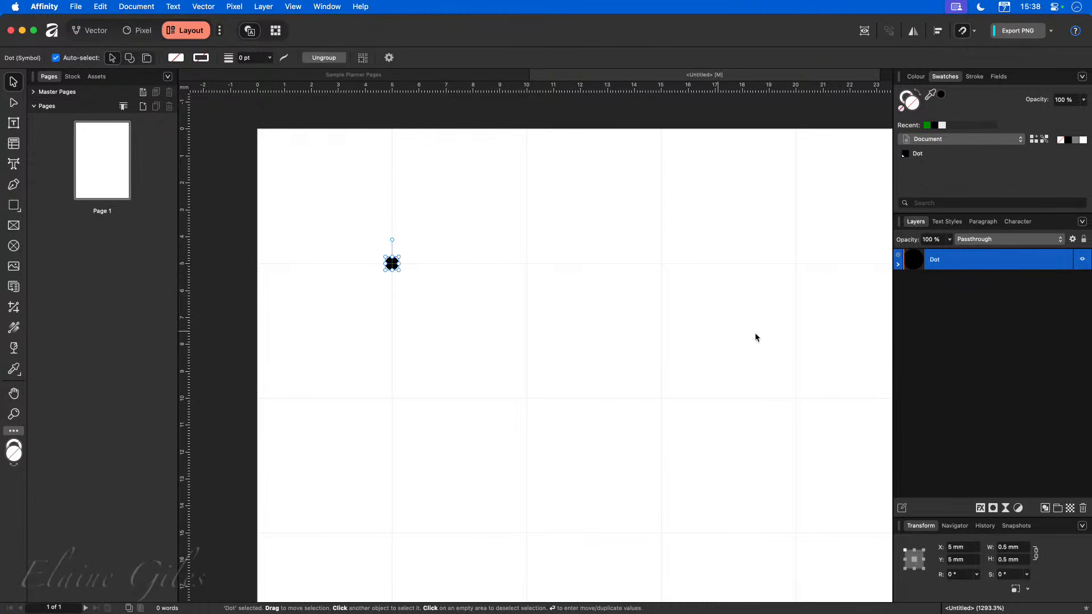
Expand the Dot symbol's layer to examine the circle nested inside it.
{"action": "left_click", "coordinate": [900, 263]}
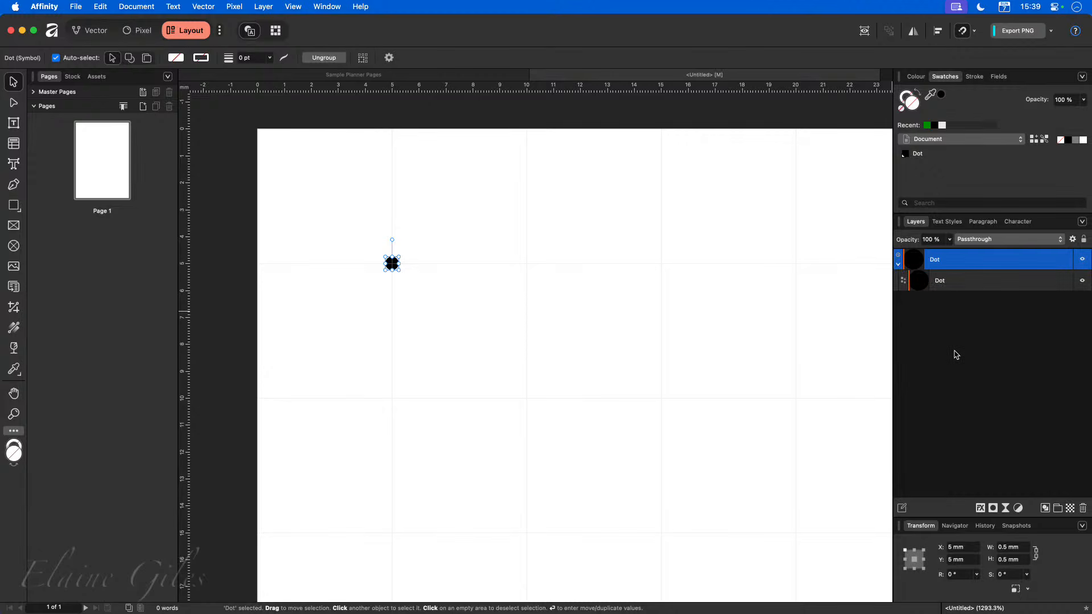
{"action": "left_click", "coordinate": [947, 285]}
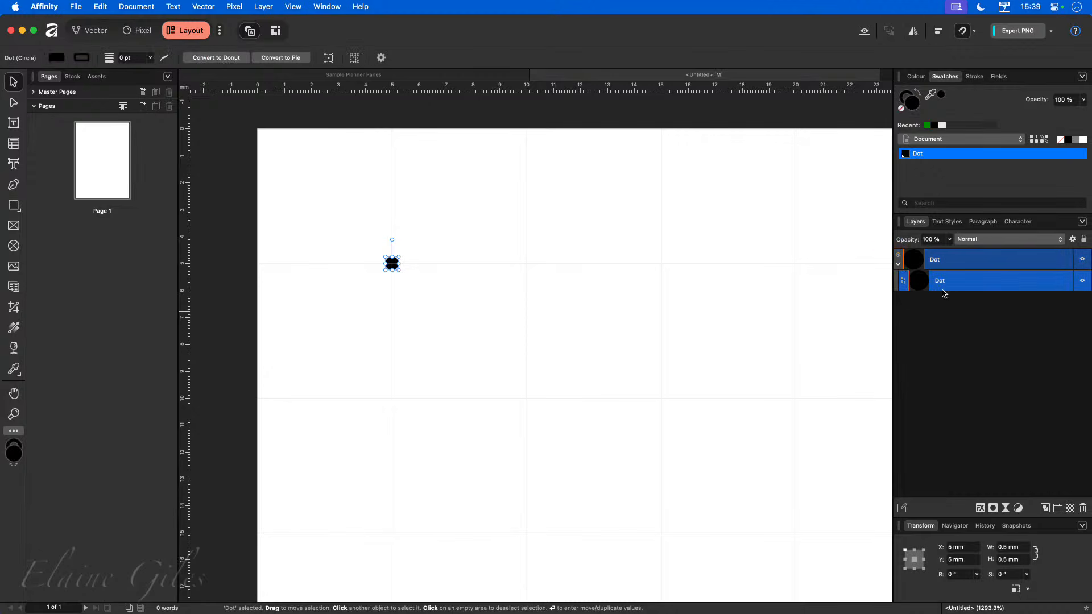
{"action": "left_click", "coordinate": [898, 264]}
{"action": "scroll", "coordinate": [825, 332], "scroll_direction": "right", "scroll_amount": 5}
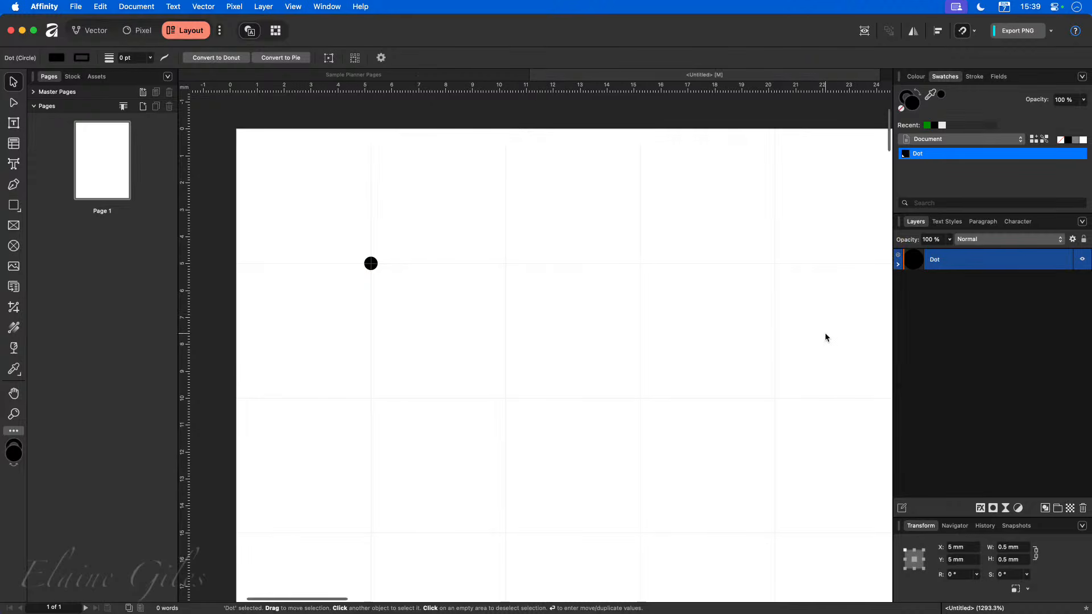
{"action": "scroll", "coordinate": [653, 379], "scroll_direction": "down", "scroll_amount": 5}
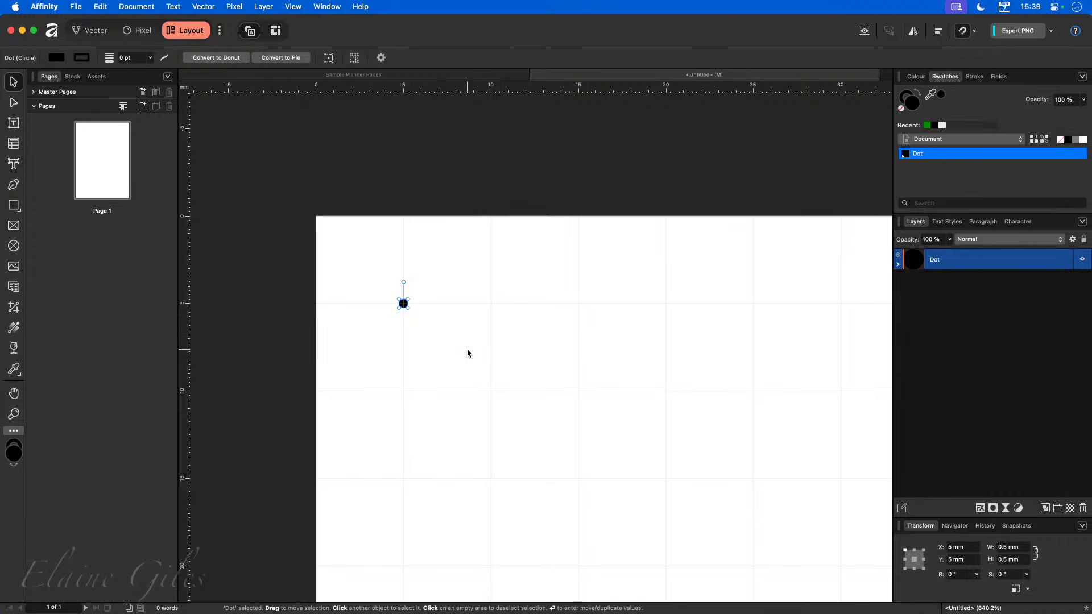
{"action": "scroll", "coordinate": [468, 353], "scroll_direction": "down", "scroll_amount": 3}
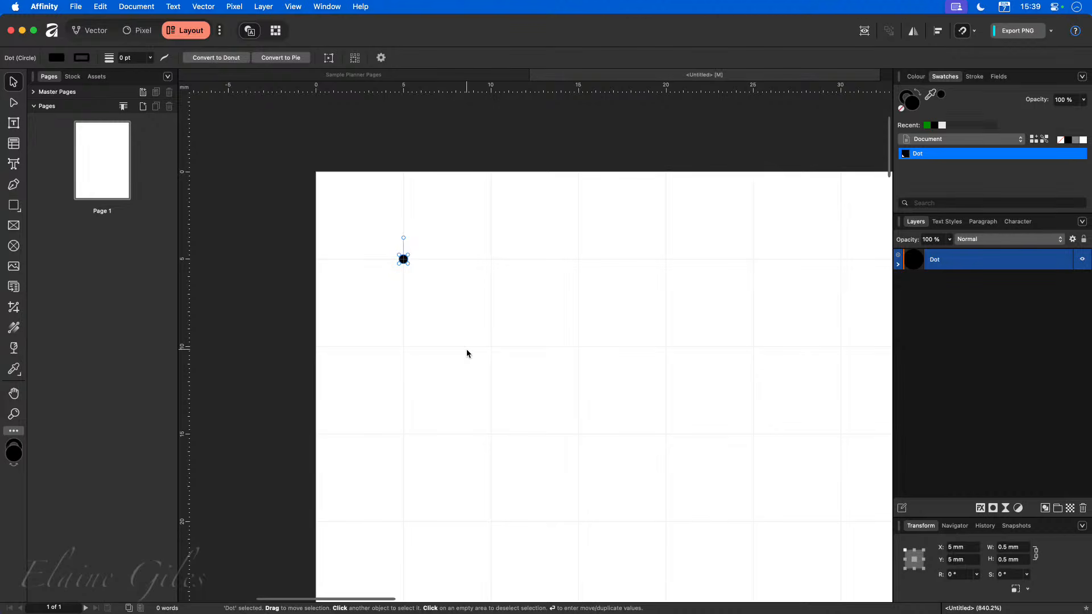
Duplicate the selected dot 28 times at 5 mm horizontal spacing.
{"action": "key", "text": "super+0"}
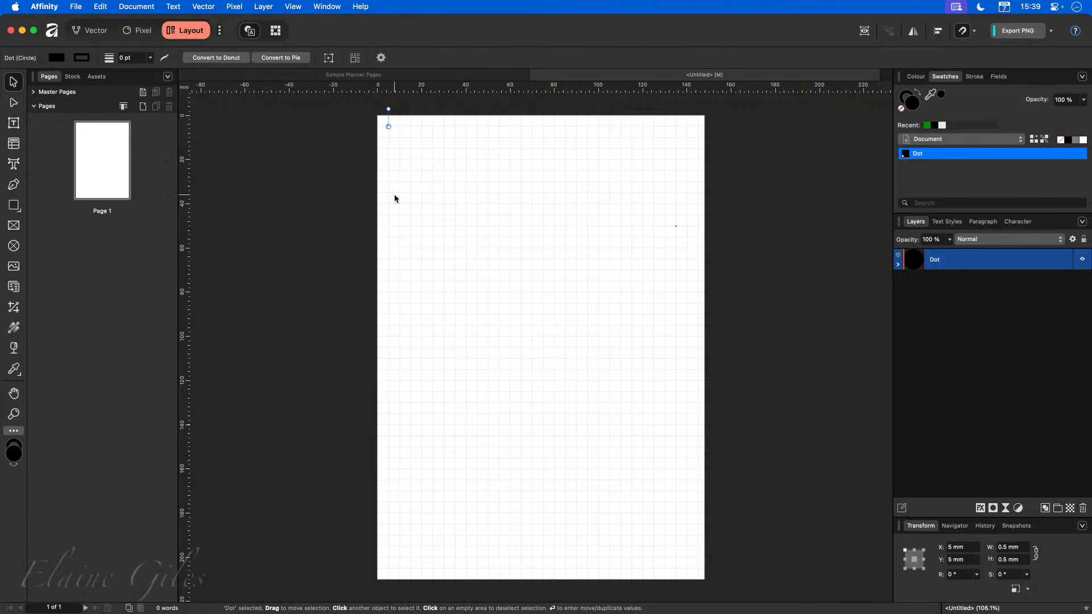
{"action": "key", "text": "Return"}
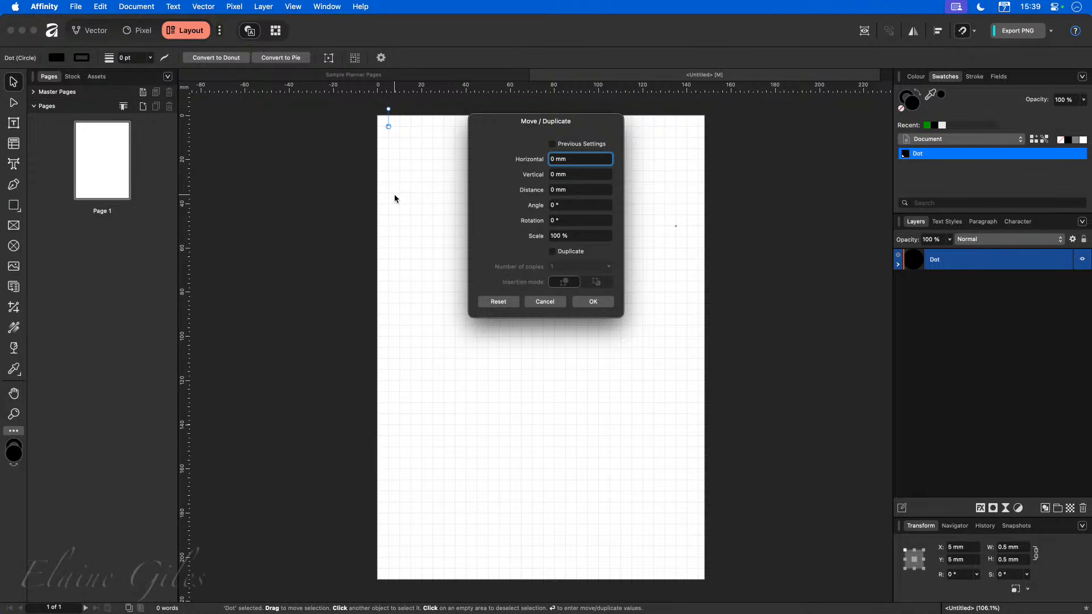
{"action": "scroll", "coordinate": [395, 197], "scroll_direction": "right", "scroll_amount": 2}
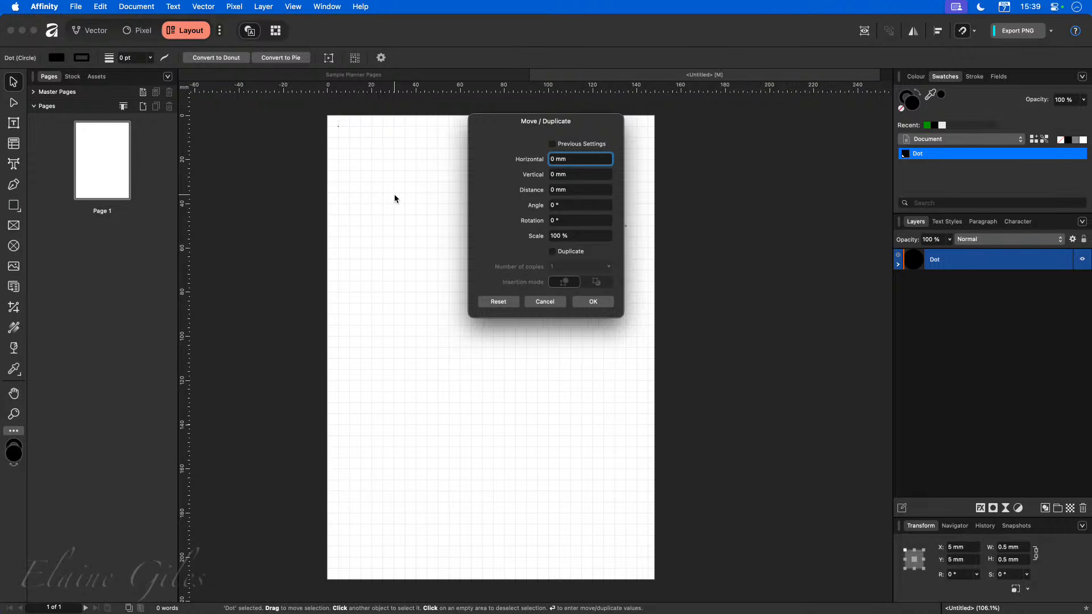
{"action": "left_click", "coordinate": [581, 159]}
{"action": "type", "text": "5"}
{"action": "key", "text": "Tab"}
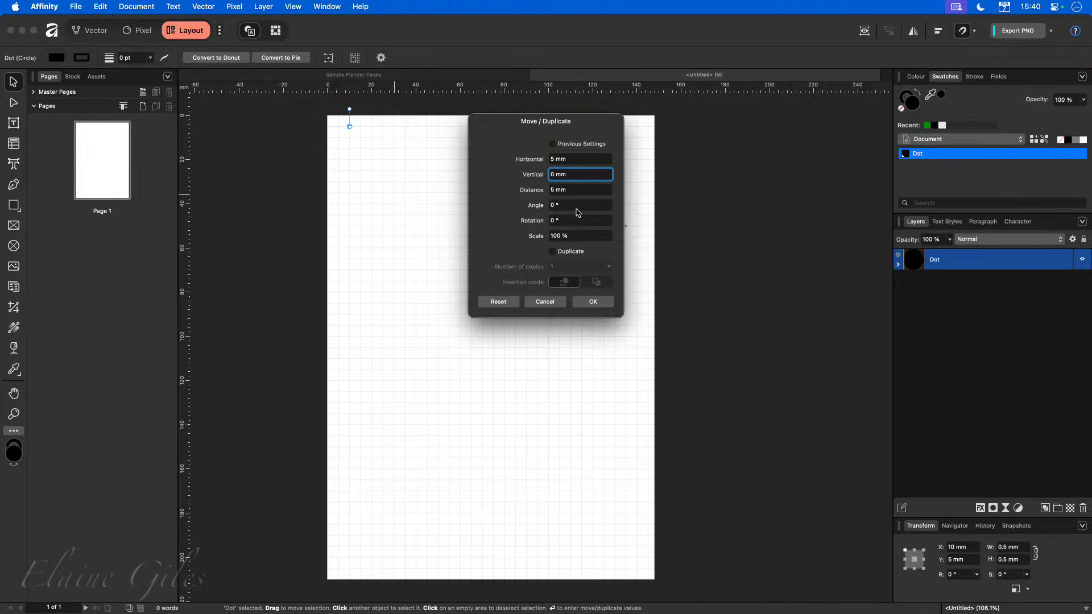
{"action": "left_click", "coordinate": [572, 254]}
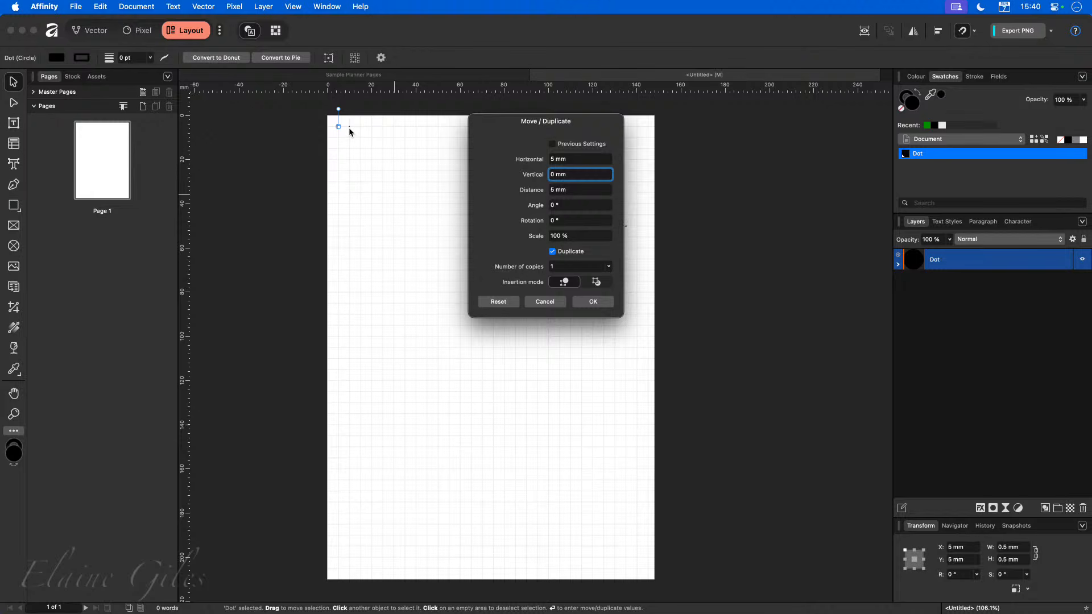
{"action": "left_click_drag", "start_coordinate": [582, 123], "coordinate": [525, 145]}
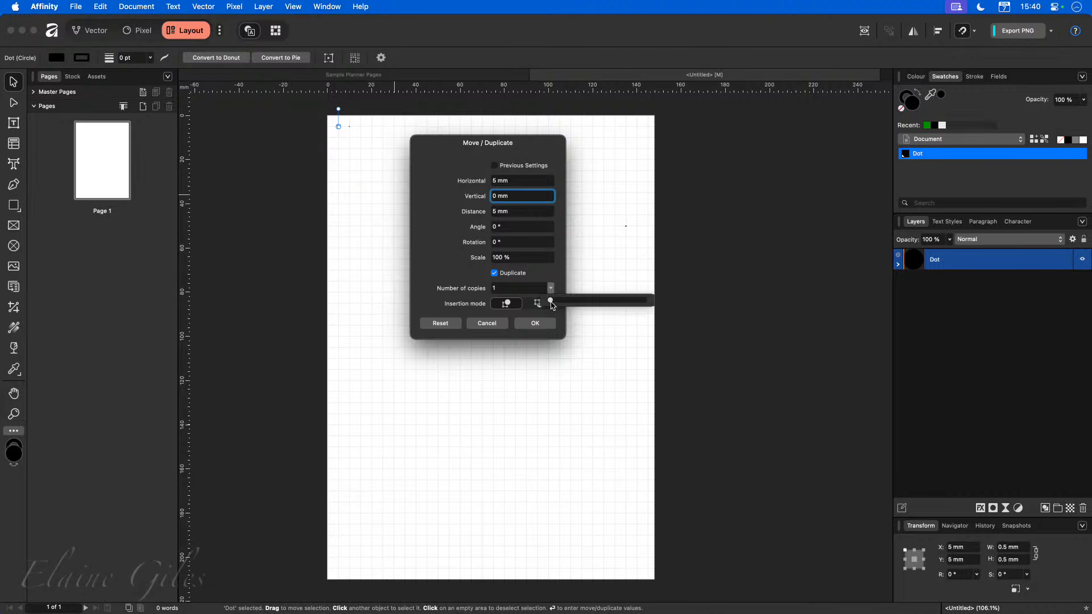
{"action": "left_click_drag", "start_coordinate": [552, 305], "coordinate": [577, 306]}
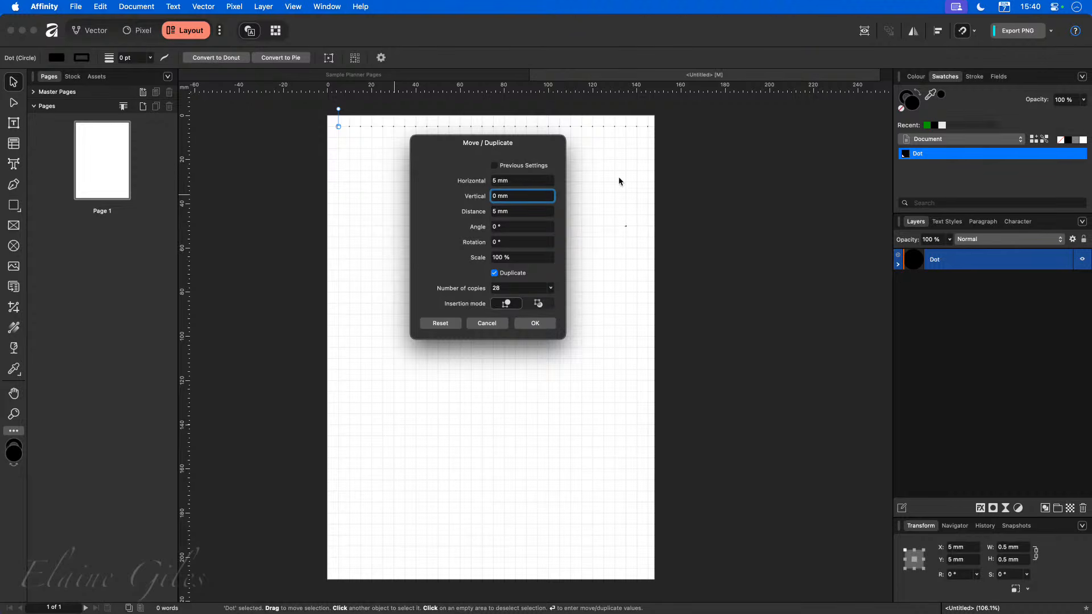
{"action": "left_click", "coordinate": [534, 324]}
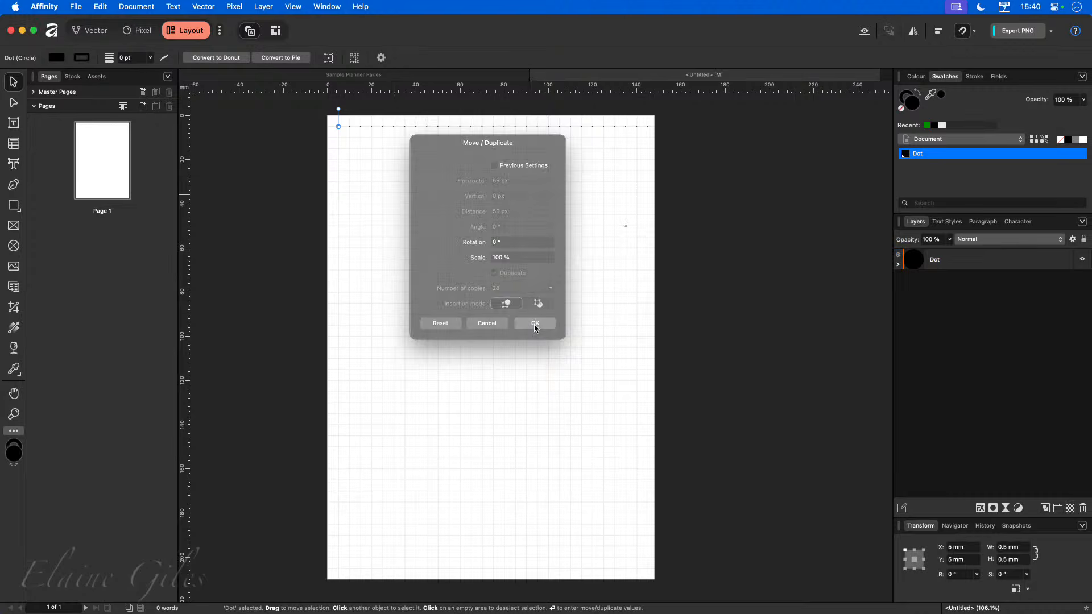
Examine the duplicated row of dots and how its layers are nested.
{"action": "left_click", "coordinate": [668, 227]}
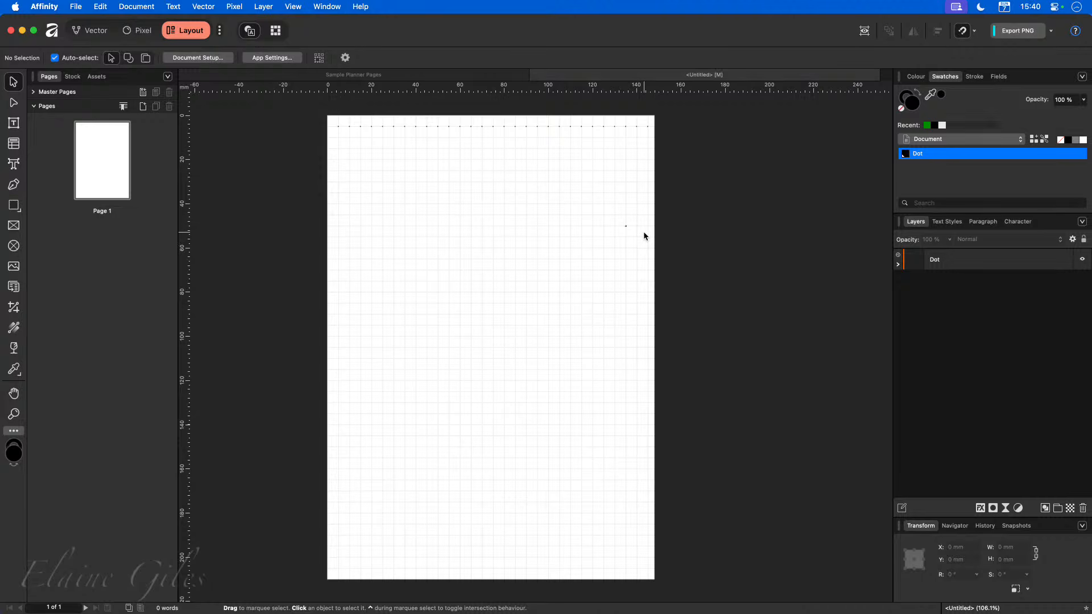
{"action": "scroll", "coordinate": [632, 227], "scroll_direction": "up", "scroll_amount": 10}
{"action": "scroll", "coordinate": [595, 234], "scroll_direction": "up", "scroll_amount": 3}
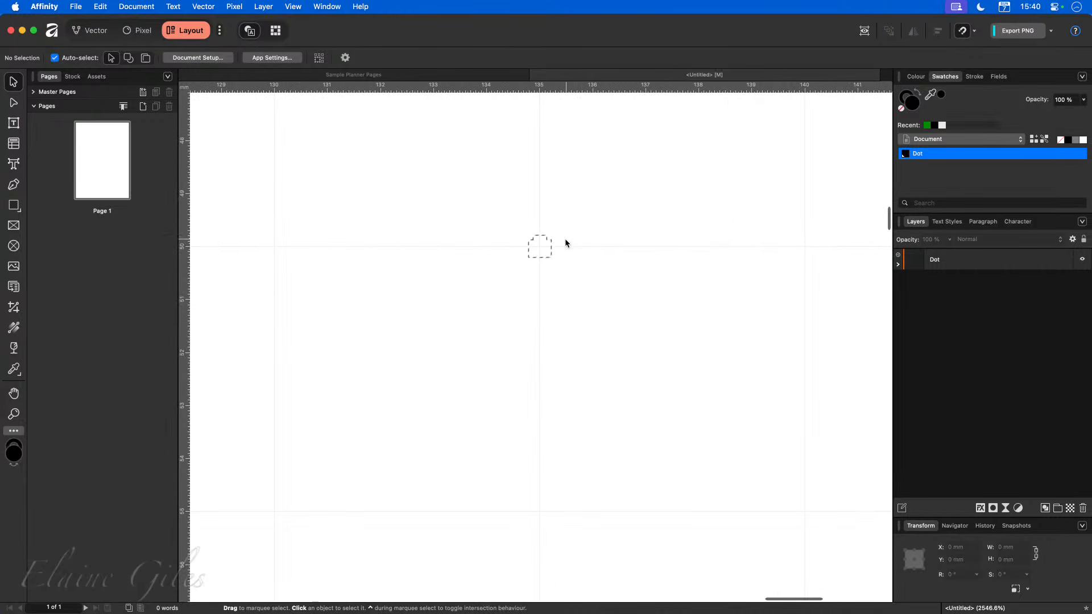
{"action": "key", "text": "super+d"}
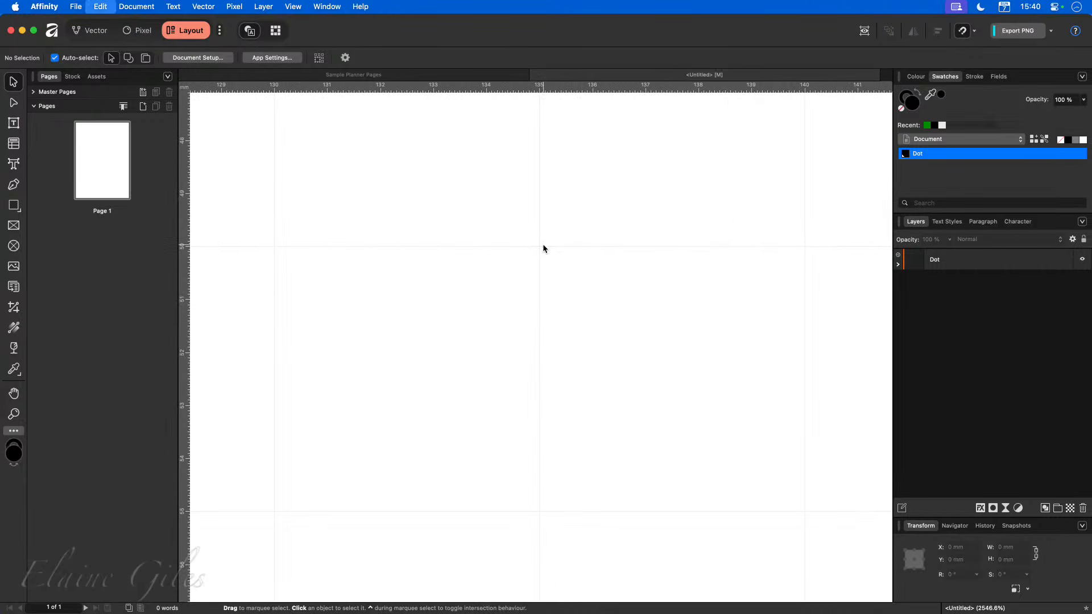
{"action": "key", "text": "super+0"}
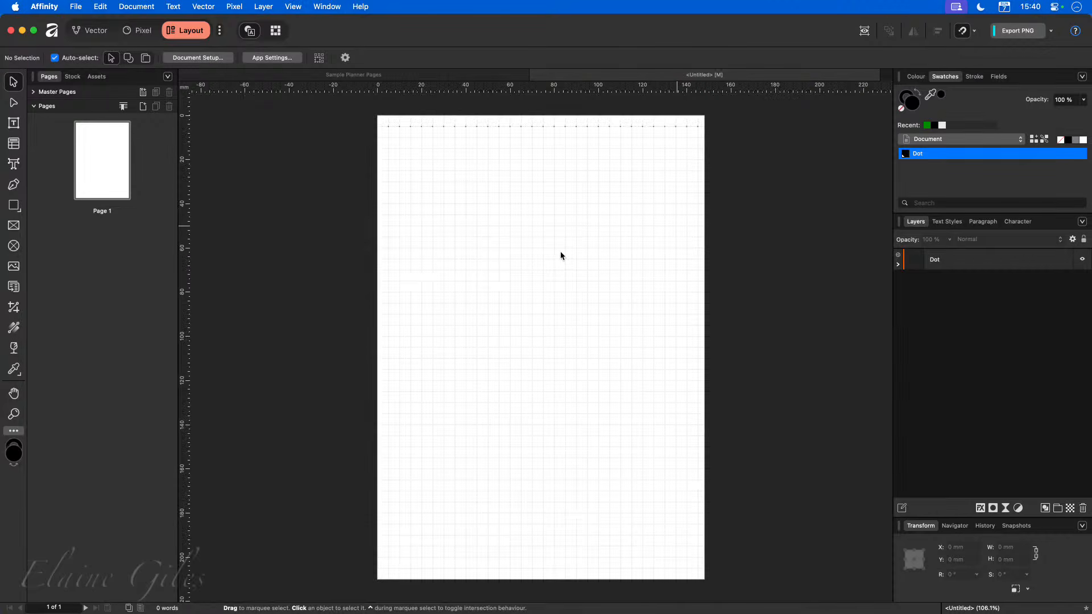
{"action": "scroll", "coordinate": [546, 116], "scroll_direction": "up", "scroll_amount": 1}
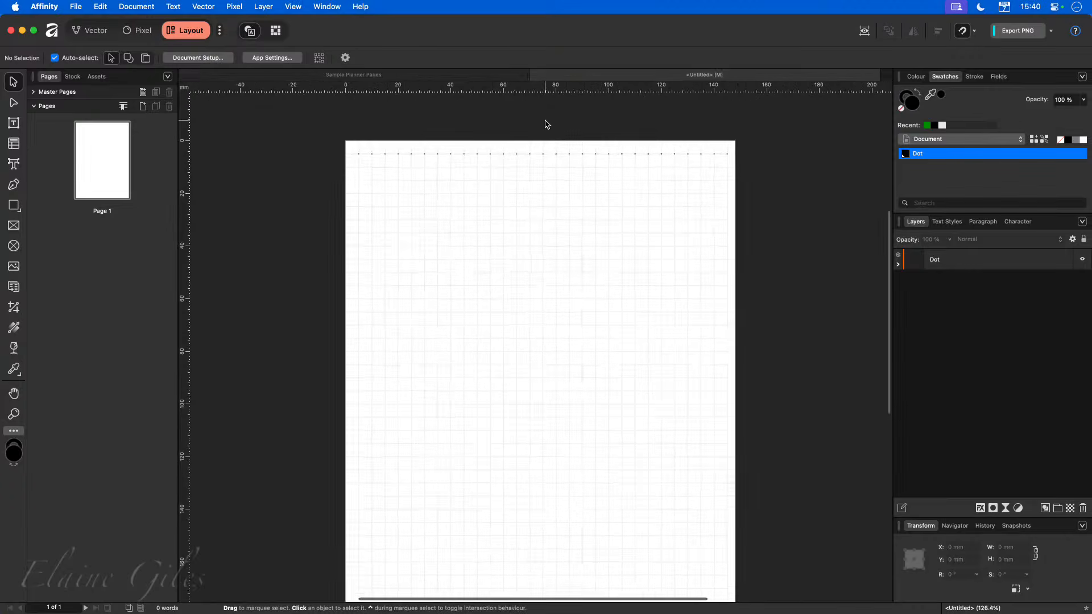
{"action": "scroll", "coordinate": [546, 119], "scroll_direction": "up", "scroll_amount": 3}
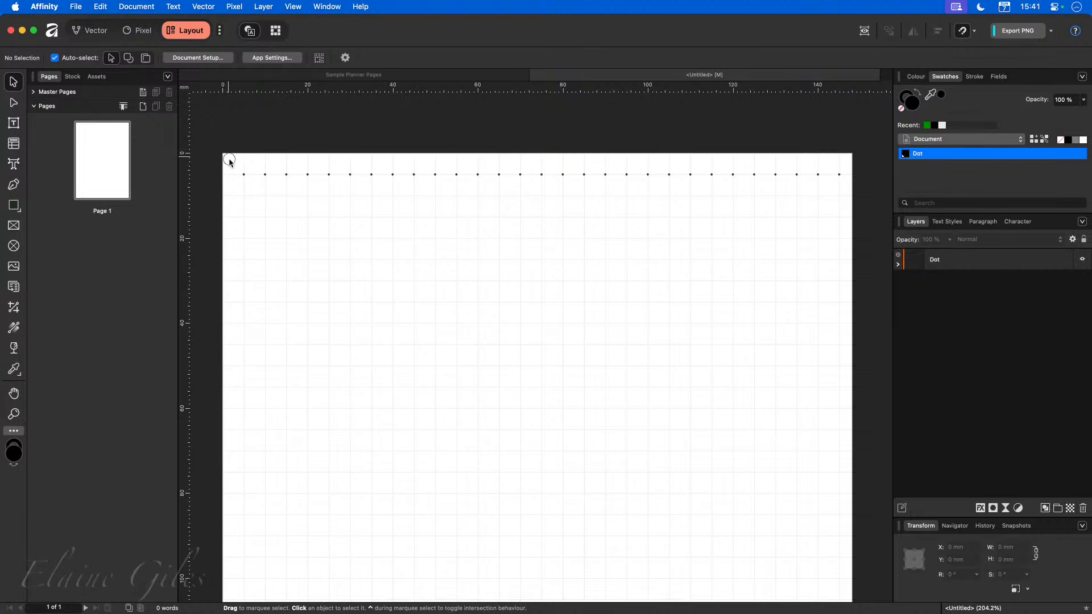
{"action": "left_click_drag", "start_coordinate": [229, 161], "coordinate": [862, 179]}
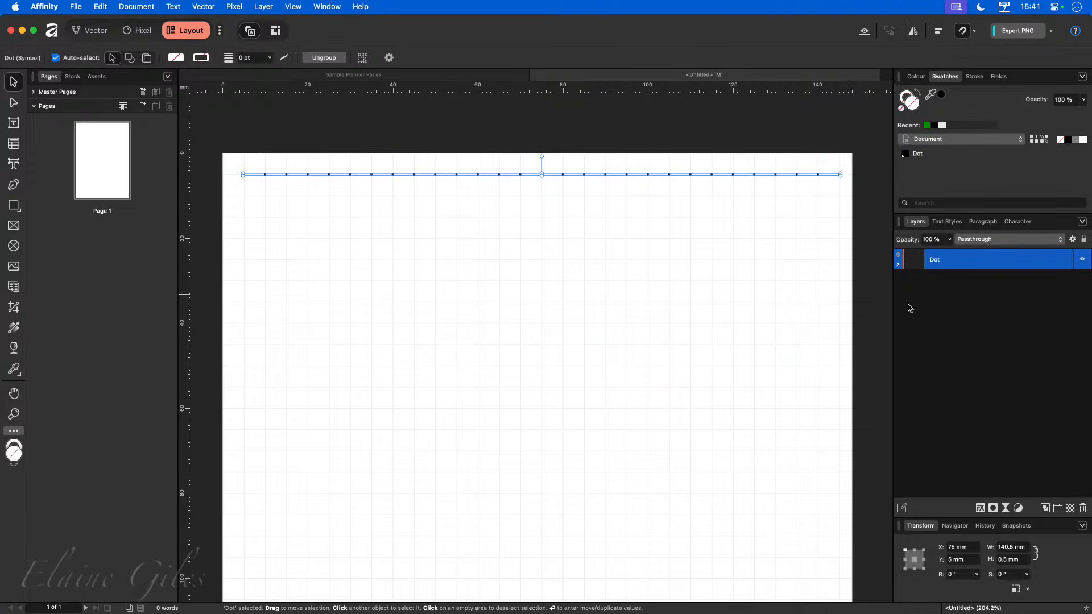
{"action": "left_click", "coordinate": [898, 266]}
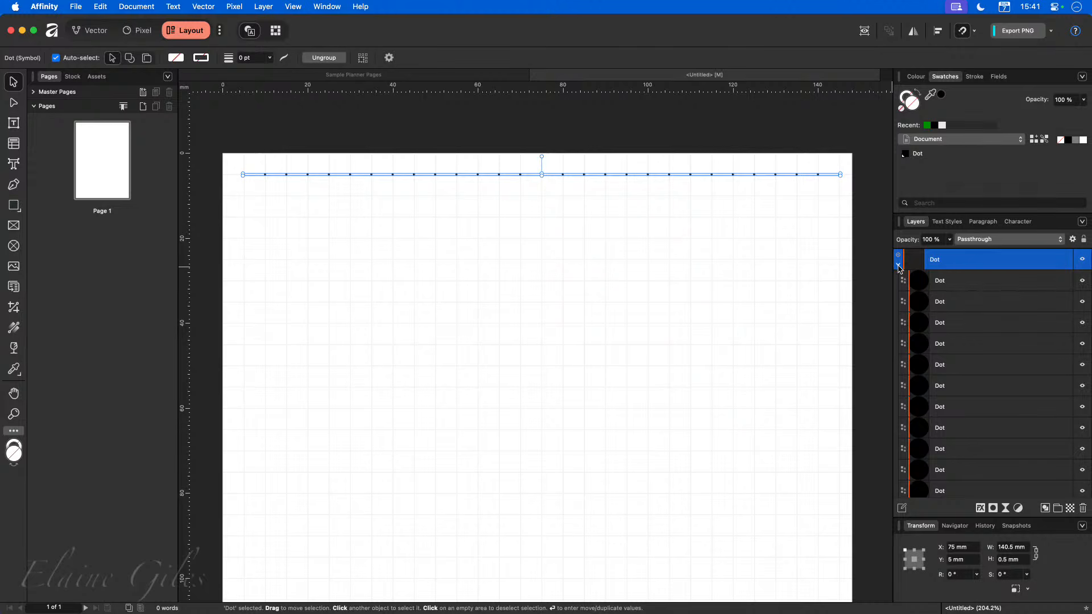
{"action": "left_click", "coordinate": [899, 266]}
{"action": "left_click", "coordinate": [842, 279]}
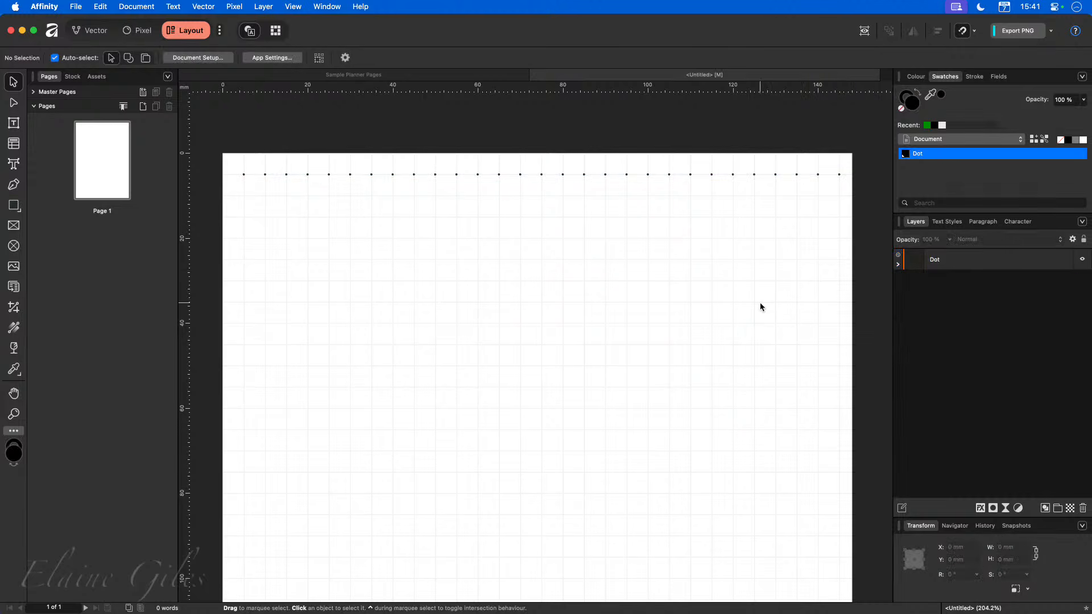
Undo the duplication of the dots.
{"action": "key", "text": "super+z"}
{"action": "key", "text": "super+z"}
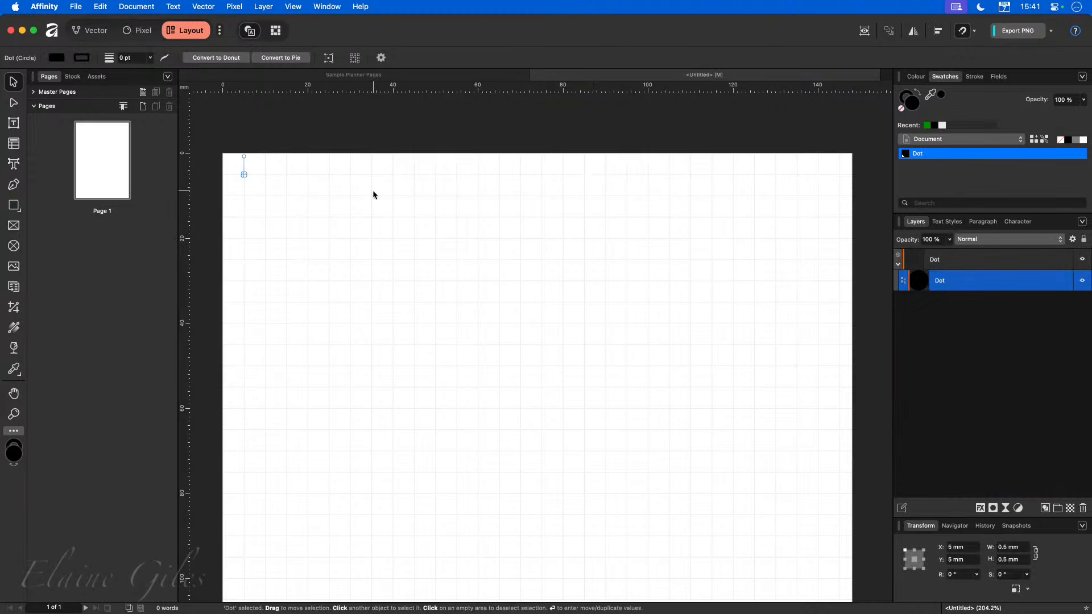
Select the Dot symbol instance and duplicate it 28 times at 5 mm horizontal spacing.
{"action": "left_click", "coordinate": [909, 328]}
{"action": "left_click", "coordinate": [898, 264]}
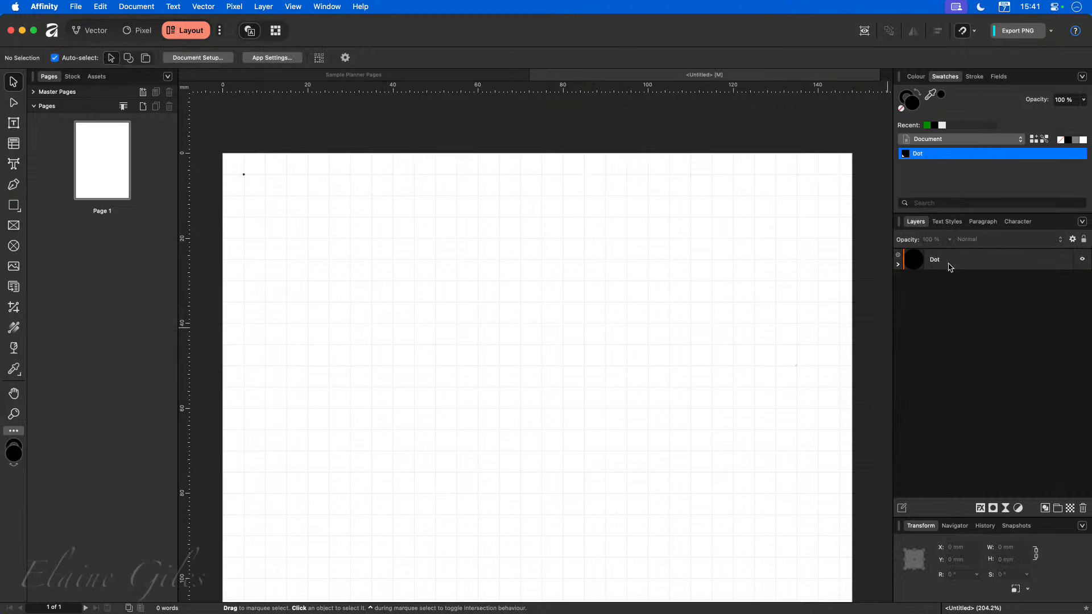
{"action": "left_click", "coordinate": [950, 264]}
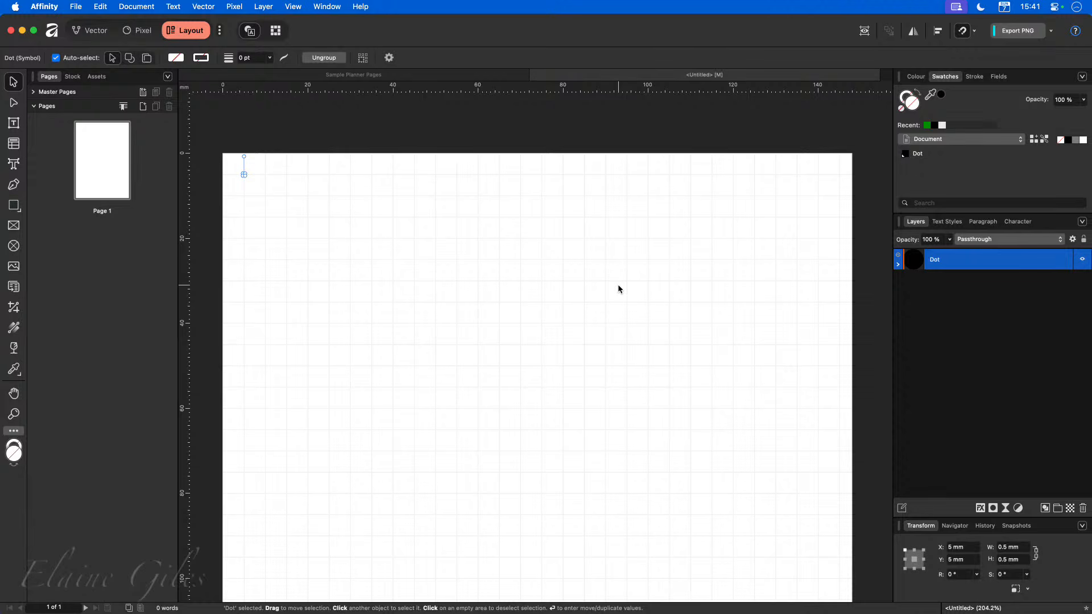
{"action": "key", "text": "Return"}
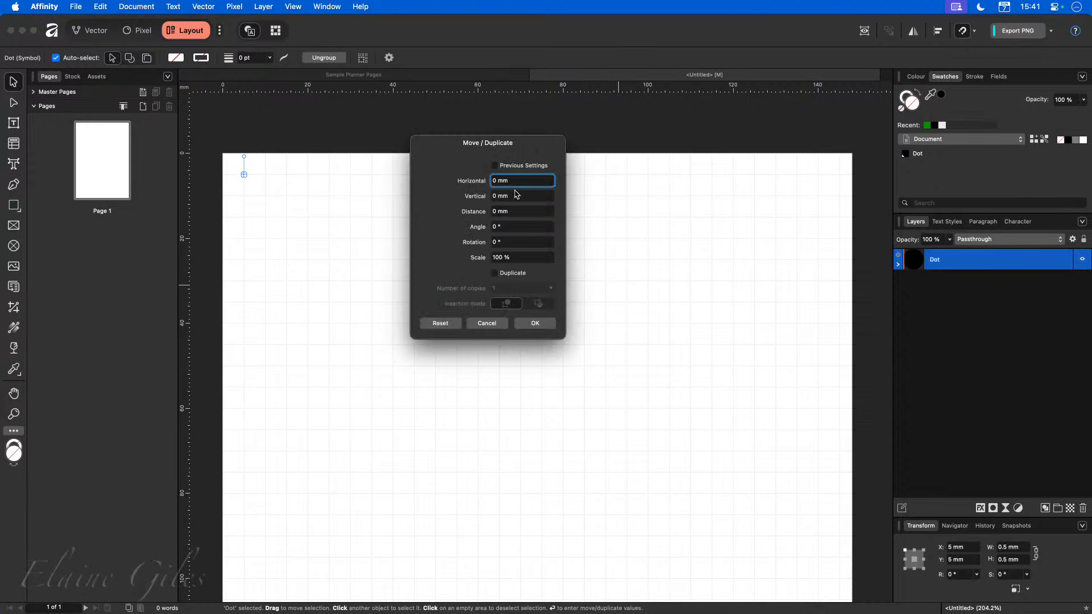
{"action": "type", "text": "5"}
{"action": "key", "text": "Tab"}
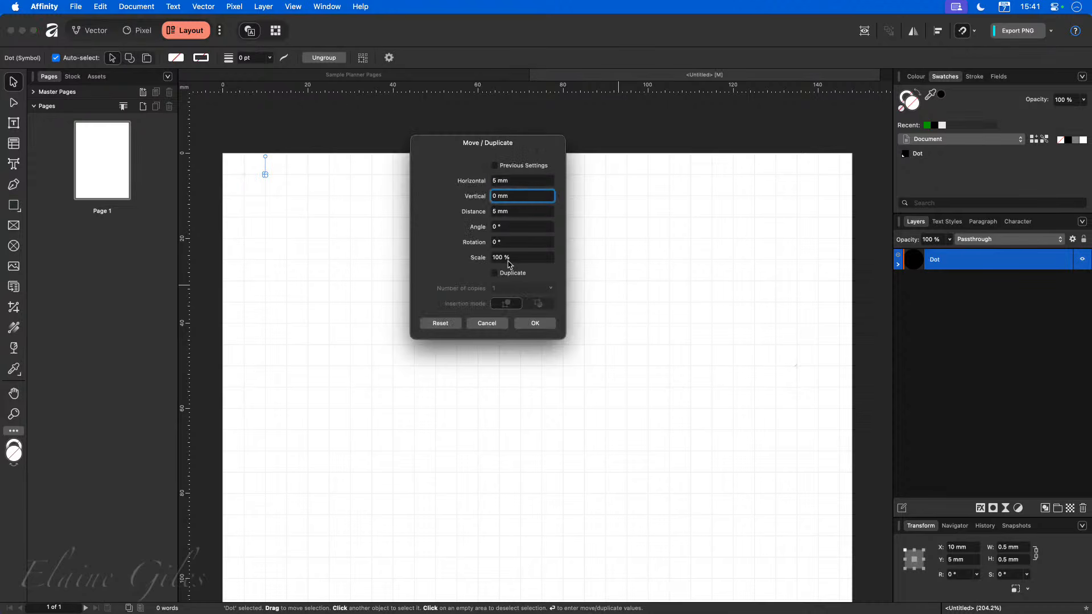
{"action": "left_click", "coordinate": [510, 278]}
{"action": "left_click", "coordinate": [507, 288]}
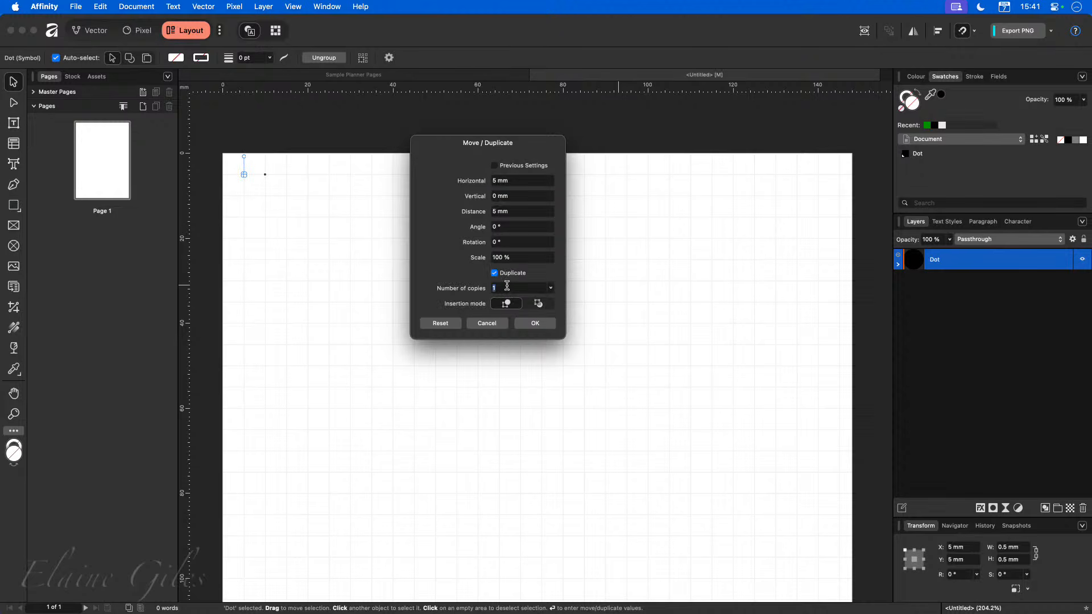
{"action": "type", "text": "28"}
{"action": "key", "text": "Tab"}
{"action": "left_click", "coordinate": [535, 323]}
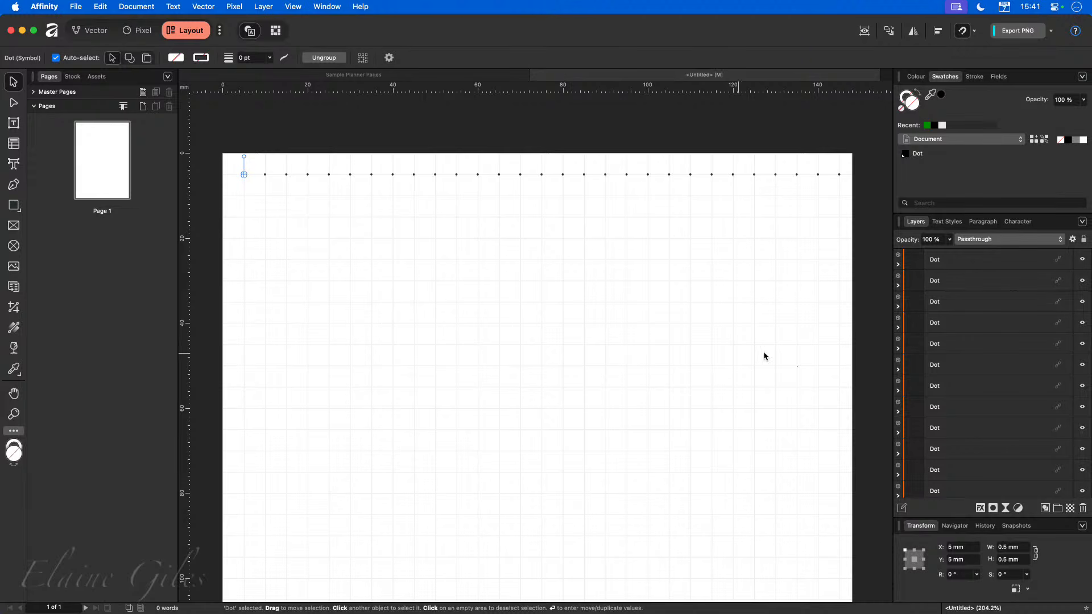
Select all the Dot symbols in the row and group them.
{"action": "left_click", "coordinate": [989, 260]}
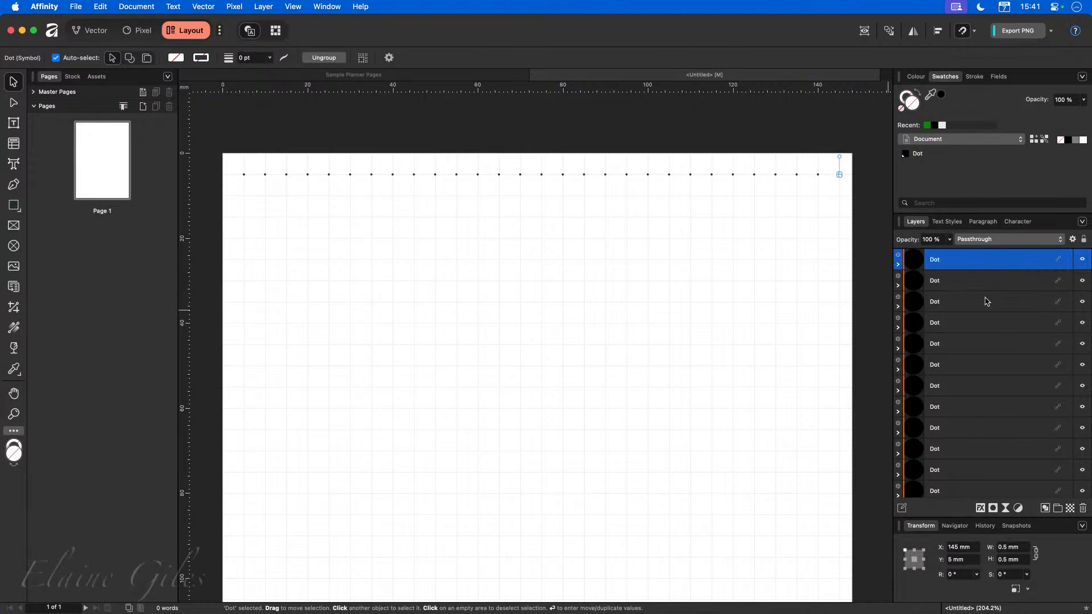
{"action": "scroll", "coordinate": [989, 318], "scroll_direction": "down", "scroll_amount": 1}
{"action": "scroll", "coordinate": [990, 342], "scroll_direction": "down", "scroll_amount": 2}
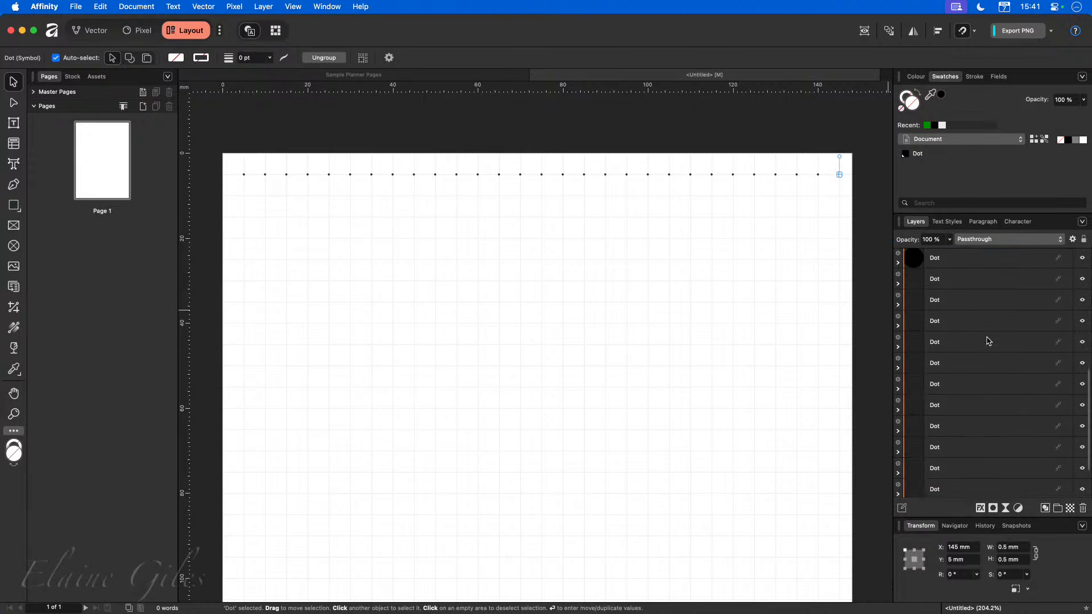
{"action": "left_click", "coordinate": [959, 490], "text": "shift"}
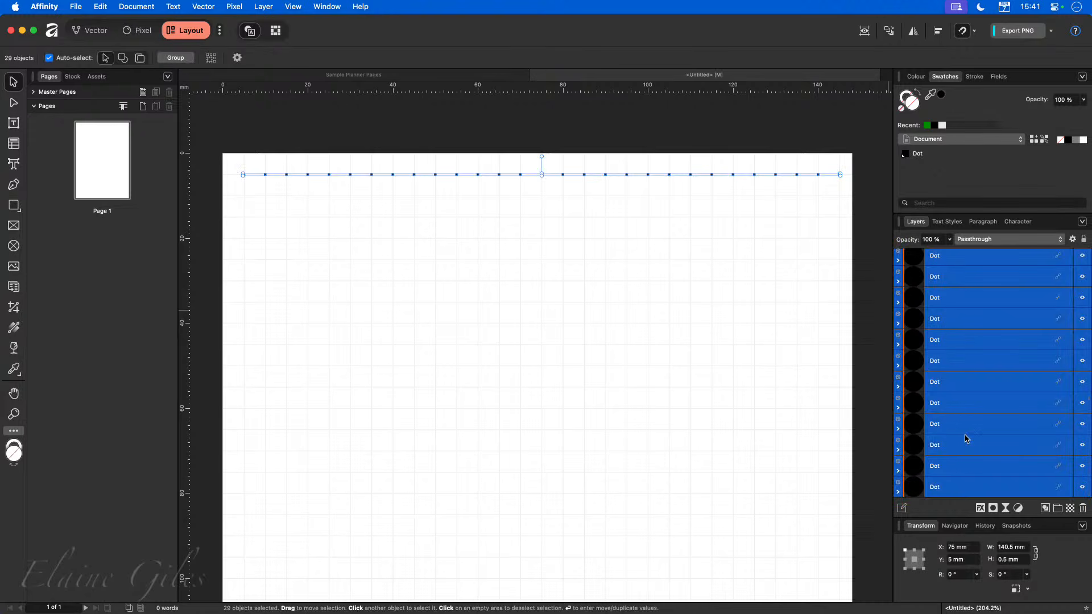
{"action": "key", "text": "super+g"}
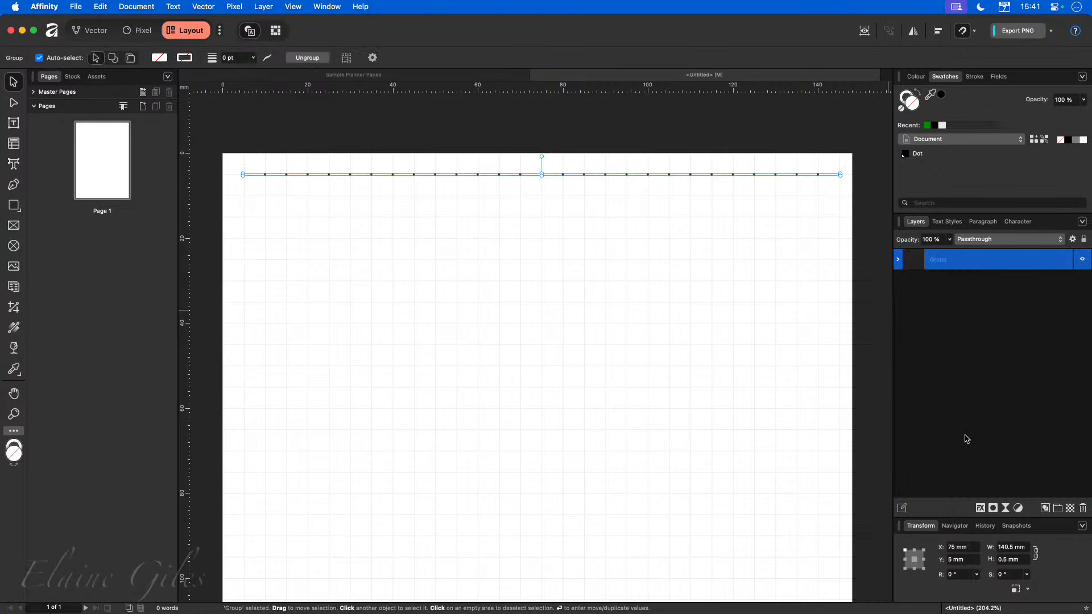
Rename the new group to Row.
{"action": "double_click", "coordinate": [940, 260]}
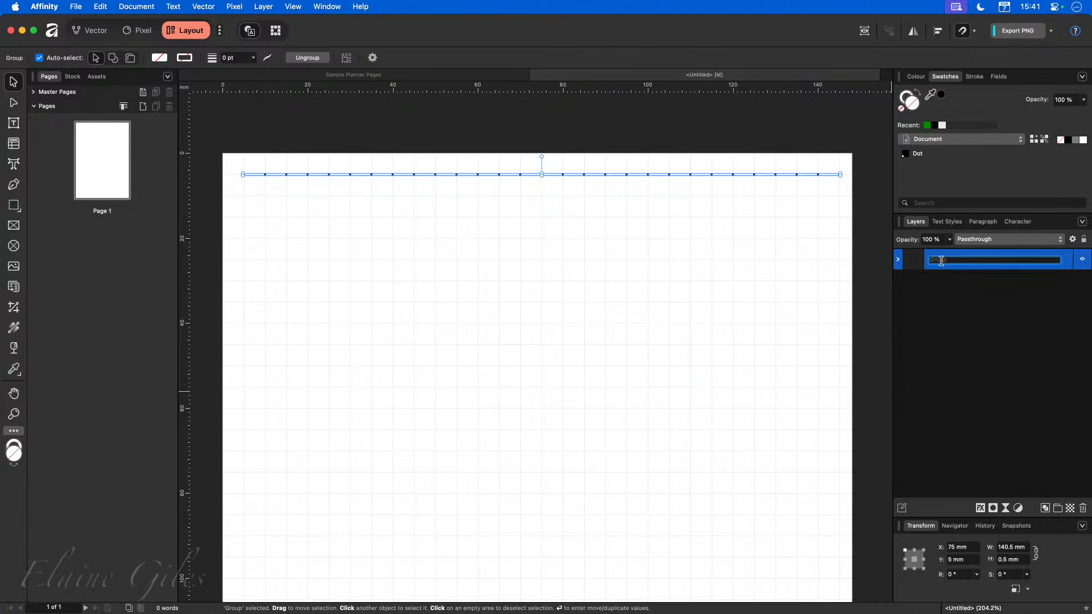
{"action": "type", "text": "Row"}
{"action": "key", "text": "Return"}
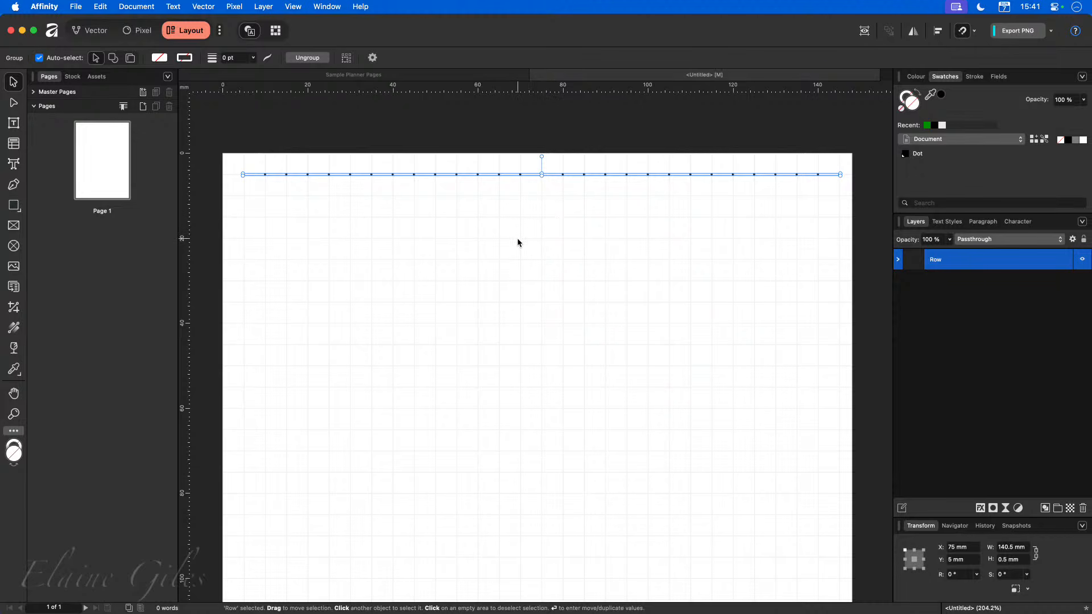
Duplicate the Row group 40 times at 5 mm vertical spacing to fill the page with rows.
{"action": "key", "text": "Return"}
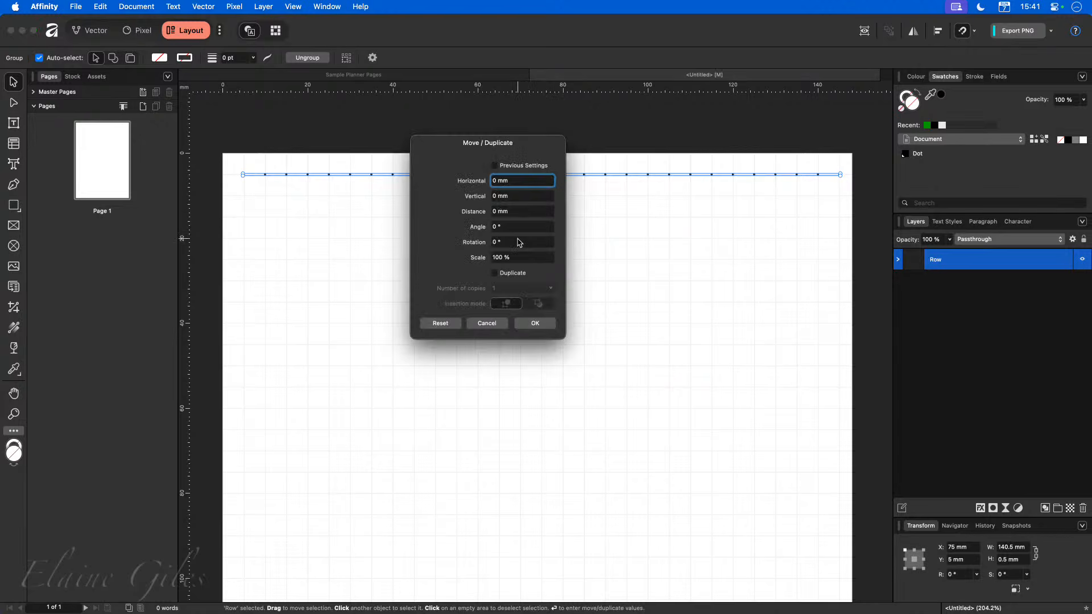
{"action": "left_click", "coordinate": [519, 196]}
{"action": "type", "text": "5"}
{"action": "key", "text": "Tab"}
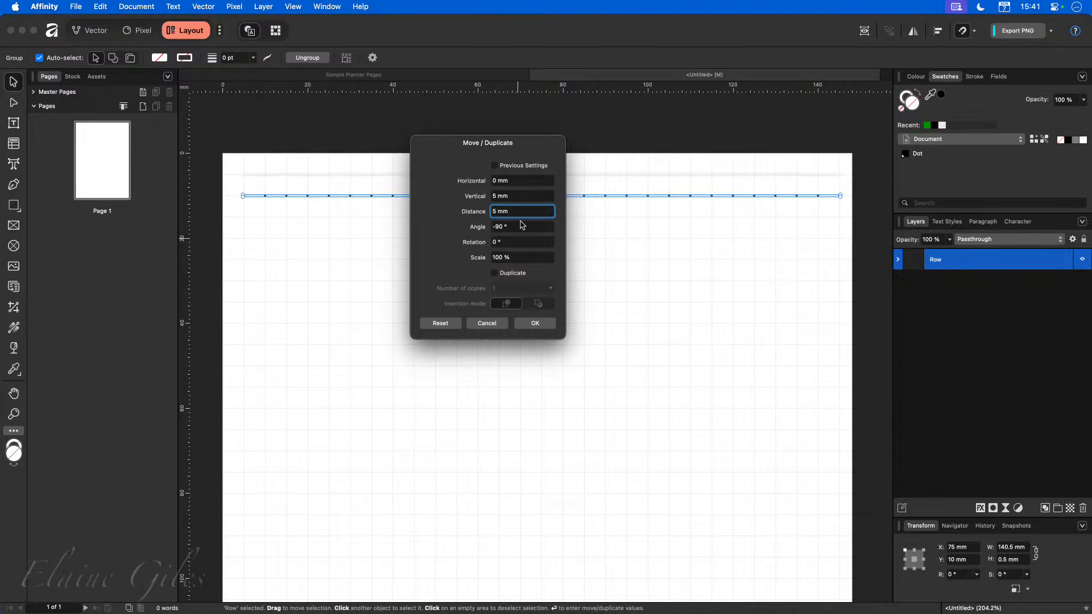
{"action": "left_click", "coordinate": [516, 273]}
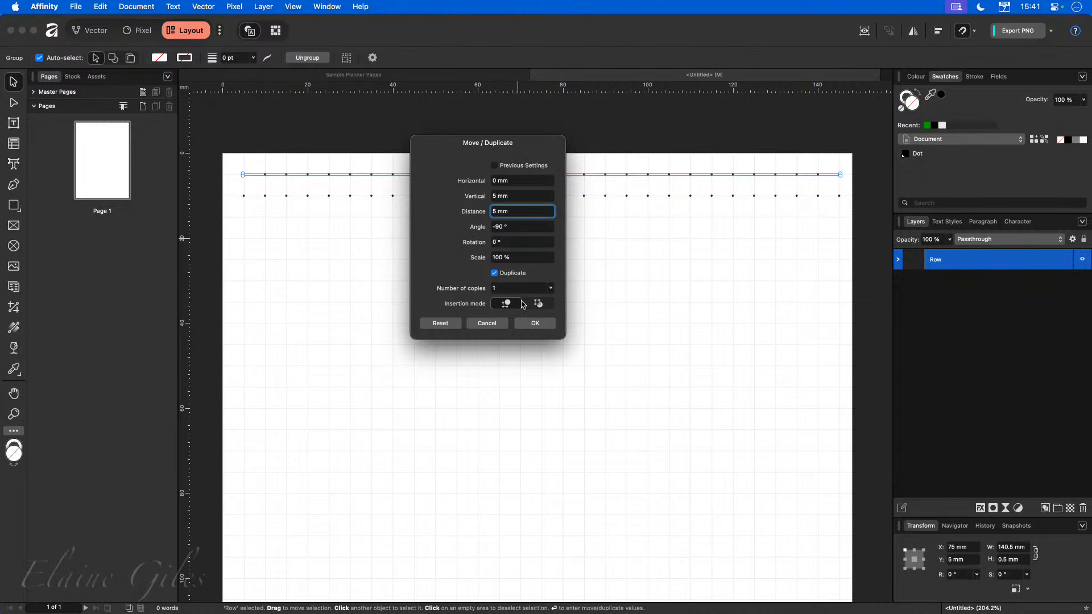
{"action": "left_click", "coordinate": [524, 289]}
{"action": "type", "text": "40"}
{"action": "key", "text": "Tab"}
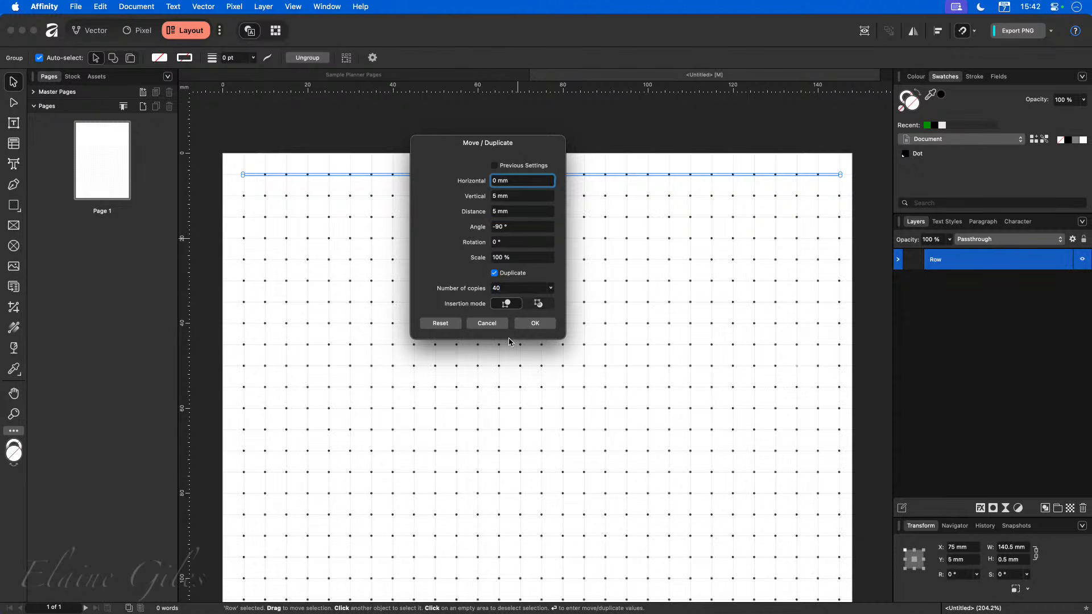
{"action": "scroll", "coordinate": [519, 370], "scroll_direction": "down", "scroll_amount": 15}
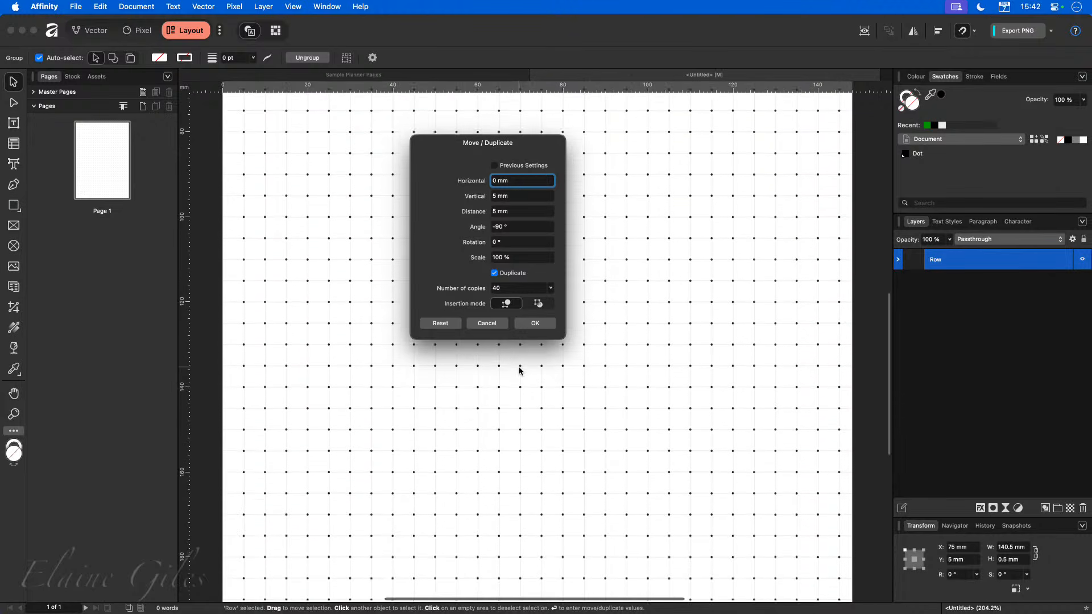
{"action": "scroll", "coordinate": [519, 370], "scroll_direction": "up", "scroll_amount": 2}
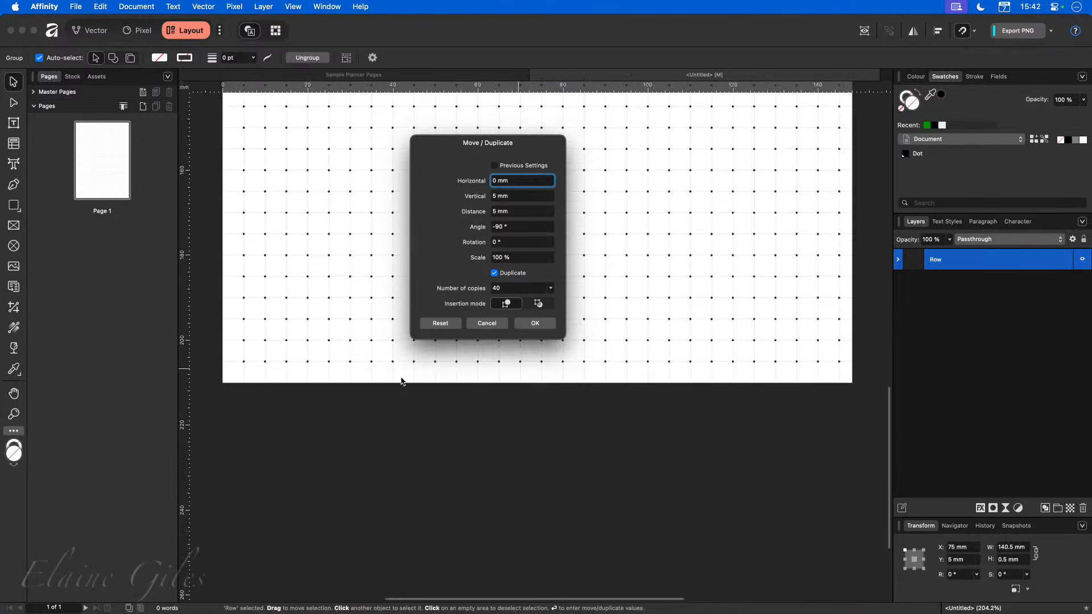
{"action": "left_click", "coordinate": [535, 324]}
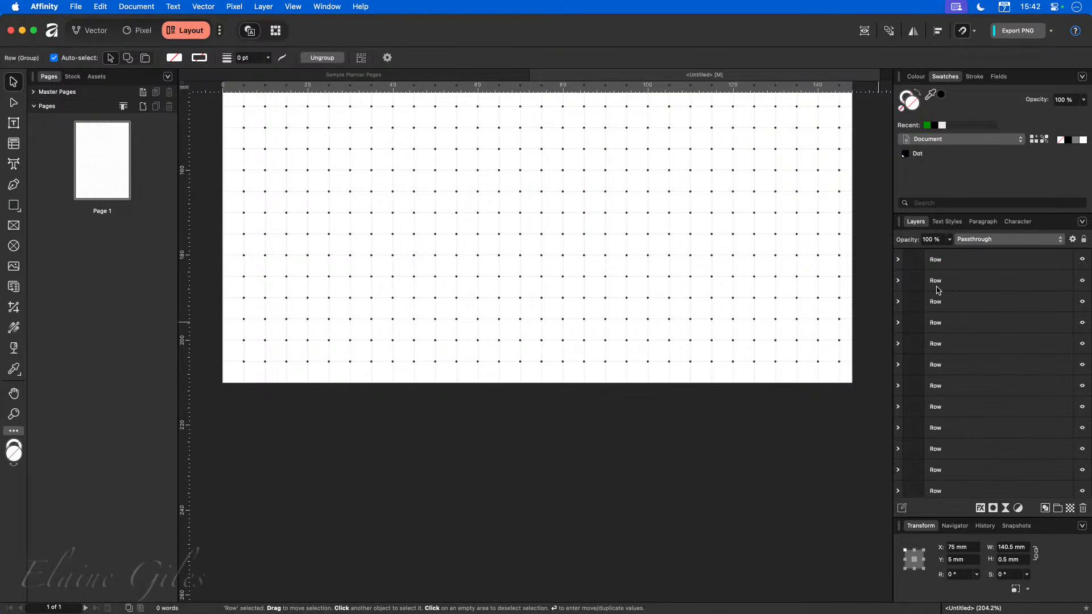
Select all the Row groups and group them together.
{"action": "left_click", "coordinate": [967, 261]}
{"action": "scroll", "coordinate": [985, 373], "scroll_direction": "down", "scroll_amount": 2}
{"action": "scroll", "coordinate": [986, 374], "scroll_direction": "down", "scroll_amount": 5}
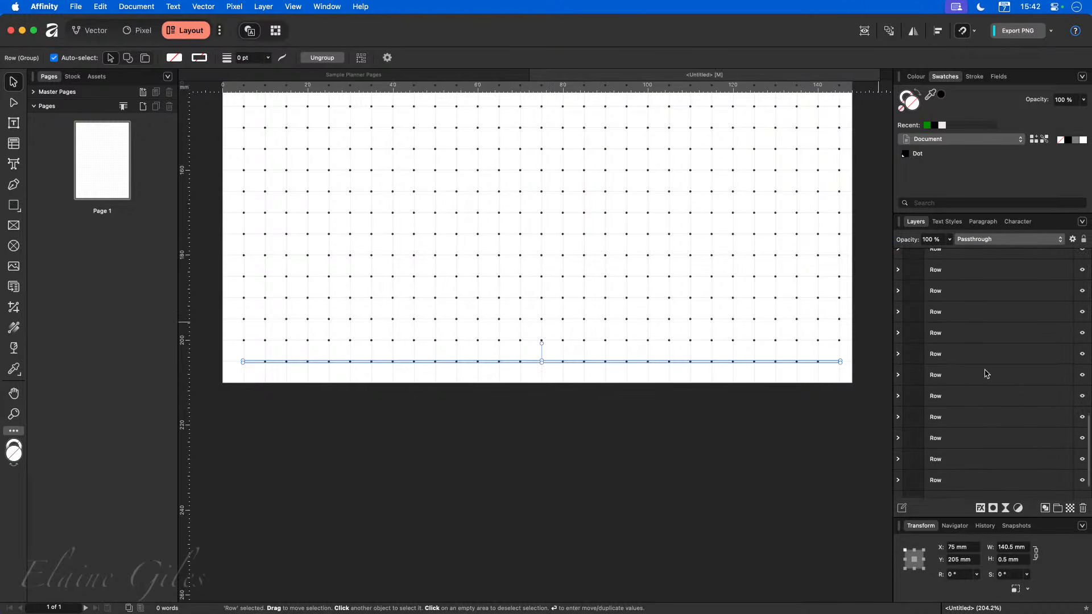
{"action": "left_click", "coordinate": [974, 484], "text": "shift"}
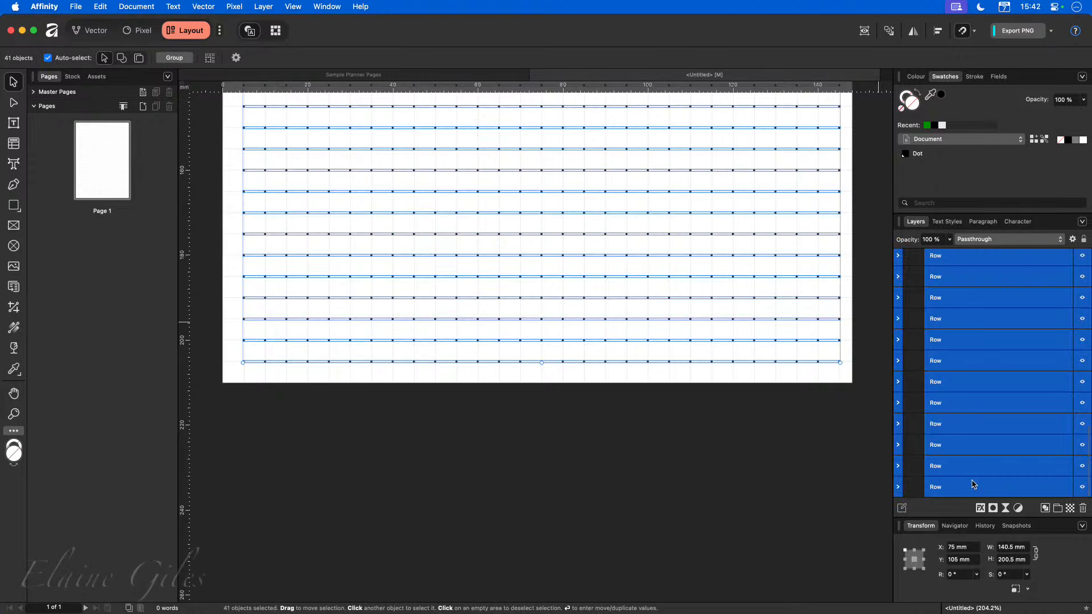
{"action": "key", "text": "super+g"}
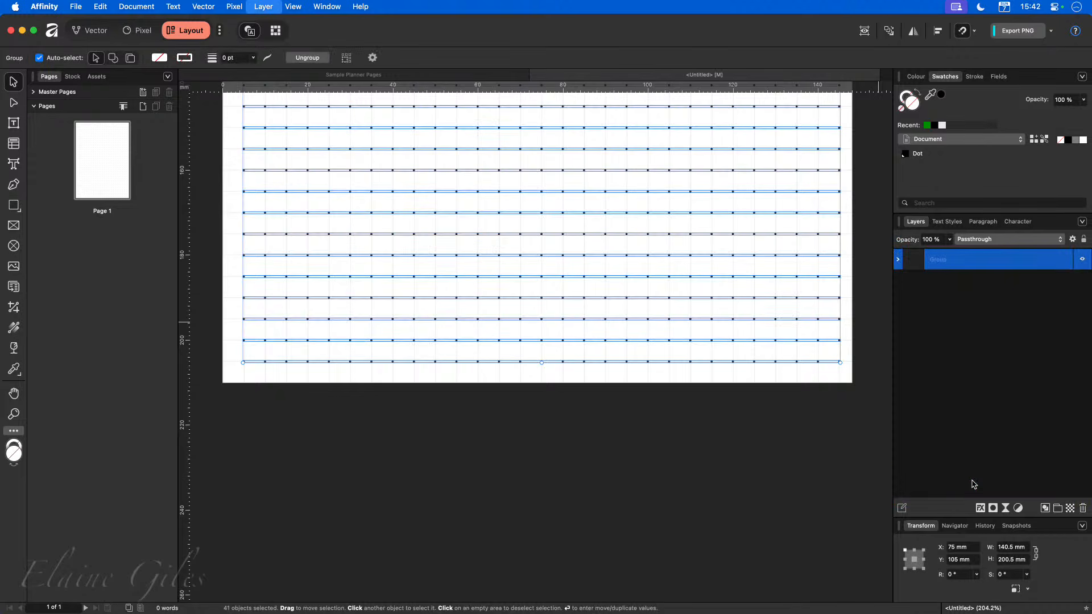
Rename the new group to Dot Grid.
{"action": "double_click", "coordinate": [937, 260]}
{"action": "type", "text": "Dot Grid"}
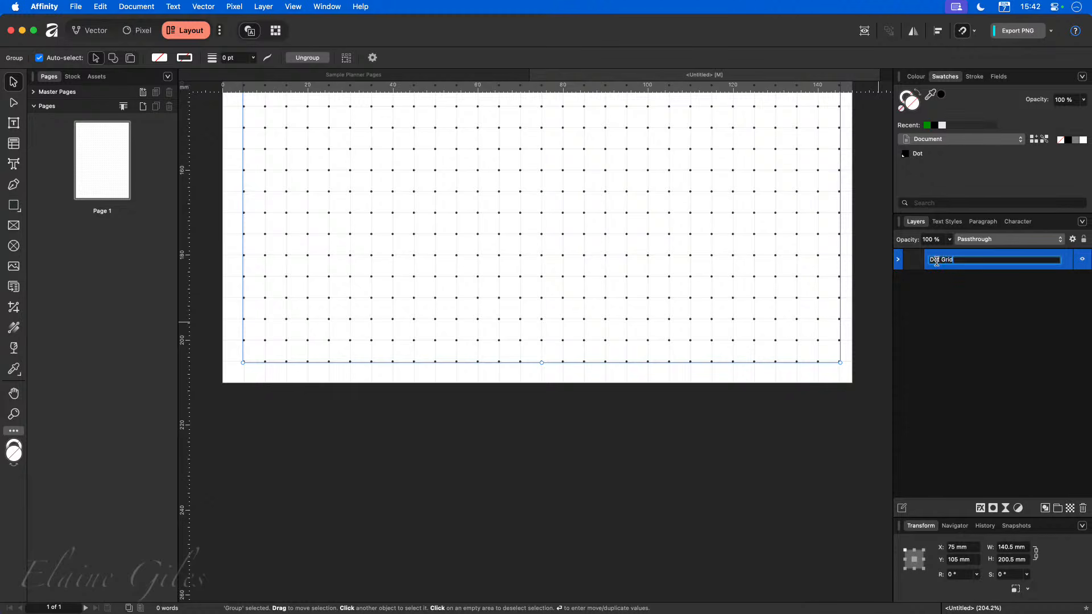
{"action": "key", "text": "Return"}
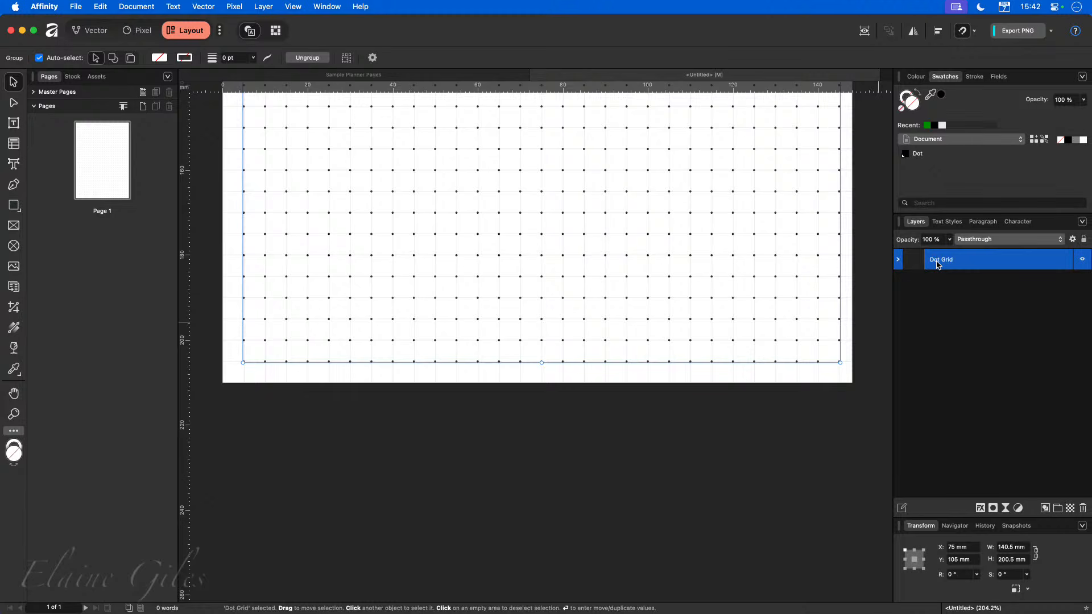
Try editing the Dot global colour's red and green values, then undo the last colour change.
{"action": "key", "text": "super+0"}
{"action": "left_click", "coordinate": [787, 264]}
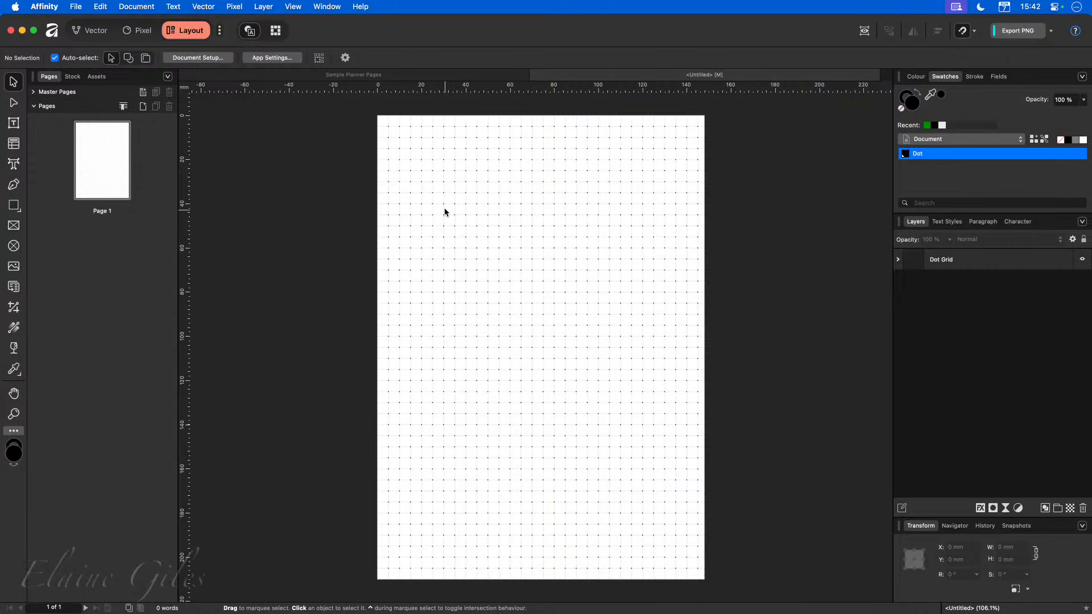
{"action": "scroll", "coordinate": [395, 118], "scroll_direction": "up", "scroll_amount": 5}
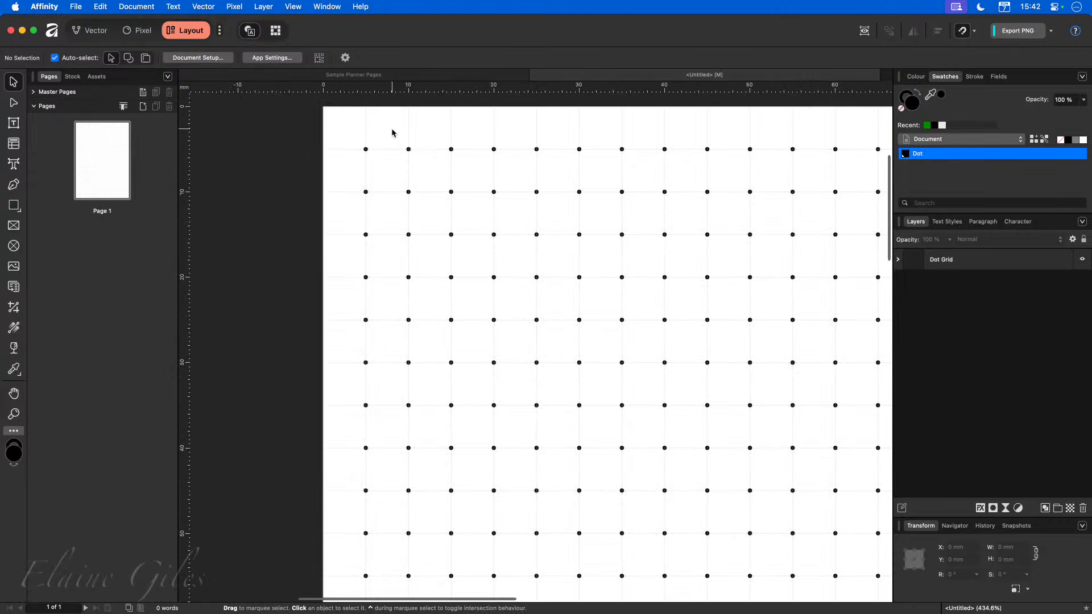
{"action": "scroll", "coordinate": [391, 128], "scroll_direction": "up", "scroll_amount": 3}
{"action": "right_click", "coordinate": [939, 156]}
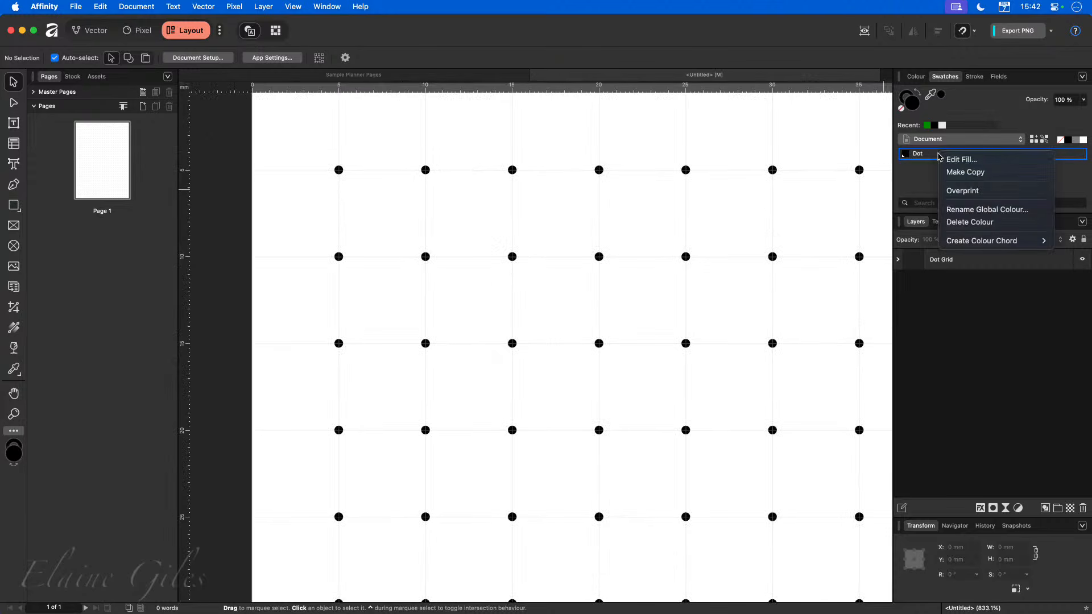
{"action": "left_click", "coordinate": [956, 160]}
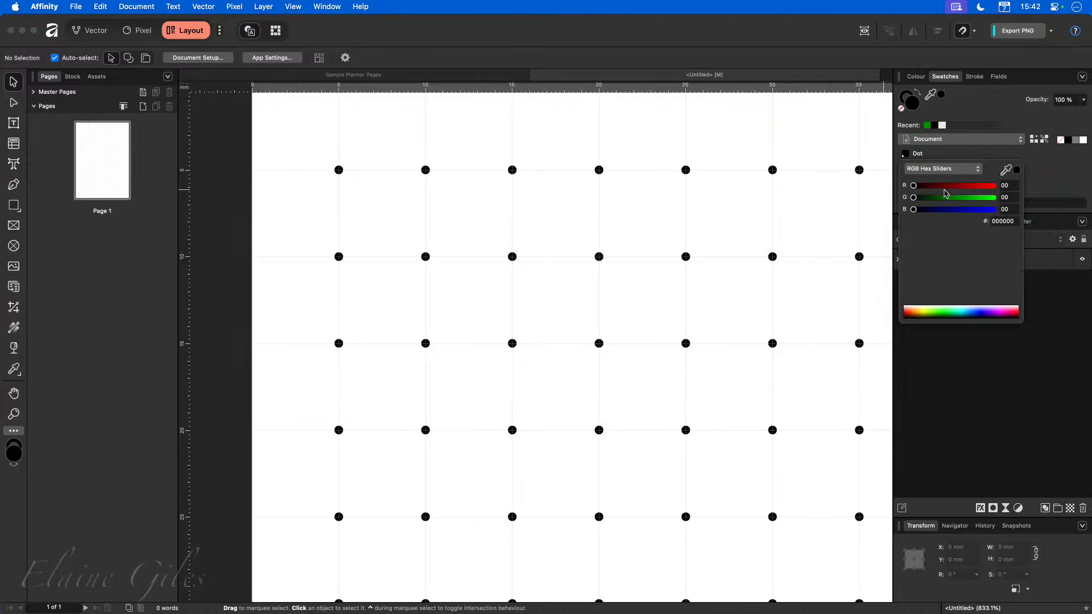
{"action": "left_click_drag", "start_coordinate": [946, 185], "coordinate": [966, 199]}
{"action": "left_click", "coordinate": [929, 198]}
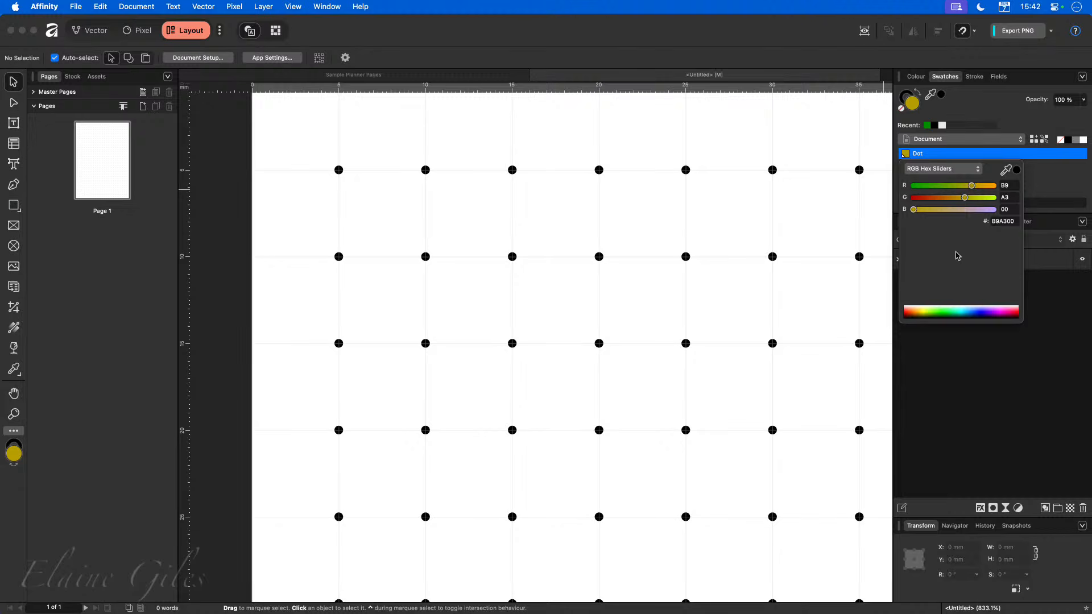
{"action": "left_click", "coordinate": [1027, 201]}
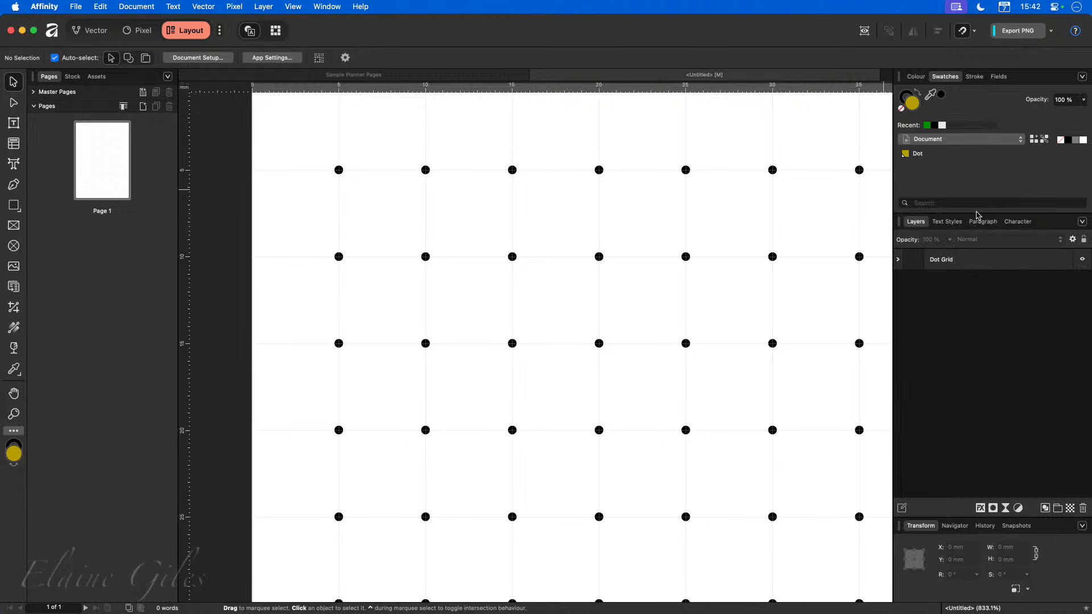
{"action": "key", "text": "super+z"}
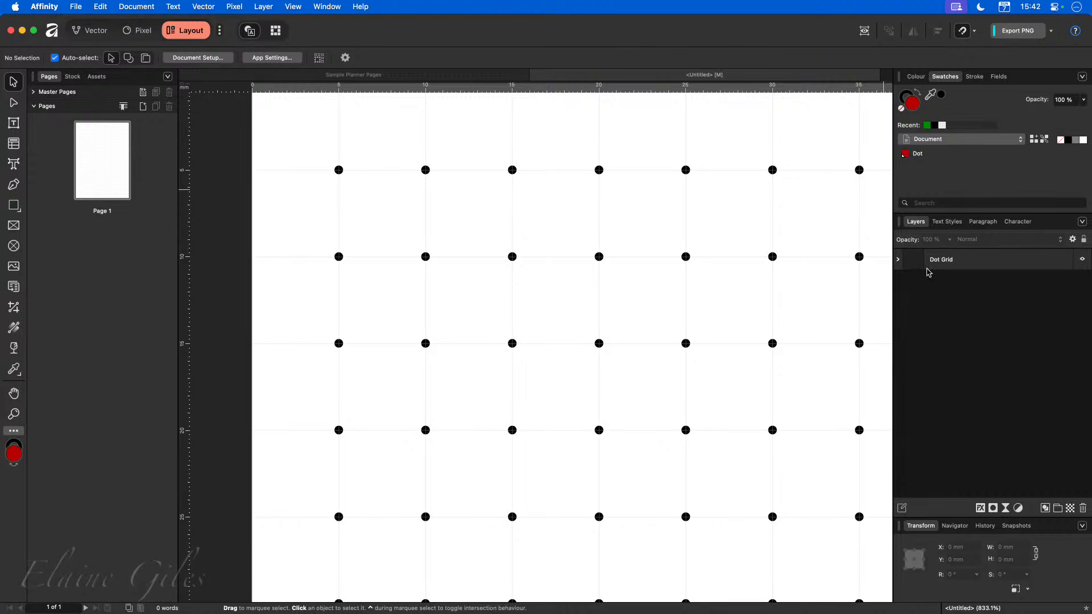
Select a Dot symbol inside the first Row of Dot Grid and apply the Dot global colour as its fill.
{"action": "left_click", "coordinate": [899, 261]}
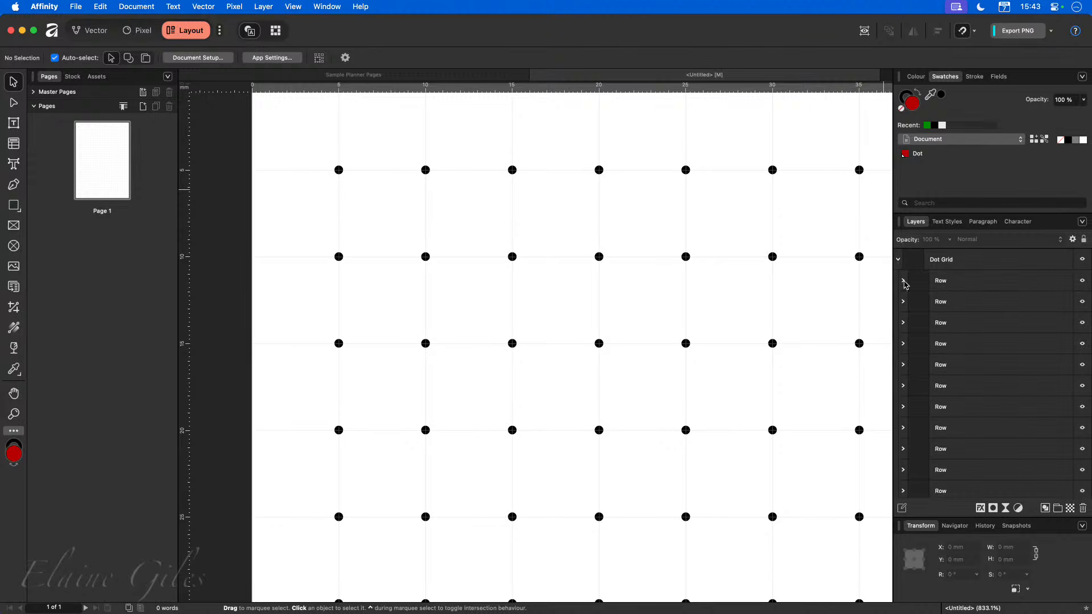
{"action": "left_click", "coordinate": [904, 281]}
{"action": "left_click", "coordinate": [912, 306]}
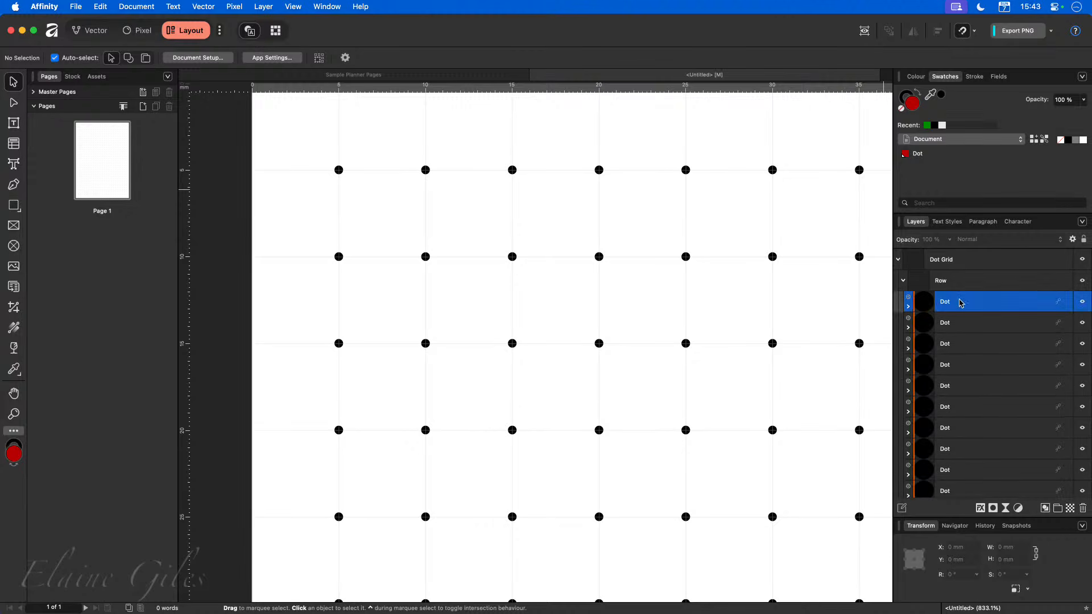
{"action": "left_click", "coordinate": [915, 156]}
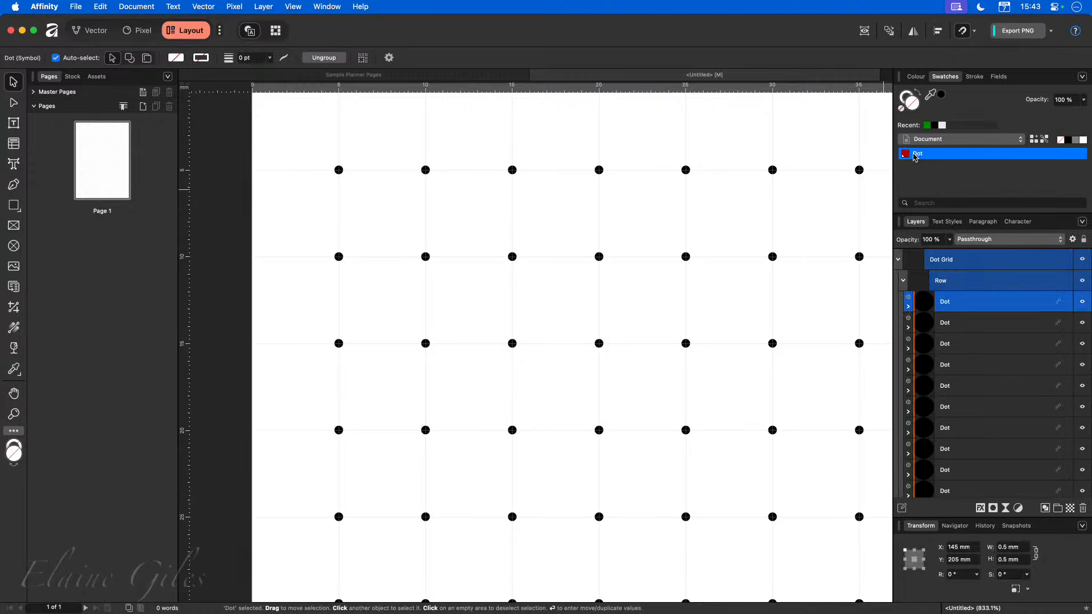
{"action": "left_click", "coordinate": [898, 260]}
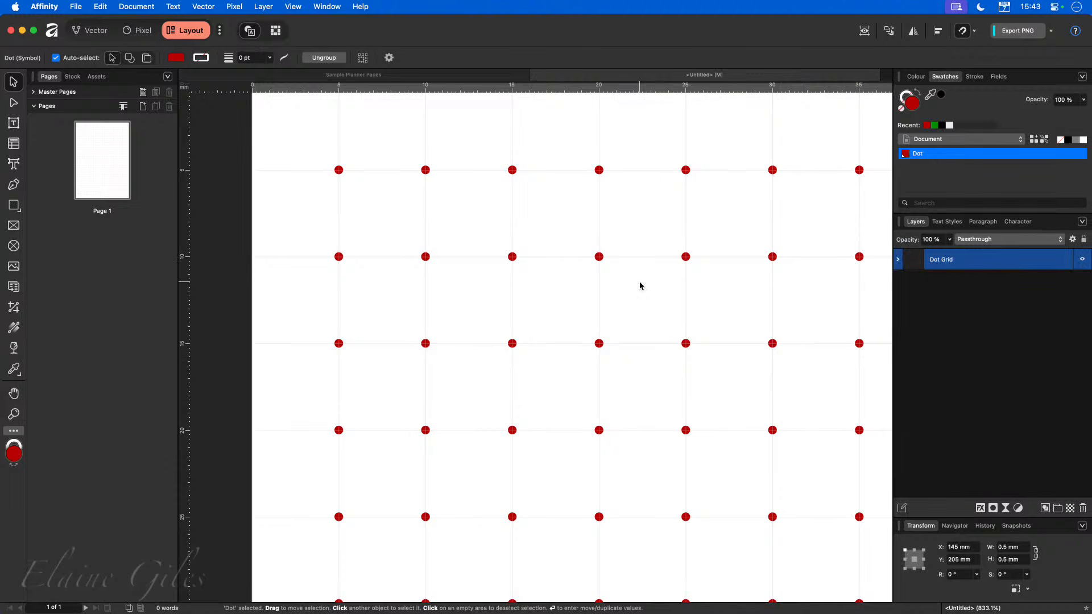
Edit the Dot global colour's fill to orange.
{"action": "right_click", "coordinate": [944, 158]}
{"action": "left_click", "coordinate": [958, 163]}
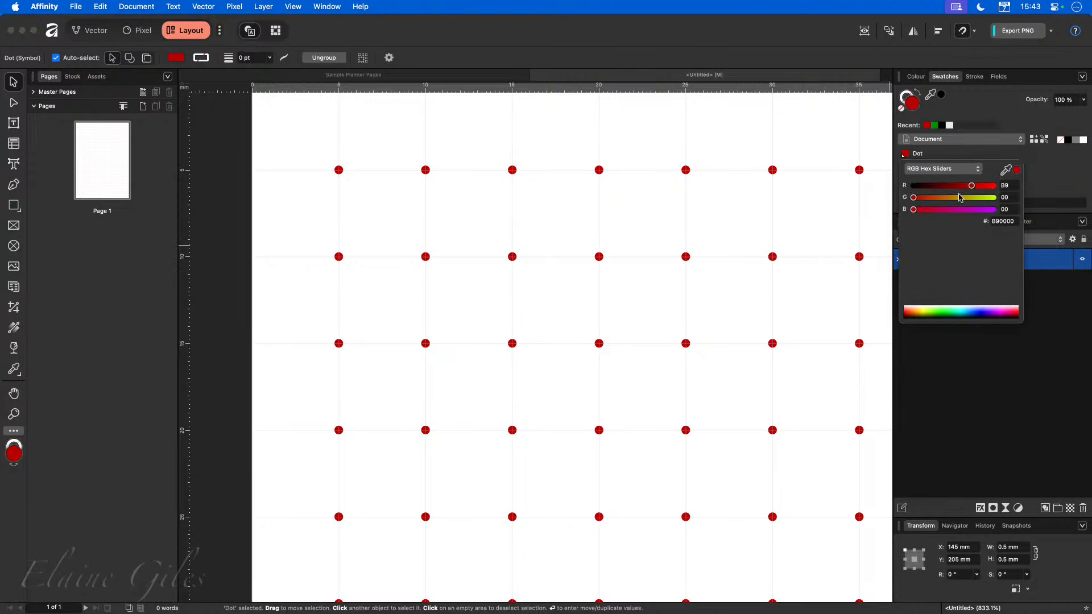
{"action": "left_click_drag", "start_coordinate": [971, 186], "coordinate": [1008, 191]}
{"action": "left_click_drag", "start_coordinate": [934, 198], "coordinate": [951, 198]}
{"action": "left_click", "coordinate": [978, 390]}
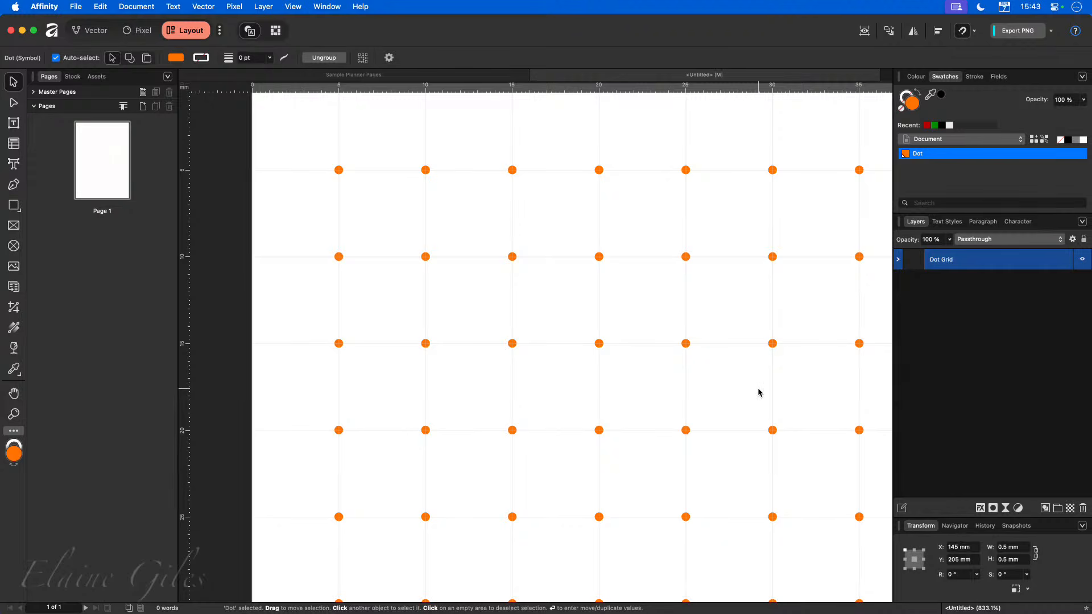
Switch to the Vector persona.
{"action": "scroll", "coordinate": [758, 391], "scroll_direction": "up", "scroll_amount": 3}
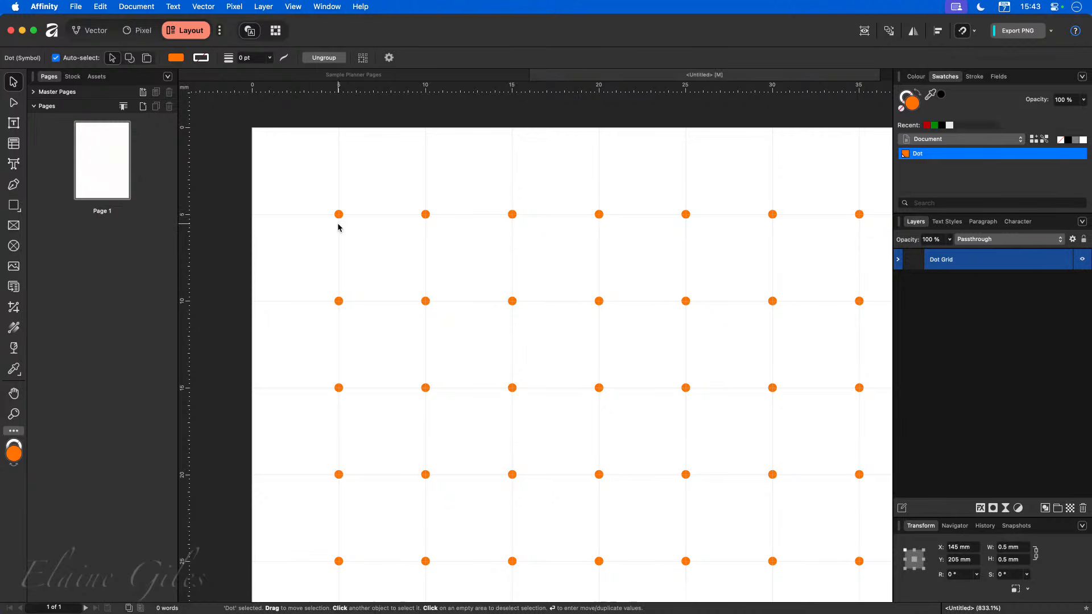
{"action": "scroll", "coordinate": [324, 223], "scroll_direction": "up", "scroll_amount": 1}
{"action": "scroll", "coordinate": [322, 223], "scroll_direction": "up", "scroll_amount": 3}
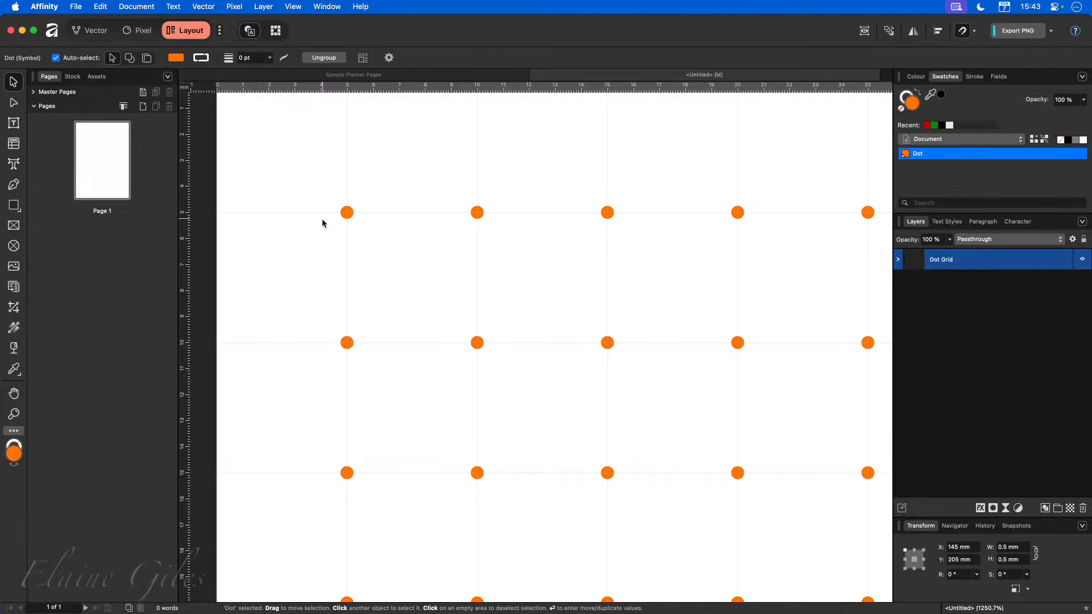
{"action": "left_click", "coordinate": [97, 35]}
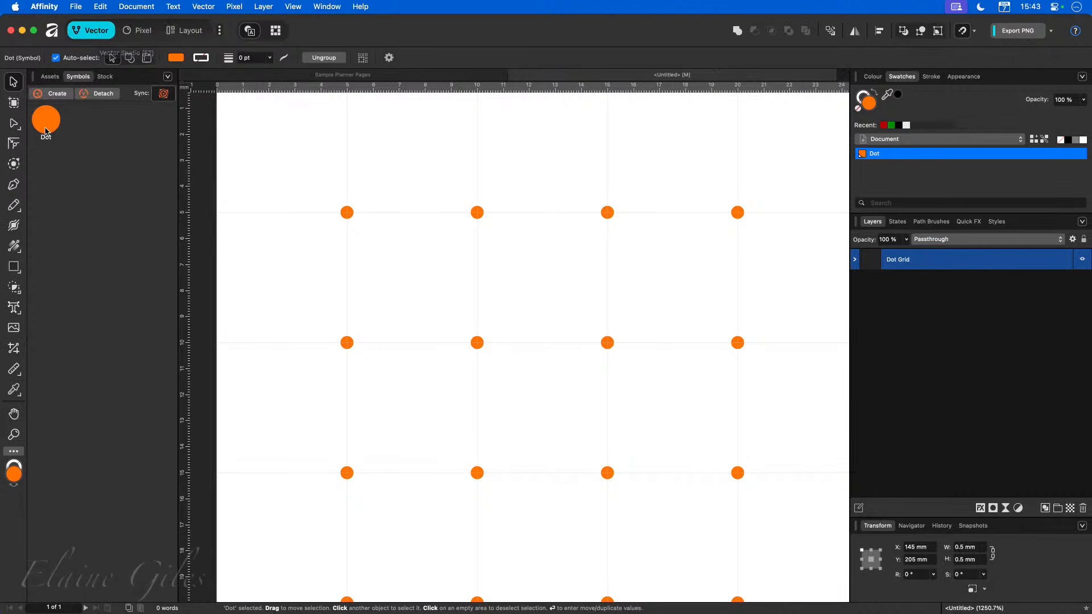
Enlarge the circle inside the Dot symbol to 1.6 mm and centre it back at 5 mm, 5 mm.
{"action": "left_click", "coordinate": [346, 215]}
{"action": "double_click", "coordinate": [347, 214]}
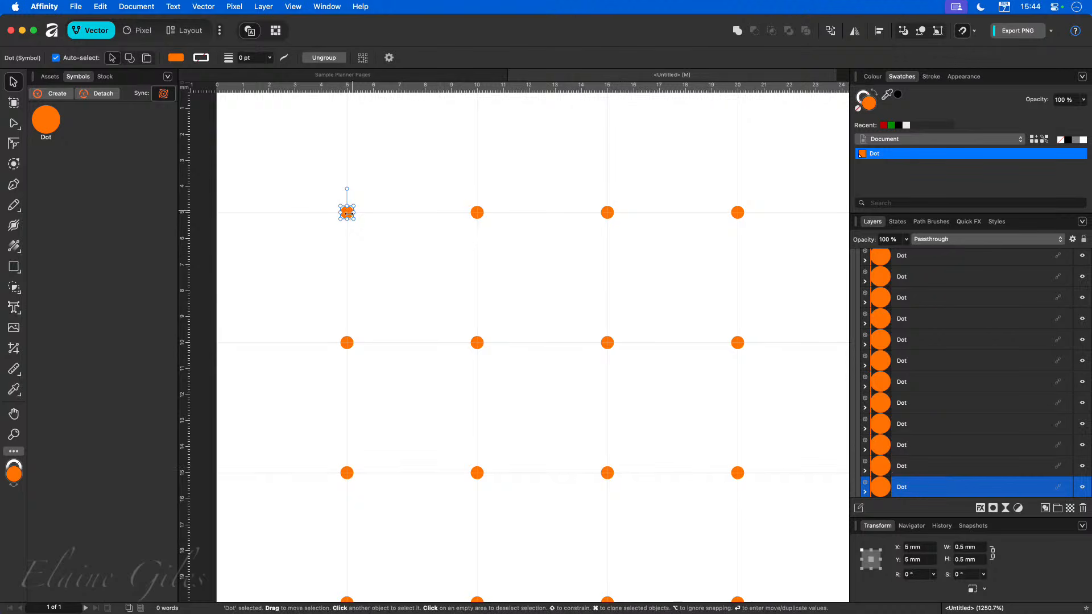
{"action": "left_click", "coordinate": [865, 492]}
{"action": "scroll", "coordinate": [903, 480], "scroll_direction": "down", "scroll_amount": 1}
{"action": "left_click", "coordinate": [919, 488]}
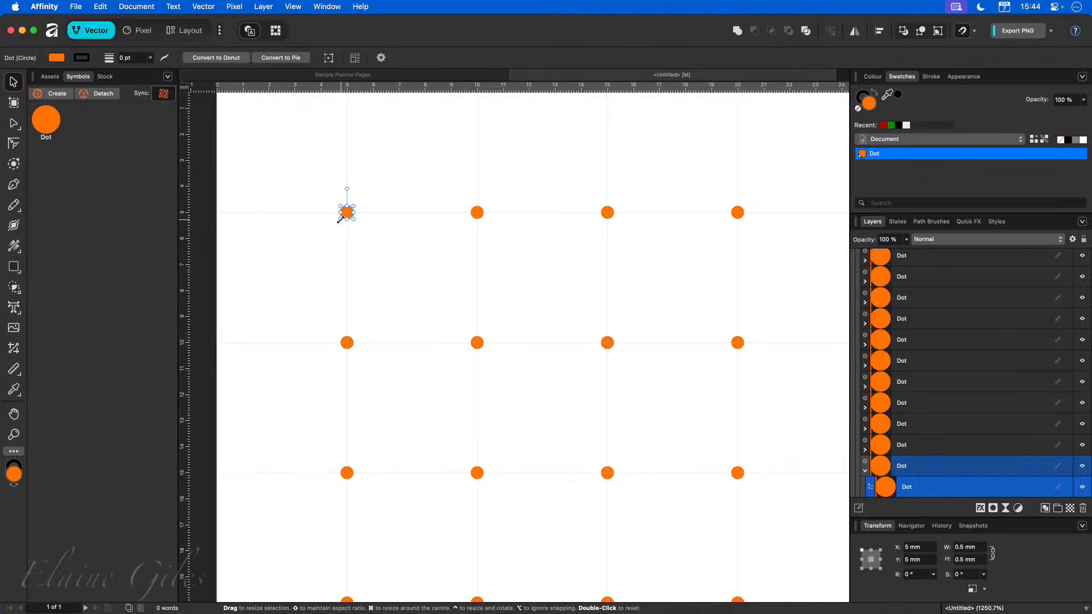
{"action": "left_click_drag", "start_coordinate": [339, 221], "coordinate": [313, 247]}
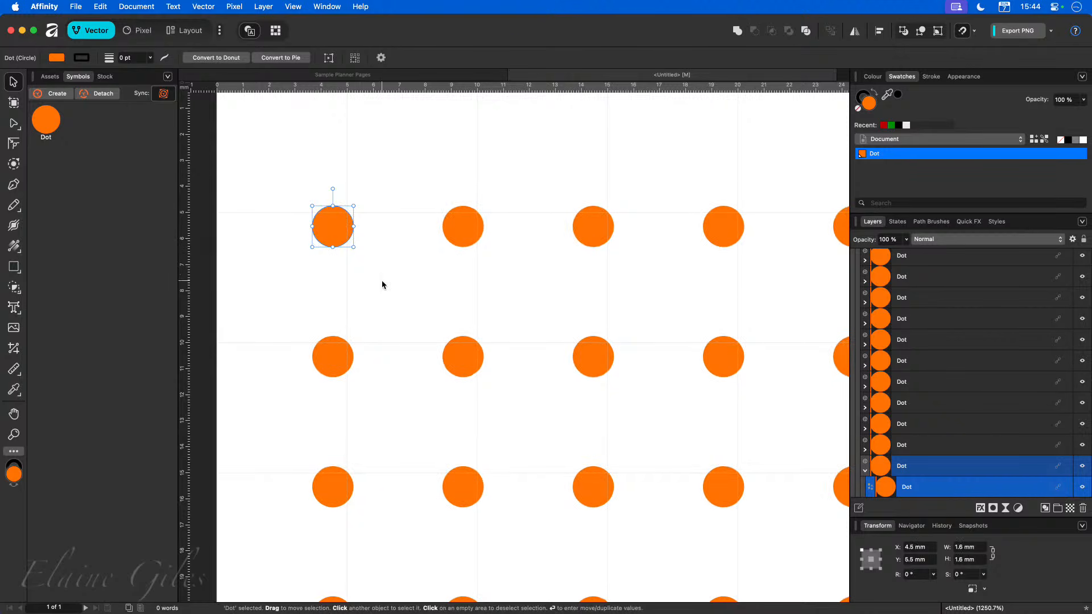
{"action": "left_click_drag", "start_coordinate": [330, 229], "coordinate": [346, 215]}
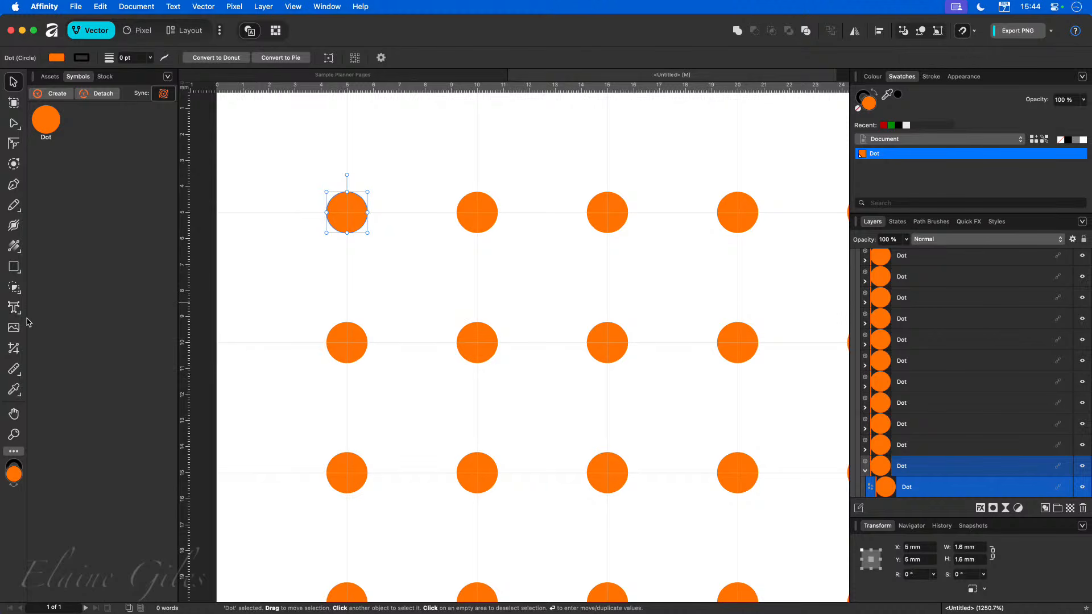
Draw a rounded rectangle inside the Dot symbol, centred at 5 mm, 5 mm and sized 0.8 mm by 1.6 mm.
{"action": "left_click", "coordinate": [20, 275]}
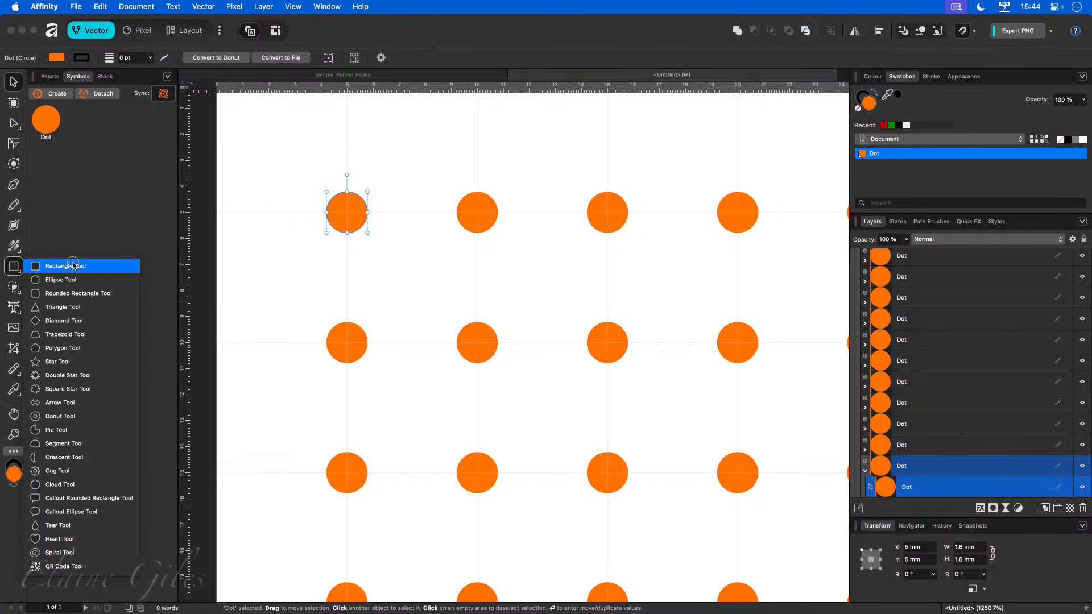
{"action": "left_click", "coordinate": [93, 222]}
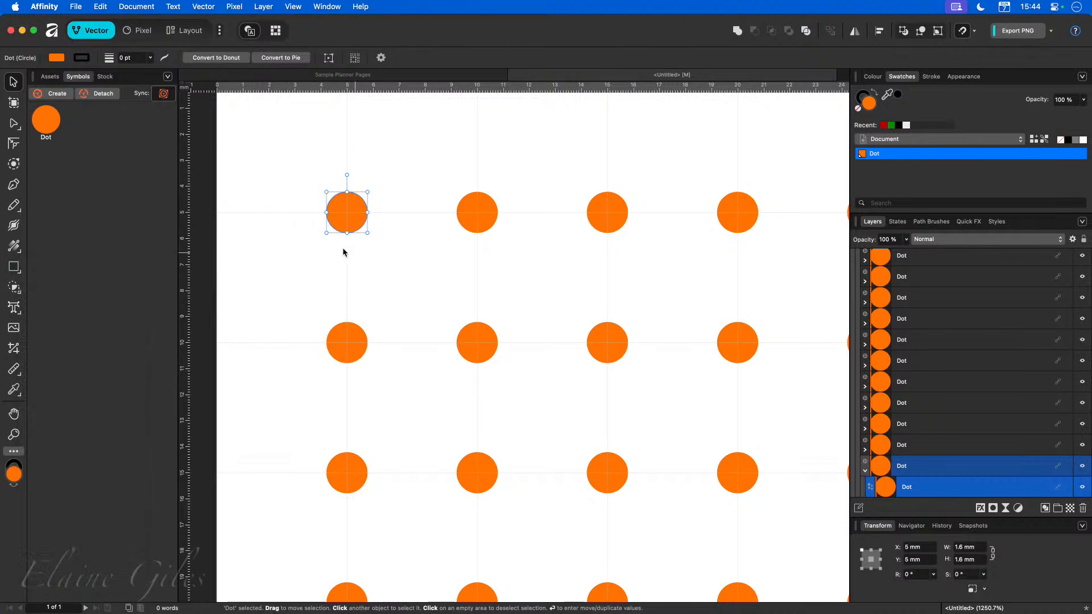
{"action": "left_click", "coordinate": [18, 273]}
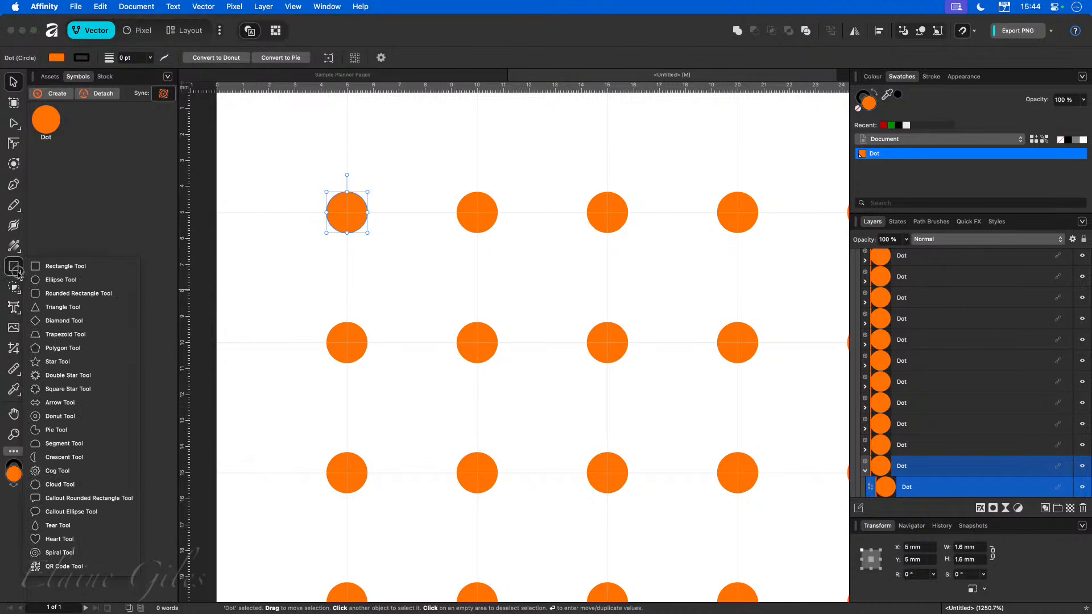
{"action": "left_click", "coordinate": [78, 294]}
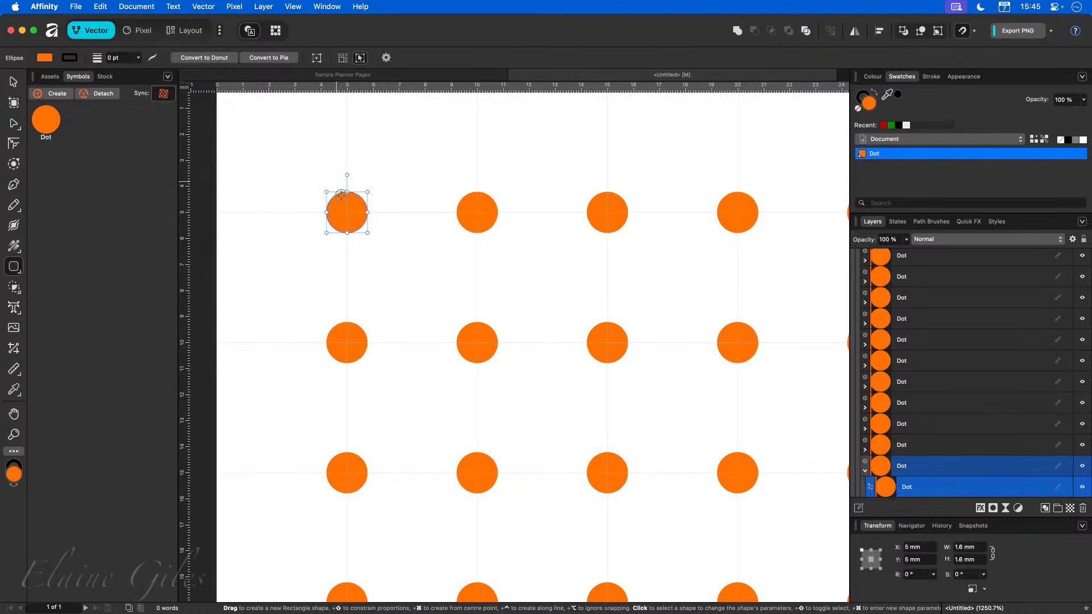
{"action": "left_click_drag", "start_coordinate": [347, 213], "coordinate": [358, 245]}
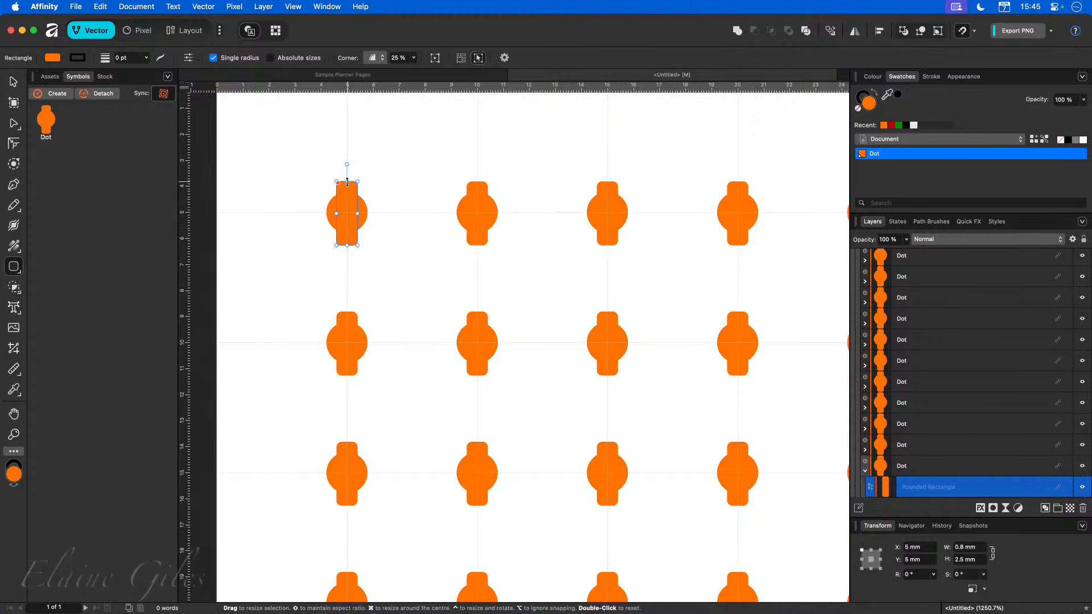
{"action": "left_click_drag", "start_coordinate": [347, 181], "coordinate": [347, 192]}
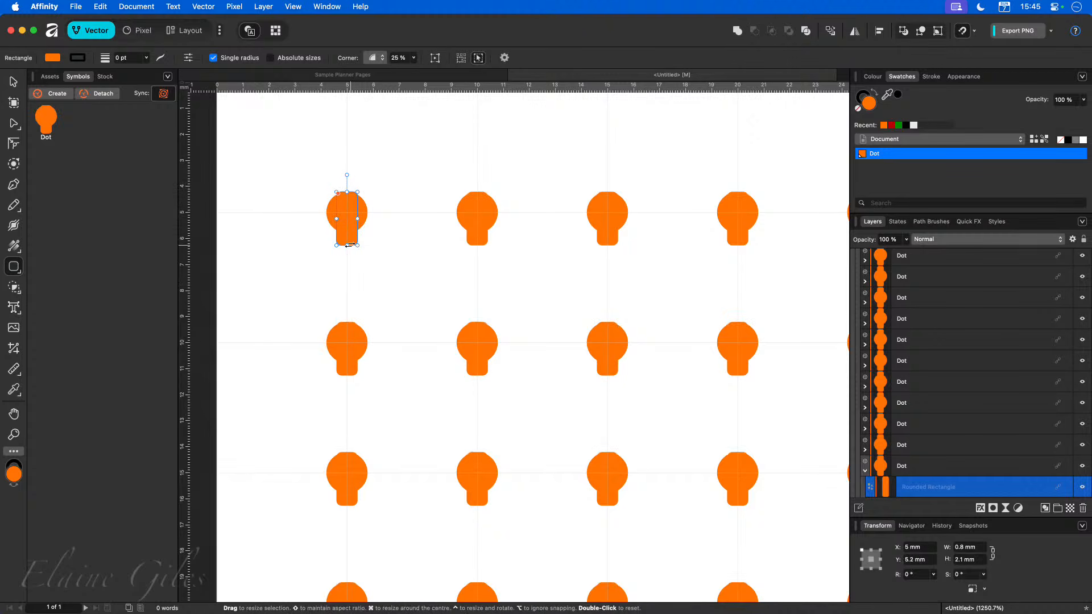
{"action": "left_click_drag", "start_coordinate": [349, 246], "coordinate": [348, 233]}
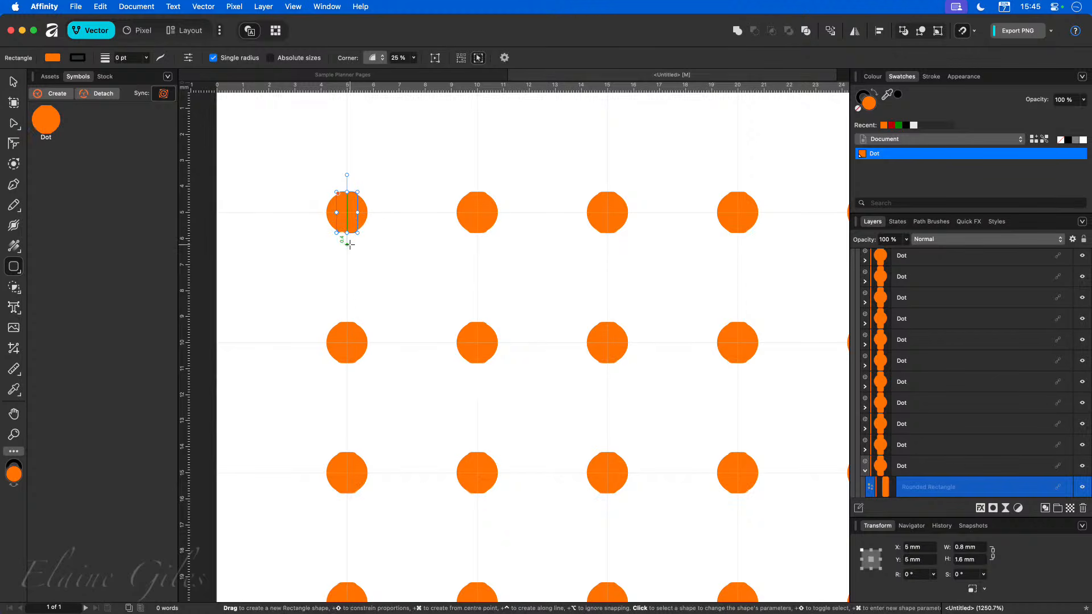
Delete the circle from the Dot symbol, leaving only the rounded rectangle.
{"action": "scroll", "coordinate": [889, 484], "scroll_direction": "down", "scroll_amount": 1}
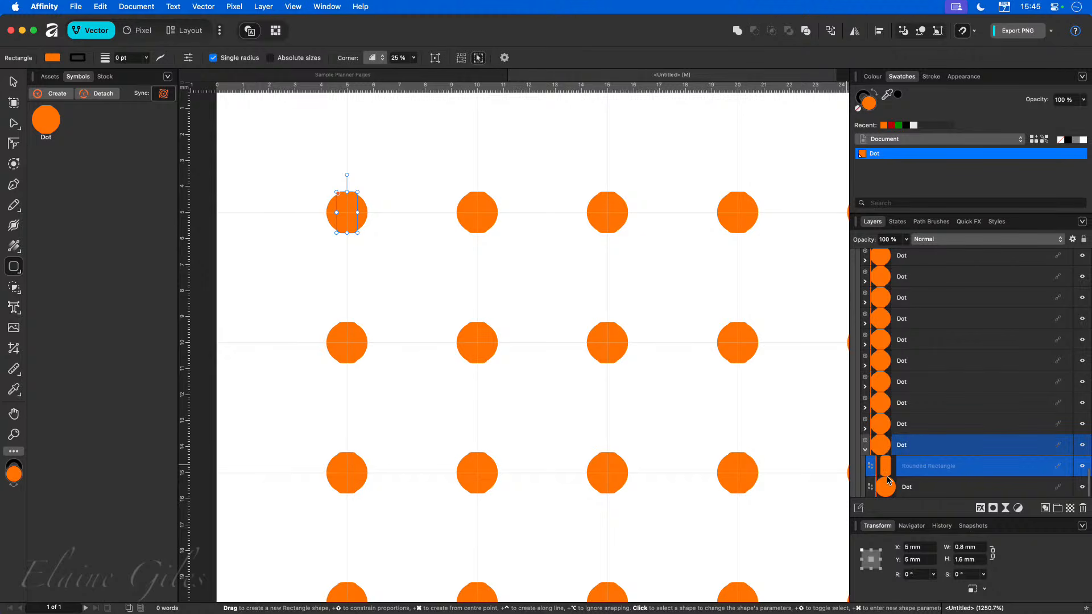
{"action": "left_click", "coordinate": [888, 489]}
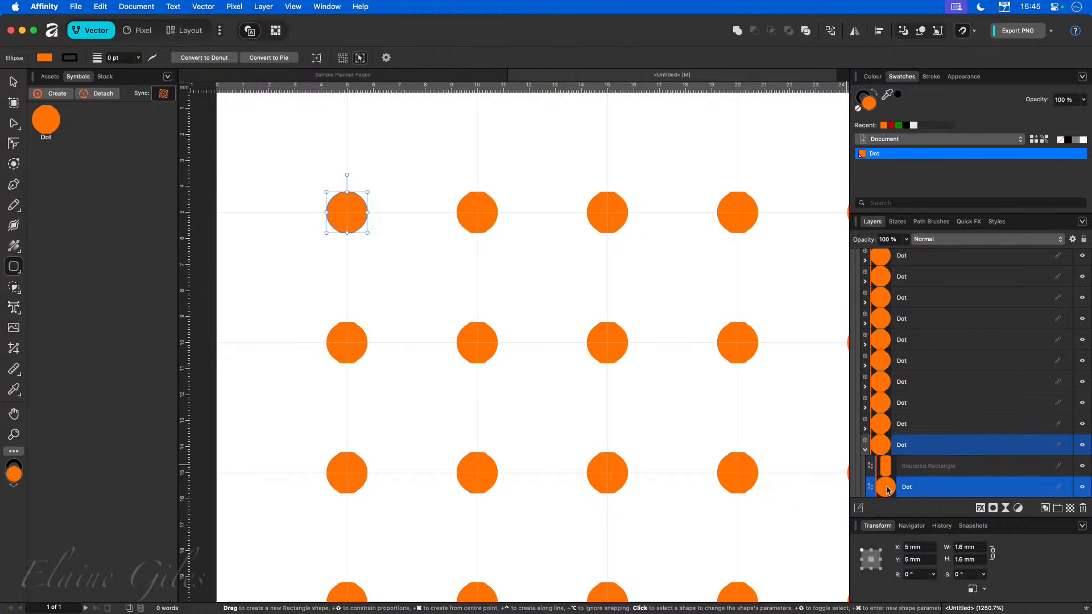
{"action": "key", "text": "Delete"}
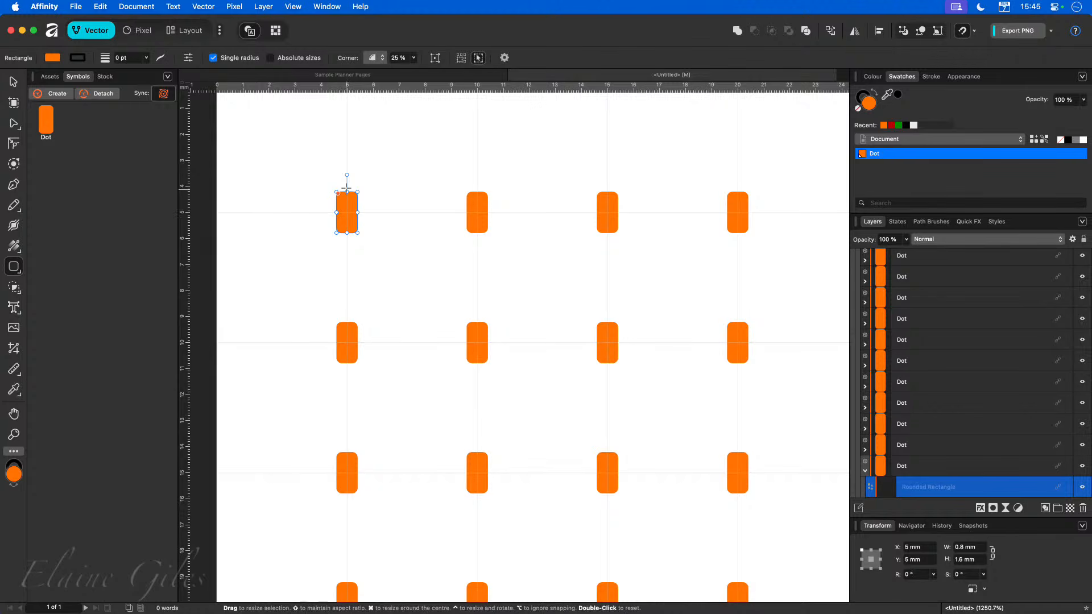
Duplicate the rectangle rotated -90° to form a cross, and thin both bars to 0.4 mm wide.
{"action": "left_click_drag", "start_coordinate": [348, 177], "coordinate": [384, 212]}
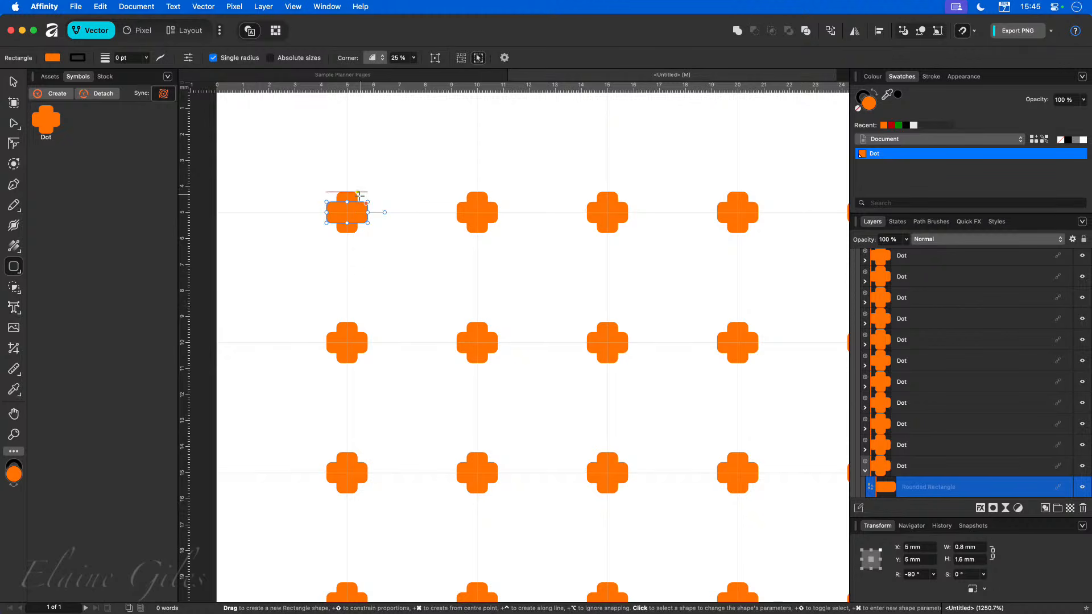
{"action": "left_click_drag", "start_coordinate": [349, 206], "coordinate": [349, 219]}
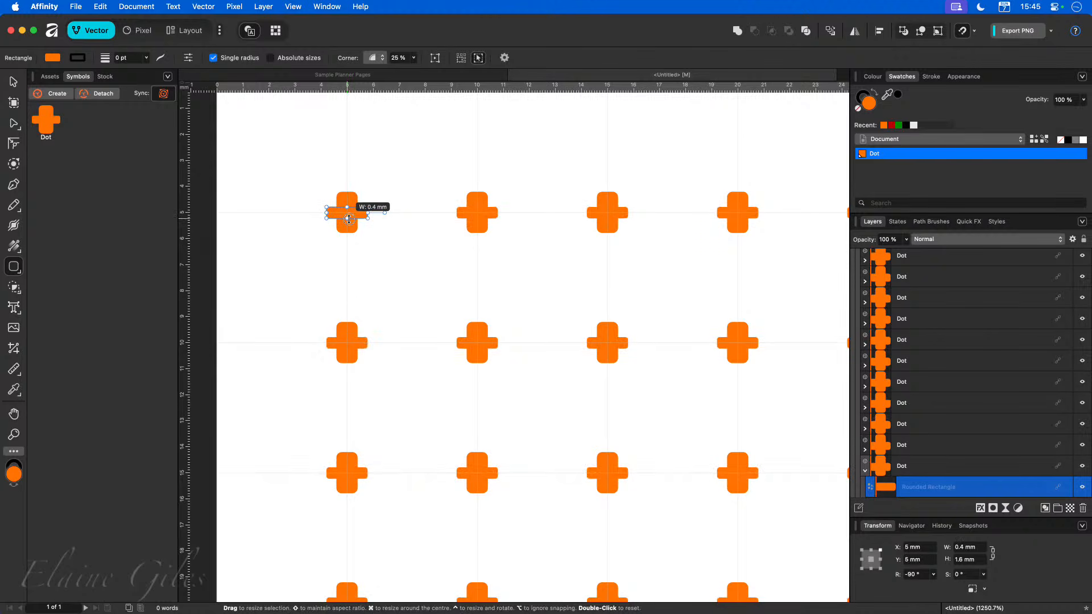
{"action": "key", "text": "v"}
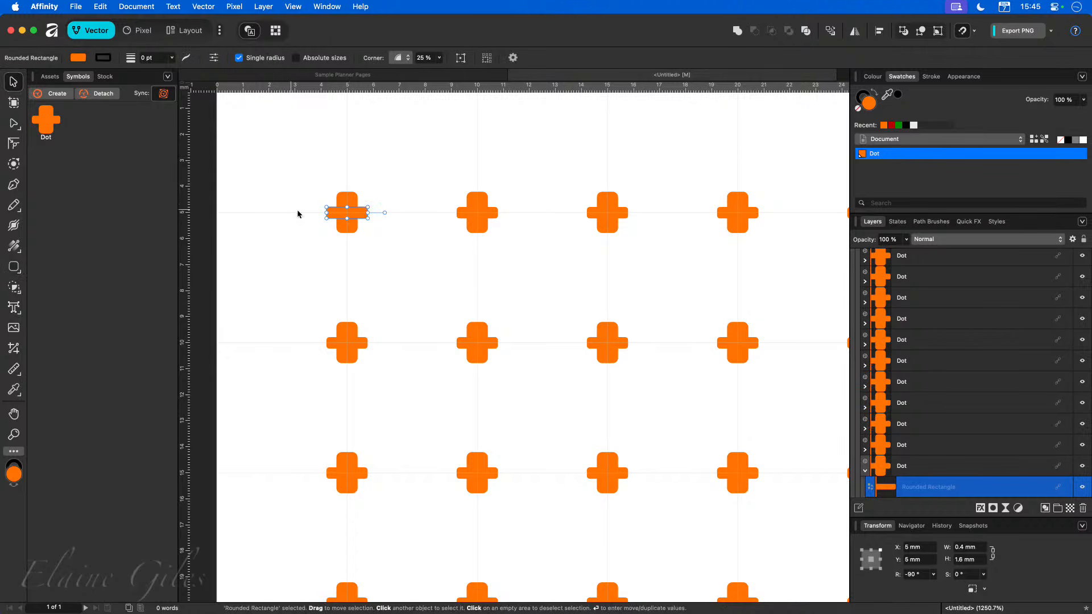
{"action": "left_click", "coordinate": [353, 228]}
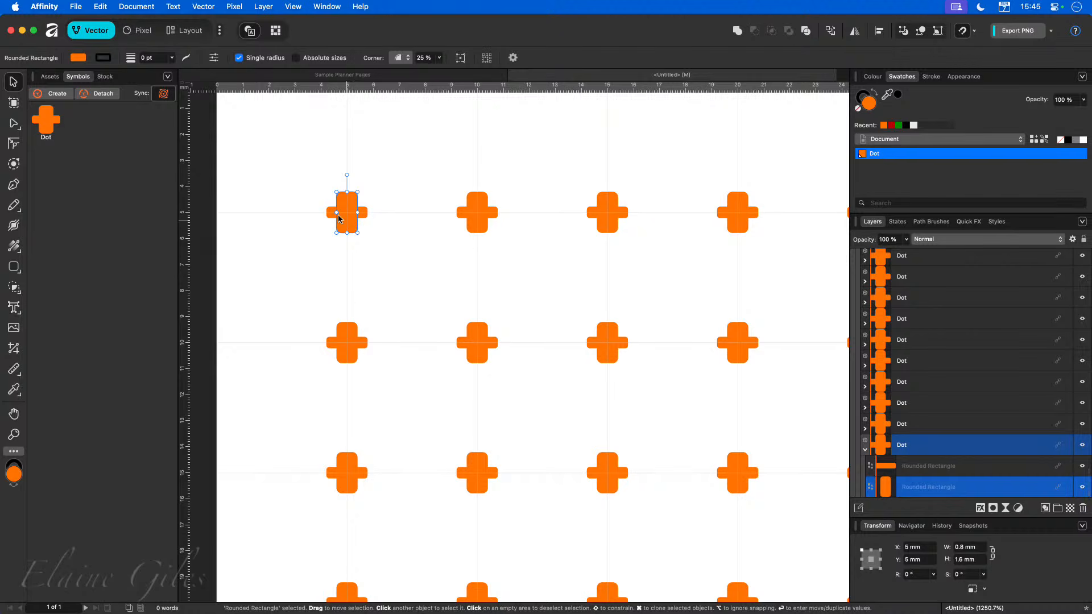
{"action": "mouse_move", "coordinate": [336, 213]}
{"action": "left_mouse_down"}
{"action": "mouse_move", "coordinate": [350, 206]}
{"action": "mouse_move", "coordinate": [340, 195]}
{"action": "mouse_move", "coordinate": [344, 208]}
{"action": "left_mouse_up"}
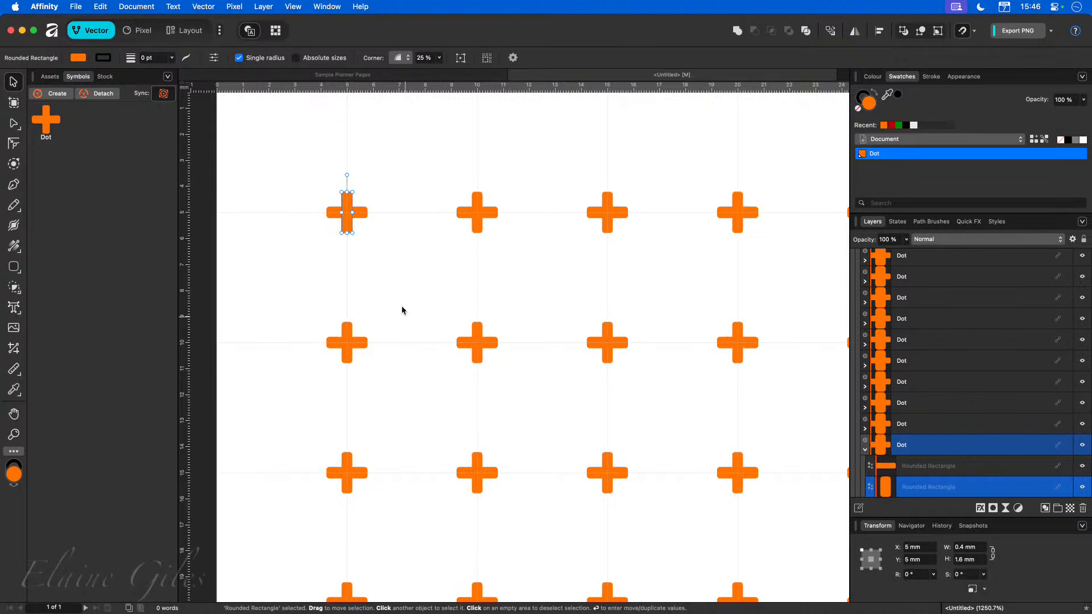
Select both cross bars, scale them to 0.8 mm by 0.8 mm and centre them at 5 mm, 5 mm.
{"action": "left_click", "coordinate": [402, 310]}
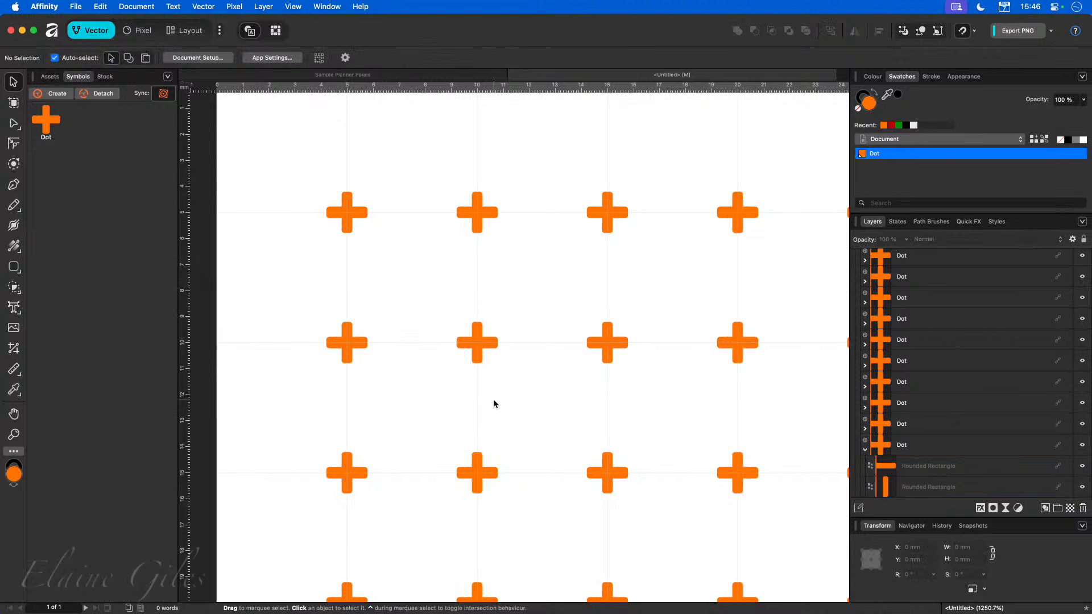
{"action": "scroll", "coordinate": [493, 404], "scroll_direction": "down", "scroll_amount": 3}
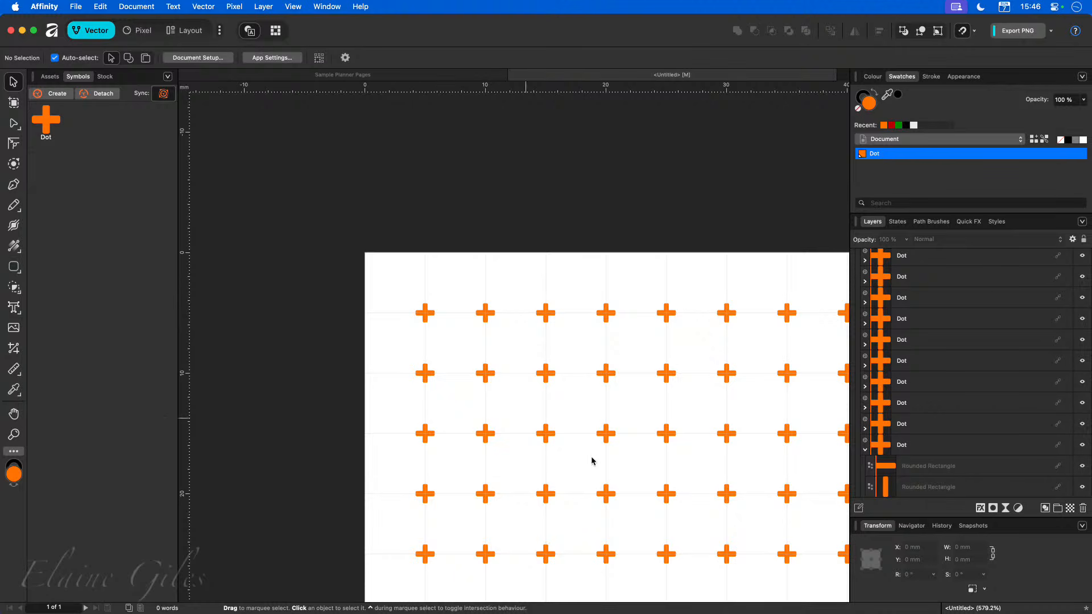
{"action": "left_click", "coordinate": [923, 485]}
{"action": "left_click", "coordinate": [910, 465], "text": "shift"}
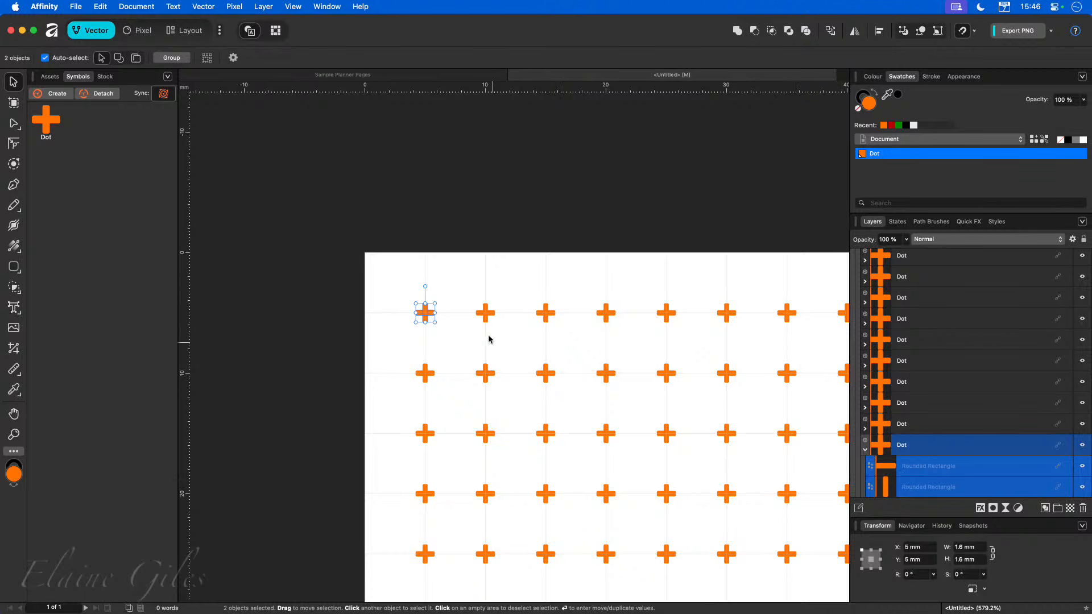
{"action": "left_click_drag", "start_coordinate": [434, 304], "coordinate": [427, 311]}
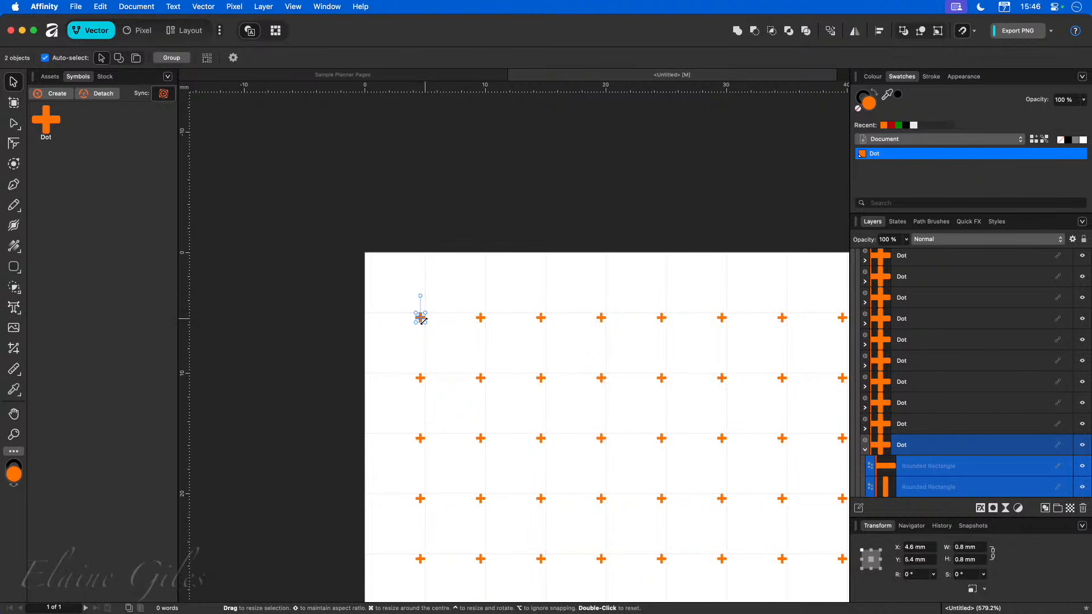
{"action": "scroll", "coordinate": [421, 318], "scroll_direction": "up", "scroll_amount": 4}
{"action": "scroll", "coordinate": [422, 324], "scroll_direction": "up", "scroll_amount": 5}
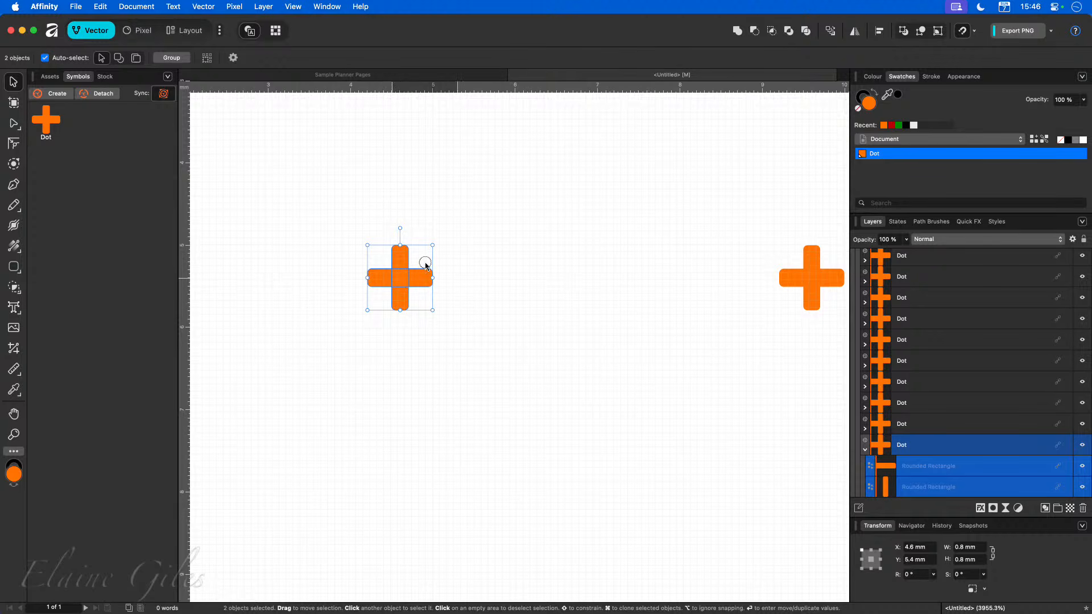
{"action": "scroll", "coordinate": [425, 264], "scroll_direction": "down", "scroll_amount": 2}
{"action": "scroll", "coordinate": [426, 267], "scroll_direction": "down", "scroll_amount": 1}
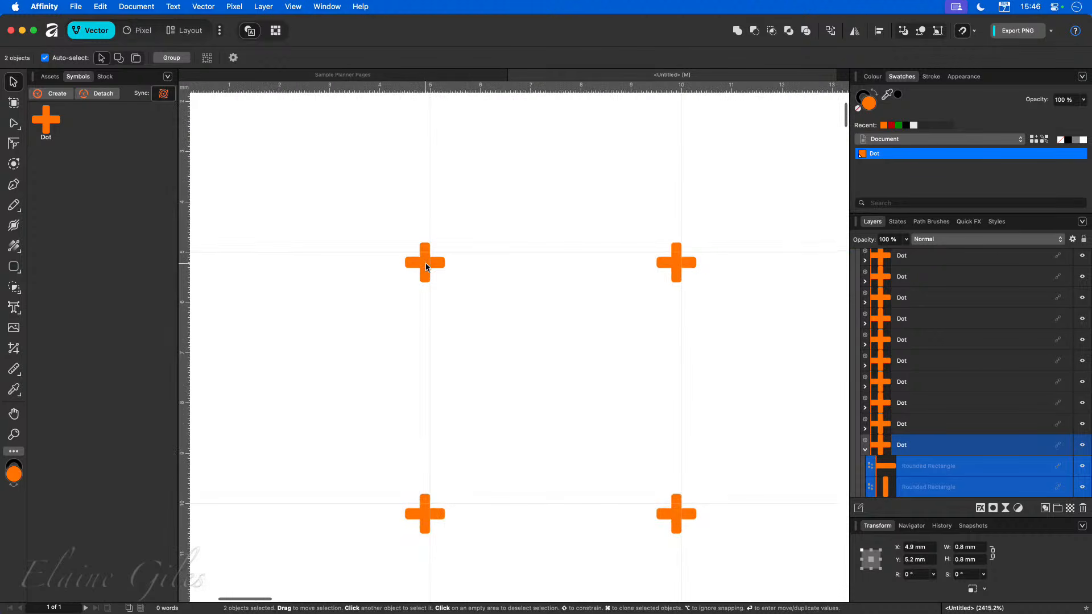
{"action": "left_click_drag", "start_coordinate": [428, 264], "coordinate": [431, 256]}
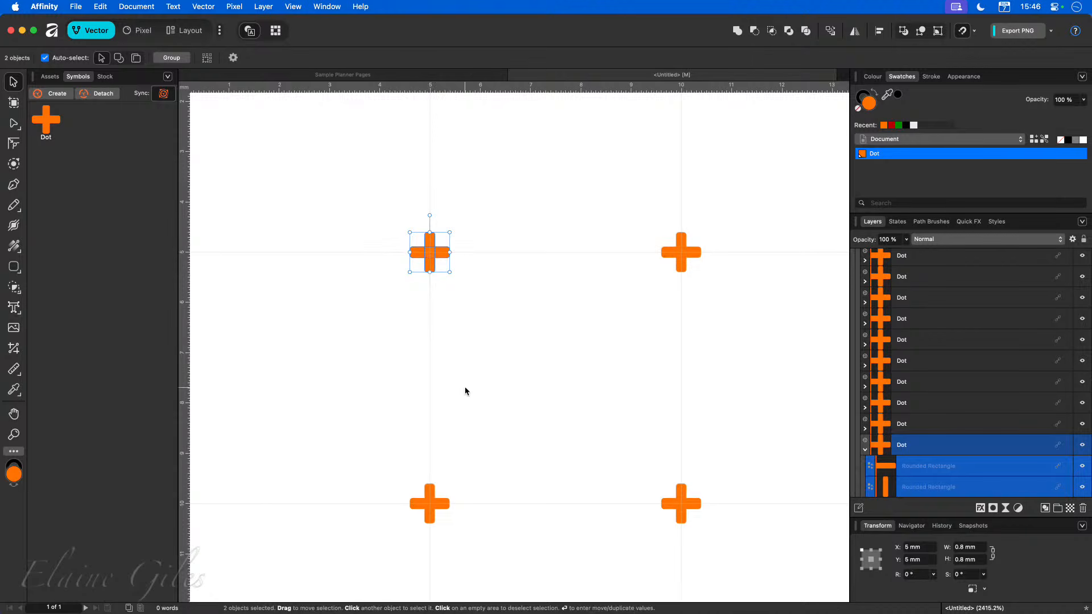
Zoom out and pan across the page to inspect the repeated cross grid.
{"action": "scroll", "coordinate": [454, 382], "scroll_direction": "down", "scroll_amount": 3}
{"action": "scroll", "coordinate": [452, 377], "scroll_direction": "down", "scroll_amount": 2}
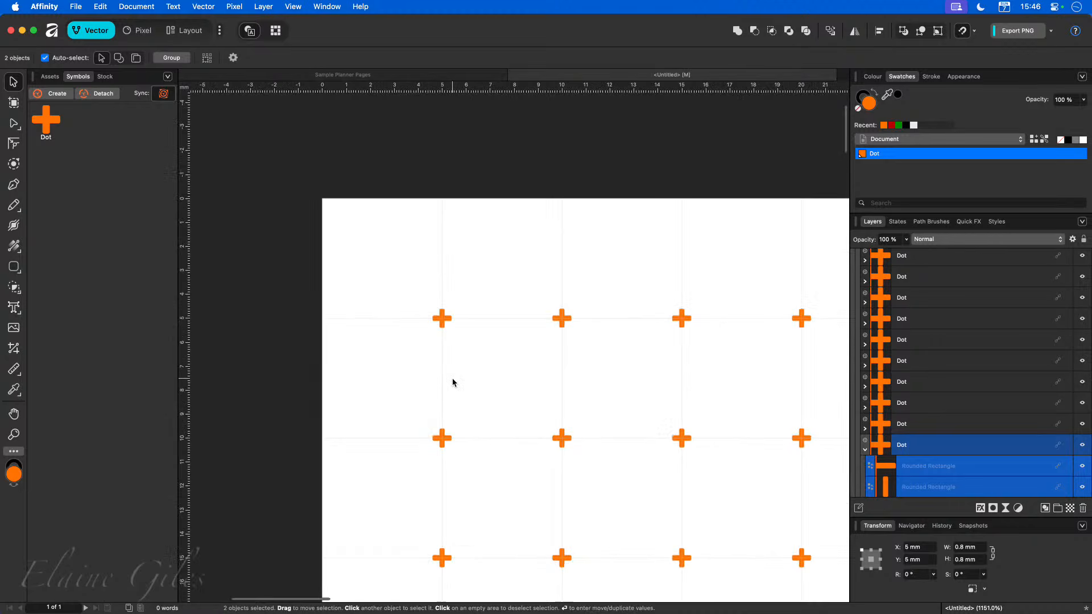
{"action": "scroll", "coordinate": [445, 377], "scroll_direction": "right", "scroll_amount": 3}
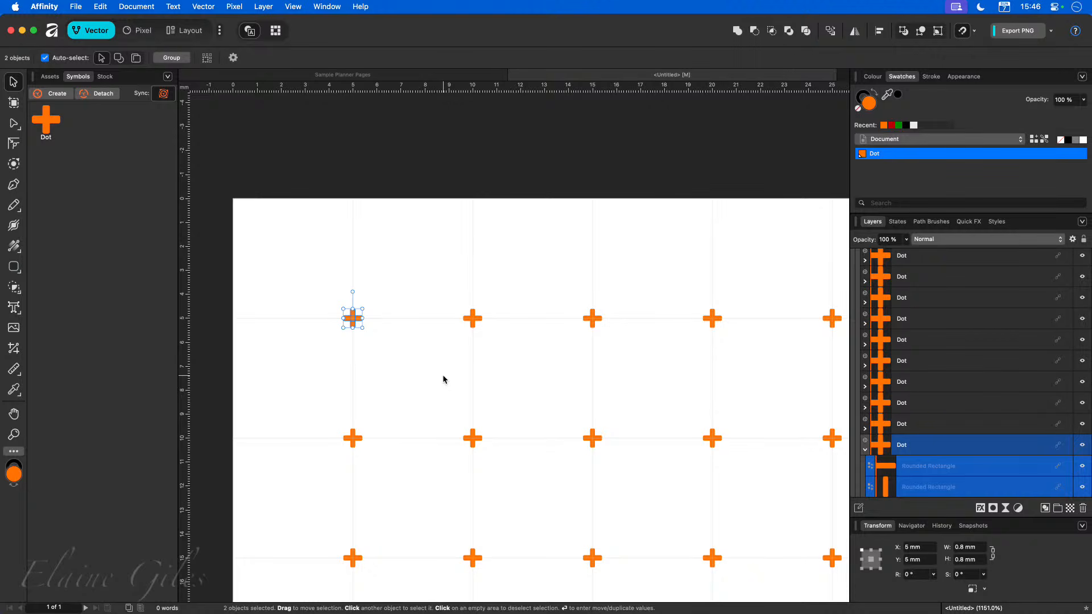
{"action": "scroll", "coordinate": [415, 416], "scroll_direction": "down", "scroll_amount": 2}
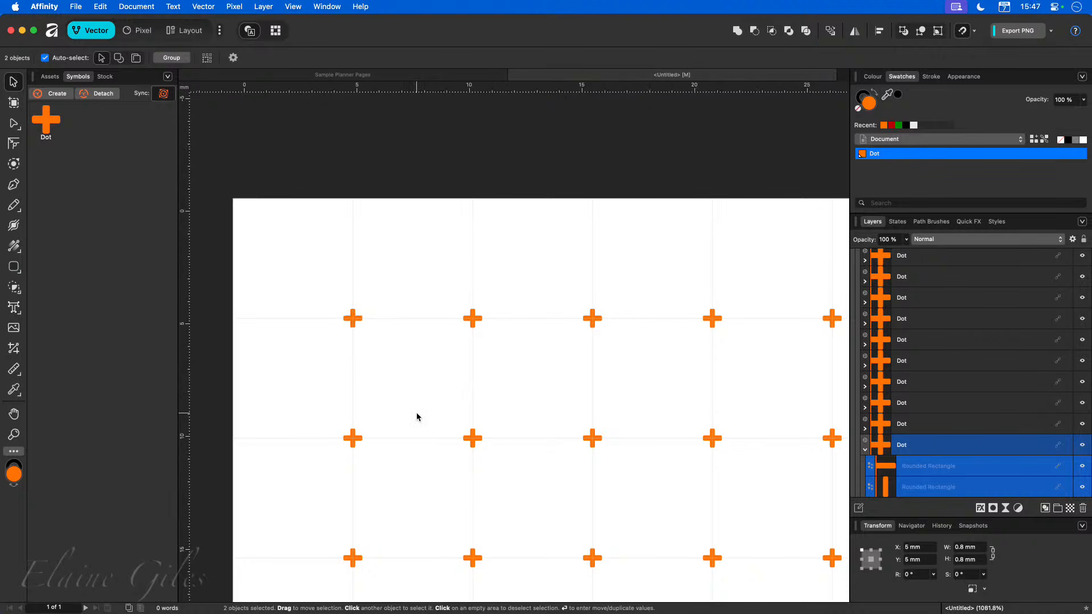
{"action": "scroll", "coordinate": [417, 417], "scroll_direction": "down", "scroll_amount": 2}
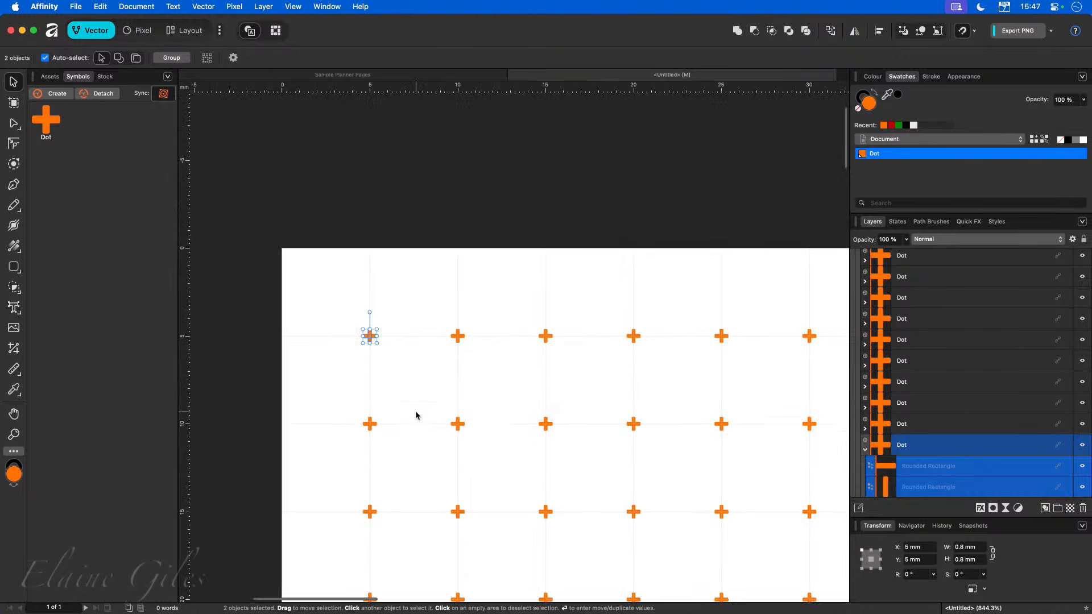
{"action": "scroll", "coordinate": [415, 415], "scroll_direction": "down", "scroll_amount": 3}
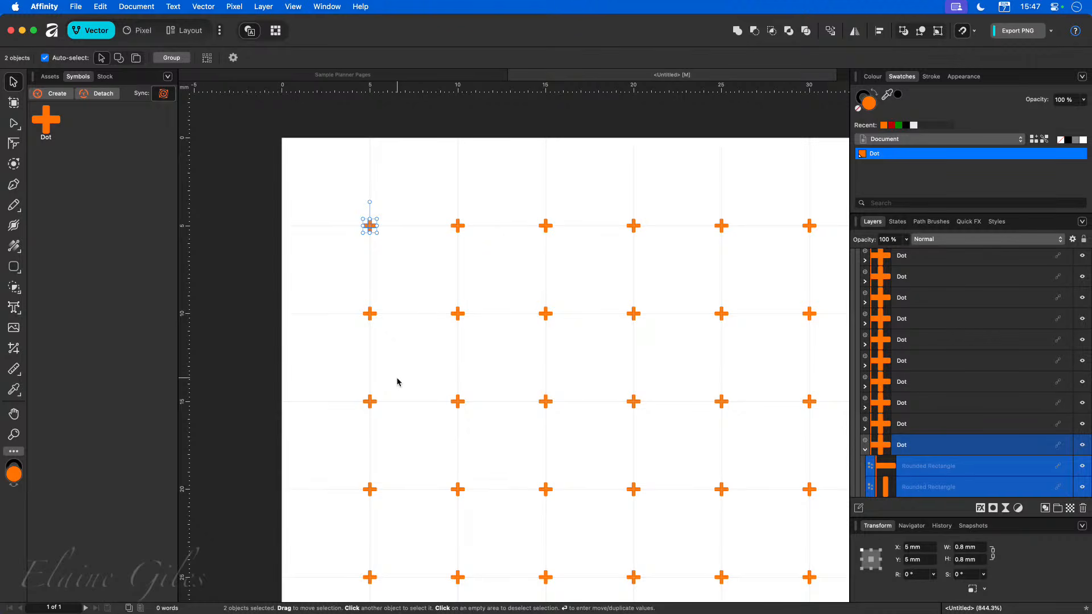
{"action": "left_click", "coordinate": [397, 283]}
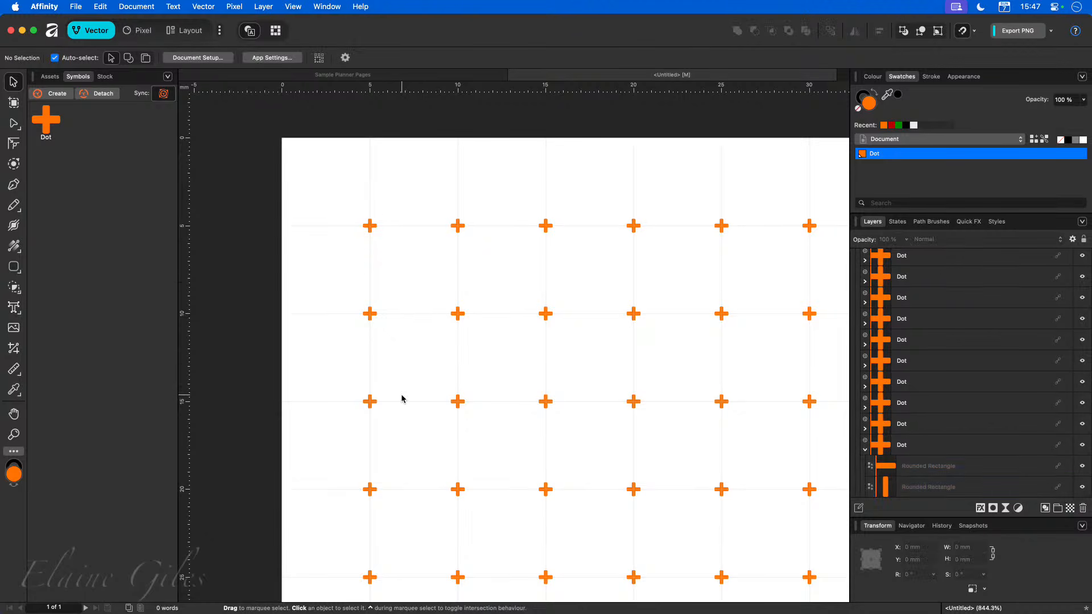
{"action": "key", "text": "super+0"}
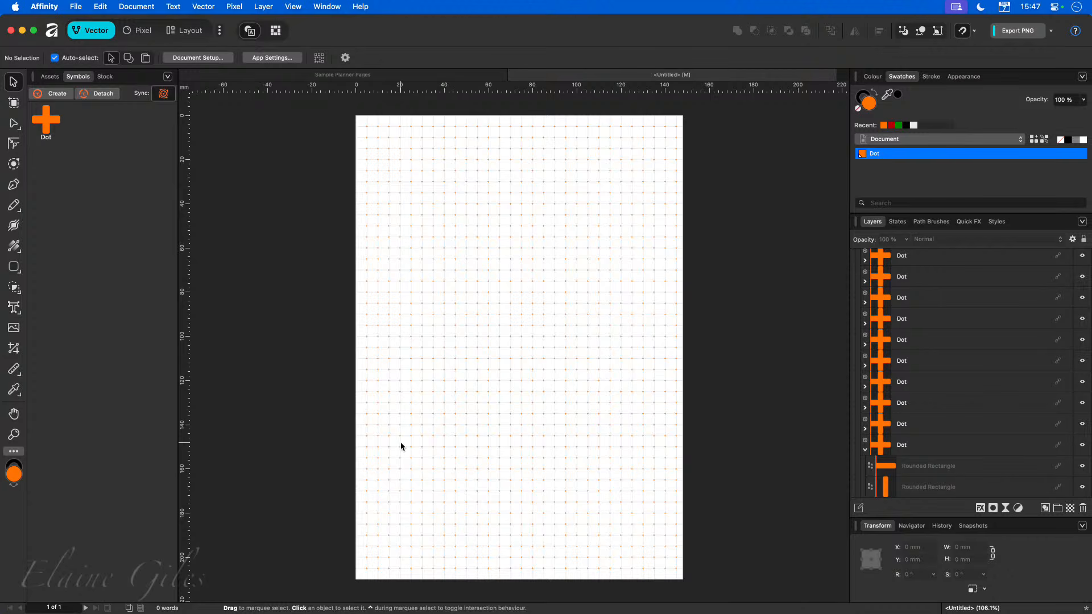
Save the document as Dot Grid.
{"action": "key", "text": "super+s"}
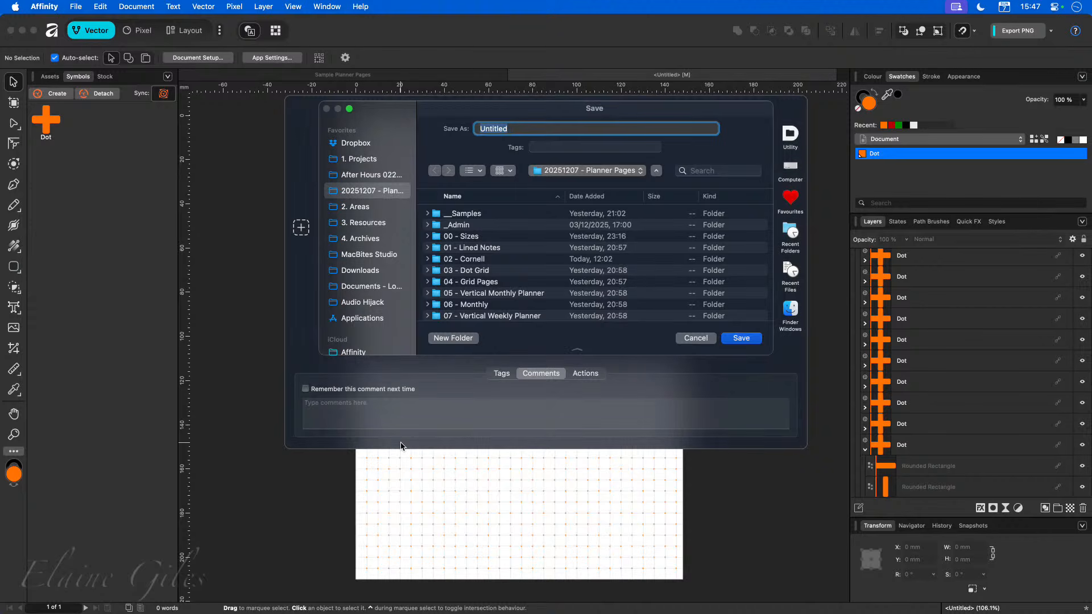
{"action": "type", "text": "Dot Grid"}
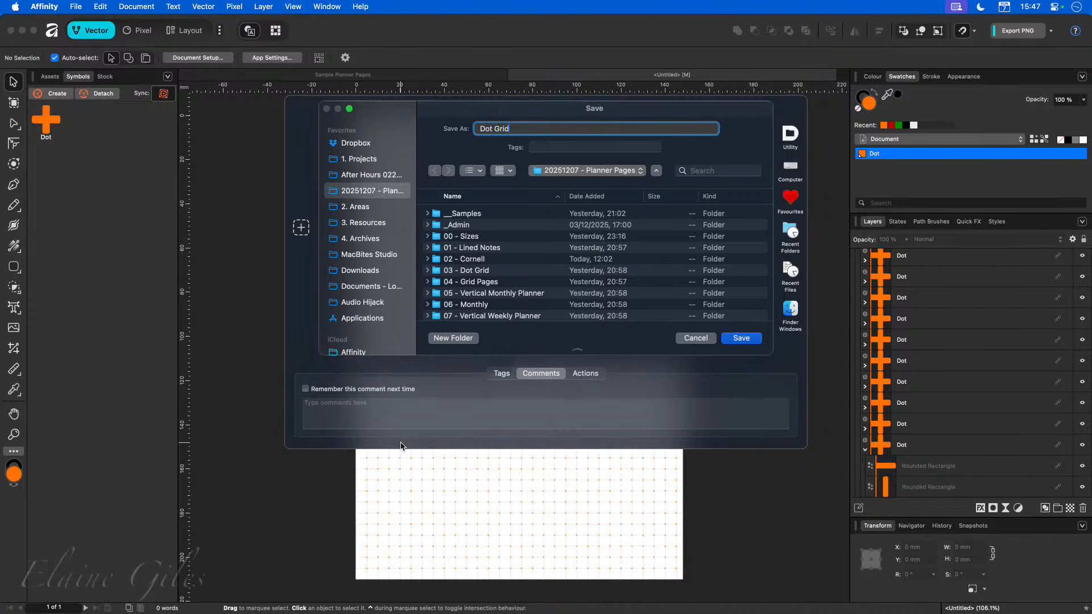
{"action": "key", "text": "Return"}
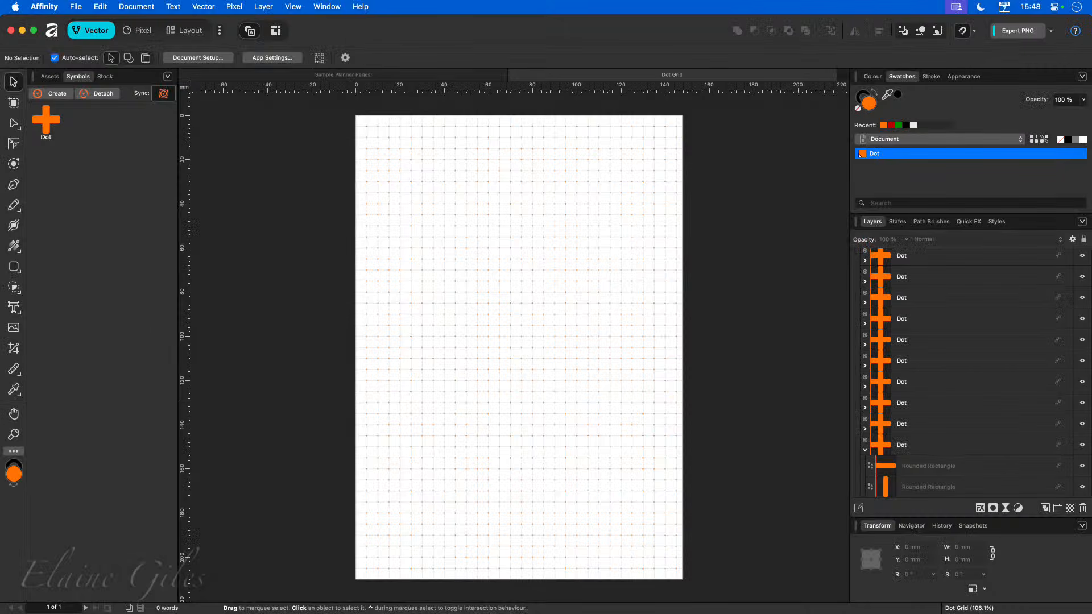
Create a new A5 document and switch to the Layout persona.
{"action": "key", "text": "super+n"}
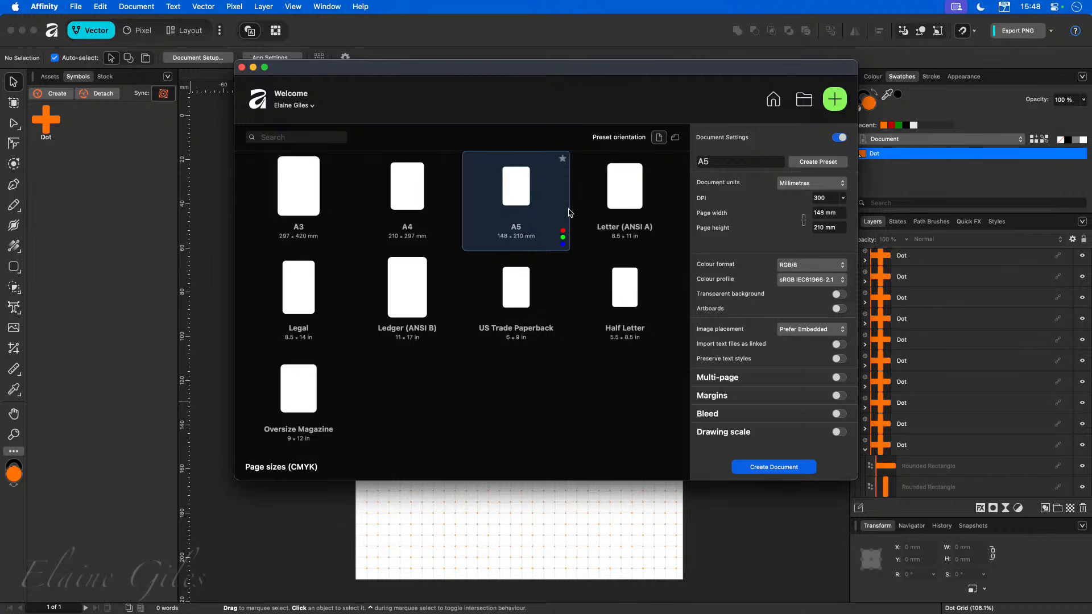
{"action": "double_click", "coordinate": [517, 188]}
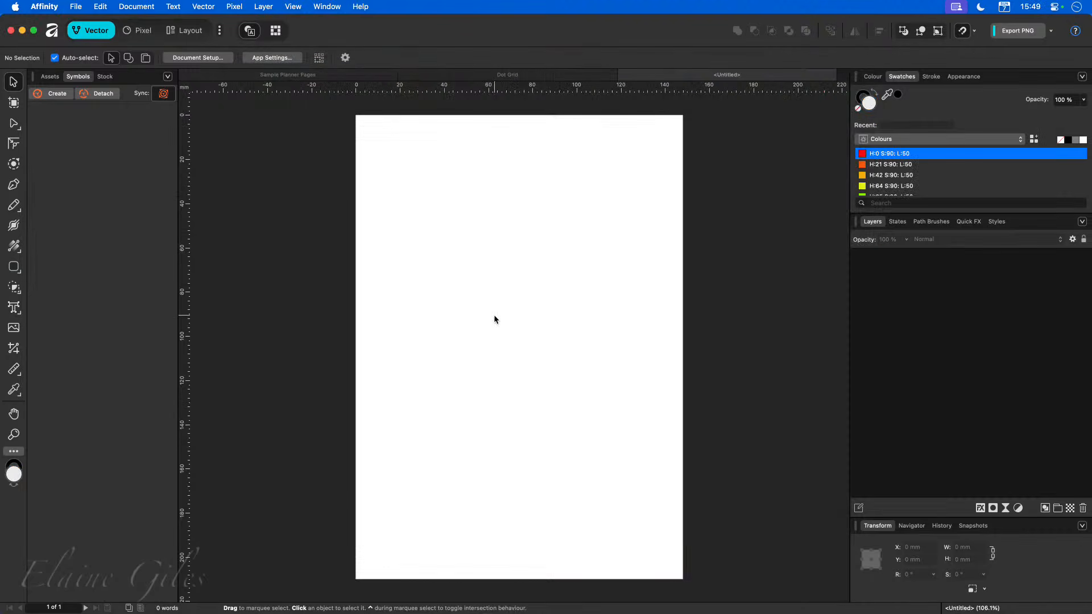
{"action": "left_click", "coordinate": [185, 30]}
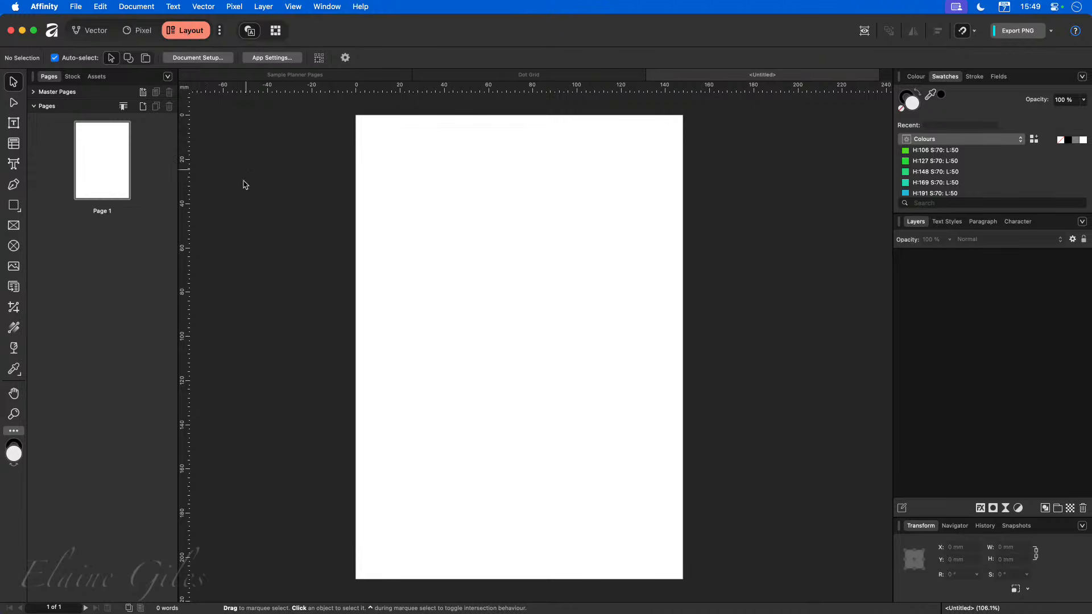
Draw a table across the top edge of the page with the Table tool and reduce it to two rows.
{"action": "left_click", "coordinate": [15, 149]}
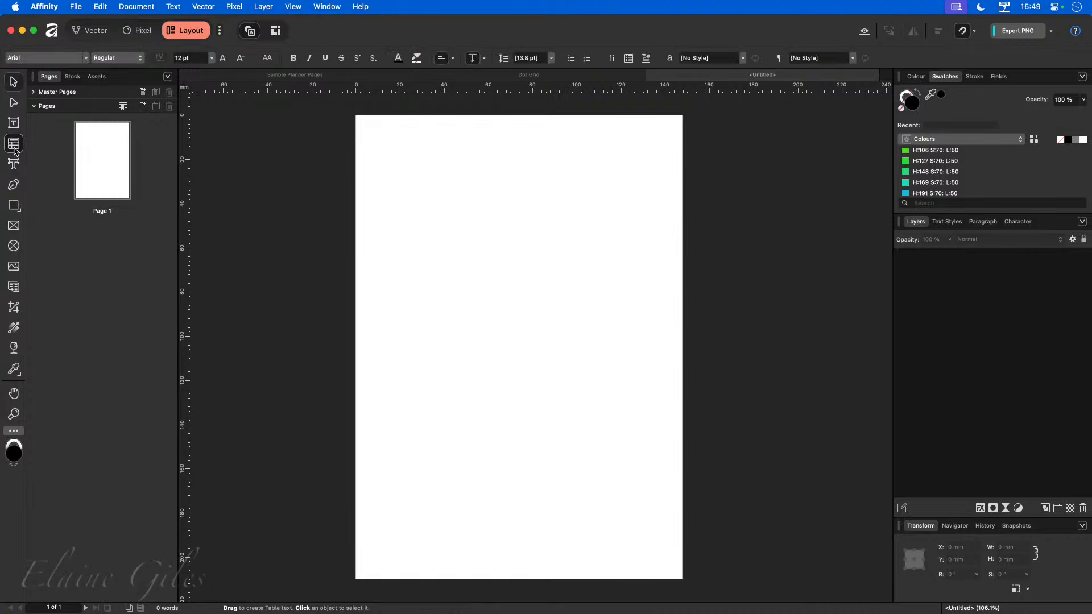
{"action": "left_click_drag", "start_coordinate": [359, 116], "coordinate": [682, 153]}
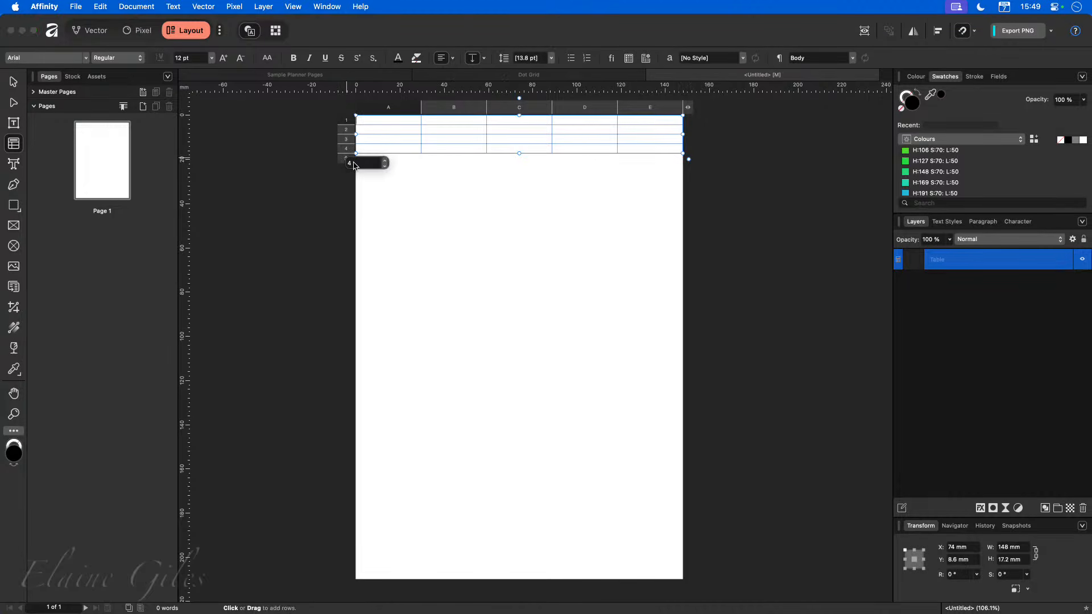
{"action": "left_click", "coordinate": [385, 165]}
{"action": "left_click", "coordinate": [385, 165]}
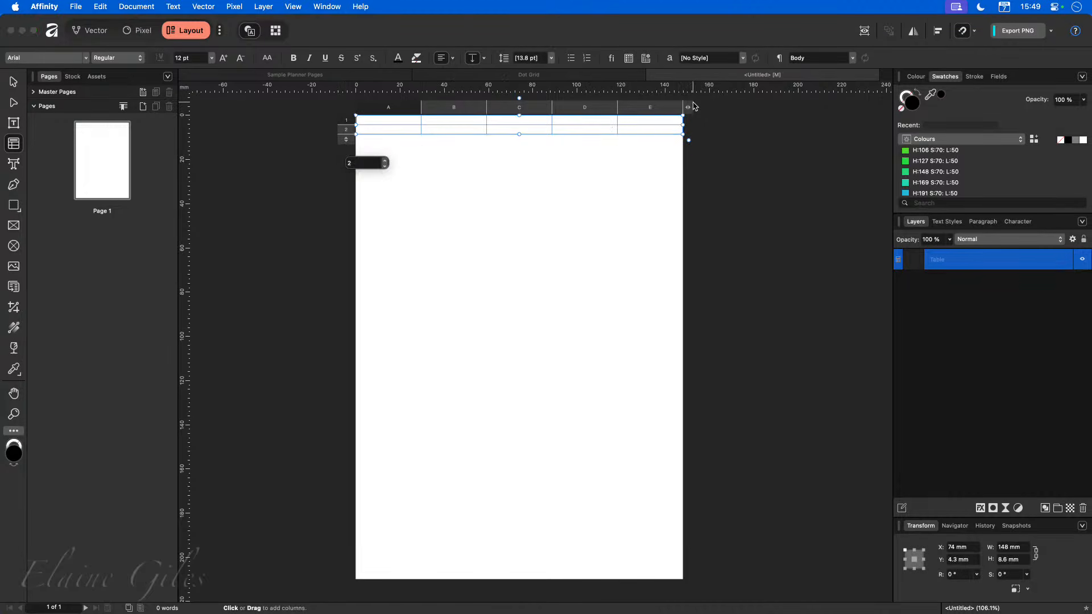
Reduce the table to two columns.
{"action": "mouse_move", "coordinate": [689, 108]}
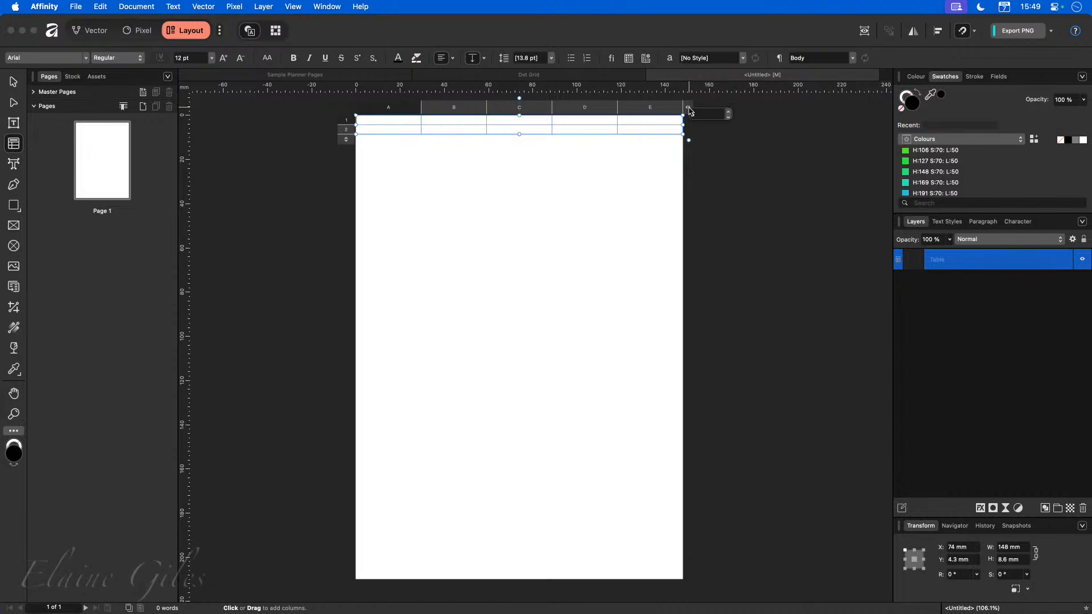
{"action": "left_click", "coordinate": [729, 116]}
{"action": "left_click", "coordinate": [728, 116]}
{"action": "left_click", "coordinate": [729, 117]}
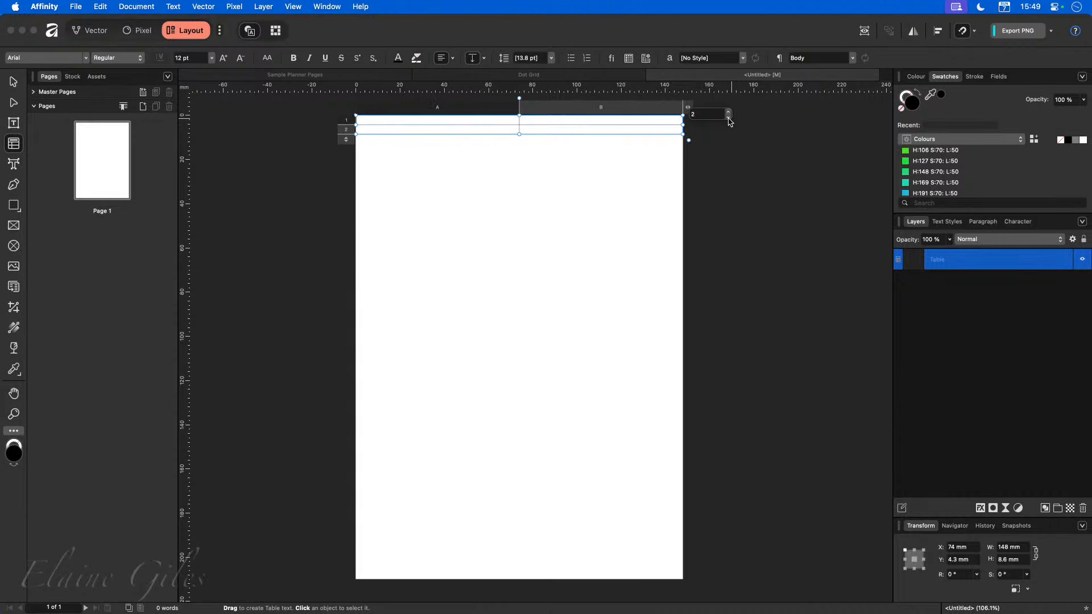
{"action": "left_click", "coordinate": [512, 191]}
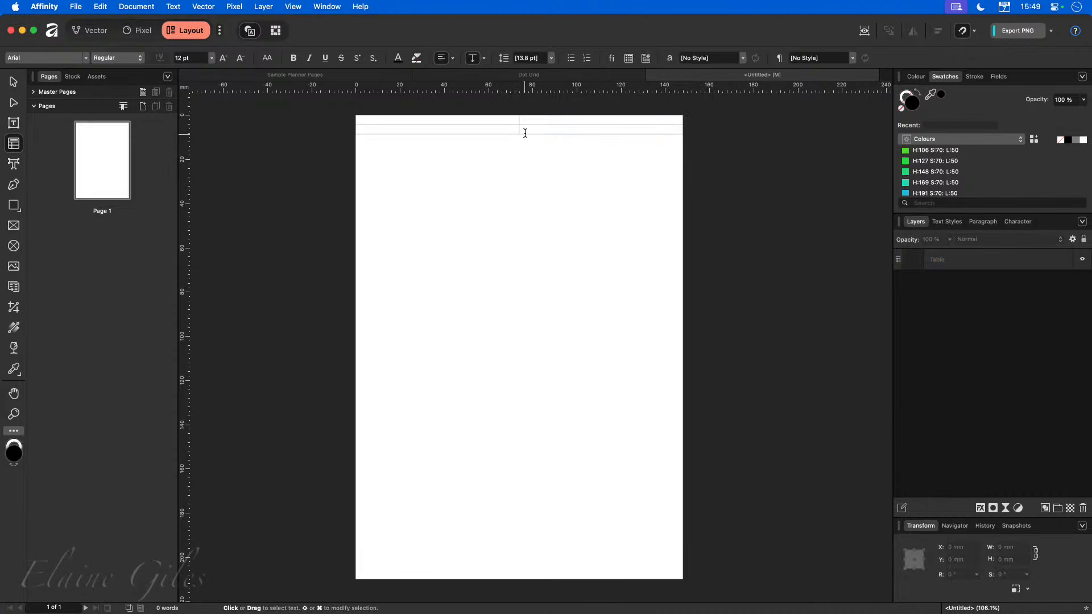
Narrow the table's first column by moving the column divider.
{"action": "left_click", "coordinate": [521, 130]}
{"action": "left_click_drag", "start_coordinate": [521, 110], "coordinate": [432, 110]}
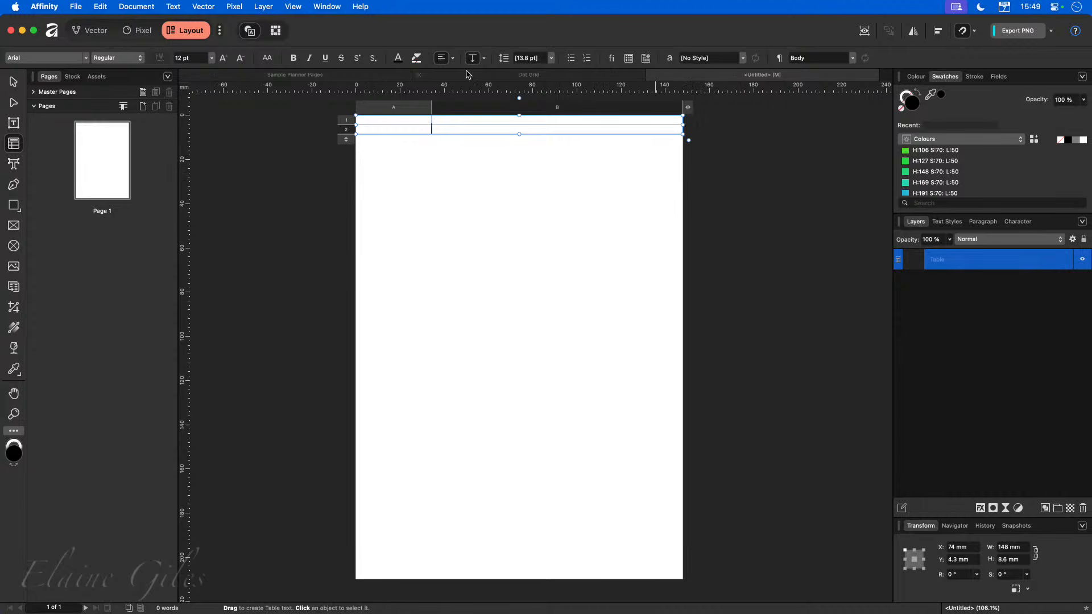
Examine the pages of the Sample Planner Pages and Cornell Notes documents for reference.
{"action": "left_click", "coordinate": [336, 75]}
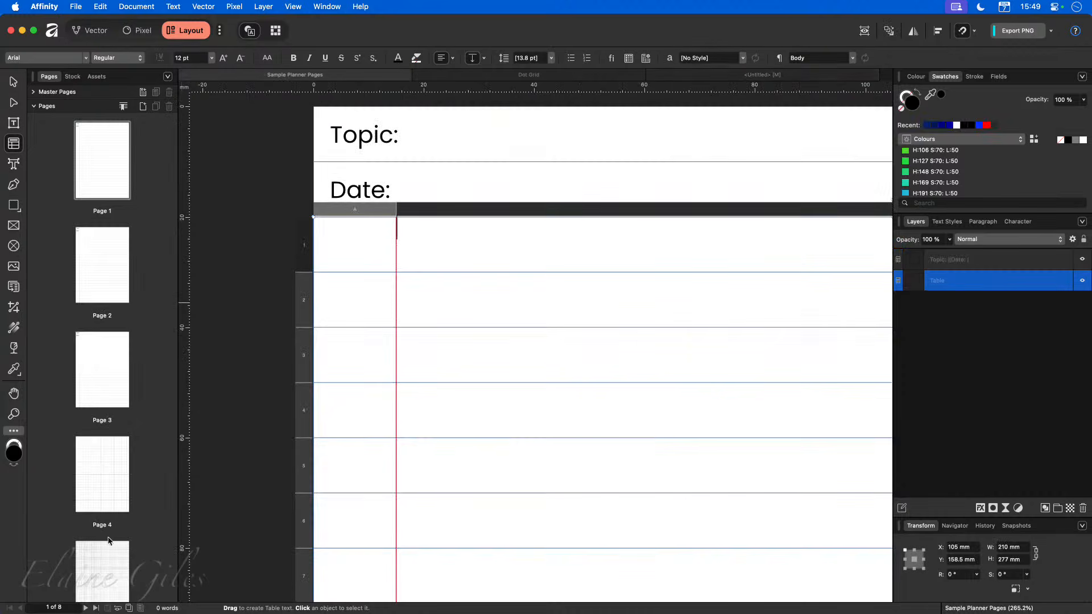
{"action": "scroll", "coordinate": [110, 557], "scroll_direction": "down", "scroll_amount": 5}
{"action": "scroll", "coordinate": [105, 547], "scroll_direction": "down", "scroll_amount": 3}
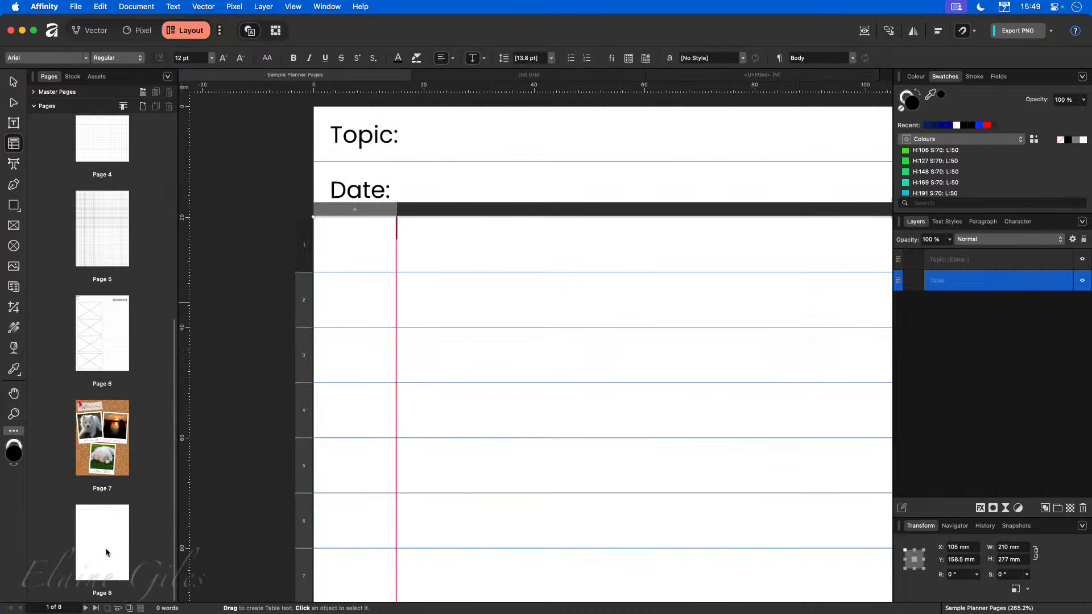
{"action": "scroll", "coordinate": [105, 547], "scroll_direction": "up", "scroll_amount": 8}
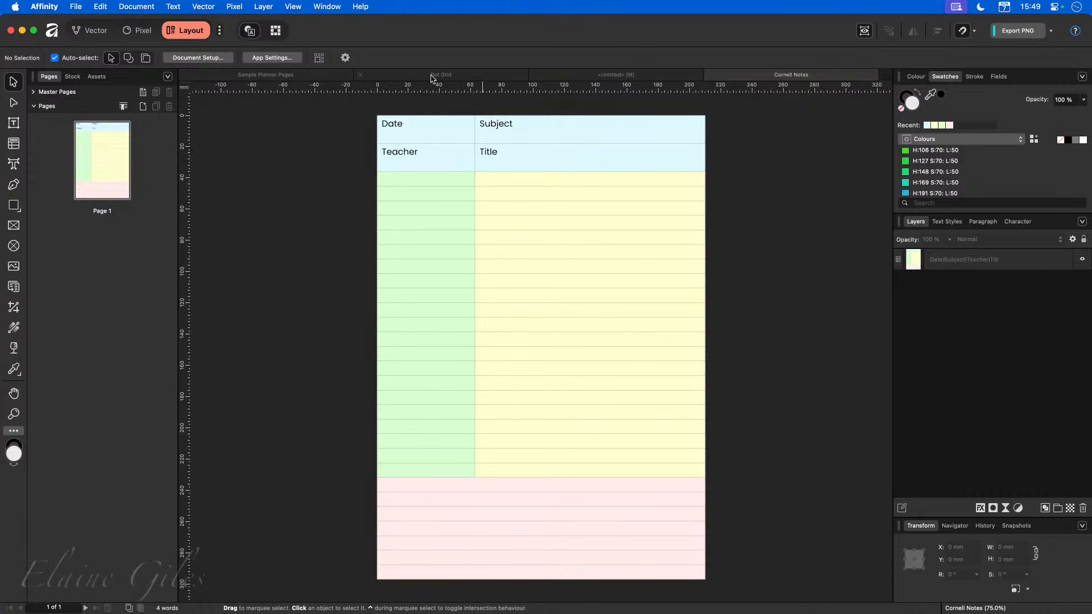
{"action": "left_click", "coordinate": [564, 75]}
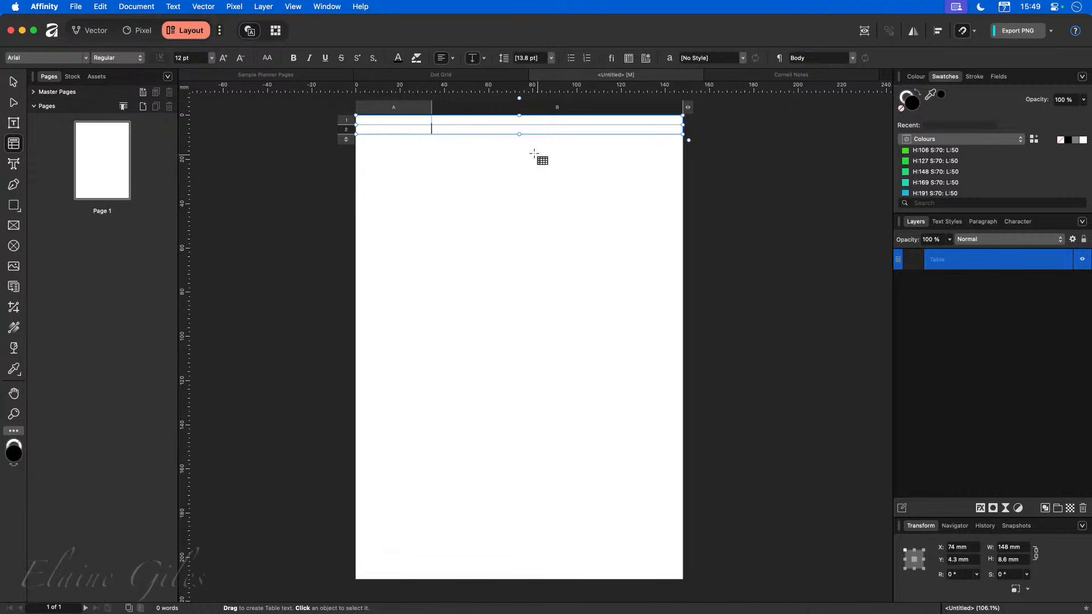
Enlarge the table rows to a total height of 20 mm and widen the first column slightly.
{"action": "left_click_drag", "start_coordinate": [519, 135], "coordinate": [522, 159]}
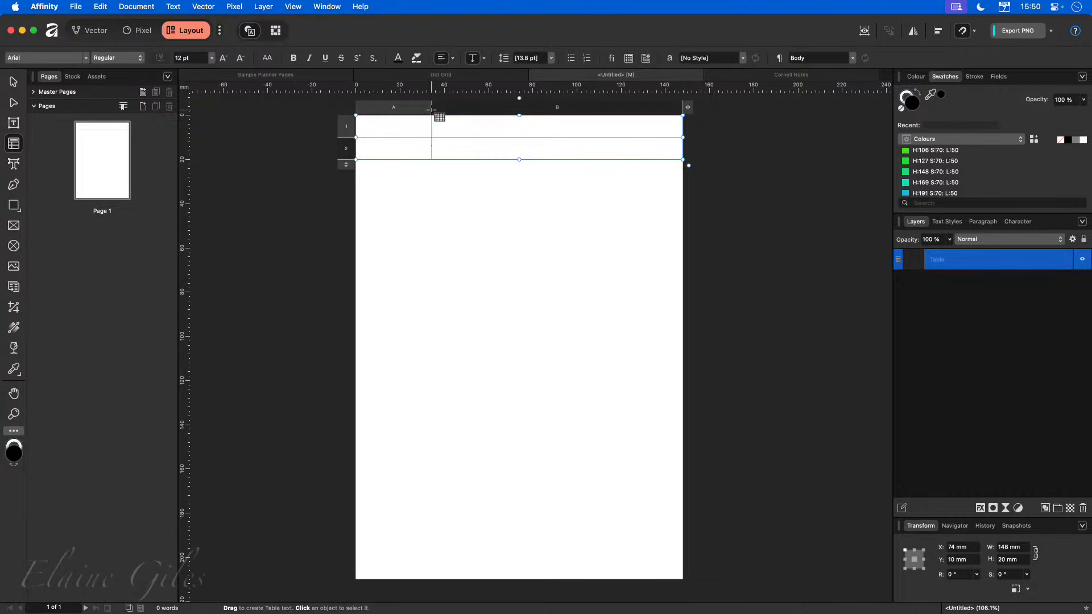
{"action": "left_click_drag", "start_coordinate": [432, 110], "coordinate": [459, 116]}
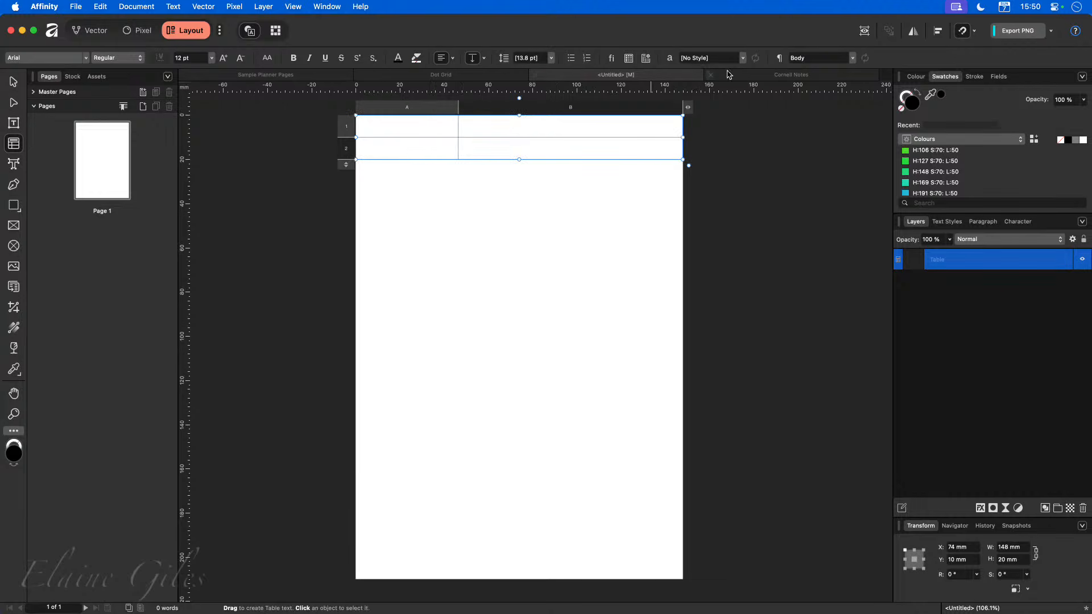
Close the Dot Grid document.
{"action": "left_click", "coordinate": [728, 74]}
{"action": "left_click", "coordinate": [318, 75]}
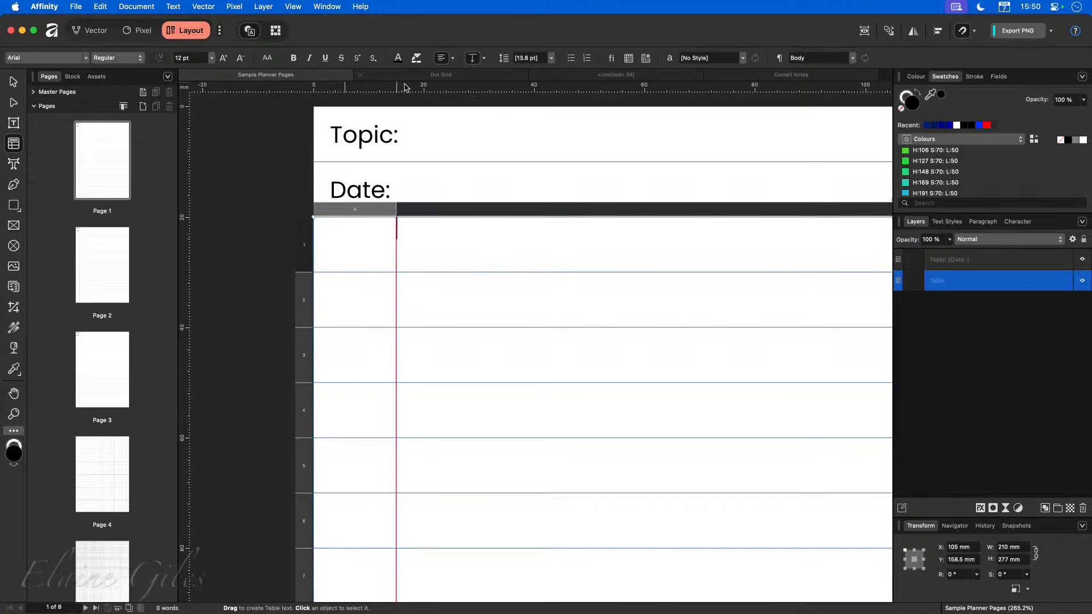
{"action": "left_click", "coordinate": [438, 75]}
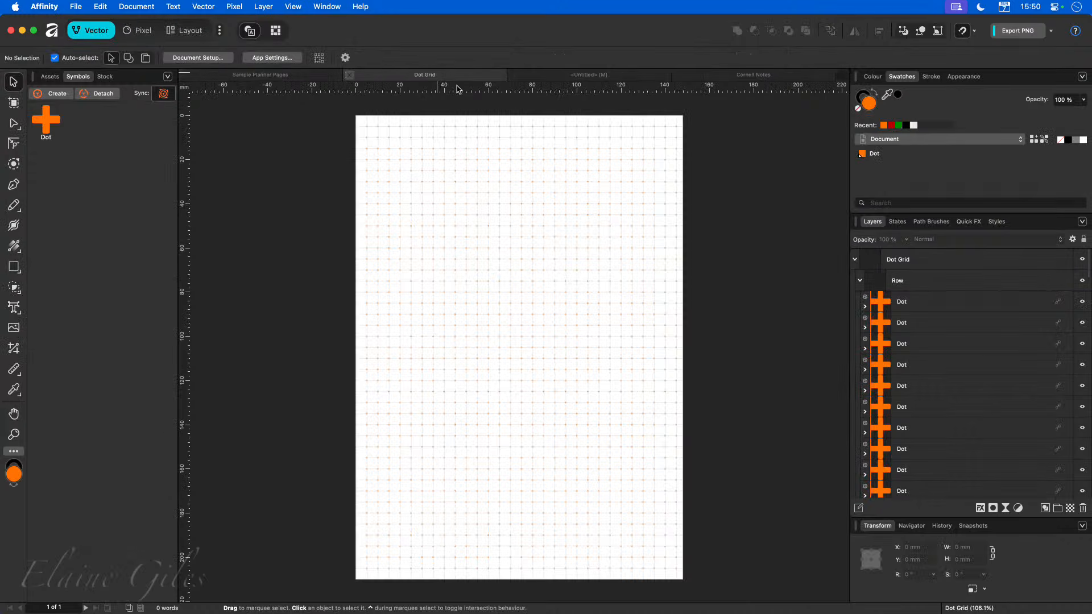
{"action": "key", "text": "super+w"}
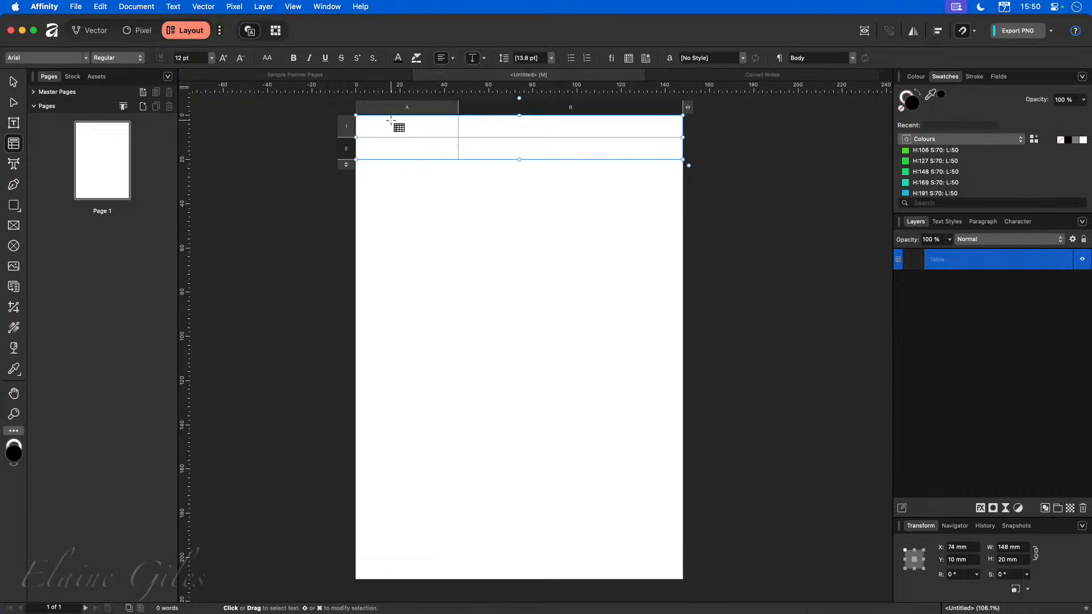
Enter Subject and Title in the second column's two cells.
{"action": "left_click", "coordinate": [389, 124]}
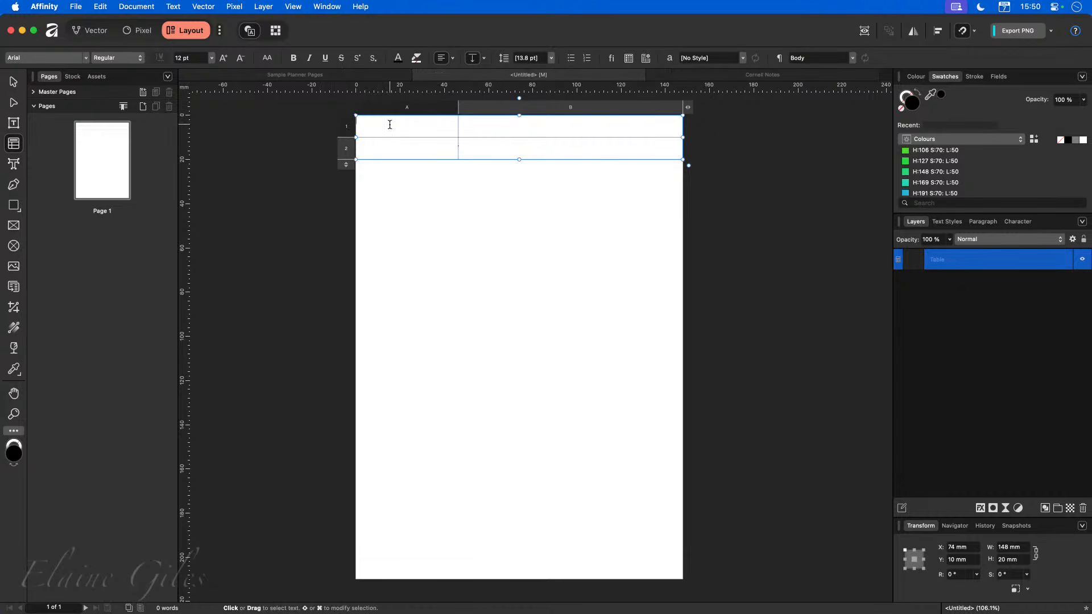
{"action": "left_click", "coordinate": [667, 77]}
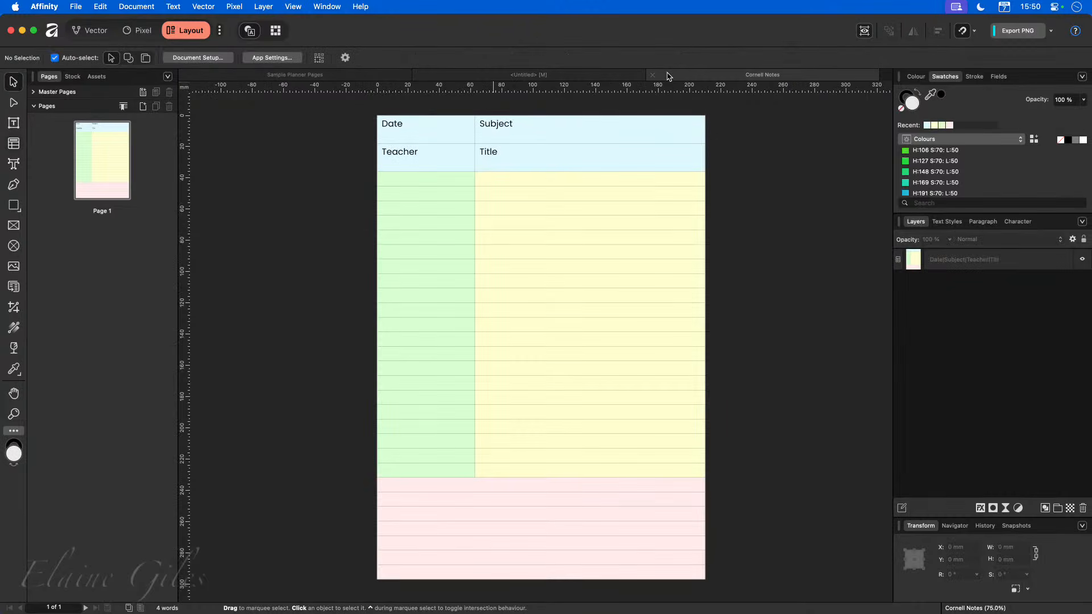
{"action": "left_click", "coordinate": [565, 76]}
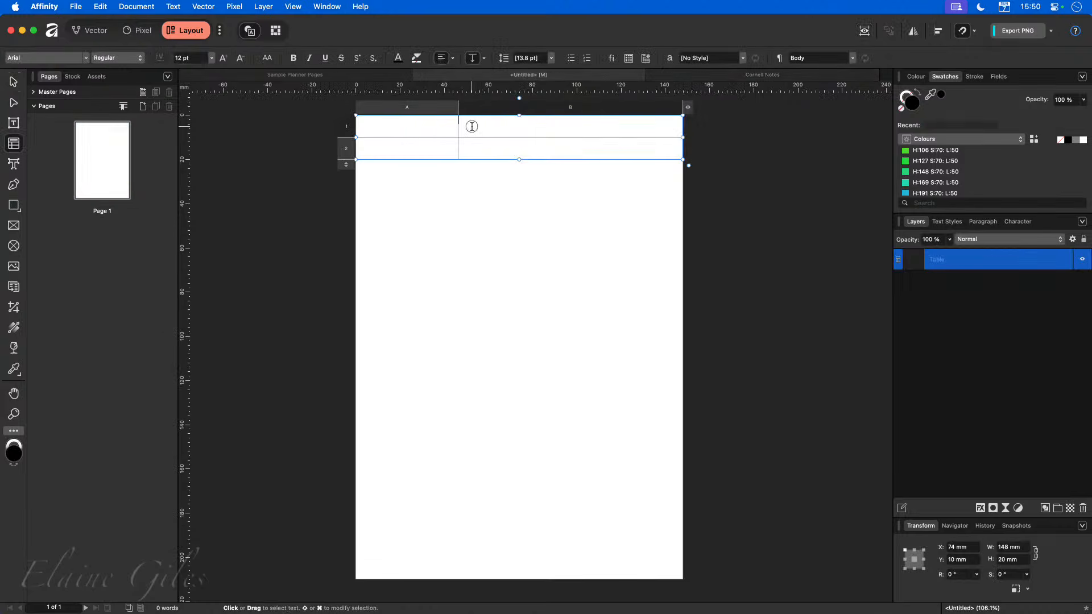
{"action": "type", "text": "Subject"}
{"action": "key", "text": "Down"}
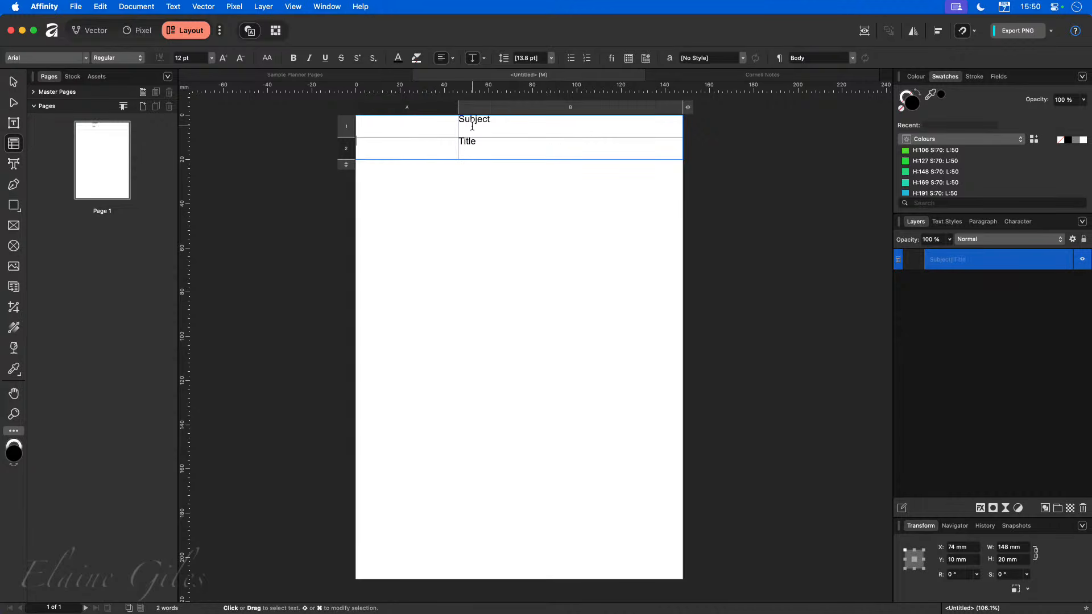
Enter Date and Teacher in the first column's two cells.
{"action": "left_click", "coordinate": [382, 129]}
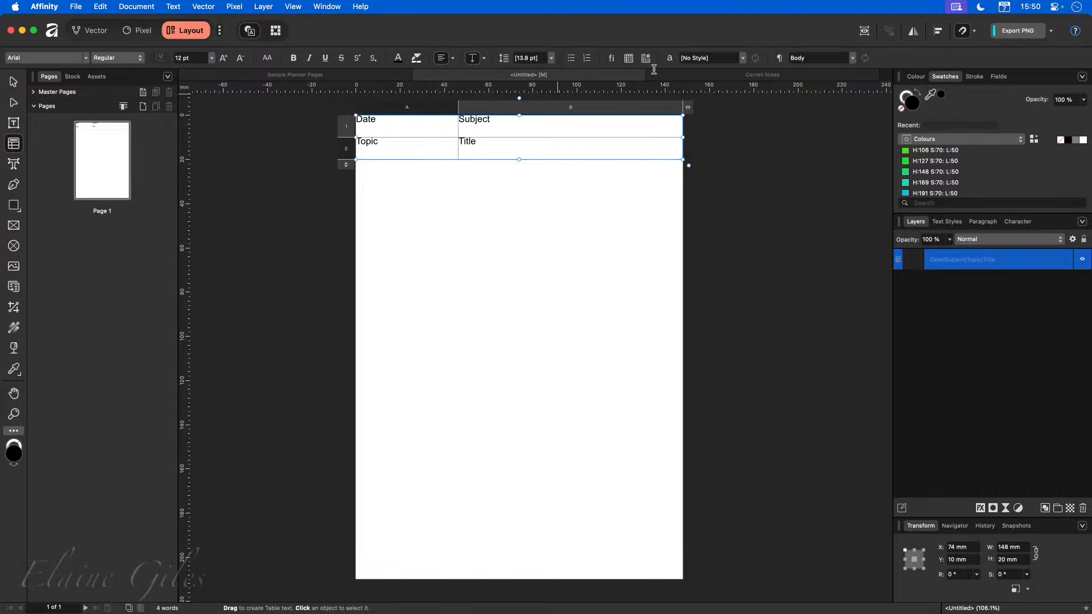
{"action": "key", "text": "super+a"}
{"action": "type", "text": "Teac"}
{"action": "left_click", "coordinate": [496, 189]}
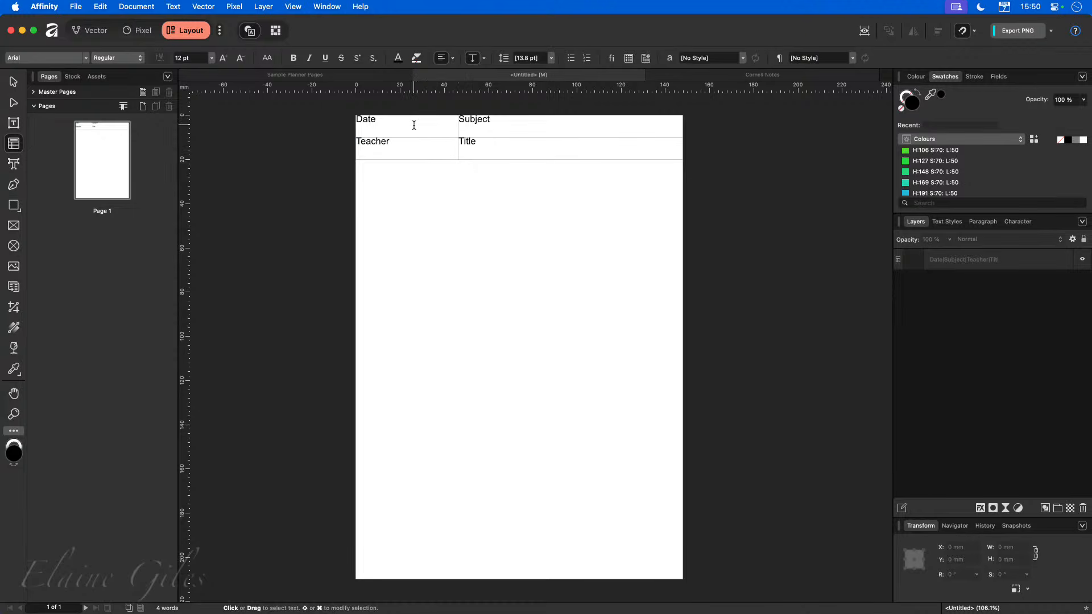
Select all table cells, set their cell insets to 2 mm, and centre the text vertically.
{"action": "left_click_drag", "start_coordinate": [414, 126], "coordinate": [507, 150]}
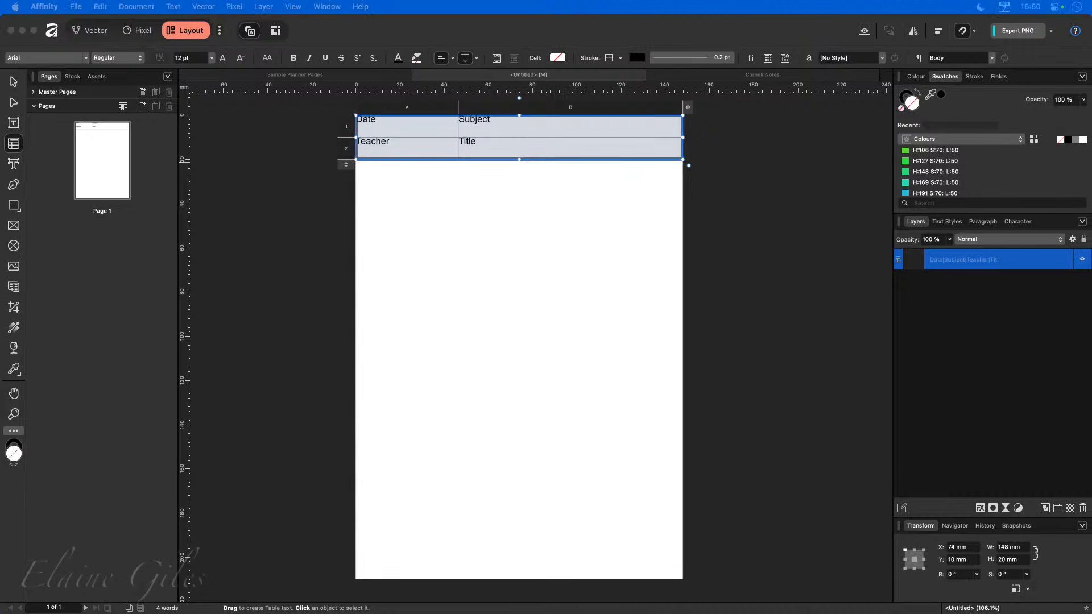
{"action": "left_click_drag", "start_coordinate": [77, 263], "coordinate": [300, 155]}
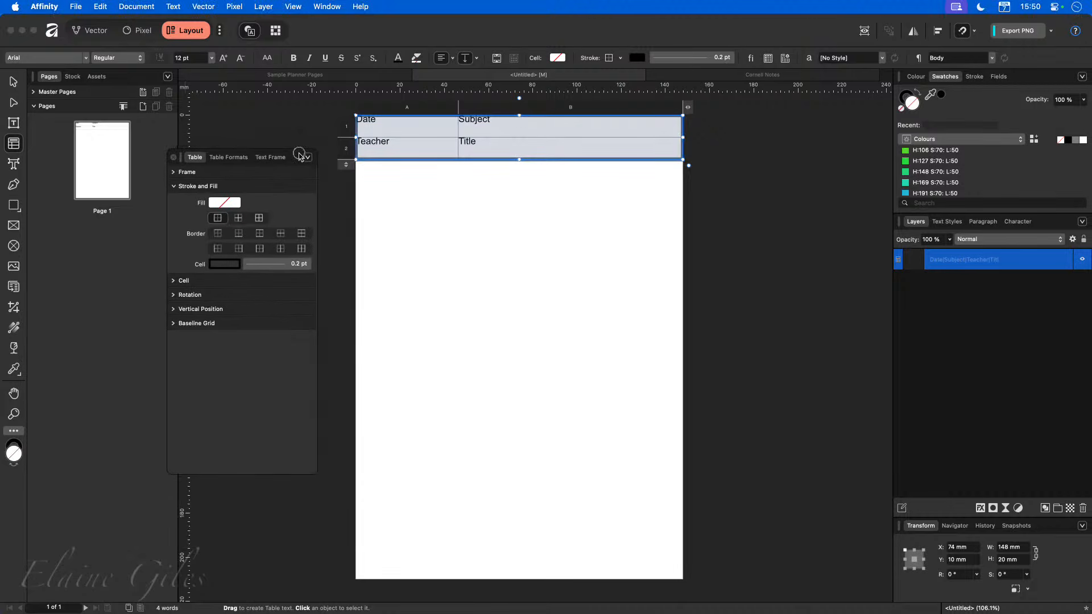
{"action": "left_click", "coordinate": [175, 281]}
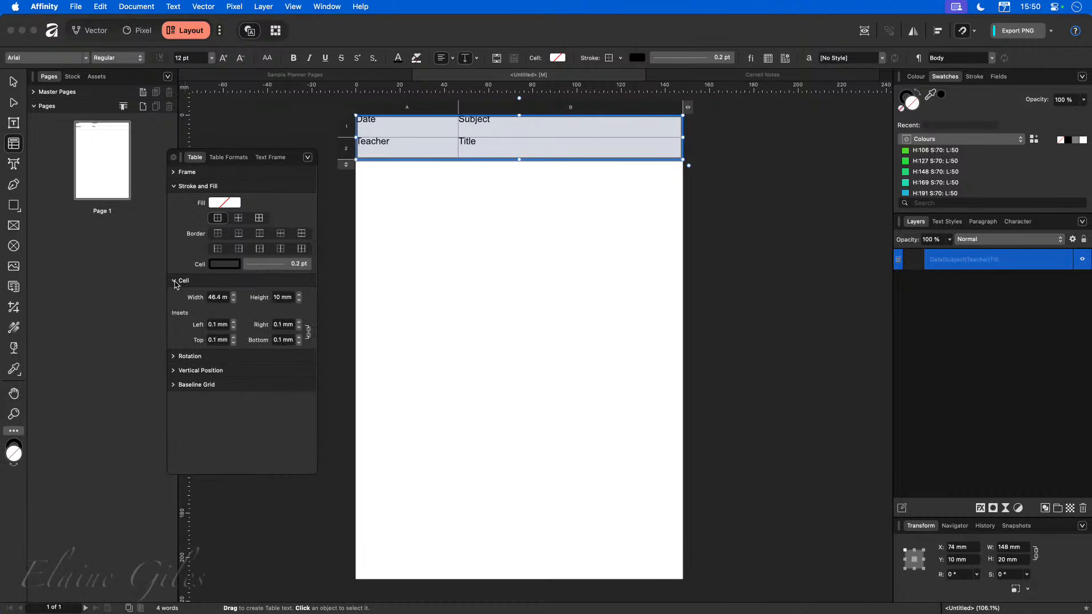
{"action": "left_click", "coordinate": [233, 322]}
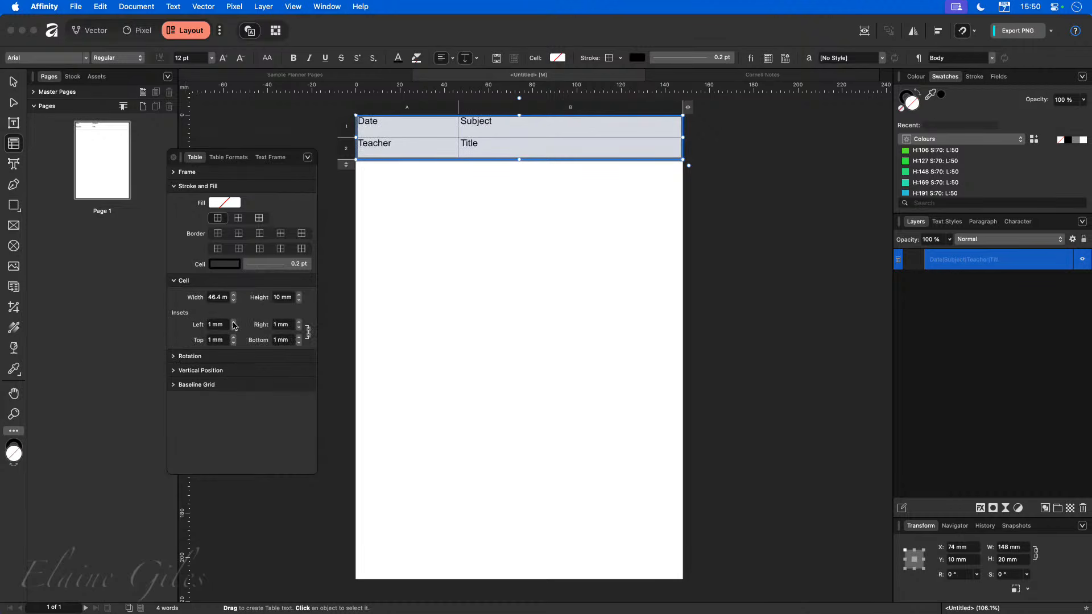
{"action": "left_click", "coordinate": [233, 322]}
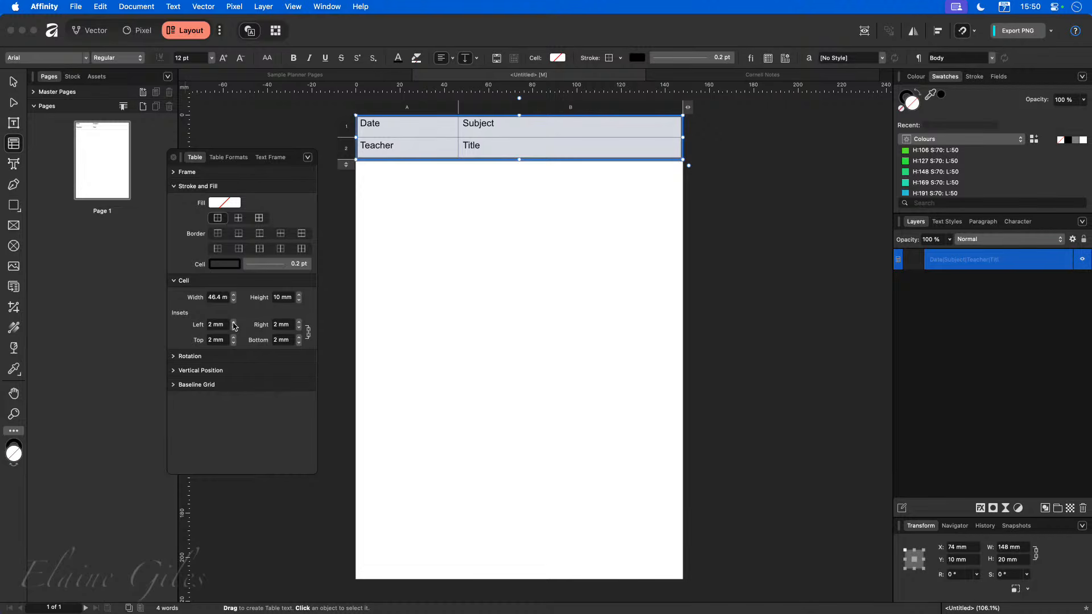
{"action": "left_click", "coordinate": [233, 323]}
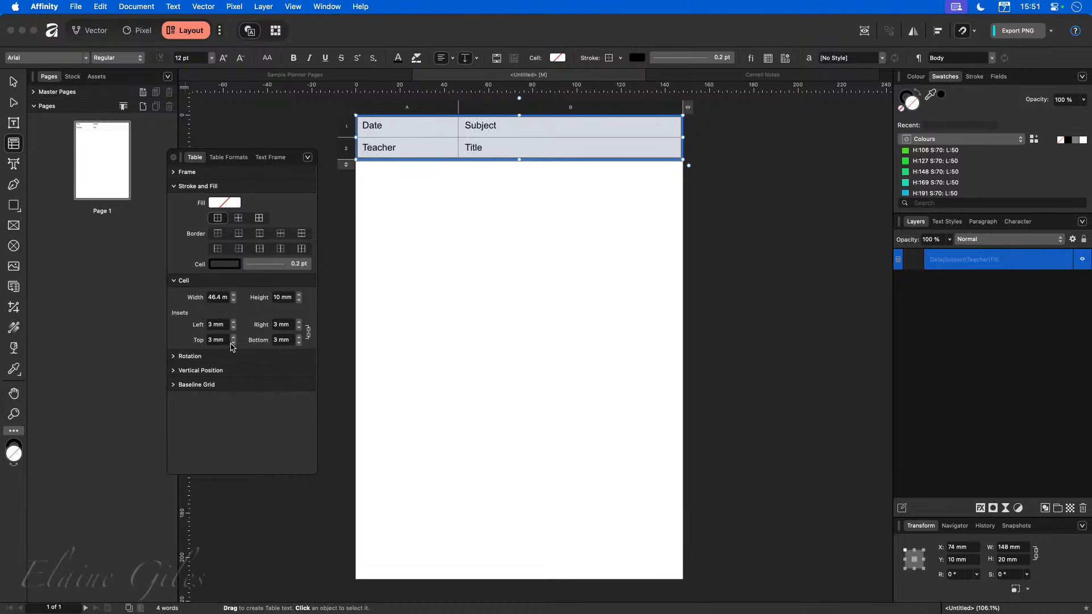
{"action": "left_click", "coordinate": [233, 343]}
{"action": "left_click", "coordinate": [466, 59]}
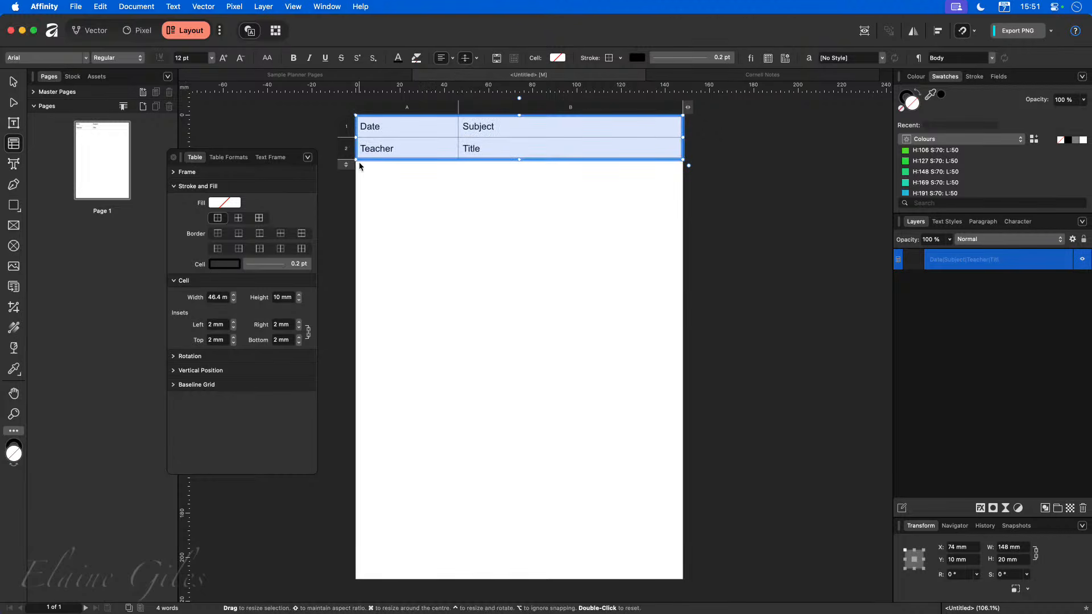
{"action": "left_click", "coordinate": [379, 198]}
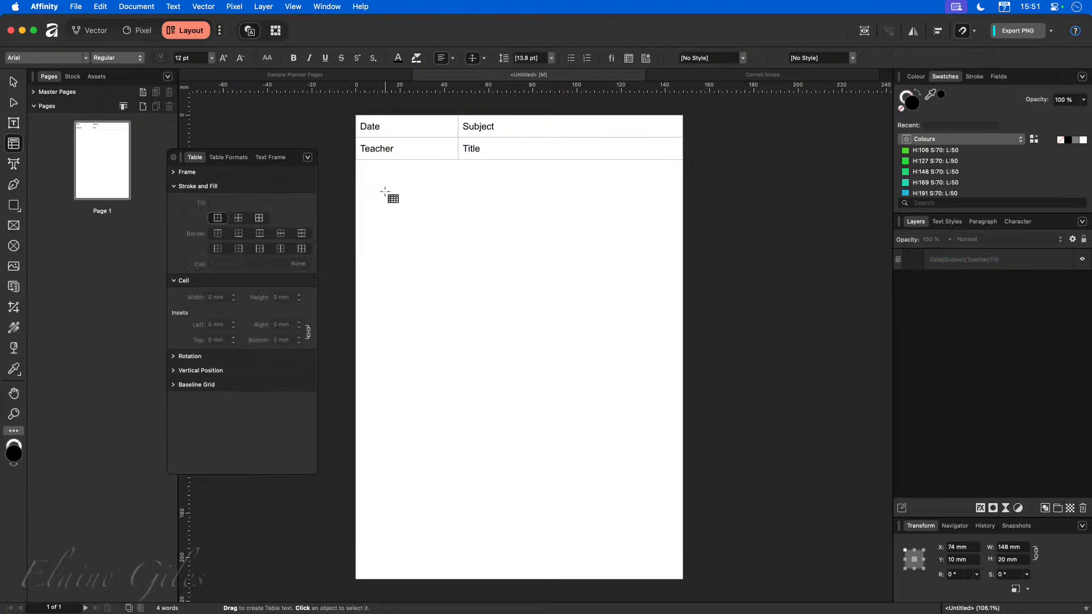
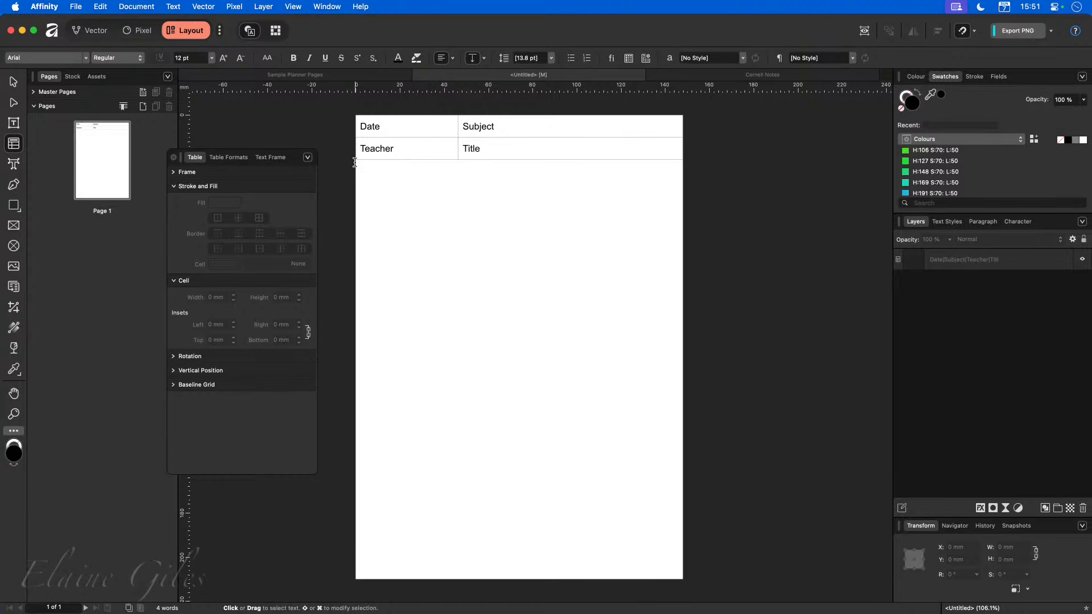
Draw a five-column table with 28 rows filling the page below the header, its top edge meeting the header's bottom.
{"action": "left_click_drag", "start_coordinate": [358, 165], "coordinate": [683, 580]}
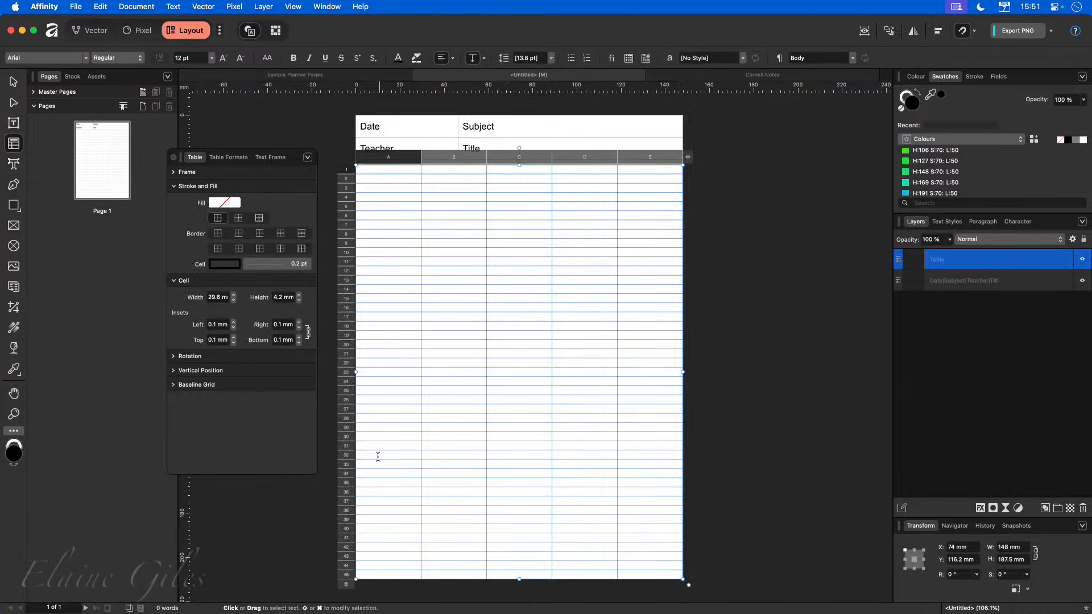
{"action": "left_click_drag", "start_coordinate": [346, 584], "coordinate": [355, 423]}
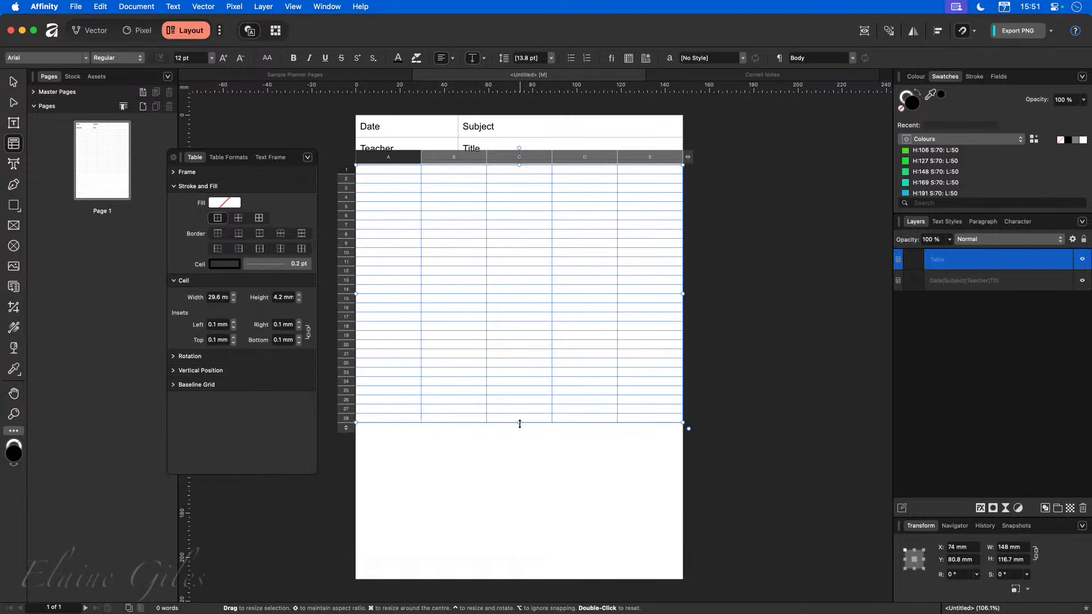
{"action": "left_click_drag", "start_coordinate": [519, 423], "coordinate": [519, 579]}
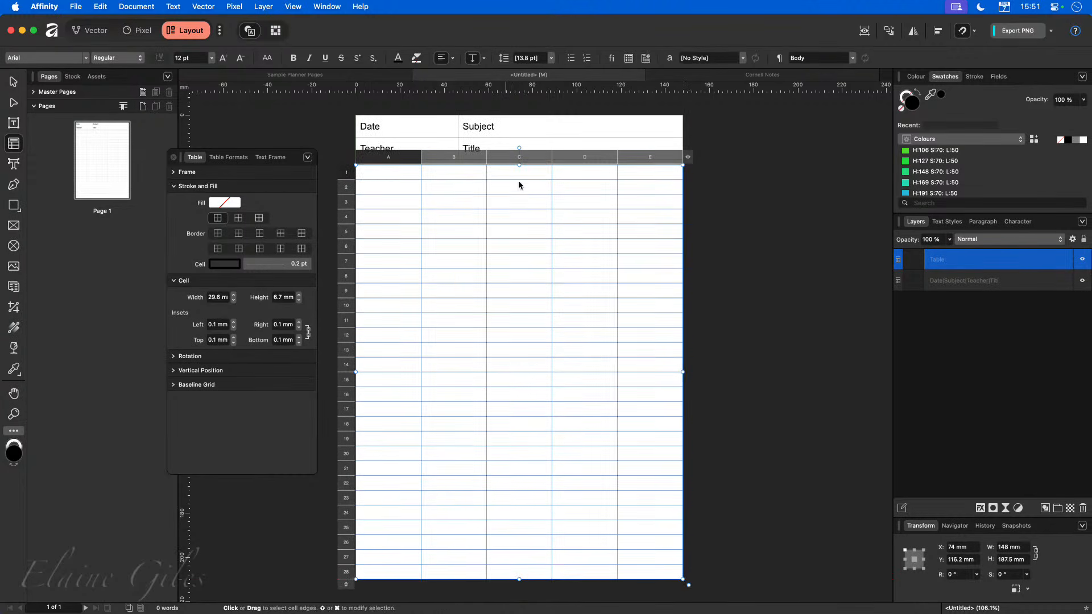
{"action": "left_click_drag", "start_coordinate": [519, 165], "coordinate": [520, 157]}
{"action": "left_click", "coordinate": [823, 252]}
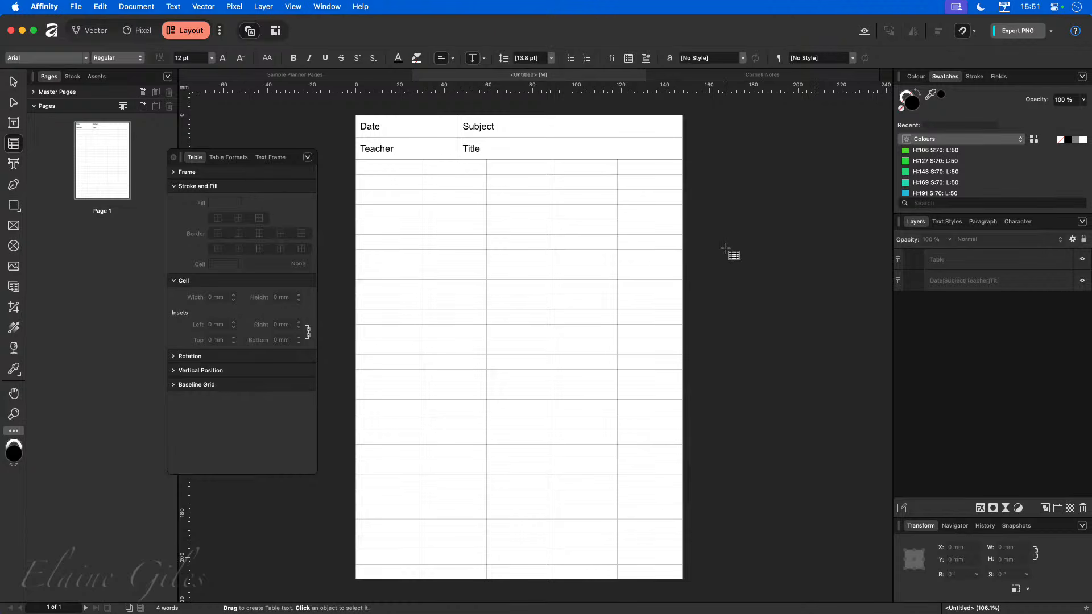
Reduce the new table to 2 columns and move its divider to line up with the header table's column divider.
{"action": "left_click", "coordinate": [729, 76]}
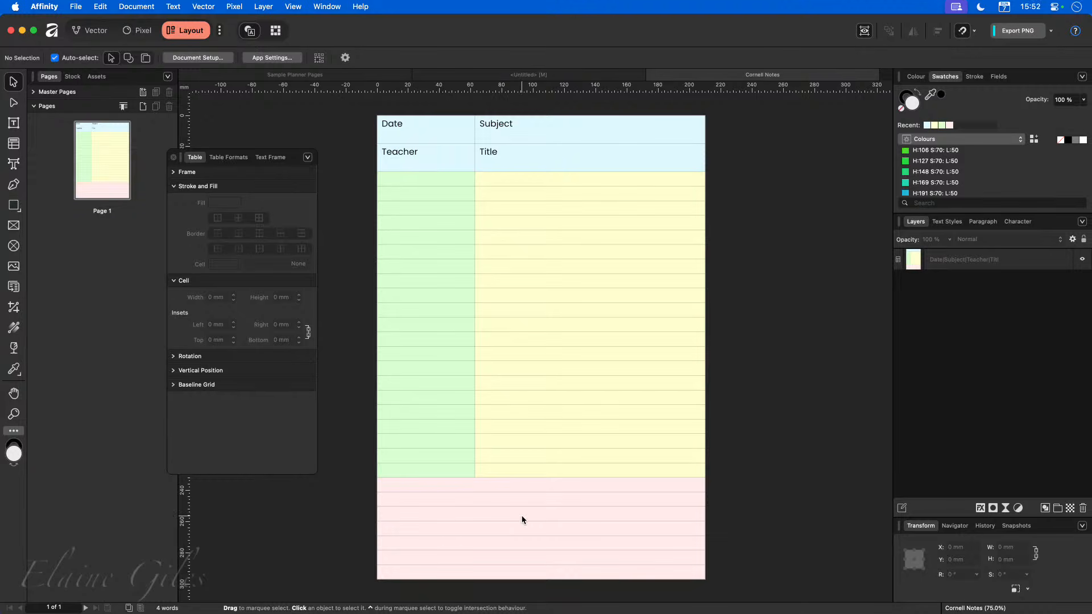
{"action": "left_click", "coordinate": [580, 75]}
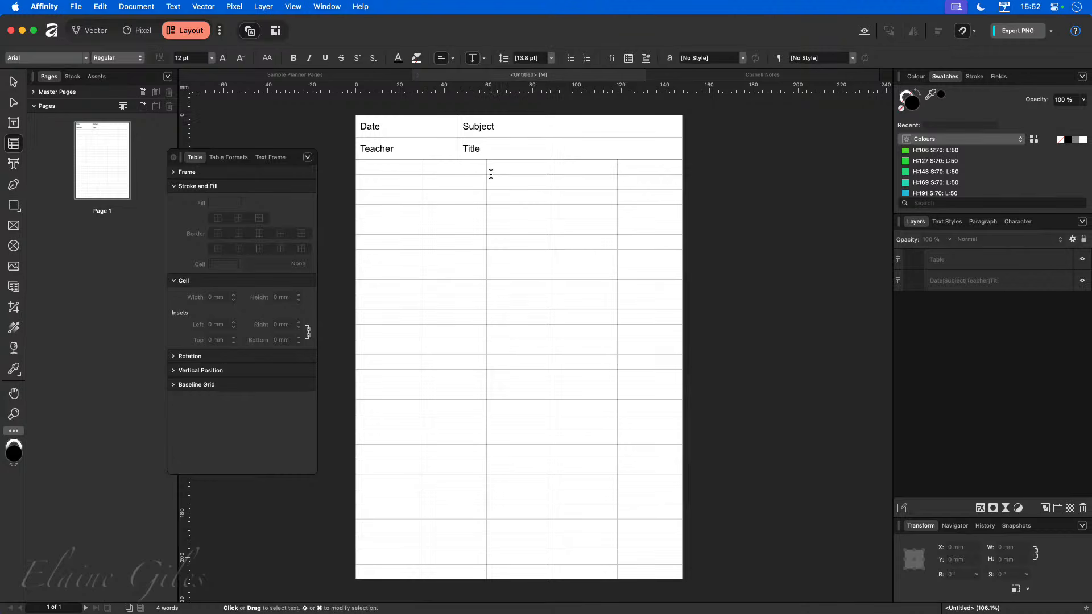
{"action": "left_click", "coordinate": [664, 165]}
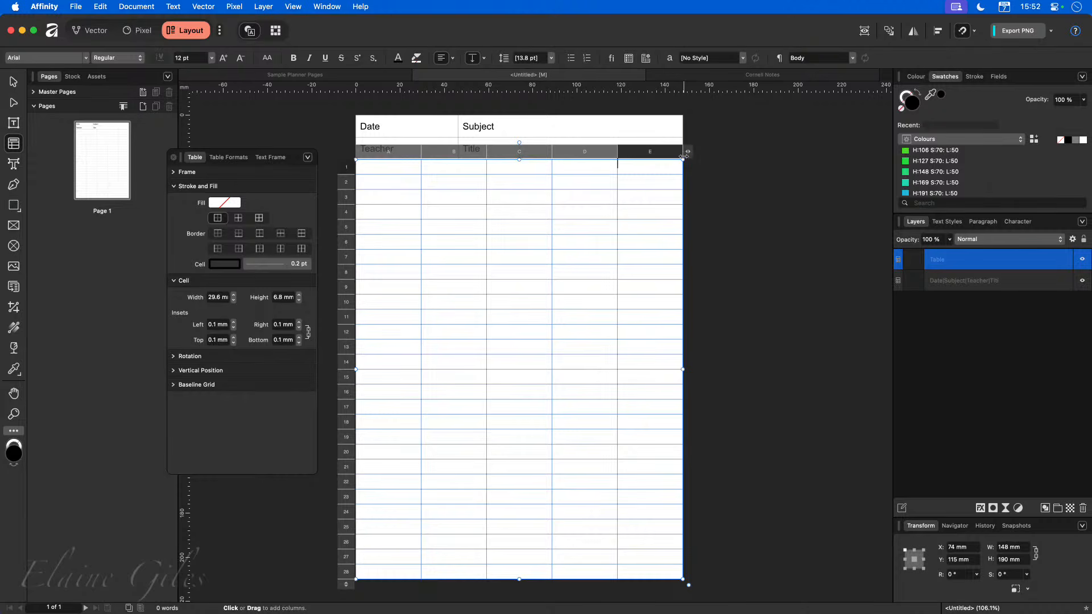
{"action": "left_click", "coordinate": [684, 159]}
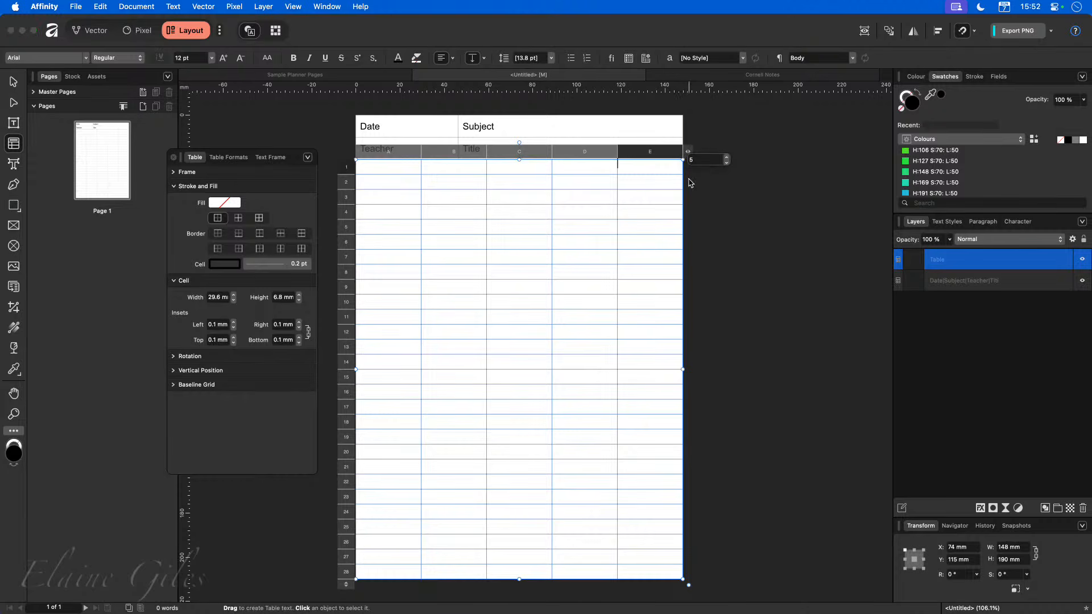
{"action": "left_click", "coordinate": [727, 163]}
{"action": "left_click", "coordinate": [727, 163]}
{"action": "left_click", "coordinate": [727, 163]}
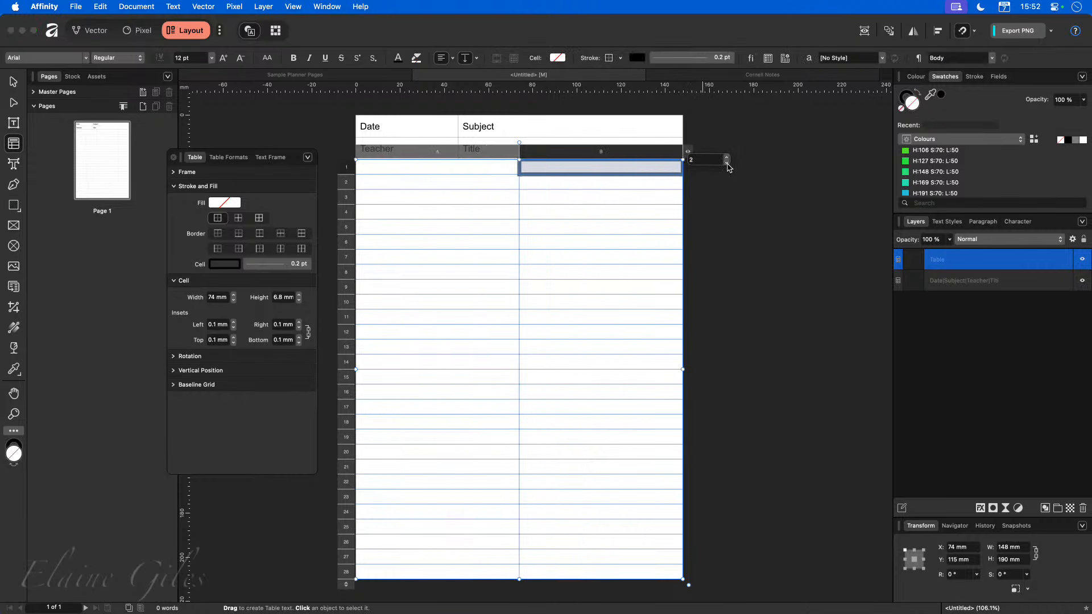
{"action": "left_click", "coordinate": [732, 219]}
{"action": "left_click", "coordinate": [520, 168]}
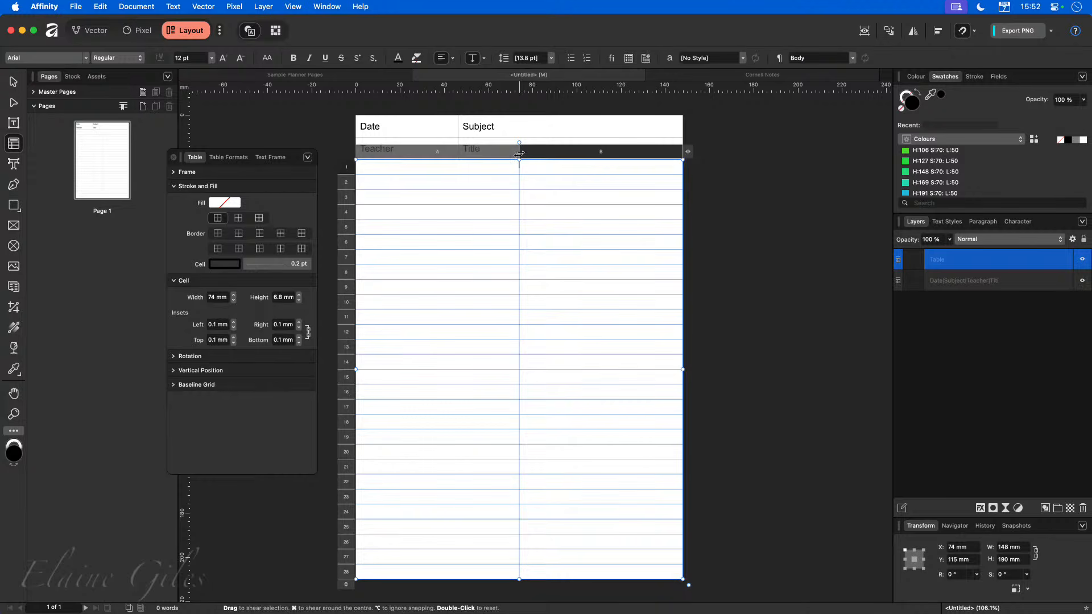
{"action": "left_click_drag", "start_coordinate": [520, 151], "coordinate": [459, 155]}
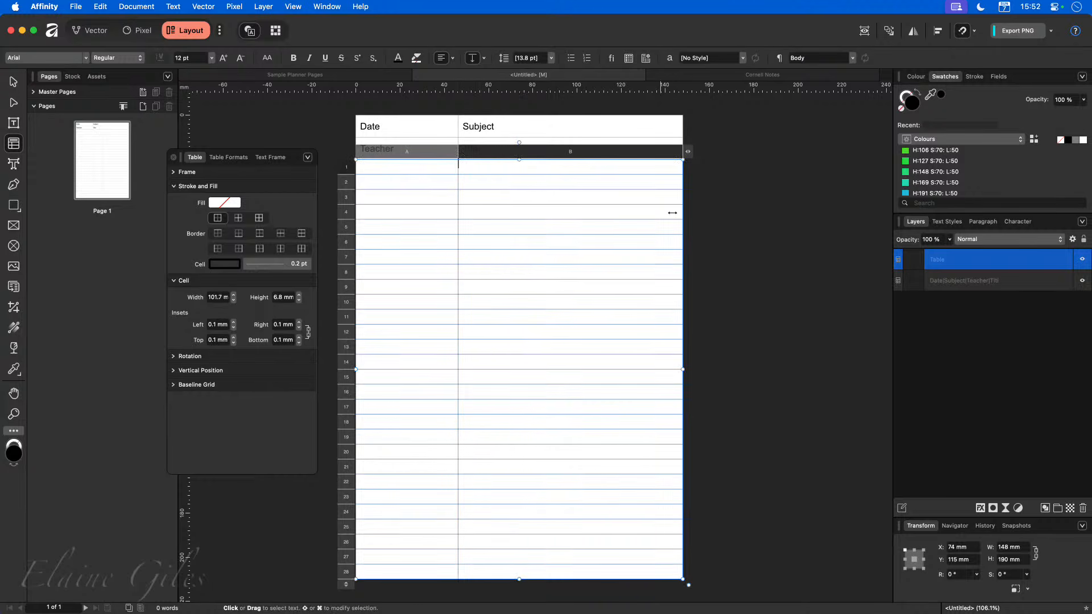
{"action": "left_click", "coordinate": [770, 223]}
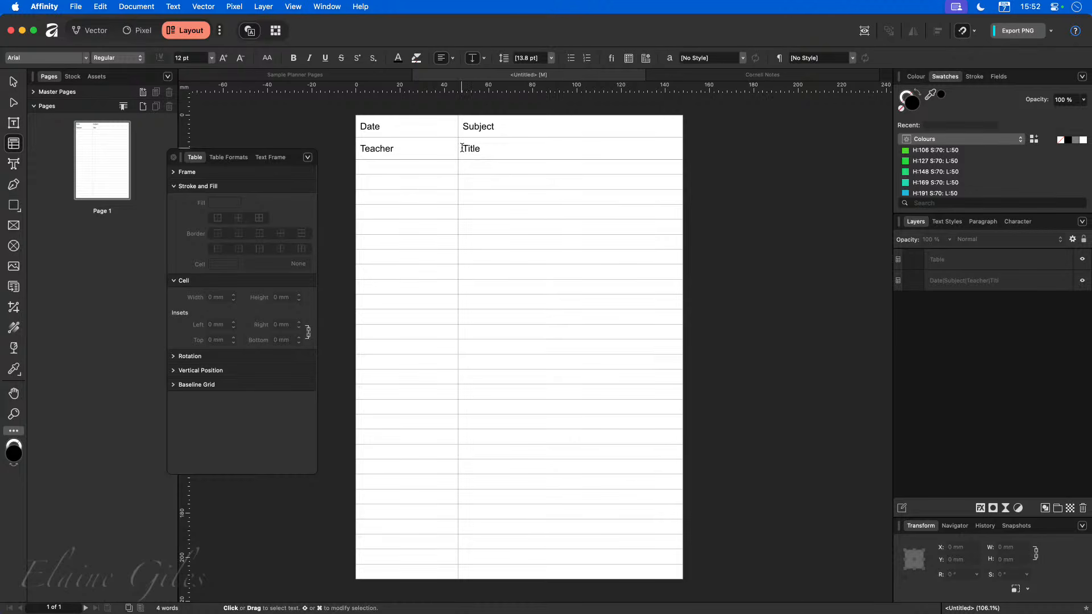
Fine-tune the column dividers of the new table and the header table so they align exactly.
{"action": "scroll", "coordinate": [463, 141], "scroll_direction": "up", "scroll_amount": 5}
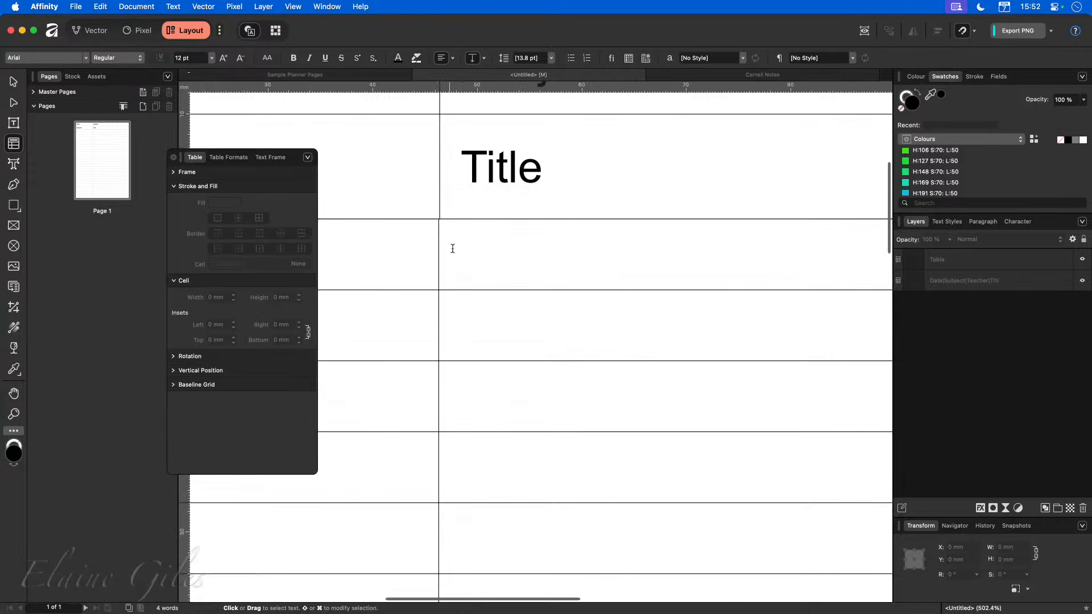
{"action": "left_click", "coordinate": [450, 248]}
{"action": "left_click", "coordinate": [439, 212]}
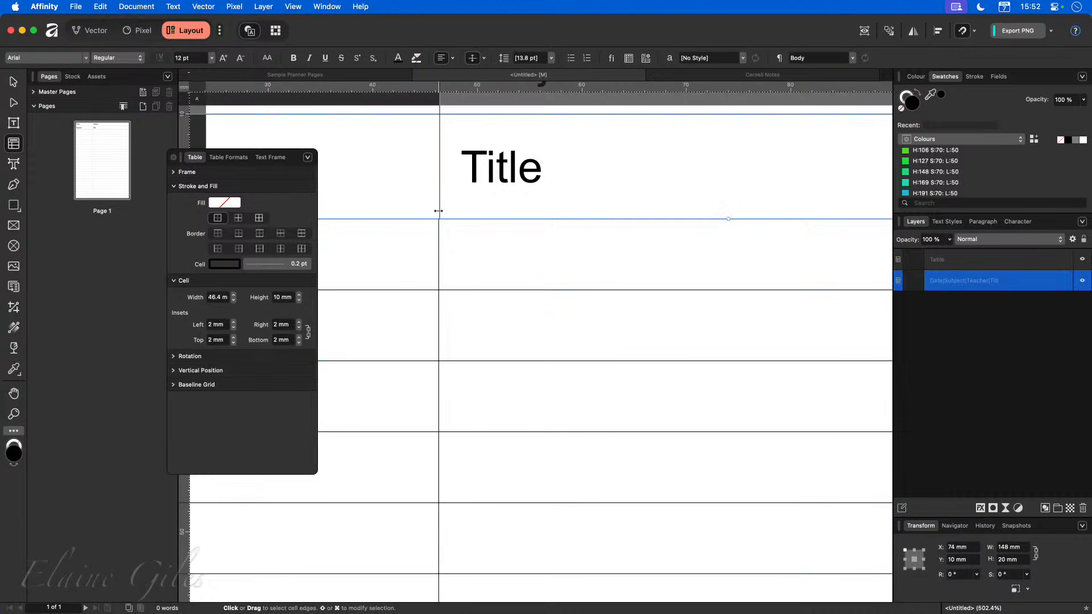
{"action": "left_click", "coordinate": [465, 246]}
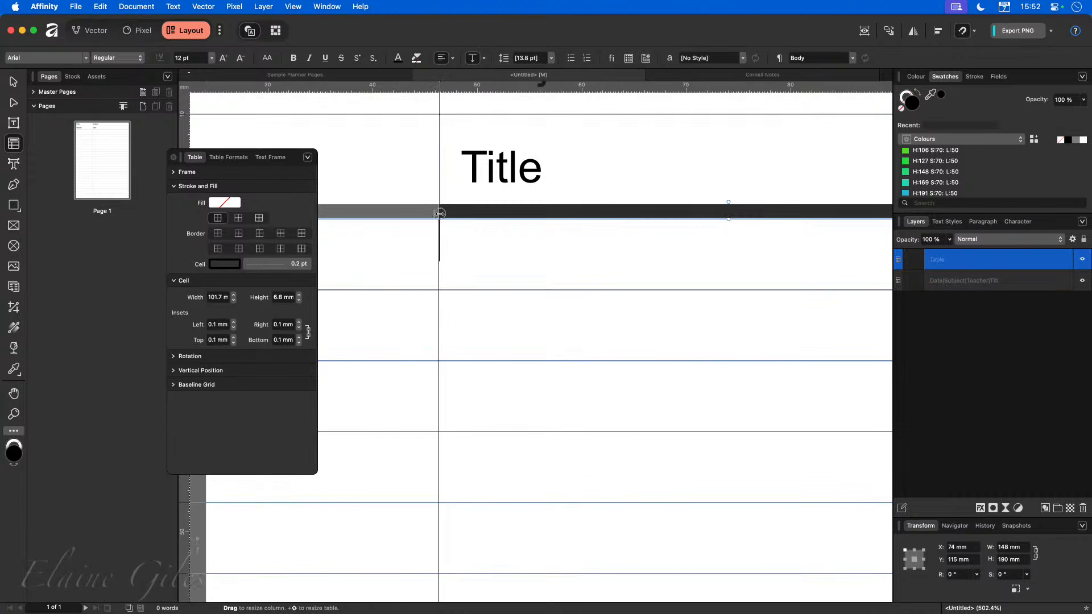
{"action": "left_click_drag", "start_coordinate": [442, 215], "coordinate": [440, 215]}
{"action": "left_click", "coordinate": [442, 150]}
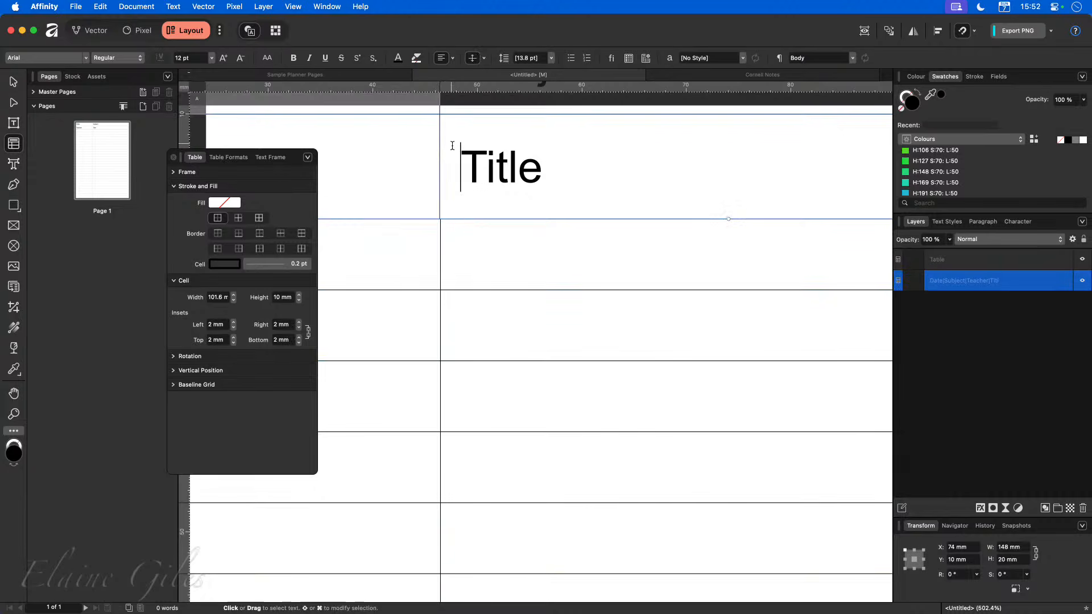
{"action": "left_click", "coordinate": [440, 149]}
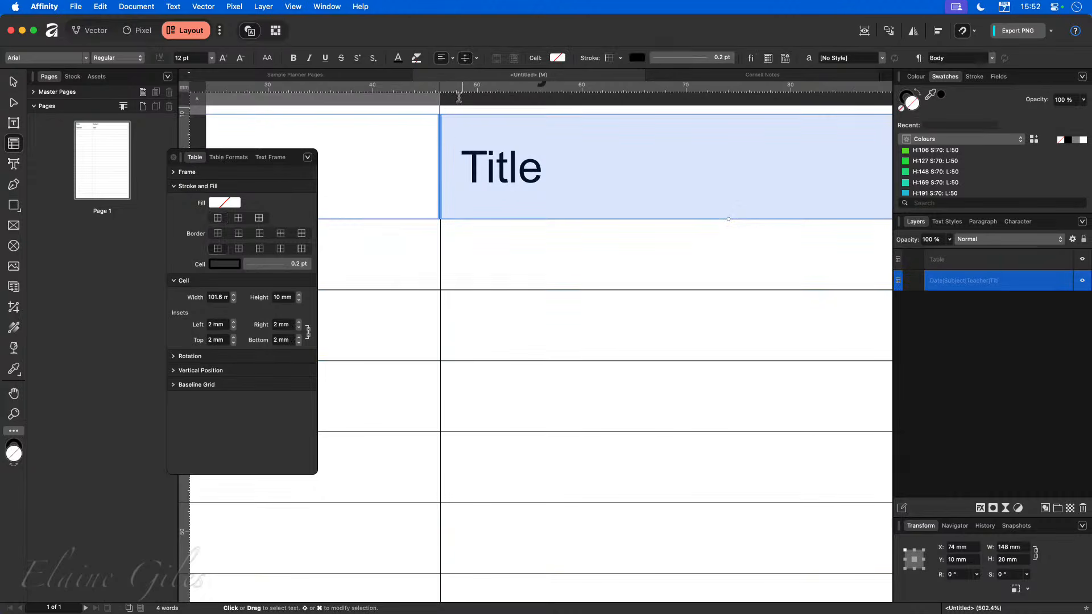
{"action": "scroll", "coordinate": [462, 151], "scroll_direction": "up", "scroll_amount": 5}
{"action": "left_click", "coordinate": [461, 147]}
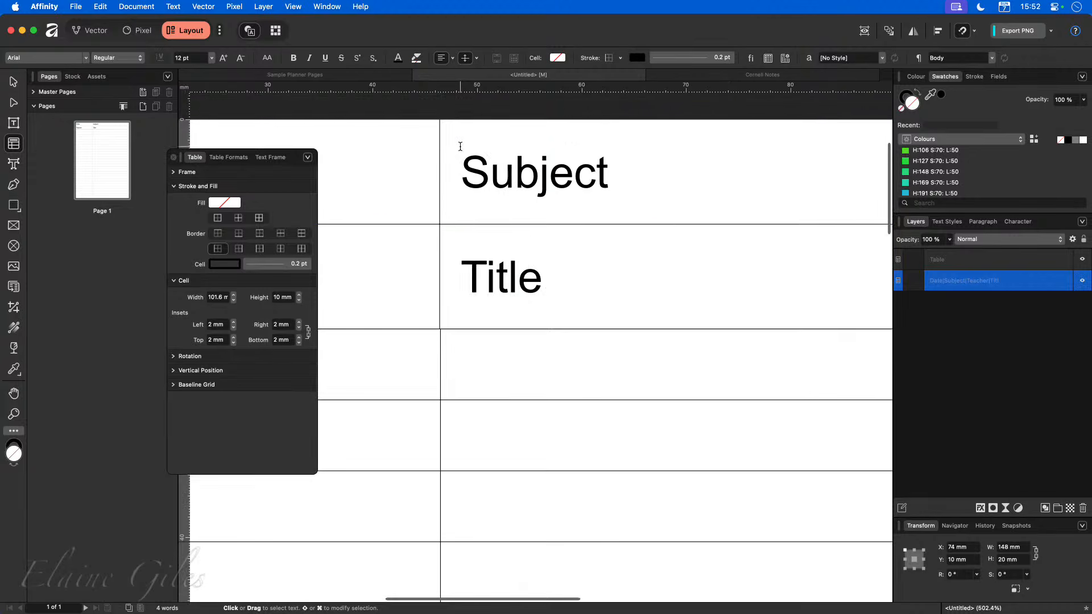
{"action": "left_click", "coordinate": [460, 147]}
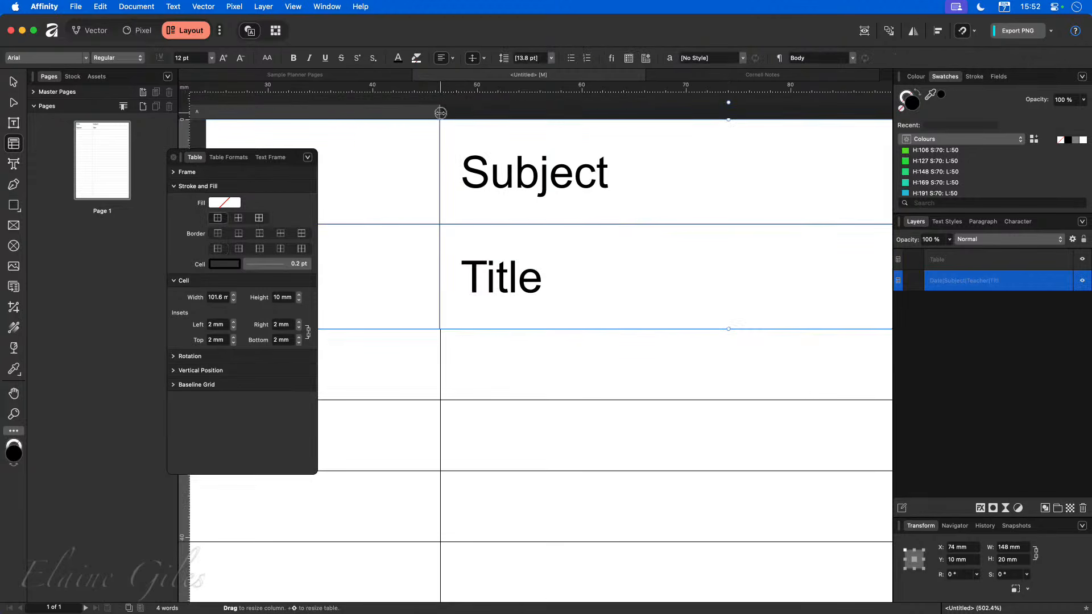
{"action": "left_click_drag", "start_coordinate": [440, 113], "coordinate": [441, 114]}
Select the bottom seven rows, 22 to 28, of the new lined table.
{"action": "scroll", "coordinate": [563, 308], "scroll_direction": "down", "scroll_amount": 5}
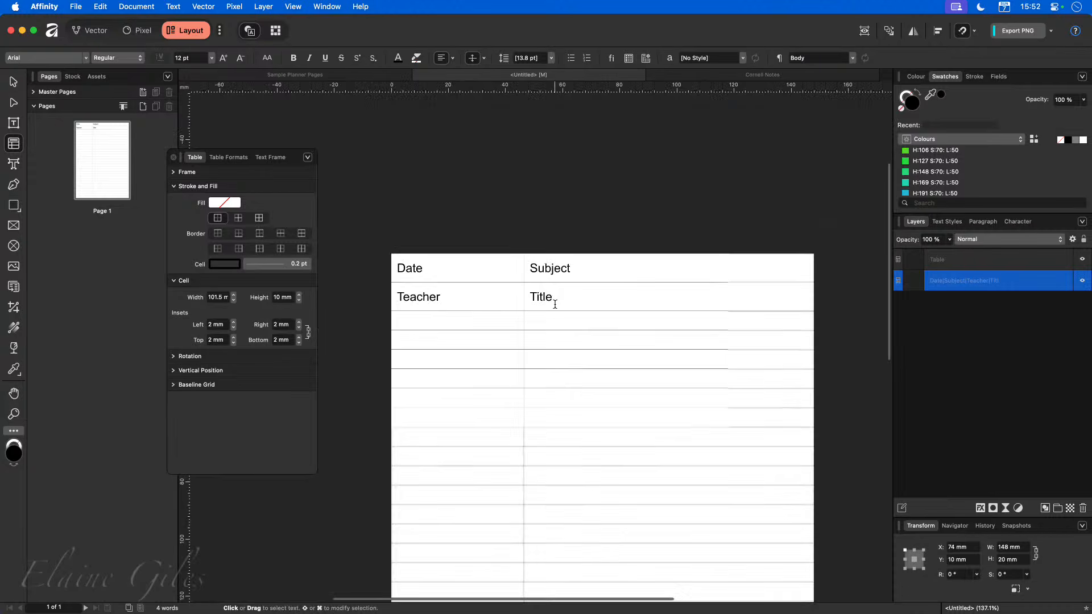
{"action": "scroll", "coordinate": [555, 304], "scroll_direction": "down", "scroll_amount": 2}
{"action": "scroll", "coordinate": [534, 305], "scroll_direction": "down", "scroll_amount": 10}
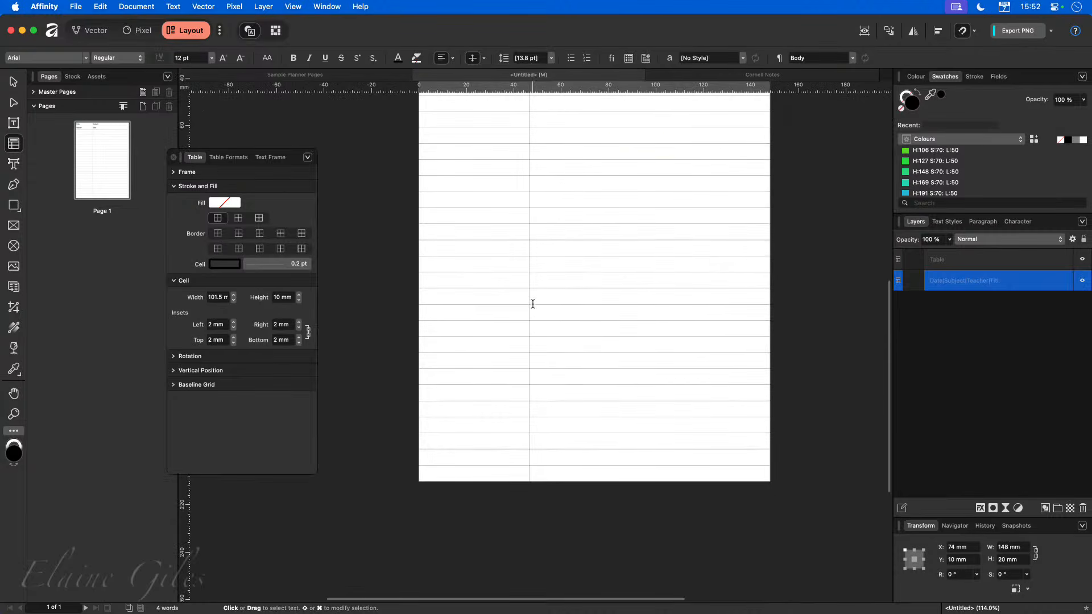
{"action": "scroll", "coordinate": [533, 305], "scroll_direction": "down", "scroll_amount": 3}
{"action": "scroll", "coordinate": [533, 302], "scroll_direction": "up", "scroll_amount": 5}
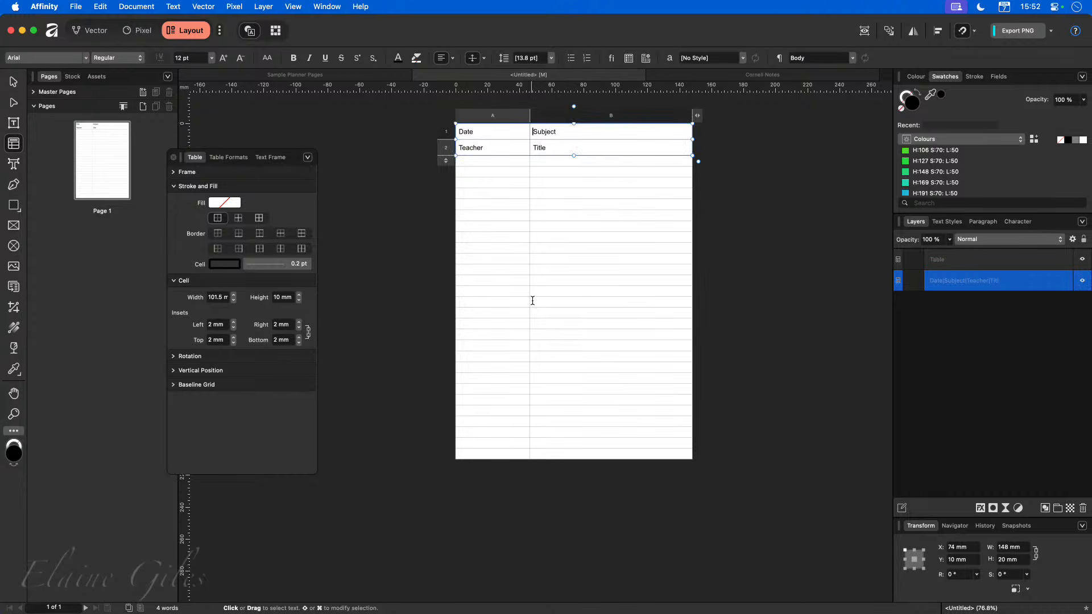
{"action": "scroll", "coordinate": [683, 239], "scroll_direction": "up", "scroll_amount": 3}
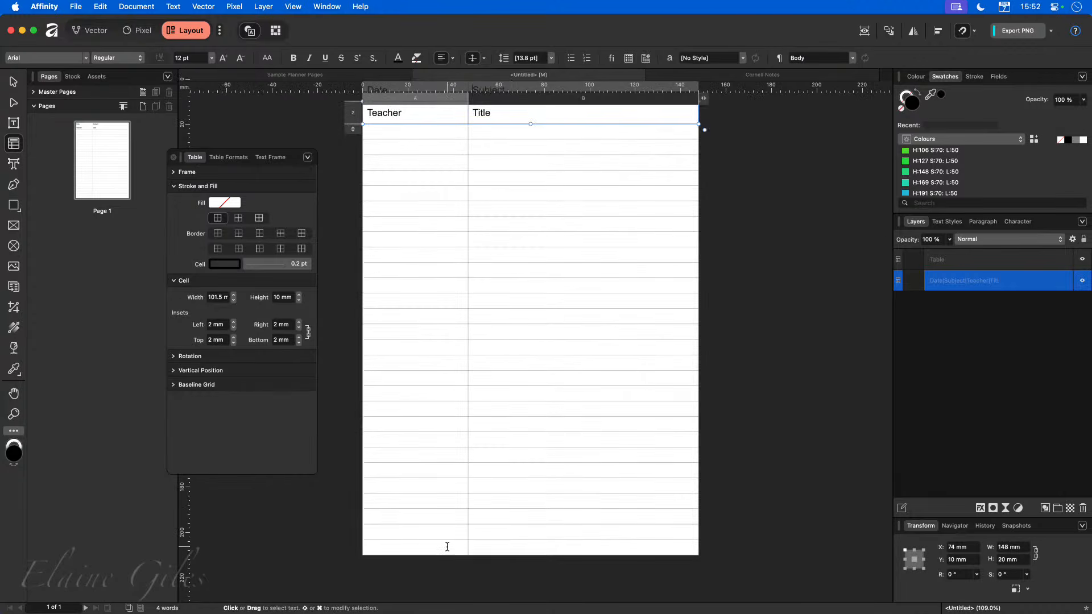
{"action": "left_click_drag", "start_coordinate": [449, 545], "coordinate": [514, 457]}
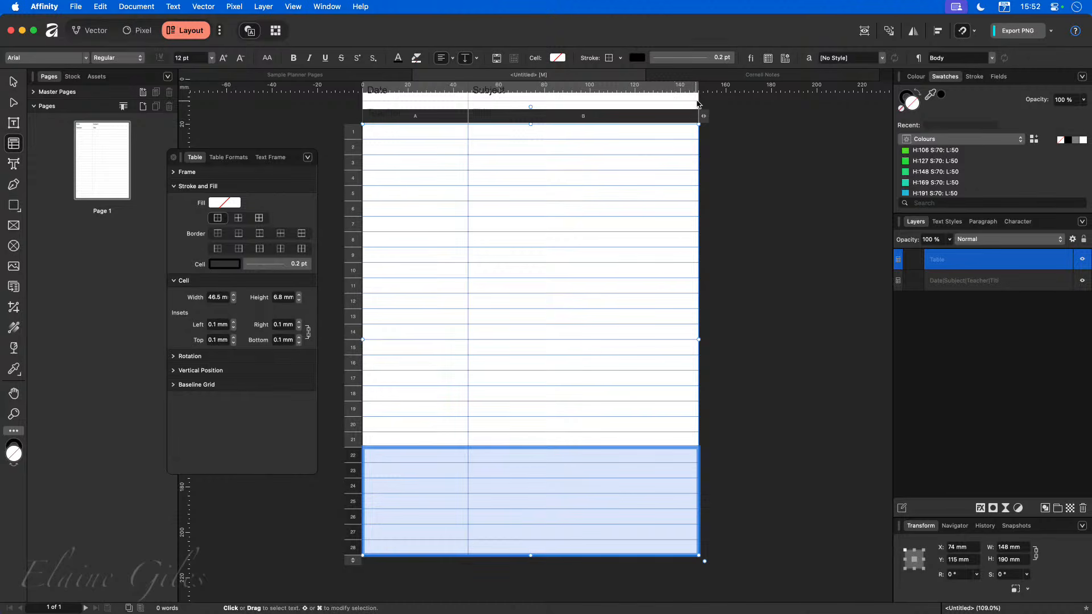
Examine the cell fills of the reference Cornell Notes page's table sections.
{"action": "left_click", "coordinate": [733, 76]}
{"action": "scroll", "coordinate": [695, 387], "scroll_direction": "down", "scroll_amount": 3}
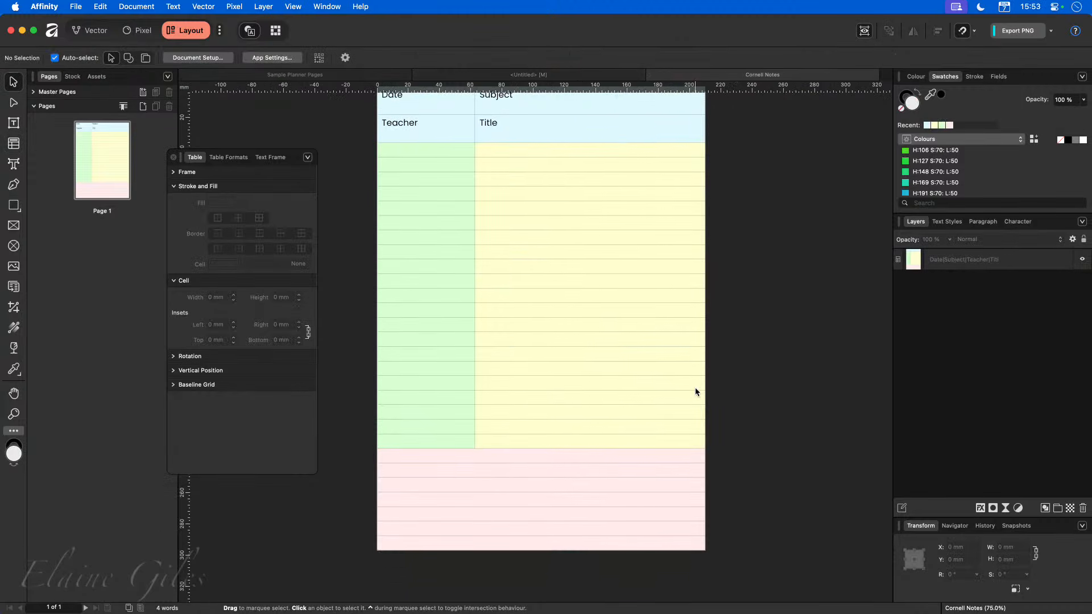
{"action": "left_click", "coordinate": [478, 162]}
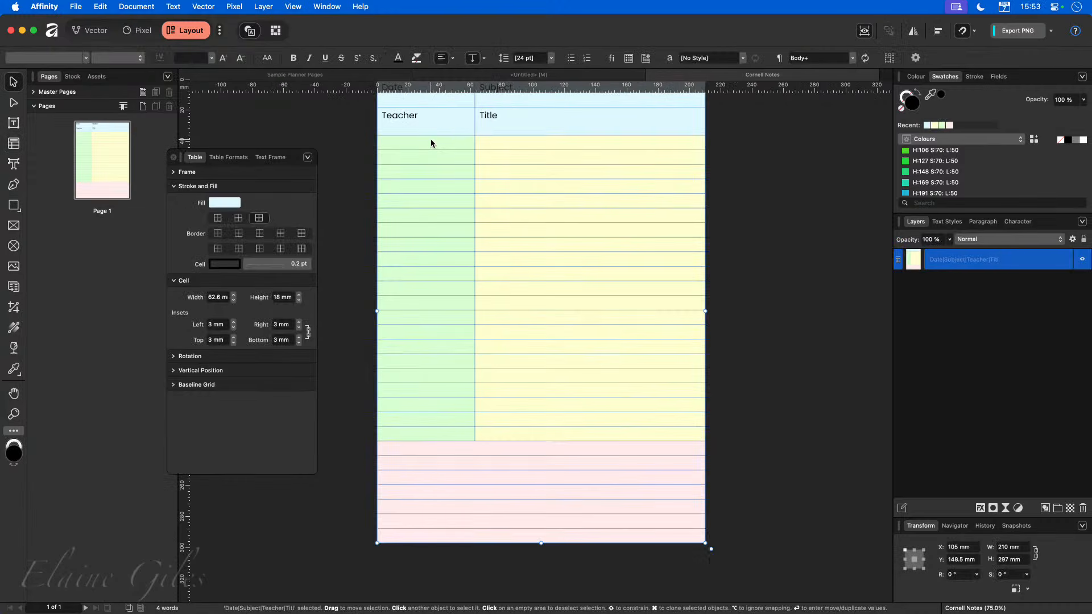
{"action": "double_click", "coordinate": [431, 140]}
{"action": "left_click_drag", "start_coordinate": [429, 143], "coordinate": [427, 432]}
{"action": "left_click_drag", "start_coordinate": [533, 140], "coordinate": [537, 435]}
{"action": "left_click_drag", "start_coordinate": [457, 448], "coordinate": [456, 532]}
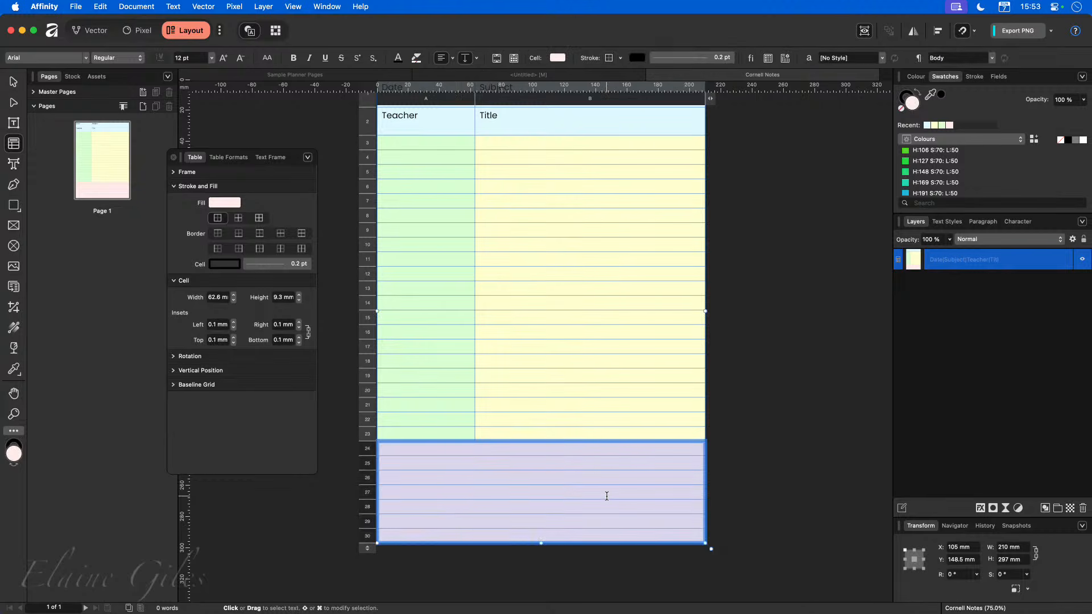
{"action": "scroll", "coordinate": [606, 496], "scroll_direction": "up", "scroll_amount": 2}
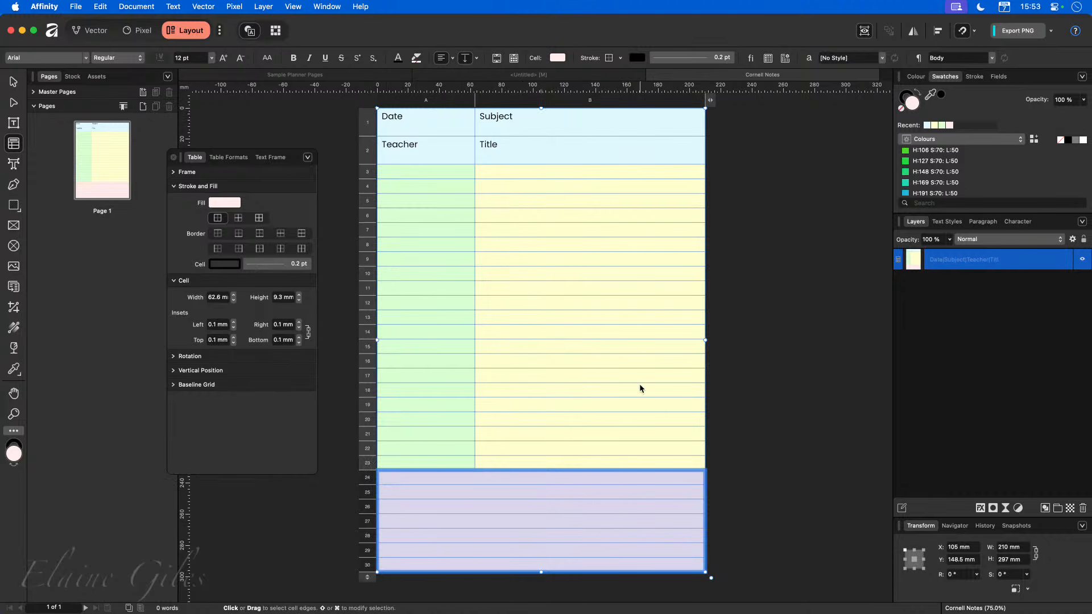
{"action": "left_click", "coordinate": [777, 404]}
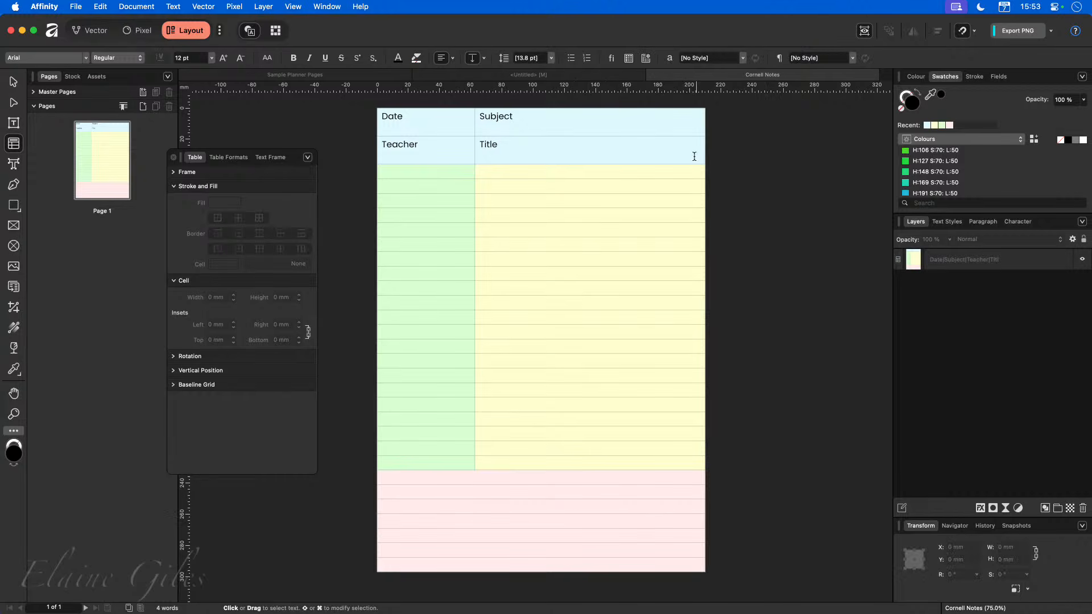
{"action": "left_click", "coordinate": [569, 74]}
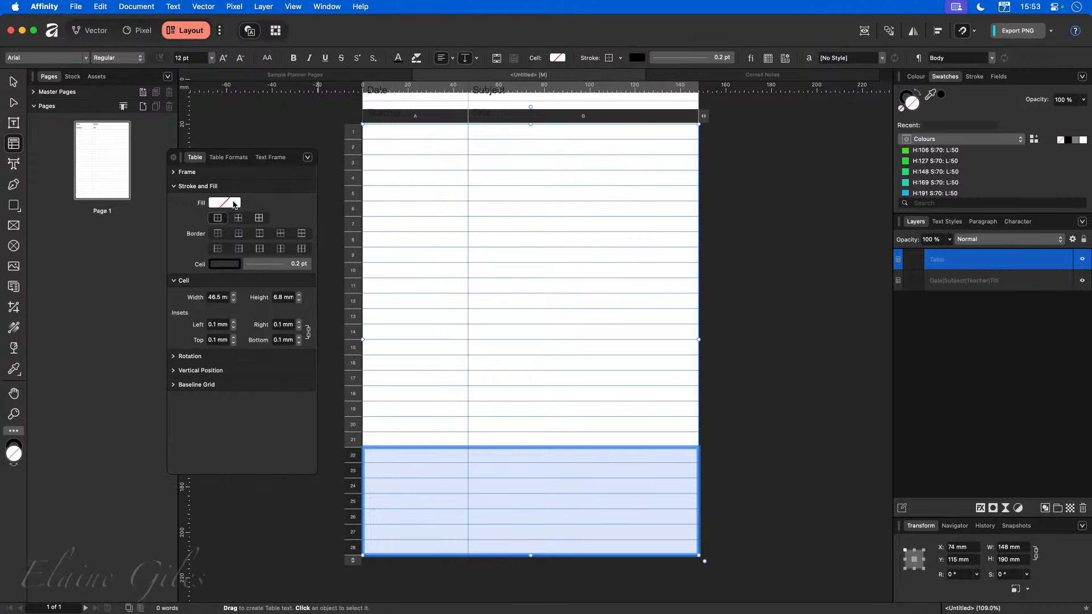
Fill the selected bottom rows with a pale pink-lilac colour, hex FCECFF.
{"action": "left_click", "coordinate": [230, 204]}
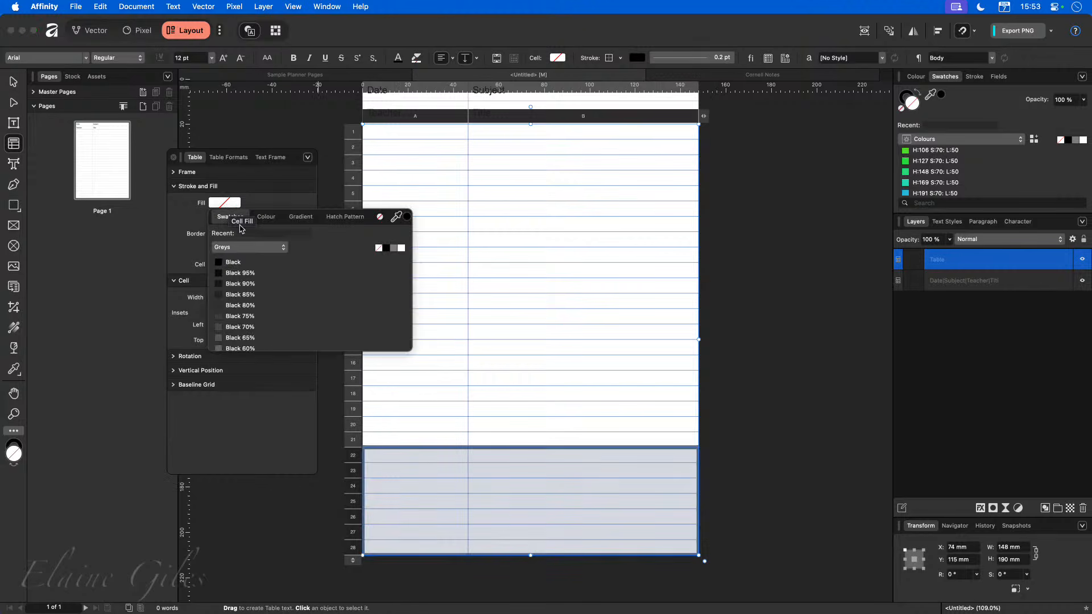
{"action": "left_click", "coordinate": [253, 248]}
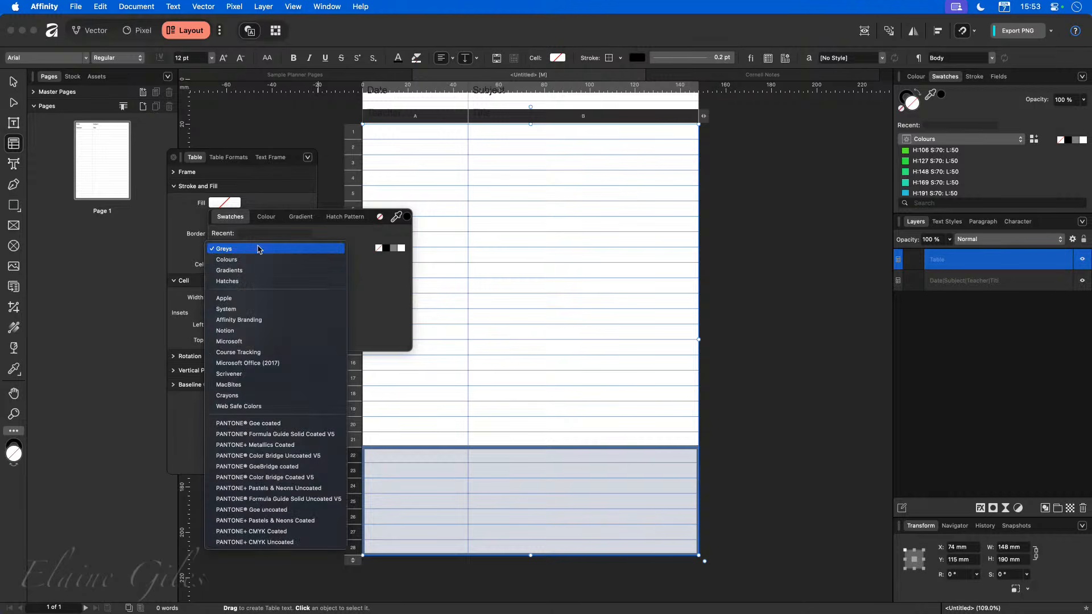
{"action": "left_click", "coordinate": [259, 248]}
{"action": "left_click", "coordinate": [266, 216]}
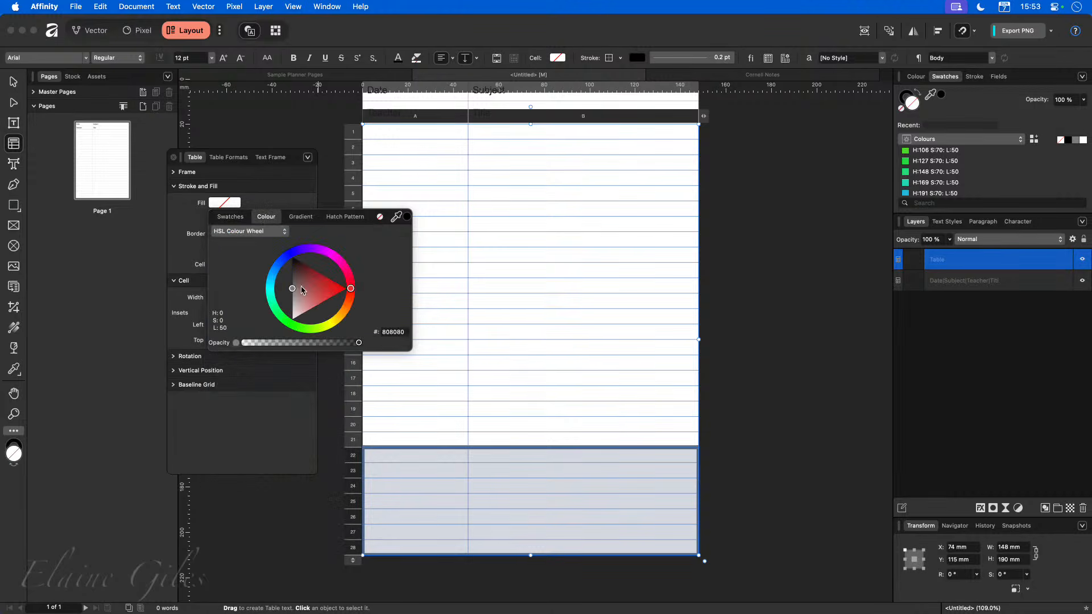
{"action": "left_click_drag", "start_coordinate": [344, 267], "coordinate": [326, 251]}
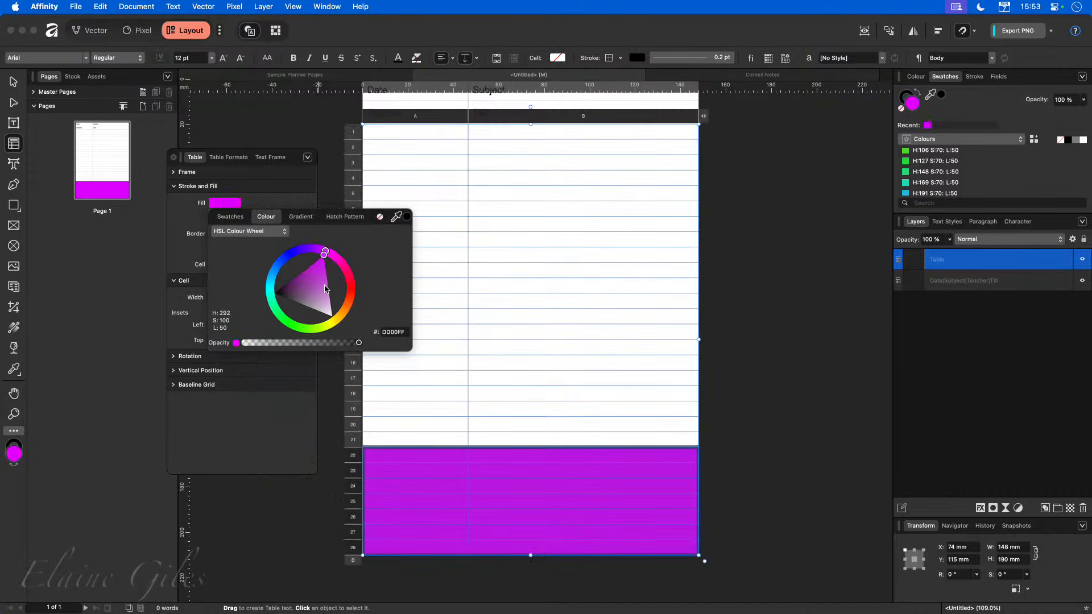
{"action": "left_click", "coordinate": [329, 295]}
{"action": "left_click_drag", "start_coordinate": [331, 300], "coordinate": [332, 312]}
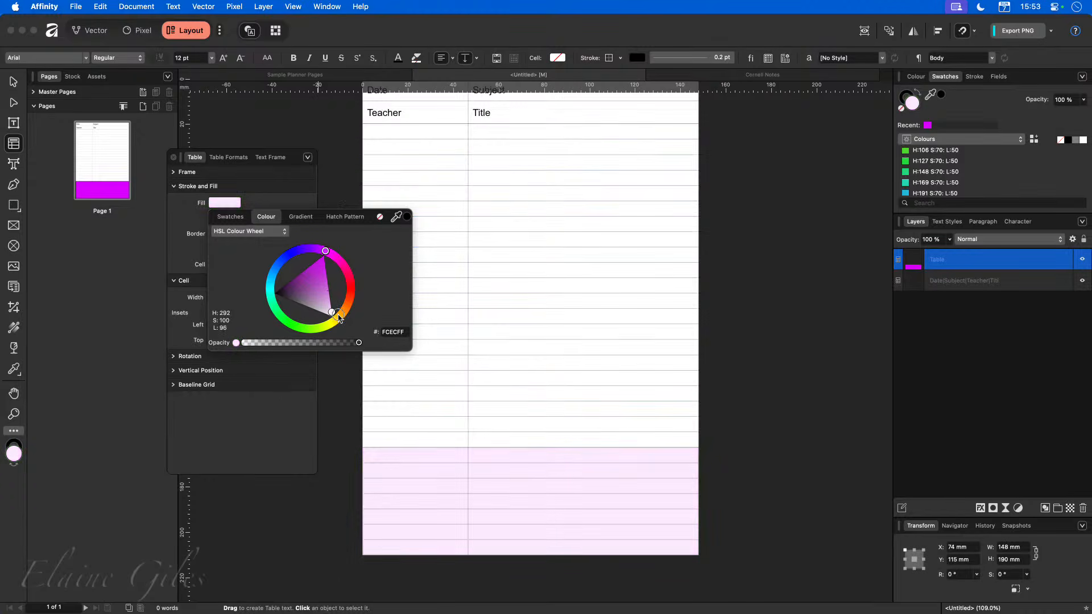
Merge the cells of each bottom row, rows 22 to 25, into single full-width cells.
{"action": "left_click", "coordinate": [736, 520]}
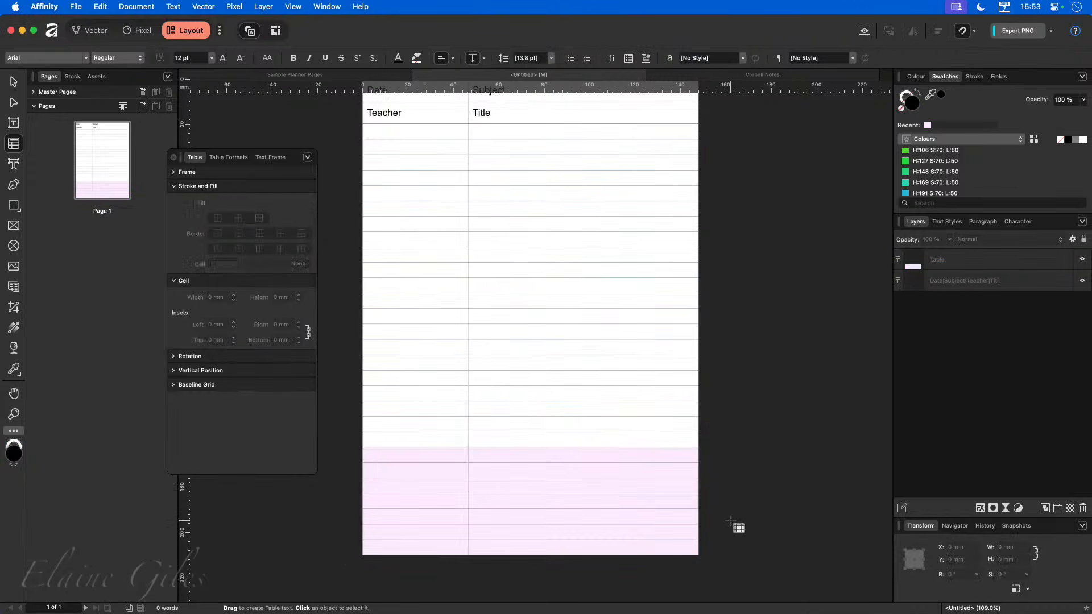
{"action": "left_click", "coordinate": [453, 458]}
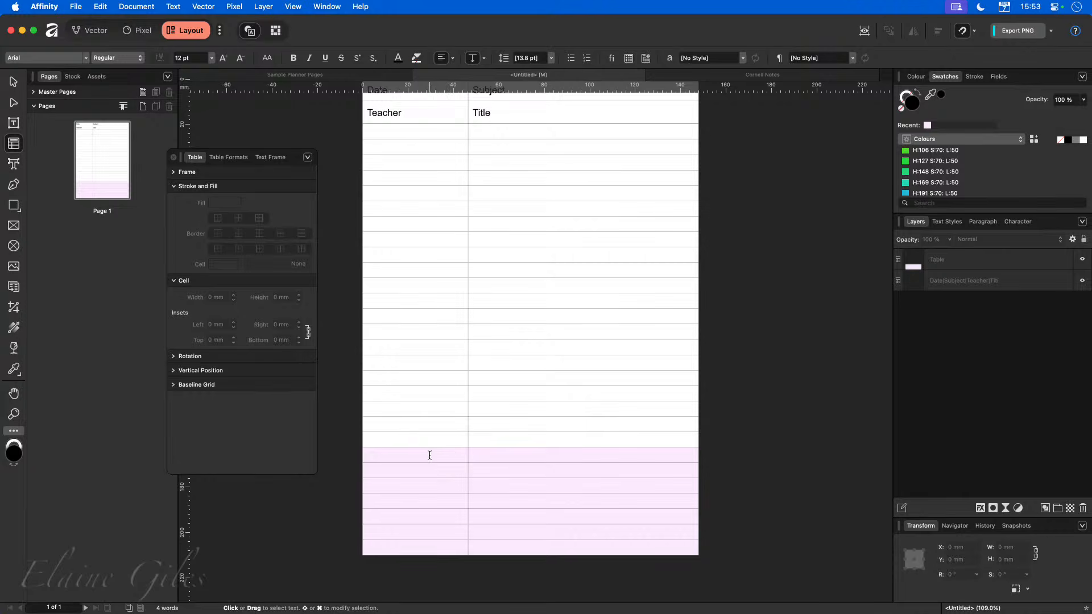
{"action": "left_click_drag", "start_coordinate": [429, 455], "coordinate": [527, 455]}
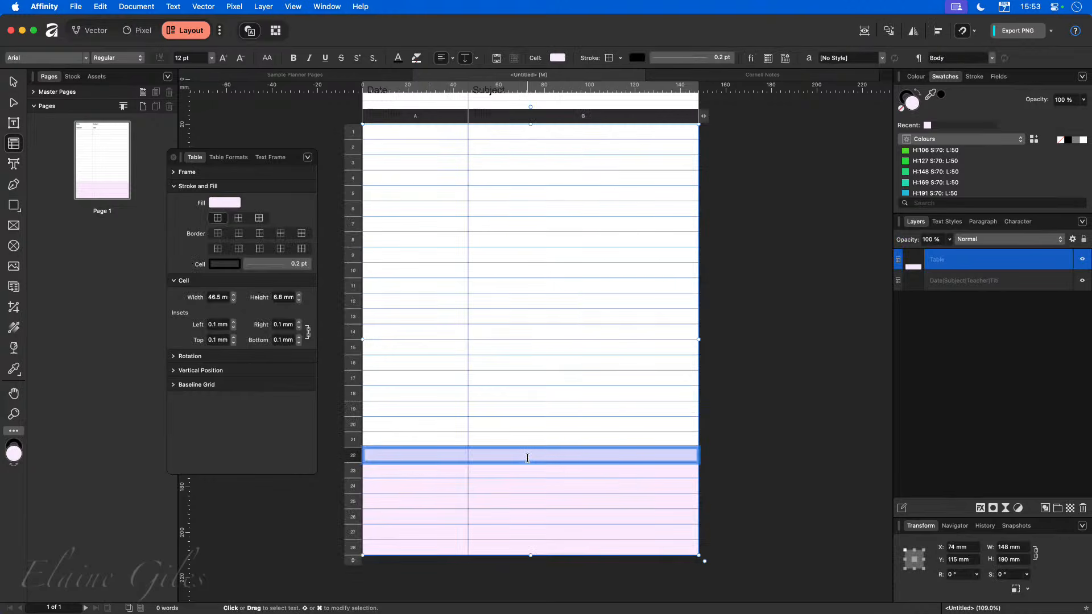
{"action": "right_click", "coordinate": [526, 453]}
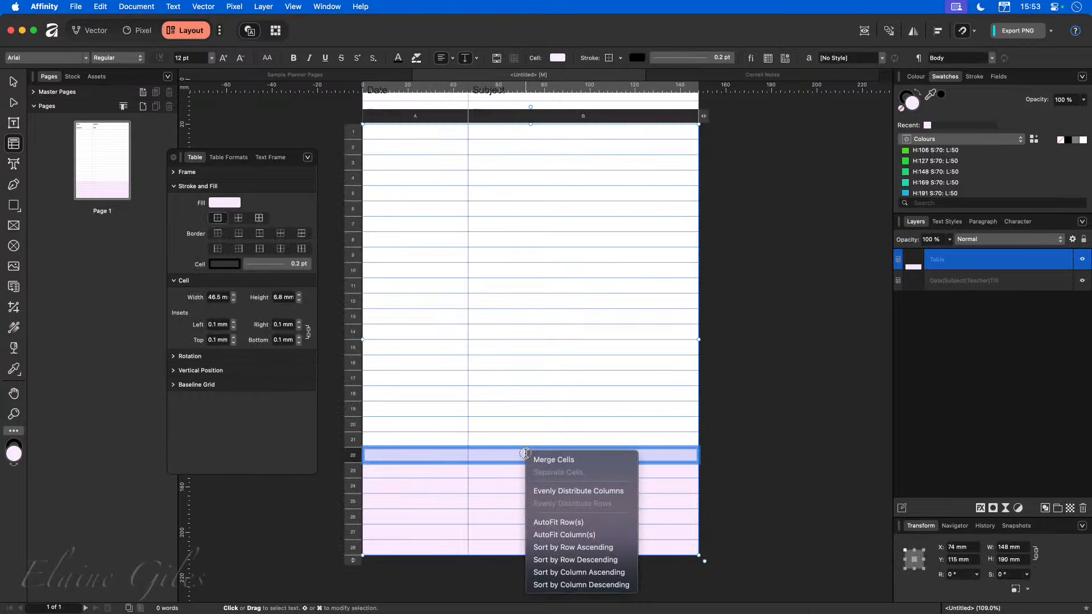
{"action": "left_click", "coordinate": [543, 454]}
{"action": "left_click_drag", "start_coordinate": [445, 473], "coordinate": [511, 470]}
{"action": "right_click", "coordinate": [512, 470]}
{"action": "left_click", "coordinate": [537, 481]}
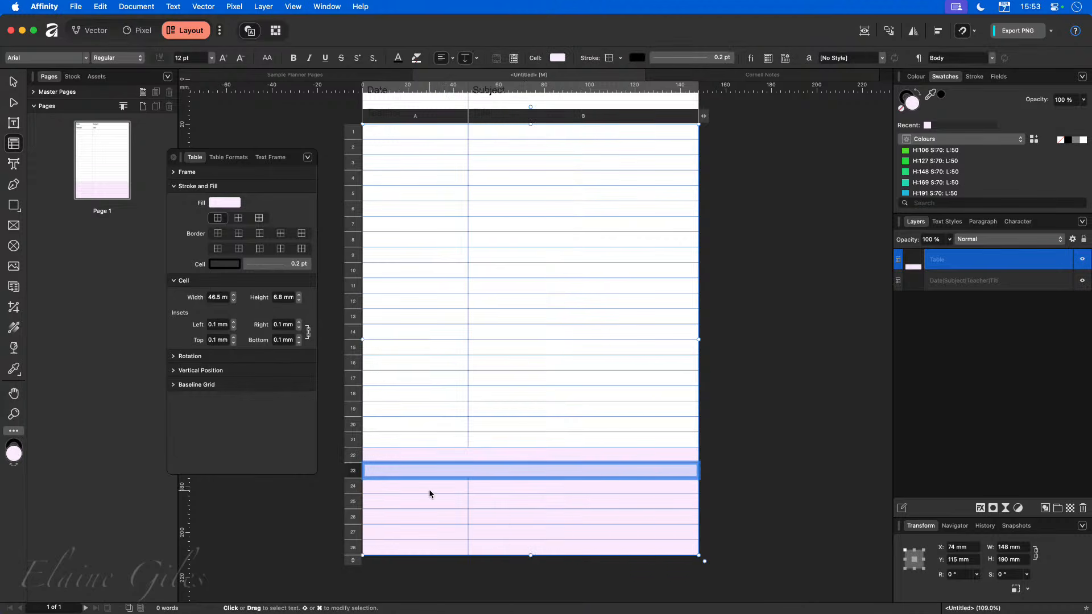
{"action": "left_click_drag", "start_coordinate": [429, 492], "coordinate": [510, 486]}
{"action": "right_click", "coordinate": [511, 486]}
{"action": "left_click", "coordinate": [529, 494]}
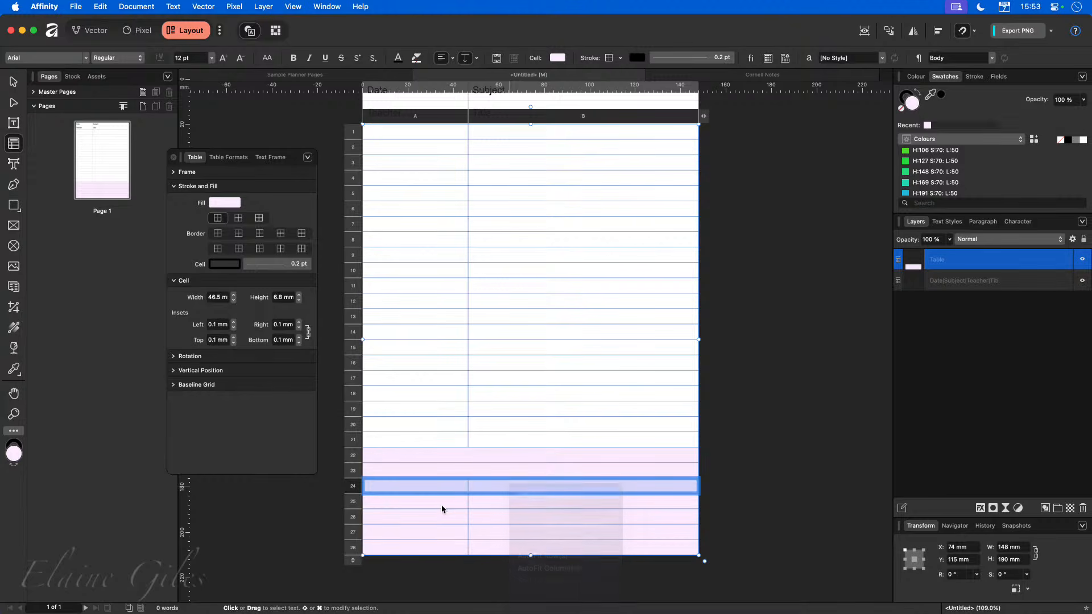
{"action": "left_click_drag", "start_coordinate": [439, 501], "coordinate": [500, 501]}
{"action": "right_click", "coordinate": [500, 503]}
{"action": "left_click", "coordinate": [515, 511]}
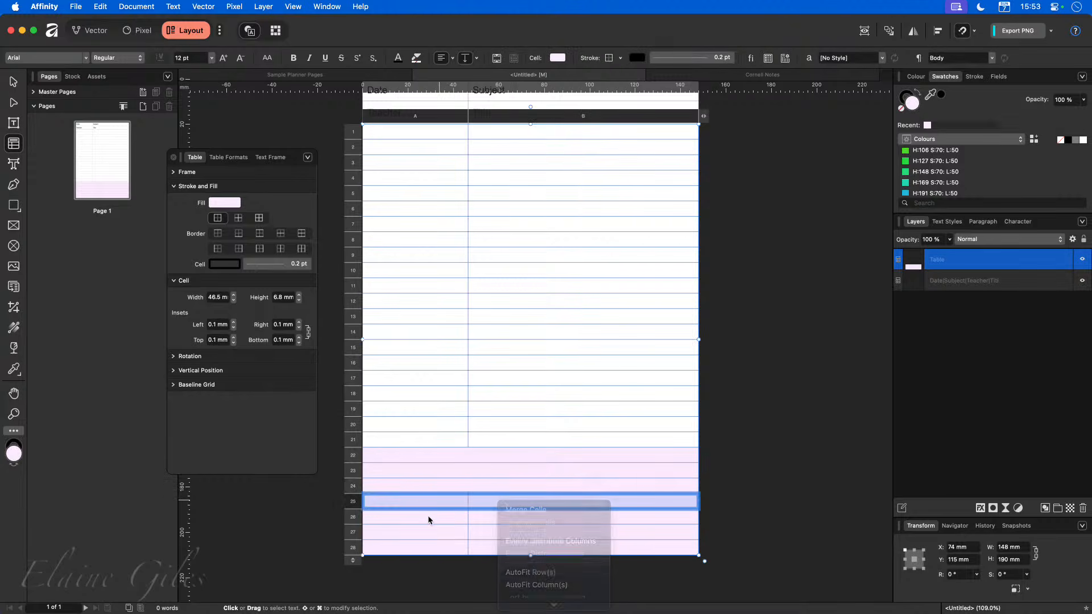
Merge the cells of rows 26, 27 and 28 into single full-width cells as well.
{"action": "left_click_drag", "start_coordinate": [429, 517], "coordinate": [497, 517]}
{"action": "right_click", "coordinate": [511, 519]}
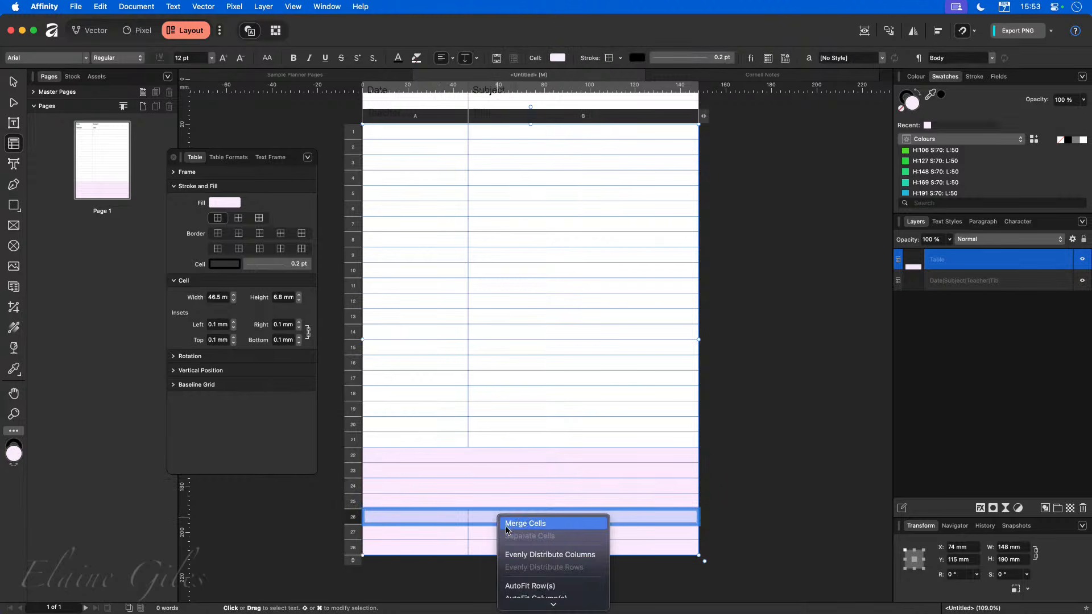
{"action": "left_click", "coordinate": [517, 523]}
{"action": "left_click_drag", "start_coordinate": [434, 530], "coordinate": [502, 531]}
{"action": "right_click", "coordinate": [505, 535]}
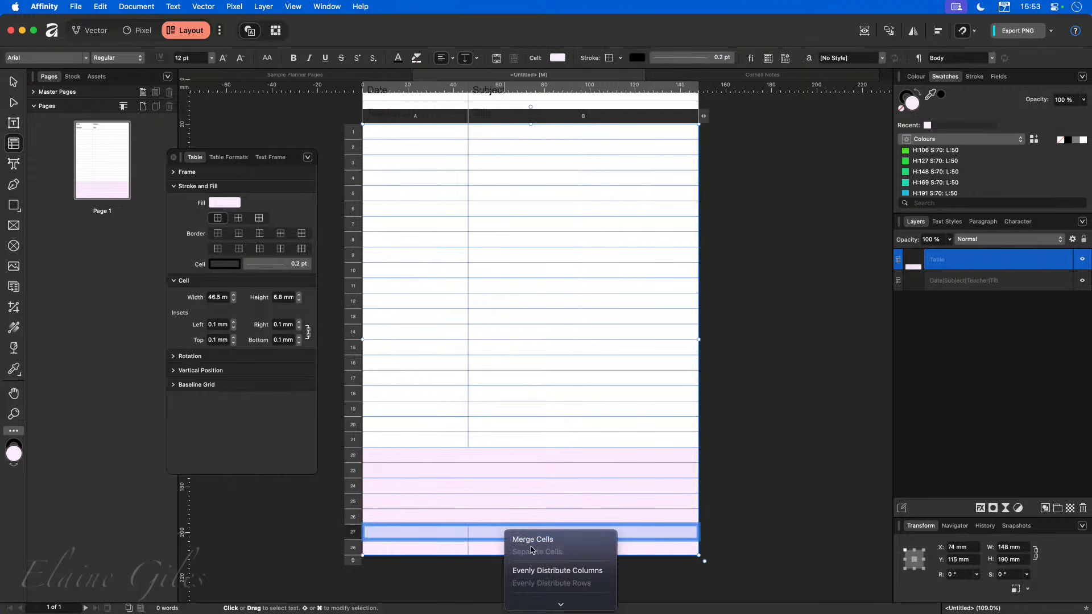
{"action": "left_click", "coordinate": [529, 539]}
{"action": "left_click_drag", "start_coordinate": [432, 547], "coordinate": [515, 555]}
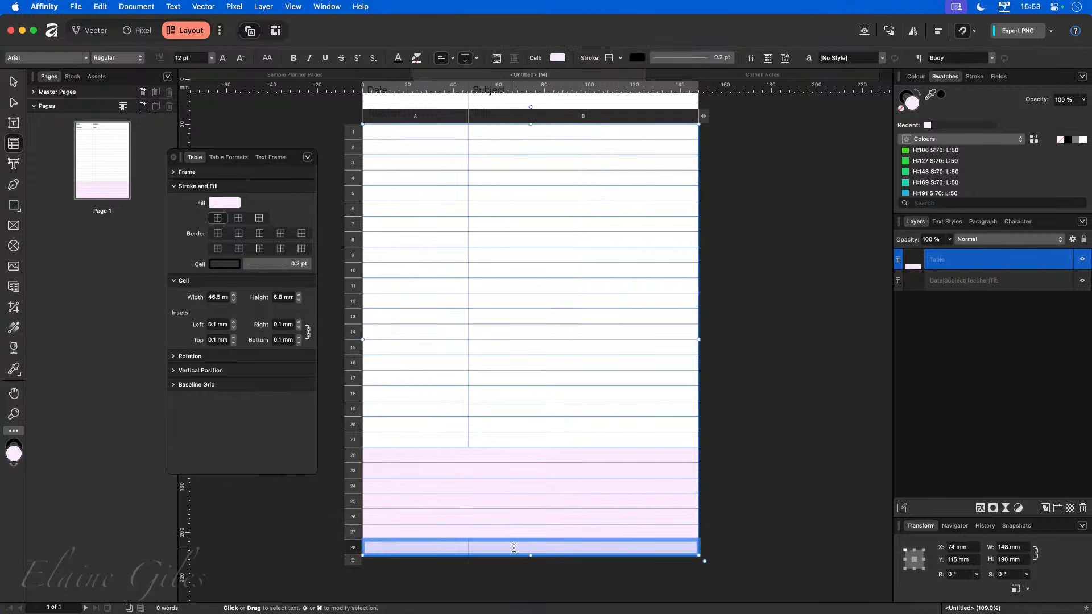
{"action": "right_click", "coordinate": [515, 556]}
{"action": "left_click", "coordinate": [524, 550]}
{"action": "left_click", "coordinate": [768, 359]}
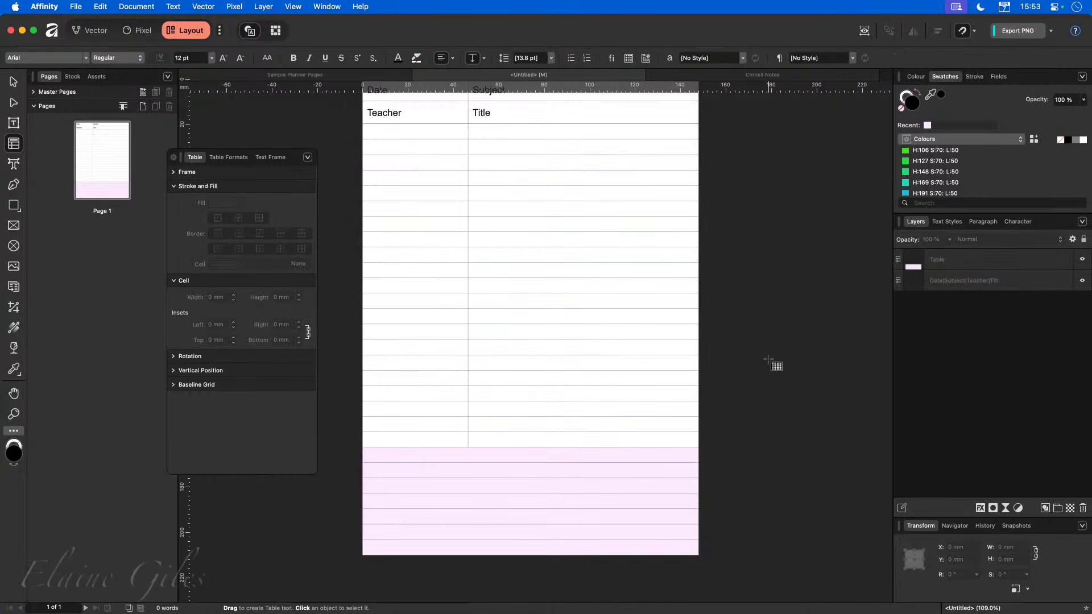
Fill the right-hand notes column, rows 1 to 21, with a pale yellow colour.
{"action": "scroll", "coordinate": [773, 361], "scroll_direction": "up", "scroll_amount": 2}
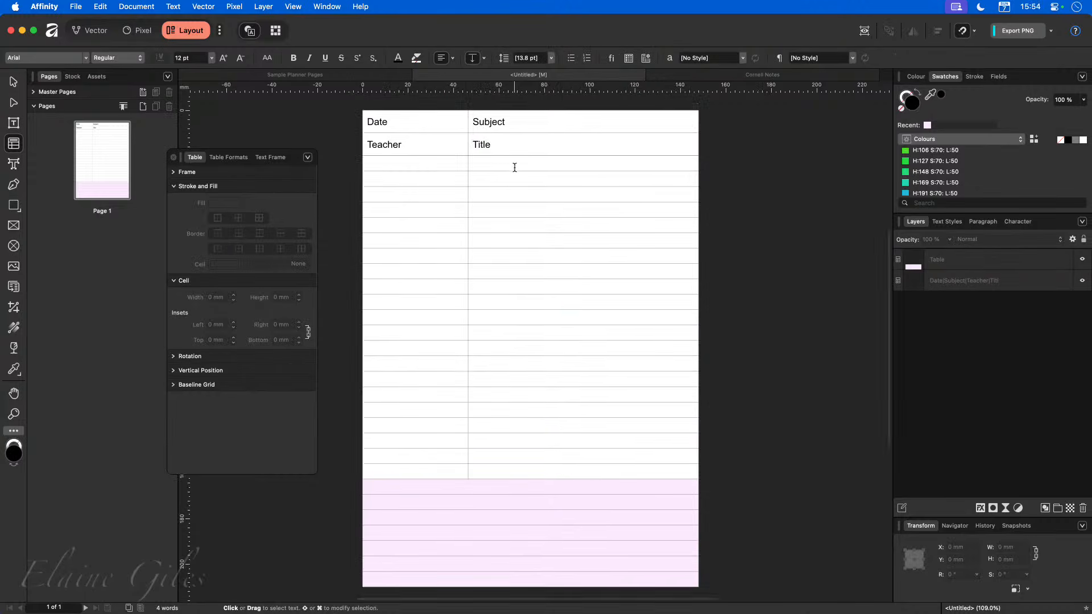
{"action": "left_click_drag", "start_coordinate": [515, 165], "coordinate": [531, 473]}
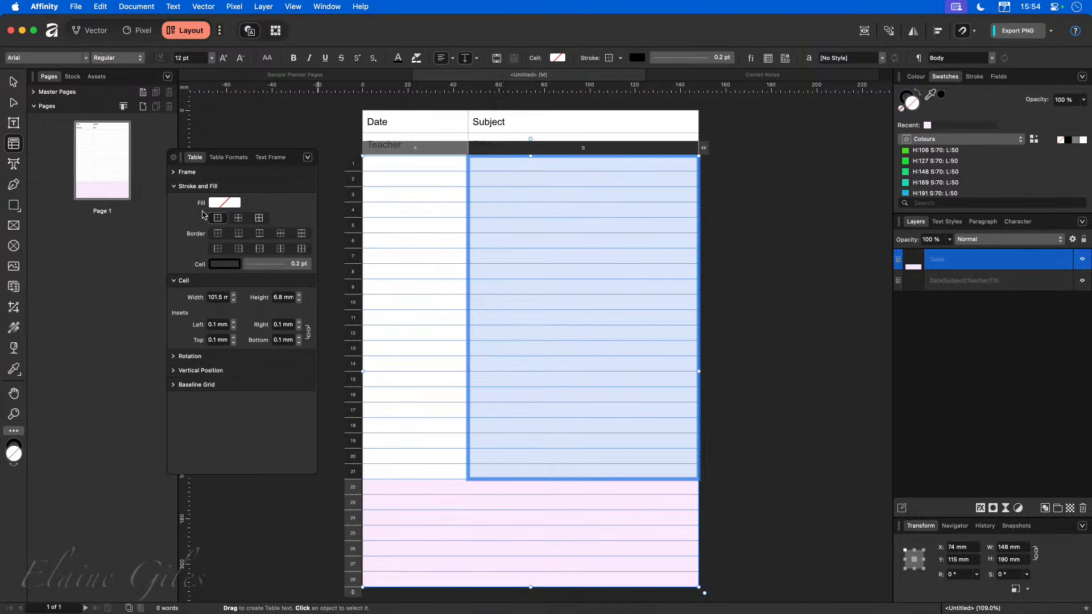
{"action": "left_click", "coordinate": [224, 202]}
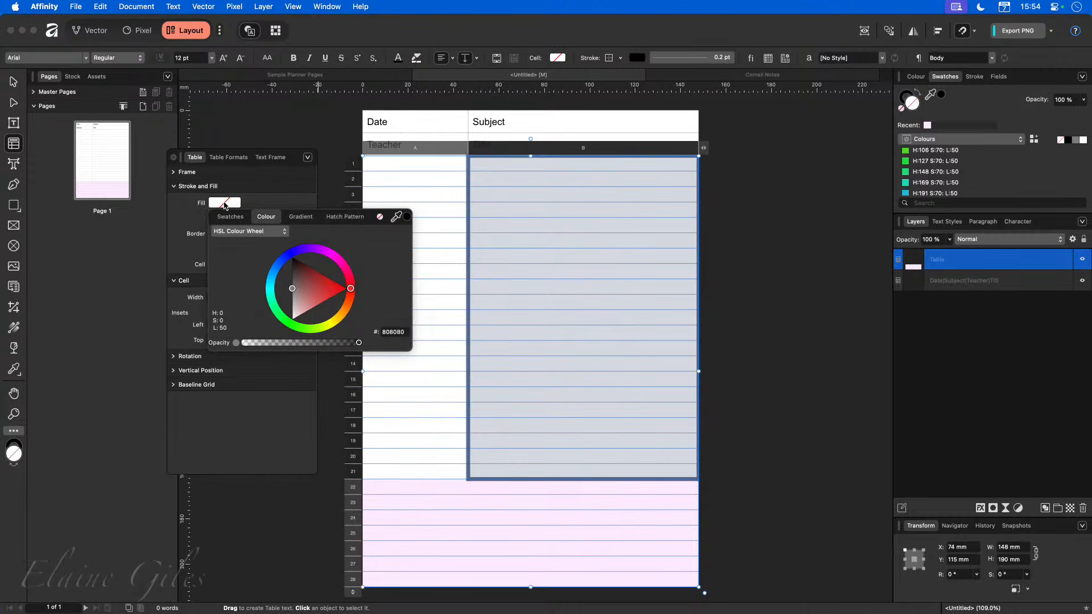
{"action": "left_click", "coordinate": [329, 325]}
{"action": "left_click_drag", "start_coordinate": [326, 319], "coordinate": [273, 303]}
{"action": "left_click", "coordinate": [775, 409]}
{"action": "left_click", "coordinate": [776, 412]}
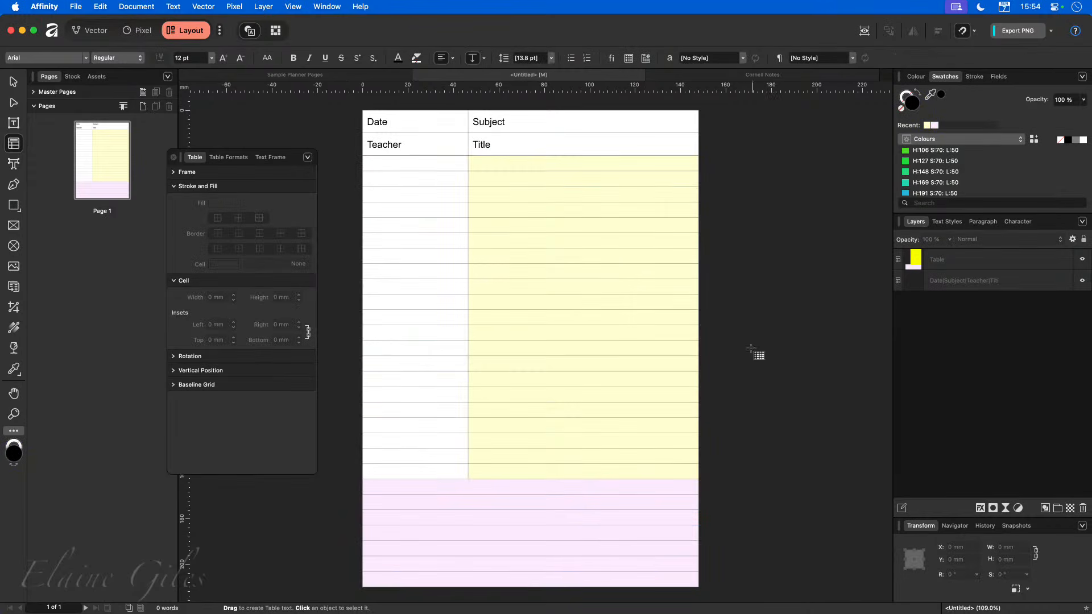
Fill the left-hand cue column, rows 1 to 21, with a pale mint green colour.
{"action": "left_click", "coordinate": [719, 74]}
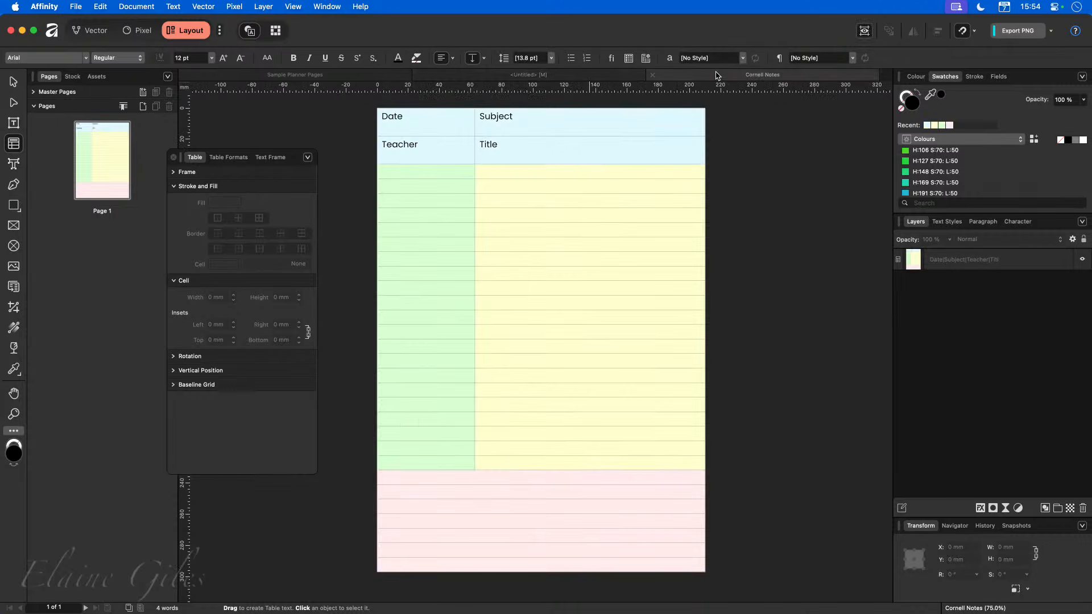
{"action": "left_click", "coordinate": [487, 74]}
{"action": "left_click_drag", "start_coordinate": [420, 162], "coordinate": [426, 472]}
{"action": "left_click", "coordinate": [224, 203]}
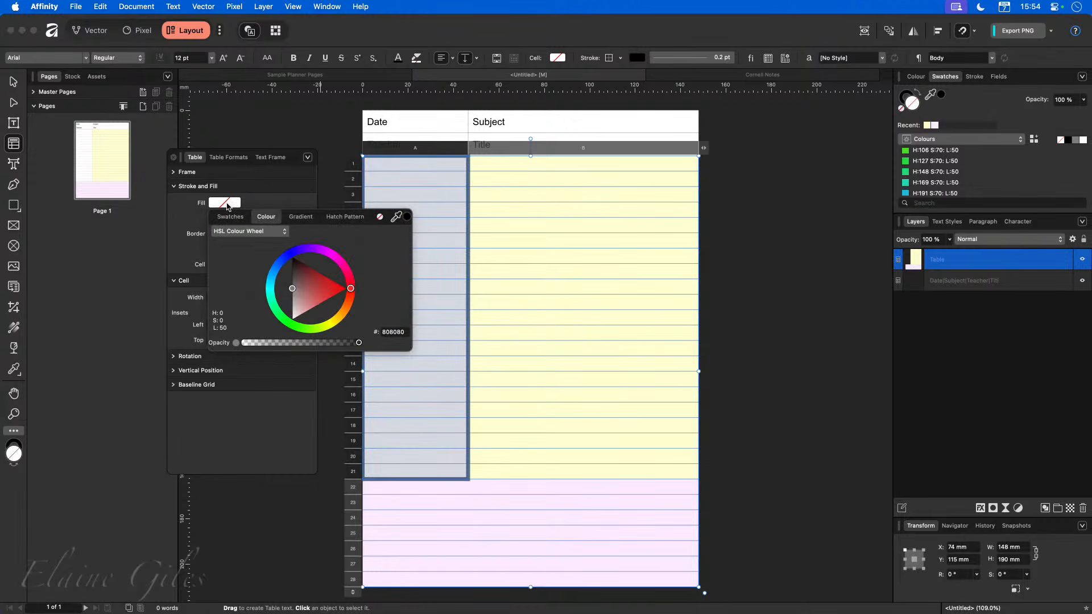
{"action": "left_click", "coordinate": [275, 306]}
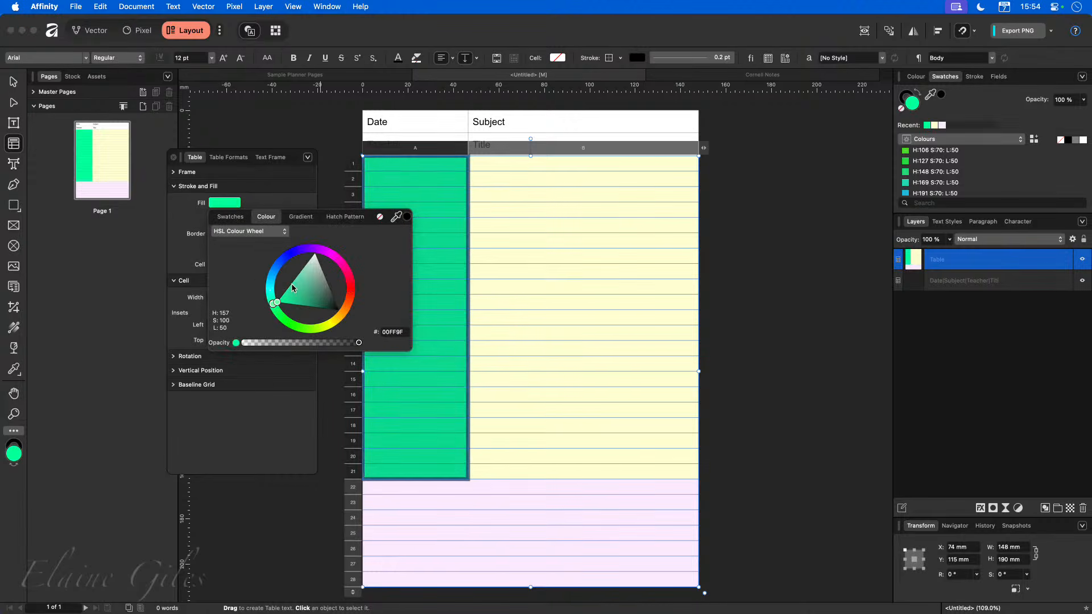
{"action": "left_click", "coordinate": [297, 268]}
{"action": "left_click_drag", "start_coordinate": [298, 270], "coordinate": [307, 259]}
{"action": "left_click", "coordinate": [792, 315]}
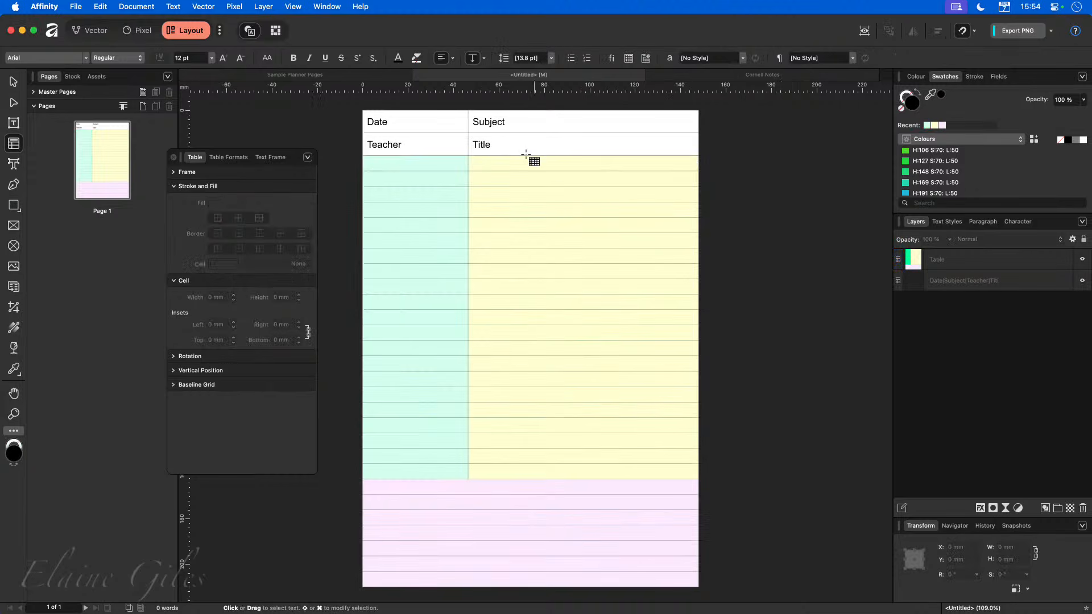
Fill the header table's Date, Subject, Teacher and Title cells with pale blue, hex D4F1FF.
{"action": "left_click", "coordinate": [531, 146]}
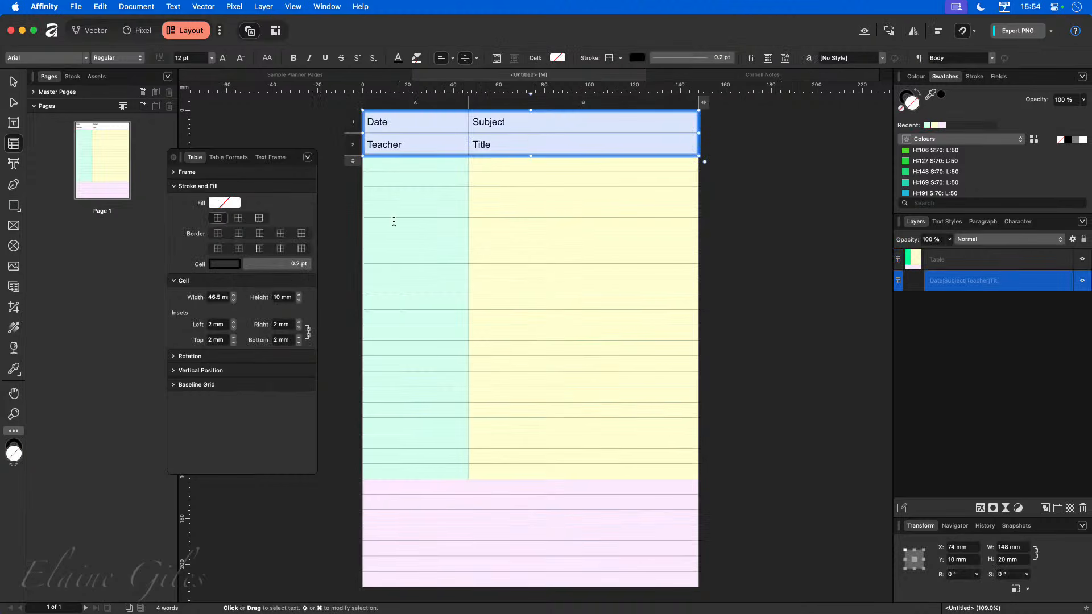
{"action": "left_click", "coordinate": [225, 202]}
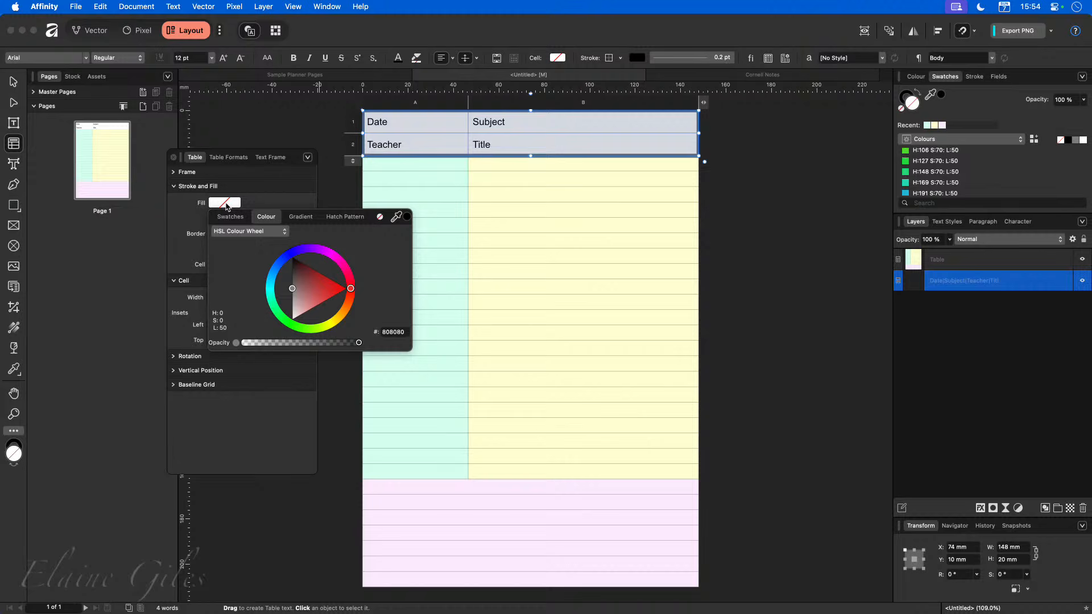
{"action": "left_click", "coordinate": [271, 276]}
{"action": "left_click", "coordinate": [319, 268]}
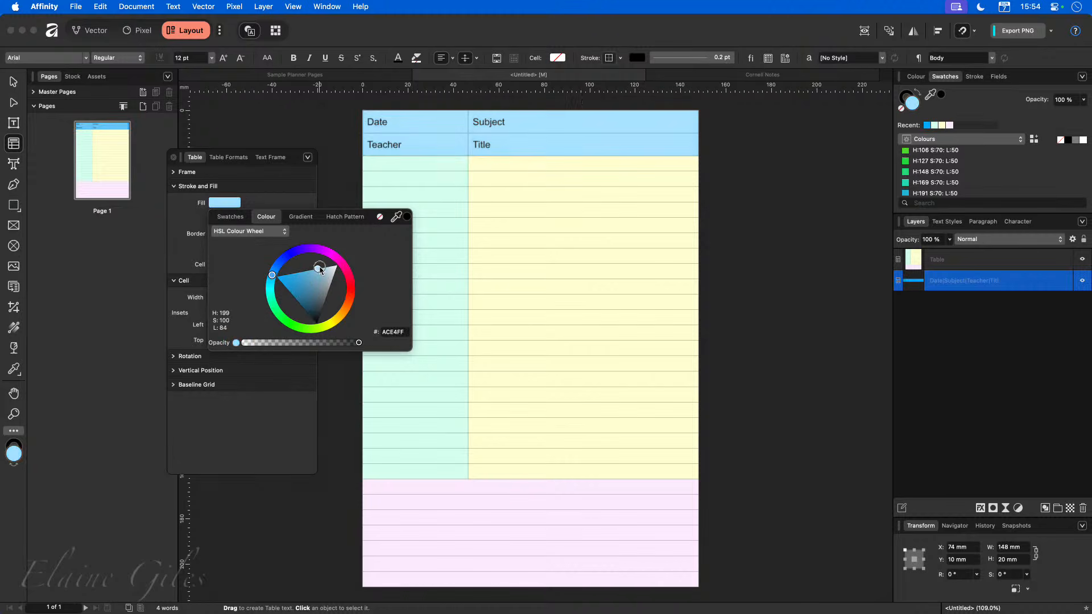
{"action": "left_click_drag", "start_coordinate": [319, 268], "coordinate": [327, 267]}
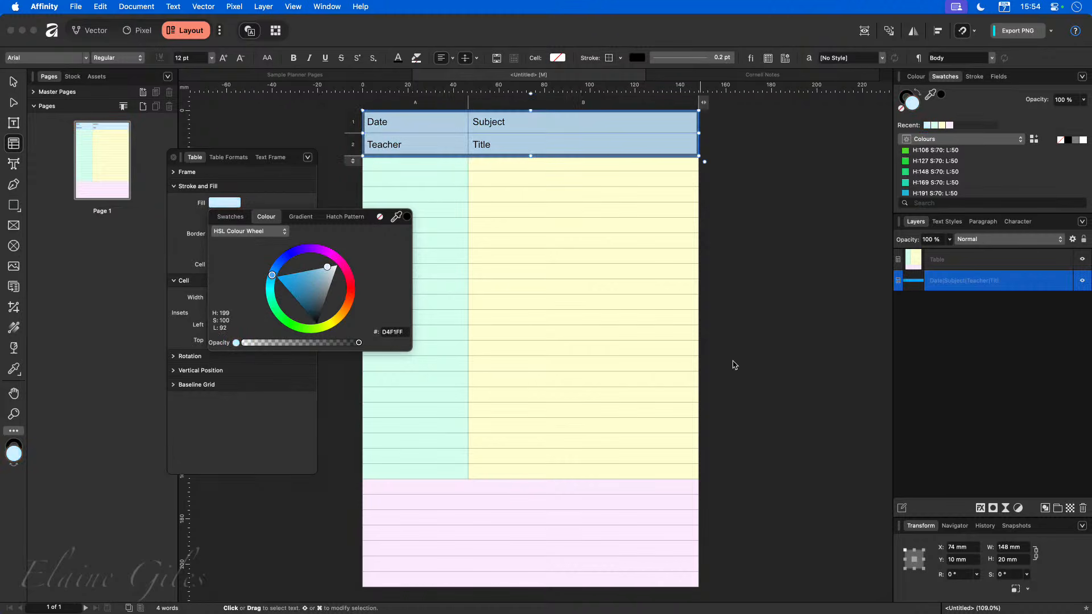
{"action": "left_click", "coordinate": [801, 350]}
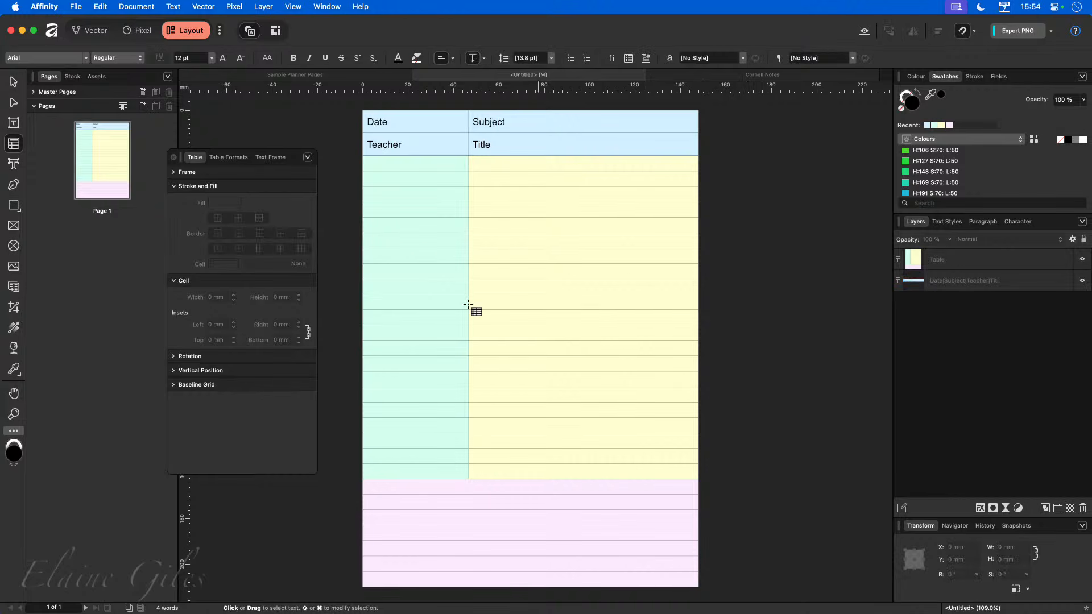
Examine the fill settings of the bottom summary rows and the header table.
{"action": "left_click", "coordinate": [19, 83]}
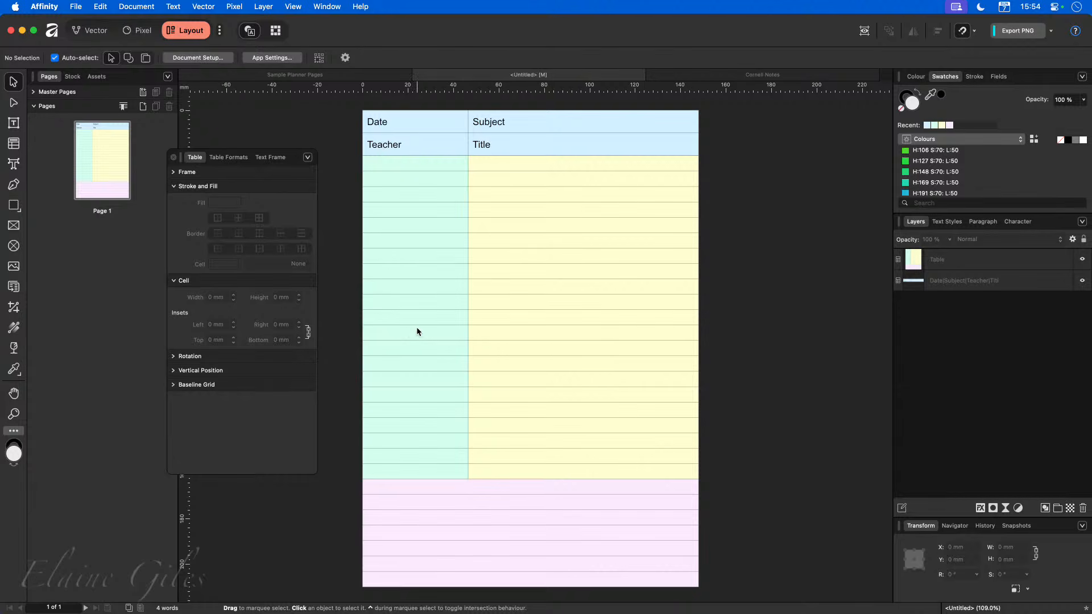
{"action": "left_click", "coordinate": [499, 512]}
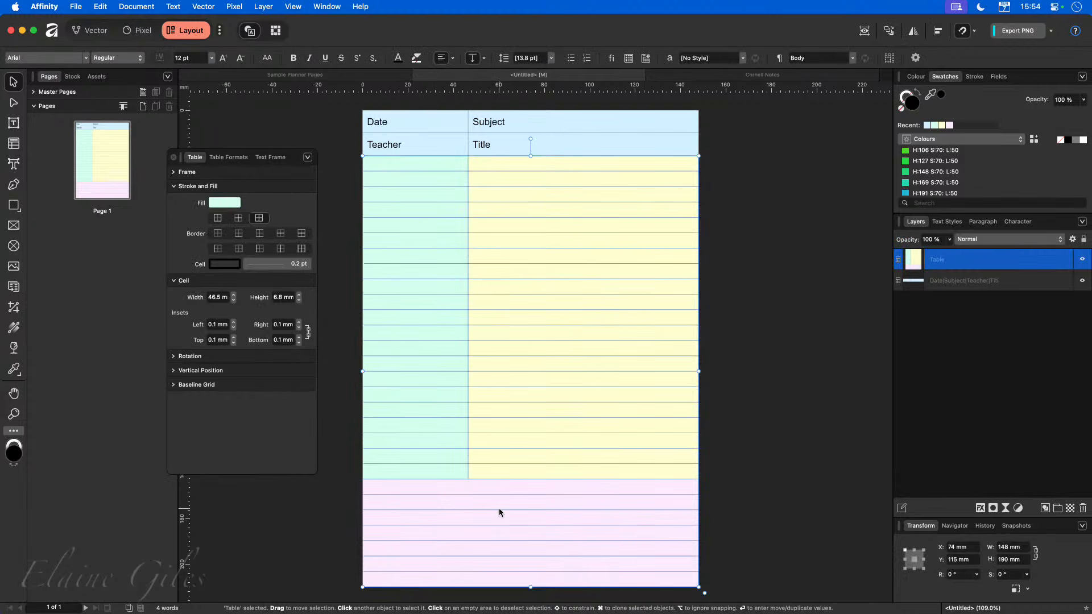
{"action": "double_click", "coordinate": [444, 502]}
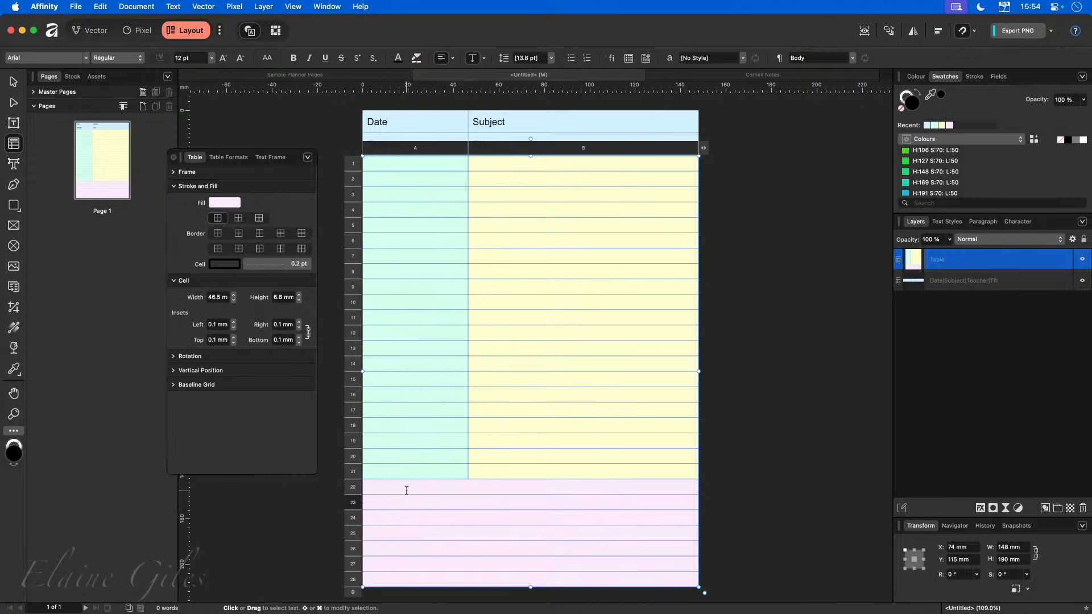
{"action": "left_click_drag", "start_coordinate": [404, 486], "coordinate": [406, 576]}
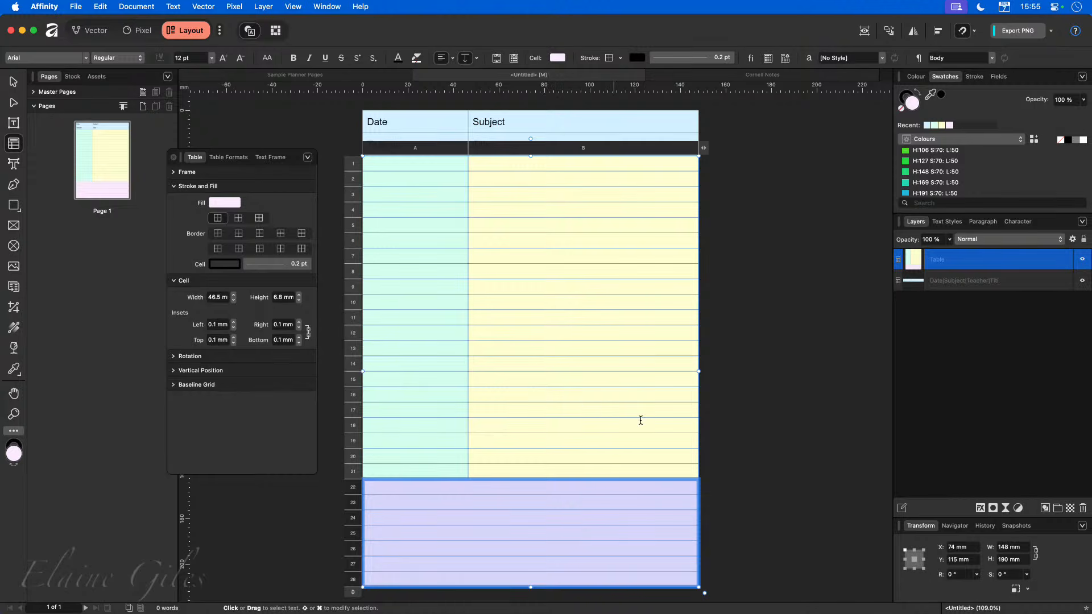
{"action": "left_click", "coordinate": [731, 439]}
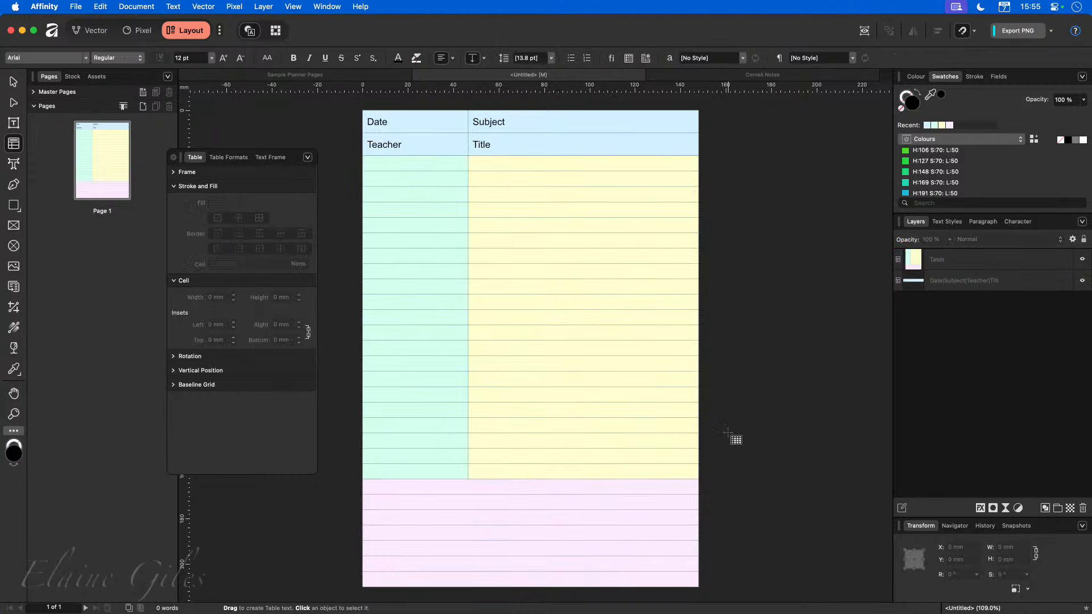
{"action": "left_click", "coordinate": [597, 142]}
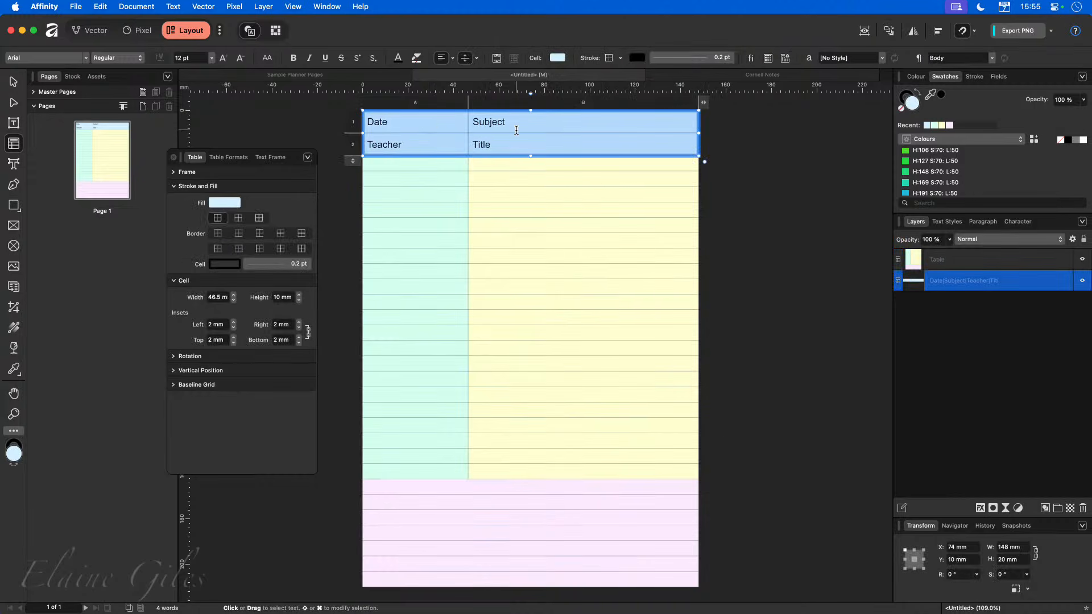
{"action": "left_click", "coordinate": [731, 271]}
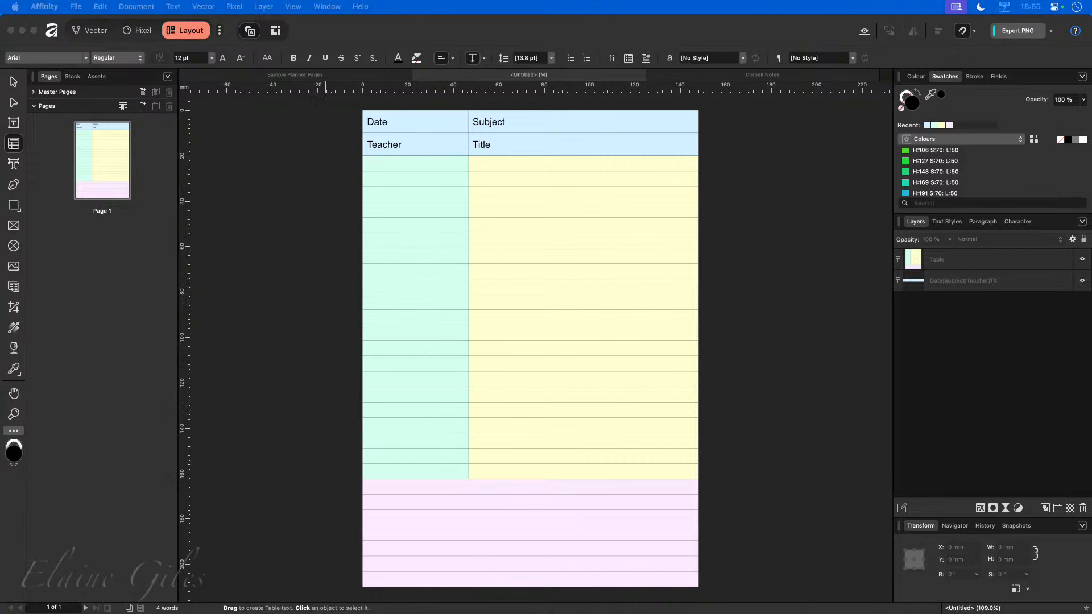
{"action": "left_click", "coordinate": [230, 267]}
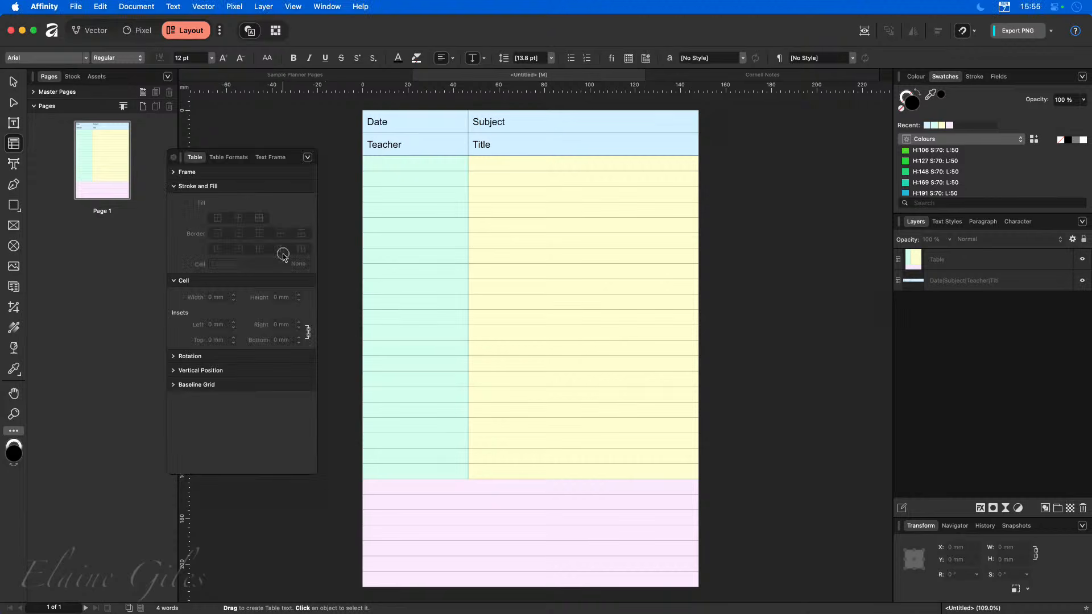
Save the document as Cornell in the 20251207 - Planner Pages folder and close both open documents.
{"action": "key", "text": "super+s"}
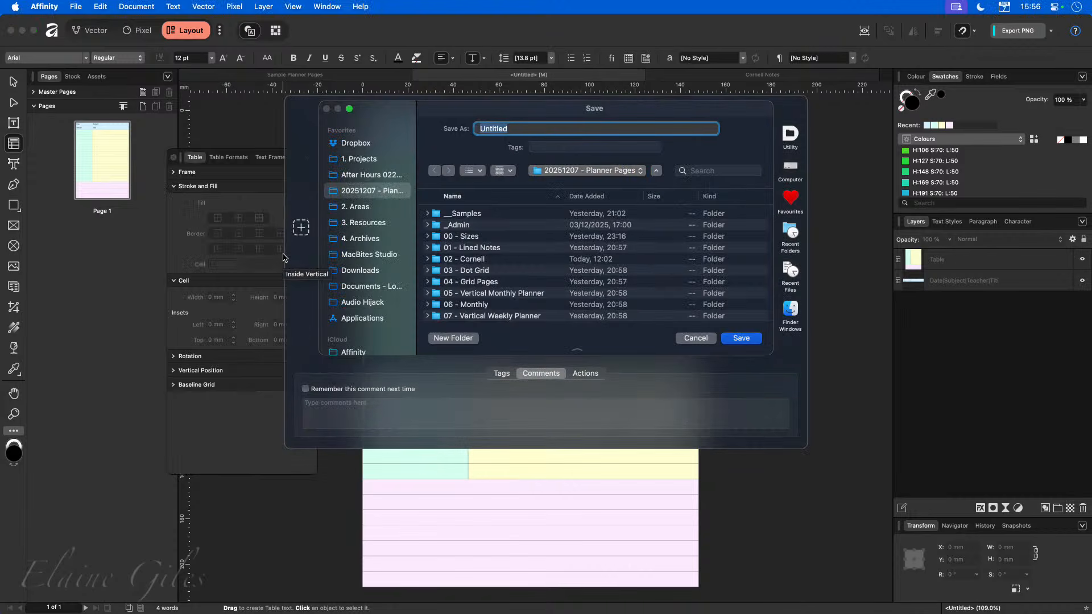
{"action": "type", "text": "Cornell"}
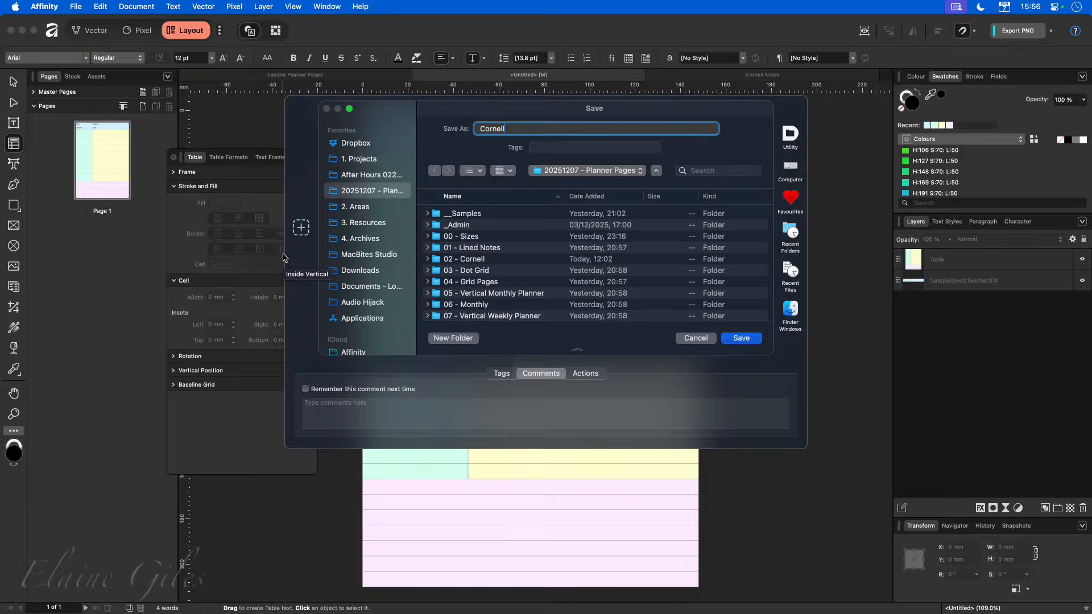
{"action": "key", "text": "Return"}
{"action": "key", "text": "super+w"}
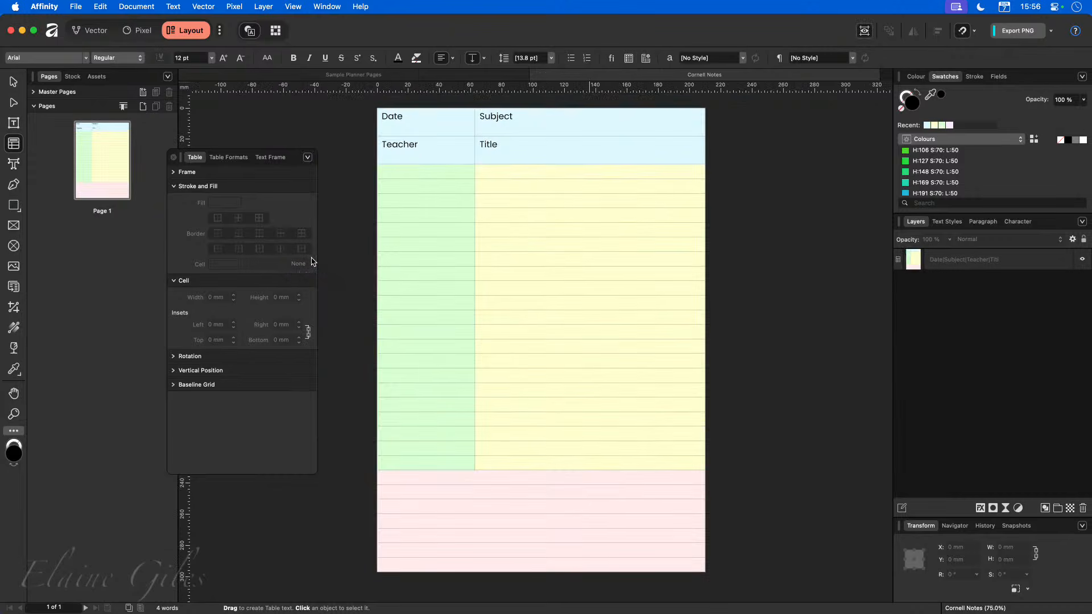
{"action": "key", "text": "super+w"}
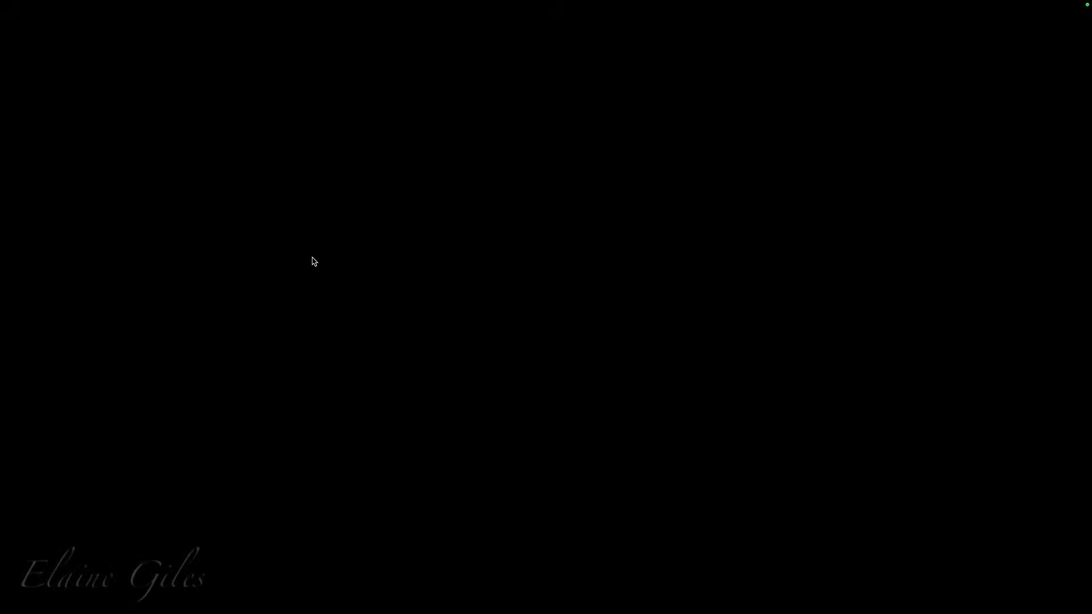
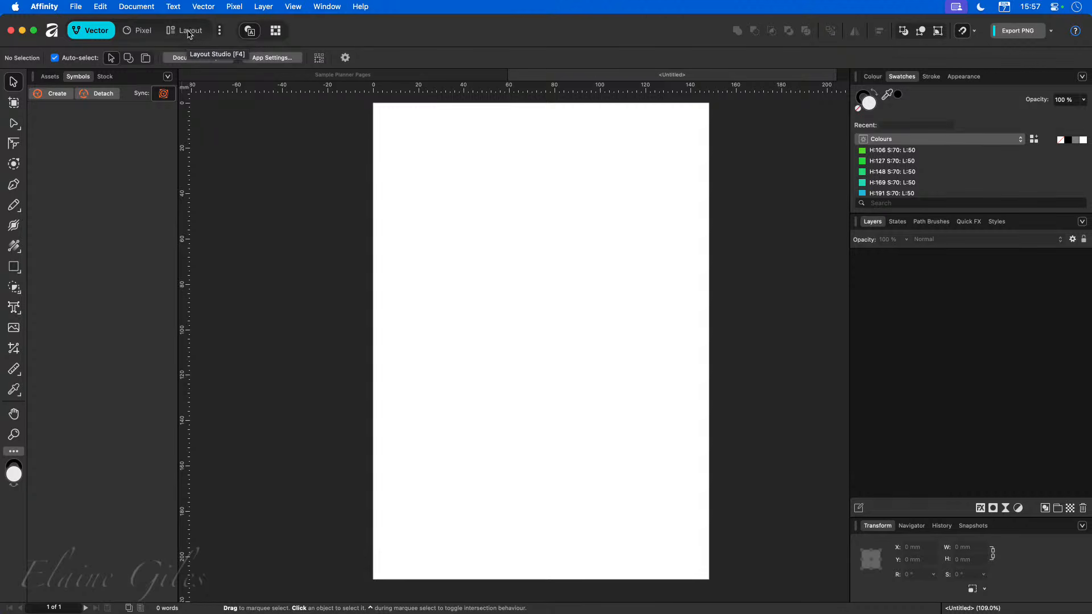
Switch to the Layout studio and draw a table covering the whole A5 page.
{"action": "left_click", "coordinate": [188, 31]}
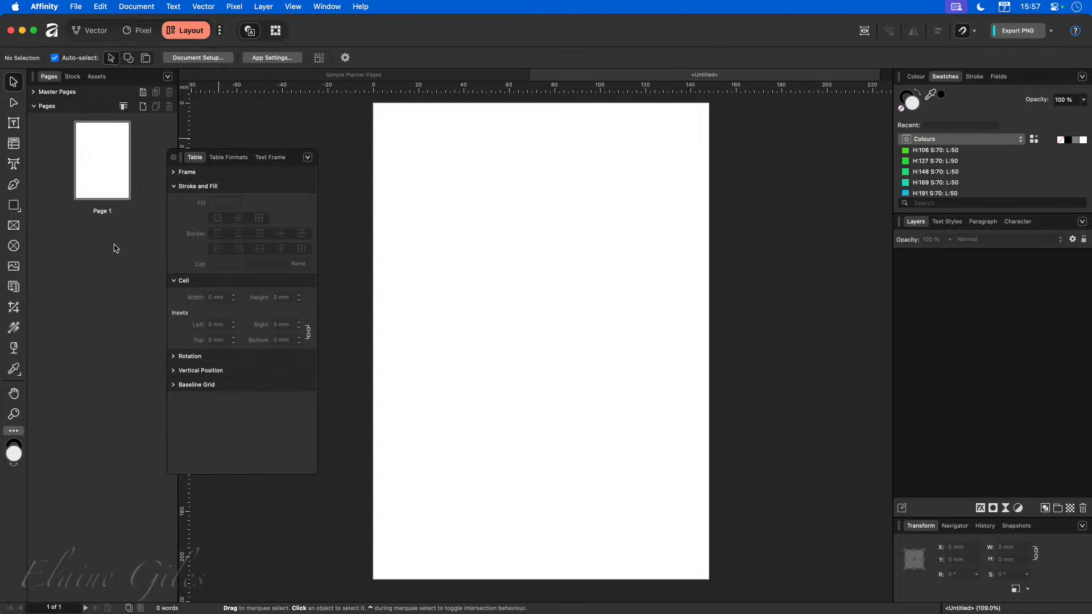
{"action": "left_click", "coordinate": [13, 147]}
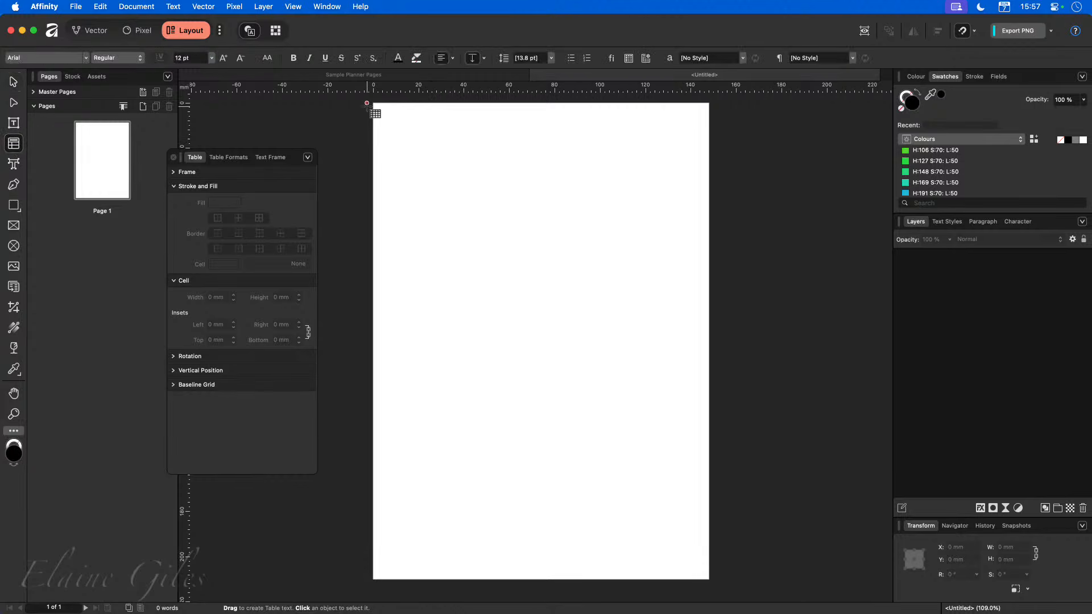
{"action": "left_click_drag", "start_coordinate": [373, 103], "coordinate": [709, 580]}
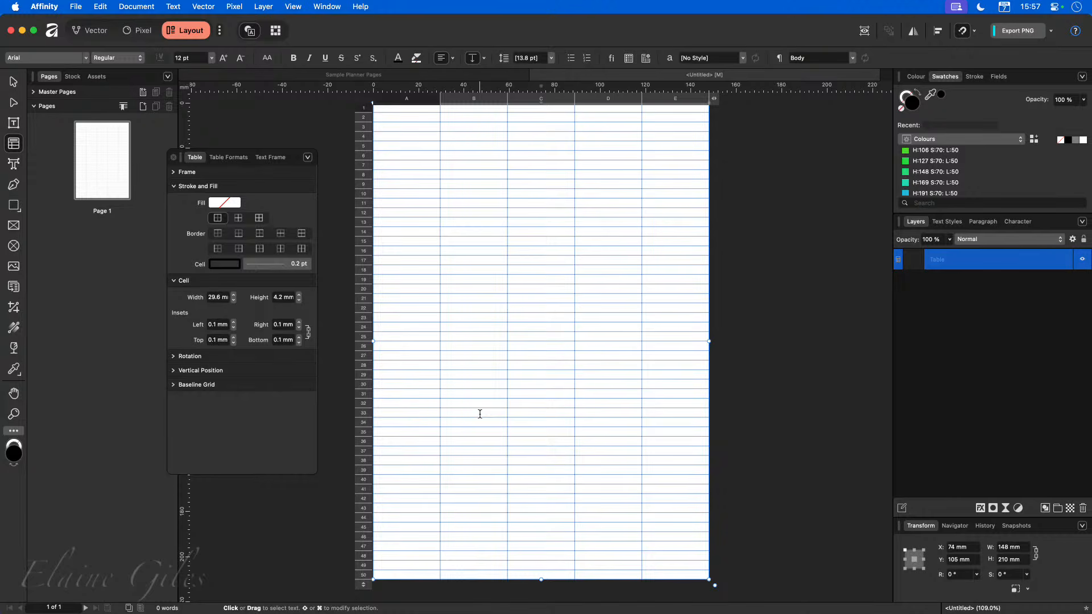
Turn on the document grid using the 5mm grid preset.
{"action": "left_click", "coordinate": [294, 6]}
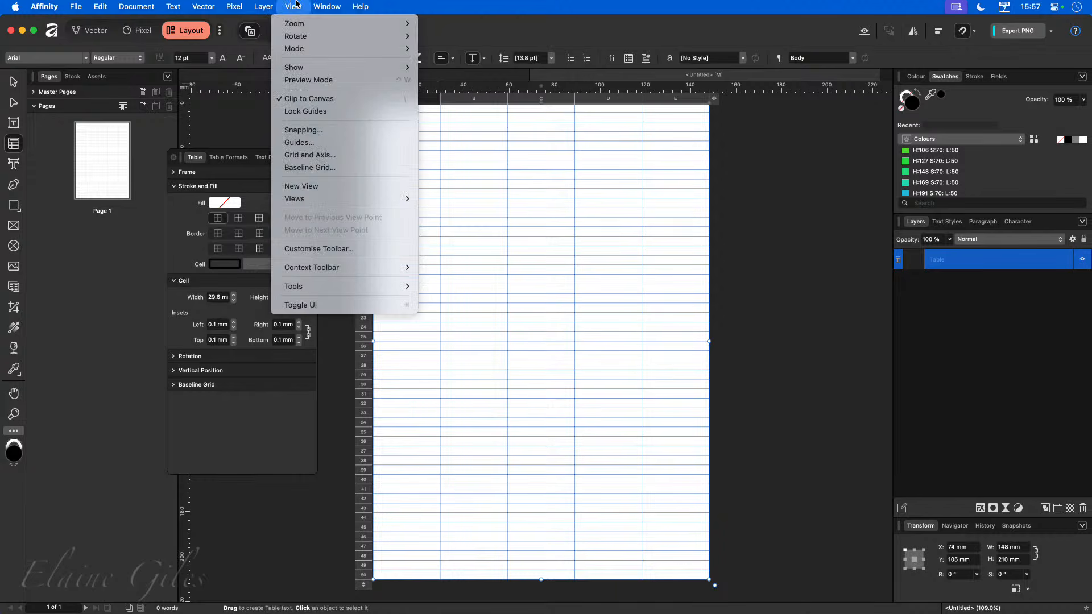
{"action": "left_click", "coordinate": [309, 155]}
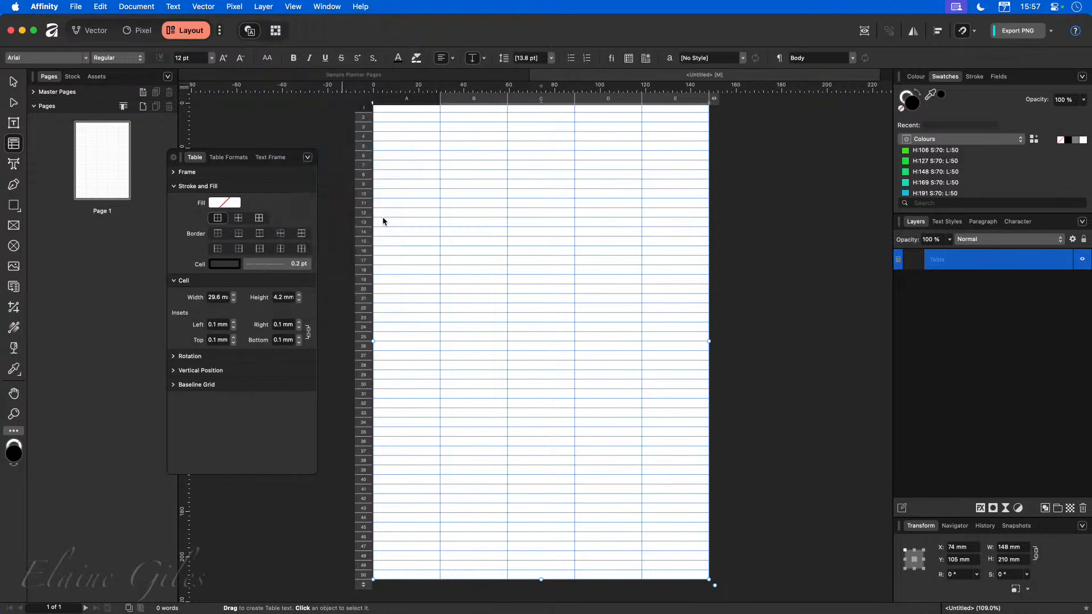
{"action": "left_click", "coordinate": [418, 319]}
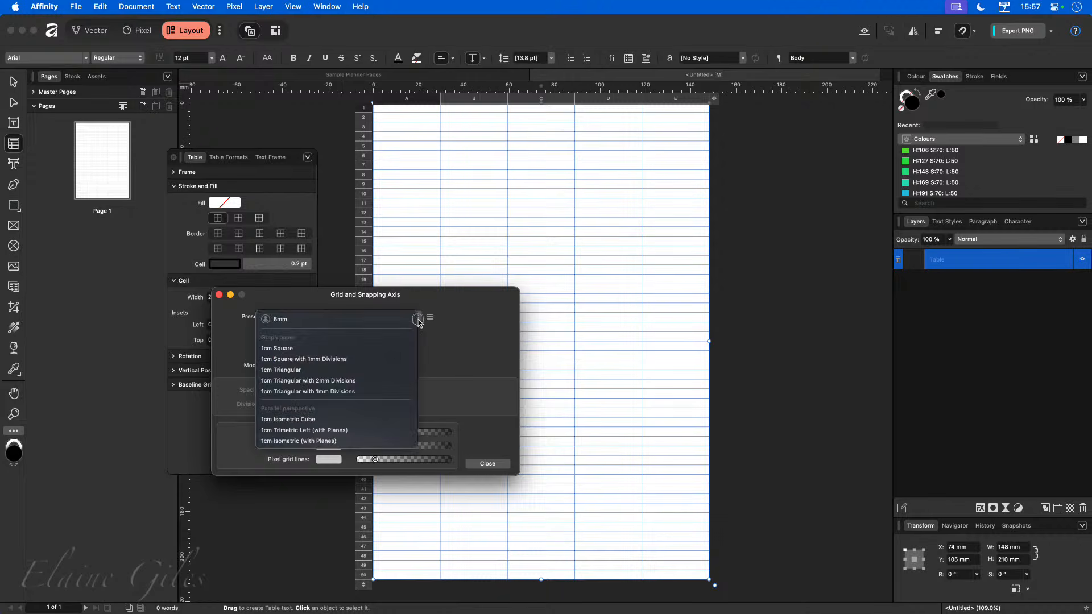
{"action": "left_click", "coordinate": [371, 319]}
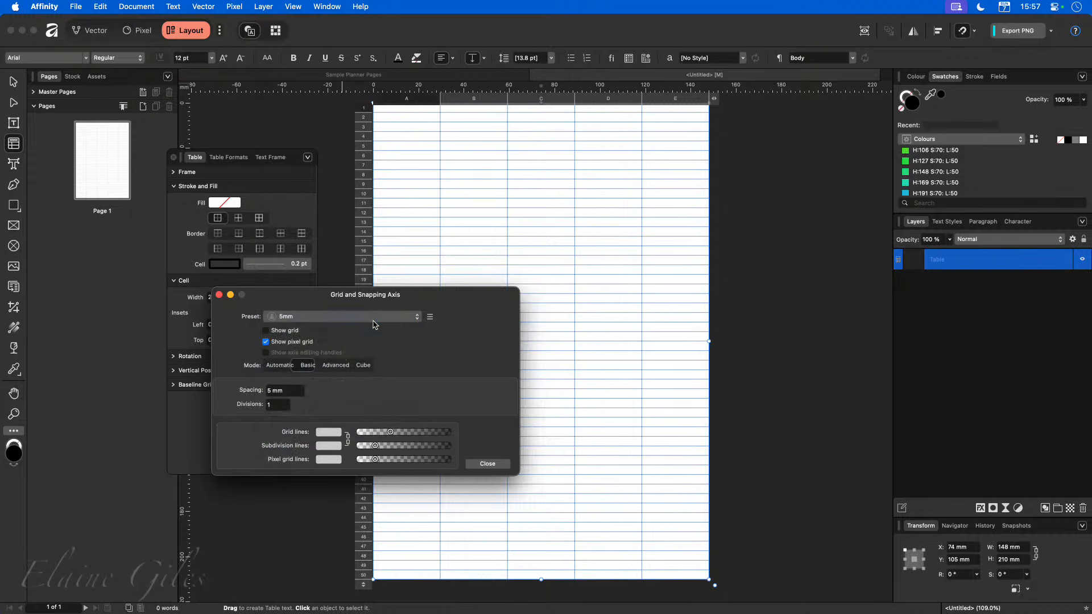
{"action": "left_click", "coordinate": [291, 331]}
{"action": "left_click", "coordinate": [487, 464]}
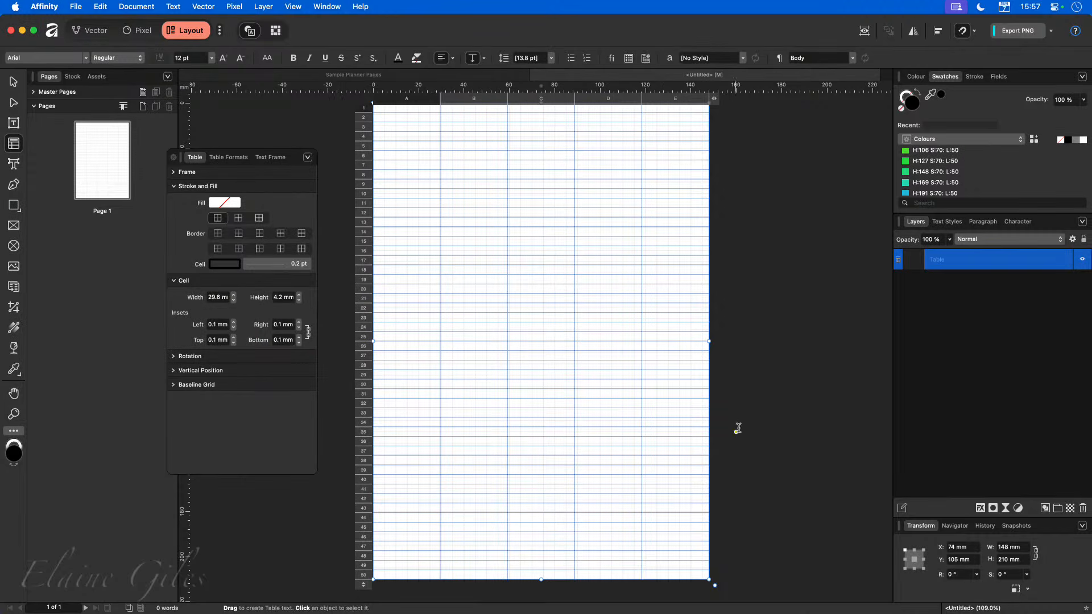
Reduce the table to 40 rows and stretch it back down to the page's bottom edge.
{"action": "scroll", "coordinate": [488, 253], "scroll_direction": "up", "scroll_amount": 5}
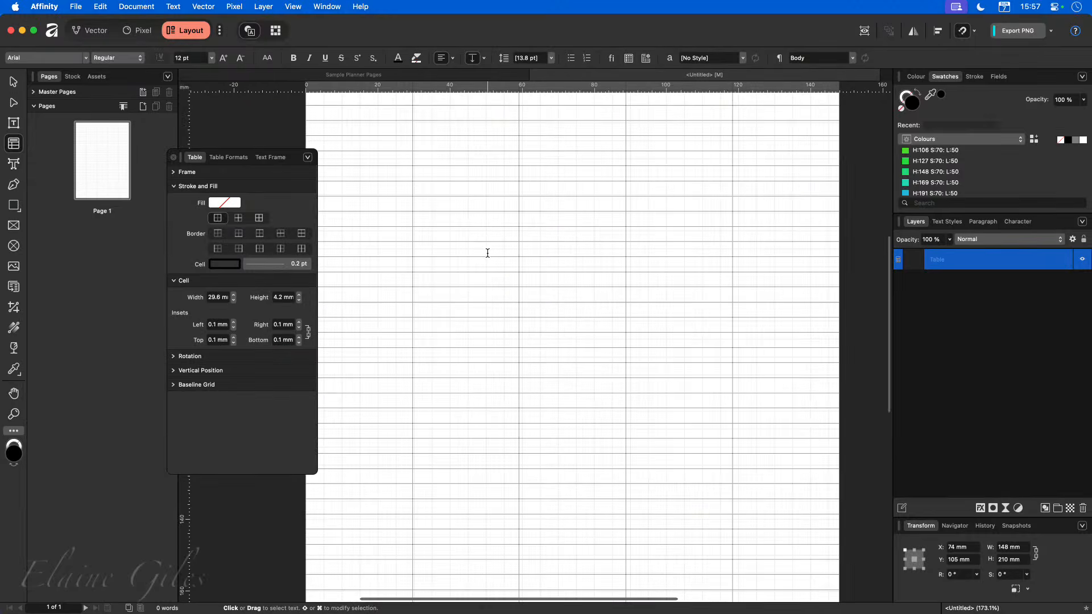
{"action": "scroll", "coordinate": [488, 253], "scroll_direction": "up", "scroll_amount": 4}
{"action": "scroll", "coordinate": [538, 322], "scroll_direction": "down", "scroll_amount": 7}
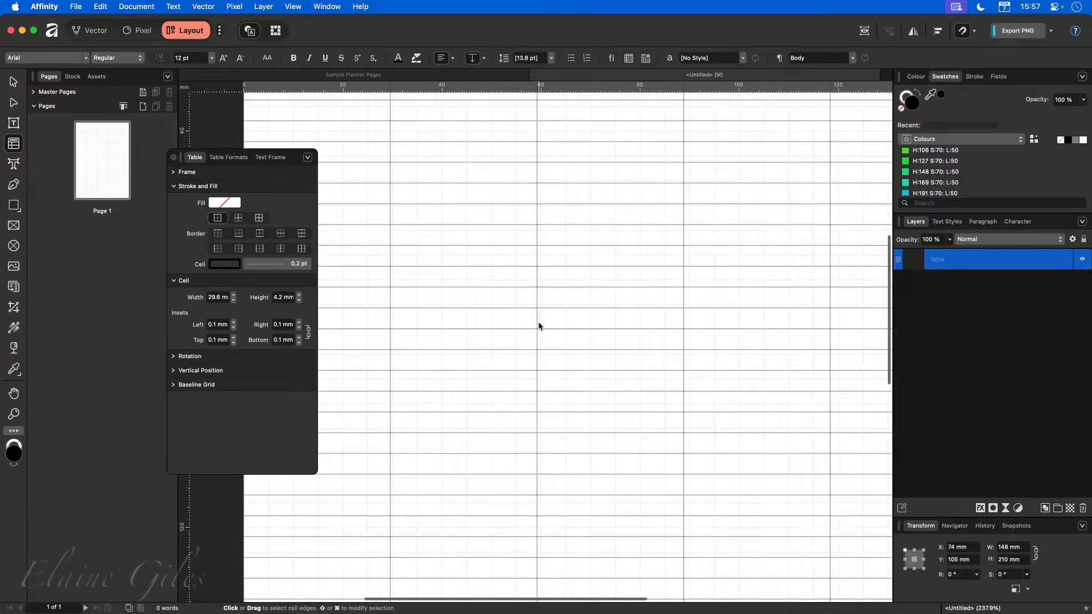
{"action": "scroll", "coordinate": [539, 325], "scroll_direction": "down", "scroll_amount": 2}
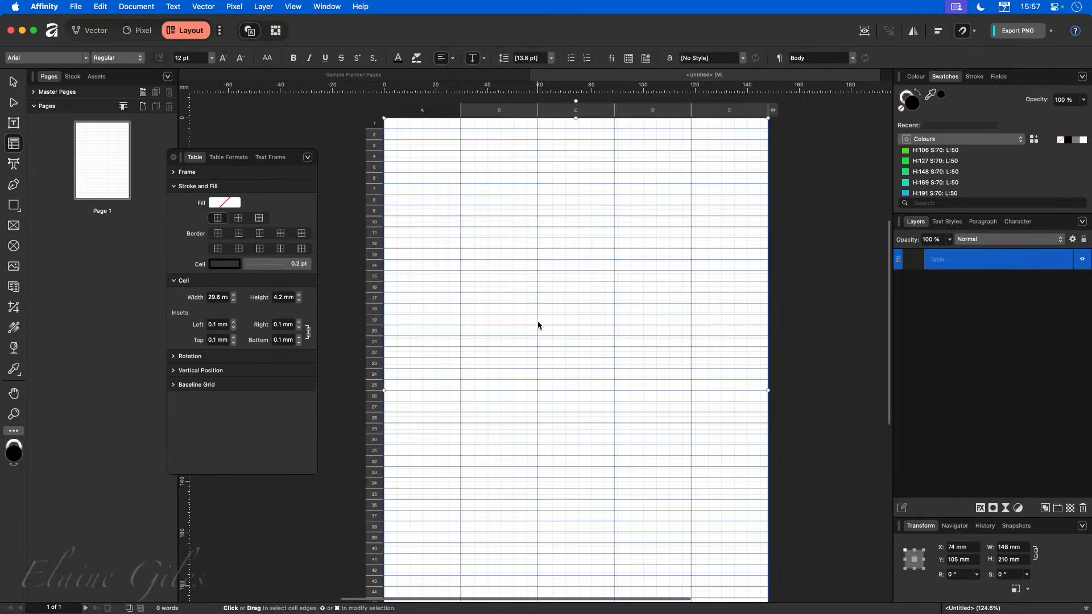
{"action": "scroll", "coordinate": [539, 325], "scroll_direction": "down", "scroll_amount": 1}
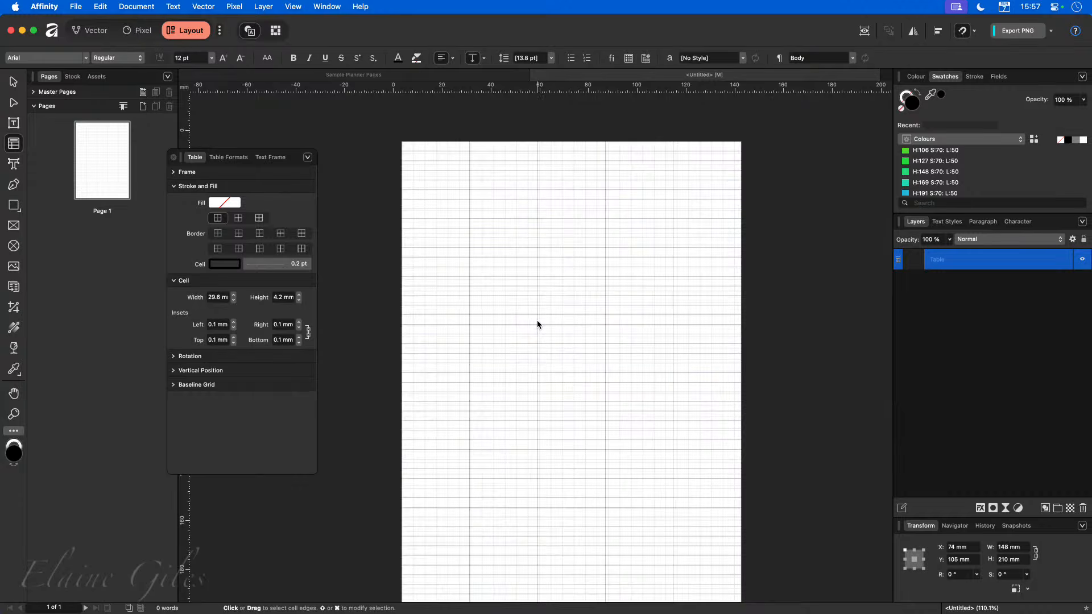
{"action": "scroll", "coordinate": [539, 325], "scroll_direction": "down", "scroll_amount": 2}
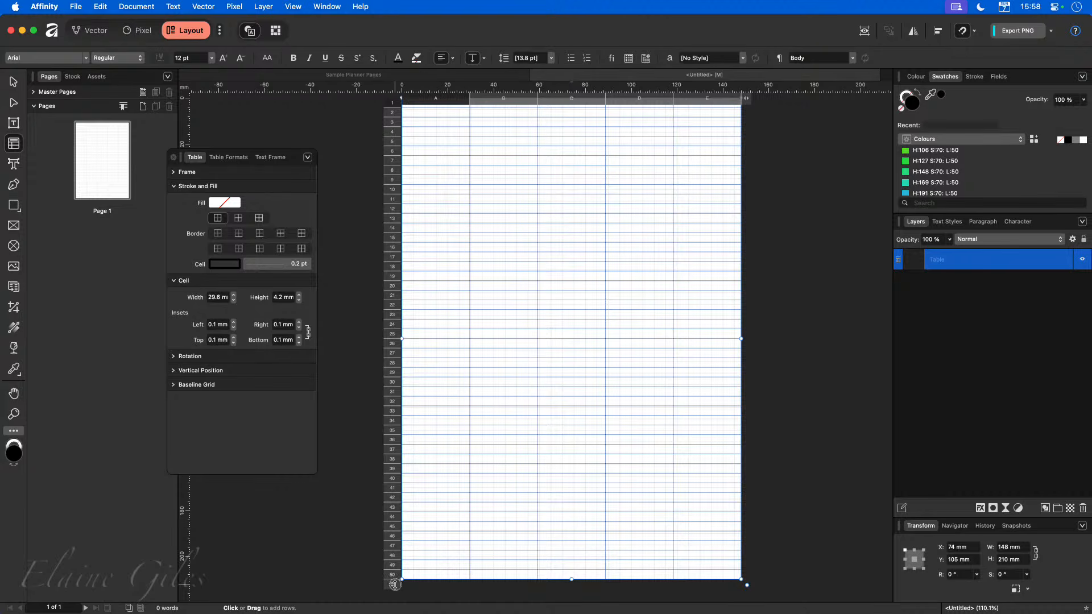
{"action": "left_click_drag", "start_coordinate": [395, 584], "coordinate": [395, 481]}
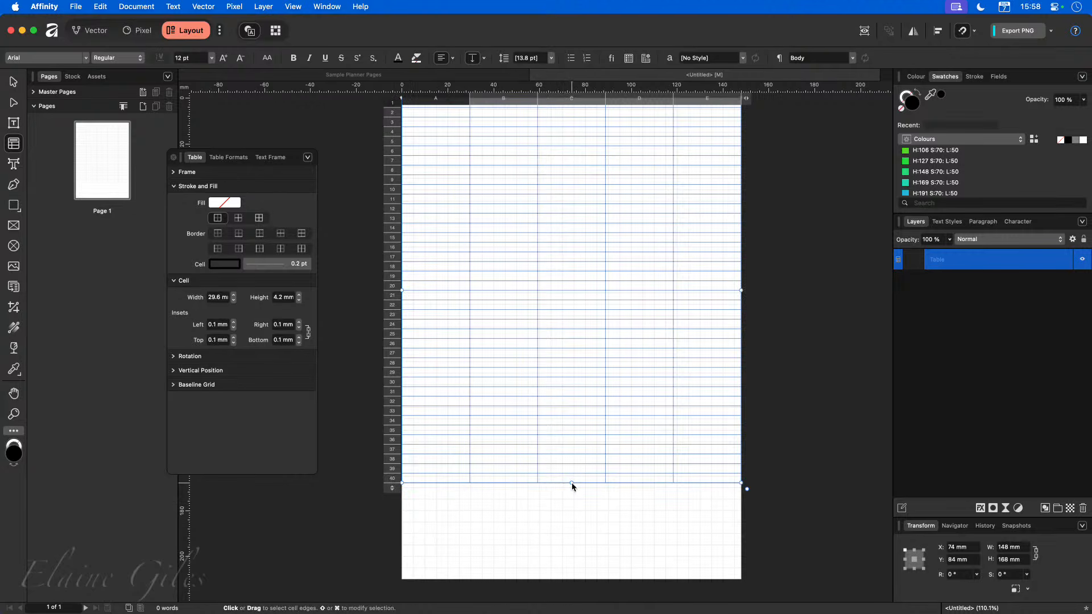
{"action": "left_click_drag", "start_coordinate": [572, 484], "coordinate": [581, 579]}
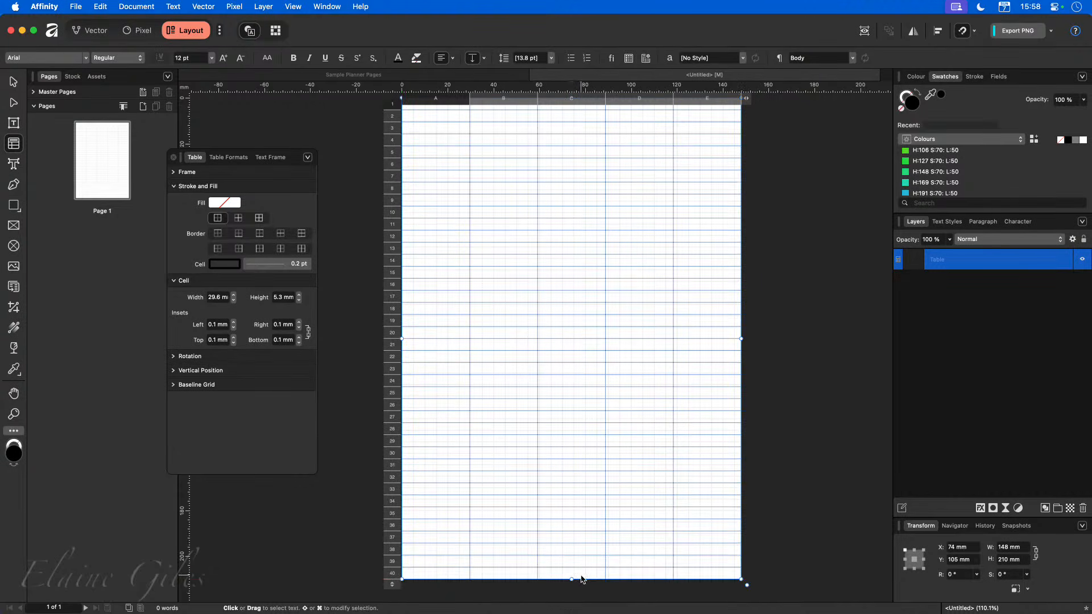
Select all table rows and set their row height to 5 mm.
{"action": "scroll", "coordinate": [582, 512], "scroll_direction": "up", "scroll_amount": 2}
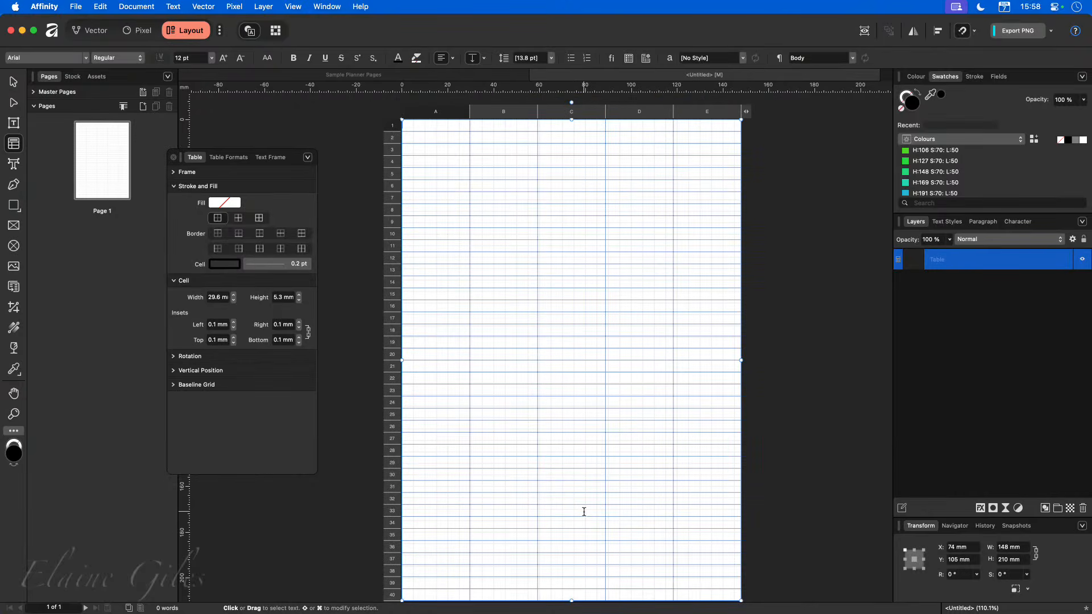
{"action": "scroll", "coordinate": [584, 511], "scroll_direction": "down", "scroll_amount": 1}
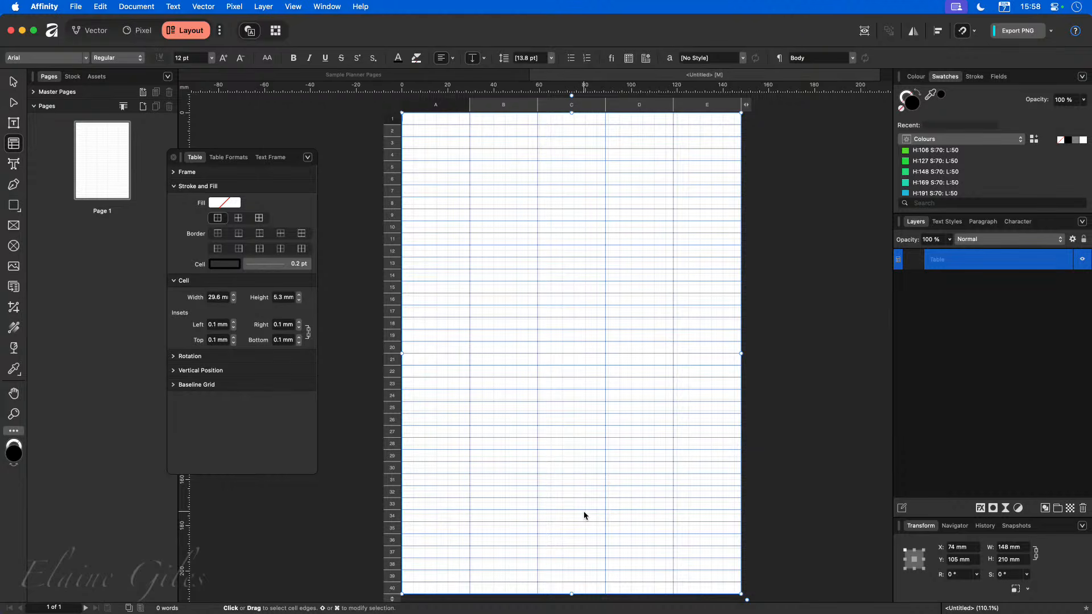
{"action": "scroll", "coordinate": [584, 514], "scroll_direction": "up", "scroll_amount": 1}
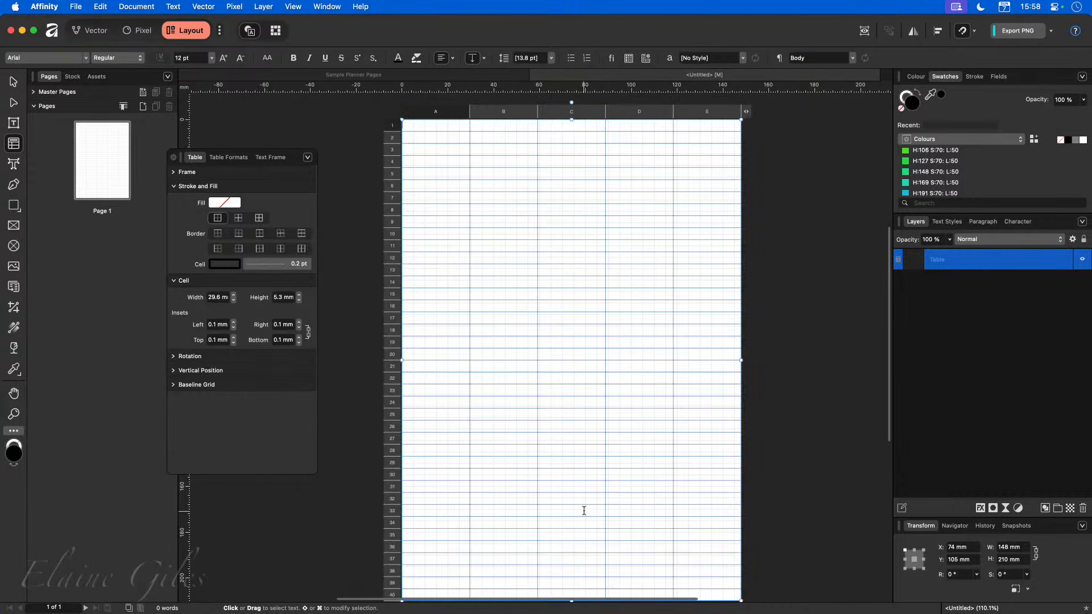
{"action": "left_click", "coordinate": [392, 137]}
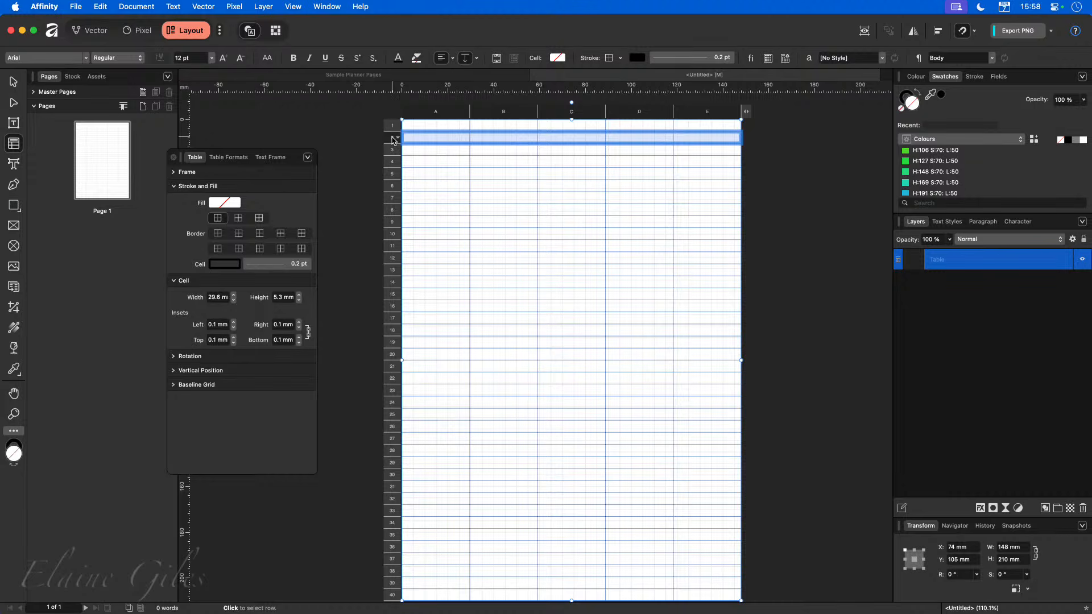
{"action": "left_click", "coordinate": [392, 125]}
{"action": "scroll", "coordinate": [459, 297], "scroll_direction": "down", "scroll_amount": 1}
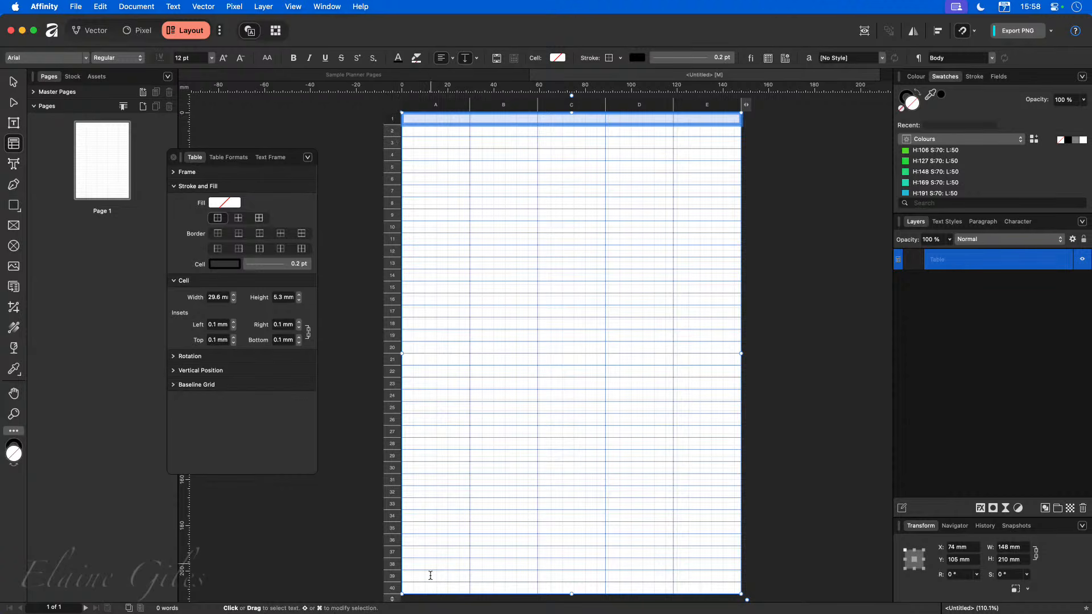
{"action": "left_click", "coordinate": [405, 589], "text": "shift"}
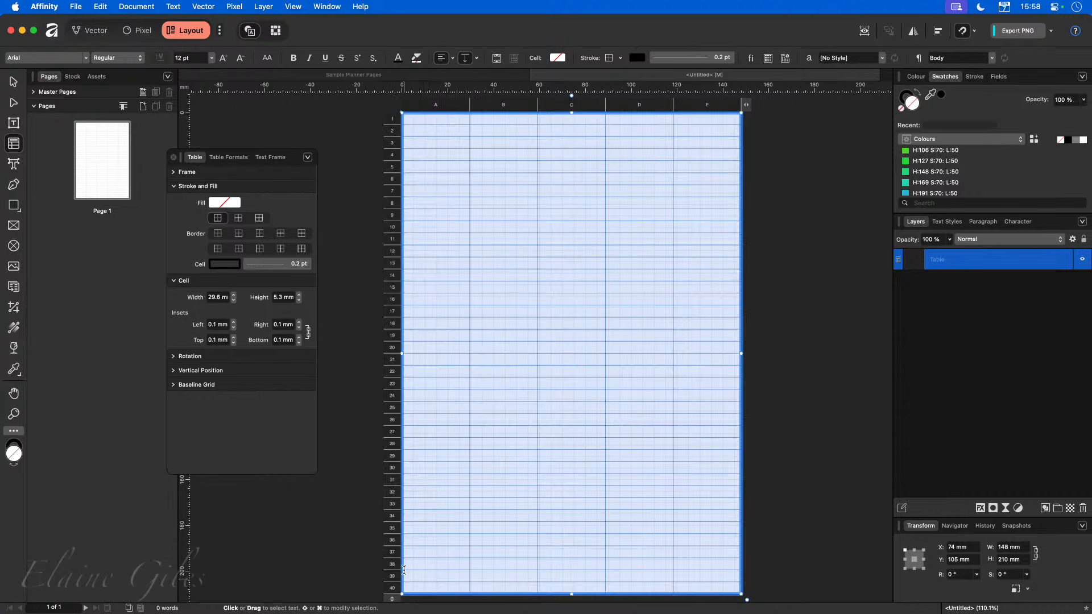
{"action": "left_click", "coordinate": [284, 303]}
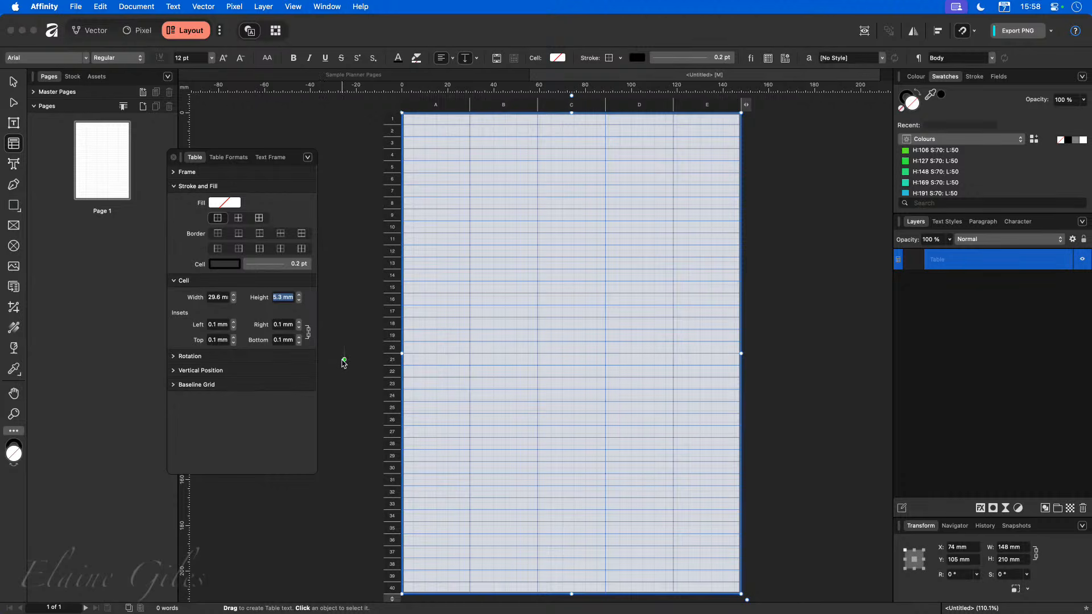
{"action": "type", "text": "5"}
{"action": "key", "text": "Return"}
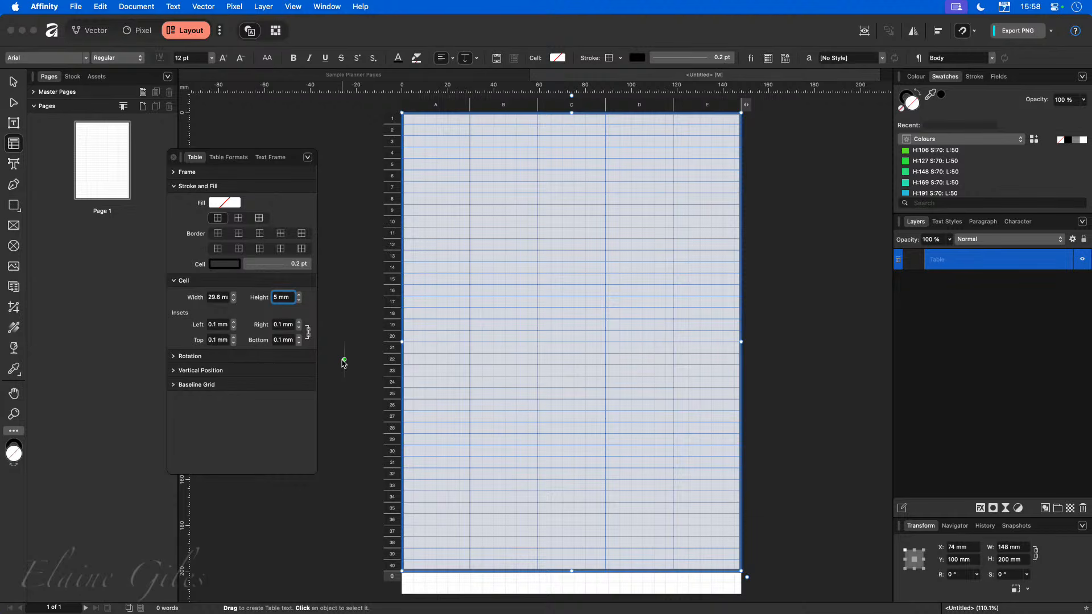
Add rows to the table until it has 42 rows.
{"action": "left_click", "coordinate": [769, 543]}
{"action": "scroll", "coordinate": [700, 585], "scroll_direction": "down", "scroll_amount": 1}
{"action": "scroll", "coordinate": [705, 591], "scroll_direction": "down", "scroll_amount": 2}
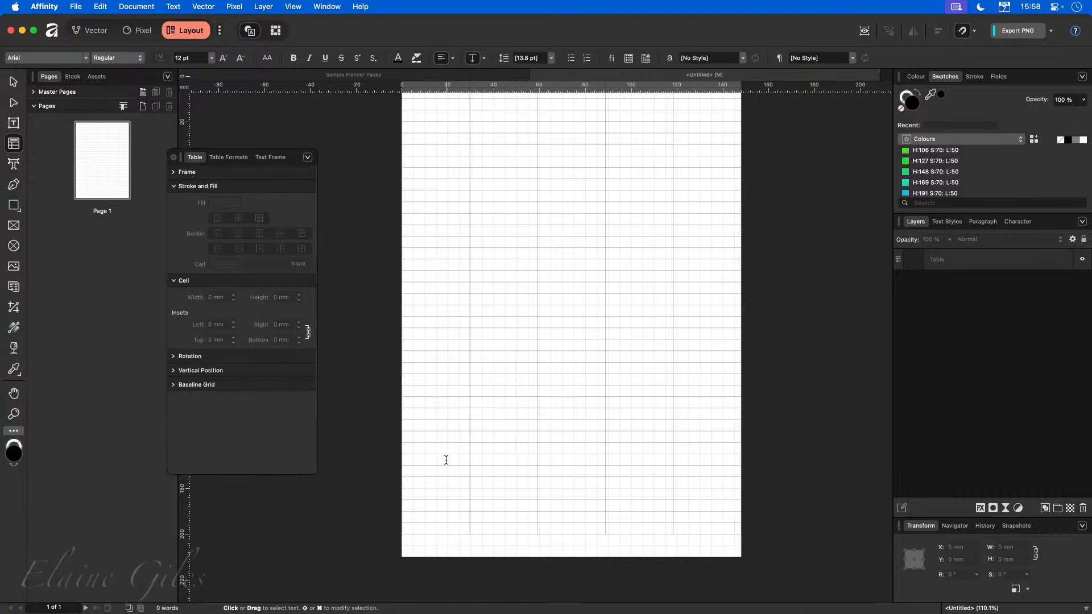
{"action": "left_click", "coordinate": [442, 534]}
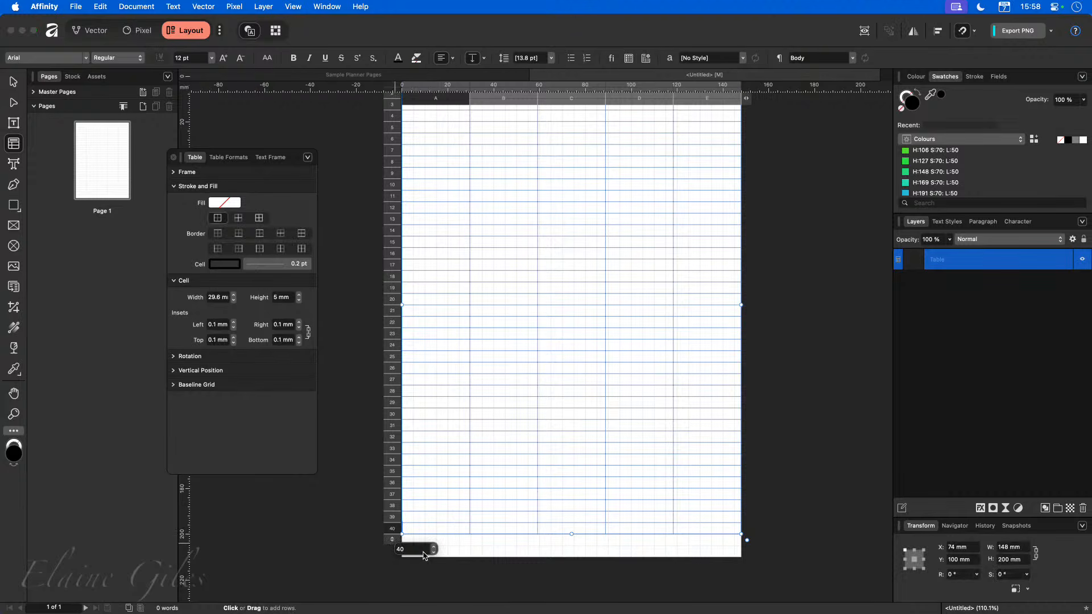
{"action": "left_click", "coordinate": [434, 547]}
{"action": "left_click", "coordinate": [434, 547]}
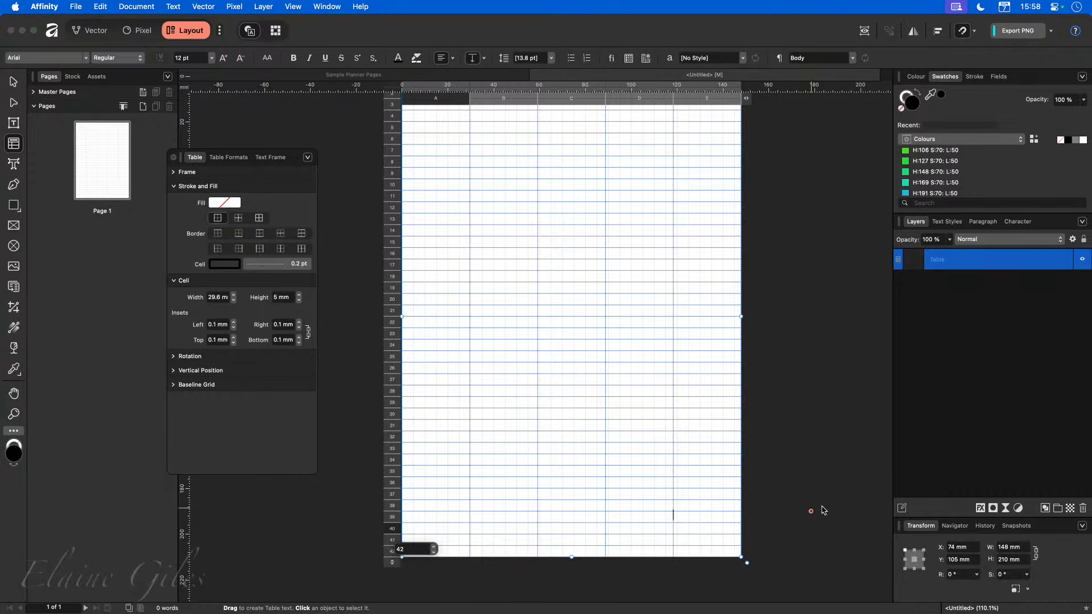
{"action": "left_click", "coordinate": [818, 533]}
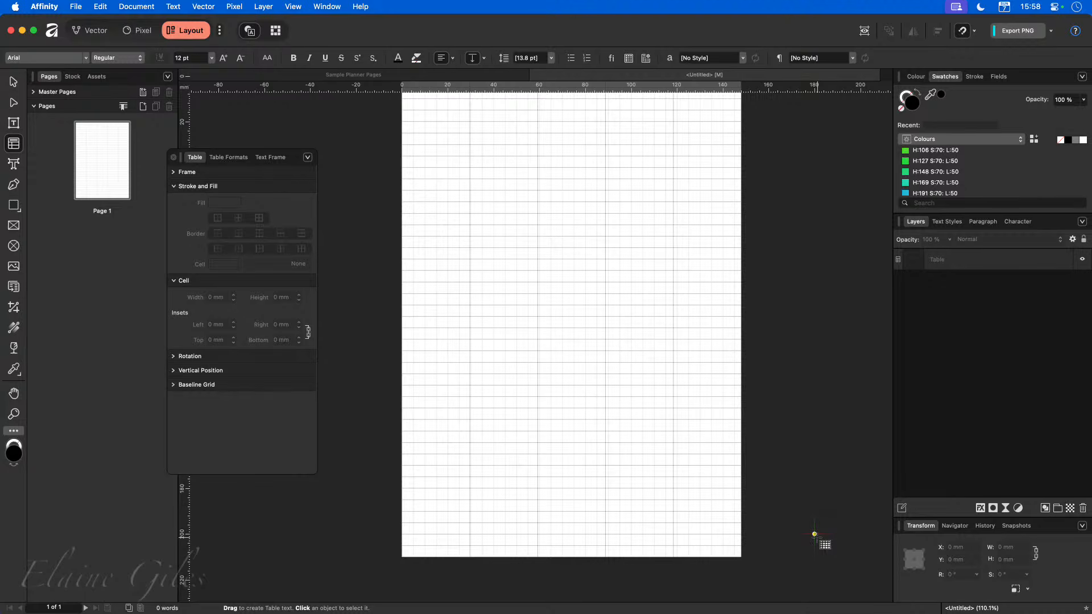
Select the table and increase its column count to 40.
{"action": "scroll", "coordinate": [764, 518], "scroll_direction": "up", "scroll_amount": 1}
{"action": "scroll", "coordinate": [764, 518], "scroll_direction": "up", "scroll_amount": 3}
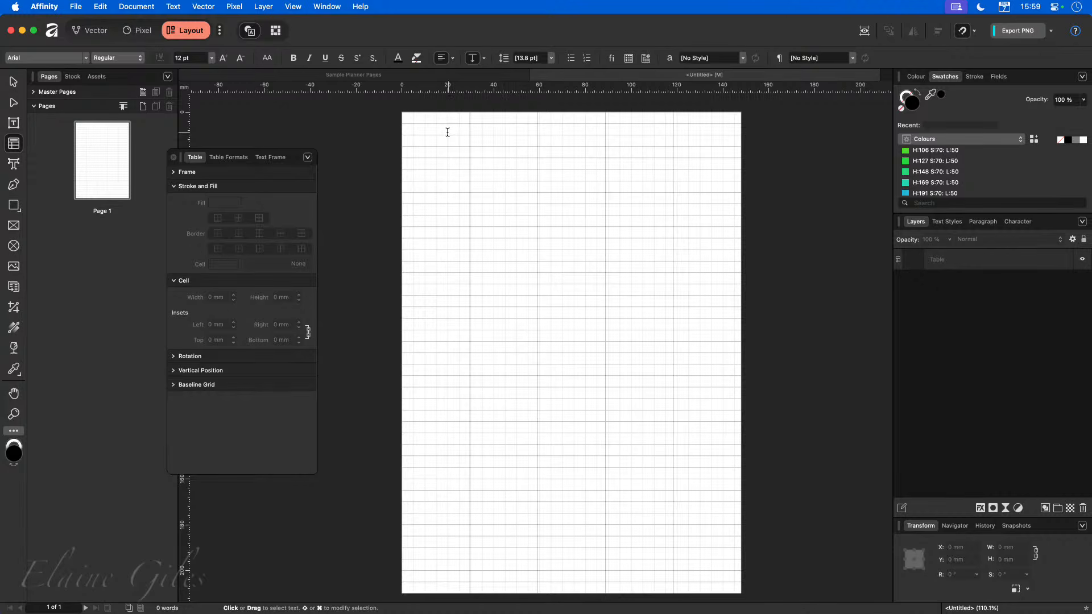
{"action": "left_click", "coordinate": [582, 130]}
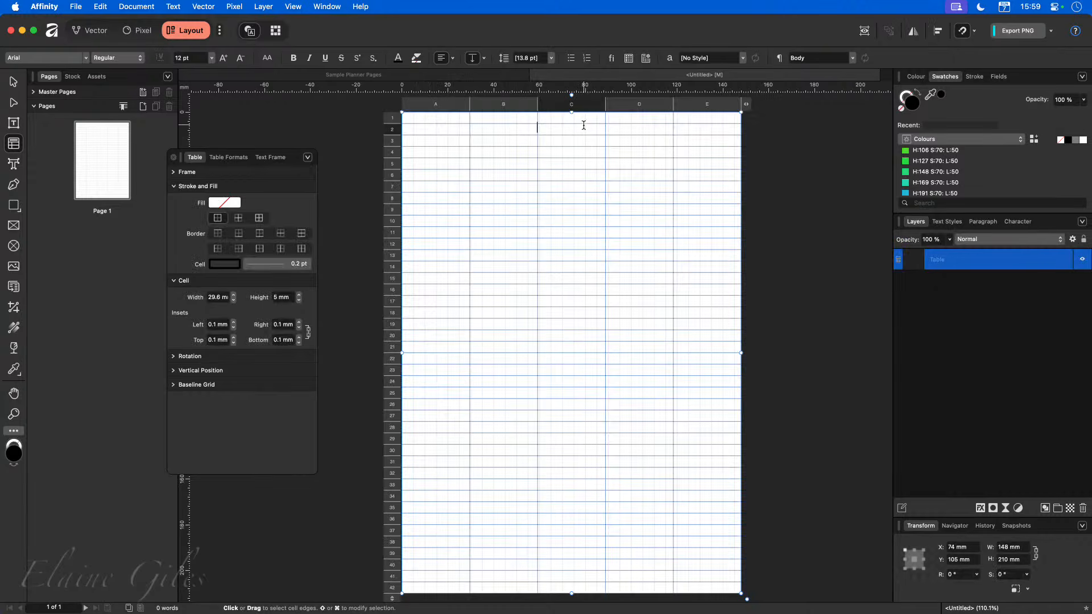
{"action": "scroll", "coordinate": [620, 188], "scroll_direction": "up", "scroll_amount": 2}
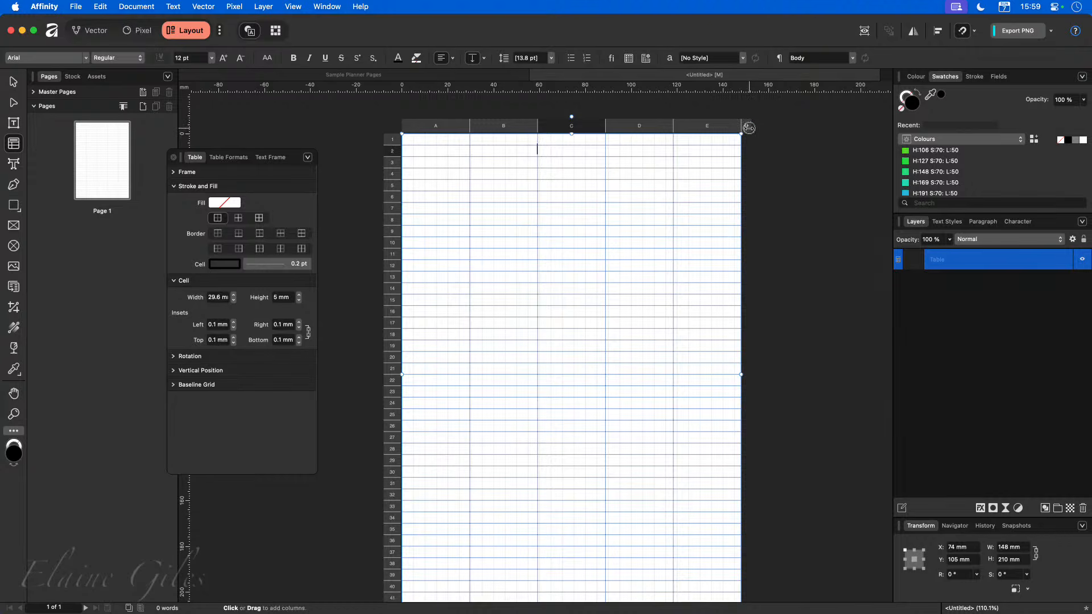
{"action": "left_click", "coordinate": [747, 126]}
{"action": "left_click", "coordinate": [788, 132]}
{"action": "left_click", "coordinate": [789, 133]}
{"action": "left_click", "coordinate": [788, 132]}
{"action": "left_click", "coordinate": [788, 133]}
{"action": "left_click", "coordinate": [789, 133]}
{"action": "left_click", "coordinate": [788, 132]}
{"action": "left_click", "coordinate": [789, 132]}
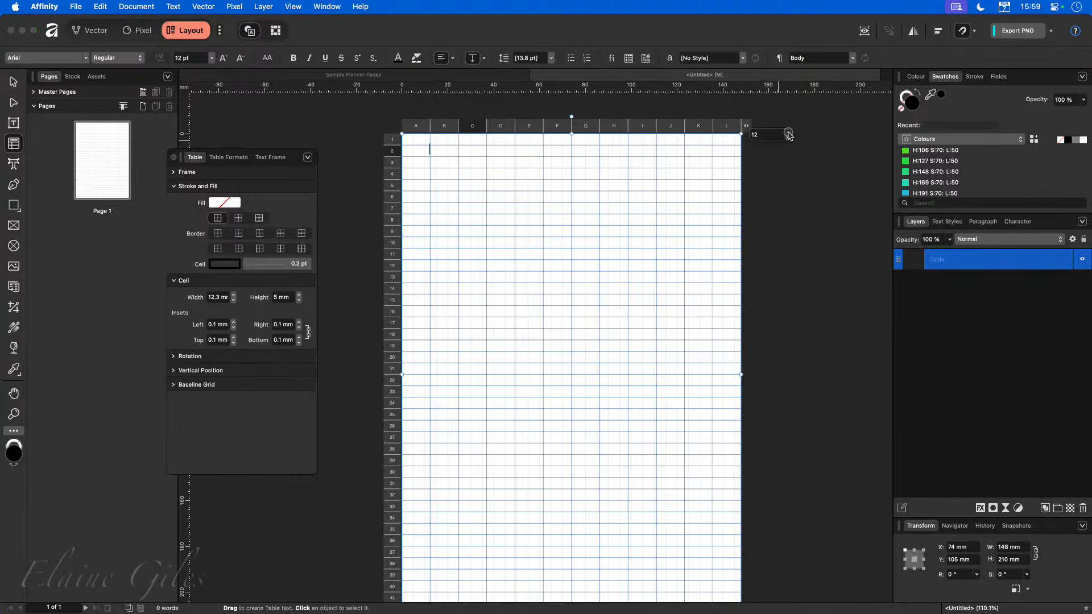
{"action": "left_click", "coordinate": [788, 132]}
{"action": "left_click", "coordinate": [789, 132]}
{"action": "left_click", "coordinate": [788, 132]}
{"action": "left_click", "coordinate": [788, 133]}
{"action": "scroll", "coordinate": [563, 131], "scroll_direction": "up", "scroll_amount": 10}
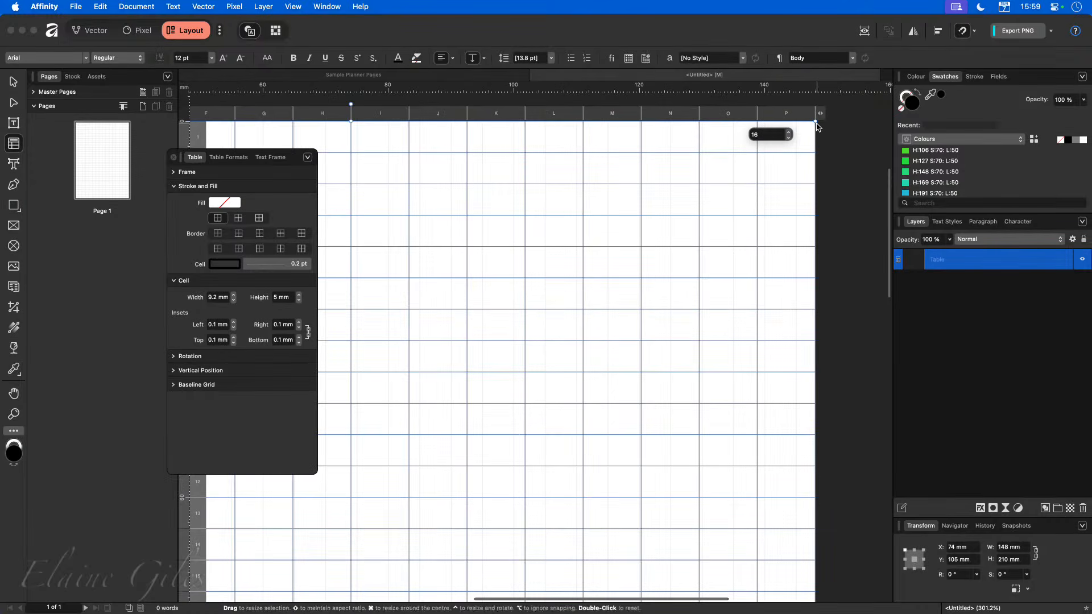
{"action": "left_click", "coordinate": [789, 133]}
{"action": "left_click", "coordinate": [789, 132]}
{"action": "left_click", "coordinate": [789, 133]}
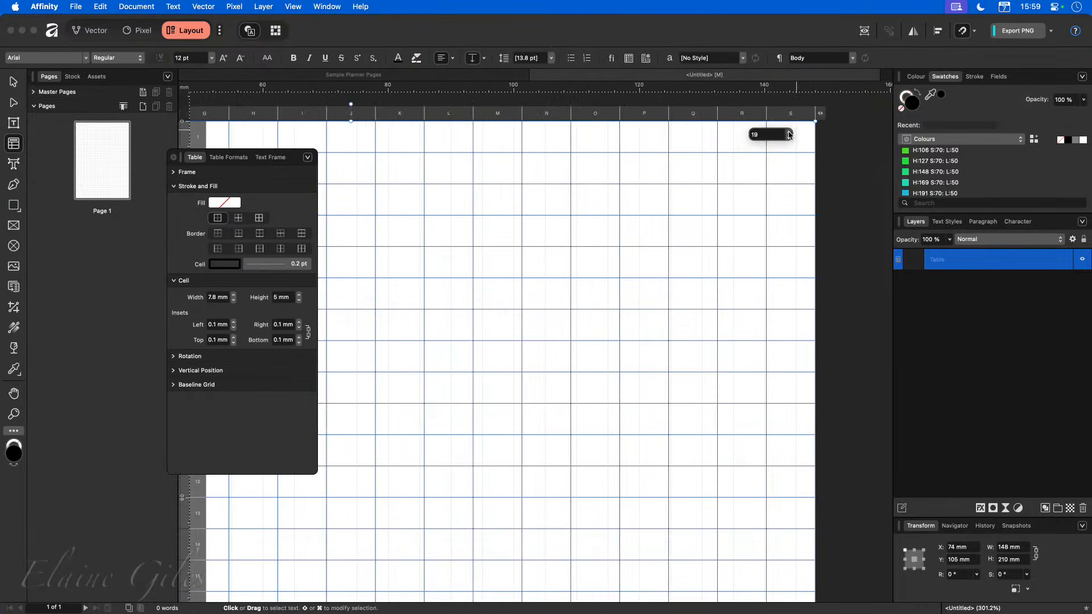
{"action": "left_click", "coordinate": [788, 132]}
{"action": "left_click", "coordinate": [789, 133]}
{"action": "left_click", "coordinate": [789, 132]}
{"action": "left_click", "coordinate": [789, 133]}
{"action": "left_click", "coordinate": [788, 133]}
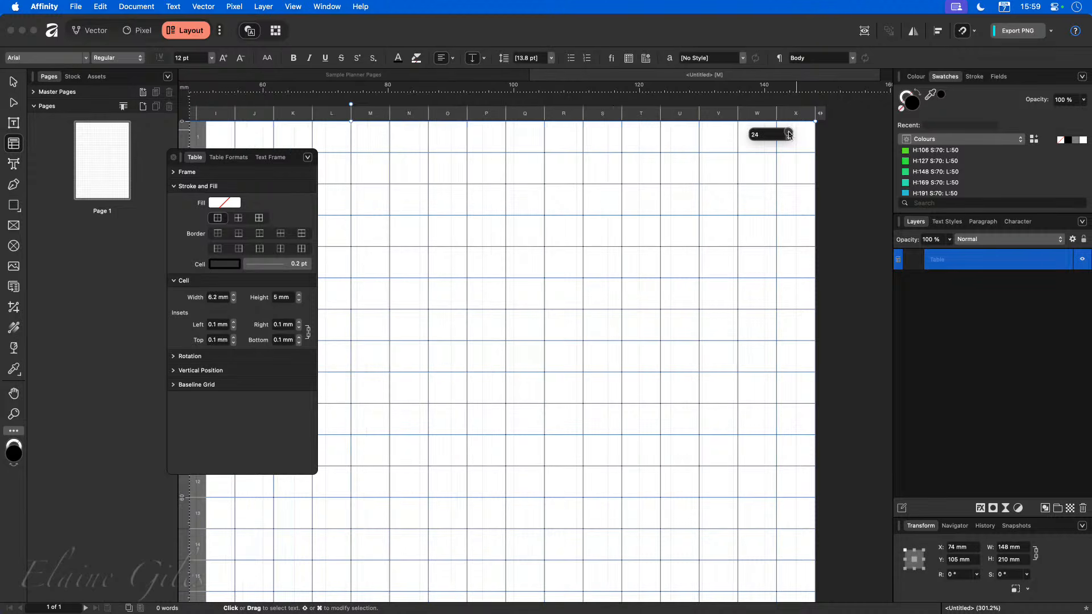
{"action": "left_click", "coordinate": [788, 133]}
{"action": "left_click", "coordinate": [788, 133]}
{"action": "left_click", "coordinate": [788, 133]}
{"action": "left_click", "coordinate": [788, 133]}
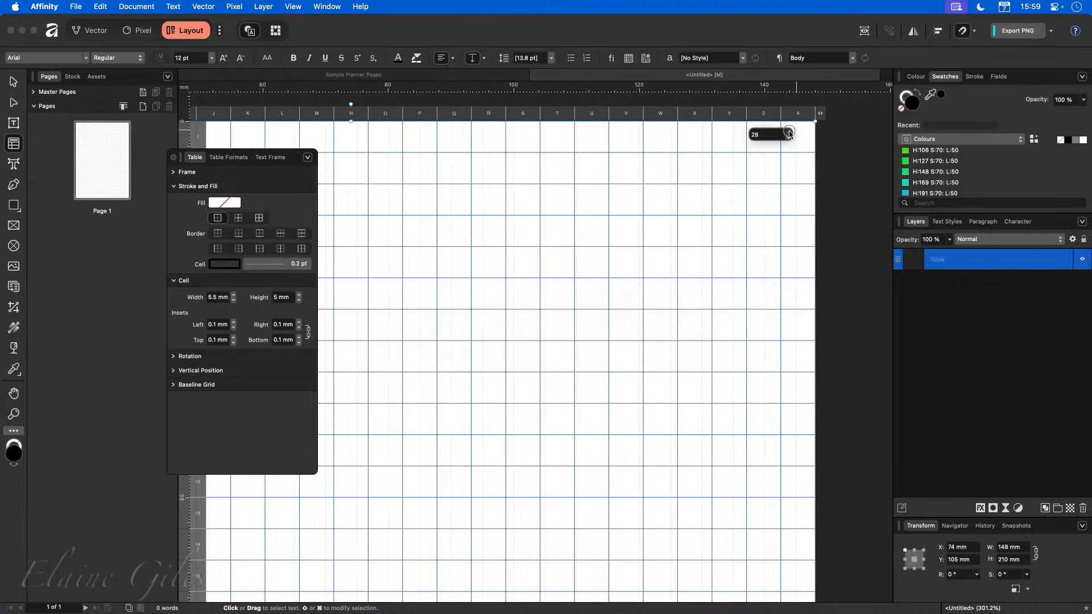
{"action": "left_click", "coordinate": [788, 132]}
{"action": "left_click", "coordinate": [788, 132]}
{"action": "left_click", "coordinate": [788, 132]}
{"action": "left_click", "coordinate": [789, 132]}
{"action": "left_click", "coordinate": [788, 132]}
{"action": "left_click", "coordinate": [788, 133]}
{"action": "left_click", "coordinate": [789, 132]}
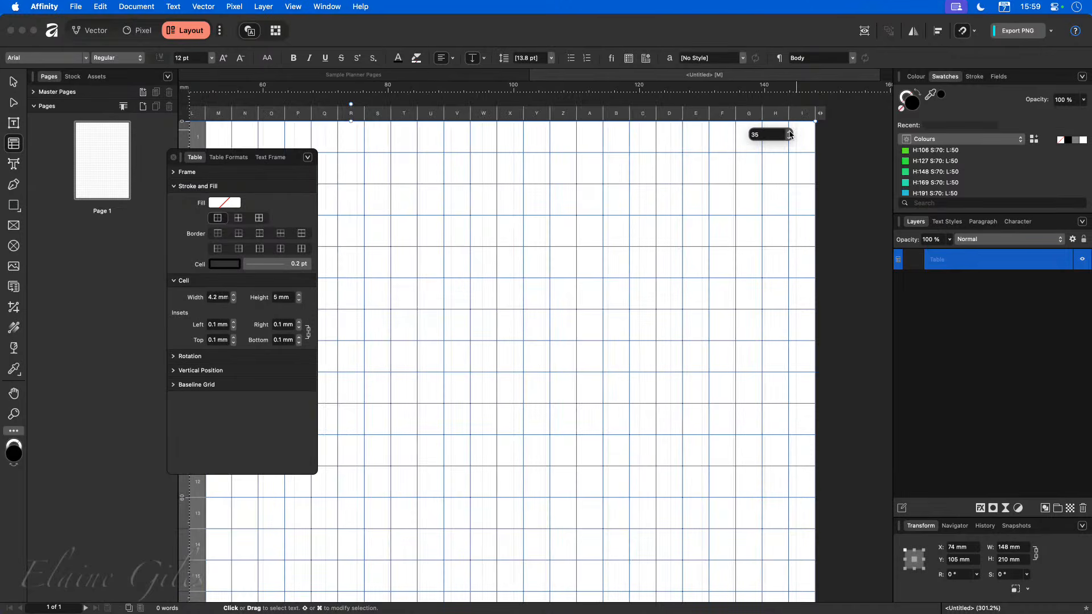
{"action": "left_click", "coordinate": [789, 132]}
{"action": "left_click", "coordinate": [789, 133]}
{"action": "left_click", "coordinate": [789, 133]}
{"action": "left_click", "coordinate": [788, 133]}
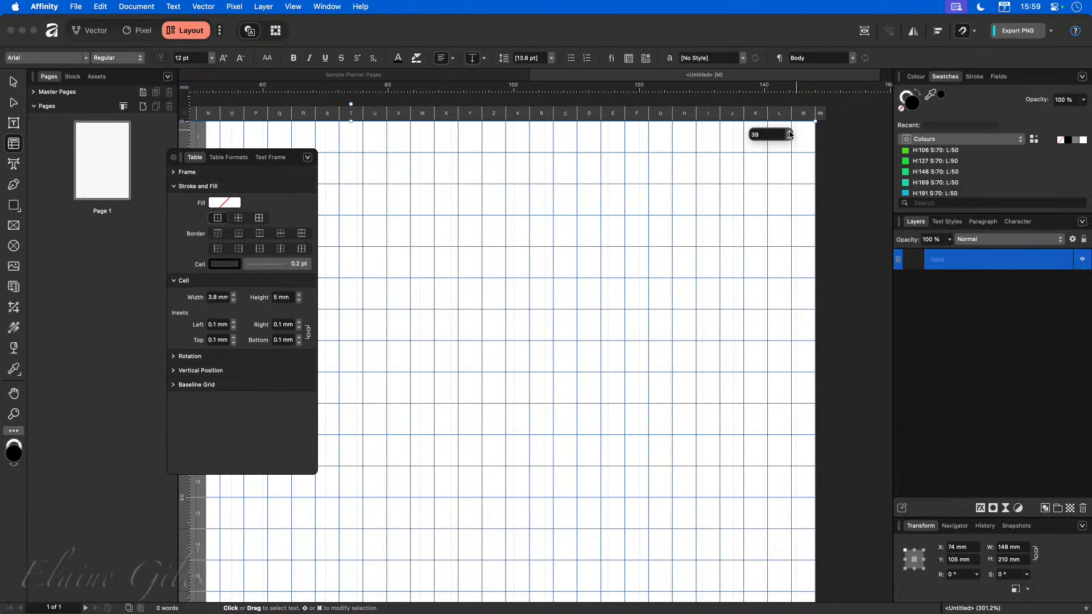
{"action": "left_click", "coordinate": [789, 132]}
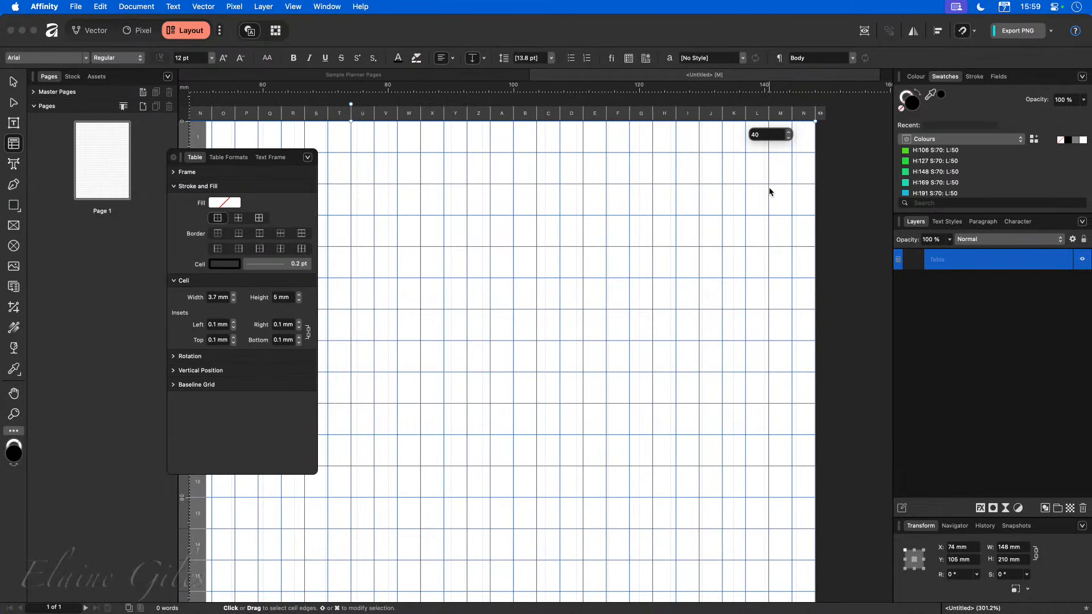
Reduce the table's column count to 34.
{"action": "left_click", "coordinate": [789, 138]}
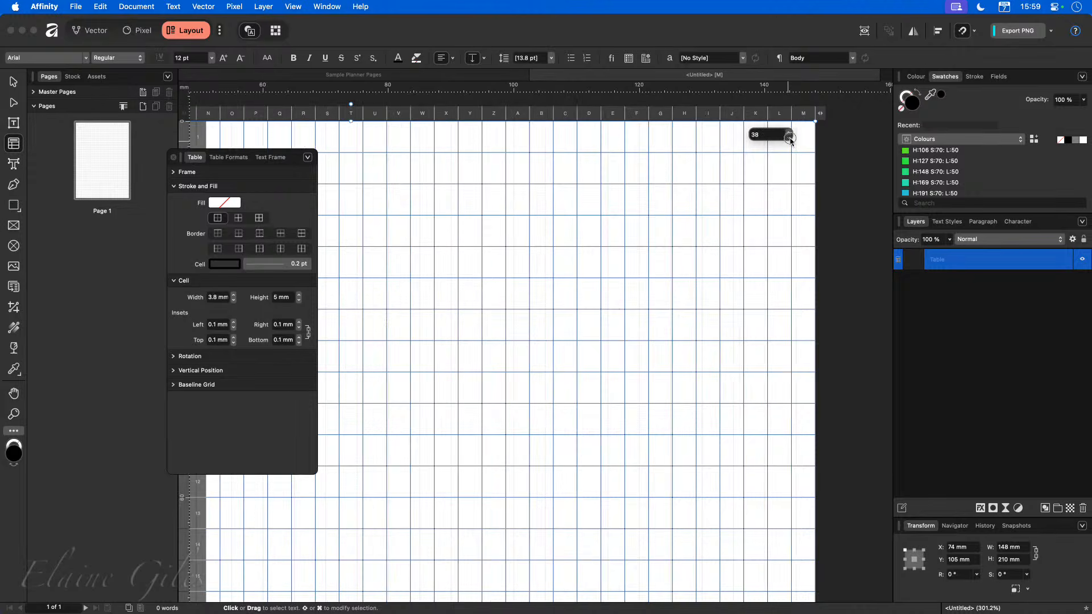
{"action": "left_click", "coordinate": [789, 137]}
{"action": "left_click", "coordinate": [790, 138]}
{"action": "left_click", "coordinate": [790, 137]}
{"action": "left_click", "coordinate": [790, 137]}
{"action": "left_click", "coordinate": [789, 138]}
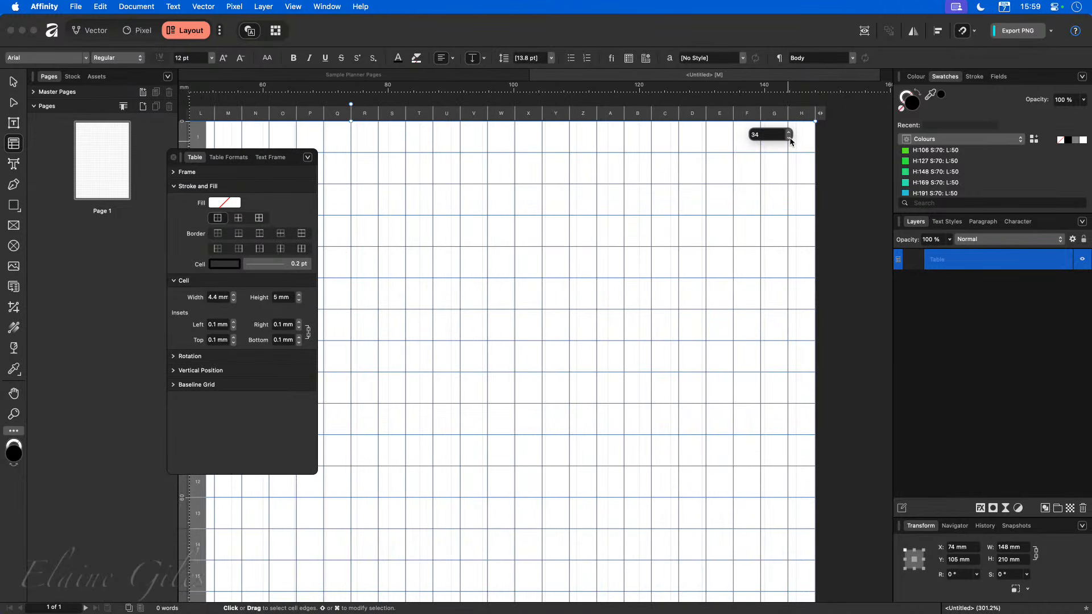
{"action": "scroll", "coordinate": [750, 225], "scroll_direction": "down", "scroll_amount": 10}
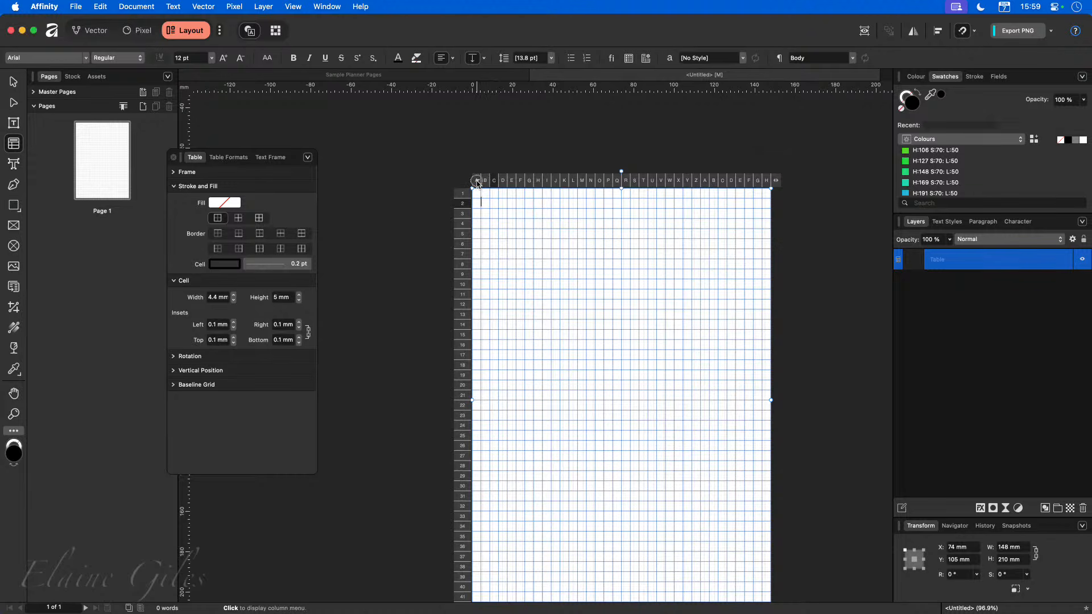
Set the table's column count to 20.
{"action": "left_click", "coordinate": [477, 181]}
{"action": "left_click", "coordinate": [786, 188]}
{"action": "left_click", "coordinate": [766, 181]}
{"action": "left_click", "coordinate": [704, 148]}
{"action": "left_click", "coordinate": [777, 182]}
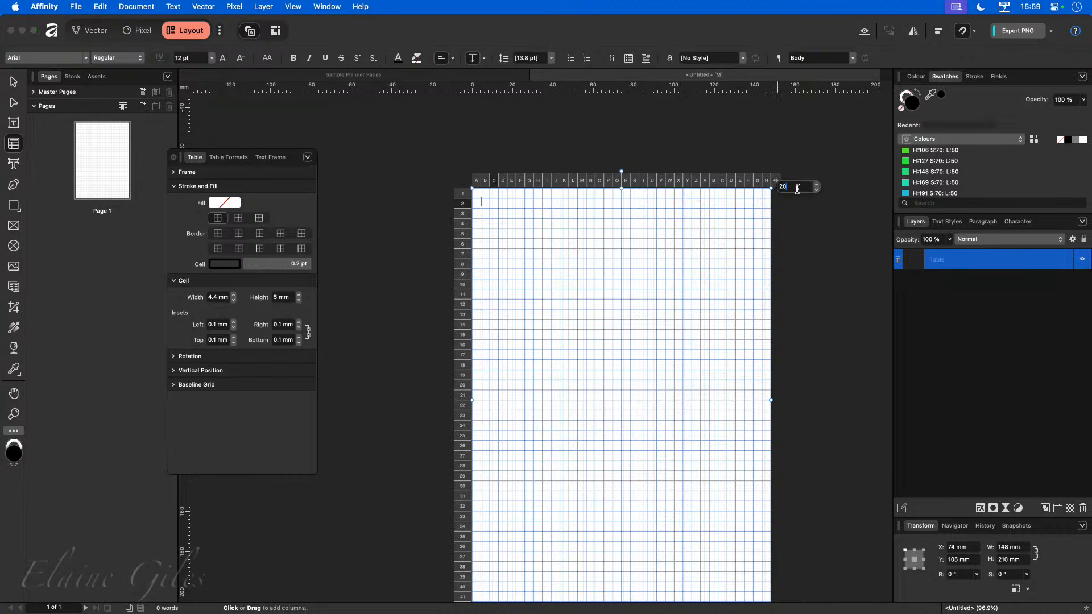
{"action": "key", "text": "Return"}
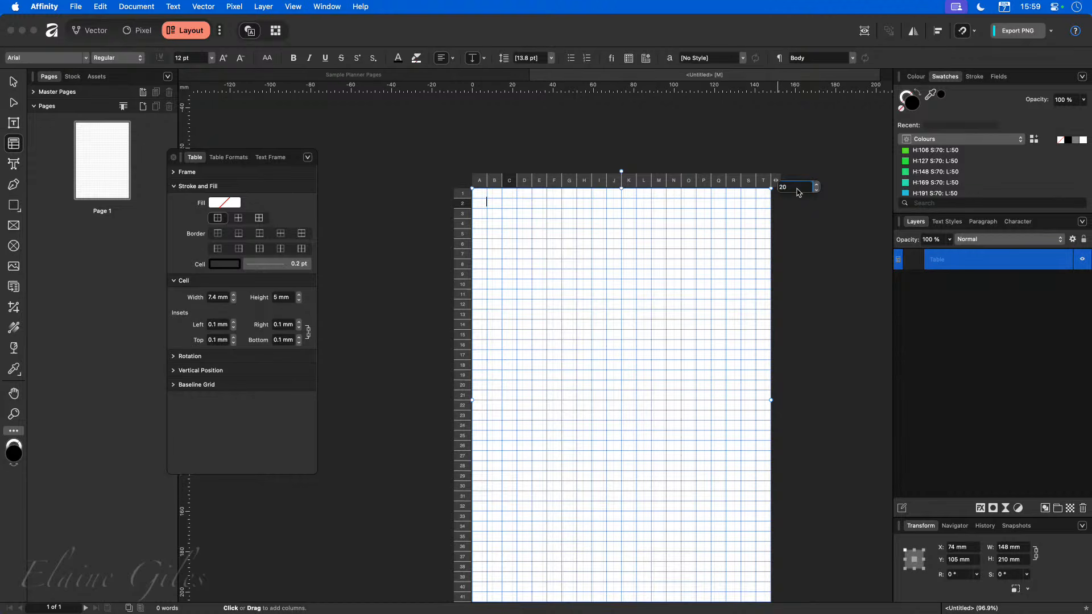
Select all table columns and set their cell width to 5 mm.
{"action": "left_click", "coordinate": [763, 180]}
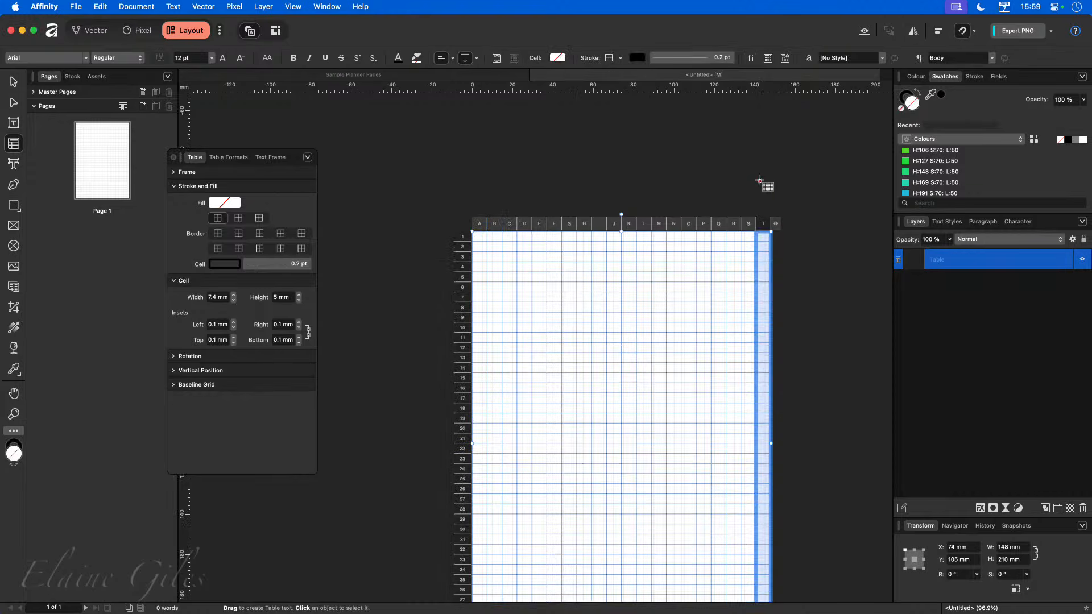
{"action": "left_click", "coordinate": [477, 225], "text": "shift"}
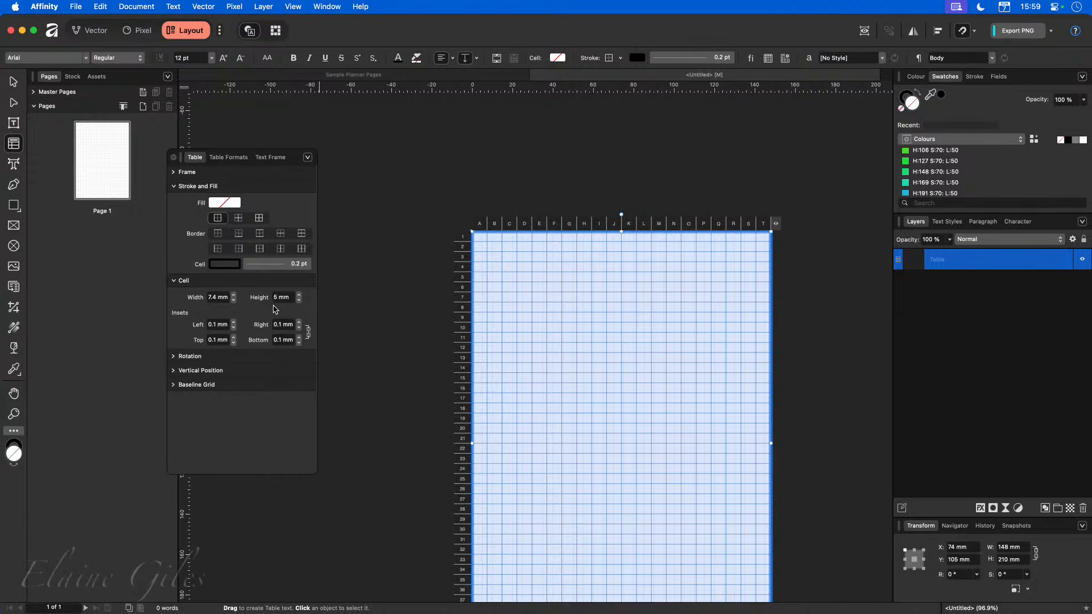
{"action": "left_click", "coordinate": [219, 298]}
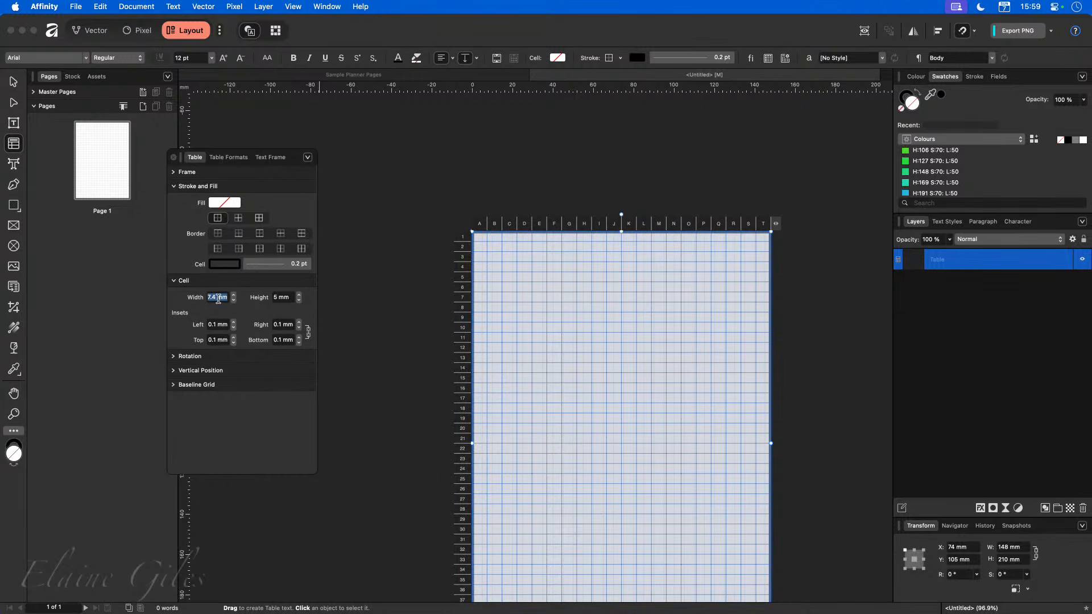
{"action": "type", "text": "5"}
{"action": "key", "text": "Return"}
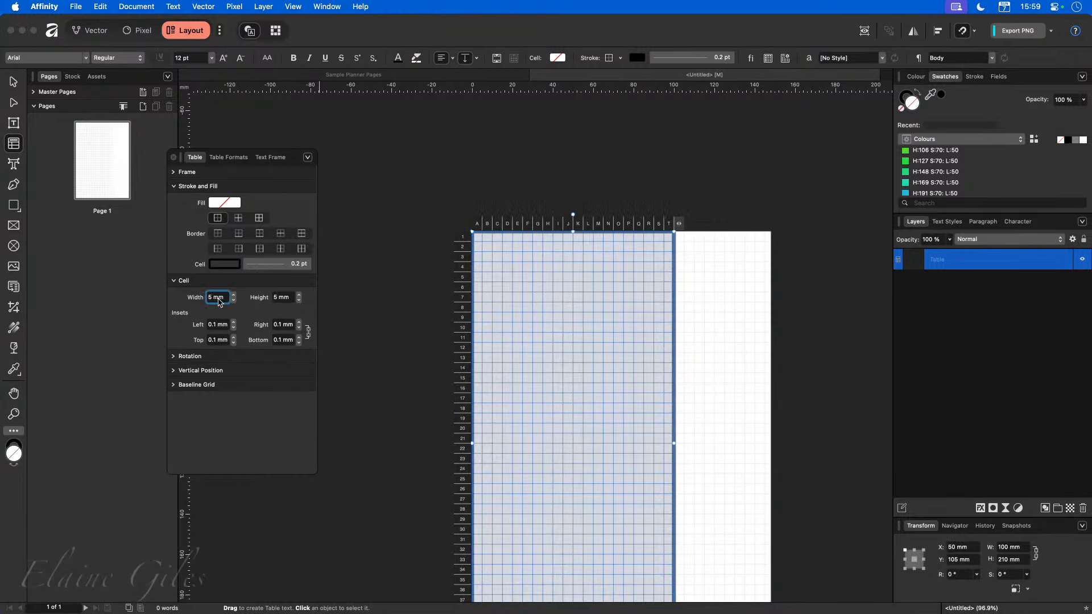
{"action": "left_click", "coordinate": [681, 226]}
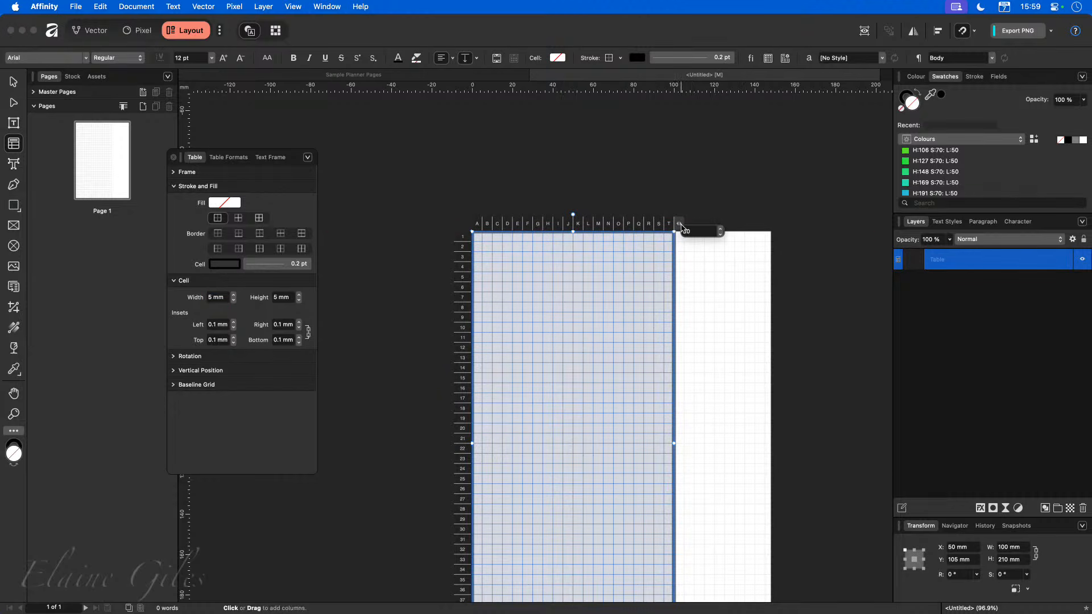
{"action": "left_click", "coordinate": [720, 229]}
{"action": "left_click", "coordinate": [722, 235]}
{"action": "left_click", "coordinate": [721, 234]}
{"action": "left_click", "coordinate": [722, 234]}
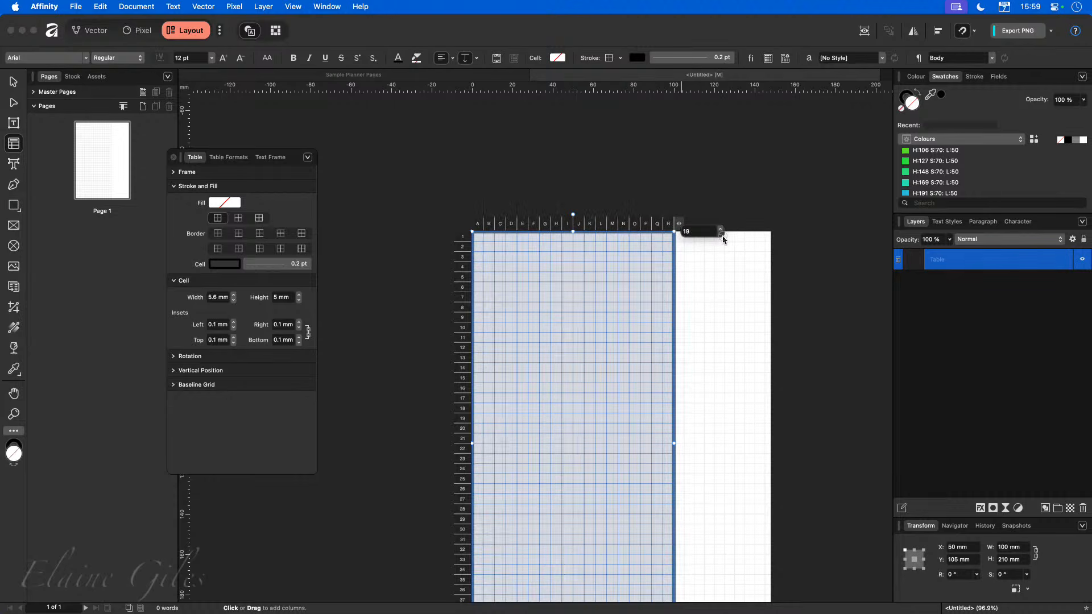
{"action": "left_click", "coordinate": [722, 234]}
{"action": "left_click", "coordinate": [721, 234]}
{"action": "left_click", "coordinate": [721, 234]}
{"action": "left_click", "coordinate": [723, 235]}
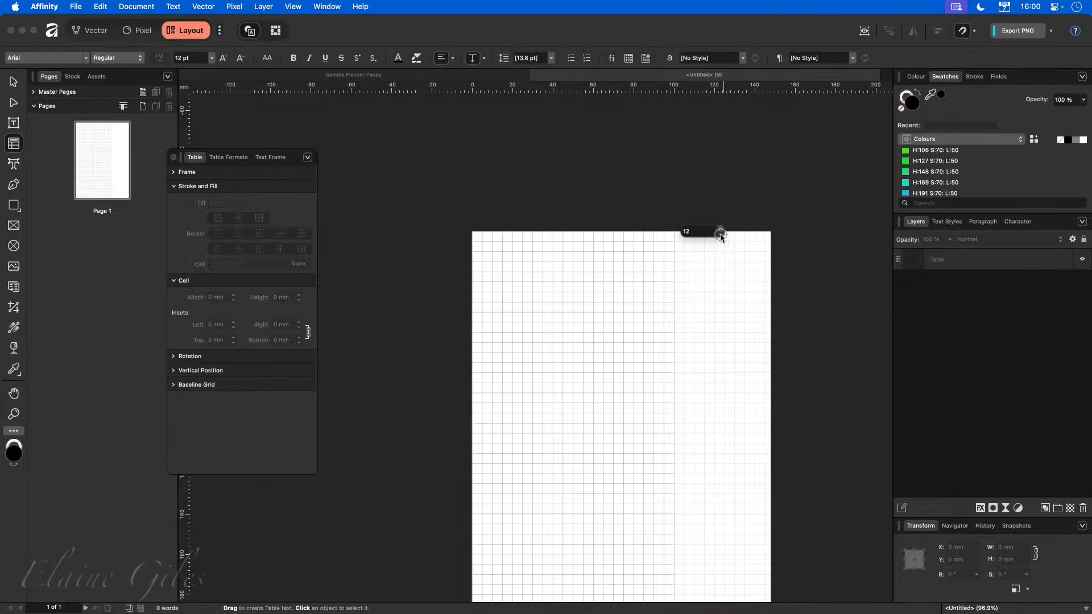
Reselect the table and add columns until it has 29 columns.
{"action": "left_click", "coordinate": [663, 242]}
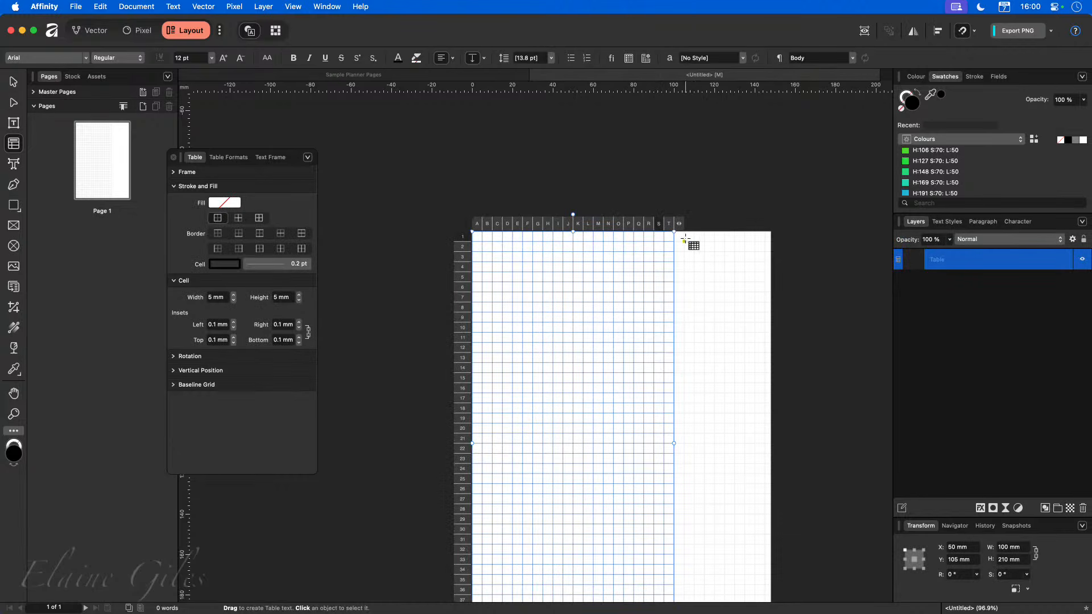
{"action": "mouse_move", "coordinate": [679, 226]}
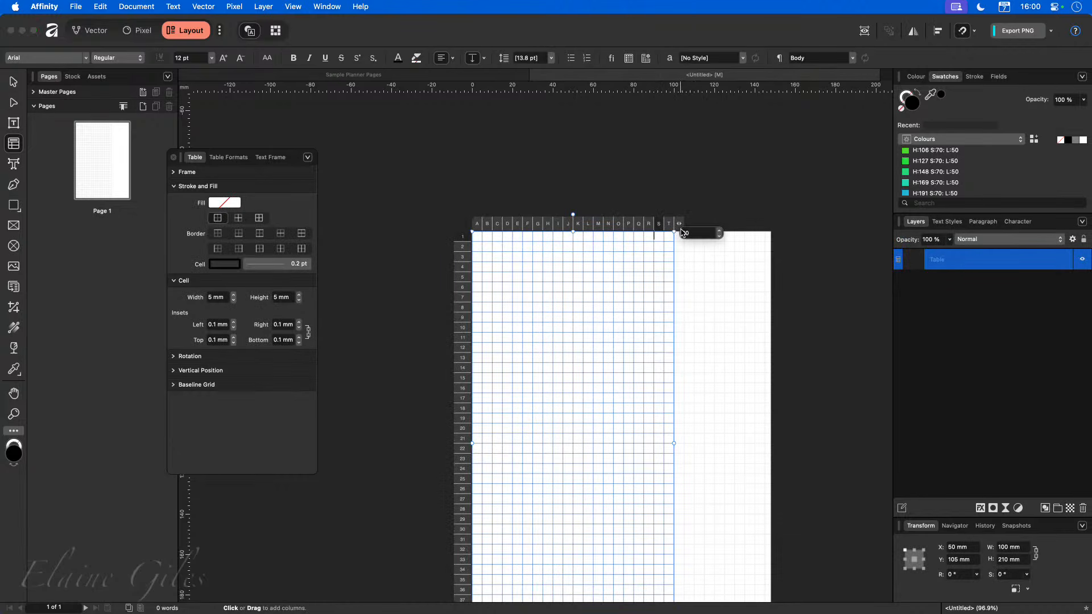
{"action": "left_click", "coordinate": [720, 232]}
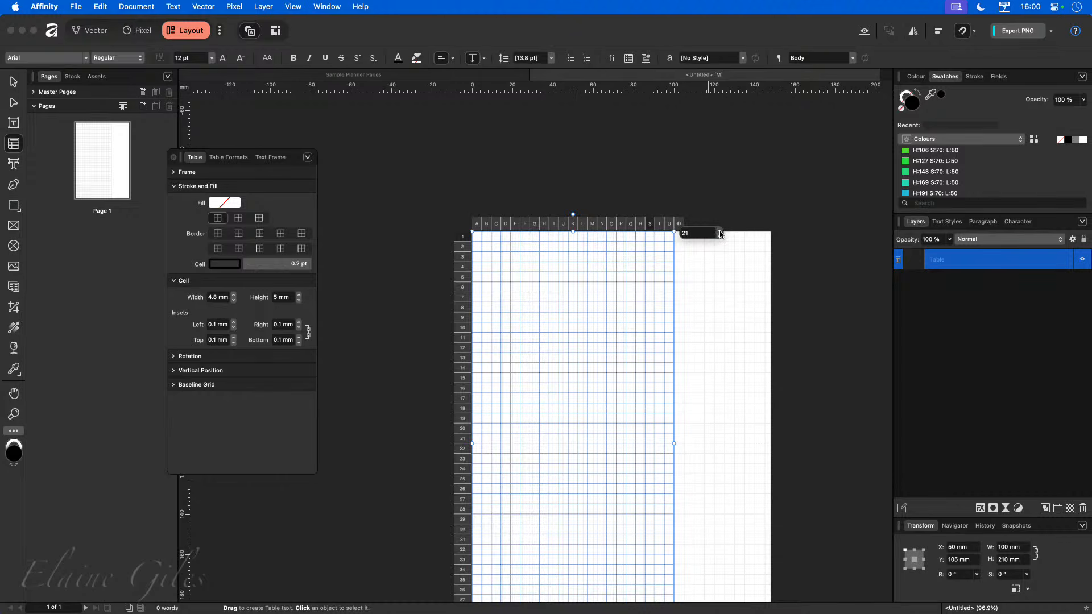
{"action": "left_click", "coordinate": [720, 232]}
{"action": "left_click", "coordinate": [720, 232]}
{"action": "left_click", "coordinate": [720, 232]}
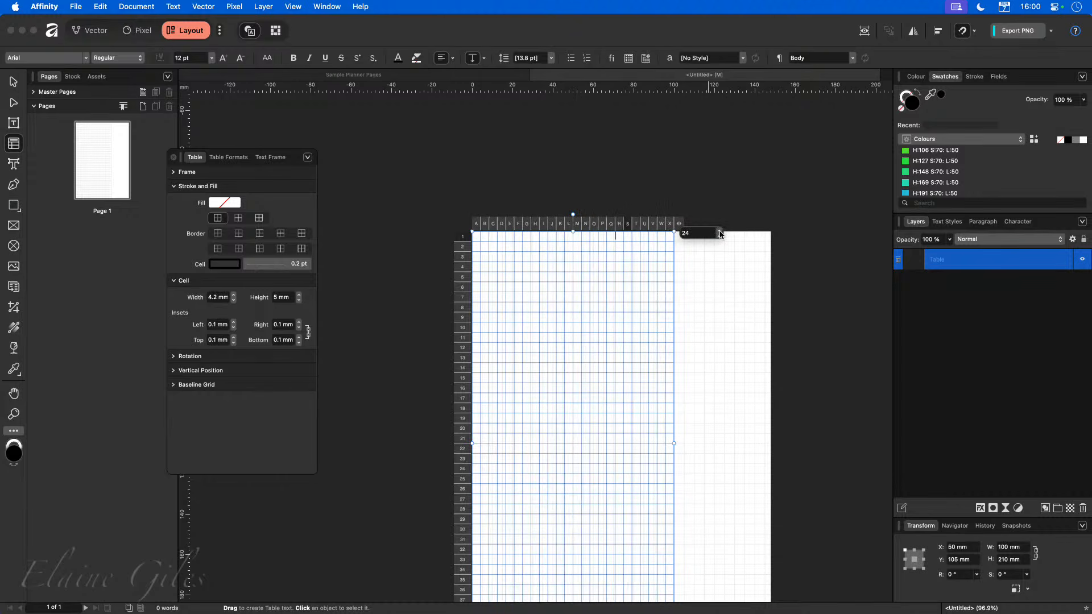
{"action": "left_click", "coordinate": [721, 232]}
{"action": "left_click", "coordinate": [720, 232]}
{"action": "left_click", "coordinate": [720, 232]}
{"action": "left_click", "coordinate": [720, 232]}
{"action": "left_click", "coordinate": [720, 232]}
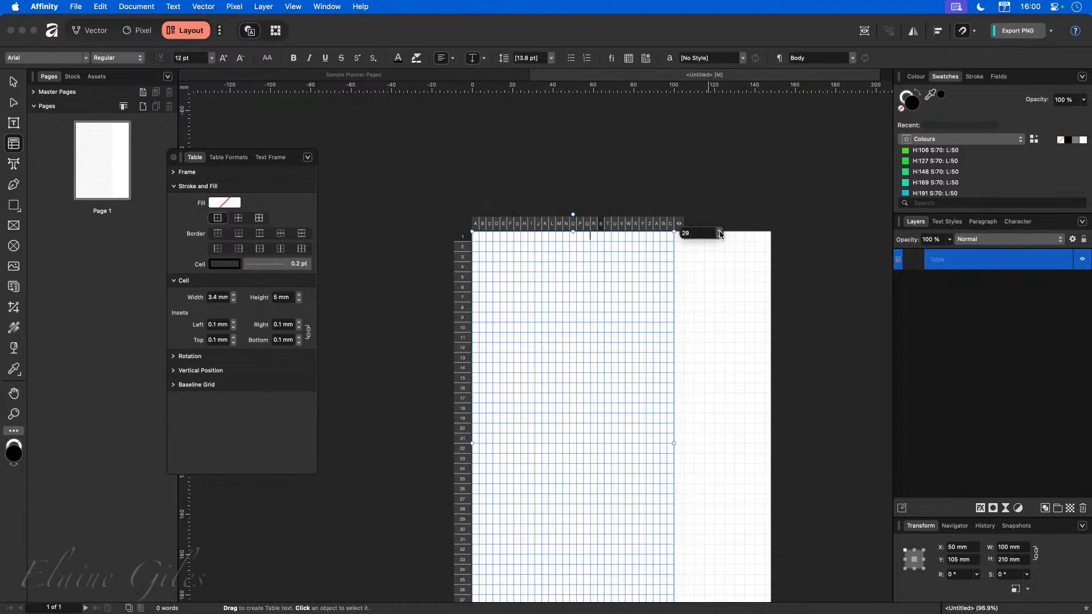
{"action": "left_click", "coordinate": [720, 232]}
Stretch the table's right edge to the page edge and add columns to reach 31.
{"action": "left_click", "coordinate": [690, 444]}
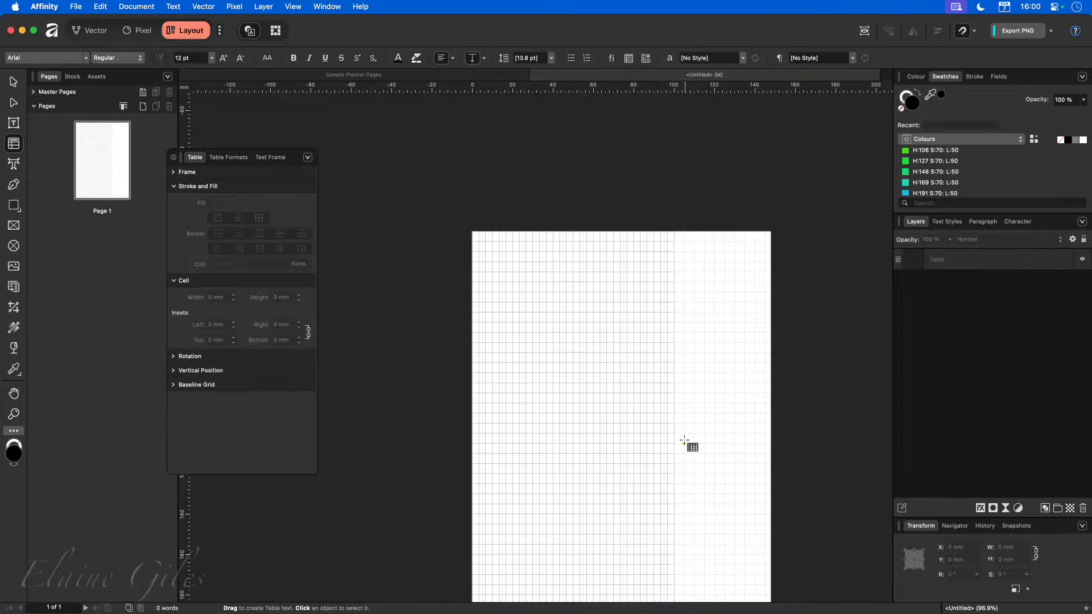
{"action": "left_click", "coordinate": [656, 450]}
{"action": "left_click_drag", "start_coordinate": [675, 444], "coordinate": [773, 442]}
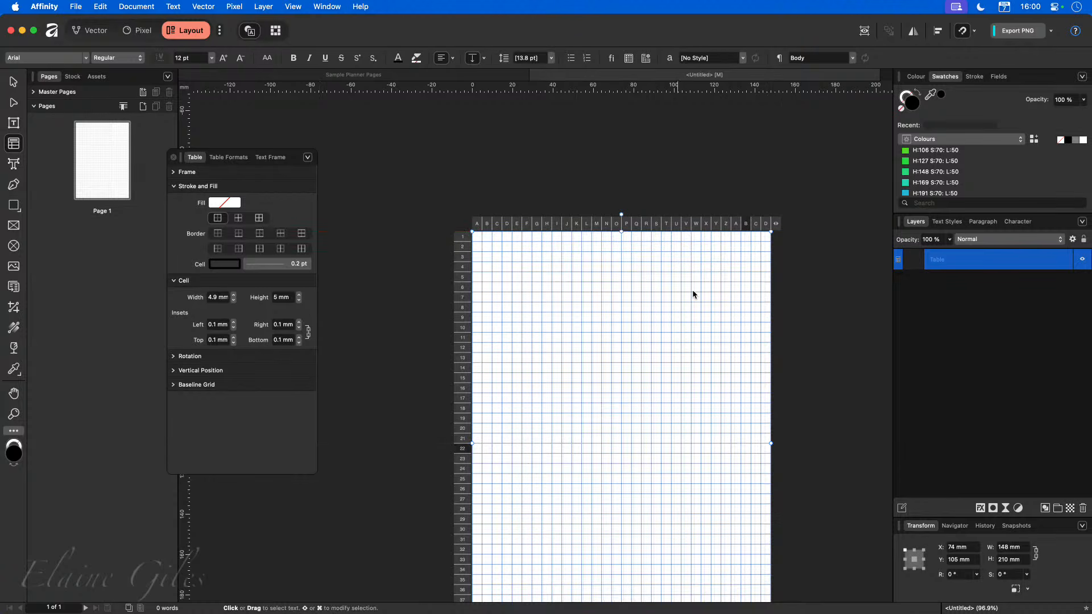
{"action": "left_click", "coordinate": [776, 224]}
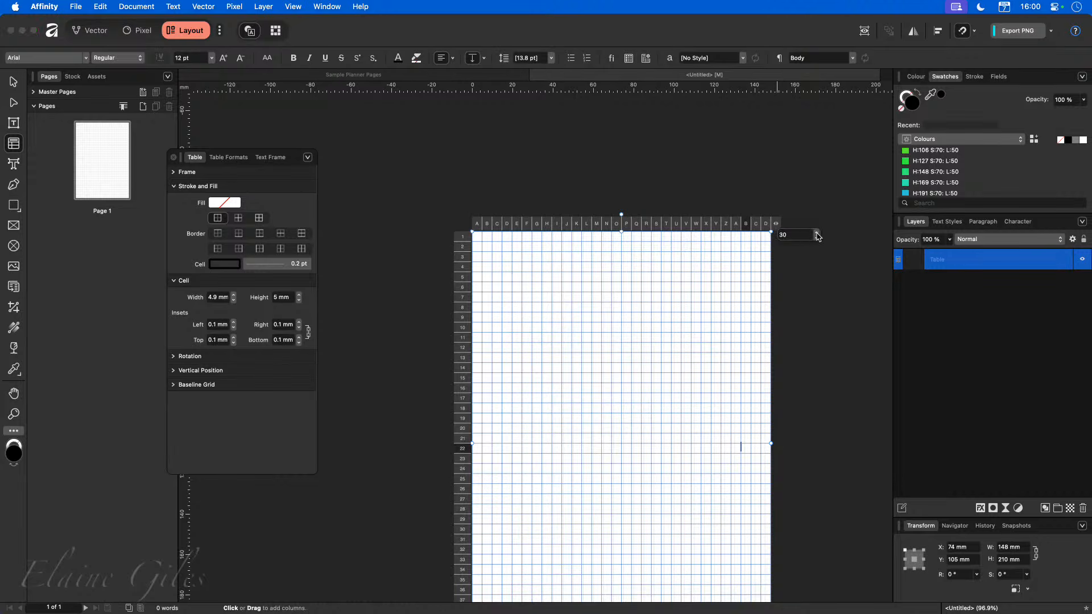
{"action": "left_click", "coordinate": [817, 232]}
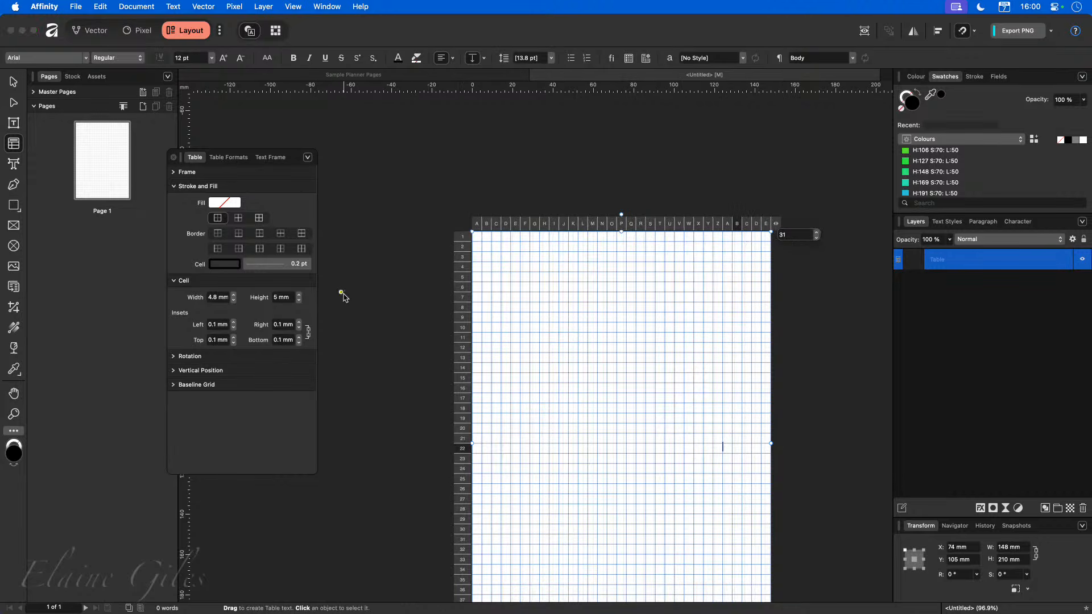
Select every cell in the table and set the cell width to 5 mm.
{"action": "left_click", "coordinate": [524, 256]}
{"action": "left_click", "coordinate": [478, 237]}
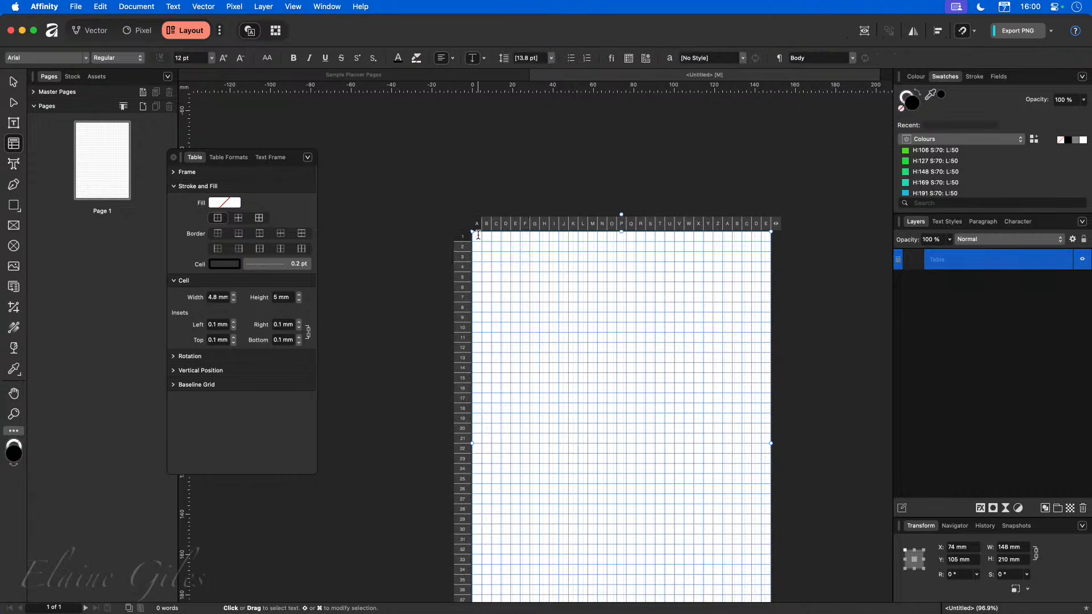
{"action": "left_click", "coordinate": [478, 236]}
{"action": "key", "text": "super+a"}
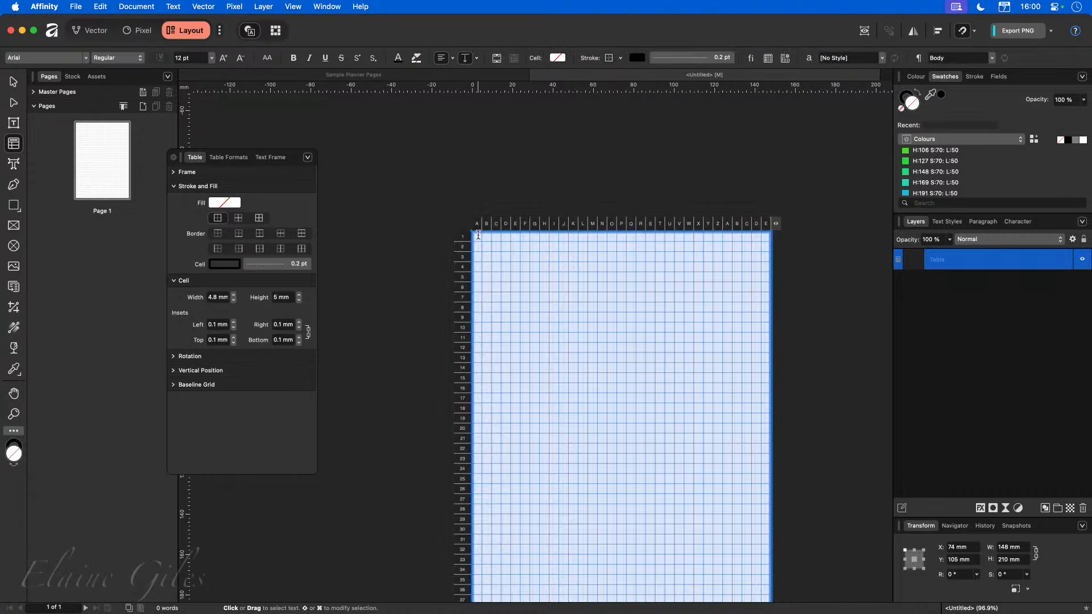
{"action": "left_click", "coordinate": [225, 297]}
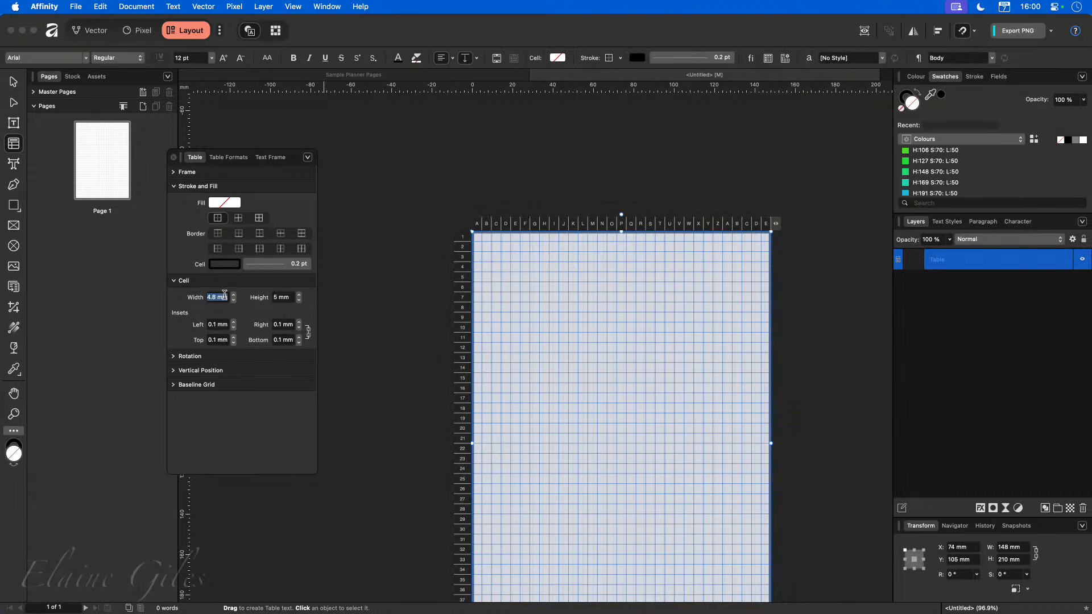
{"action": "type", "text": "5"}
{"action": "key", "text": "Return"}
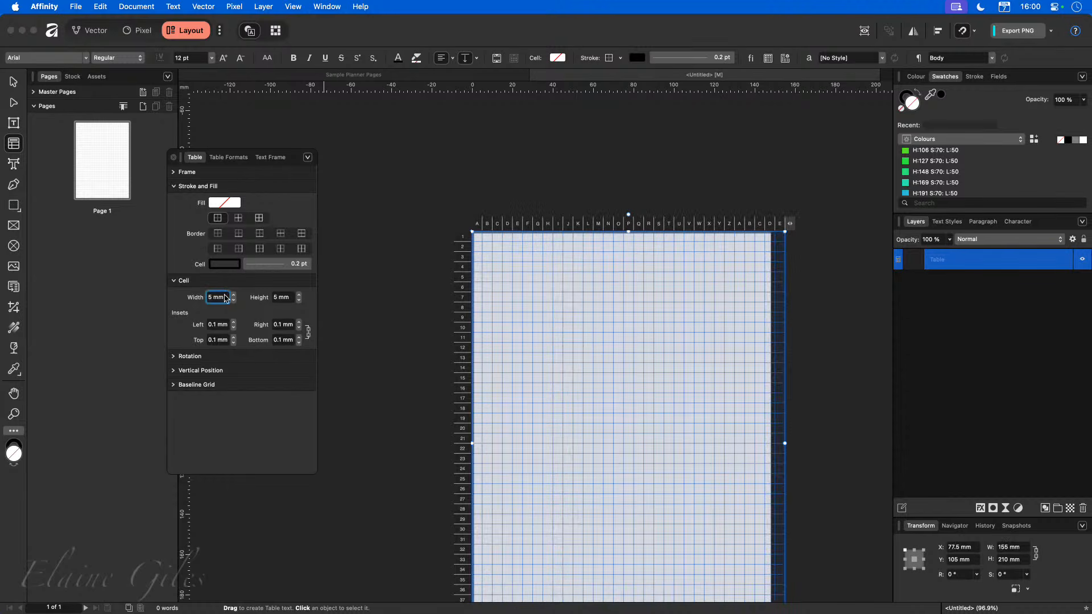
Examine the table's last columns that overflow past the page's right edge.
{"action": "left_click", "coordinate": [780, 228]}
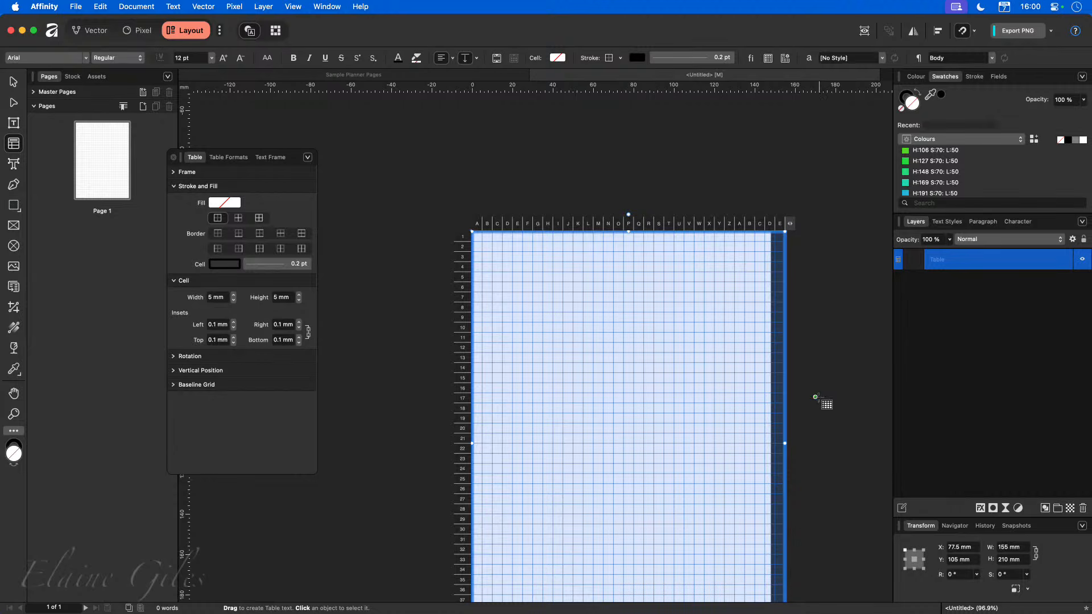
{"action": "scroll", "coordinate": [811, 396], "scroll_direction": "down", "scroll_amount": 1}
{"action": "scroll", "coordinate": [811, 395], "scroll_direction": "down", "scroll_amount": 3}
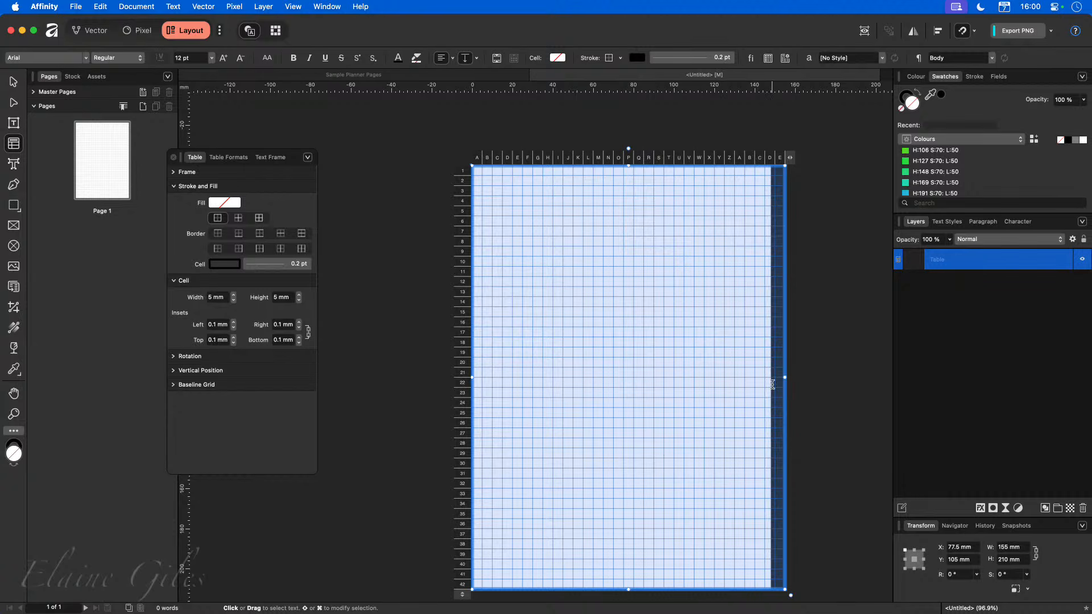
{"action": "left_click", "coordinate": [381, 388]}
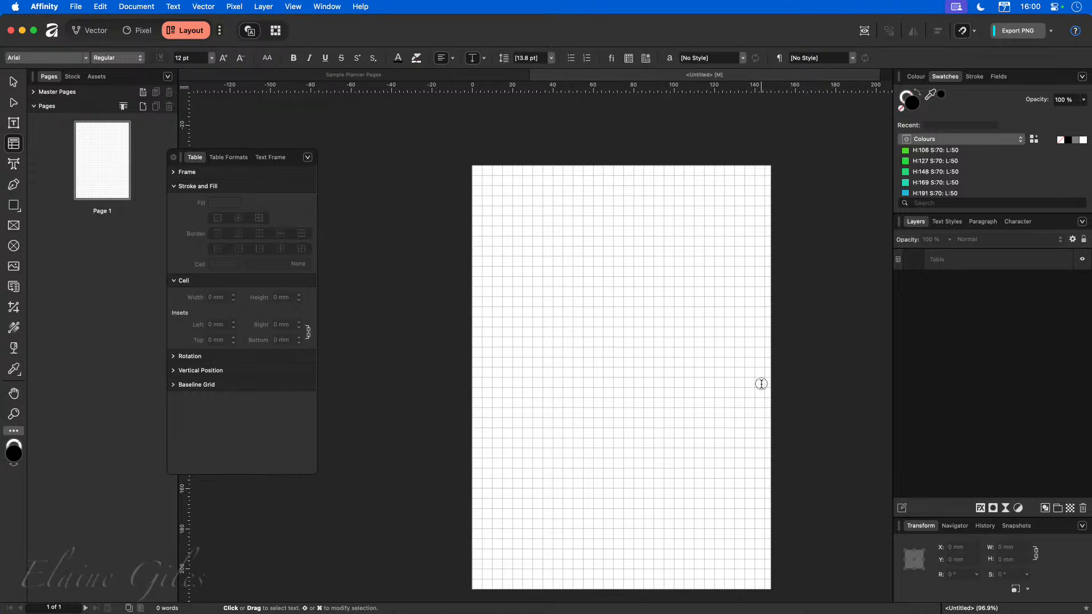
{"action": "left_click", "coordinate": [767, 272]}
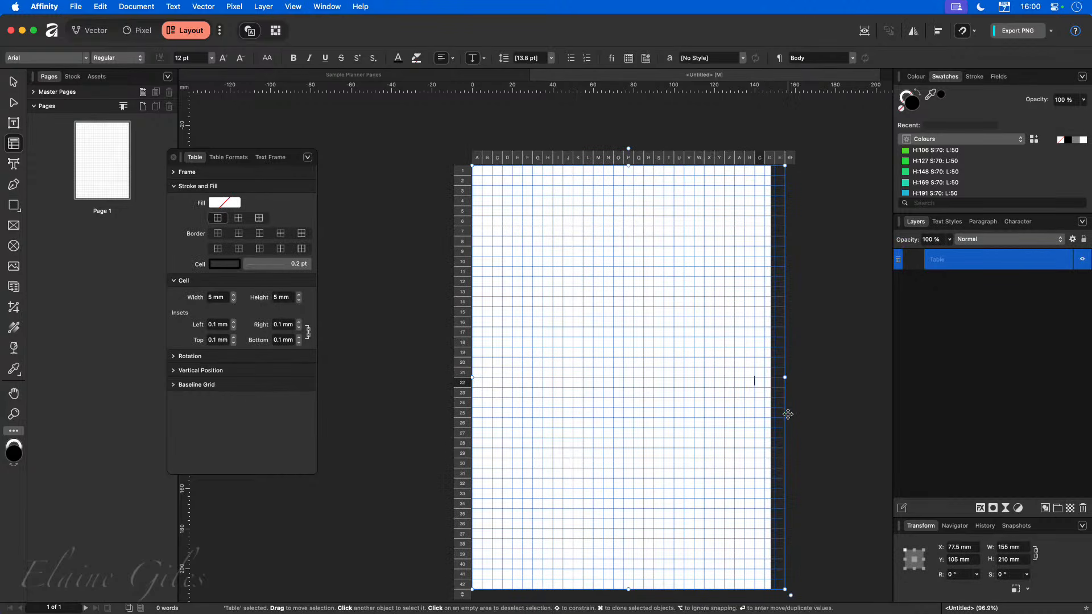
{"action": "scroll", "coordinate": [794, 391], "scroll_direction": "up", "scroll_amount": 6}
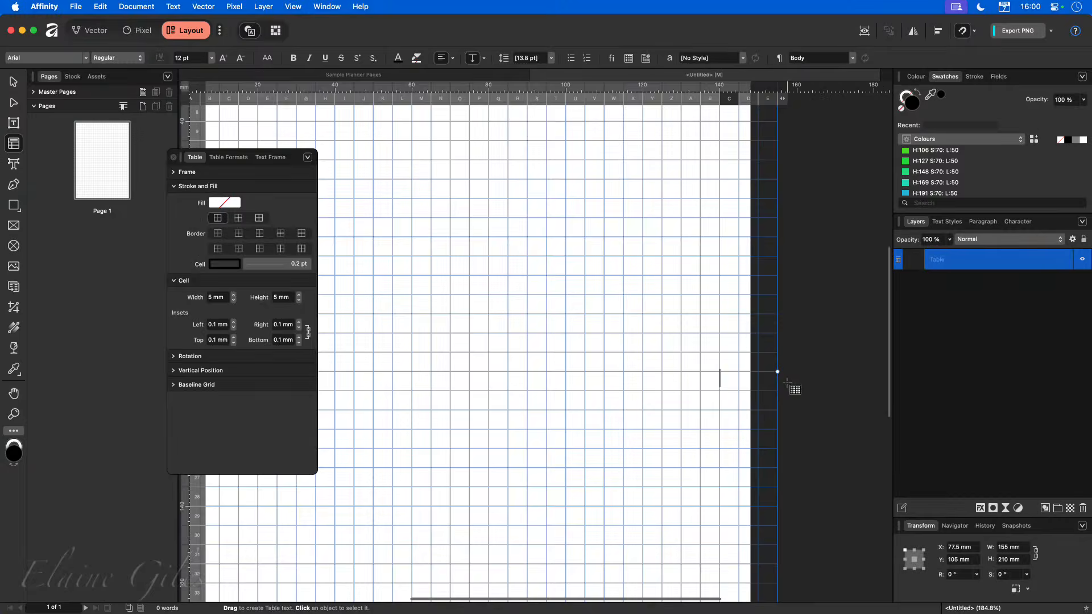
{"action": "scroll", "coordinate": [773, 387], "scroll_direction": "up", "scroll_amount": 4}
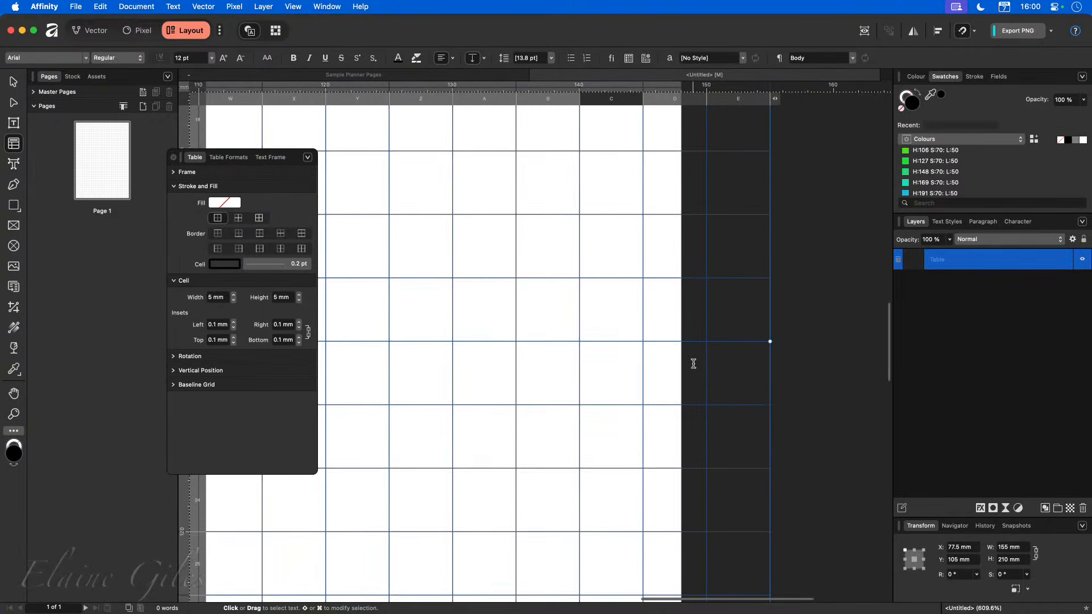
{"action": "left_click", "coordinate": [677, 369]}
{"action": "double_click", "coordinate": [694, 372]}
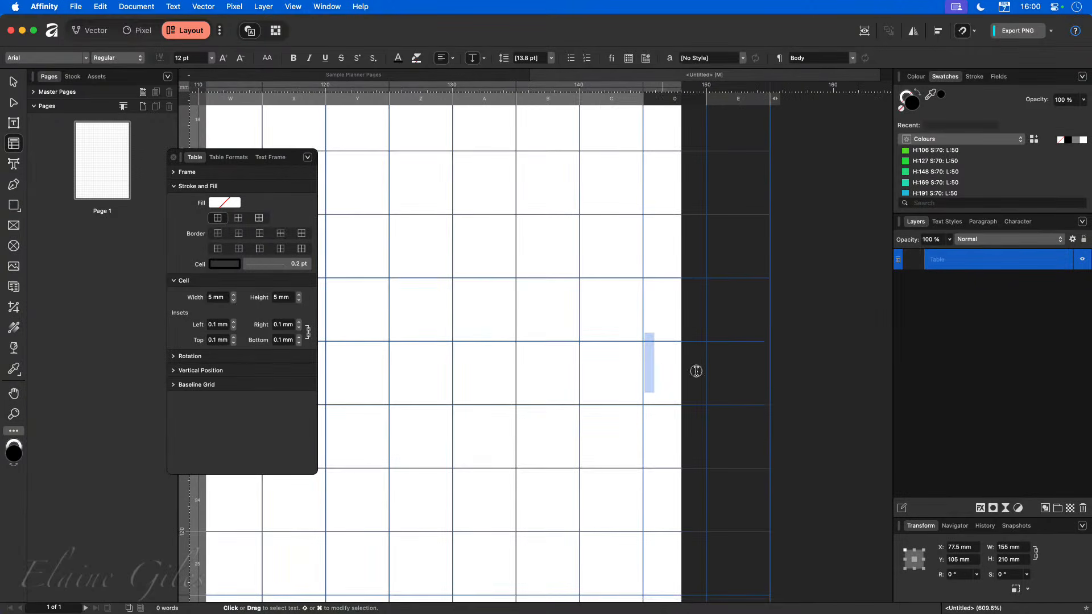
{"action": "left_click", "coordinate": [735, 381]}
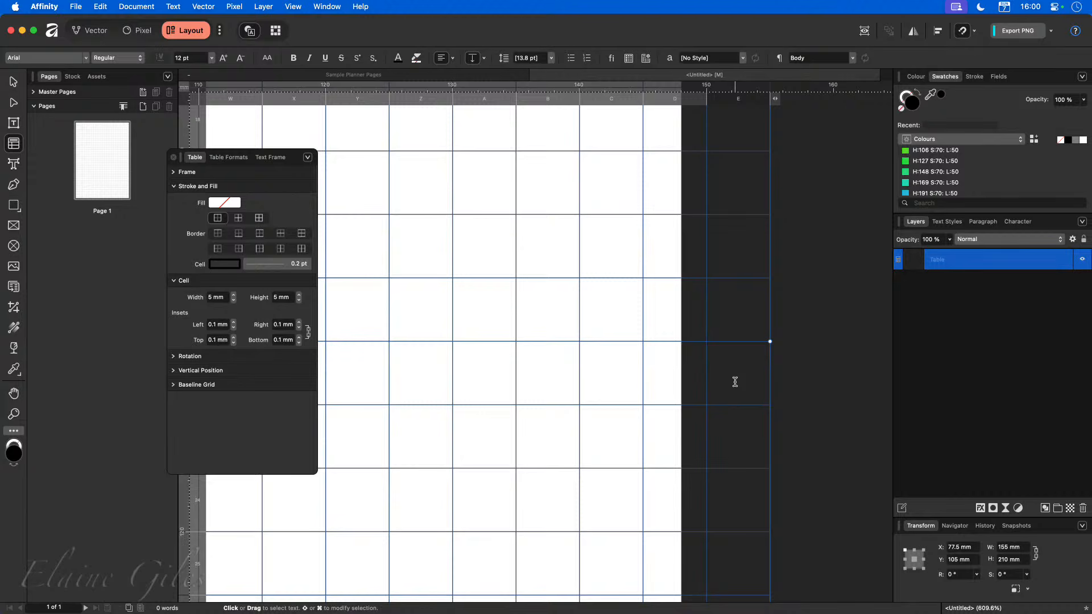
{"action": "left_click", "coordinate": [666, 375]}
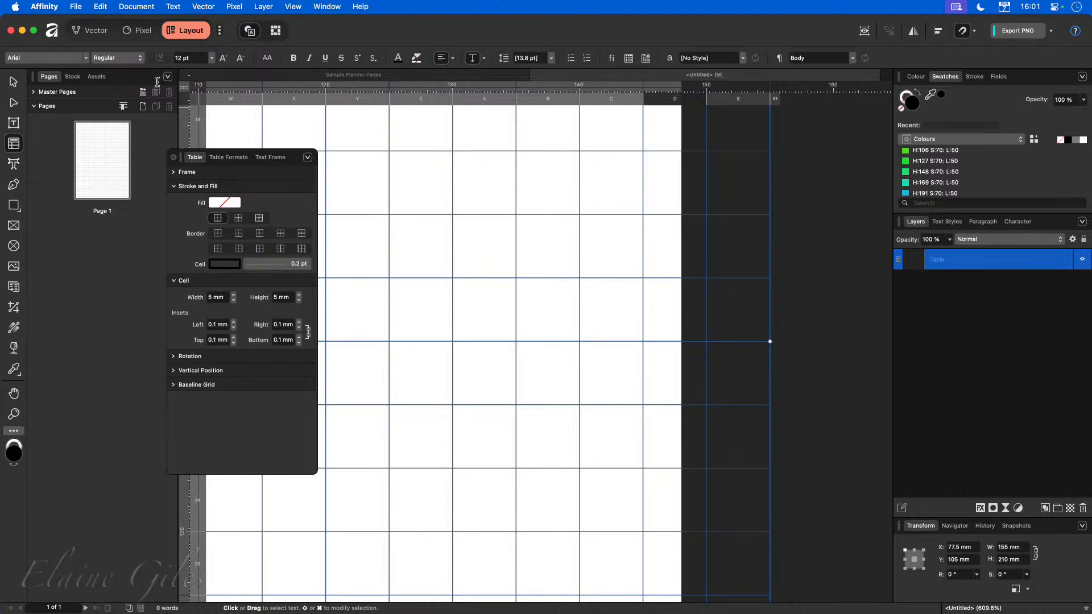
Switch to the Vector persona and crop the table back to the page's right edge.
{"action": "left_click", "coordinate": [94, 31]}
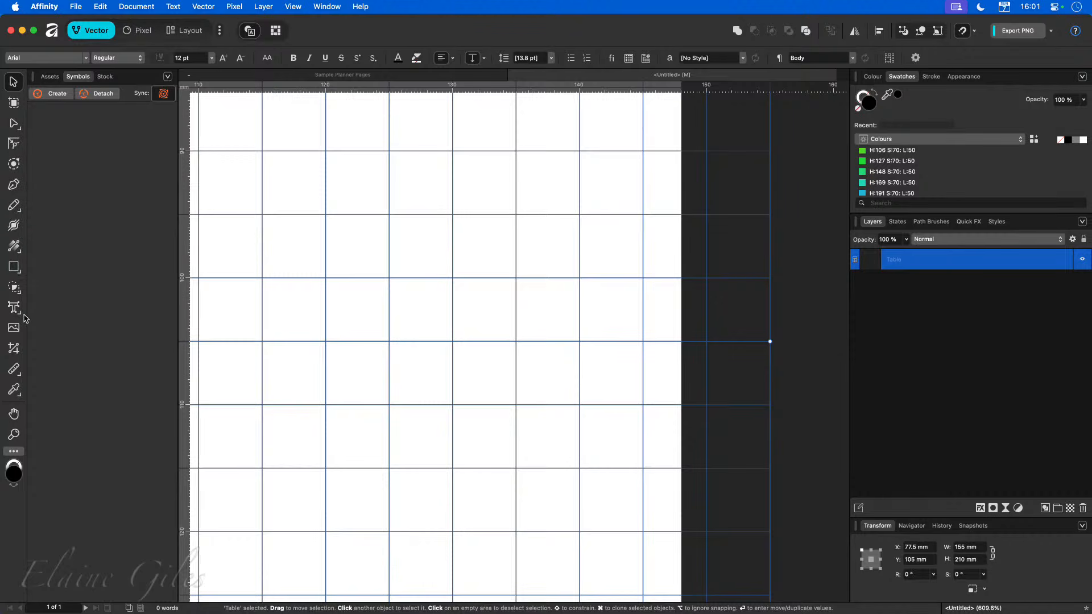
{"action": "key", "text": "c"}
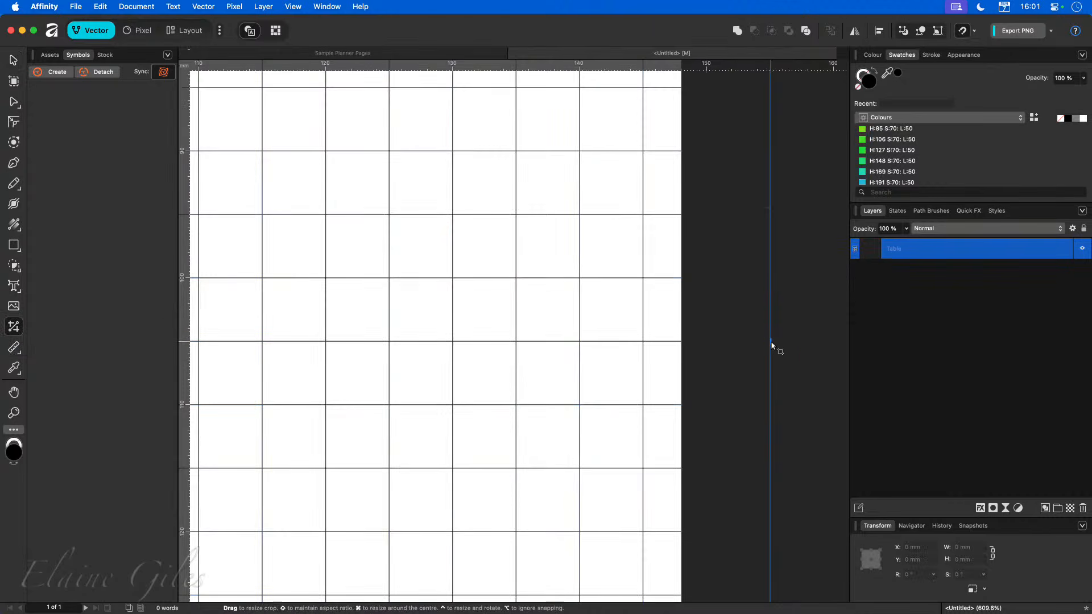
{"action": "left_click_drag", "start_coordinate": [771, 342], "coordinate": [685, 345]}
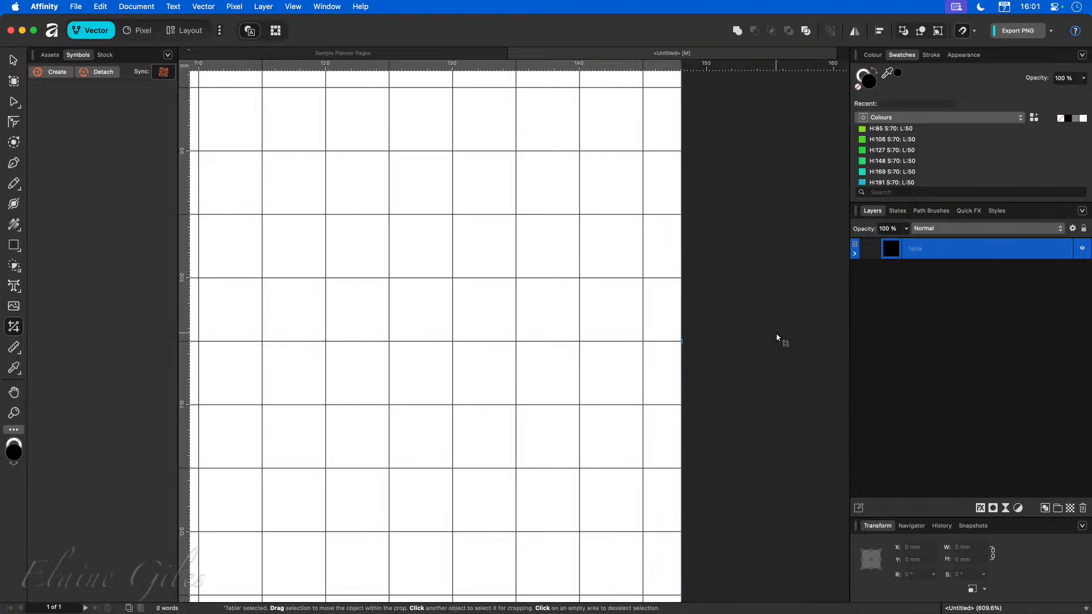
{"action": "left_click", "coordinate": [13, 59]}
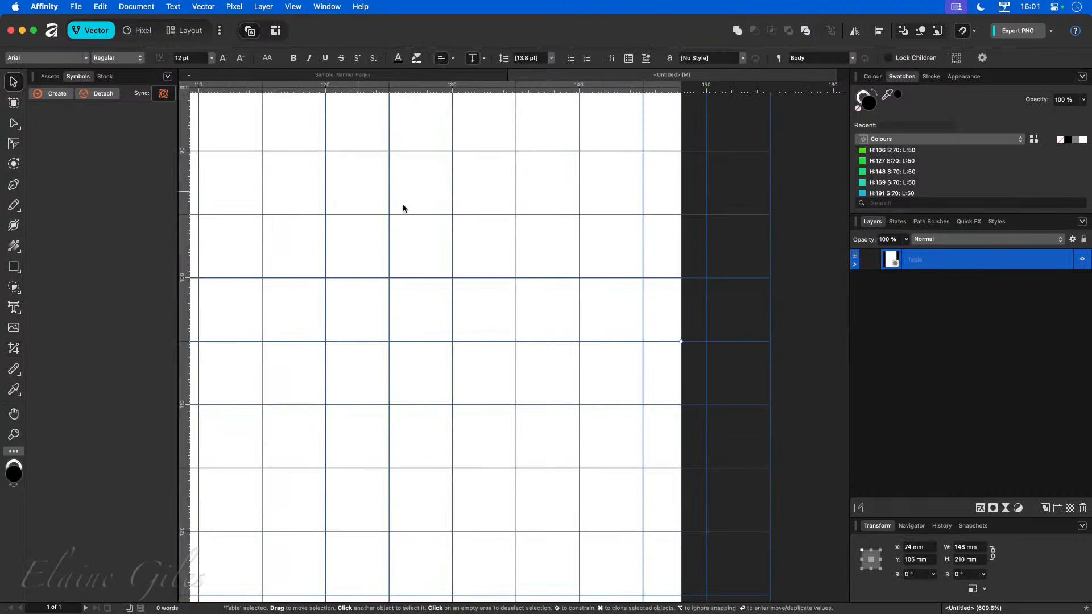
{"action": "left_click", "coordinate": [792, 281]}
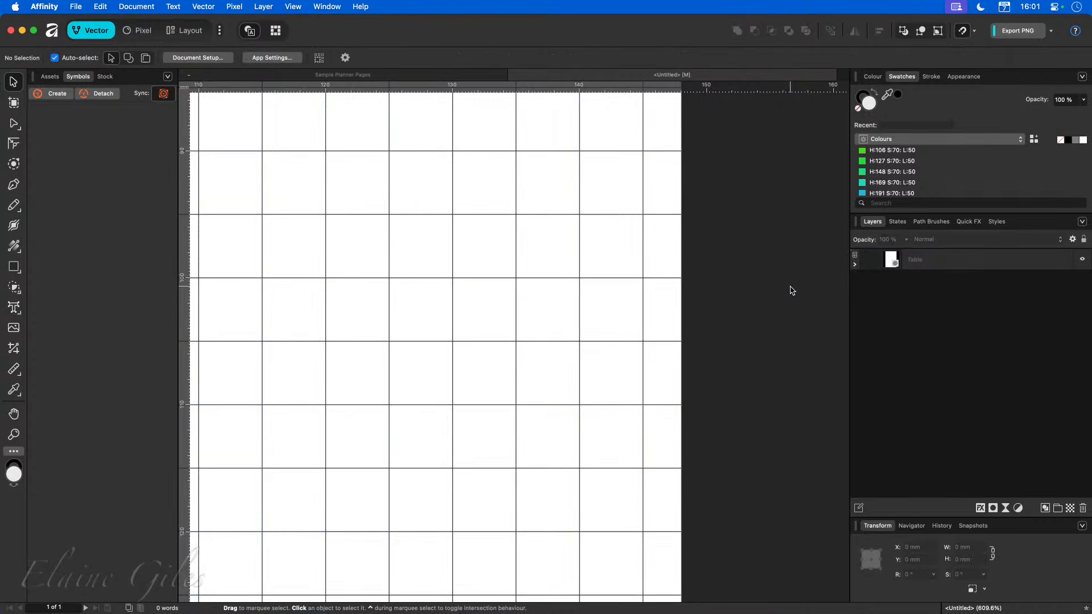
{"action": "left_click", "coordinate": [654, 264]}
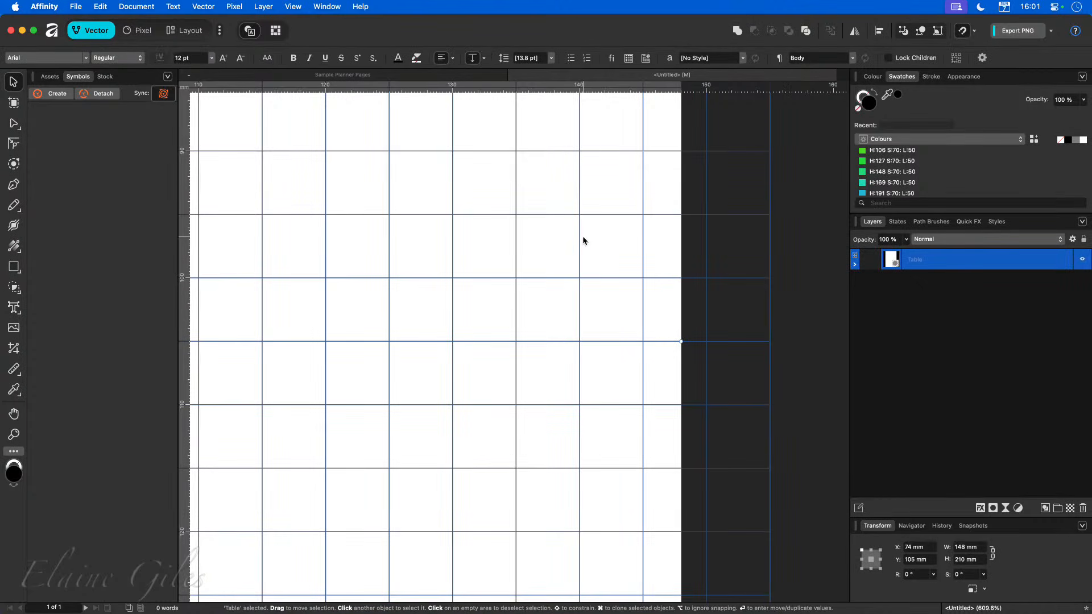
{"action": "left_click", "coordinate": [795, 322]}
Return to the Layout persona and select all of the table's cells.
{"action": "scroll", "coordinate": [771, 324], "scroll_direction": "down", "scroll_amount": 5}
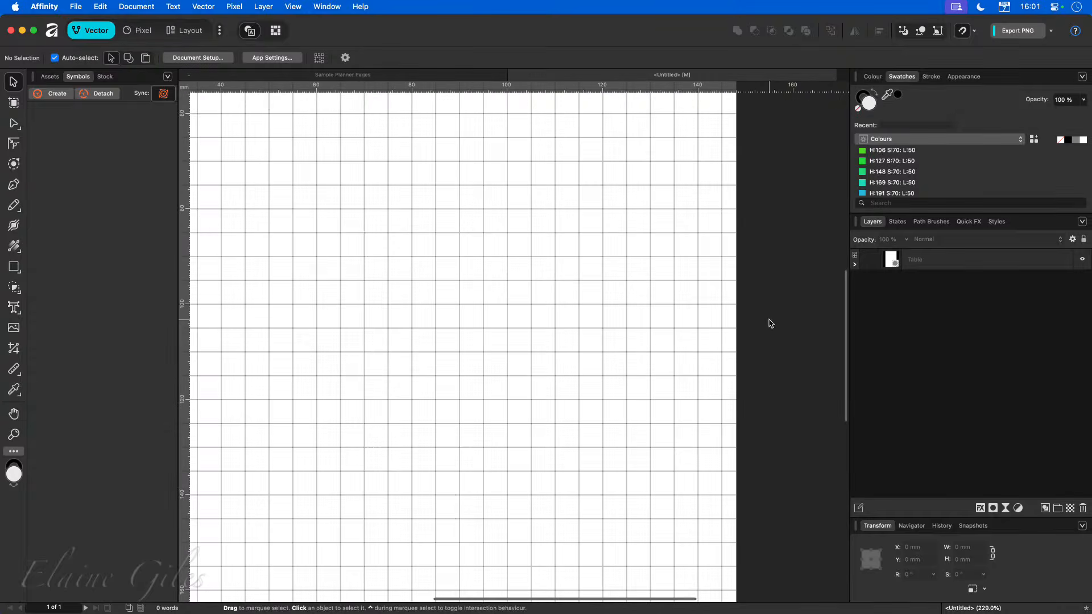
{"action": "scroll", "coordinate": [770, 323], "scroll_direction": "down", "scroll_amount": 5}
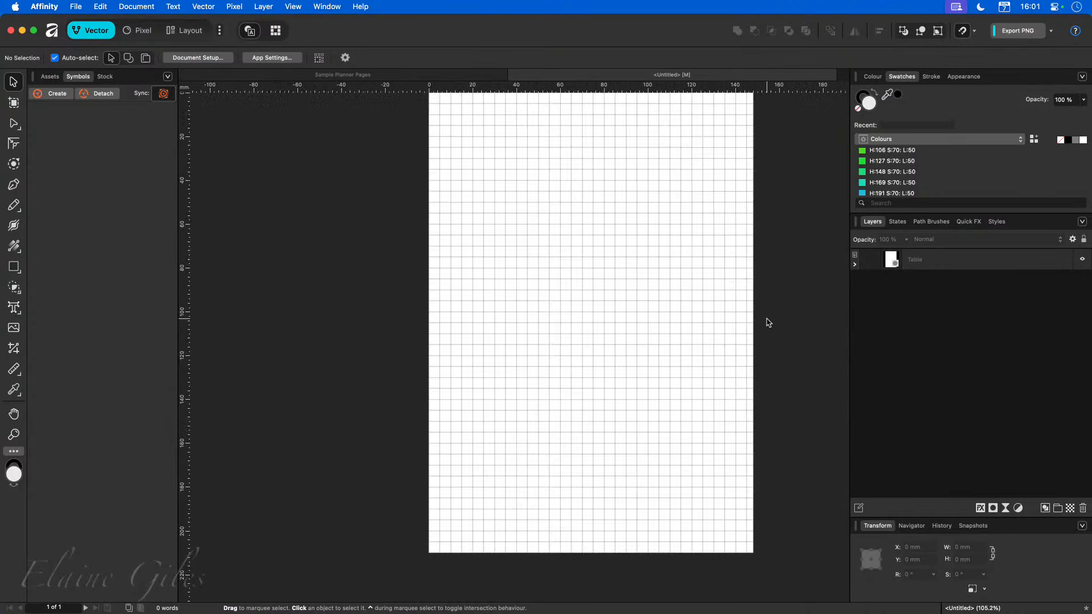
{"action": "scroll", "coordinate": [748, 317], "scroll_direction": "up", "scroll_amount": 1}
{"action": "left_click", "coordinate": [560, 232]}
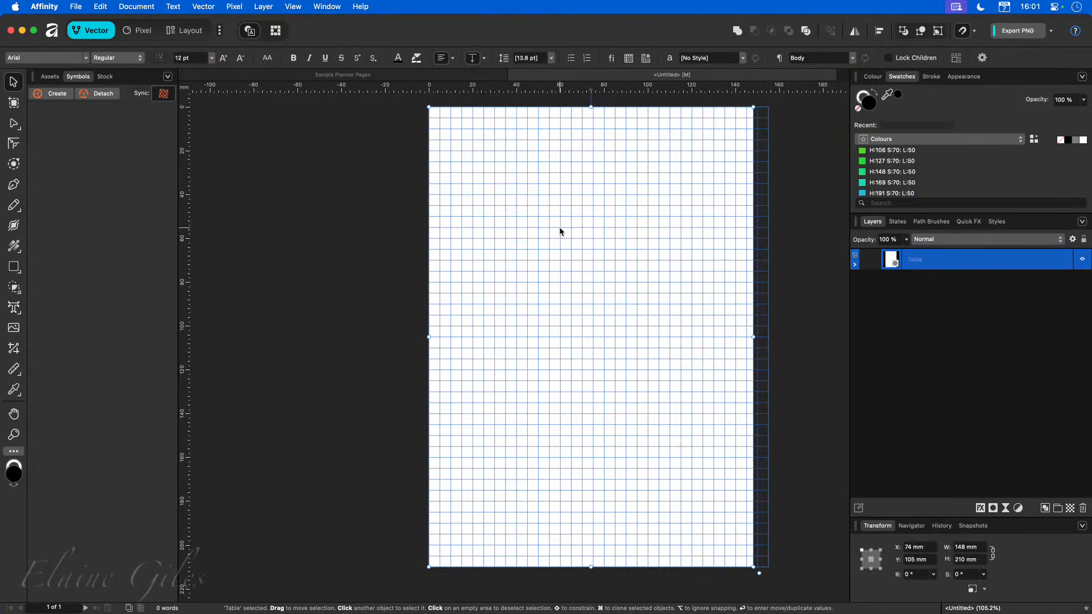
{"action": "double_click", "coordinate": [557, 233]}
{"action": "left_click", "coordinate": [557, 230]}
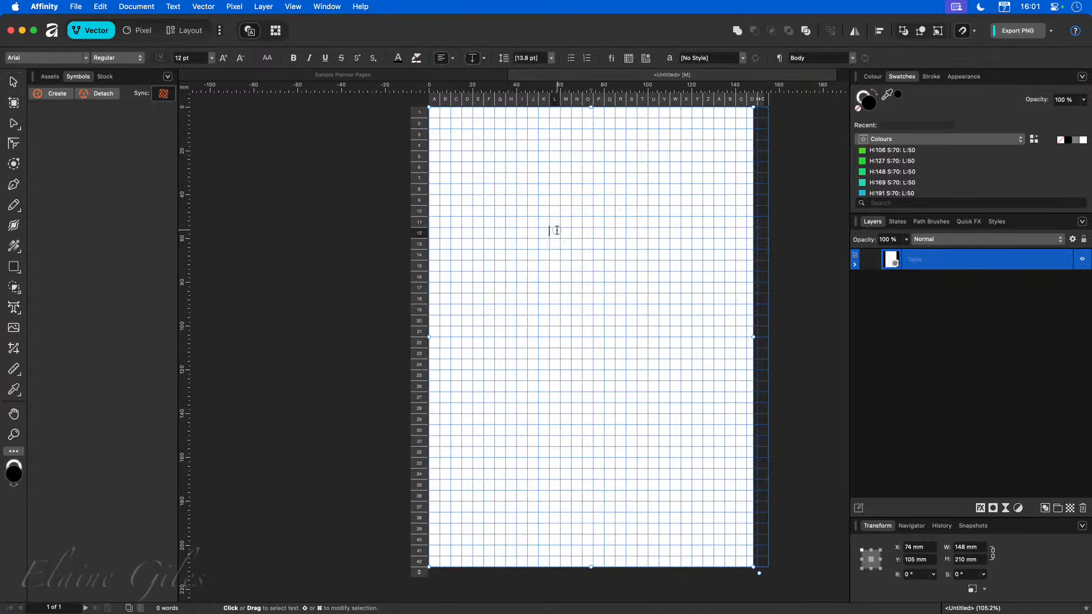
{"action": "left_click", "coordinate": [188, 33]}
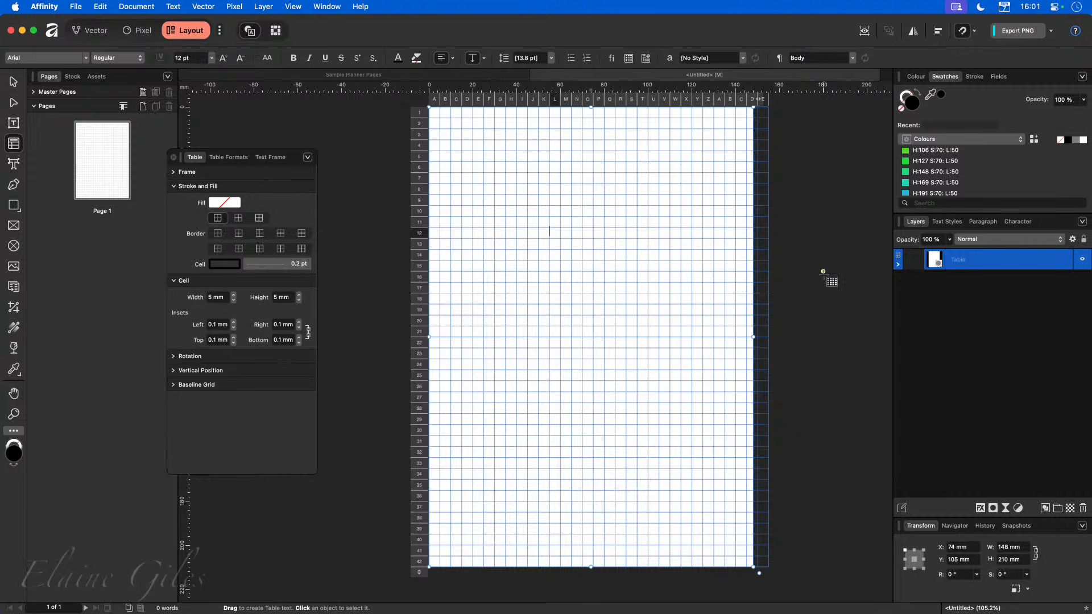
{"action": "left_click", "coordinate": [823, 272]}
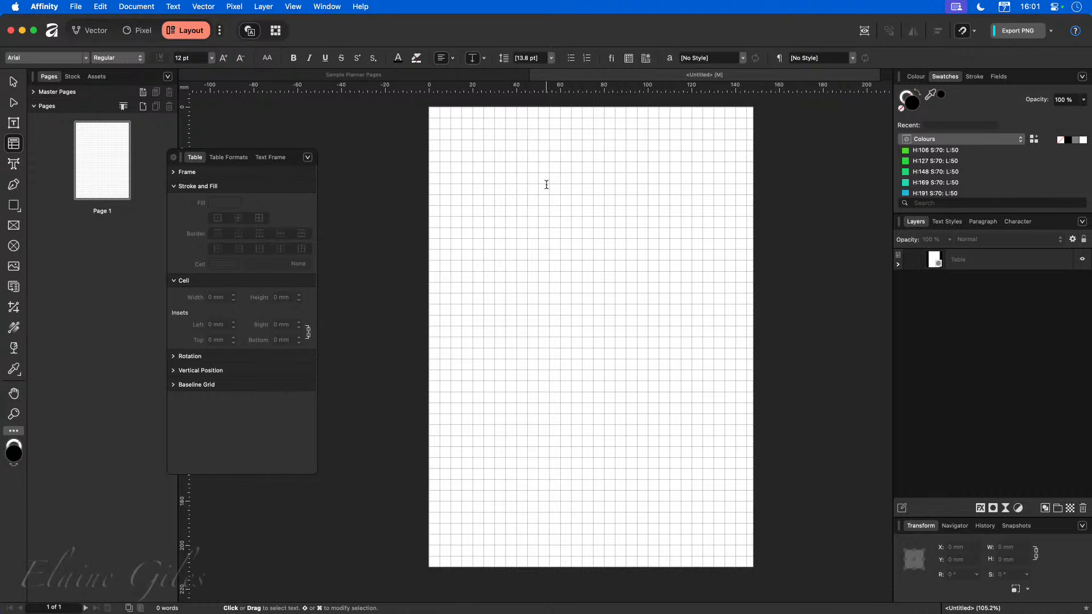
{"action": "left_click_drag", "start_coordinate": [434, 112], "coordinate": [757, 563]}
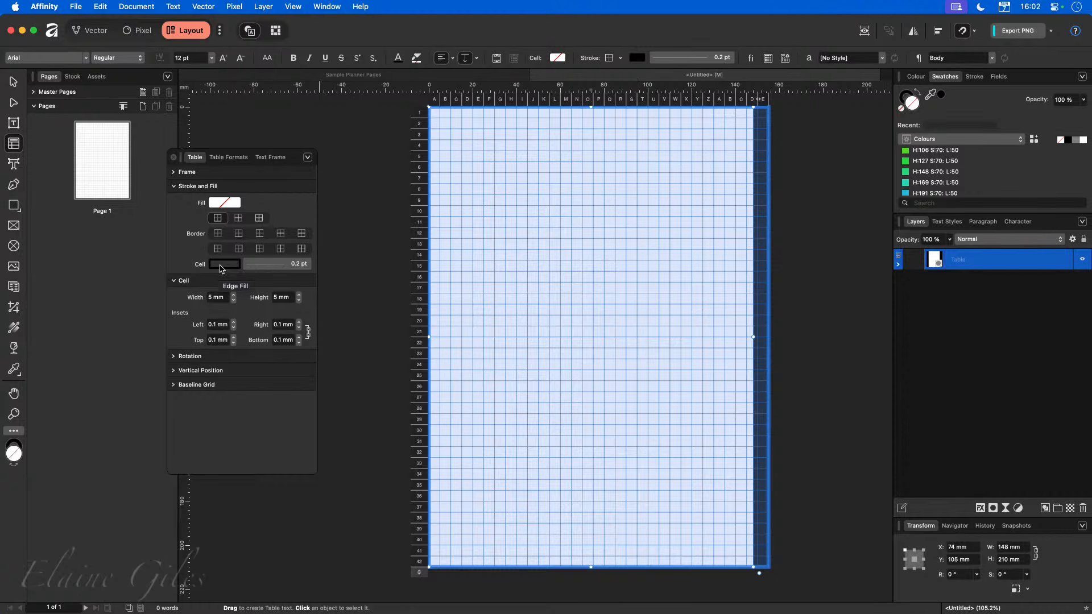
Add a global colour named Grid with the hex value E87300.
{"action": "left_click", "coordinate": [1082, 78]}
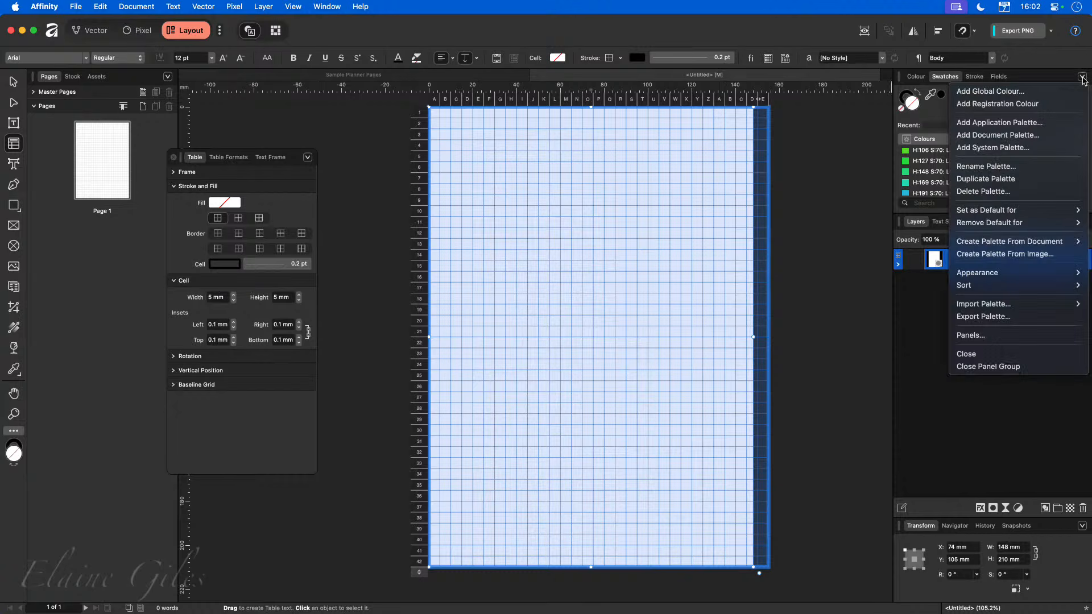
{"action": "left_click", "coordinate": [996, 91]}
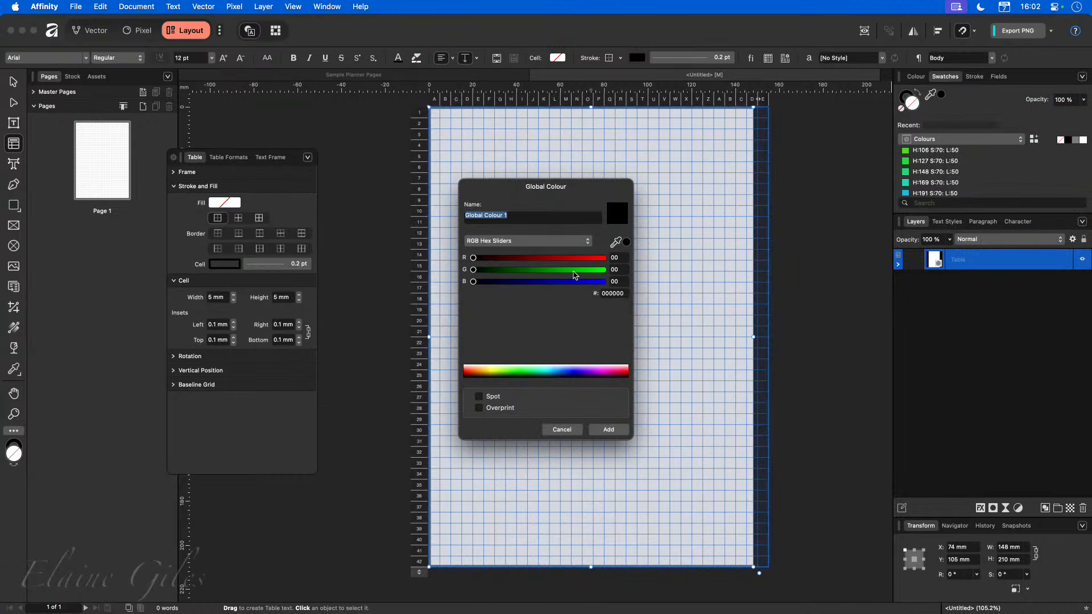
{"action": "left_click", "coordinate": [561, 257]}
{"action": "left_click_drag", "start_coordinate": [543, 270], "coordinate": [499, 270]}
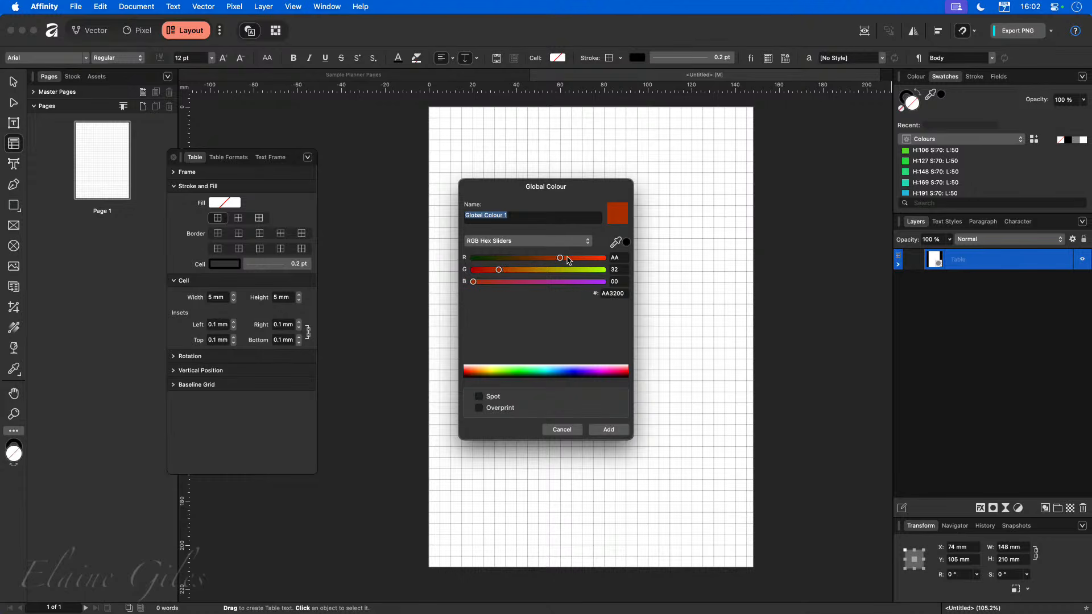
{"action": "left_click_drag", "start_coordinate": [560, 258], "coordinate": [593, 258]}
{"action": "left_click", "coordinate": [522, 270]}
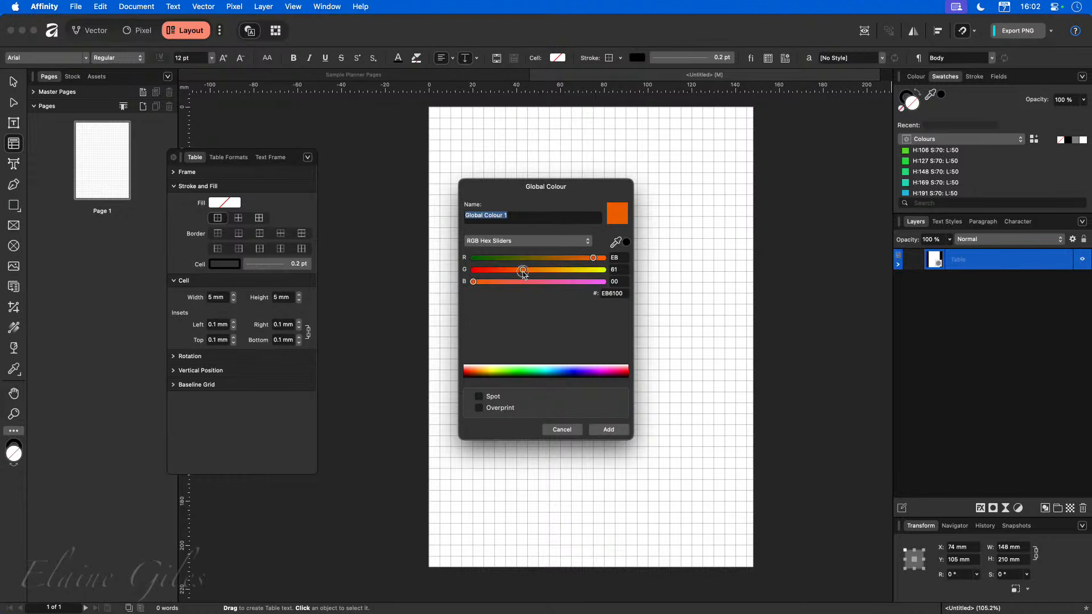
{"action": "left_click_drag", "start_coordinate": [523, 270], "coordinate": [531, 269]}
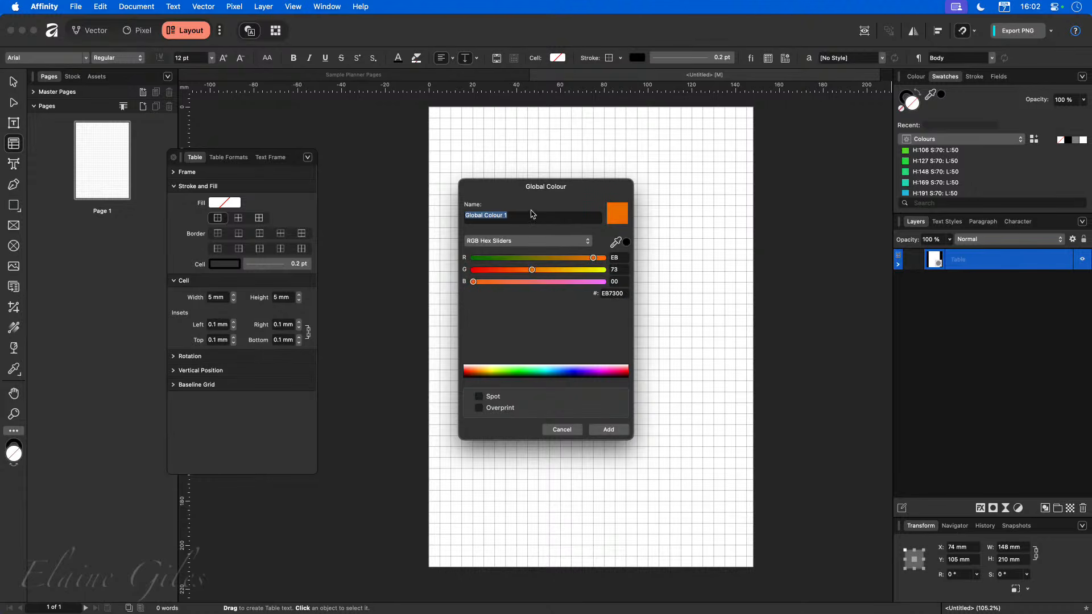
{"action": "type", "text": "Grid"}
{"action": "left_click", "coordinate": [619, 428]}
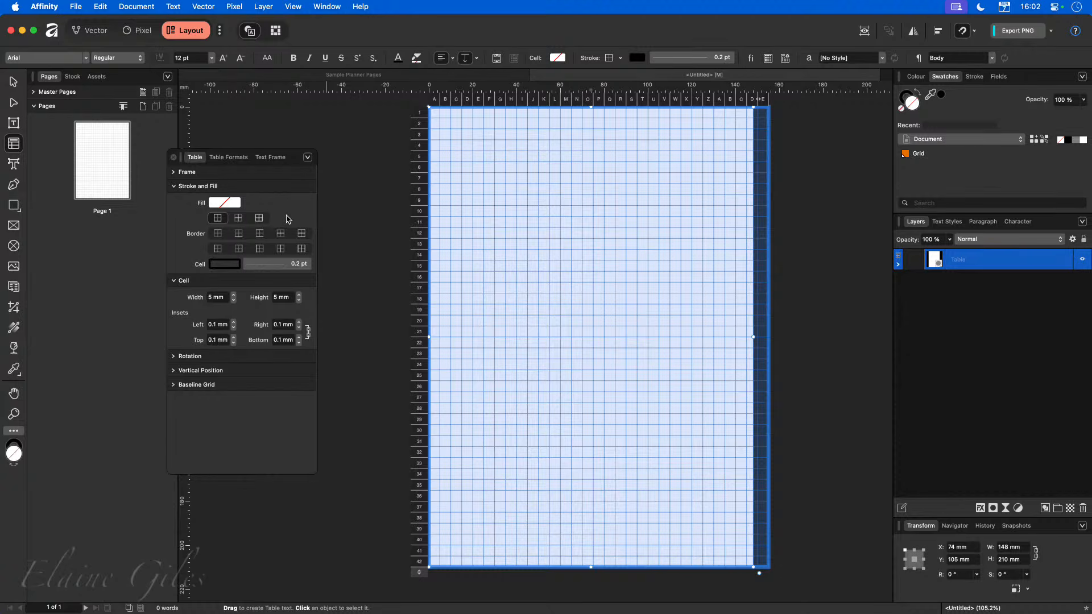
Apply borders to all cells and set the cell stroke colour to the Grid swatch.
{"action": "left_click", "coordinate": [258, 219]}
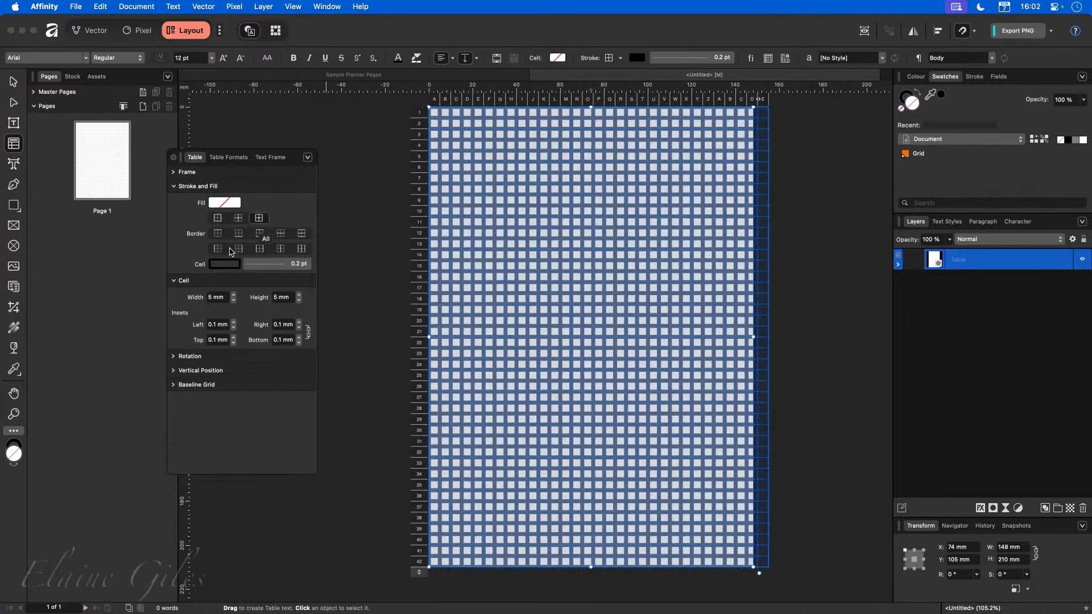
{"action": "left_click", "coordinate": [222, 264]}
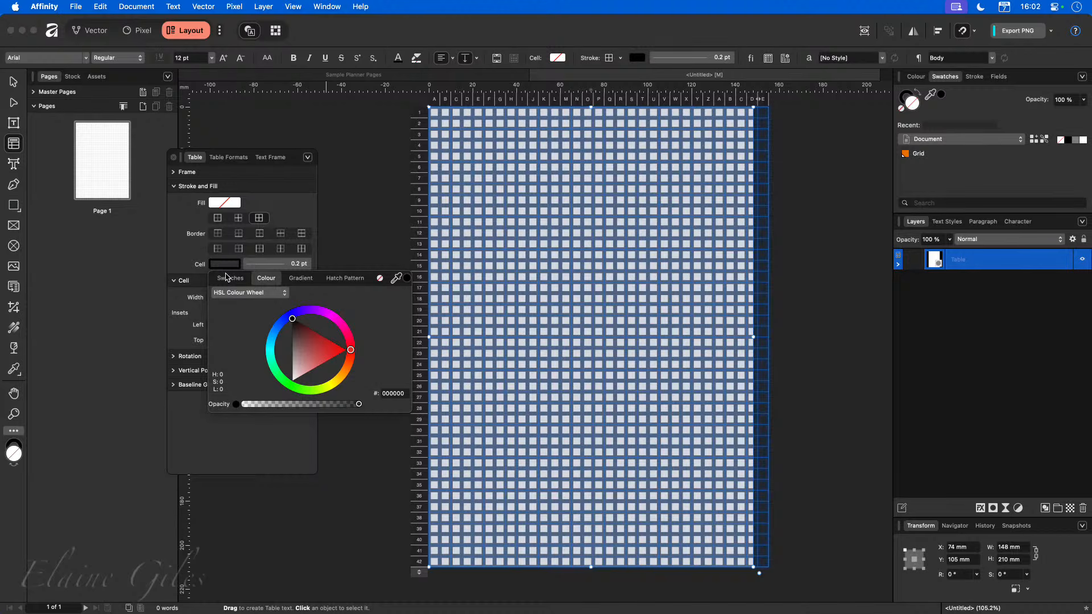
{"action": "left_click", "coordinate": [230, 278]}
{"action": "left_click", "coordinate": [235, 325]}
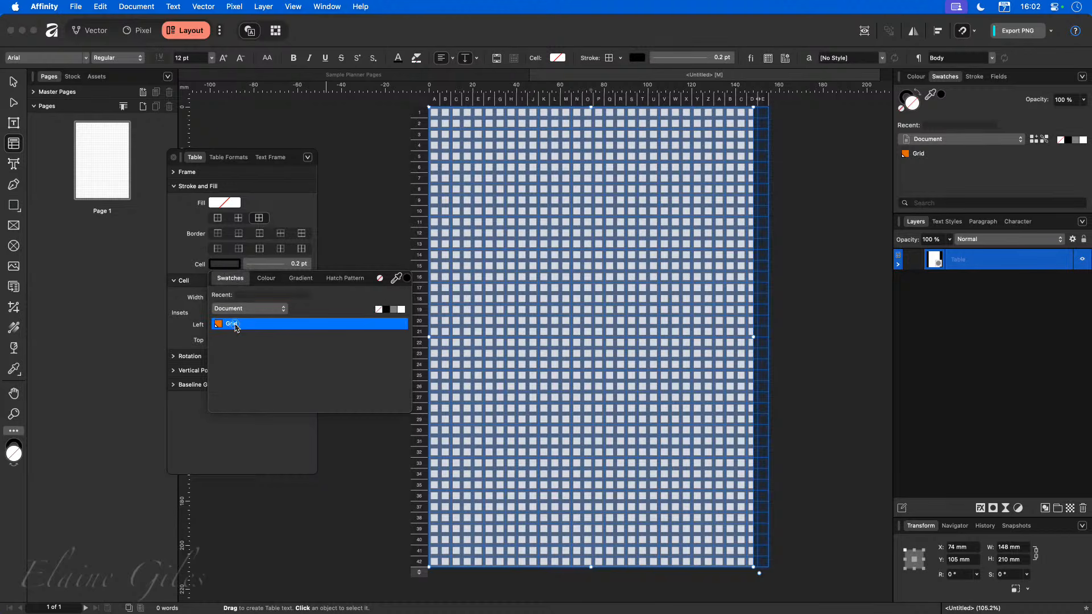
Apply the Grid swatch to the cell strokes, then edit the Grid global colour to hex 0058FF.
{"action": "left_click", "coordinate": [186, 253]}
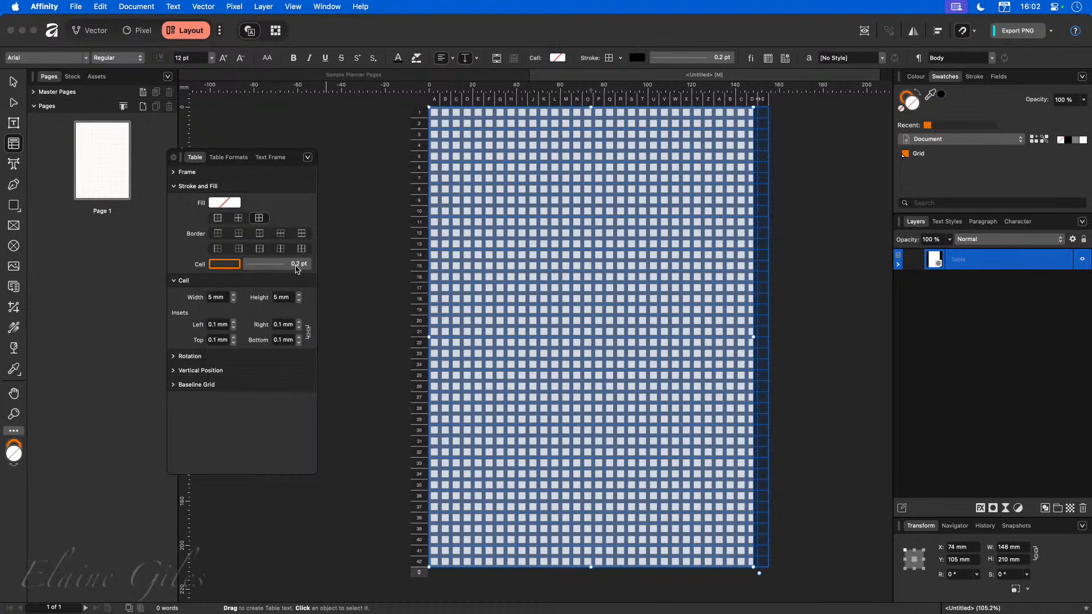
{"action": "left_click", "coordinate": [368, 400]}
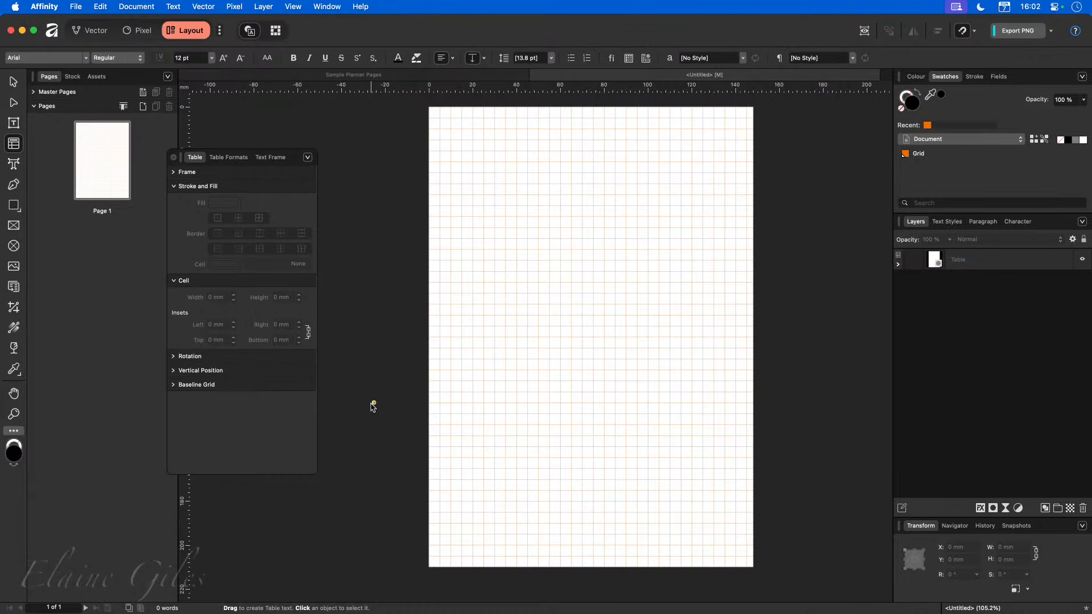
{"action": "scroll", "coordinate": [748, 122], "scroll_direction": "up", "scroll_amount": 5}
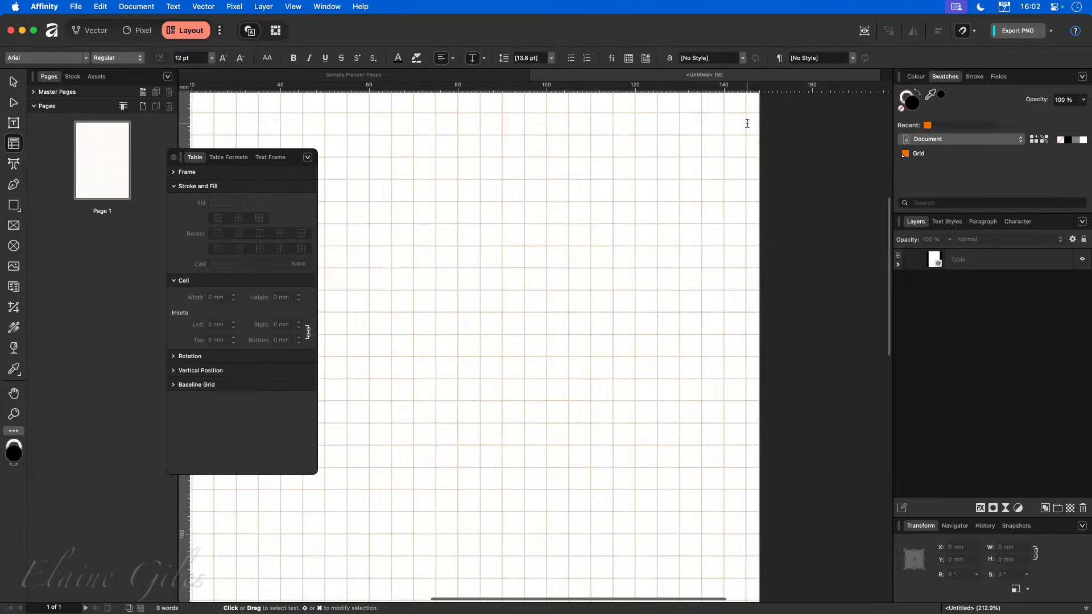
{"action": "right_click", "coordinate": [922, 151]}
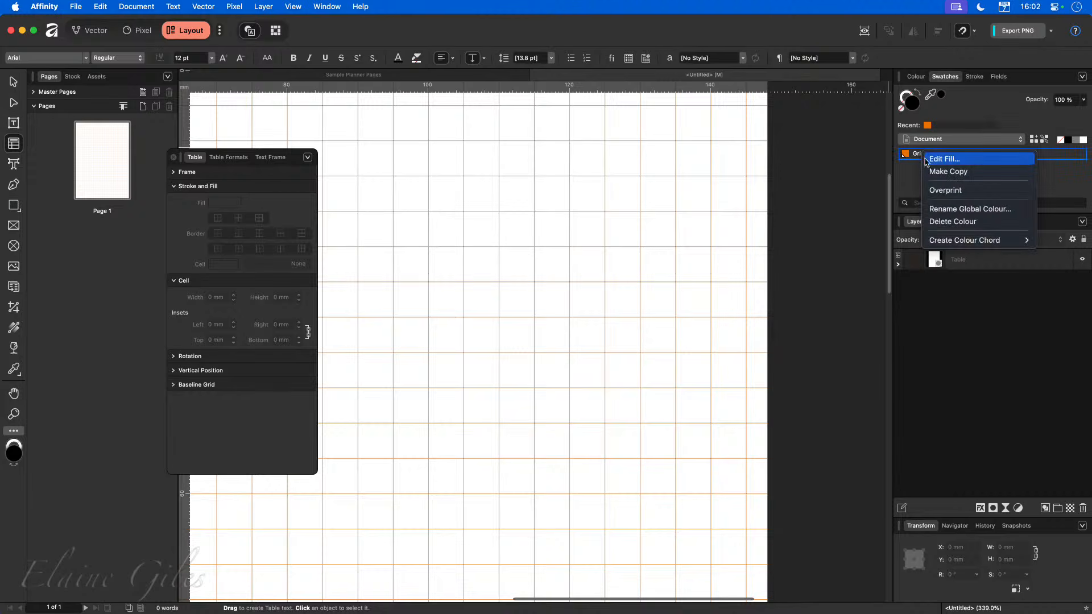
{"action": "left_click", "coordinate": [939, 162]}
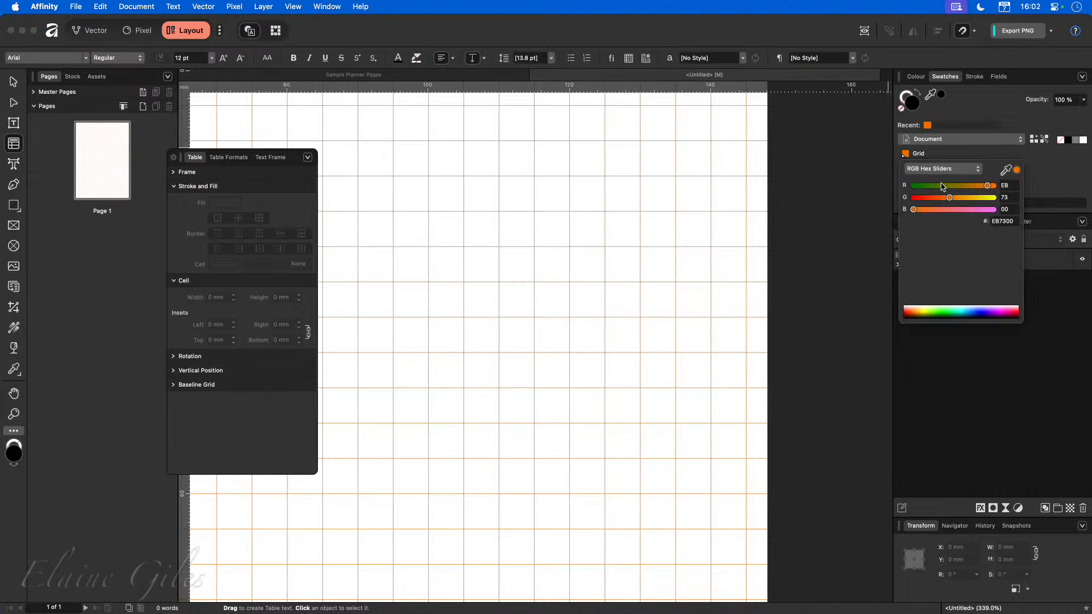
{"action": "left_click_drag", "start_coordinate": [943, 186], "coordinate": [863, 199]}
{"action": "mouse_move", "coordinate": [950, 198]}
{"action": "left_mouse_down"}
{"action": "mouse_move", "coordinate": [928, 201]}
{"action": "mouse_move", "coordinate": [984, 200]}
{"action": "mouse_move", "coordinate": [942, 203]}
{"action": "left_mouse_up"}
{"action": "left_click", "coordinate": [1005, 209]}
{"action": "type", "text": "FF"}
{"action": "key", "text": "Return"}
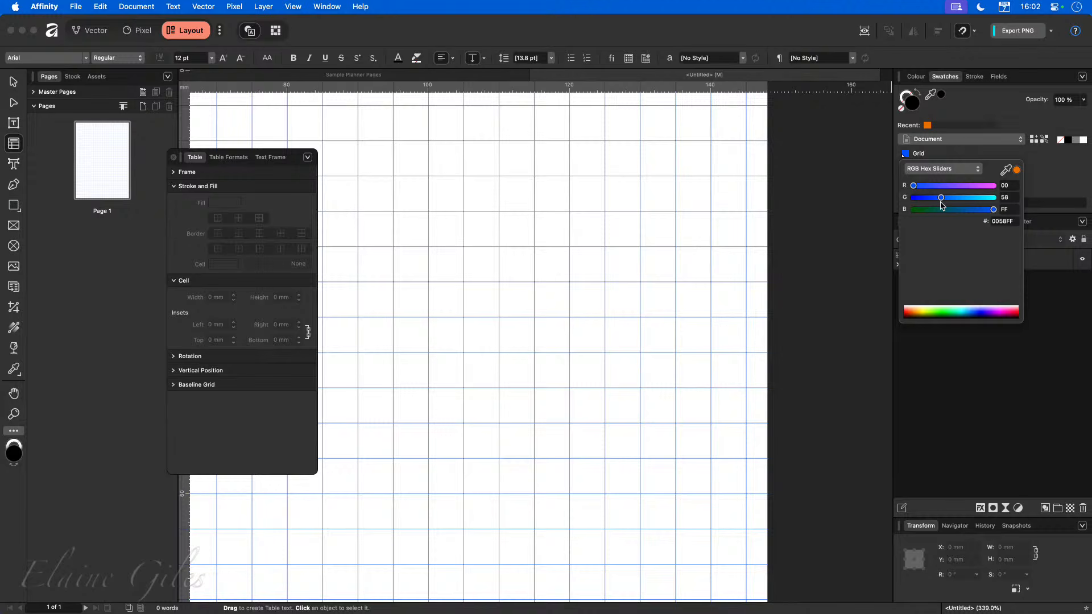
{"action": "left_click", "coordinate": [835, 239]}
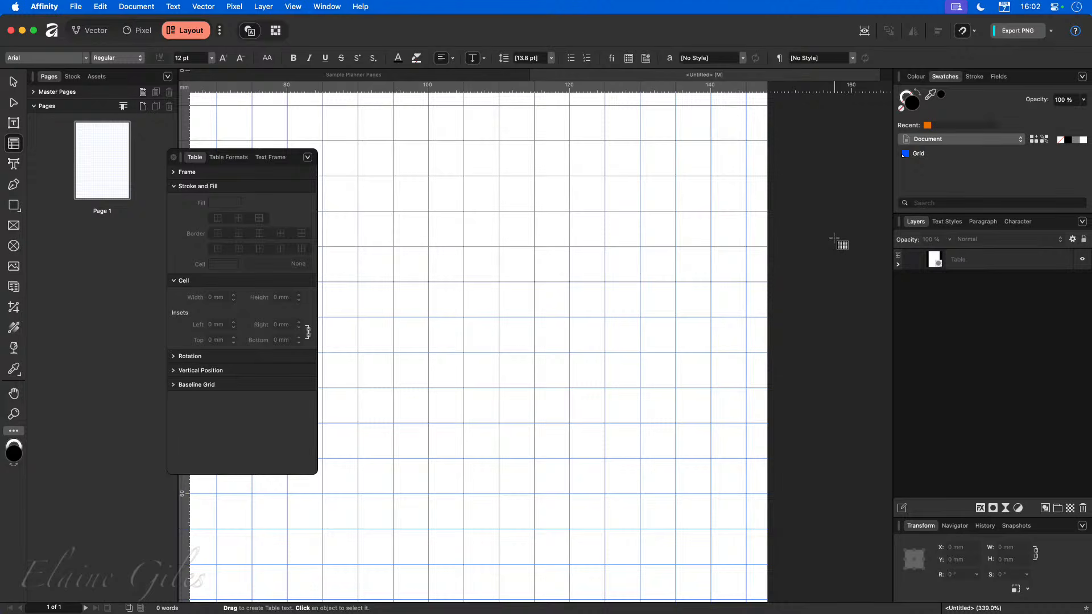
Save the document as Grid and close it.
{"action": "key", "text": "super+0"}
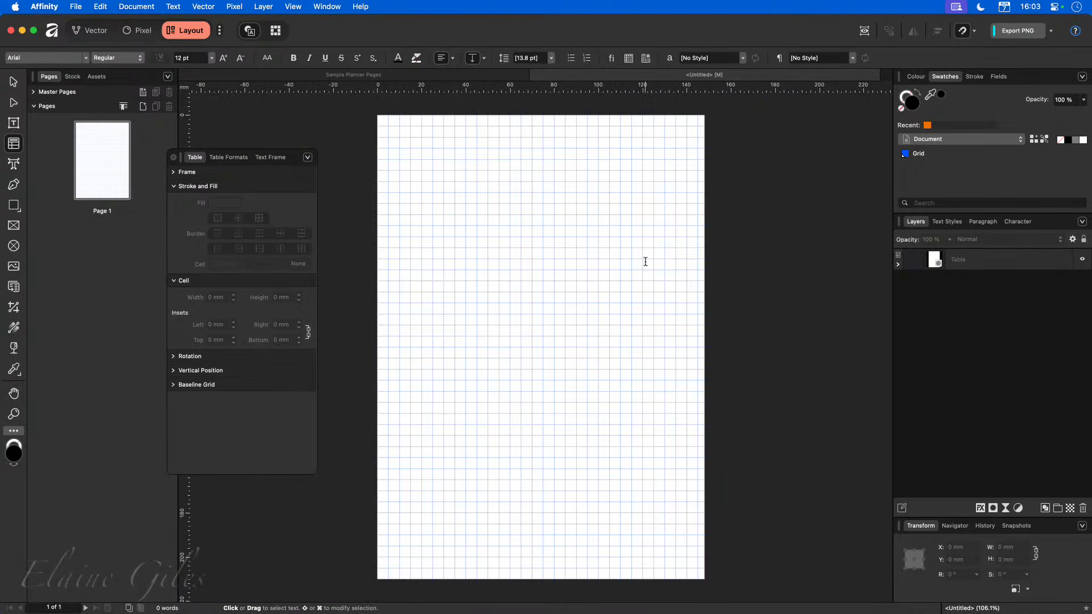
{"action": "key", "text": "super+s"}
{"action": "type", "text": "Grid"}
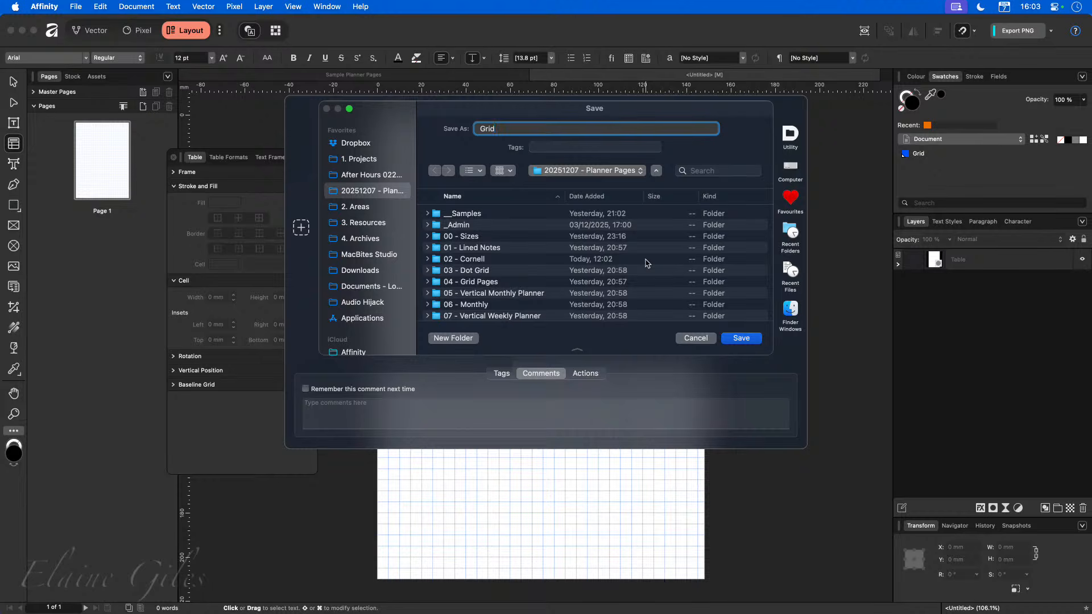
{"action": "key", "text": "Return"}
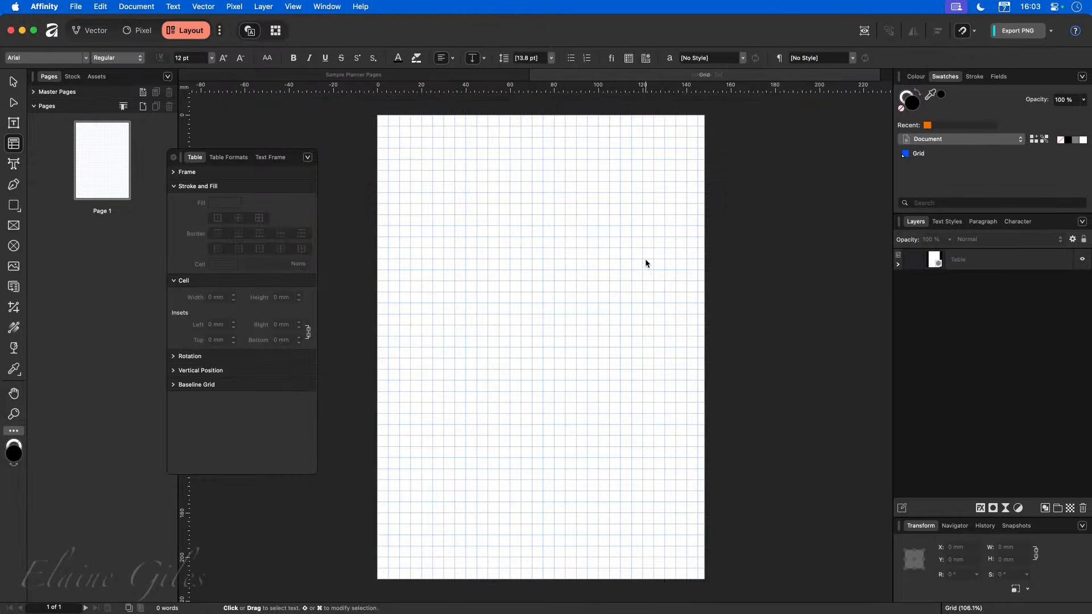
{"action": "key", "text": "super+w"}
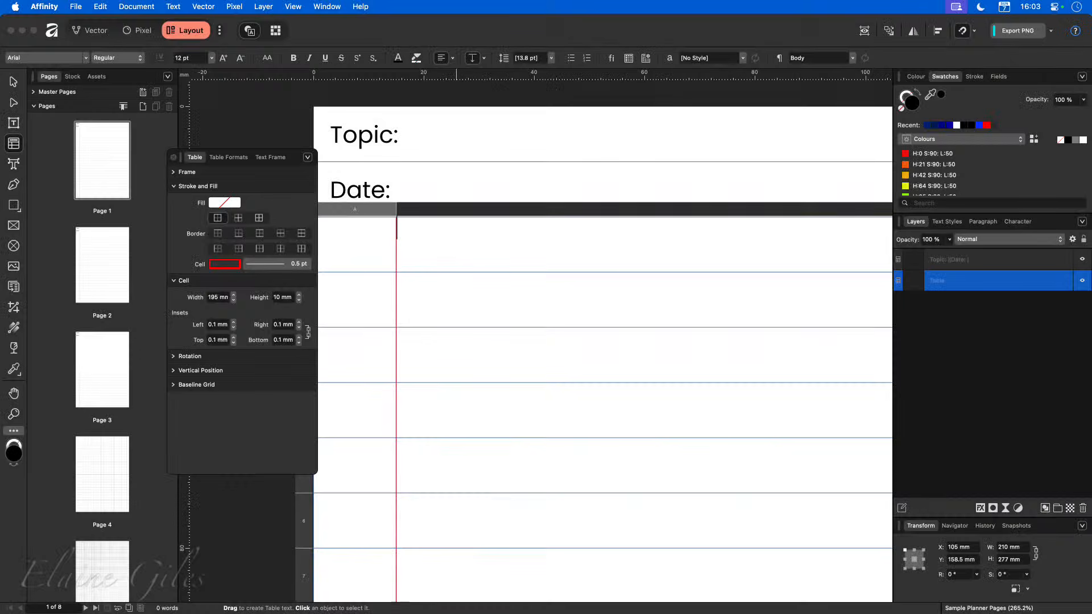
Create a new document from the A4 preset.
{"action": "key", "text": "super+n"}
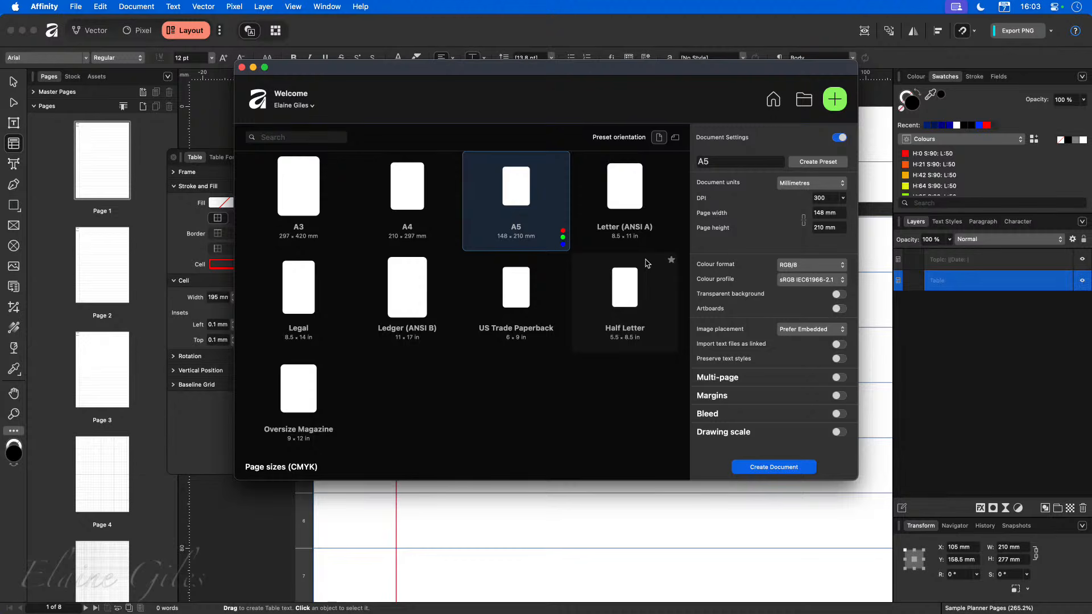
{"action": "double_click", "coordinate": [412, 189]}
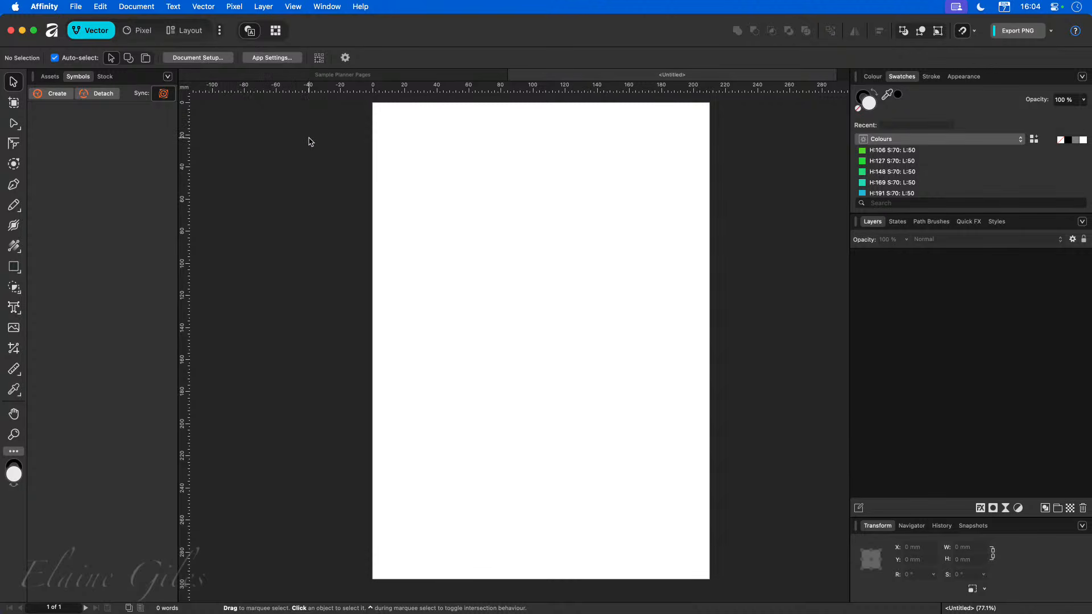
Enable page margins in Document Setup and set the linked margins to 10 mm.
{"action": "left_click", "coordinate": [198, 58]}
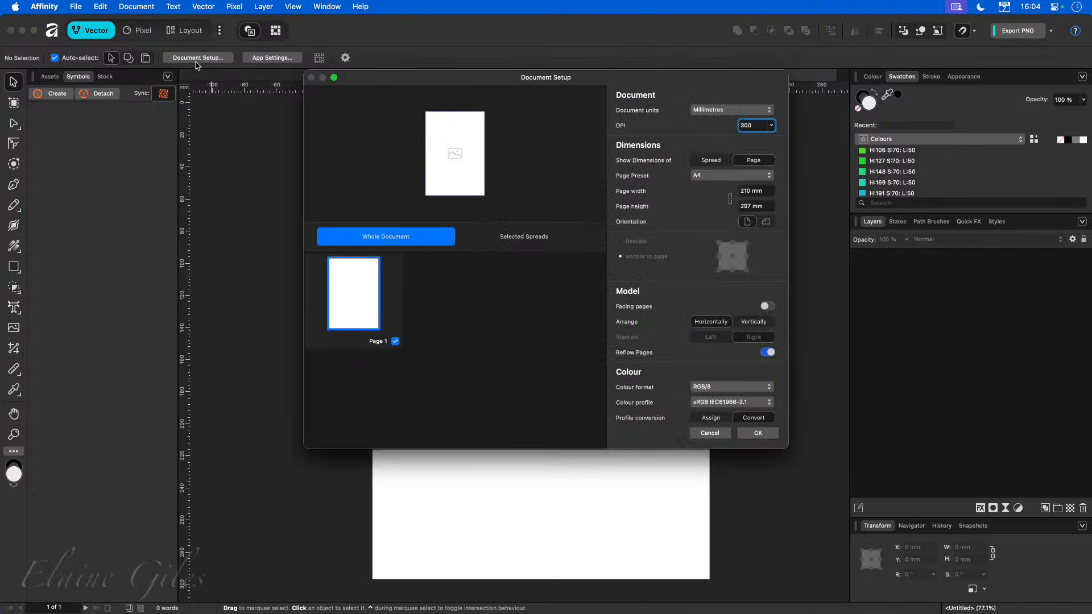
{"action": "scroll", "coordinate": [703, 342], "scroll_direction": "down", "scroll_amount": 1}
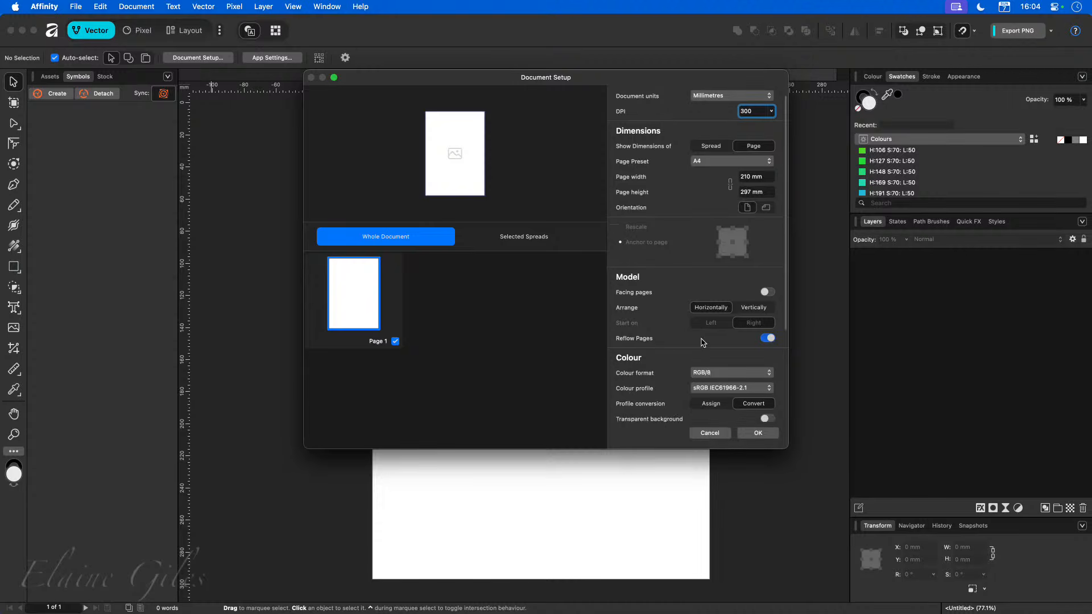
{"action": "scroll", "coordinate": [704, 343], "scroll_direction": "down", "scroll_amount": 5}
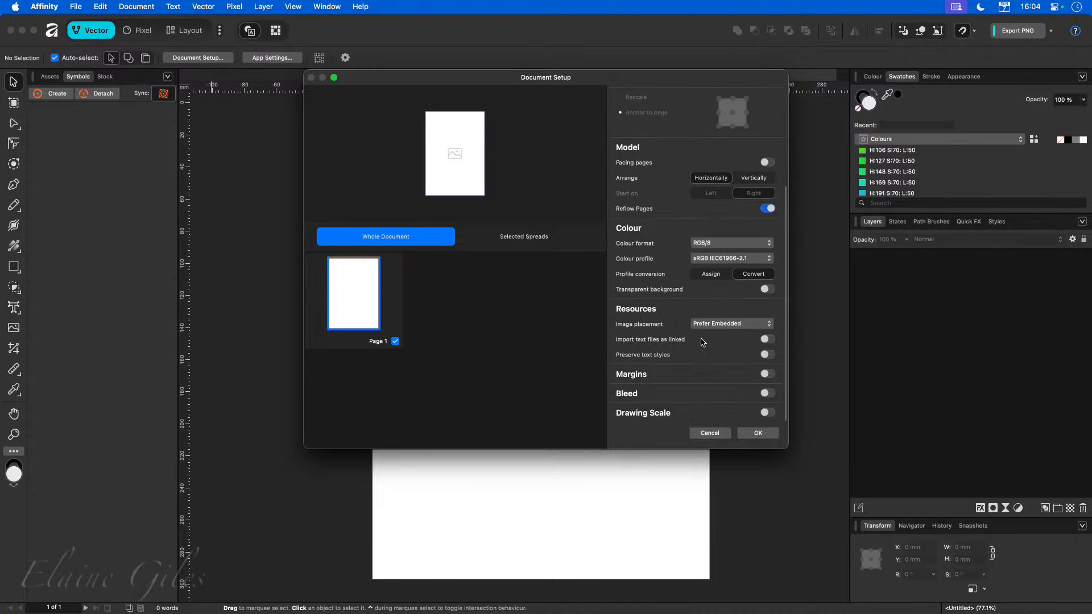
{"action": "left_click", "coordinate": [768, 374]}
{"action": "left_click", "coordinate": [764, 389]}
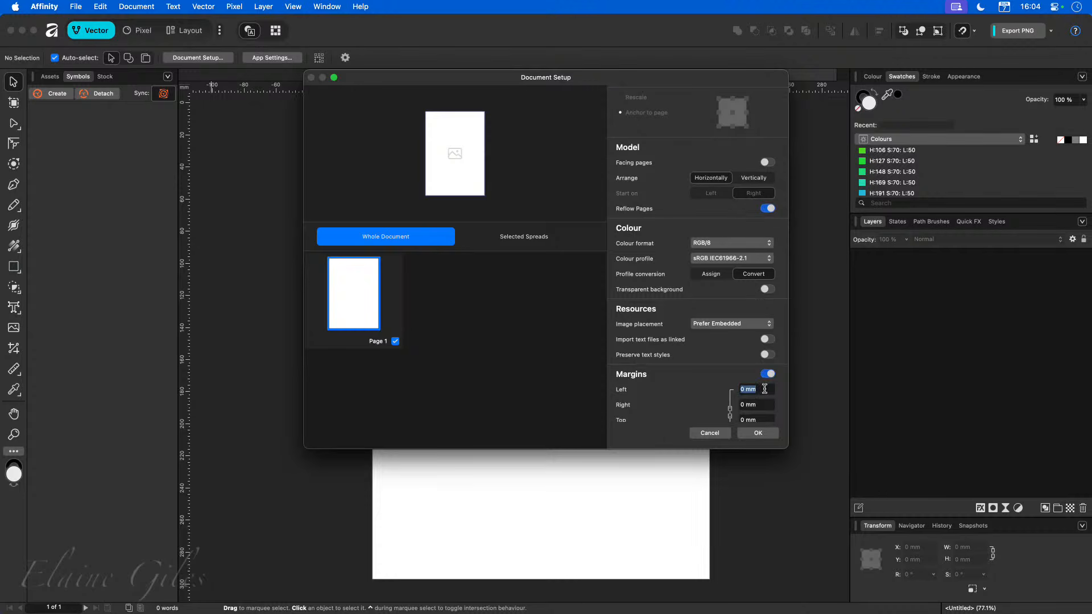
{"action": "type", "text": "10"}
{"action": "key", "text": "Tab"}
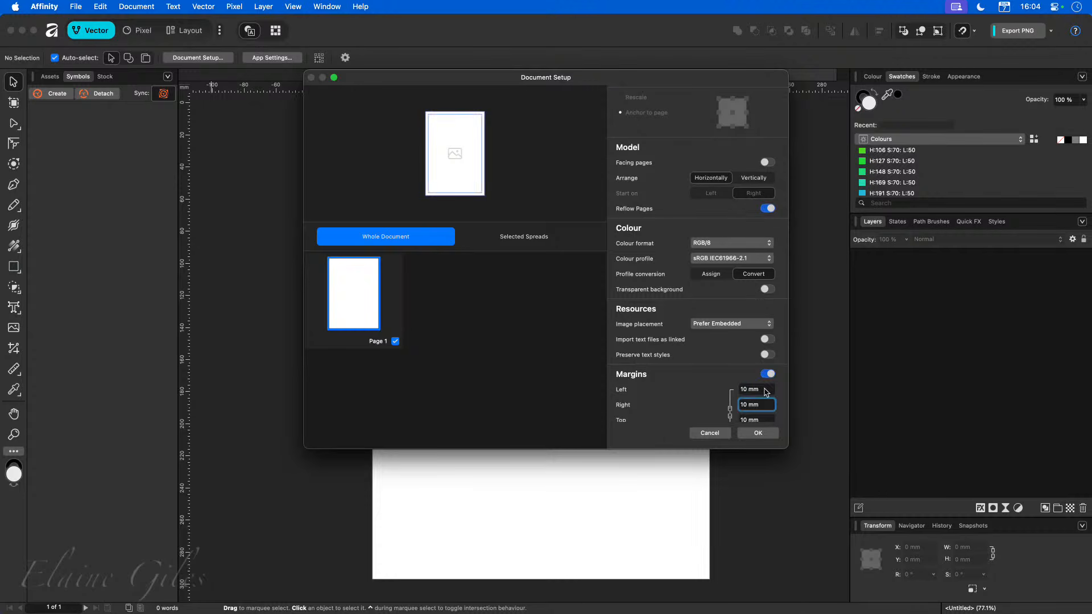
{"action": "scroll", "coordinate": [745, 369], "scroll_direction": "down", "scroll_amount": 3}
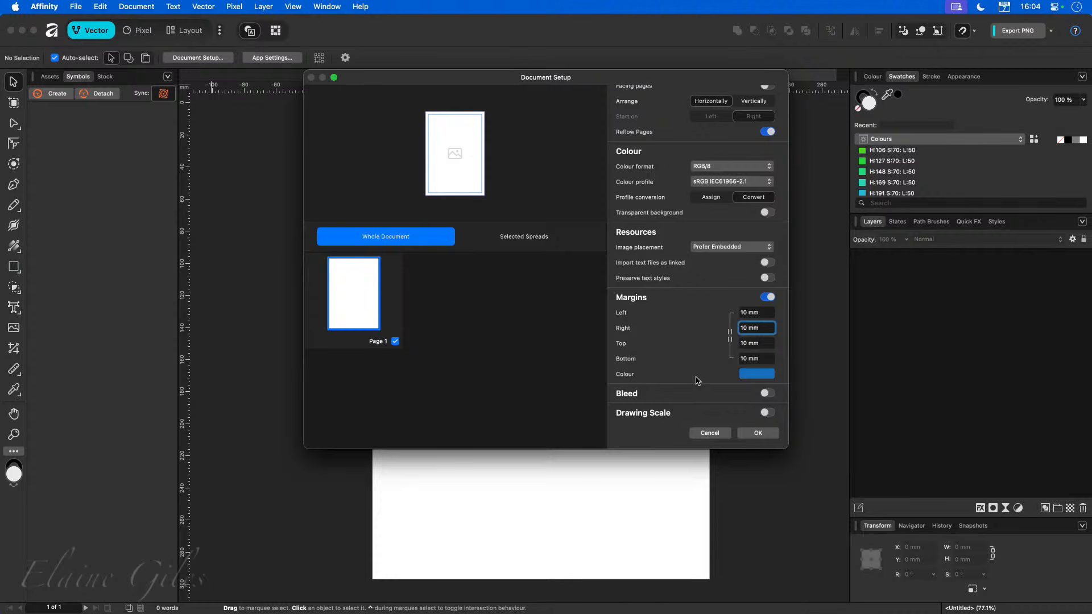
Unlink the margins and set the bottom margin to 15 mm.
{"action": "left_click", "coordinate": [730, 339]}
{"action": "left_click", "coordinate": [751, 359]}
{"action": "type", "text": "15"}
{"action": "key", "text": "Tab"}
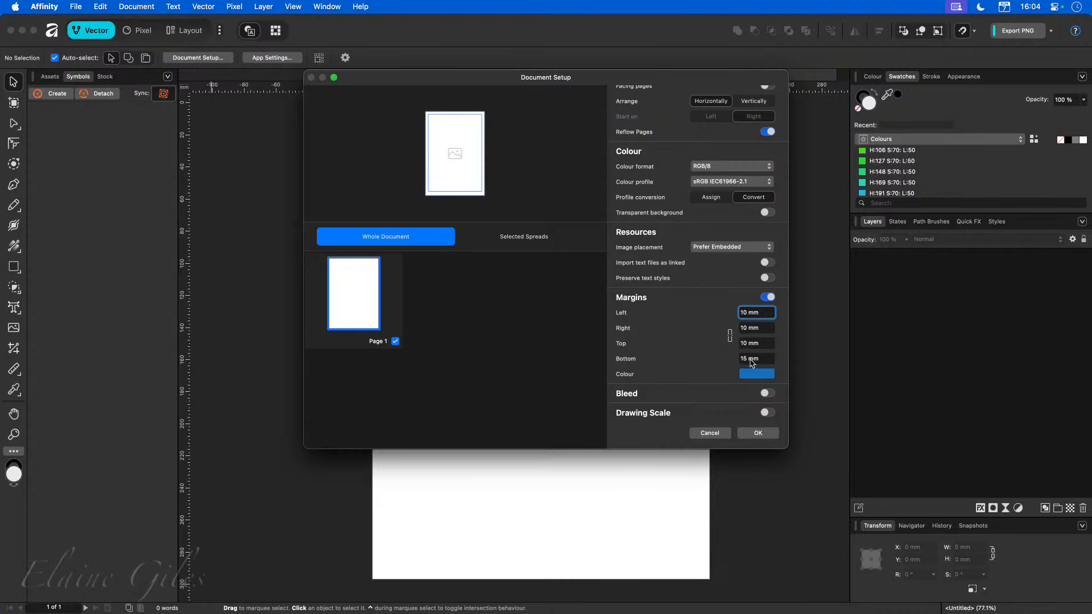
Set the left and bottom margins back to 10 mm and apply the document setup.
{"action": "left_click", "coordinate": [768, 314]}
{"action": "type", "text": "10"}
{"action": "key", "text": "Return"}
{"action": "left_click", "coordinate": [757, 326]}
{"action": "left_click", "coordinate": [757, 361]}
{"action": "type", "text": "10"}
{"action": "key", "text": "Return"}
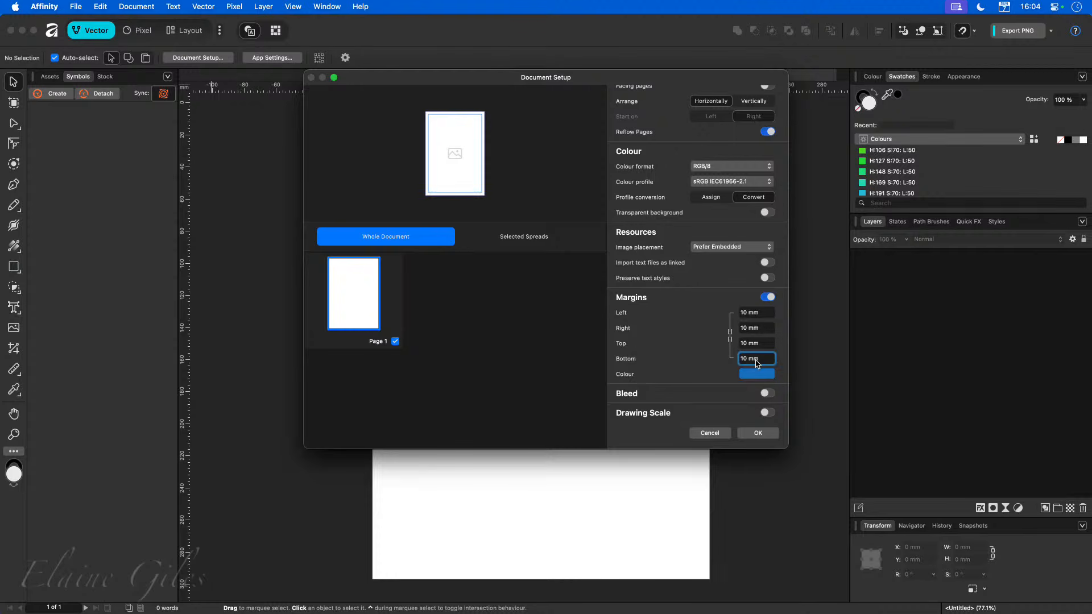
{"action": "left_click", "coordinate": [747, 437]}
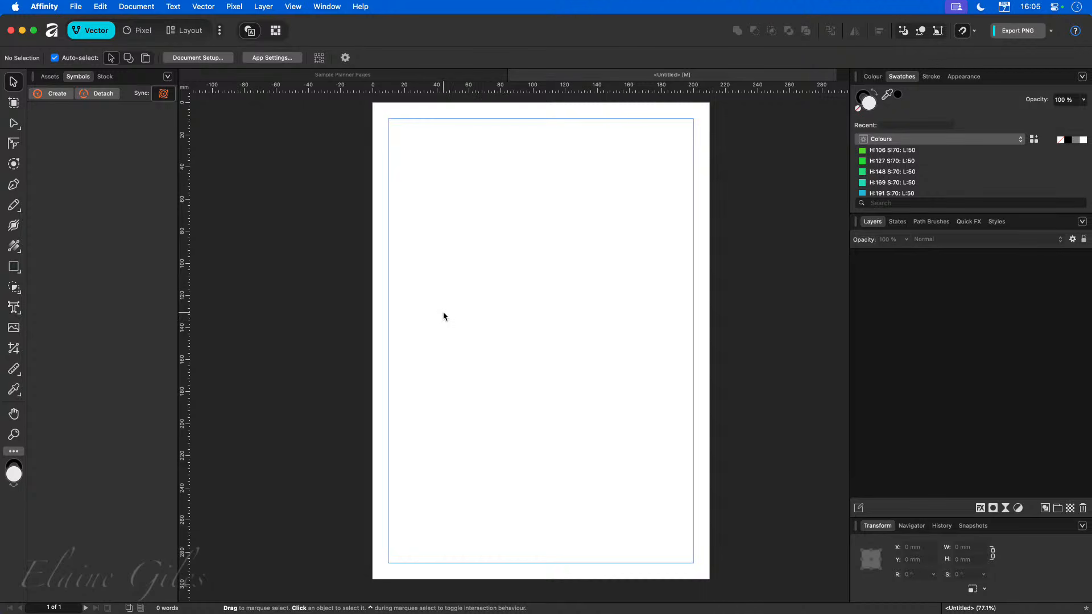
Add a horizontal guide at about 94 mm and a vertical guide at about 62 mm from the rulers.
{"action": "left_click", "coordinate": [292, 6]}
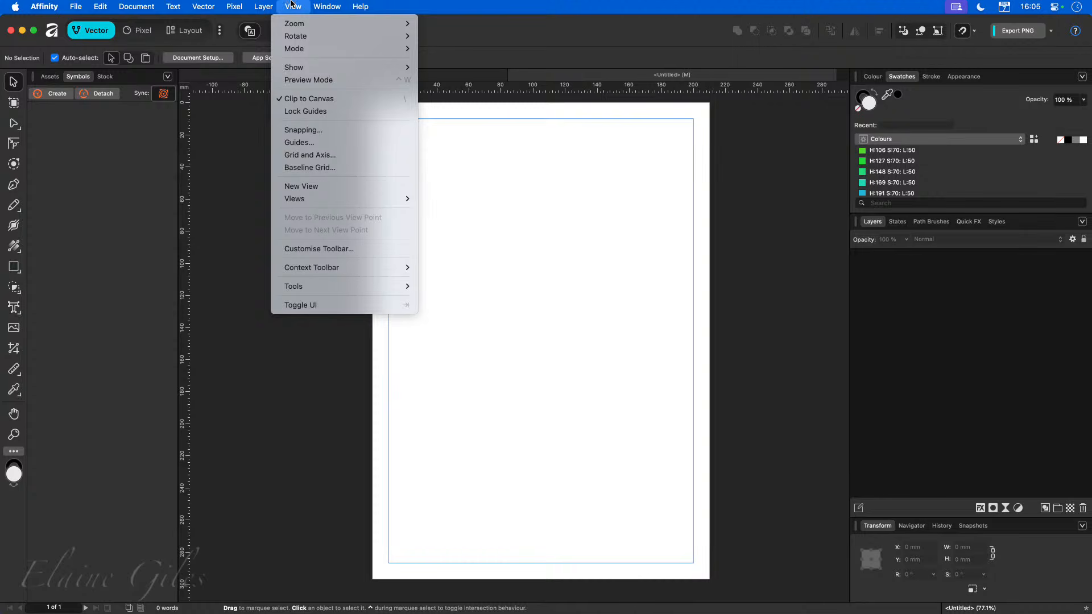
{"action": "left_click", "coordinate": [299, 143]}
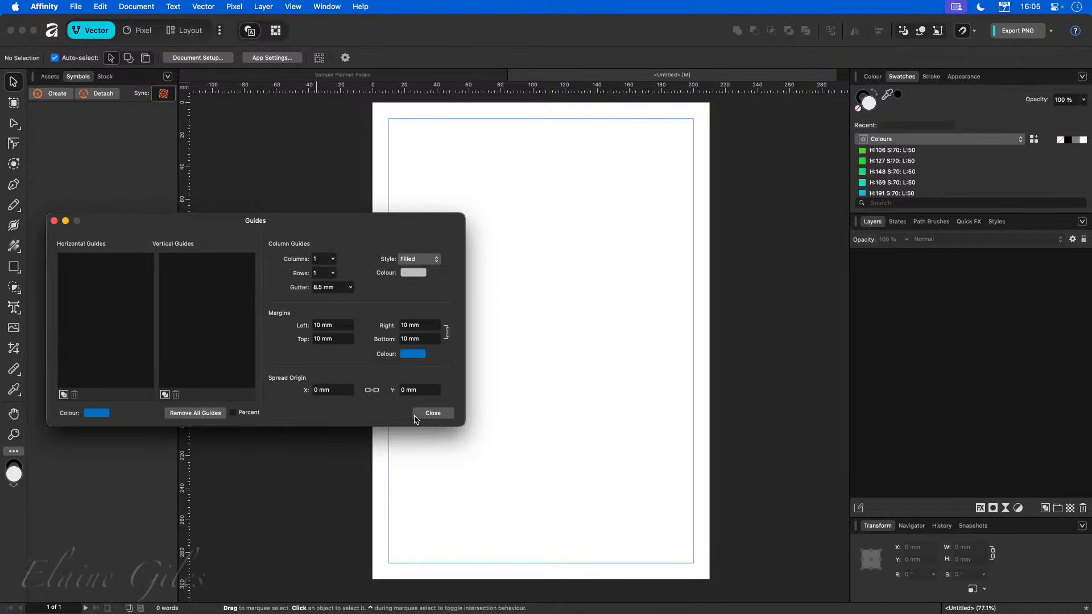
{"action": "left_click", "coordinate": [432, 413]}
{"action": "left_click_drag", "start_coordinate": [481, 88], "coordinate": [512, 254]}
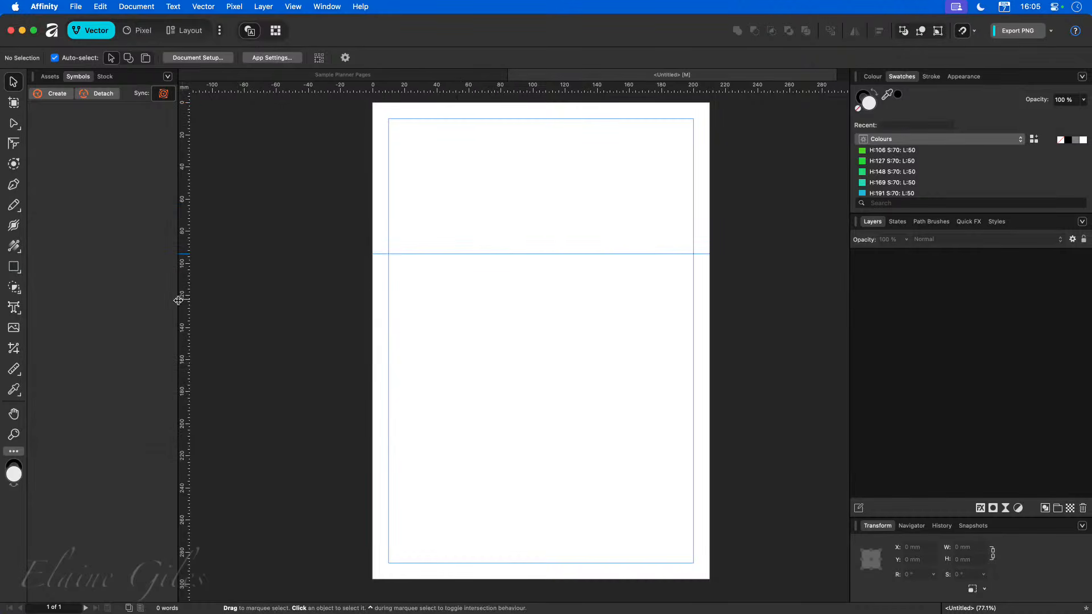
{"action": "left_click_drag", "start_coordinate": [178, 300], "coordinate": [472, 342]}
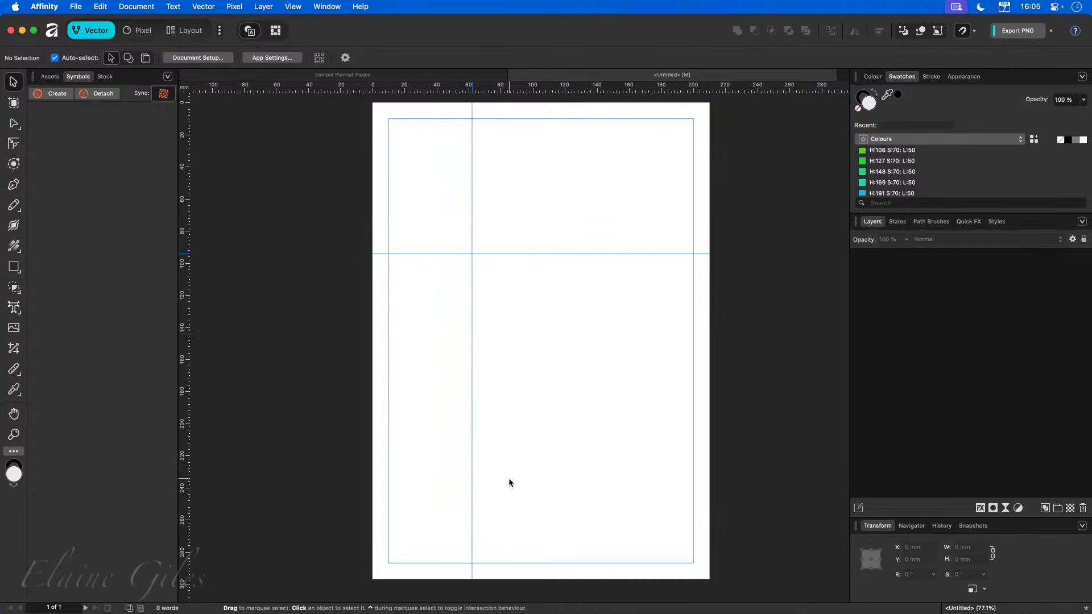
Draw a test rectangle about 53 × 32 mm and snap it to the guide intersection.
{"action": "left_click", "coordinate": [14, 267]}
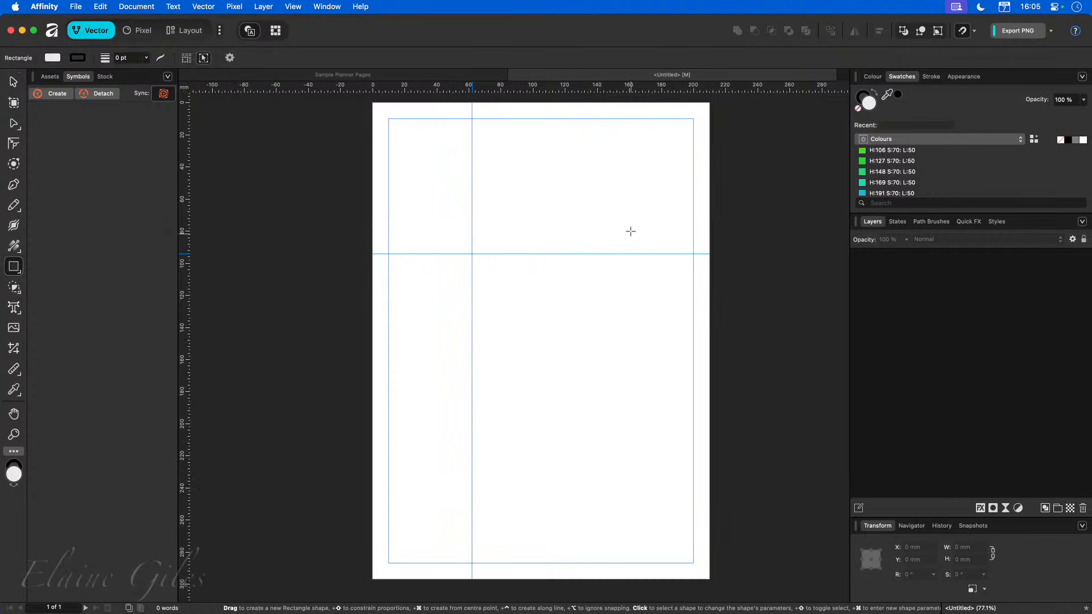
{"action": "mouse_move", "coordinate": [655, 179]}
{"action": "left_mouse_down"}
{"action": "mouse_move", "coordinate": [605, 189]}
{"action": "mouse_move", "coordinate": [570, 231]}
{"action": "left_mouse_up"}
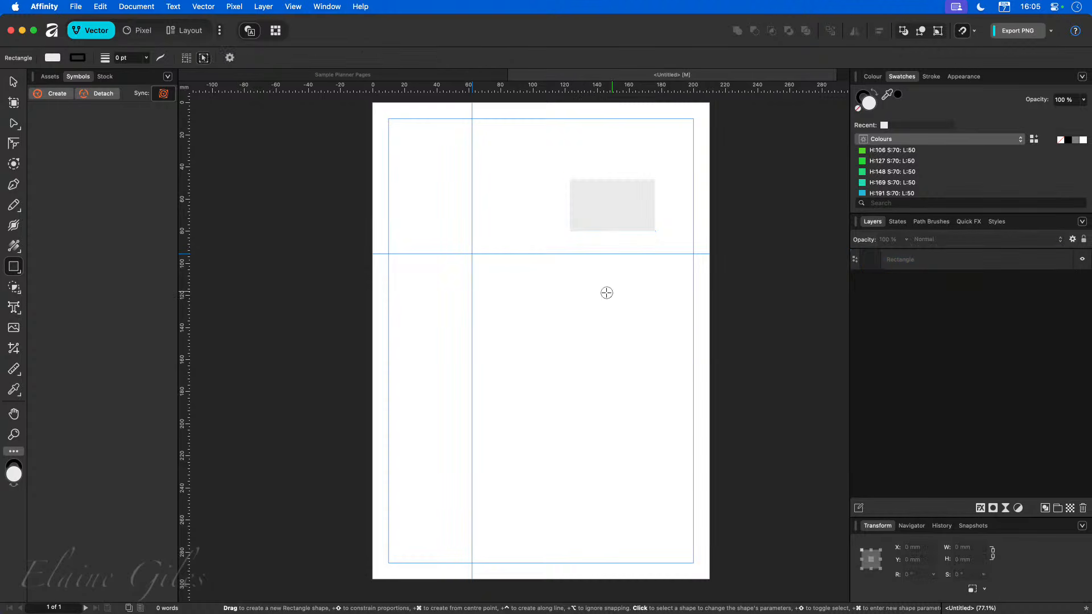
{"action": "key", "text": "v"}
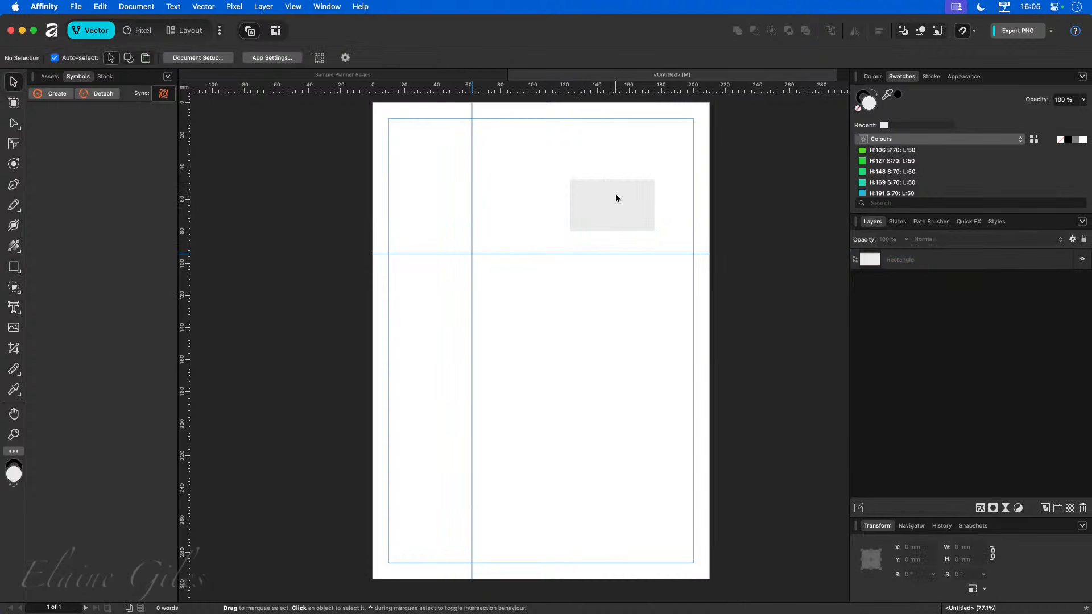
{"action": "left_click_drag", "start_coordinate": [615, 198], "coordinate": [518, 216]}
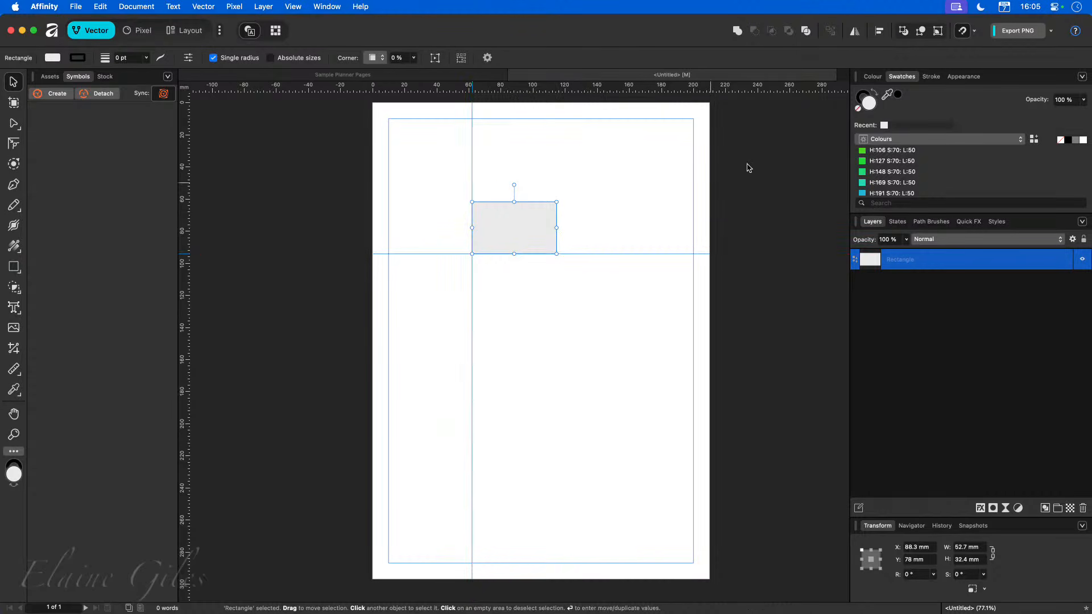
Review the snapping options, move the test rectangle up, and delete it.
{"action": "left_click", "coordinate": [974, 31]}
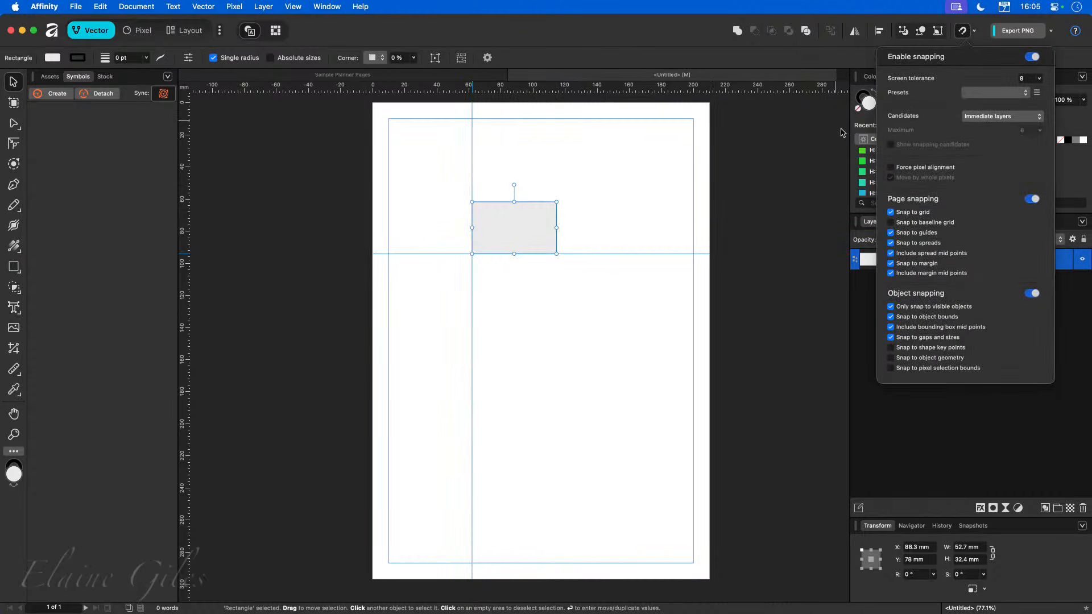
{"action": "left_click", "coordinate": [670, 173]}
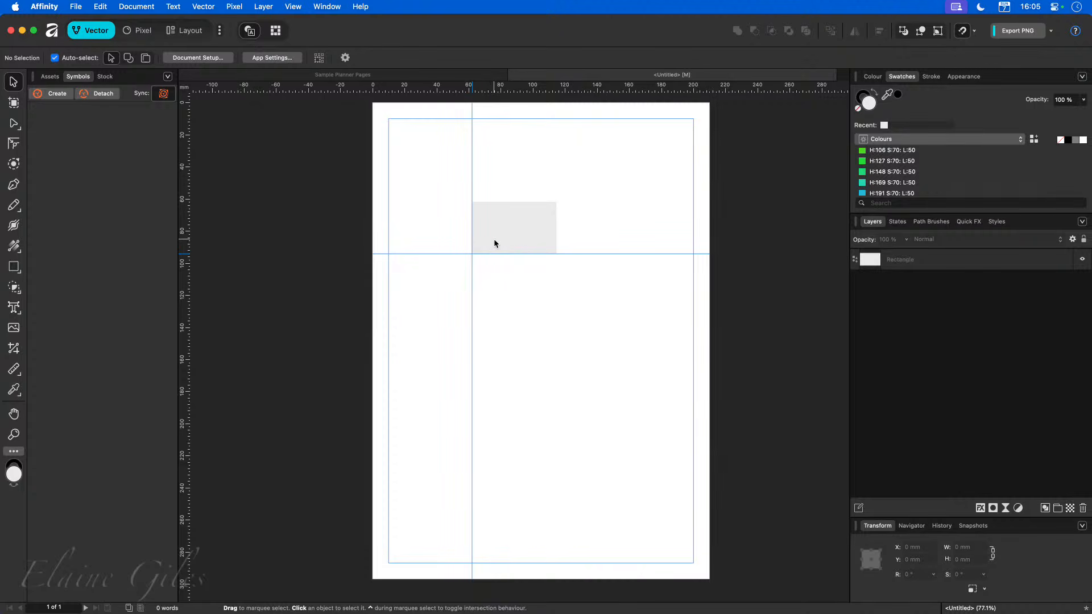
{"action": "left_click_drag", "start_coordinate": [495, 241], "coordinate": [516, 177]}
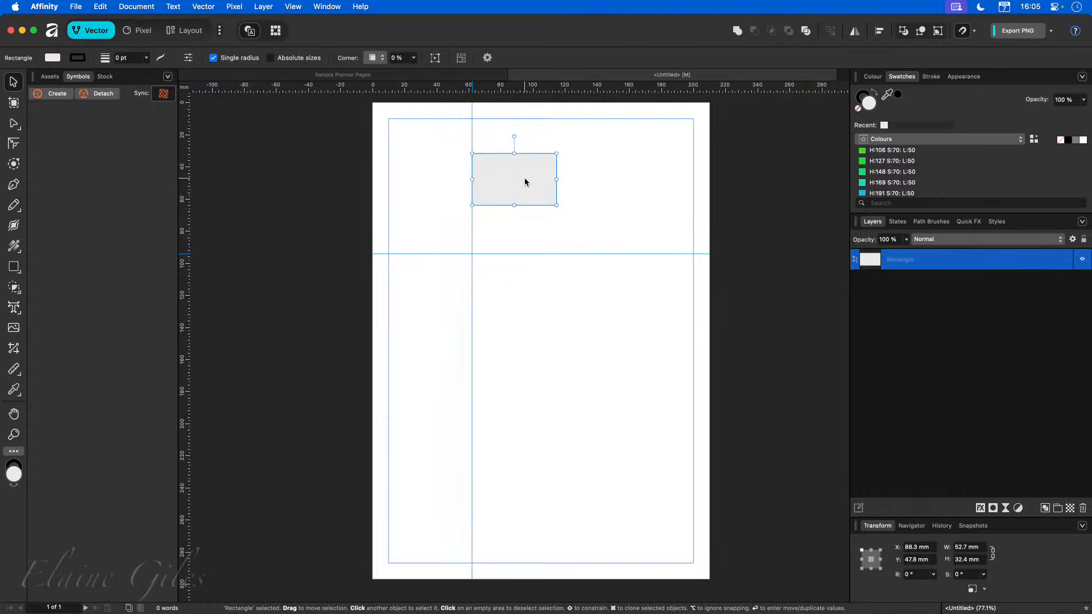
{"action": "key", "text": "Delete"}
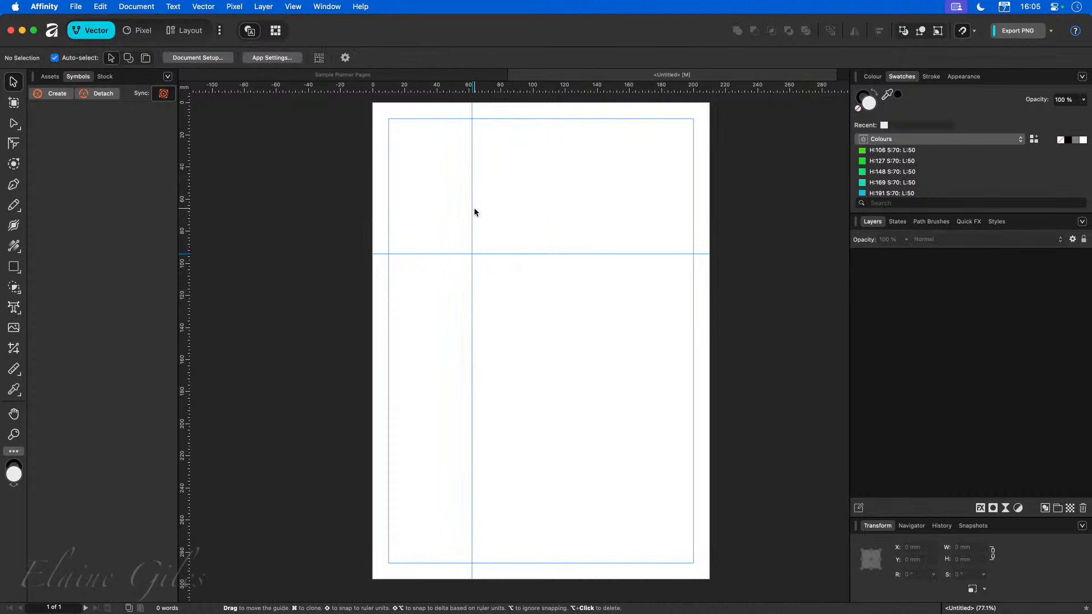
Delete both the vertical and horizontal ruler guides in the Guides dialog.
{"action": "double_click", "coordinate": [473, 210]}
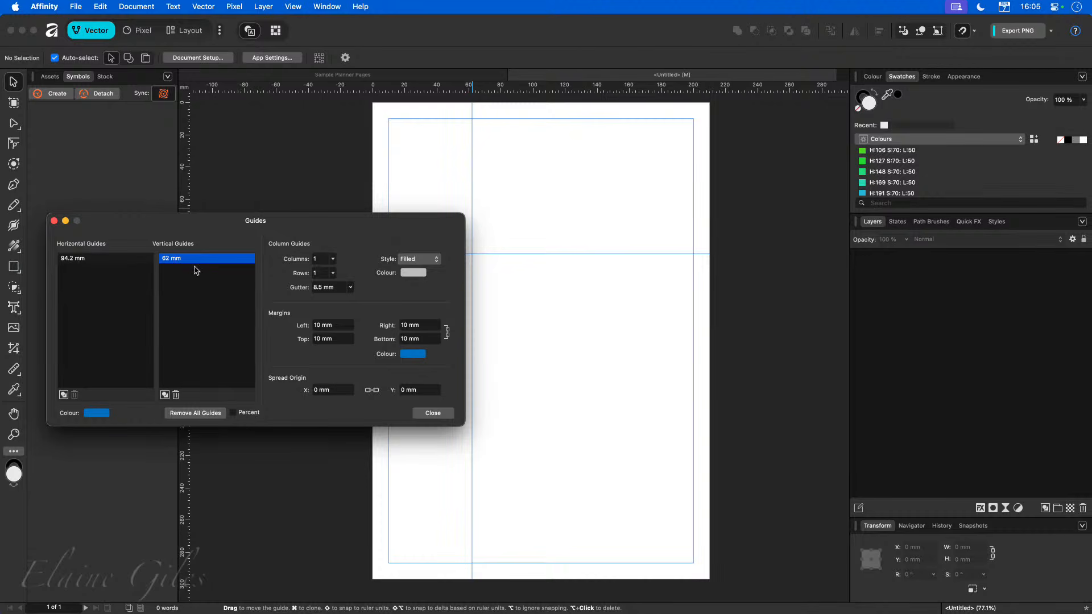
{"action": "left_click", "coordinate": [175, 395]}
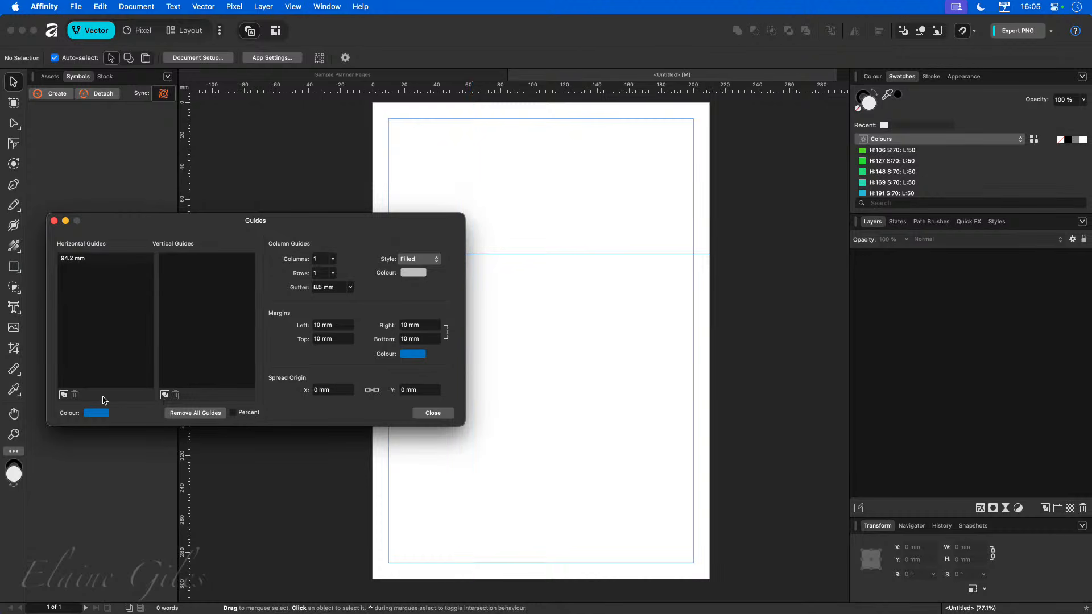
{"action": "left_click", "coordinate": [90, 259]}
{"action": "left_click", "coordinate": [74, 395]}
Set the column guides to 3 columns with a 5 mm gutter and close the Guides dialog.
{"action": "left_click", "coordinate": [334, 263]}
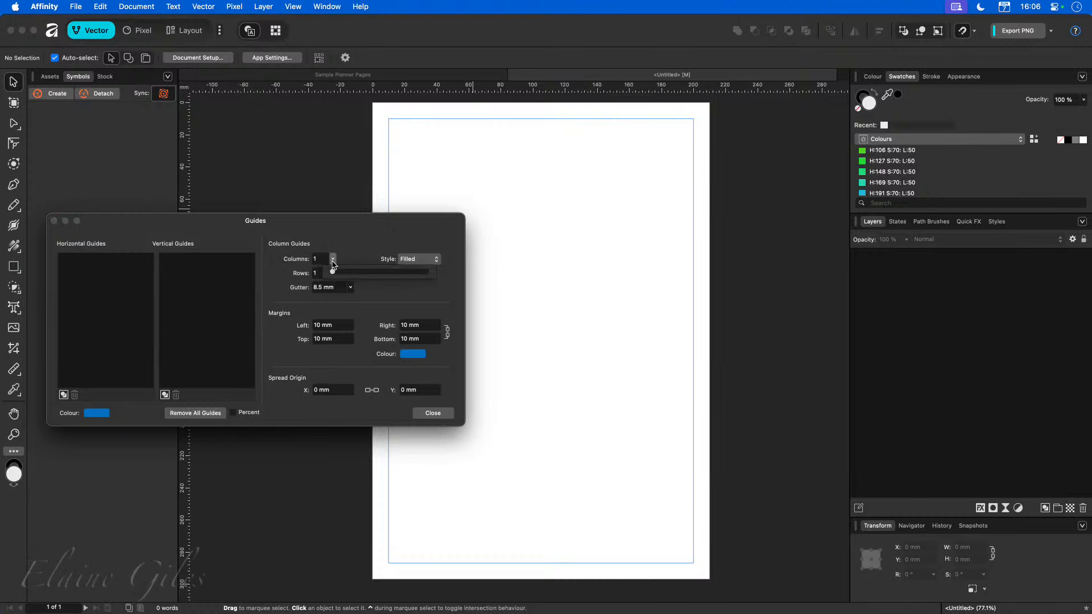
{"action": "left_click_drag", "start_coordinate": [334, 273], "coordinate": [338, 274]}
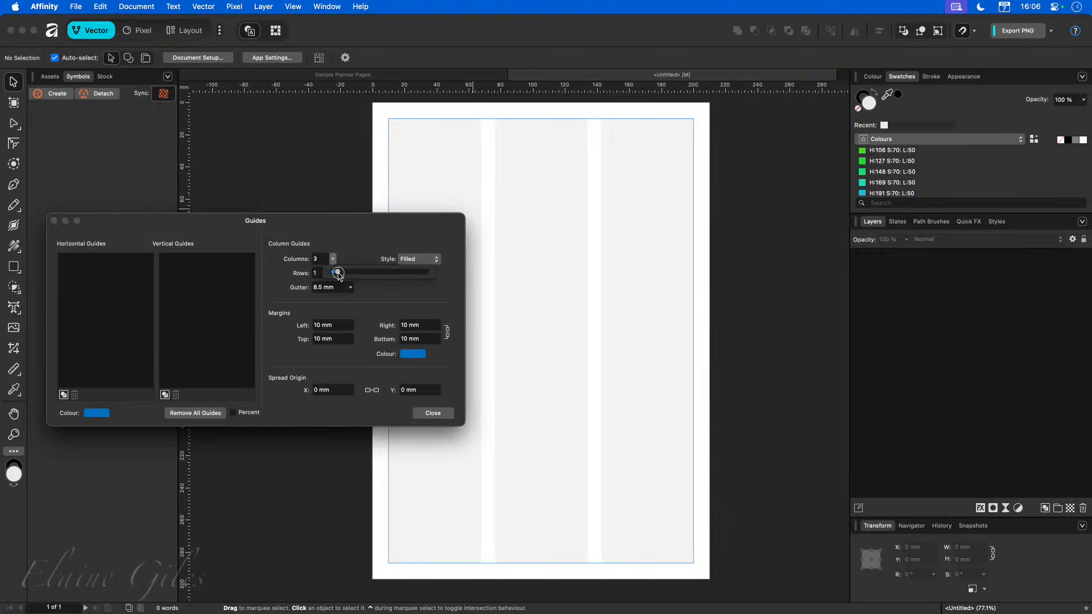
{"action": "left_click", "coordinate": [341, 233]}
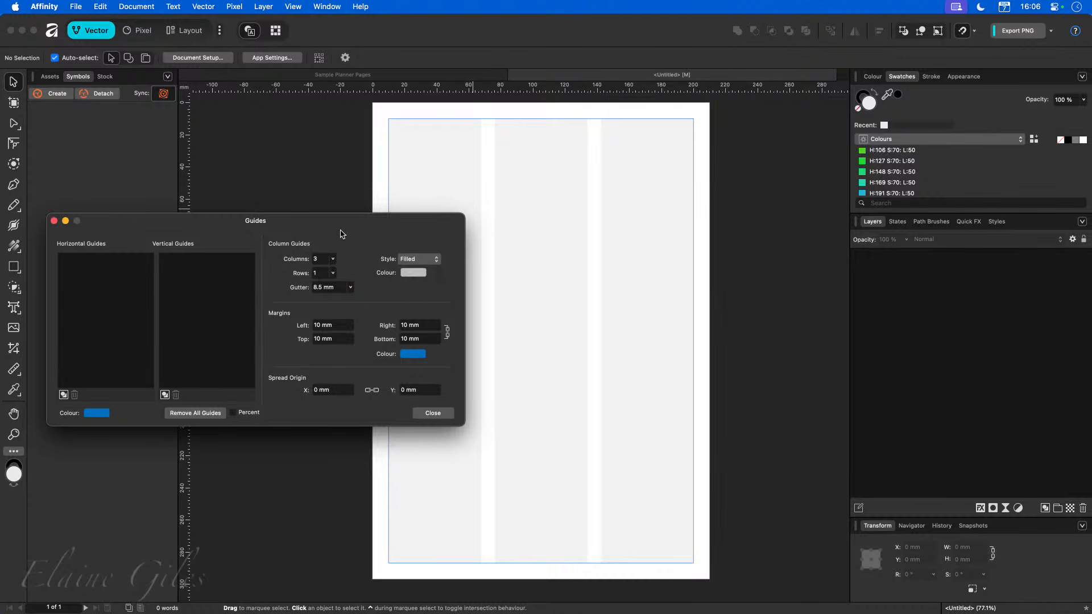
{"action": "left_click", "coordinate": [335, 288]}
{"action": "type", "text": "5"}
{"action": "key", "text": "Tab"}
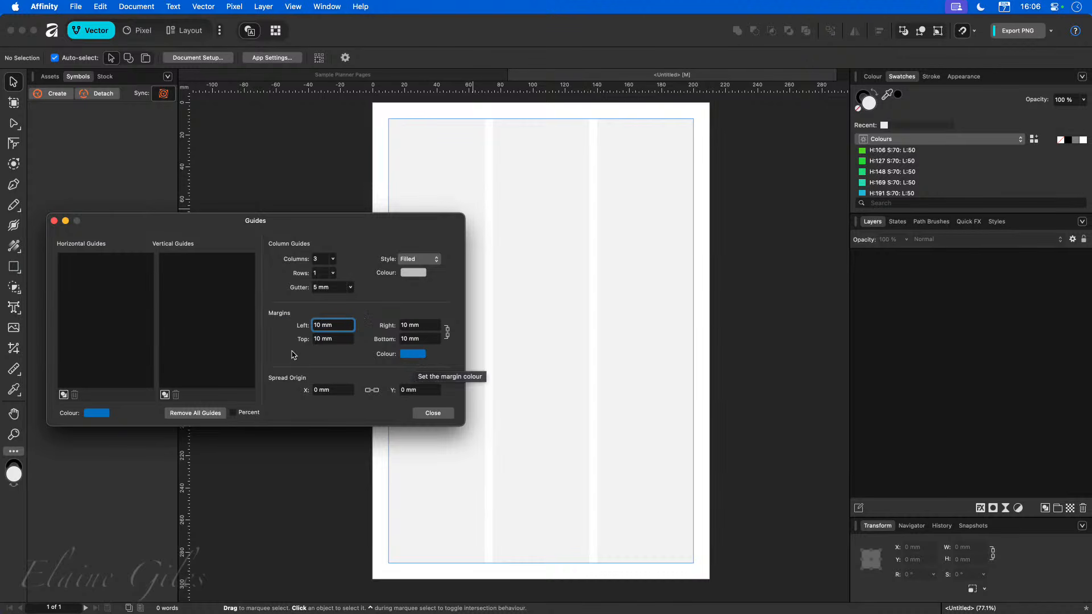
{"action": "left_click", "coordinate": [433, 413]}
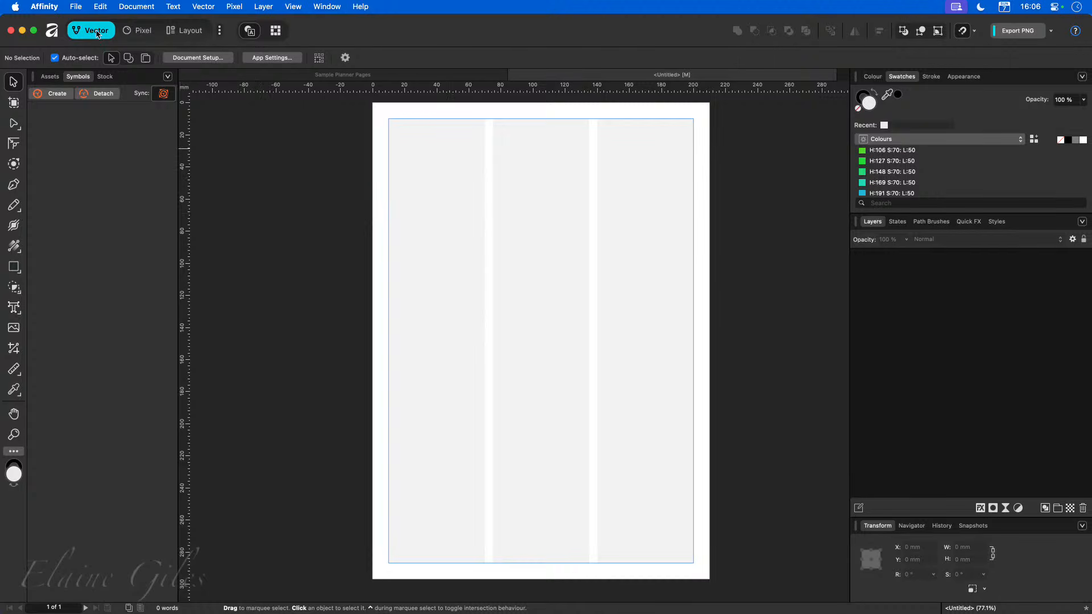
Draw a single-column table about 60 × 277 mm filling the first column guide.
{"action": "left_click", "coordinate": [185, 30]}
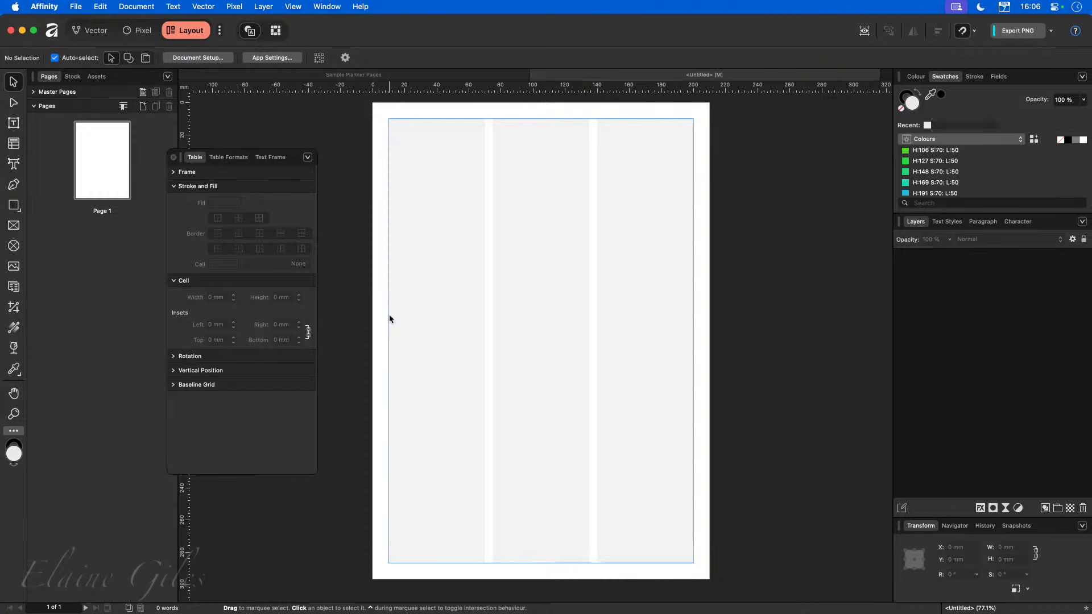
{"action": "left_click", "coordinate": [14, 144]}
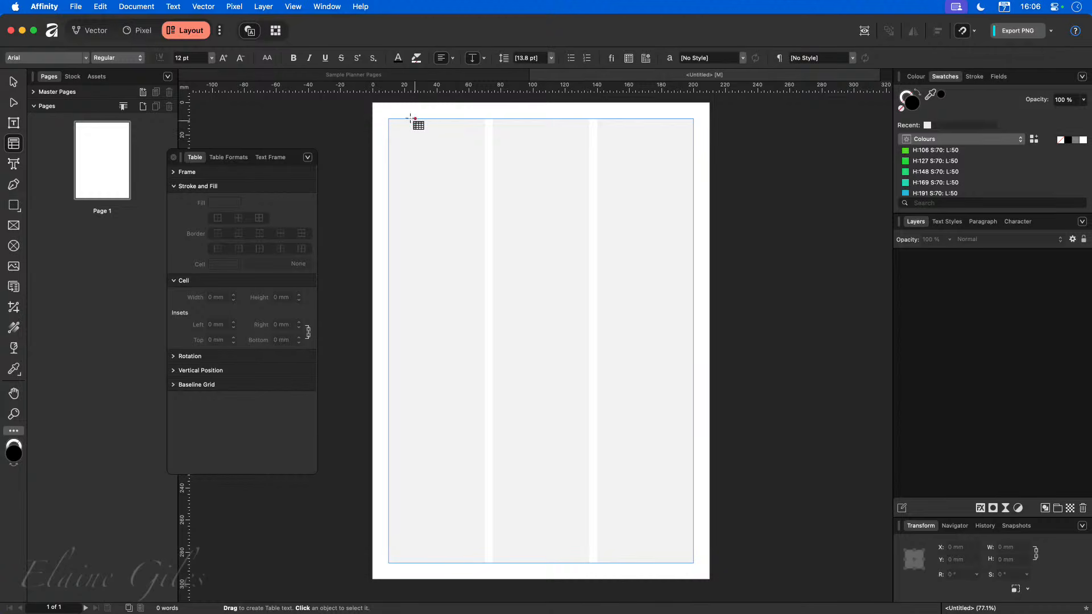
{"action": "left_click_drag", "start_coordinate": [390, 120], "coordinate": [487, 562]}
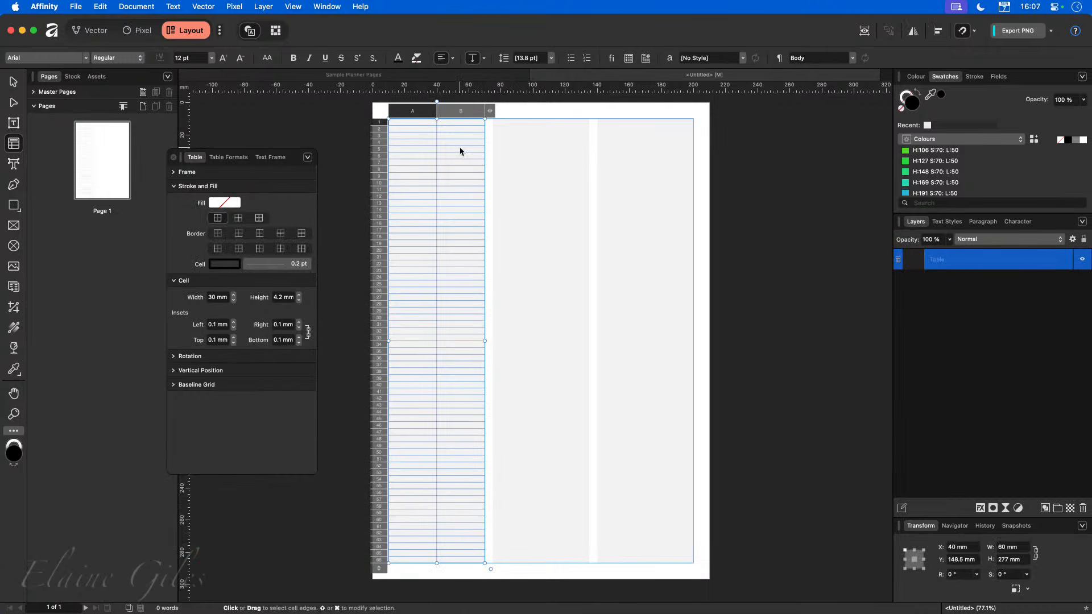
{"action": "left_click", "coordinate": [490, 110]}
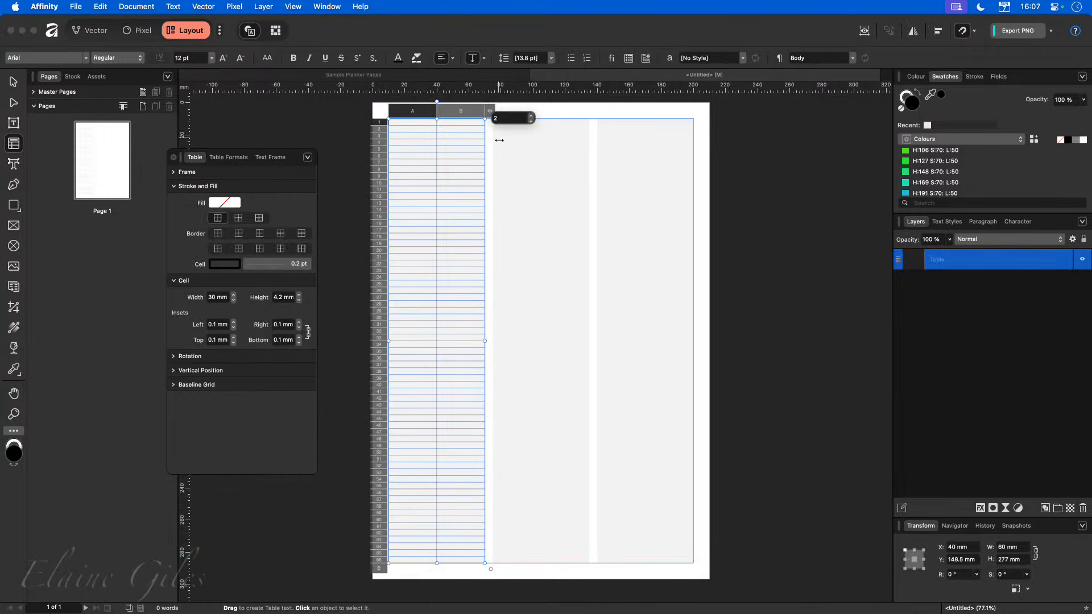
{"action": "left_click", "coordinate": [530, 123]}
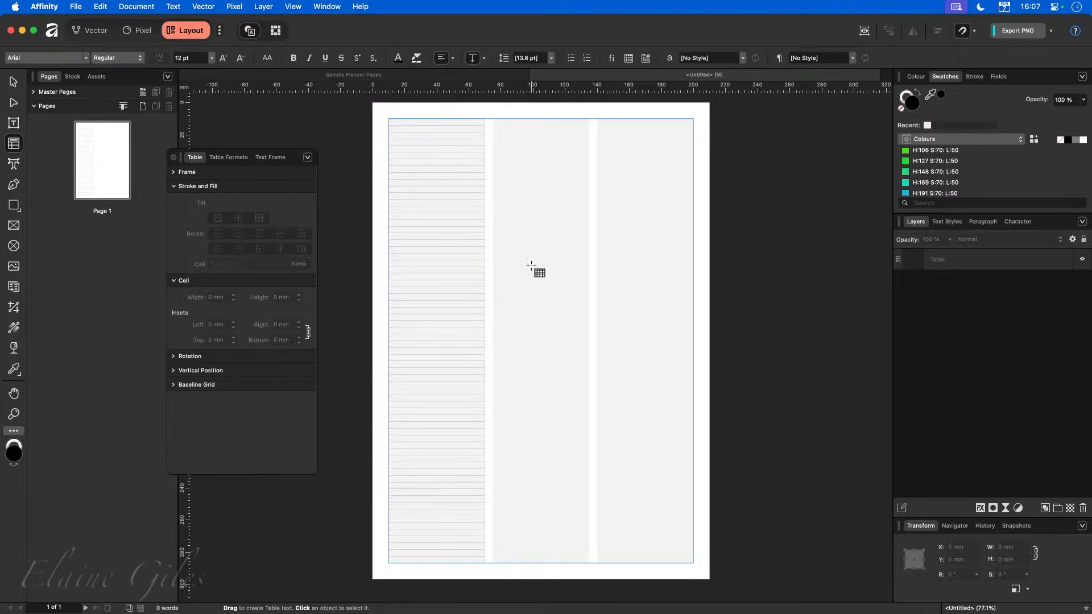
{"action": "key", "text": "Escape"}
Reduce the table's number of rows and stretch it back down to the bottom margin.
{"action": "left_click", "coordinate": [413, 202]}
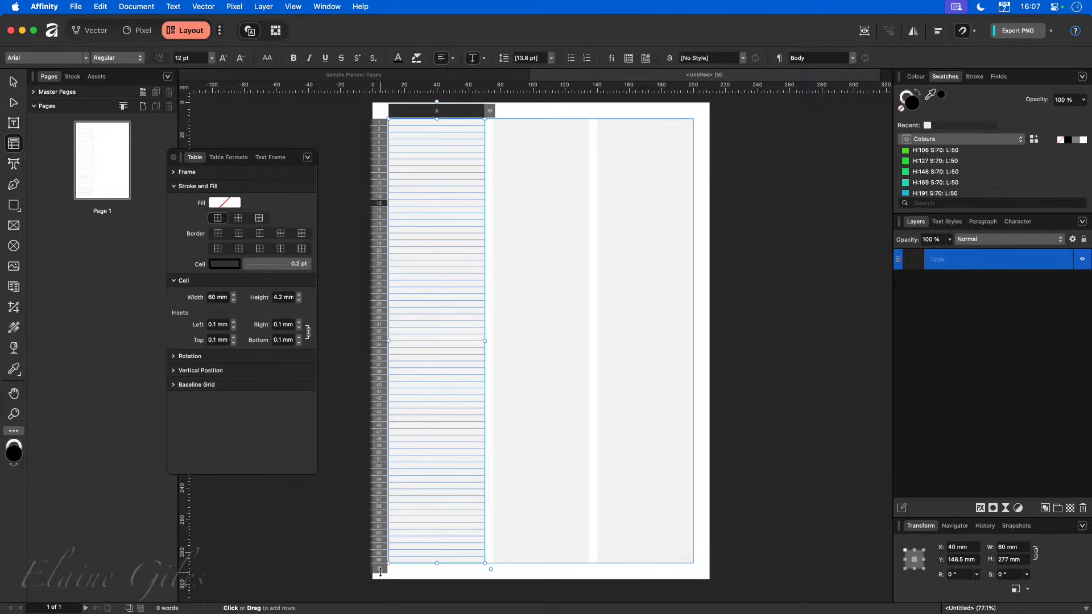
{"action": "left_click_drag", "start_coordinate": [380, 571], "coordinate": [393, 341]}
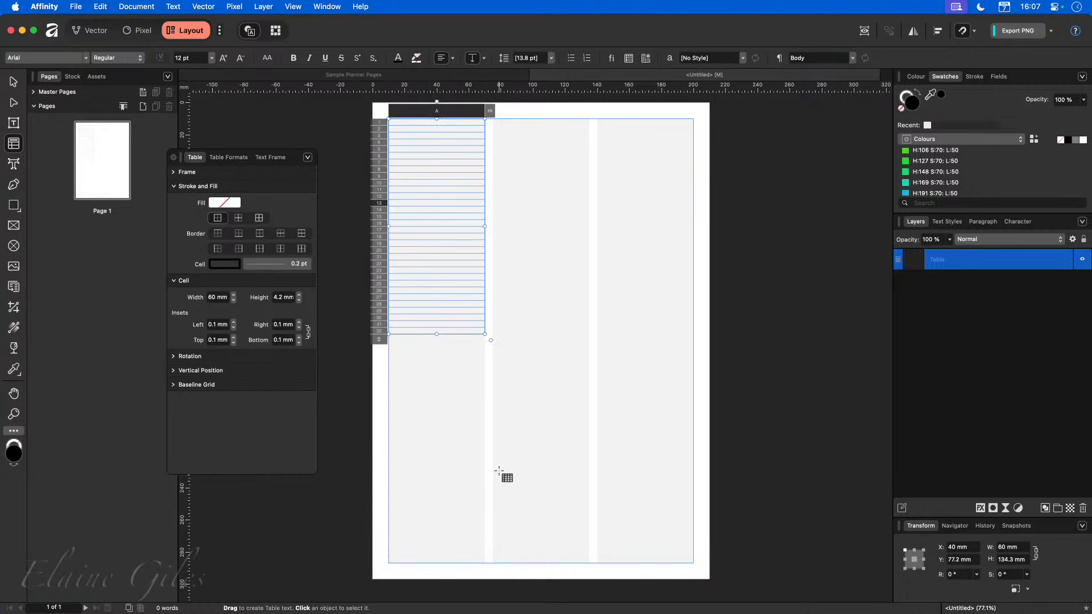
{"action": "key", "text": "Escape"}
{"action": "key", "text": "v"}
{"action": "left_click", "coordinate": [437, 334]}
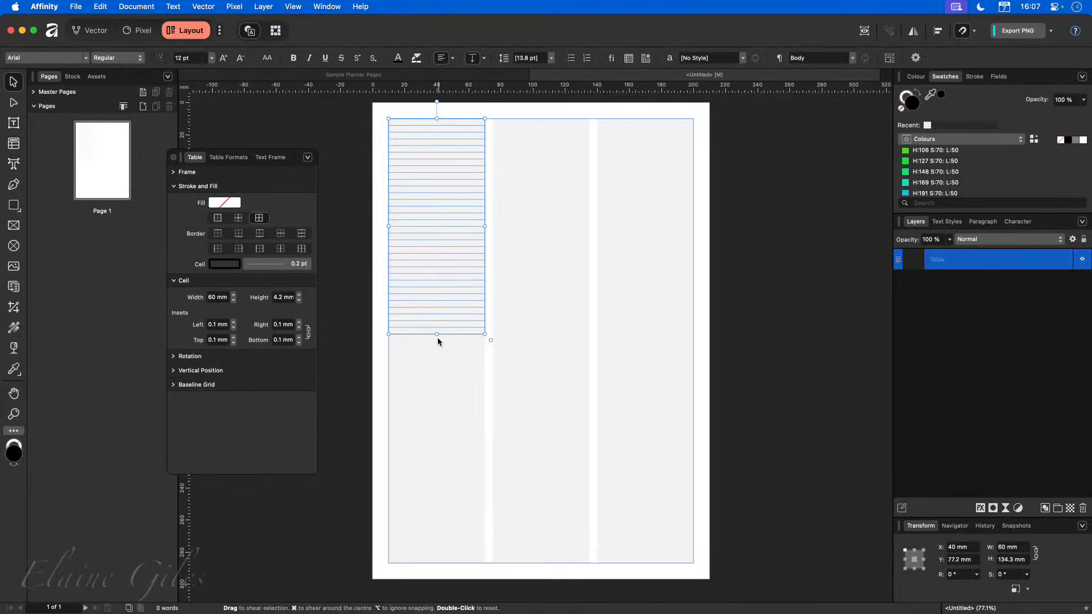
{"action": "left_click_drag", "start_coordinate": [437, 336], "coordinate": [437, 563]}
{"action": "left_click", "coordinate": [446, 324]}
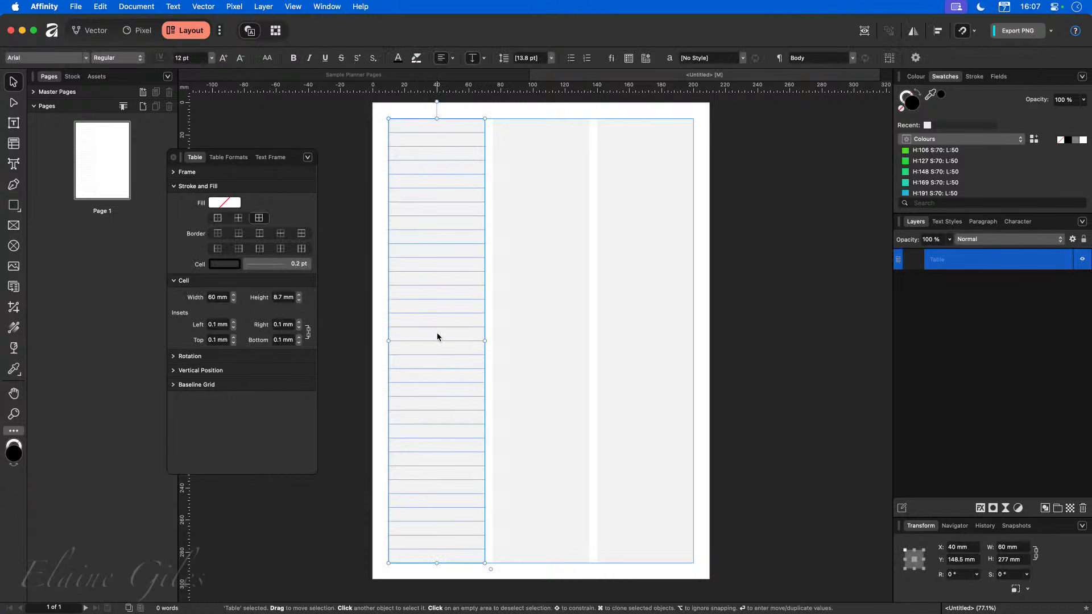
Enter Month in the table's first cell and select the text.
{"action": "double_click", "coordinate": [438, 133]}
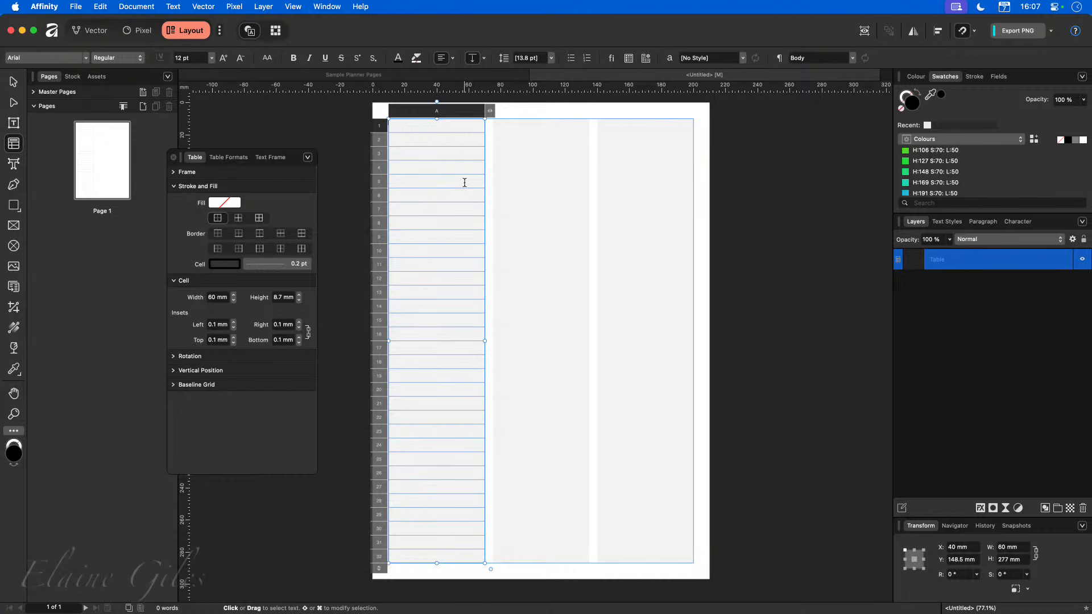
{"action": "type", "text": "Month"}
{"action": "key", "text": "super+a"}
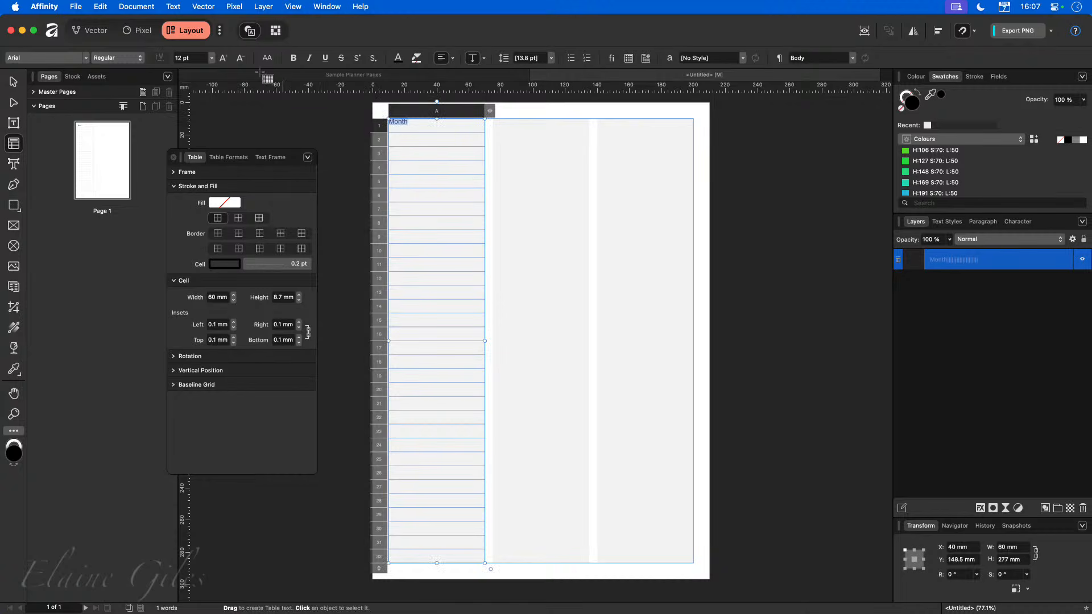
Format the Month heading in Poppins at 17 pt, centred horizontally and vertically in its cell.
{"action": "left_click", "coordinate": [87, 58]}
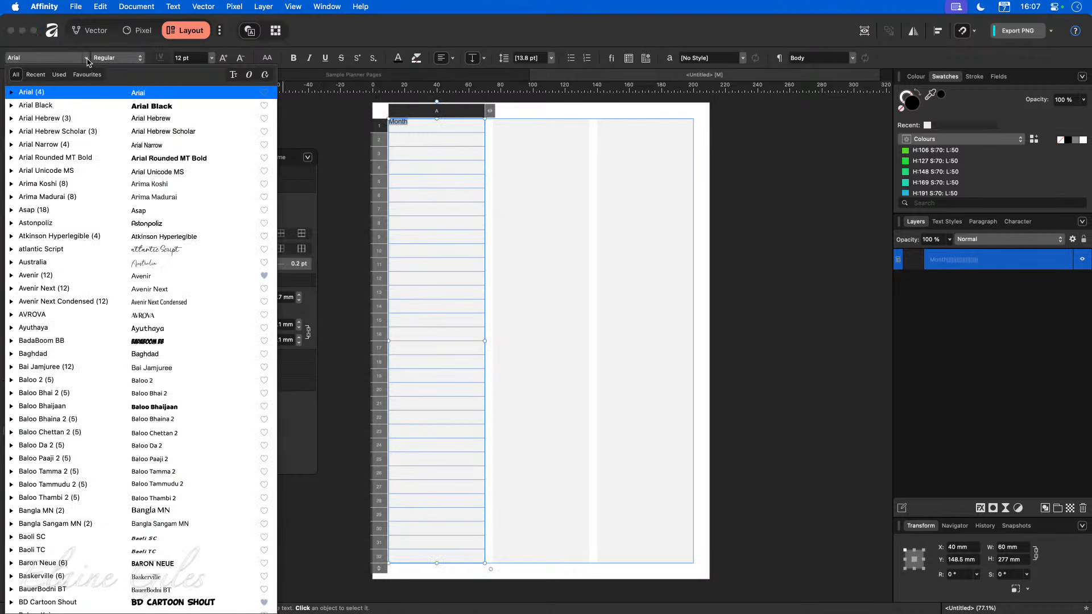
{"action": "left_click", "coordinate": [36, 74]}
{"action": "left_click", "coordinate": [55, 94]}
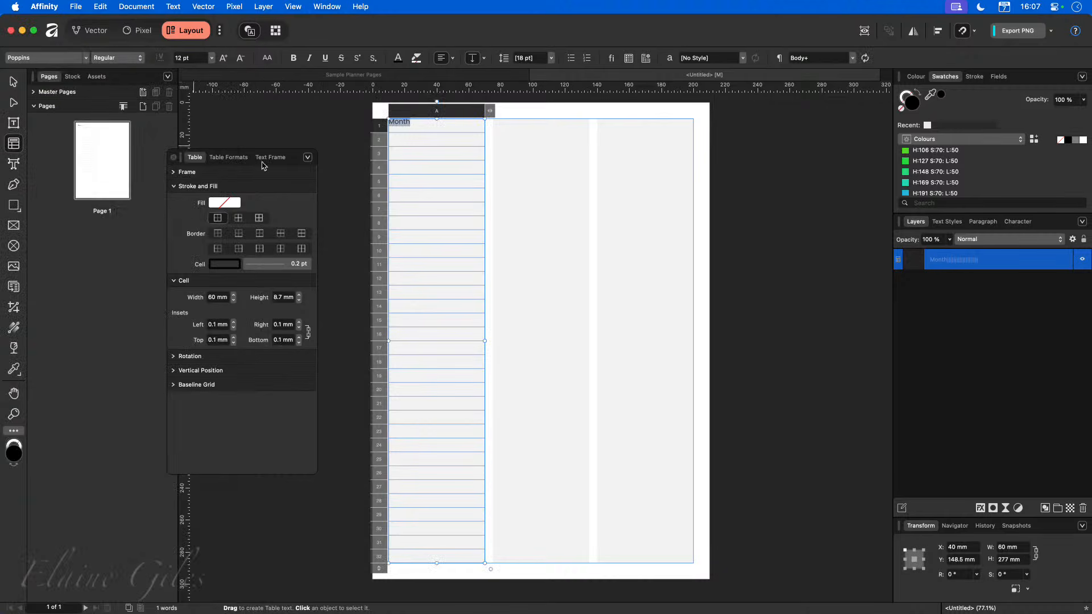
{"action": "left_click", "coordinate": [223, 58]}
{"action": "left_click", "coordinate": [224, 58]}
{"action": "left_click", "coordinate": [224, 58]}
{"action": "left_click", "coordinate": [223, 59]}
{"action": "left_click", "coordinate": [224, 58]}
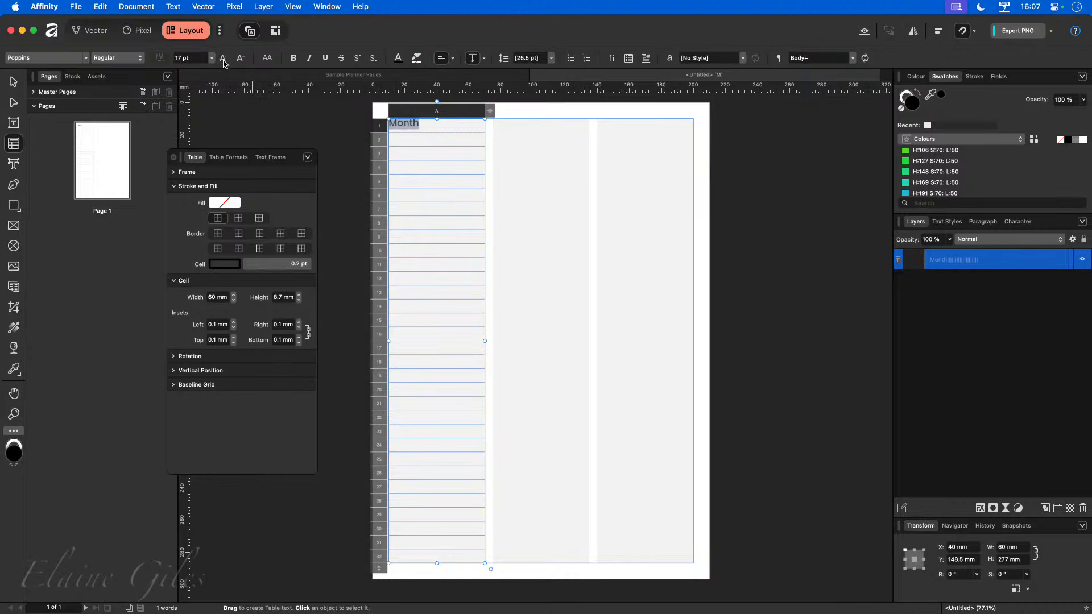
{"action": "left_click", "coordinate": [443, 58]}
{"action": "left_click", "coordinate": [473, 59]}
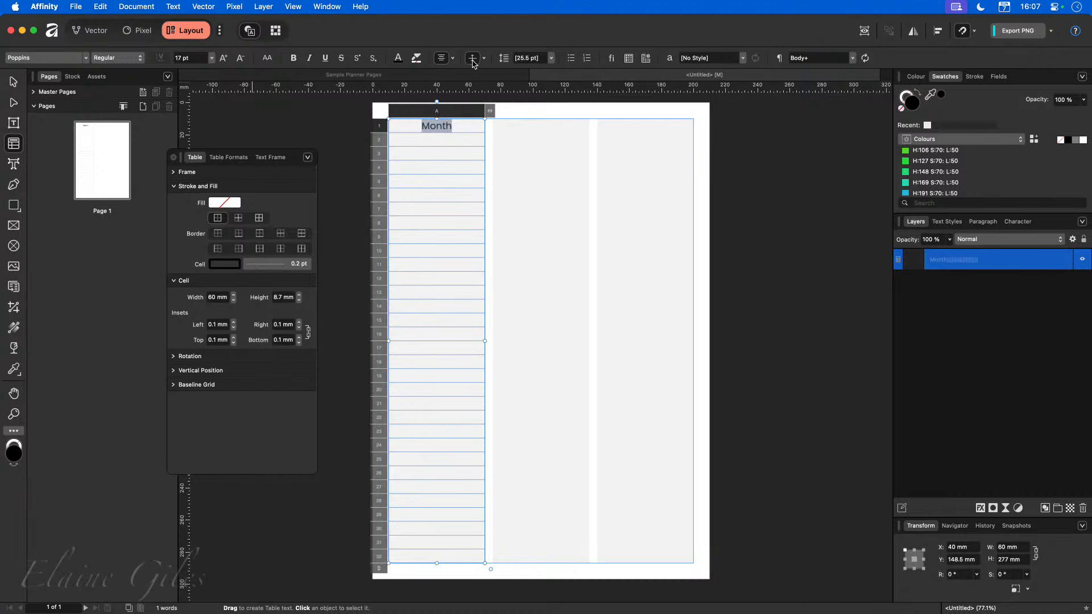
{"action": "left_click", "coordinate": [571, 245]}
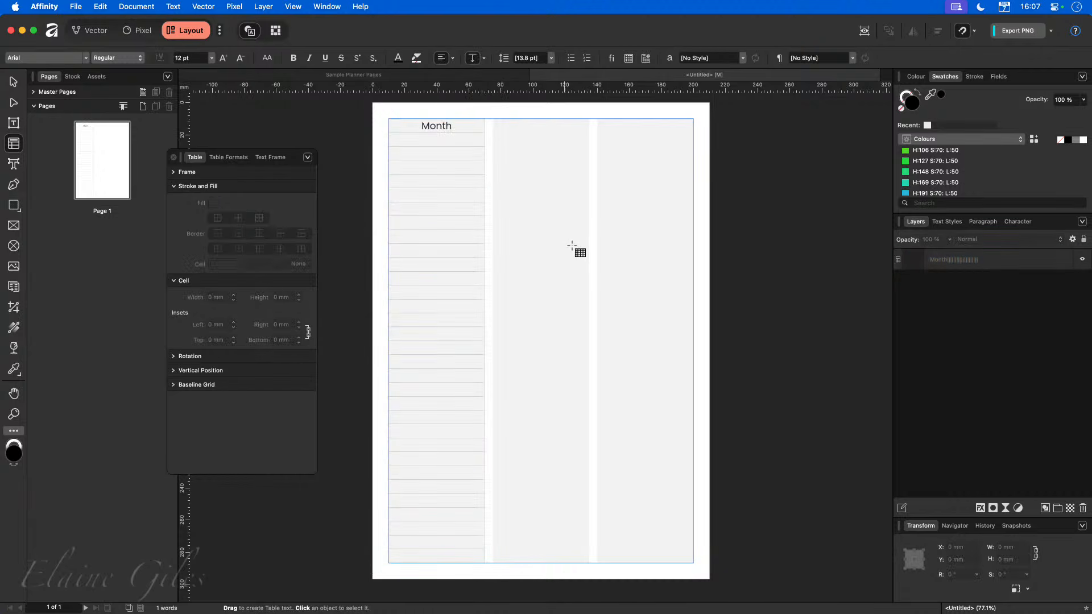
{"action": "left_click", "coordinate": [451, 126]}
{"action": "left_click_drag", "start_coordinate": [451, 125], "coordinate": [409, 126]}
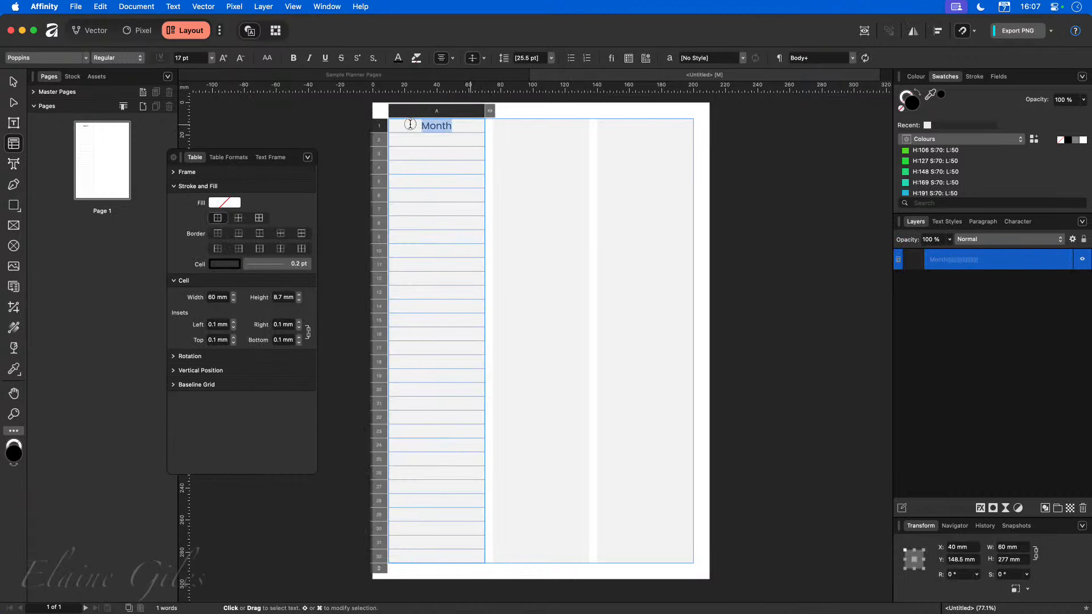
{"action": "left_click", "coordinate": [385, 127]}
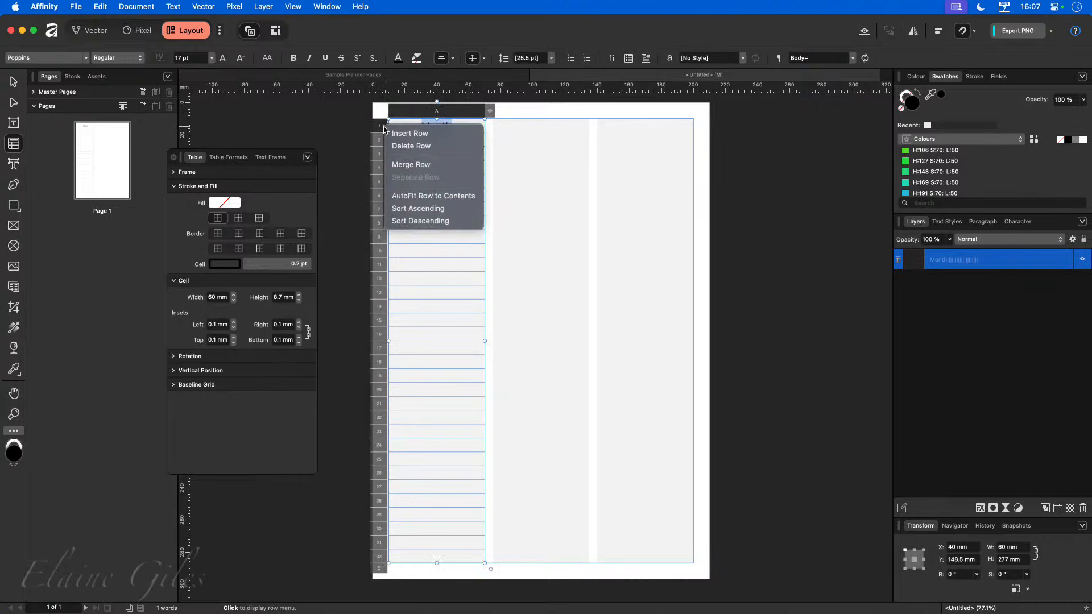
{"action": "left_click", "coordinate": [378, 128]}
{"action": "left_click", "coordinate": [375, 127]}
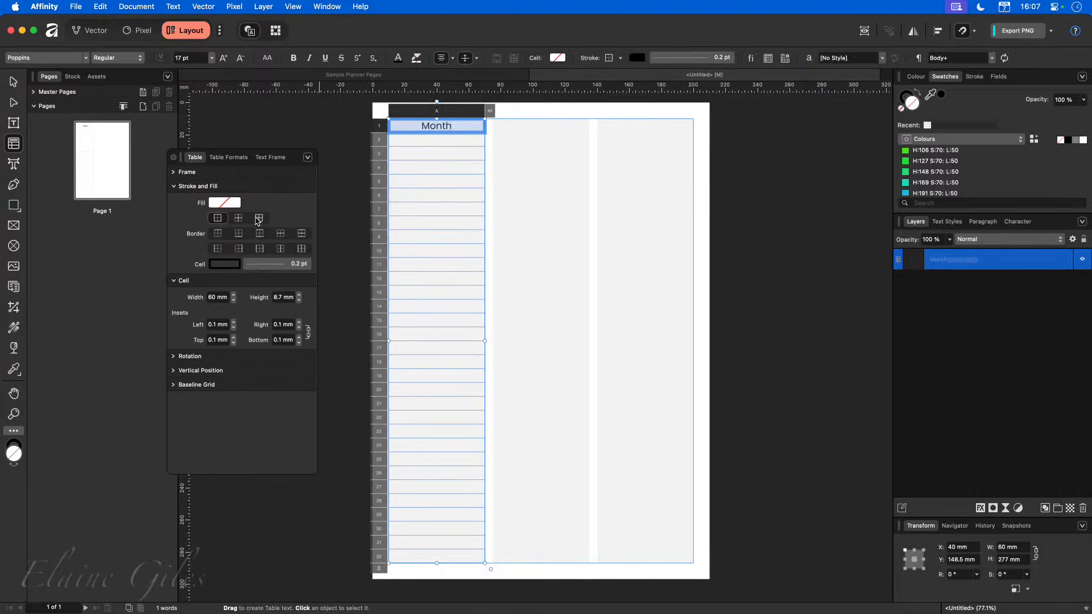
{"action": "left_click", "coordinate": [228, 204]}
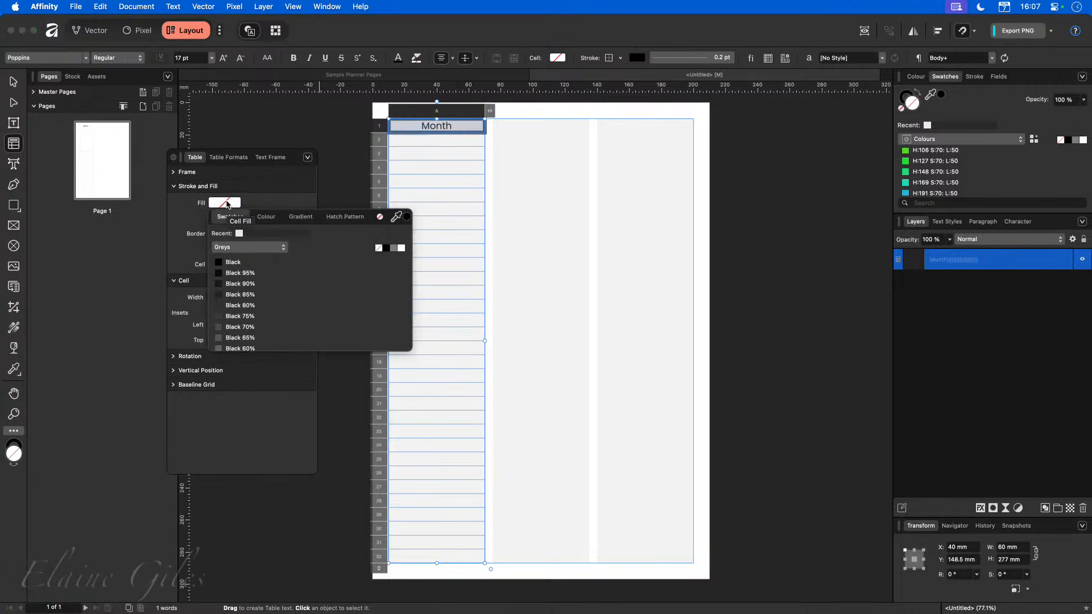
{"action": "left_click", "coordinate": [267, 218]}
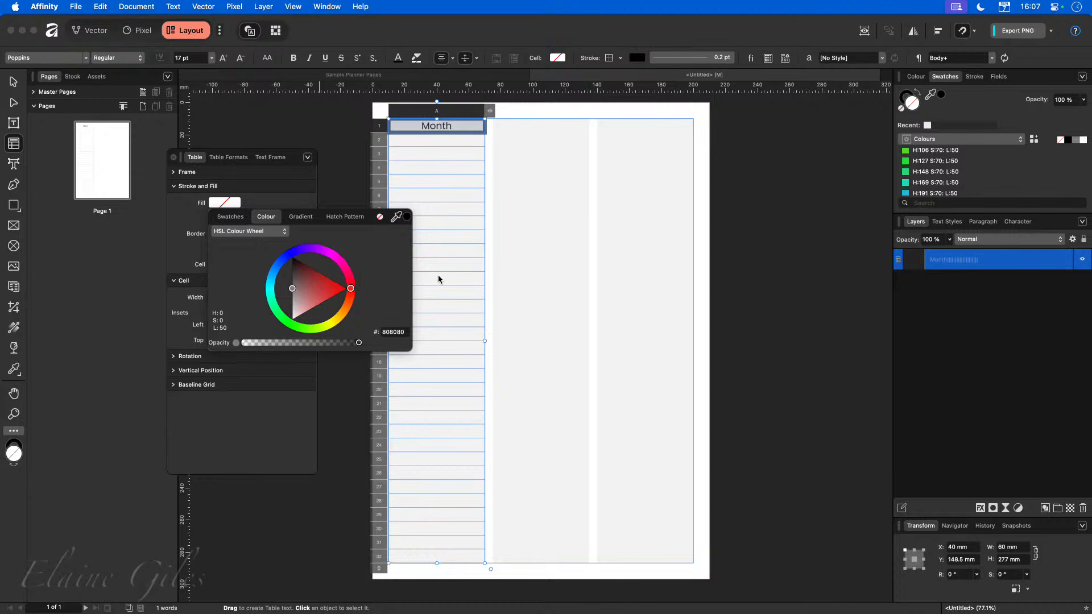
{"action": "left_click", "coordinate": [598, 236]}
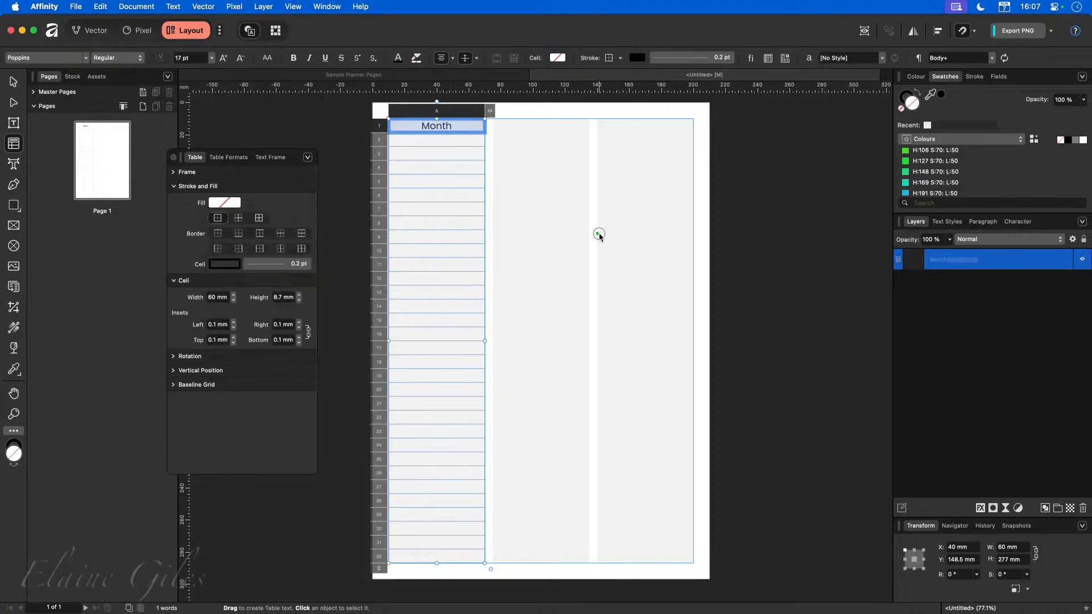
Select the heading row and add a global colour named Month Heading with hex BF5C00.
{"action": "left_click", "coordinate": [457, 129]}
{"action": "left_click", "coordinate": [380, 126]}
{"action": "left_click", "coordinate": [1081, 80]}
{"action": "left_click", "coordinate": [990, 90]}
{"action": "left_click", "coordinate": [571, 258]}
{"action": "left_click_drag", "start_coordinate": [553, 270], "coordinate": [521, 273]}
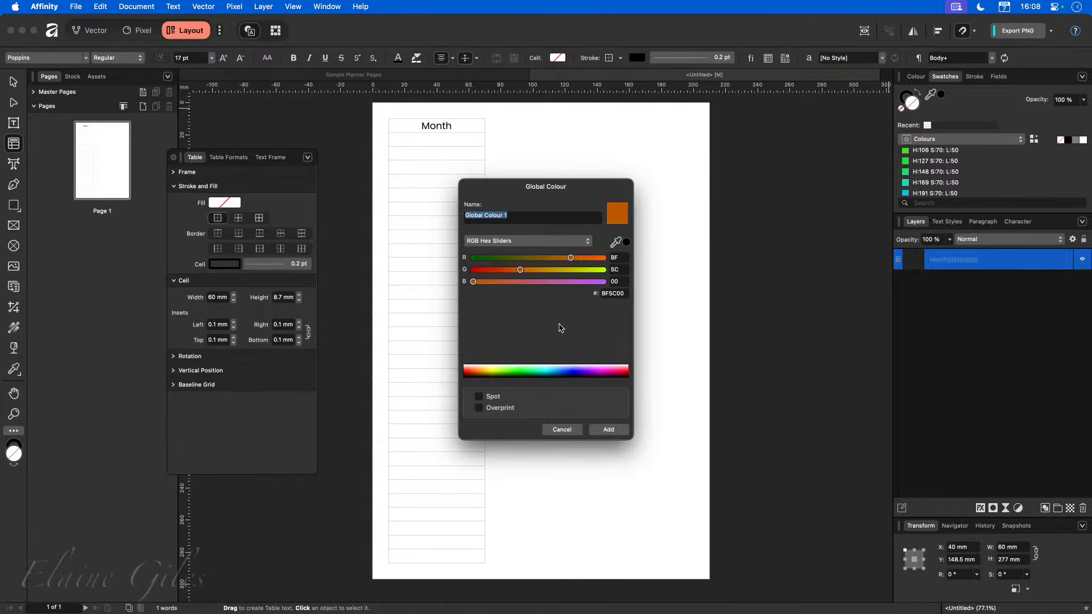
{"action": "type", "text": "Head"}
{"action": "key", "text": "super+a"}
{"action": "type", "text": "Cale"}
{"action": "key", "text": "super+a"}
{"action": "type", "text": "Month Headin"}
{"action": "key", "text": "Return"}
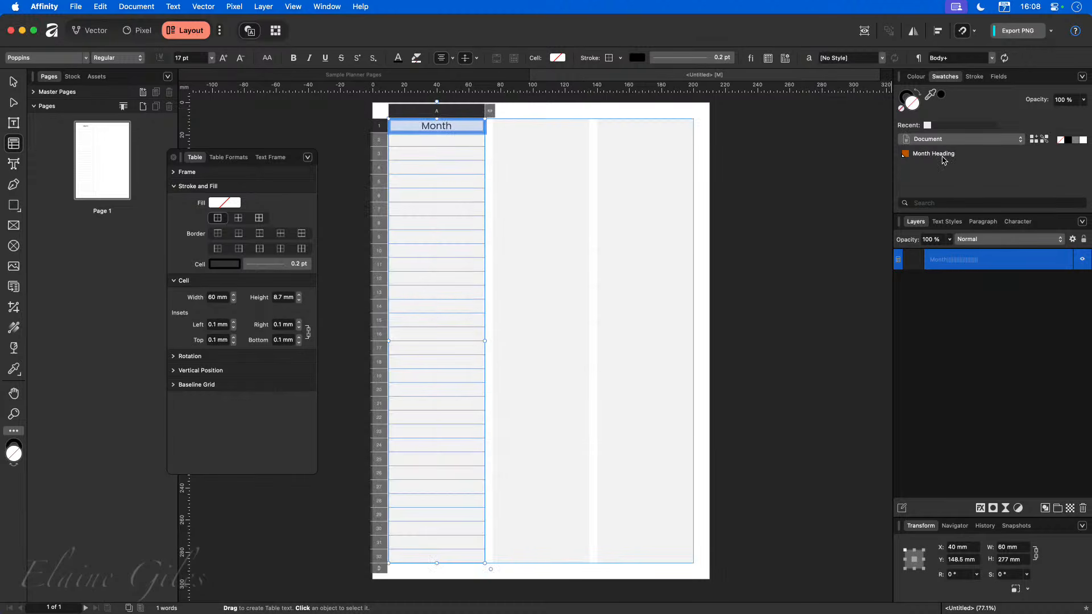
Fill the heading row's cells with the Month Heading swatch.
{"action": "left_click", "coordinate": [224, 206]}
{"action": "left_click", "coordinate": [230, 216]}
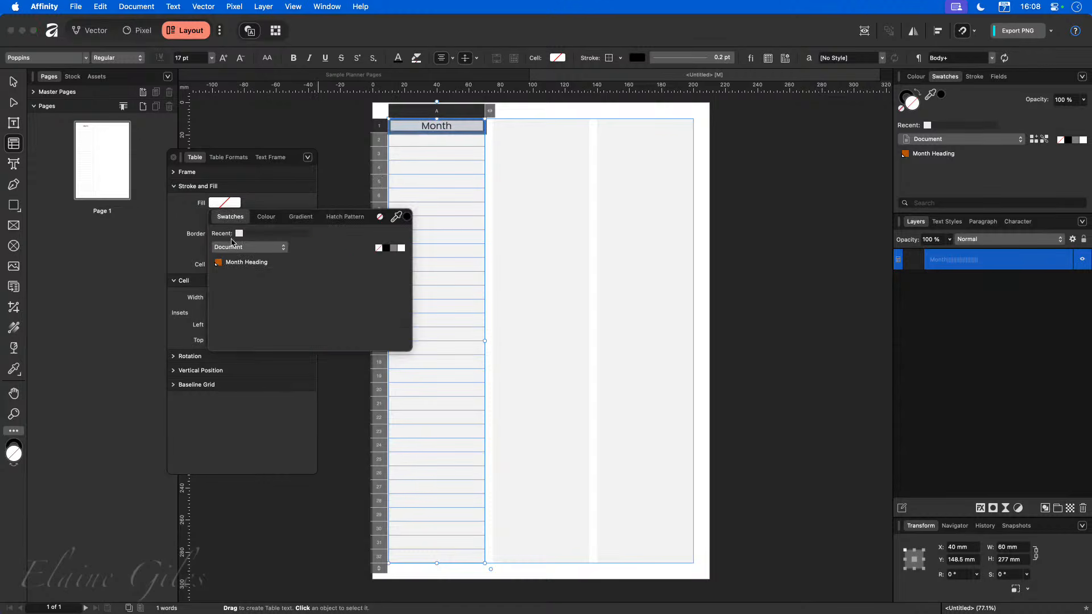
{"action": "left_click", "coordinate": [242, 263]}
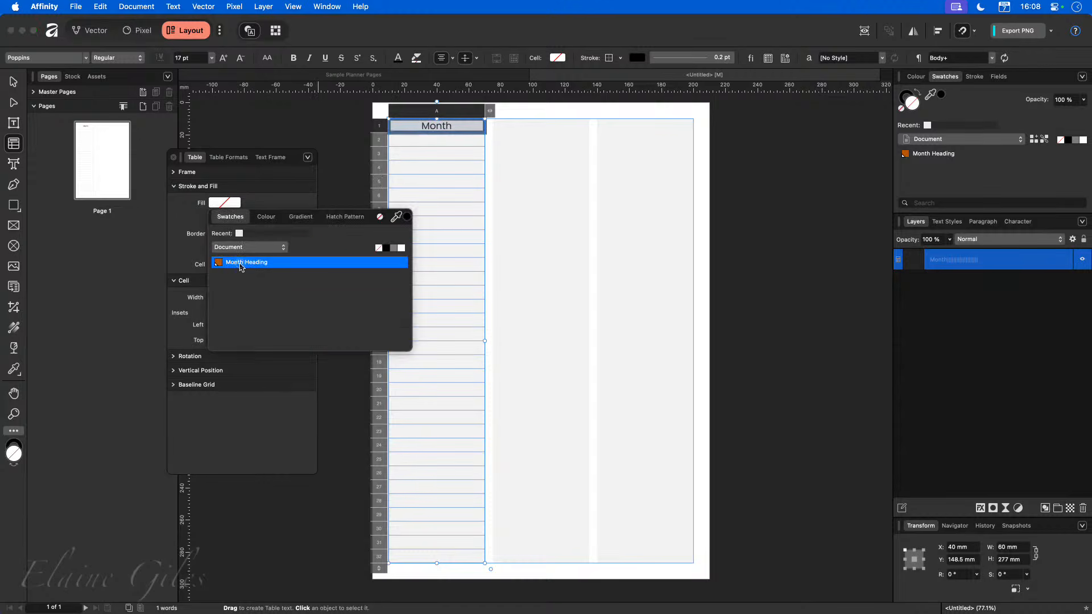
{"action": "left_click", "coordinate": [360, 146]}
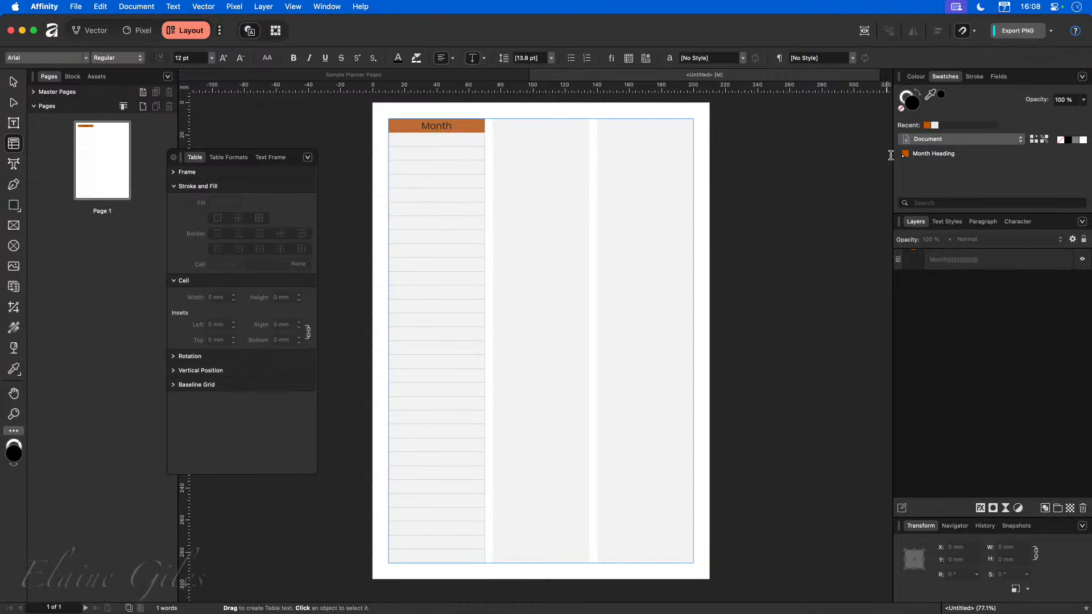
Edit the Month Heading global colour to a lime green.
{"action": "right_click", "coordinate": [923, 155]}
{"action": "left_click", "coordinate": [933, 160]}
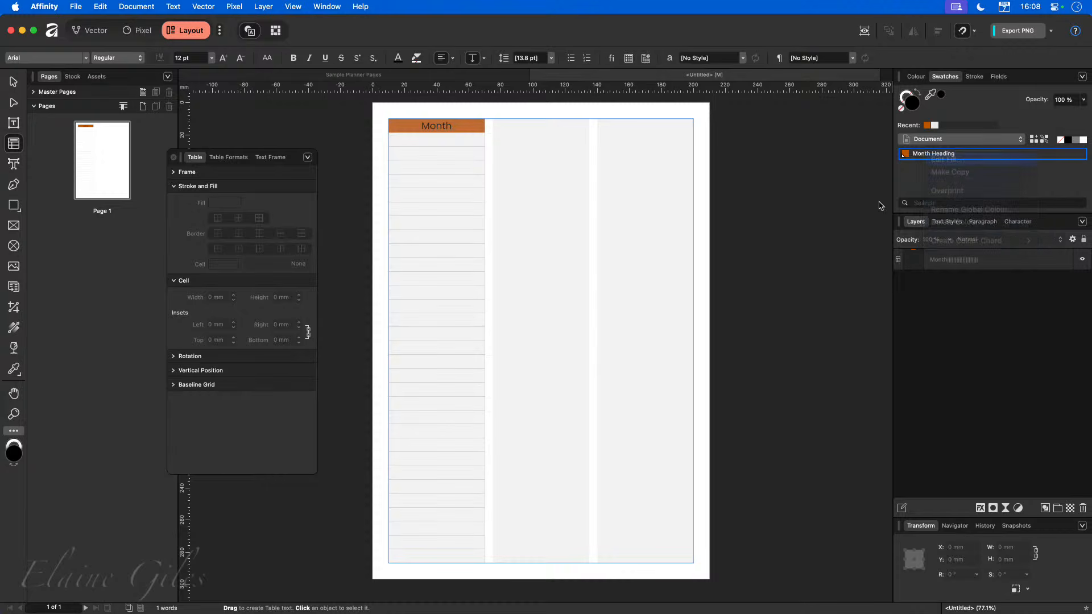
{"action": "left_click_drag", "start_coordinate": [967, 199], "coordinate": [984, 199]}
{"action": "left_click", "coordinate": [800, 261]}
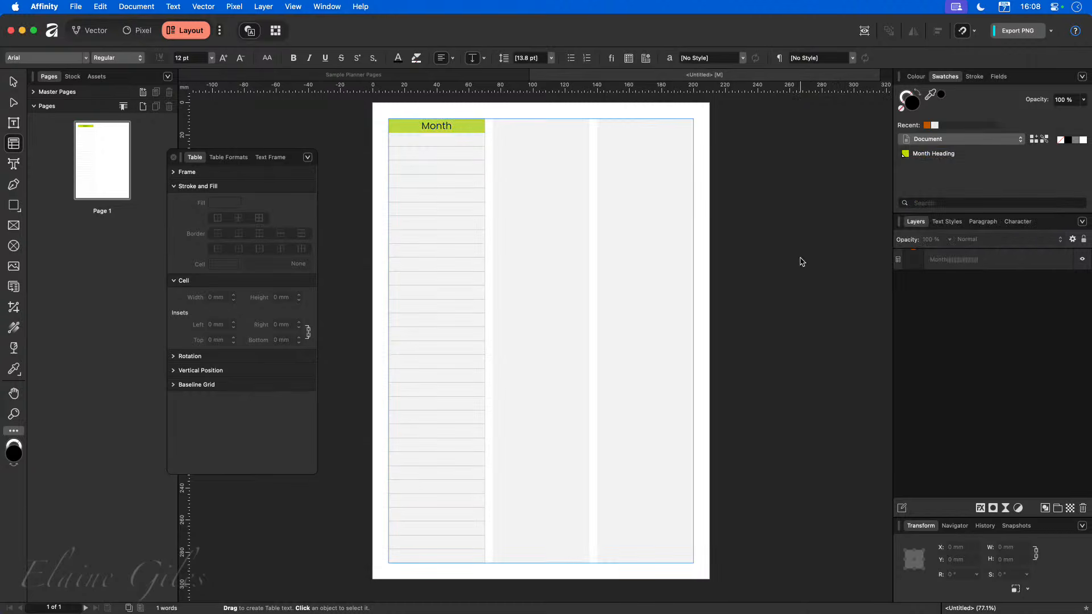
Select the empty date cells below the heading and set them to Poppins, centred vertically.
{"action": "left_click", "coordinate": [405, 141]}
{"action": "left_click_drag", "start_coordinate": [405, 142], "coordinate": [416, 551]}
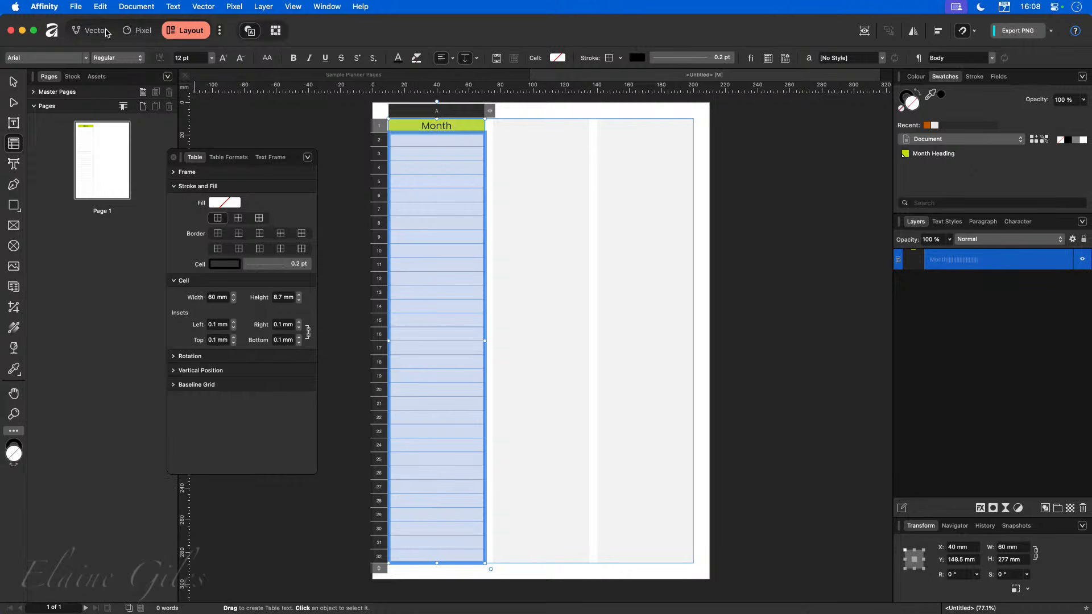
{"action": "left_click", "coordinate": [86, 58]}
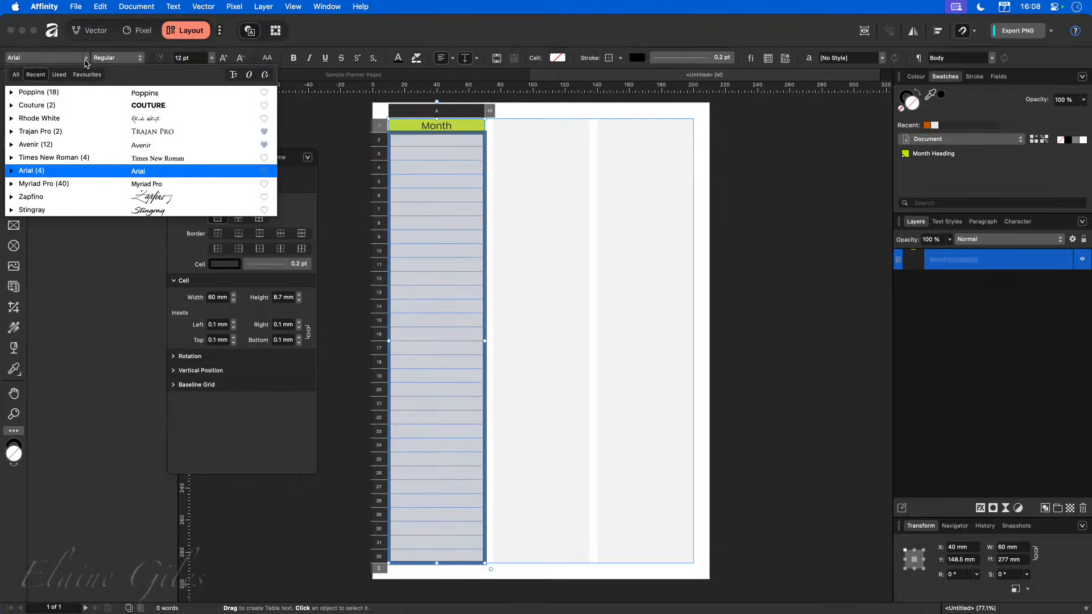
{"action": "left_click", "coordinate": [62, 92]}
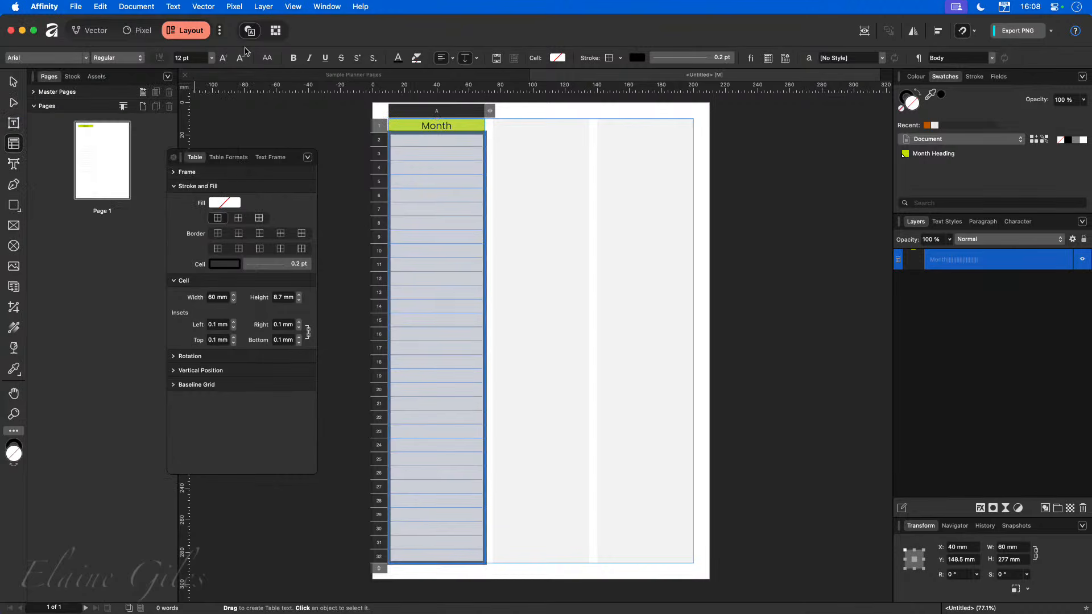
{"action": "left_click", "coordinate": [465, 58]}
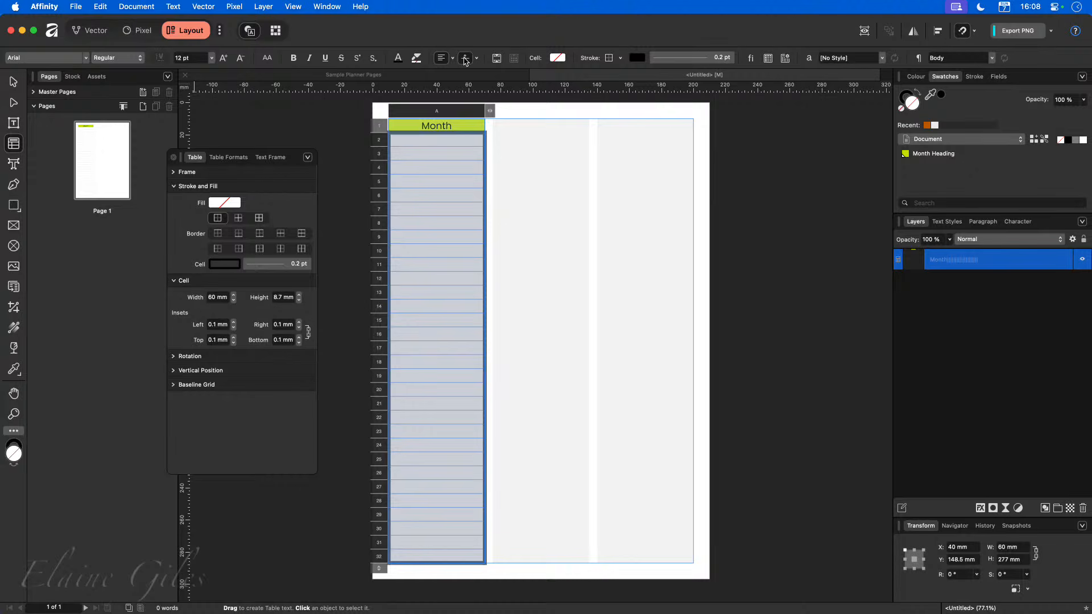
{"action": "left_click", "coordinate": [414, 141]}
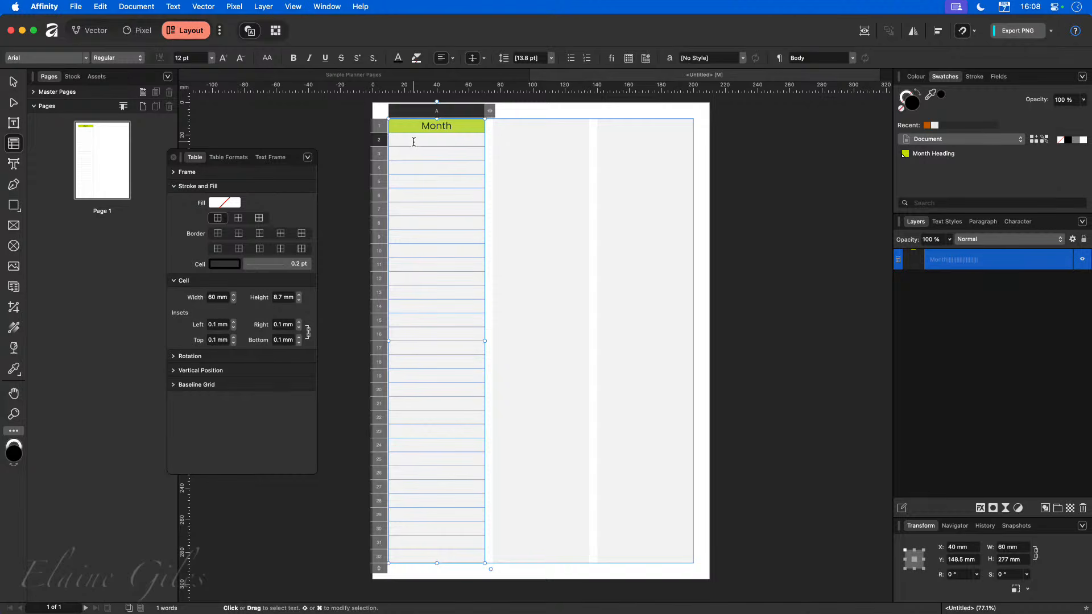
{"action": "type", "text": "01"}
{"action": "key", "text": "Return"}
{"action": "type", "text": "02"}
{"action": "key", "text": "Return"}
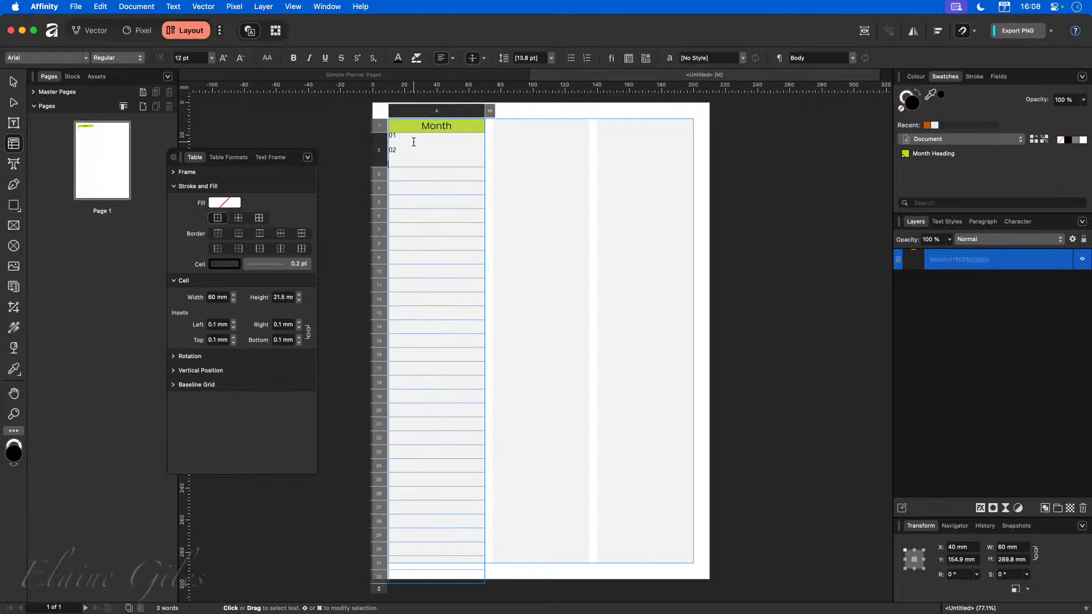
{"action": "key", "text": "BackSpace"}
{"action": "key", "text": "BackSpace"}
{"action": "key", "text": "BackSpace"}
{"action": "key", "text": "BackSpace"}
{"action": "key", "text": "BackSpace"}
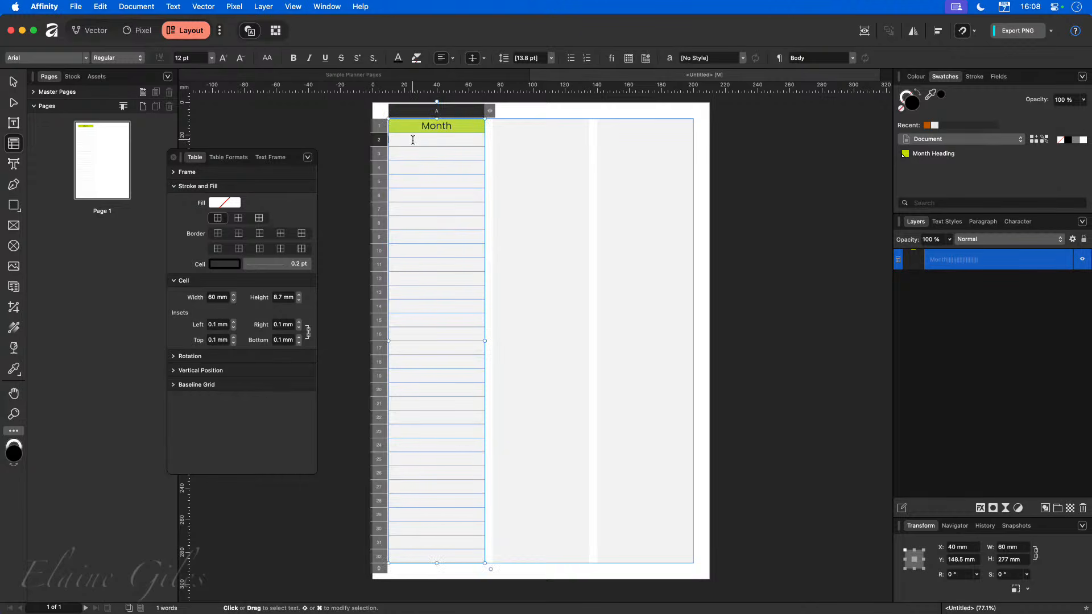
Apply 01, 02, 03, 04... numbering to the selected date cells.
{"action": "left_click_drag", "start_coordinate": [415, 139], "coordinate": [432, 558]}
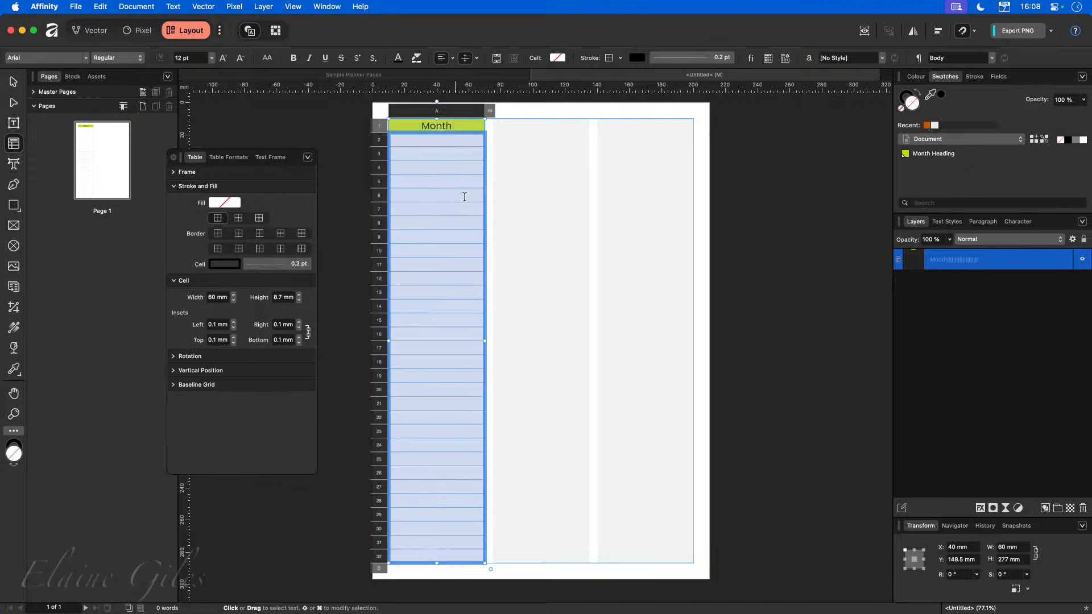
{"action": "left_click", "coordinate": [984, 223]}
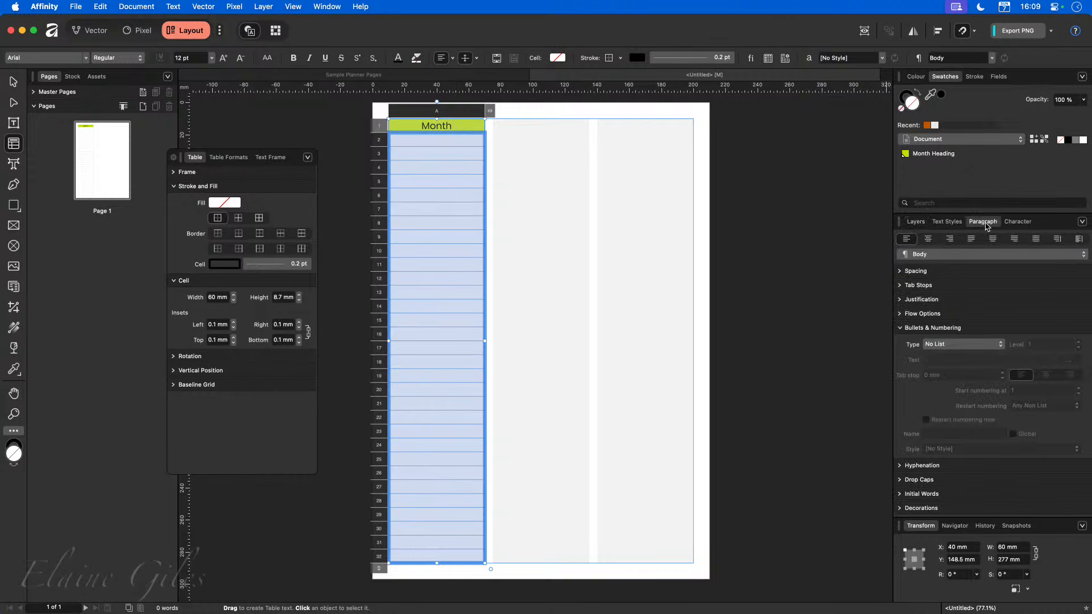
{"action": "left_click", "coordinate": [900, 328]}
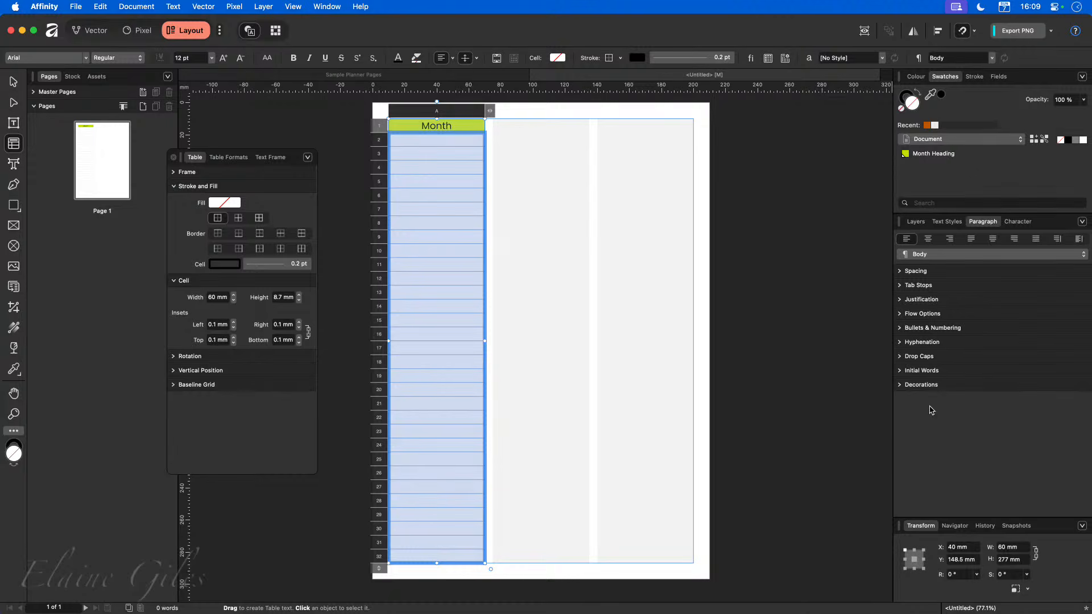
{"action": "left_click", "coordinate": [900, 328]}
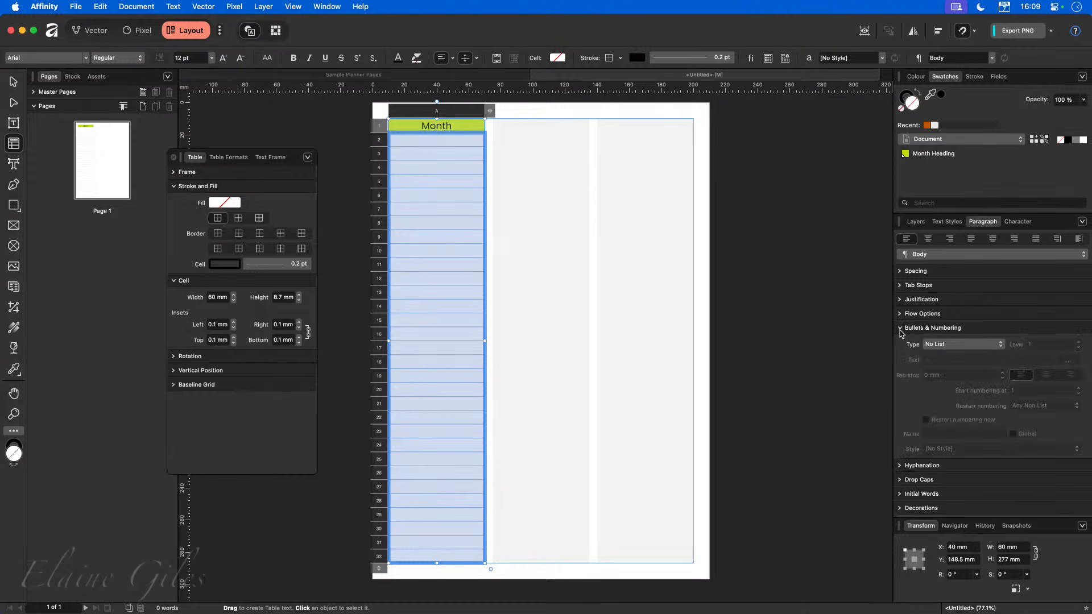
{"action": "left_click", "coordinate": [958, 345]}
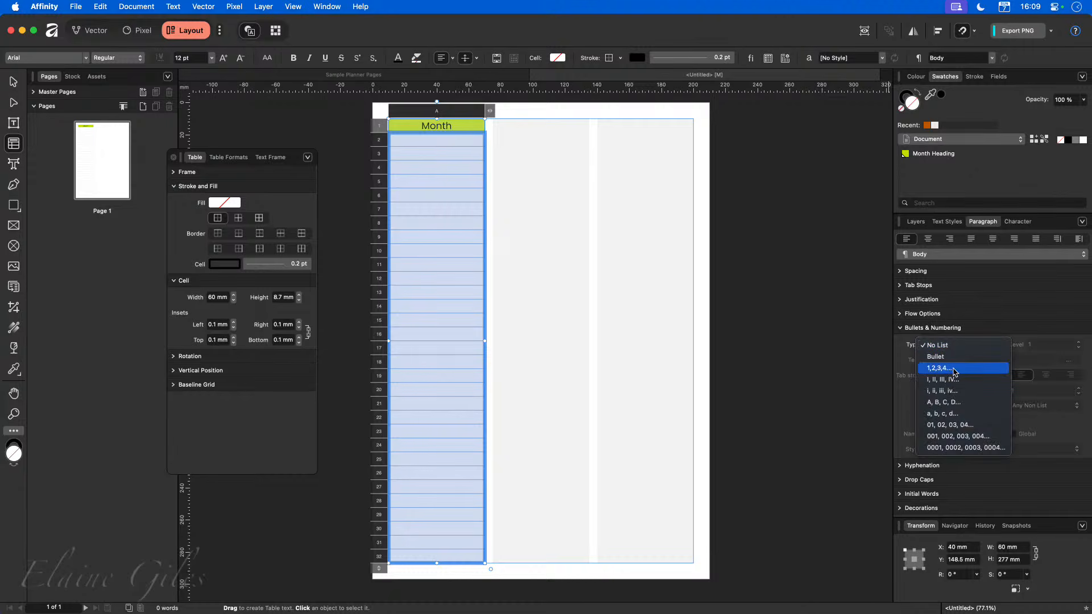
{"action": "left_click", "coordinate": [945, 427]}
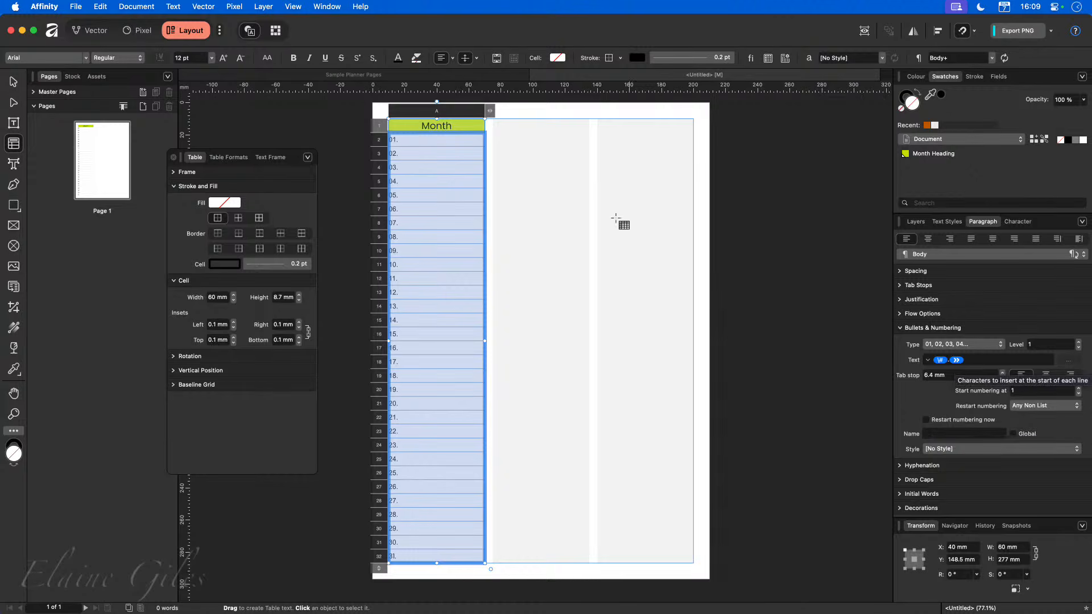
Remove the full stop from the numbering text so only the digits show.
{"action": "scroll", "coordinate": [396, 126], "scroll_direction": "up", "scroll_amount": 6}
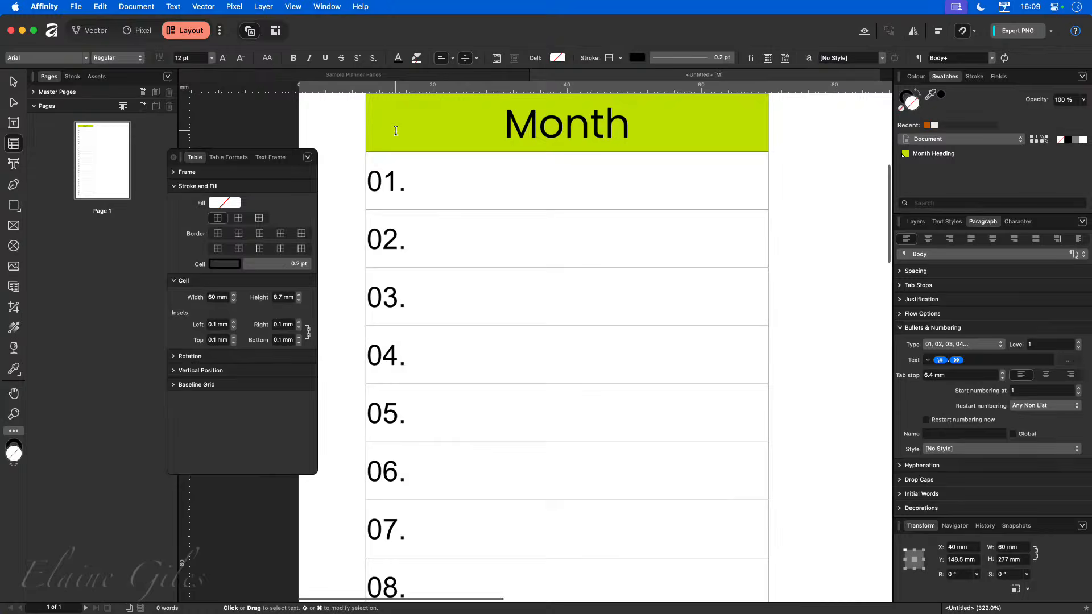
{"action": "left_click", "coordinate": [397, 130]}
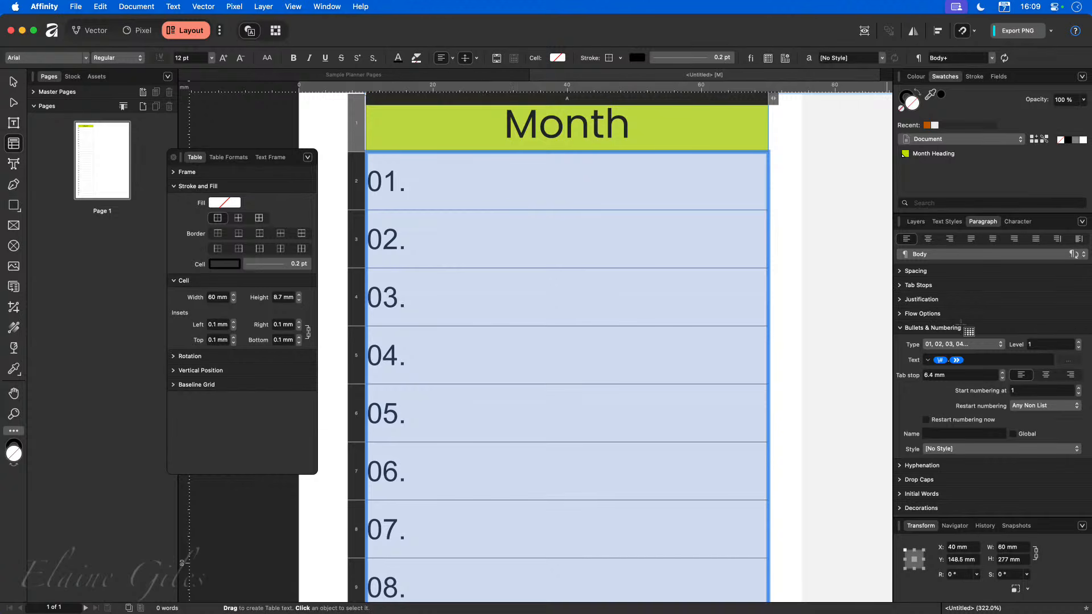
{"action": "left_click", "coordinate": [972, 360]}
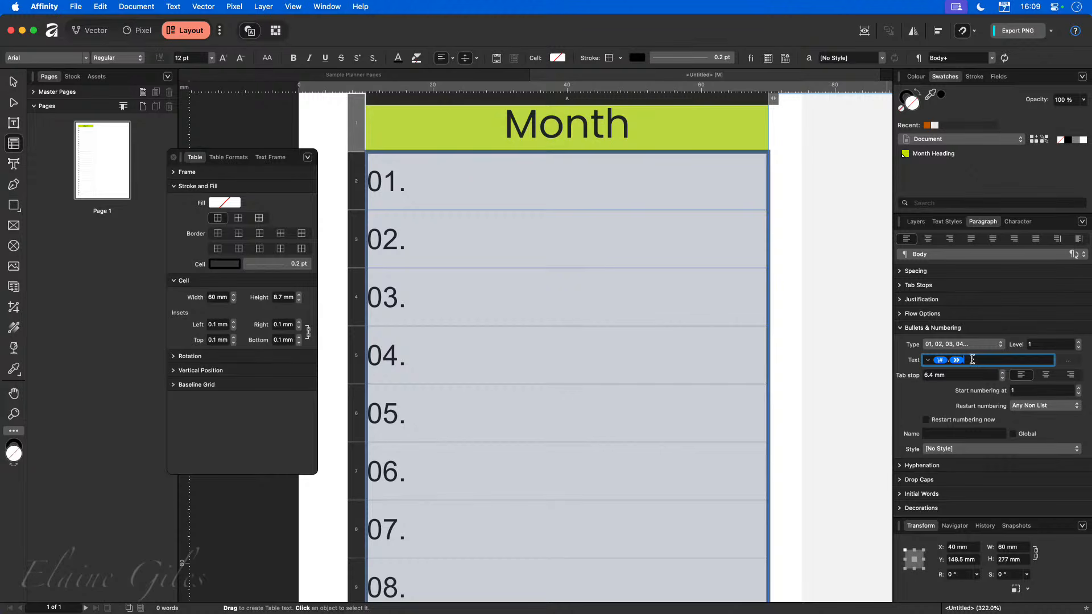
{"action": "key", "text": "BackSpace"}
{"action": "key", "text": "Return"}
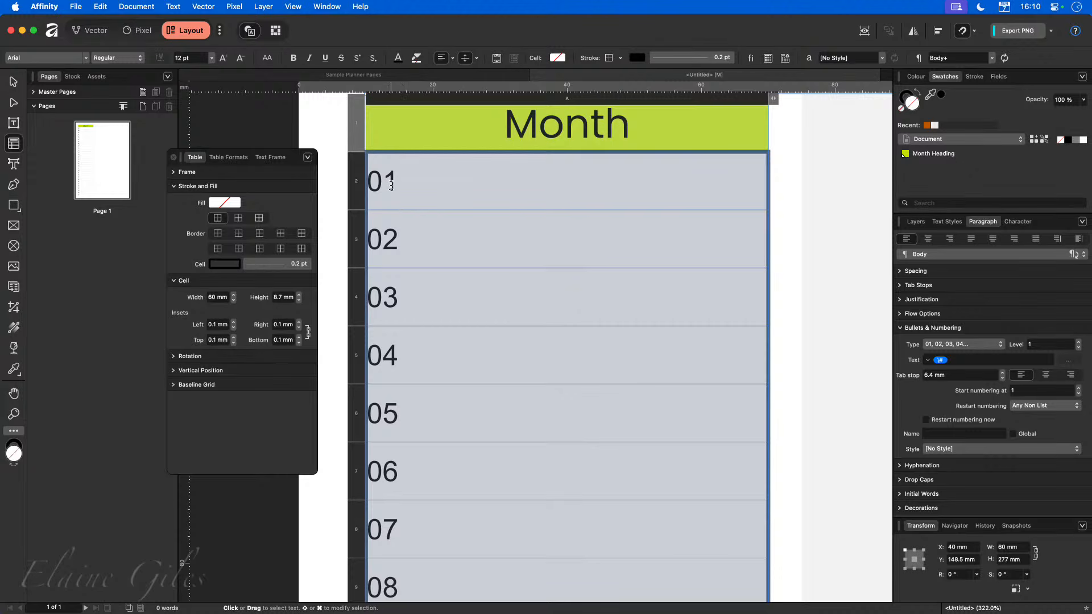
Increase the date cells' insets to 2 mm on all sides.
{"action": "left_click", "coordinate": [234, 323]}
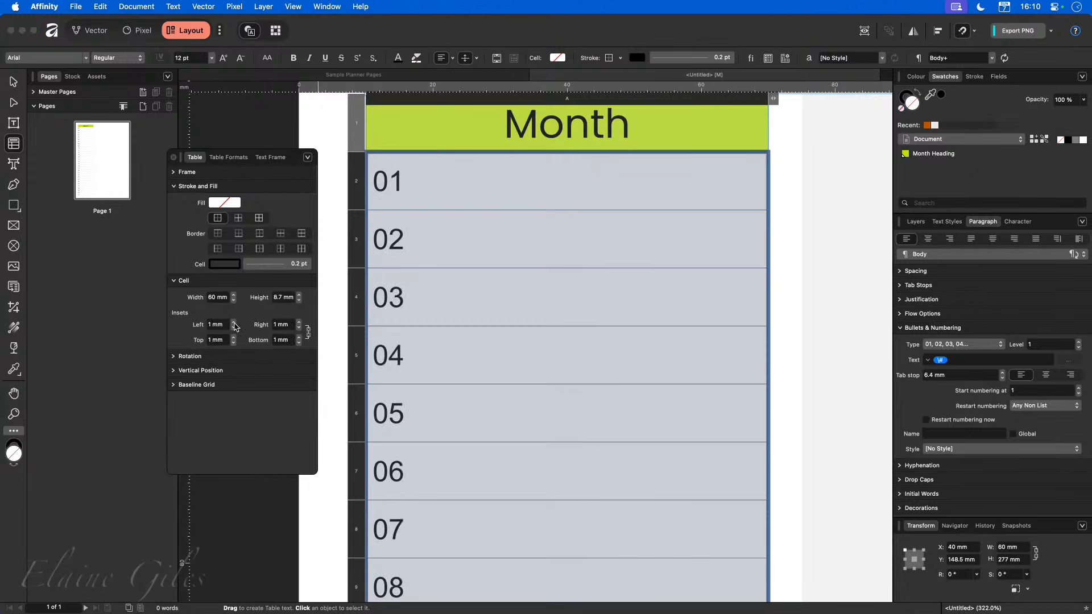
{"action": "left_click", "coordinate": [234, 323]}
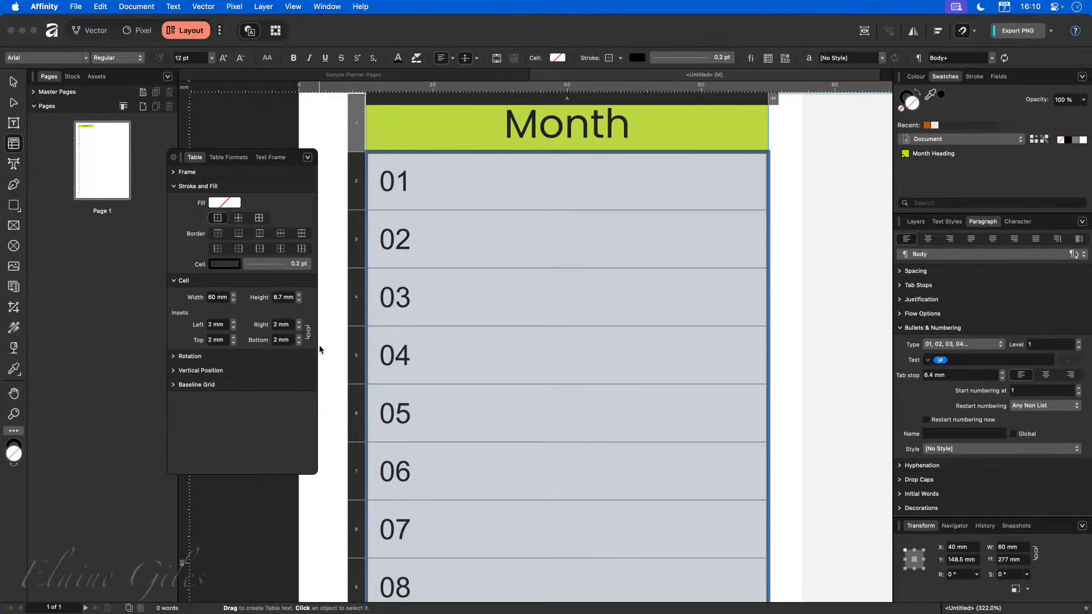
{"action": "left_click", "coordinate": [836, 287]}
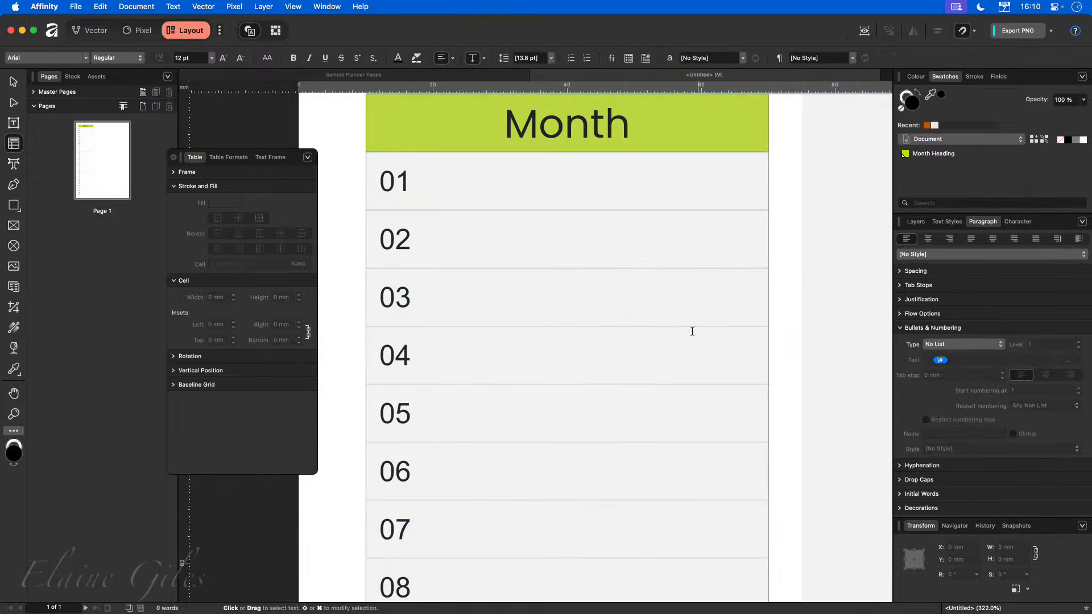
{"action": "key", "text": "super+0"}
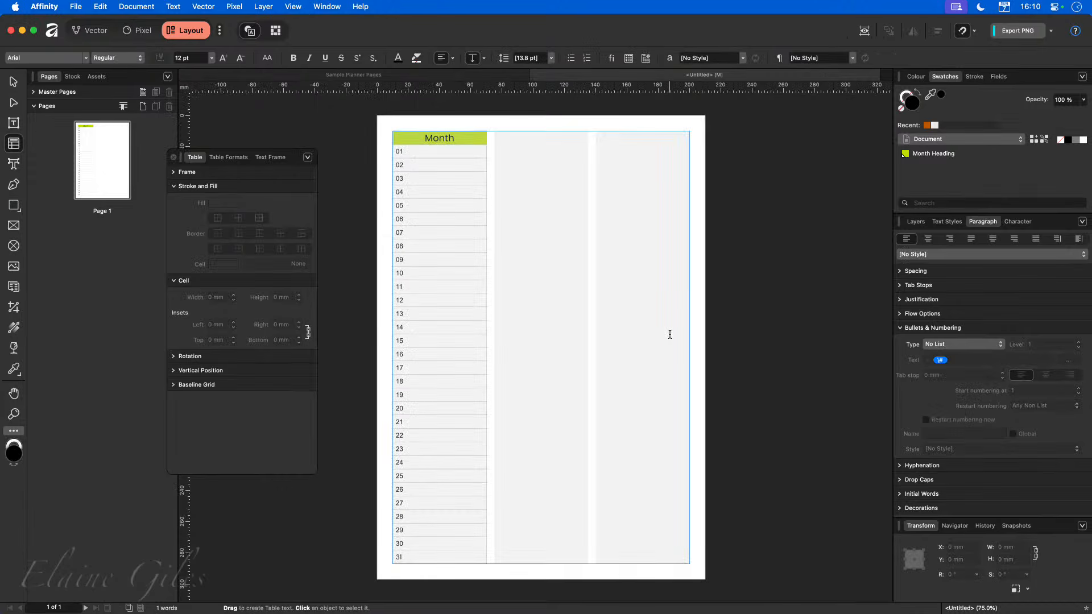
Make the date numbers bold by applying the Strong character style to the numbering.
{"action": "left_click", "coordinate": [413, 558]}
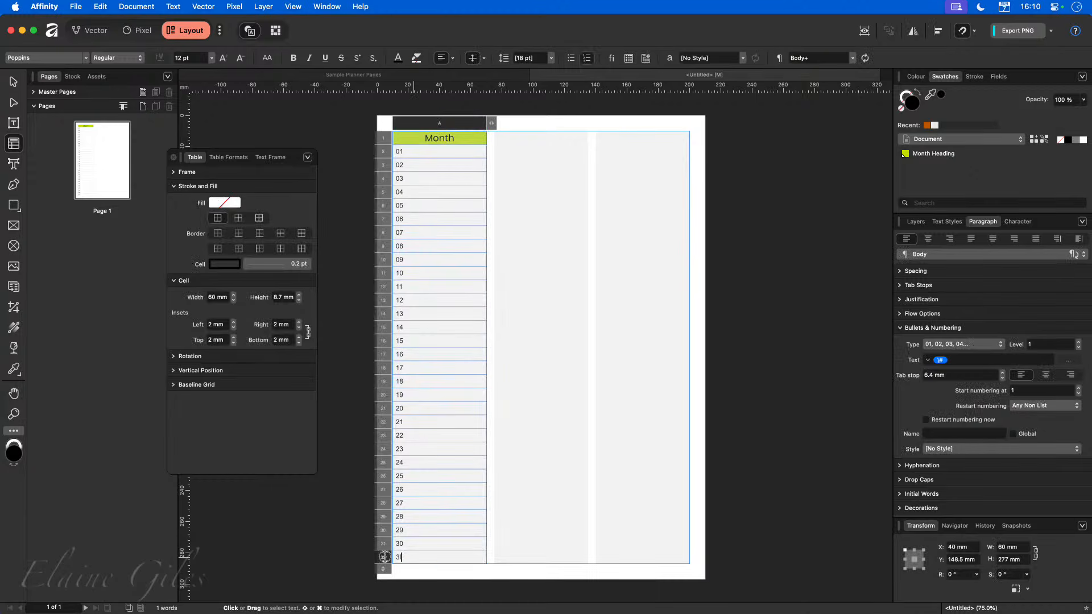
{"action": "scroll", "coordinate": [402, 329], "scroll_direction": "up", "scroll_amount": 5}
{"action": "left_click", "coordinate": [402, 328]}
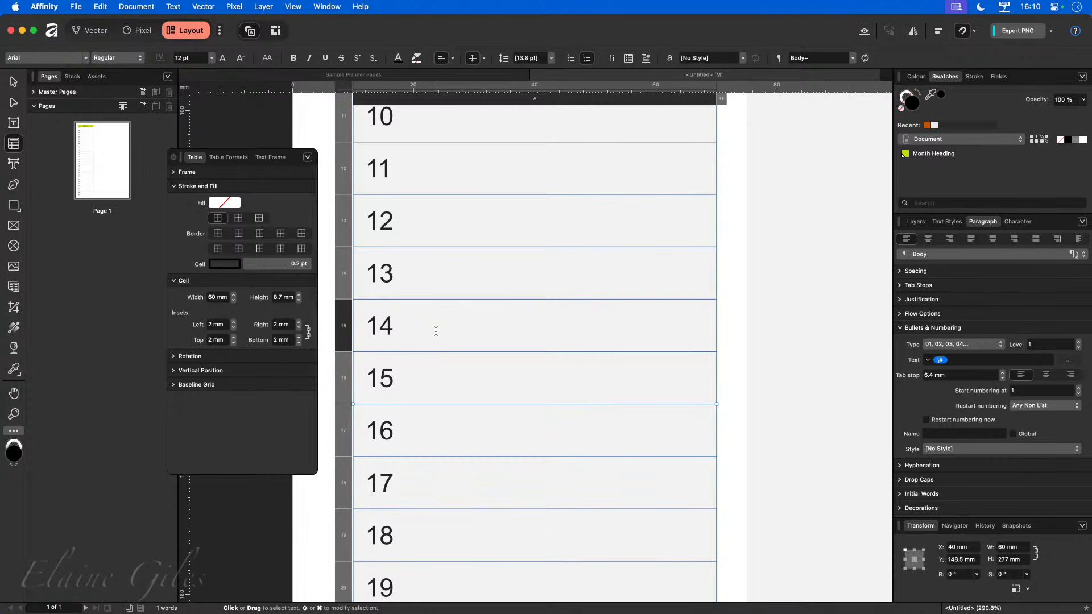
{"action": "key", "text": "super+0"}
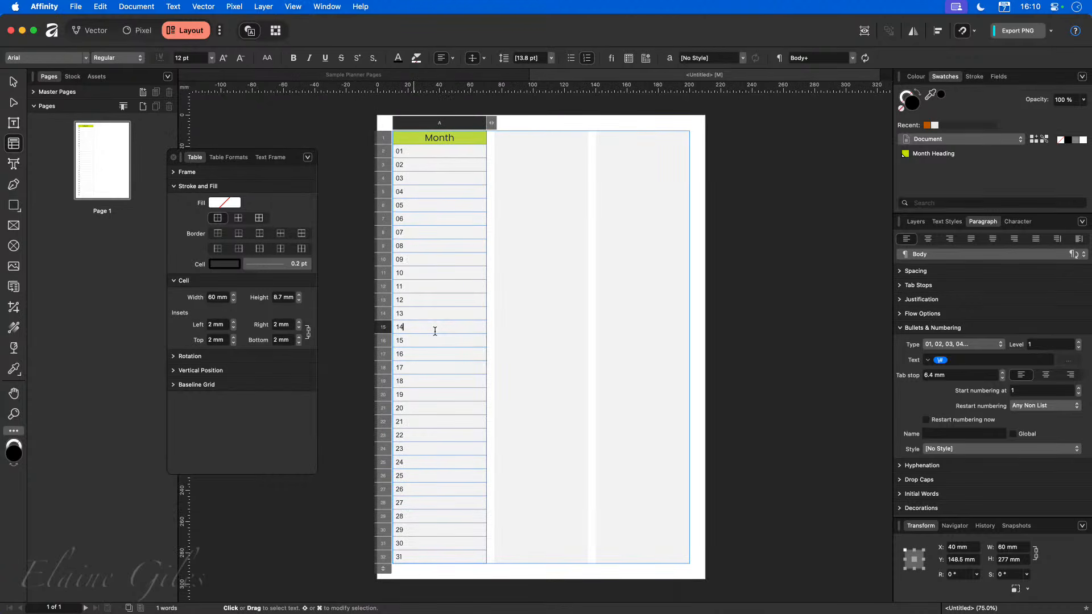
{"action": "left_click_drag", "start_coordinate": [421, 151], "coordinate": [445, 554]}
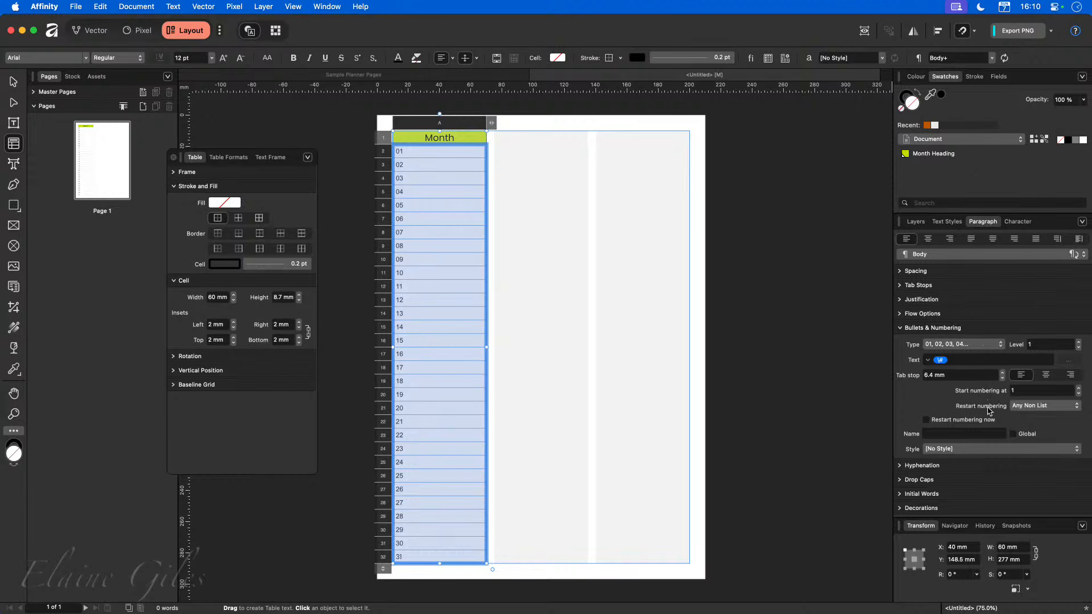
{"action": "left_click", "coordinate": [989, 450]}
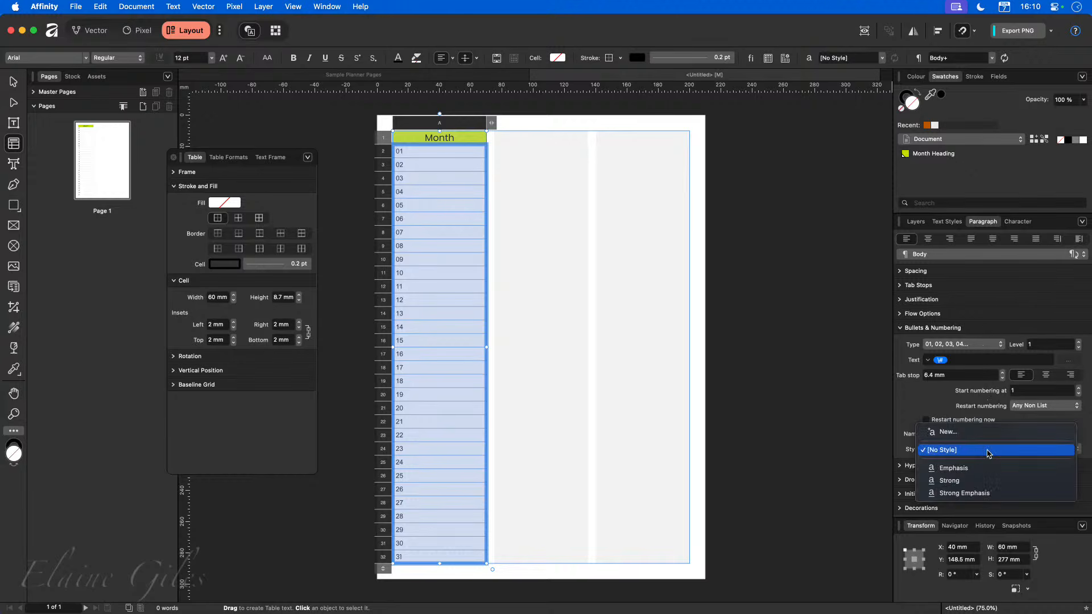
{"action": "left_click", "coordinate": [976, 481]}
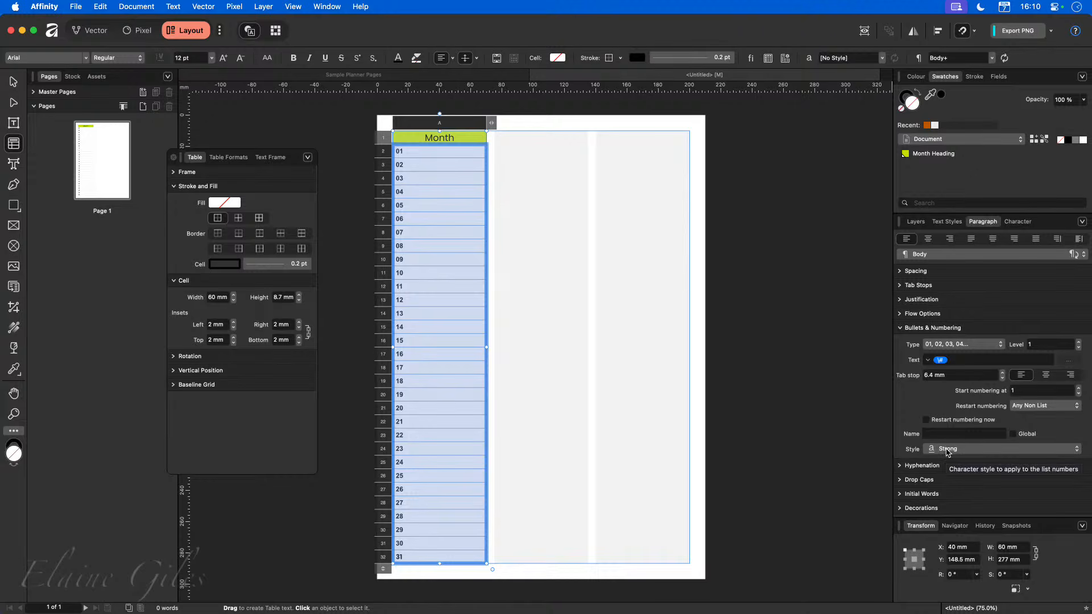
{"action": "left_click", "coordinate": [794, 458]}
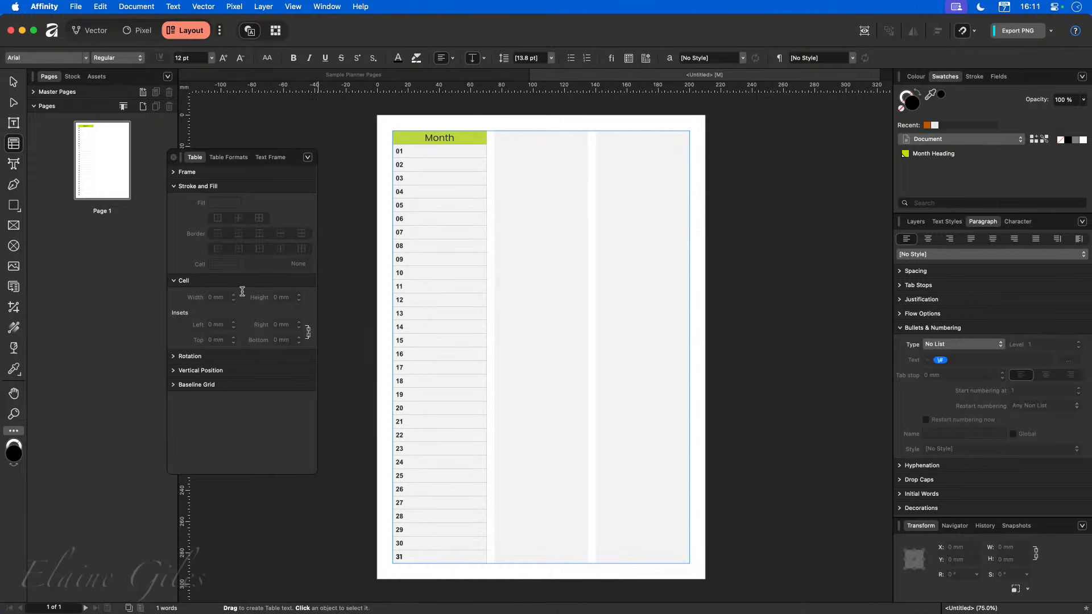
Duplicate the monthly table into the other two columns of the page.
{"action": "left_click", "coordinate": [11, 83]}
{"action": "left_click", "coordinate": [443, 146]}
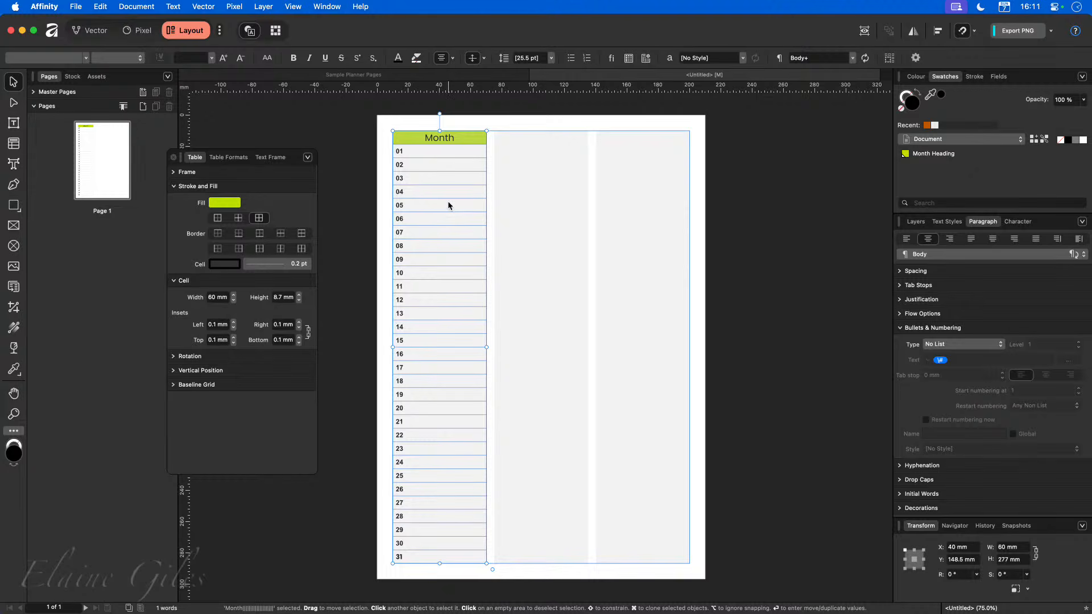
{"action": "left_click_drag", "start_coordinate": [434, 167], "coordinate": [638, 181]}
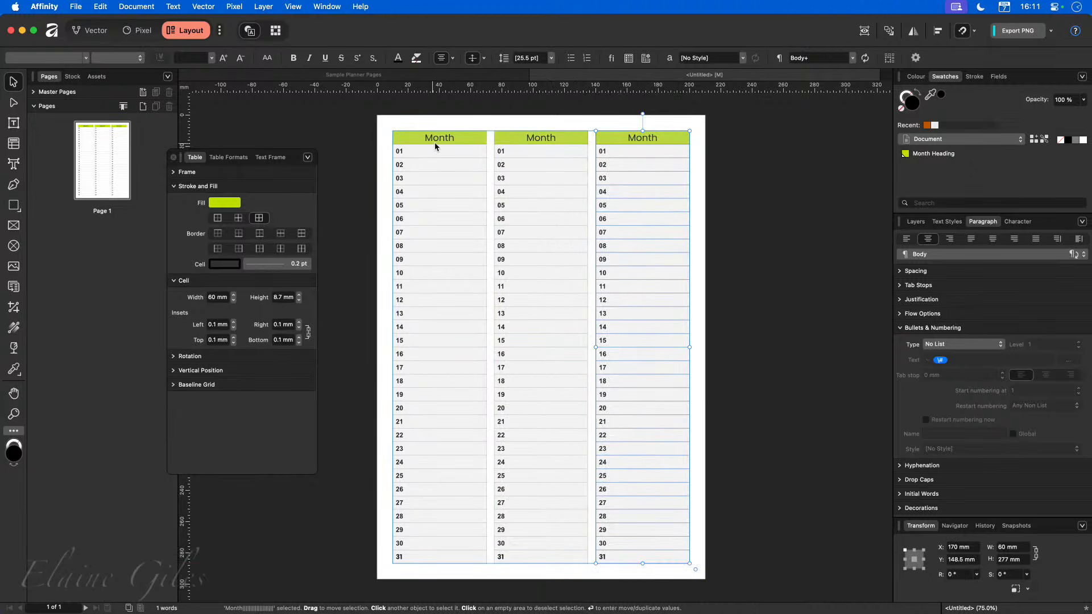
Rename the first table's heading to January.
{"action": "left_click", "coordinate": [482, 140]}
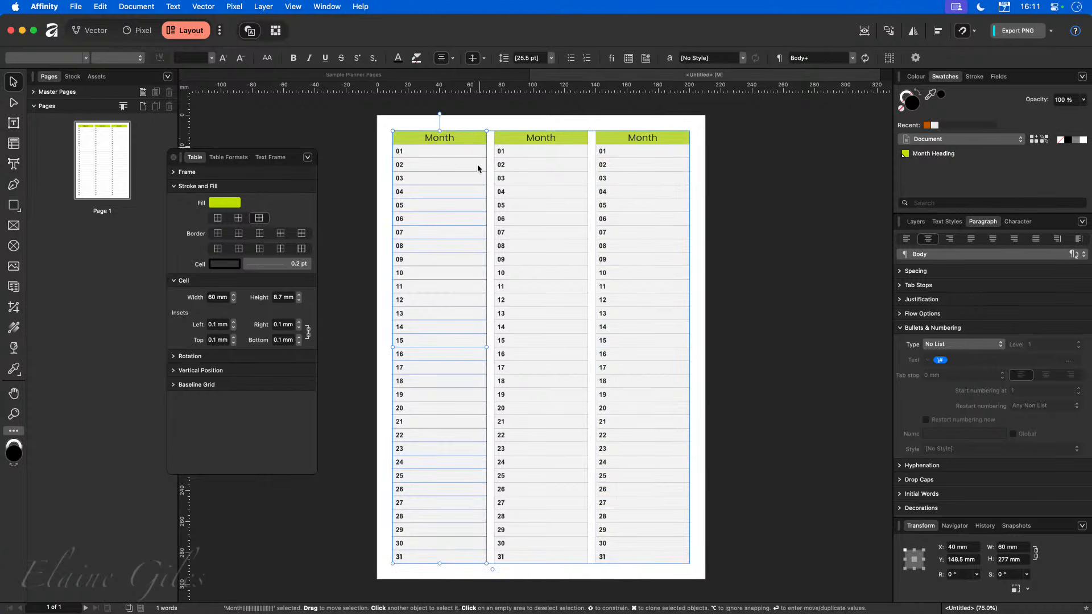
{"action": "double_click", "coordinate": [438, 140]}
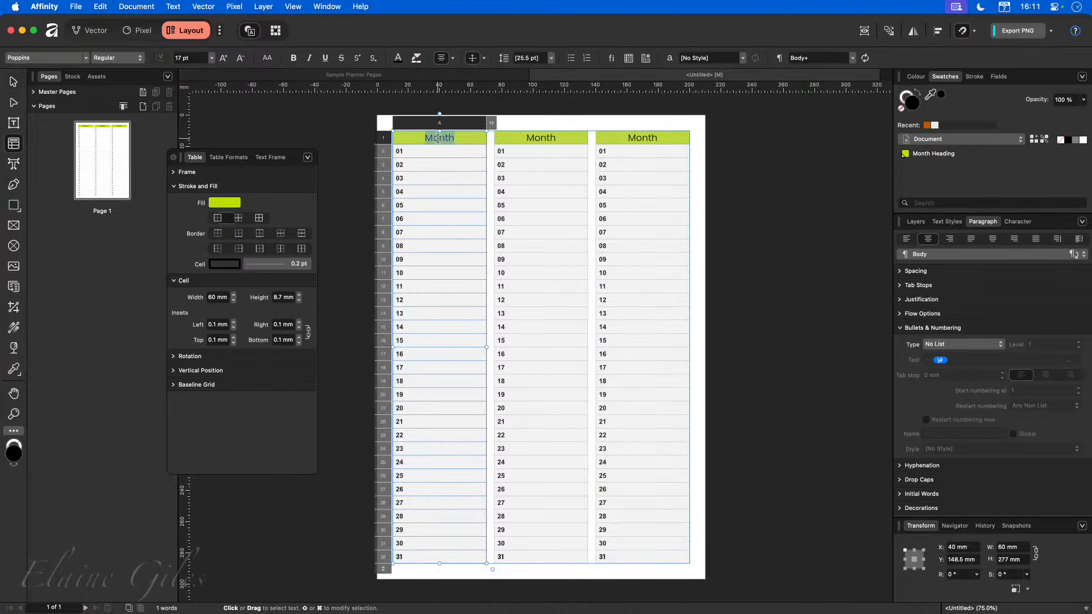
{"action": "type", "text": "January"}
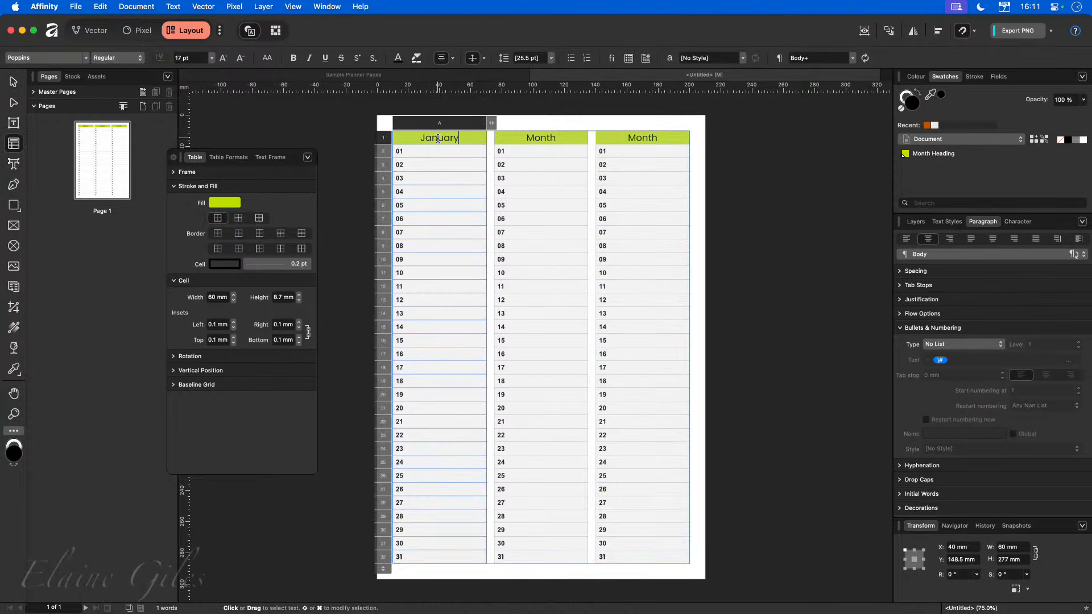
Rename the second table's heading to February, keeping the heading's text style.
{"action": "double_click", "coordinate": [539, 138]}
{"action": "key", "text": "super+c"}
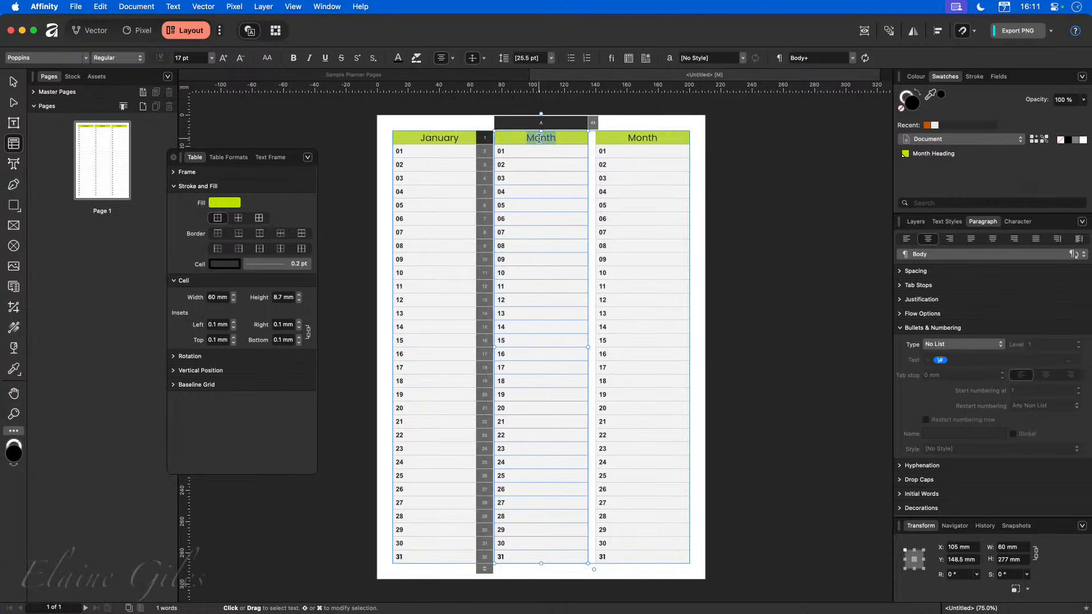
{"action": "key", "text": "BackSpace"}
{"action": "type", "text": "February"}
{"action": "left_click", "coordinate": [658, 141]}
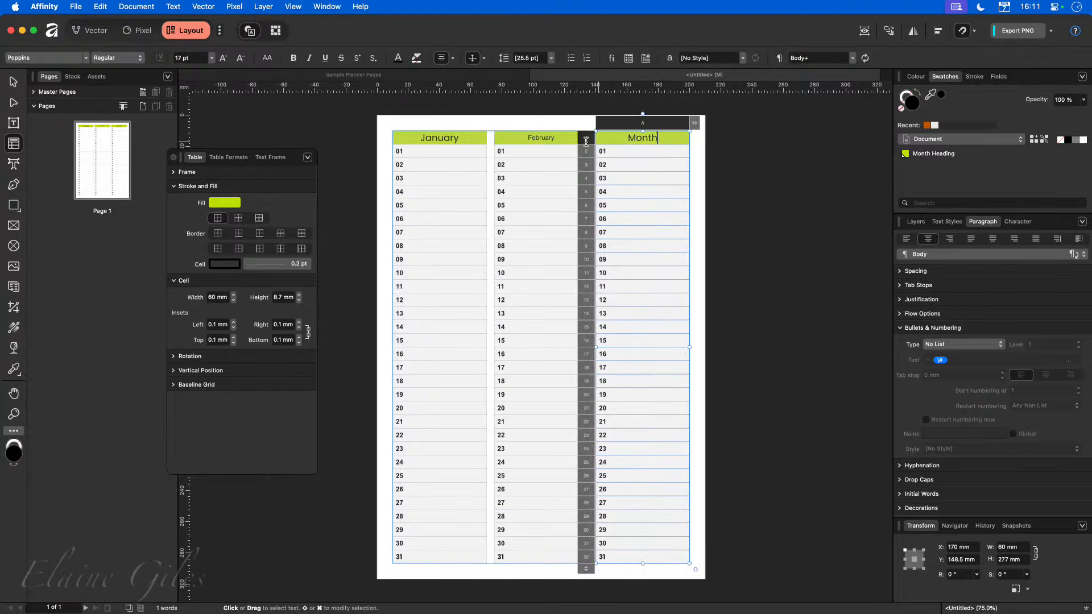
{"action": "left_click", "coordinate": [554, 124]}
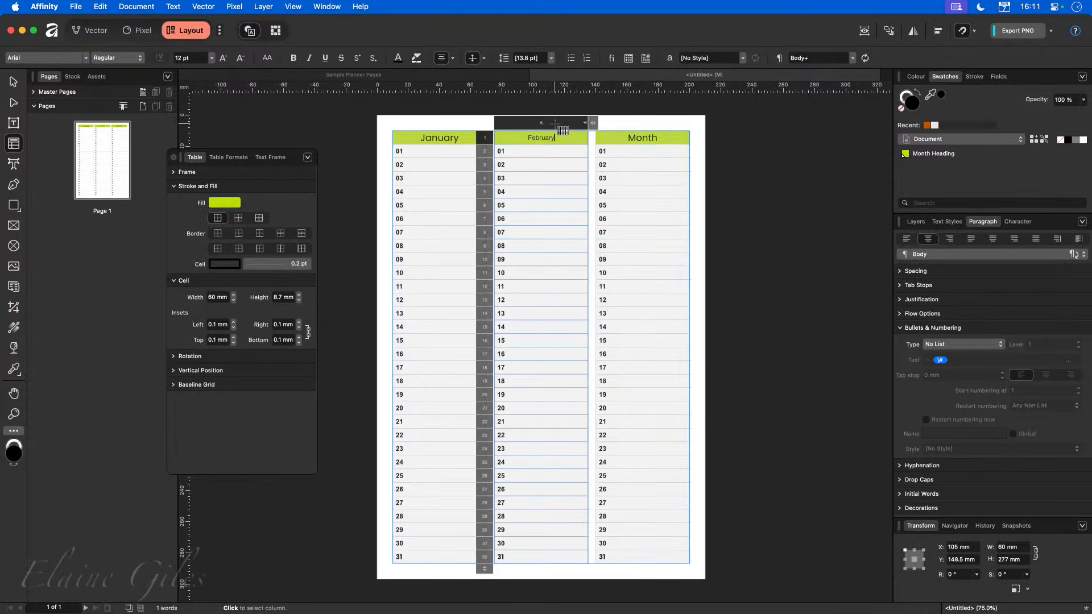
{"action": "type", "text": "B"}
{"action": "key", "text": "super+z"}
{"action": "key", "text": "BackSpace"}
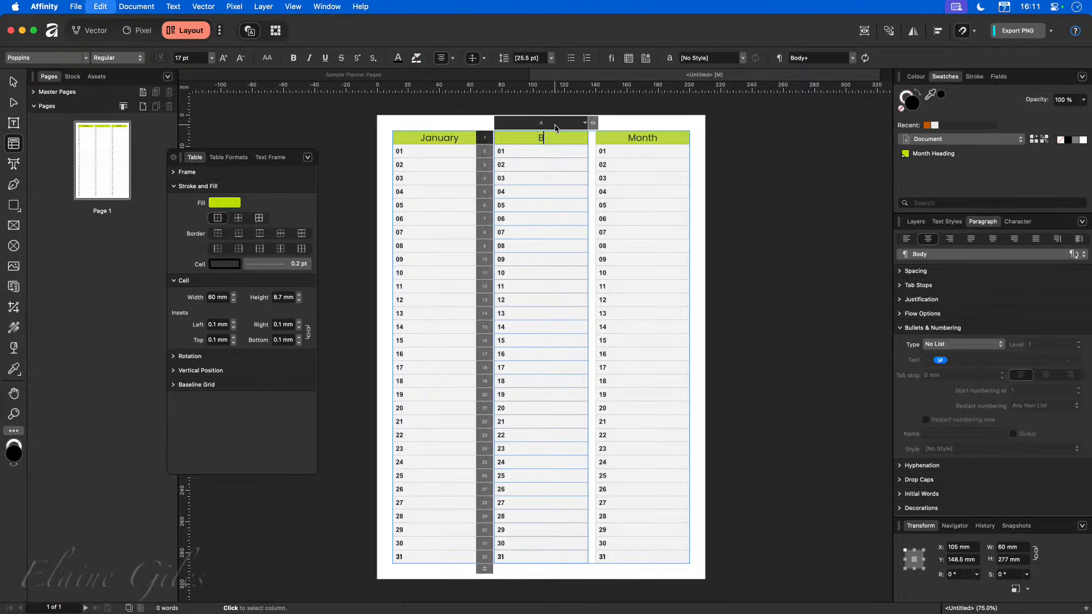
{"action": "key", "text": "super+v"}
{"action": "type", "text": "February"}
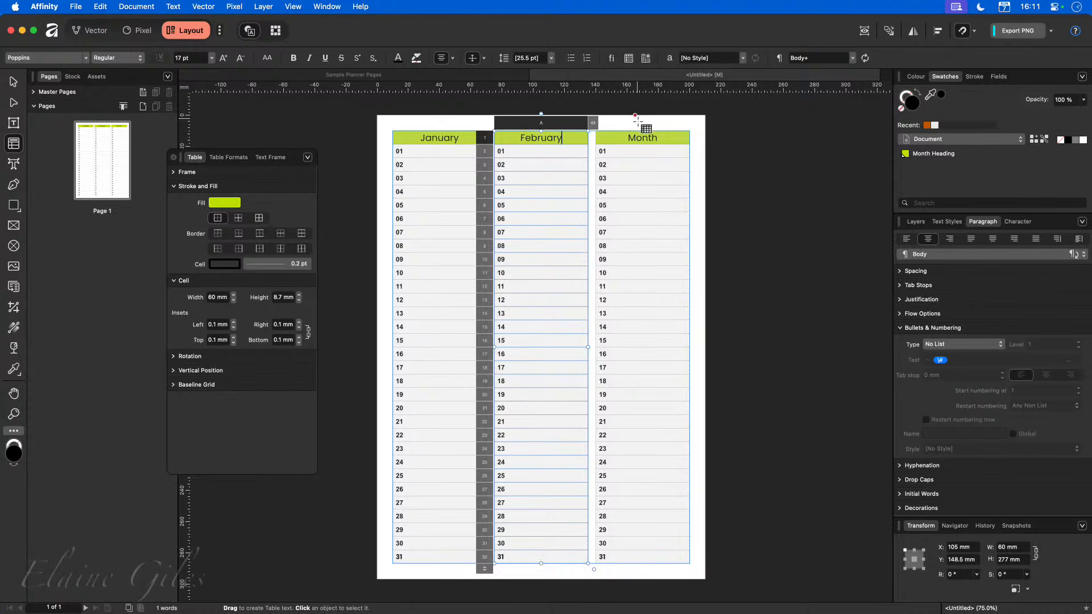
Rename the third table's heading to March.
{"action": "double_click", "coordinate": [648, 136]}
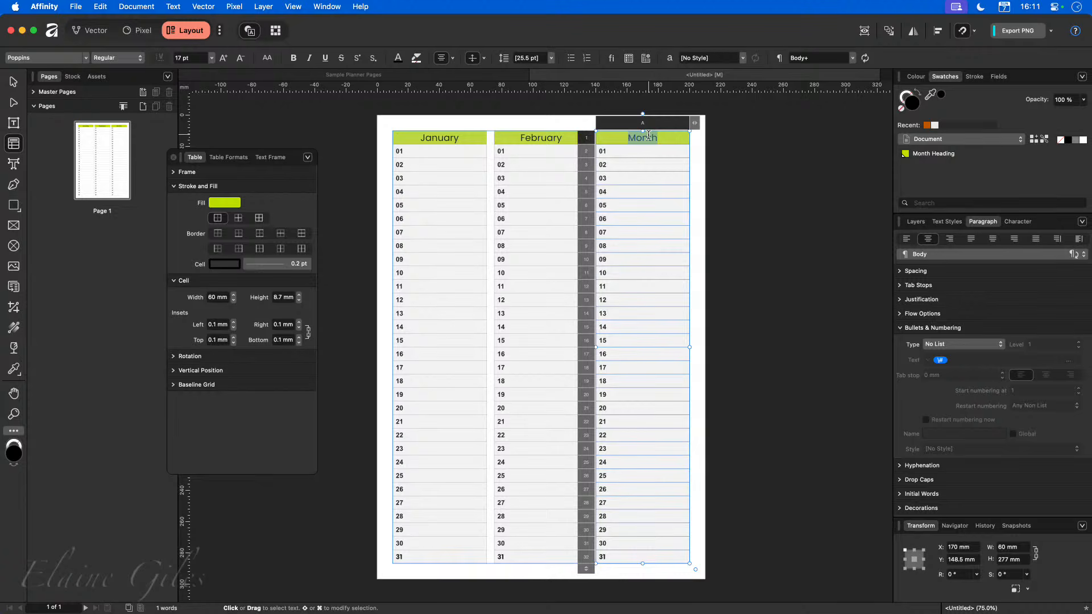
{"action": "type", "text": "March"}
{"action": "left_click", "coordinate": [769, 183]}
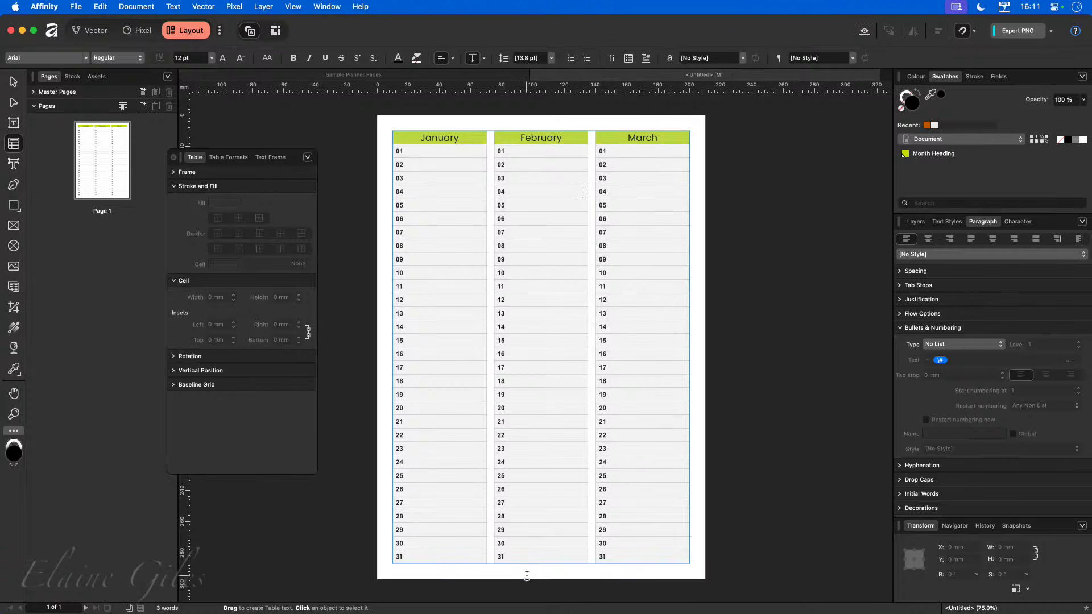
Remove days 29, 30 and 31 from the February table, leaving those rows empty.
{"action": "left_click", "coordinate": [525, 531]}
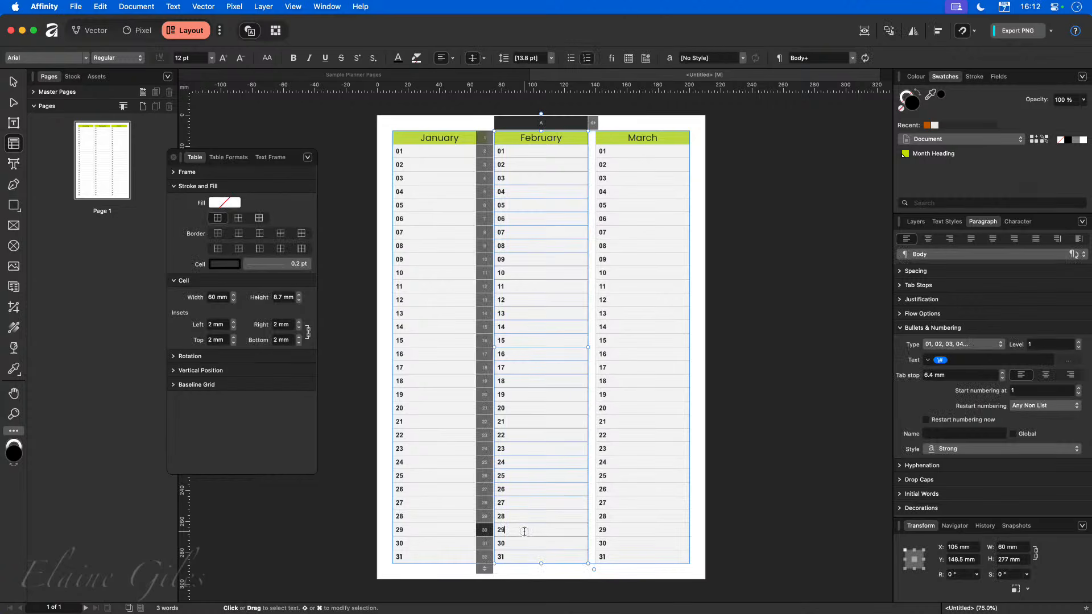
{"action": "left_click", "coordinate": [746, 458]}
{"action": "key", "text": "v"}
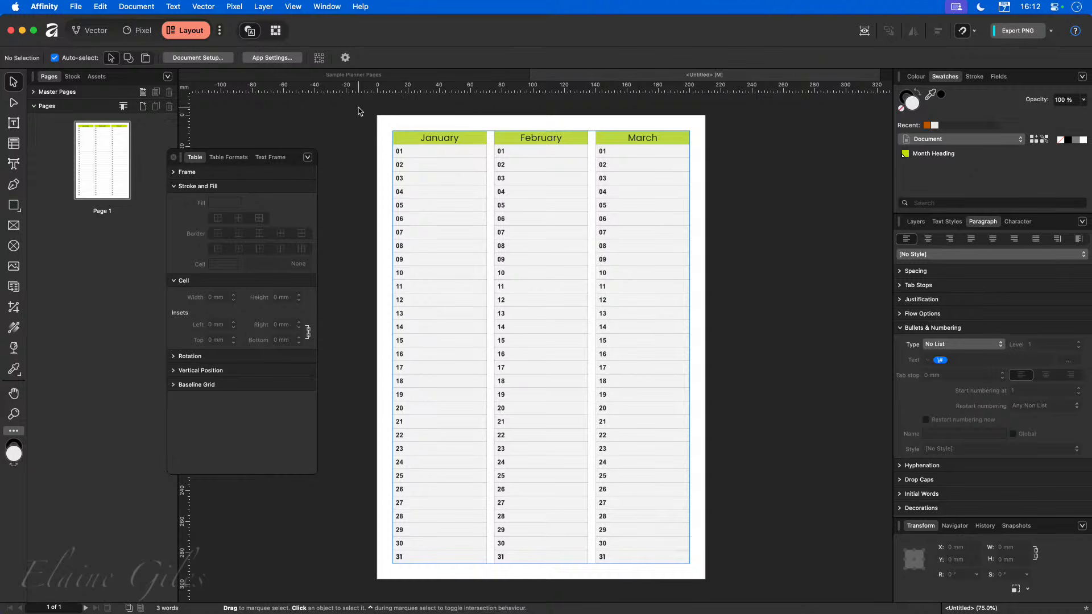
{"action": "left_click_drag", "start_coordinate": [359, 107], "coordinate": [748, 584]}
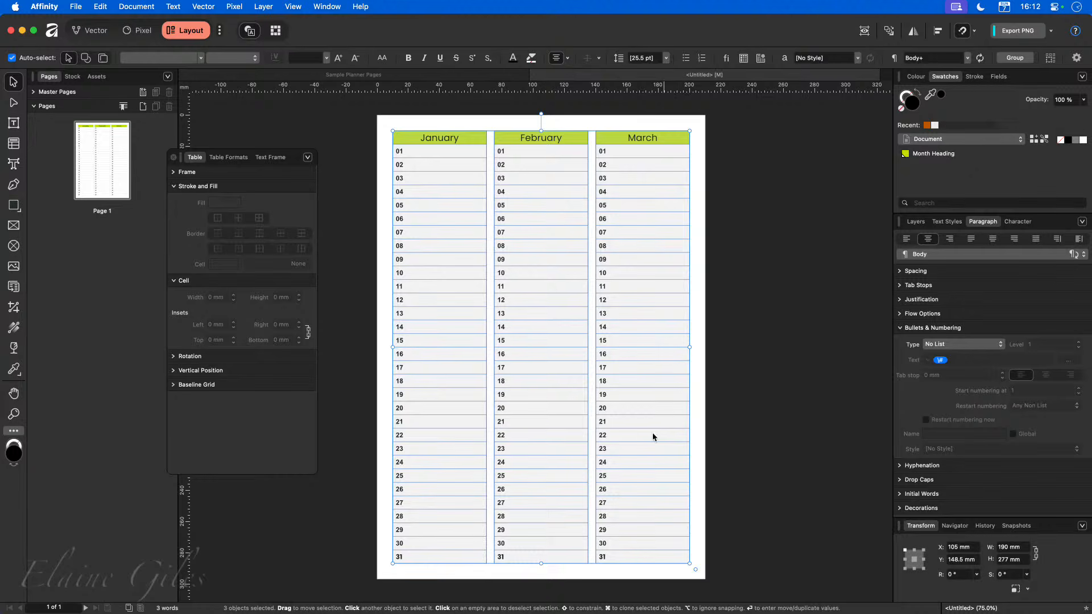
{"action": "left_click", "coordinate": [522, 530]}
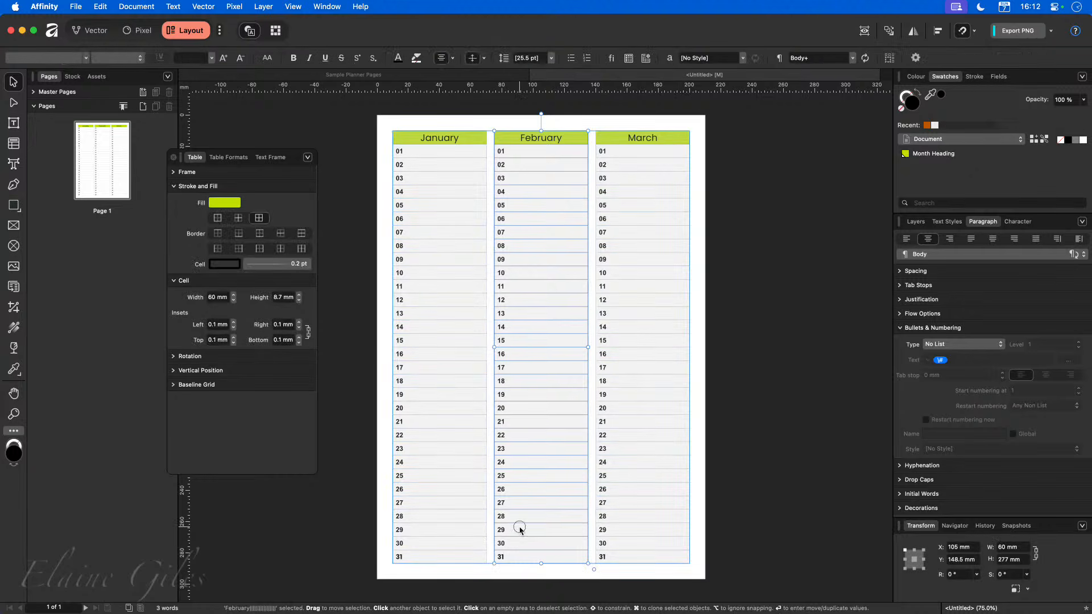
{"action": "double_click", "coordinate": [520, 529]}
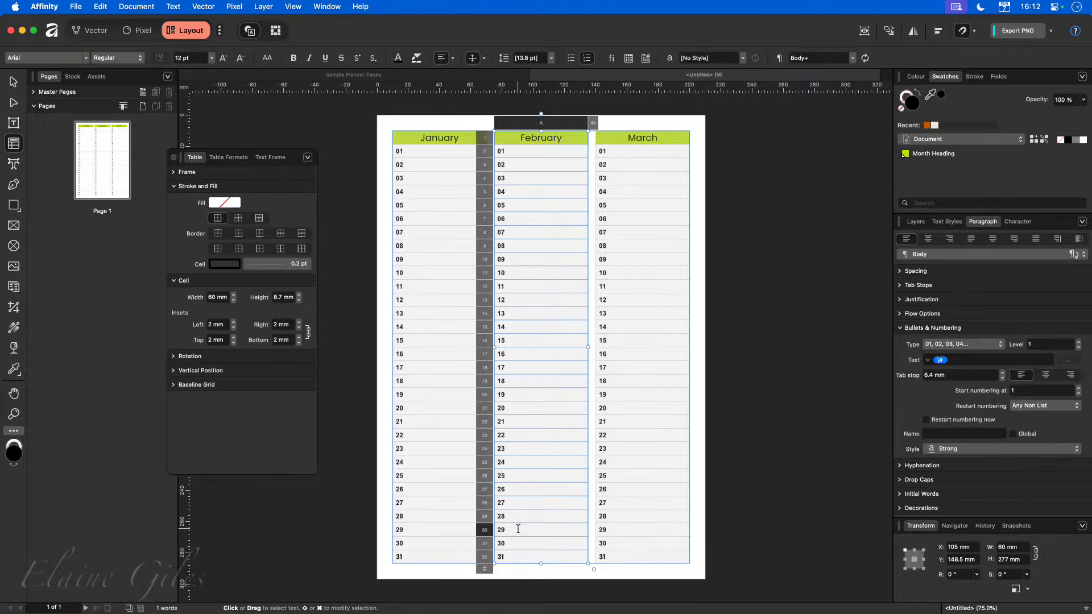
{"action": "key", "text": "BackSpace"}
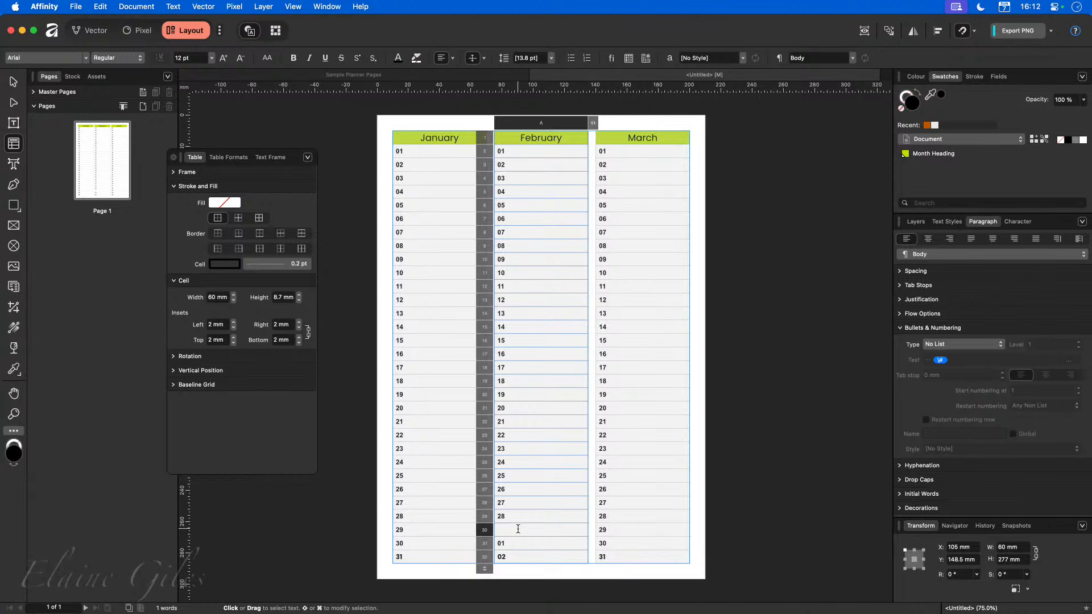
{"action": "key", "text": "Down"}
{"action": "key", "text": "BackSpace"}
{"action": "left_click", "coordinate": [740, 521]}
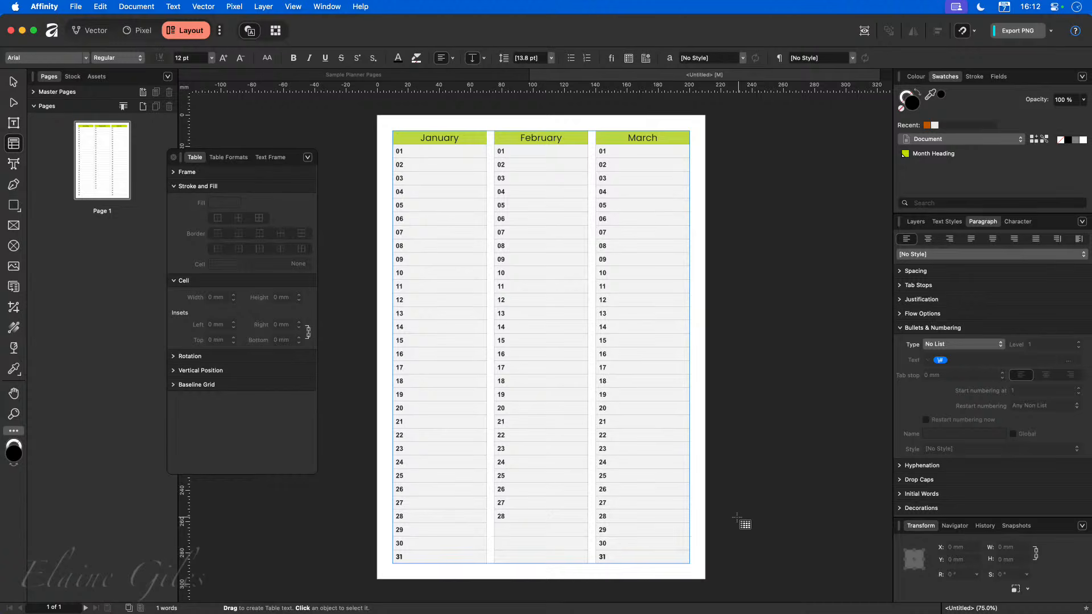
Add three new pages after page 1.
{"action": "left_click", "coordinate": [143, 106]}
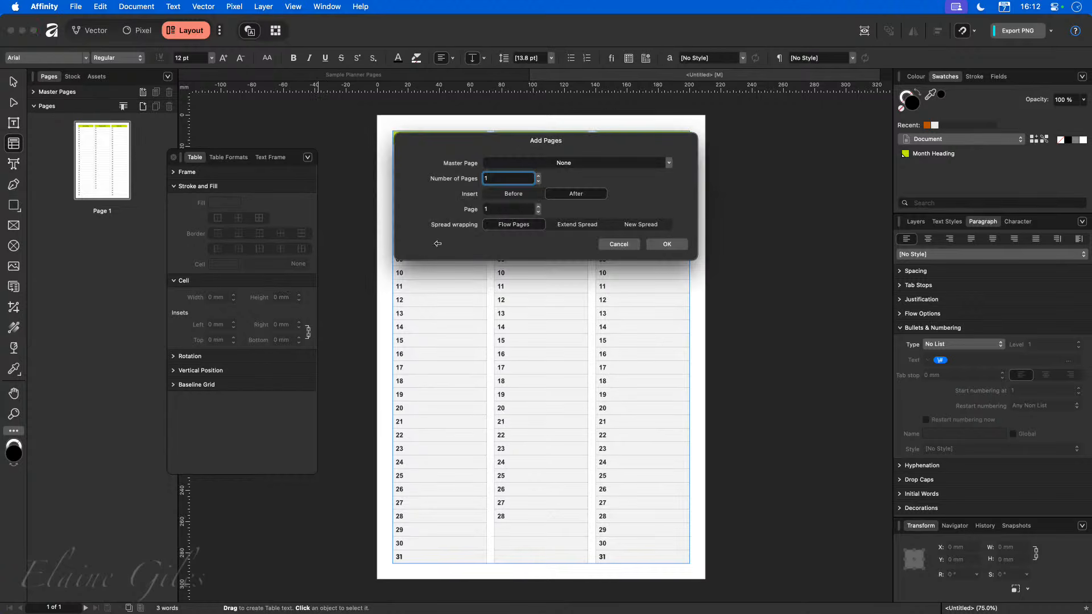
{"action": "left_click", "coordinate": [539, 177]}
{"action": "left_click", "coordinate": [667, 244]}
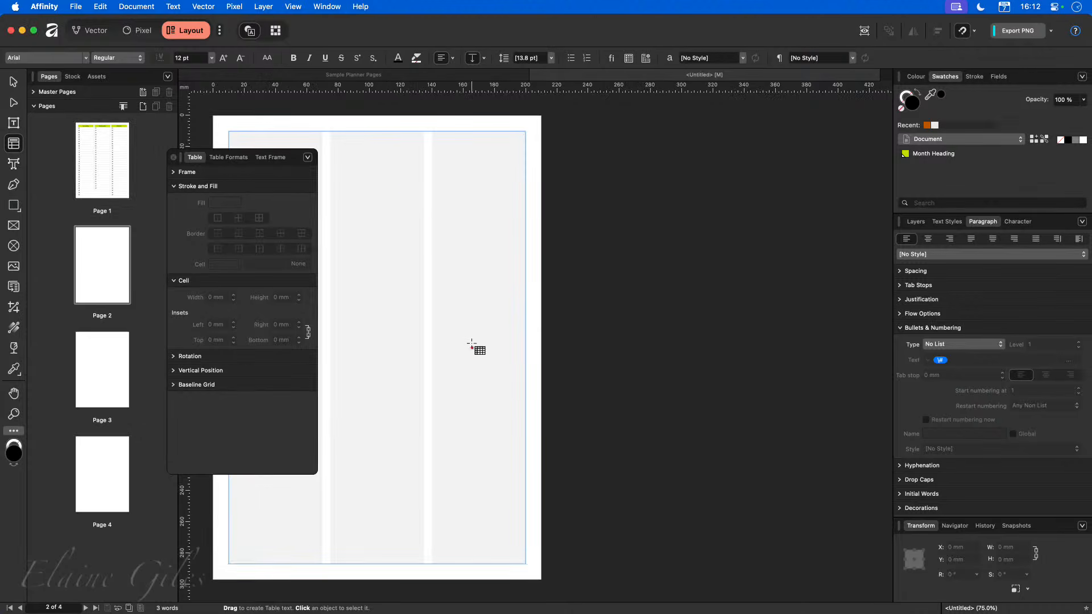
Paste the three monthly tables onto pages 2, 3 and 4.
{"action": "scroll", "coordinate": [477, 346], "scroll_direction": "left", "scroll_amount": 5}
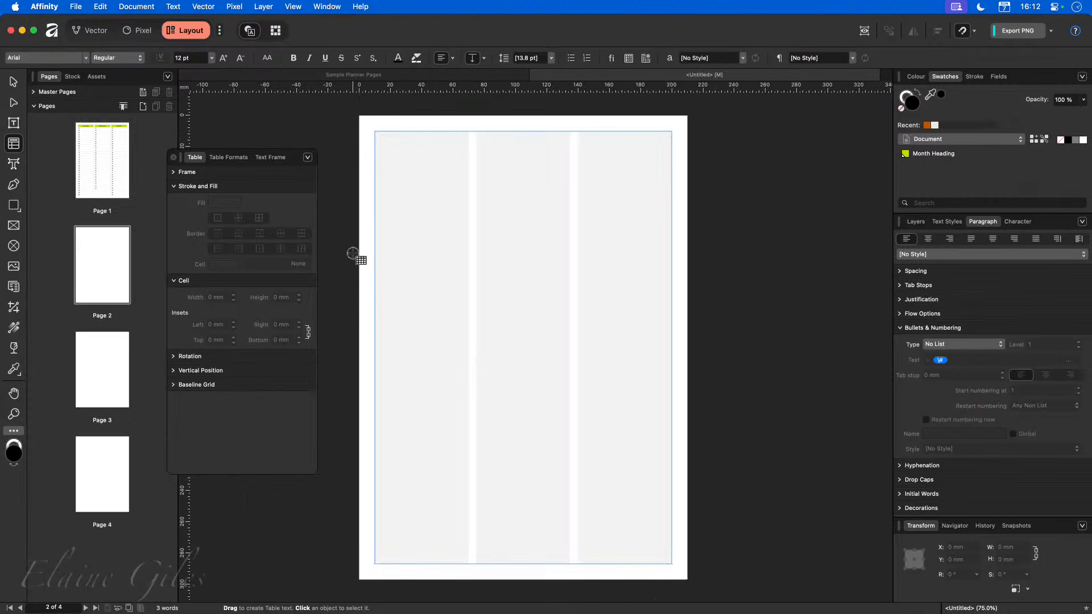
{"action": "key", "text": "v"}
{"action": "key", "text": "super+v"}
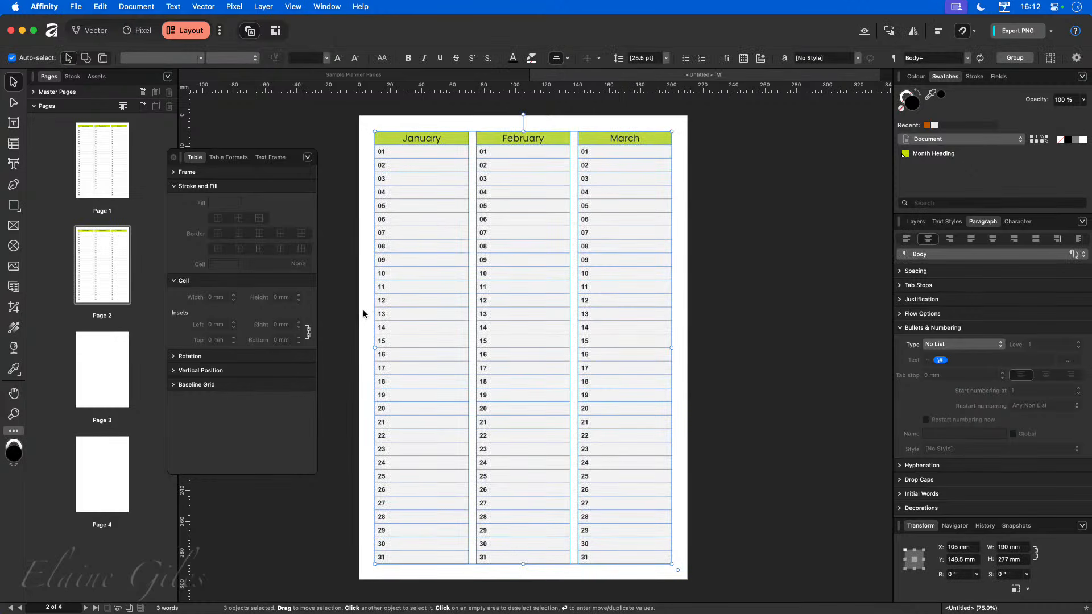
{"action": "left_click", "coordinate": [110, 374]}
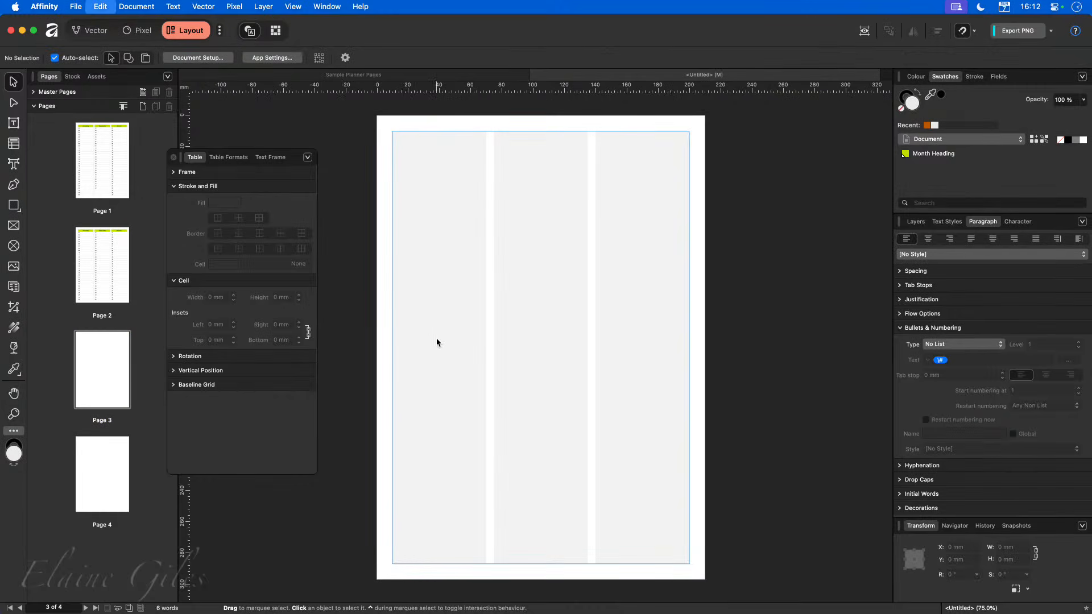
{"action": "key", "text": "super+v"}
{"action": "left_click", "coordinate": [100, 456]}
{"action": "key", "text": "super+v"}
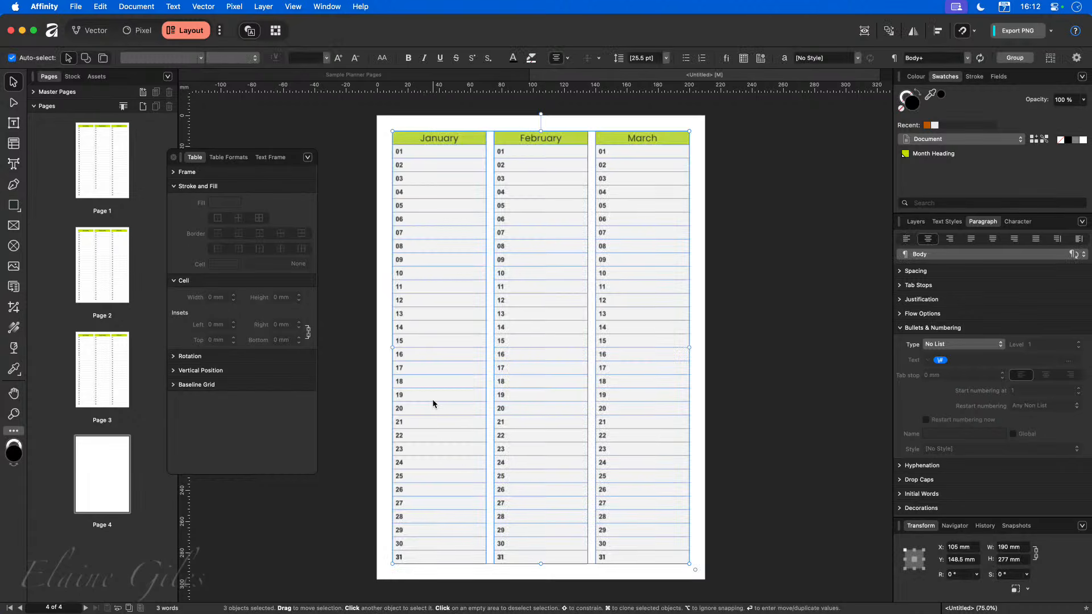
Rename the headings on page 2 to April, May and June.
{"action": "left_click", "coordinate": [106, 279]}
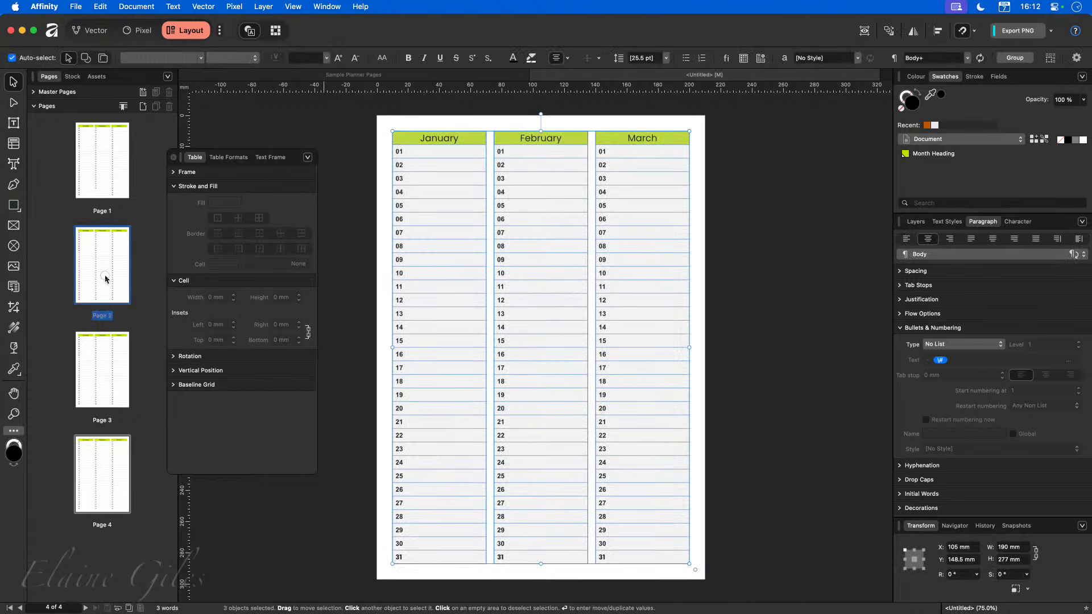
{"action": "left_click", "coordinate": [445, 140]}
{"action": "double_click", "coordinate": [444, 140]}
{"action": "double_click", "coordinate": [444, 138]}
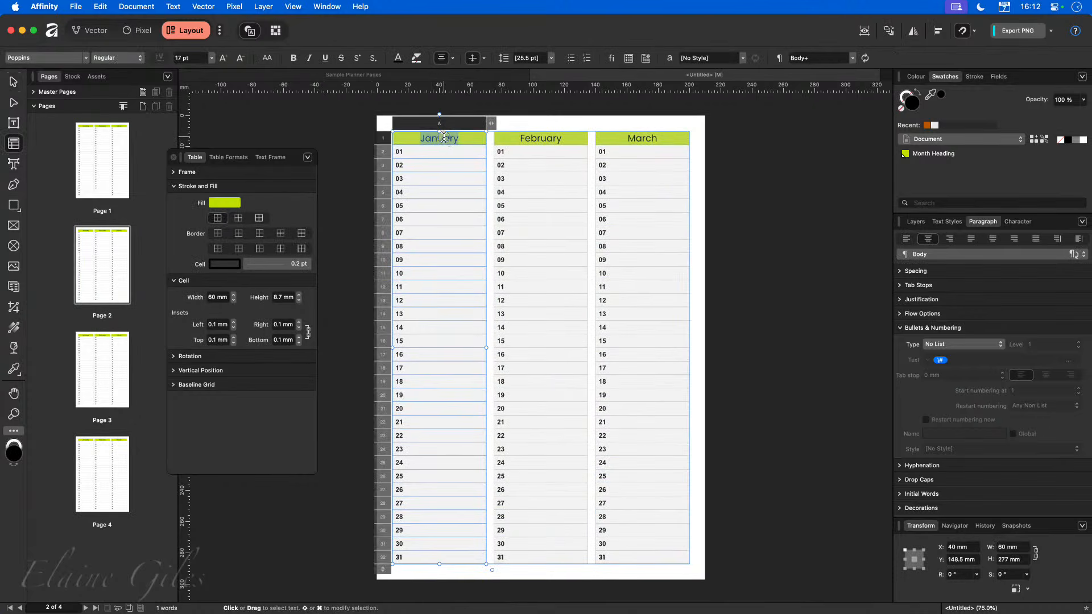
{"action": "type", "text": "April"}
{"action": "double_click", "coordinate": [540, 138]}
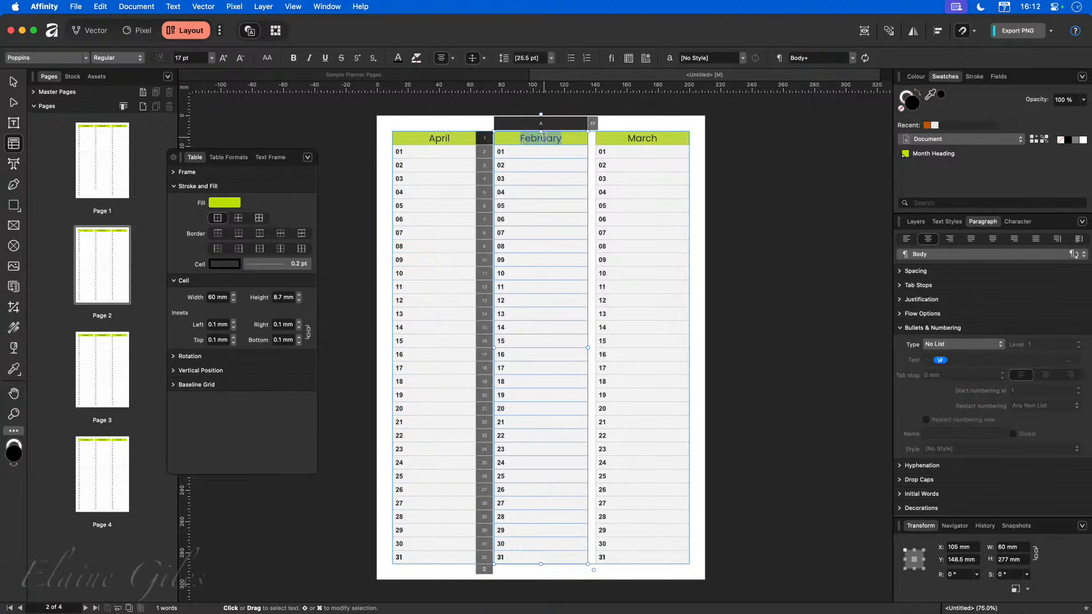
{"action": "type", "text": "May"}
{"action": "double_click", "coordinate": [637, 139]}
{"action": "type", "text": "June"}
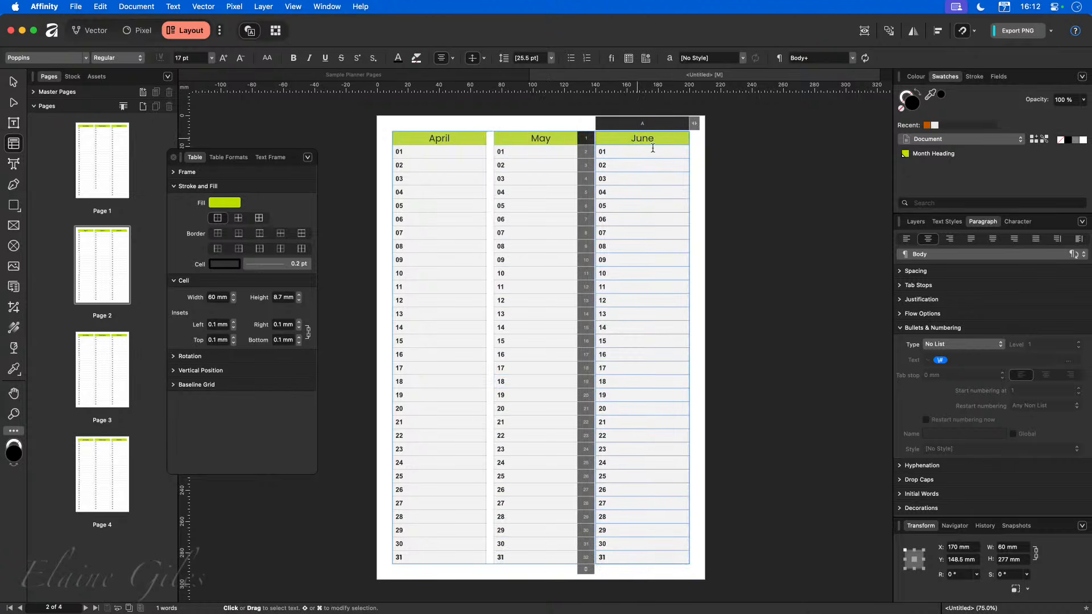
{"action": "left_click", "coordinate": [767, 210]}
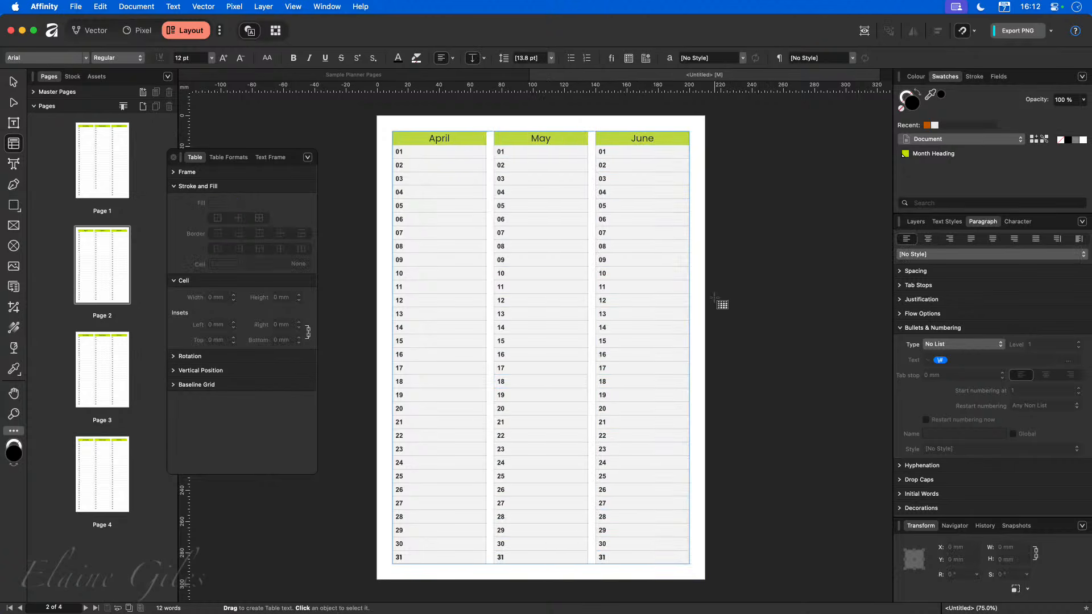
Remove day 31 from the April and June tables.
{"action": "left_click", "coordinate": [417, 556]}
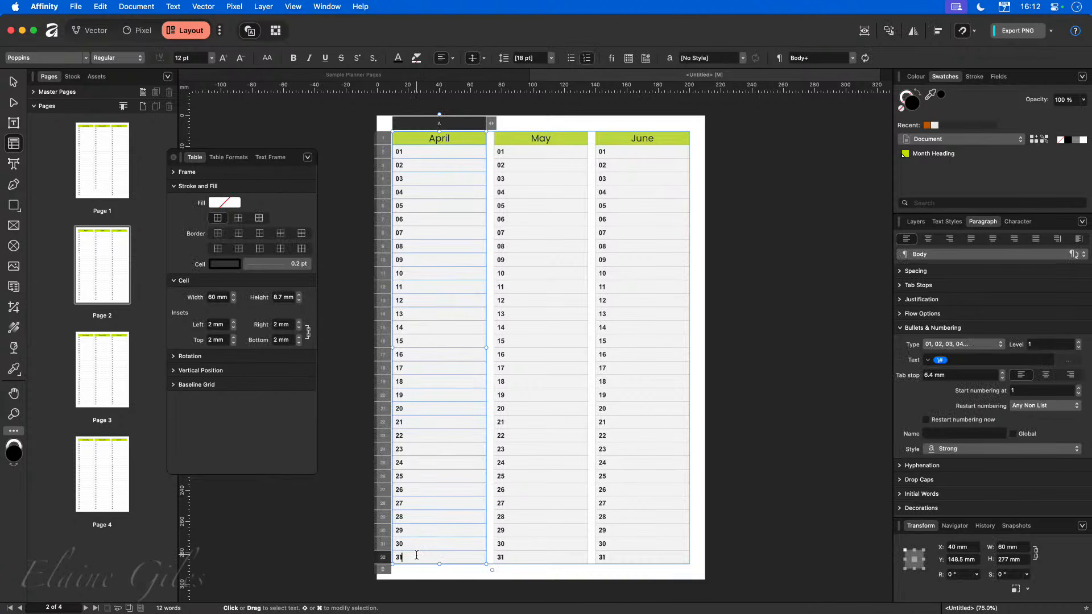
{"action": "key", "text": "BackSpace"}
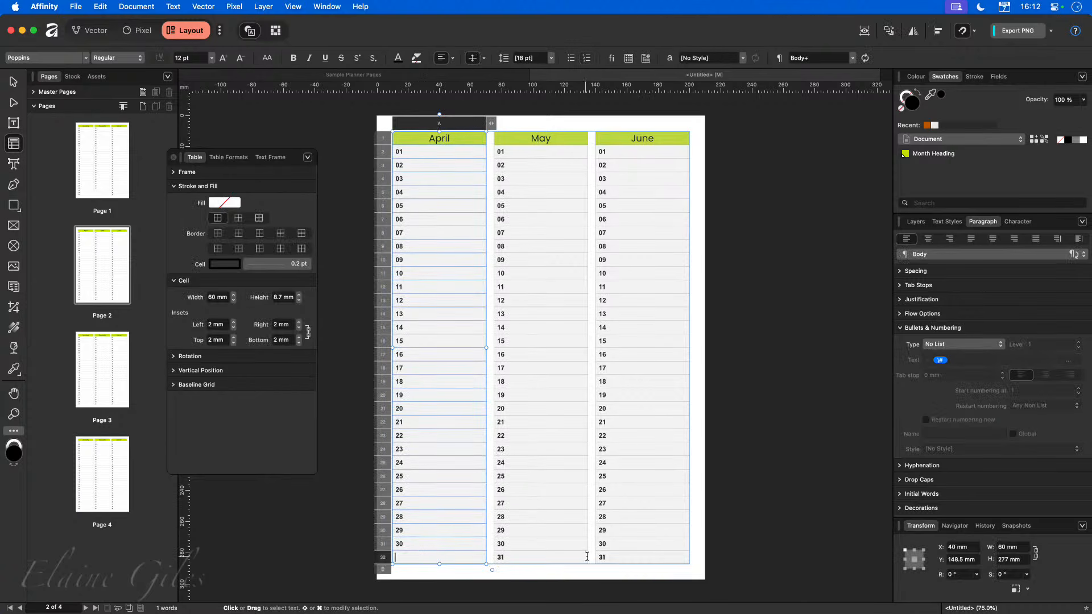
{"action": "left_click", "coordinate": [626, 558]}
{"action": "key", "text": "BackSpace"}
{"action": "key", "text": "Escape"}
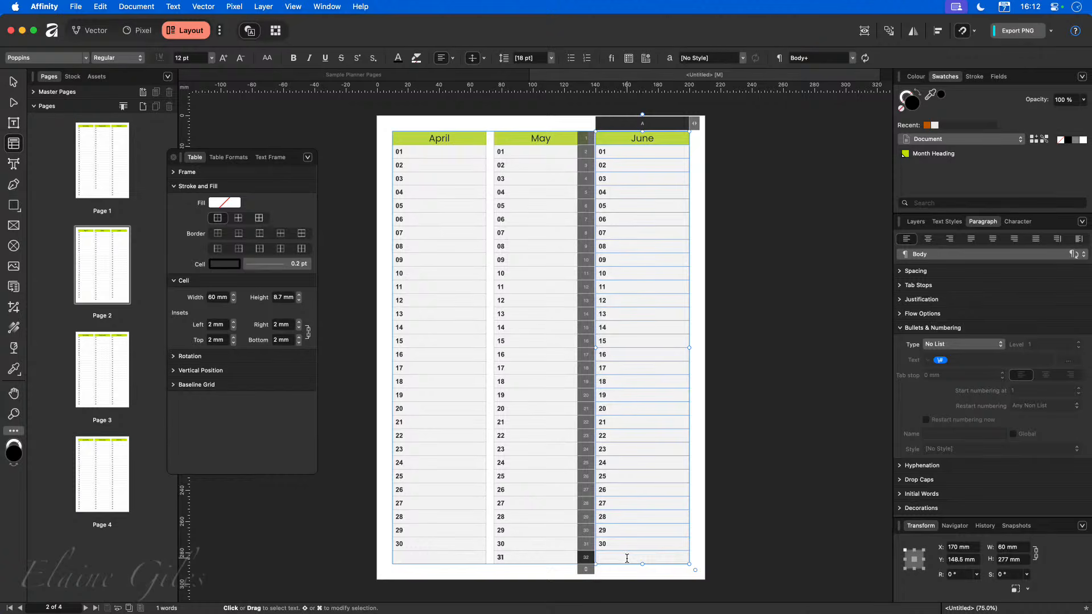
Rename the headings on page 3 to July, August and September.
{"action": "left_click", "coordinate": [287, 552]}
{"action": "left_click", "coordinate": [88, 349]}
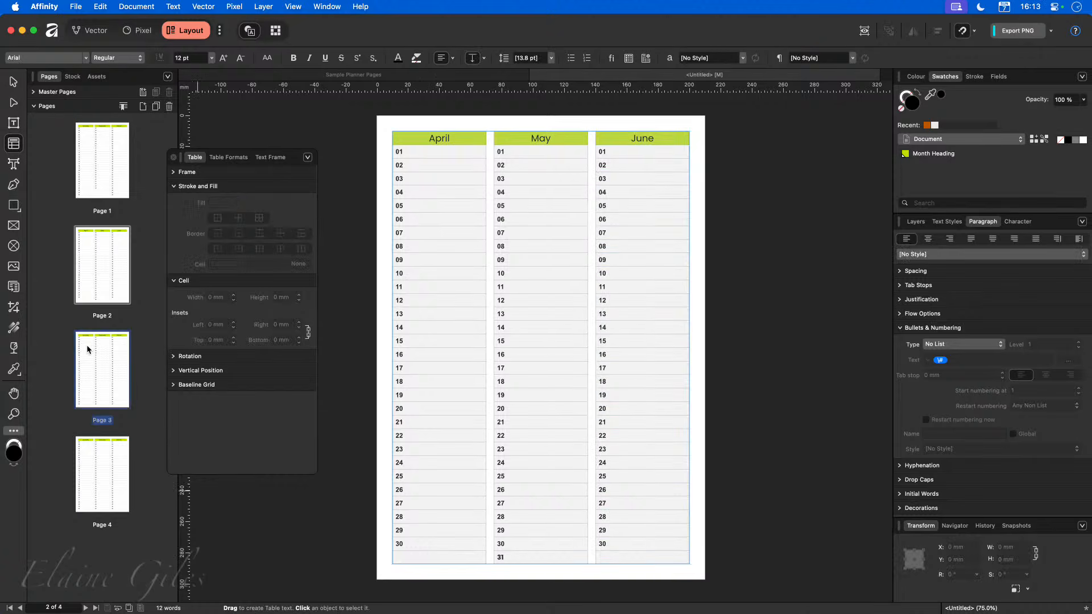
{"action": "double_click", "coordinate": [436, 138]}
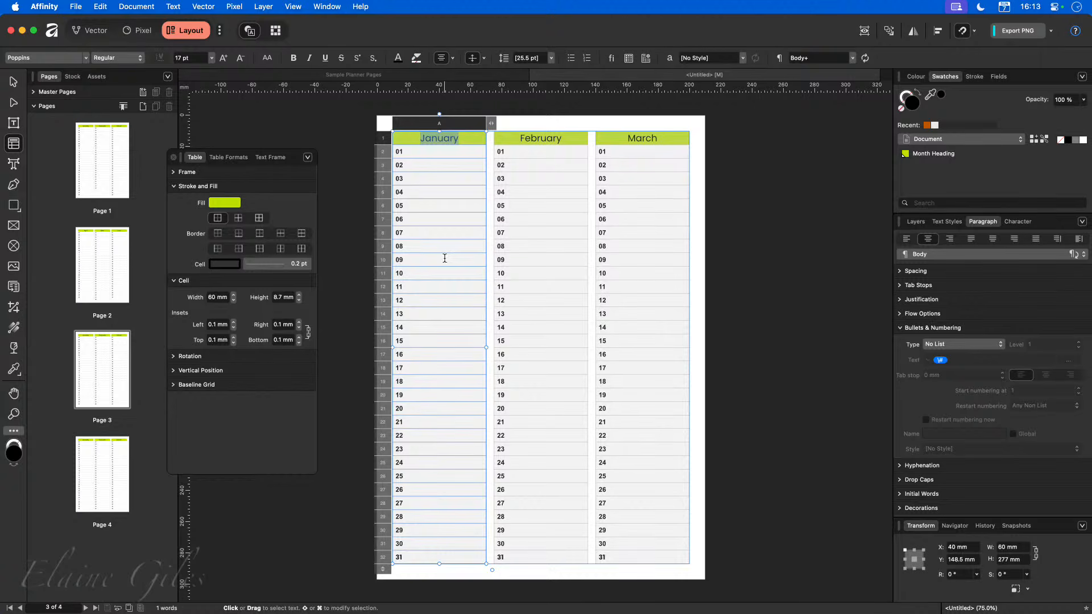
{"action": "type", "text": "July"}
{"action": "double_click", "coordinate": [541, 137]}
{"action": "type", "text": "August"}
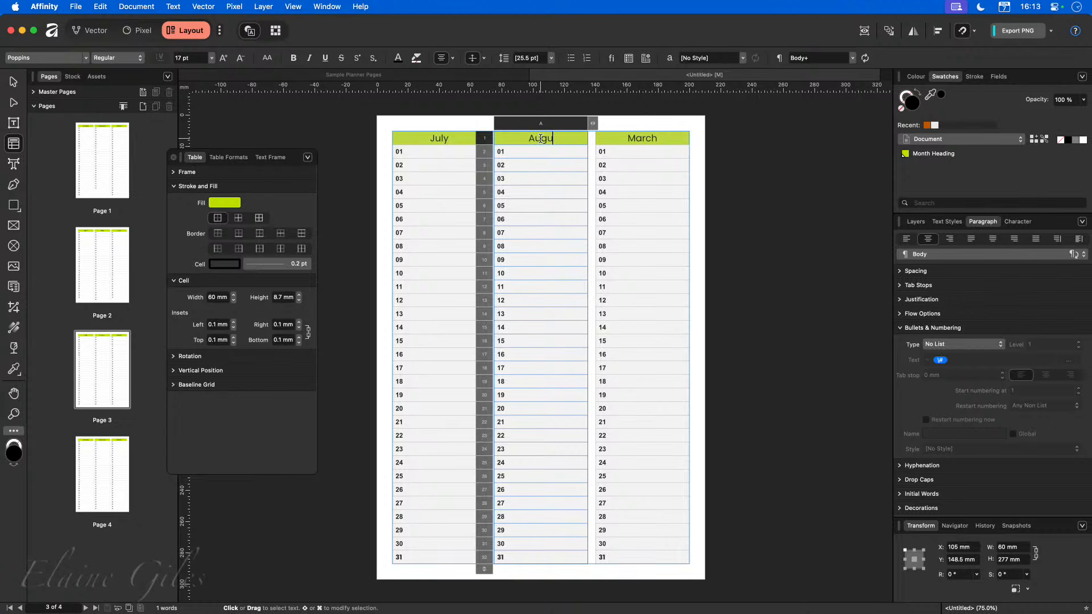
{"action": "left_click", "coordinate": [642, 137]}
{"action": "double_click", "coordinate": [643, 138]}
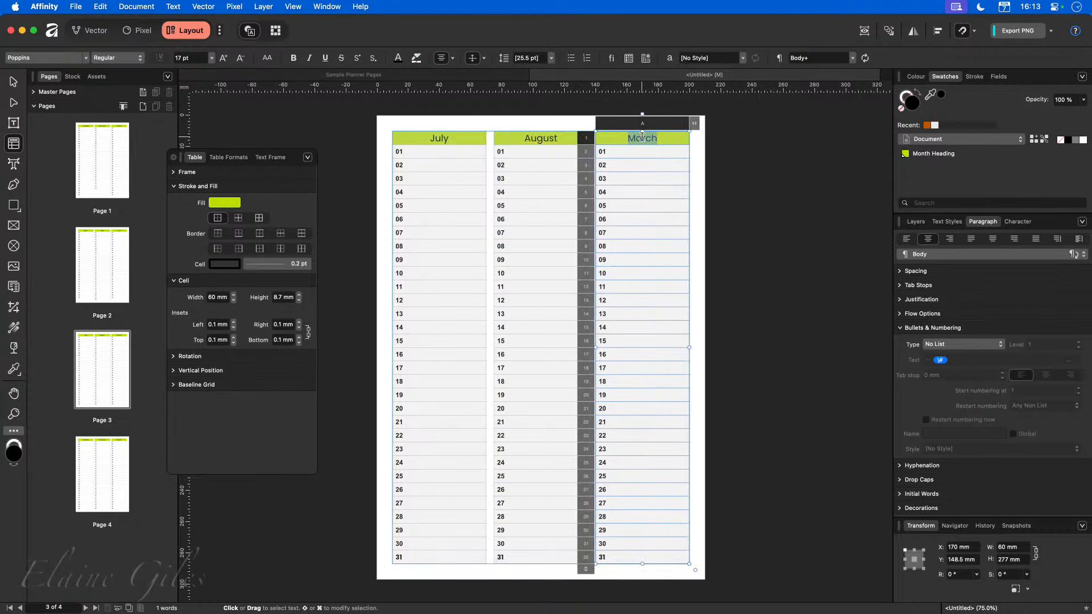
{"action": "type", "text": "September"}
Remove day 31 from the September table and go to page 4.
{"action": "left_click", "coordinate": [629, 559]}
{"action": "key", "text": "Delete"}
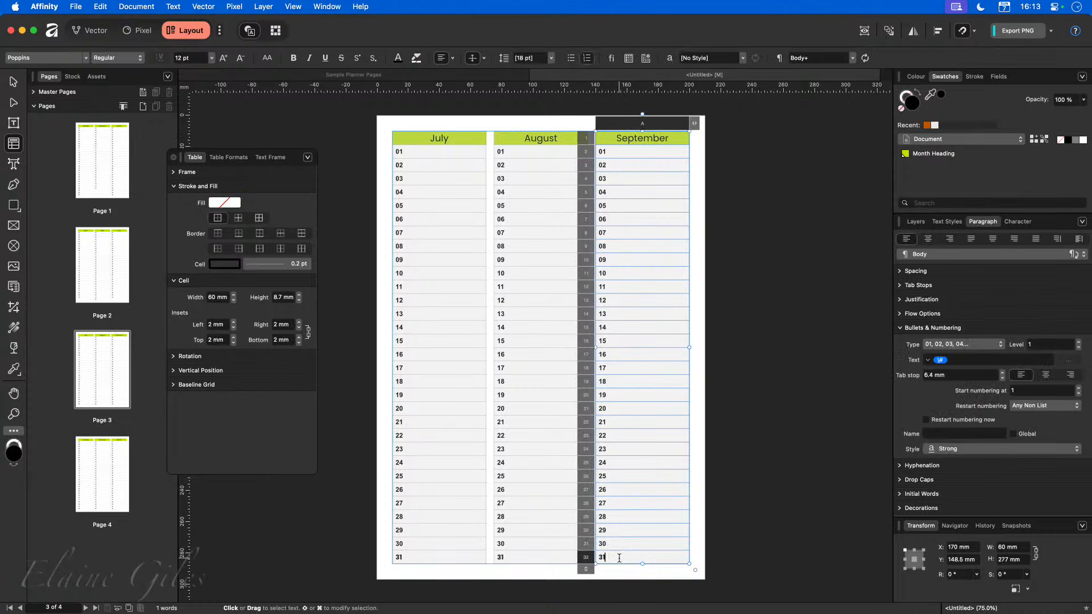
{"action": "left_click", "coordinate": [92, 468]}
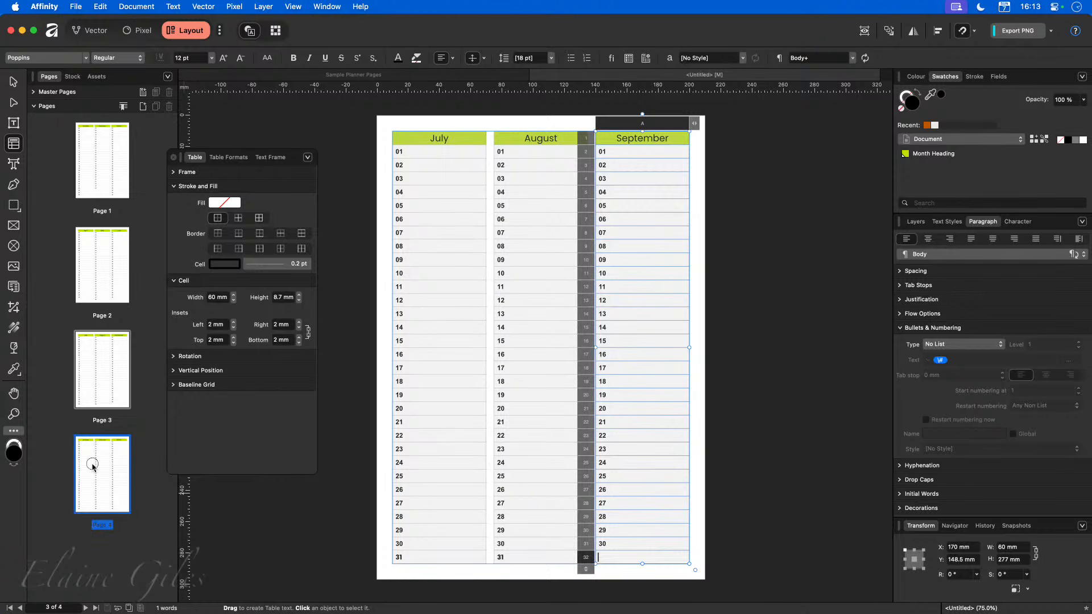
Rename the headings on page 4 to October, November and December.
{"action": "double_click", "coordinate": [425, 139]}
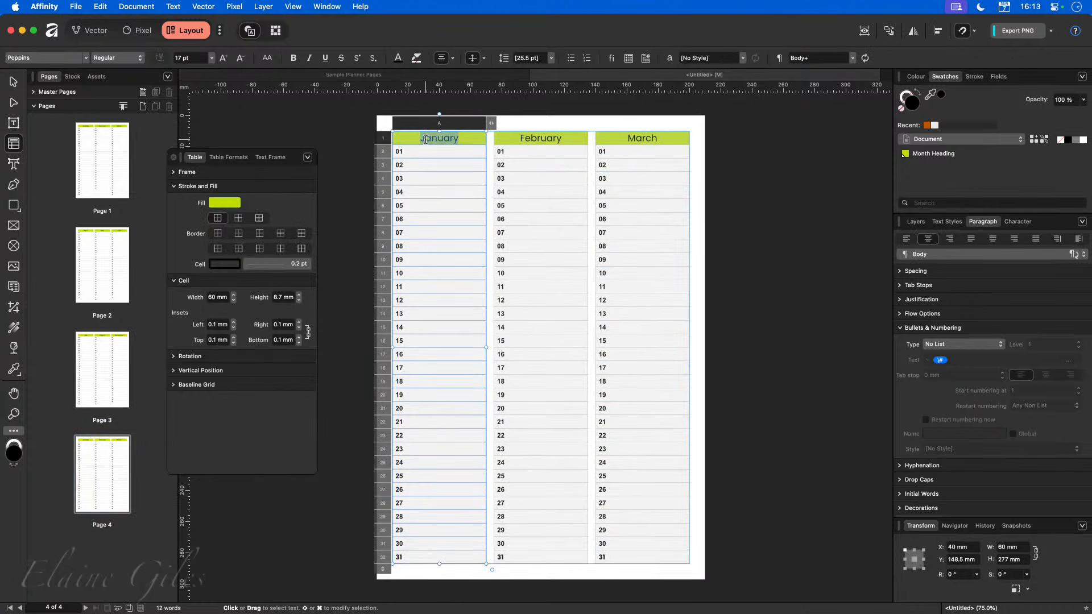
{"action": "type", "text": "October"}
{"action": "left_click", "coordinate": [545, 144]}
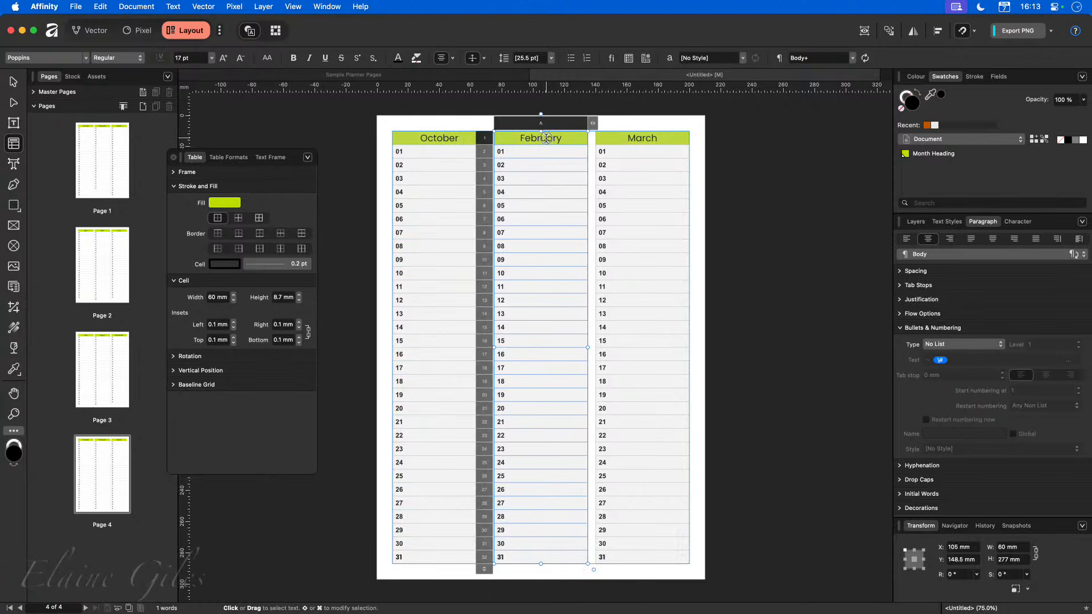
{"action": "double_click", "coordinate": [546, 138]}
{"action": "type", "text": "November"}
{"action": "double_click", "coordinate": [637, 138]}
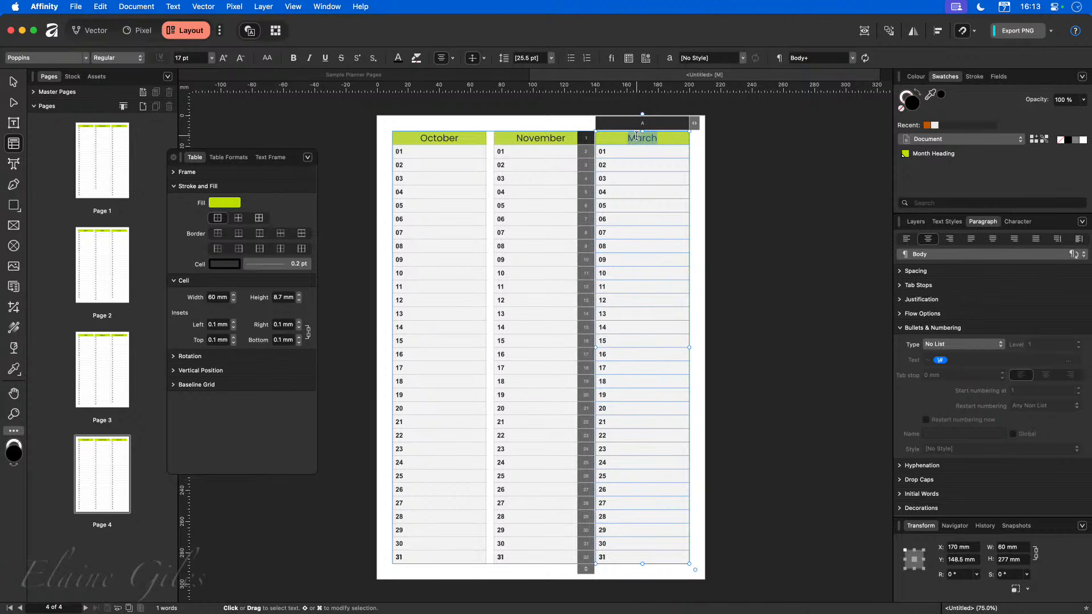
{"action": "type", "text": "December"}
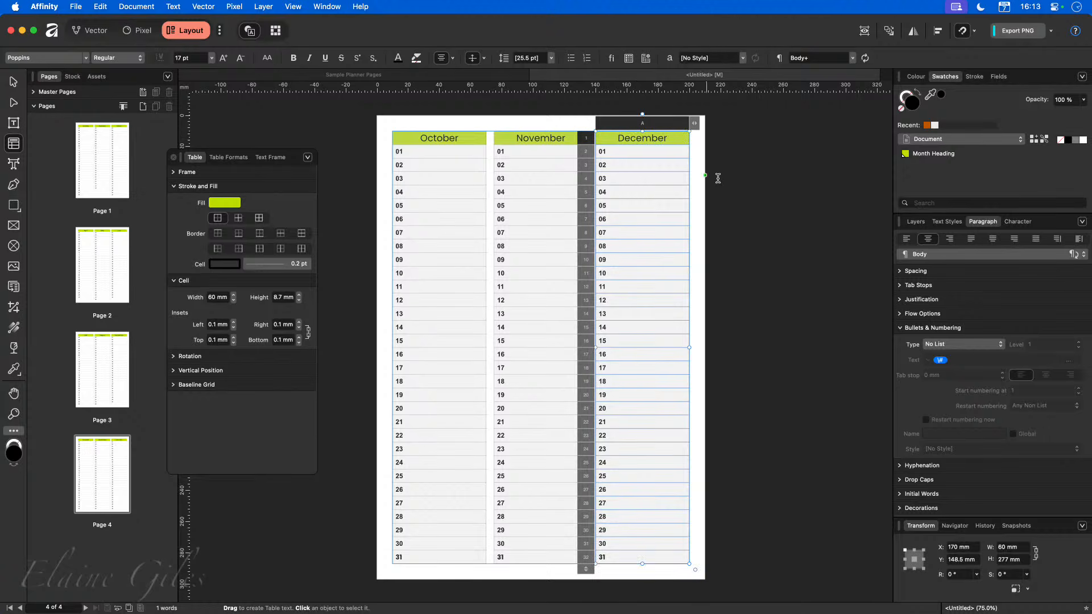
{"action": "key", "text": "Escape"}
{"action": "key", "text": "Escape"}
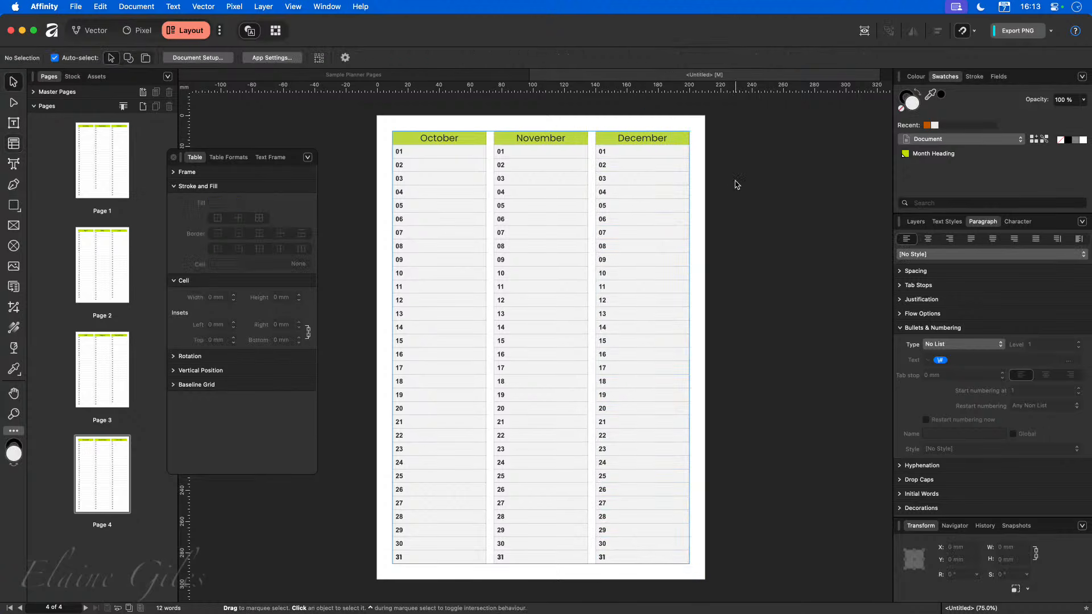
Remove day 31 from the November table on page 4.
{"action": "left_click", "coordinate": [112, 160]}
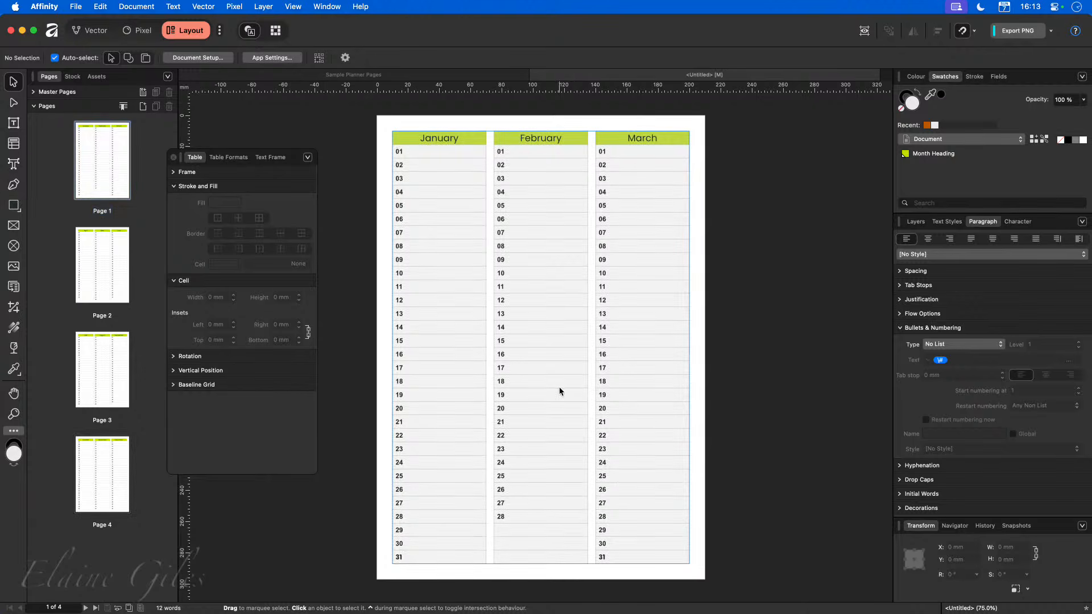
{"action": "left_click", "coordinate": [512, 530]}
{"action": "double_click", "coordinate": [512, 530]}
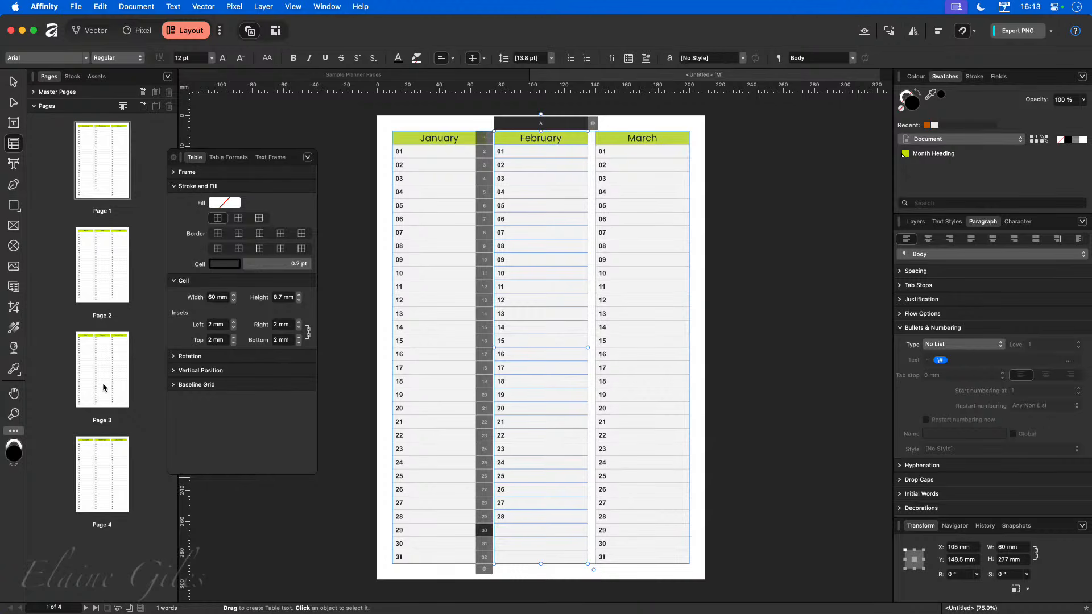
{"action": "left_click", "coordinate": [98, 462]}
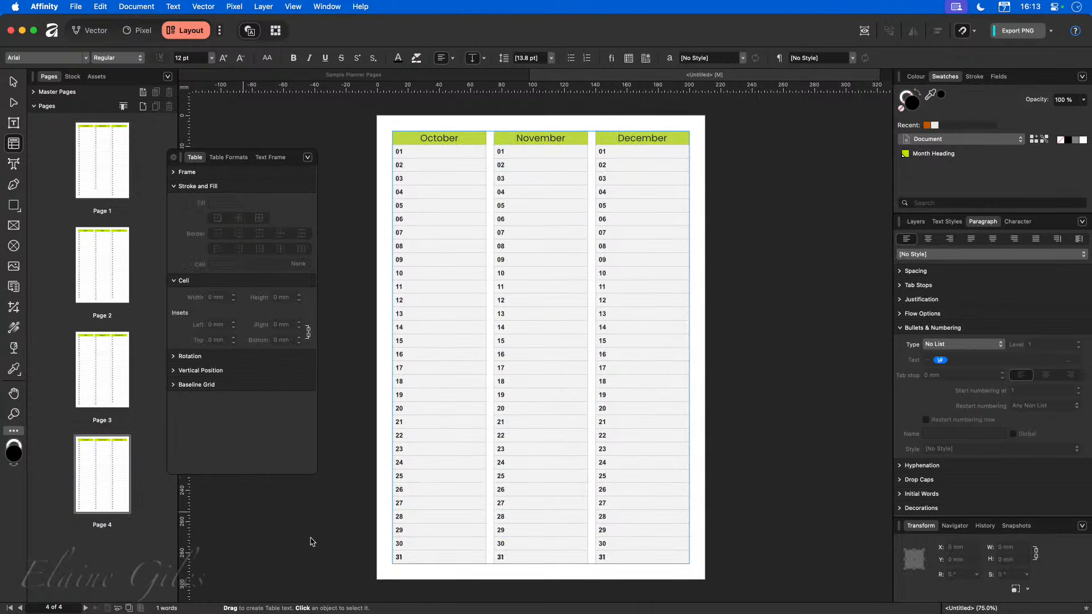
{"action": "left_click", "coordinate": [524, 560]}
{"action": "key", "text": "BackSpace"}
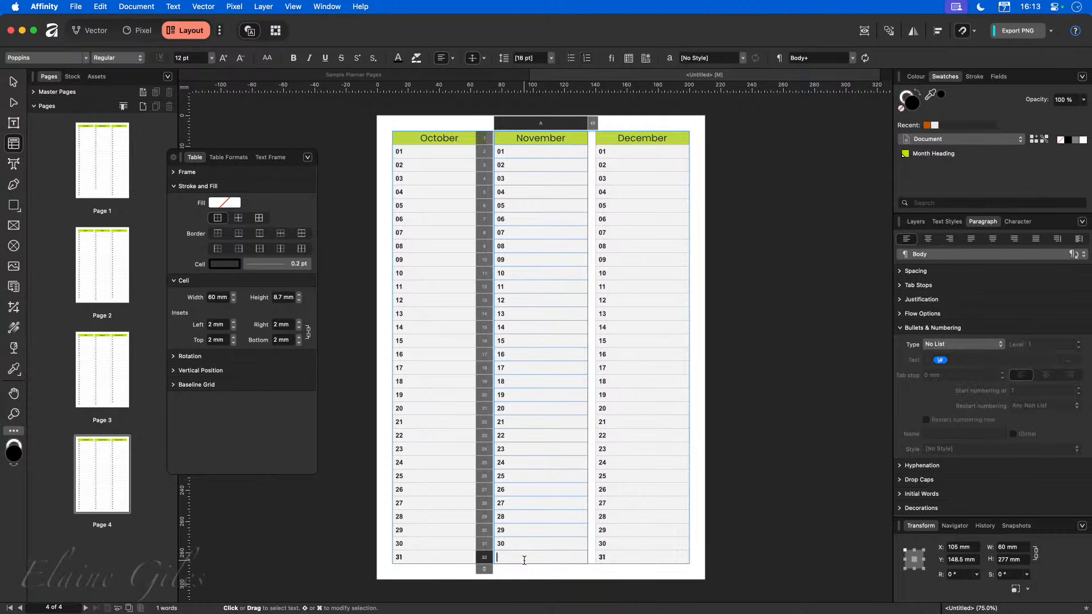
{"action": "left_click", "coordinate": [774, 448]}
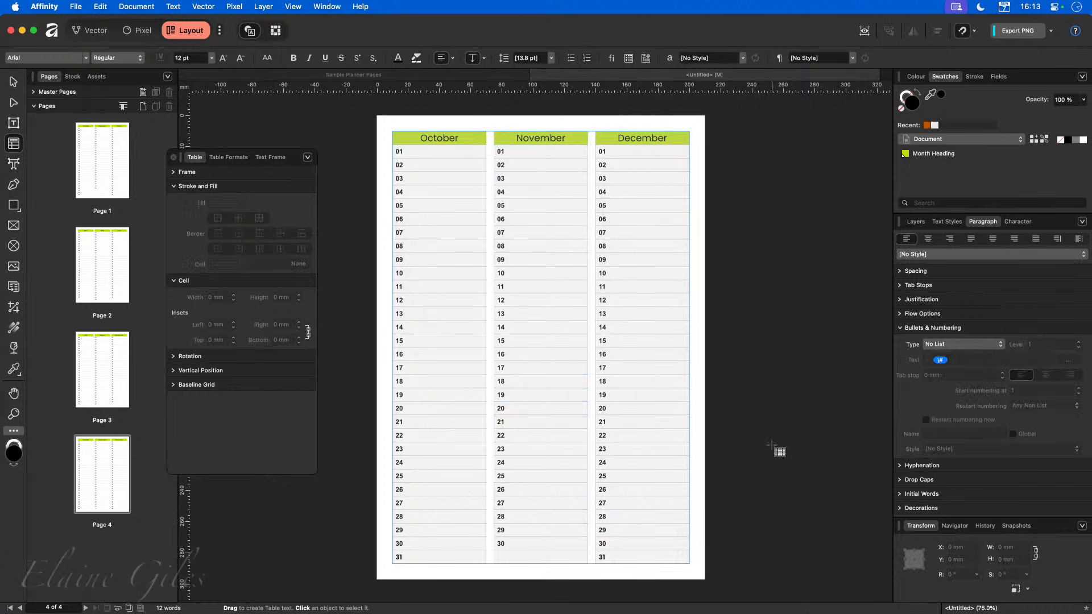
Review the month tables on pages 3, 2 and 1.
{"action": "left_click", "coordinate": [97, 375]}
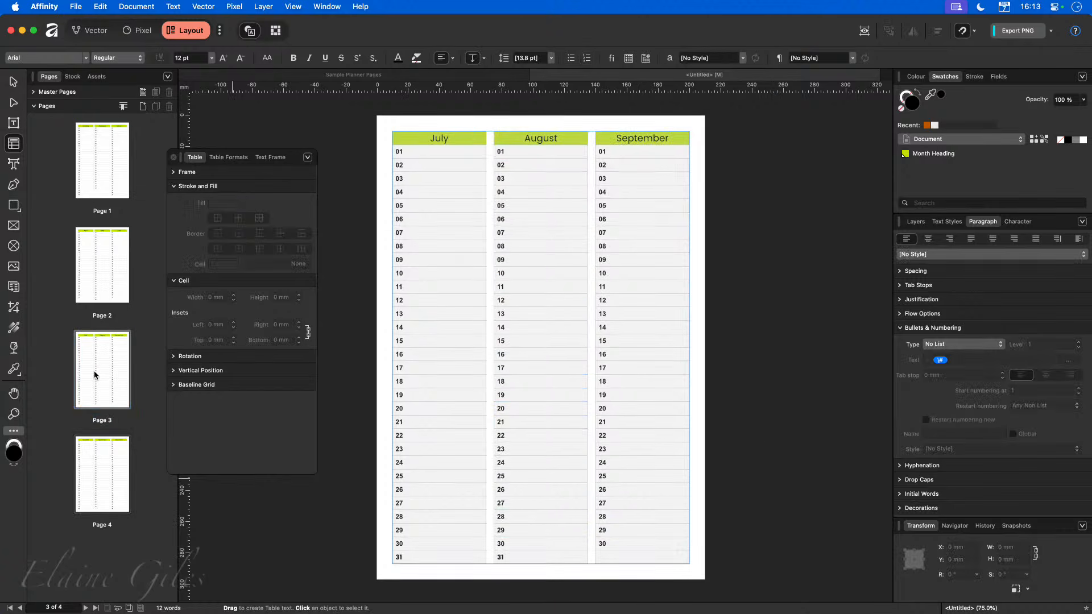
{"action": "left_click", "coordinate": [93, 281]}
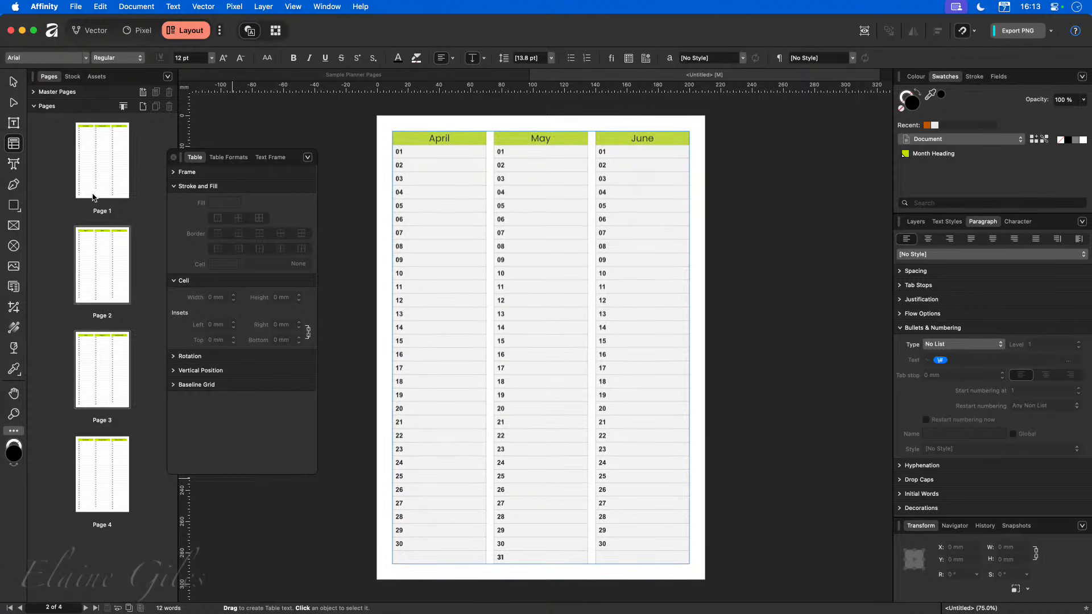
{"action": "left_click", "coordinate": [91, 171]}
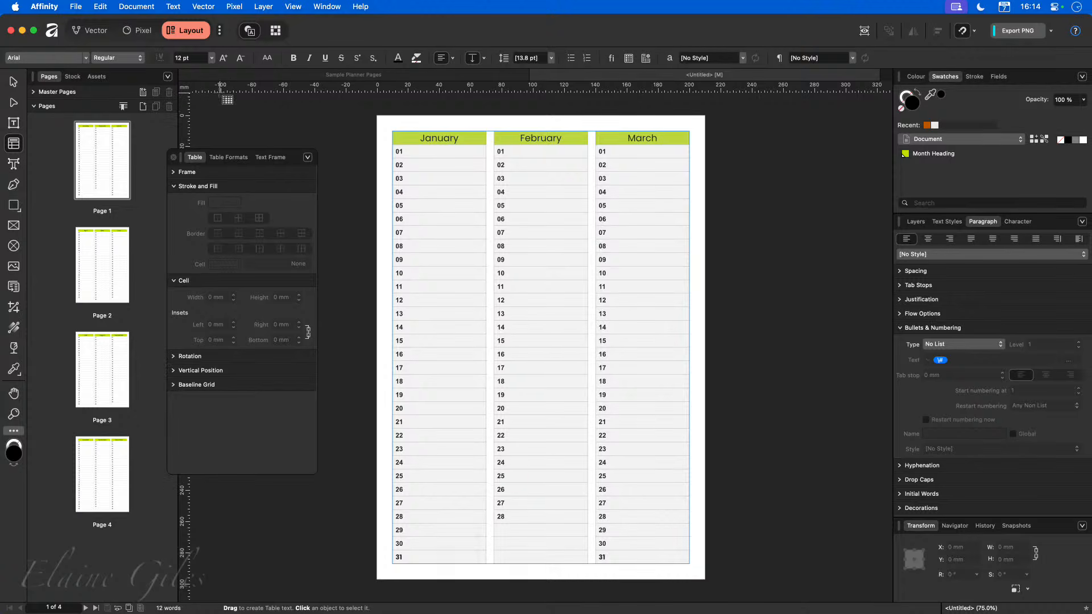
Turn on facing pages in Document Setup, with the first page starting on the left.
{"action": "key", "text": "v"}
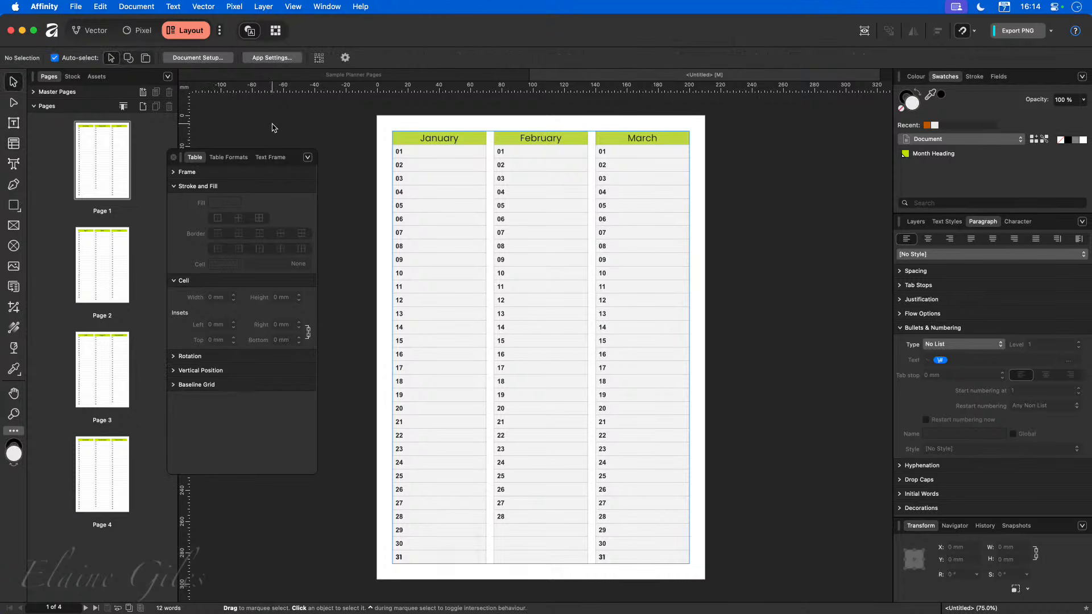
{"action": "left_click", "coordinate": [203, 57]}
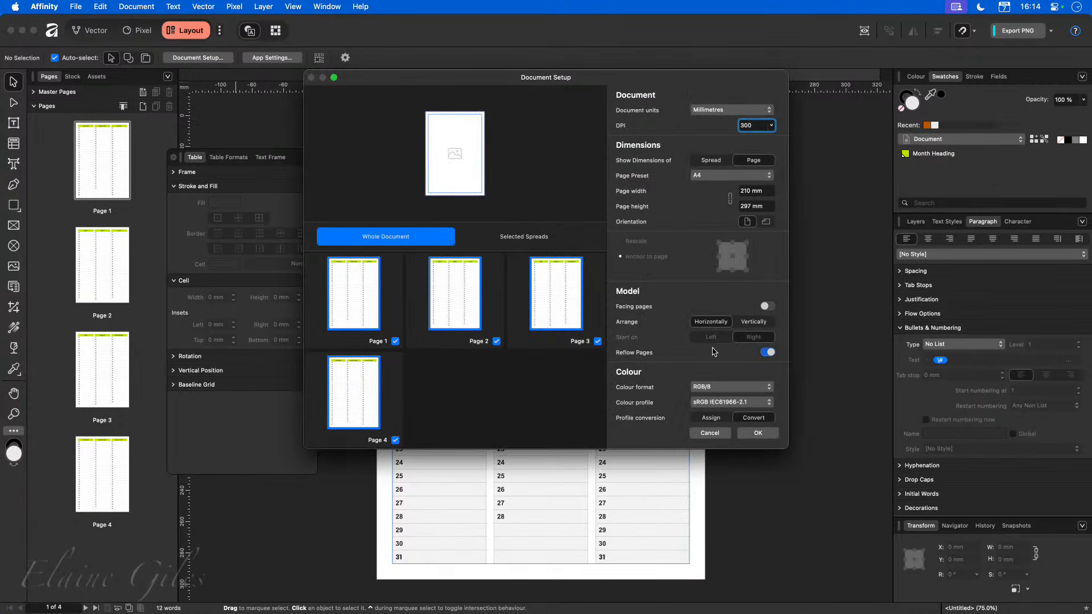
{"action": "scroll", "coordinate": [714, 350], "scroll_direction": "down", "scroll_amount": 1}
{"action": "scroll", "coordinate": [713, 350], "scroll_direction": "down", "scroll_amount": 5}
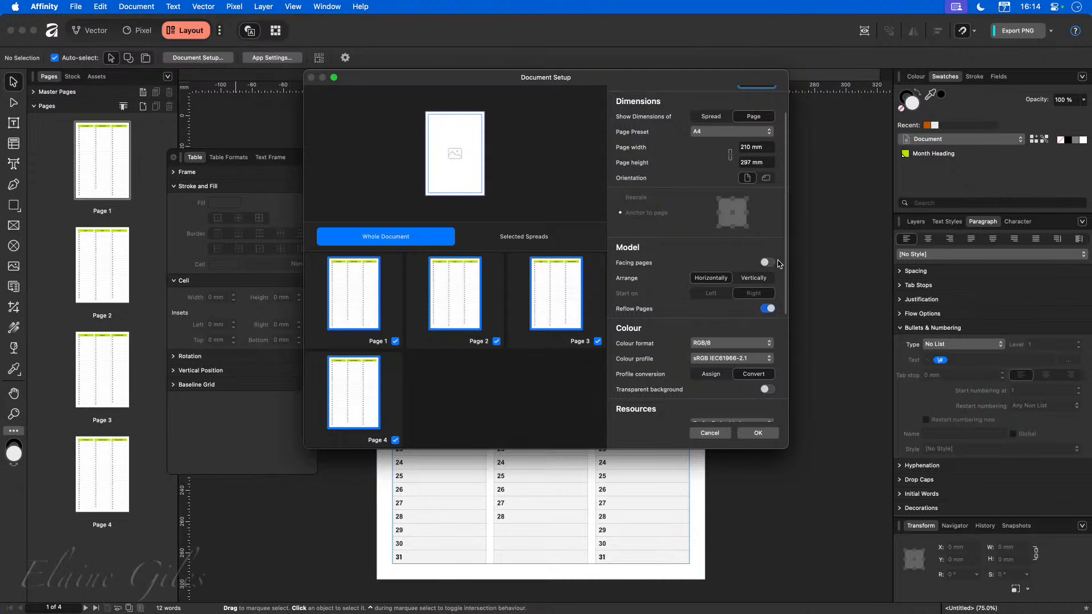
{"action": "left_click", "coordinate": [768, 264]}
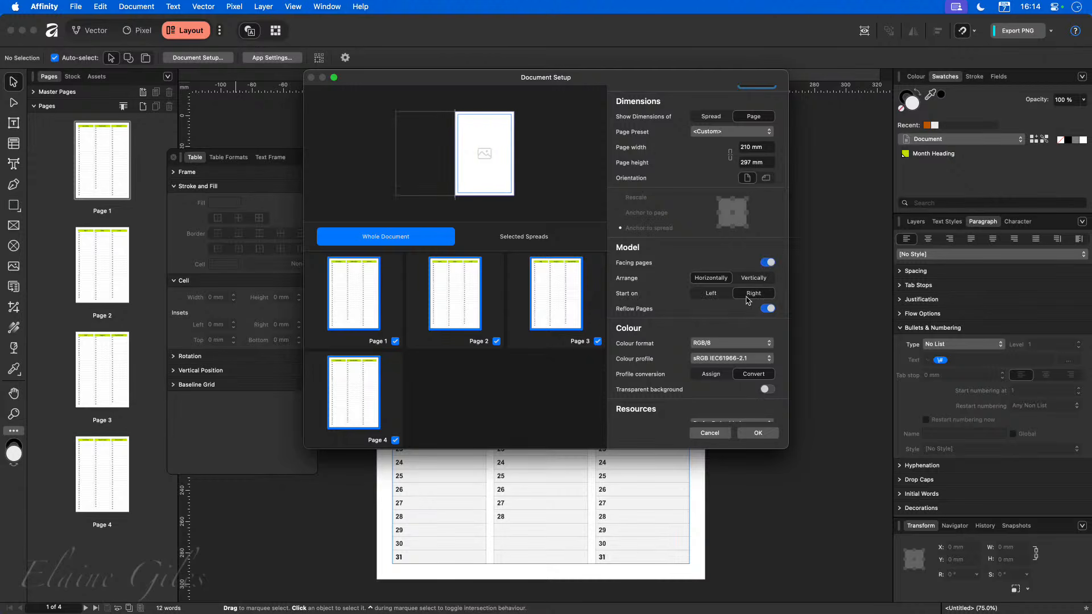
{"action": "left_click", "coordinate": [703, 296]}
{"action": "left_click", "coordinate": [759, 434]}
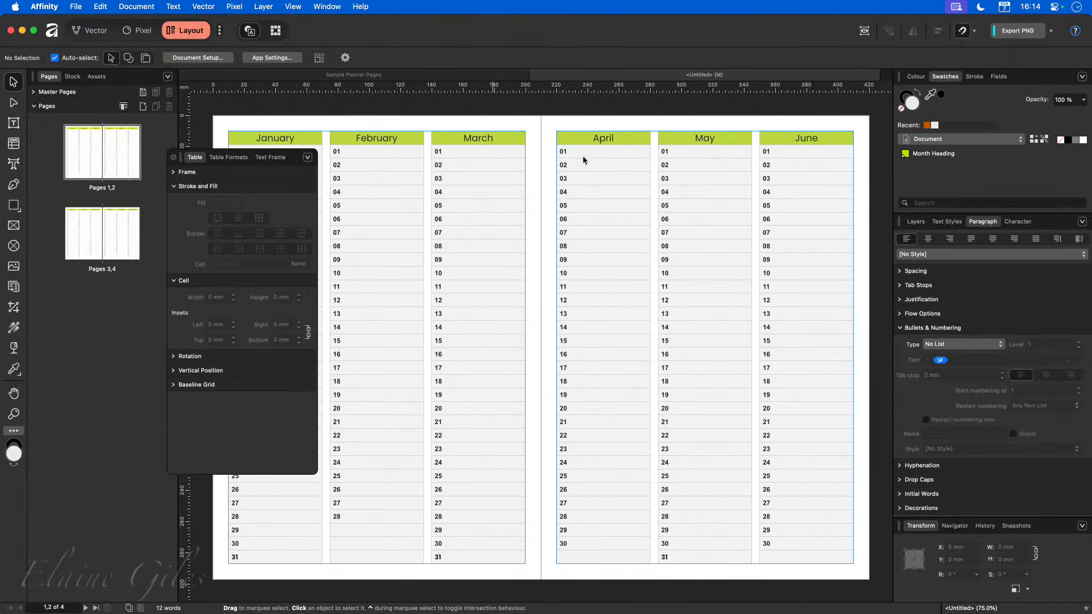
Save the document as Planner and close the open documents.
{"action": "left_click", "coordinate": [106, 242]}
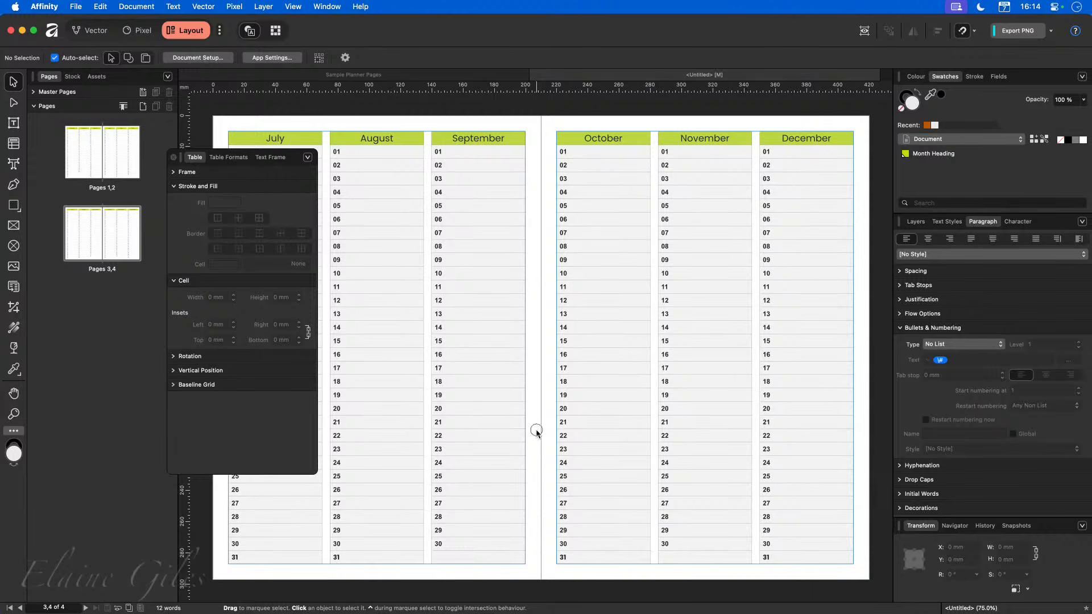
{"action": "key", "text": "super+s"}
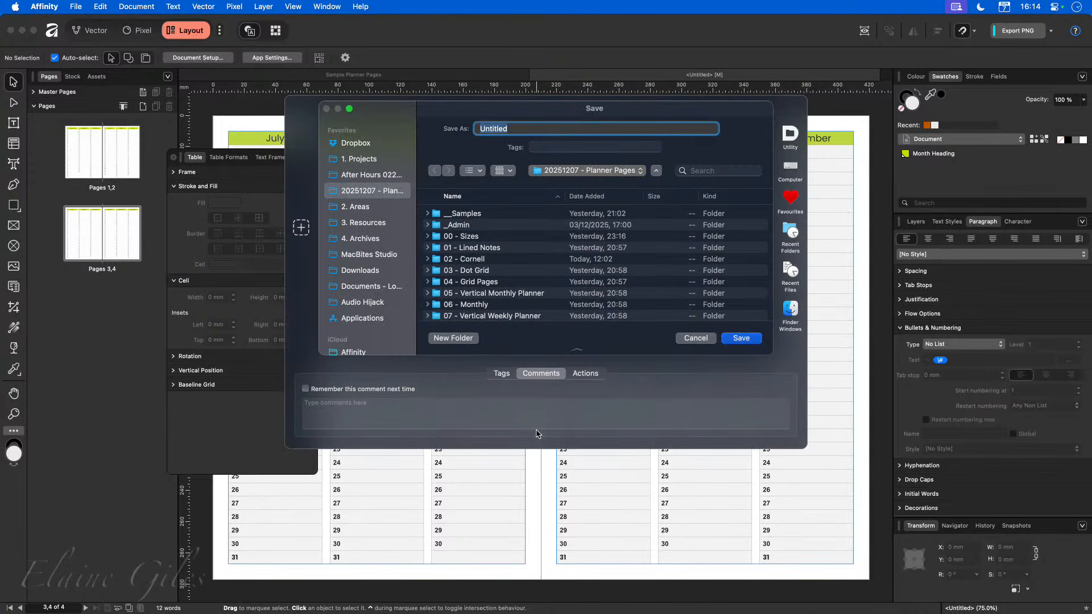
{"action": "type", "text": "Planner"}
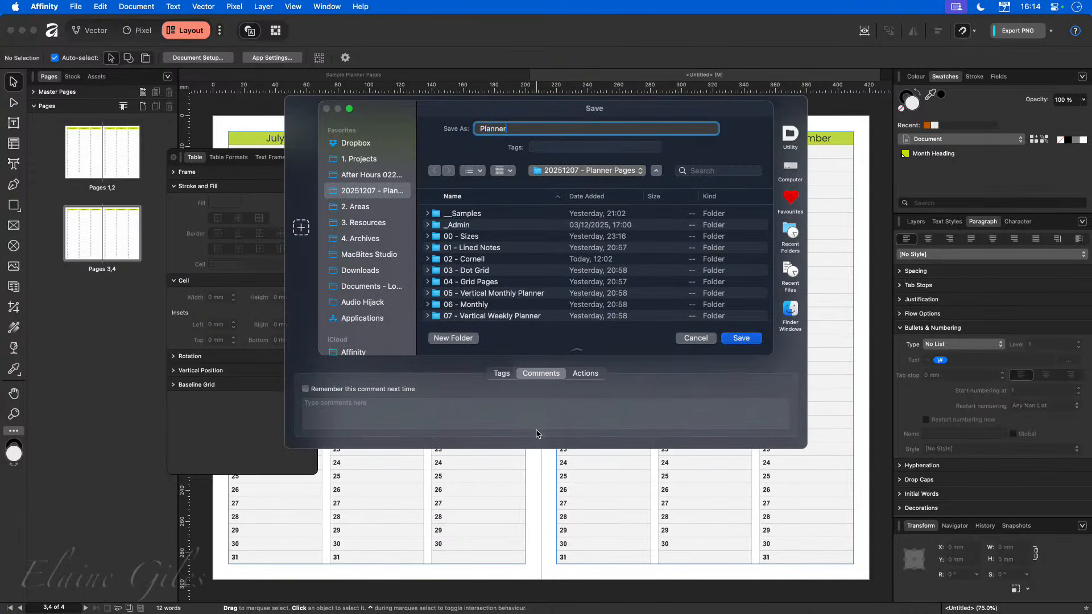
{"action": "key", "text": "Return"}
{"action": "key", "text": "super+w"}
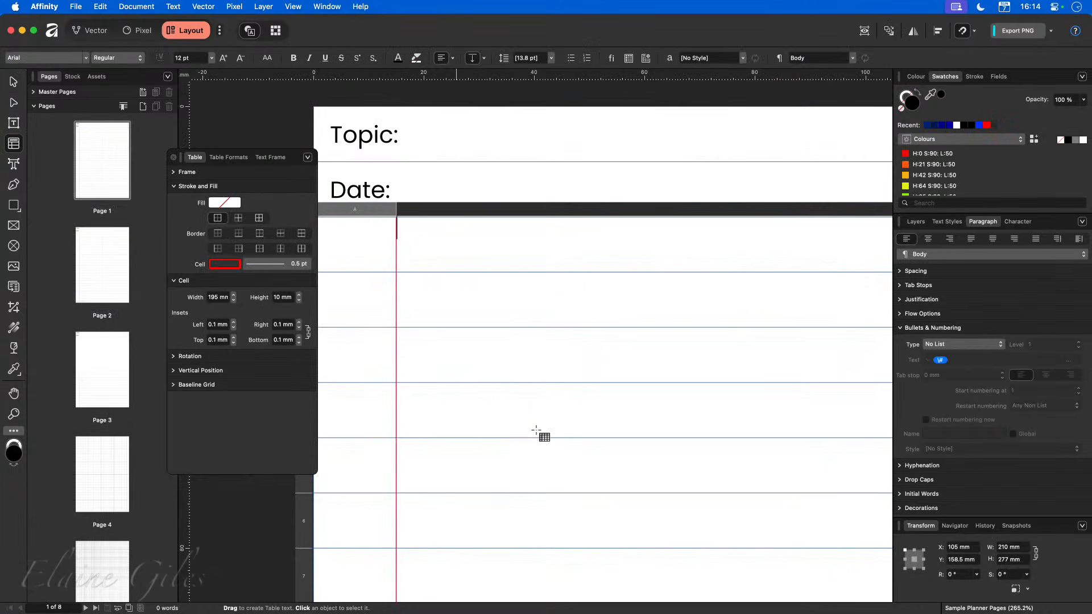
{"action": "key", "text": "super+w"}
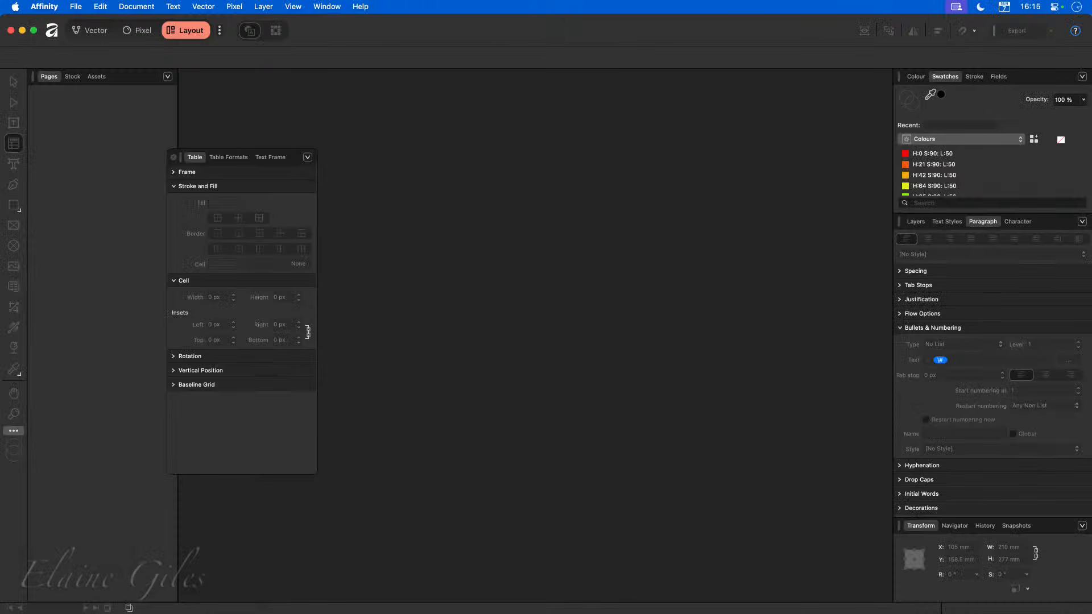
Create a new A5 document.
{"action": "key", "text": "super+n"}
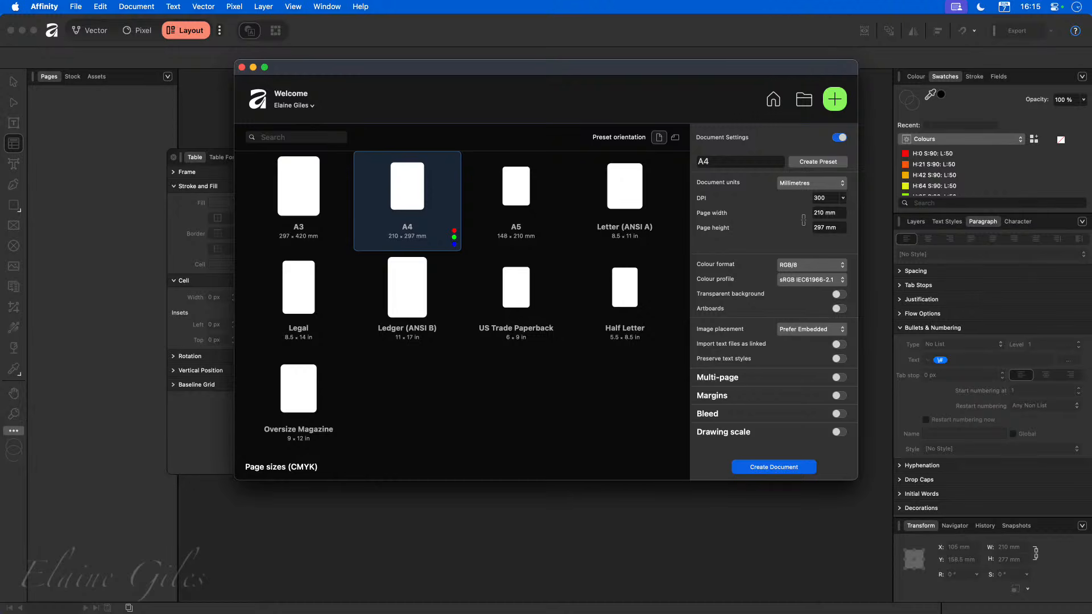
{"action": "left_click", "coordinate": [516, 201]}
{"action": "key", "text": "Return"}
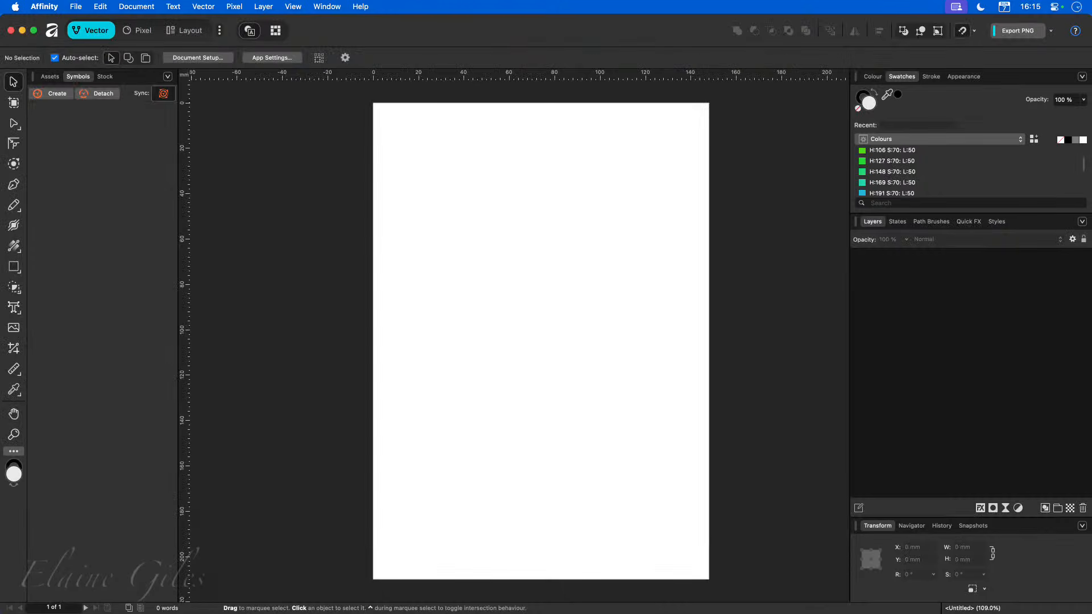
Place the January 2026 calendar table from the Assets onto the page.
{"action": "left_click", "coordinate": [199, 30]}
{"action": "left_click", "coordinate": [97, 77]}
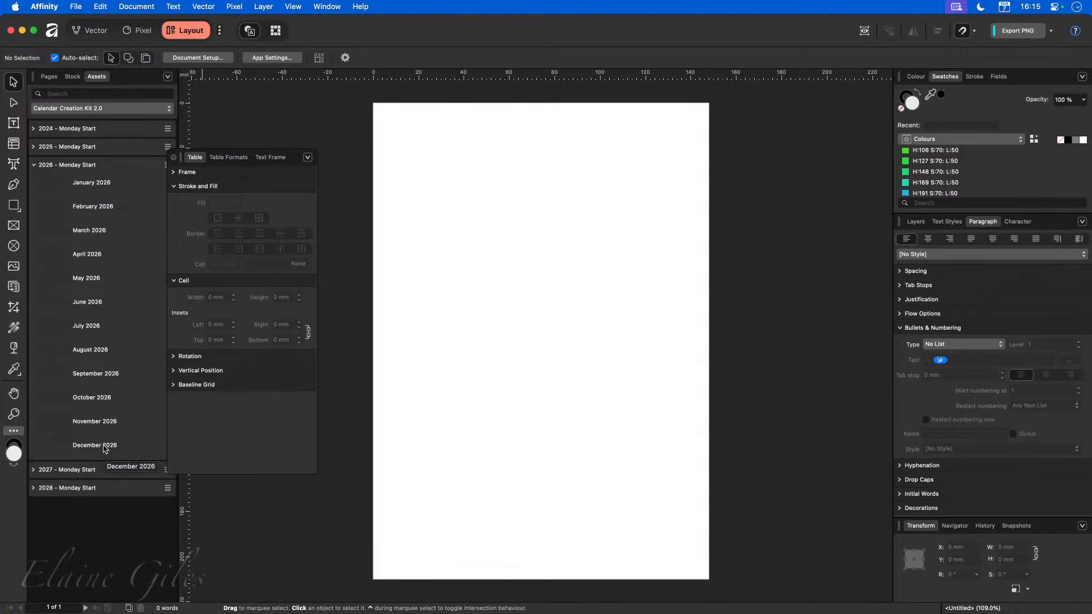
{"action": "left_click_drag", "start_coordinate": [91, 183], "coordinate": [558, 247]}
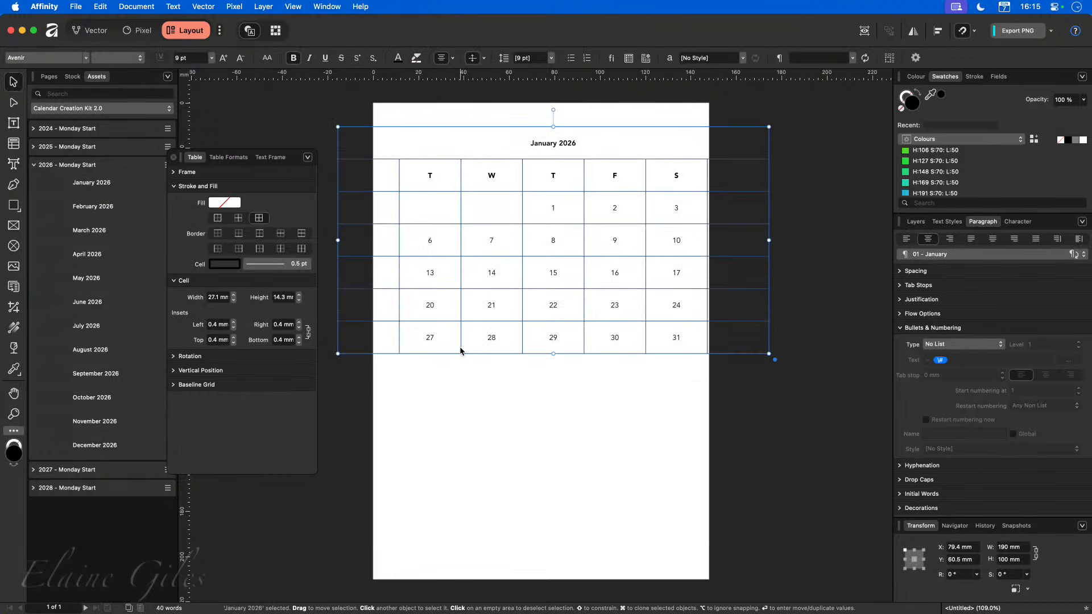
{"action": "left_click", "coordinate": [439, 396]}
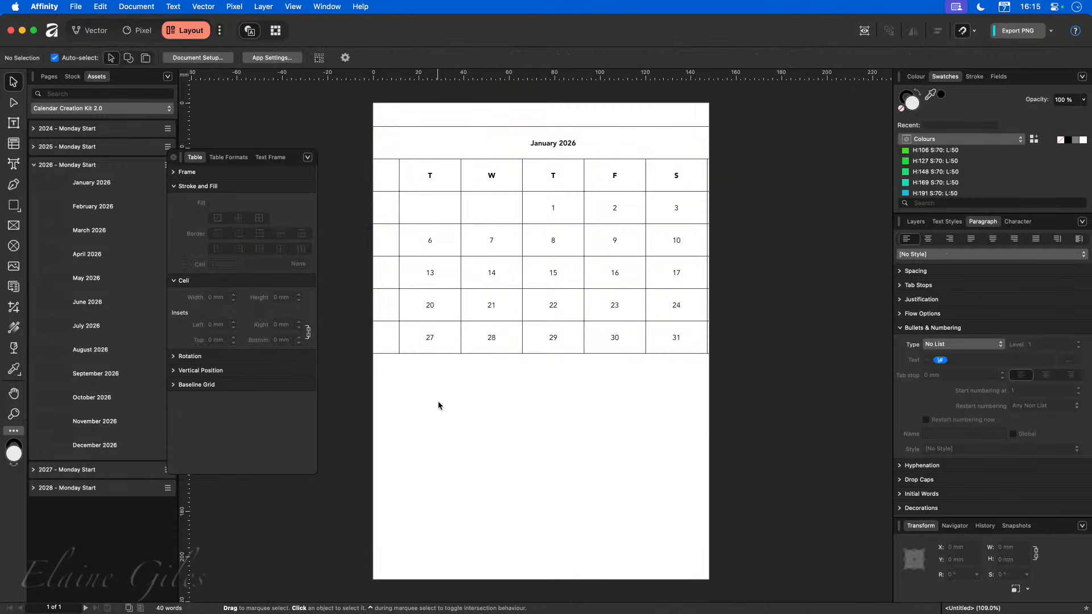
Turn on margins in Document Setup and set them to 5 mm.
{"action": "left_click", "coordinate": [203, 61]}
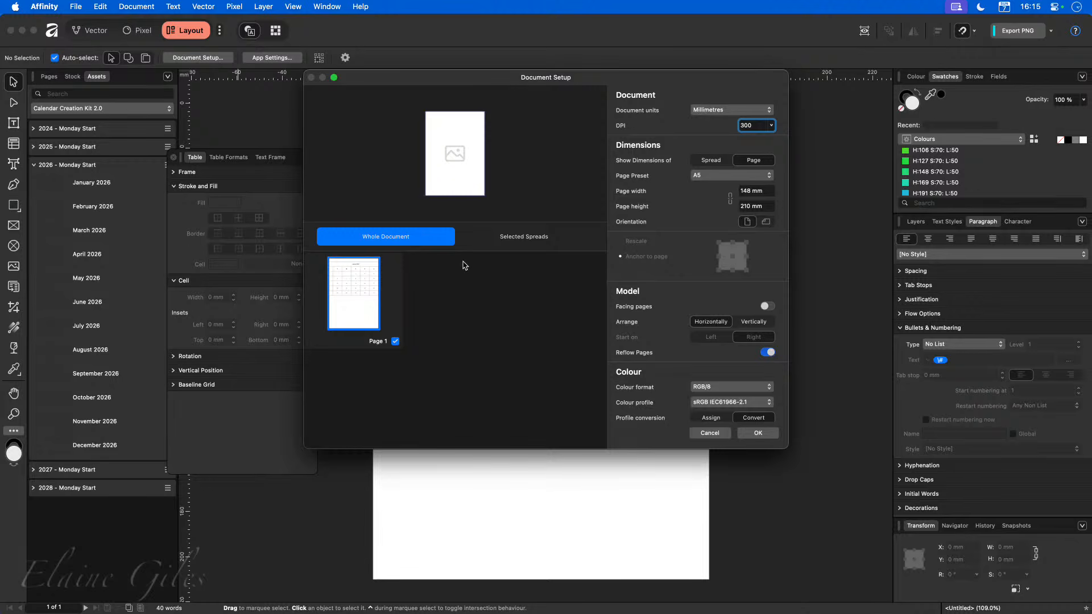
{"action": "scroll", "coordinate": [738, 352], "scroll_direction": "down", "scroll_amount": 2}
{"action": "scroll", "coordinate": [738, 353], "scroll_direction": "down", "scroll_amount": 5}
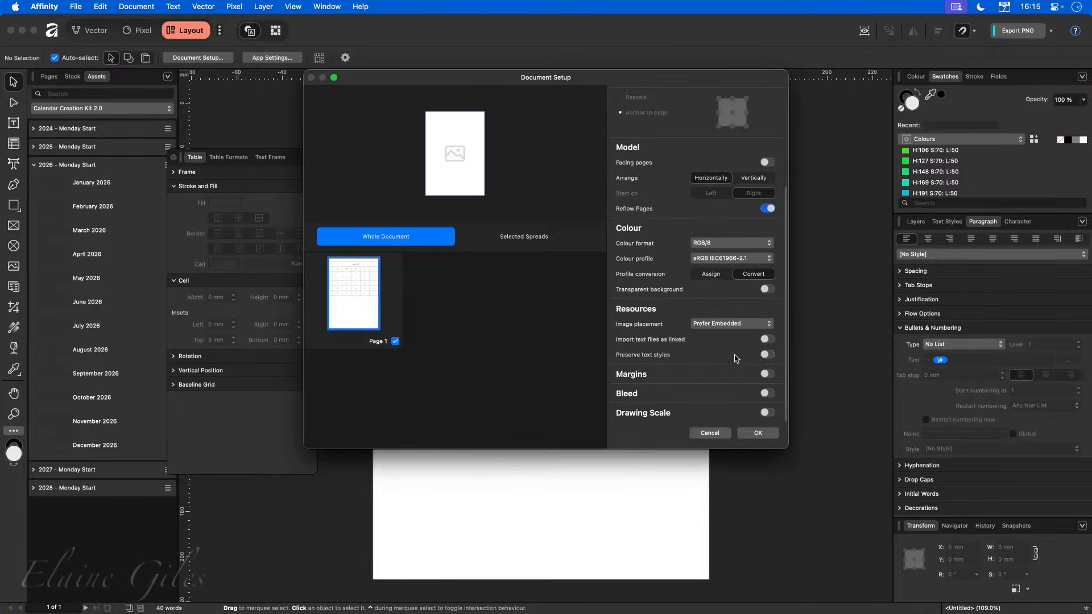
{"action": "left_click", "coordinate": [754, 390]}
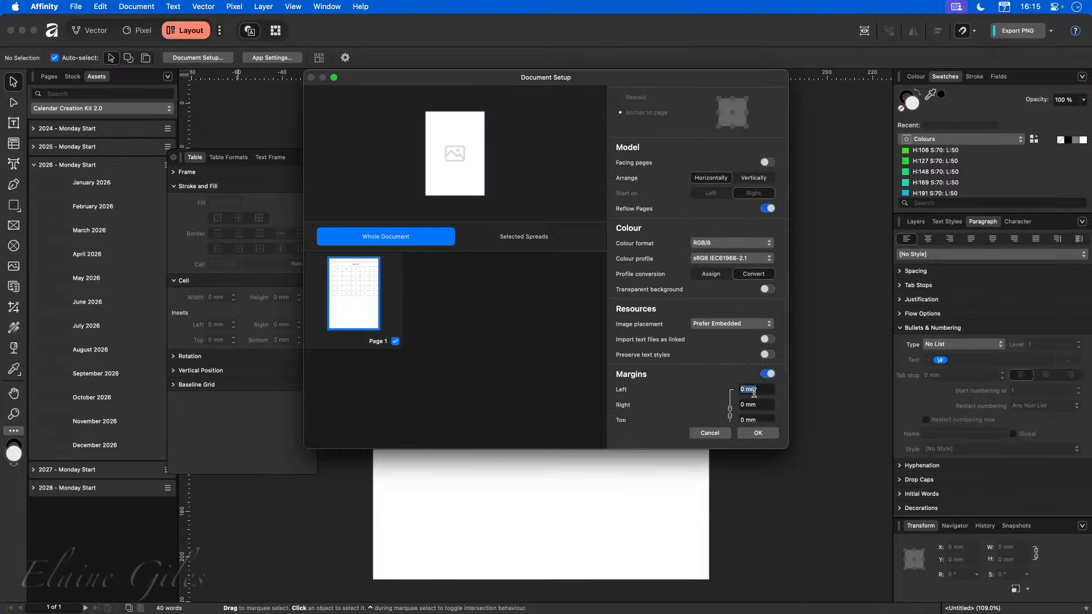
{"action": "type", "text": "5"}
{"action": "key", "text": "Return"}
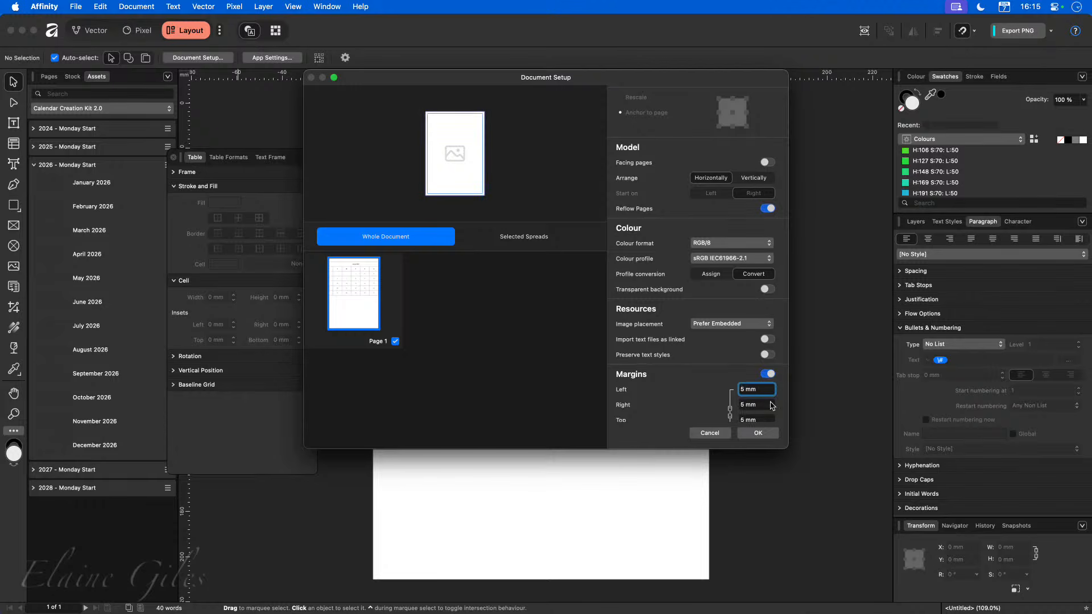
{"action": "left_click", "coordinate": [762, 433]}
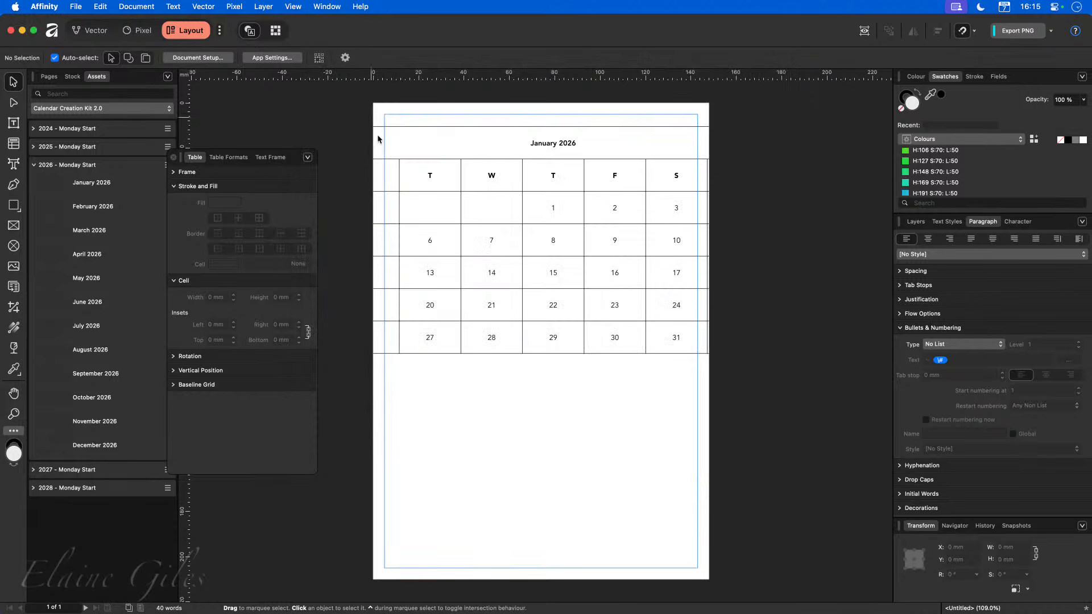
Move the January table to the top-left margin corner and stretch it to fill the page margins.
{"action": "left_click_drag", "start_coordinate": [429, 176], "coordinate": [477, 171]}
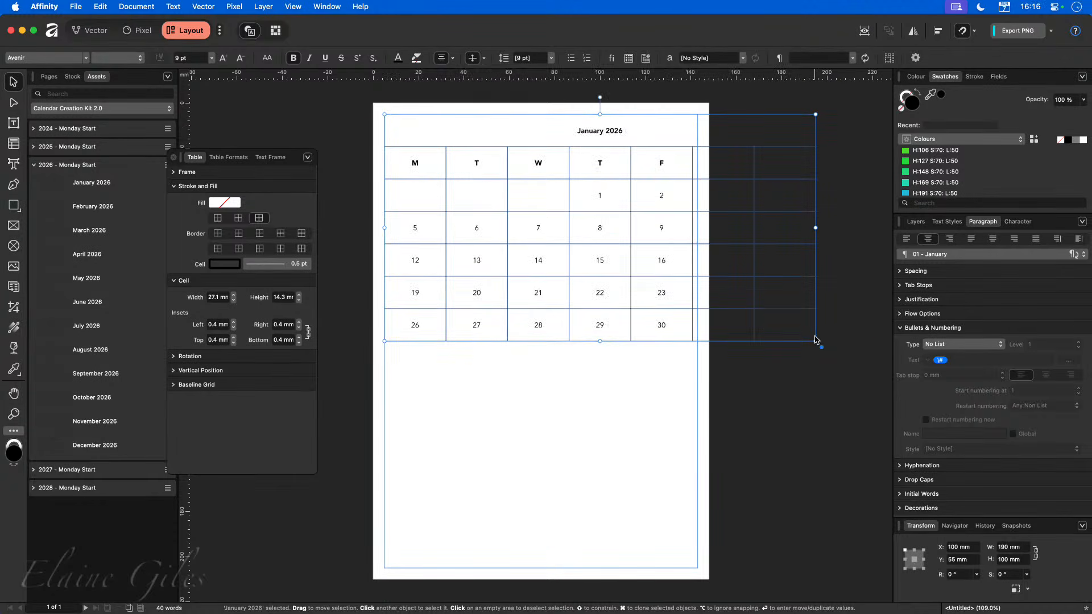
{"action": "left_click_drag", "start_coordinate": [815, 341], "coordinate": [698, 568]}
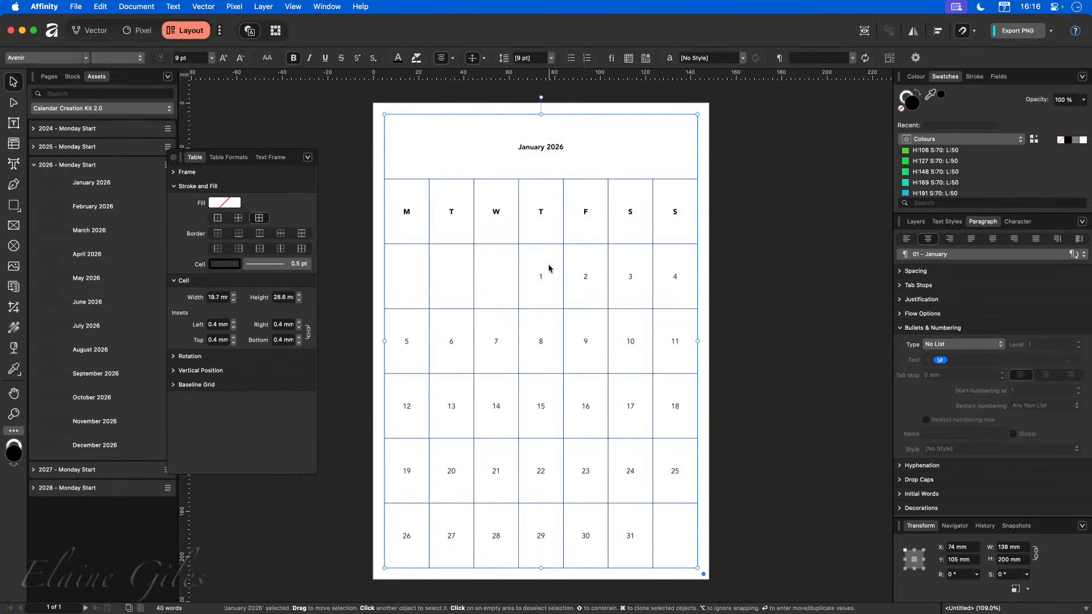
Shrink the title and weekday heading rows of the table to a compact height.
{"action": "double_click", "coordinate": [412, 141]}
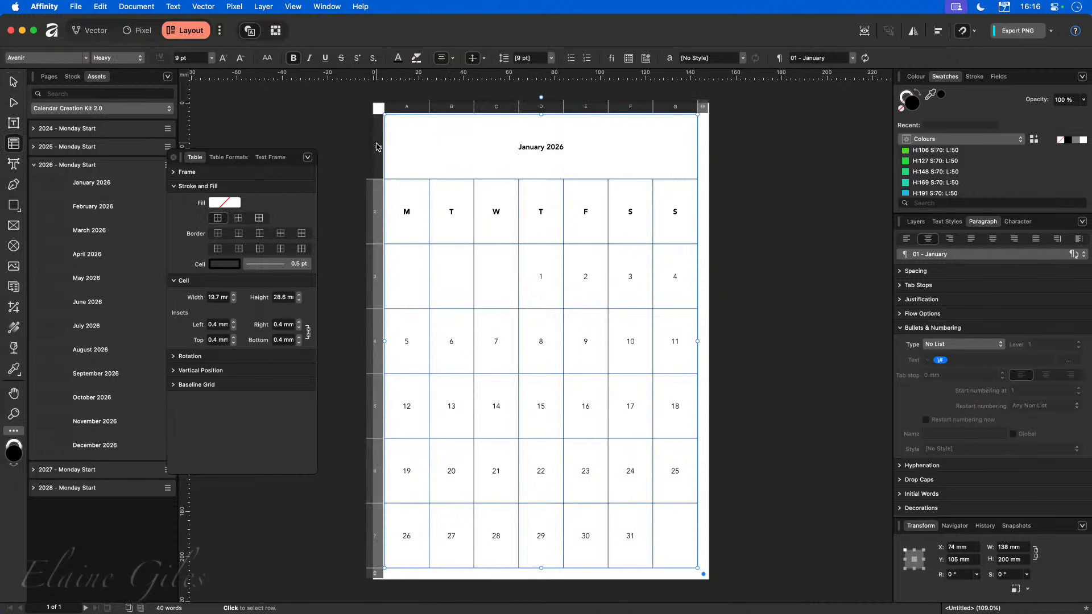
{"action": "left_click", "coordinate": [378, 147]}
{"action": "left_click", "coordinate": [372, 197], "text": "shift"}
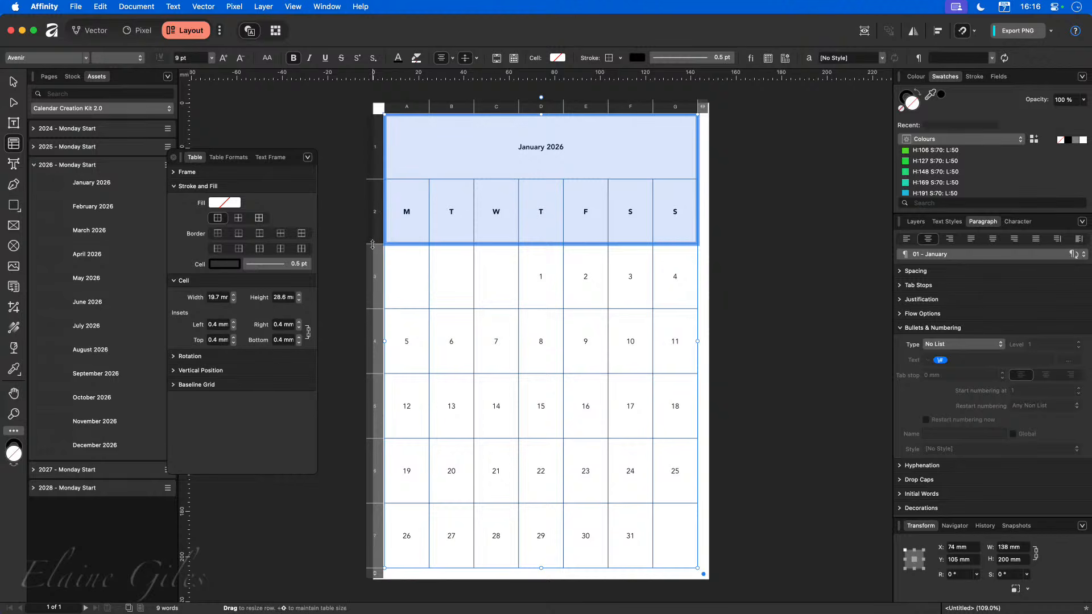
{"action": "left_click_drag", "start_coordinate": [372, 244], "coordinate": [376, 149]}
Evenly distribute the five date rows of the table.
{"action": "left_click", "coordinate": [374, 267]}
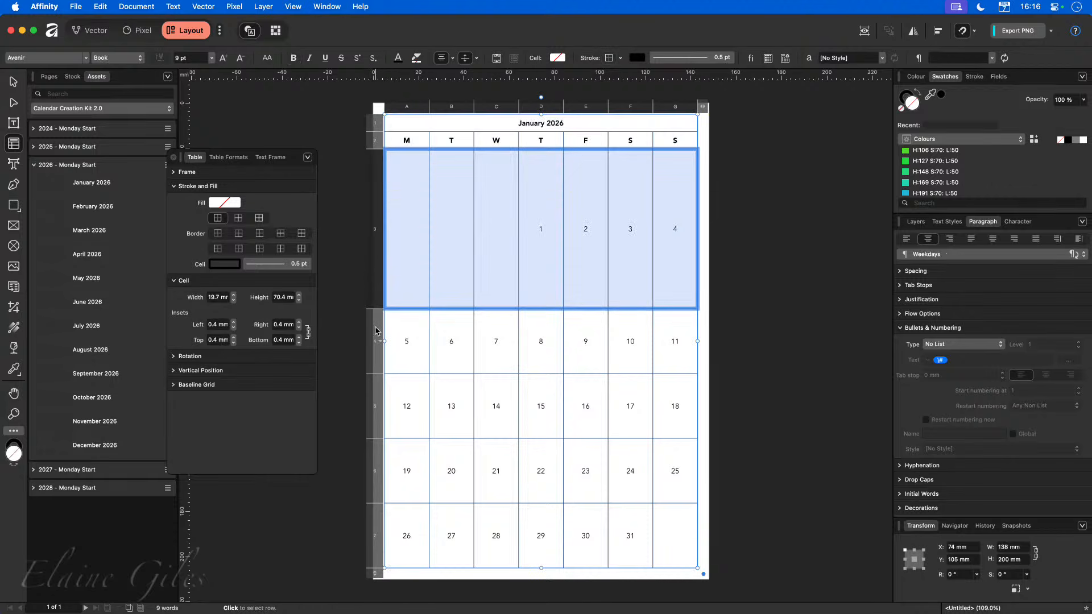
{"action": "left_click", "coordinate": [373, 548], "text": "shift"}
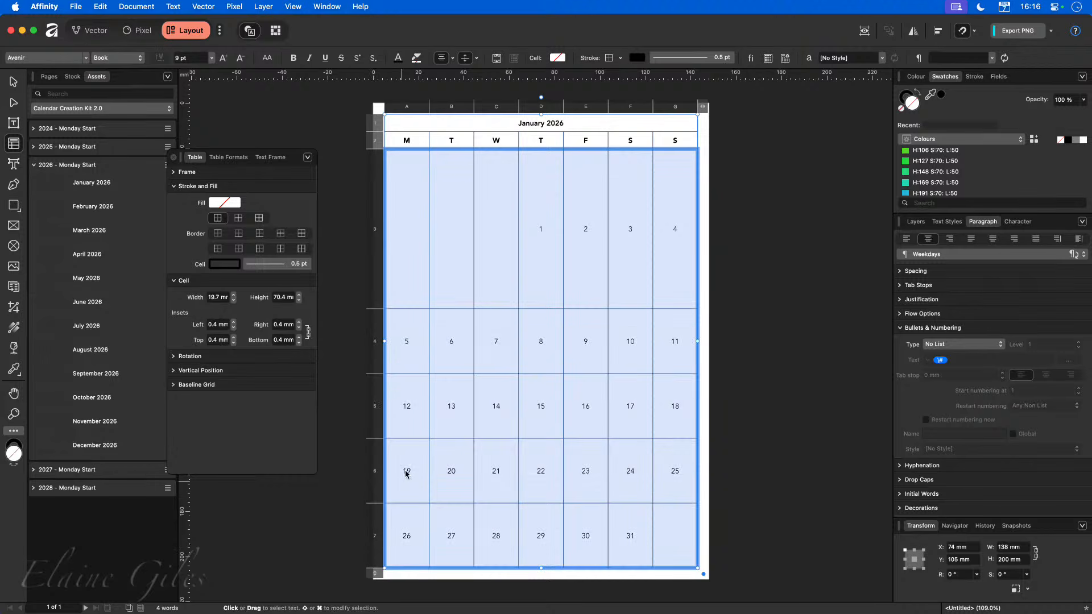
{"action": "right_click", "coordinate": [374, 263]}
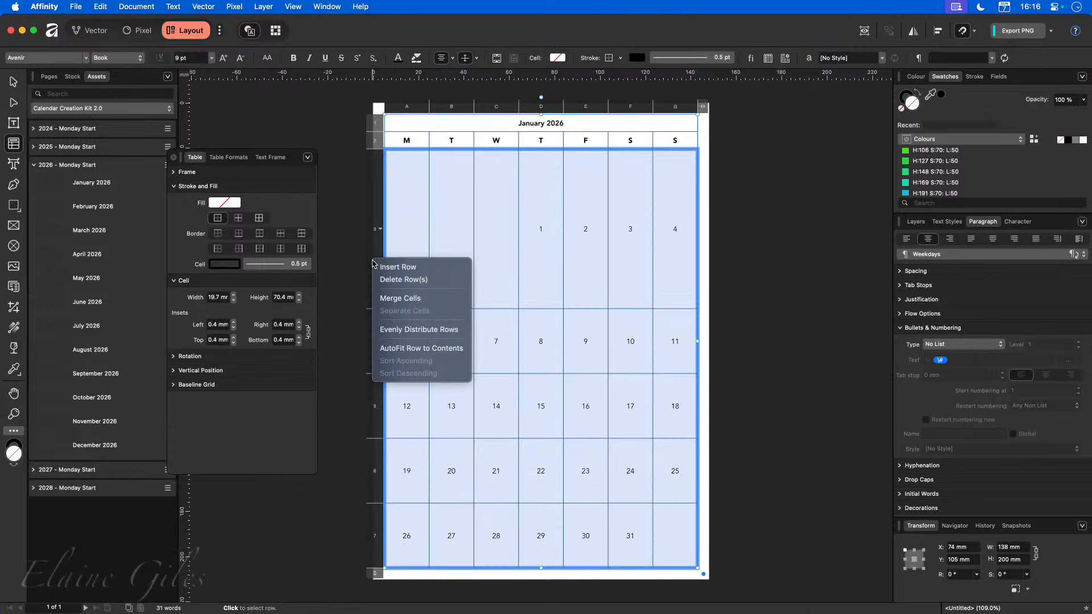
{"action": "left_click", "coordinate": [419, 329]}
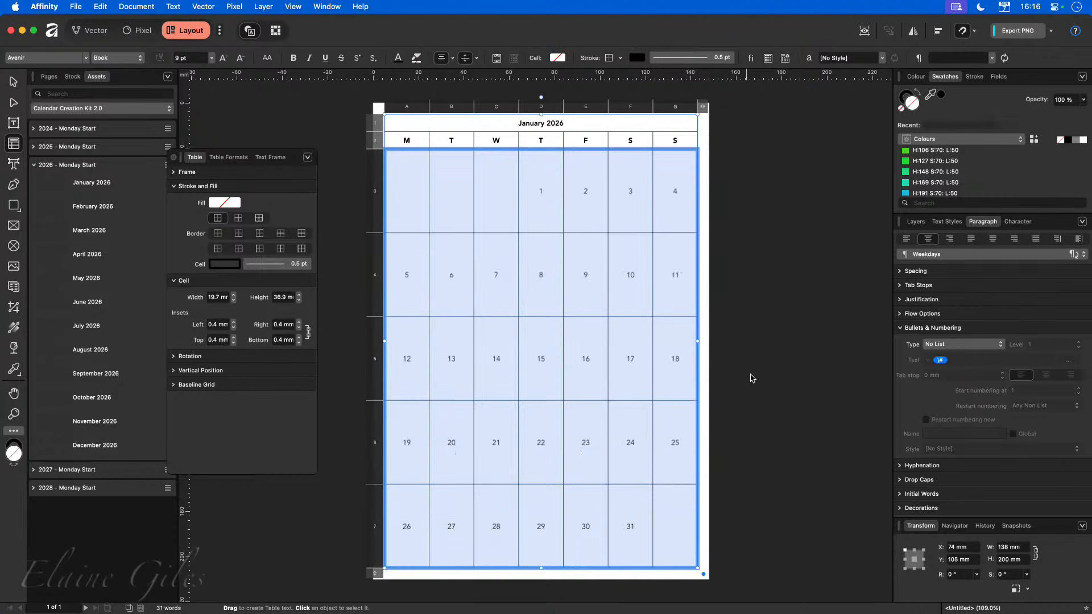
{"action": "left_click", "coordinate": [771, 375]}
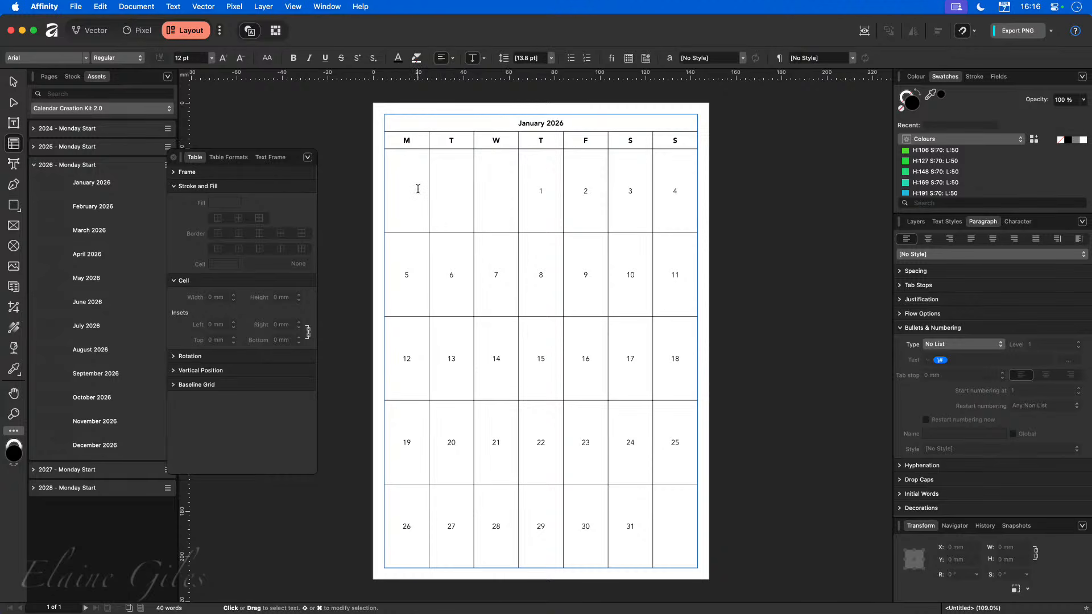
Enlarge the date numbers to 9.6 pt.
{"action": "left_click_drag", "start_coordinate": [418, 189], "coordinate": [663, 541]}
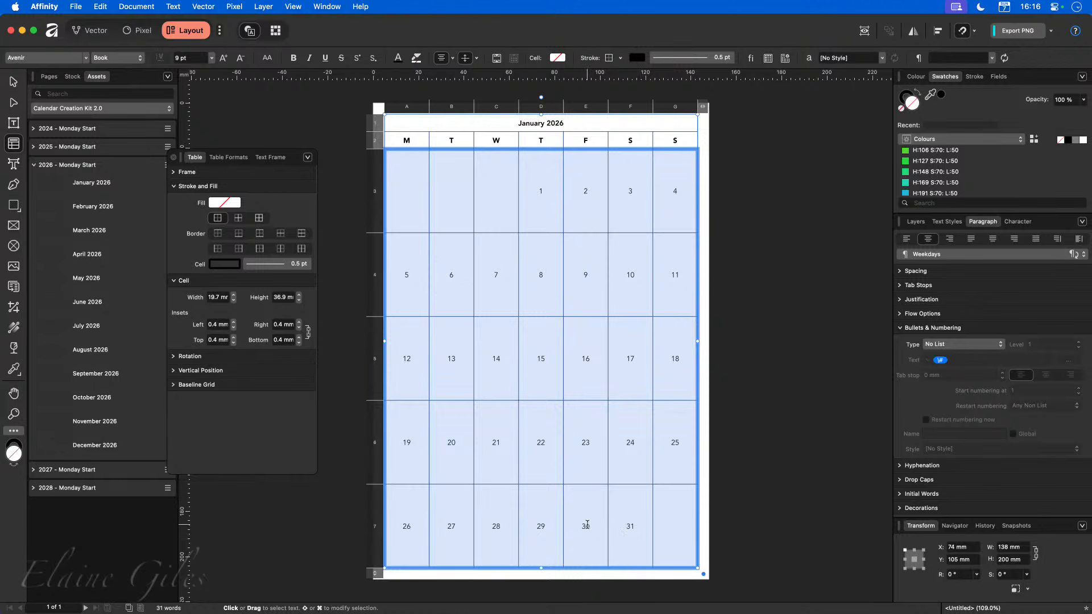
{"action": "left_click", "coordinate": [224, 59]}
{"action": "left_click", "coordinate": [537, 194]}
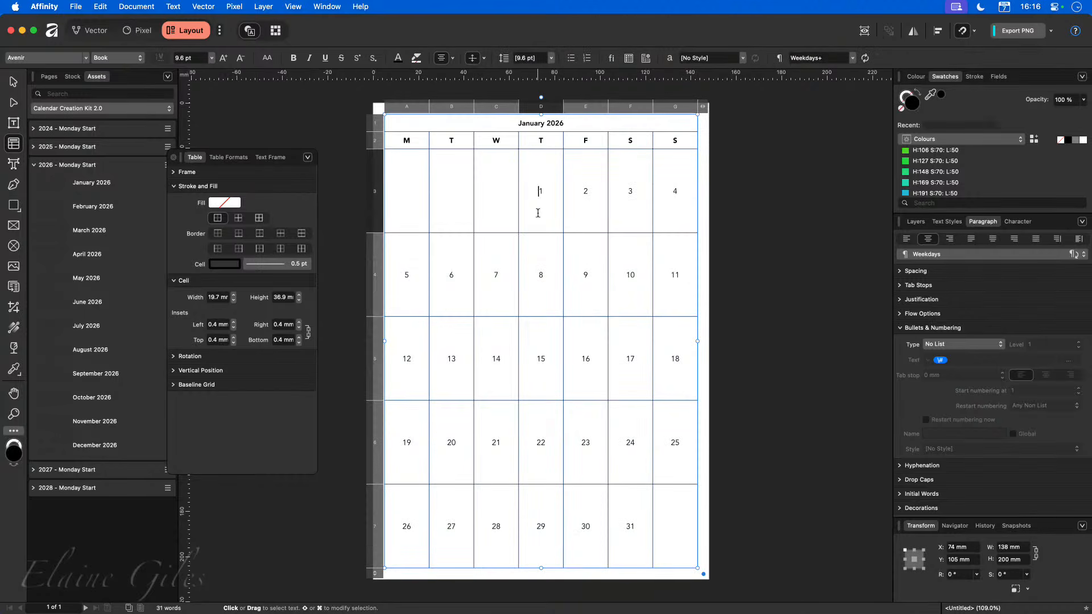
Align the date numbers to the top-left corner of their cells.
{"action": "left_click_drag", "start_coordinate": [412, 190], "coordinate": [664, 515]}
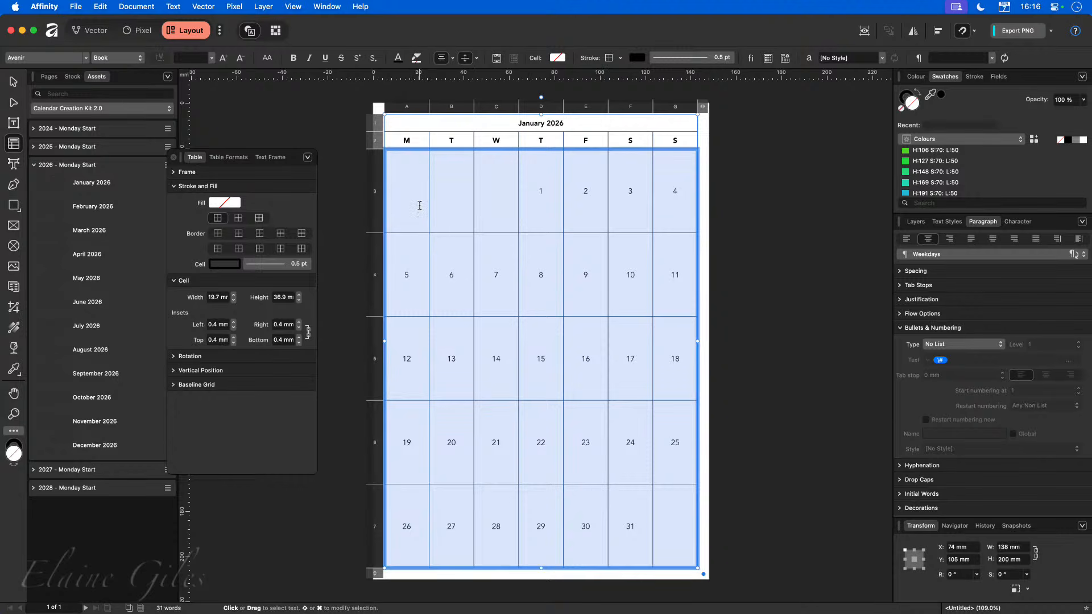
{"action": "left_click", "coordinate": [442, 58]}
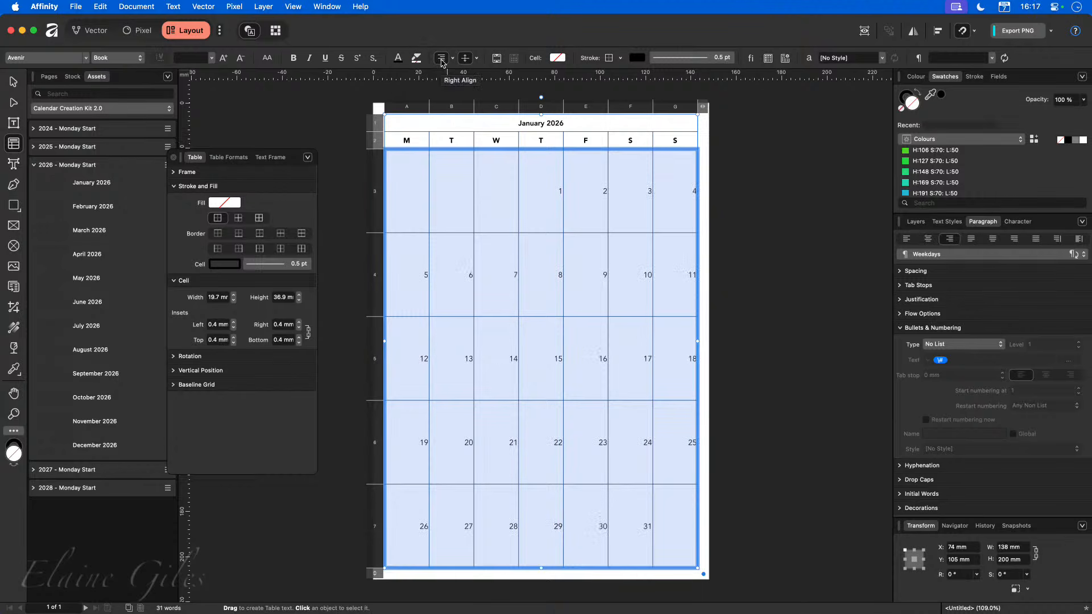
{"action": "left_click", "coordinate": [441, 58]}
{"action": "left_click", "coordinate": [441, 58]}
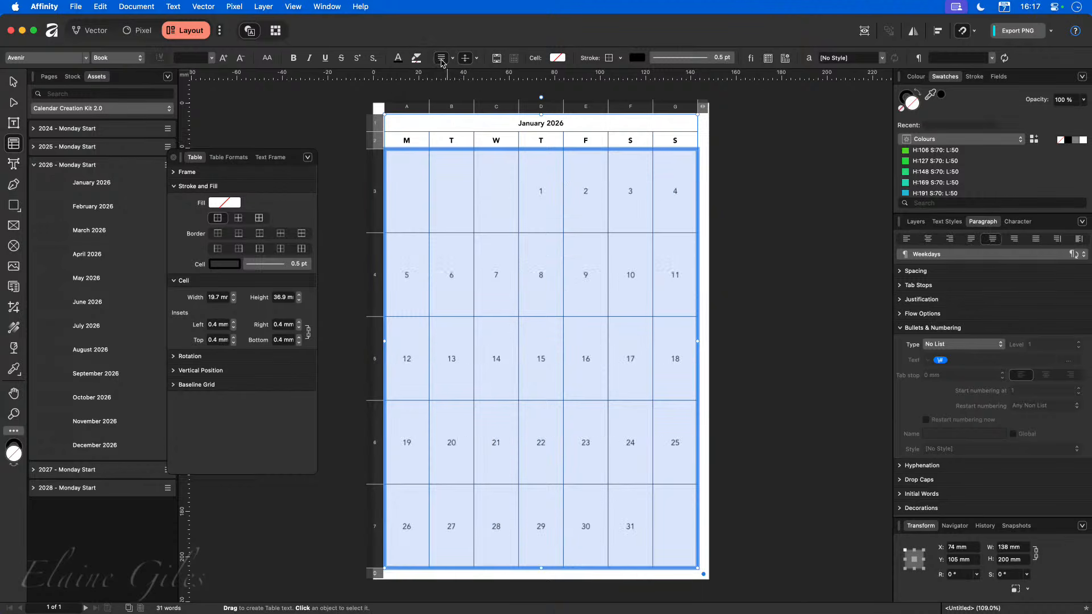
{"action": "left_click", "coordinate": [442, 58]}
{"action": "left_click", "coordinate": [442, 58]}
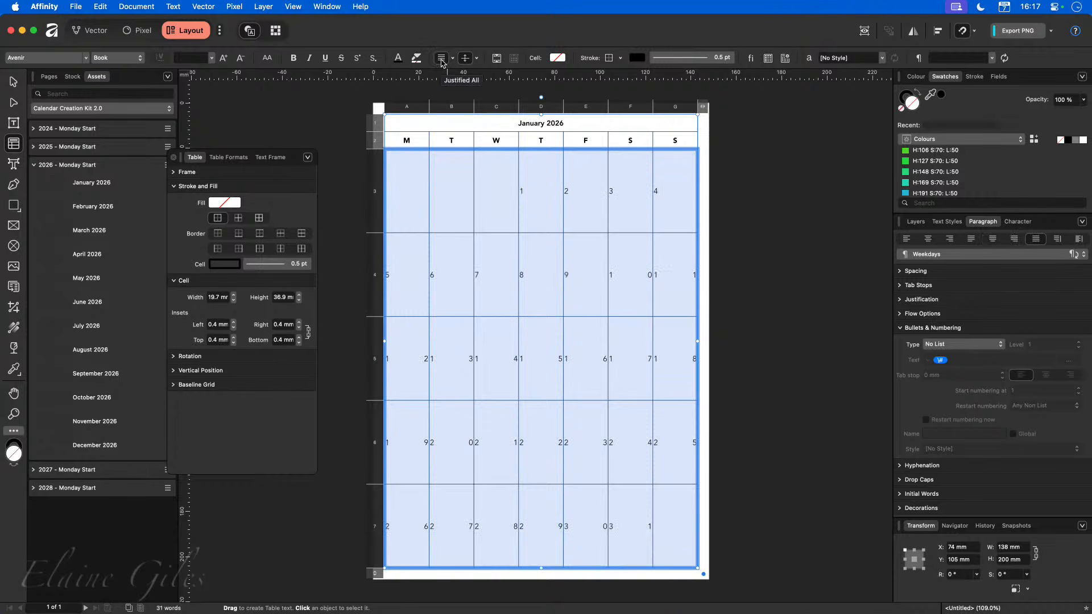
{"action": "left_click", "coordinate": [466, 58]}
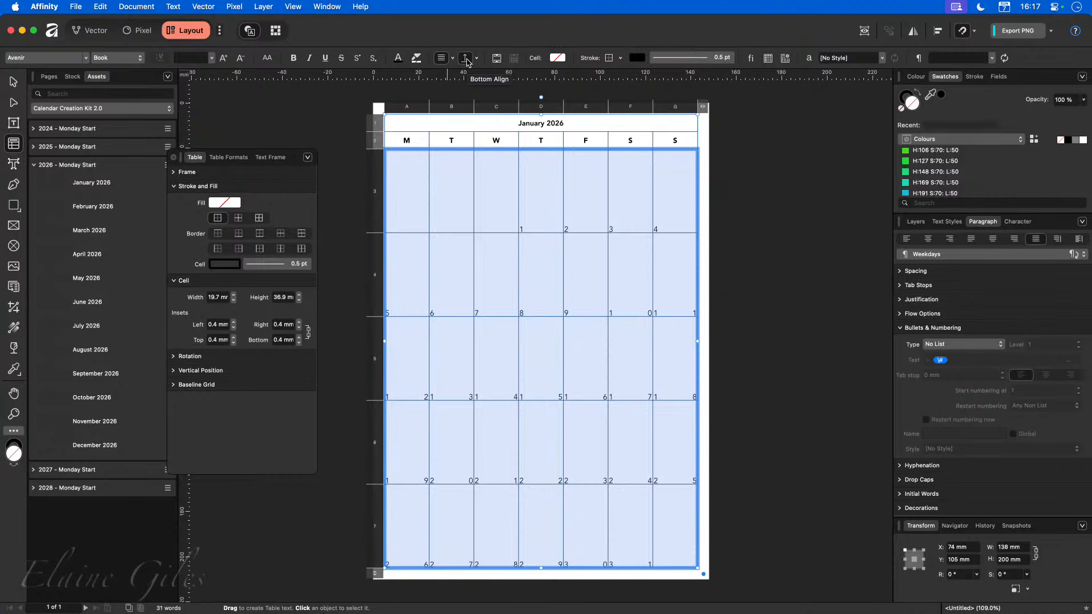
{"action": "left_click", "coordinate": [466, 59]}
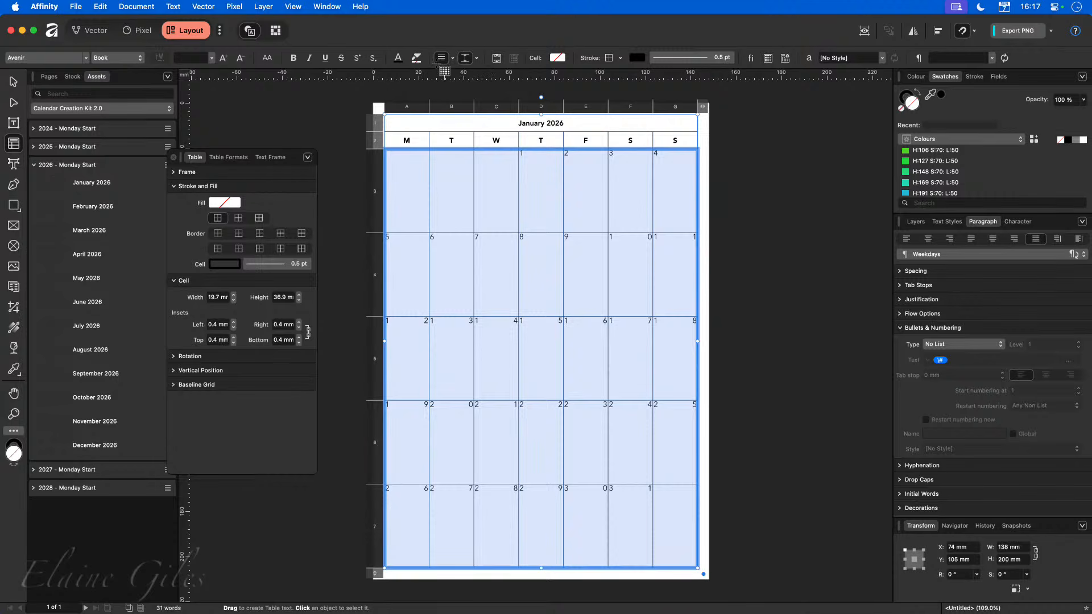
{"action": "left_click", "coordinate": [442, 58]}
{"action": "left_click", "coordinate": [442, 58]}
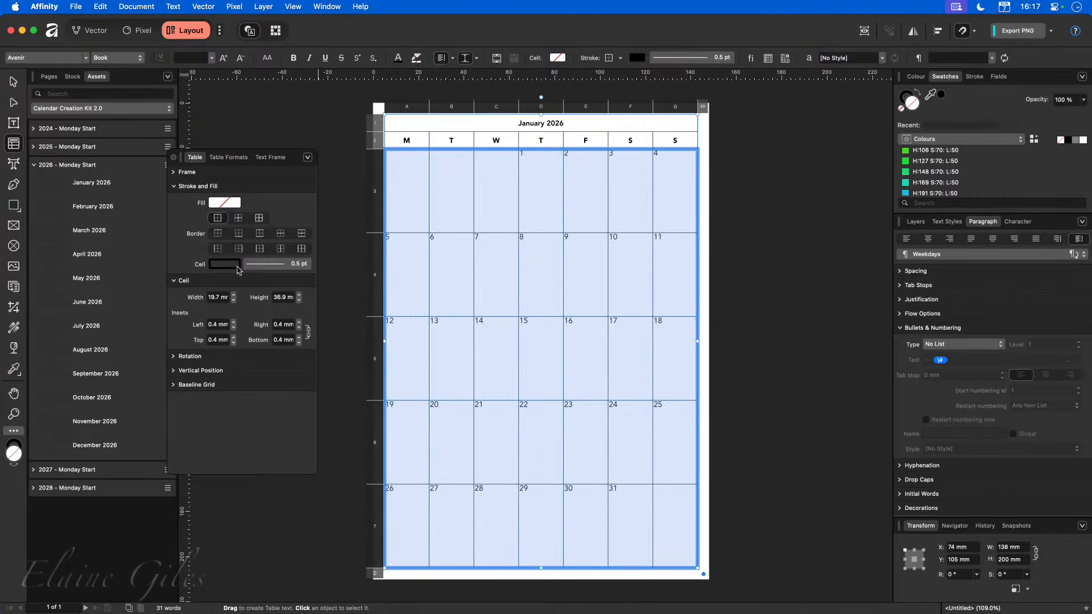
Set the date cells' insets to 2 mm on all sides.
{"action": "left_click", "coordinate": [234, 322]}
{"action": "left_click", "coordinate": [234, 323]}
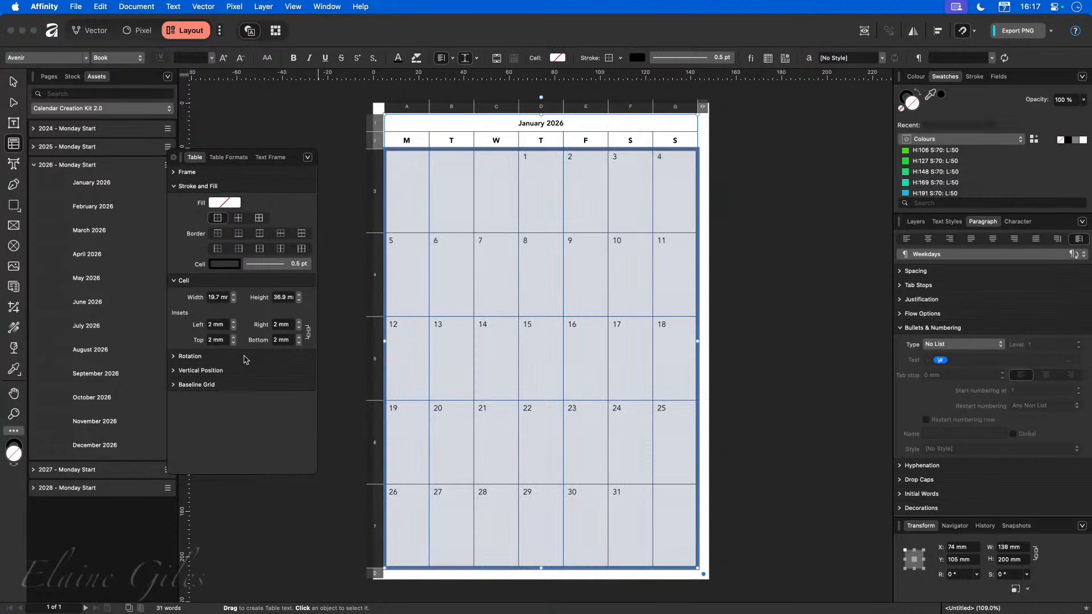
{"action": "left_click", "coordinate": [778, 372]}
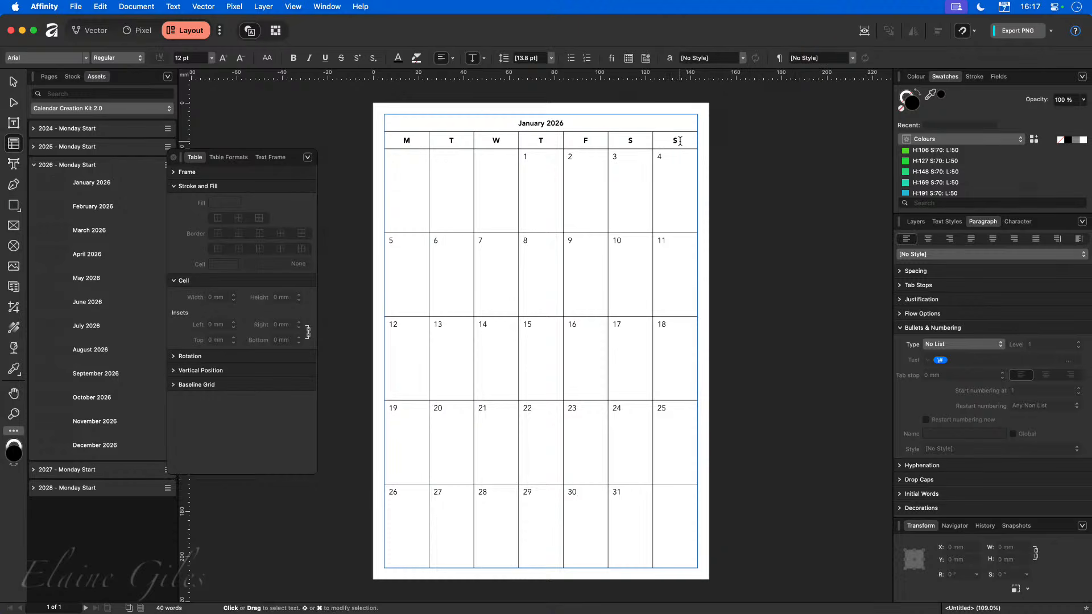
Inspect the text styles of the month title and weekday heading rows.
{"action": "left_click_drag", "start_coordinate": [654, 121], "coordinate": [493, 126]}
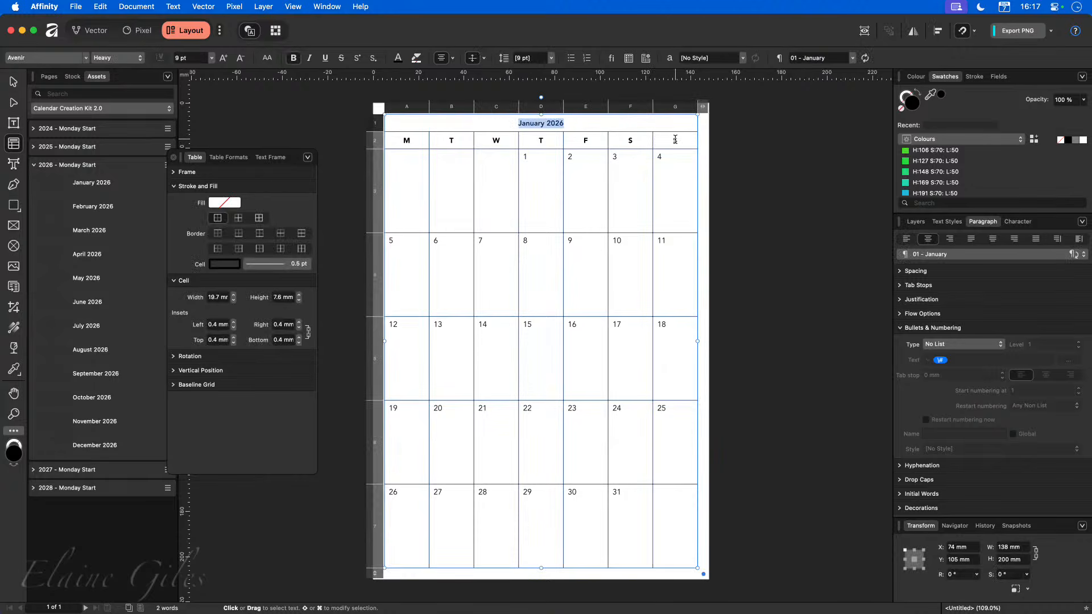
{"action": "left_click_drag", "start_coordinate": [675, 141], "coordinate": [416, 144]}
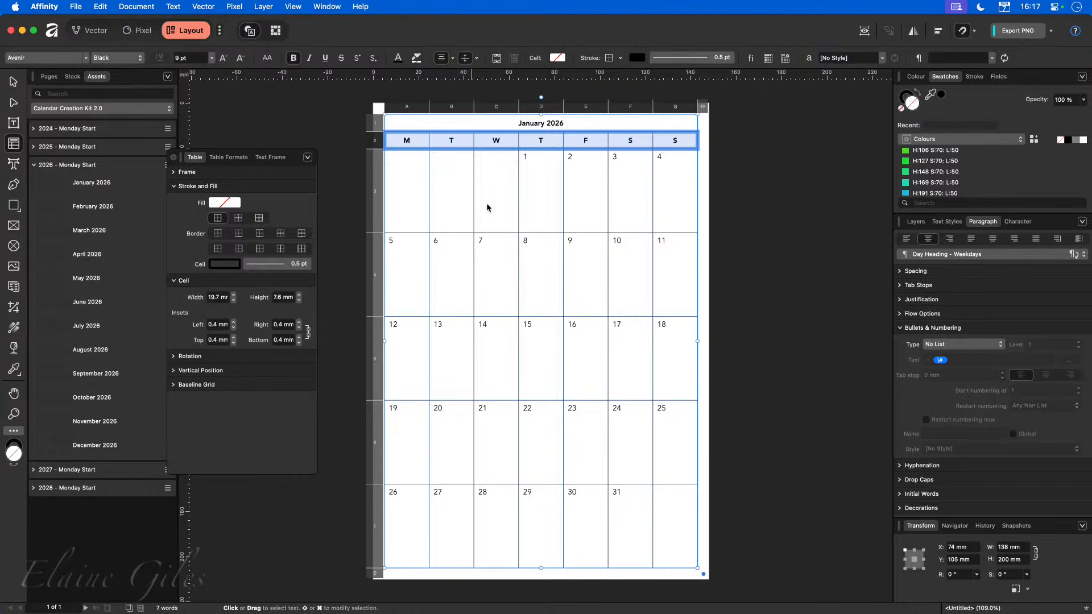
{"action": "left_click", "coordinate": [784, 252]}
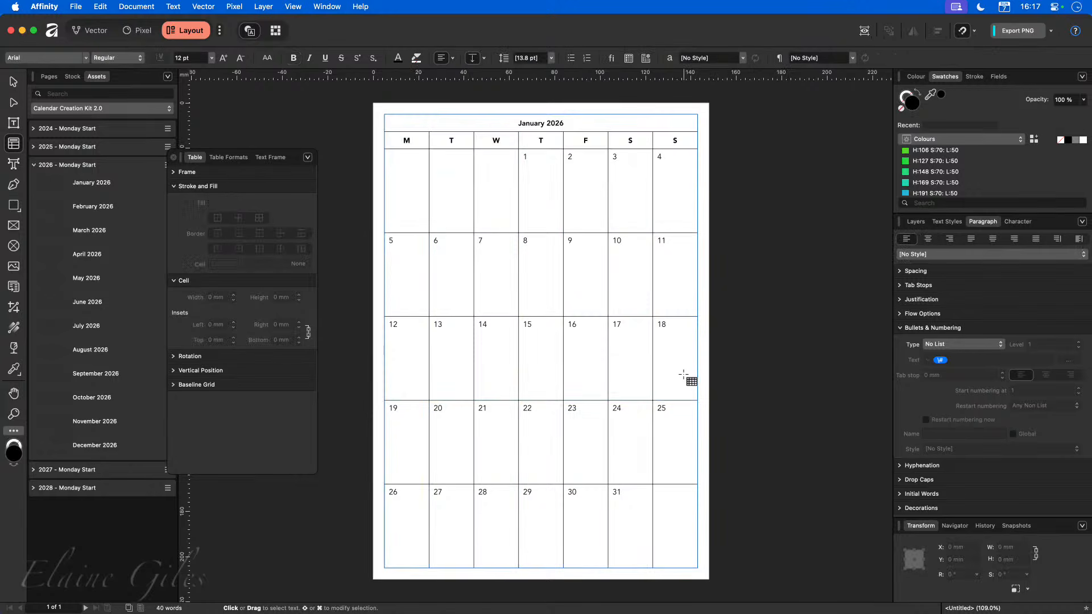
Narrow the table by moving its left edge inward to about 128 mm wide.
{"action": "left_click", "coordinate": [12, 84]}
{"action": "left_click", "coordinate": [389, 306]}
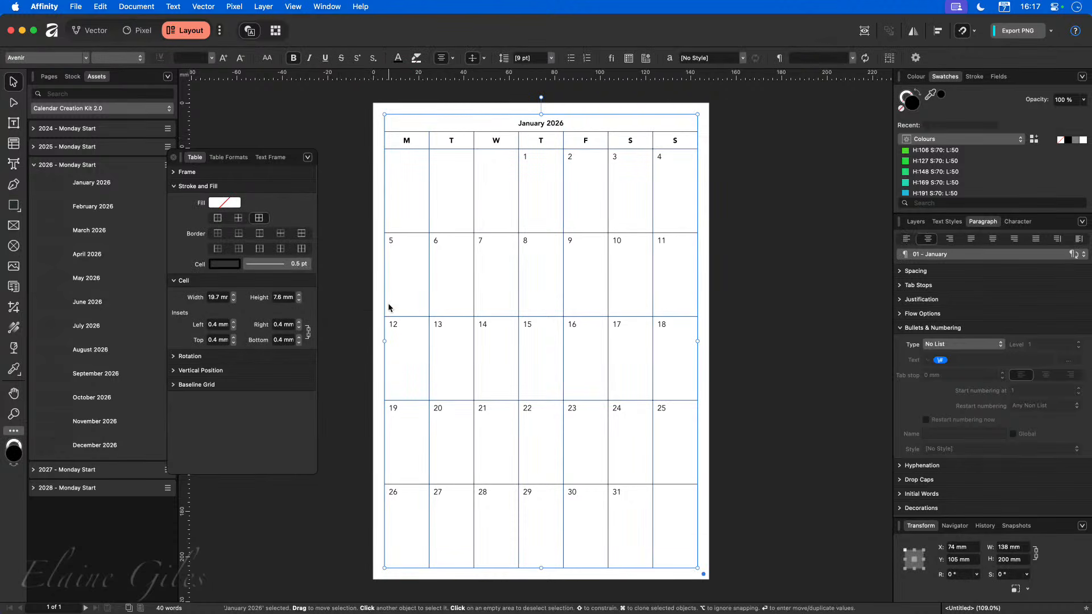
{"action": "left_click_drag", "start_coordinate": [385, 341], "coordinate": [408, 341]}
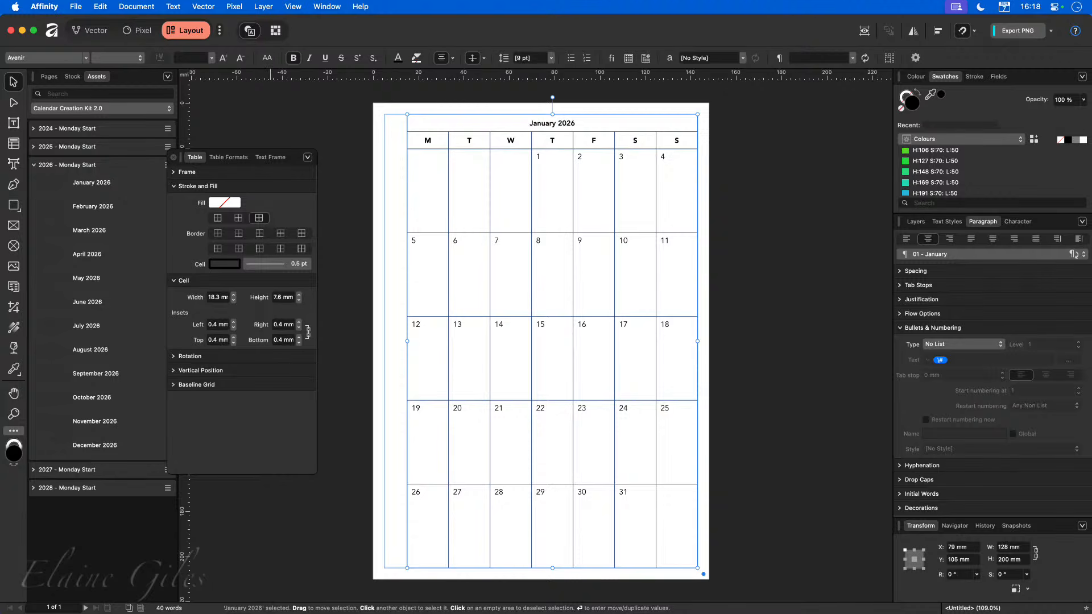
Save and close the January 2026 calendar document.
{"action": "key", "text": "super+s"}
{"action": "key", "text": "Return"}
{"action": "key", "text": "super+w"}
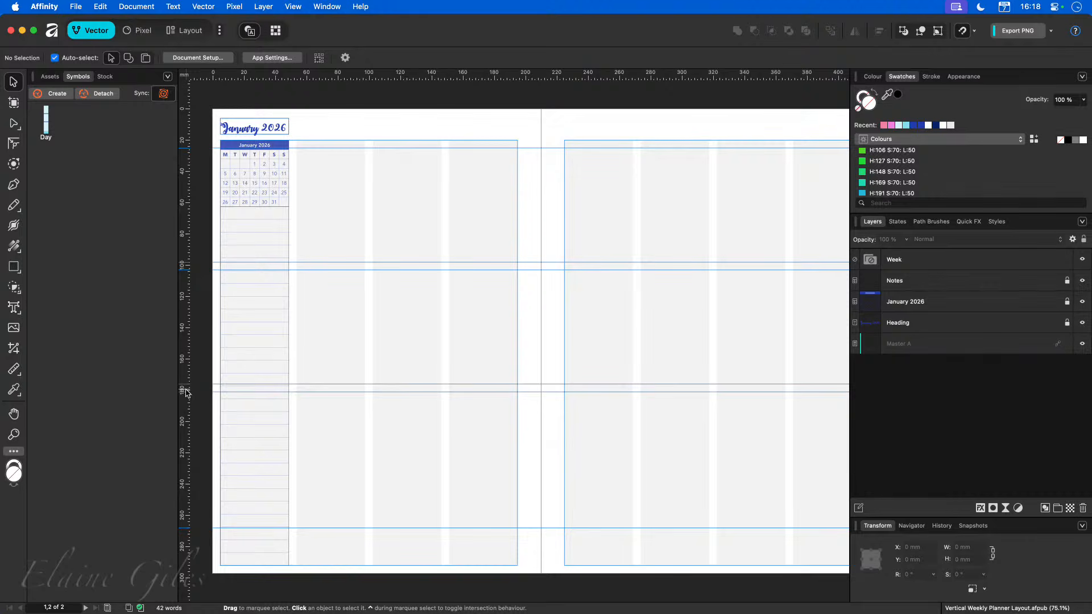
Draw a teal rectangle about 44 mm wide and 5 mm tall along the top of the first weekly column.
{"action": "key", "text": "super+0"}
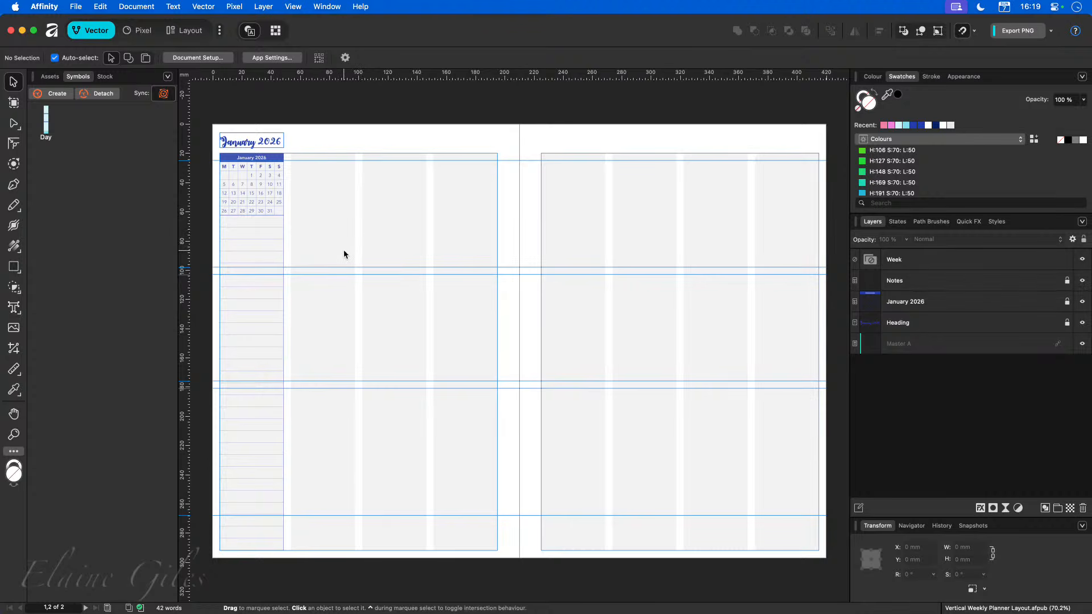
{"action": "key", "text": "w"}
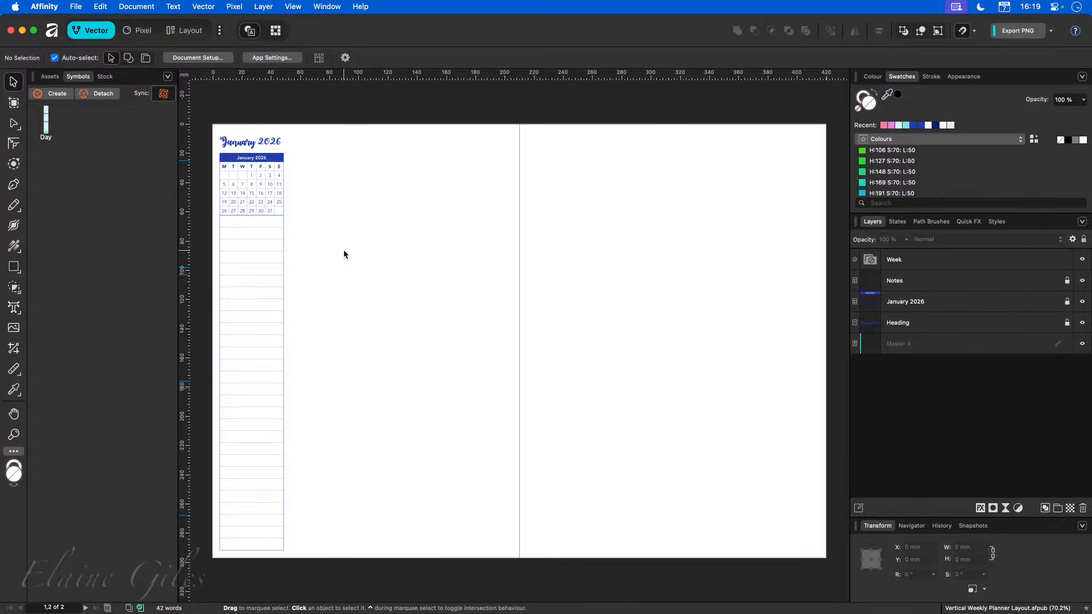
{"action": "key", "text": "ctrl+w"}
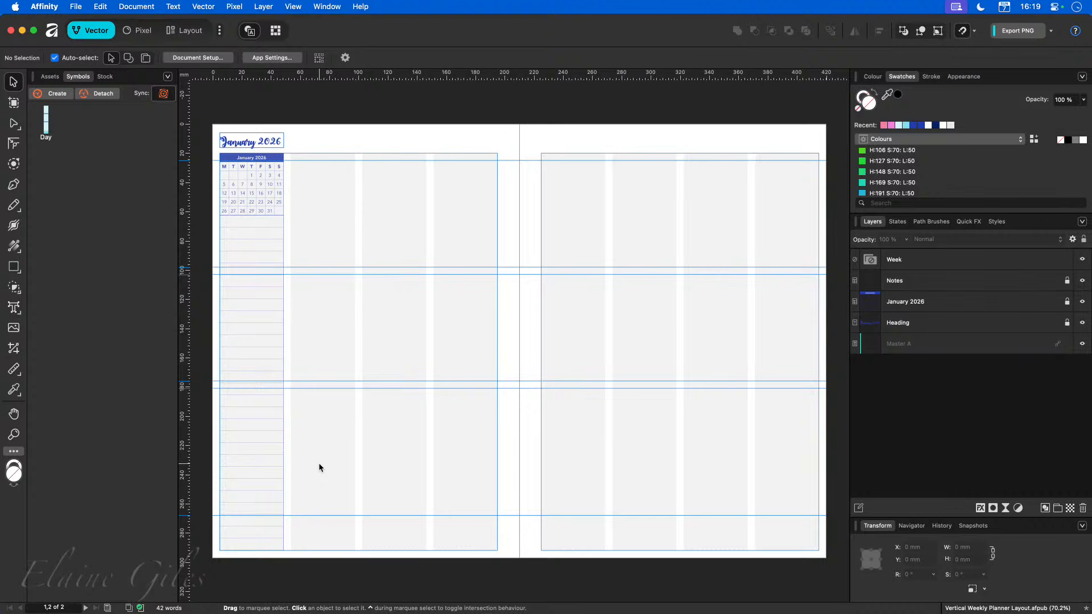
{"action": "left_click", "coordinate": [14, 267]}
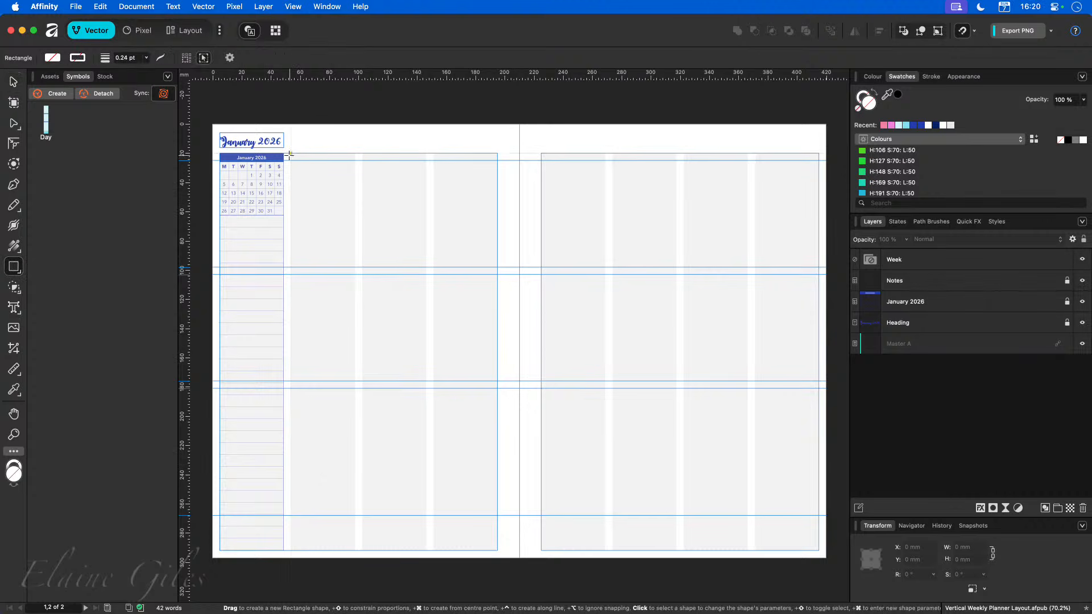
{"action": "left_click_drag", "start_coordinate": [292, 154], "coordinate": [355, 161]}
{"action": "left_click", "coordinate": [893, 182]}
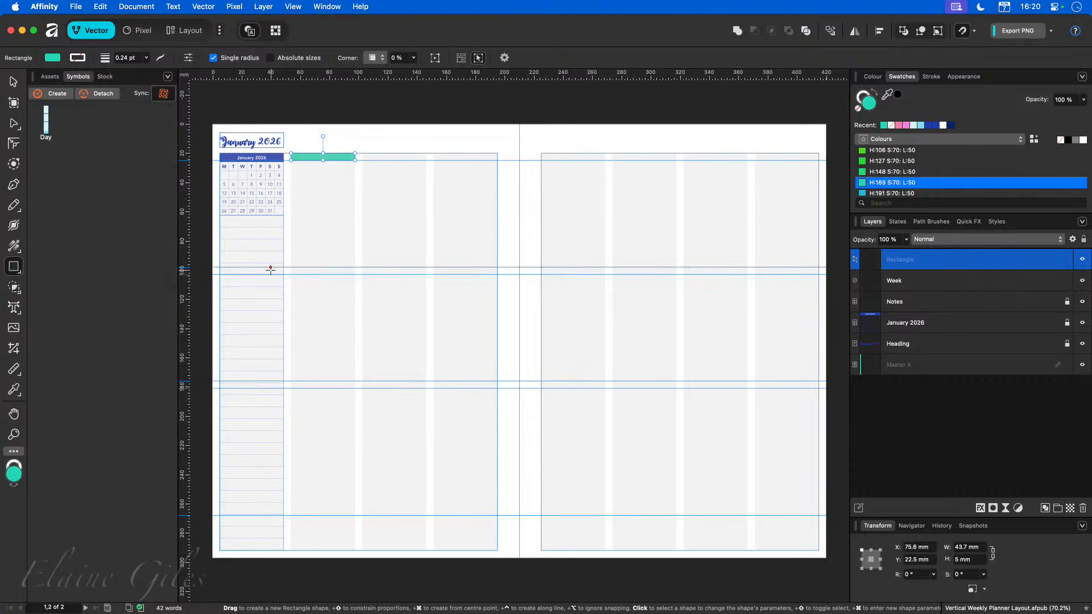
Duplicate the rectangle down onto the two section guides and stretch the top one to about 73 mm tall.
{"action": "key", "text": "v"}
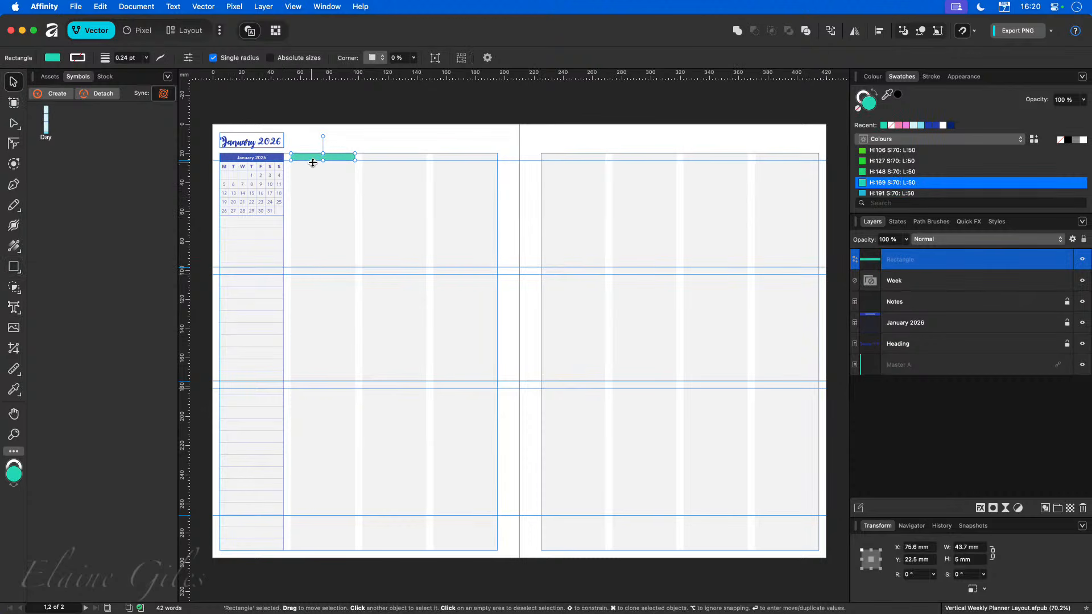
{"action": "mouse_move", "coordinate": [334, 161]}
{"action": "left_mouse_down"}
{"action": "mouse_move", "coordinate": [344, 358]}
{"action": "mouse_move", "coordinate": [334, 385]}
{"action": "left_mouse_up"}
{"action": "left_click", "coordinate": [322, 158]}
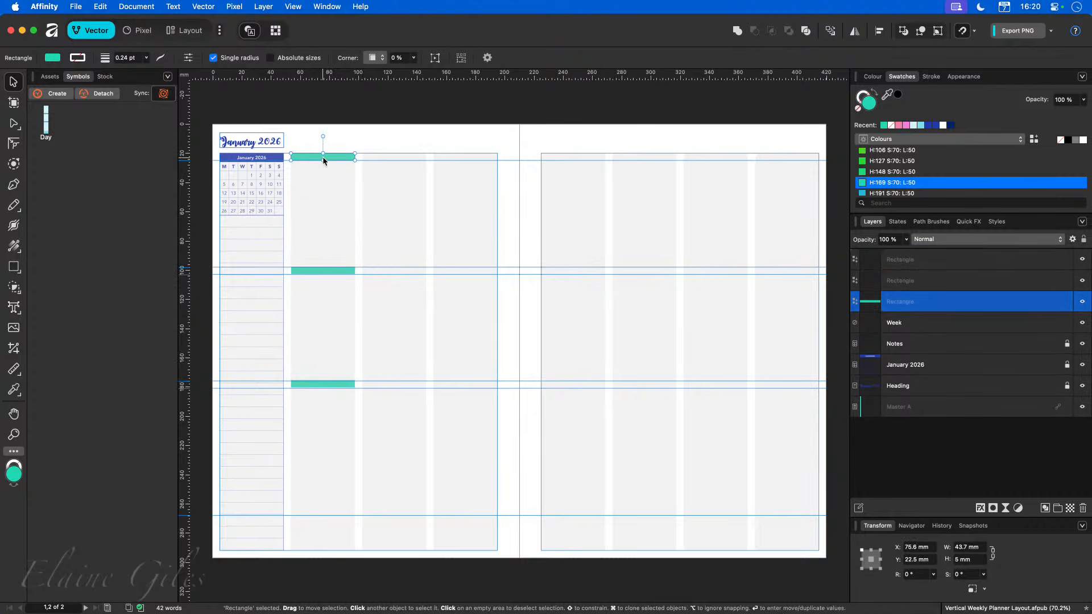
{"action": "left_click_drag", "start_coordinate": [323, 161], "coordinate": [323, 265]}
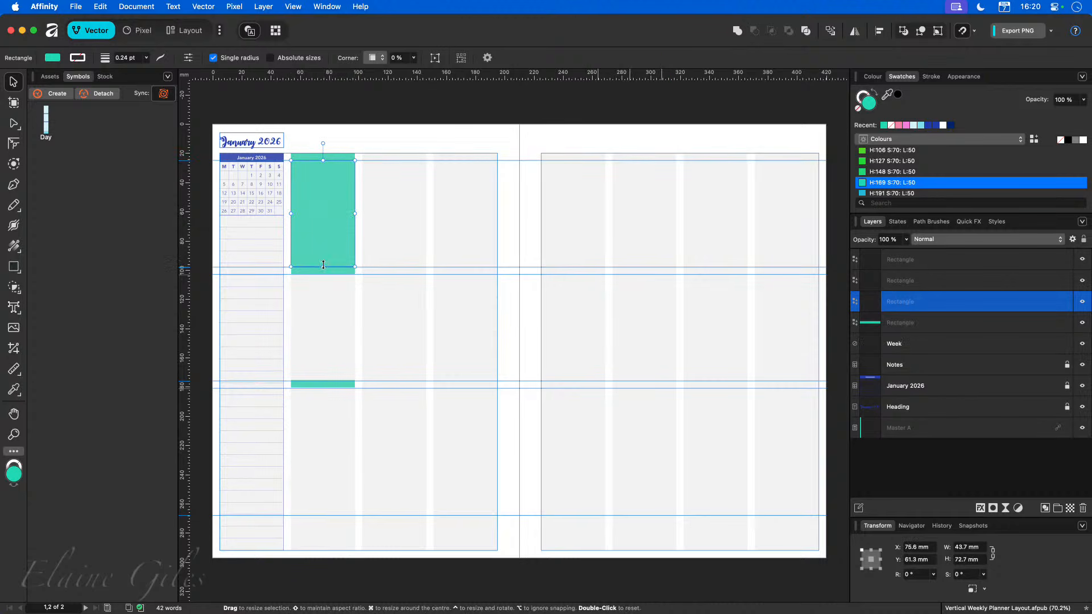
{"action": "left_click", "coordinate": [410, 255]}
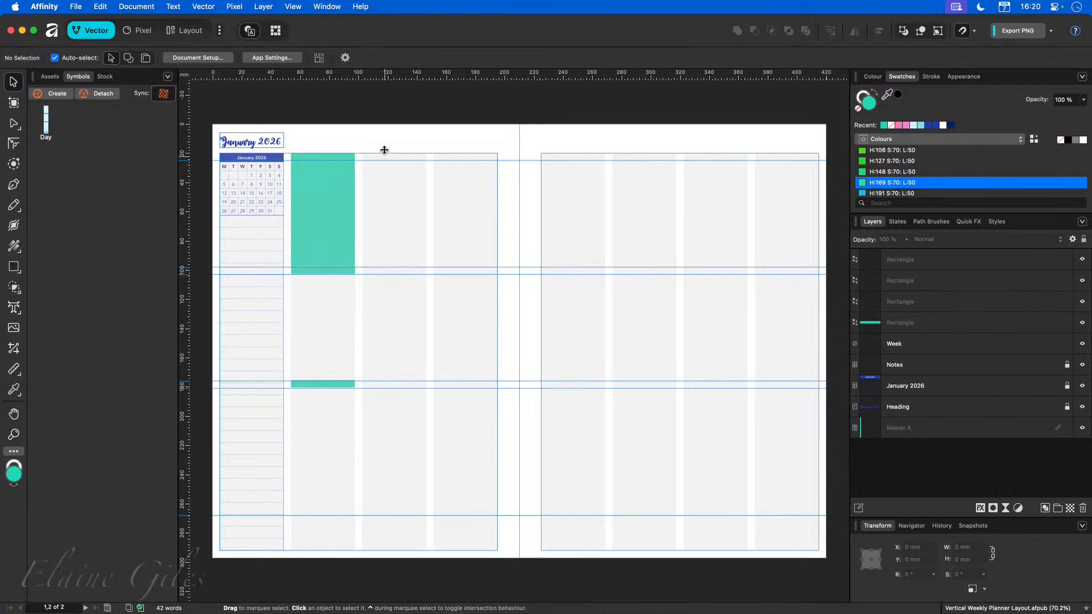
Copy all four teal rectangles and delete them from the spread.
{"action": "left_click_drag", "start_coordinate": [381, 131], "coordinate": [288, 422]}
{"action": "key", "text": "super+c"}
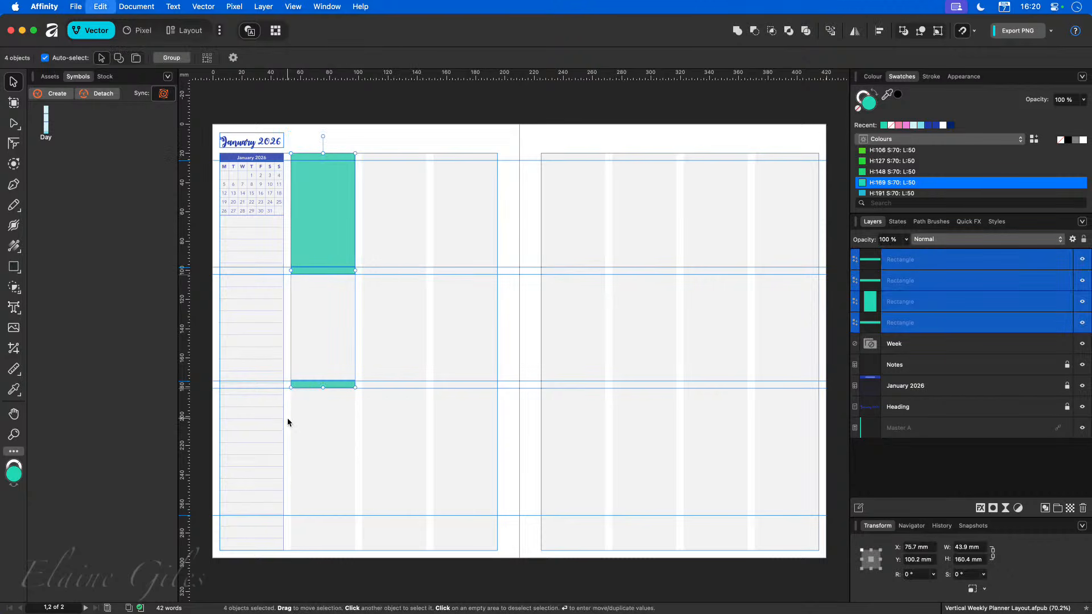
{"action": "key", "text": "Delete"}
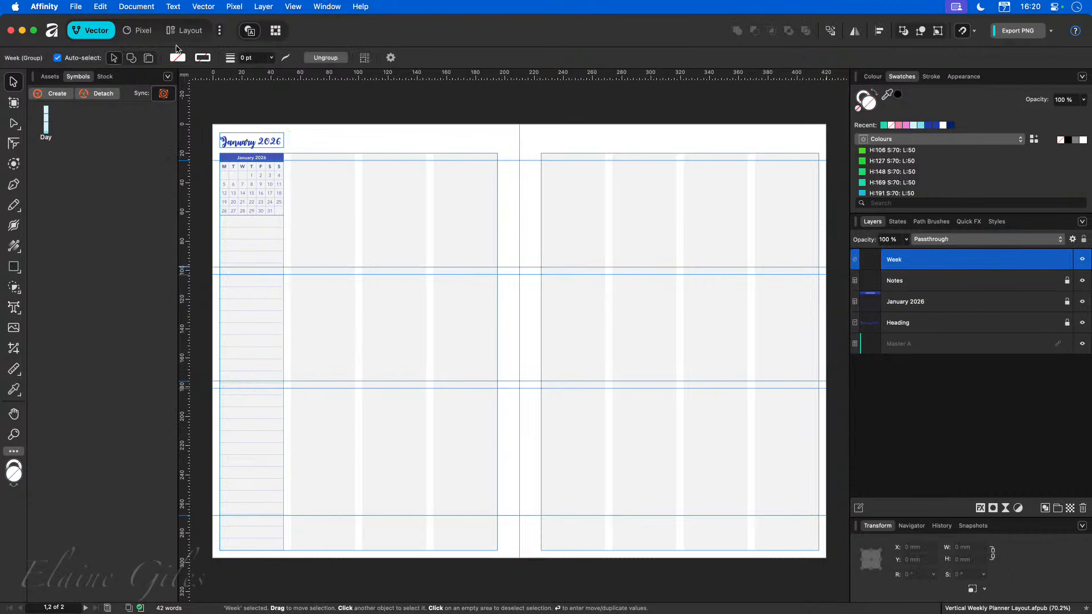
Create a one-column, eight-row table about 44 mm wide and 272 mm tall at the right page's left edge.
{"action": "left_click", "coordinate": [187, 30]}
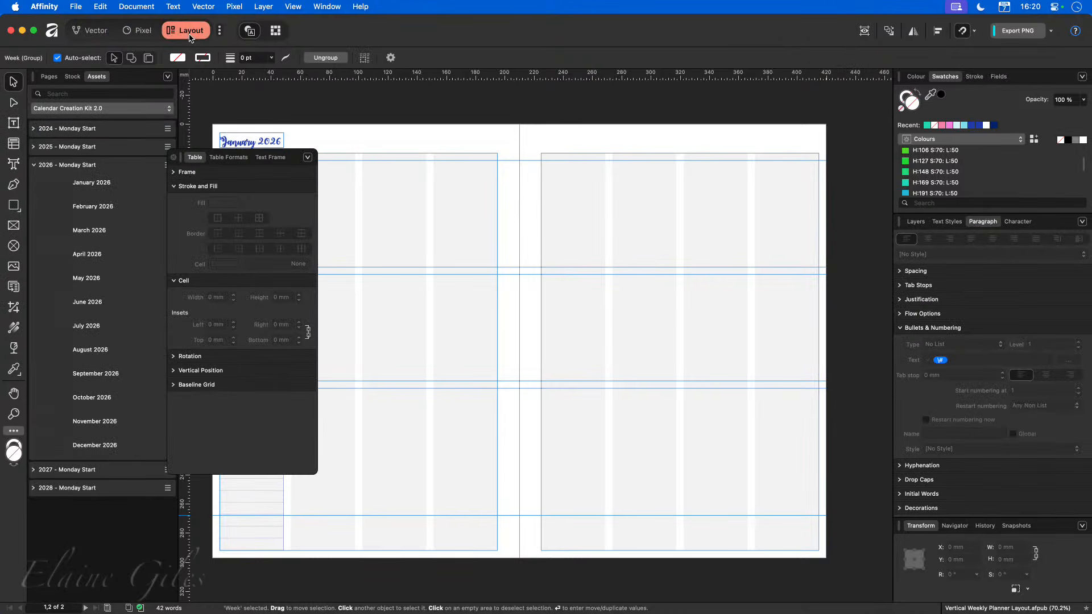
{"action": "left_click", "coordinate": [14, 144]}
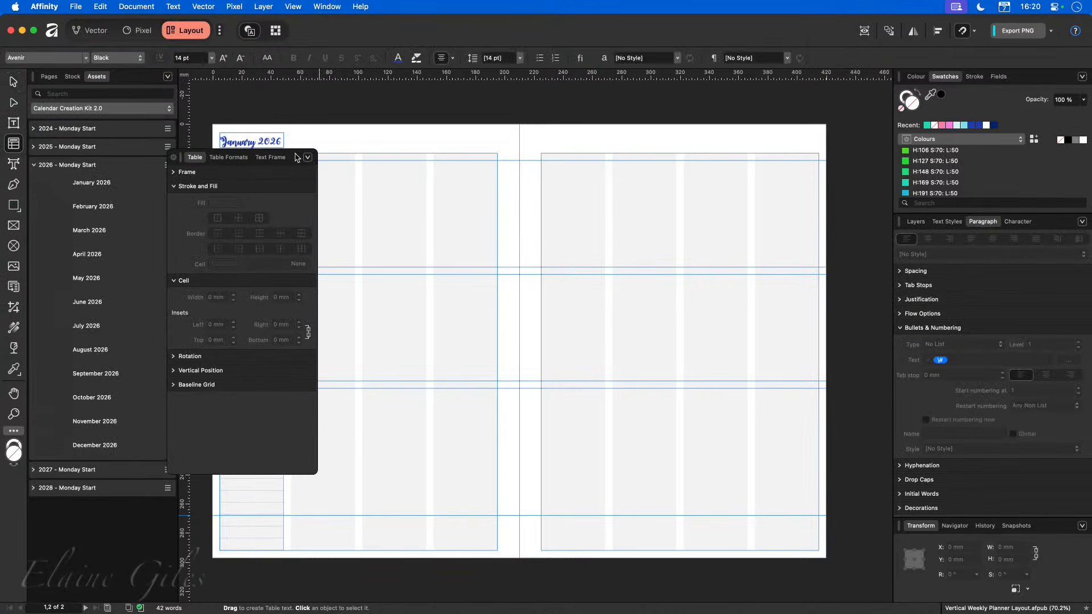
{"action": "left_click_drag", "start_coordinate": [296, 158], "coordinate": [0, 162]}
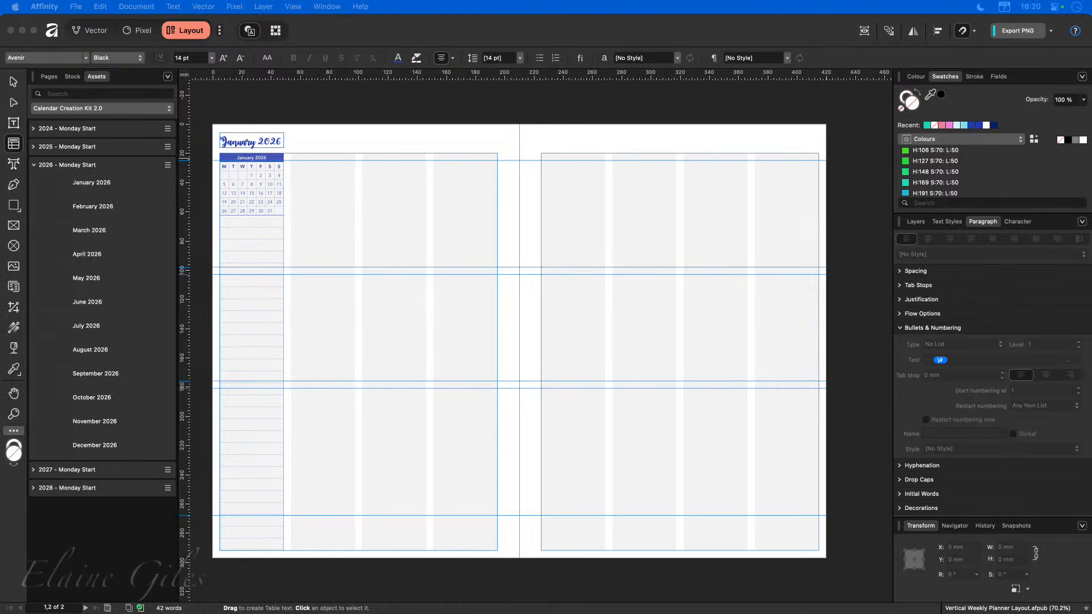
{"action": "left_click_drag", "start_coordinate": [0, 198], "coordinate": [355, 197]}
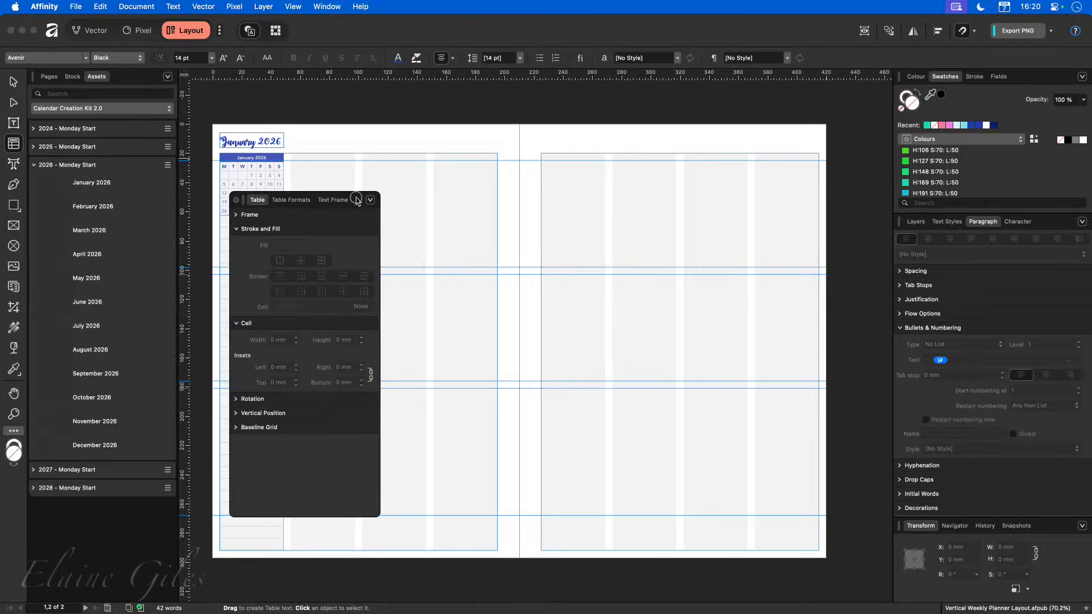
{"action": "left_click_drag", "start_coordinate": [541, 153], "coordinate": [605, 551]}
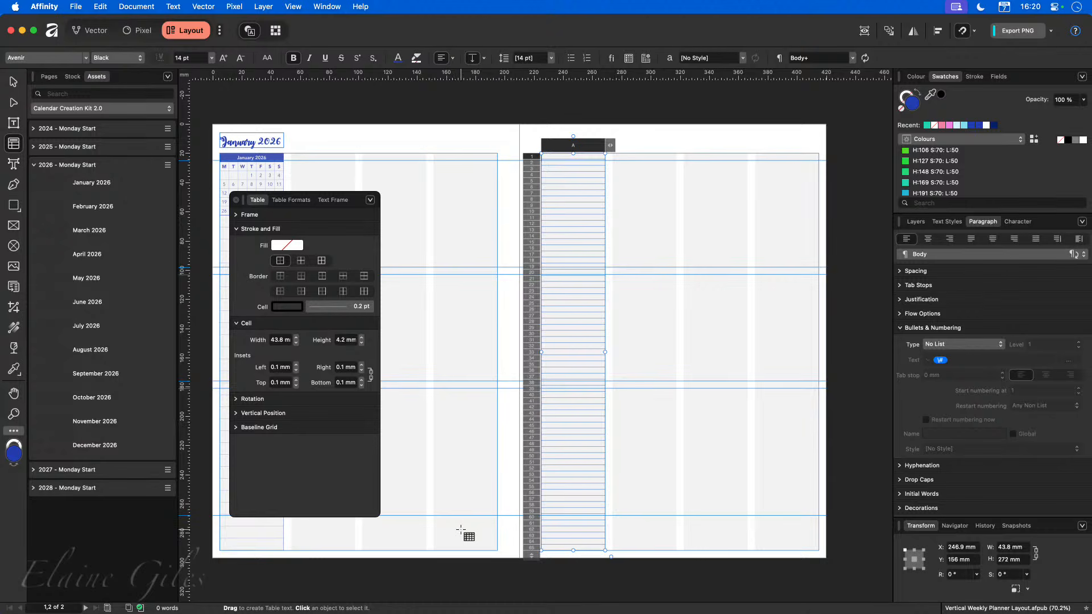
{"action": "left_click_drag", "start_coordinate": [533, 556], "coordinate": [546, 199]}
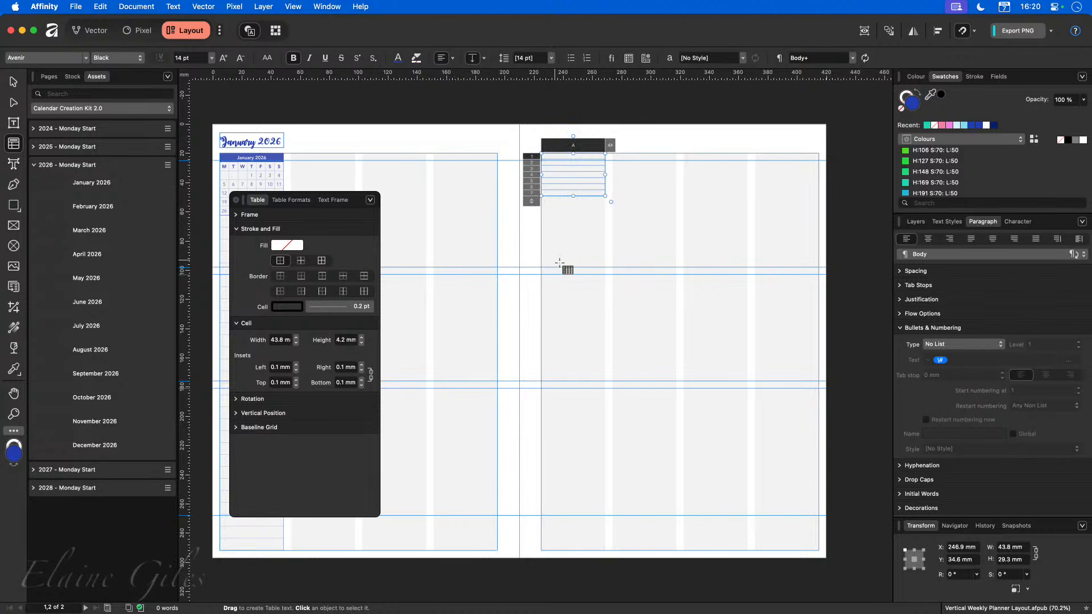
{"action": "left_click_drag", "start_coordinate": [573, 197], "coordinate": [575, 553]}
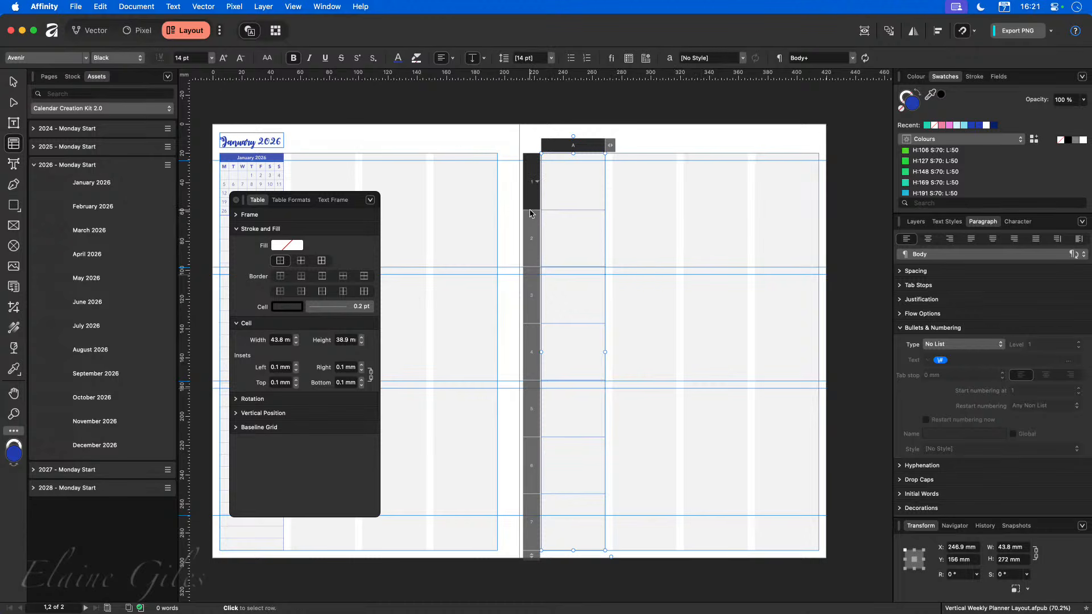
Set the table's first row to 5 mm and align the second row's lower edge with the first section guide.
{"action": "left_click_drag", "start_coordinate": [530, 211], "coordinate": [530, 160]}
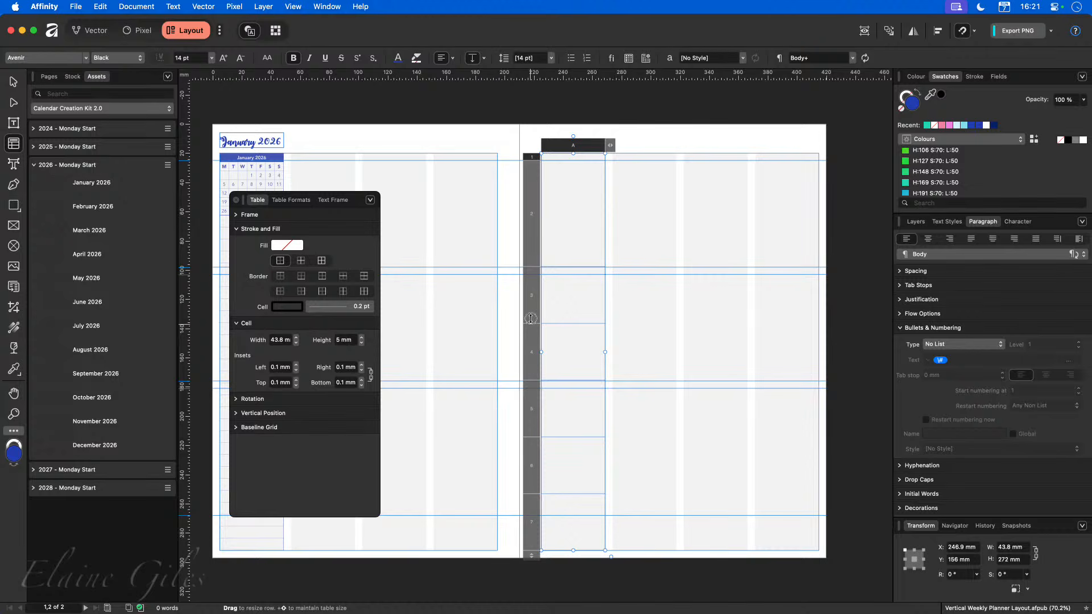
{"action": "left_click_drag", "start_coordinate": [530, 319], "coordinate": [532, 260]}
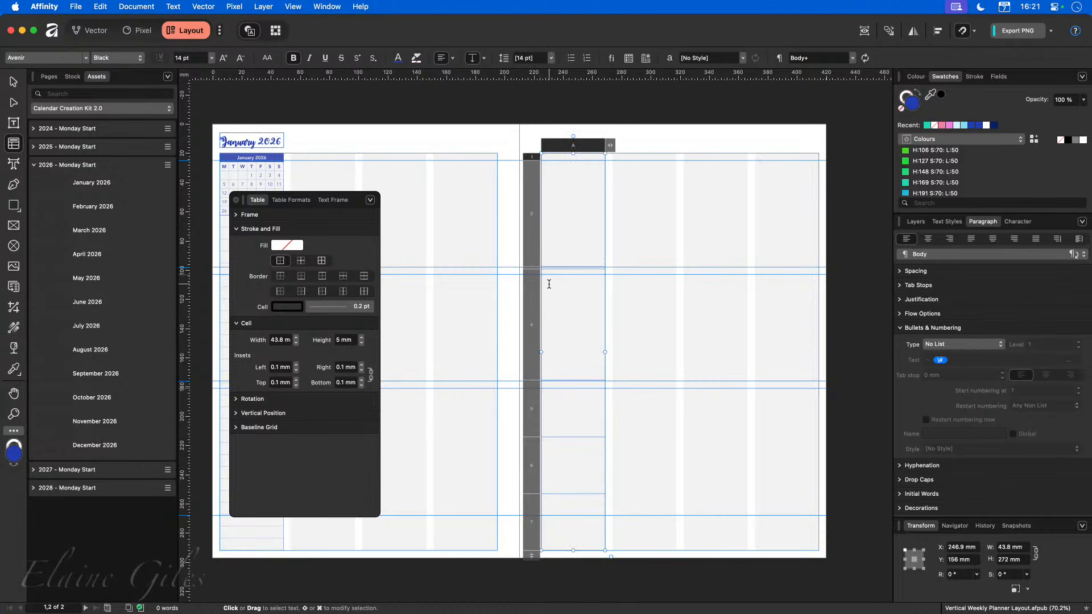
{"action": "scroll", "coordinate": [544, 281], "scroll_direction": "up", "scroll_amount": 10}
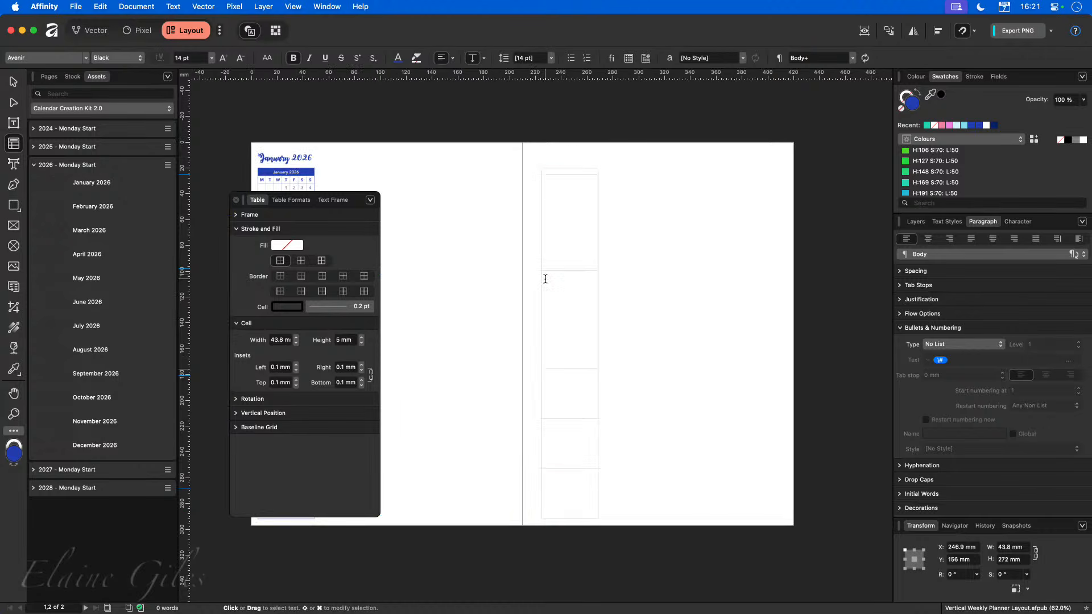
{"action": "scroll", "coordinate": [505, 260], "scroll_direction": "up", "scroll_amount": 1}
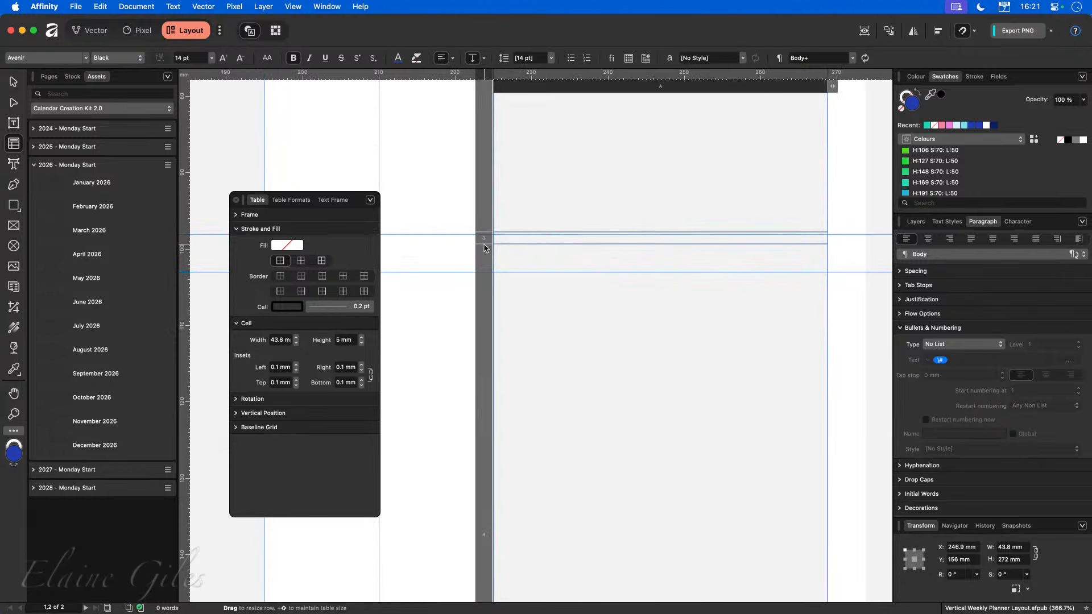
{"action": "left_click_drag", "start_coordinate": [483, 244], "coordinate": [481, 272]}
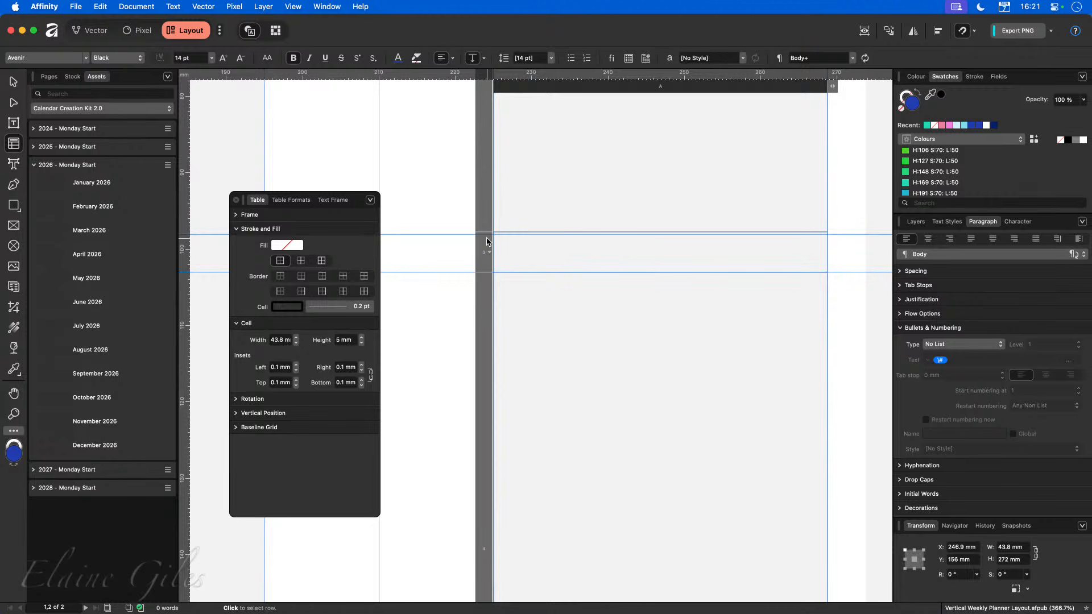
{"action": "left_click_drag", "start_coordinate": [484, 235], "coordinate": [484, 238]}
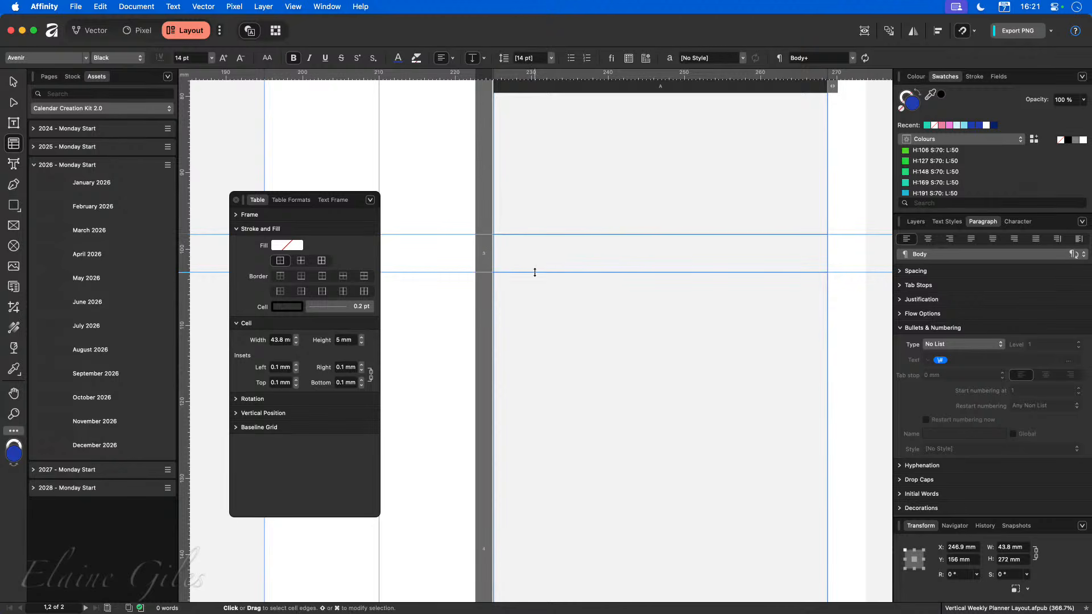
Align the lower row boundaries with the remaining section guides, keeping rows 3 and 5 thin like the first.
{"action": "key", "text": "ctrl+w"}
{"action": "scroll", "coordinate": [536, 273], "scroll_direction": "down", "scroll_amount": 3}
{"action": "scroll", "coordinate": [536, 274], "scroll_direction": "down", "scroll_amount": 6}
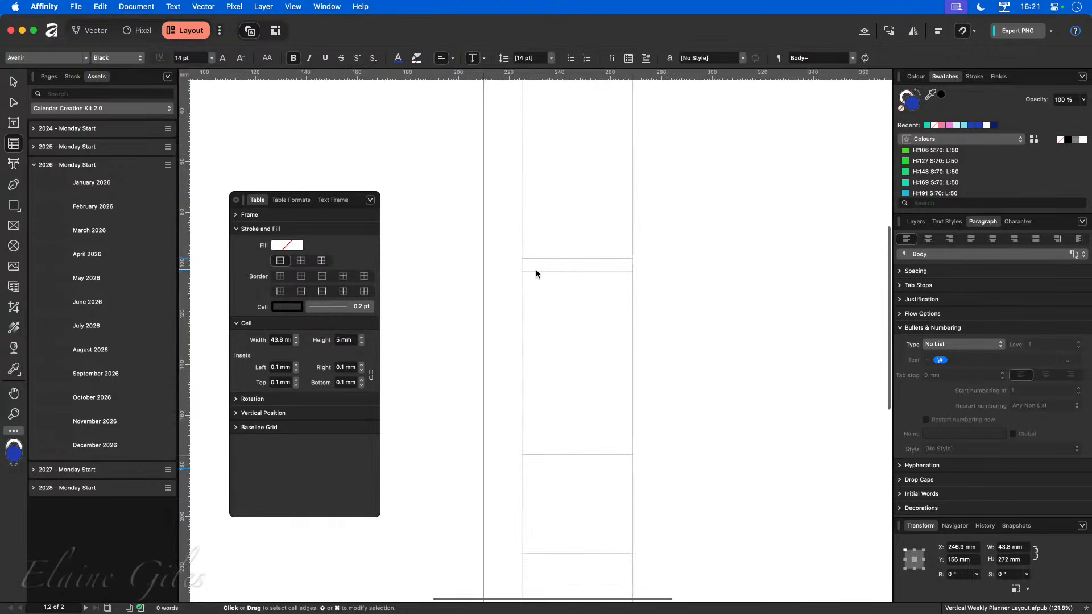
{"action": "key", "text": "ctrl+w"}
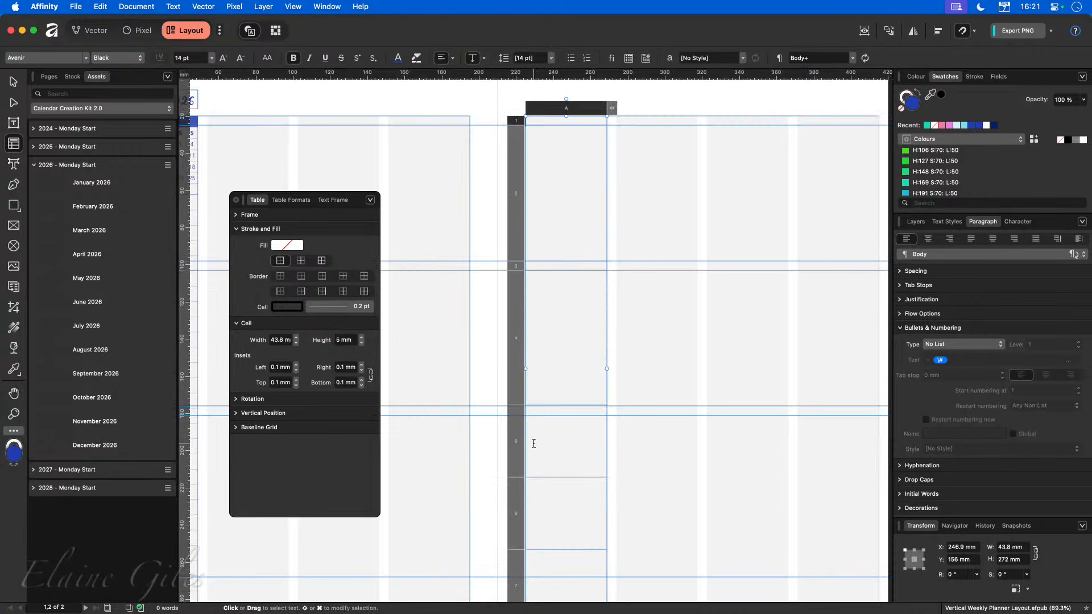
{"action": "scroll", "coordinate": [534, 444], "scroll_direction": "up", "scroll_amount": 3}
{"action": "scroll", "coordinate": [549, 426], "scroll_direction": "up", "scroll_amount": 2}
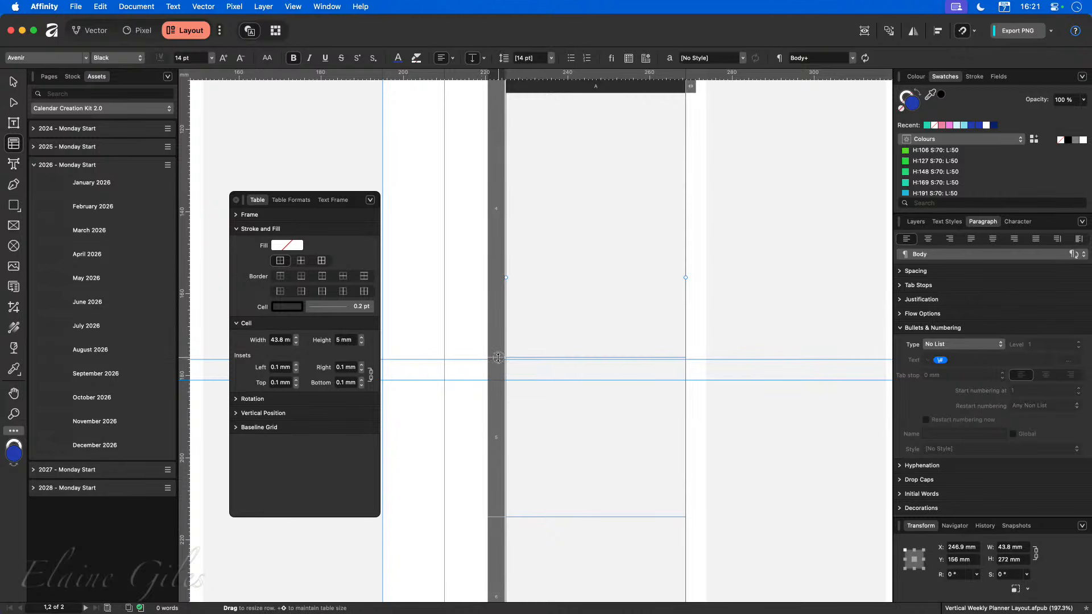
{"action": "left_click_drag", "start_coordinate": [498, 357], "coordinate": [498, 360]}
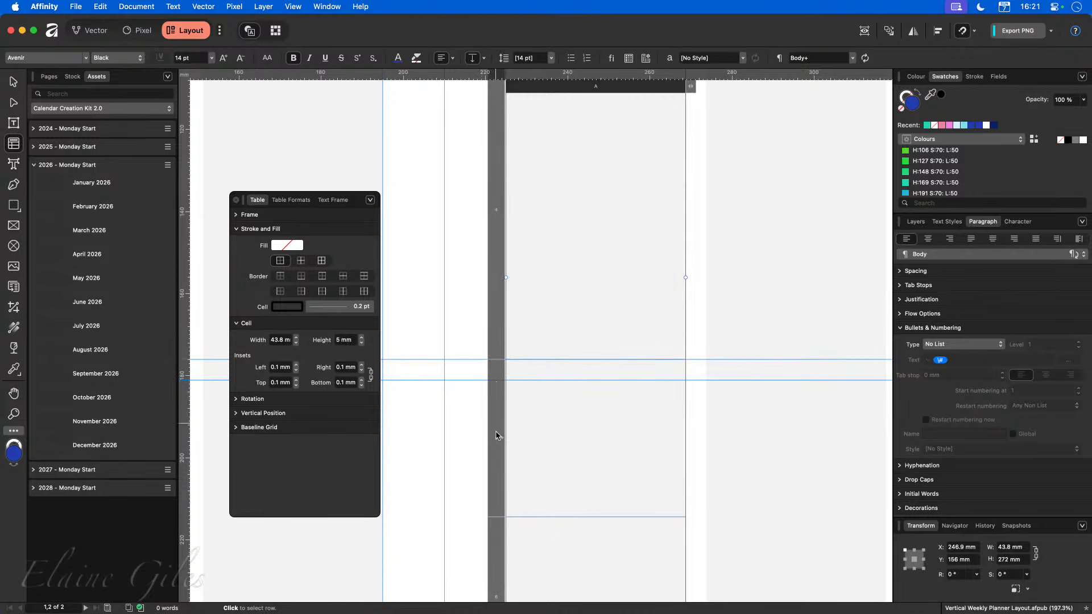
{"action": "left_click_drag", "start_coordinate": [499, 517], "coordinate": [504, 379]}
{"action": "scroll", "coordinate": [541, 489], "scroll_direction": "down", "scroll_amount": 10}
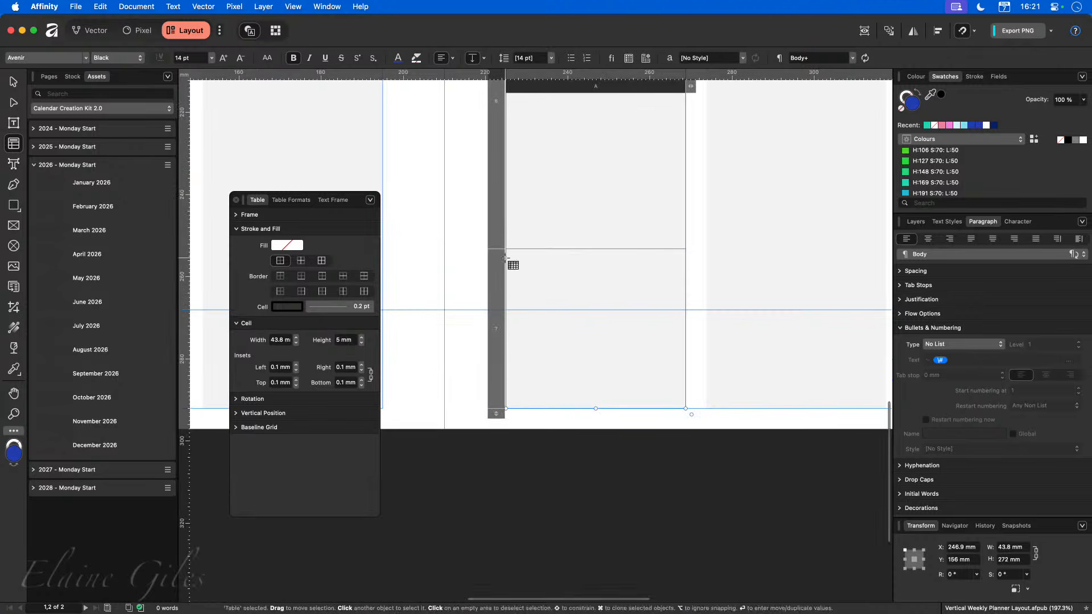
{"action": "left_click_drag", "start_coordinate": [495, 248], "coordinate": [494, 310]}
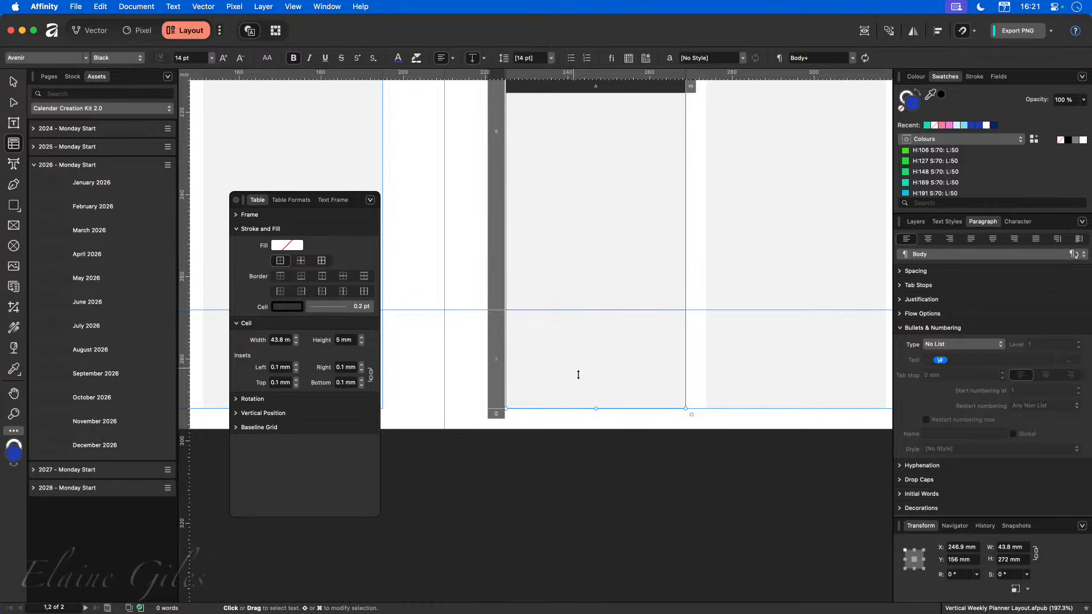
{"action": "key", "text": "super+0"}
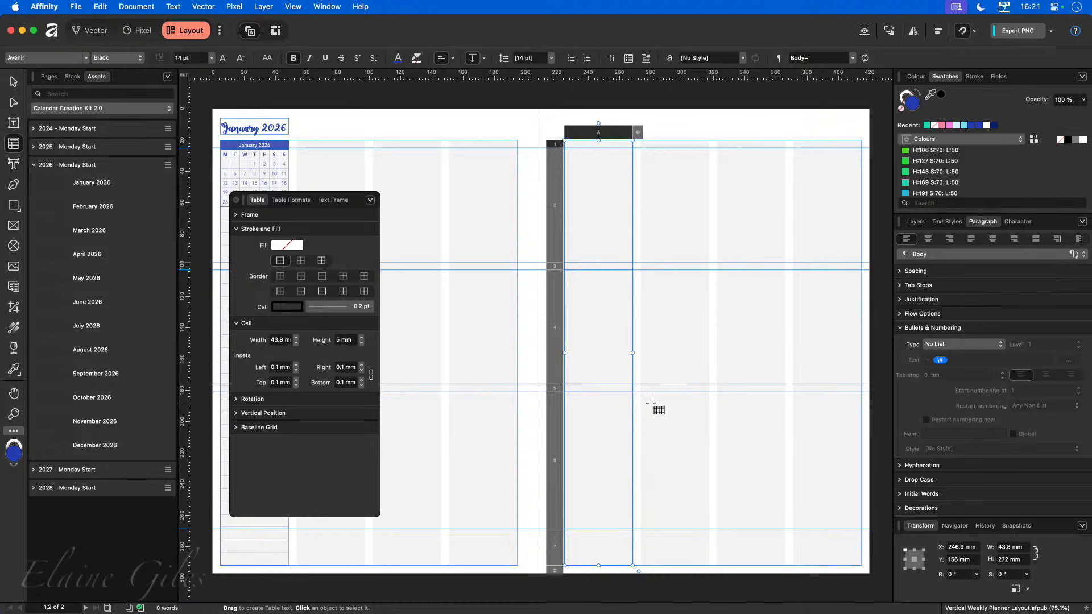
Fill the three thin header rows of the table with the Headings & Accent swatch.
{"action": "left_click", "coordinate": [552, 144]}
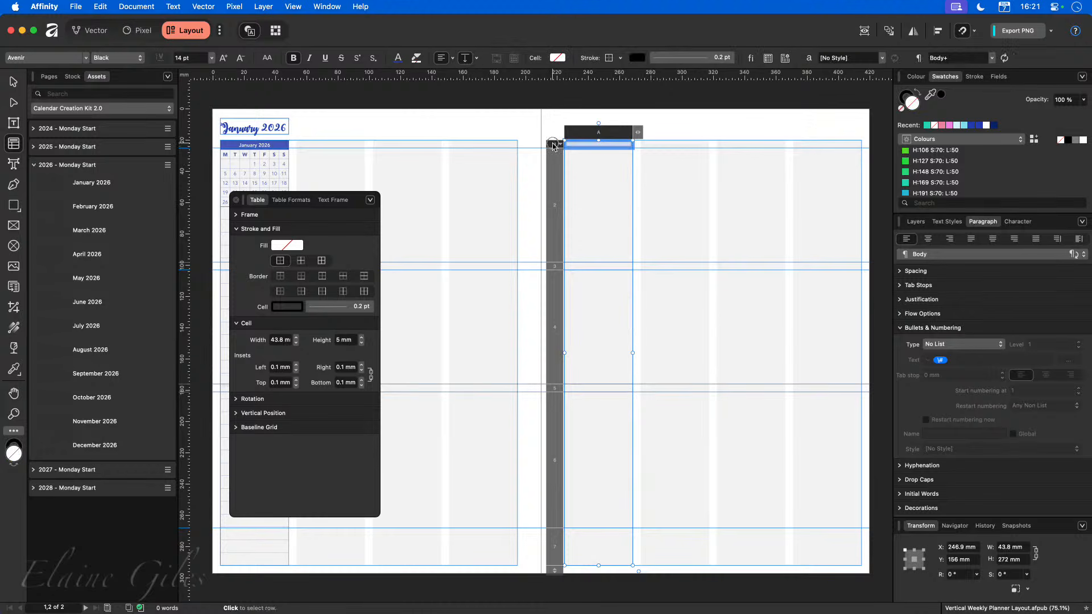
{"action": "left_click", "coordinate": [552, 266], "text": "super"}
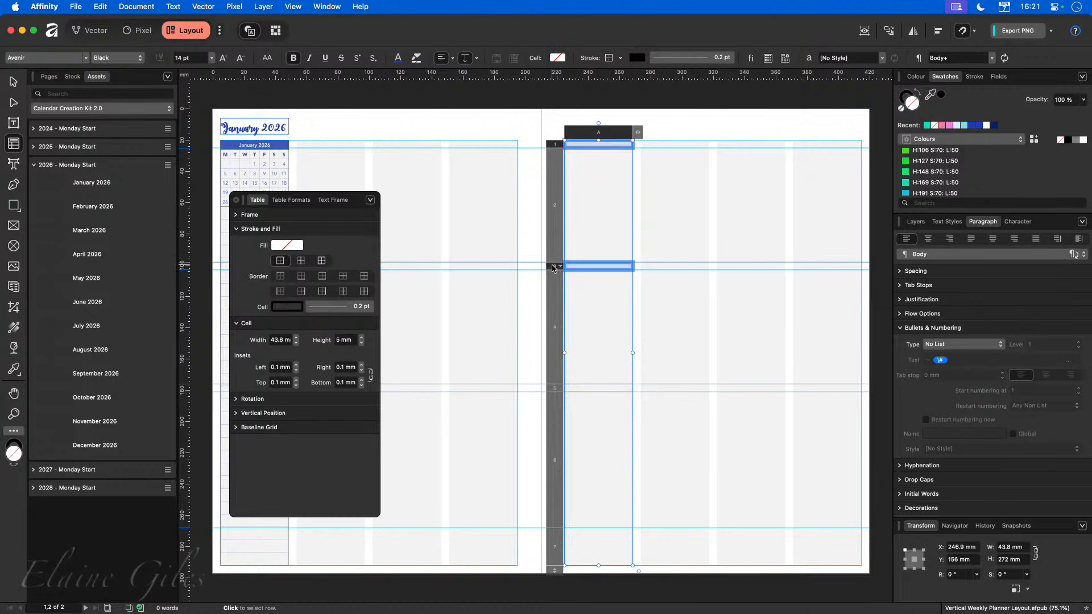
{"action": "left_click", "coordinate": [554, 389], "text": "super"}
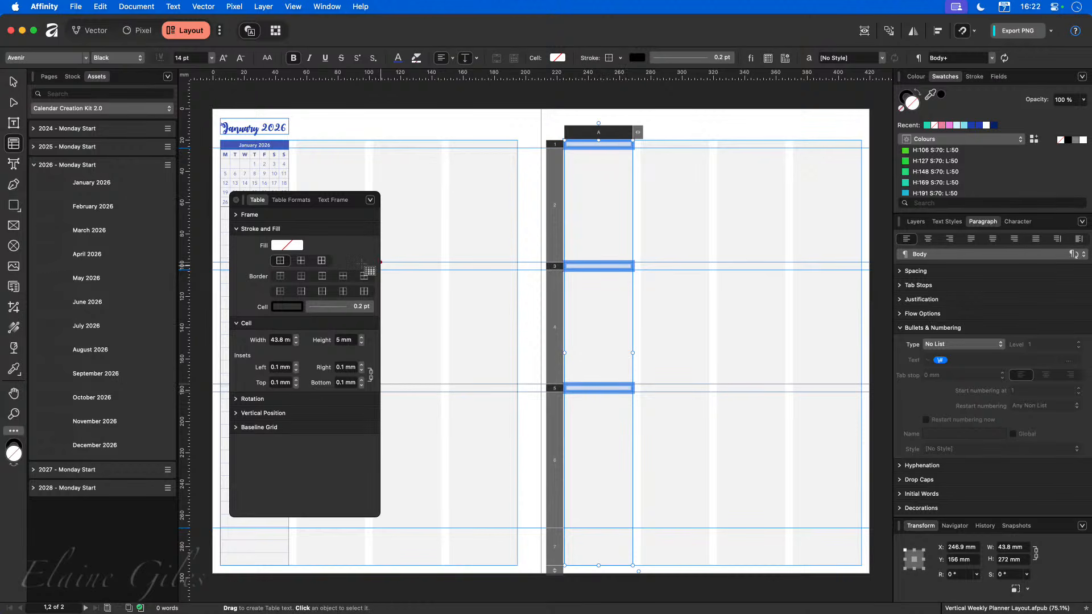
{"action": "left_click", "coordinate": [289, 246]}
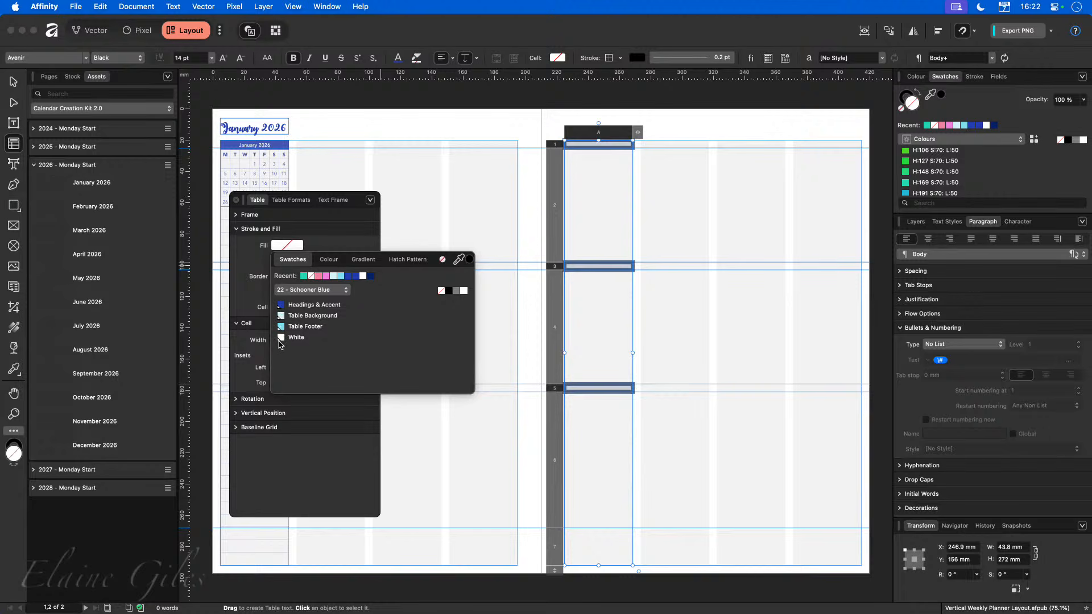
{"action": "left_click", "coordinate": [329, 309]}
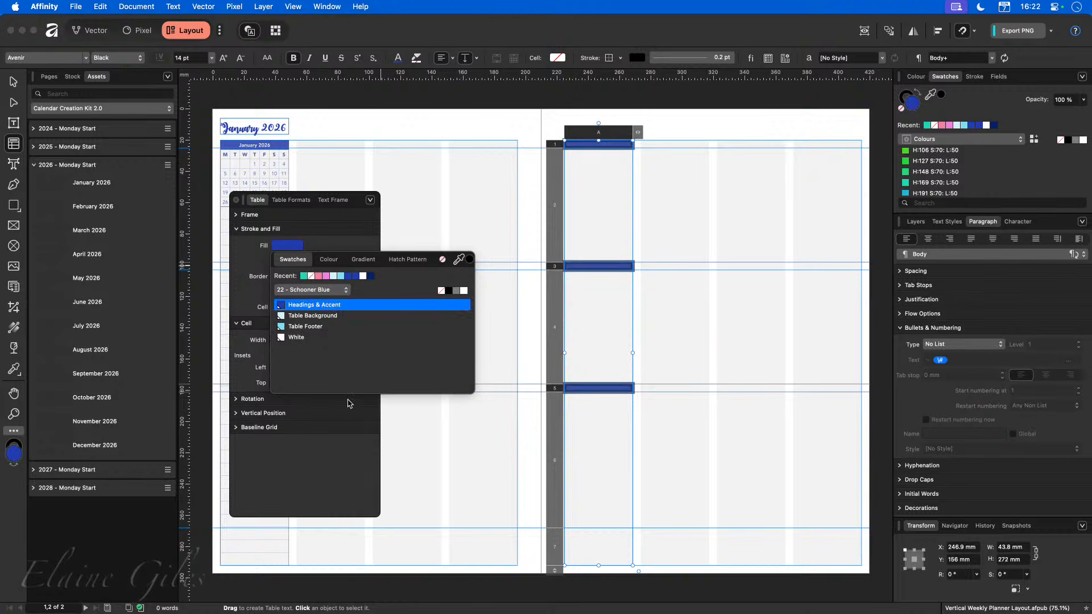
{"action": "left_click", "coordinate": [612, 332]}
Fill the three tall day-section rows with the Table Background swatch.
{"action": "left_click", "coordinate": [590, 198]}
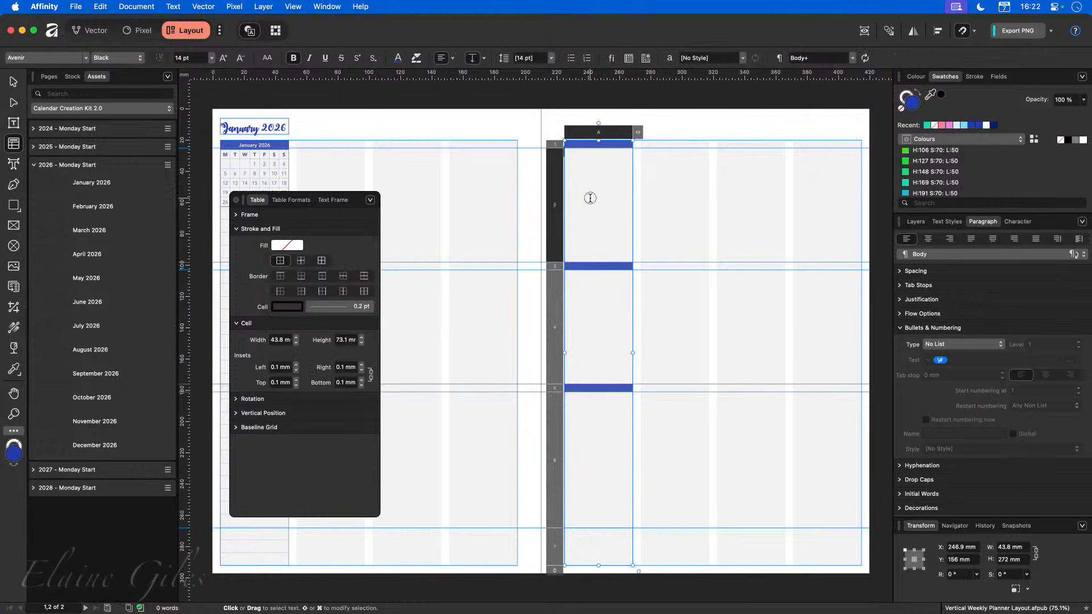
{"action": "left_click", "coordinate": [553, 210]}
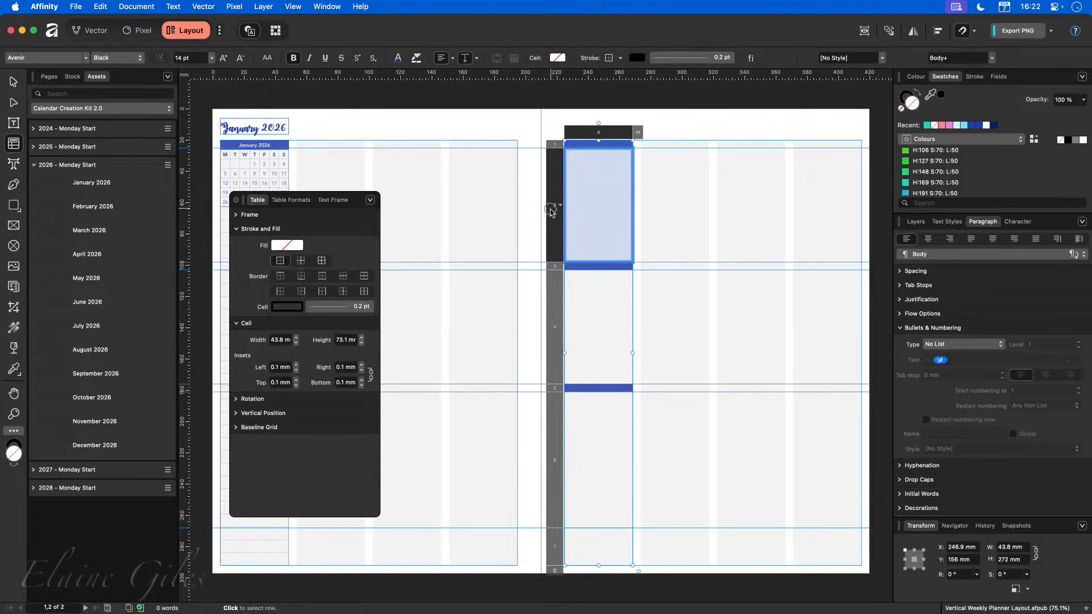
{"action": "left_click", "coordinate": [555, 329], "text": "shift"}
{"action": "left_click", "coordinate": [558, 463], "text": "shift"}
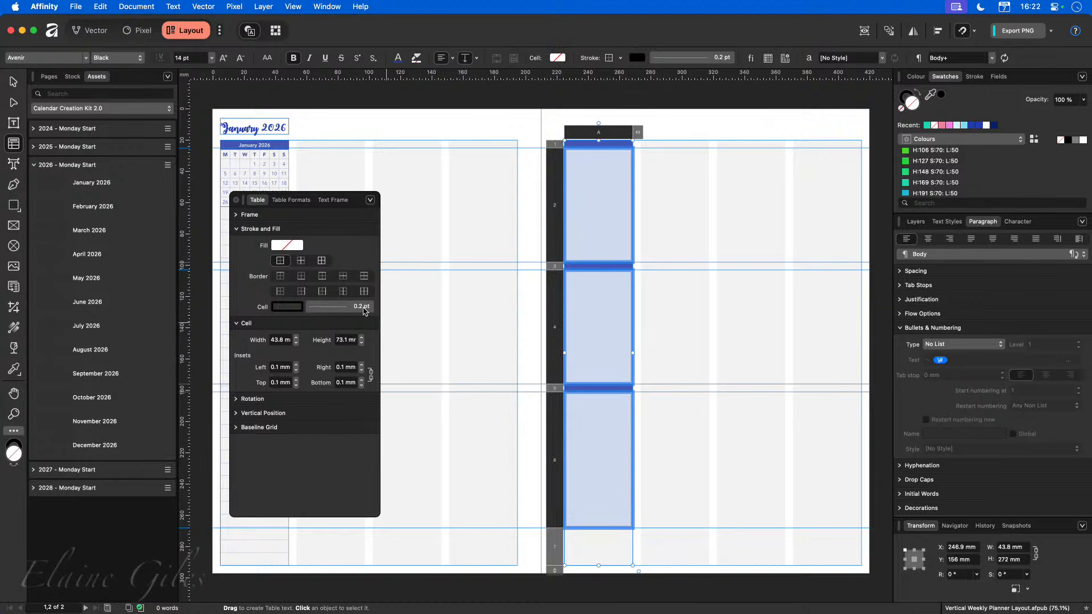
{"action": "left_click", "coordinate": [284, 247]}
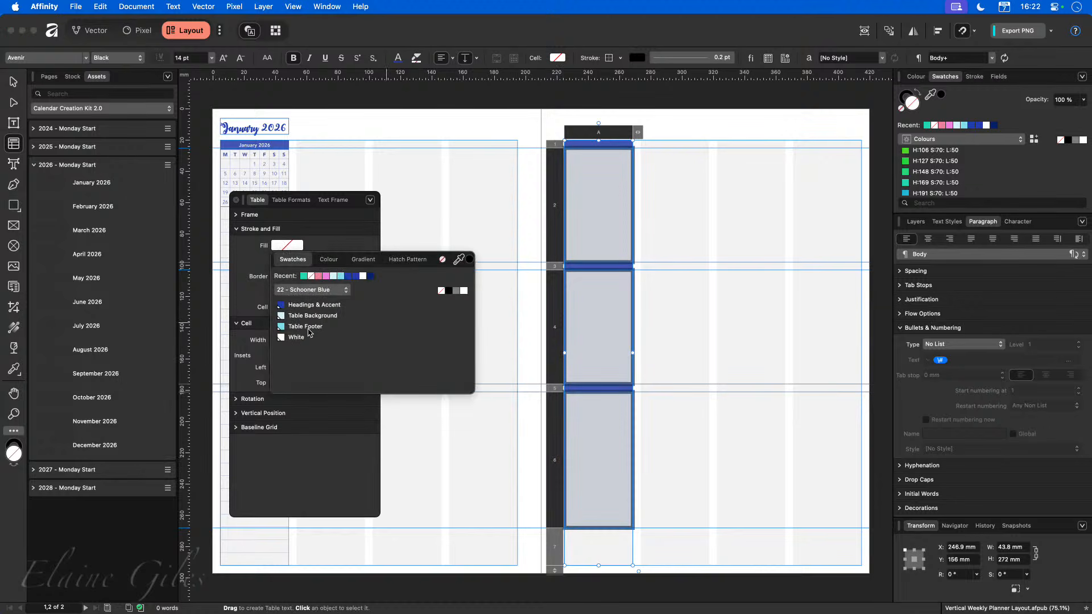
{"action": "left_click", "coordinate": [324, 316]}
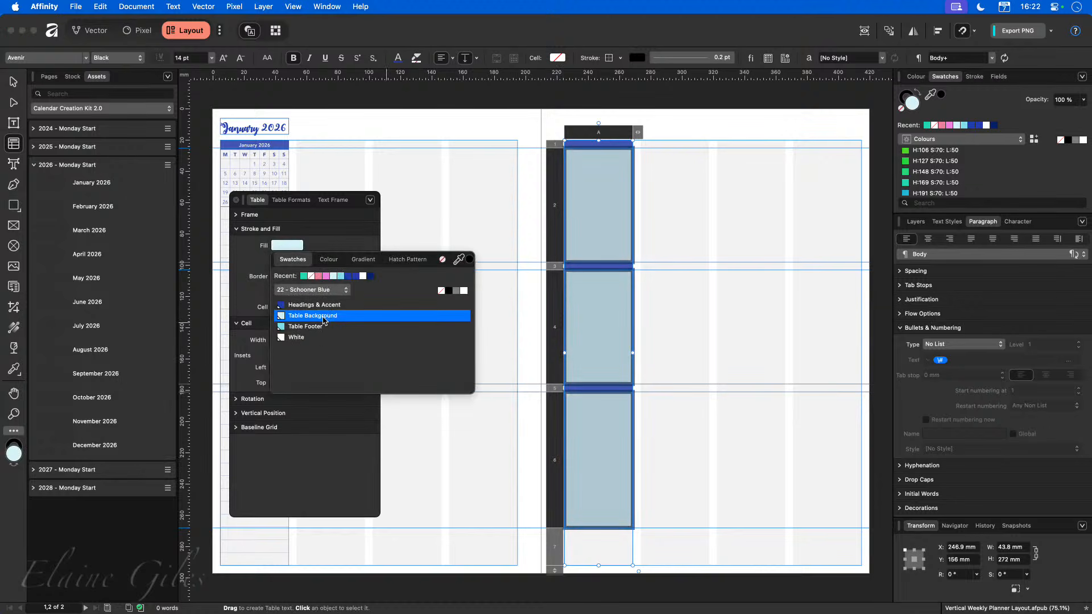
{"action": "left_click", "coordinate": [688, 492]}
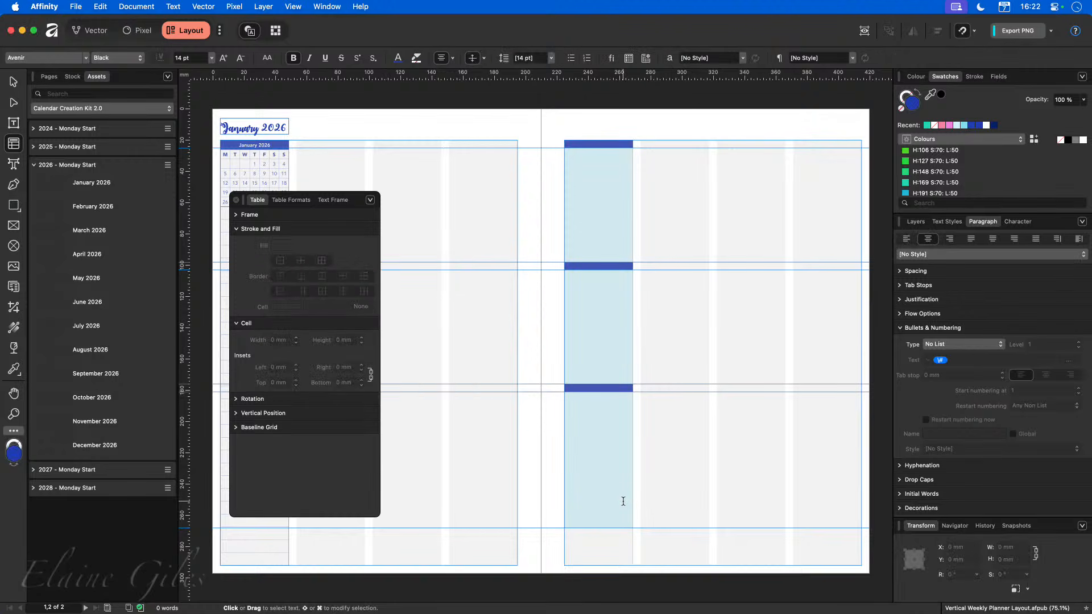
Fill the table's bottom row with the Table Footer swatch.
{"action": "left_click", "coordinate": [602, 543]}
{"action": "left_click", "coordinate": [551, 546]}
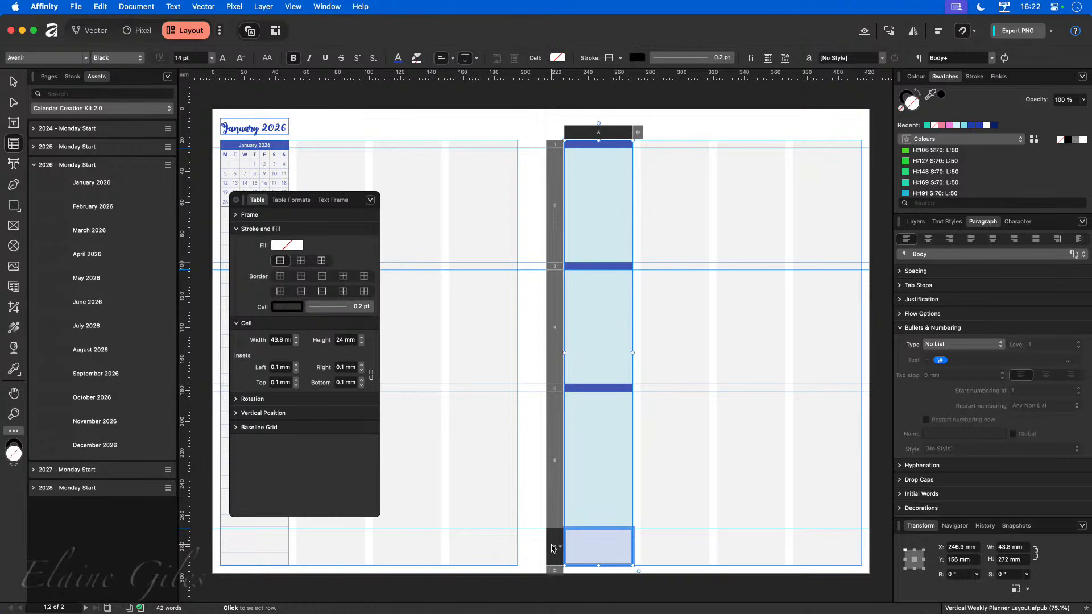
{"action": "left_click", "coordinate": [290, 245]}
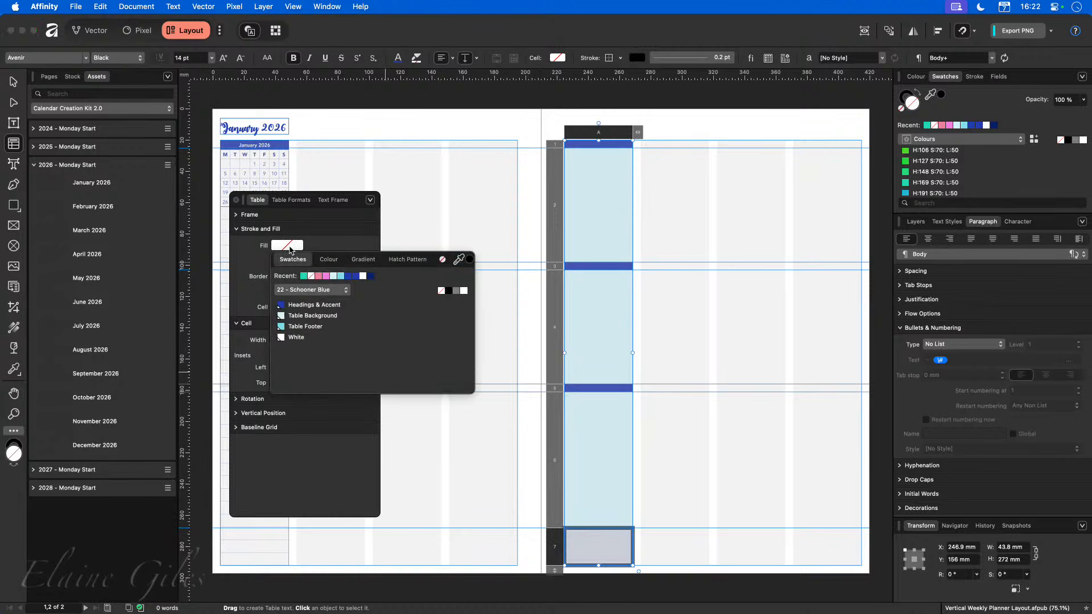
{"action": "left_click", "coordinate": [305, 327]}
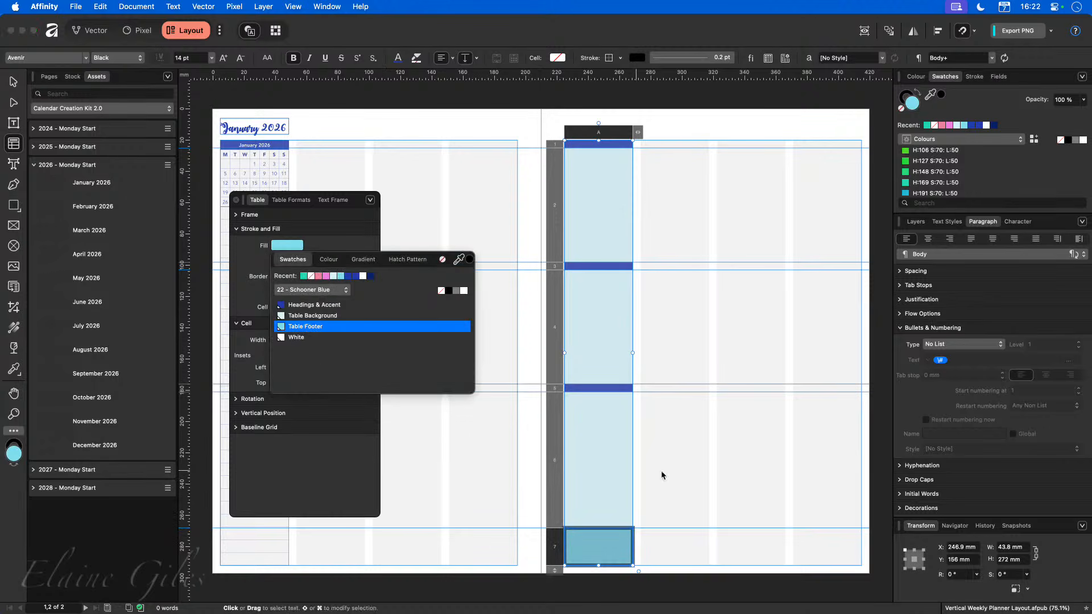
{"action": "left_click", "coordinate": [738, 470]}
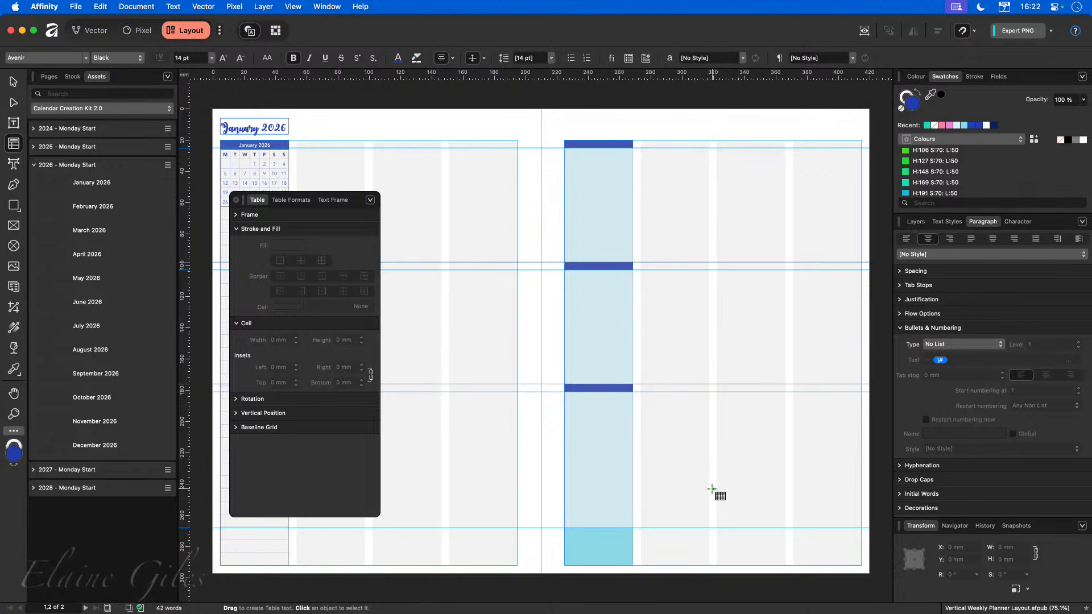
Draw a teal rectangle about 46 mm wide and 83 mm tall beside the table's first section.
{"action": "left_click", "coordinate": [13, 81]}
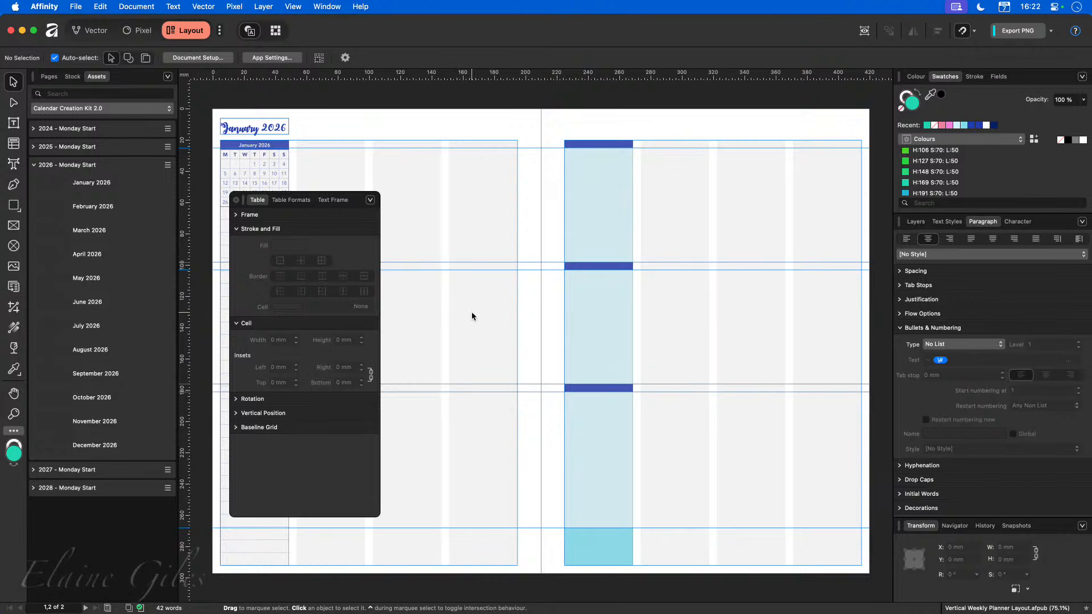
{"action": "left_click", "coordinate": [7, 205]}
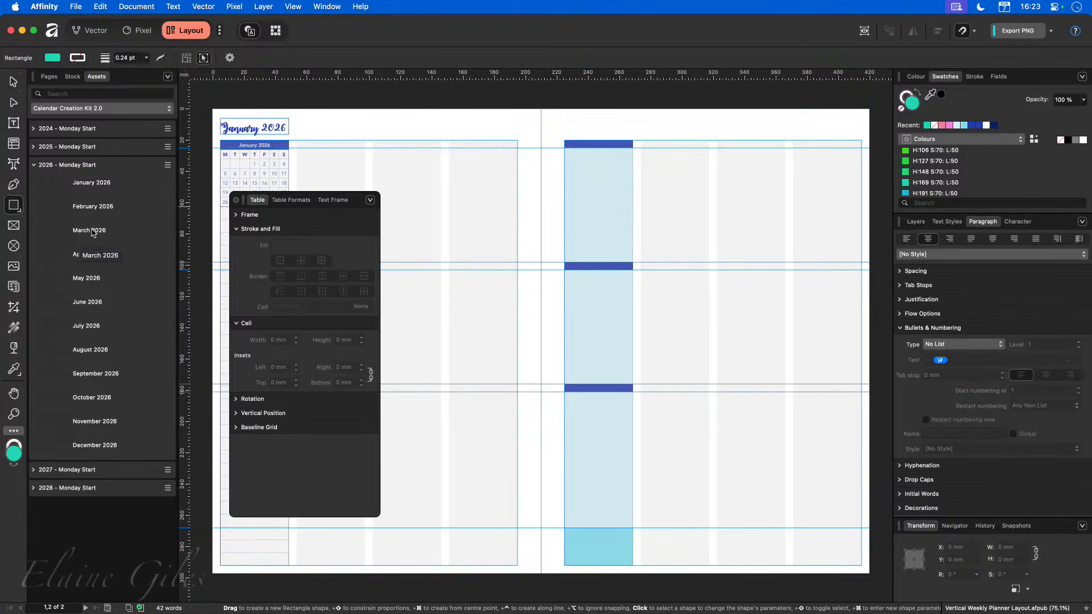
{"action": "left_click_drag", "start_coordinate": [641, 140], "coordinate": [712, 271]}
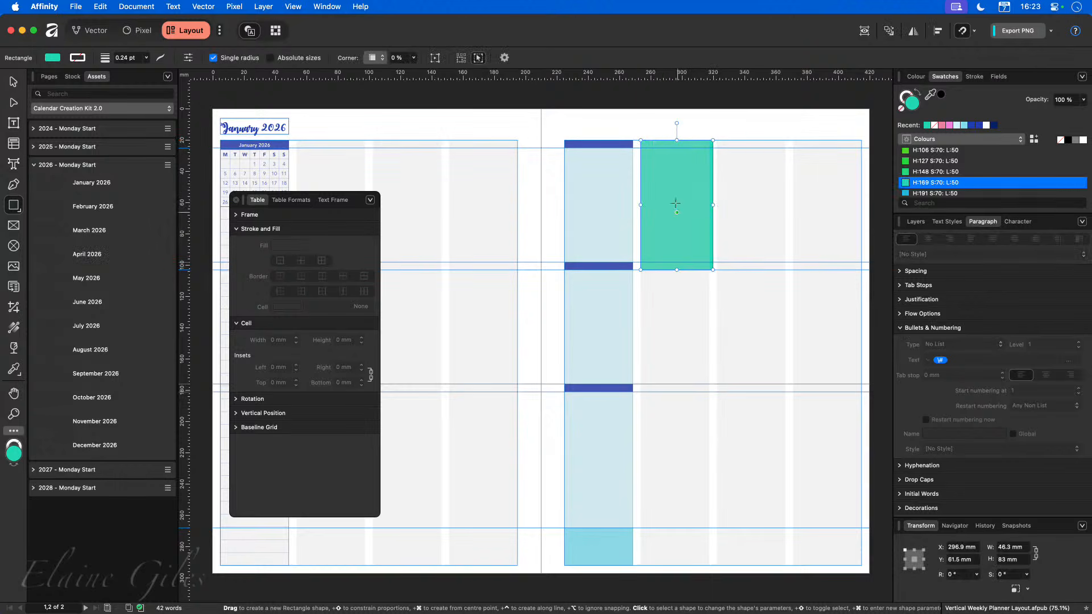
Try drawing a rounded rectangle about 35 by 46 mm beside it, then undo it.
{"action": "scroll", "coordinate": [671, 126], "scroll_direction": "up", "scroll_amount": 10}
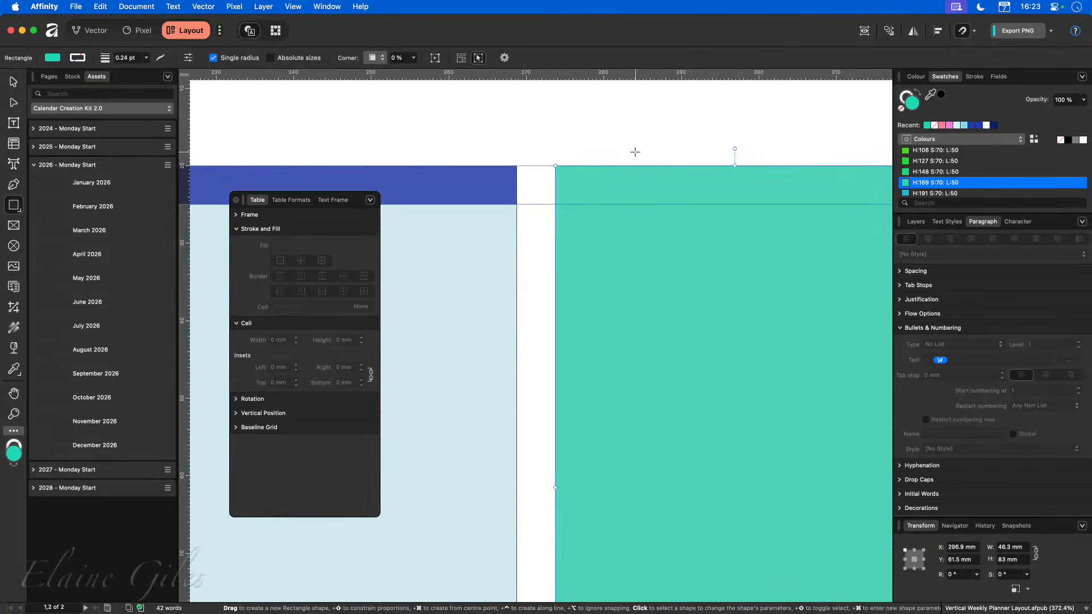
{"action": "scroll", "coordinate": [651, 202], "scroll_direction": "right", "scroll_amount": 10}
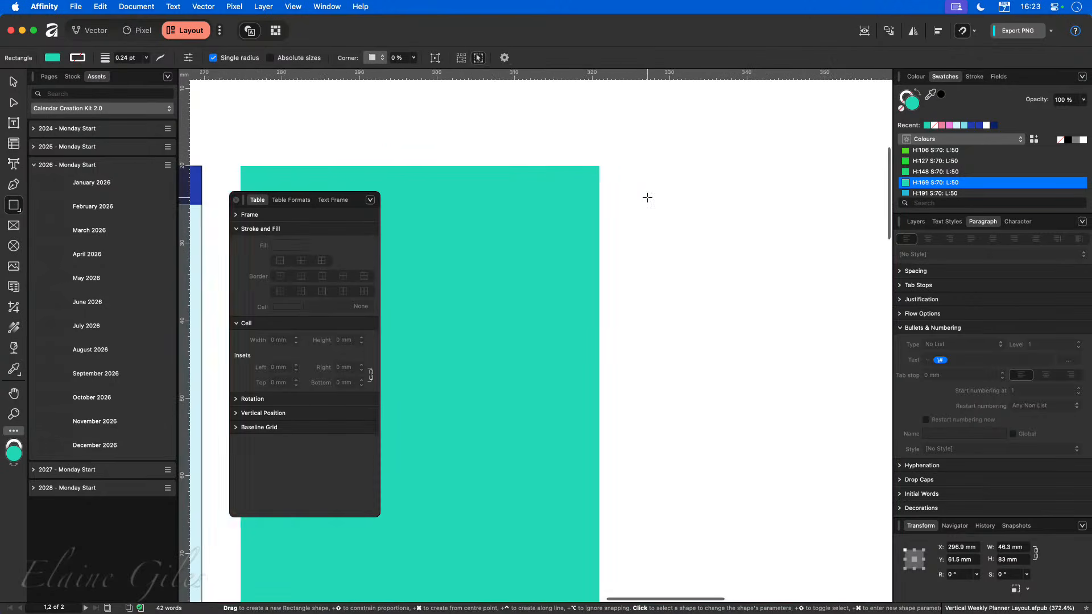
{"action": "left_click", "coordinate": [14, 205]}
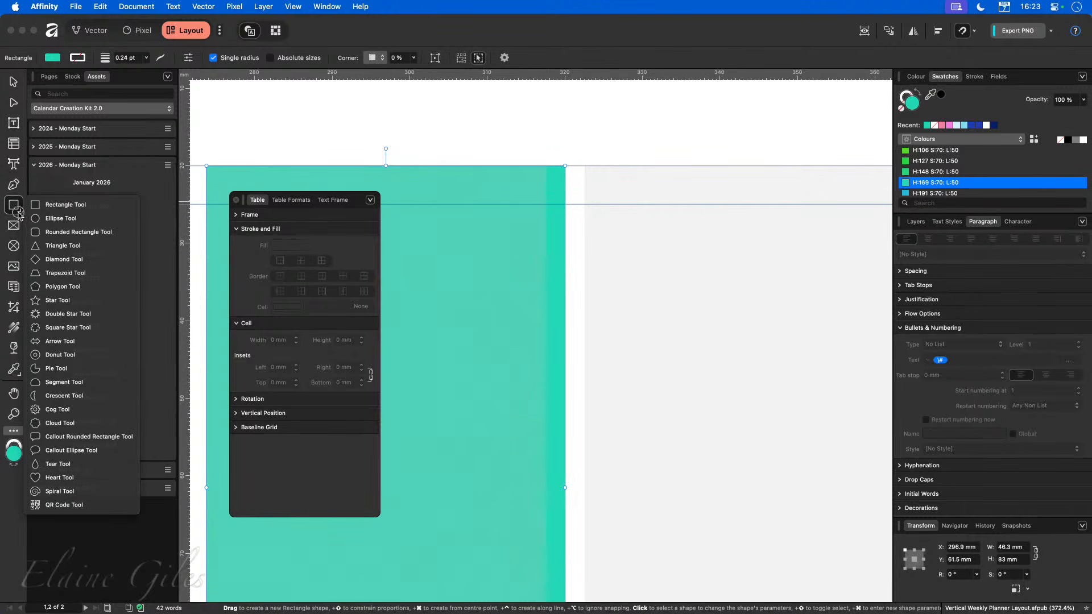
{"action": "left_click", "coordinate": [57, 230]}
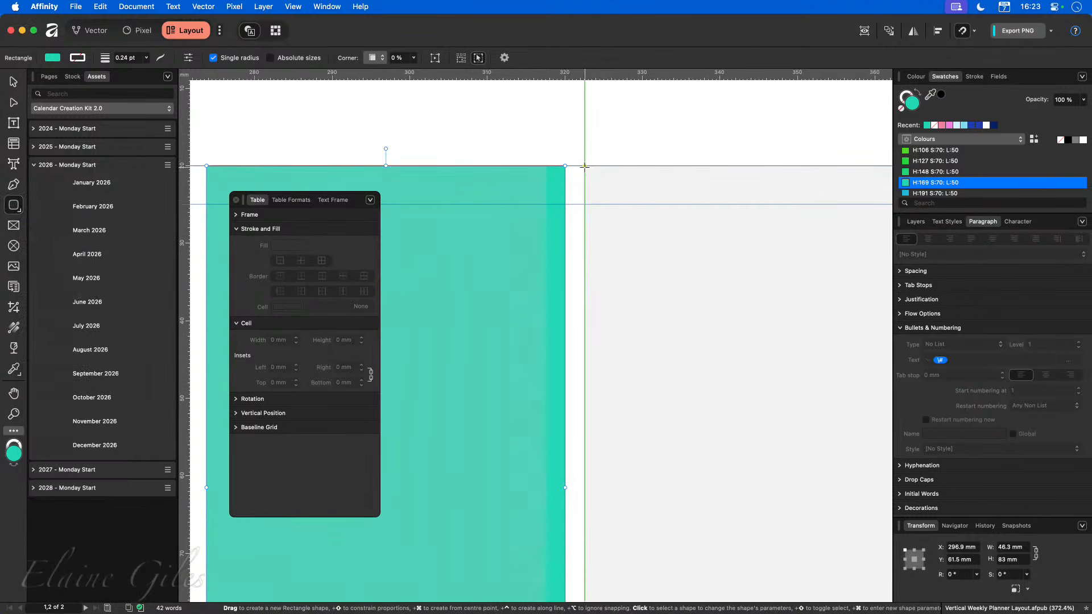
{"action": "left_click_drag", "start_coordinate": [588, 171], "coordinate": [844, 518]}
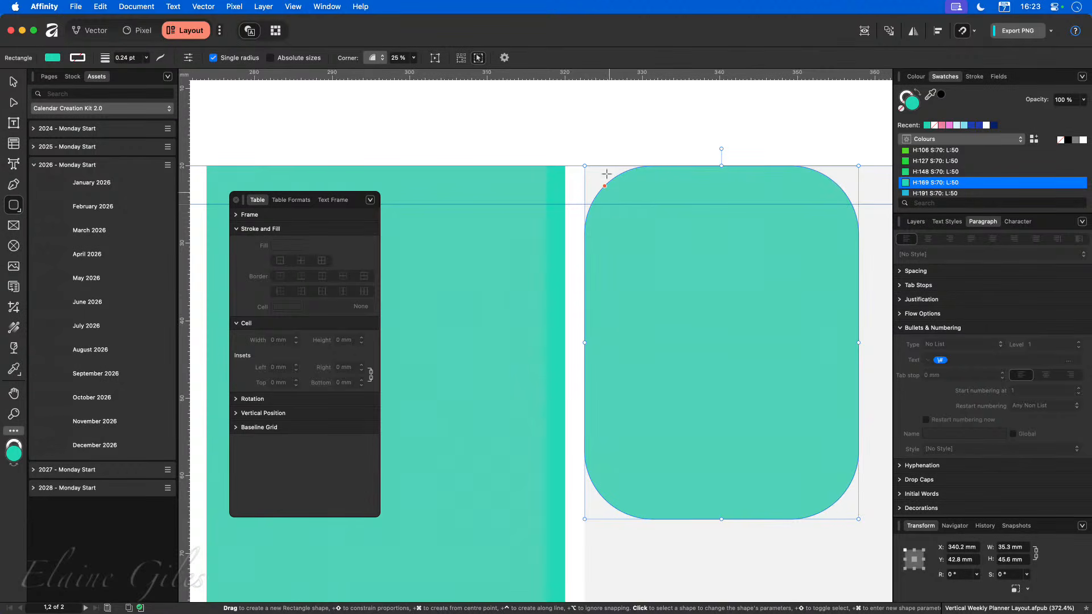
{"action": "left_click_drag", "start_coordinate": [604, 186], "coordinate": [598, 180]}
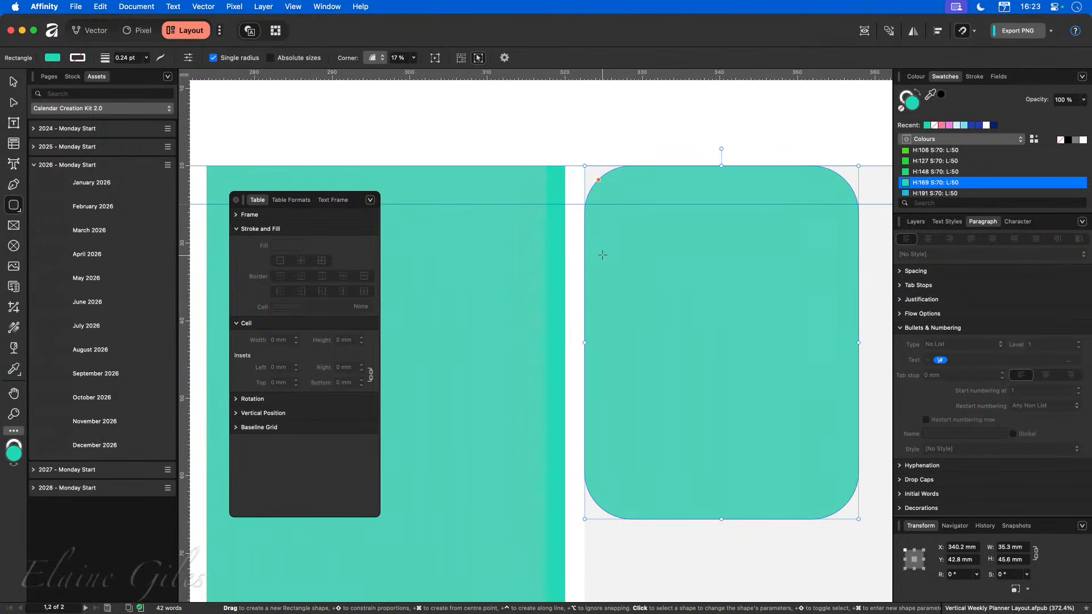
{"action": "scroll", "coordinate": [605, 252], "scroll_direction": "down", "scroll_amount": 10}
{"action": "scroll", "coordinate": [602, 251], "scroll_direction": "down", "scroll_amount": 2}
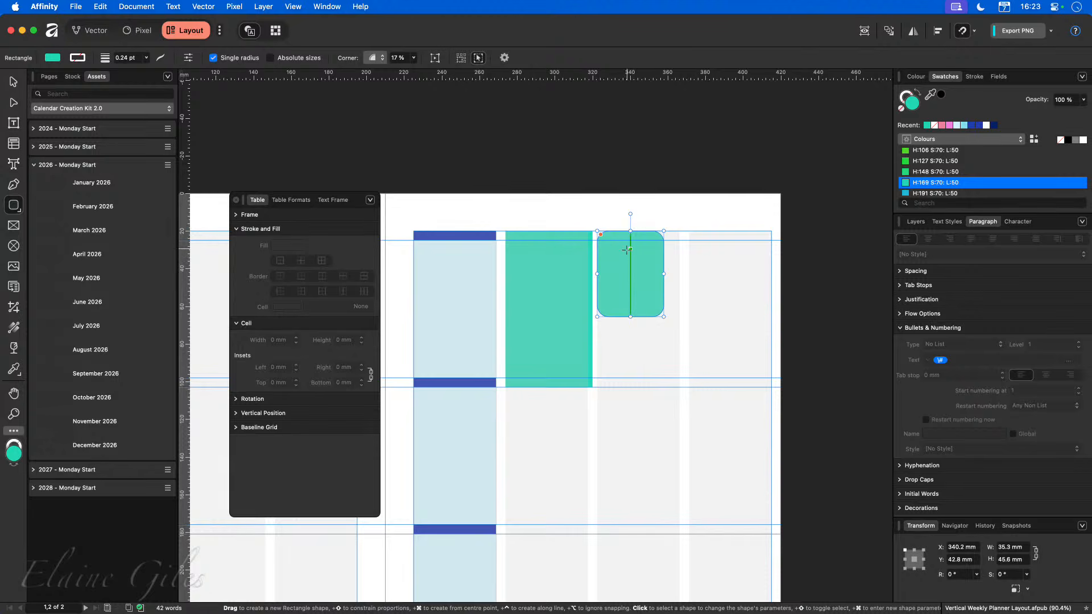
{"action": "key", "text": "super+z"}
Round the teal rectangle's top-left corner with the Corner tool.
{"action": "scroll", "coordinate": [543, 252], "scroll_direction": "up", "scroll_amount": 5}
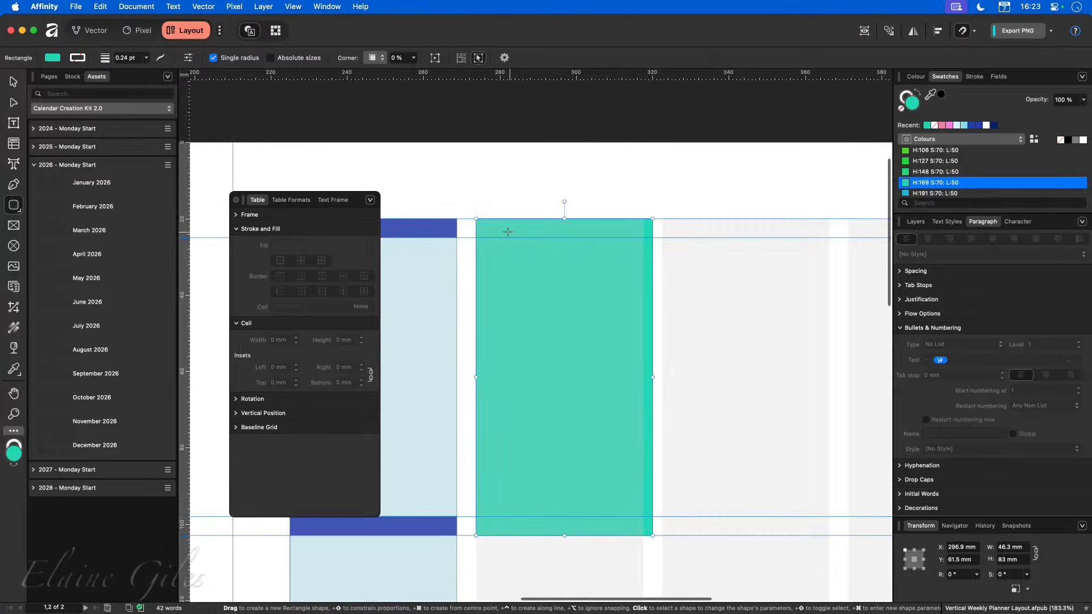
{"action": "scroll", "coordinate": [481, 236], "scroll_direction": "up", "scroll_amount": 1}
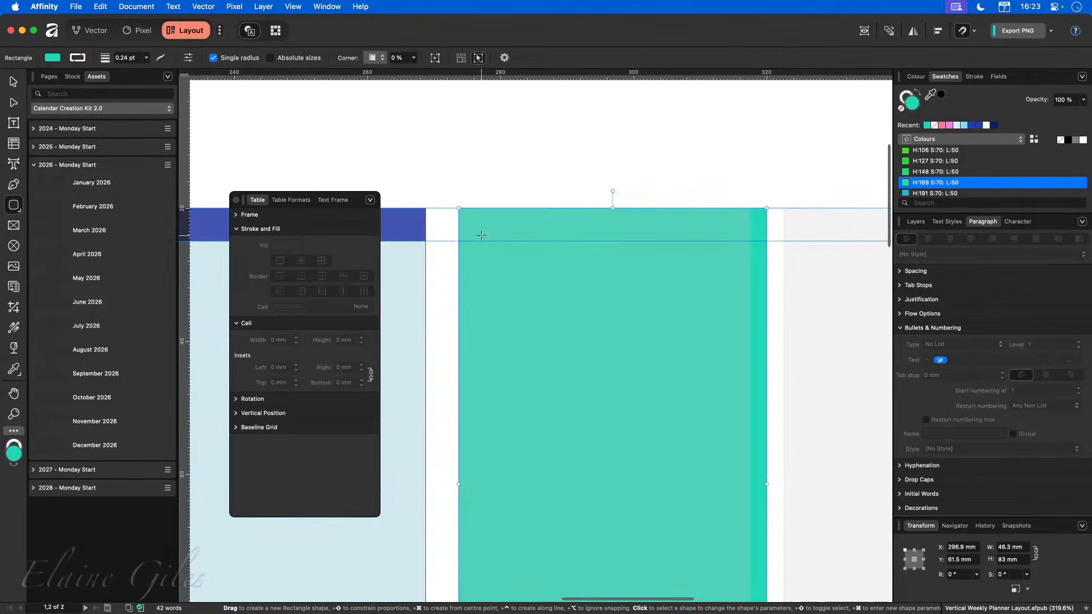
{"action": "left_click", "coordinate": [93, 30]}
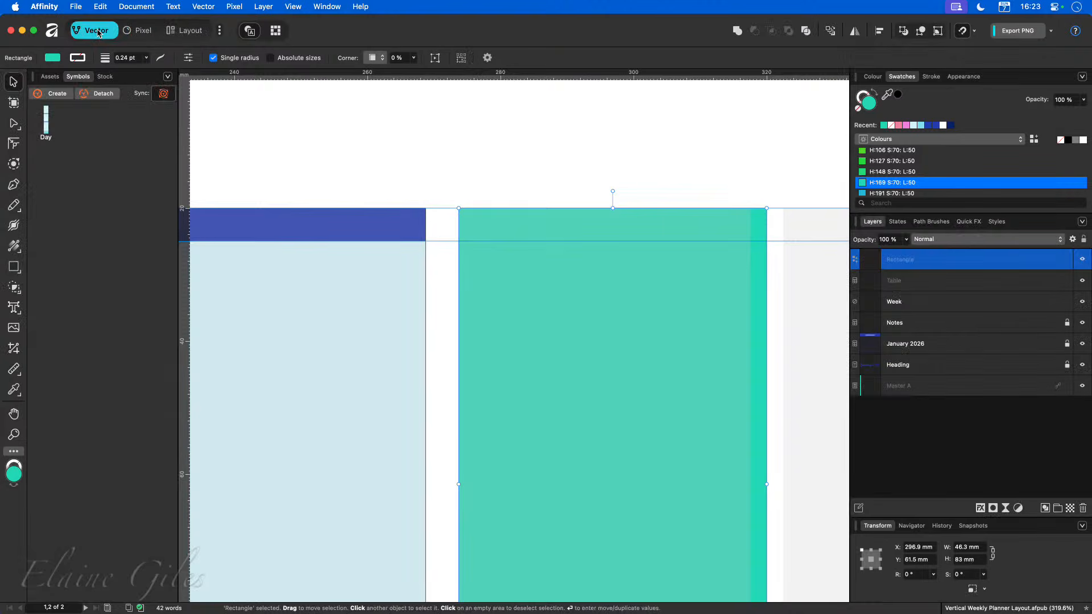
{"action": "left_click", "coordinate": [14, 145]}
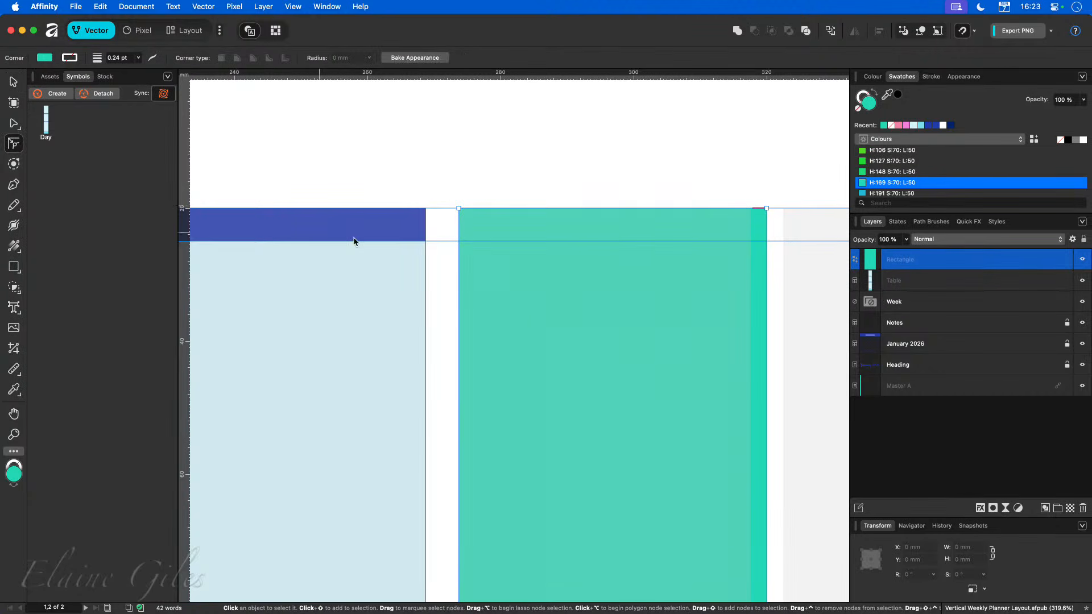
{"action": "left_click_drag", "start_coordinate": [459, 209], "coordinate": [566, 347]}
{"action": "key", "text": "a"}
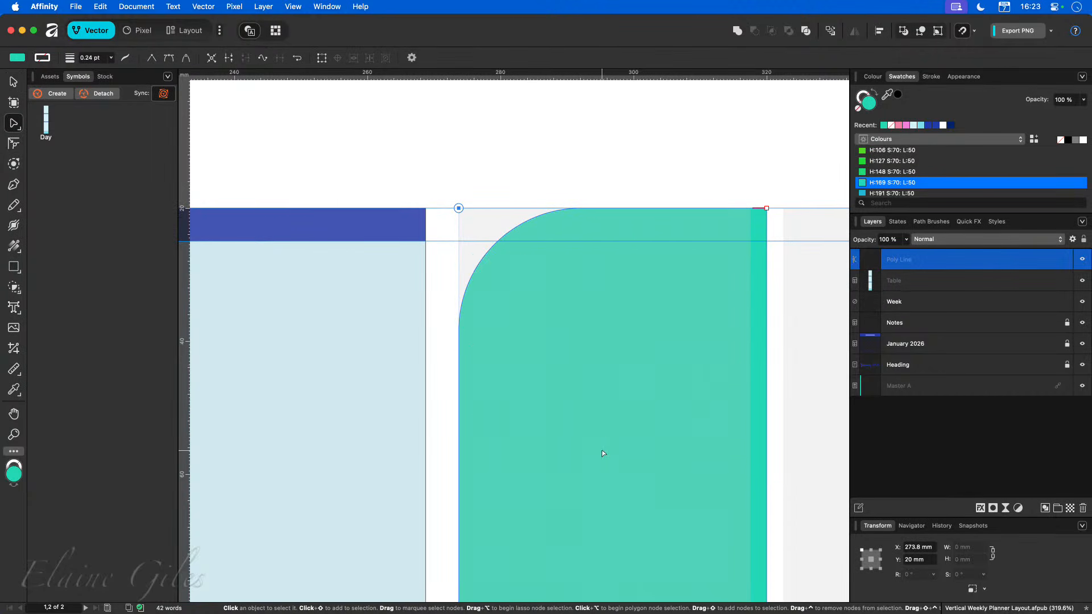
Delete the teal shape with the rounded corner.
{"action": "scroll", "coordinate": [596, 442], "scroll_direction": "down", "scroll_amount": 5}
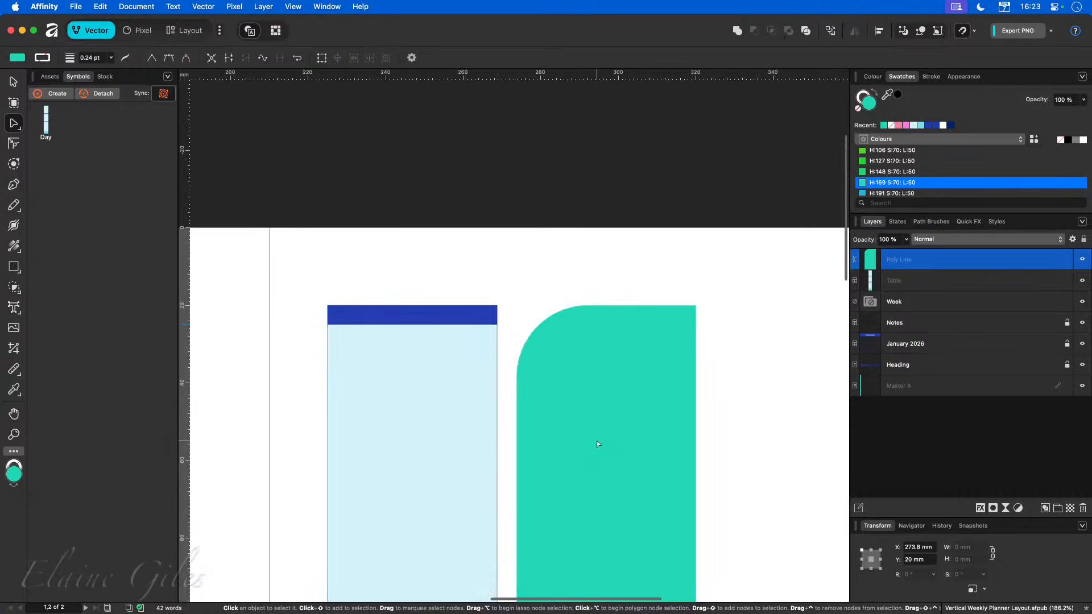
{"action": "scroll", "coordinate": [596, 438], "scroll_direction": "down", "scroll_amount": 2}
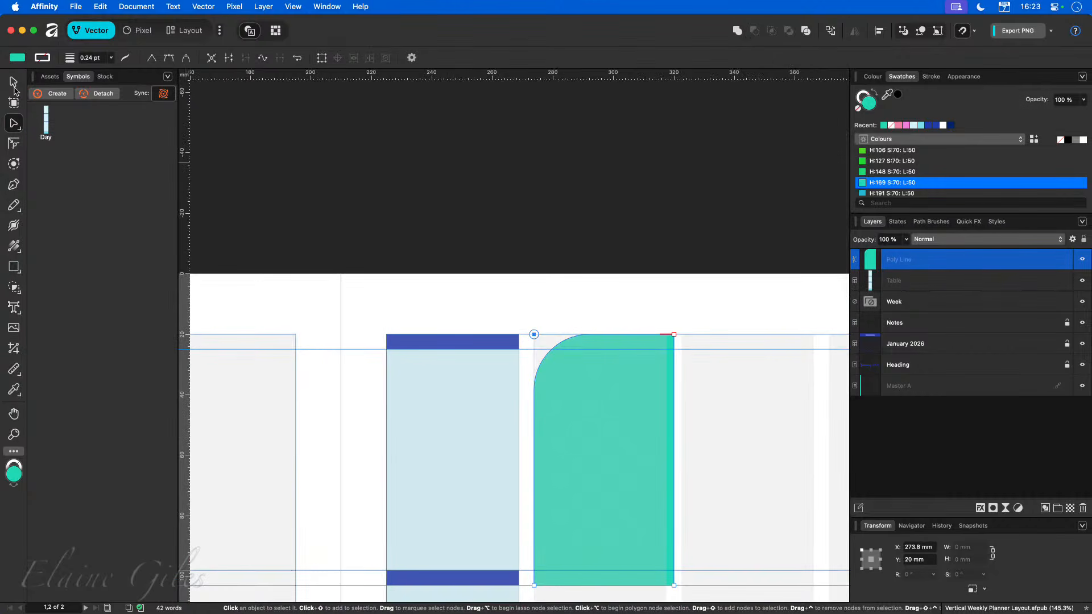
{"action": "left_click", "coordinate": [14, 81]}
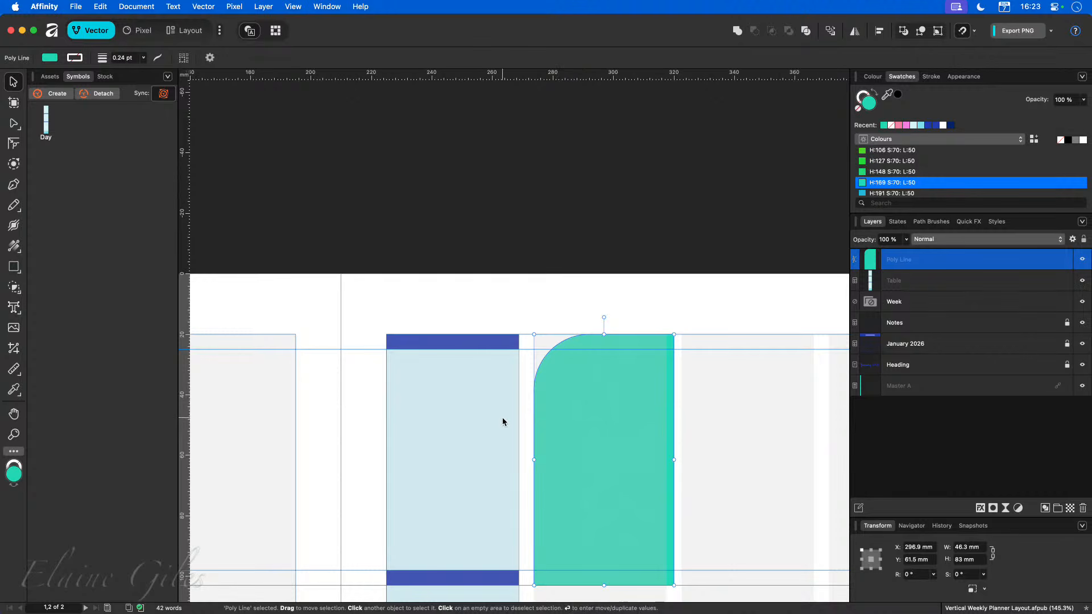
{"action": "key", "text": "Delete"}
{"action": "scroll", "coordinate": [457, 412], "scroll_direction": "down", "scroll_amount": 1}
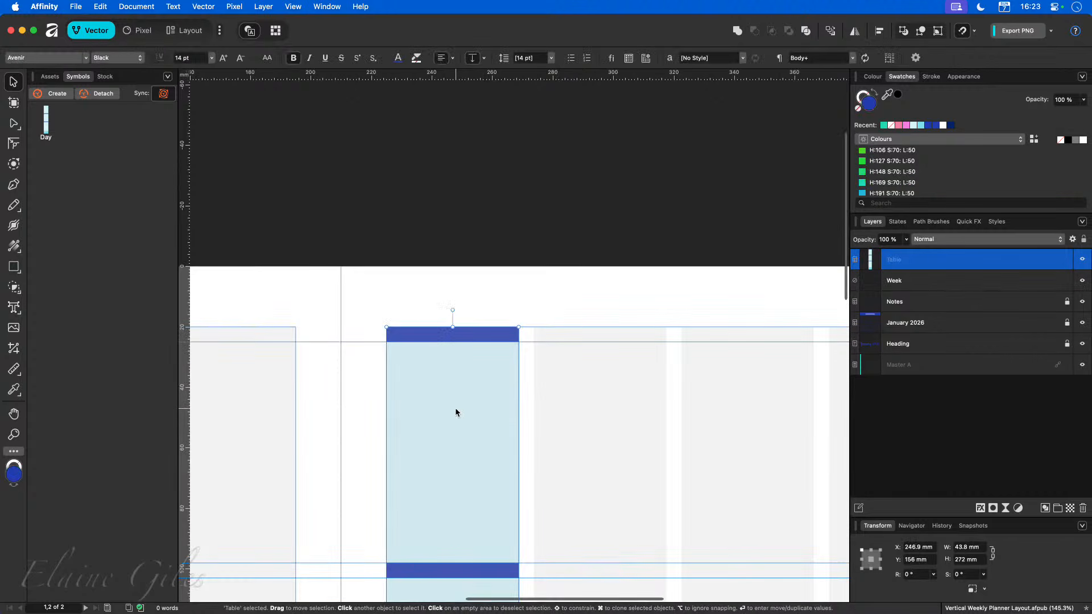
{"action": "key", "text": "super+0"}
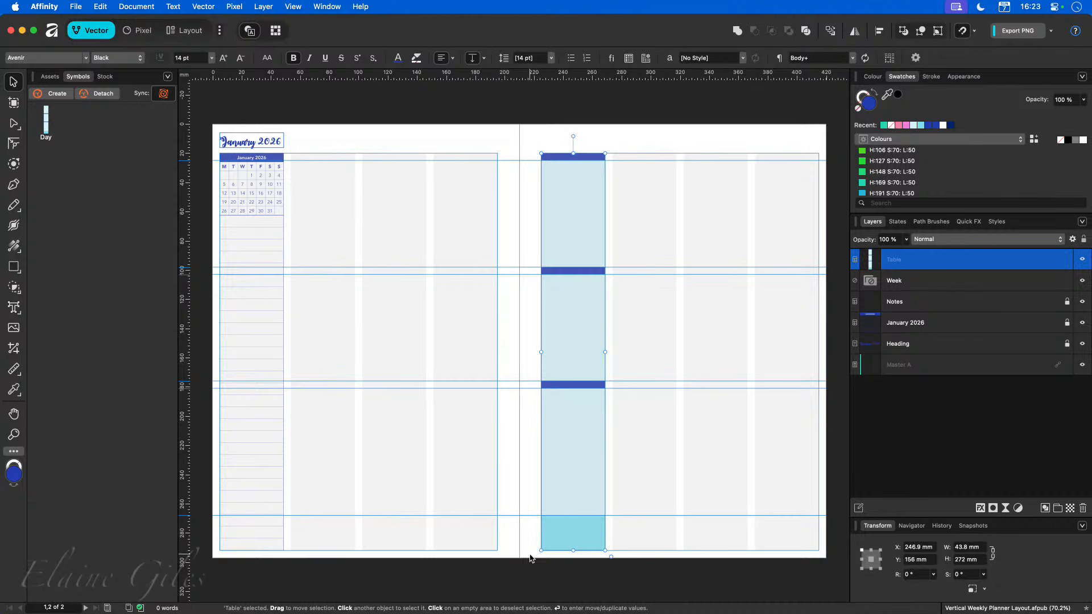
Draw a rounded rectangle about 41 mm wide and 272 mm tall beside the table column.
{"action": "left_click", "coordinate": [191, 33]}
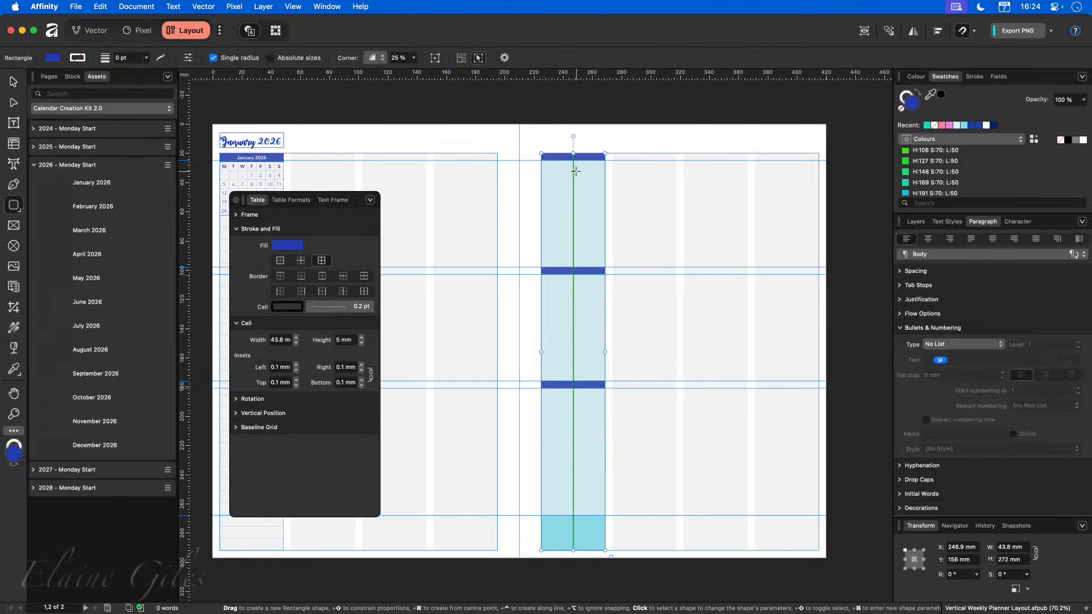
{"action": "left_click", "coordinate": [20, 212]}
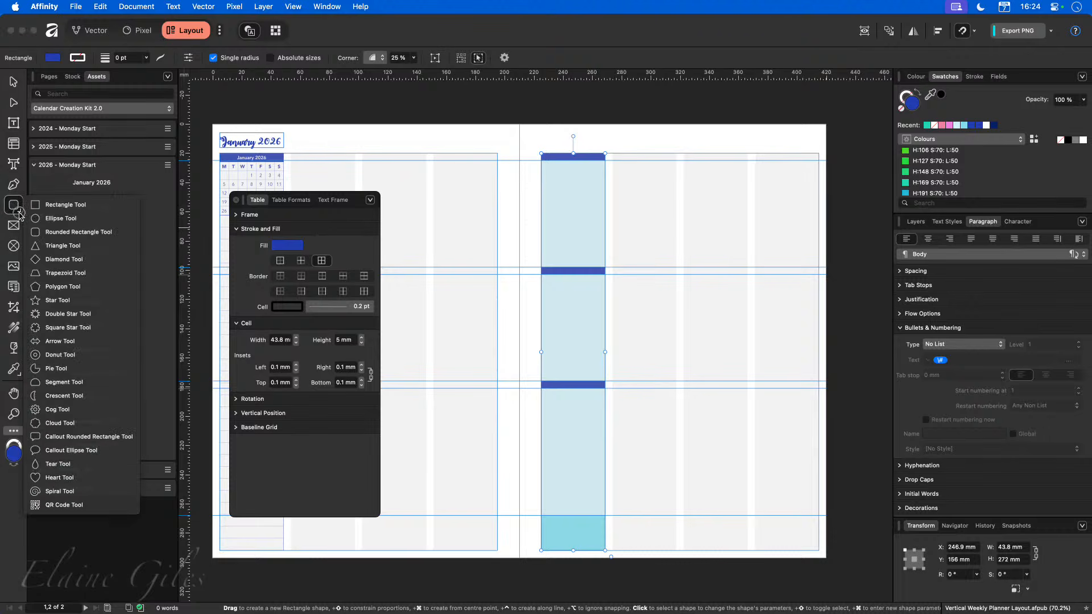
{"action": "left_click", "coordinate": [48, 236]}
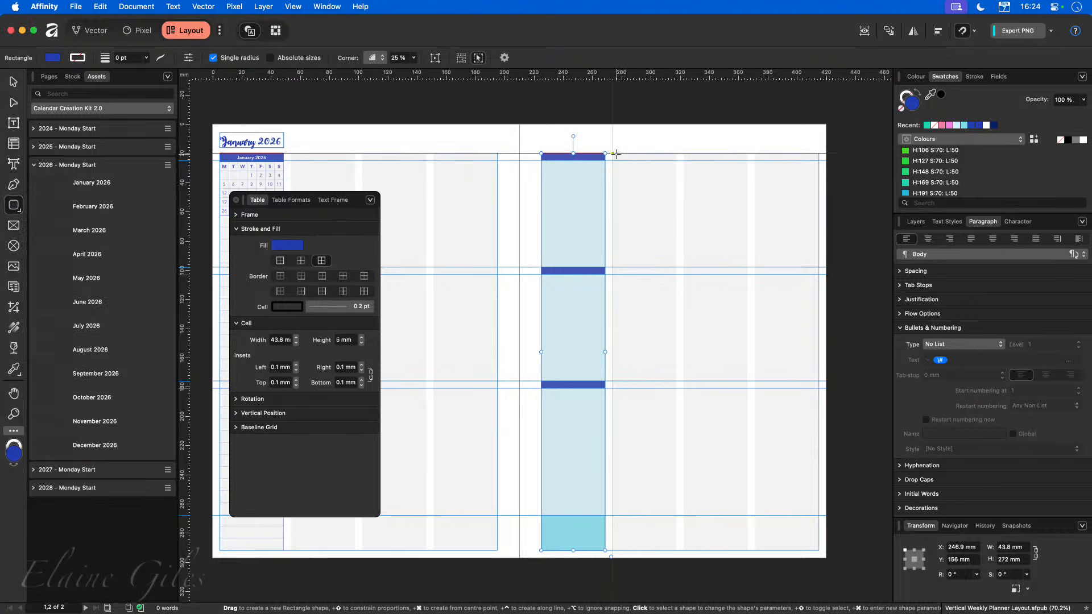
{"action": "mouse_move", "coordinate": [613, 153]}
{"action": "left_mouse_down"}
{"action": "mouse_move", "coordinate": [672, 438]}
{"action": "mouse_move", "coordinate": [671, 550]}
{"action": "left_mouse_up"}
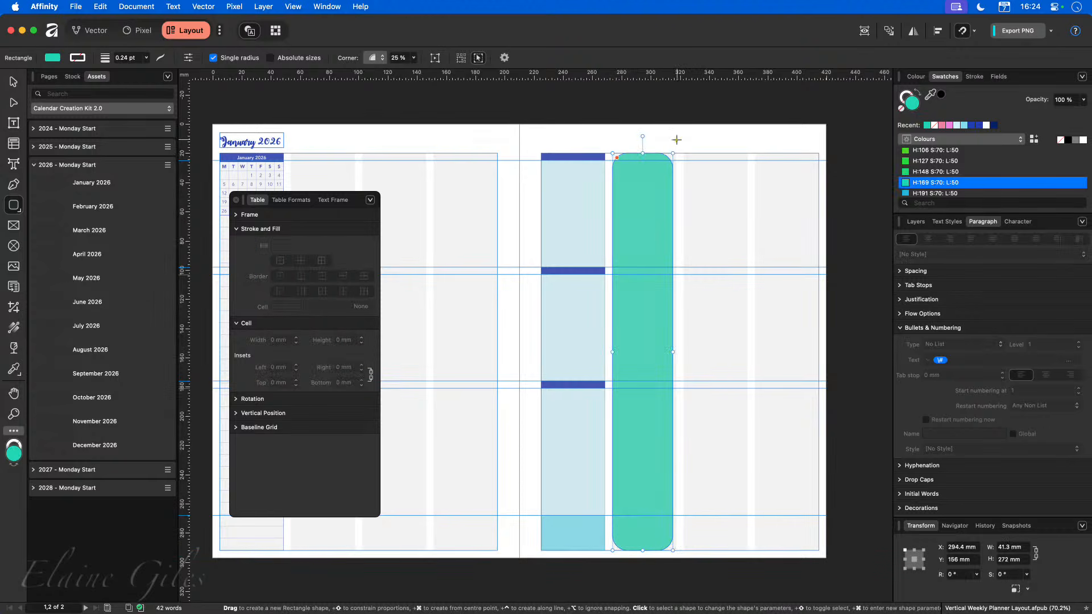
Reduce the rounded rectangle's corner radius to 8 %.
{"action": "scroll", "coordinate": [628, 151], "scroll_direction": "up", "scroll_amount": 5}
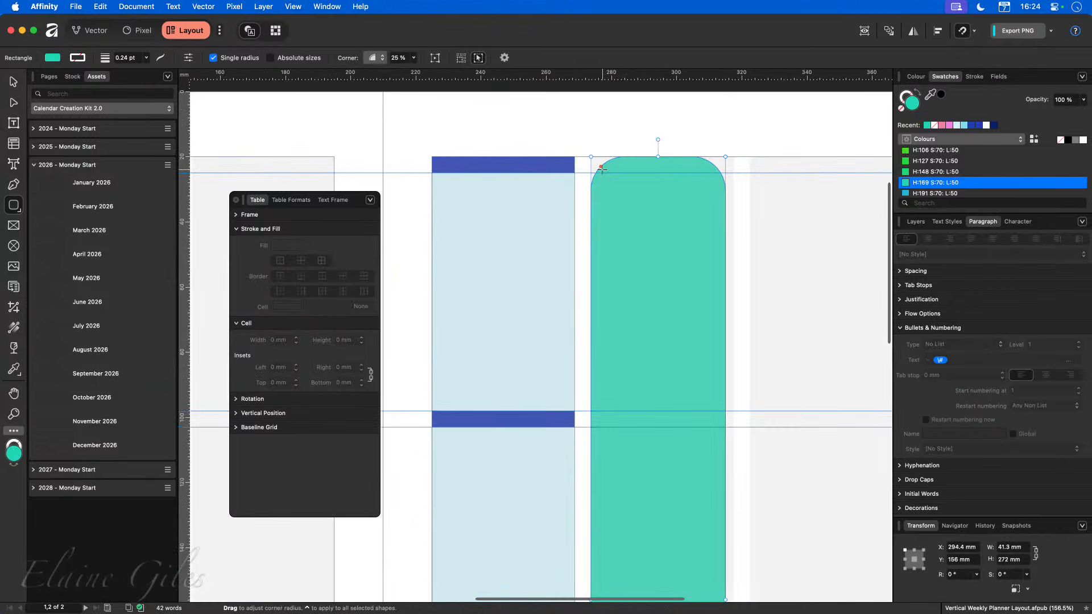
{"action": "mouse_move", "coordinate": [604, 170]}
{"action": "left_mouse_down"}
{"action": "mouse_move", "coordinate": [591, 161]}
{"action": "mouse_move", "coordinate": [609, 187]}
{"action": "mouse_move", "coordinate": [590, 165]}
{"action": "left_mouse_up"}
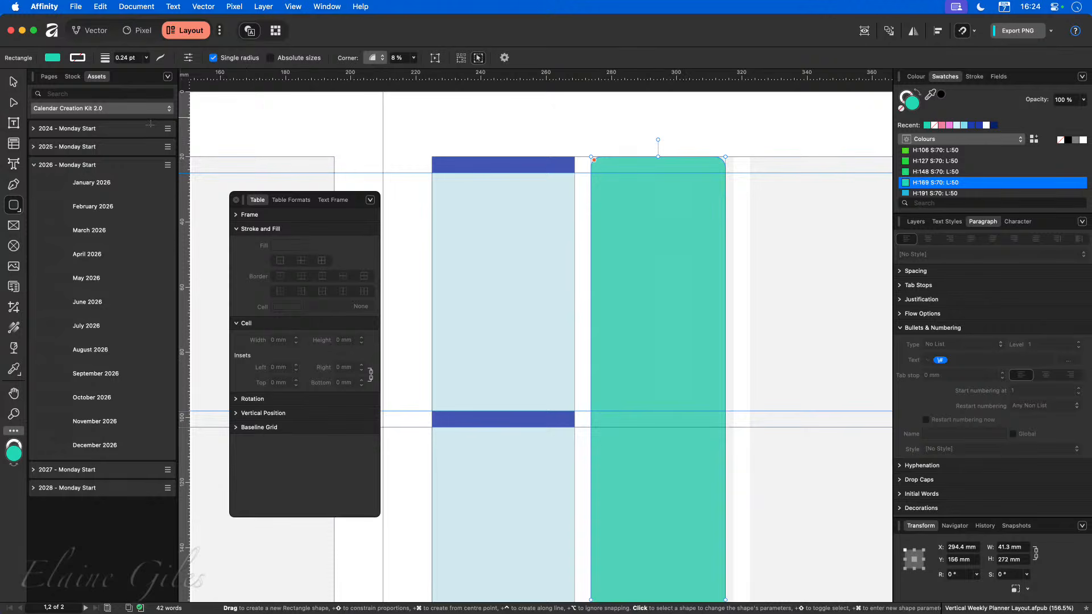
Move the rounded rectangle over the table column and widen it to match the column's 43.8 mm width.
{"action": "left_click", "coordinate": [8, 82]}
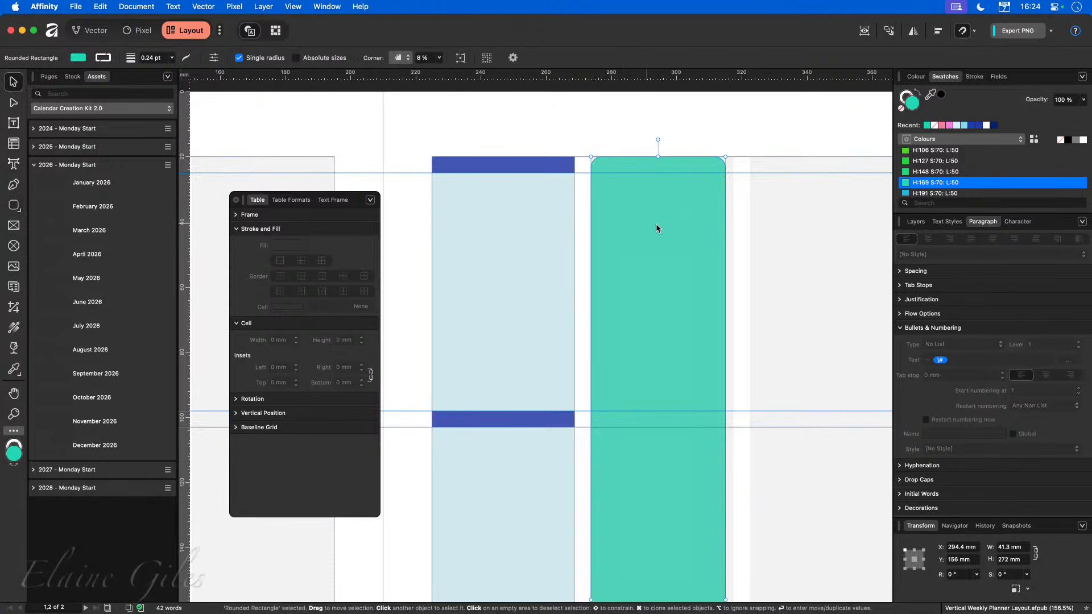
{"action": "left_click_drag", "start_coordinate": [686, 216], "coordinate": [526, 213]}
{"action": "scroll", "coordinate": [566, 446], "scroll_direction": "down", "scroll_amount": 4}
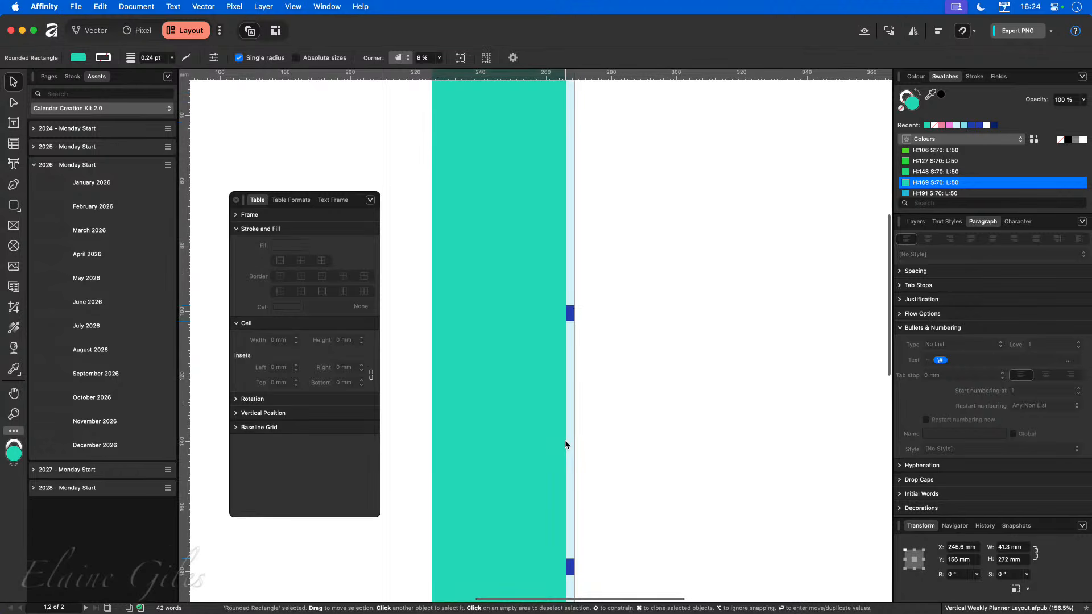
{"action": "left_click_drag", "start_coordinate": [567, 493], "coordinate": [574, 494]}
{"action": "scroll", "coordinate": [560, 347], "scroll_direction": "down", "scroll_amount": 5}
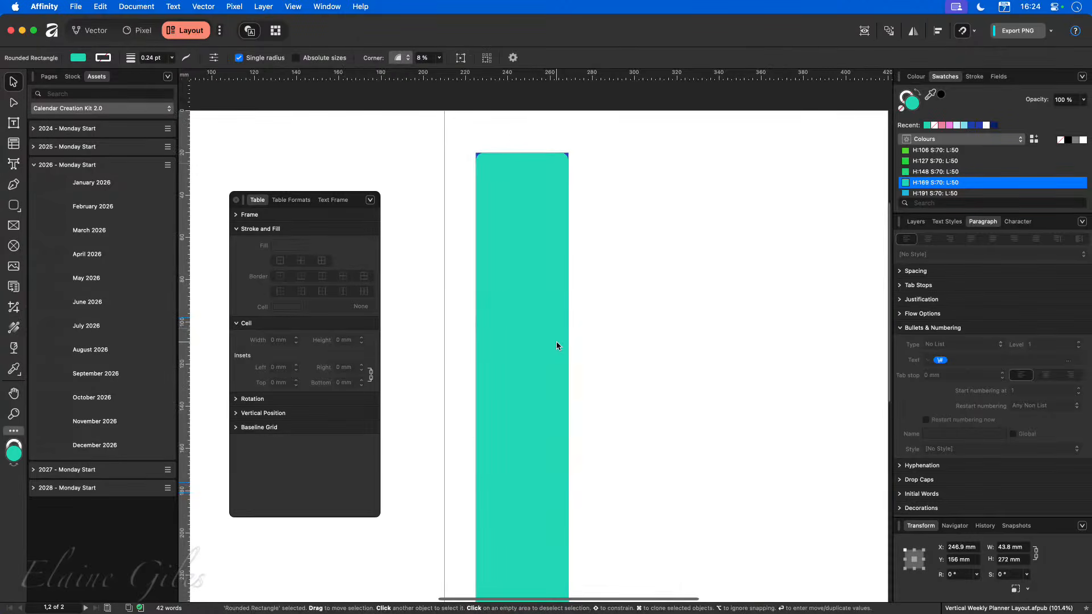
Rename the rounded rectangle layer as Day Mask.
{"action": "left_click", "coordinate": [916, 222]}
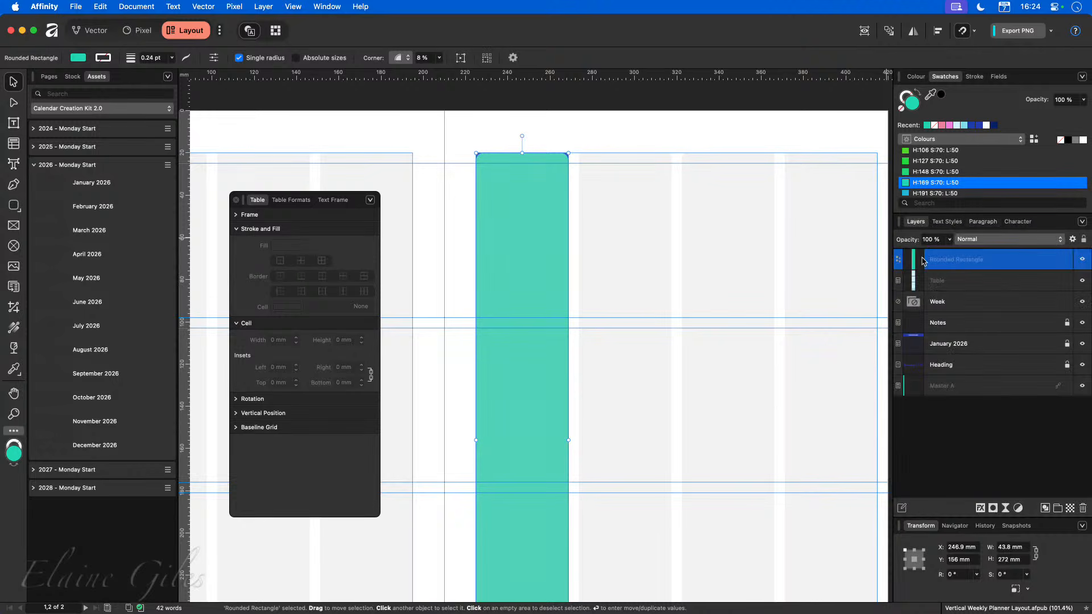
{"action": "double_click", "coordinate": [960, 261]}
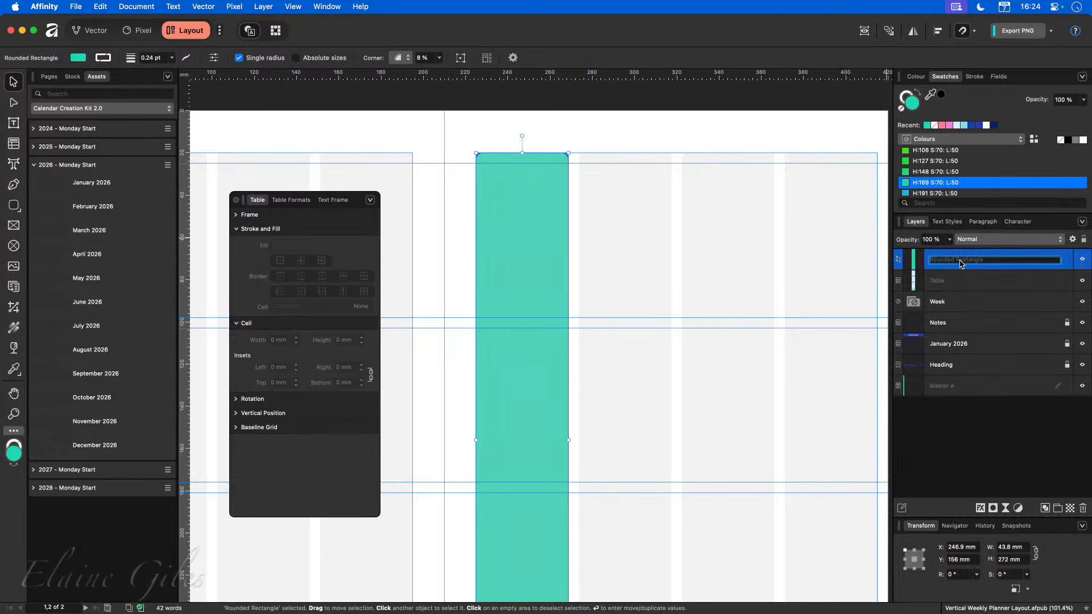
{"action": "type", "text": "Day Mask"}
{"action": "key", "text": "Return"}
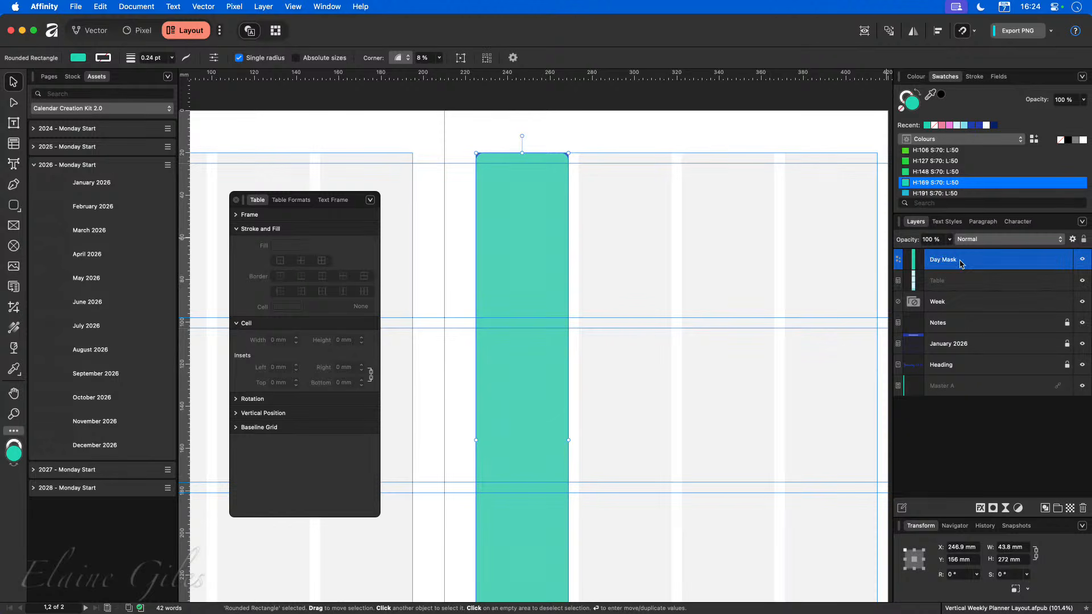
Mask the table by nesting it inside the Day Mask shape and check the rounded header corners.
{"action": "left_click_drag", "start_coordinate": [937, 285], "coordinate": [951, 263]}
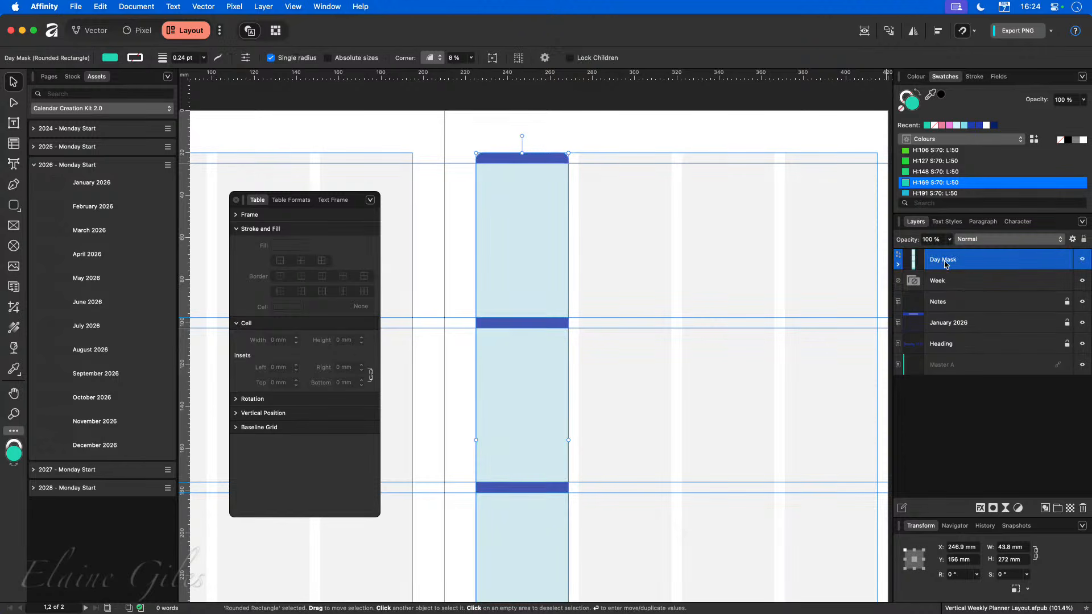
{"action": "left_click", "coordinate": [690, 220]}
{"action": "scroll", "coordinate": [493, 150], "scroll_direction": "up", "scroll_amount": 10}
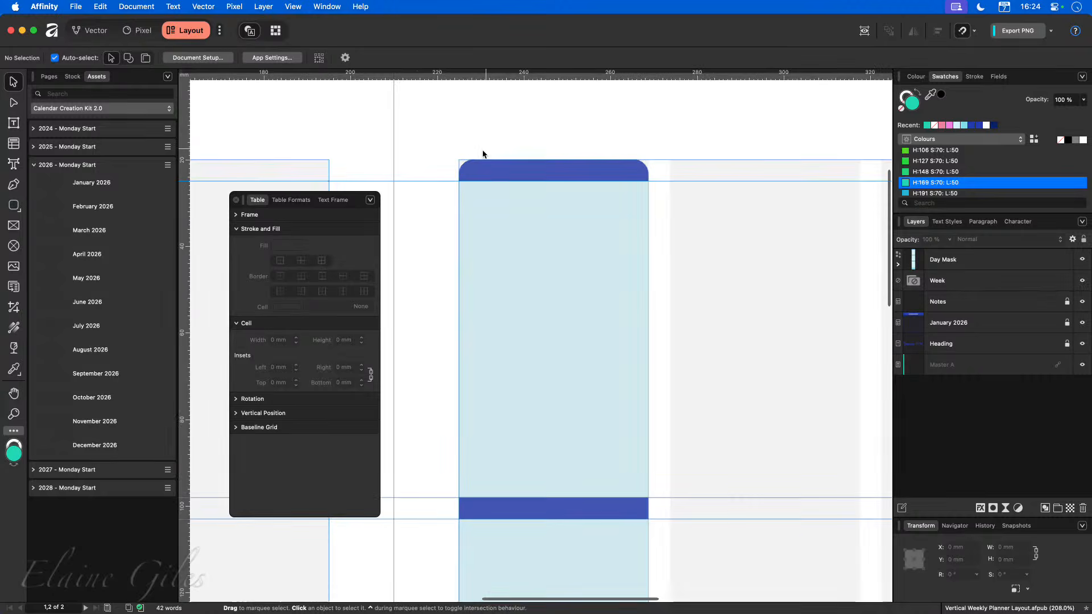
{"action": "scroll", "coordinate": [474, 169], "scroll_direction": "up", "scroll_amount": 8}
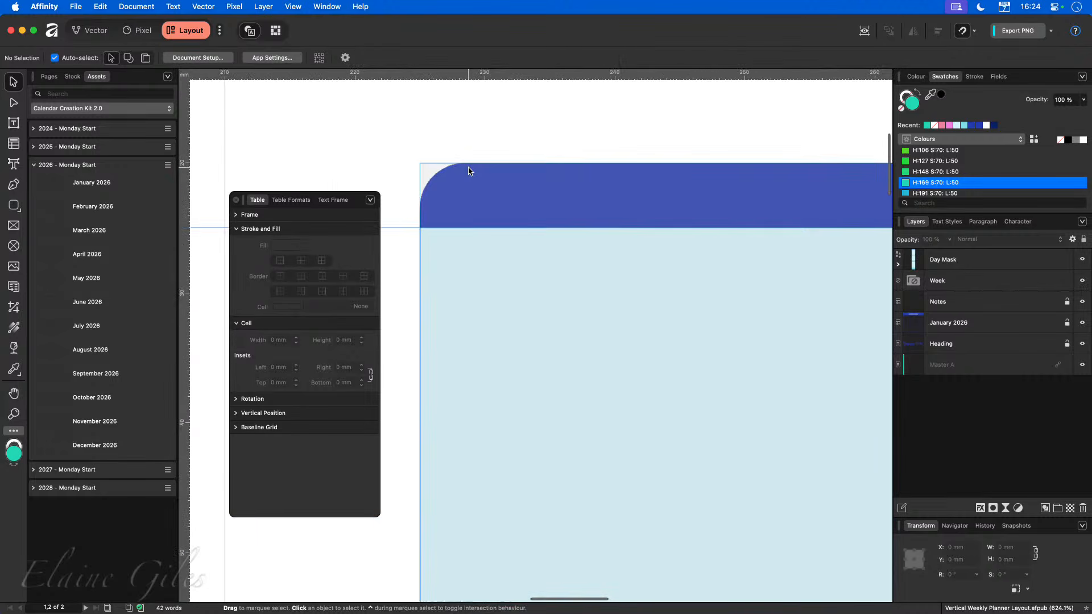
{"action": "scroll", "coordinate": [469, 172], "scroll_direction": "down", "scroll_amount": 20}
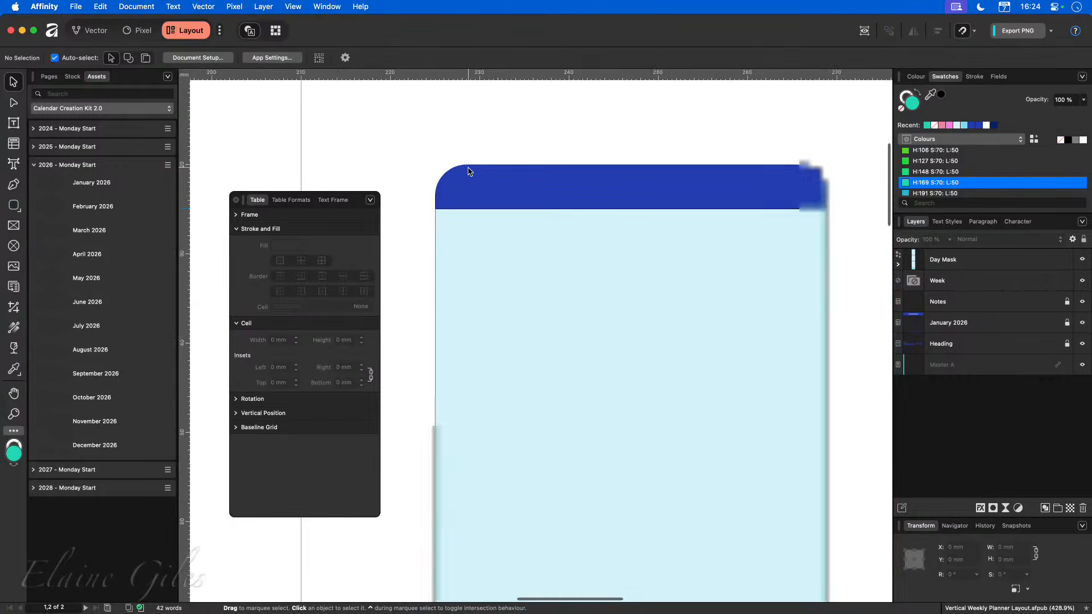
{"action": "scroll", "coordinate": [468, 172], "scroll_direction": "down", "scroll_amount": 2}
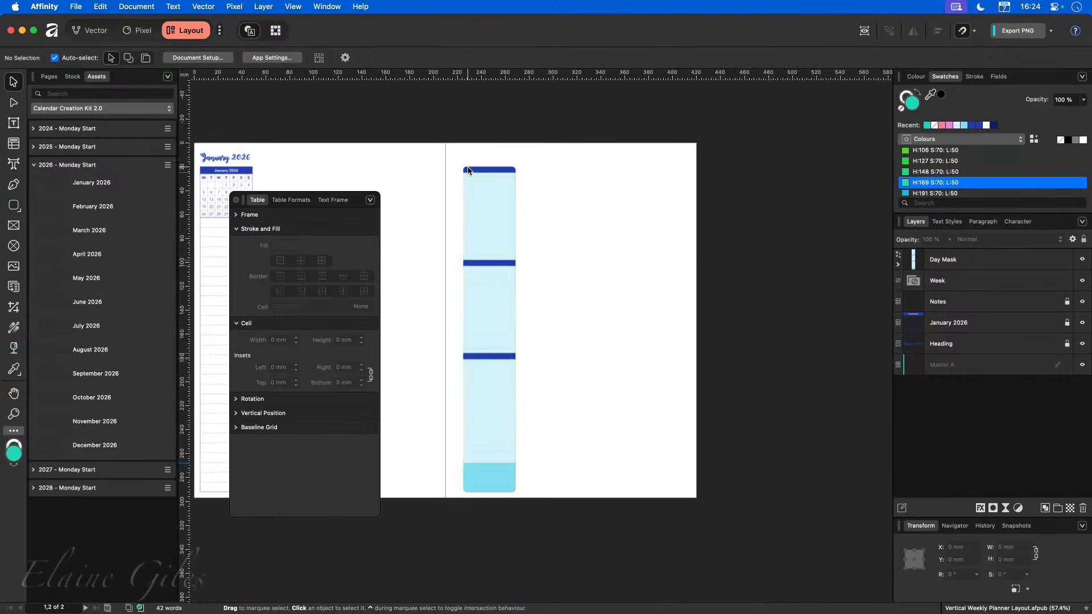
{"action": "scroll", "coordinate": [469, 172], "scroll_direction": "left", "scroll_amount": 5}
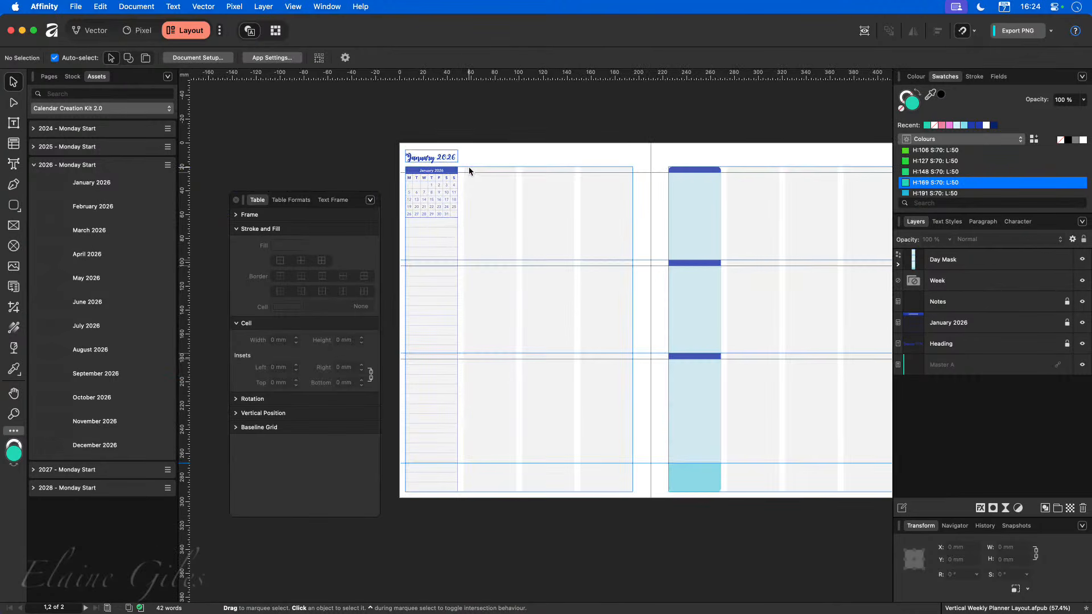
Move the masked table into the first day column of the left page.
{"action": "left_click", "coordinate": [690, 176]}
{"action": "left_click_drag", "start_coordinate": [689, 176], "coordinate": [483, 189]}
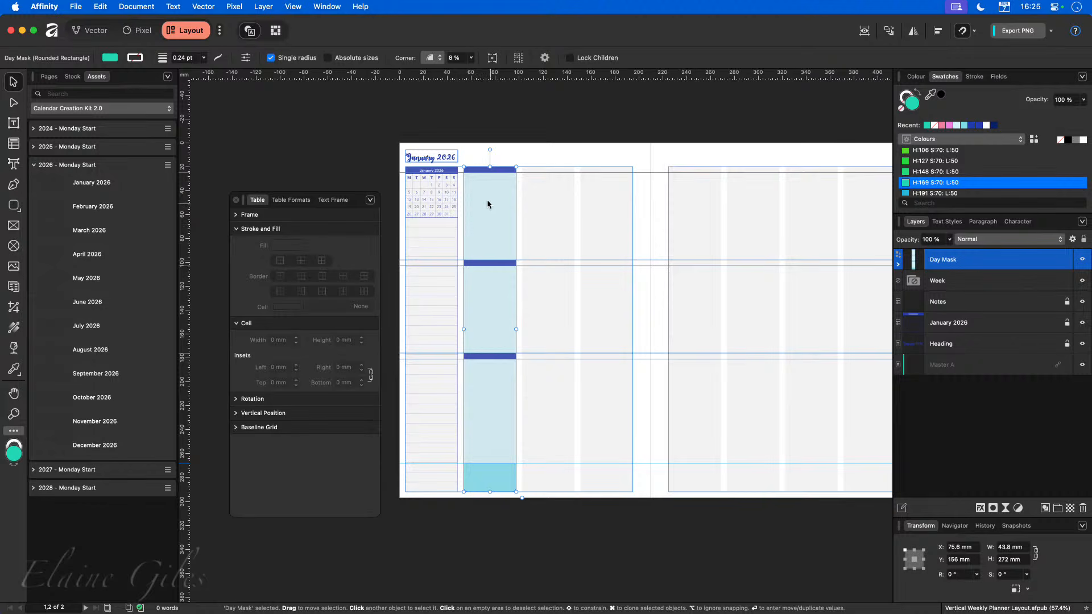
Rename the masked group as Day Masked and create a symbol from it.
{"action": "left_click", "coordinate": [103, 33]}
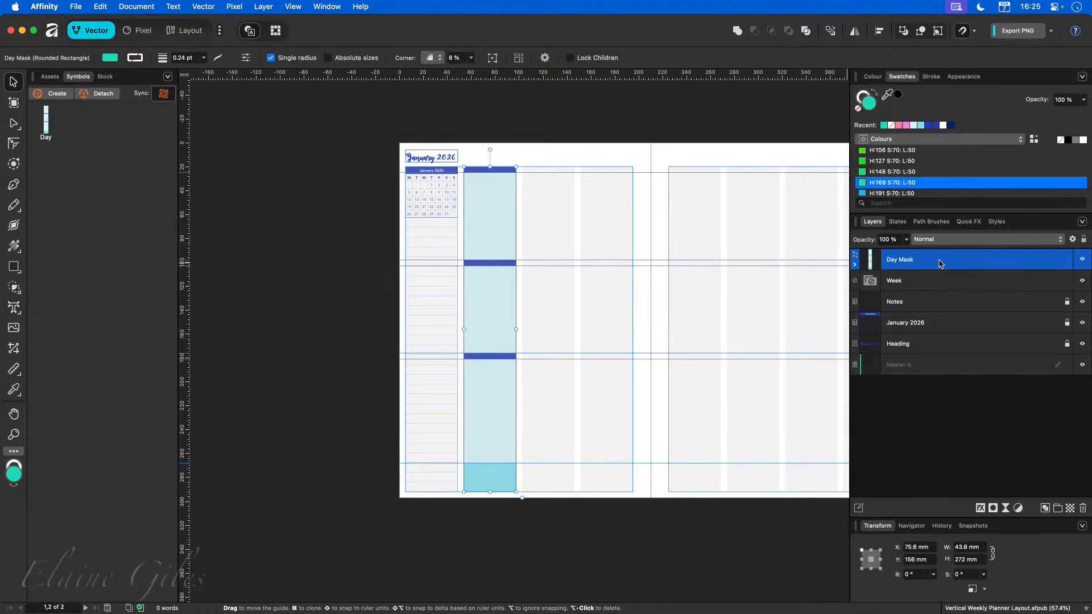
{"action": "double_click", "coordinate": [909, 261]}
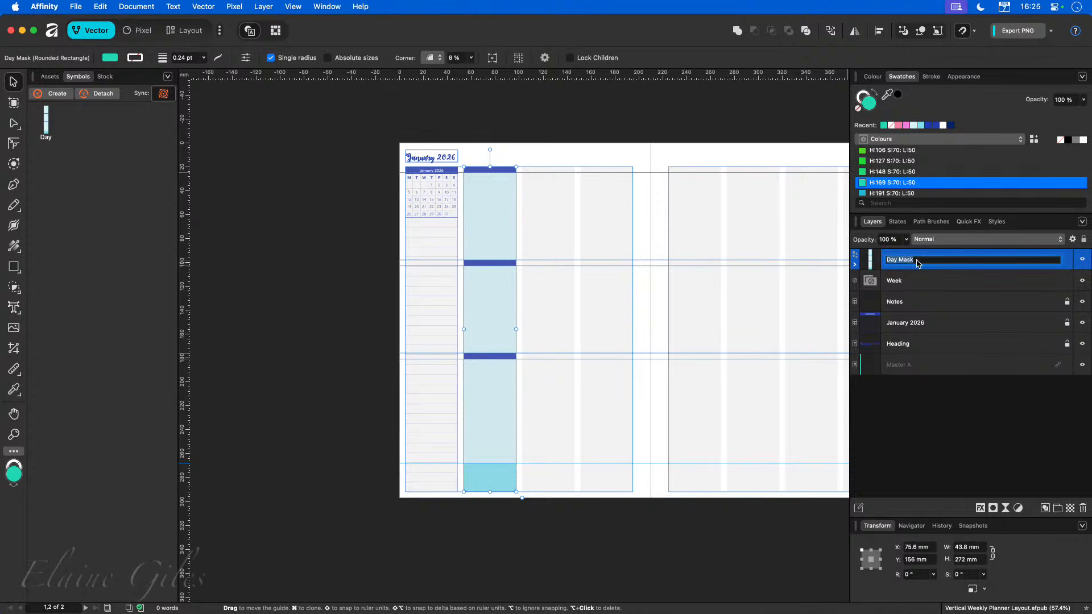
{"action": "type", "text": "ed"}
{"action": "key", "text": "Return"}
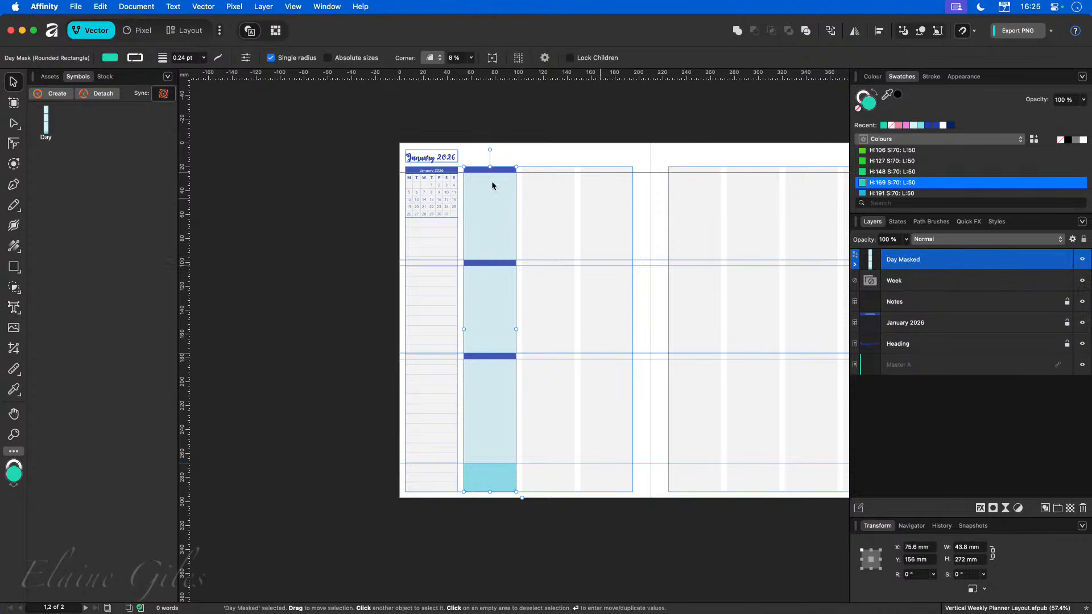
{"action": "left_click", "coordinate": [53, 95]}
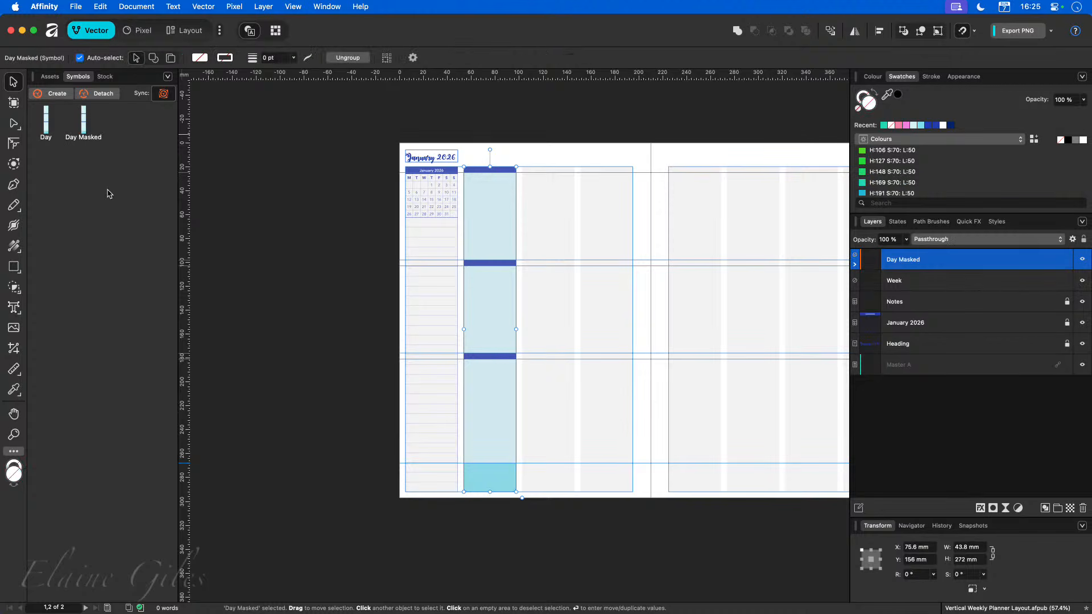
Place six more Day Masked symbol instances across the remaining day columns of both pages.
{"action": "scroll", "coordinate": [496, 213], "scroll_direction": "right", "scroll_amount": 5}
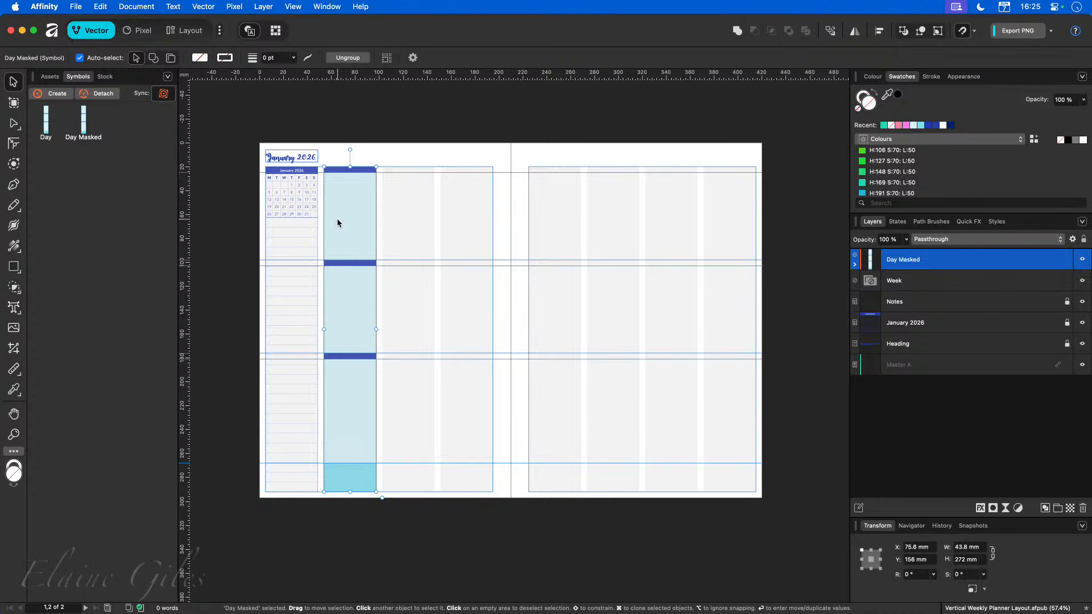
{"action": "mouse_move", "coordinate": [84, 121]}
{"action": "left_mouse_down"}
{"action": "mouse_move", "coordinate": [366, 261]}
{"action": "mouse_move", "coordinate": [442, 334]}
{"action": "mouse_move", "coordinate": [412, 332]}
{"action": "mouse_move", "coordinate": [469, 307]}
{"action": "left_mouse_up"}
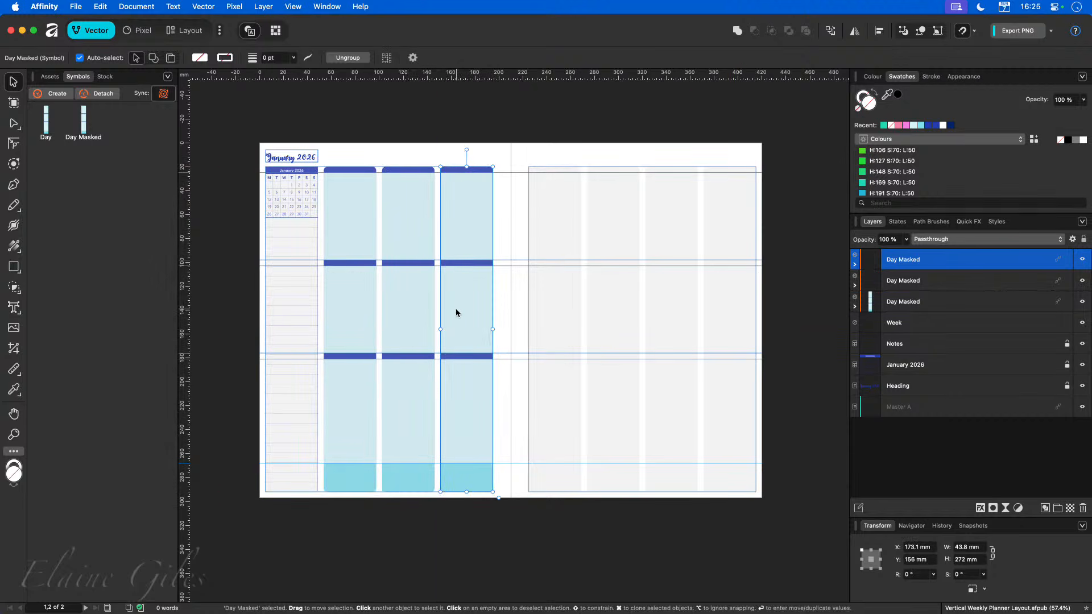
{"action": "mouse_move", "coordinate": [322, 146]}
{"action": "left_mouse_down"}
{"action": "mouse_move", "coordinate": [541, 434]}
{"action": "mouse_move", "coordinate": [522, 449]}
{"action": "mouse_move", "coordinate": [504, 527]}
{"action": "left_mouse_up"}
{"action": "mouse_move", "coordinate": [431, 398]}
{"action": "left_mouse_down"}
{"action": "mouse_move", "coordinate": [510, 410]}
{"action": "mouse_move", "coordinate": [607, 405]}
{"action": "left_mouse_up"}
{"action": "mouse_move", "coordinate": [553, 311]}
{"action": "left_mouse_down"}
{"action": "mouse_move", "coordinate": [566, 306]}
{"action": "mouse_move", "coordinate": [552, 309]}
{"action": "left_mouse_up"}
{"action": "left_click", "coordinate": [668, 223]}
{"action": "left_click_drag", "start_coordinate": [668, 221], "coordinate": [722, 219]}
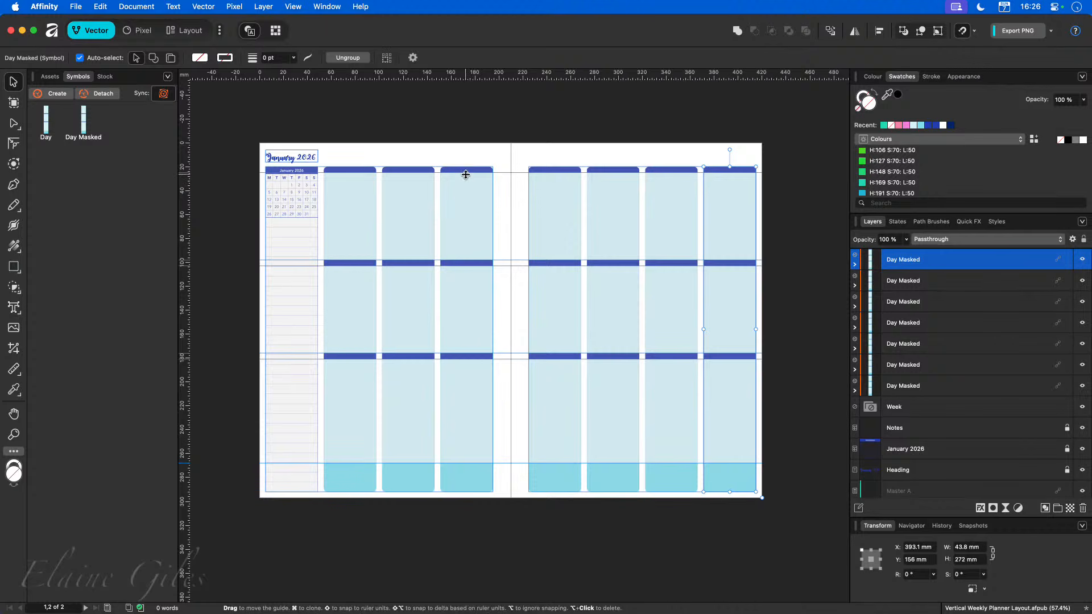
Open the 22 - Schooner Blue palette and adjust the green level of its Headings & Accent global colour.
{"action": "left_click", "coordinate": [1021, 140]}
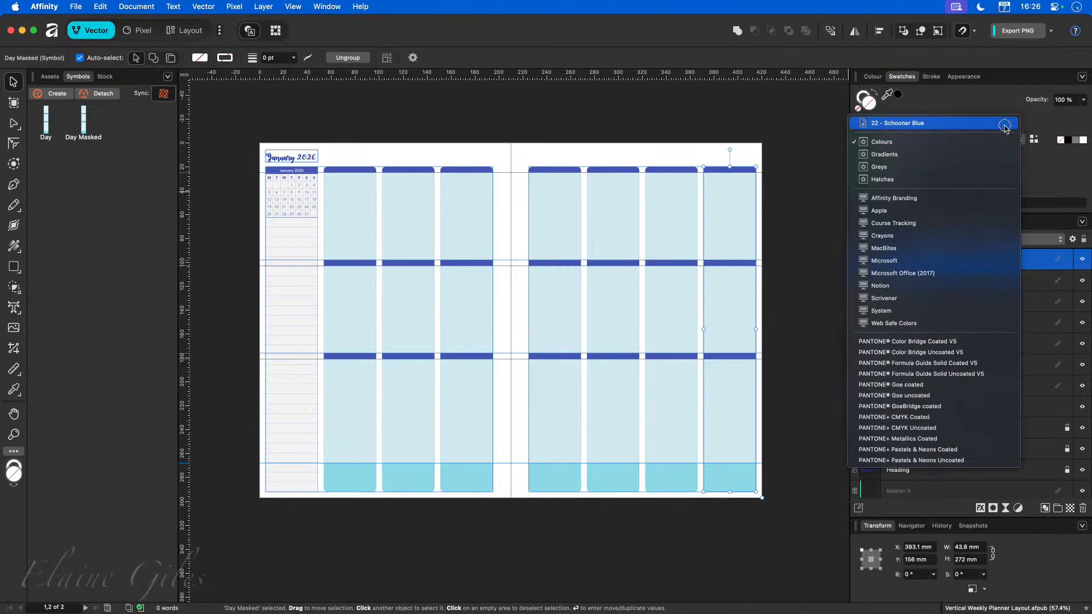
{"action": "left_click", "coordinate": [898, 114]}
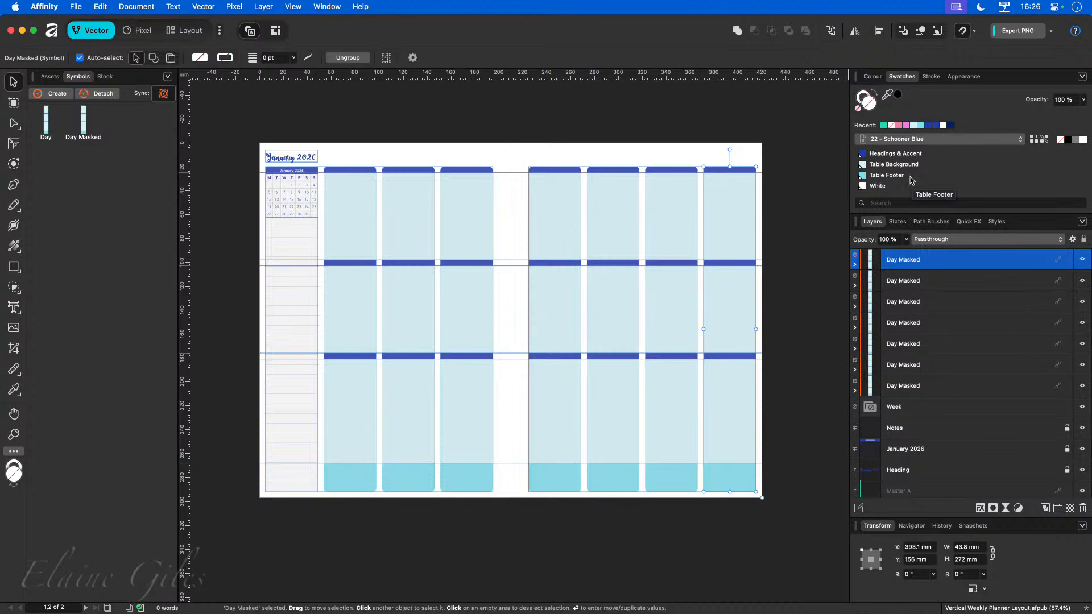
{"action": "right_click", "coordinate": [889, 154]}
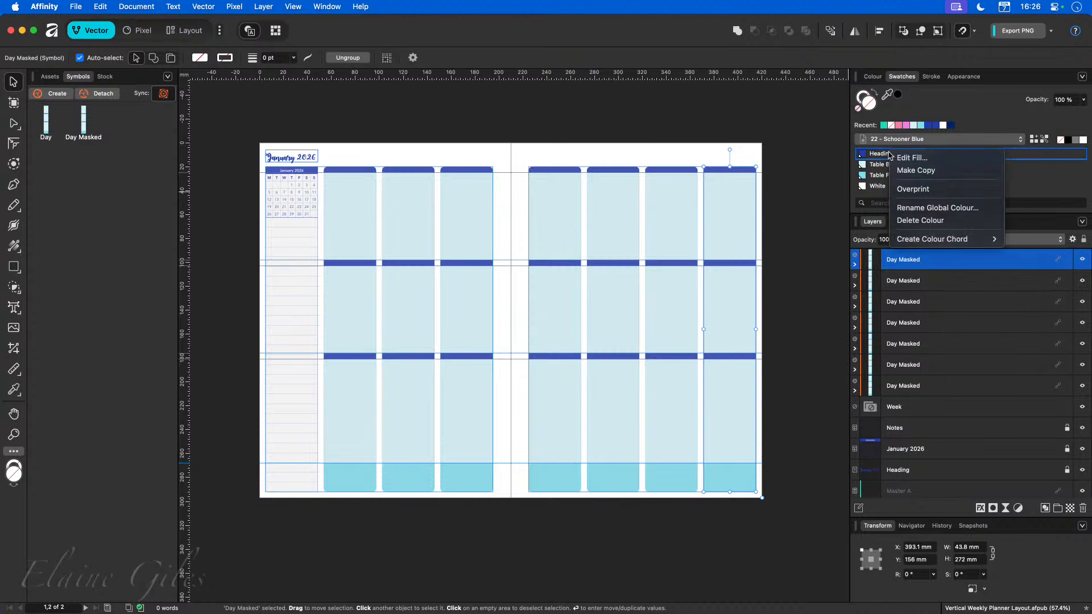
{"action": "left_click", "coordinate": [910, 157]}
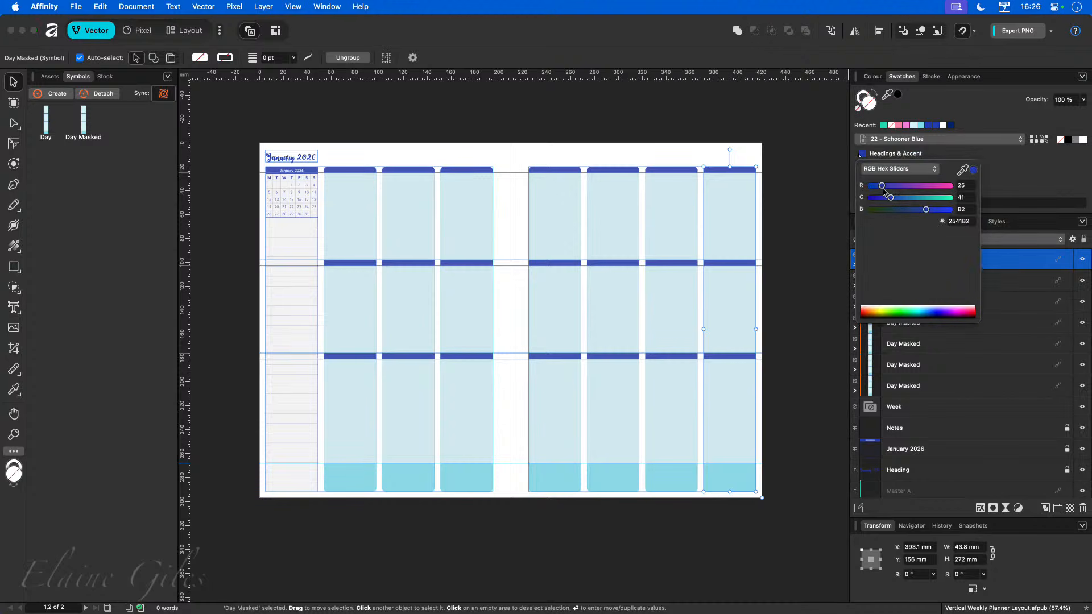
{"action": "left_click_drag", "start_coordinate": [891, 197], "coordinate": [915, 199]}
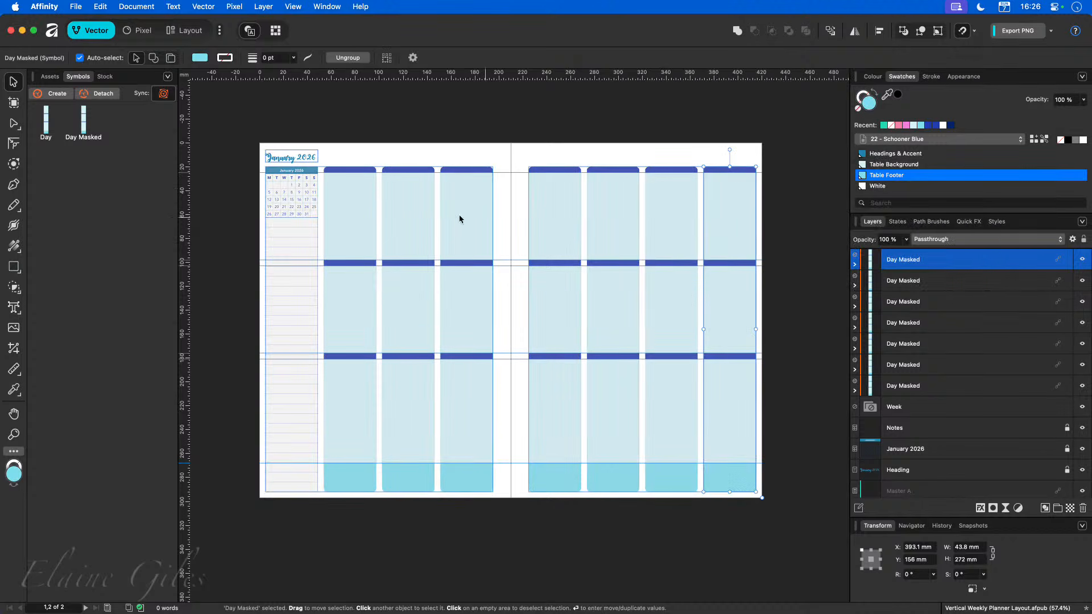
Apply the Headings & Accent colour to the header rows of the table inside the Day Masked symbol.
{"action": "scroll", "coordinate": [362, 171], "scroll_direction": "up", "scroll_amount": 5}
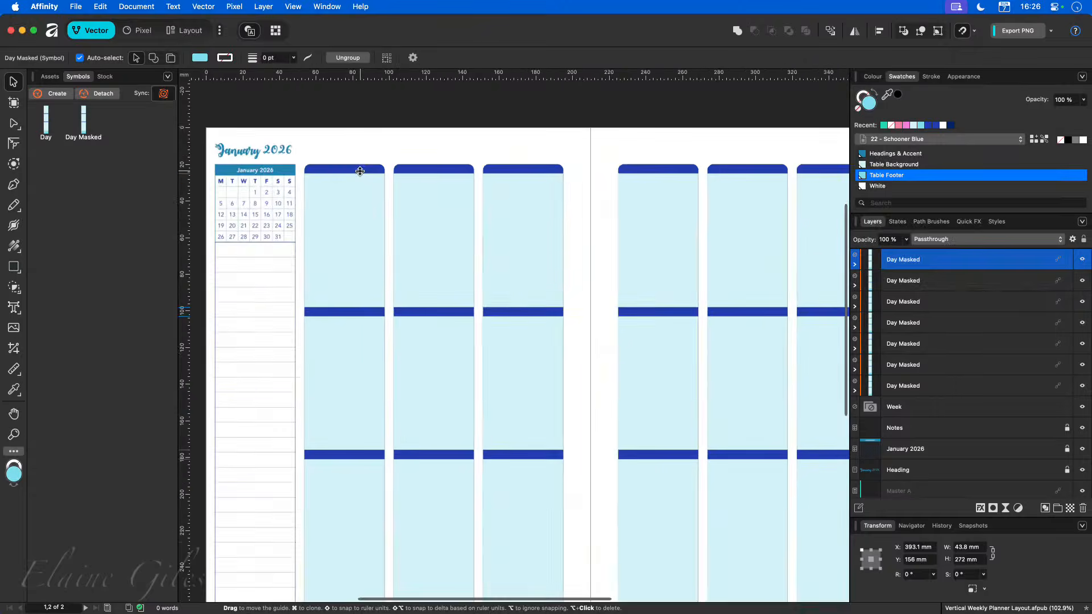
{"action": "left_click", "coordinate": [353, 168]}
{"action": "left_click", "coordinate": [354, 169]}
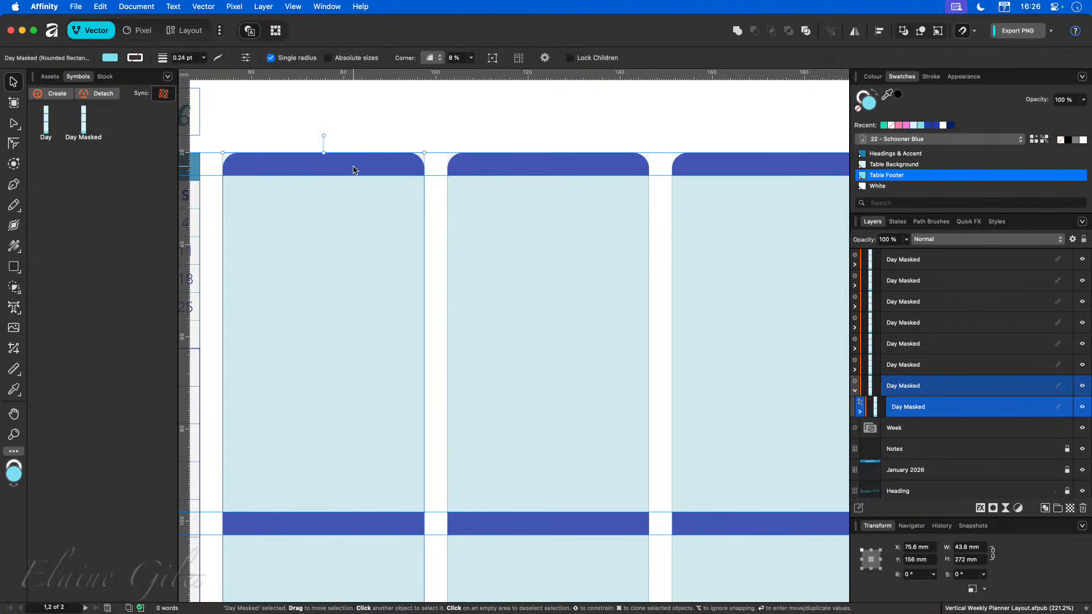
{"action": "left_click", "coordinate": [860, 411]}
{"action": "left_click", "coordinate": [876, 433]}
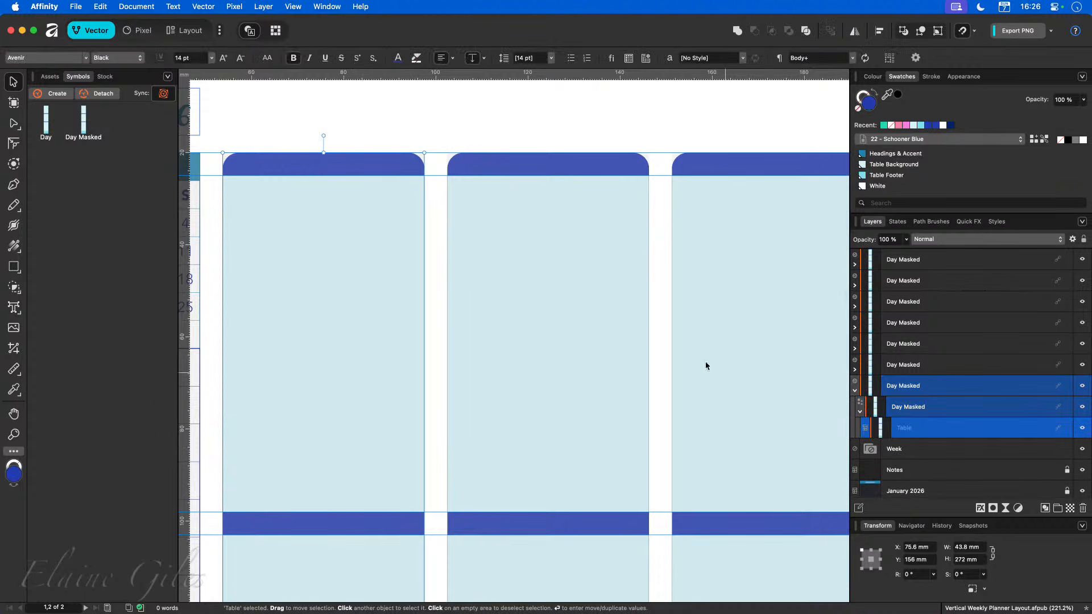
{"action": "double_click", "coordinate": [255, 160]}
{"action": "left_click", "coordinate": [214, 164]}
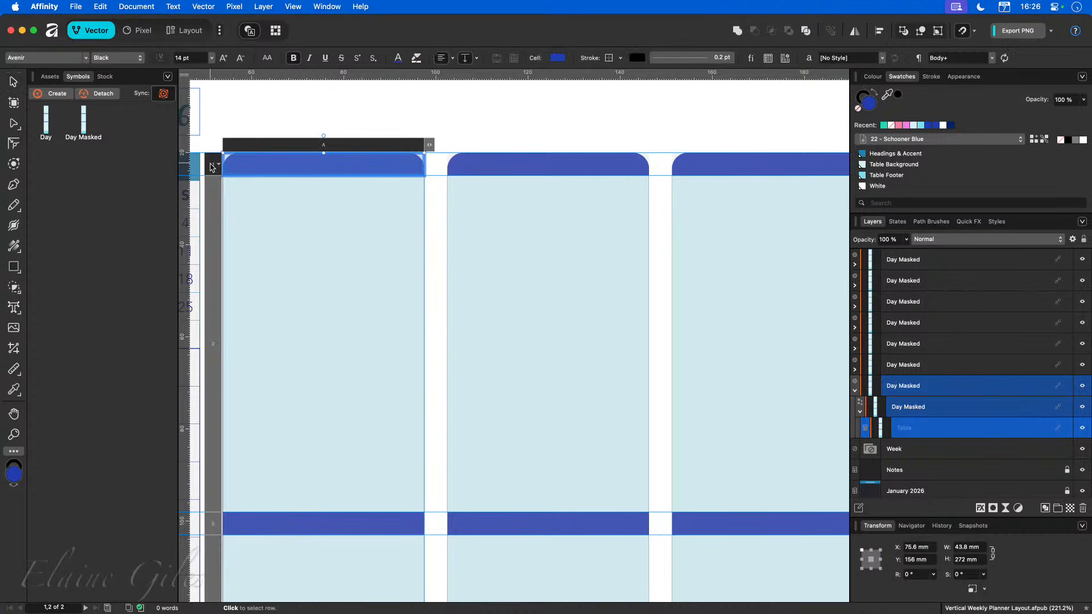
{"action": "left_click", "coordinate": [211, 524]}
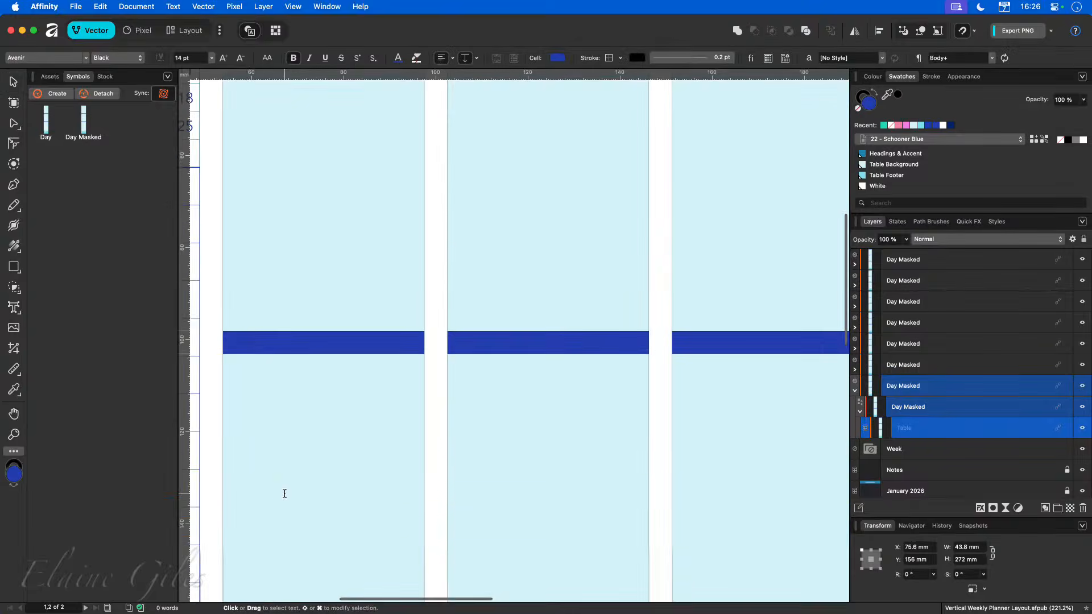
{"action": "scroll", "coordinate": [284, 494], "scroll_direction": "down", "scroll_amount": 5}
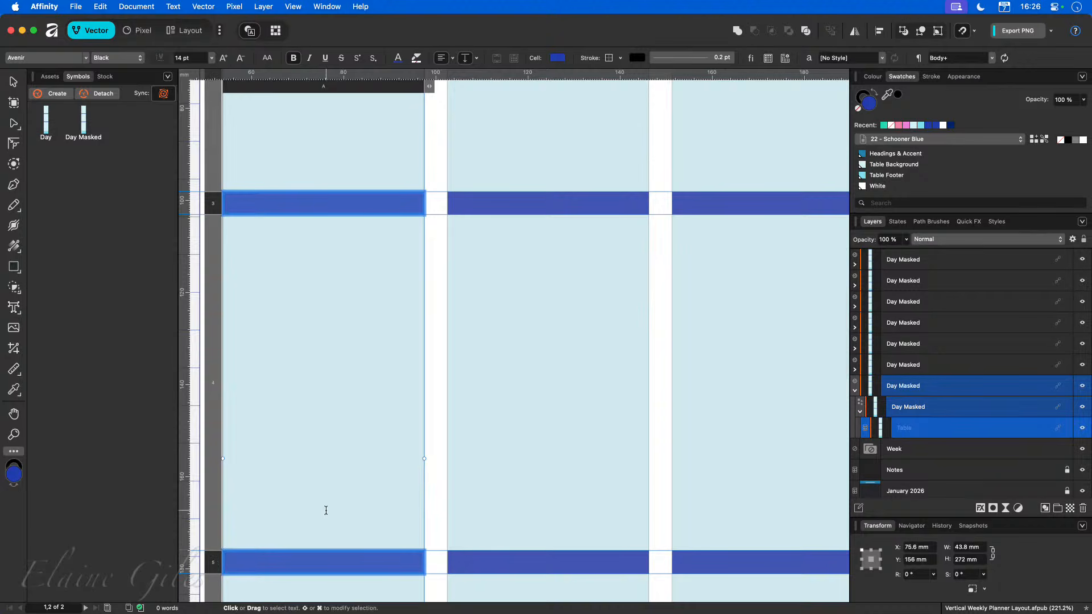
{"action": "key", "text": "Escape"}
{"action": "scroll", "coordinate": [325, 506], "scroll_direction": "down", "scroll_amount": 8}
{"action": "scroll", "coordinate": [325, 505], "scroll_direction": "up", "scroll_amount": 6}
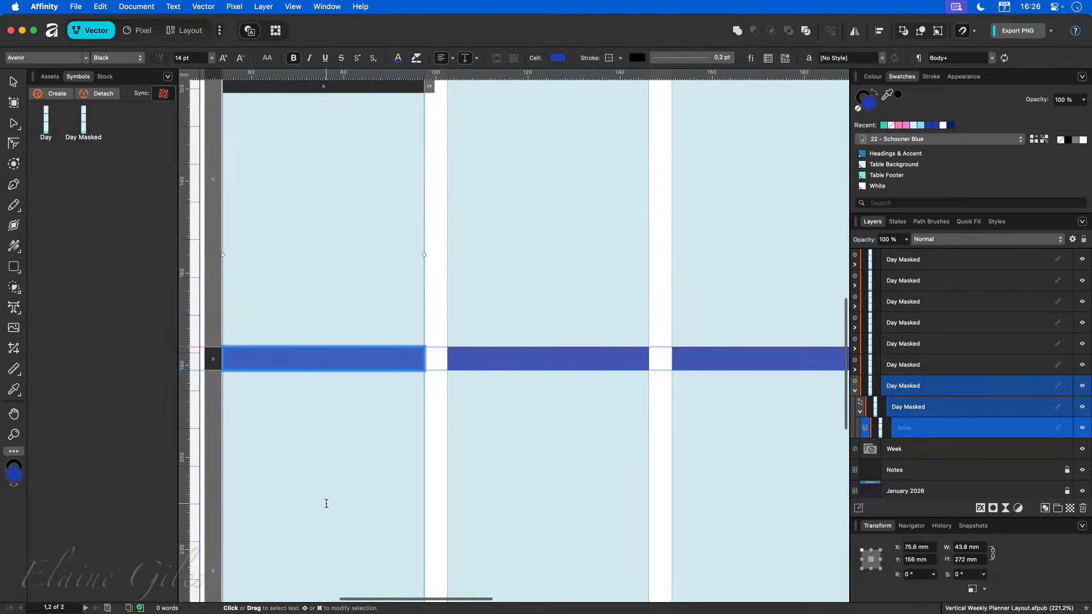
{"action": "left_click", "coordinate": [912, 156]}
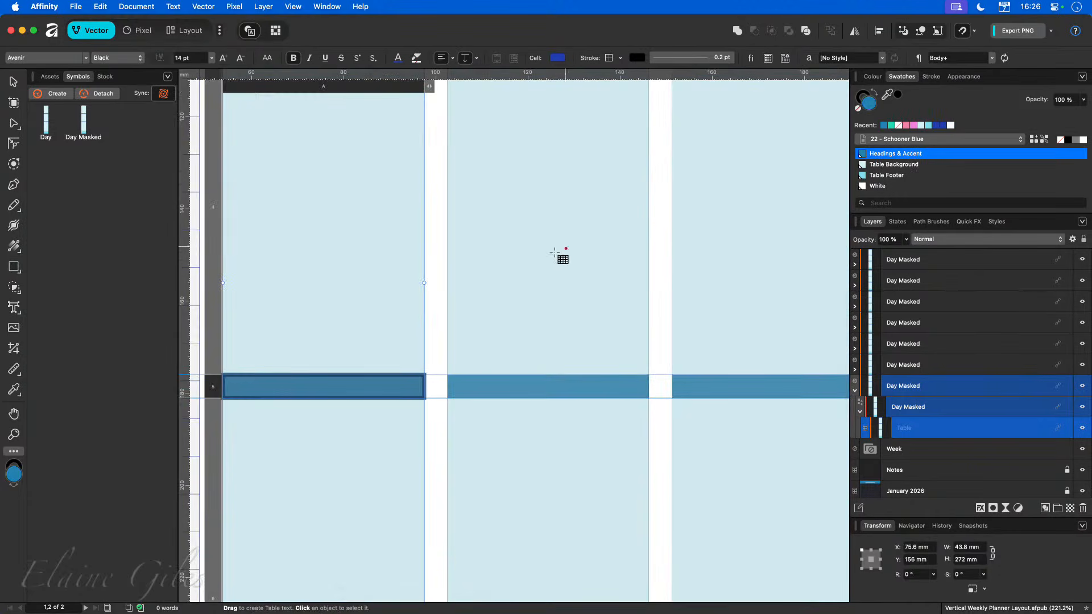
Edit the Table Background global colour, setting its green level to F8 for D6F8FA.
{"action": "scroll", "coordinate": [544, 255], "scroll_direction": "down", "scroll_amount": 1}
{"action": "scroll", "coordinate": [545, 255], "scroll_direction": "down", "scroll_amount": 10}
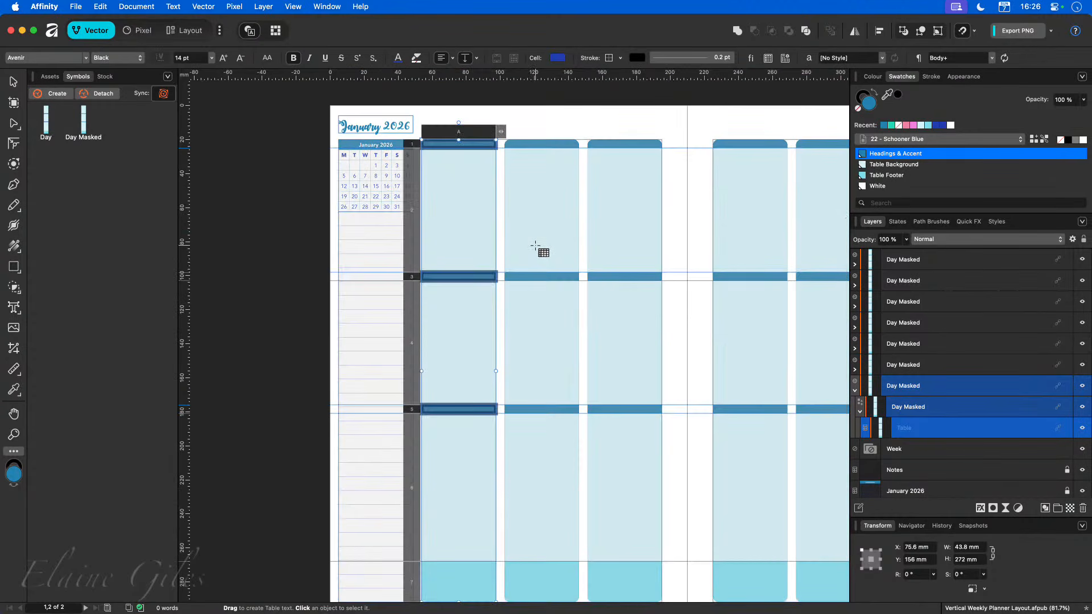
{"action": "scroll", "coordinate": [535, 245], "scroll_direction": "right", "scroll_amount": 3}
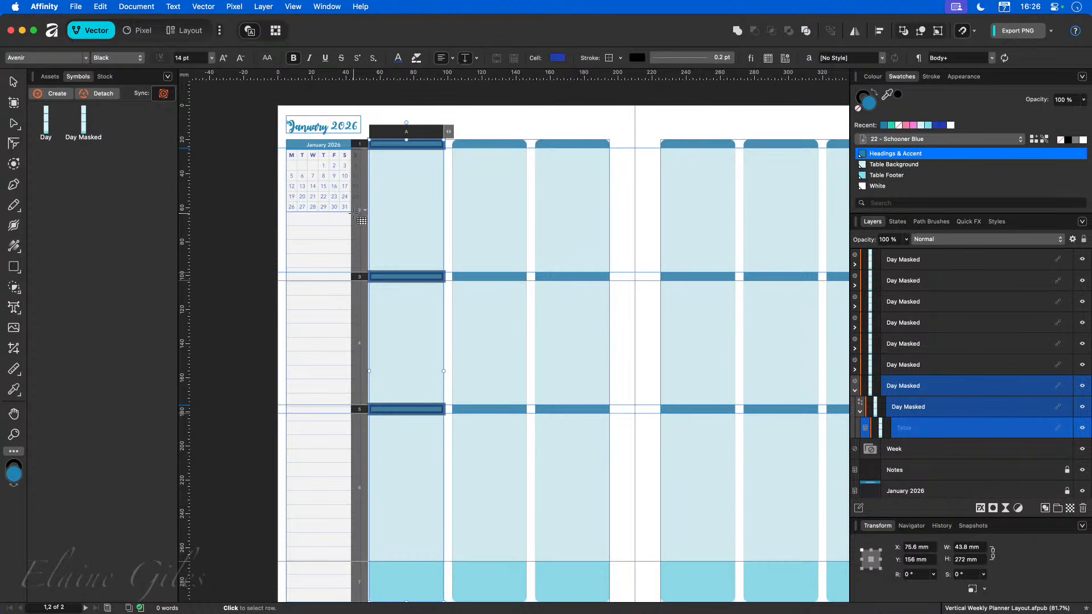
{"action": "left_click", "coordinate": [375, 262]}
{"action": "left_click", "coordinate": [361, 353], "text": "super"}
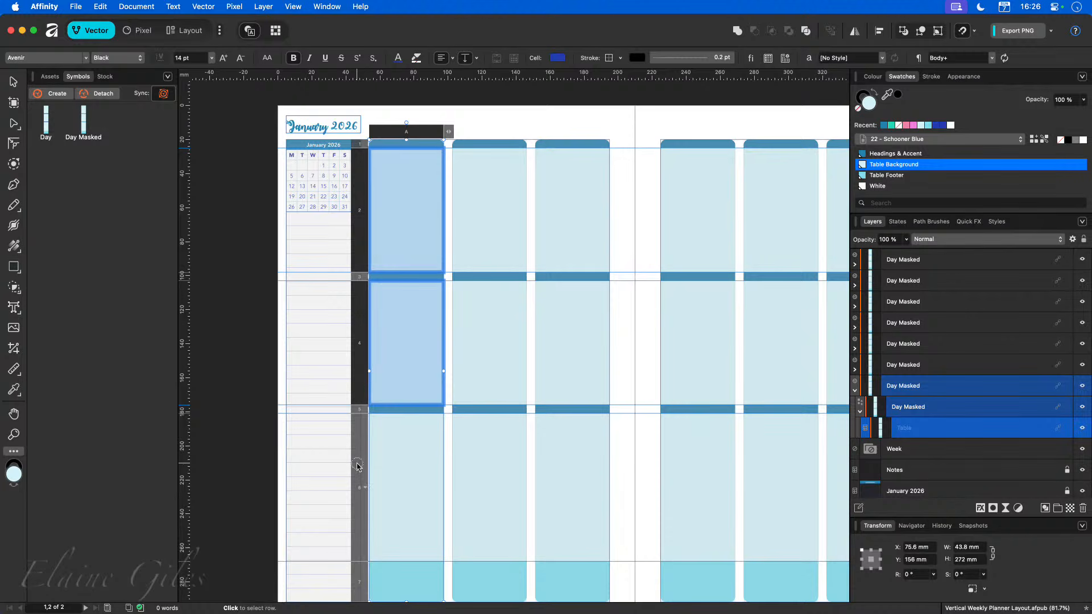
{"action": "left_click", "coordinate": [358, 464], "text": "super"}
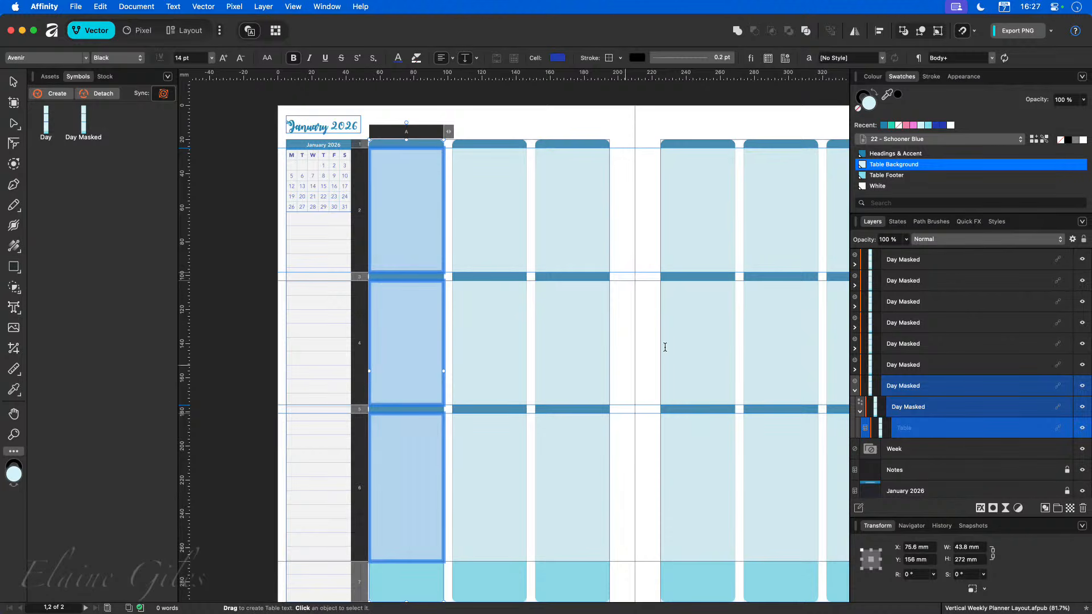
{"action": "right_click", "coordinate": [907, 171]}
{"action": "left_click", "coordinate": [923, 170]}
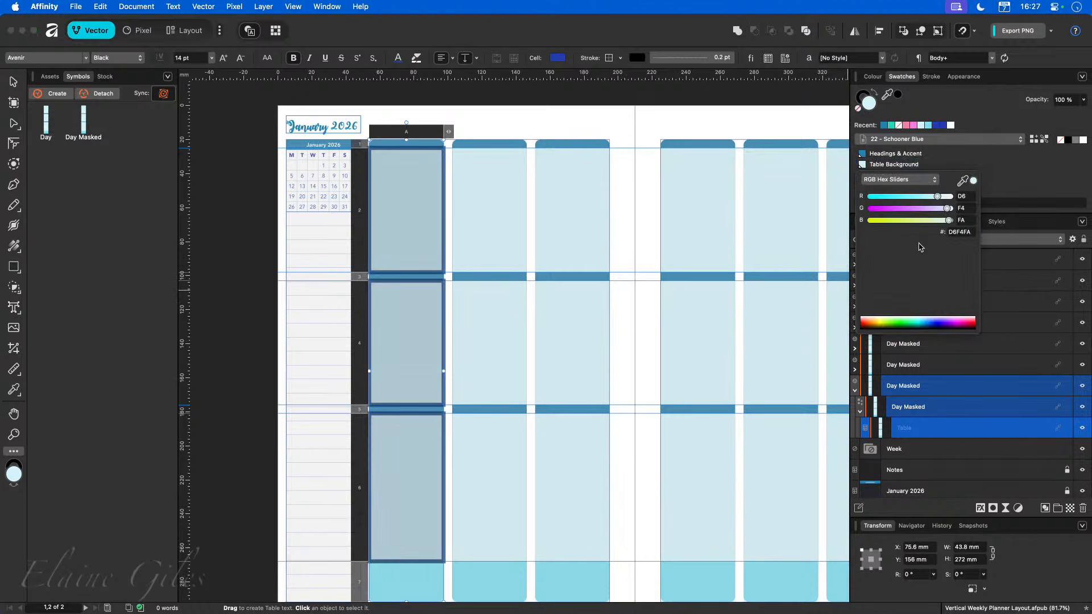
{"action": "mouse_move", "coordinate": [944, 209]}
{"action": "left_mouse_down"}
{"action": "mouse_move", "coordinate": [922, 209]}
{"action": "mouse_move", "coordinate": [949, 213]}
{"action": "left_mouse_up"}
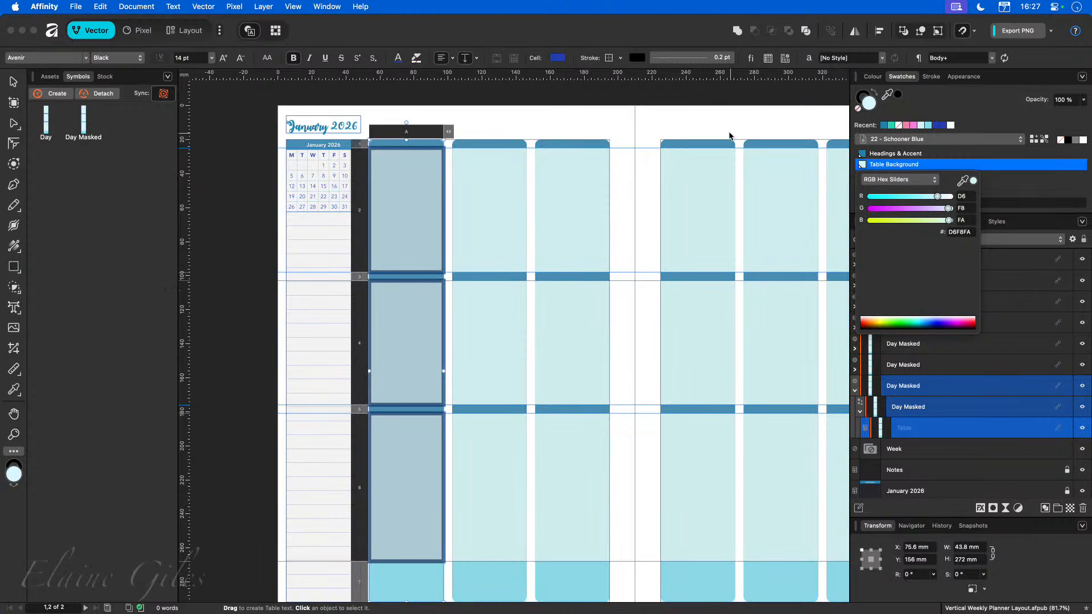
{"action": "left_click", "coordinate": [730, 124]}
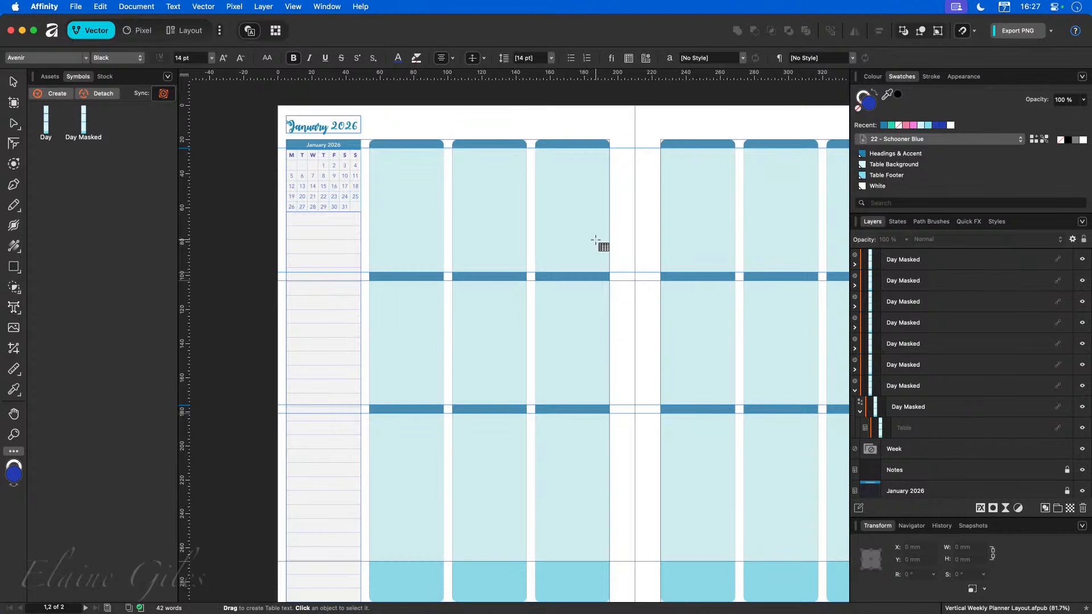
Make the footer row of the Day Masked table taller by moving its upper border up.
{"action": "key", "text": "super+0"}
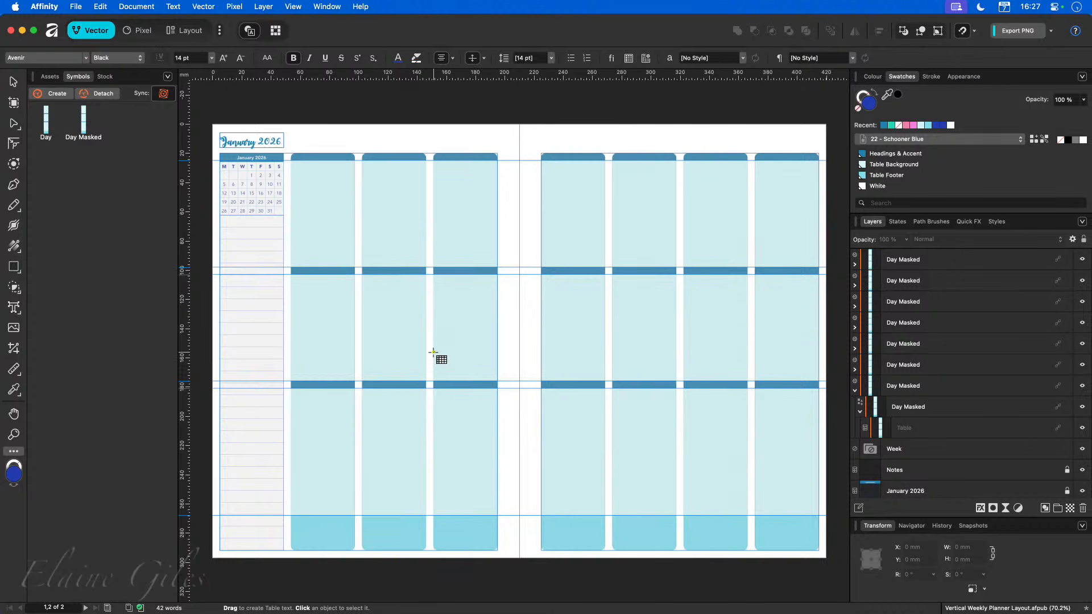
{"action": "left_click", "coordinate": [330, 535]}
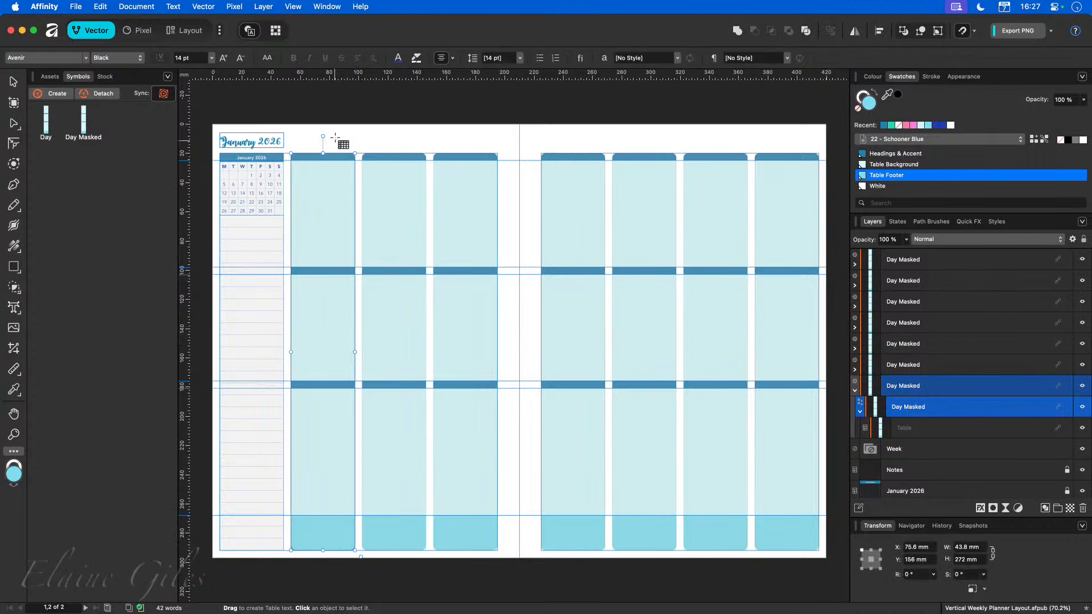
{"action": "key", "text": "Escape"}
{"action": "key", "text": "v"}
{"action": "left_click", "coordinate": [332, 192]}
{"action": "double_click", "coordinate": [331, 191]}
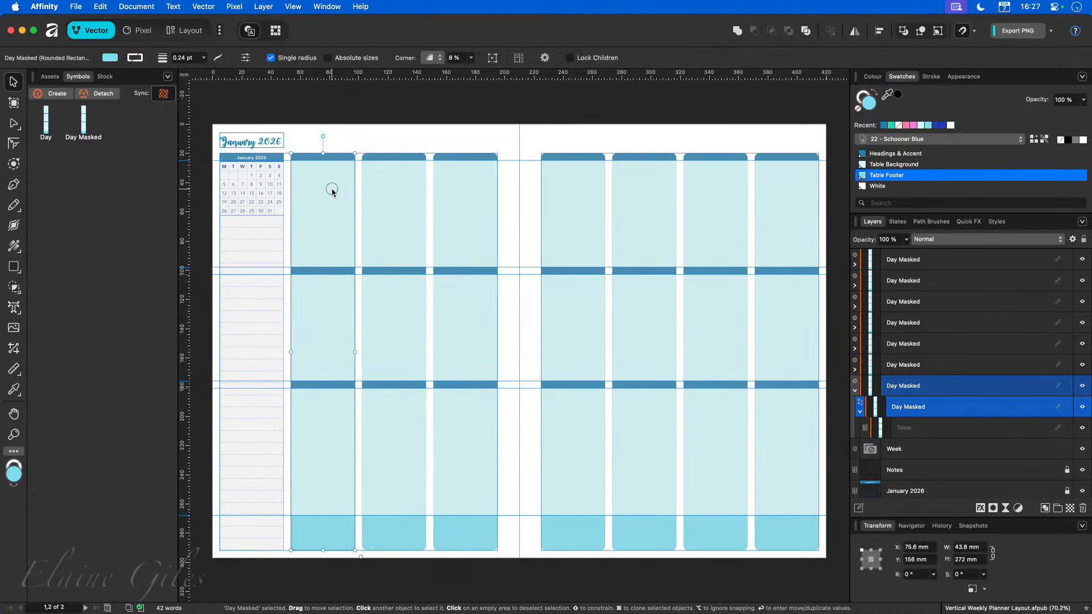
{"action": "double_click", "coordinate": [331, 192]}
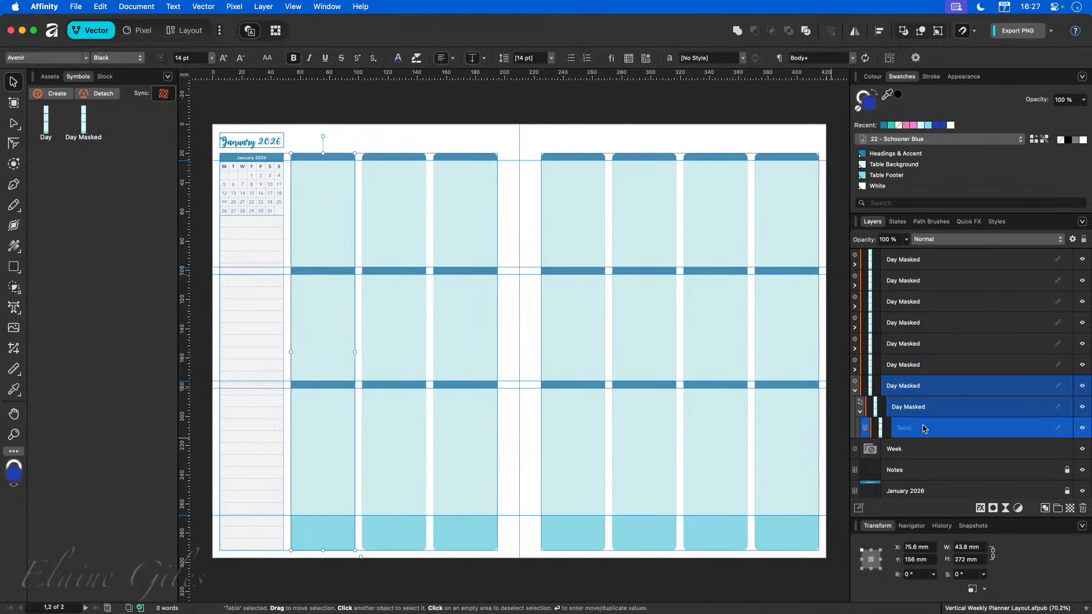
{"action": "double_click", "coordinate": [317, 531]}
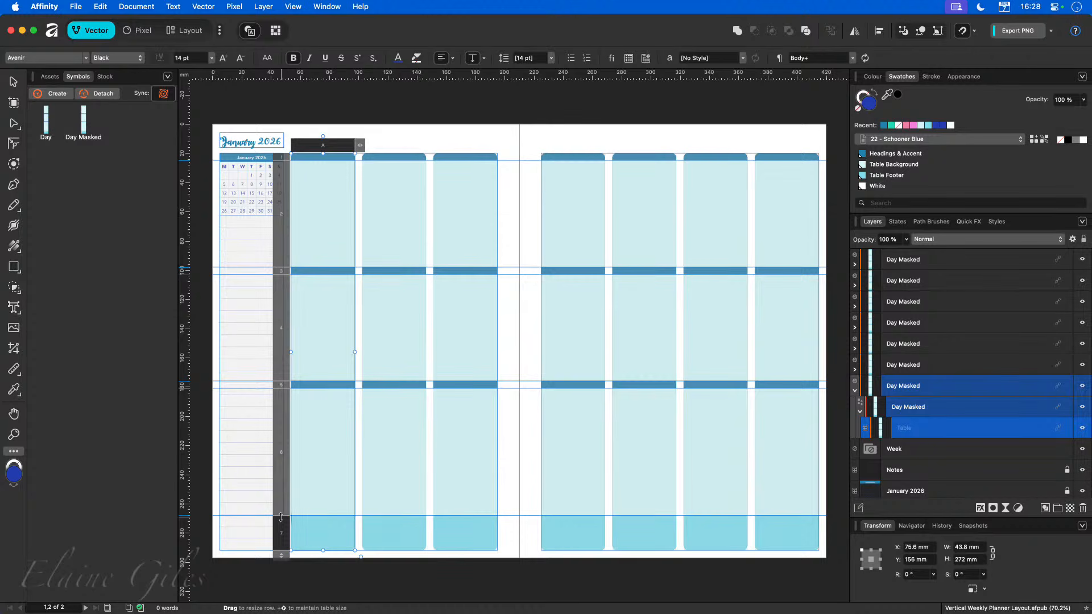
{"action": "left_click_drag", "start_coordinate": [281, 517], "coordinate": [283, 471]}
{"action": "left_click", "coordinate": [519, 575]}
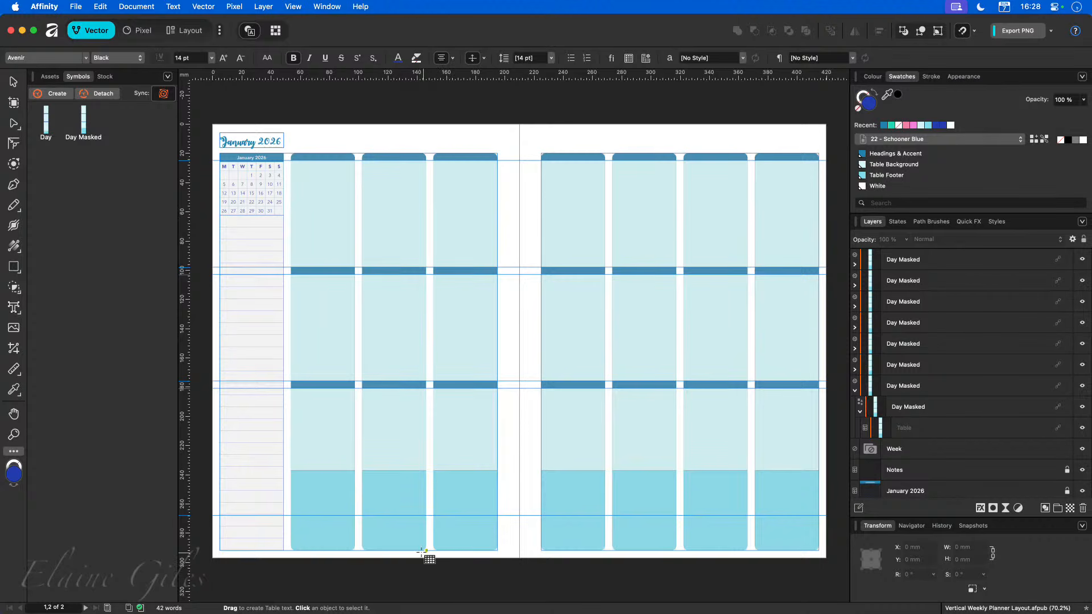
Save the document as Vertical Weekly Planner Layout OTN and close it.
{"action": "left_click", "coordinate": [76, 7]}
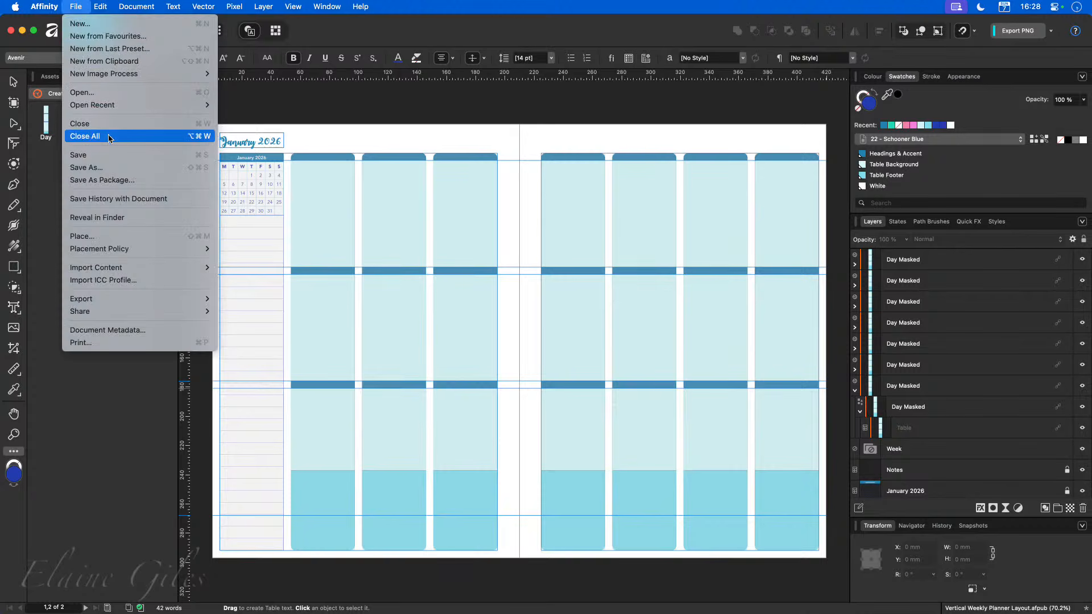
{"action": "left_click", "coordinate": [353, 219]}
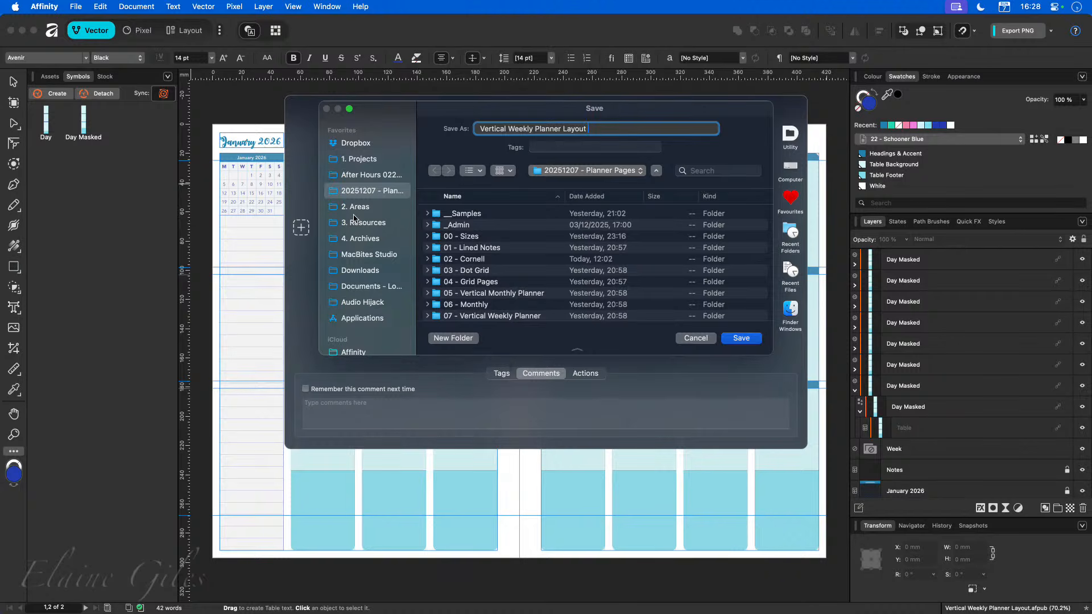
{"action": "type", "text": "OTN"}
{"action": "key", "text": "Return"}
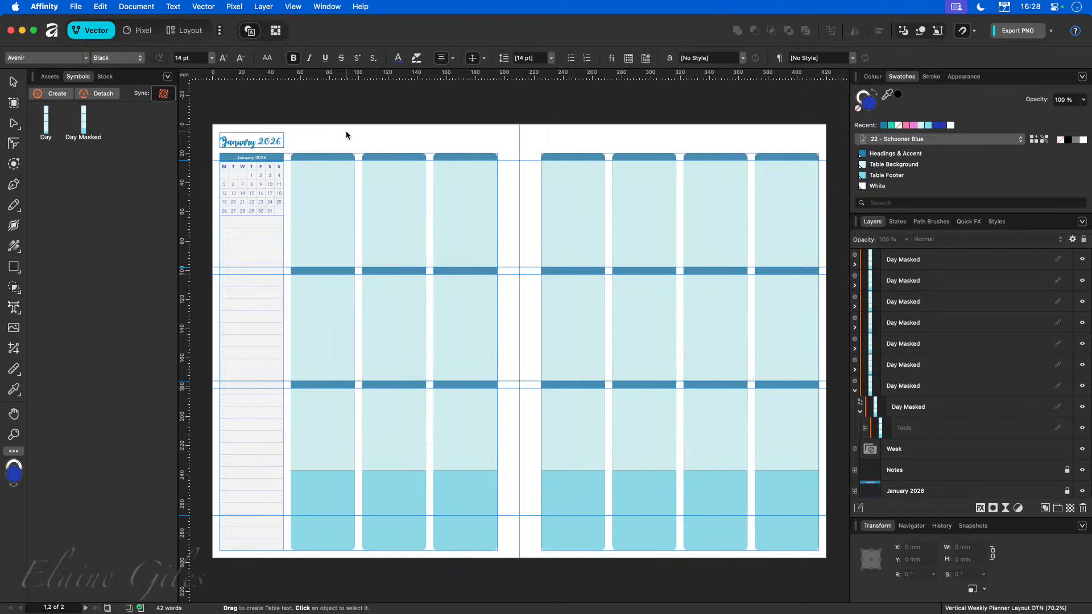
{"action": "key", "text": "super+w"}
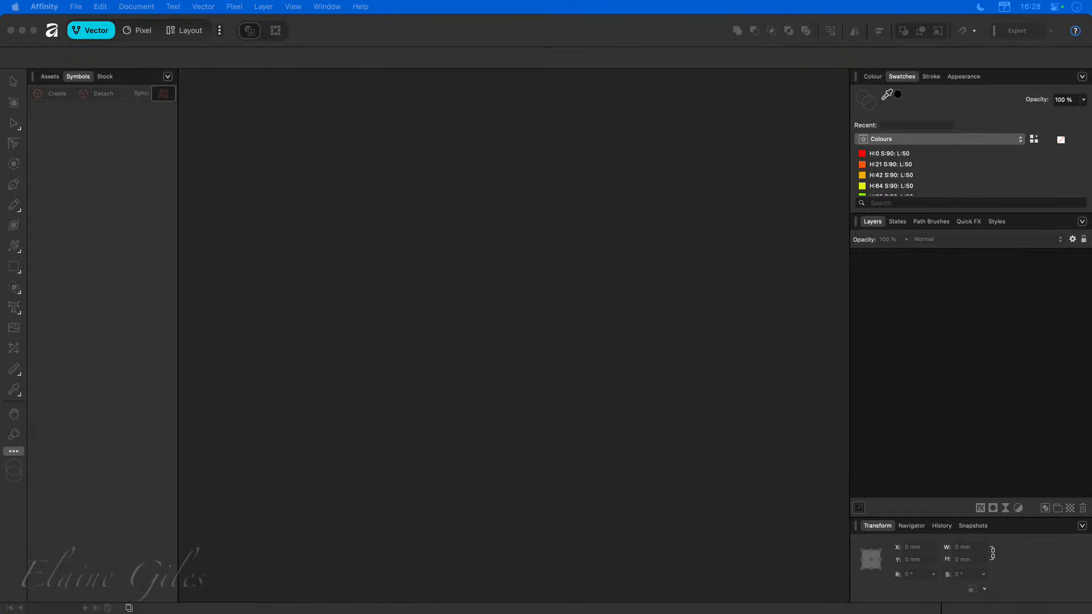
Preview the Memories Page PDF in Finder.
{"action": "key", "text": "space"}
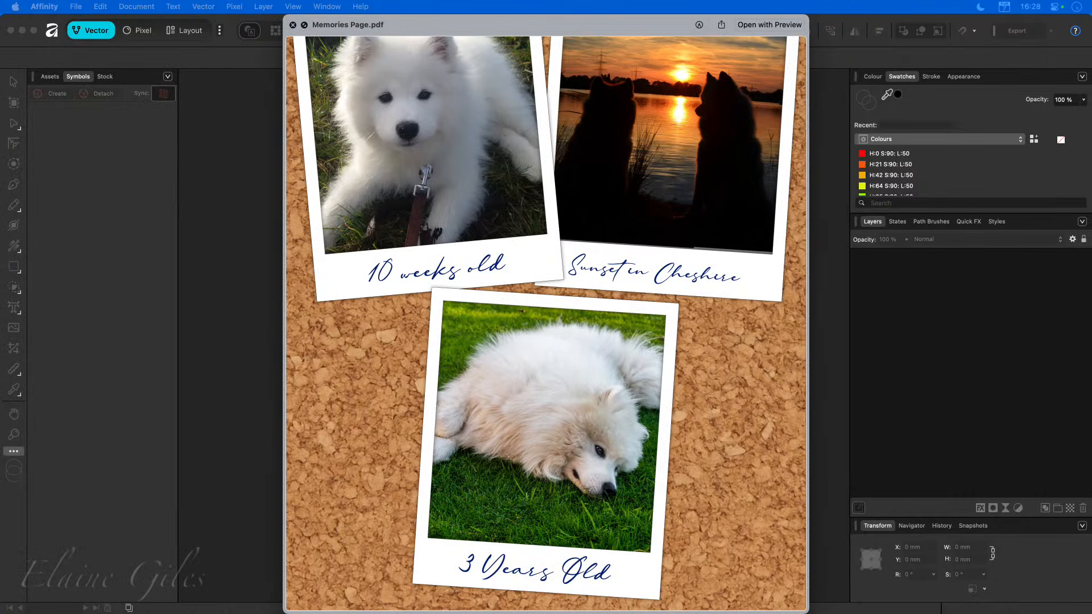
{"action": "key", "text": "space"}
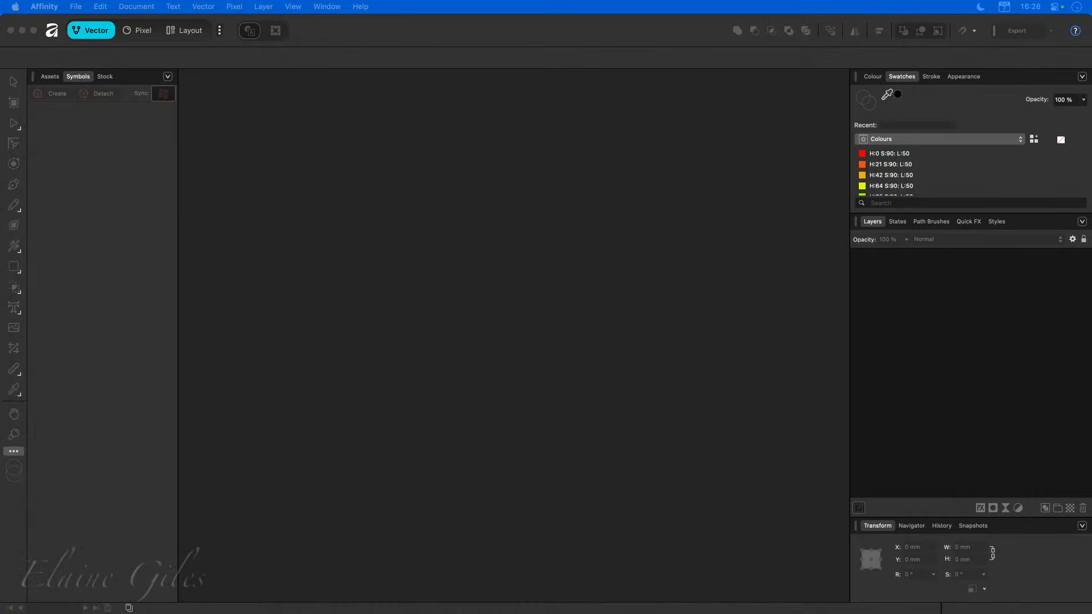
{"action": "key", "text": "space"}
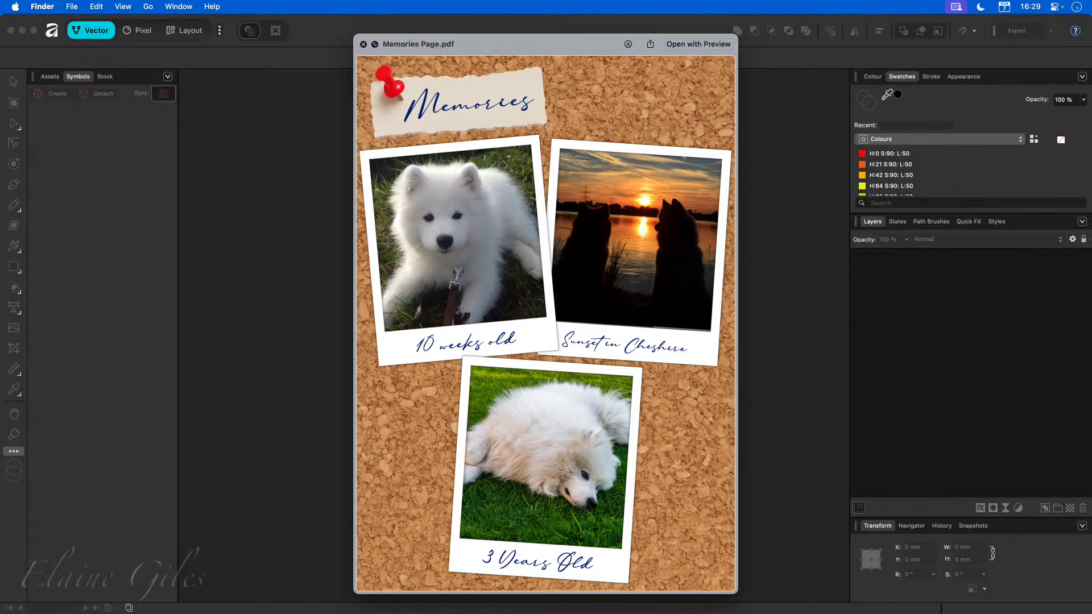
{"action": "key", "text": "space"}
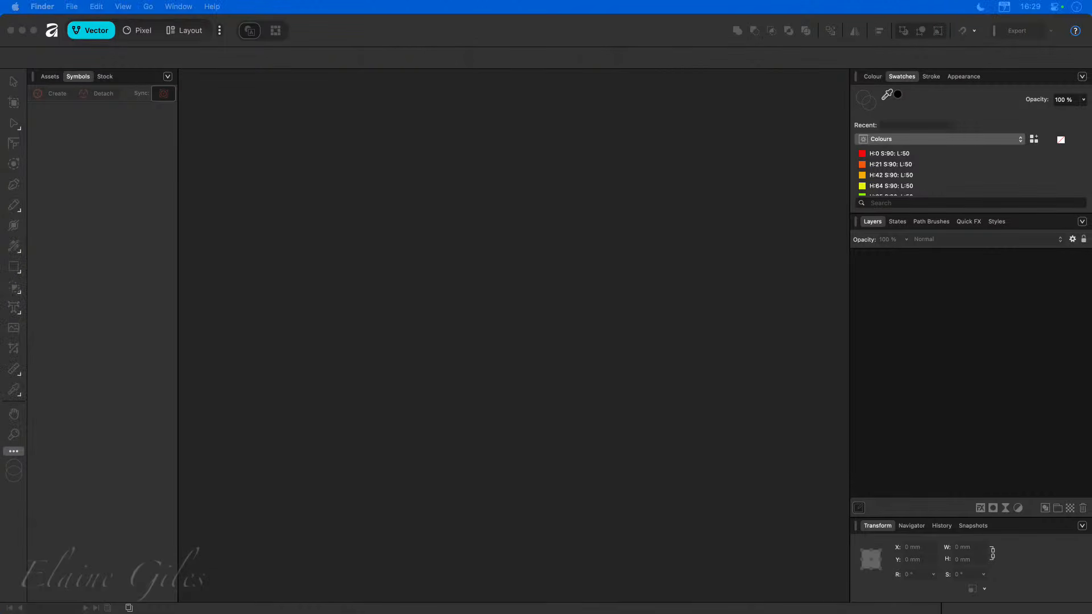
Create a new A5 document.
{"action": "left_click", "coordinate": [428, 326]}
{"action": "key", "text": "super+n"}
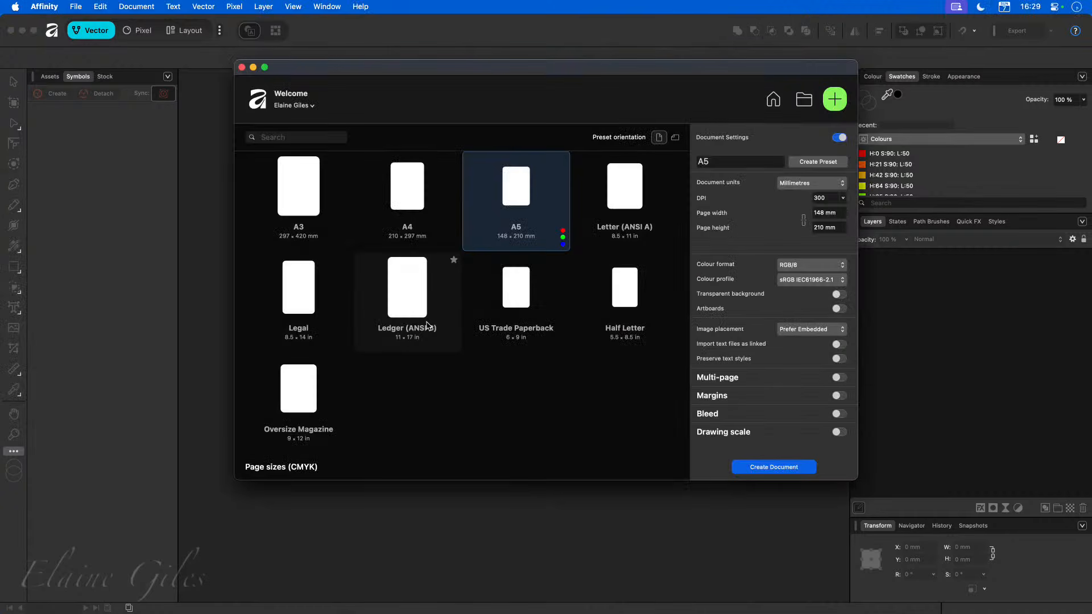
{"action": "double_click", "coordinate": [514, 183]}
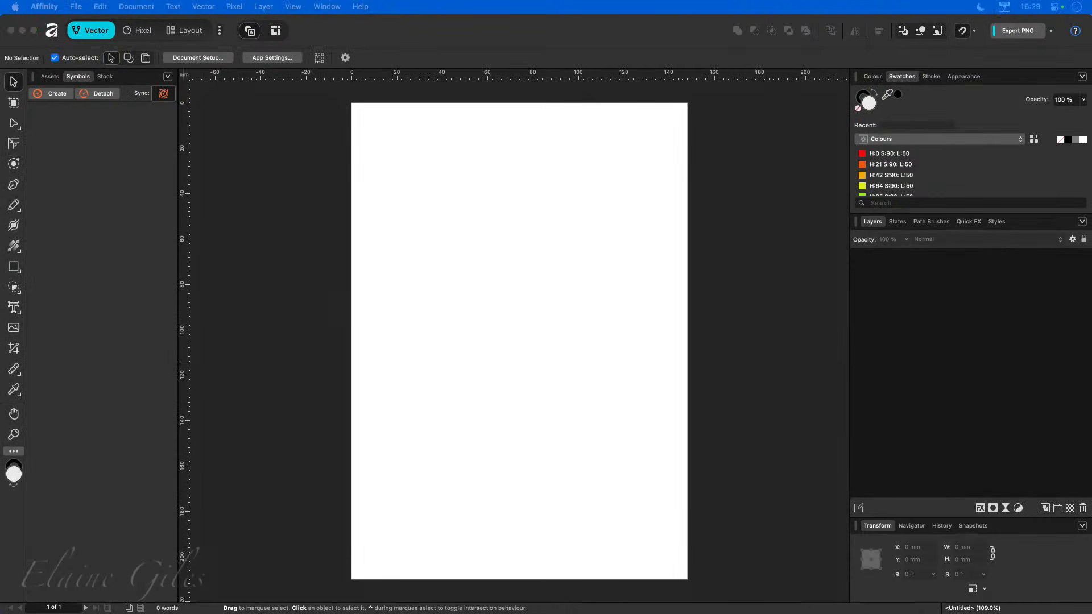
{"action": "left_click_drag", "start_coordinate": [342, 319], "coordinate": [457, 316]}
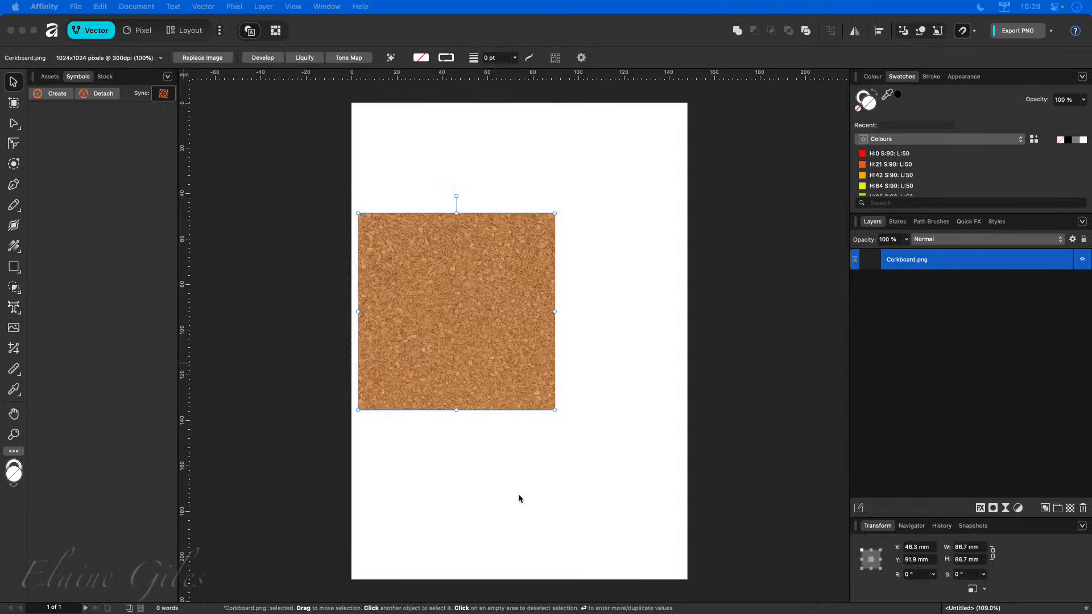
{"action": "left_click", "coordinate": [496, 386]}
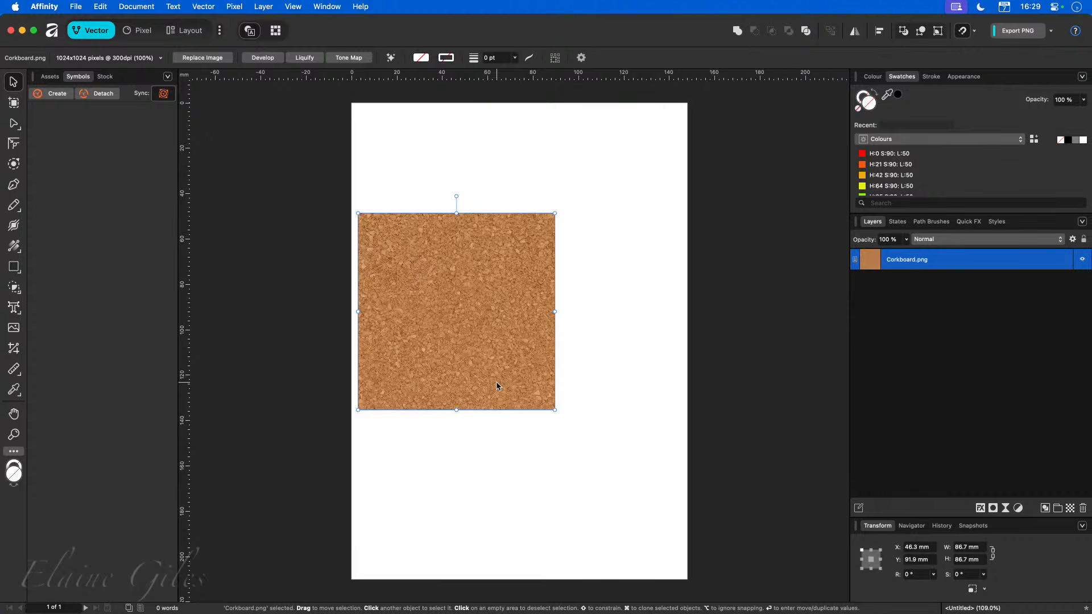
{"action": "key", "text": "Delete"}
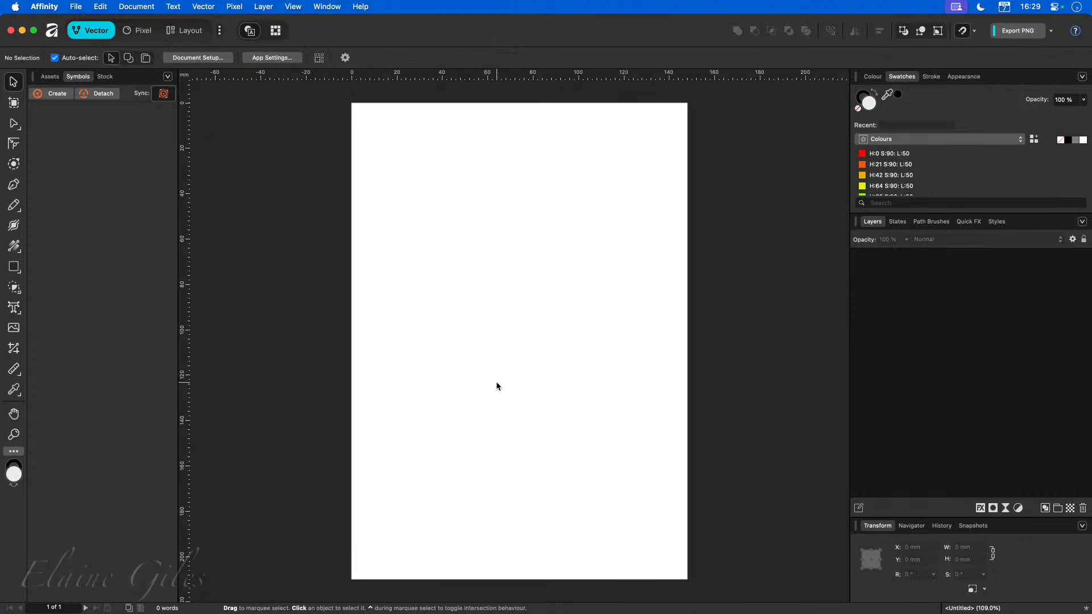
Switch to the Layout persona.
{"action": "left_click", "coordinate": [183, 31]}
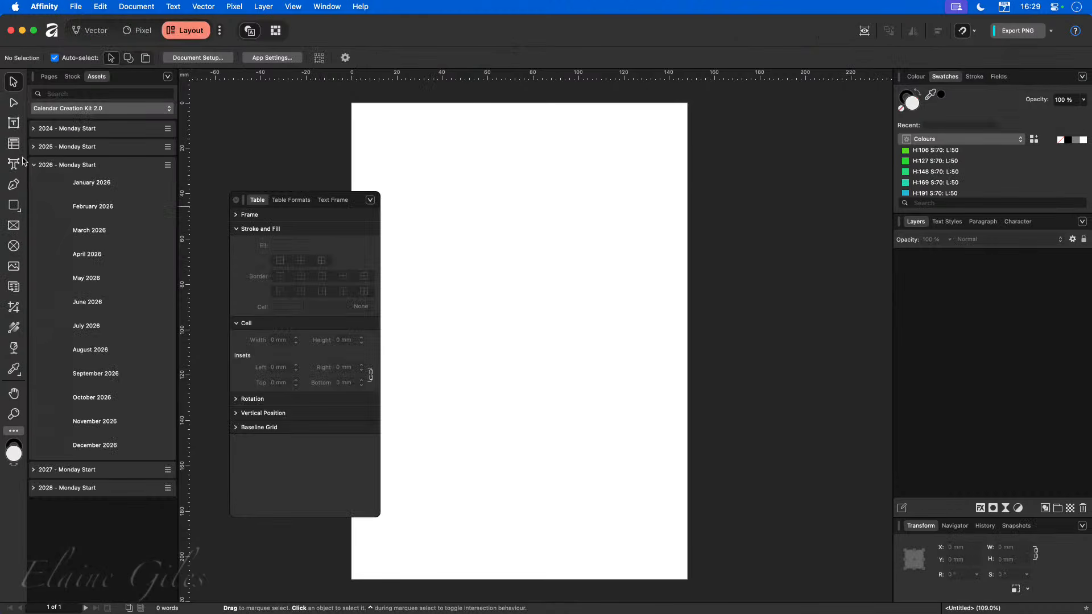
Draw a picture frame covering the whole A5 page.
{"action": "left_click", "coordinate": [13, 226]}
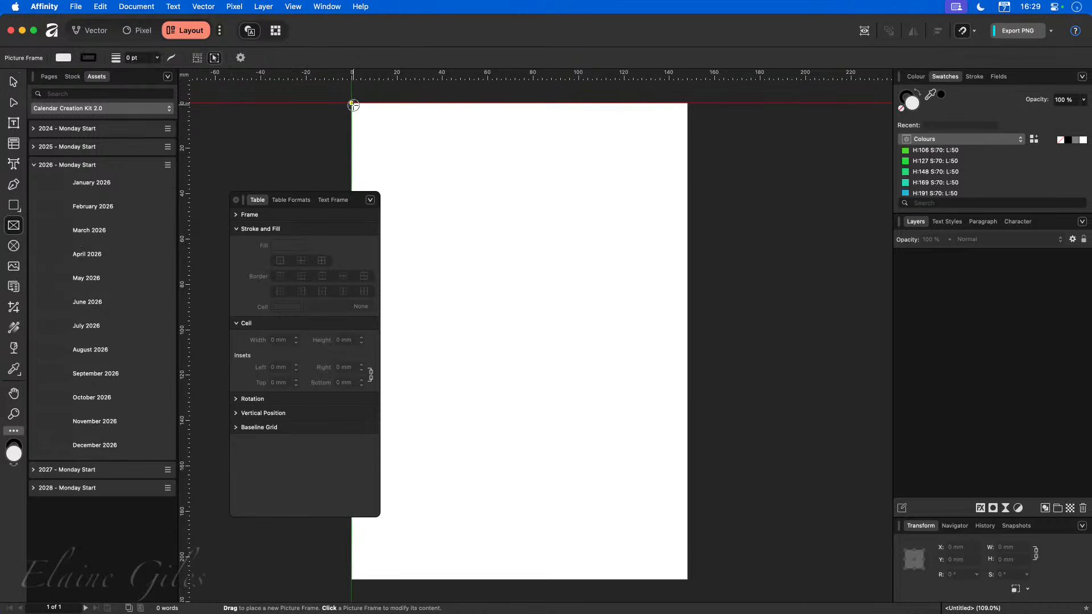
{"action": "left_click_drag", "start_coordinate": [353, 105], "coordinate": [687, 579]}
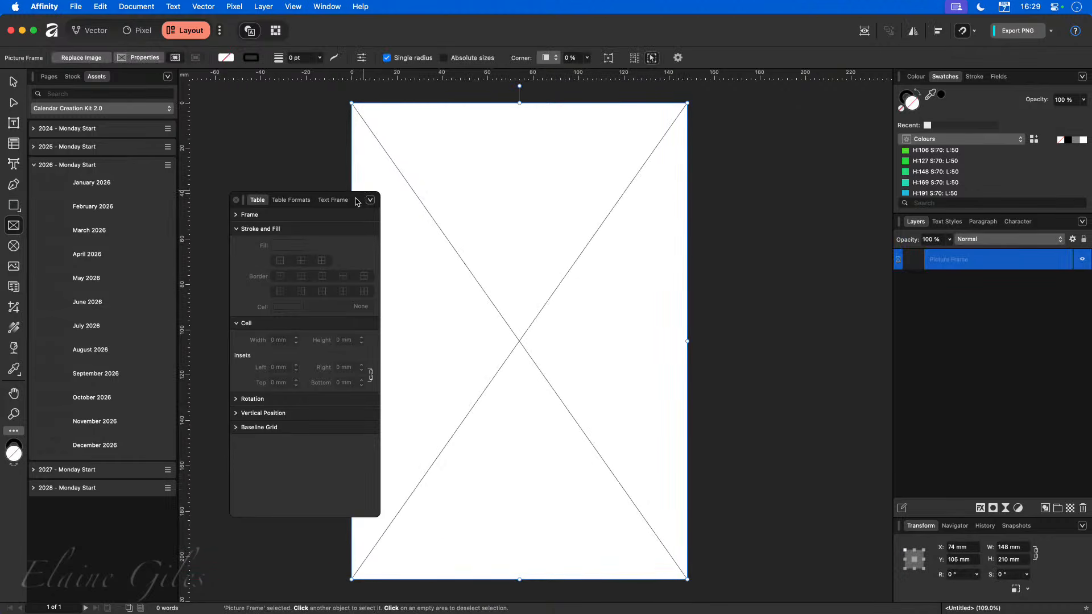
Place the cork board texture image into the page frame and lock the frame's layer.
{"action": "left_click_drag", "start_coordinate": [346, 201], "coordinate": [0, 370]}
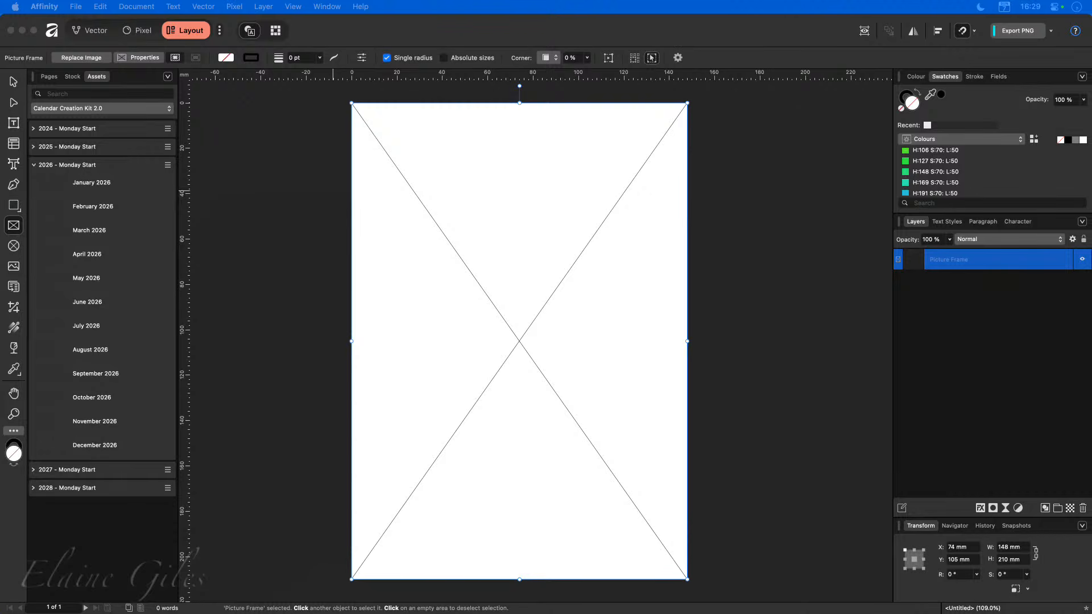
{"action": "left_click_drag", "start_coordinate": [0, 367], "coordinate": [501, 335]}
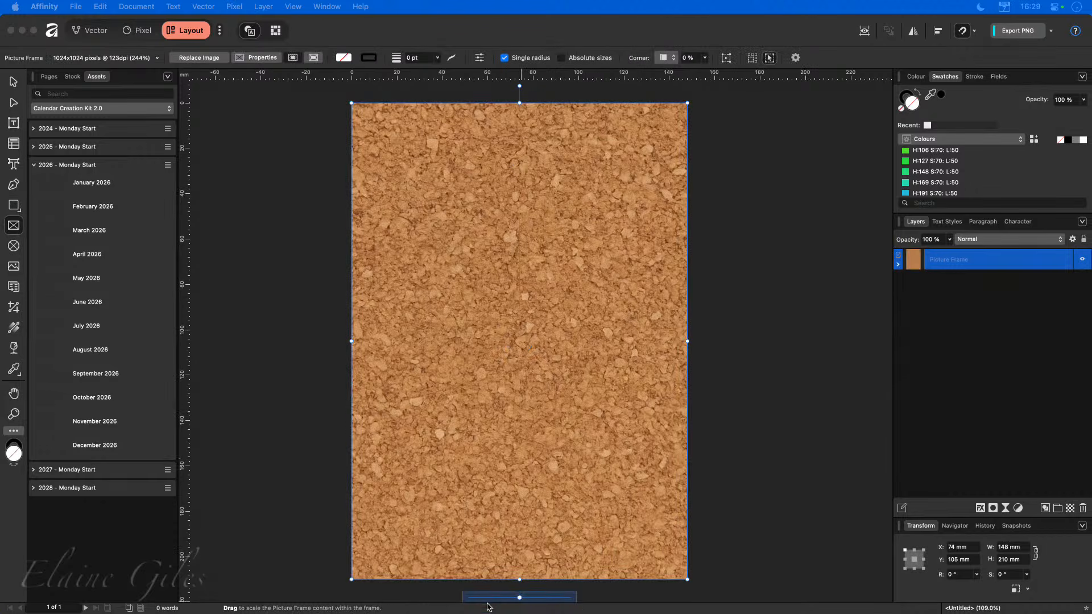
{"action": "mouse_move", "coordinate": [519, 602]}
{"action": "left_mouse_down"}
{"action": "mouse_move", "coordinate": [556, 604]}
{"action": "mouse_move", "coordinate": [519, 609]}
{"action": "left_mouse_up"}
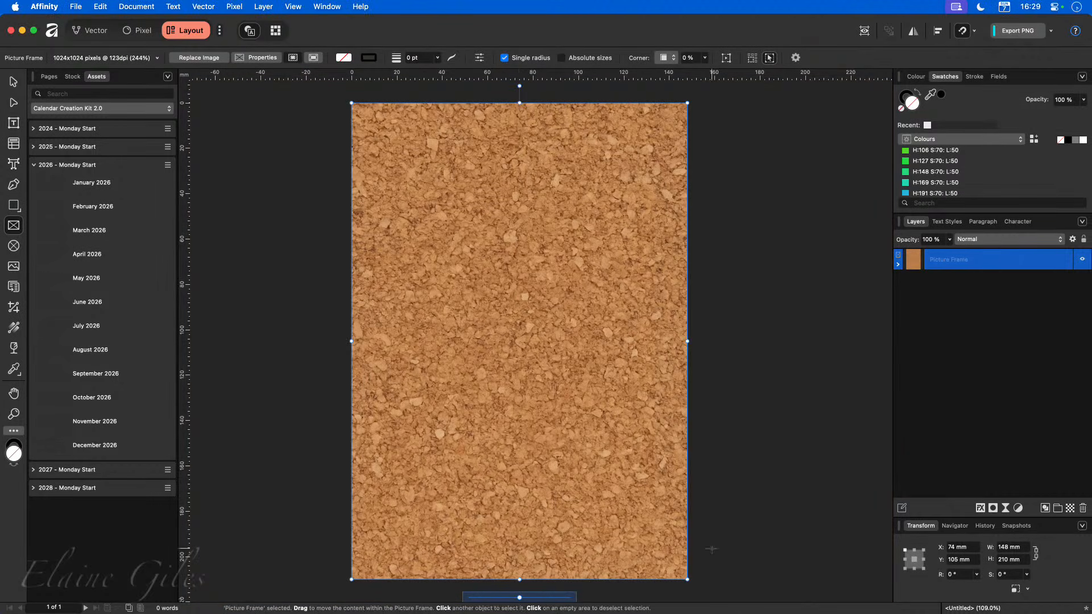
{"action": "left_click", "coordinate": [746, 559]}
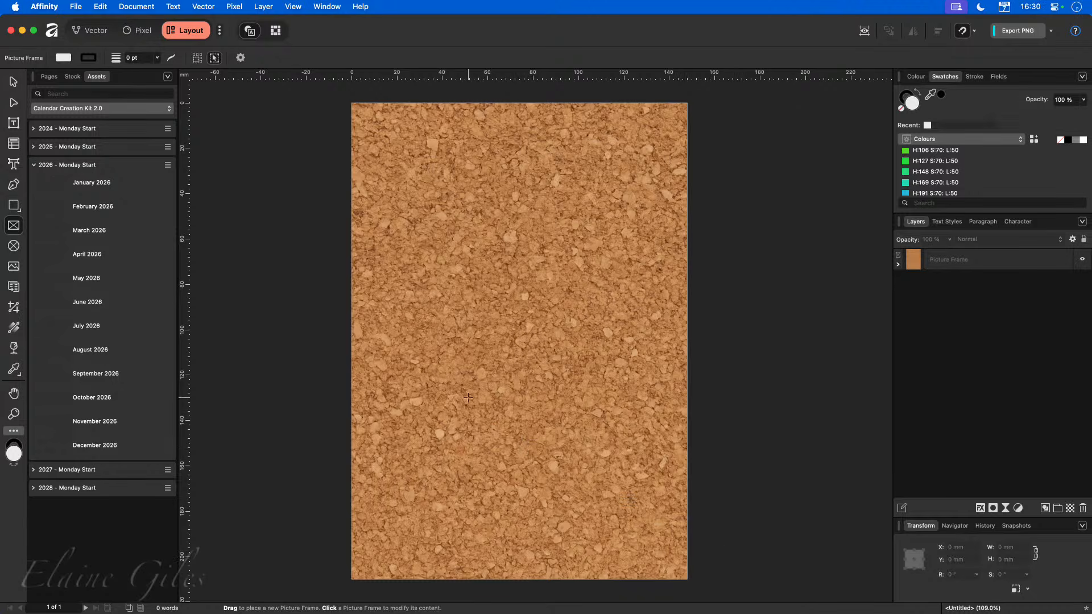
{"action": "left_click", "coordinate": [1067, 260]}
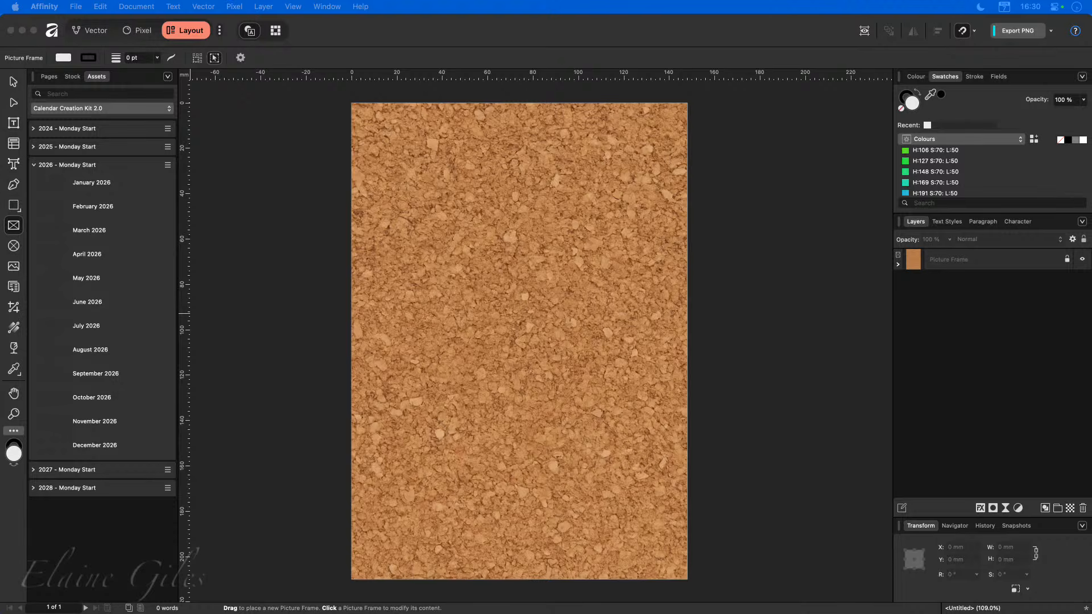
Add the Pinned Note asset, move it to the page's top-left corner and rotate it about 2°.
{"action": "left_click_drag", "start_coordinate": [113, 250], "coordinate": [341, 259]}
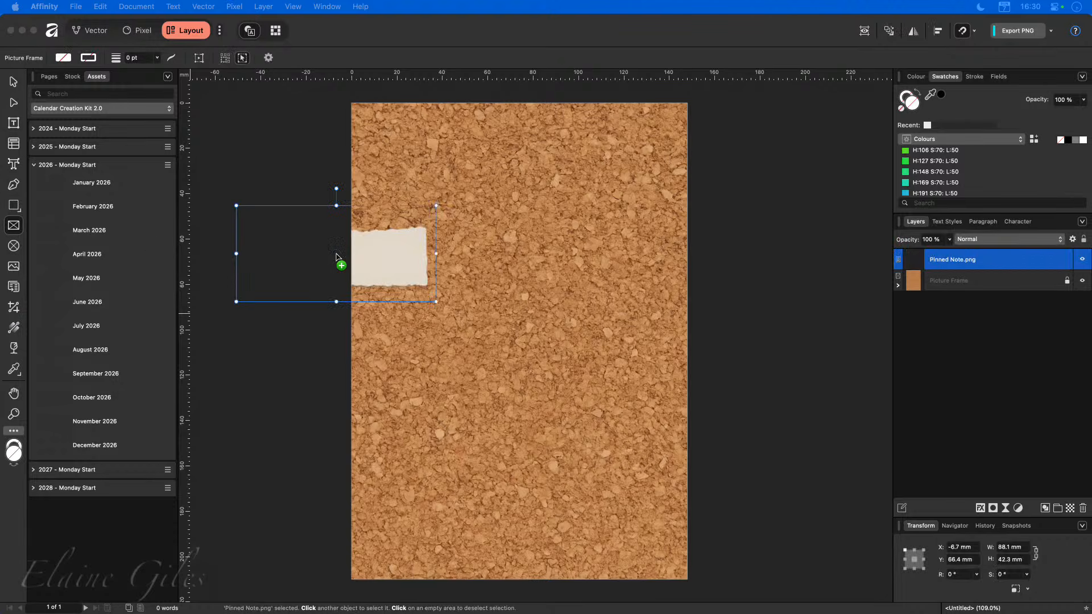
{"action": "left_click", "coordinate": [373, 253]}
{"action": "left_click", "coordinate": [300, 166]}
{"action": "key", "text": "v"}
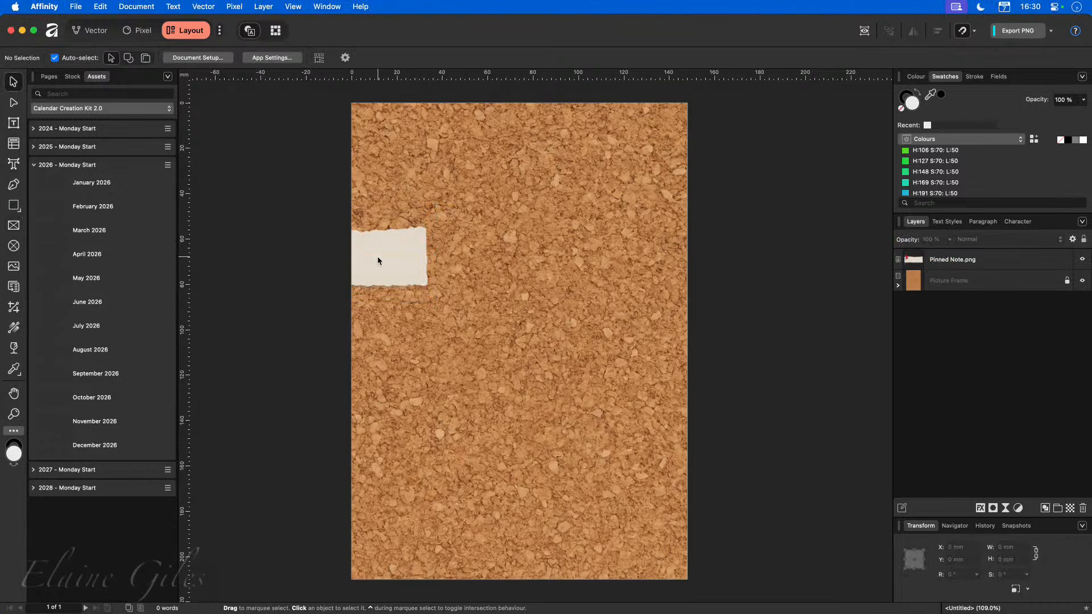
{"action": "left_click_drag", "start_coordinate": [377, 259], "coordinate": [501, 161]}
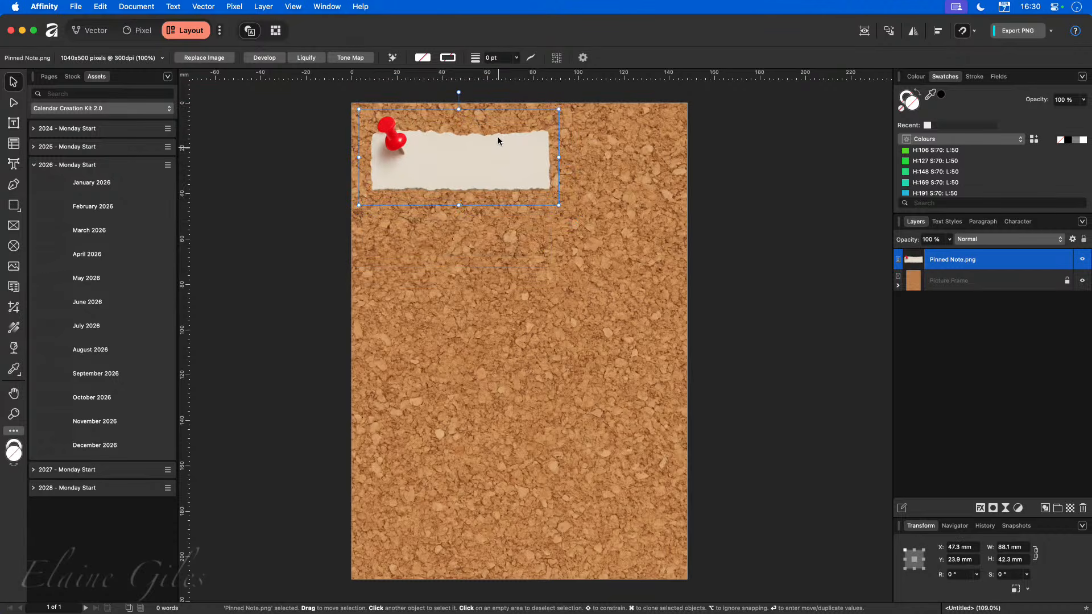
{"action": "left_click_drag", "start_coordinate": [459, 92], "coordinate": [456, 92]}
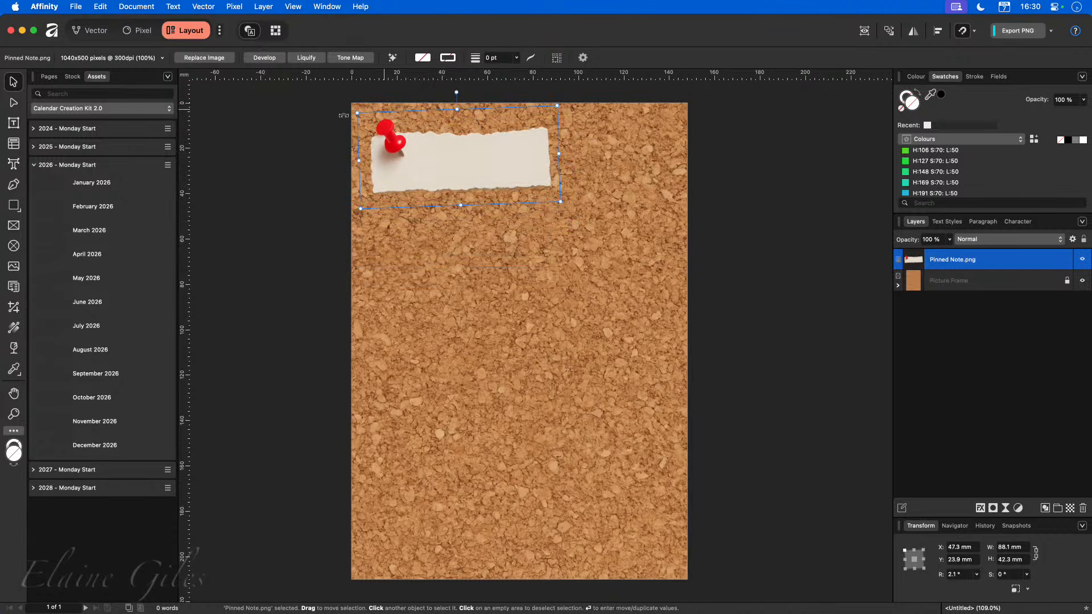
Create art text reading "Memories" on the pinned note and select all of it.
{"action": "left_click", "coordinate": [13, 164]}
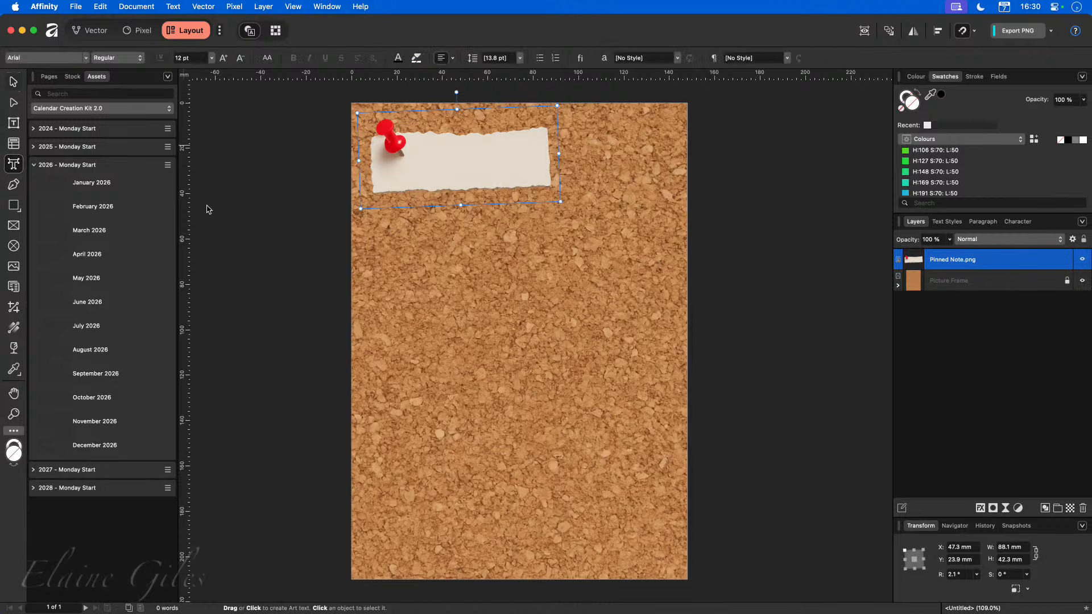
{"action": "left_click", "coordinate": [419, 165]}
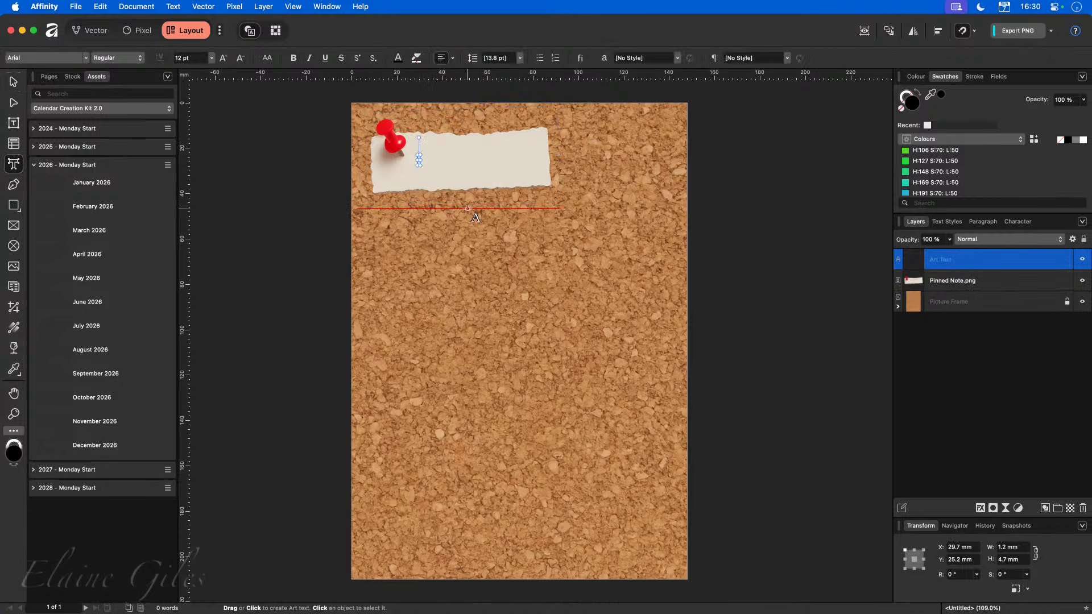
{"action": "type", "text": "Memories"}
{"action": "key", "text": "super+a"}
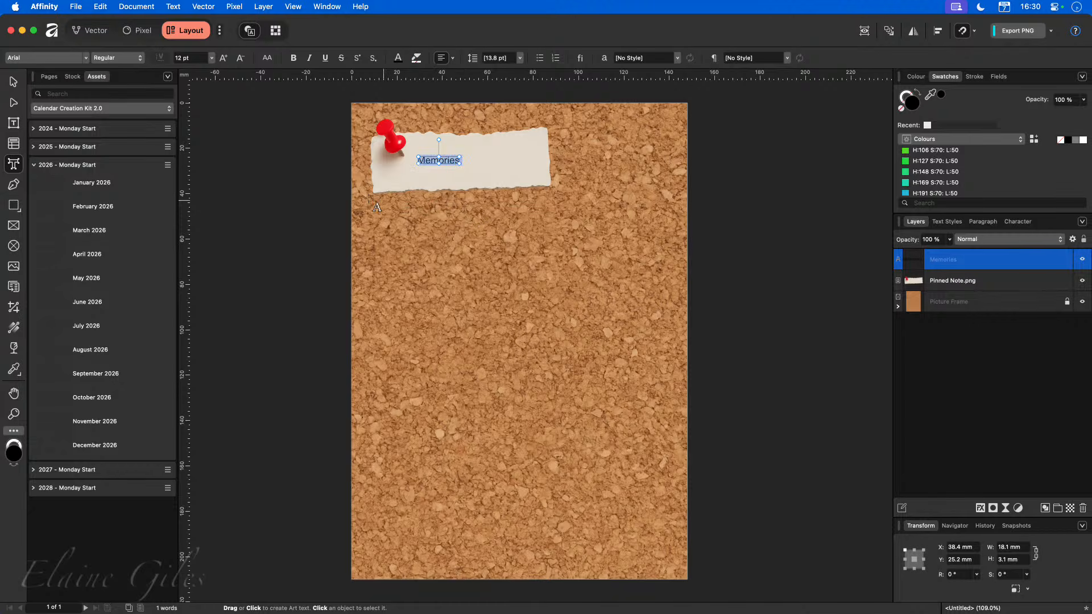
Set the title's font to Stingray, enlarge it to about 52 mm wide and tilt it slightly.
{"action": "left_click", "coordinate": [84, 58]}
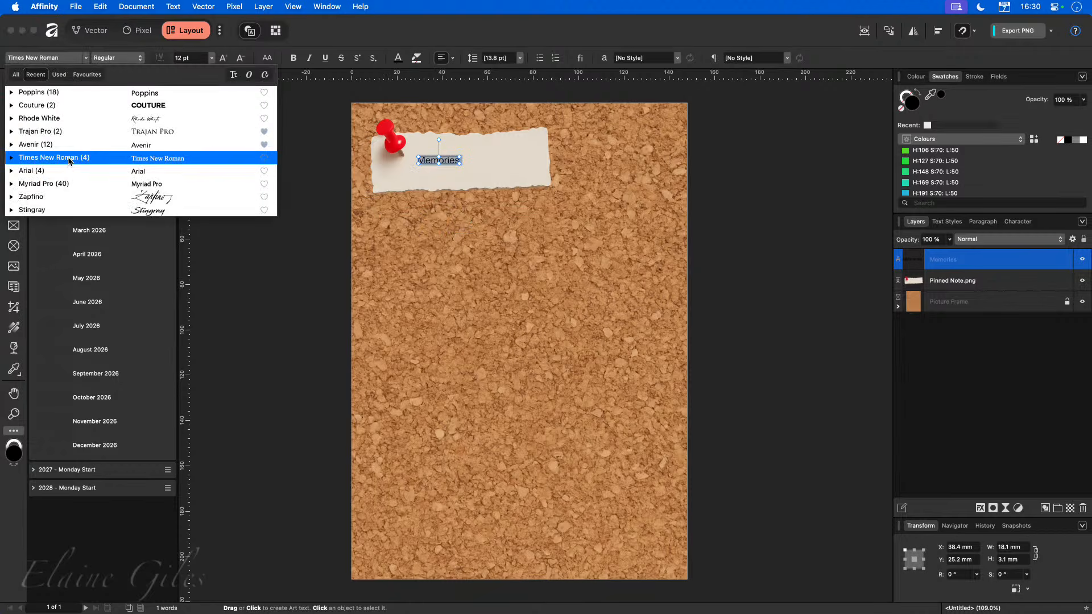
{"action": "left_click", "coordinate": [68, 210]}
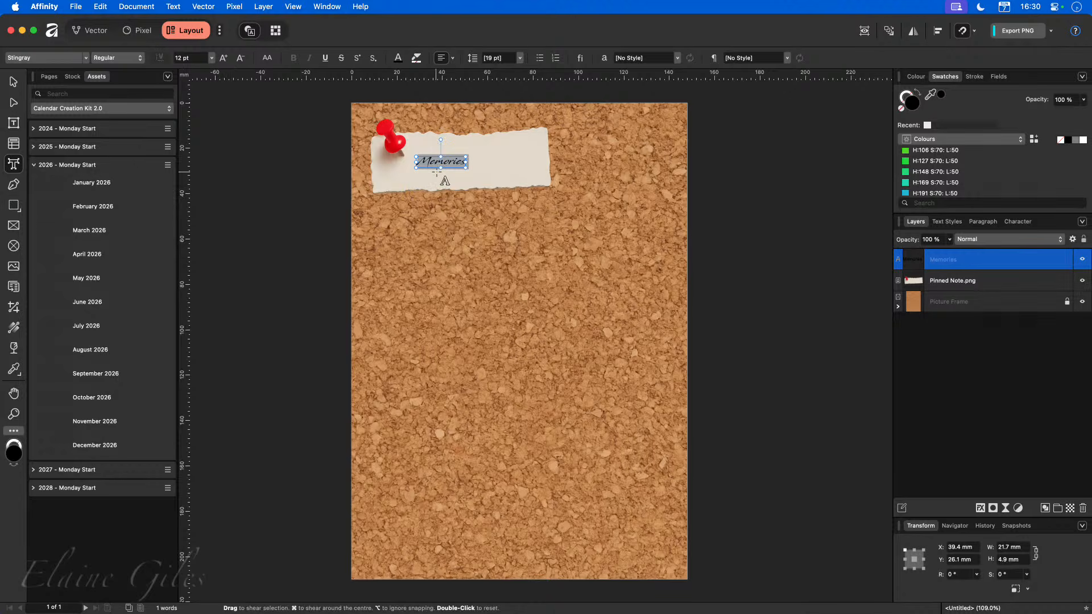
{"action": "left_click_drag", "start_coordinate": [465, 168], "coordinate": [535, 183]}
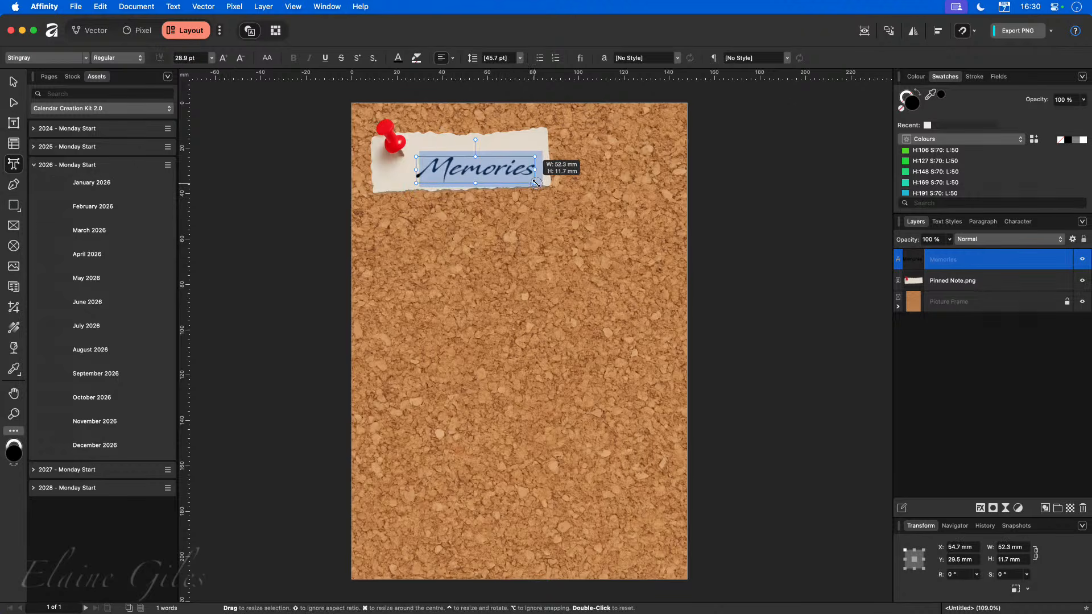
{"action": "left_click_drag", "start_coordinate": [476, 140], "coordinate": [478, 144]}
{"action": "left_click", "coordinate": [788, 203]}
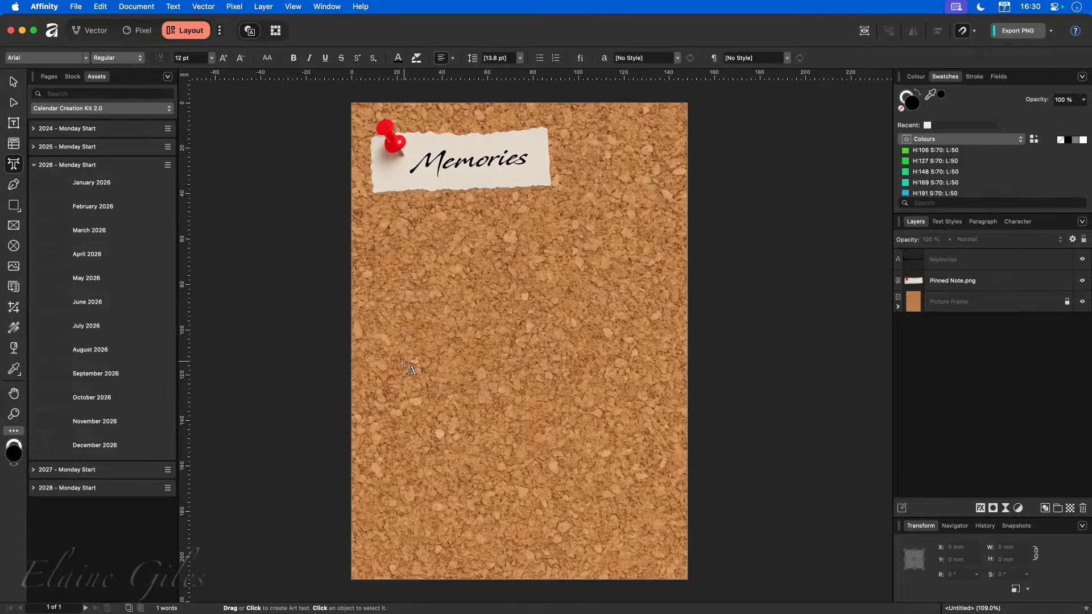
Search Pixabay stock vector images for polaroid.
{"action": "left_click", "coordinate": [70, 77]}
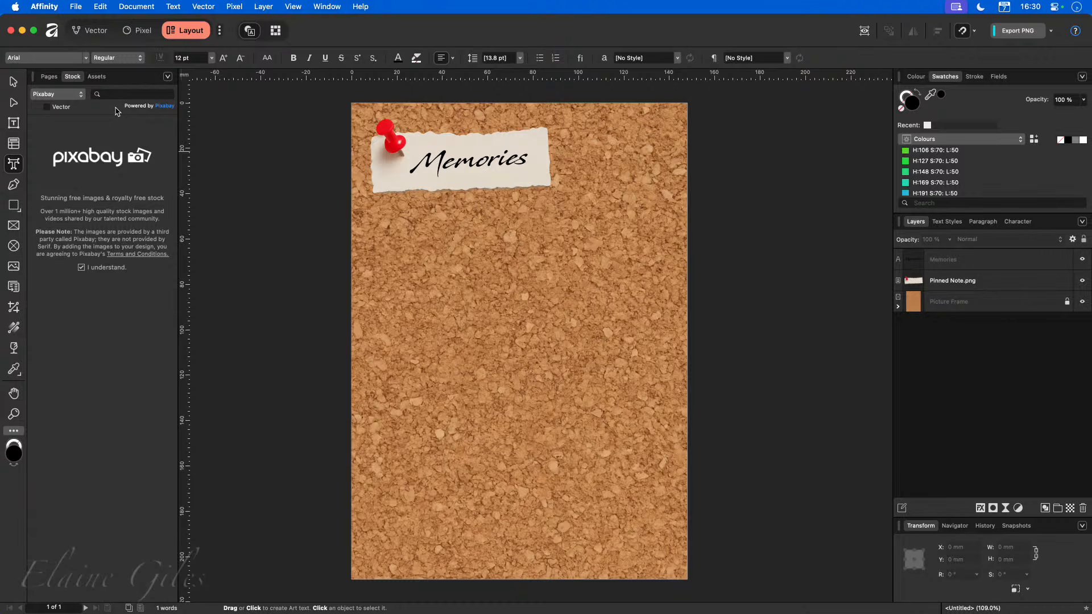
{"action": "left_click", "coordinate": [51, 107]}
{"action": "left_click", "coordinate": [114, 93]}
{"action": "type", "text": "polaroid"}
{"action": "key", "text": "Return"}
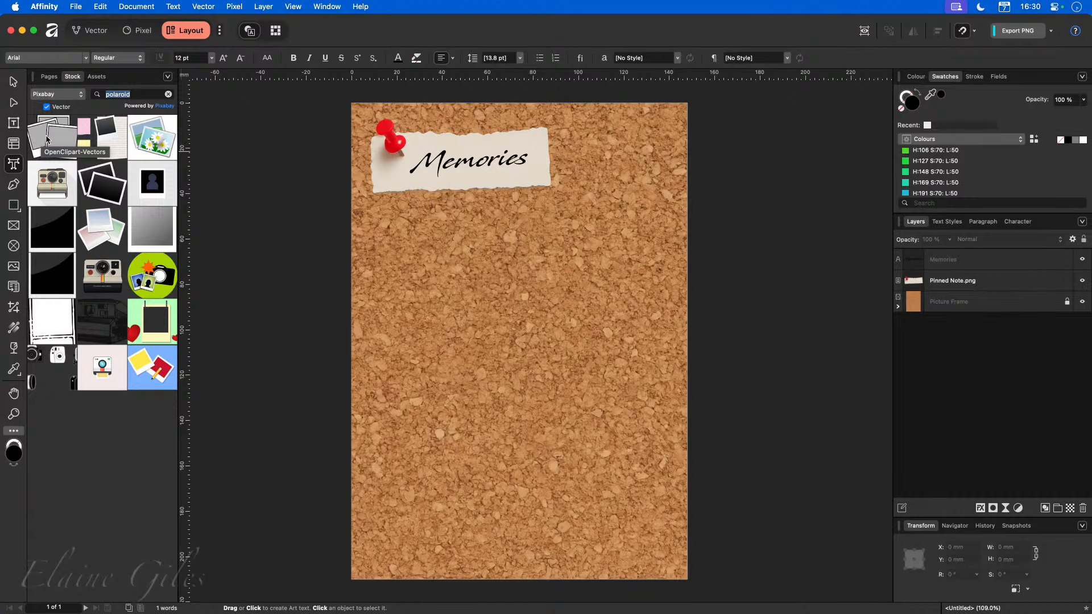
Try placing a polaroid stock vector on the page, then delete it.
{"action": "left_click_drag", "start_coordinate": [47, 139], "coordinate": [424, 340]}
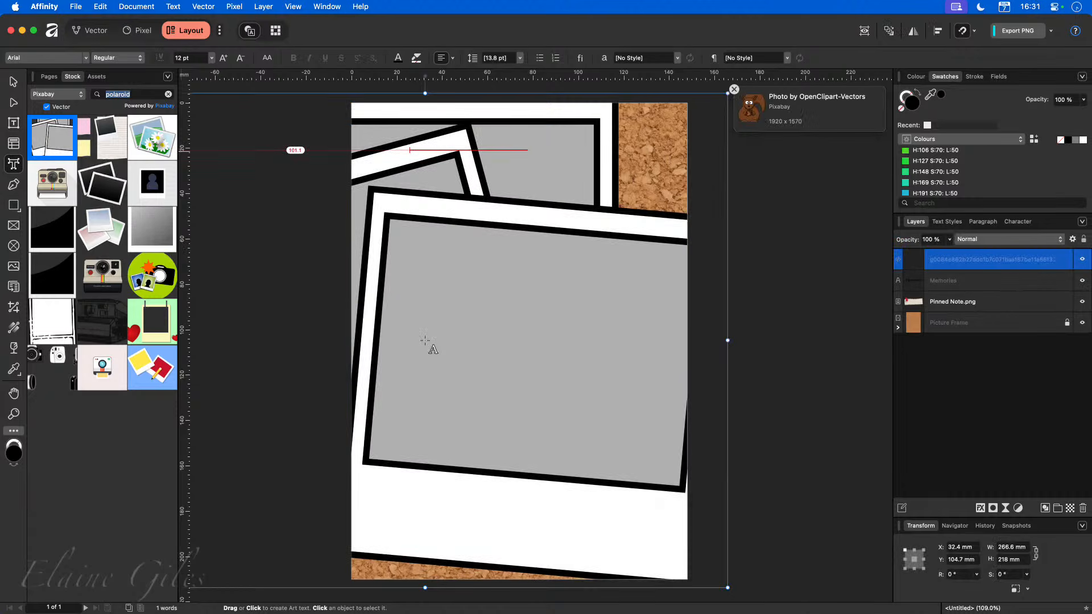
{"action": "left_click_drag", "start_coordinate": [727, 587], "coordinate": [566, 423]}
{"action": "left_click", "coordinate": [754, 344]}
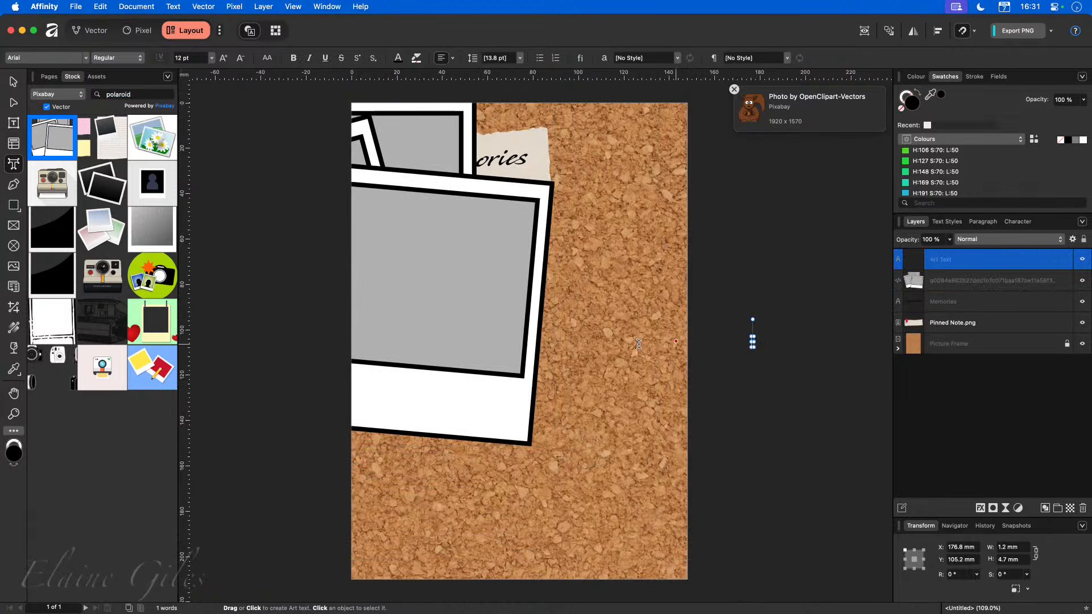
{"action": "left_click", "coordinate": [446, 303]}
{"action": "left_click", "coordinate": [738, 330]}
{"action": "key", "text": "Escape"}
{"action": "left_click", "coordinate": [551, 381]}
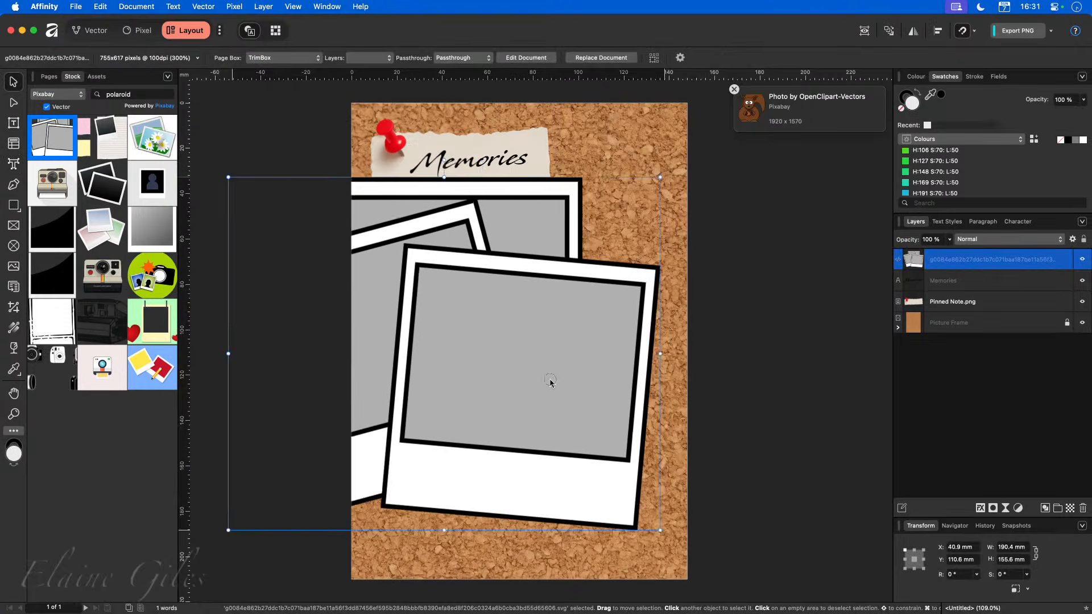
{"action": "key", "text": "Delete"}
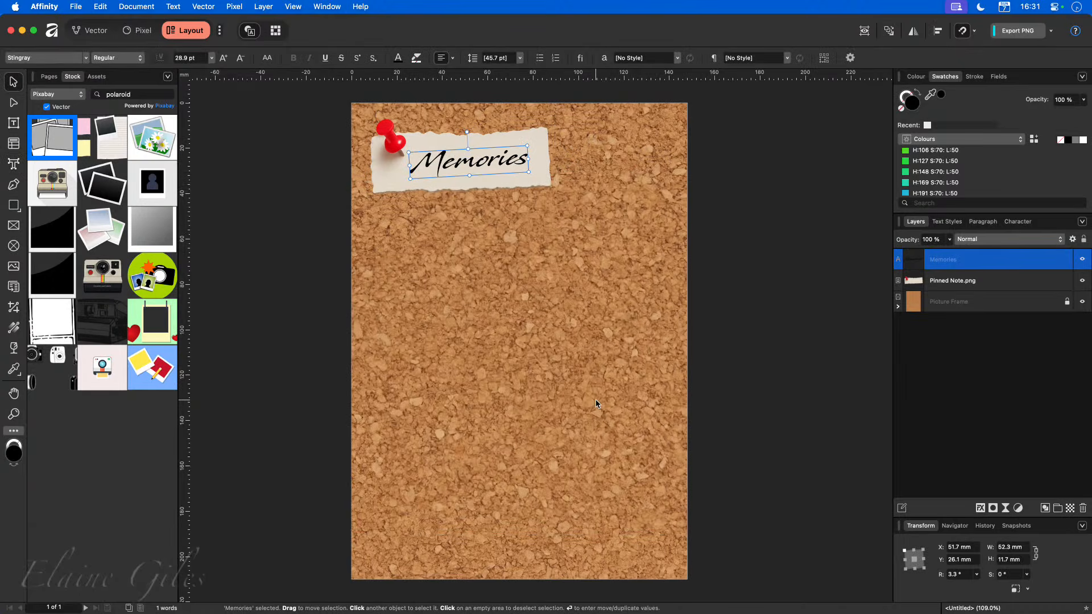
Draw a white rectangle about 81 by 100 mm and centre it on the page below the title.
{"action": "left_click", "coordinate": [44, 75]}
{"action": "left_click", "coordinate": [13, 204]}
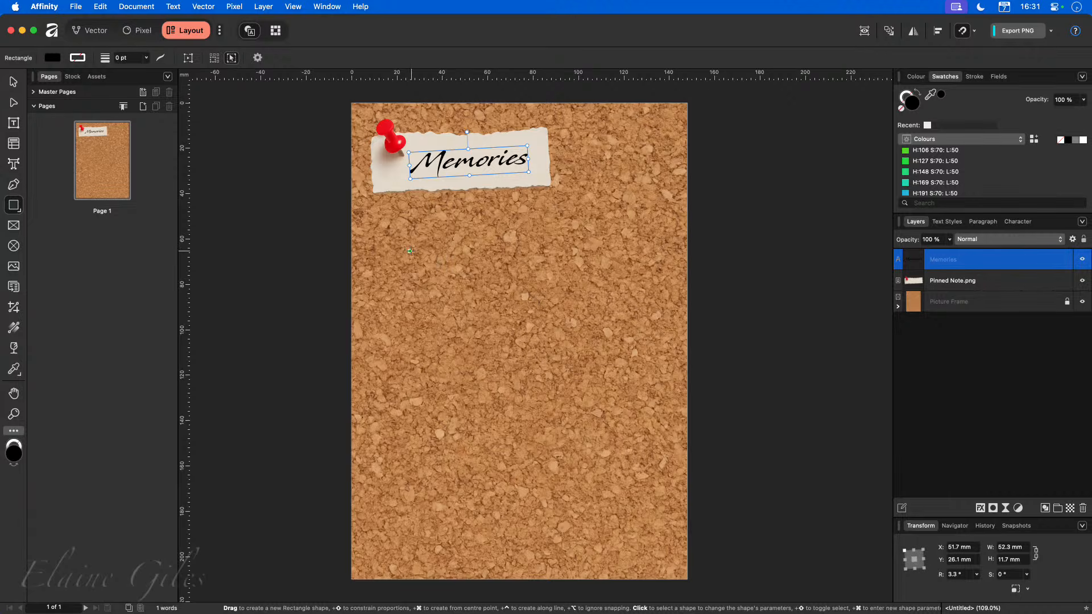
{"action": "left_click_drag", "start_coordinate": [410, 246], "coordinate": [595, 471]}
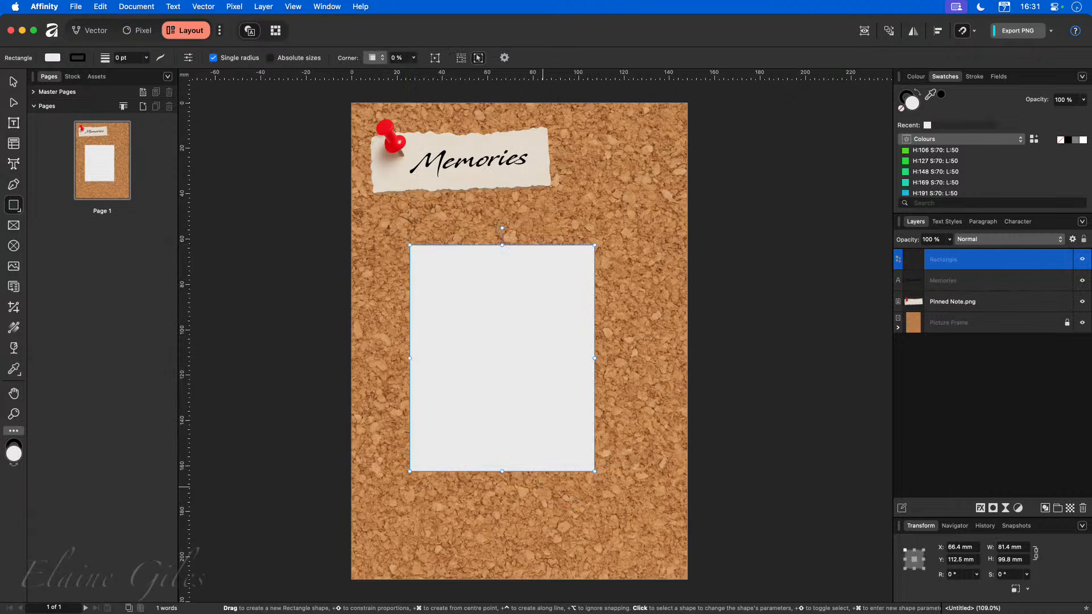
{"action": "key", "text": "v"}
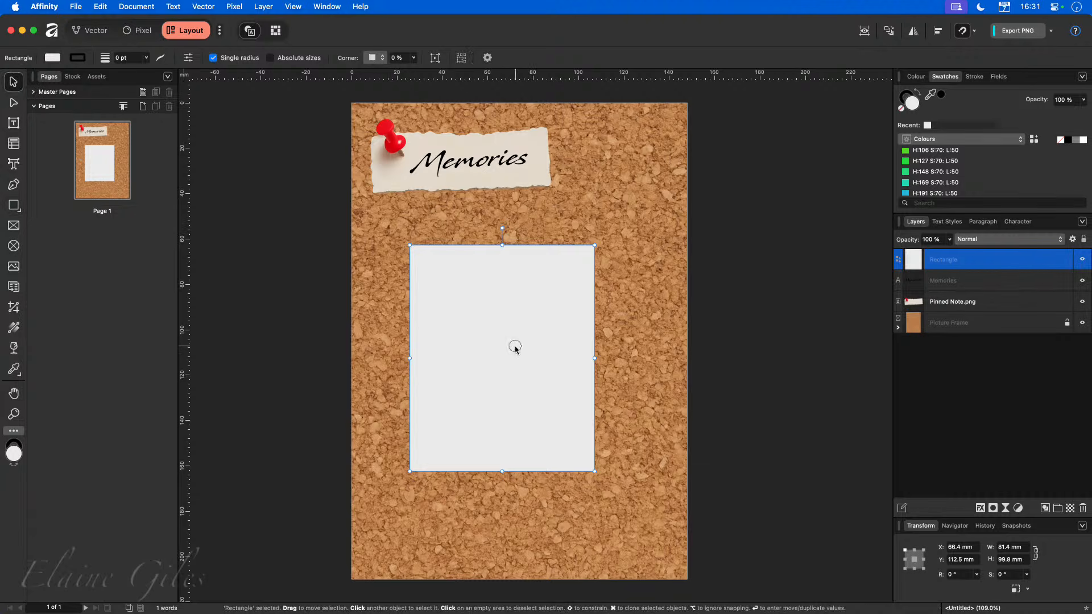
{"action": "left_click_drag", "start_coordinate": [514, 346], "coordinate": [529, 335]}
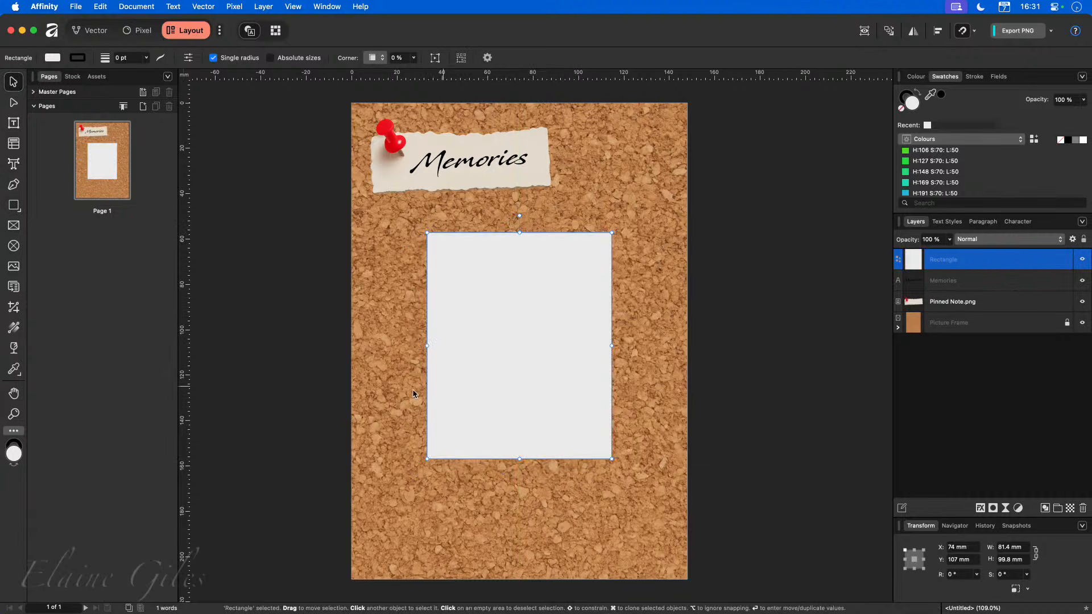
Draw a smaller rectangle over the white card and fill it with the green swatch.
{"action": "left_click", "coordinate": [14, 205]}
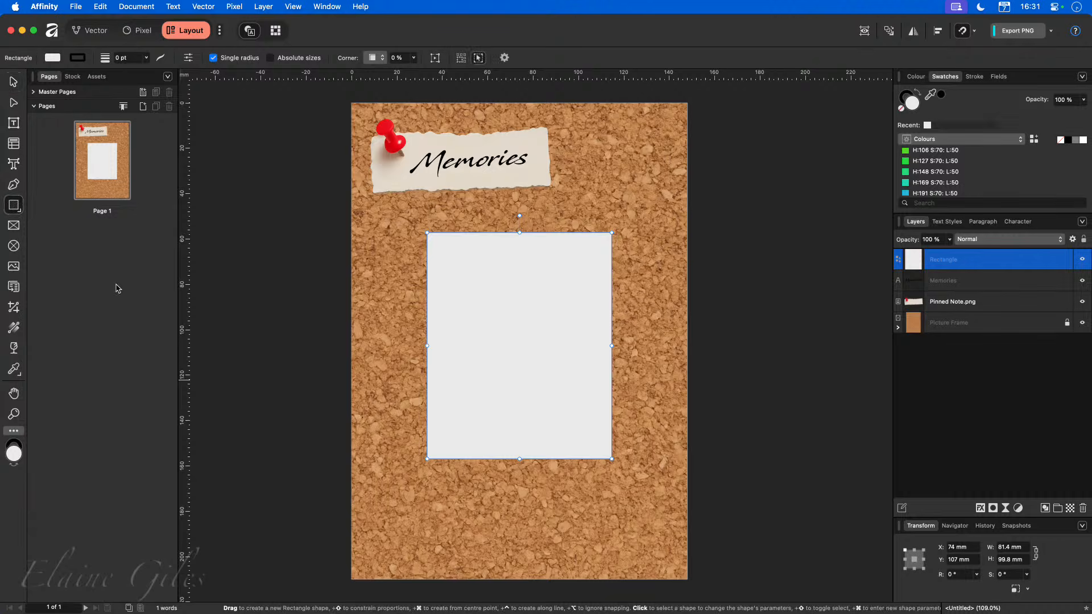
{"action": "left_click_drag", "start_coordinate": [383, 261], "coordinate": [491, 425]}
{"action": "left_click", "coordinate": [936, 150]}
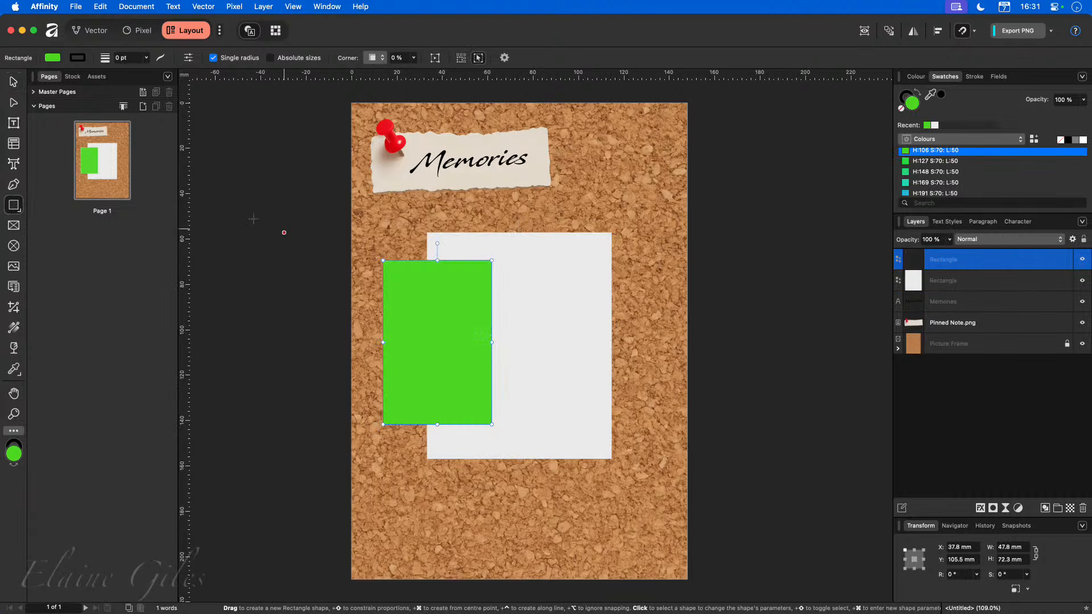
Move the green rectangle onto the white card and set its width to 70 mm.
{"action": "left_click", "coordinate": [14, 82]}
{"action": "left_click_drag", "start_coordinate": [439, 364], "coordinate": [482, 337]}
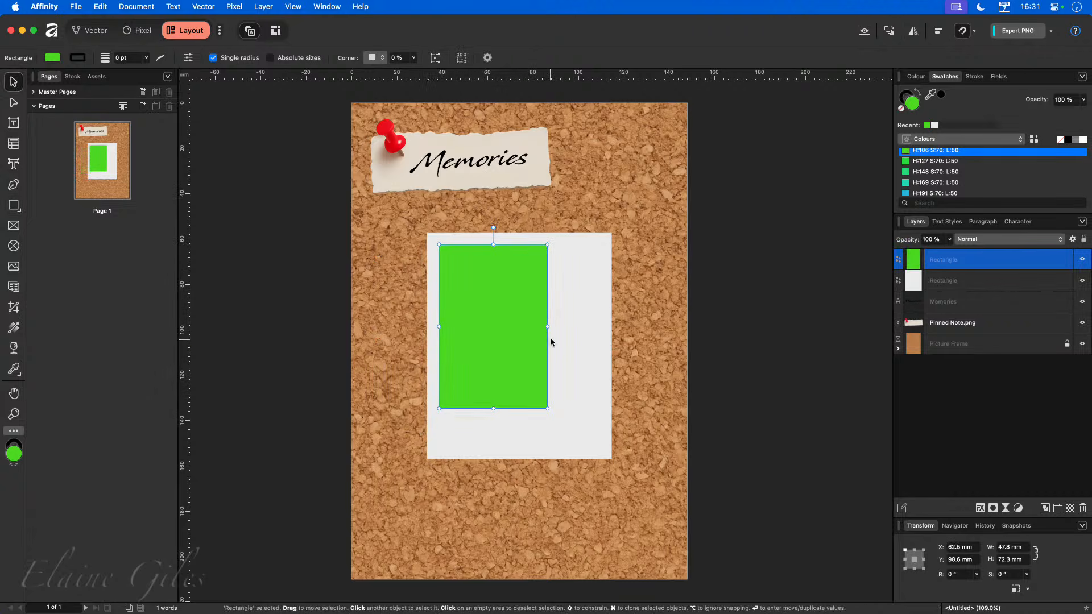
{"action": "left_click_drag", "start_coordinate": [547, 329], "coordinate": [597, 336]}
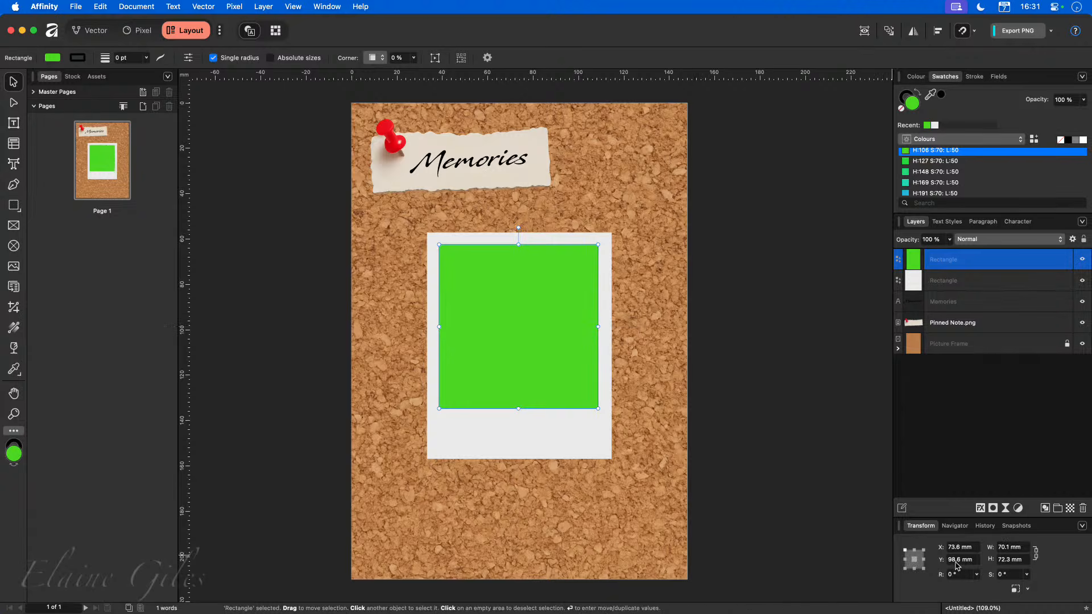
{"action": "left_click", "coordinate": [1006, 548]}
{"action": "type", "text": "70"}
{"action": "key", "text": "Return"}
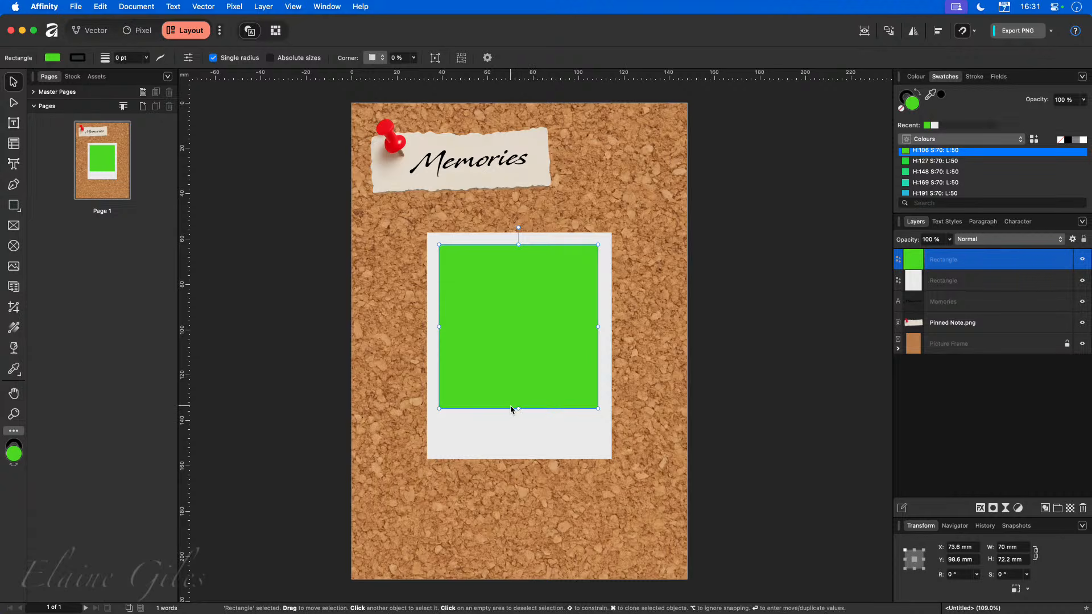
Stretch the green rectangle down to about 79 mm tall.
{"action": "mouse_move", "coordinate": [520, 408]}
{"action": "left_mouse_down"}
{"action": "mouse_move", "coordinate": [525, 453]}
{"action": "mouse_move", "coordinate": [523, 393]}
{"action": "left_mouse_up"}
{"action": "left_click", "coordinate": [583, 522]}
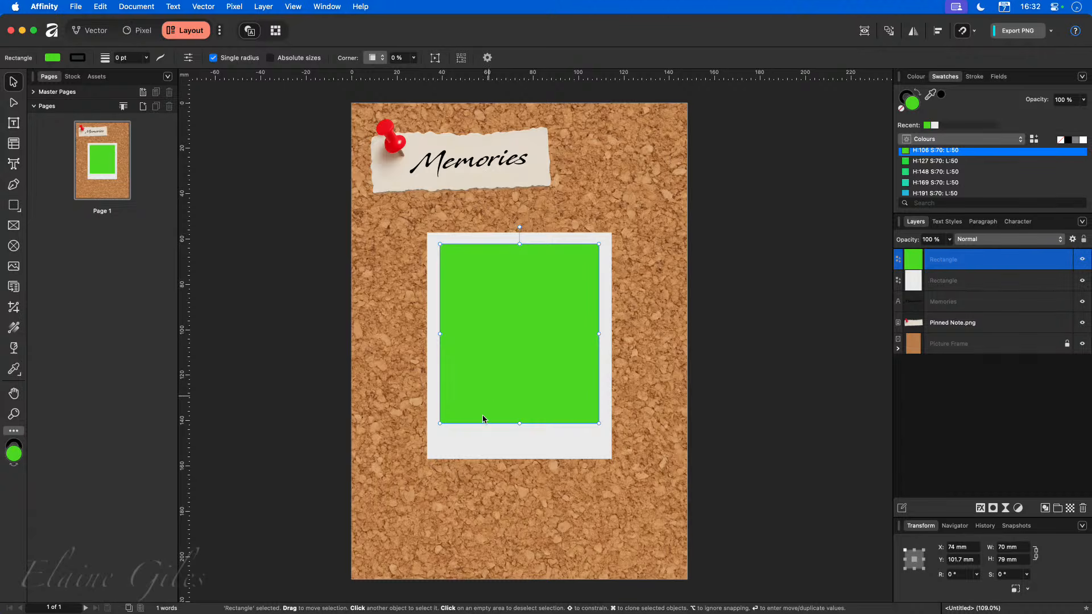
Convert the green rectangle into a picture frame.
{"action": "right_click", "coordinate": [496, 275]}
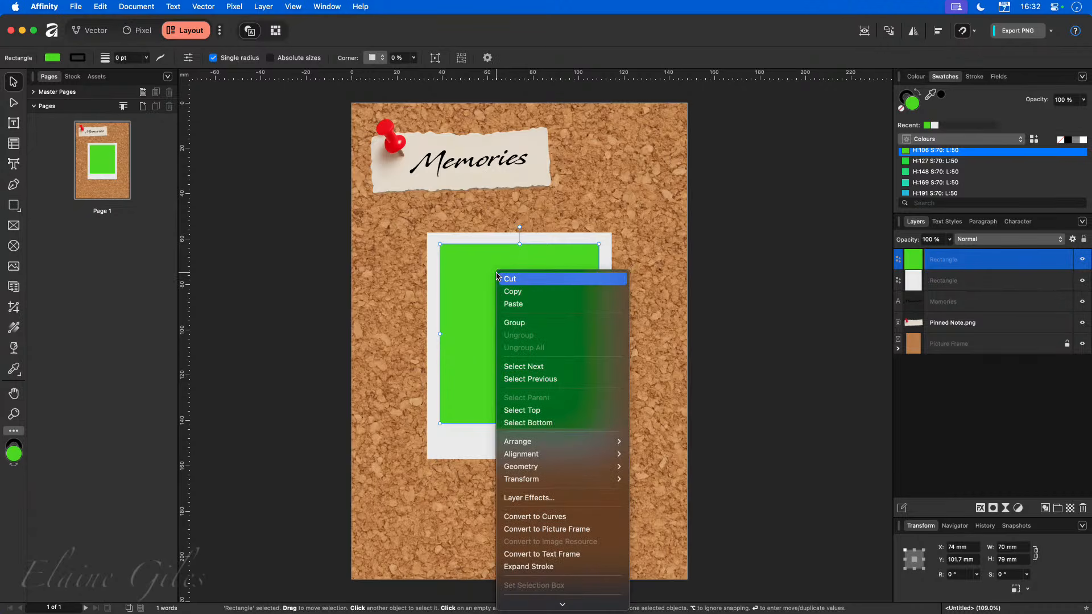
{"action": "left_click", "coordinate": [549, 529]}
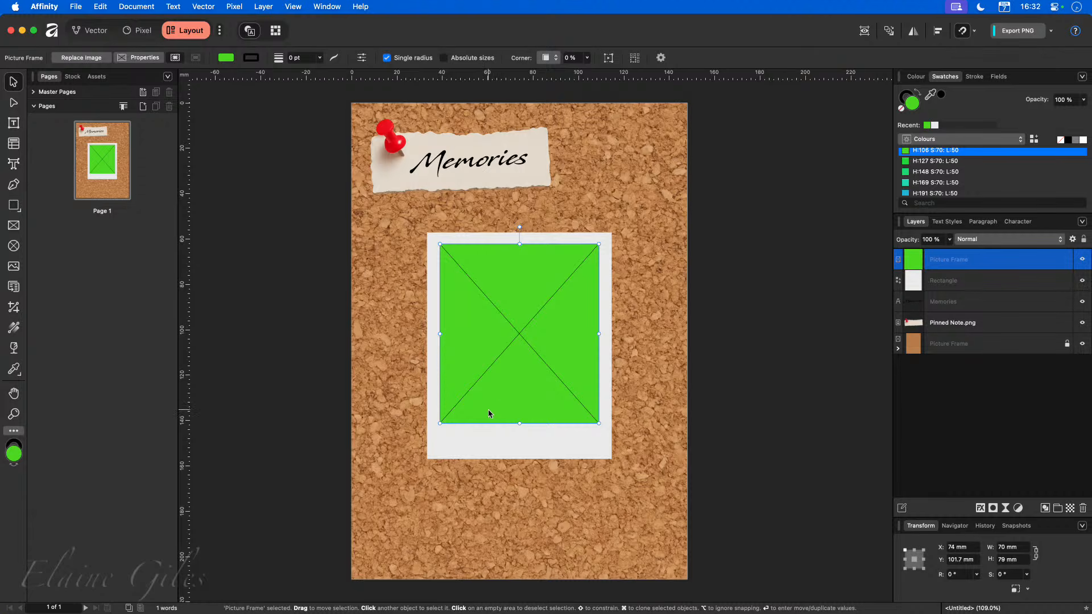
Add an outer shadow to the white card with a 25 px radius and 24% intensity.
{"action": "left_click", "coordinate": [523, 447]}
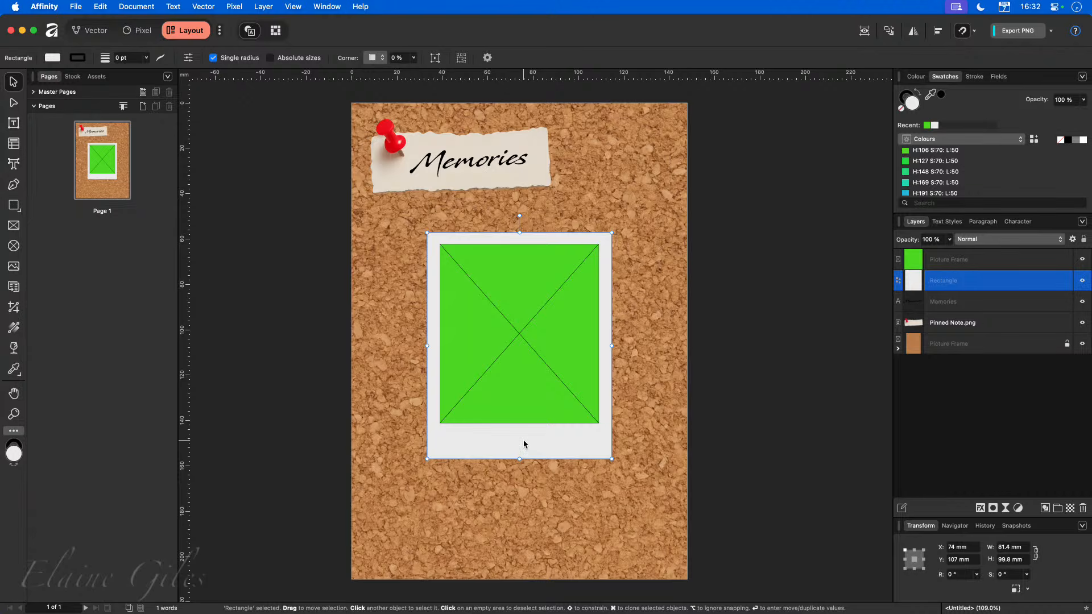
{"action": "left_click", "coordinate": [980, 508]}
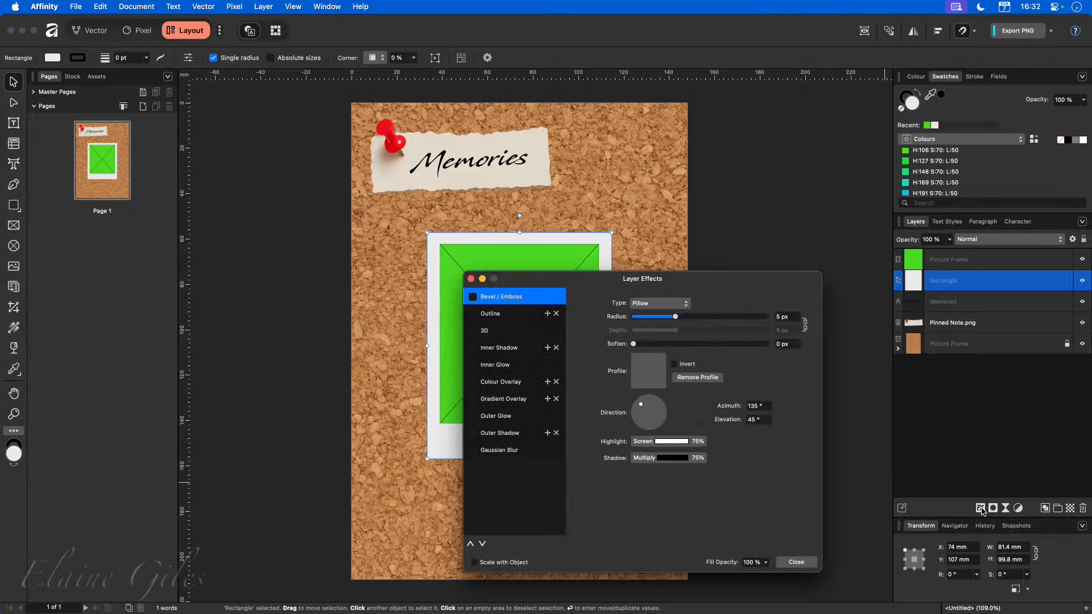
{"action": "left_click", "coordinate": [500, 433]}
{"action": "left_click", "coordinate": [473, 433]}
{"action": "left_click_drag", "start_coordinate": [677, 337], "coordinate": [713, 333]}
{"action": "left_click_drag", "start_coordinate": [633, 359], "coordinate": [666, 359]}
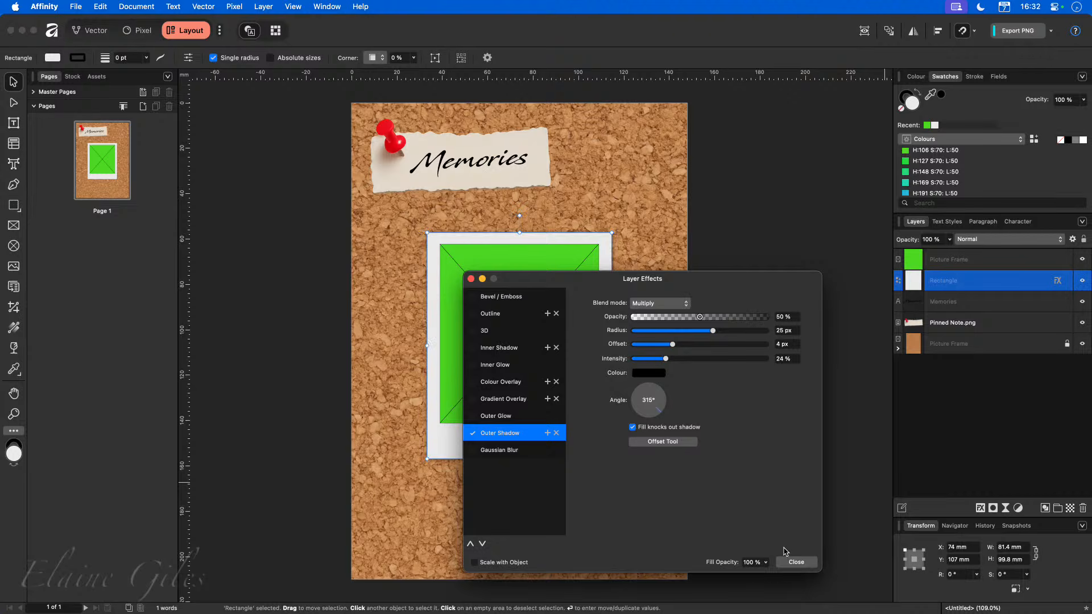
{"action": "left_click", "coordinate": [798, 563]}
{"action": "left_click", "coordinate": [695, 526]}
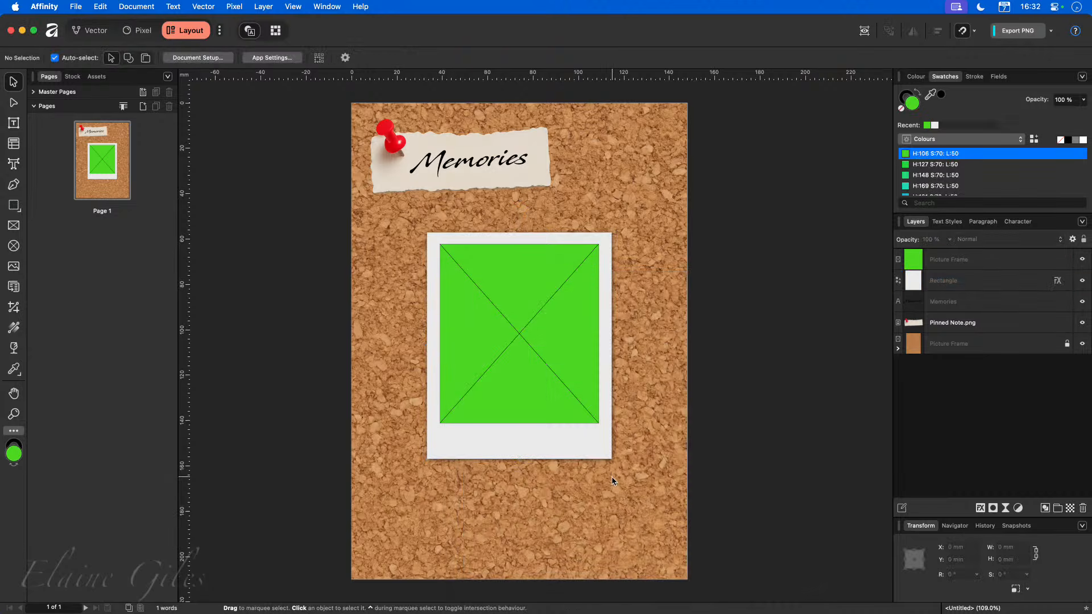
Add an inner shadow with a 21 px radius to the picture frame.
{"action": "left_click", "coordinate": [534, 351]}
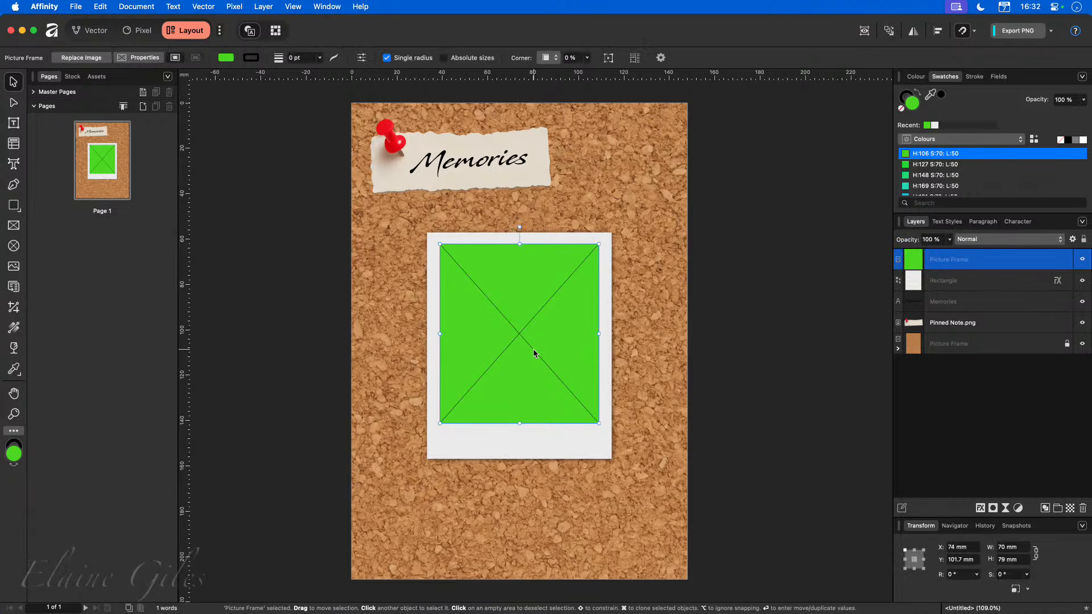
{"action": "left_click", "coordinate": [979, 508]}
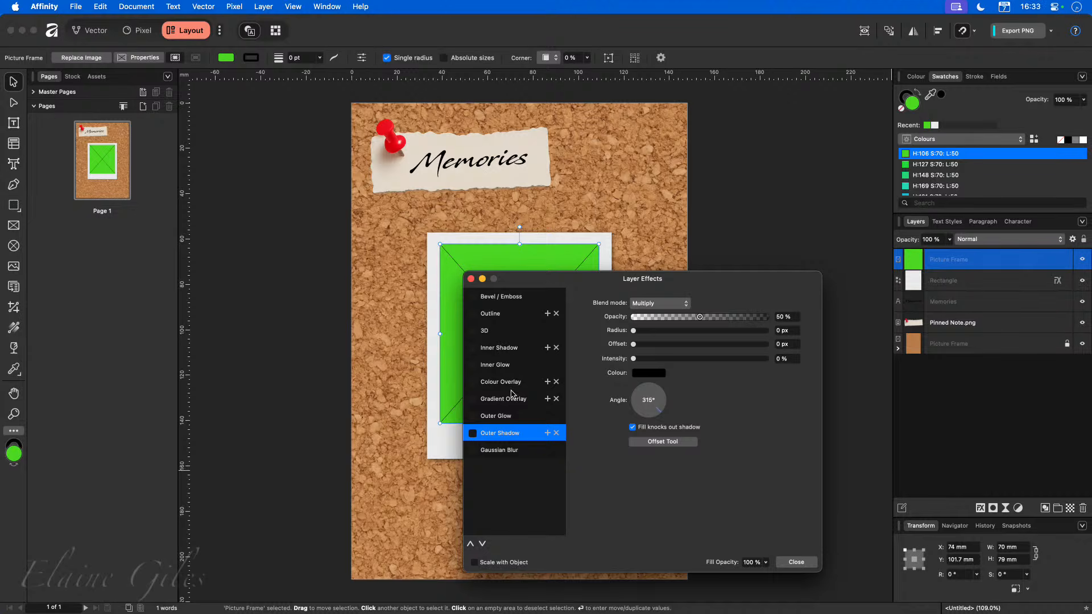
{"action": "left_click", "coordinate": [510, 366]}
{"action": "left_click", "coordinate": [509, 350]}
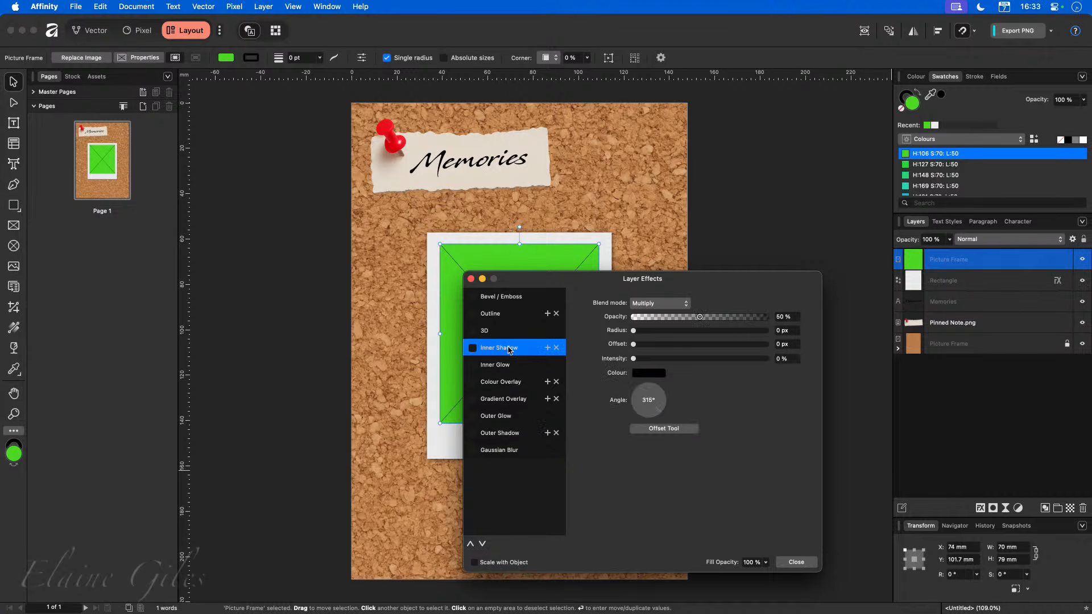
{"action": "left_click", "coordinate": [472, 347]}
{"action": "left_click_drag", "start_coordinate": [596, 282], "coordinate": [714, 293]}
{"action": "left_click_drag", "start_coordinate": [790, 344], "coordinate": [825, 344]}
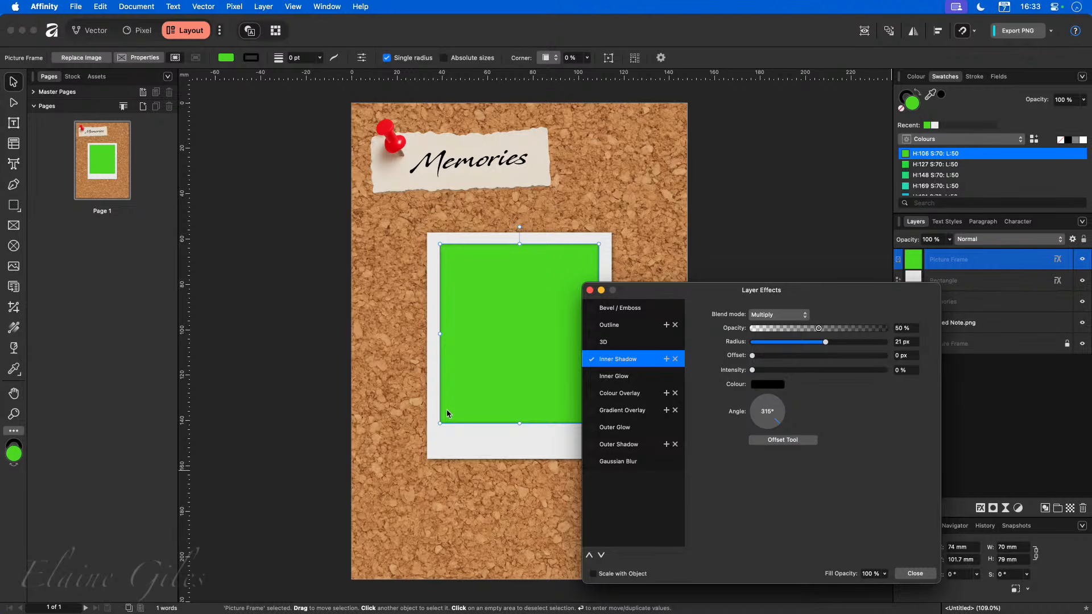
{"action": "left_click", "coordinate": [913, 573]}
{"action": "left_click", "coordinate": [565, 487]}
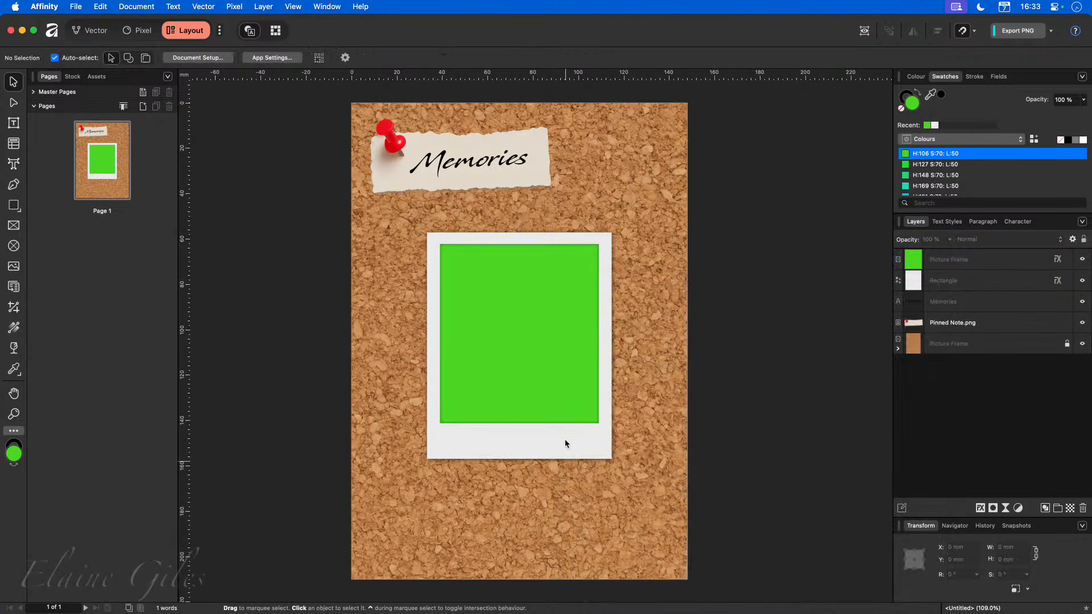
Search the Pixabay stock images for samoyed and place a puppy photo into the picture frame, nudging it into position.
{"action": "left_click", "coordinate": [552, 349]}
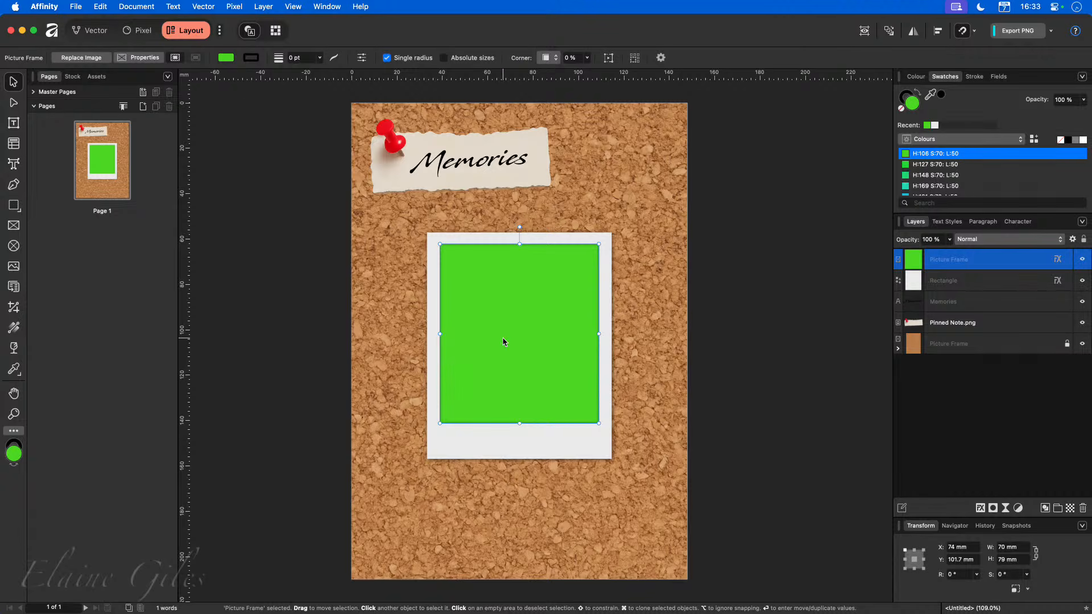
{"action": "left_click", "coordinate": [72, 77]}
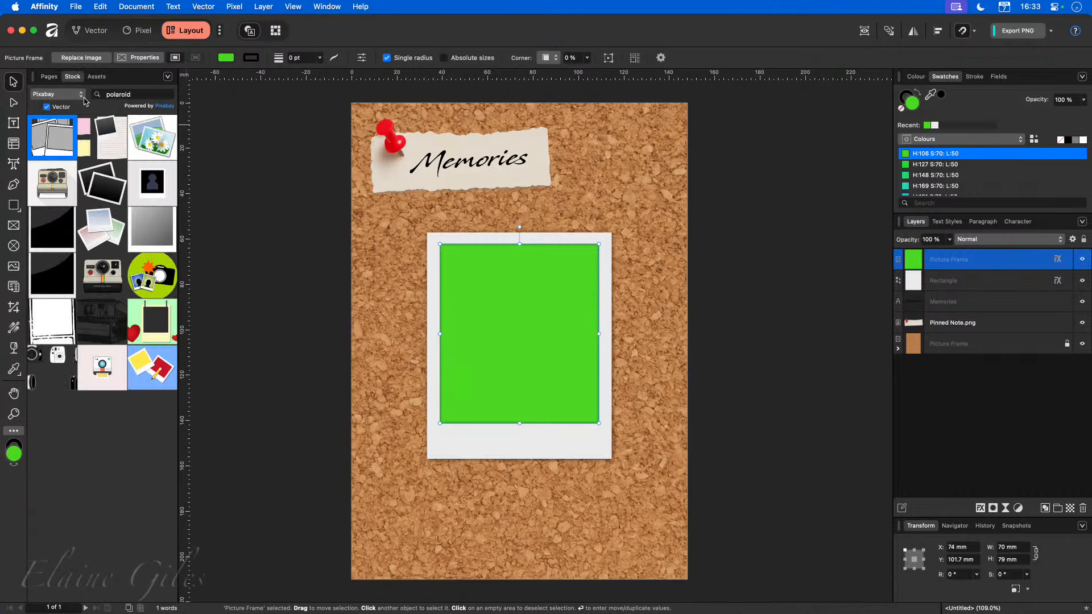
{"action": "left_click", "coordinate": [51, 110]}
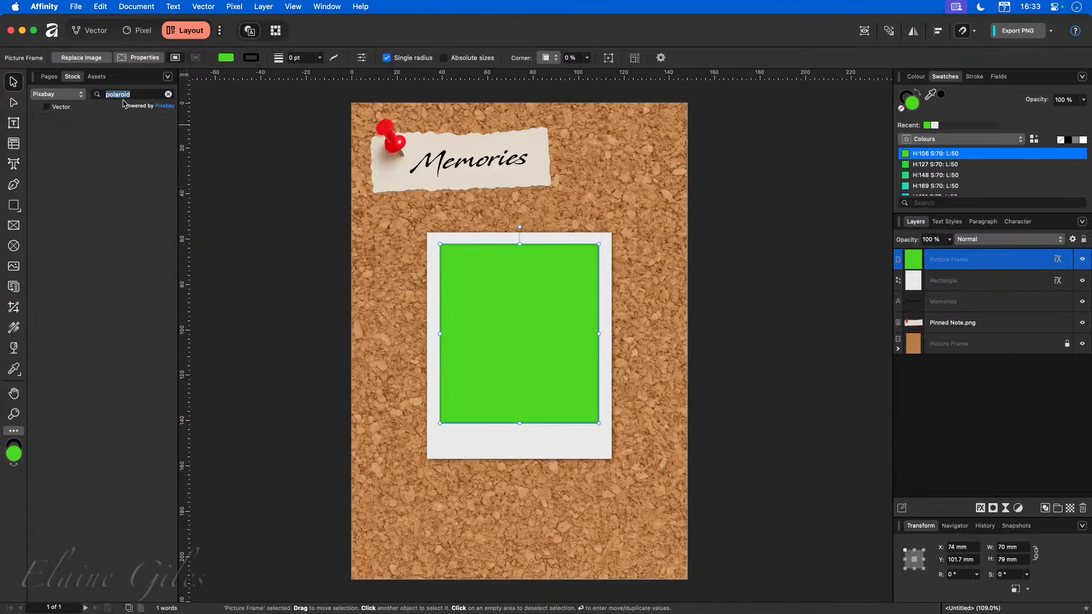
{"action": "double_click", "coordinate": [123, 94]}
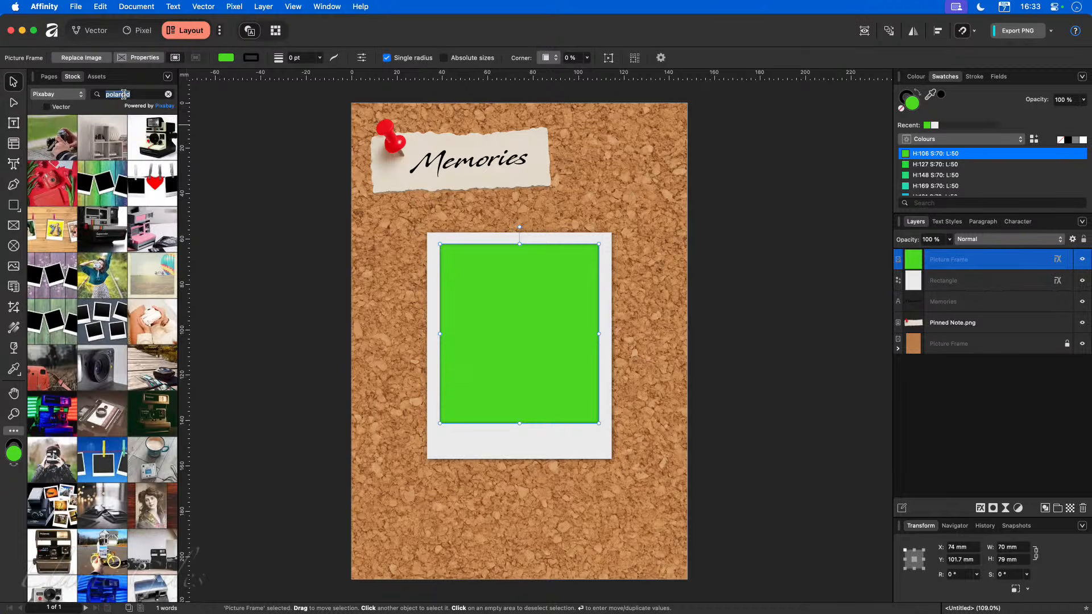
{"action": "type", "text": "samoyed"}
{"action": "key", "text": "Return"}
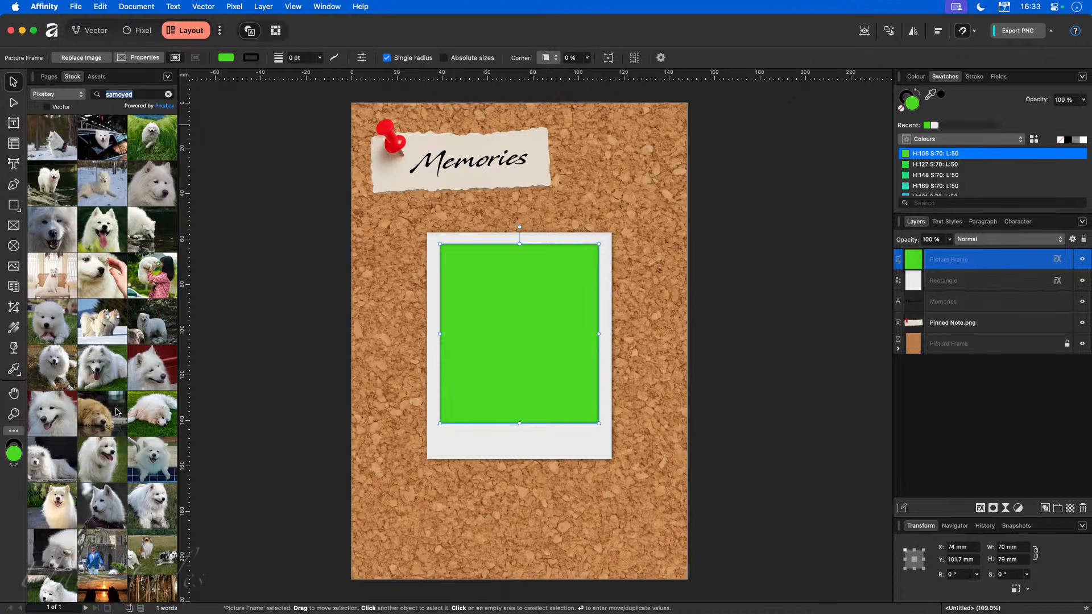
{"action": "scroll", "coordinate": [121, 484], "scroll_direction": "down", "scroll_amount": 2}
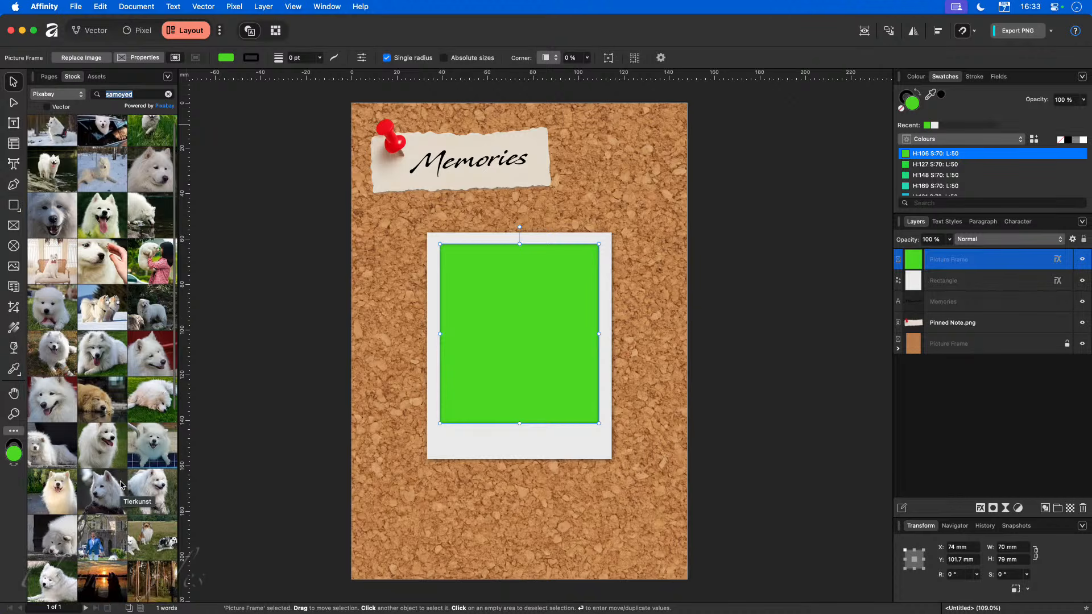
{"action": "scroll", "coordinate": [120, 485], "scroll_direction": "down", "scroll_amount": 2}
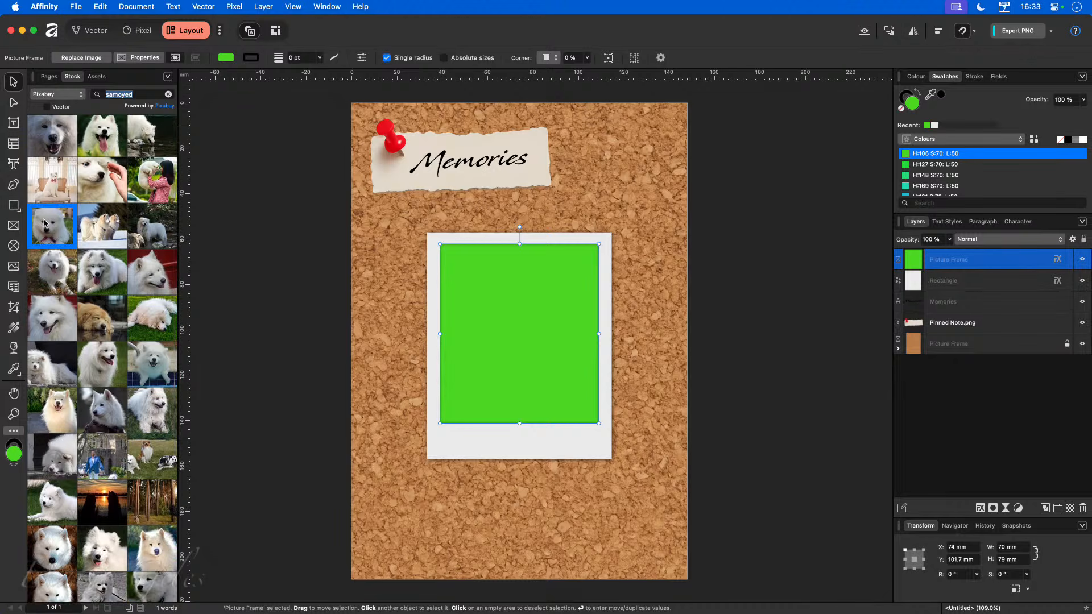
{"action": "left_click_drag", "start_coordinate": [45, 223], "coordinate": [495, 325]}
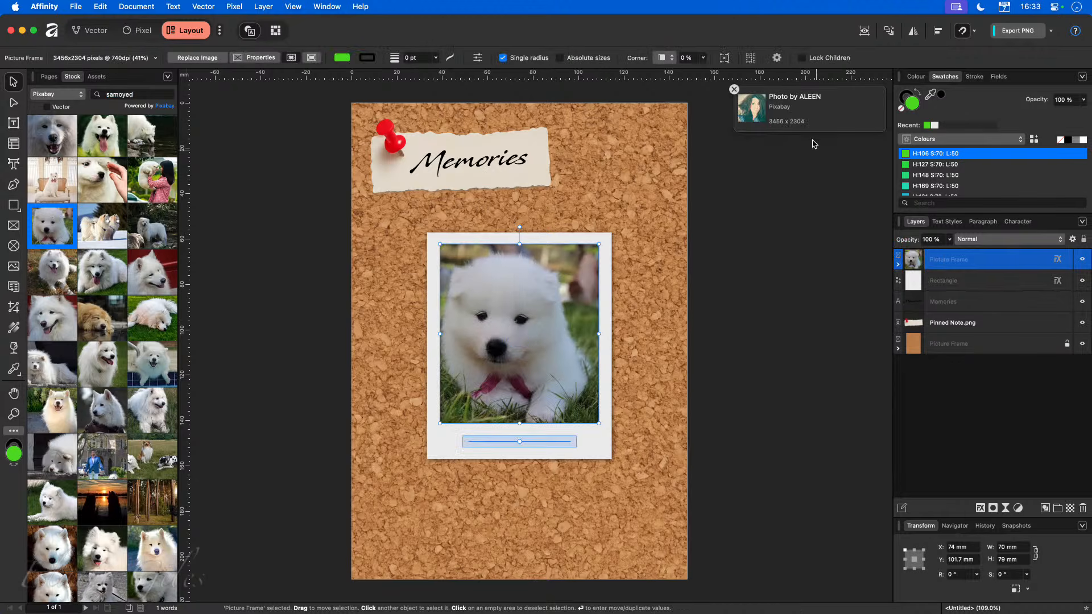
{"action": "left_click_drag", "start_coordinate": [521, 333], "coordinate": [531, 329]}
{"action": "left_click", "coordinate": [780, 427]}
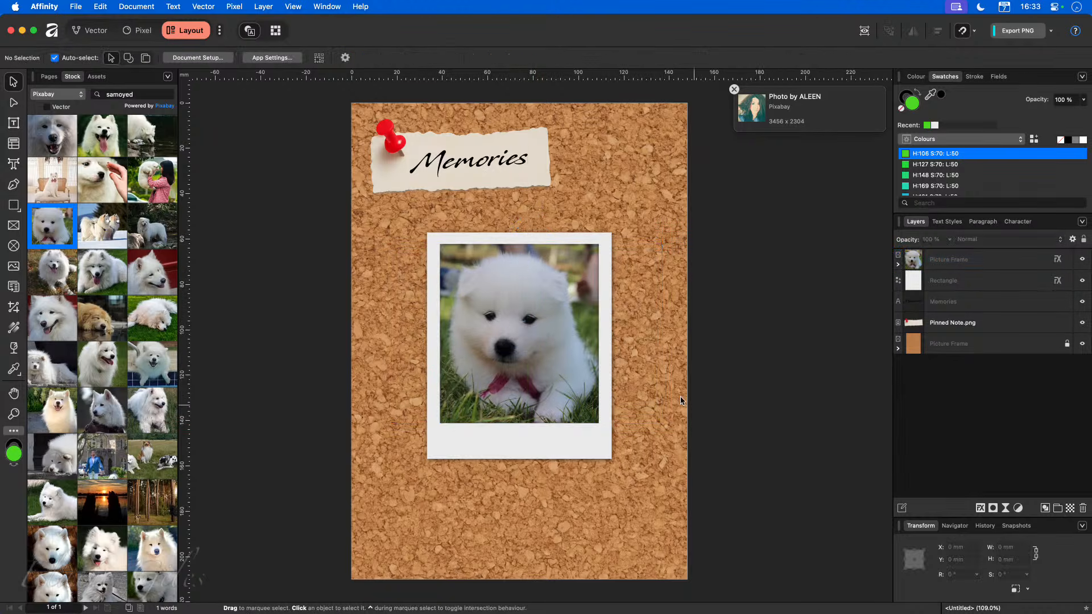
Zoom in on the frame edge and toggle the picture frame's inner shadow off and on to inspect it.
{"action": "scroll", "coordinate": [596, 282], "scroll_direction": "up", "scroll_amount": 6}
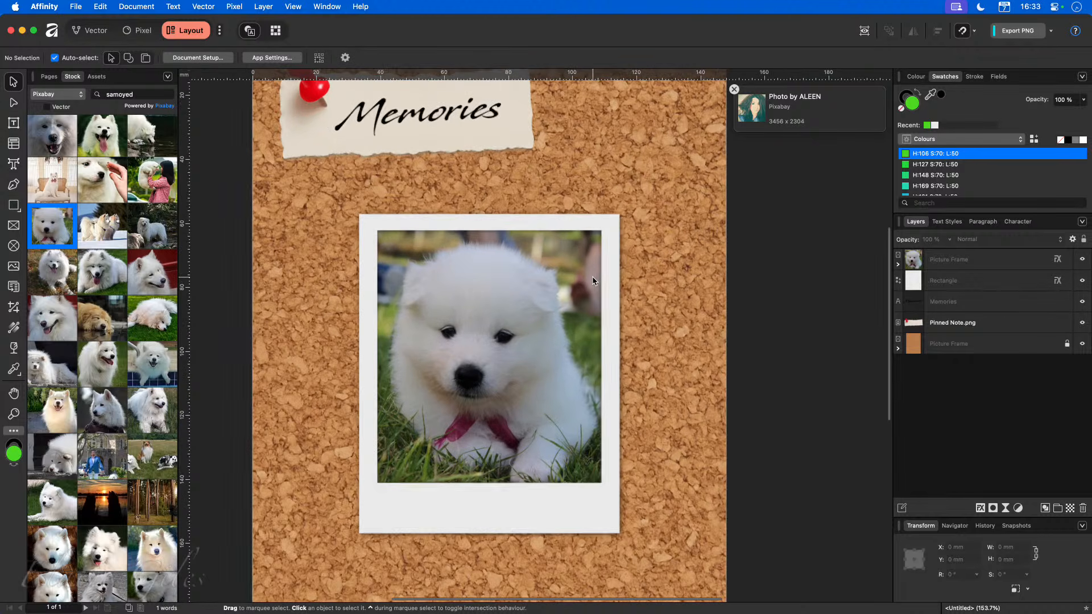
{"action": "scroll", "coordinate": [598, 285], "scroll_direction": "up", "scroll_amount": 6}
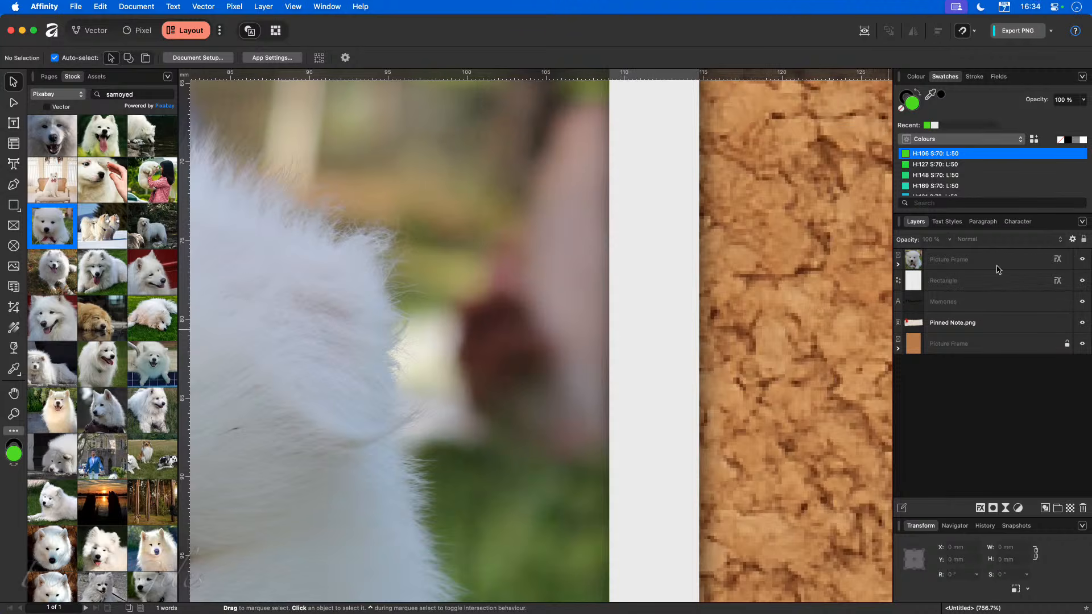
{"action": "left_click", "coordinate": [1056, 263]}
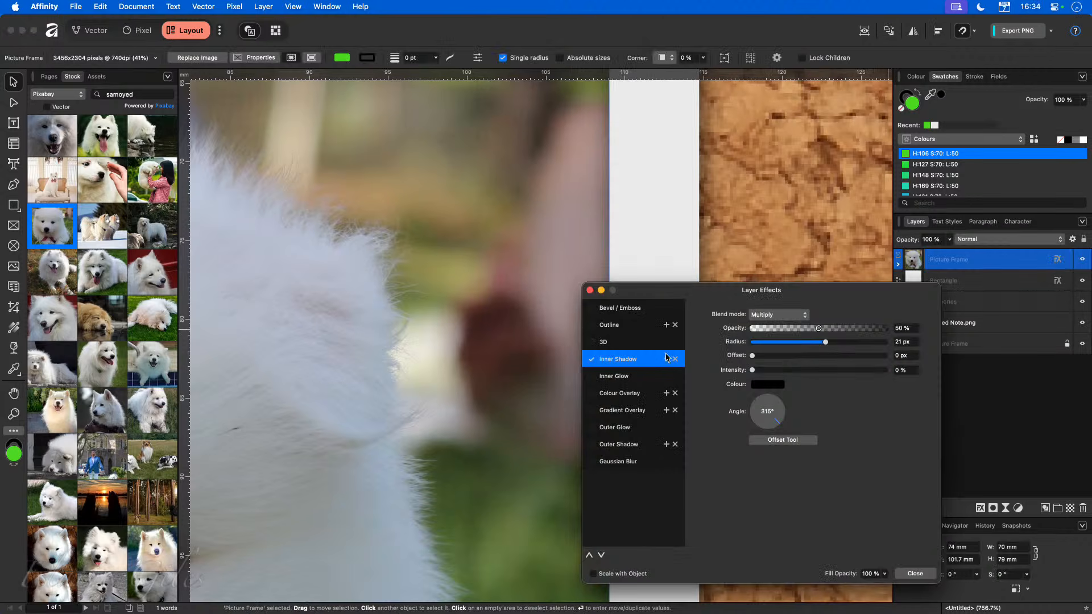
{"action": "left_click", "coordinate": [592, 360]}
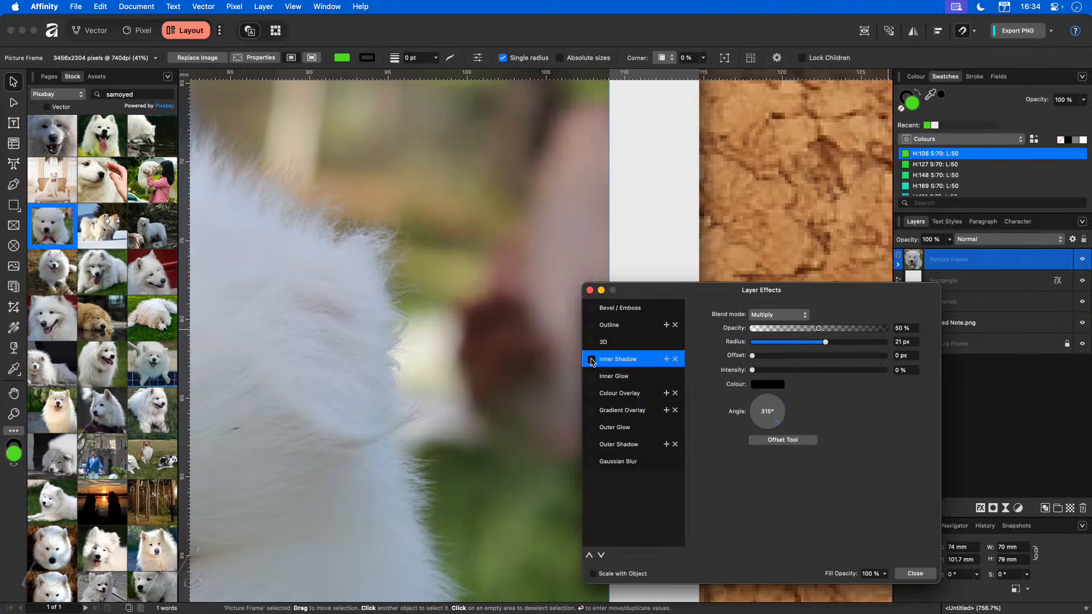
{"action": "left_click", "coordinate": [592, 360]}
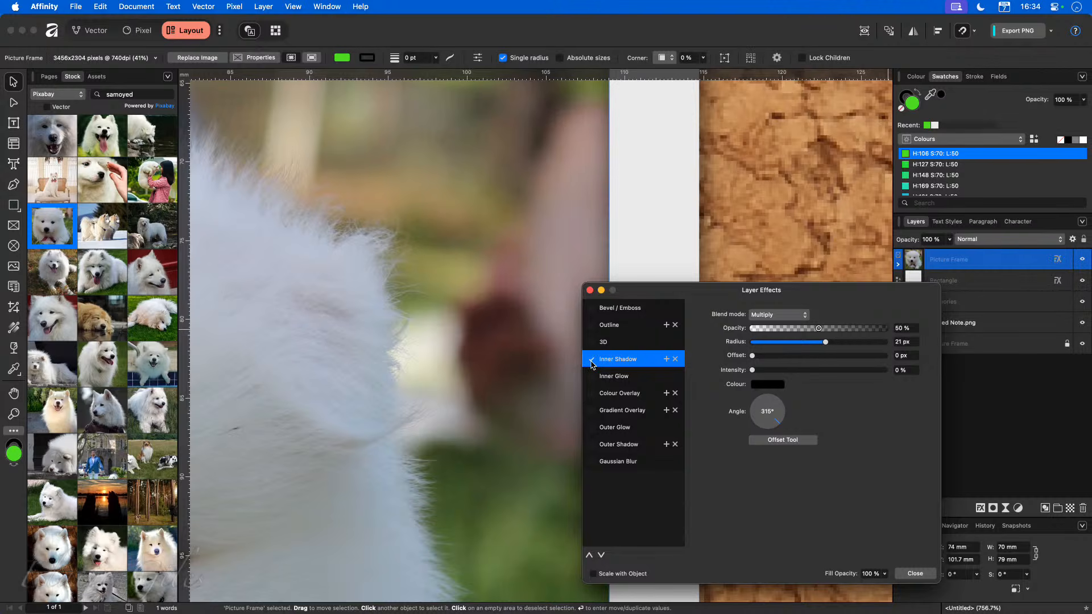
{"action": "left_click", "coordinate": [913, 575]}
{"action": "scroll", "coordinate": [562, 512], "scroll_direction": "down", "scroll_amount": 5}
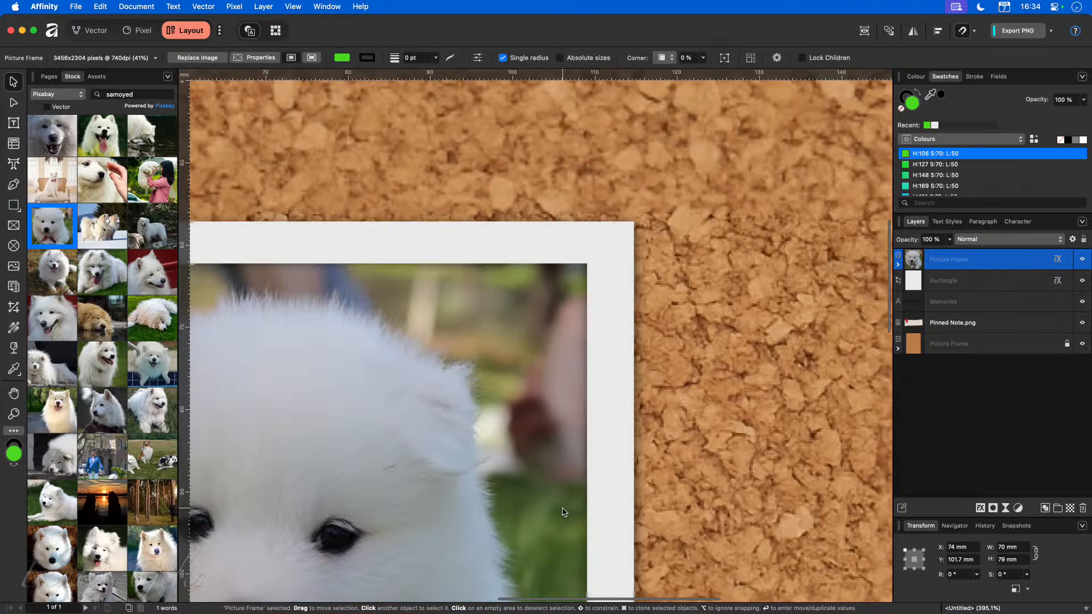
{"action": "scroll", "coordinate": [564, 512], "scroll_direction": "up", "scroll_amount": 2}
{"action": "scroll", "coordinate": [563, 512], "scroll_direction": "down", "scroll_amount": 5}
{"action": "scroll", "coordinate": [493, 228], "scroll_direction": "down", "scroll_amount": 2}
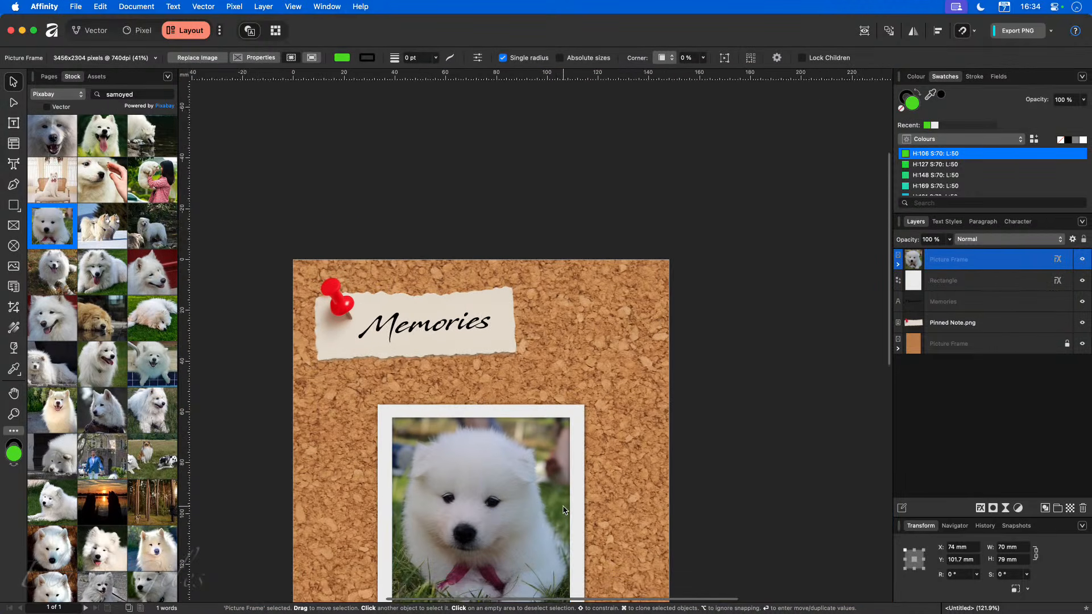
Duplicate the Memories title onto the polaroid's bottom strip and move the copy to the top of the layer stack.
{"action": "left_click", "coordinate": [443, 128]}
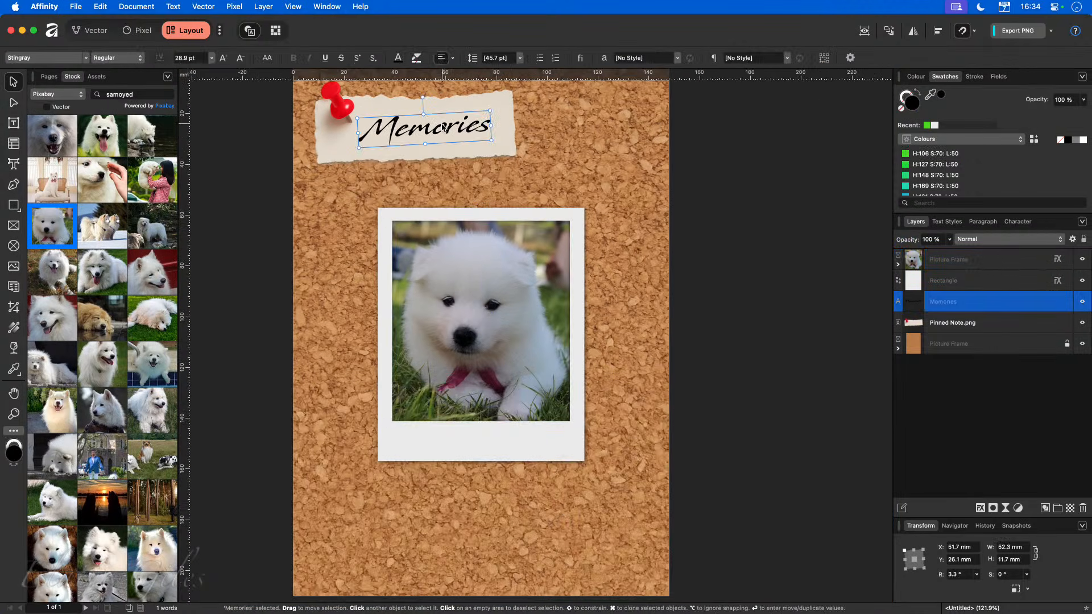
{"action": "mouse_move", "coordinate": [442, 125]}
{"action": "left_mouse_down"}
{"action": "mouse_move", "coordinate": [496, 364]}
{"action": "mouse_move", "coordinate": [504, 454]}
{"action": "mouse_move", "coordinate": [499, 436]}
{"action": "left_mouse_up"}
{"action": "left_click_drag", "start_coordinate": [972, 300], "coordinate": [971, 254]}
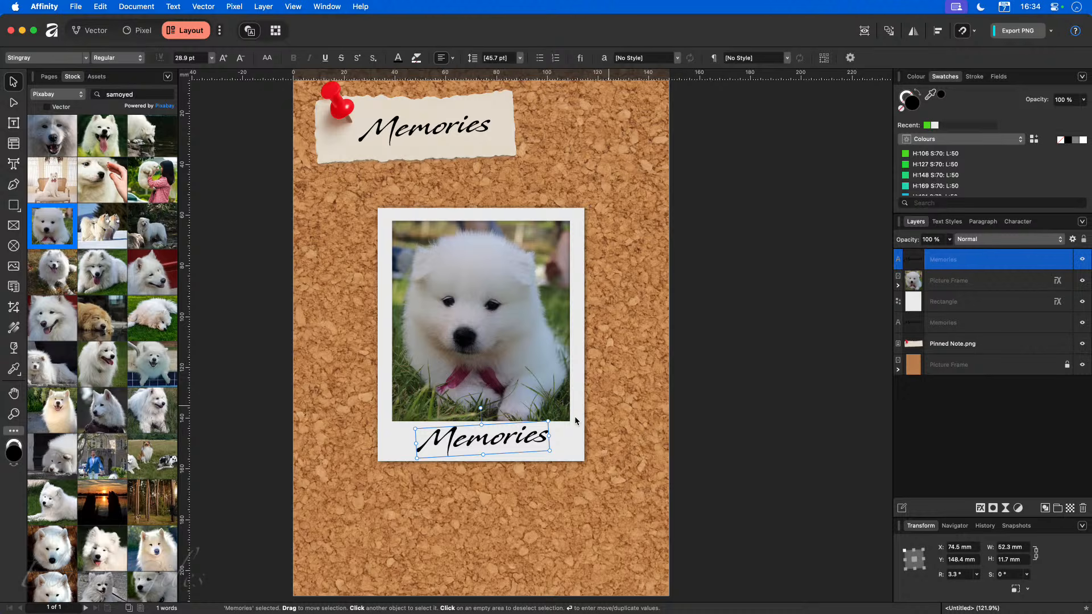
Replace the copied caption's text with 8 weeks.
{"action": "double_click", "coordinate": [482, 439]}
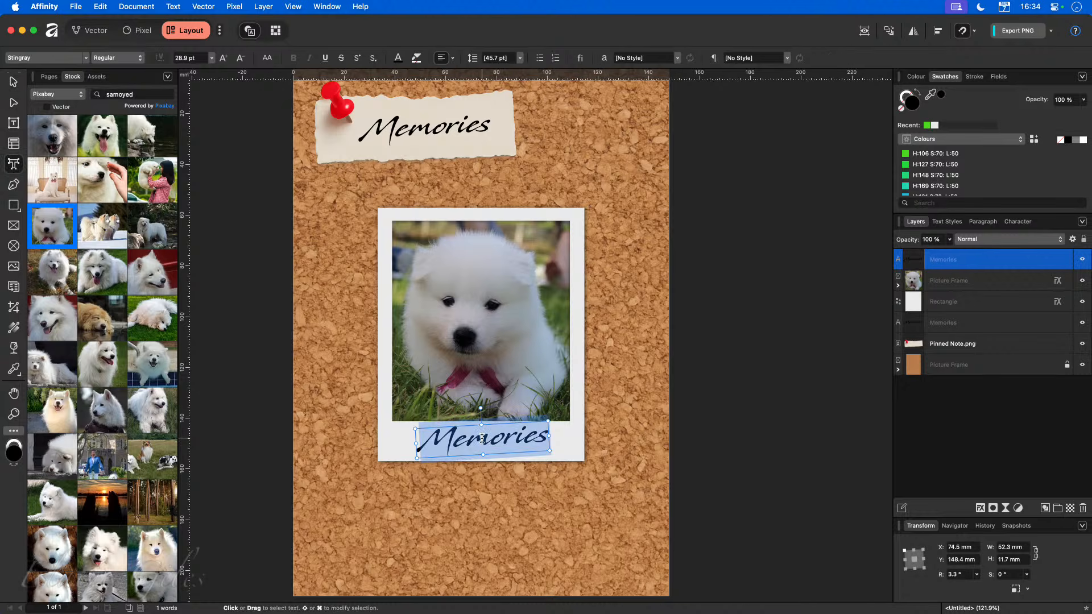
{"action": "type", "text": "8 weeks"}
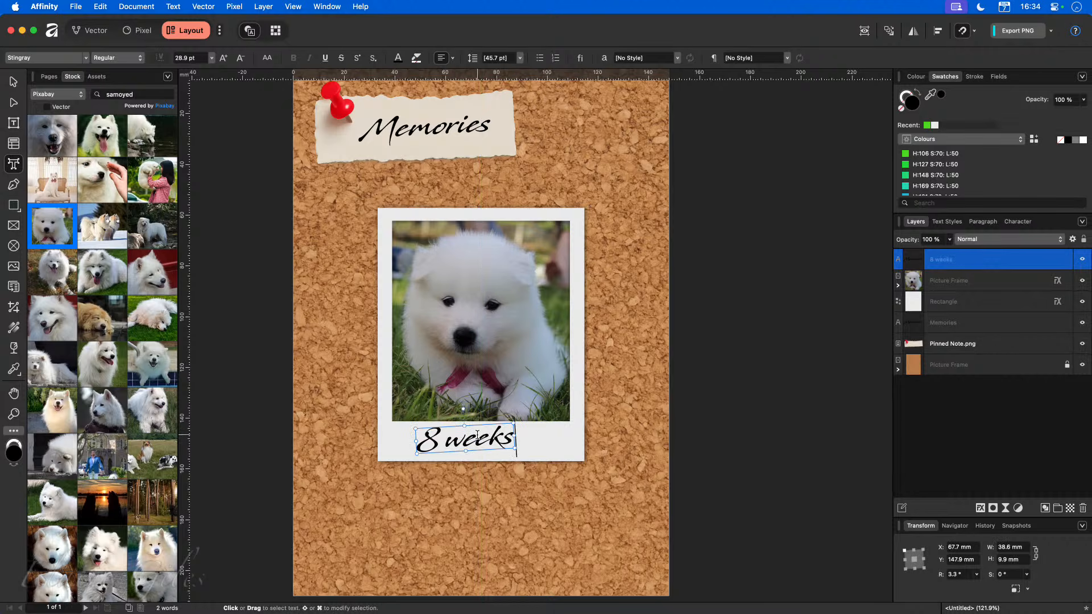
{"action": "double_click", "coordinate": [482, 439]}
{"action": "key", "text": "Escape"}
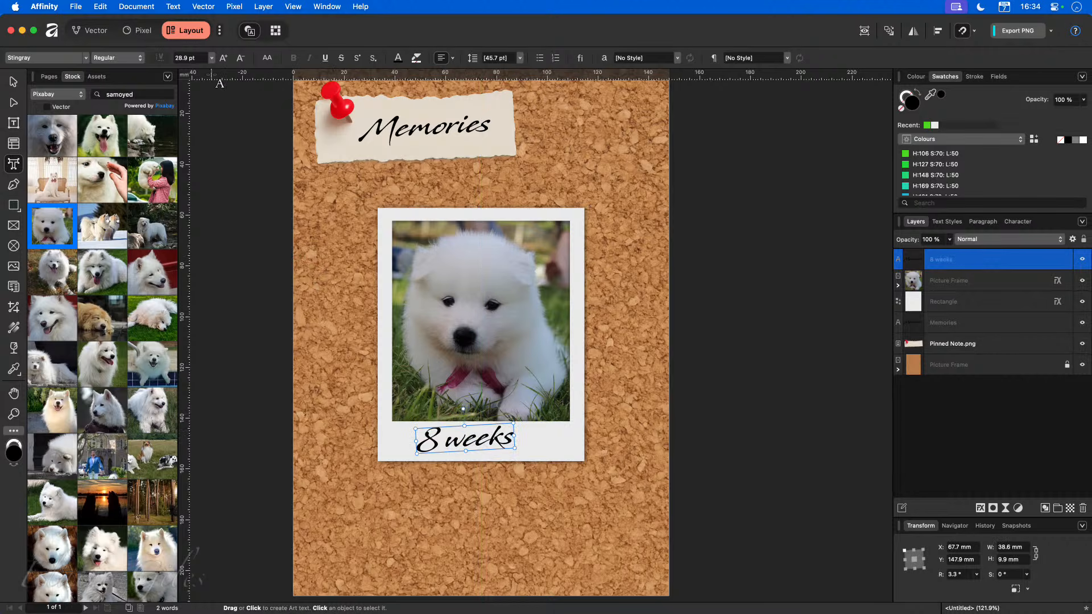
Select all of the caption's text and set its font size to 22 pt.
{"action": "left_click", "coordinate": [241, 57]}
{"action": "left_click", "coordinate": [240, 57]}
{"action": "left_click", "coordinate": [241, 57]}
{"action": "left_click", "coordinate": [241, 57]}
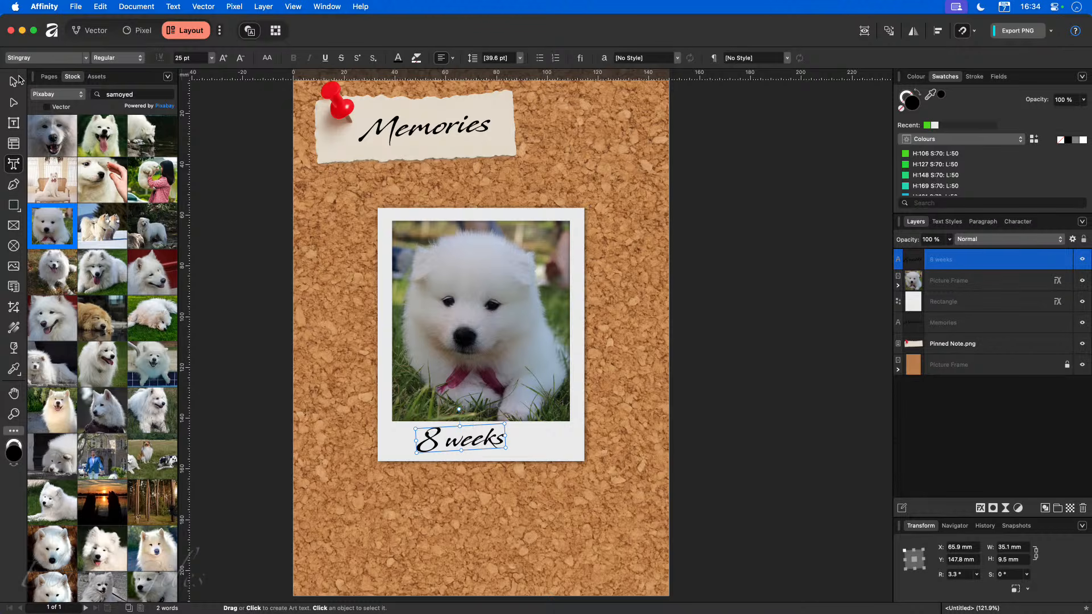
{"action": "key", "text": "super+a"}
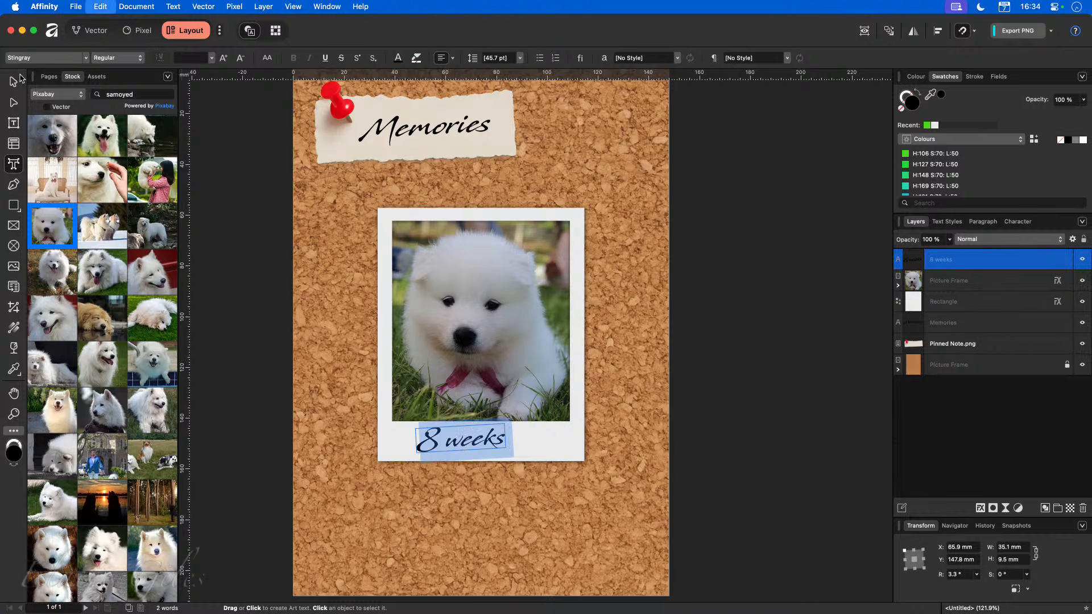
{"action": "left_click", "coordinate": [242, 58]}
{"action": "left_click", "coordinate": [199, 60]}
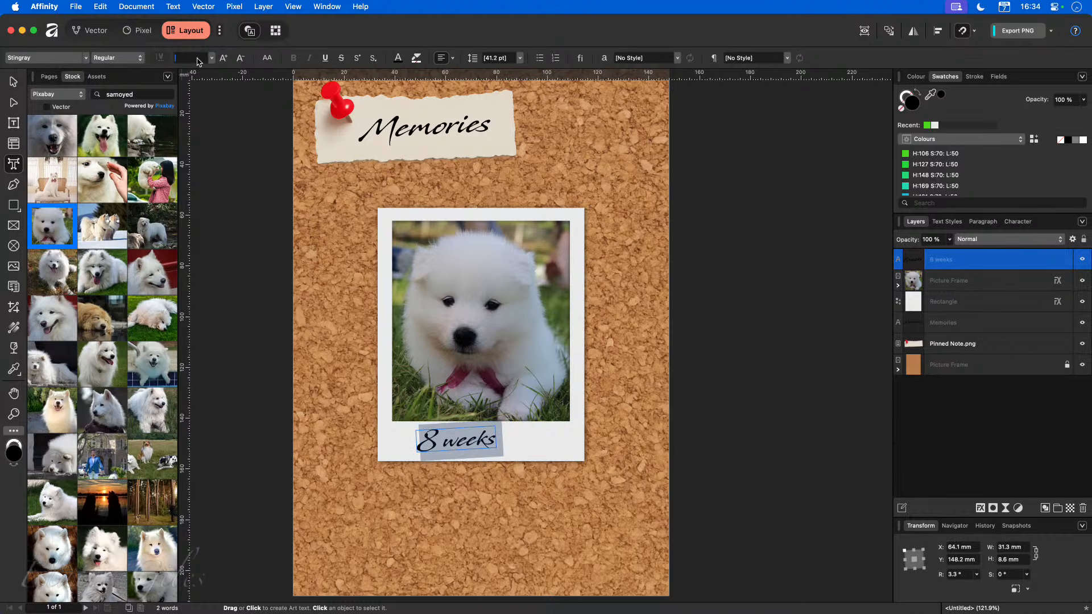
{"action": "type", "text": "10"}
{"action": "key", "text": "Return"}
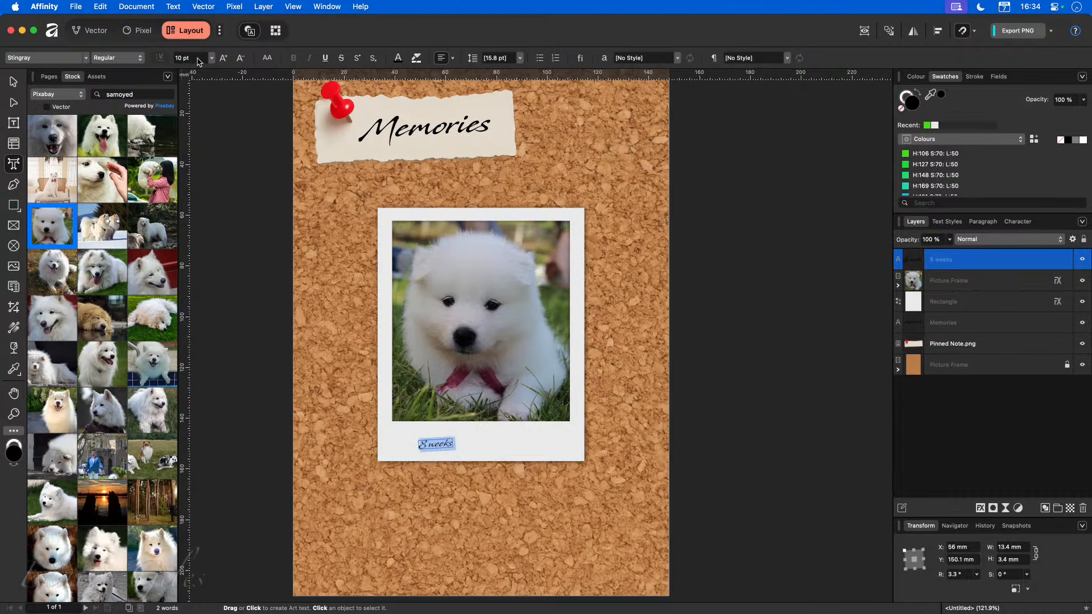
{"action": "left_click", "coordinate": [198, 60]}
{"action": "type", "text": "22"}
{"action": "key", "text": "Return"}
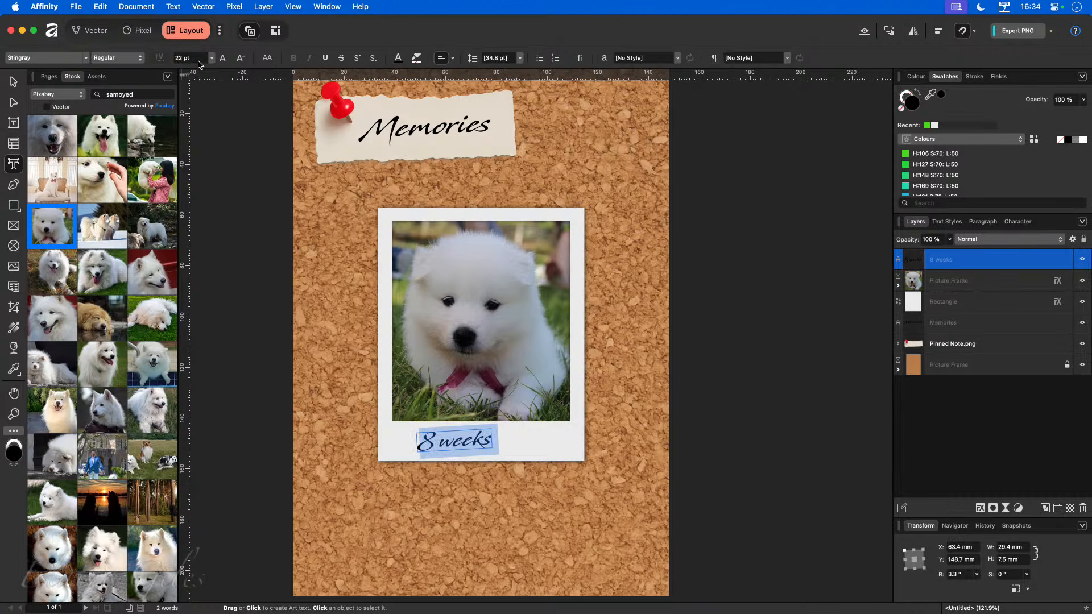
Move the 8 weeks caption to the centre of the polaroid's bottom strip.
{"action": "left_click", "coordinate": [13, 82]}
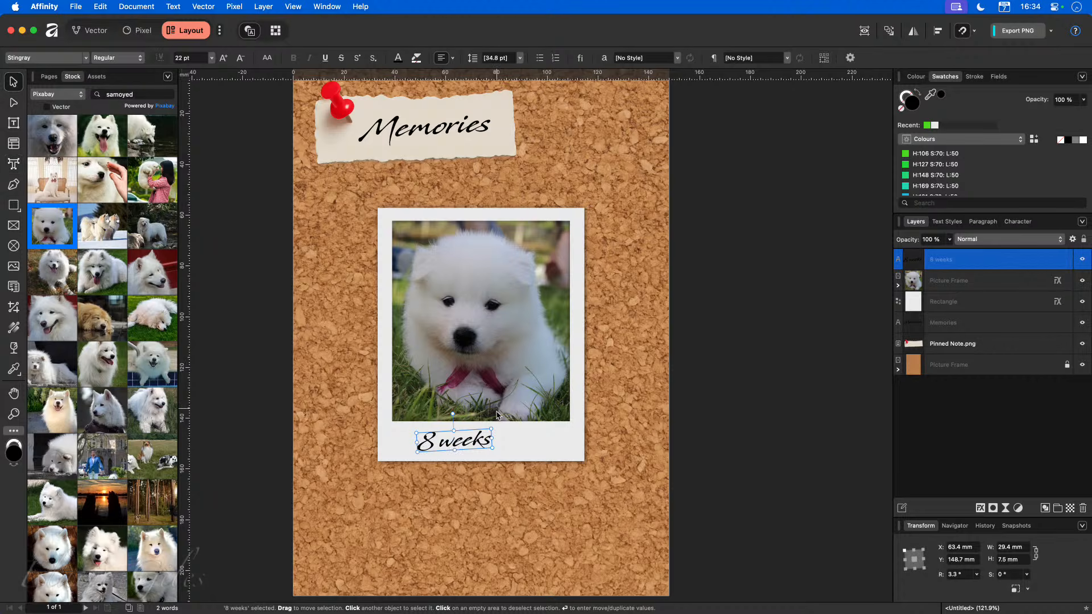
{"action": "left_click_drag", "start_coordinate": [464, 442], "coordinate": [491, 442]}
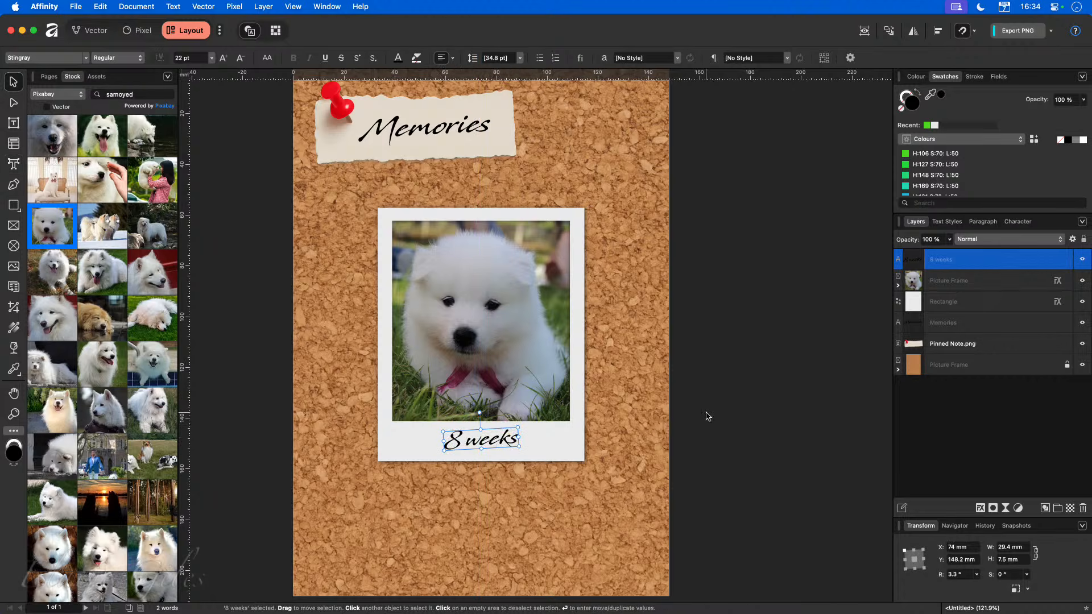
Group the polaroid's rectangle, picture frame and 8 weeks caption together.
{"action": "left_click", "coordinate": [939, 303]}
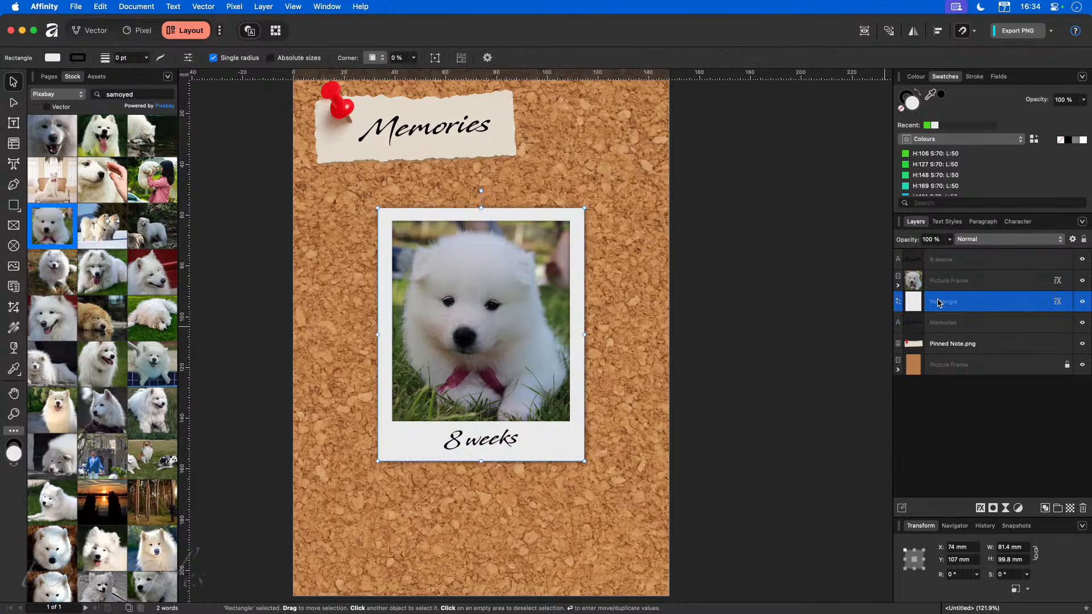
{"action": "left_click", "coordinate": [948, 286], "text": "shift"}
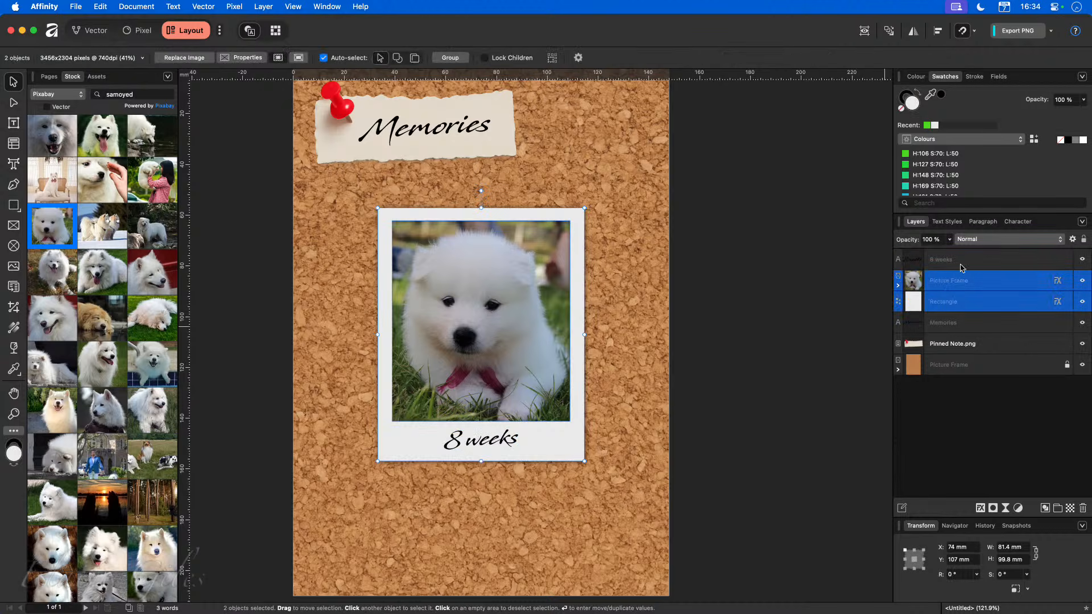
{"action": "left_click", "coordinate": [960, 264], "text": "shift"}
{"action": "key", "text": "super+g"}
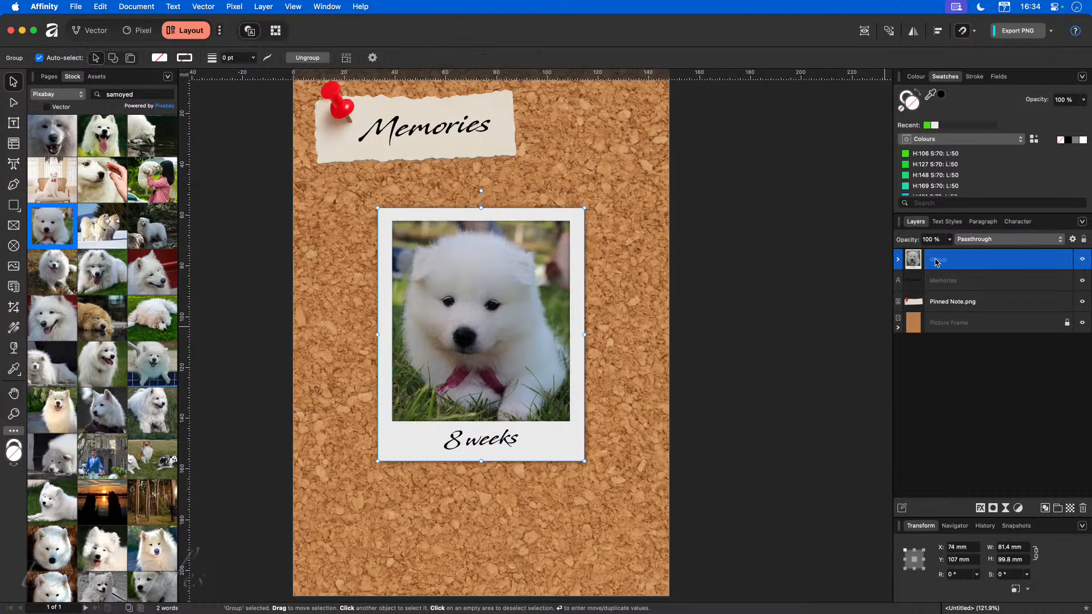
Group the Memories title text with the pinned note image.
{"action": "left_click", "coordinate": [959, 304]}
{"action": "left_click", "coordinate": [956, 281], "text": "shift"}
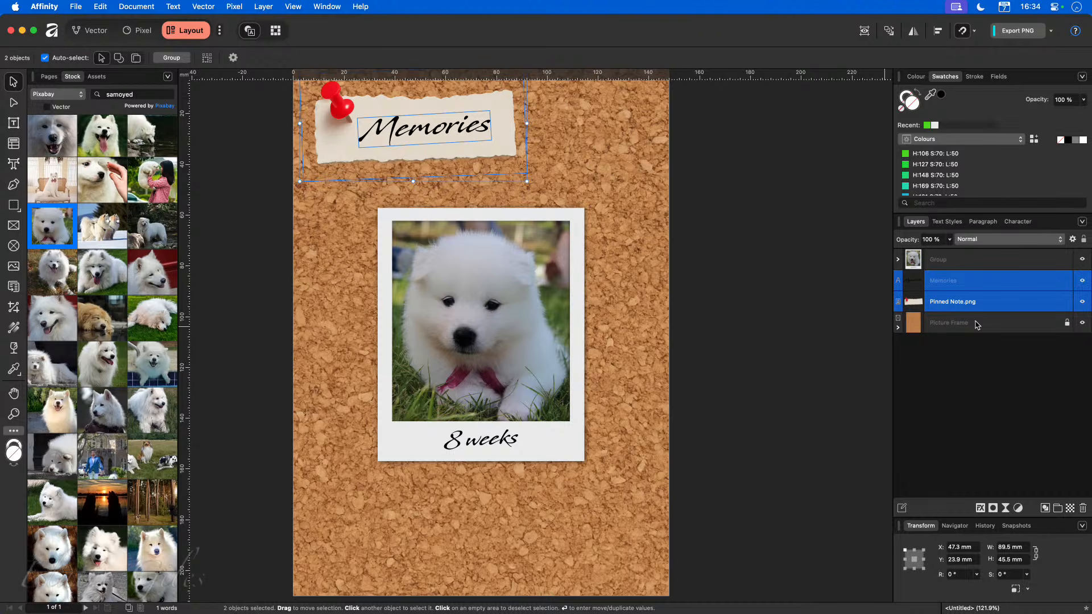
{"action": "key", "text": "super+g"}
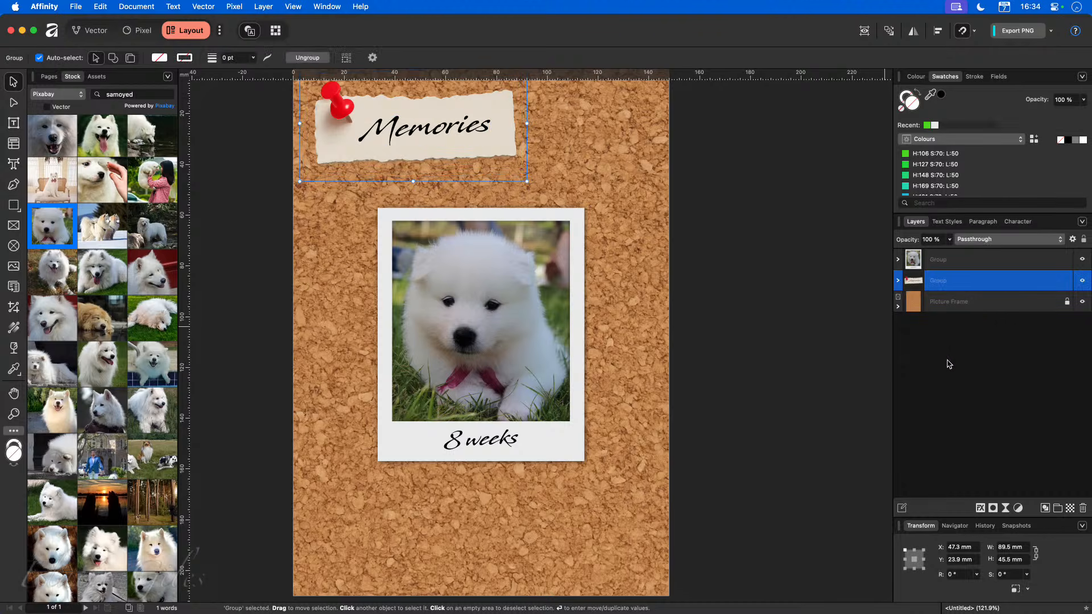
Rotate the polaroid group about 5.6° and move it up just below the title note.
{"action": "left_click", "coordinate": [974, 260]}
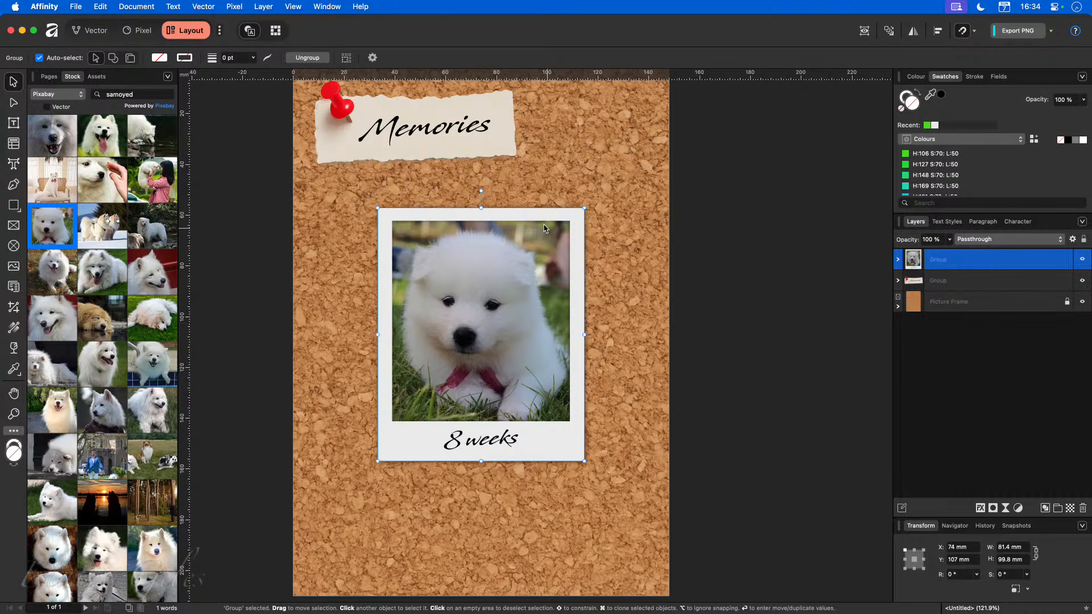
{"action": "left_click_drag", "start_coordinate": [540, 212], "coordinate": [400, 199]}
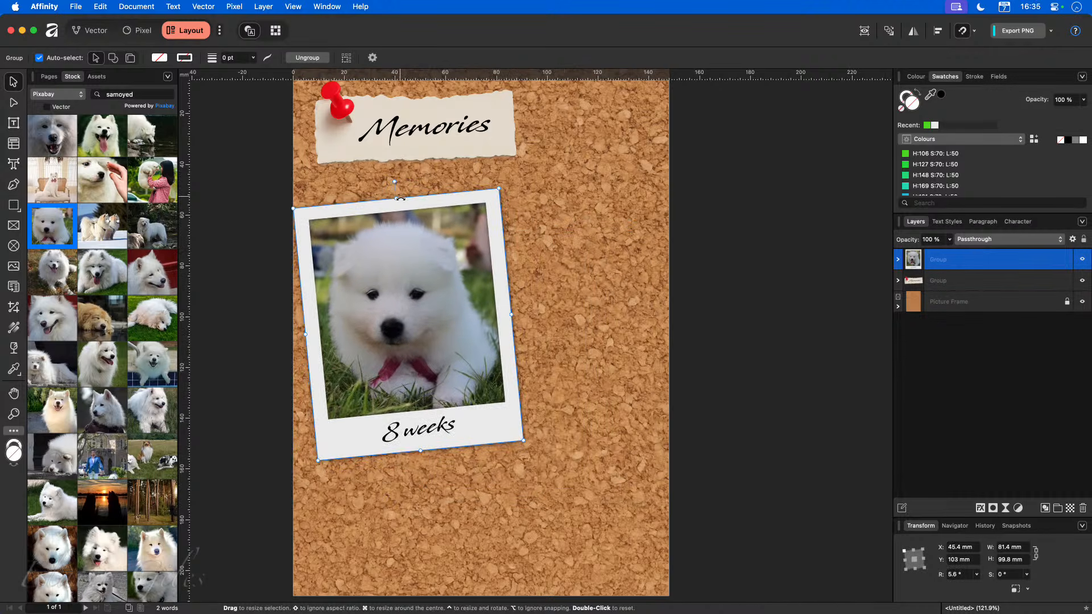
{"action": "left_click_drag", "start_coordinate": [462, 430], "coordinate": [469, 414]}
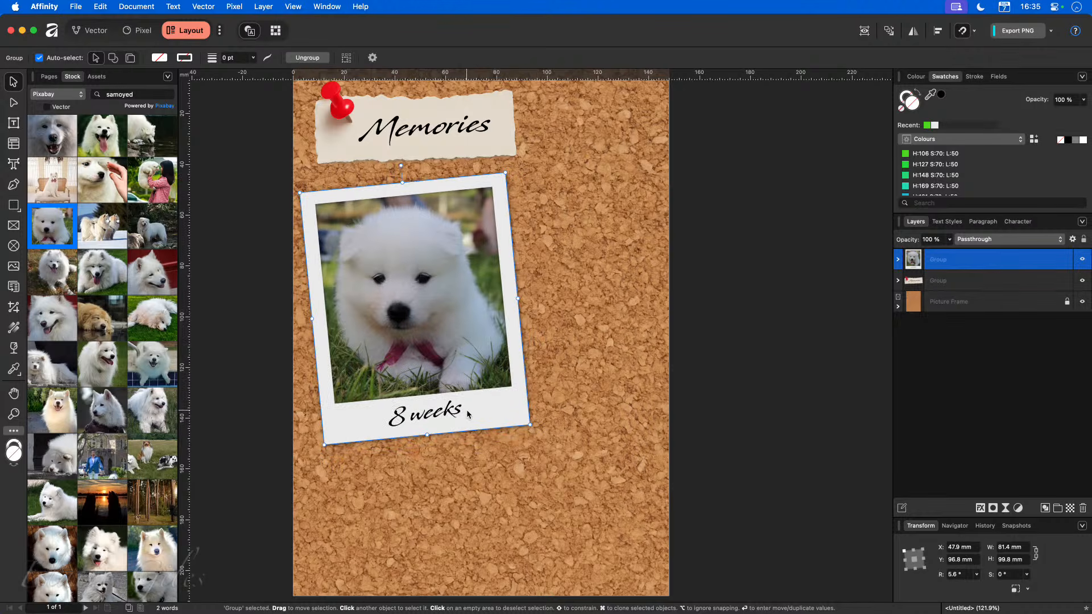
Lock the polaroid group and the title note group, then deselect everything.
{"action": "left_click", "coordinate": [1067, 260]}
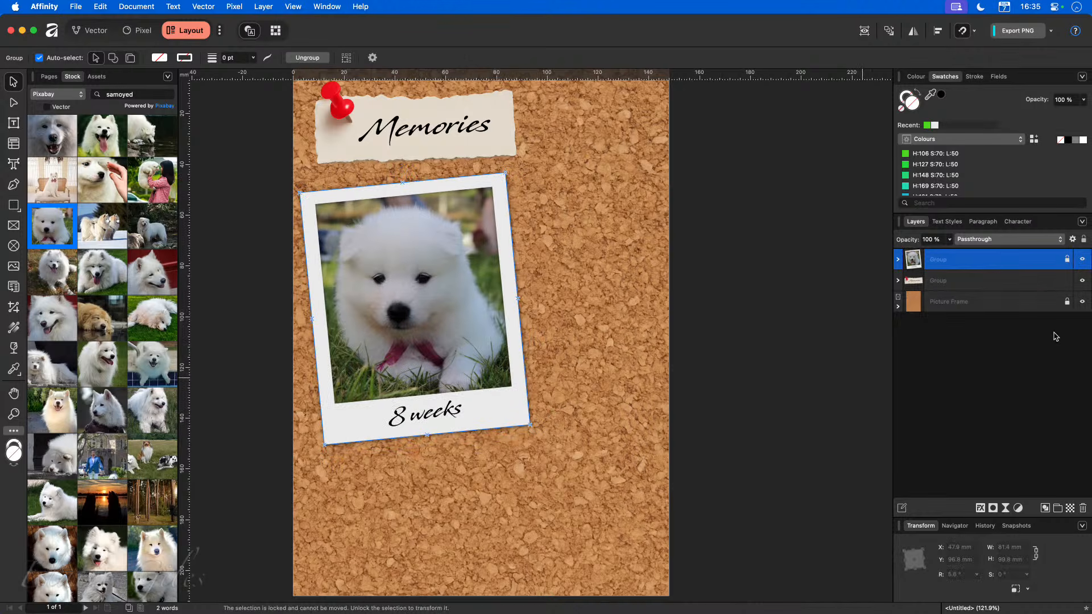
{"action": "left_click", "coordinate": [1067, 280]}
{"action": "left_click", "coordinate": [587, 368]}
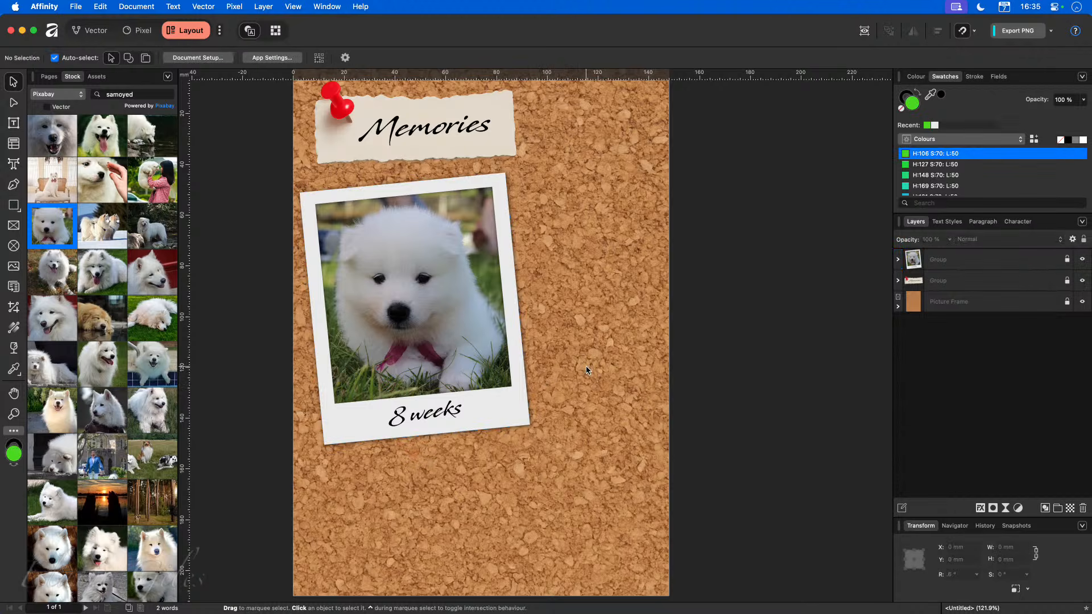
Save the document as Memories and close it.
{"action": "key", "text": "super+s"}
{"action": "type", "text": "Memories"}
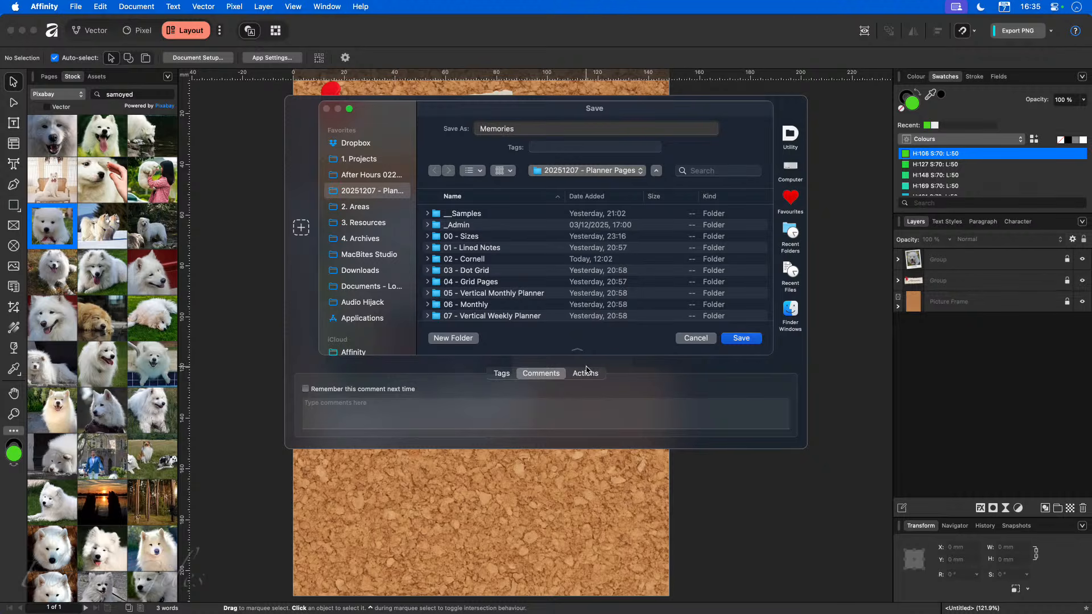
{"action": "key", "text": "Return"}
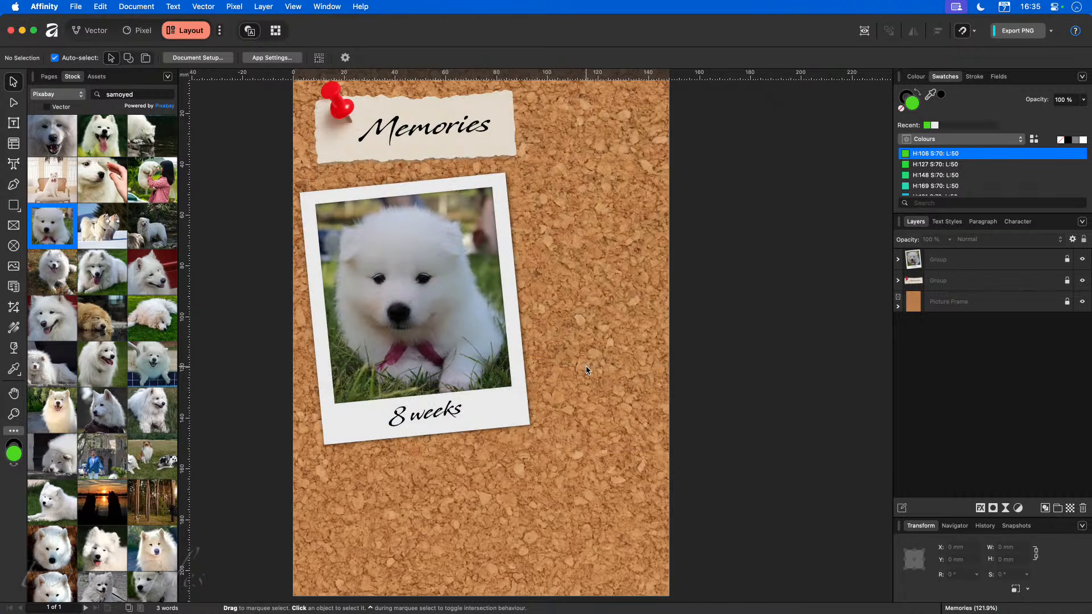
{"action": "key", "text": "super+w"}
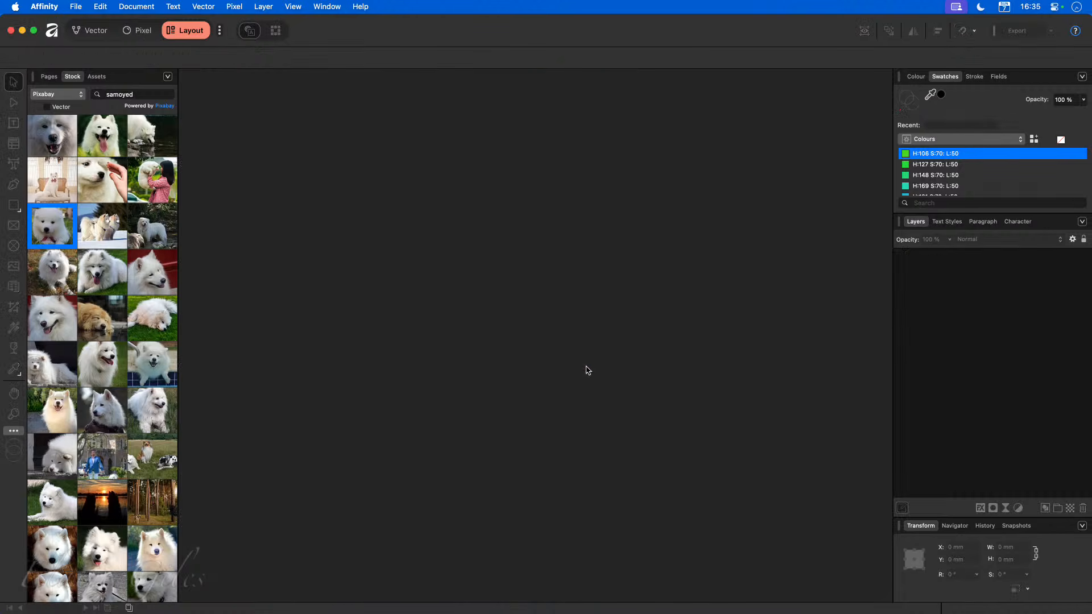
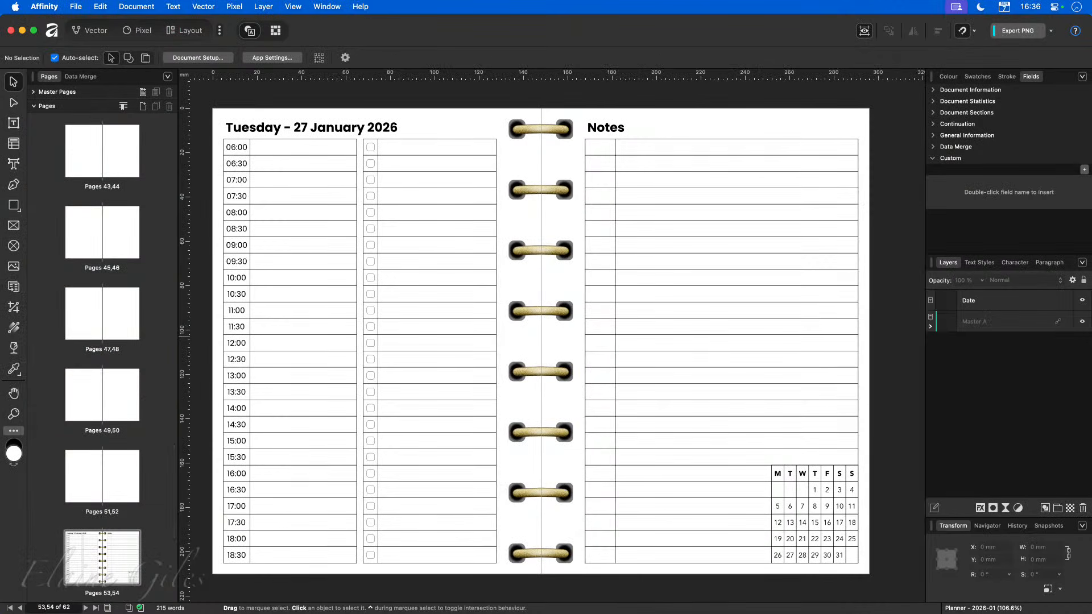
Open the first spread, inspect the master pages, and toggle the Master A layer's visibility off and back on.
{"action": "scroll", "coordinate": [122, 315], "scroll_direction": "up", "scroll_amount": 20}
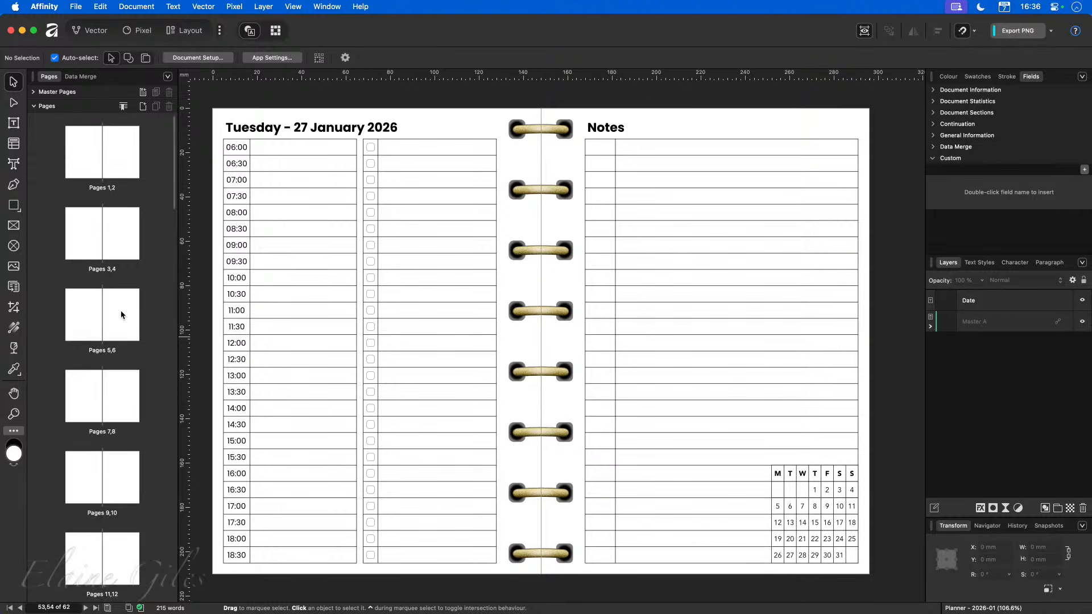
{"action": "left_click", "coordinate": [103, 152]}
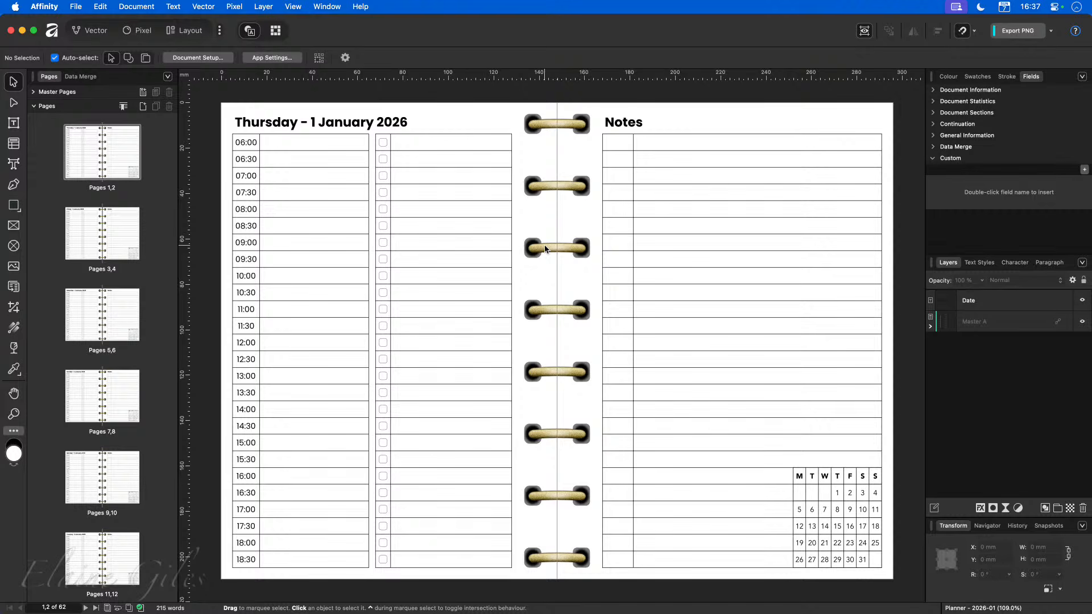
{"action": "left_click", "coordinate": [34, 92]}
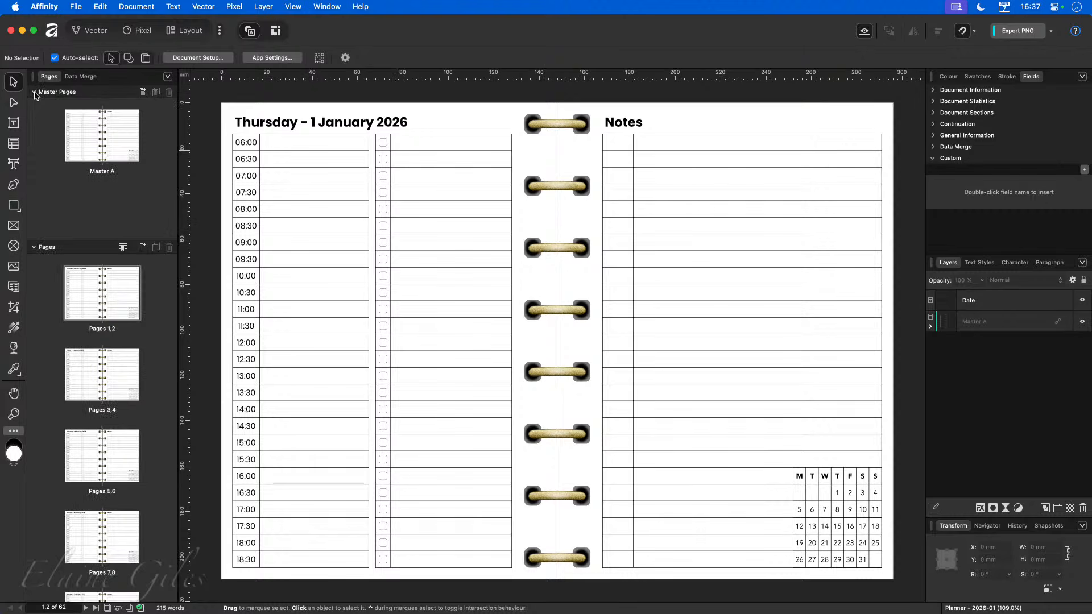
{"action": "left_click", "coordinate": [35, 92]}
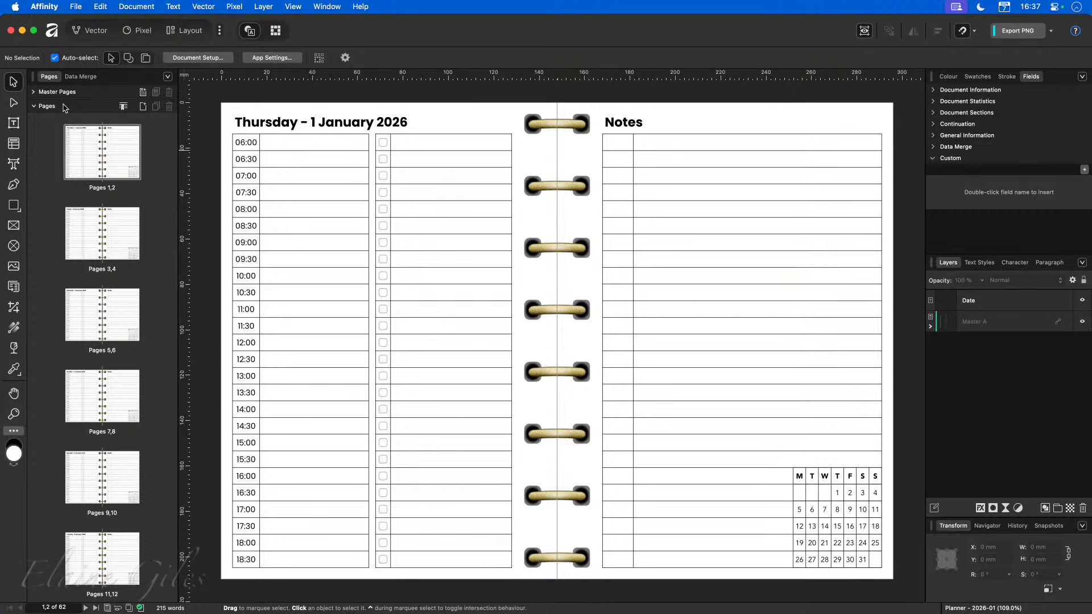
{"action": "left_click", "coordinate": [1082, 321]}
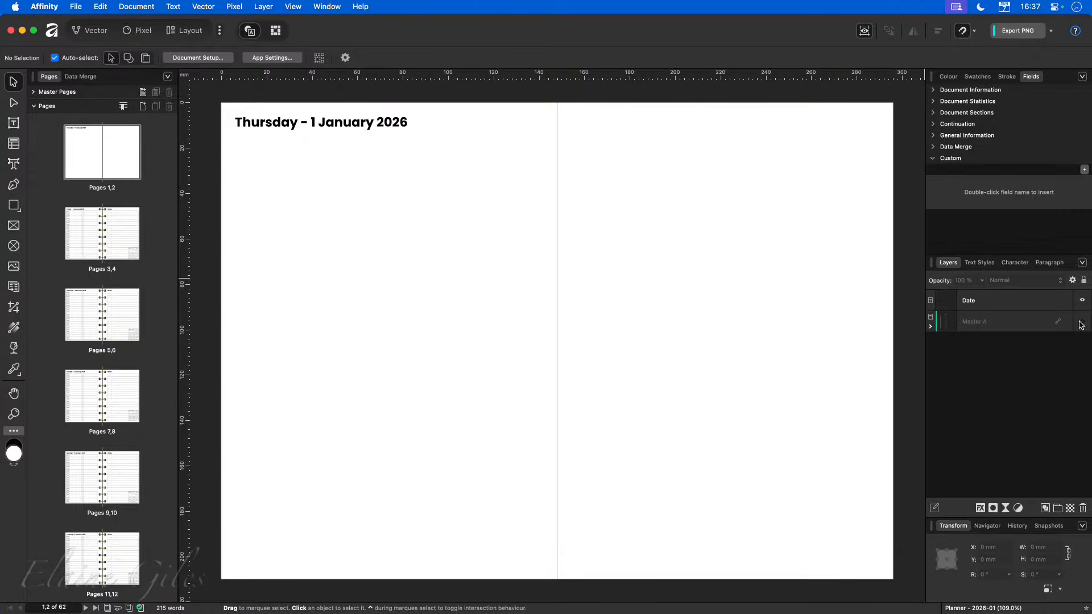
{"action": "left_click", "coordinate": [1081, 322]}
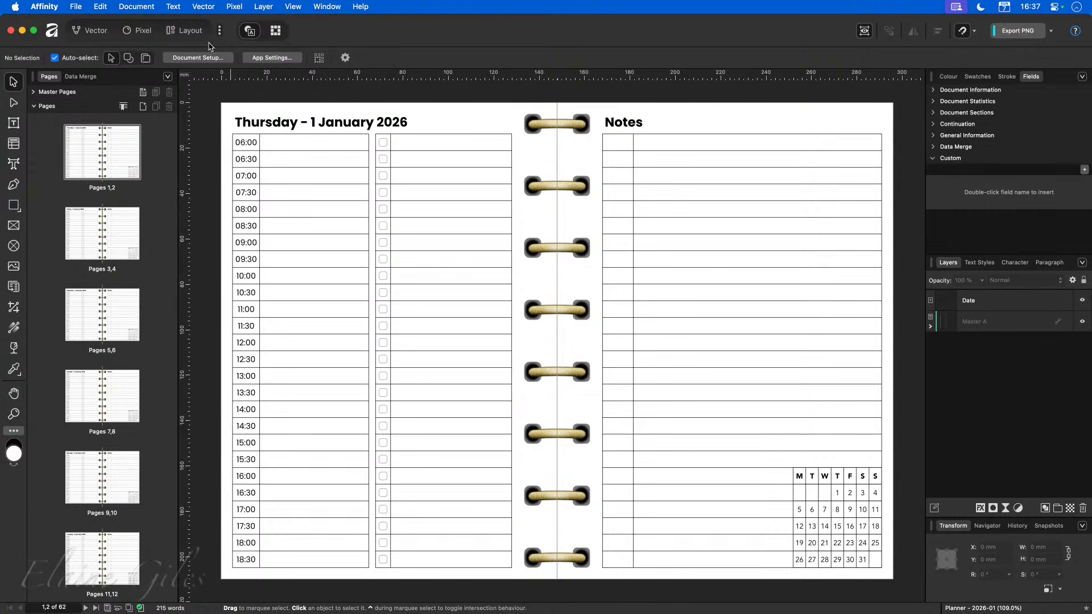
Switch to the Layout persona, return to the Pages panel, and open the Anchors panel floating over the page.
{"action": "left_click", "coordinate": [181, 30]}
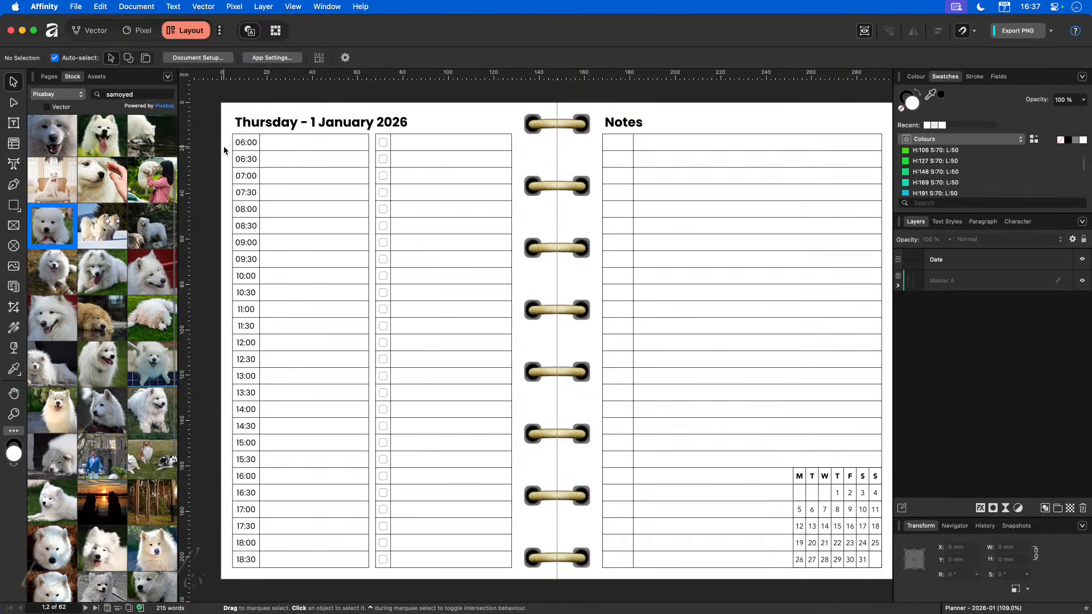
{"action": "left_click", "coordinate": [49, 76]}
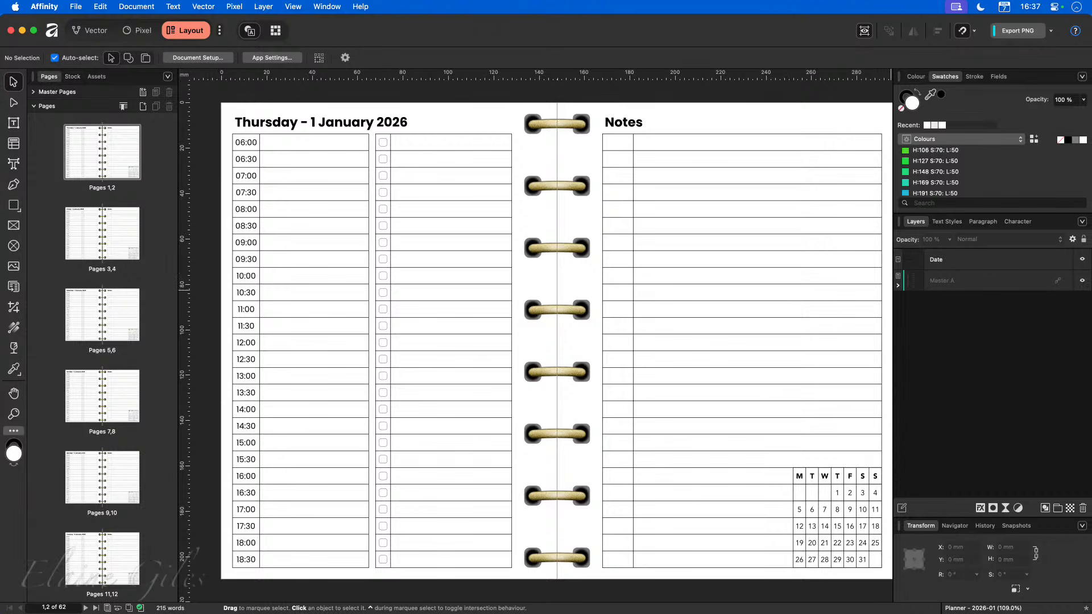
{"action": "left_click_drag", "start_coordinate": [1091, 340], "coordinate": [731, 128]}
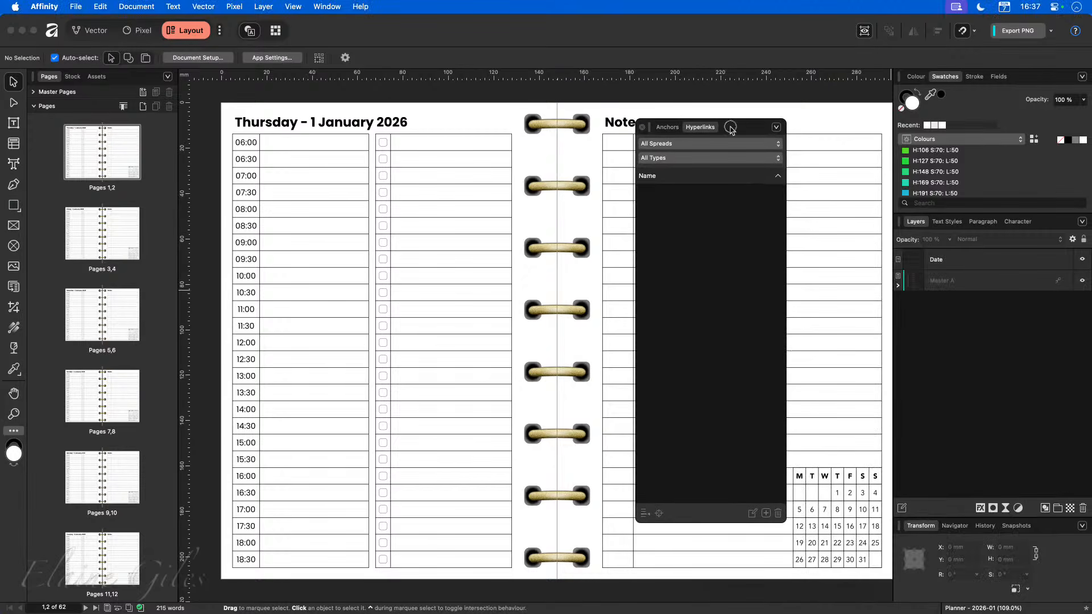
{"action": "left_click", "coordinate": [669, 128]}
{"action": "left_click", "coordinate": [692, 130]}
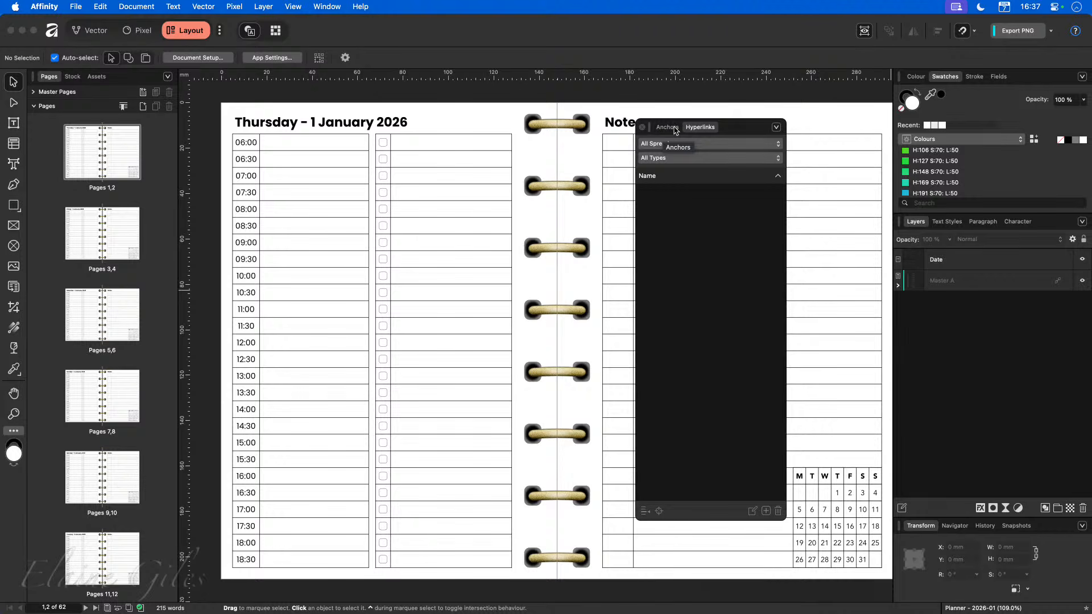
{"action": "left_click_drag", "start_coordinate": [699, 127], "coordinate": [738, 163]}
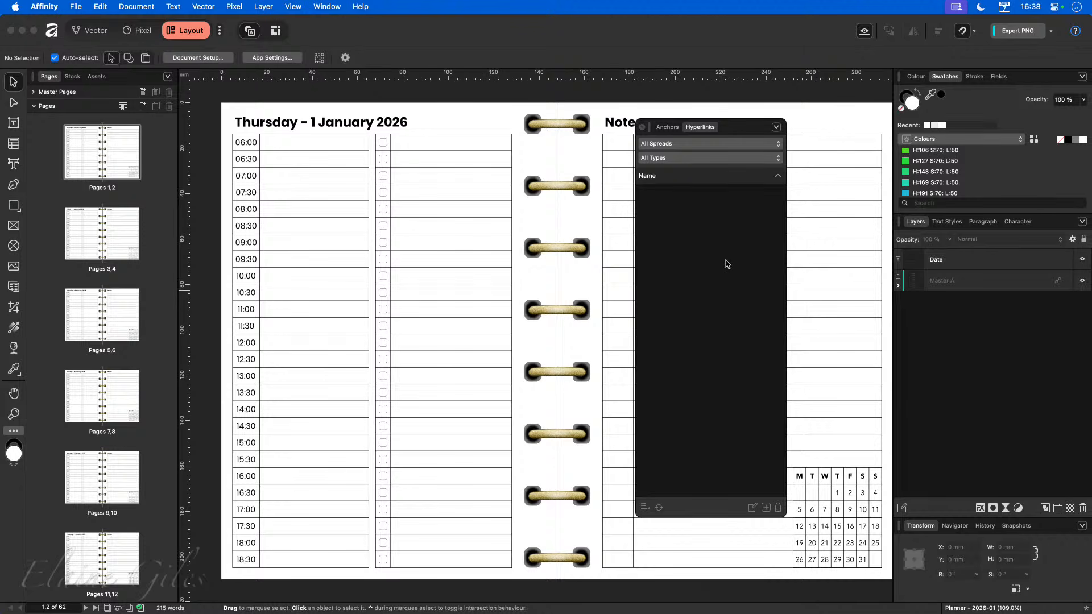
{"action": "left_click", "coordinate": [668, 127]}
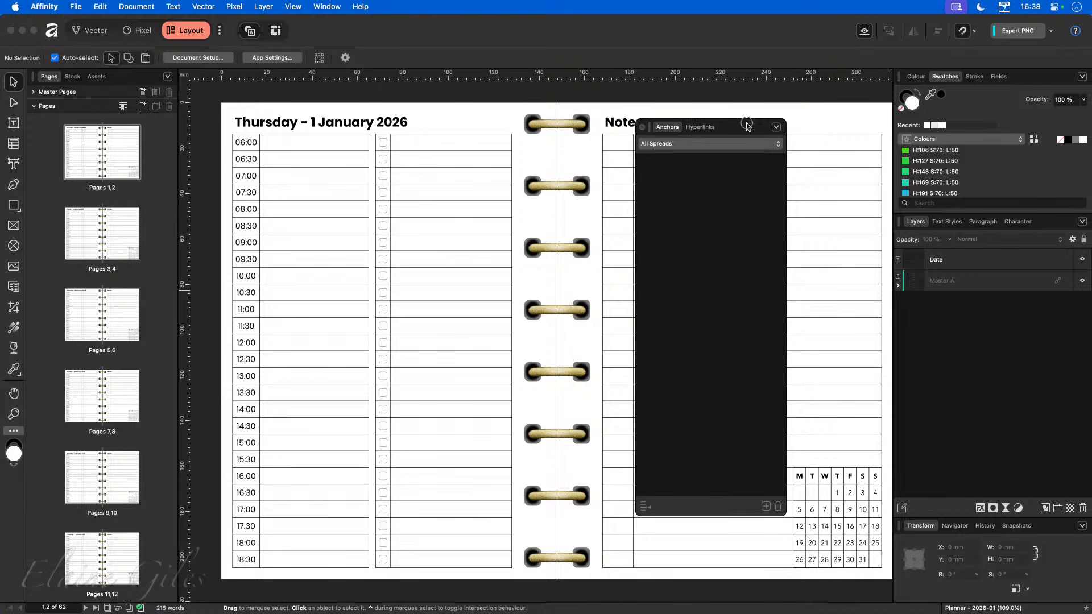
{"action": "left_click_drag", "start_coordinate": [746, 126], "coordinate": [824, 99]}
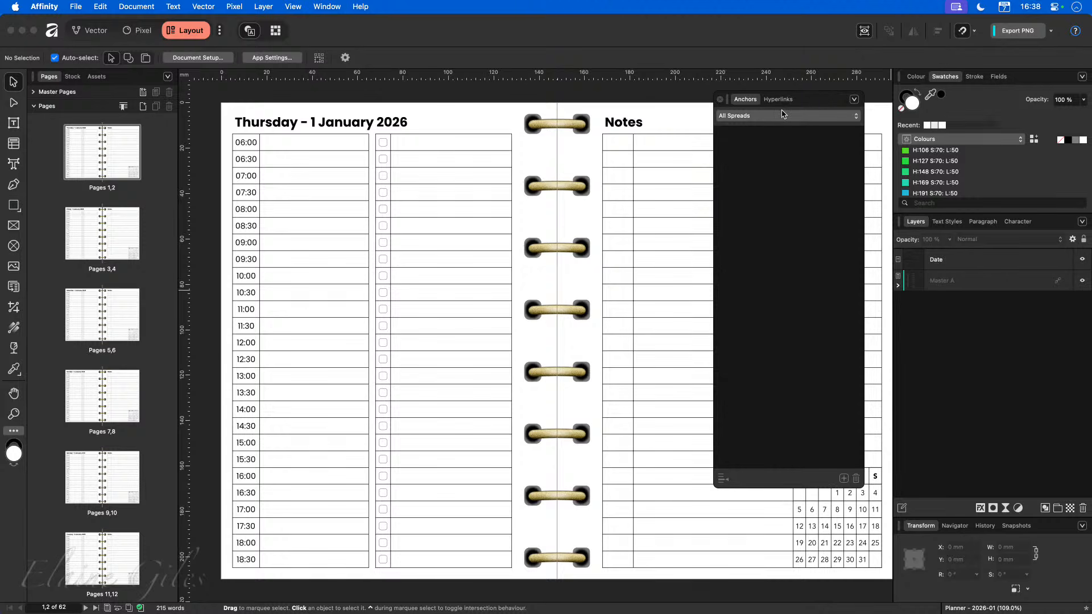
Select the first spread's date heading and insert an anchor named "Thursday - 1 January 2026", exported as a bookmark.
{"action": "left_click", "coordinate": [343, 122]}
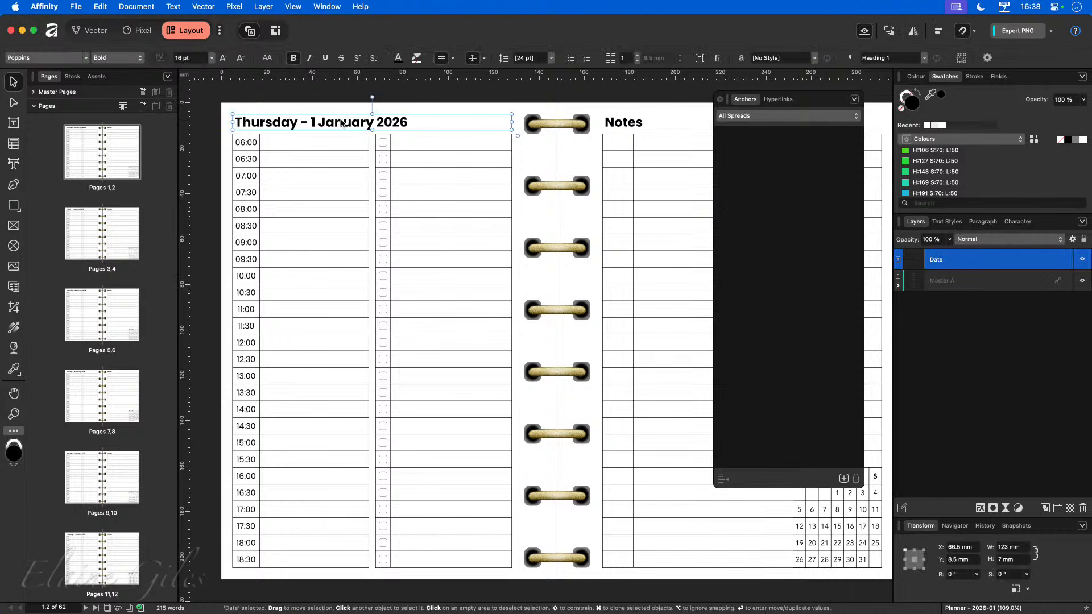
{"action": "triple_click", "coordinate": [392, 124]}
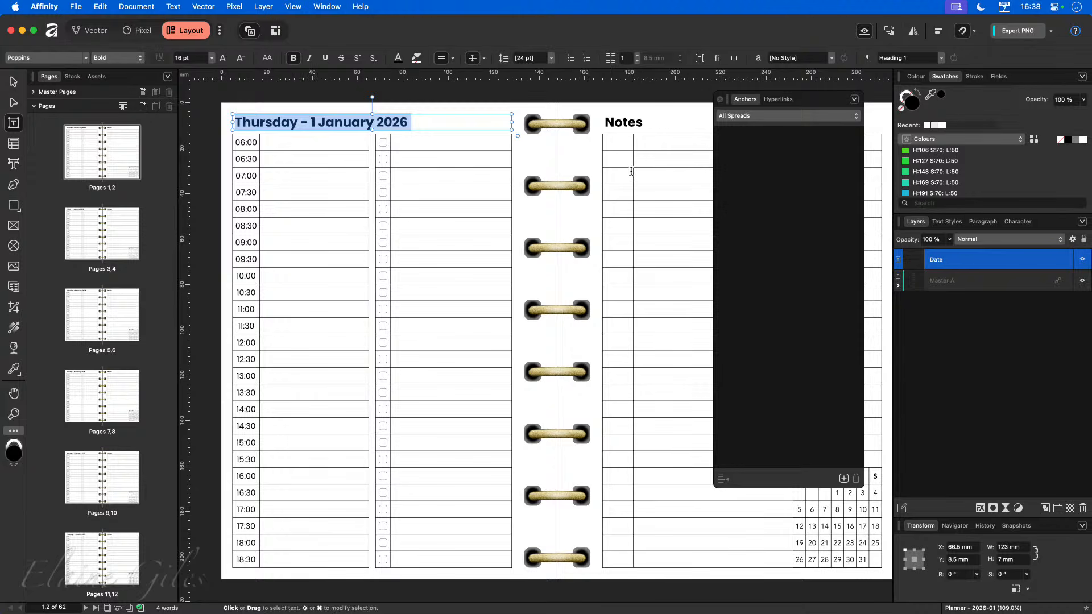
{"action": "left_click", "coordinate": [845, 478]}
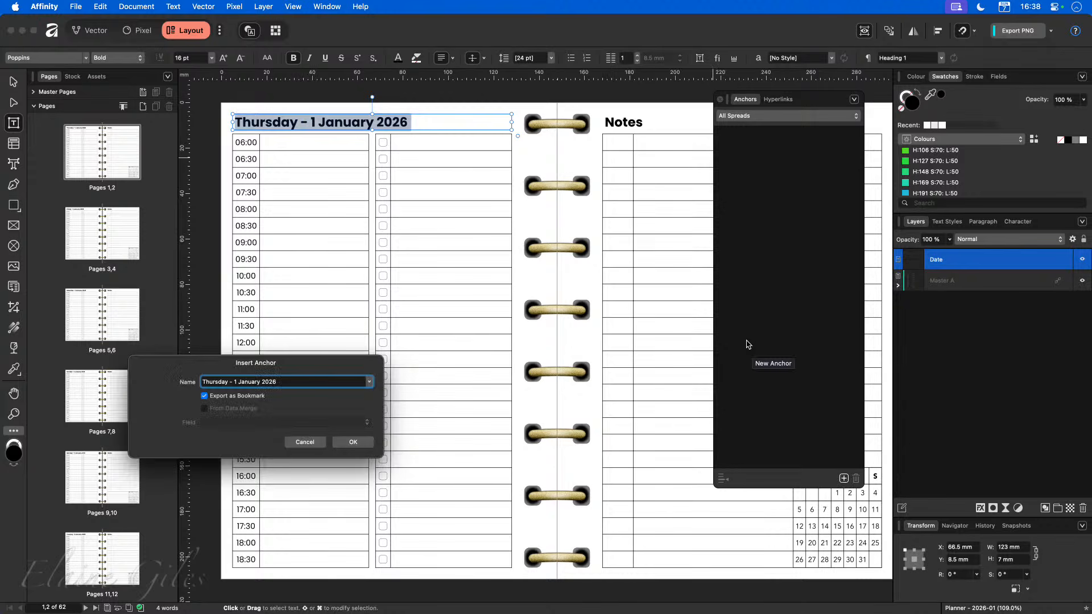
{"action": "left_click_drag", "start_coordinate": [301, 364], "coordinate": [407, 231]}
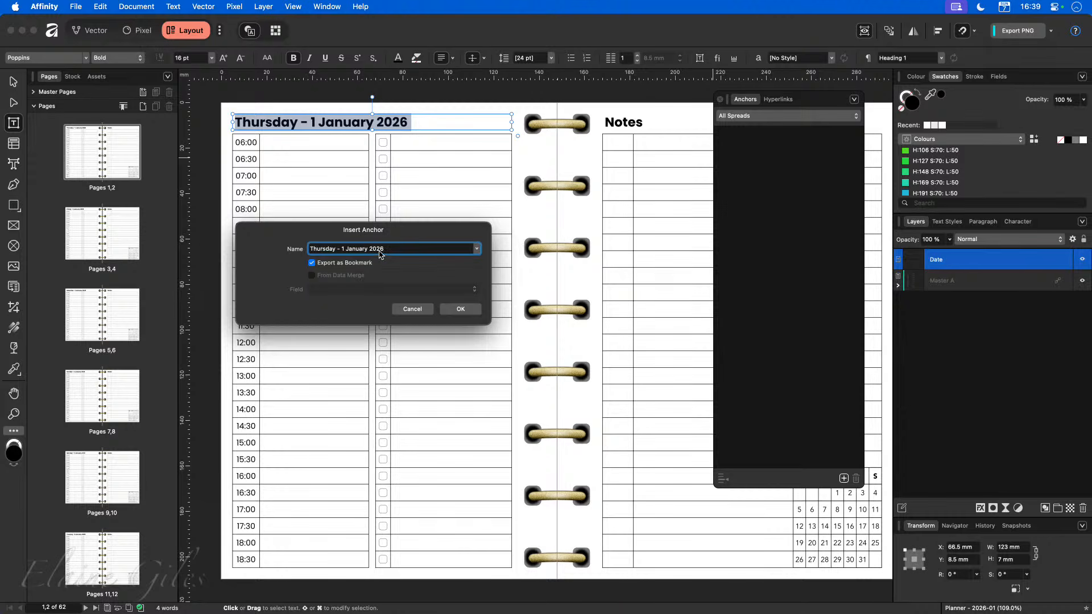
{"action": "left_click", "coordinate": [461, 310]}
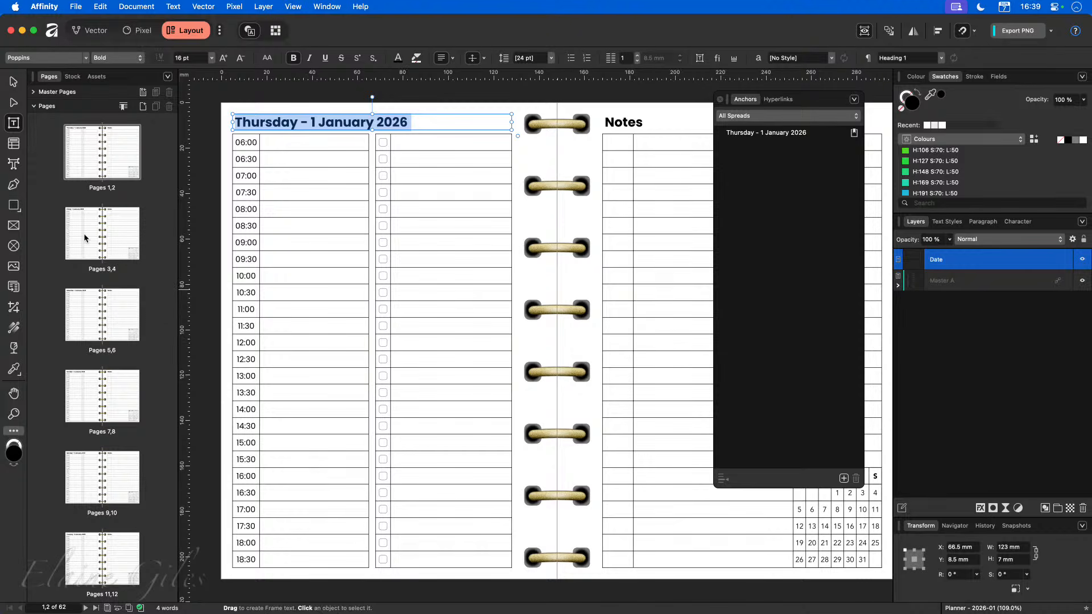
On spread Pages 3,4, select the date heading and insert the anchor "Friday - 2 January 2026".
{"action": "left_click", "coordinate": [102, 235]}
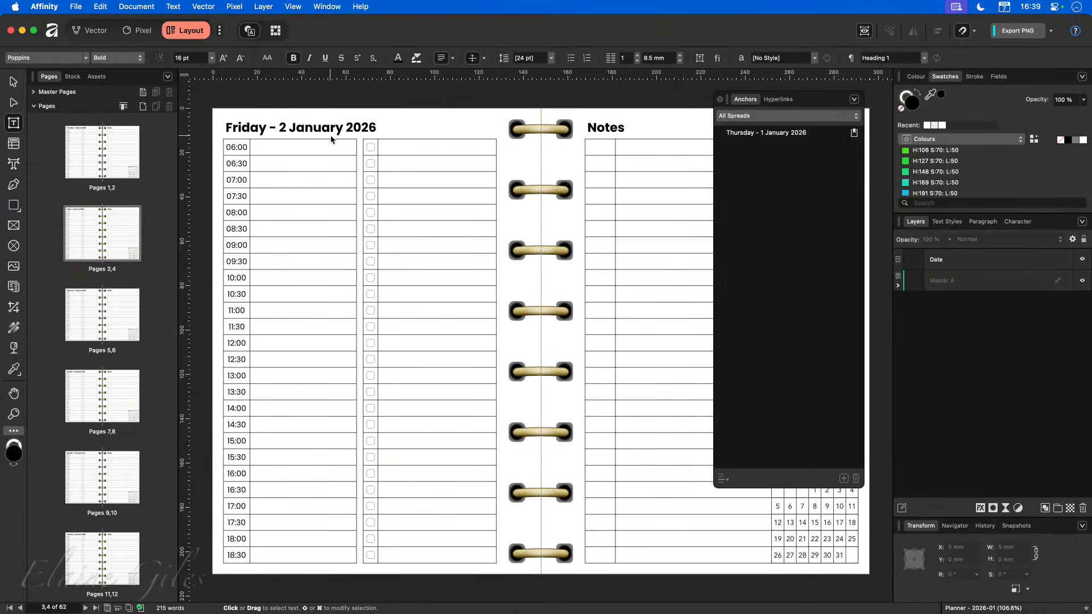
{"action": "left_click", "coordinate": [388, 127]}
{"action": "left_click_drag", "start_coordinate": [388, 127], "coordinate": [222, 127]}
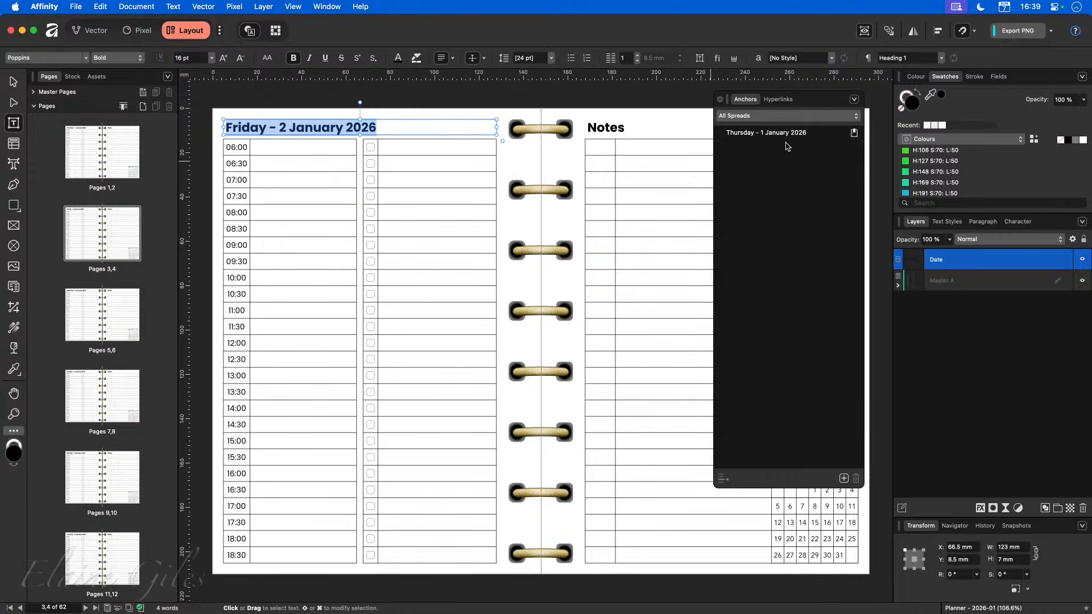
{"action": "left_click", "coordinate": [843, 478]}
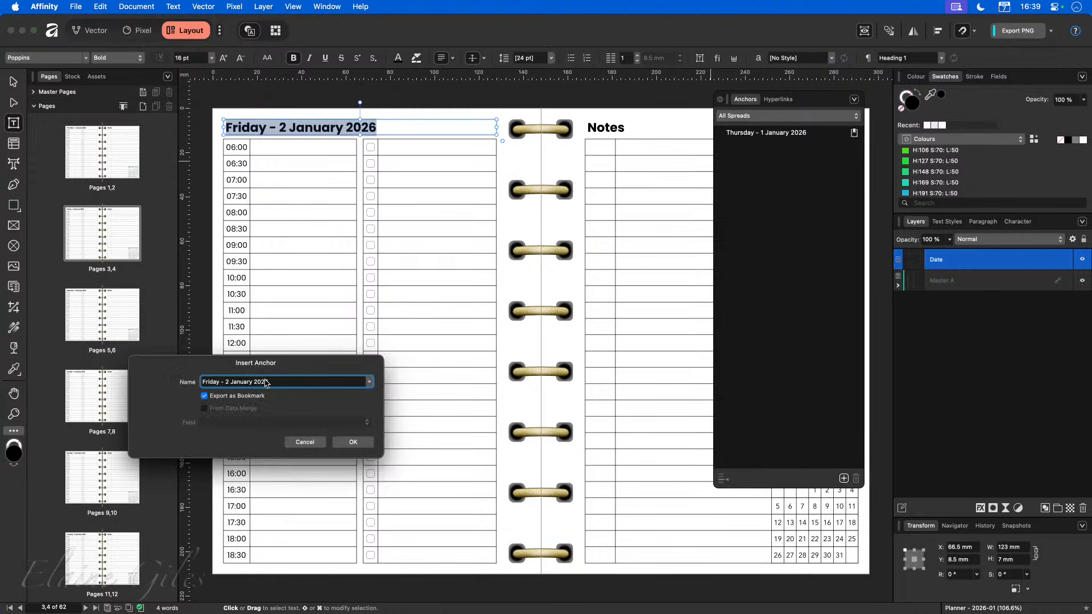
{"action": "left_click", "coordinate": [364, 442]}
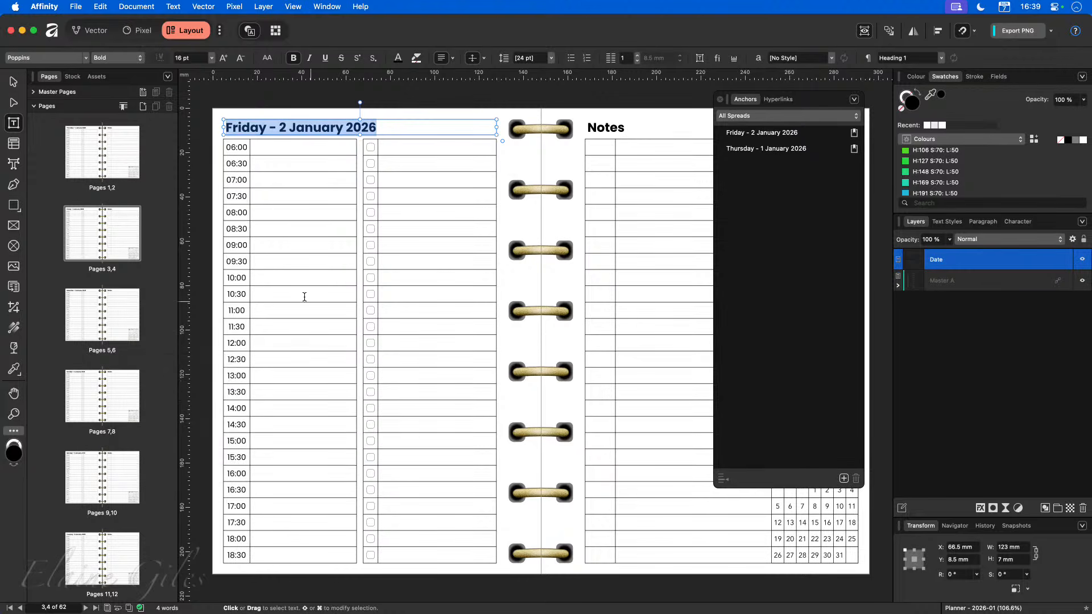
On spread Pages 5,6, select the date heading and insert the anchor "Saturday - 3 January 2026".
{"action": "left_click", "coordinate": [105, 326]}
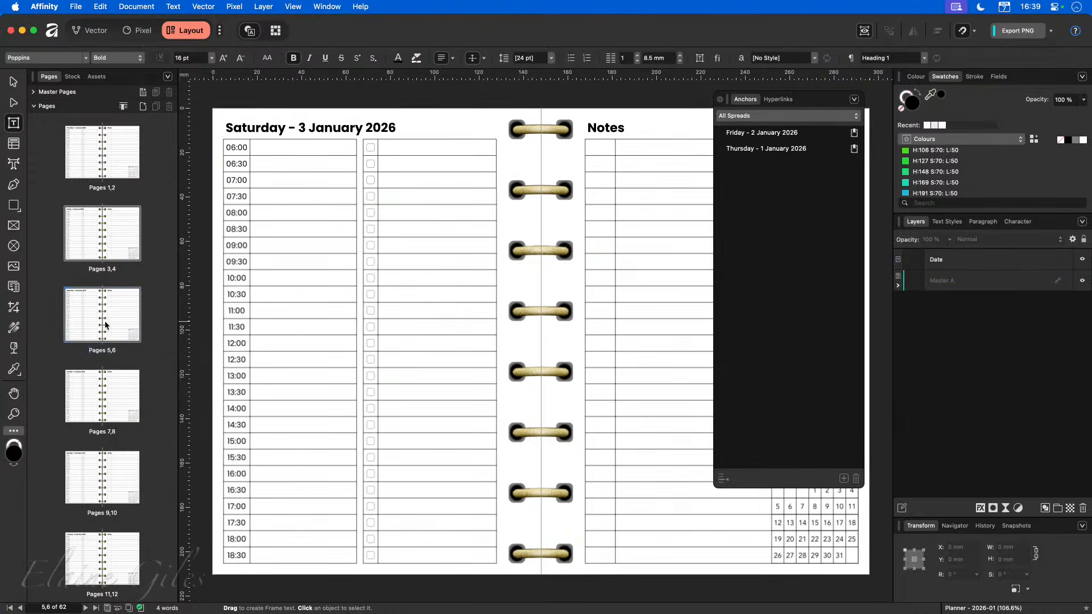
{"action": "triple_click", "coordinate": [363, 128]}
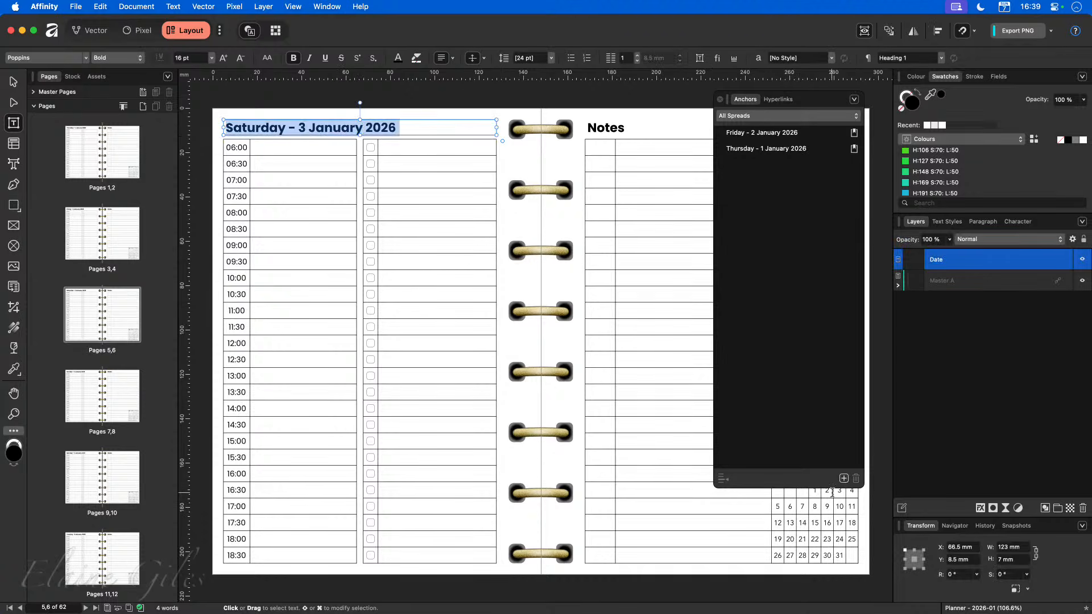
{"action": "left_click", "coordinate": [844, 479]}
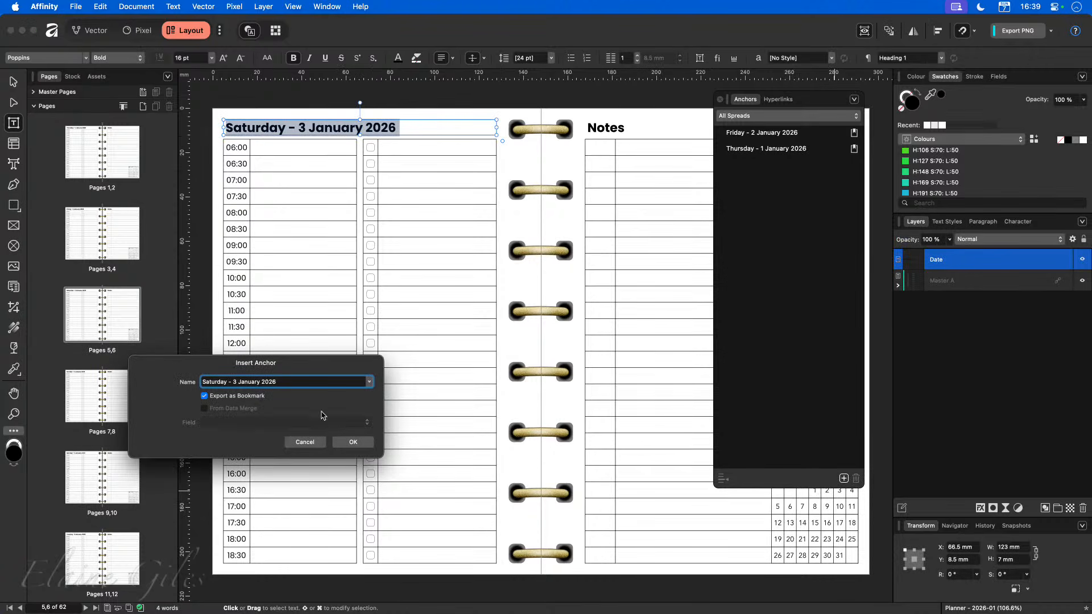
{"action": "left_click", "coordinate": [351, 443]}
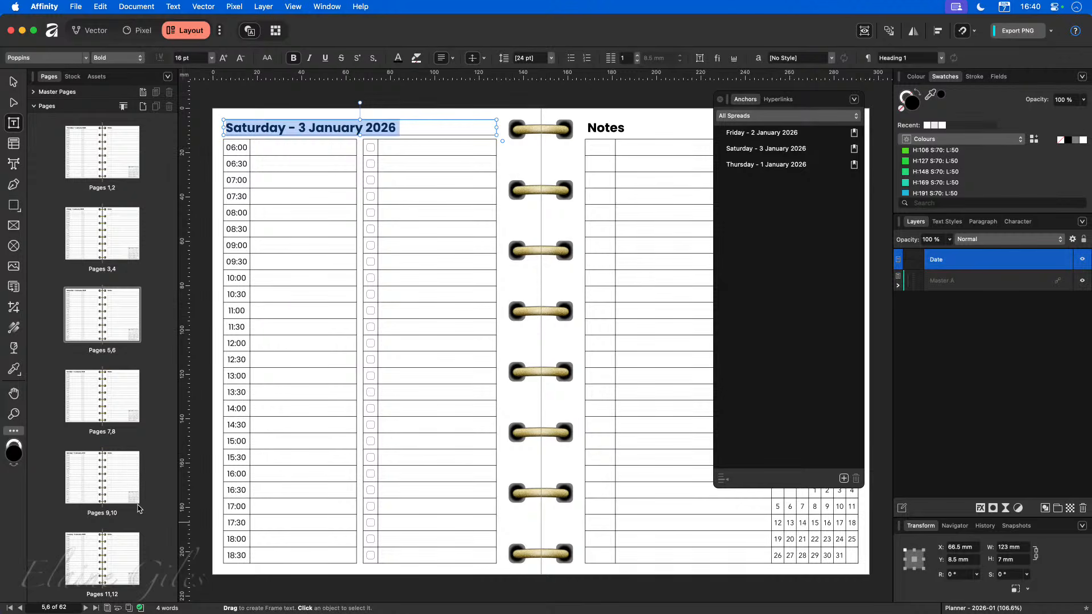
Browse to spread Pages 17,18, select its date heading, and insert the anchor "Friday - 9 January 2026".
{"action": "scroll", "coordinate": [130, 500], "scroll_direction": "down", "scroll_amount": 4}
{"action": "double_click", "coordinate": [99, 360]}
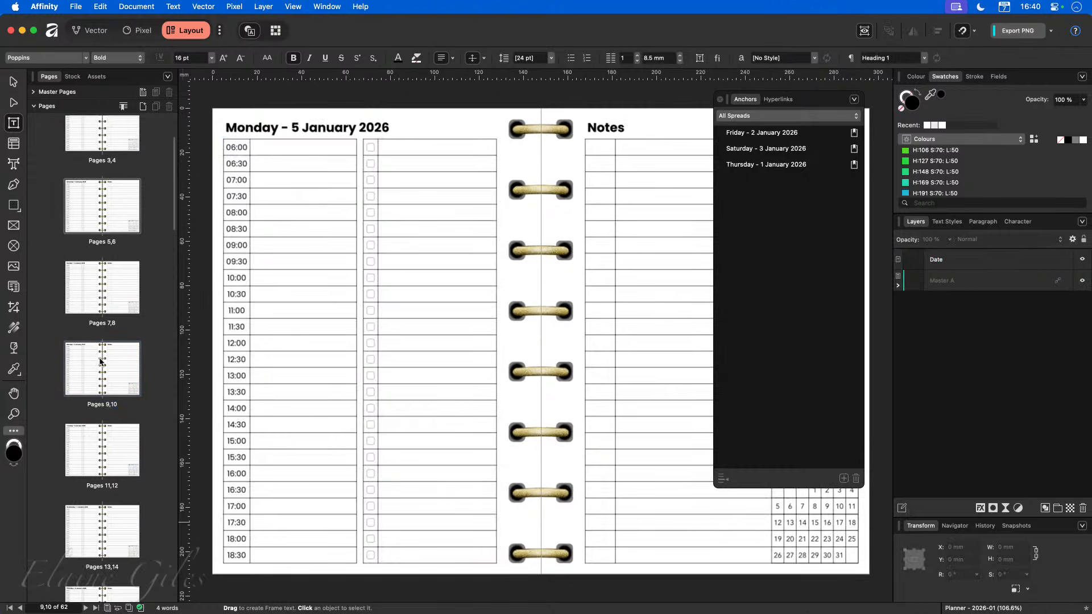
{"action": "double_click", "coordinate": [107, 558]}
{"action": "scroll", "coordinate": [99, 529], "scroll_direction": "down", "scroll_amount": 3}
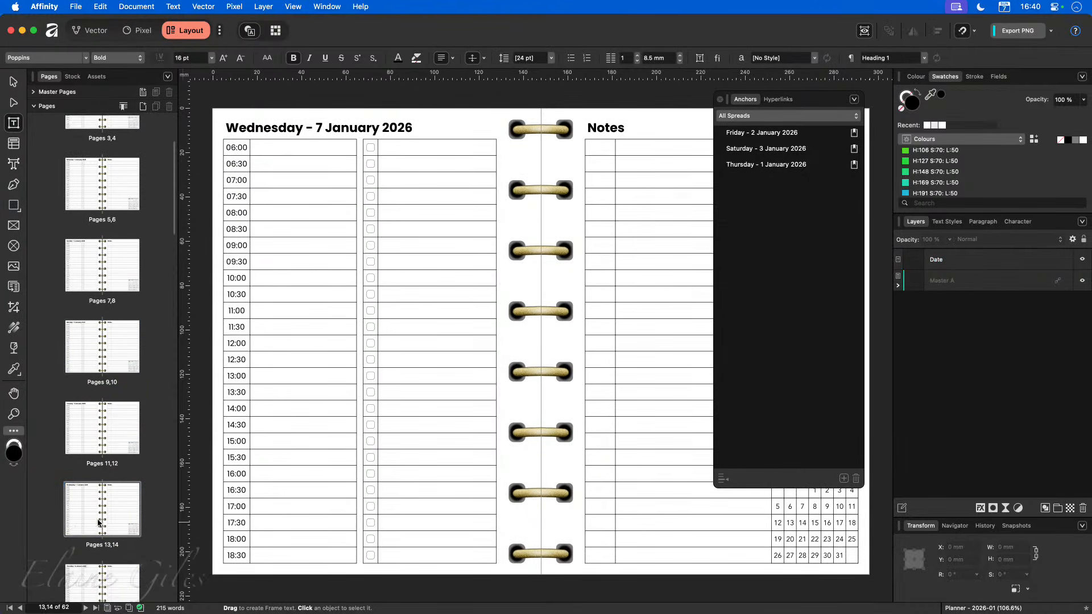
{"action": "double_click", "coordinate": [111, 594]}
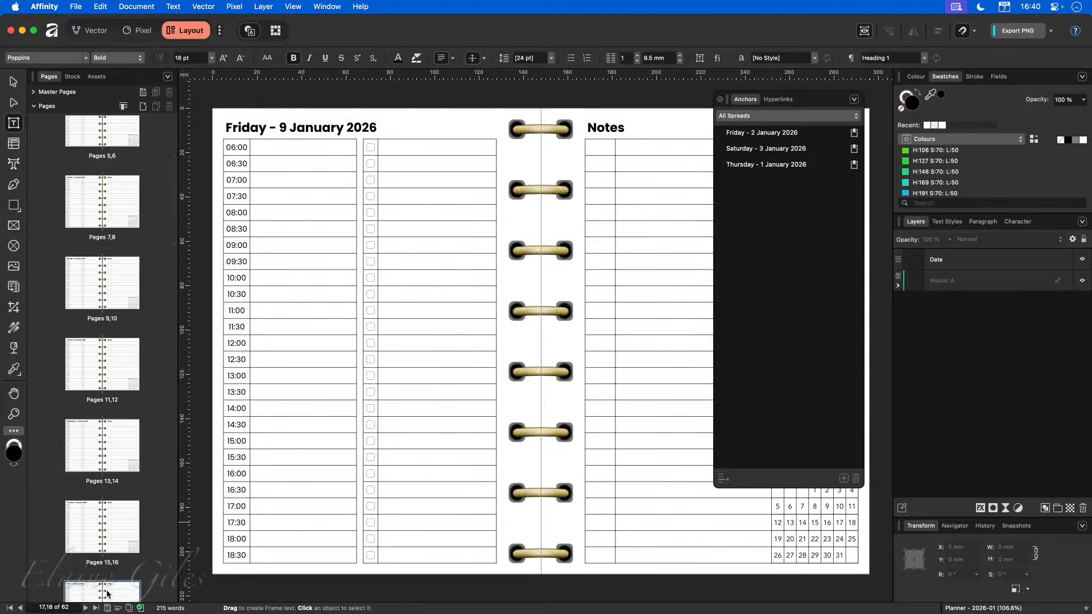
{"action": "left_click_drag", "start_coordinate": [380, 126], "coordinate": [223, 128]}
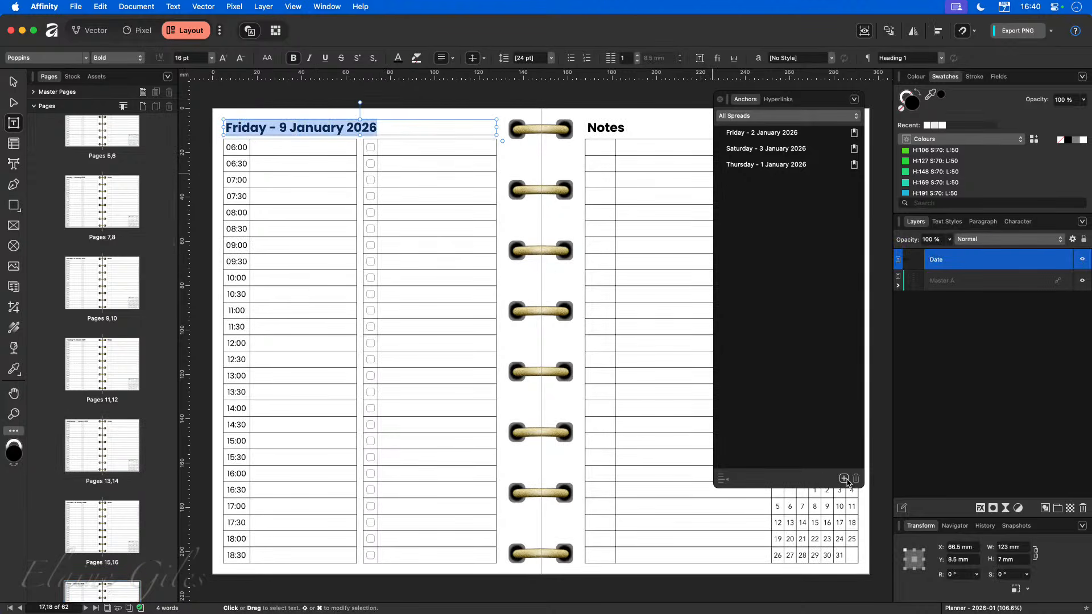
{"action": "left_click", "coordinate": [845, 479]}
{"action": "left_click", "coordinate": [352, 442]}
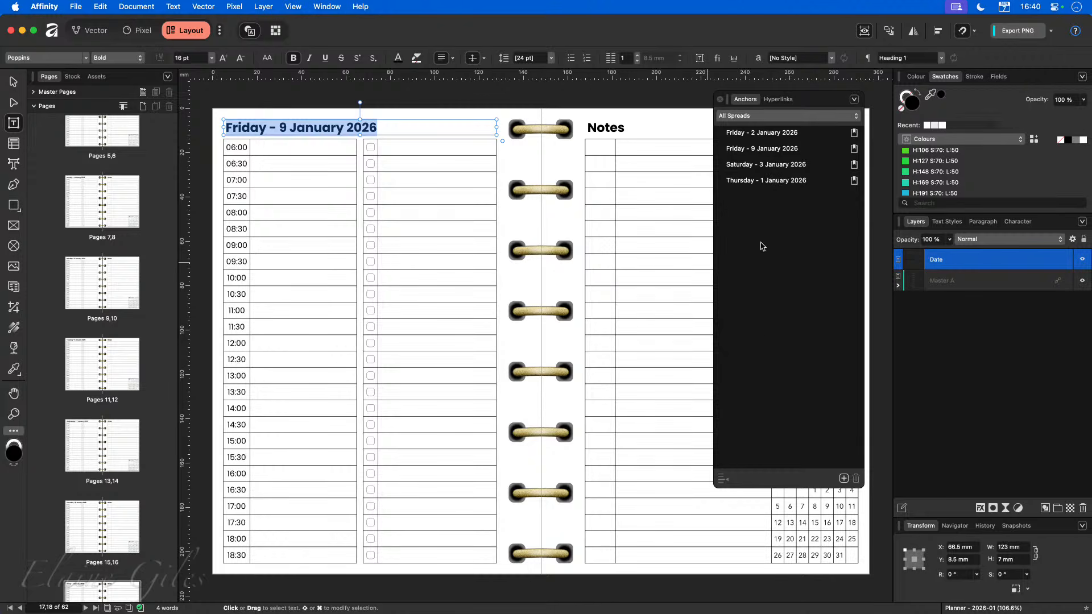
On the last spread, Pages 61,62, select the date heading and insert the anchor "Saturday - 31 January 2026".
{"action": "scroll", "coordinate": [103, 407], "scroll_direction": "down", "scroll_amount": 20}
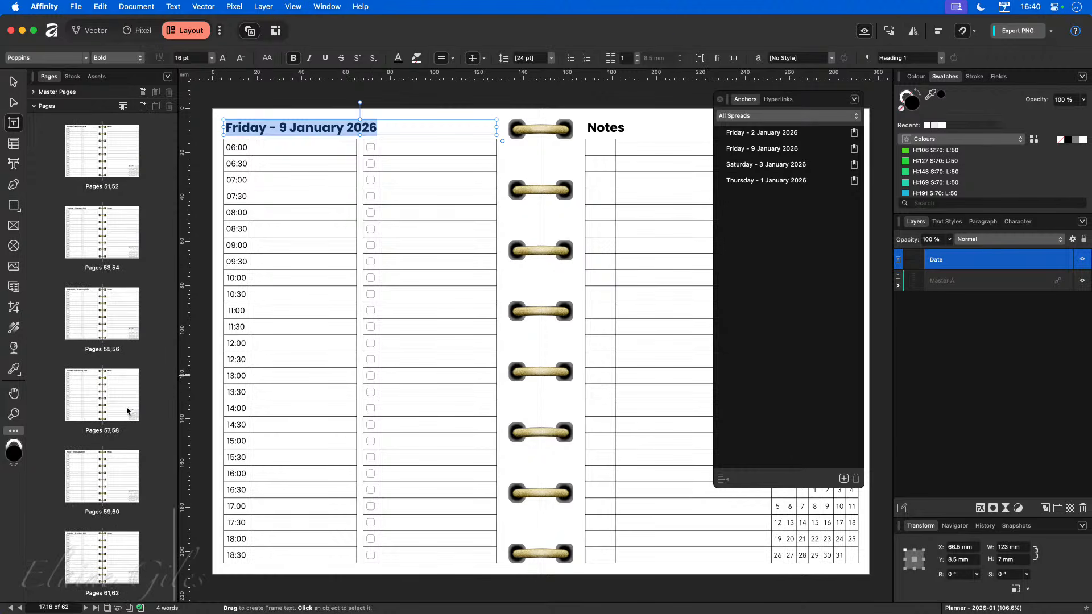
{"action": "left_click", "coordinate": [105, 556]}
{"action": "triple_click", "coordinate": [322, 127]}
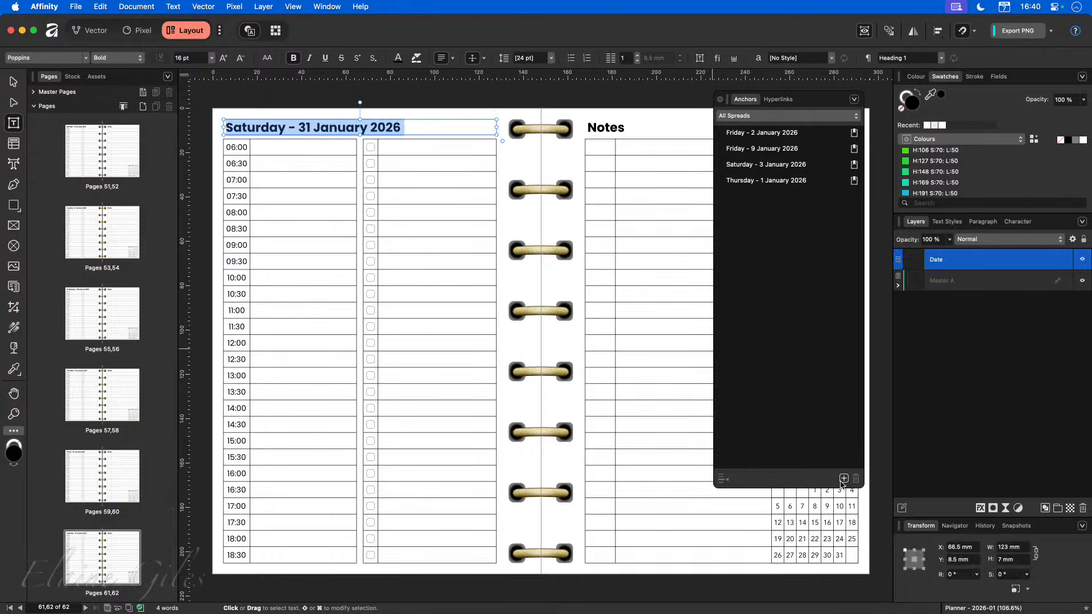
{"action": "left_click", "coordinate": [843, 478]}
{"action": "left_click", "coordinate": [353, 443]}
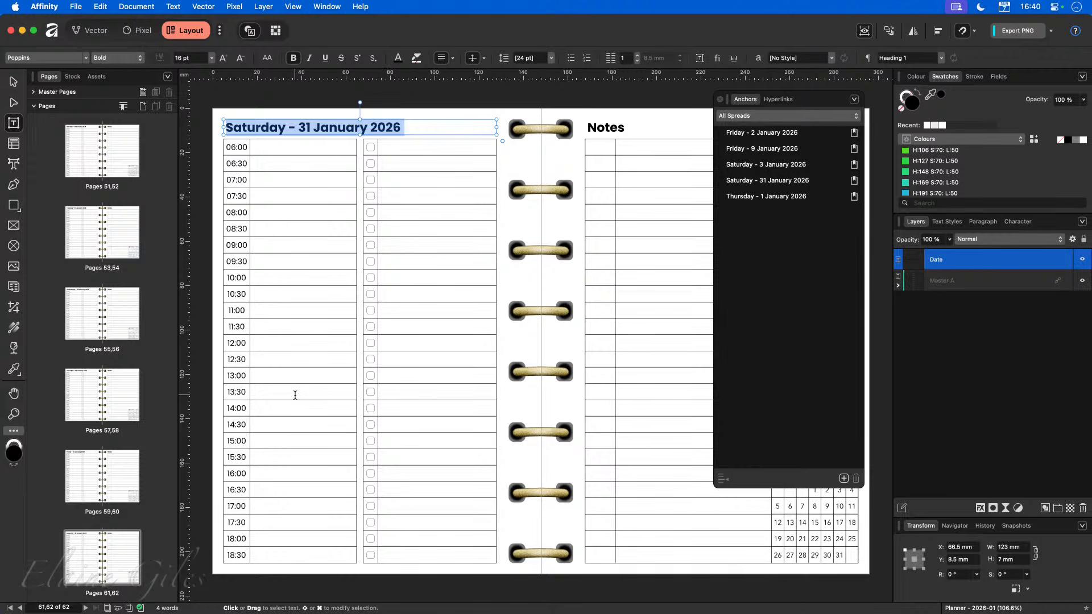
On spread Pages 59,60, select the date heading and insert the anchor "Friday - 30 January 2026".
{"action": "left_click", "coordinate": [103, 473]}
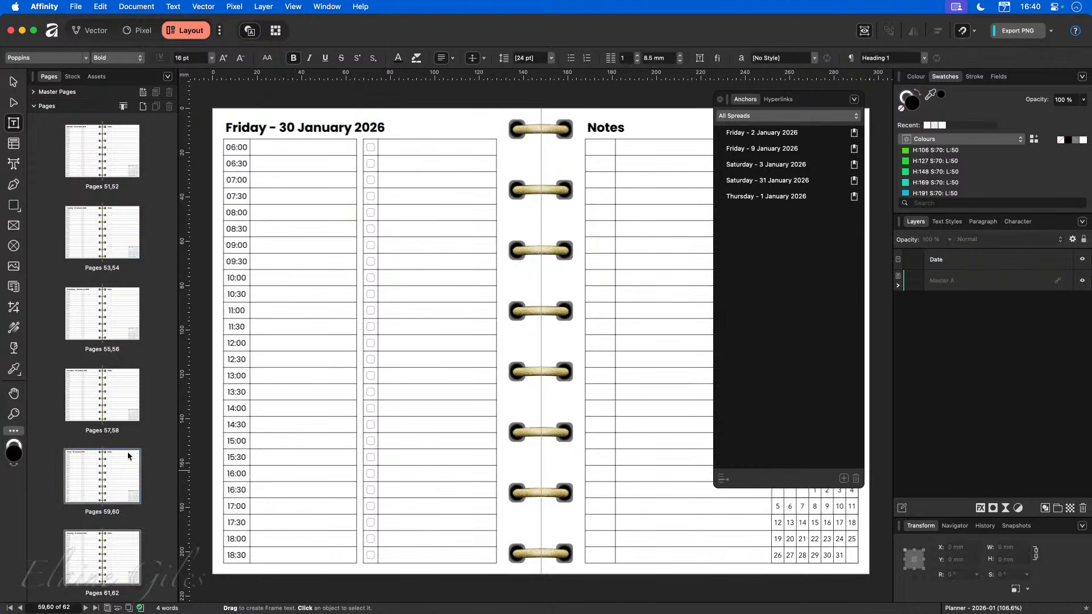
{"action": "double_click", "coordinate": [311, 132]}
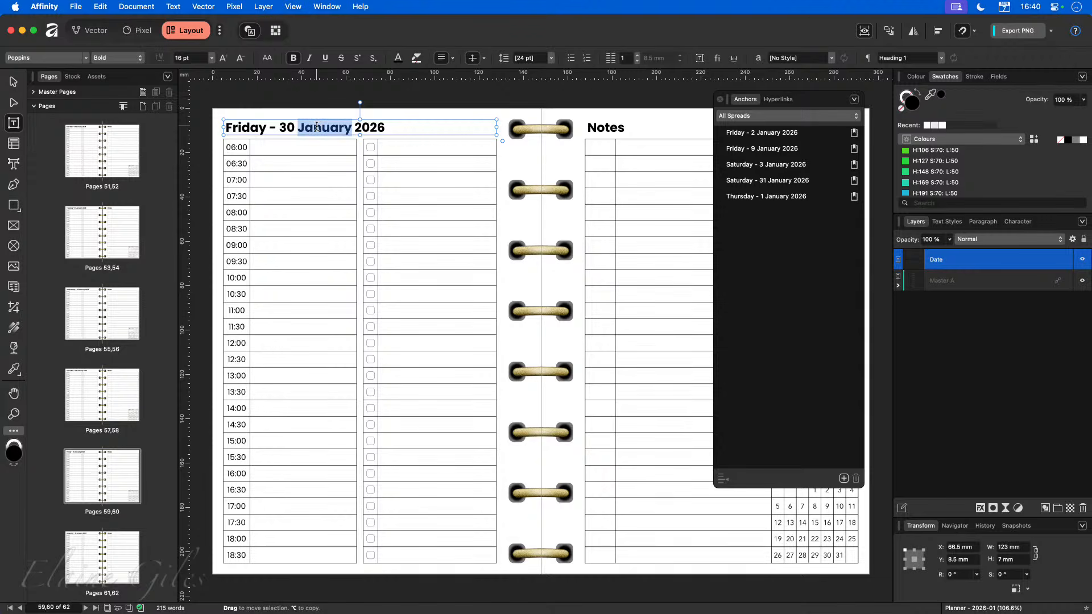
{"action": "triple_click", "coordinate": [311, 132]}
{"action": "left_click", "coordinate": [844, 479]}
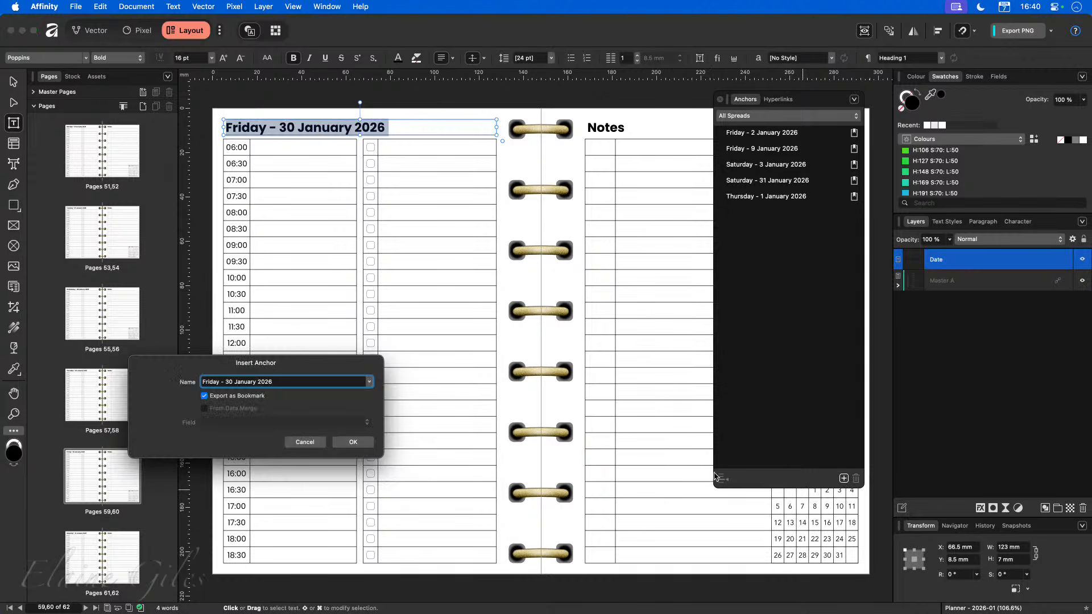
{"action": "left_click", "coordinate": [352, 443]}
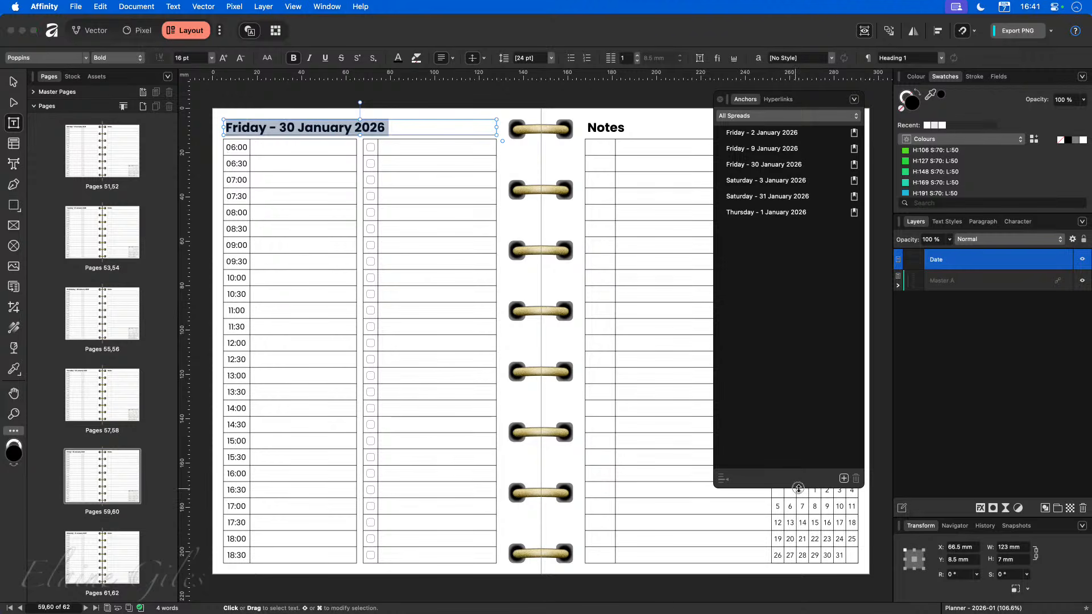
Shrink the Anchors panel and go back to the first spread, Pages 1,2.
{"action": "left_click_drag", "start_coordinate": [798, 486], "coordinate": [785, 444]}
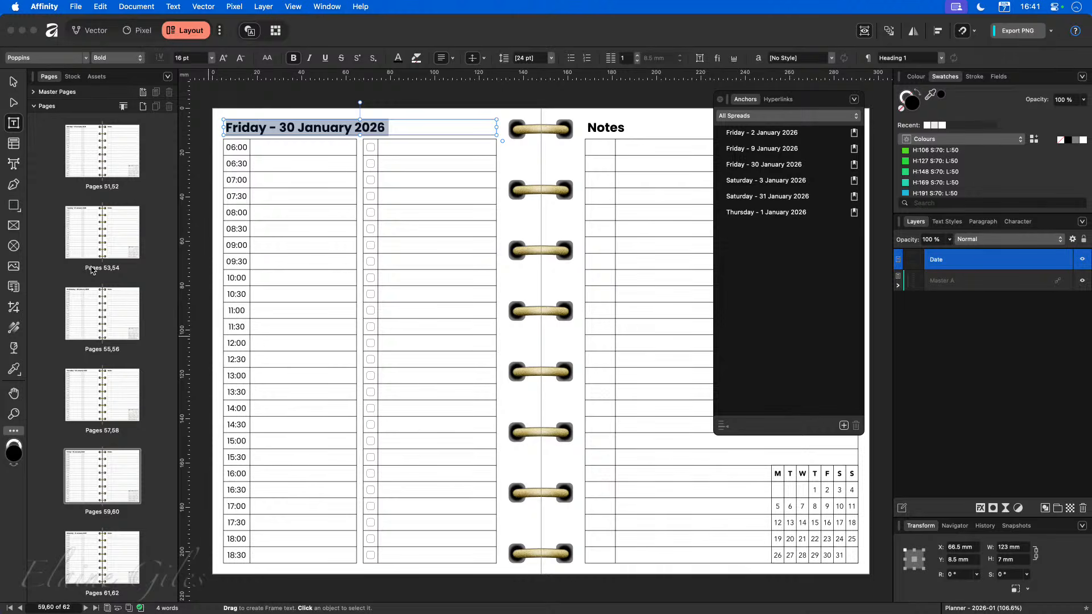
{"action": "scroll", "coordinate": [94, 272], "scroll_direction": "up", "scroll_amount": 20}
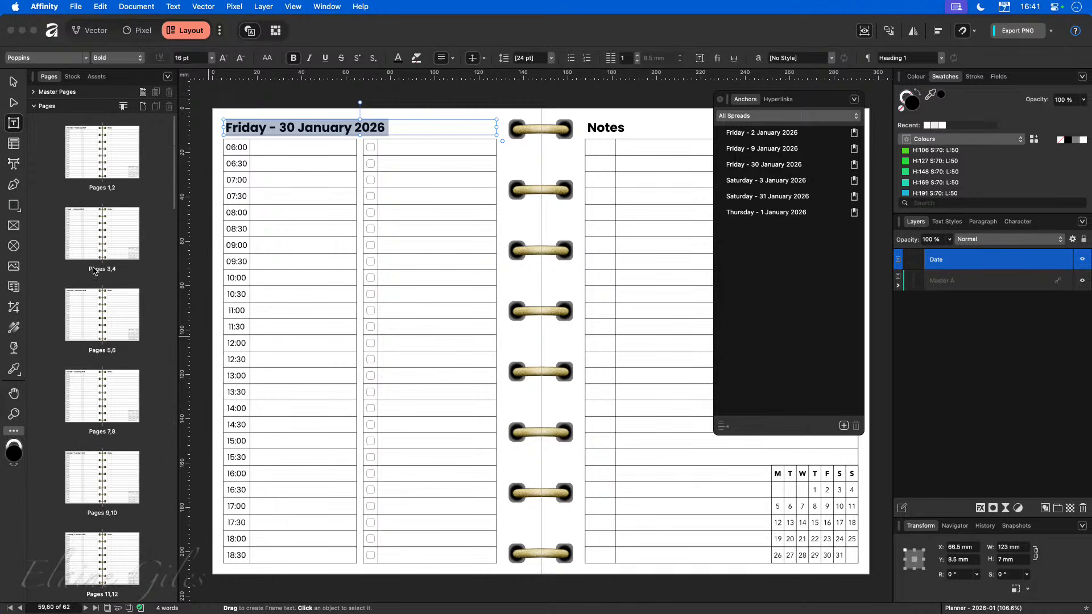
{"action": "left_click", "coordinate": [102, 158]}
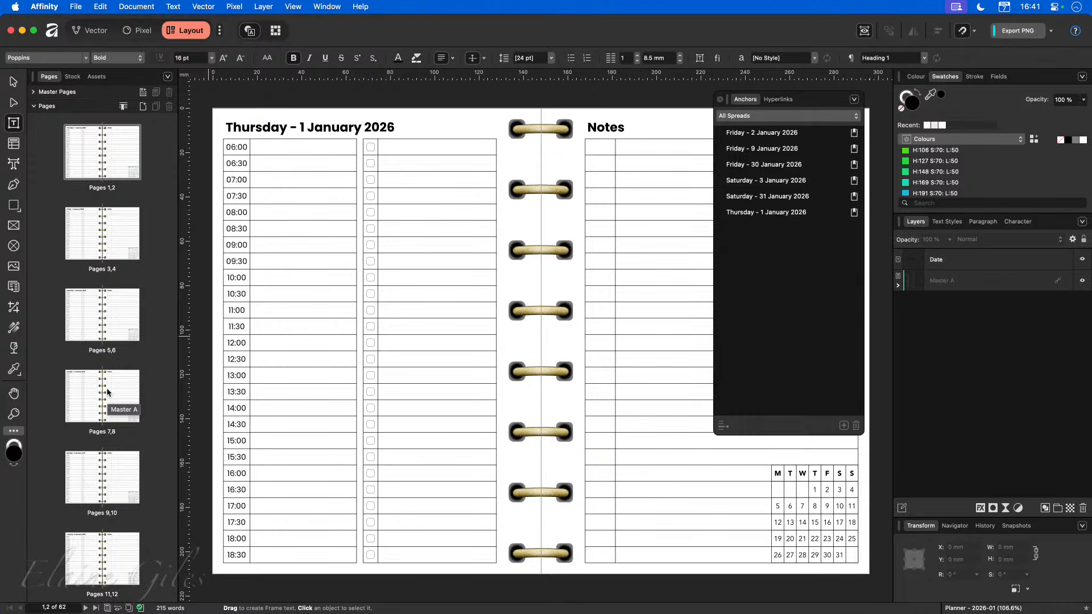
Calculate 31*31 in the system search launcher, then dismiss it.
{"action": "key", "text": "alt+space"}
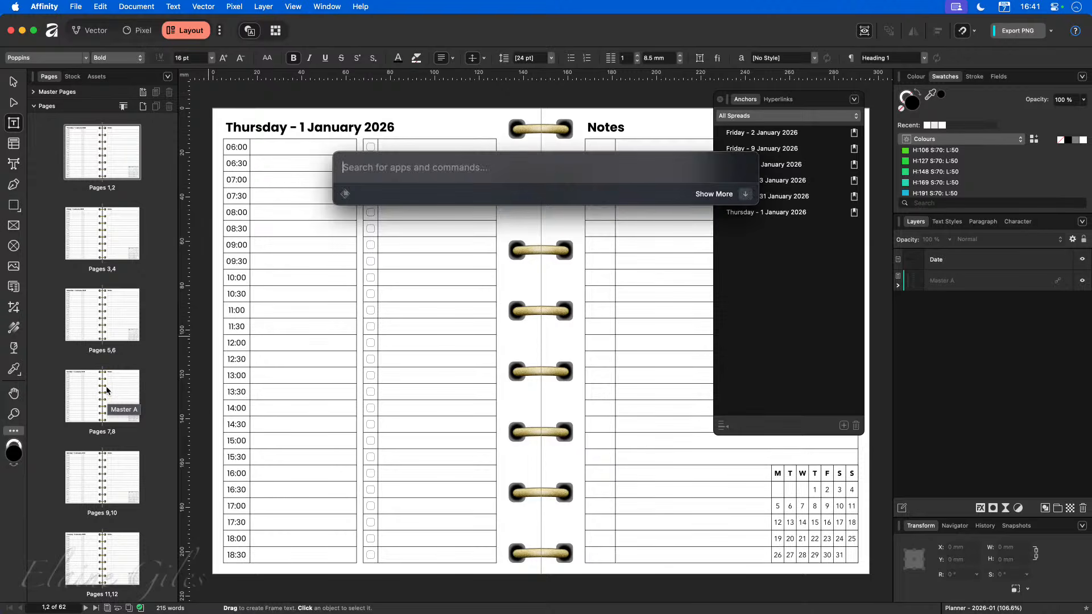
{"action": "type", "text": "31"}
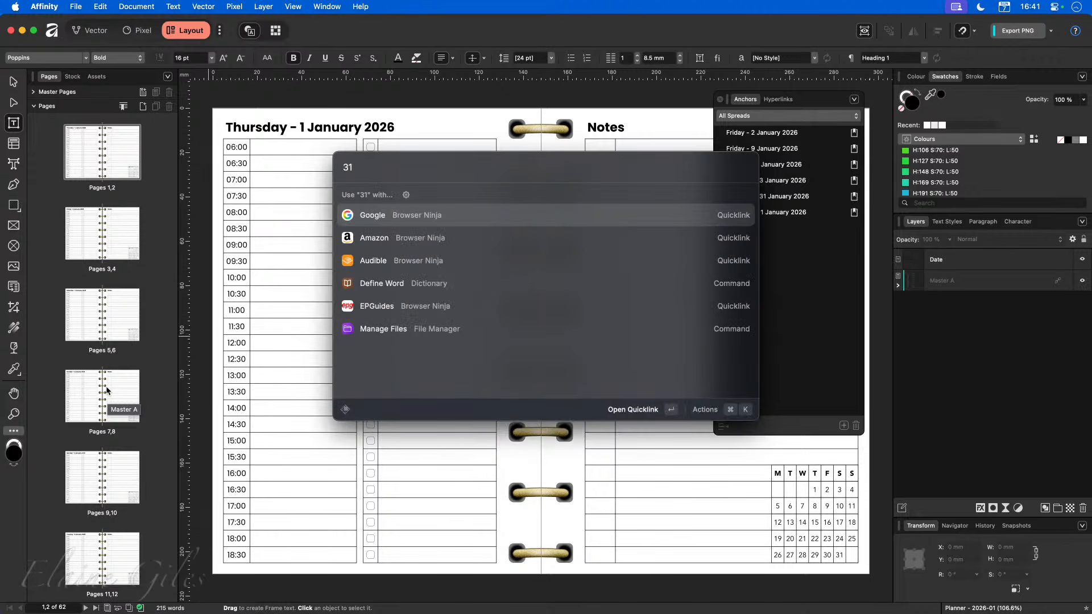
{"action": "type", "text": "*31"}
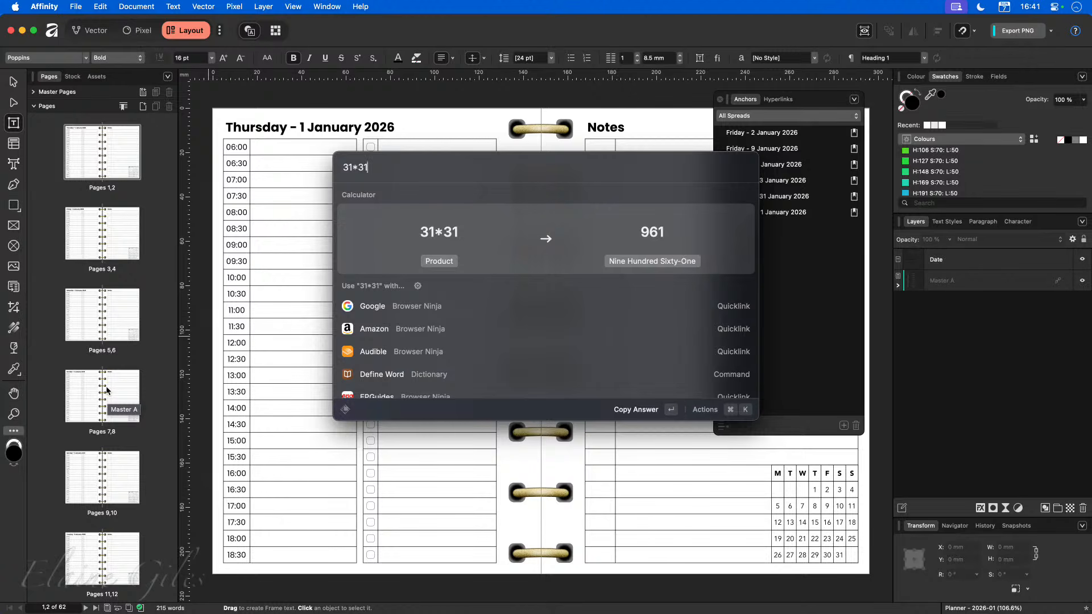
{"action": "key", "text": "Escape"}
{"action": "key", "text": "Escape"}
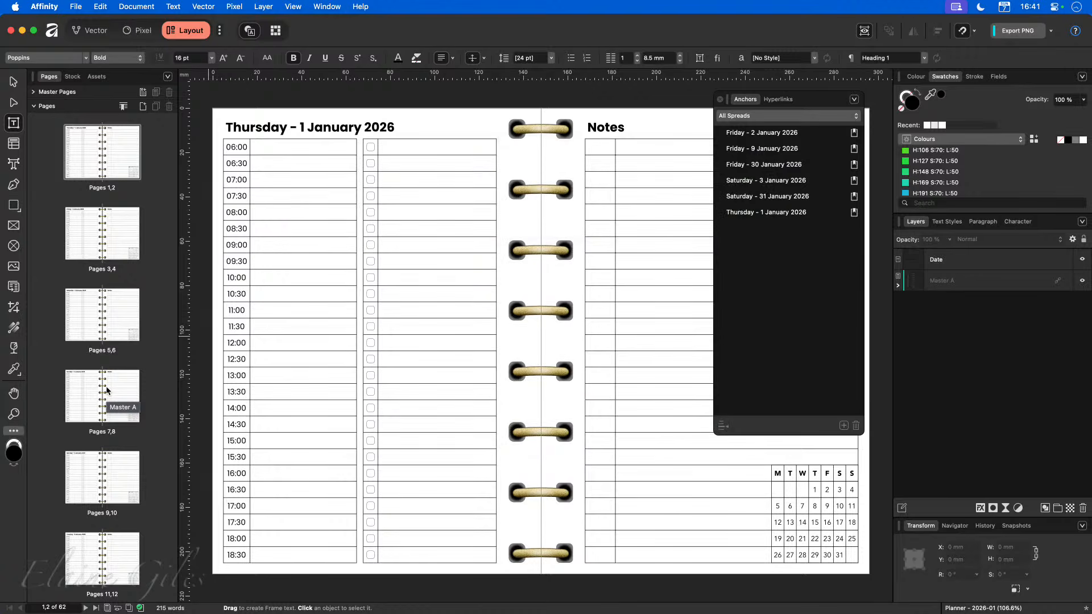
Collapse the Pages list and open the Master A master page for editing.
{"action": "left_click", "coordinate": [35, 107]}
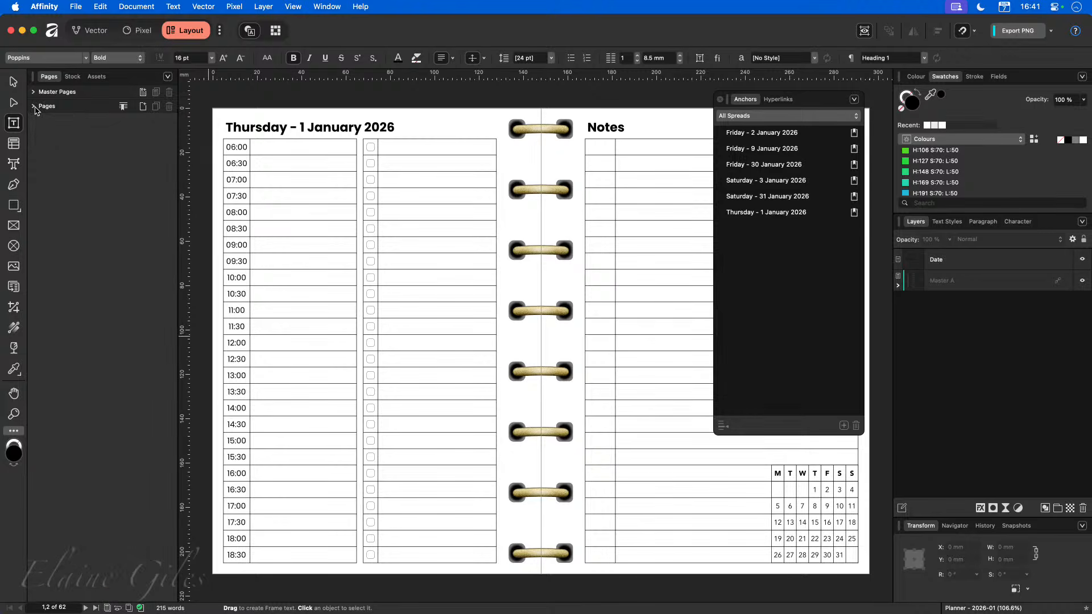
{"action": "left_click", "coordinate": [33, 92]}
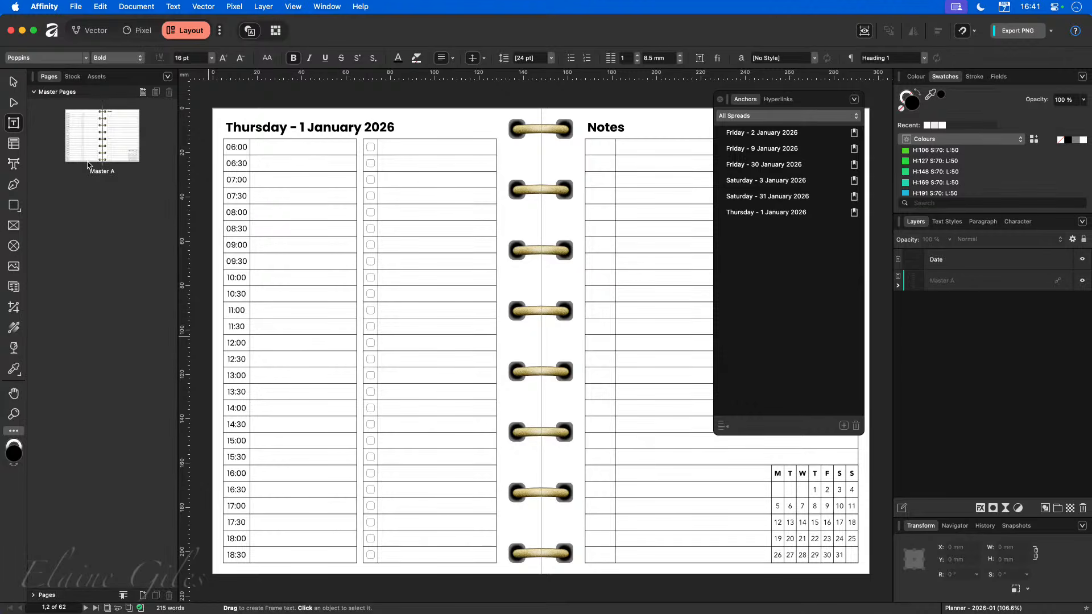
{"action": "double_click", "coordinate": [103, 160]}
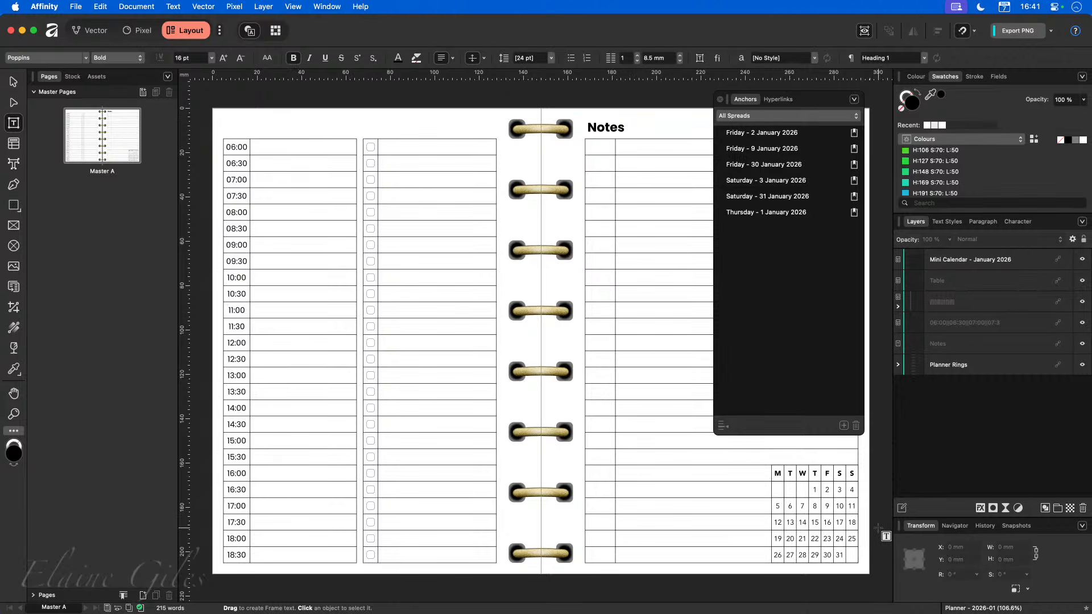
On the master's mini calendar, hyperlink the date 31 to the anchor "Saturday - 31 January 2026".
{"action": "scroll", "coordinate": [870, 542], "scroll_direction": "up", "scroll_amount": 5}
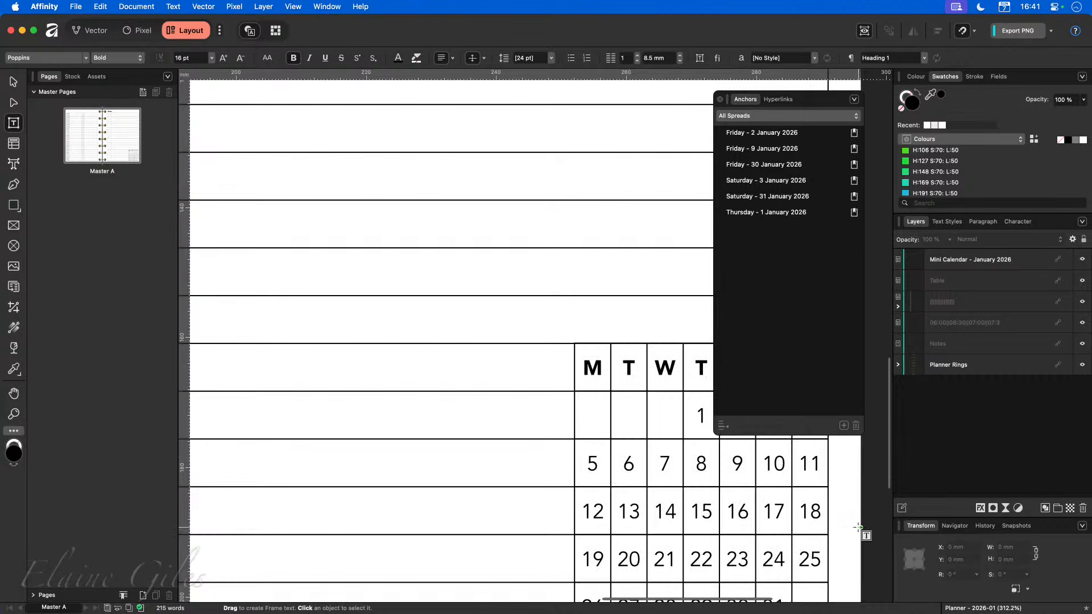
{"action": "scroll", "coordinate": [866, 529], "scroll_direction": "right", "scroll_amount": 5}
{"action": "scroll", "coordinate": [628, 510], "scroll_direction": "down", "scroll_amount": 5}
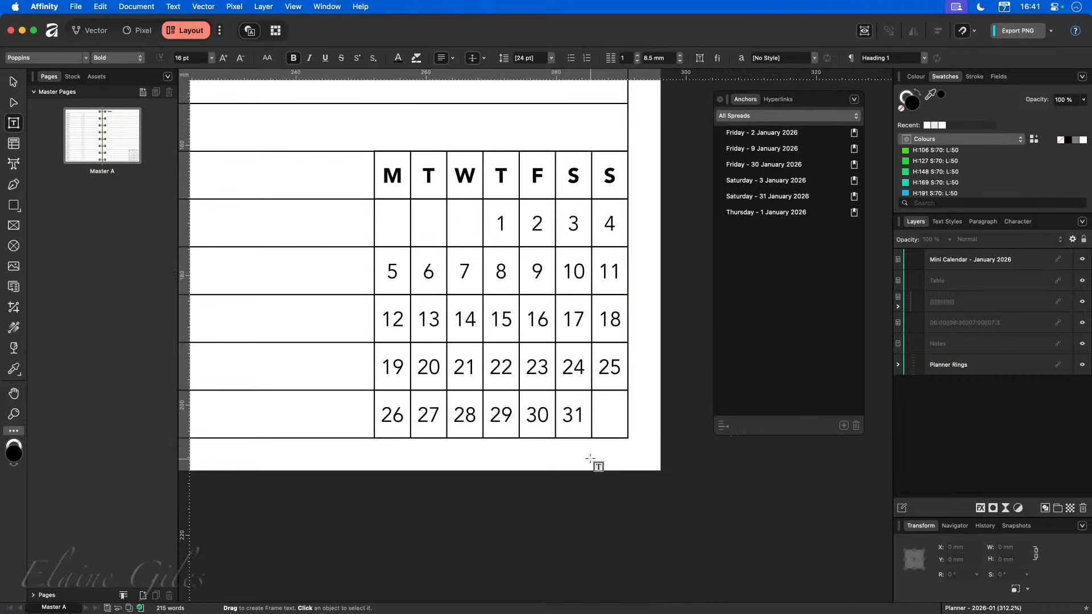
{"action": "double_click", "coordinate": [573, 416]}
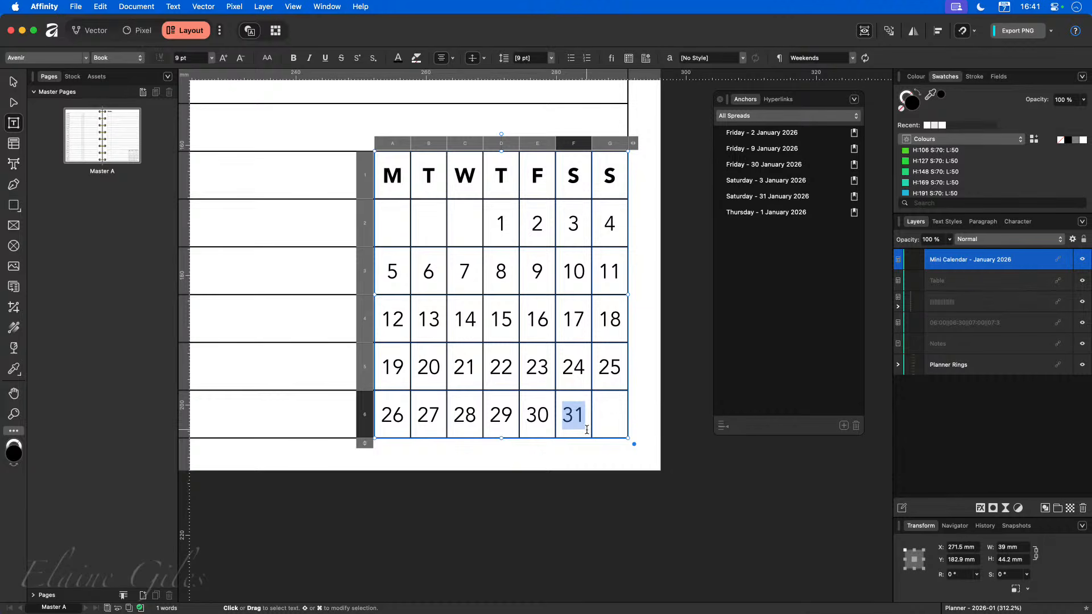
{"action": "left_click", "coordinate": [775, 102]}
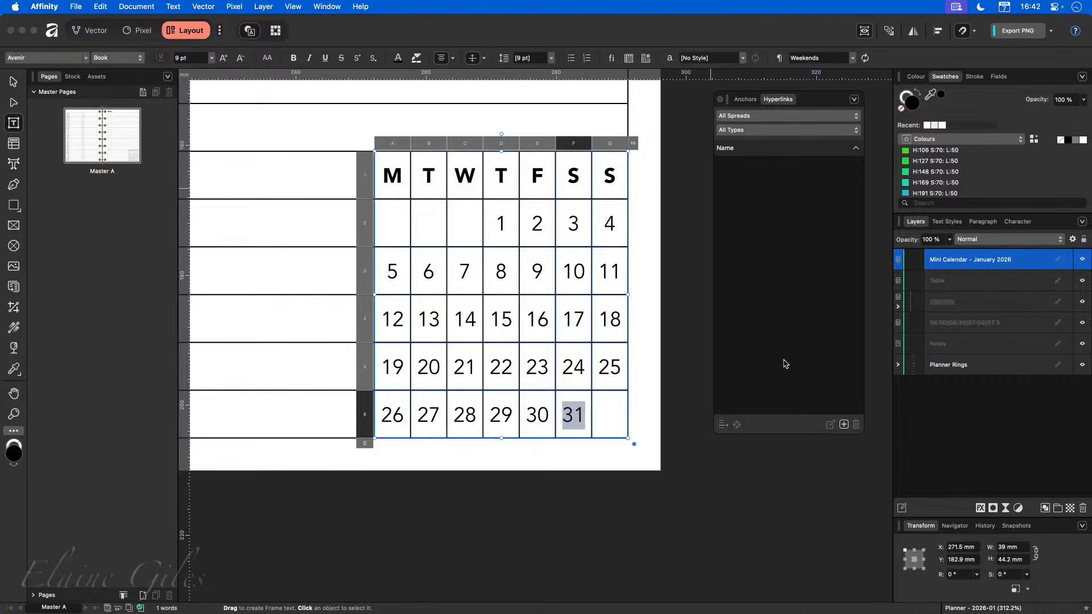
{"action": "left_click", "coordinate": [845, 425]}
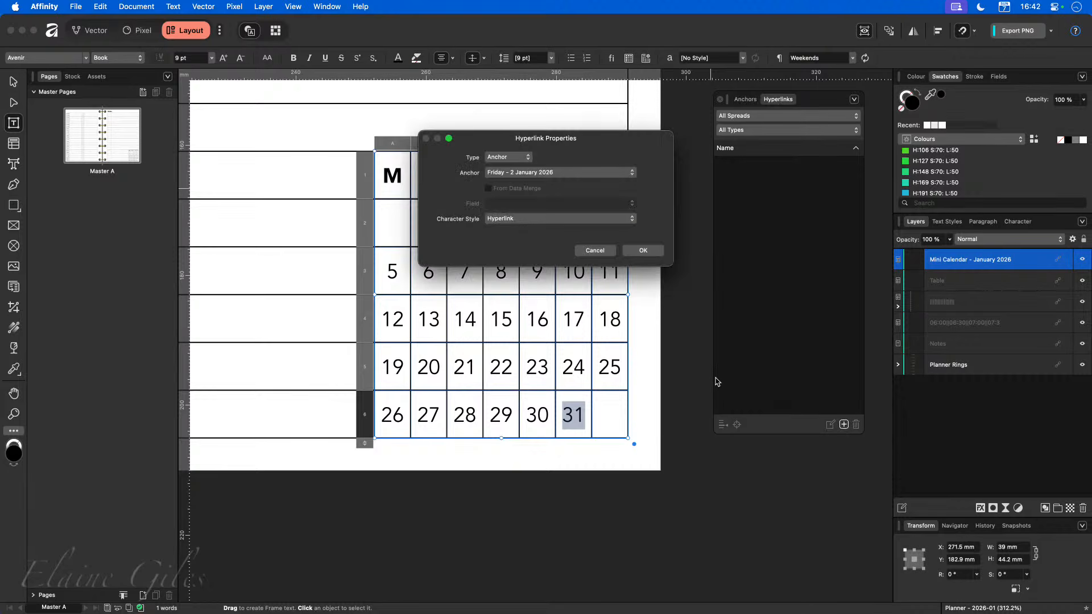
{"action": "left_click", "coordinate": [515, 157]}
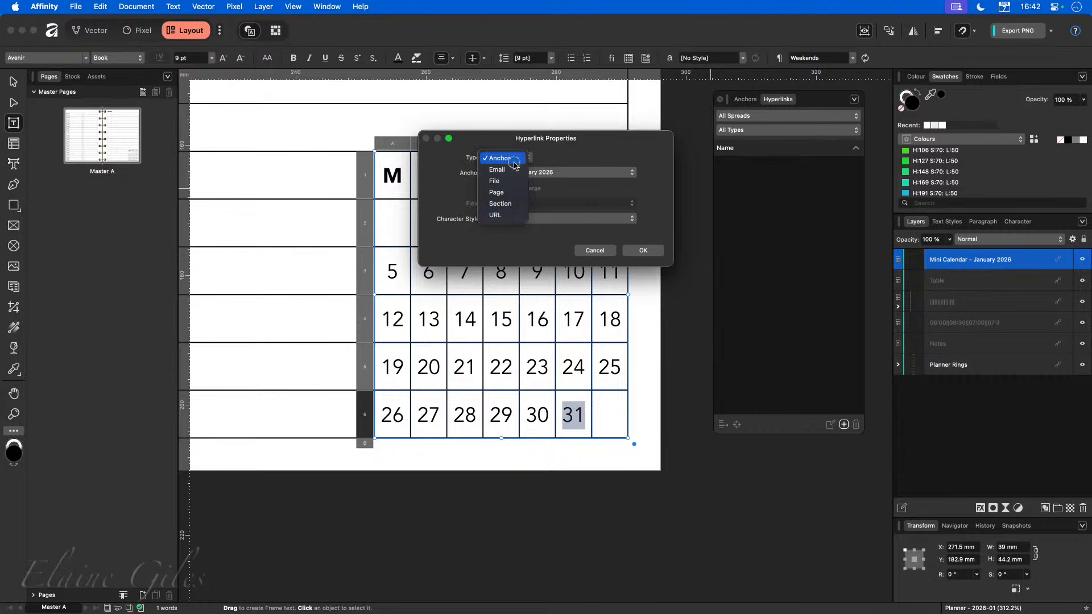
{"action": "left_click", "coordinate": [552, 158]}
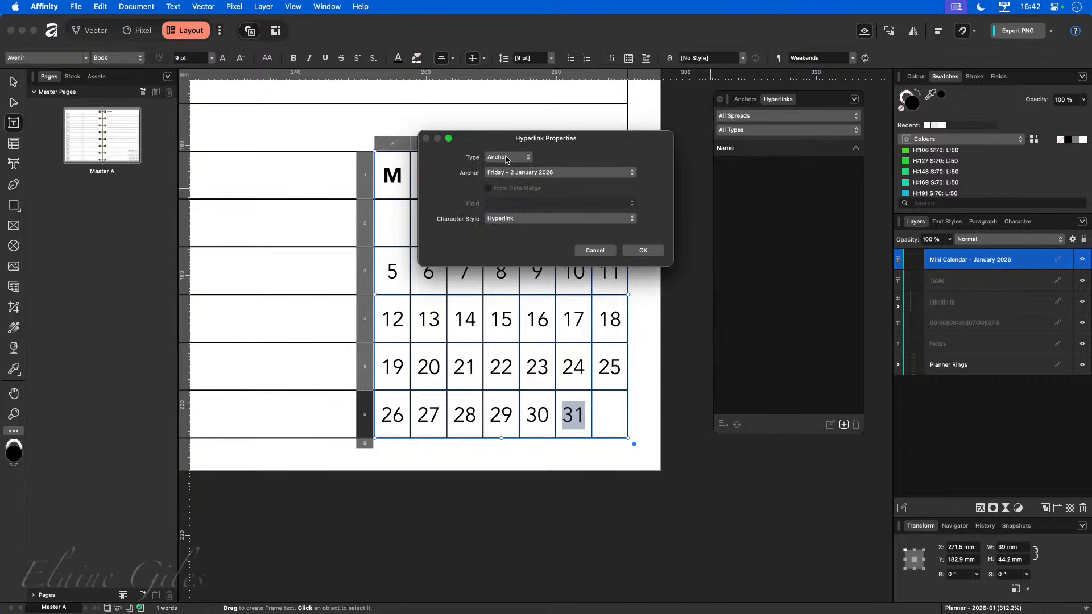
{"action": "left_click", "coordinate": [509, 158]}
{"action": "left_click", "coordinate": [547, 169]}
{"action": "left_click", "coordinate": [631, 174]}
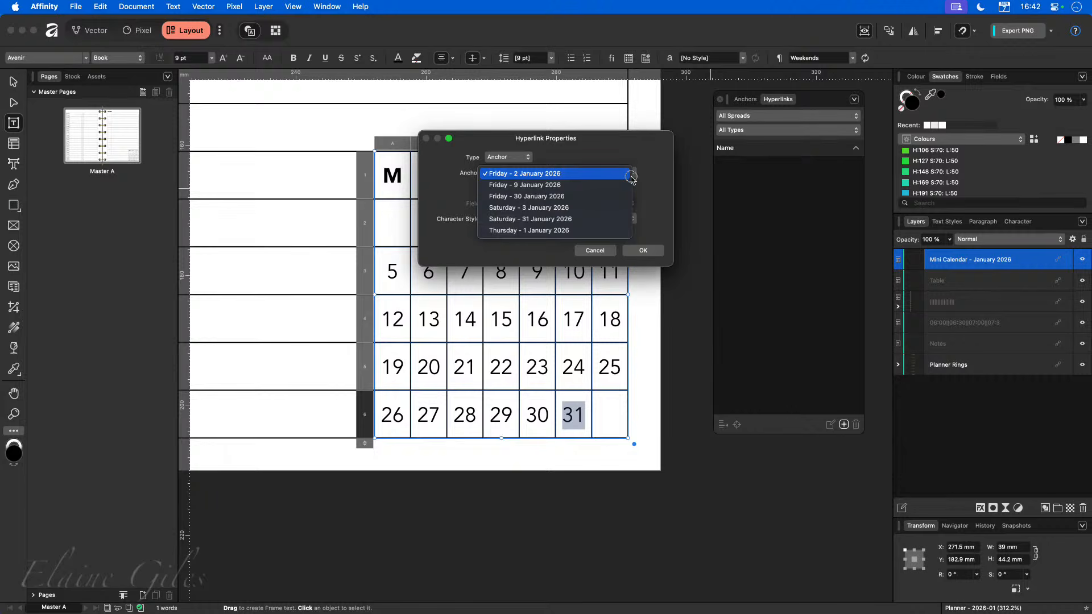
{"action": "left_click", "coordinate": [602, 223]}
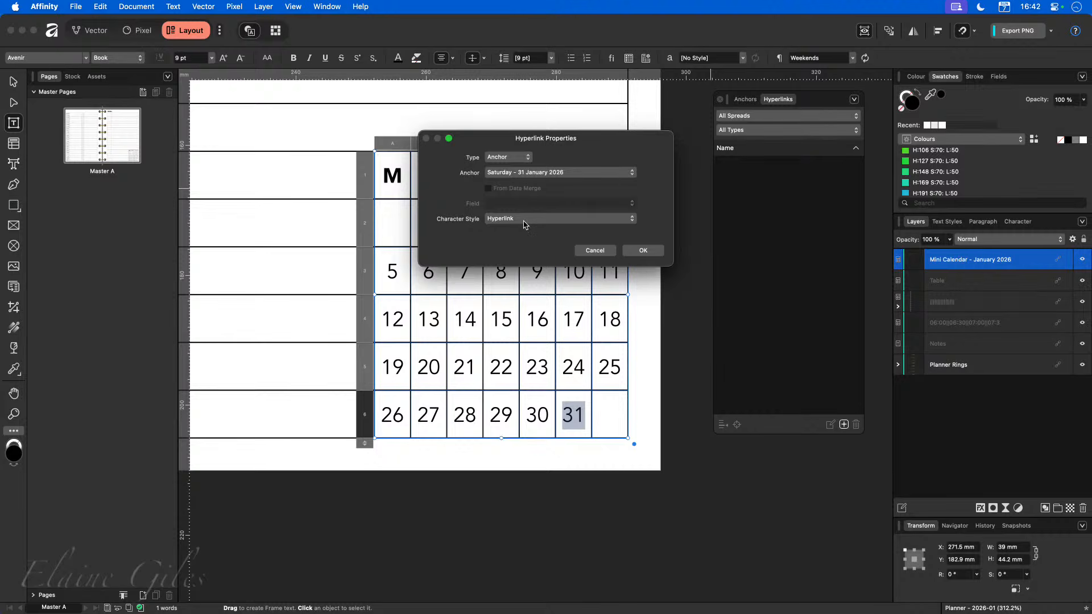
{"action": "left_click", "coordinate": [644, 250]}
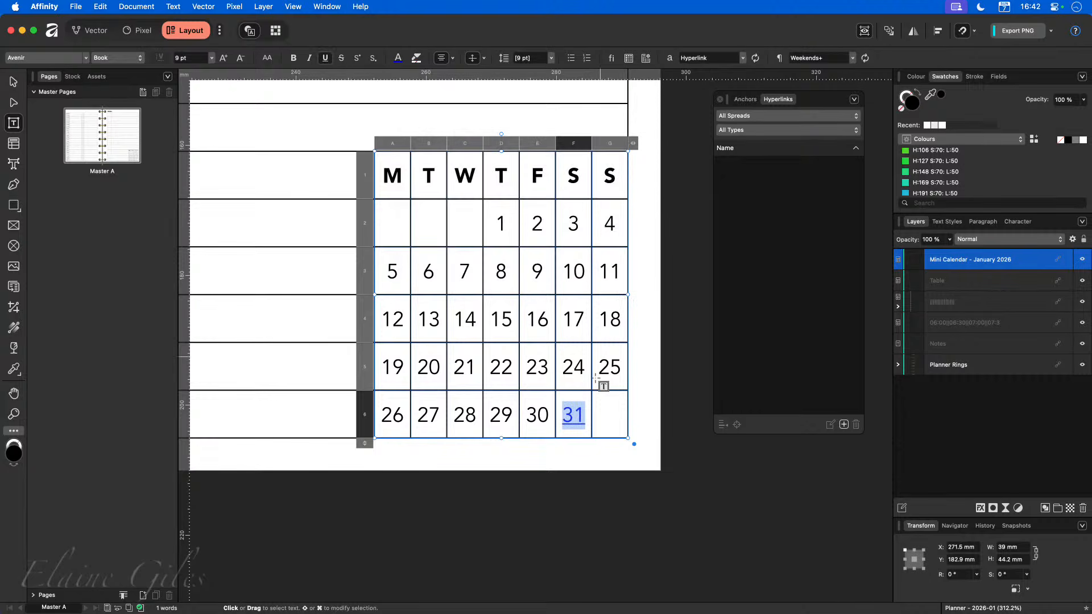
Hyperlink the calendar's date 1 to the anchor "Thursday - 1 January 2026".
{"action": "left_click", "coordinate": [501, 223]}
{"action": "double_click", "coordinate": [501, 223]}
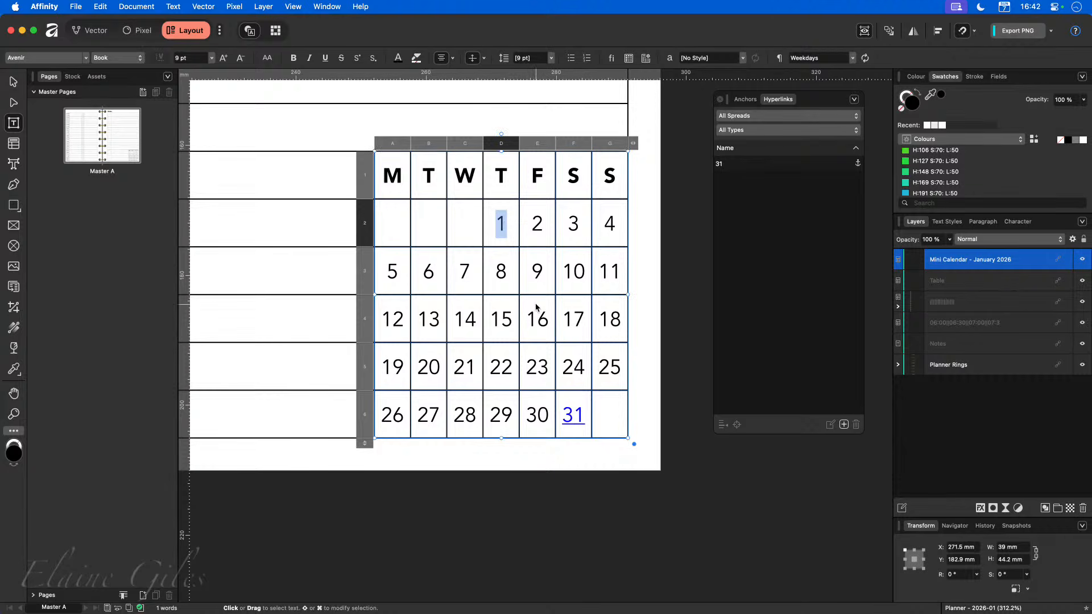
{"action": "left_click", "coordinate": [844, 425]}
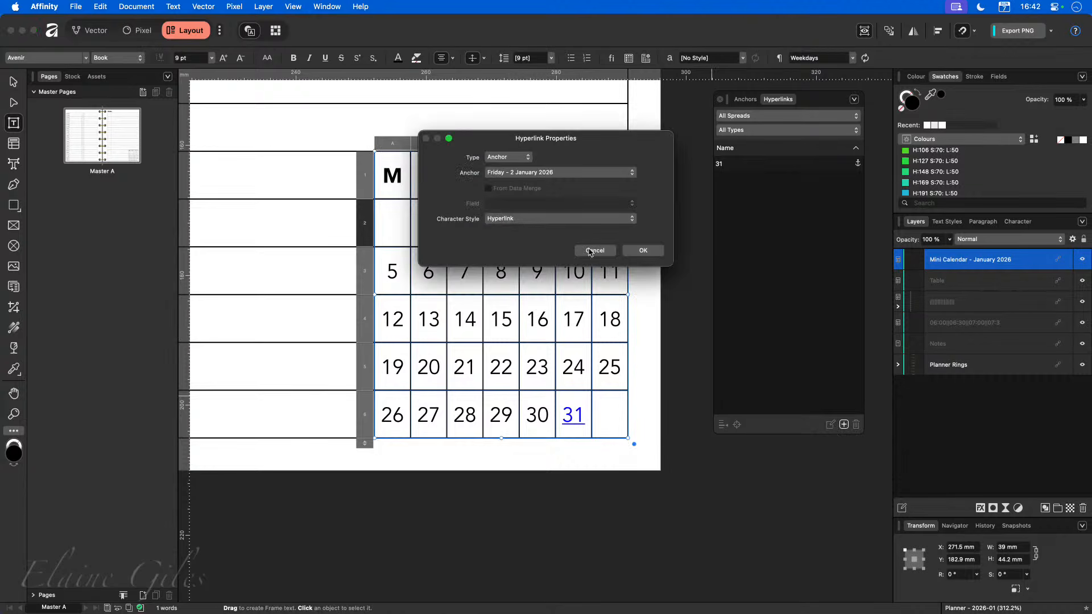
{"action": "left_click", "coordinate": [573, 174]}
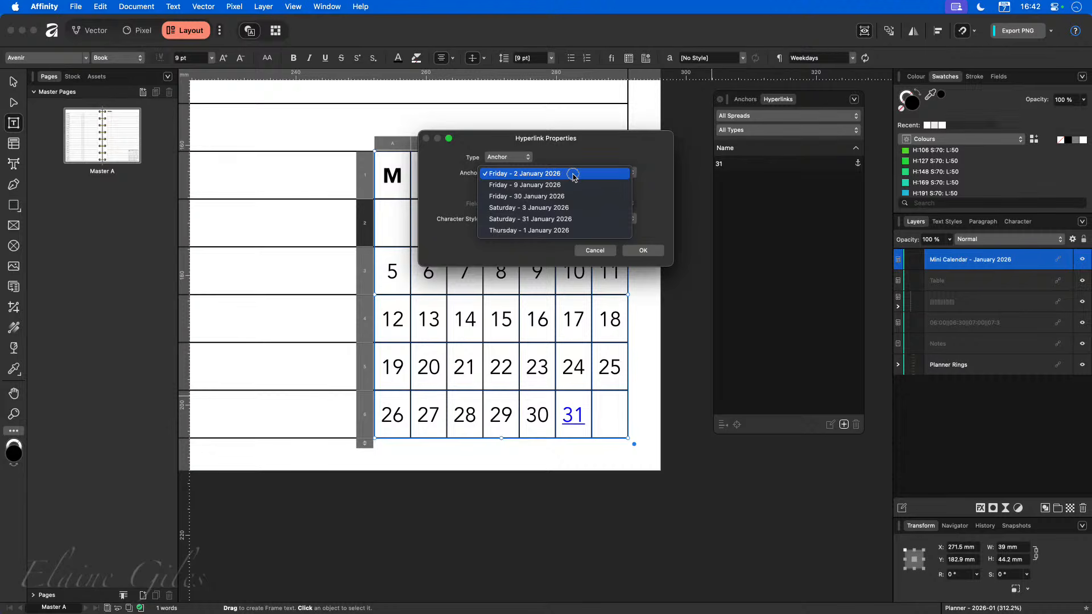
{"action": "left_click", "coordinate": [569, 231]}
{"action": "left_click", "coordinate": [643, 251]}
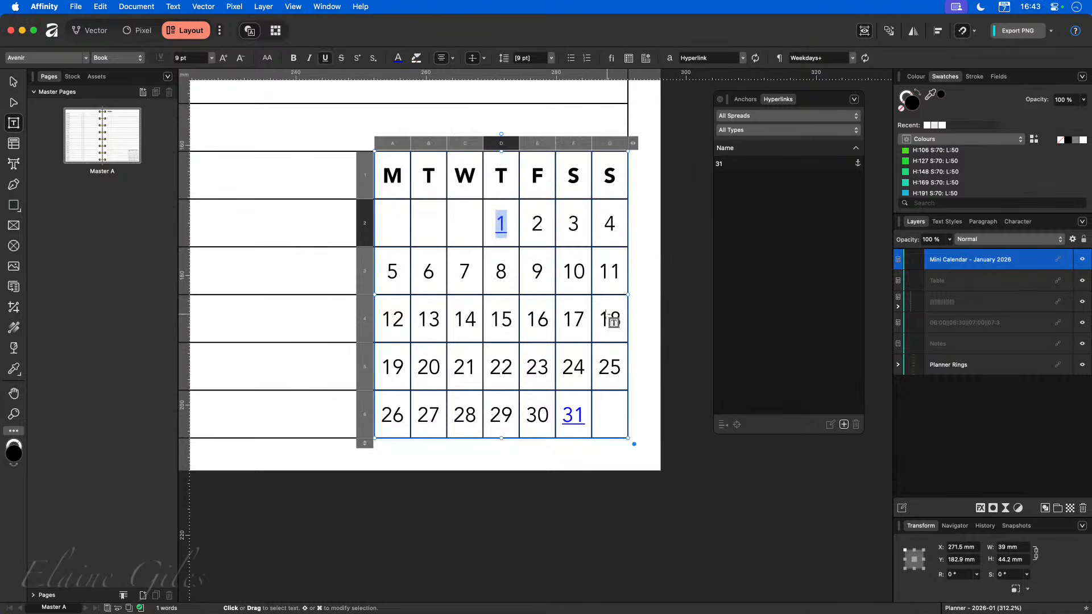
Hyperlink the calendar's date 2 to the anchor "Friday - 2 January 2026".
{"action": "double_click", "coordinate": [537, 223]}
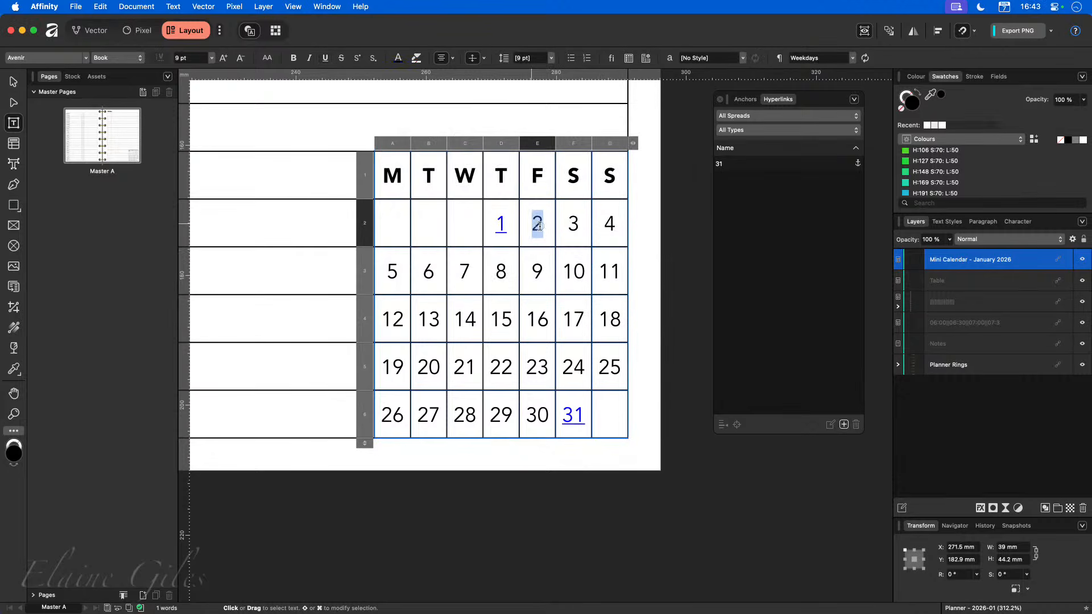
{"action": "left_click", "coordinate": [844, 425]}
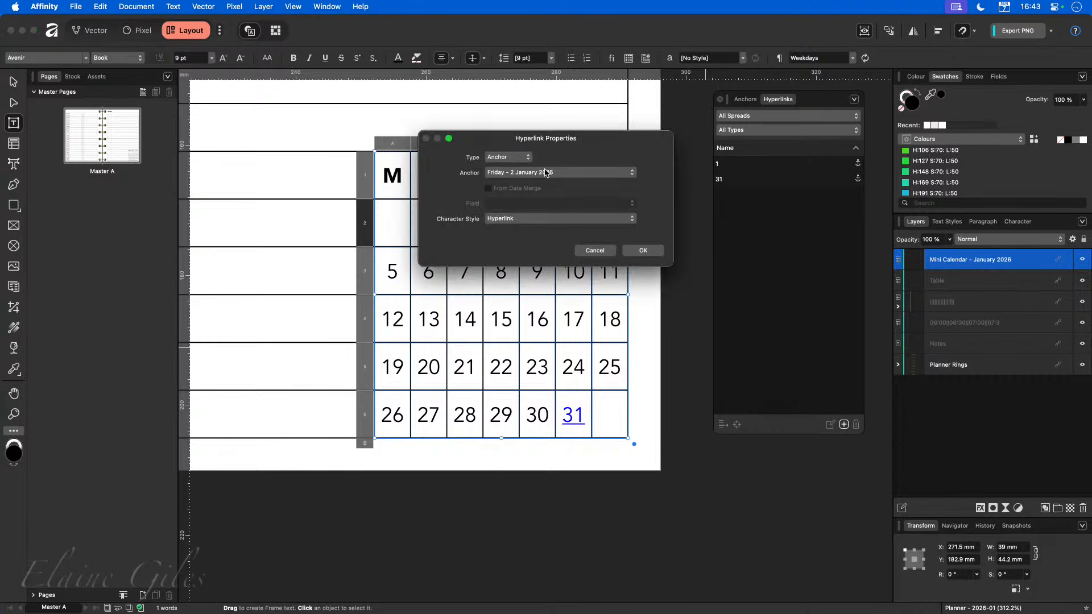
{"action": "left_click", "coordinate": [642, 250]}
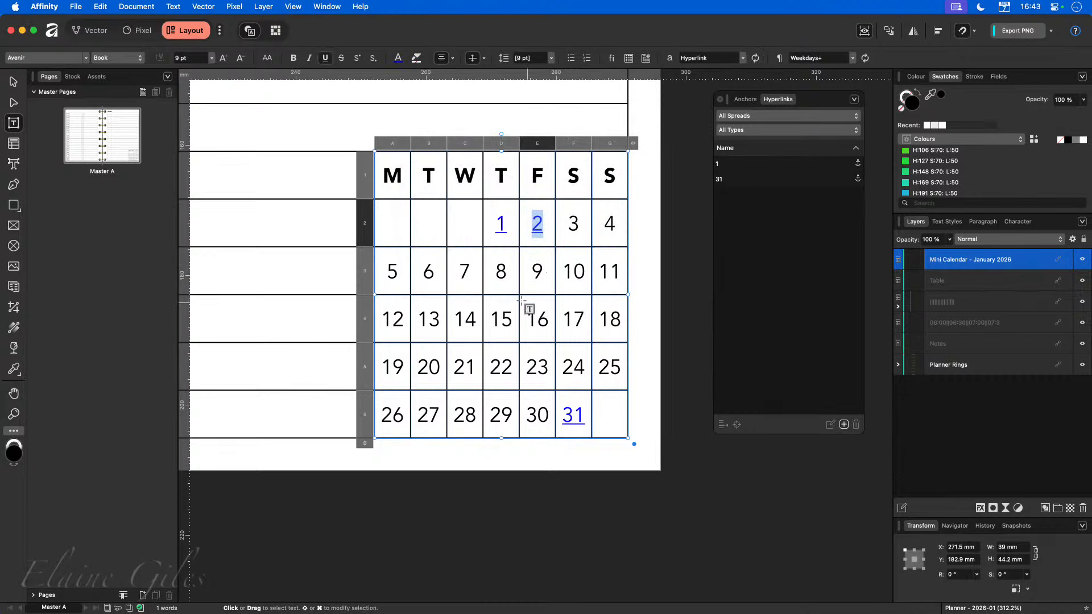
Hyperlink the calendar's date 9 to the anchor "Friday - 9 January 2026".
{"action": "double_click", "coordinate": [537, 272]}
{"action": "left_click", "coordinate": [844, 425]}
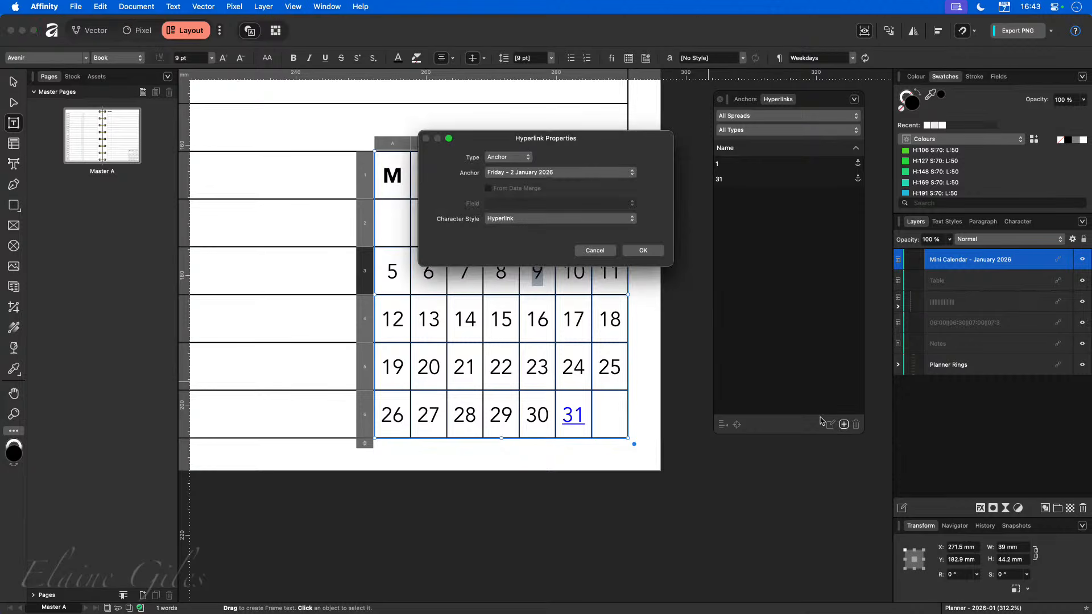
{"action": "left_click", "coordinate": [540, 173]}
{"action": "left_click", "coordinate": [540, 183]}
{"action": "left_click", "coordinate": [643, 252]}
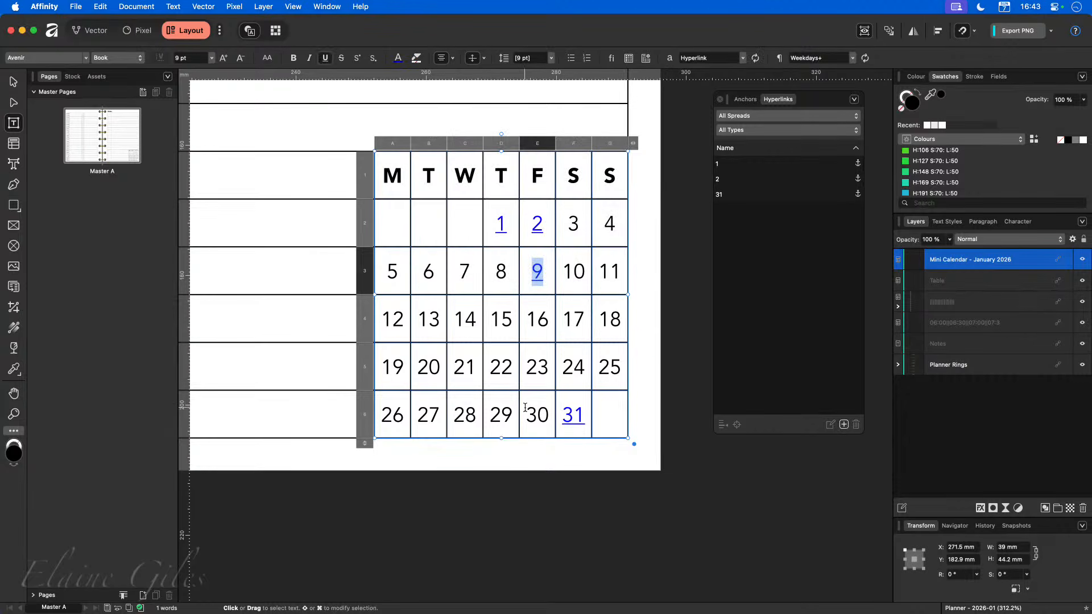
Hyperlink the mini calendar's date 30 to the anchor "Friday - 30 January 2026".
{"action": "left_click_drag", "start_coordinate": [524, 414], "coordinate": [550, 415]}
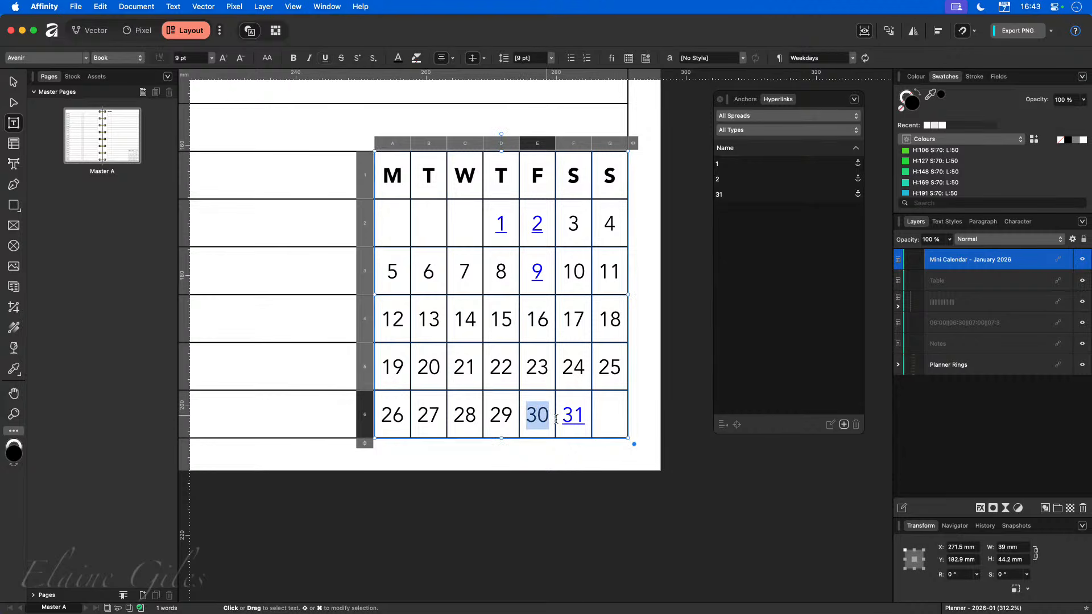
{"action": "left_click", "coordinate": [844, 425]}
{"action": "left_click", "coordinate": [613, 173]}
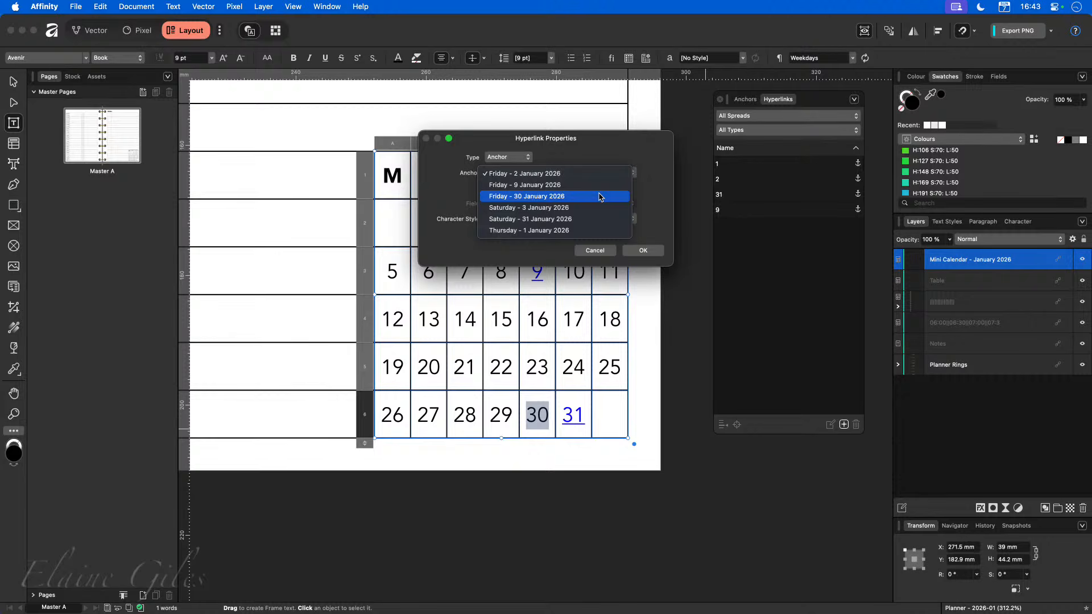
{"action": "left_click", "coordinate": [600, 196]}
{"action": "left_click", "coordinate": [642, 251]}
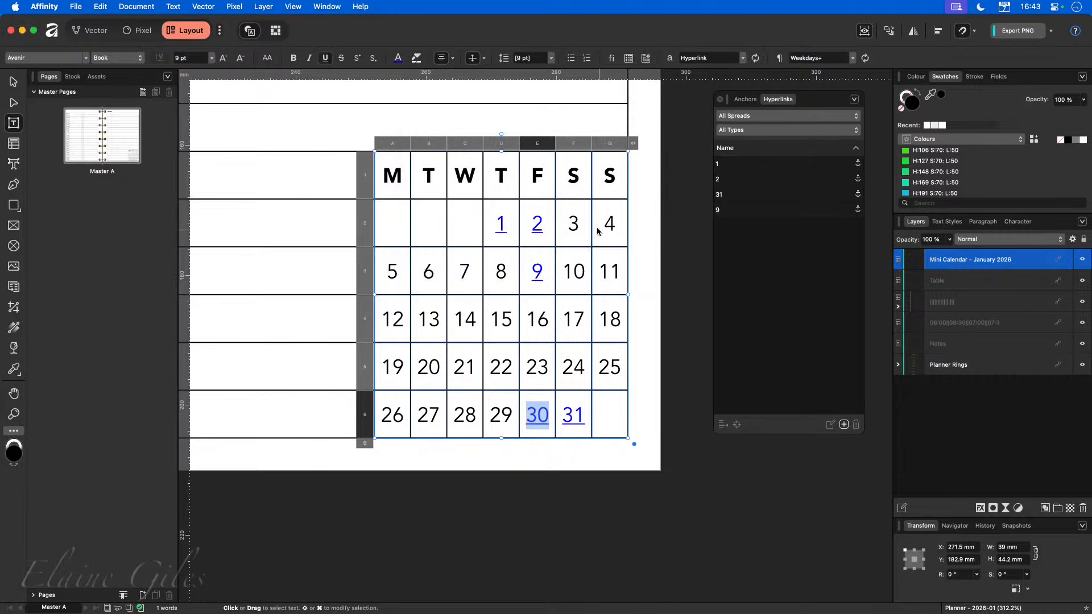
Hyperlink the calendar's date 3 to the anchor "Saturday - 3 January 2026".
{"action": "double_click", "coordinate": [571, 220]}
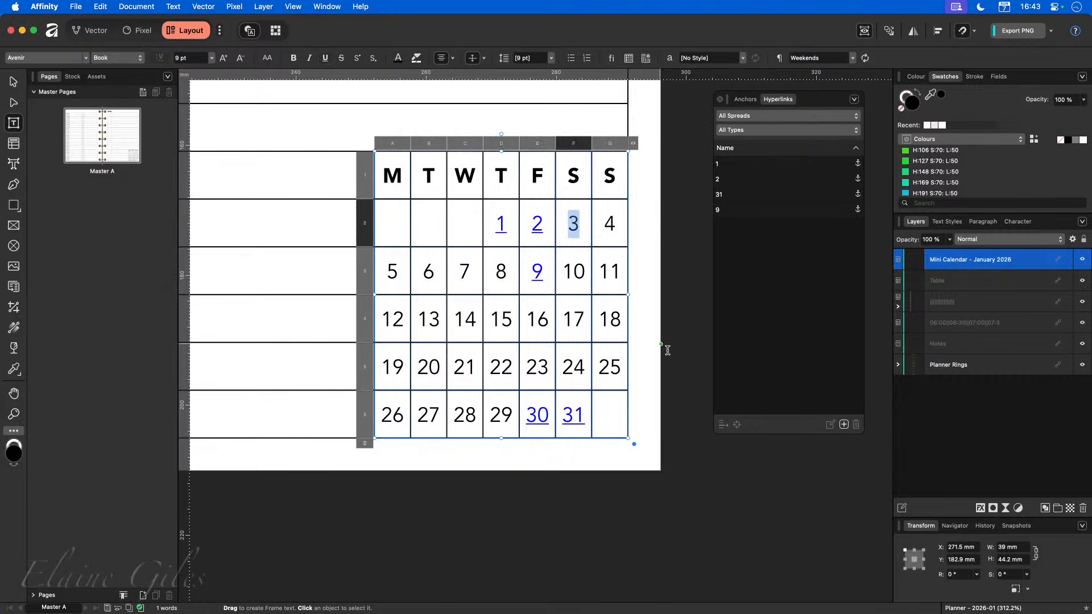
{"action": "left_click", "coordinate": [844, 425]}
{"action": "left_click", "coordinate": [540, 174]}
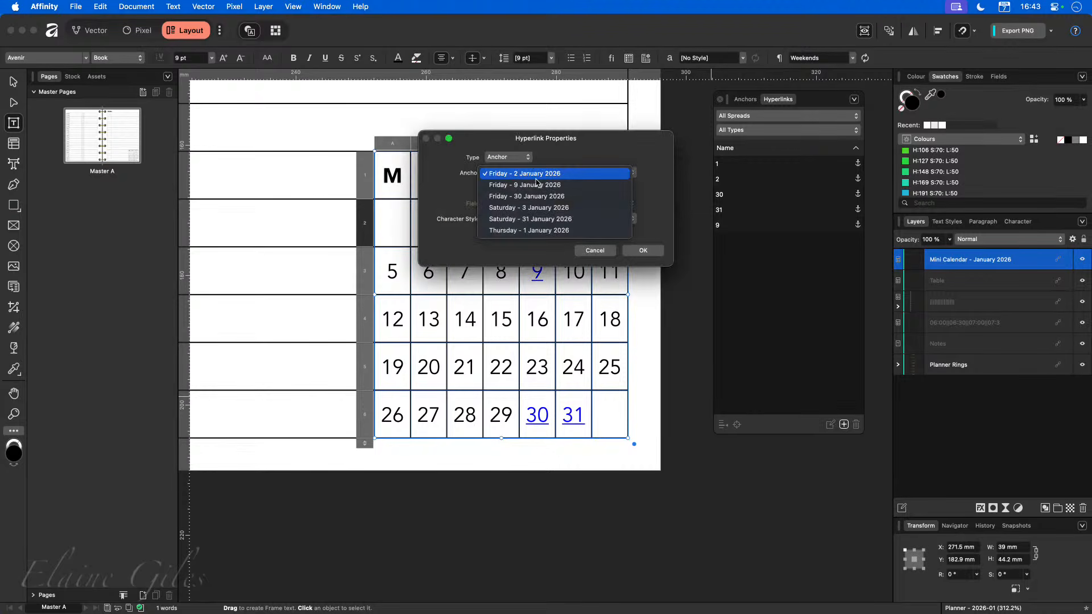
{"action": "left_click", "coordinate": [546, 207]}
{"action": "left_click", "coordinate": [643, 250]}
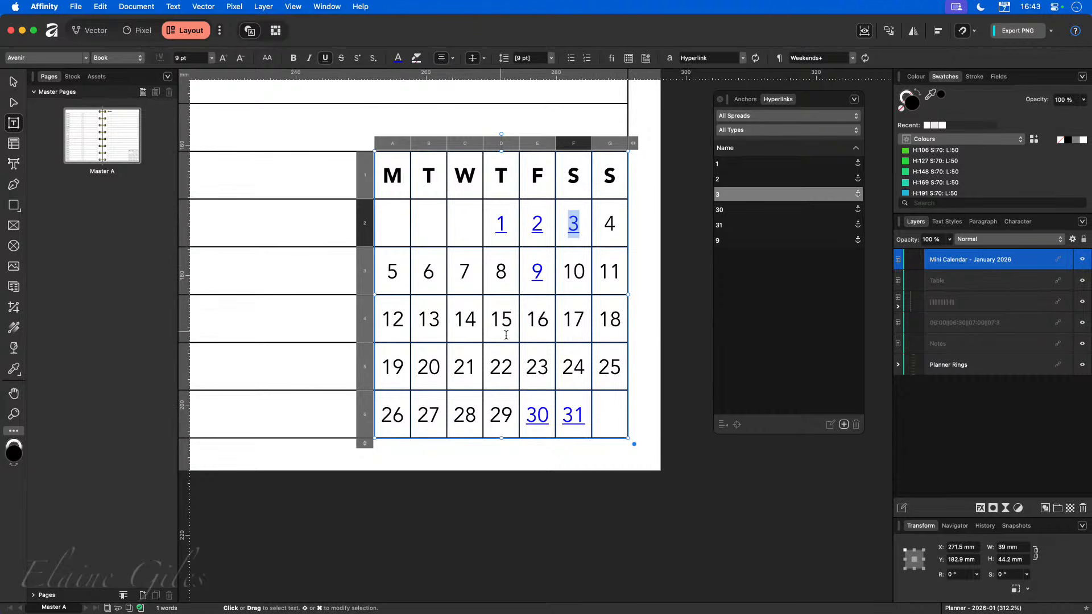
Leave the master page and open the spread with pages 1 and 2.
{"action": "left_click", "coordinate": [699, 517]}
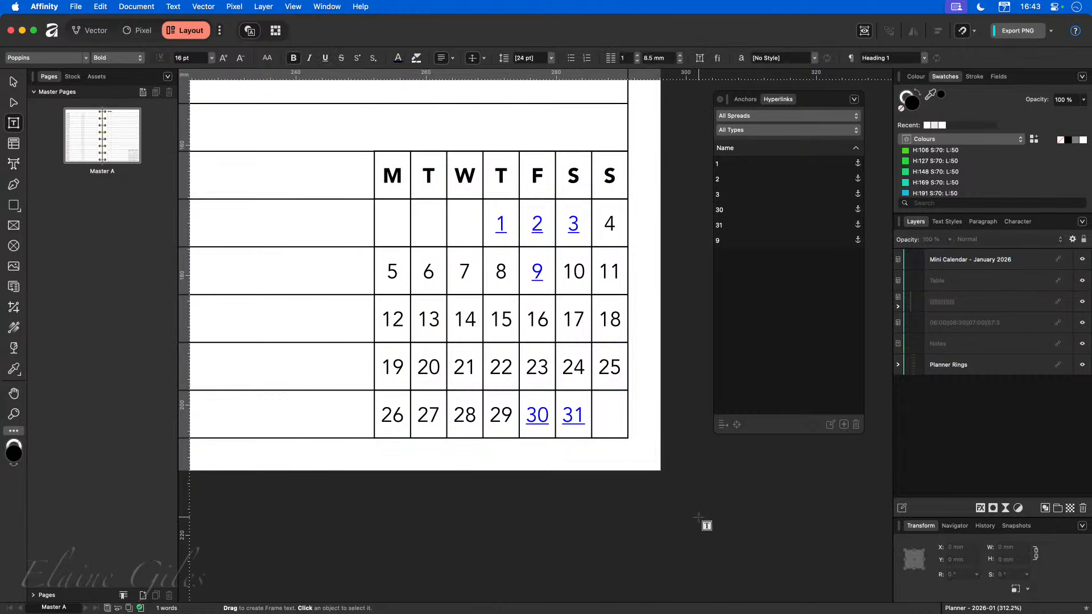
{"action": "left_click", "coordinate": [34, 91]}
{"action": "left_click", "coordinate": [35, 106]}
{"action": "left_click", "coordinate": [107, 162]}
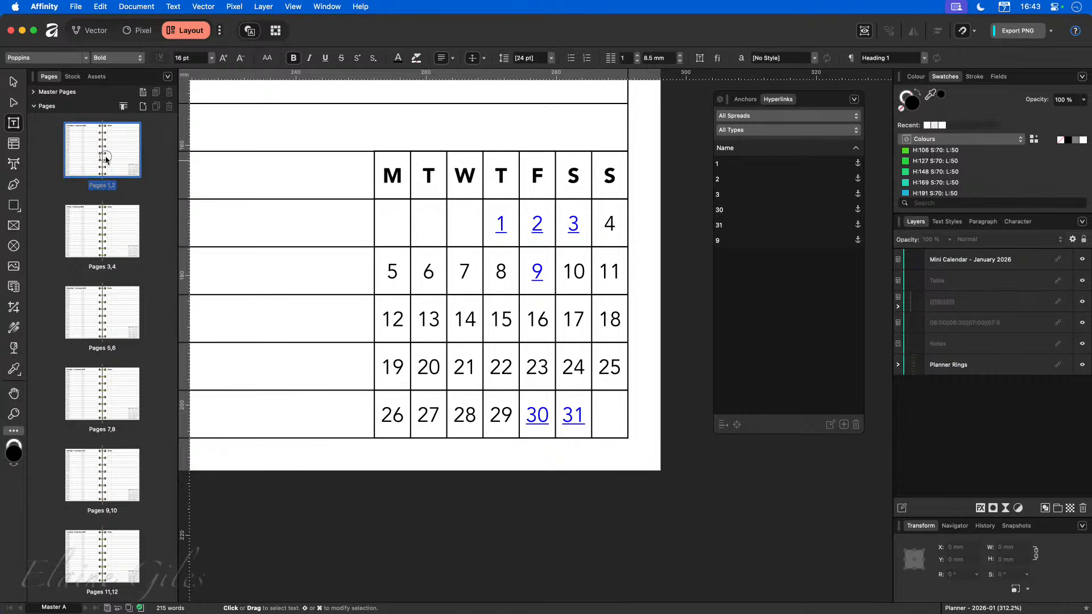
Test the mini calendar's date 31 hyperlink by going to its target.
{"action": "scroll", "coordinate": [869, 545], "scroll_direction": "up", "scroll_amount": 10}
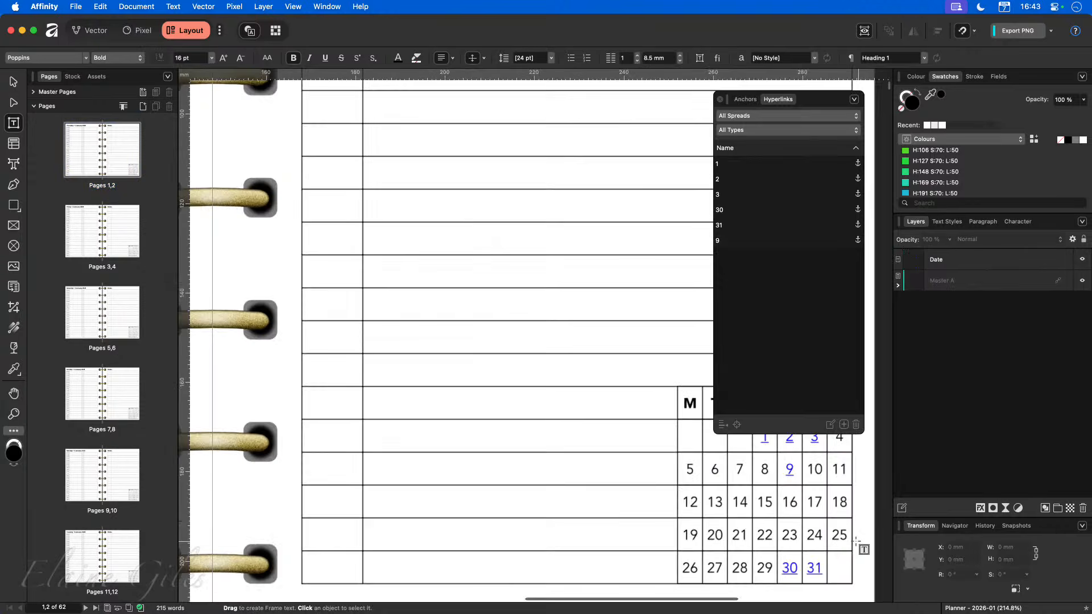
{"action": "scroll", "coordinate": [840, 537], "scroll_direction": "right", "scroll_amount": 5}
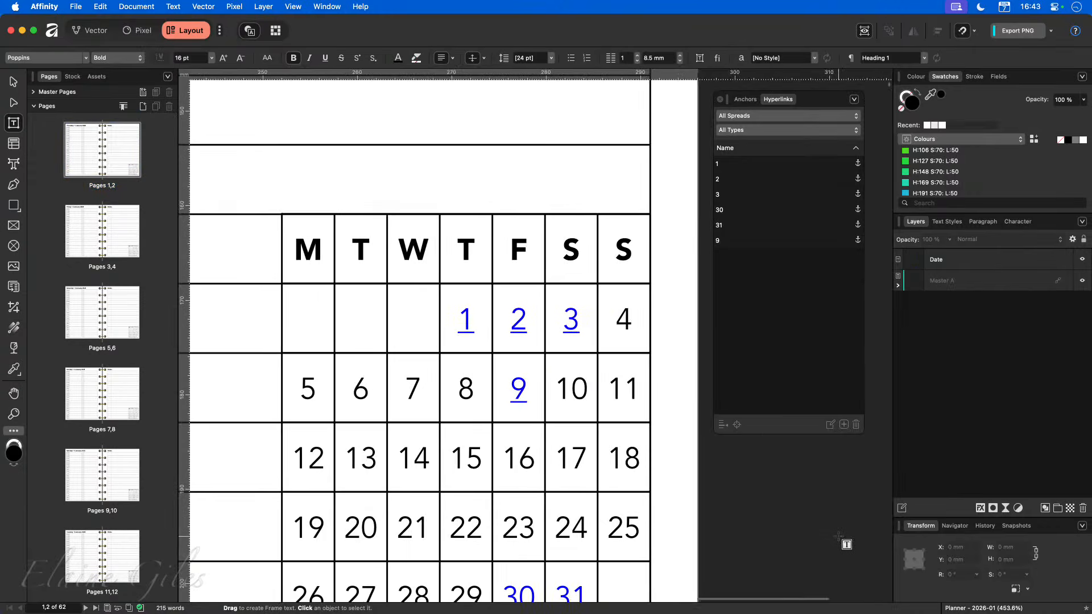
{"action": "scroll", "coordinate": [836, 535], "scroll_direction": "down", "scroll_amount": 5}
{"action": "scroll", "coordinate": [836, 536], "scroll_direction": "up", "scroll_amount": 1}
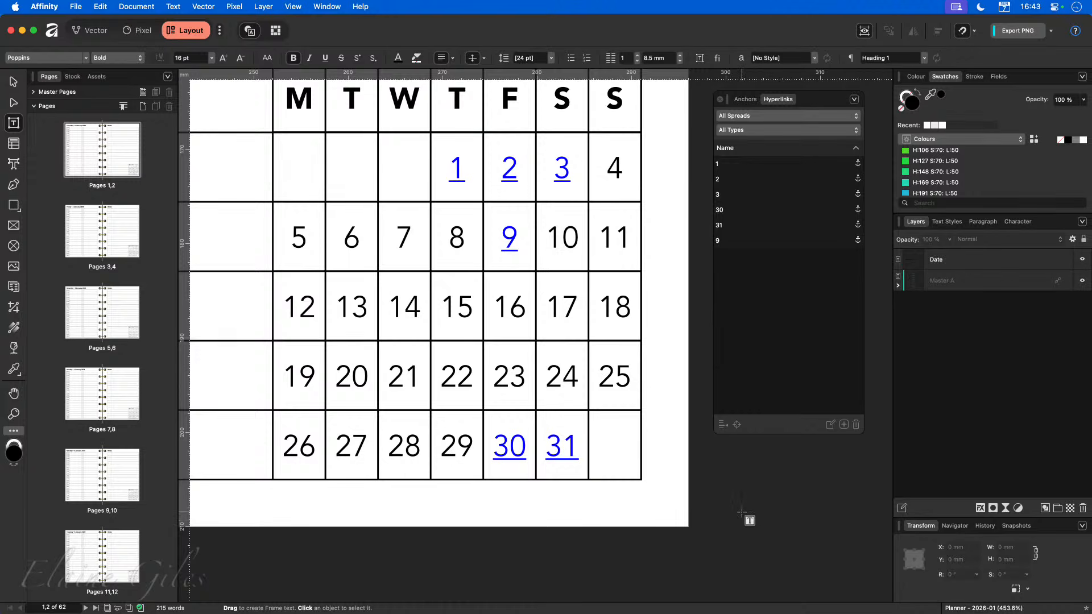
{"action": "left_click_drag", "start_coordinate": [820, 108], "coordinate": [1091, 244]}
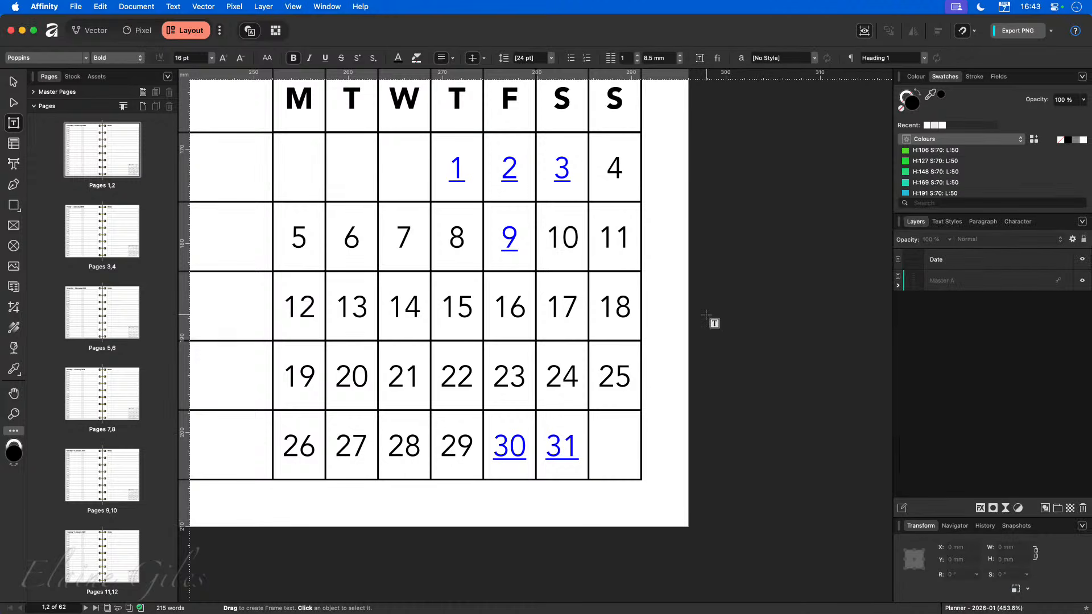
{"action": "key", "text": "super+0"}
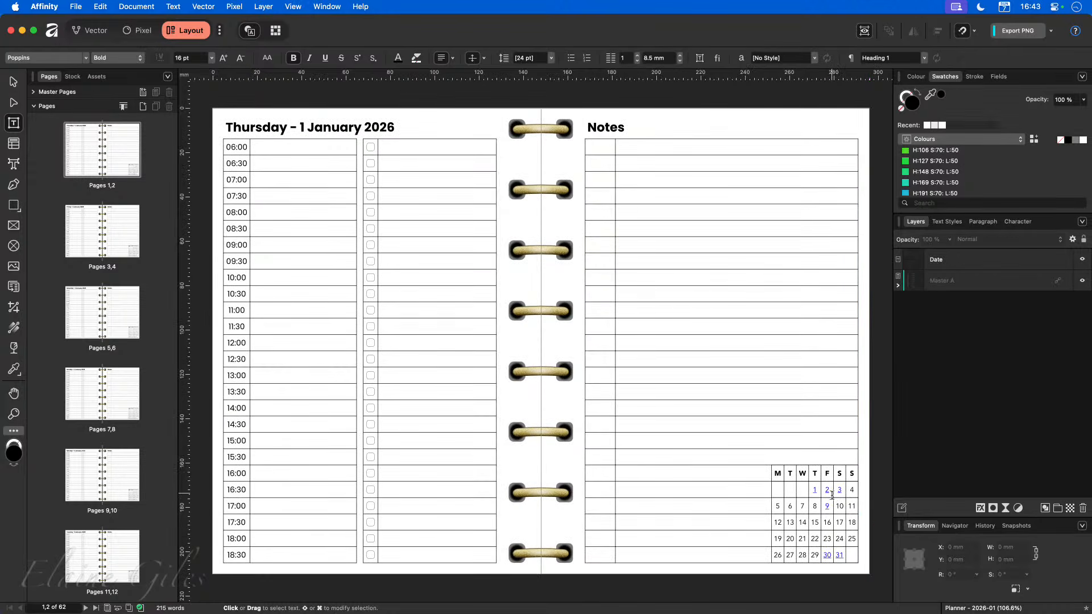
{"action": "left_click", "coordinate": [840, 555]}
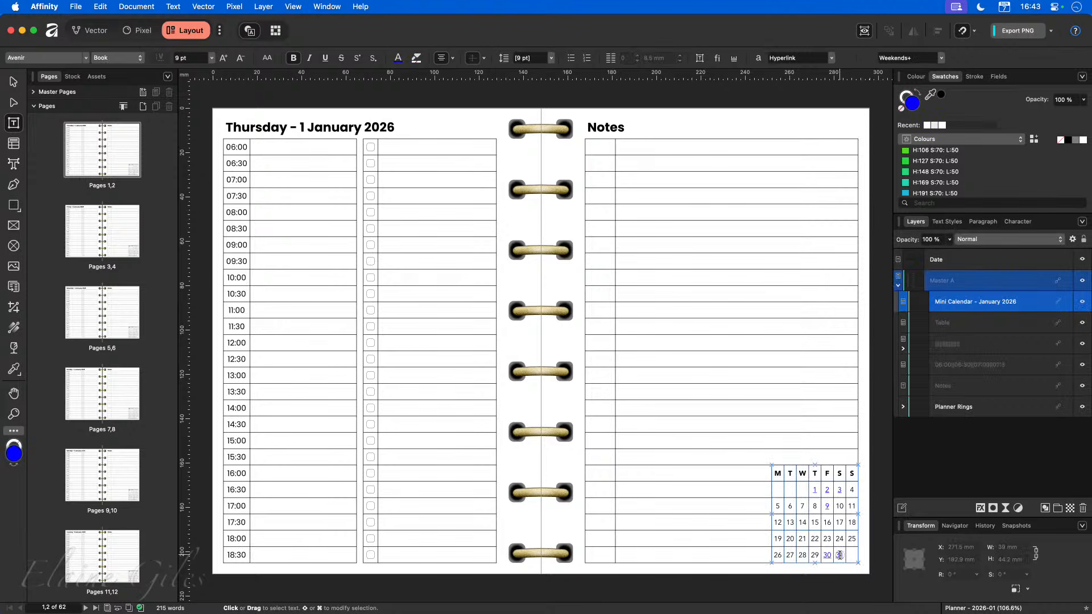
{"action": "right_click", "coordinate": [840, 556]}
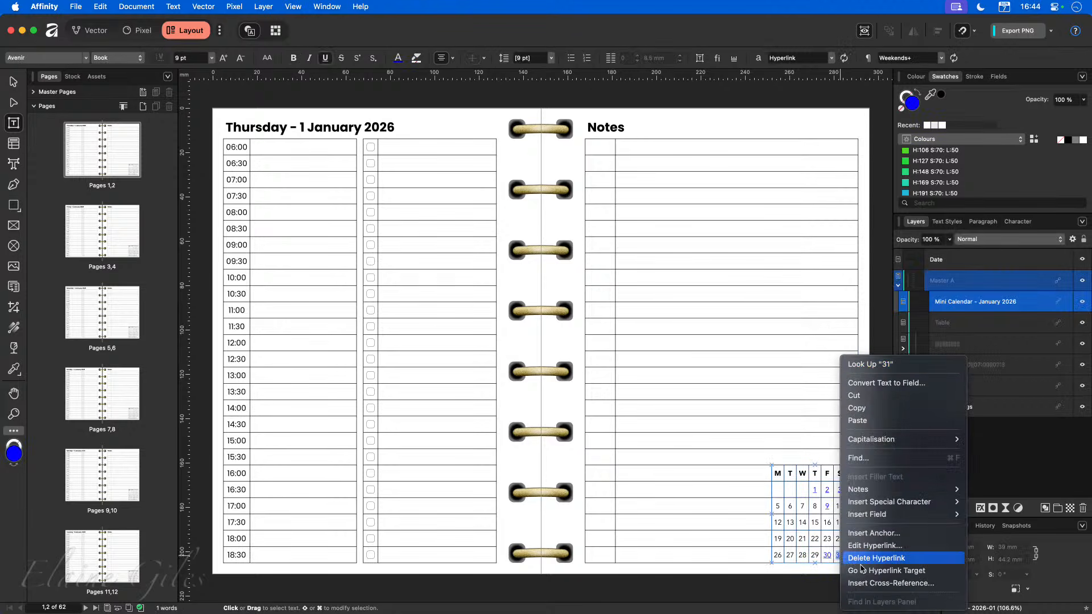
{"action": "left_click", "coordinate": [889, 571]}
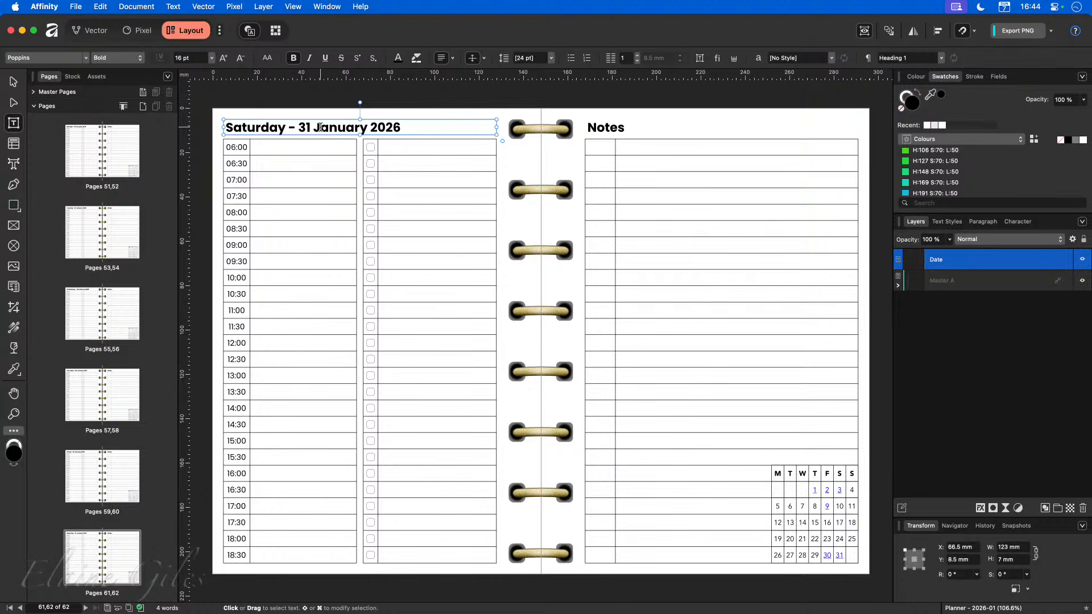
Test the mini calendar's date 9 hyperlink by going to its target.
{"action": "left_click", "coordinate": [827, 507]}
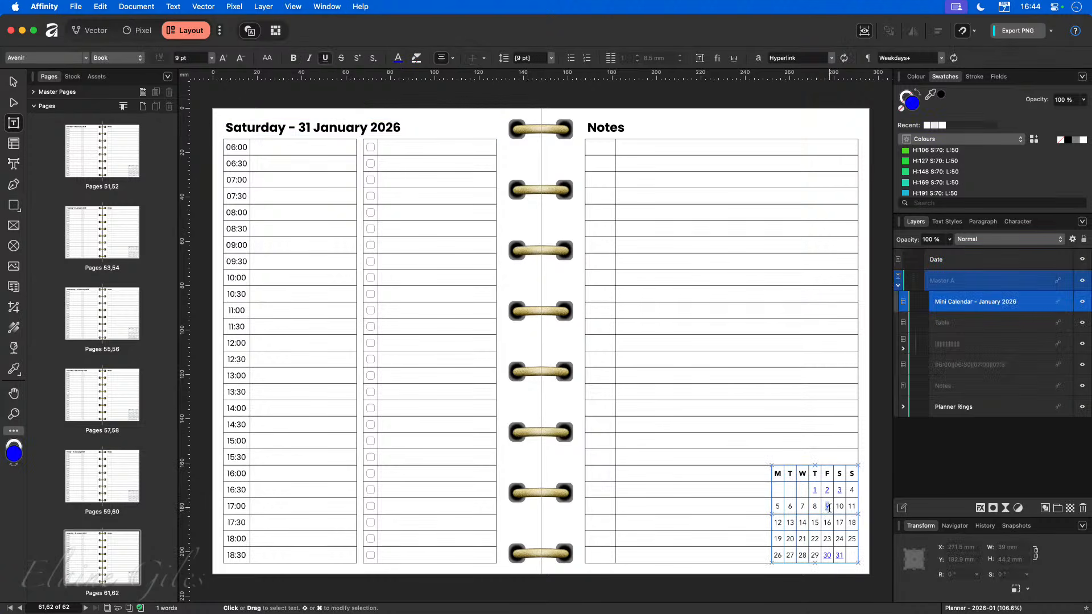
{"action": "right_click", "coordinate": [829, 508]}
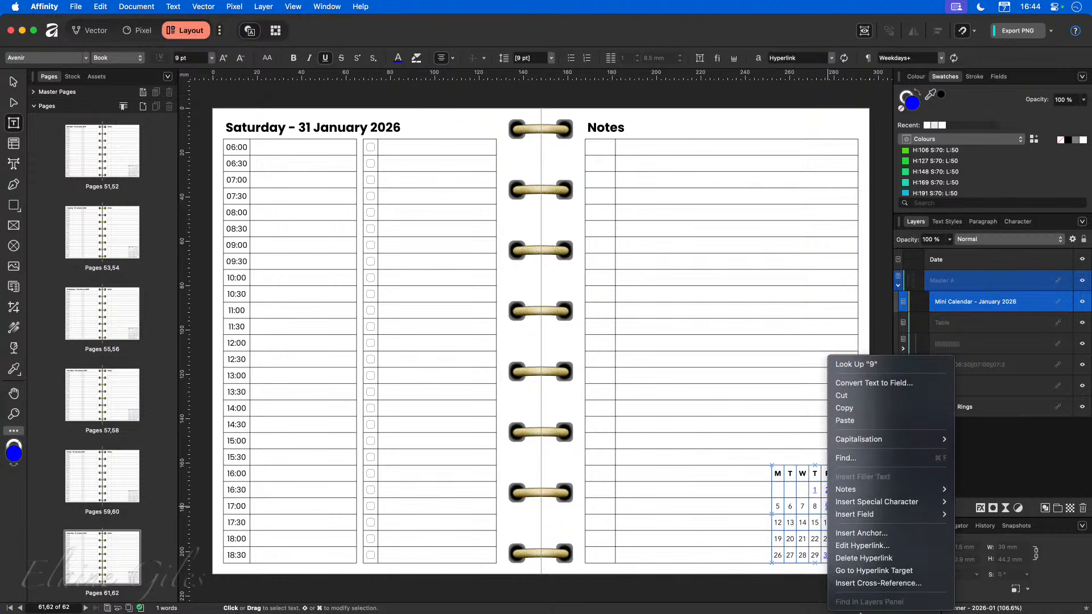
{"action": "left_click", "coordinate": [859, 570]}
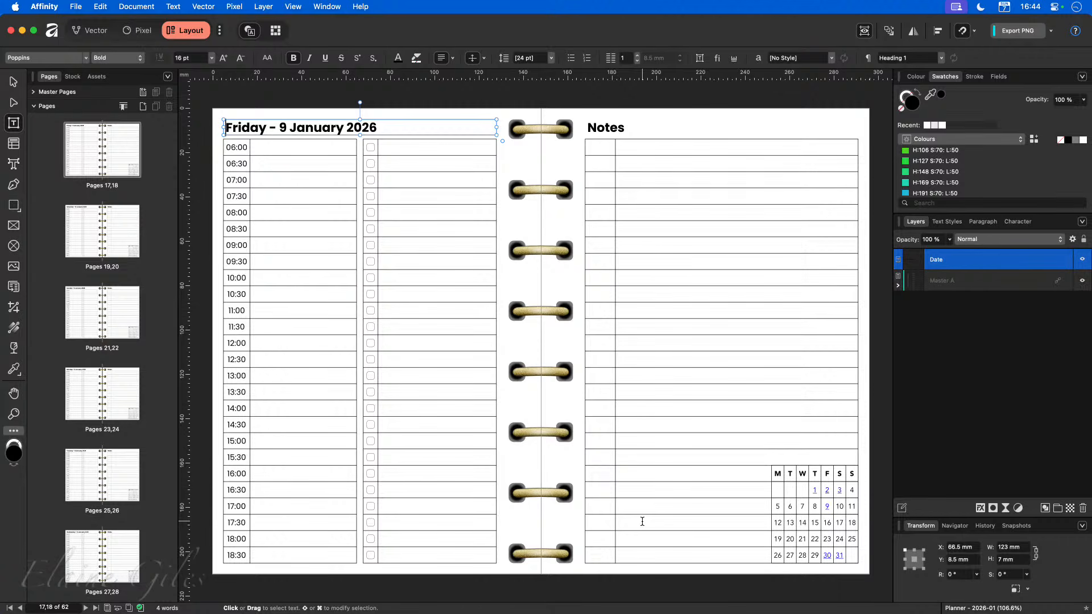
Export all spreads as a PDF (digital - high quality) saved as "Planner - 2026-01".
{"action": "key", "text": "super+alt+shift+s"}
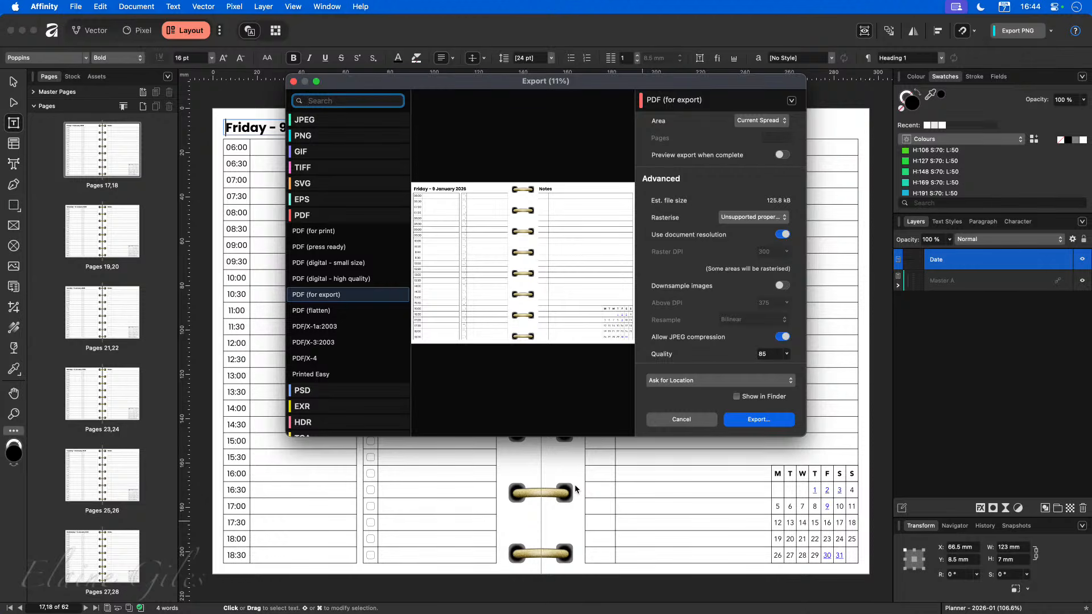
{"action": "left_click", "coordinate": [344, 280]}
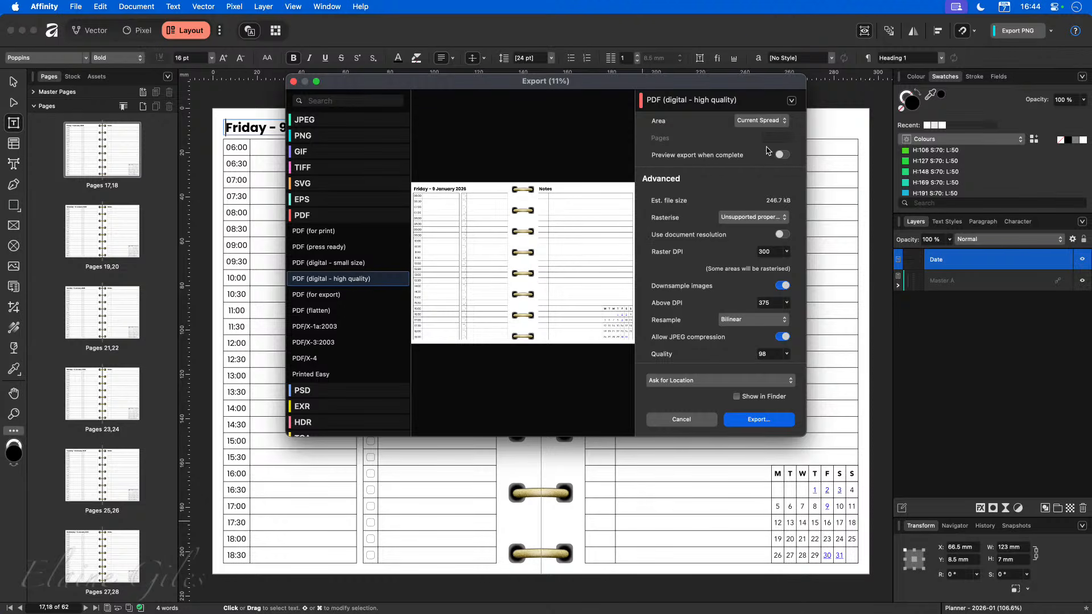
{"action": "left_click", "coordinate": [780, 123]}
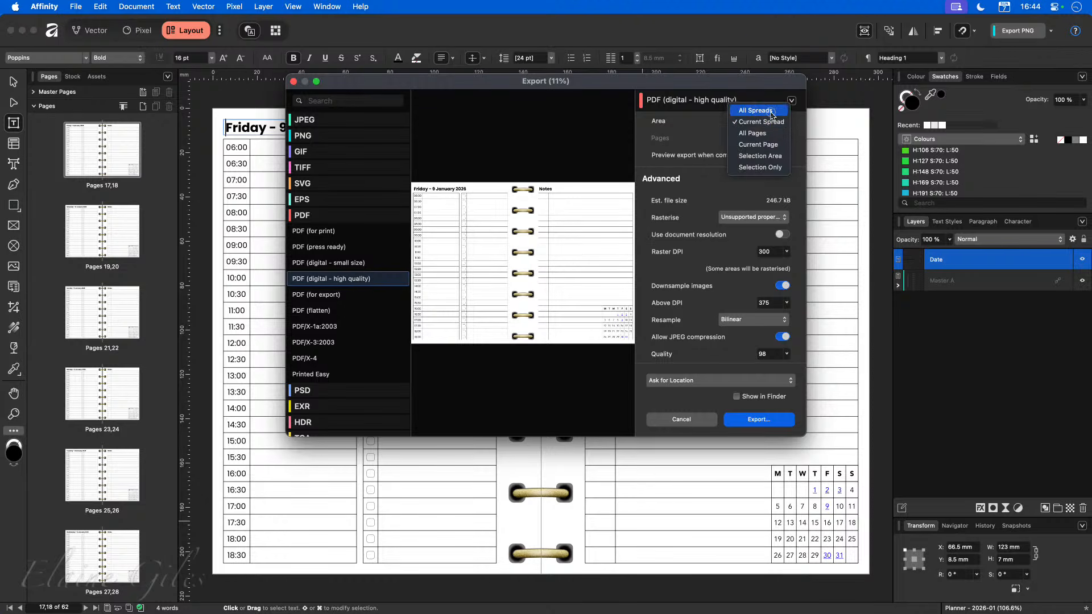
{"action": "left_click", "coordinate": [770, 110]}
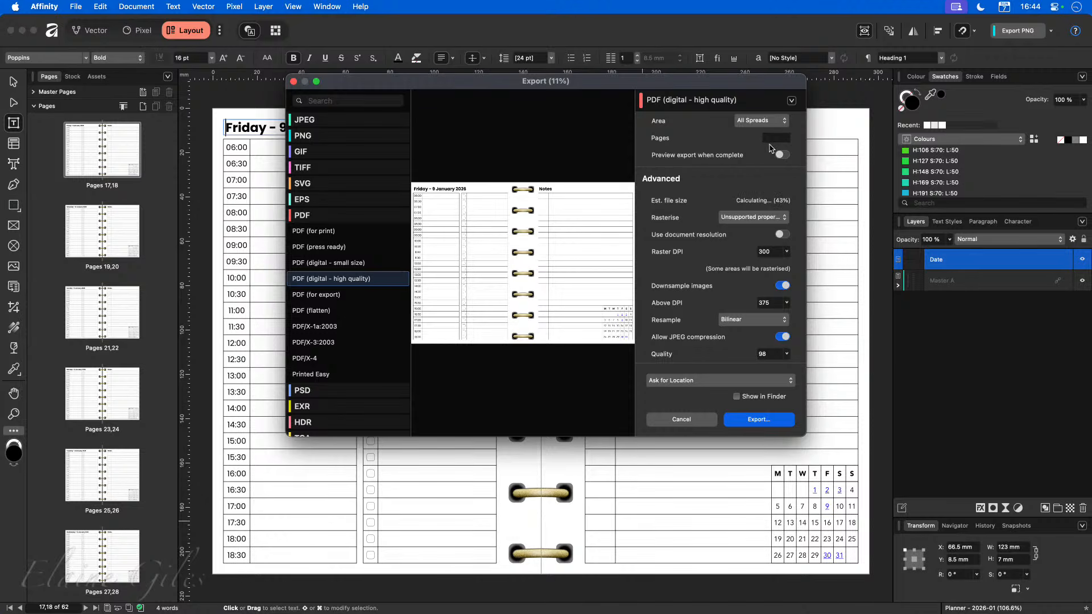
{"action": "scroll", "coordinate": [760, 289], "scroll_direction": "down", "scroll_amount": 1}
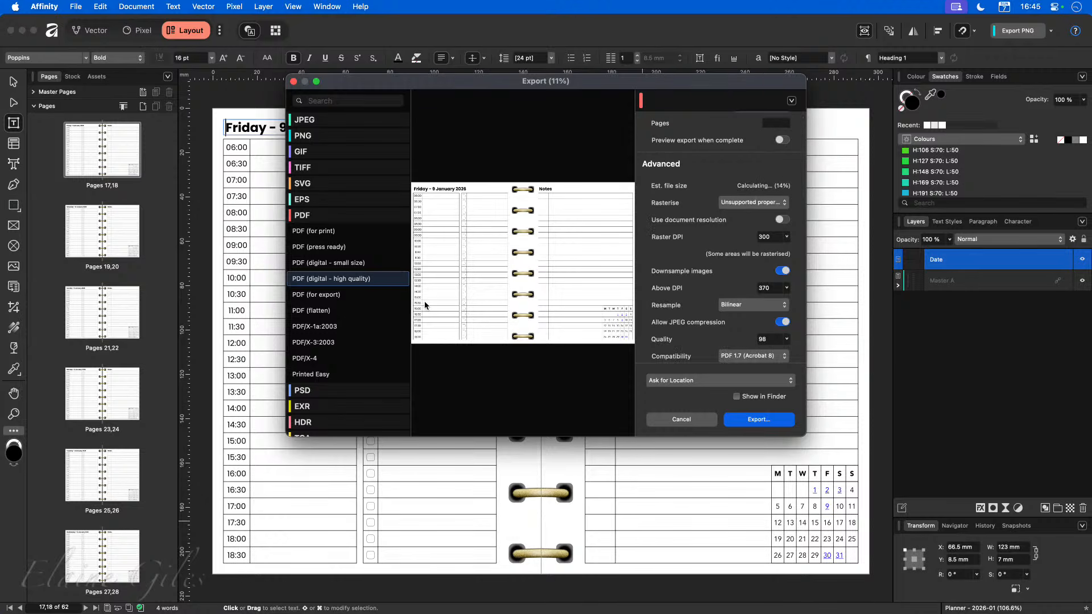
{"action": "scroll", "coordinate": [742, 332], "scroll_direction": "down", "scroll_amount": 8}
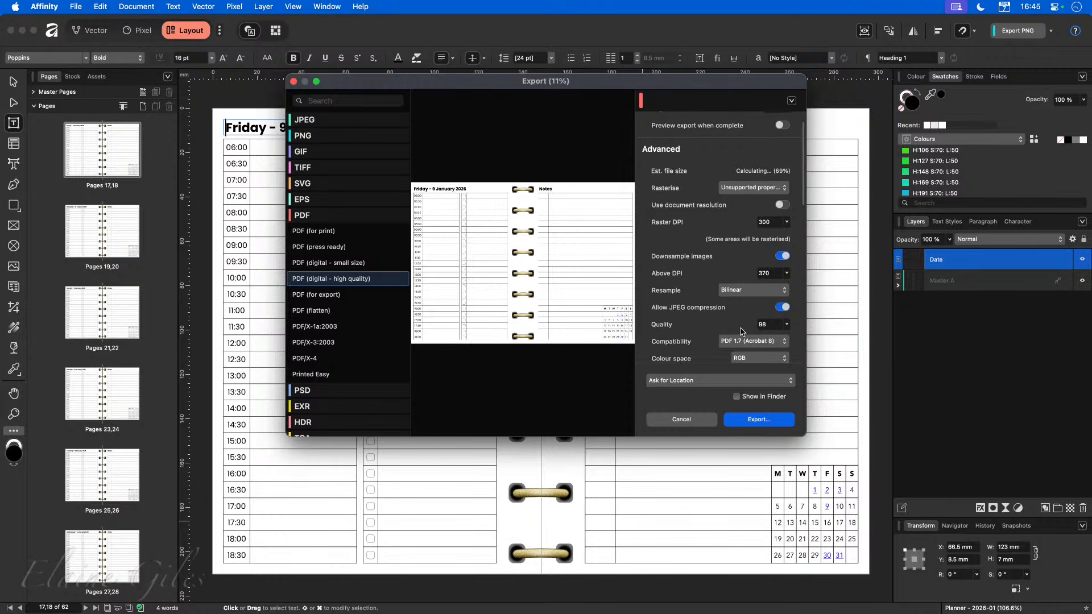
{"action": "scroll", "coordinate": [743, 332], "scroll_direction": "down", "scroll_amount": 5}
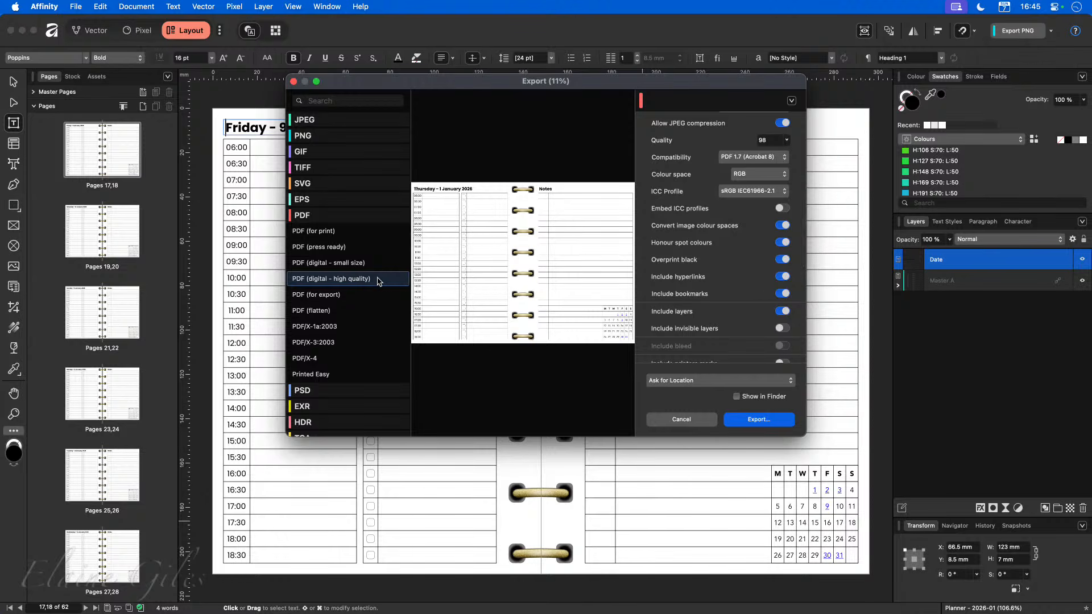
{"action": "left_click", "coordinate": [759, 420]}
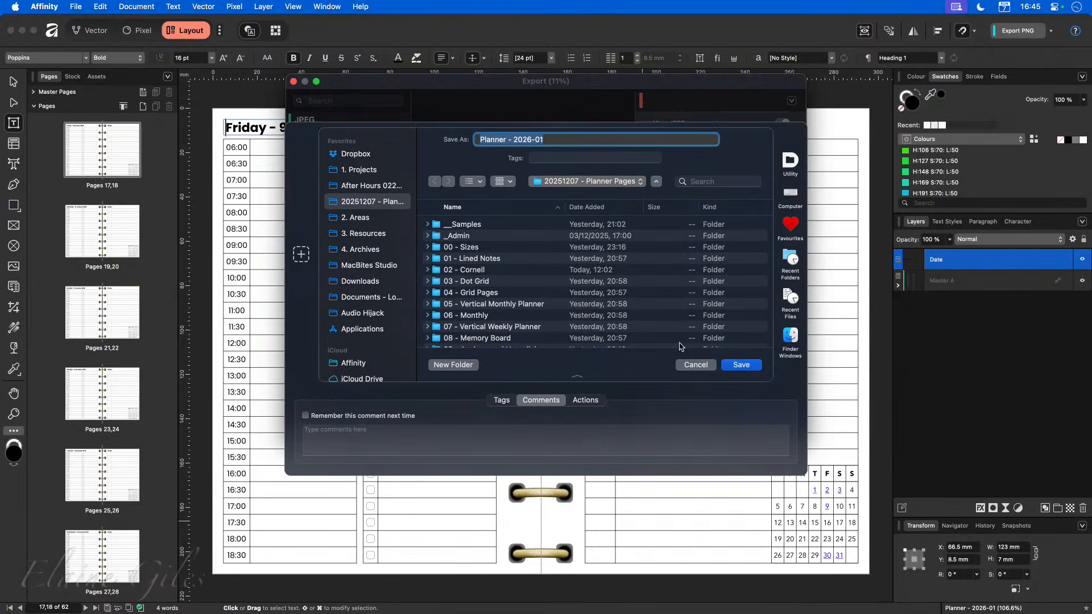
{"action": "left_click", "coordinate": [740, 364]}
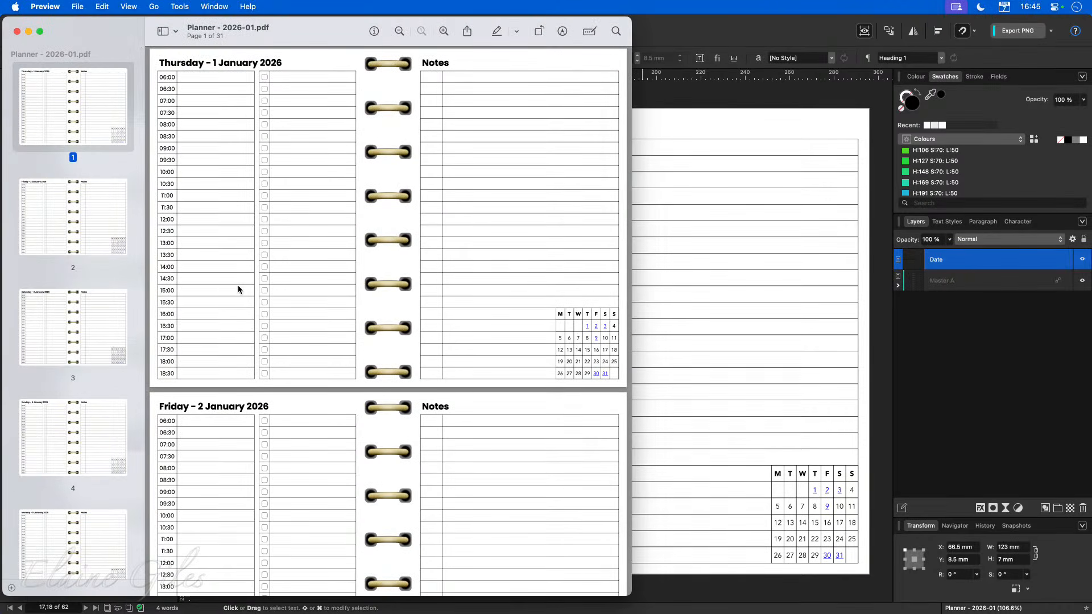
Check the exported PDF's mini calendar links for dates 31, 3 and 9, then quit the viewer.
{"action": "left_click_drag", "start_coordinate": [630, 595], "coordinate": [866, 613]}
{"action": "scroll", "coordinate": [590, 493], "scroll_direction": "up", "scroll_amount": 5}
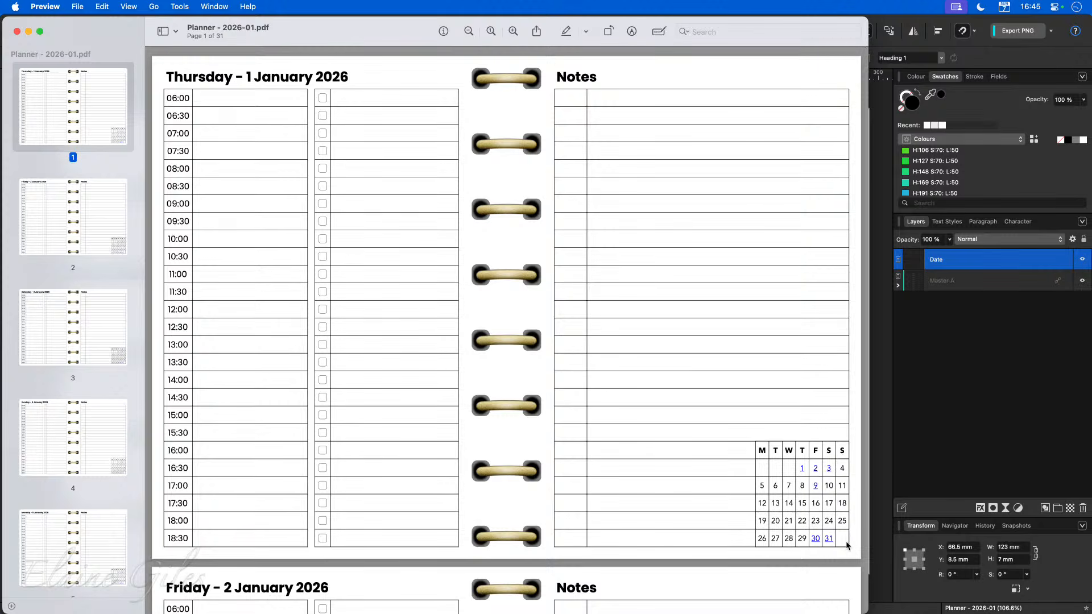
{"action": "left_click", "coordinate": [829, 539]}
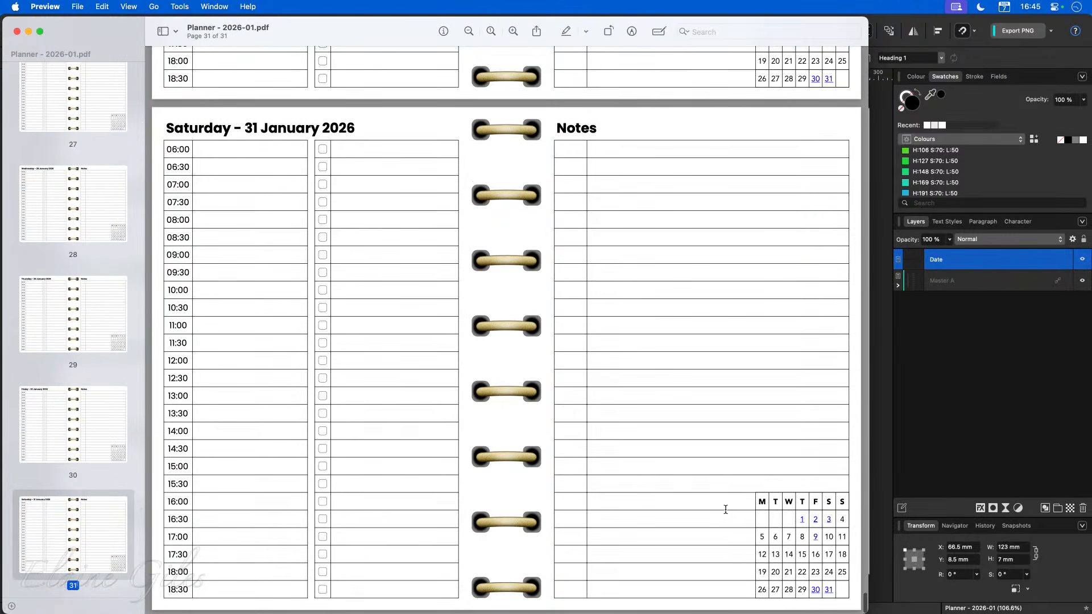
{"action": "left_click", "coordinate": [828, 519]}
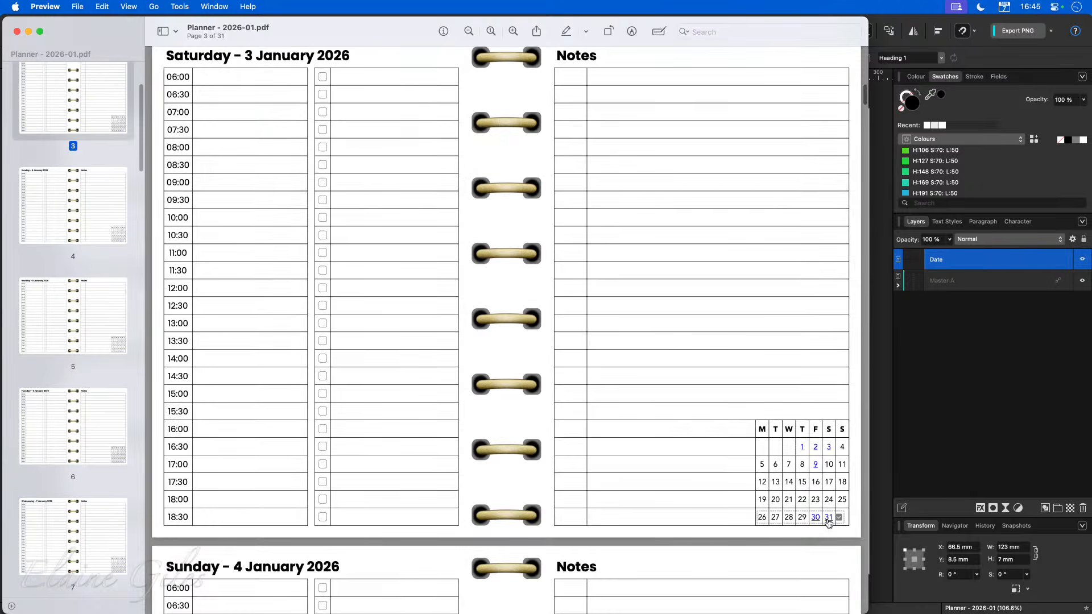
{"action": "left_click", "coordinate": [815, 464]}
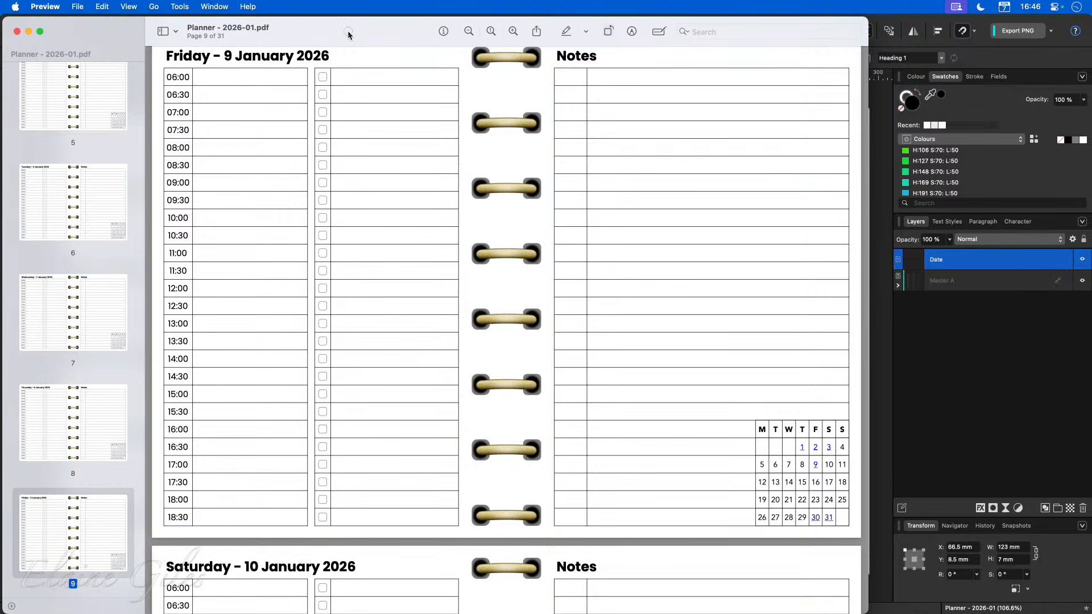
{"action": "key", "text": "super+q"}
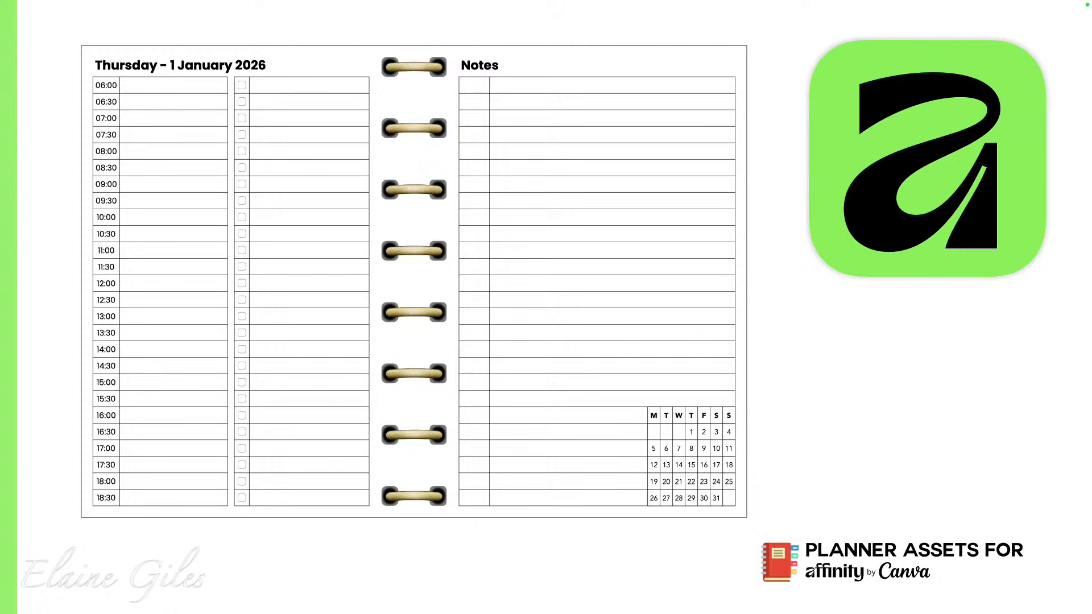
{"action": "left_click", "coordinate": [304, 161]}
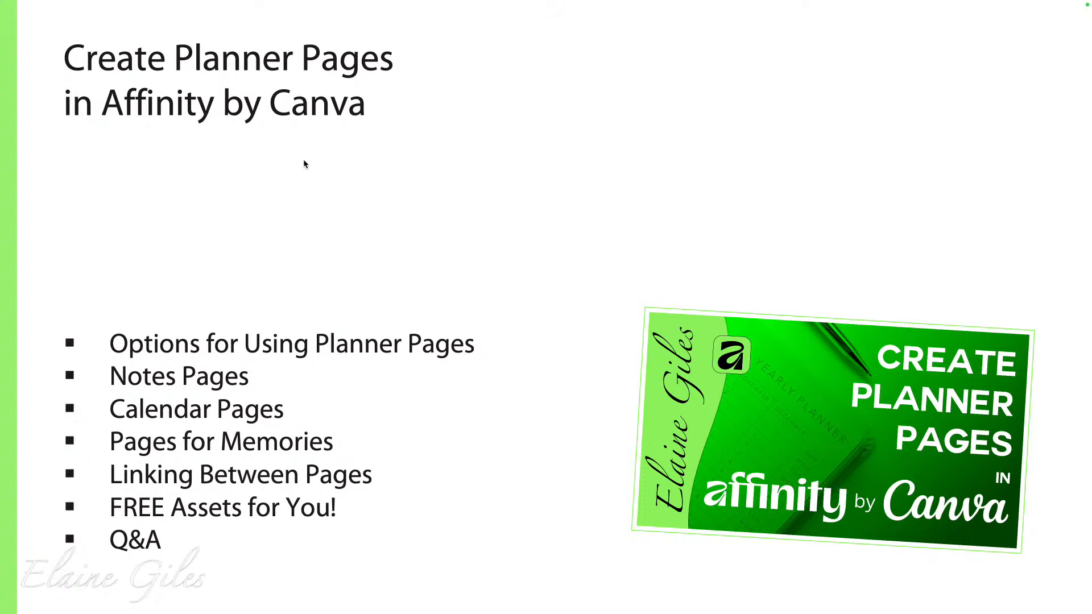
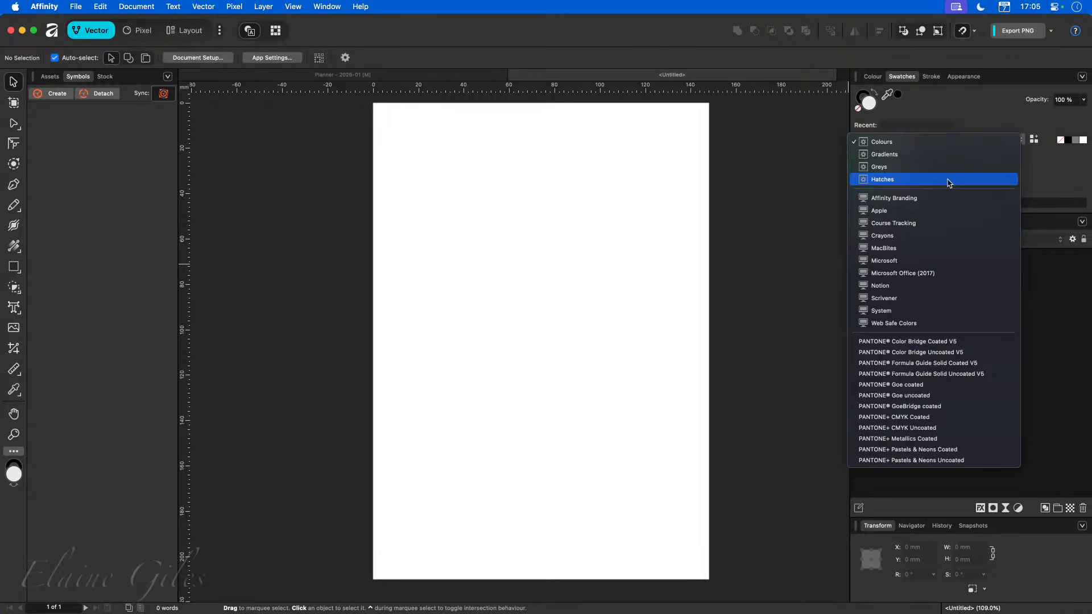
Add a global colour named "Lines" with hex 27C9FB to the document palette.
{"action": "left_click", "coordinate": [1059, 182]}
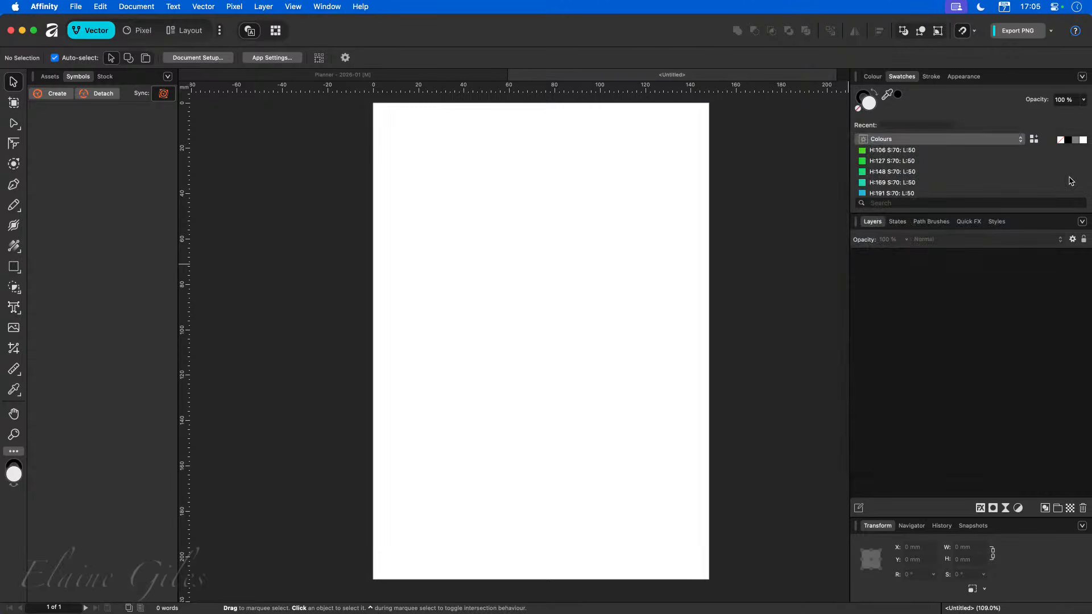
{"action": "left_click", "coordinate": [1081, 77]}
{"action": "mouse_move", "coordinate": [1018, 211]}
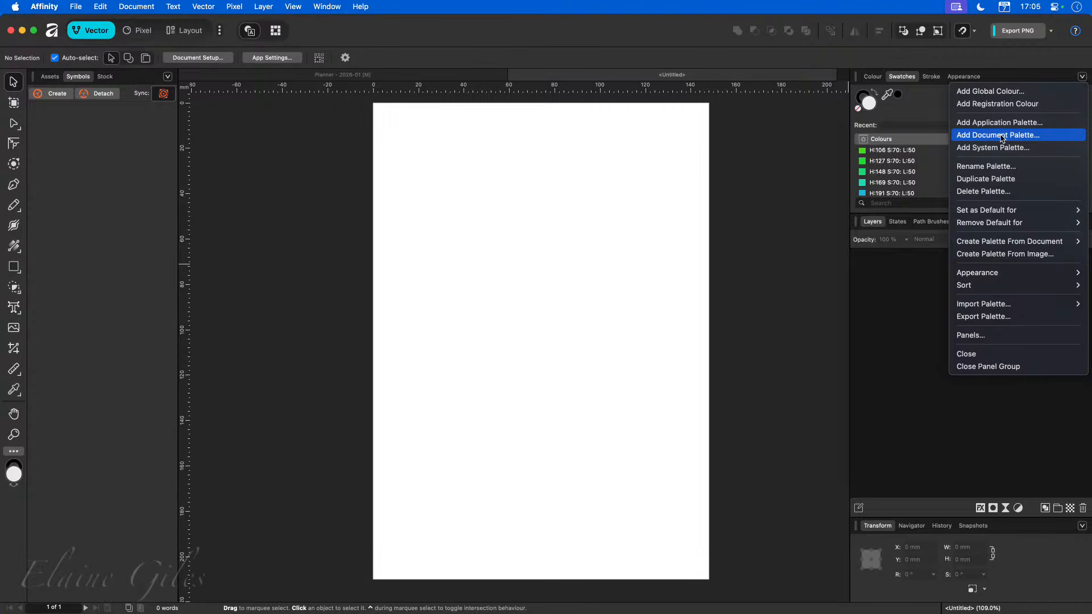
{"action": "left_click", "coordinate": [1006, 97]}
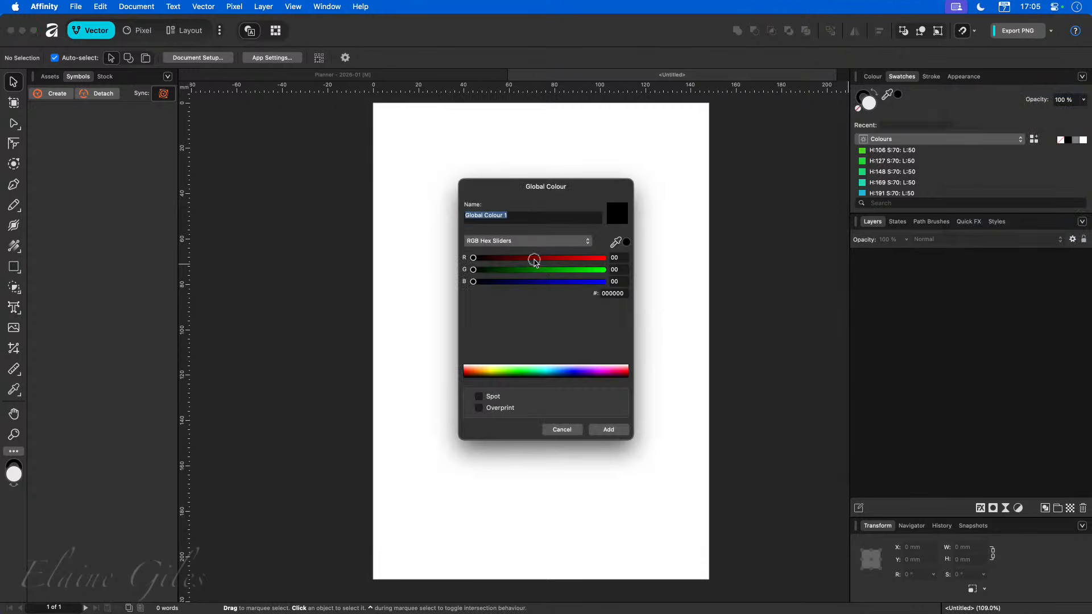
{"action": "left_click_drag", "start_coordinate": [537, 259], "coordinate": [576, 267]}
{"action": "left_click_drag", "start_coordinate": [473, 270], "coordinate": [528, 258]}
{"action": "mouse_move", "coordinate": [580, 282]}
{"action": "left_mouse_down"}
{"action": "mouse_move", "coordinate": [566, 283]}
{"action": "mouse_move", "coordinate": [602, 282]}
{"action": "left_mouse_up"}
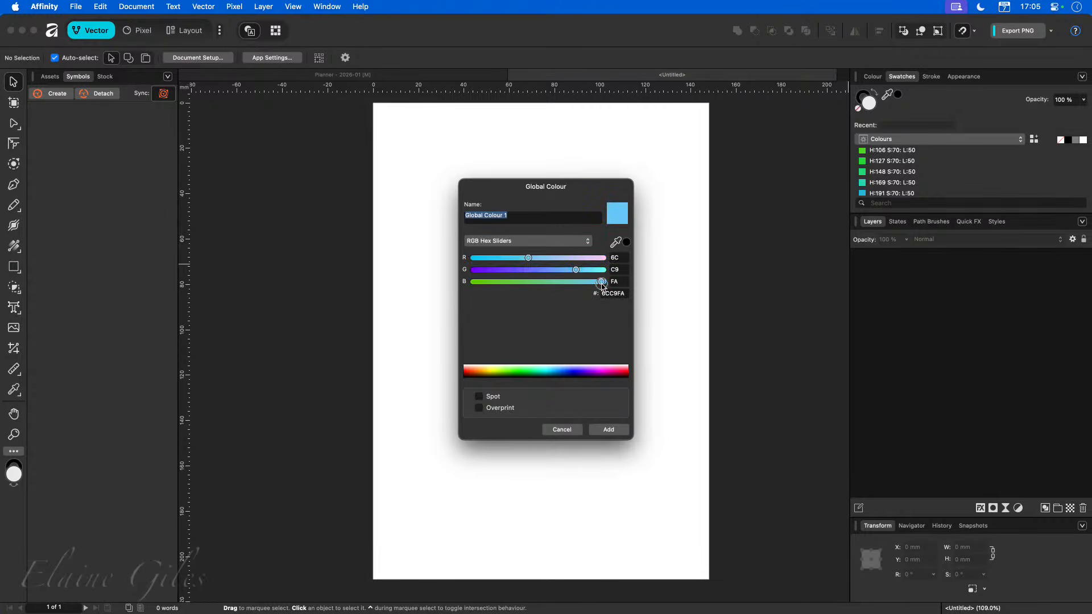
{"action": "left_click_drag", "start_coordinate": [532, 258], "coordinate": [493, 259]}
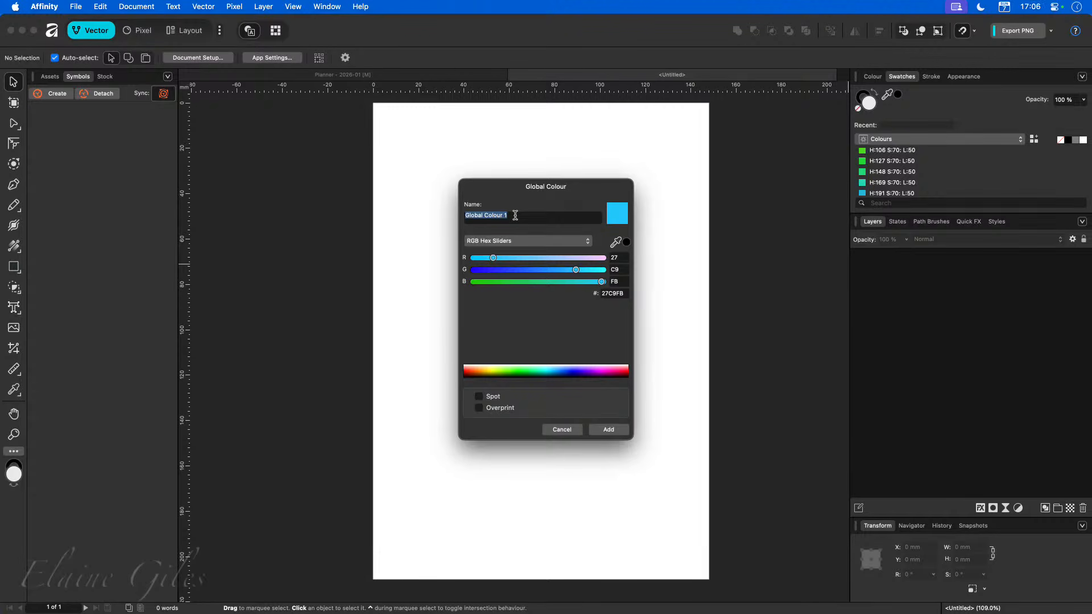
{"action": "type", "text": "Lines"}
{"action": "key", "text": "Return"}
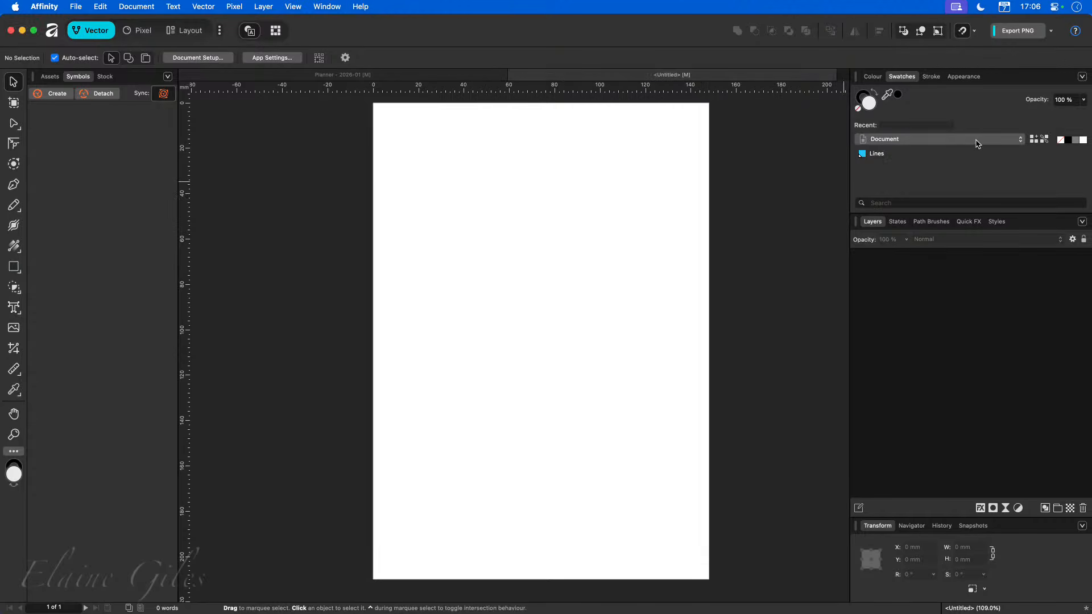
Look through the palette list and the planner document's palette, then return to the untitled document.
{"action": "left_click", "coordinate": [1017, 140]}
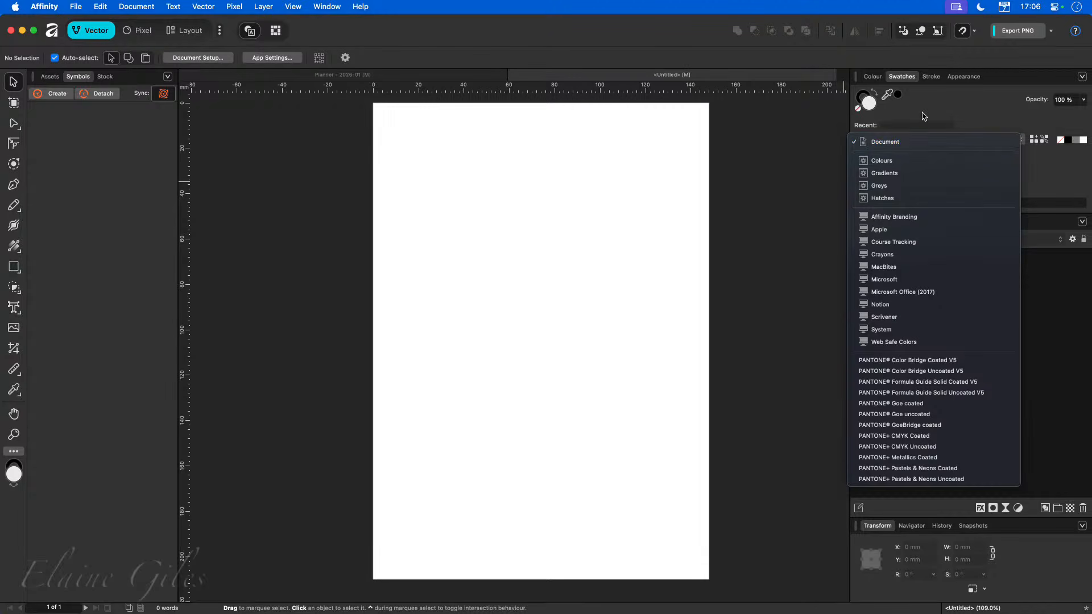
{"action": "left_click", "coordinate": [911, 141]}
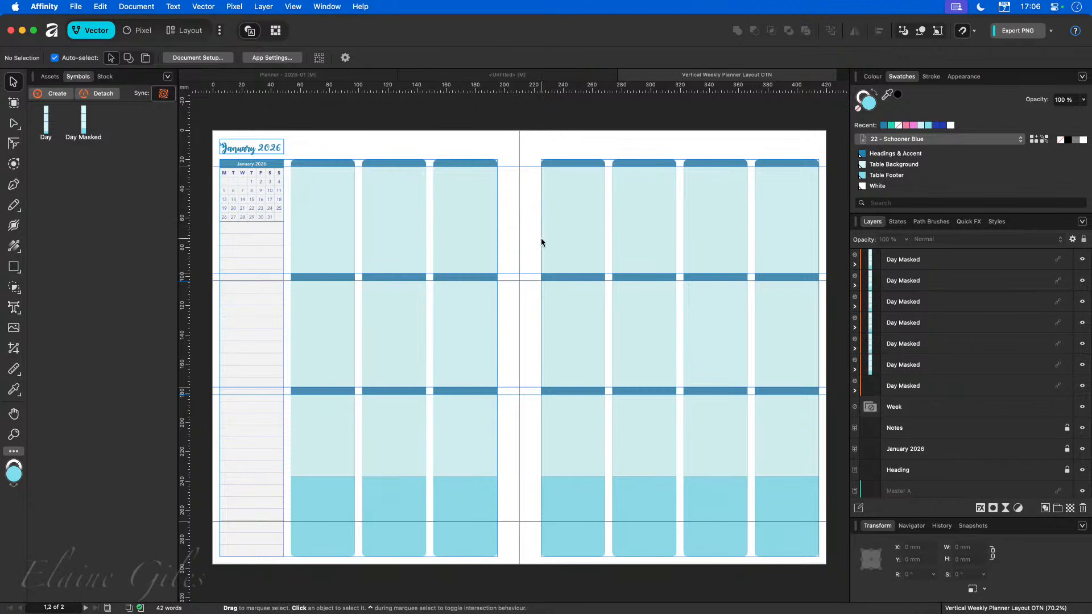
{"action": "left_click", "coordinate": [992, 139]}
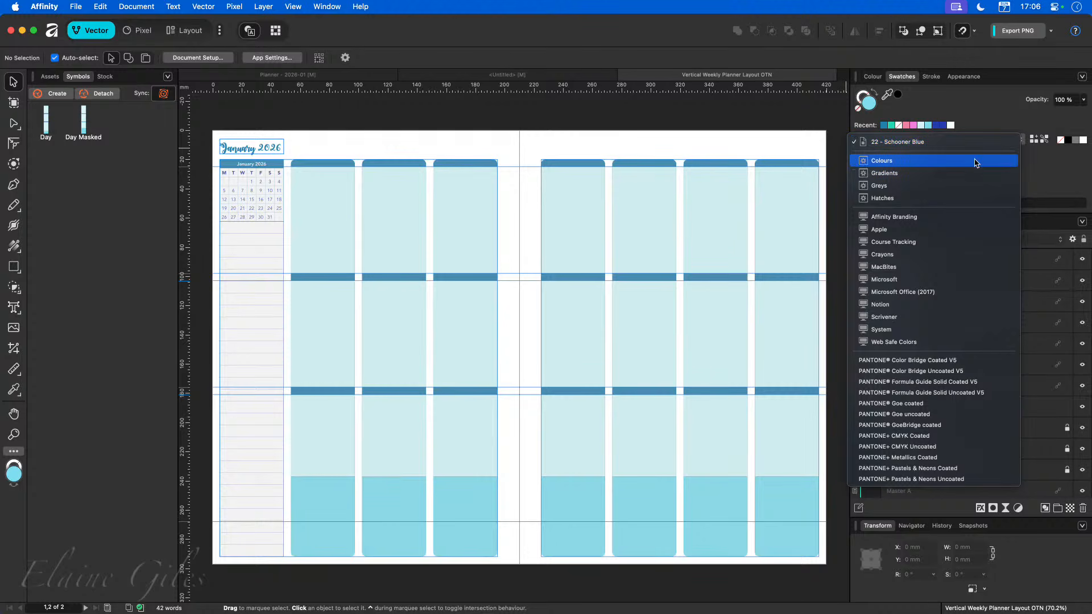
{"action": "left_click", "coordinate": [1057, 187]}
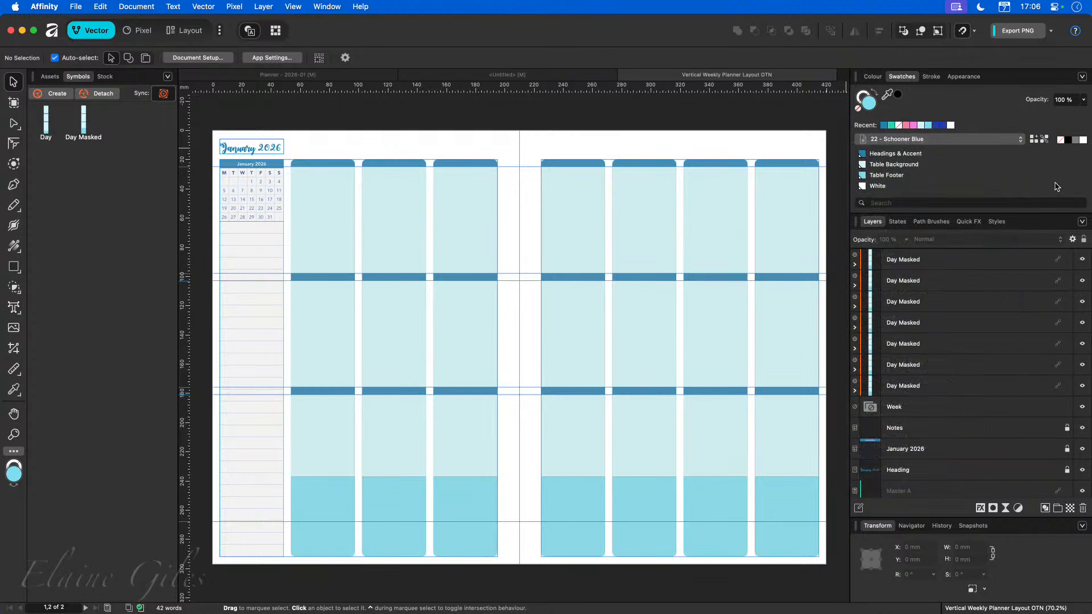
{"action": "left_click", "coordinate": [511, 74]}
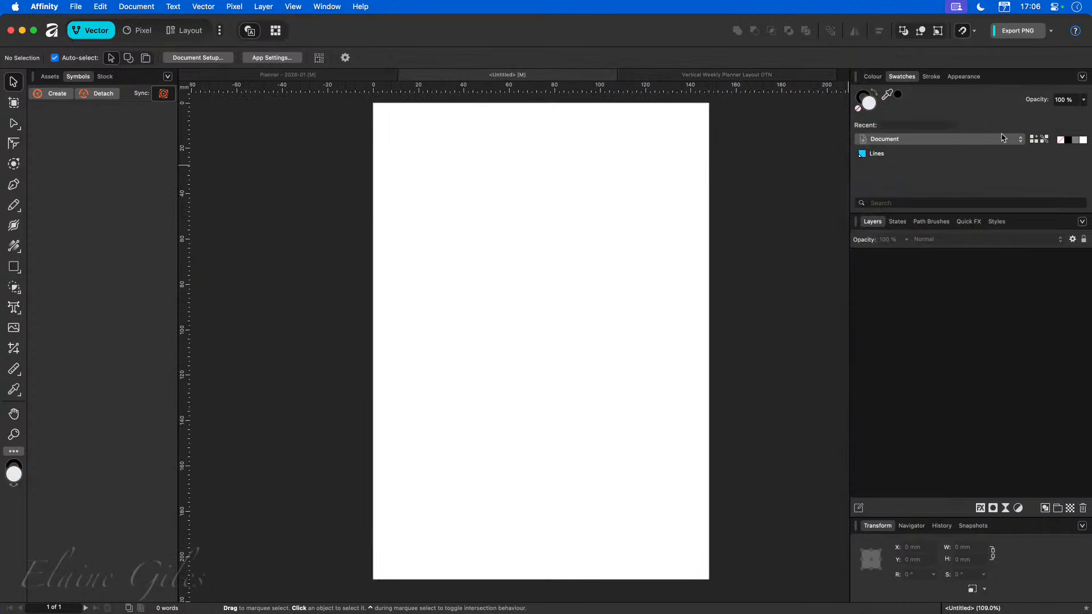
Rename the document palette to "Lined Notes".
{"action": "left_click", "coordinate": [1083, 78]}
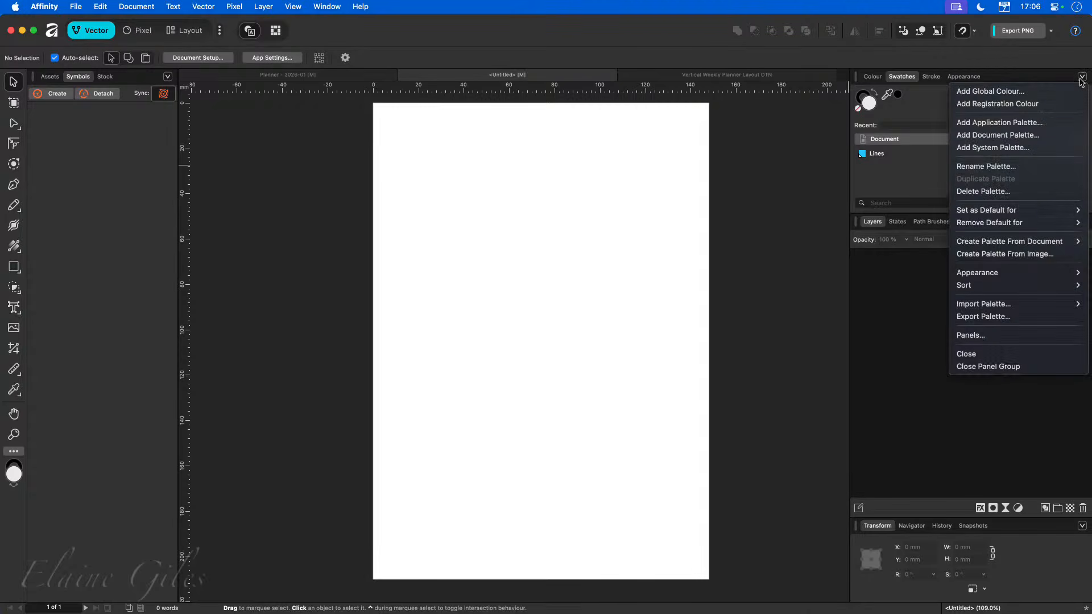
{"action": "left_click", "coordinate": [987, 167]}
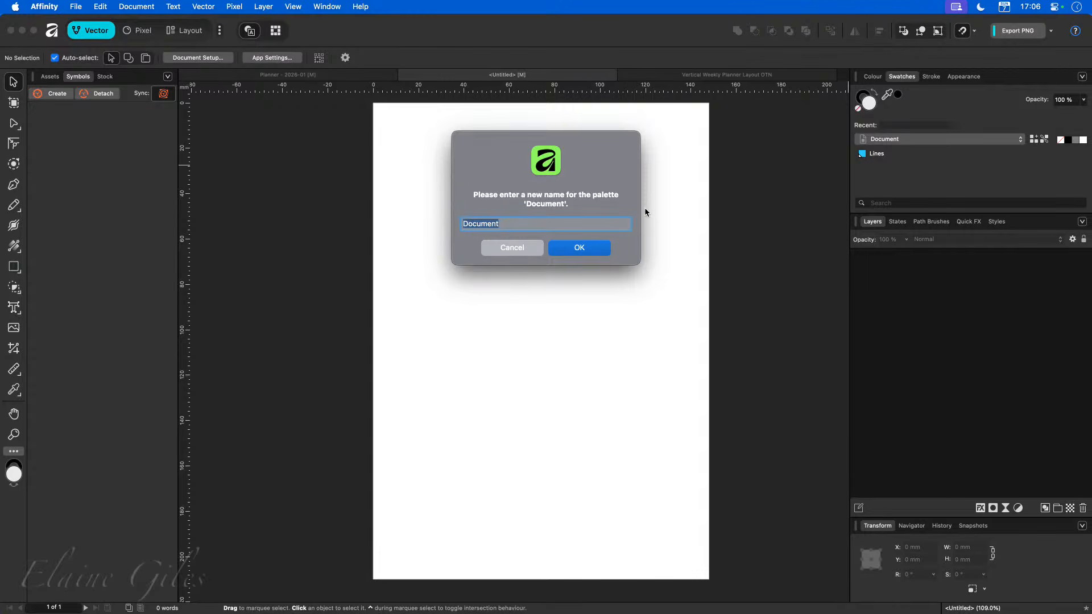
{"action": "type", "text": "Blues"}
{"action": "key", "text": "super+a"}
{"action": "type", "text": "Lined Notes"}
{"action": "key", "text": "Return"}
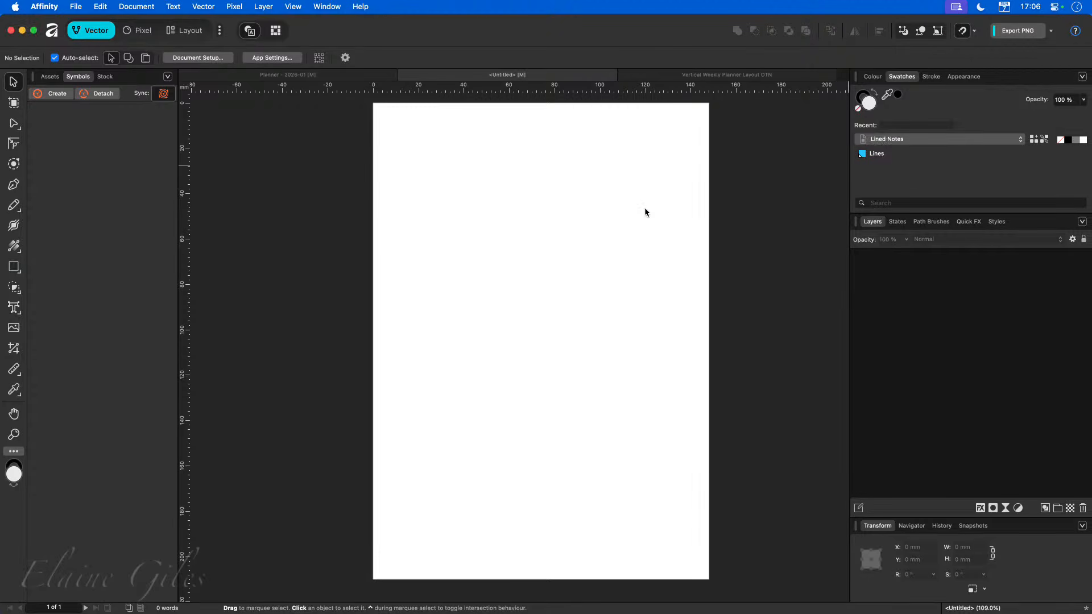
Edit the Lines global colour's fill to hex 274FFB.
{"action": "left_click", "coordinate": [926, 141]}
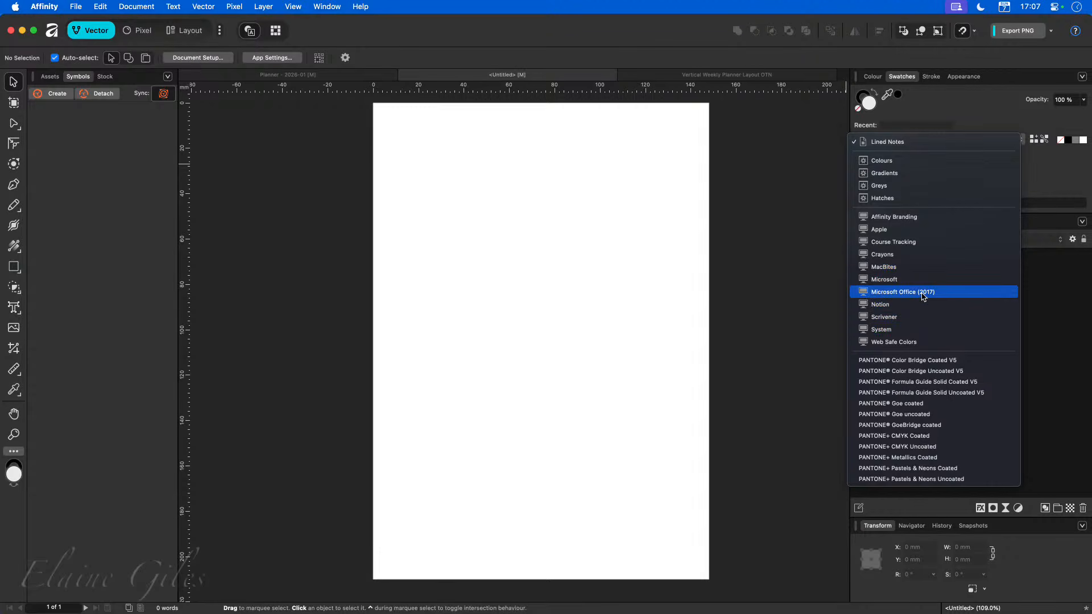
{"action": "left_click", "coordinate": [1058, 180]}
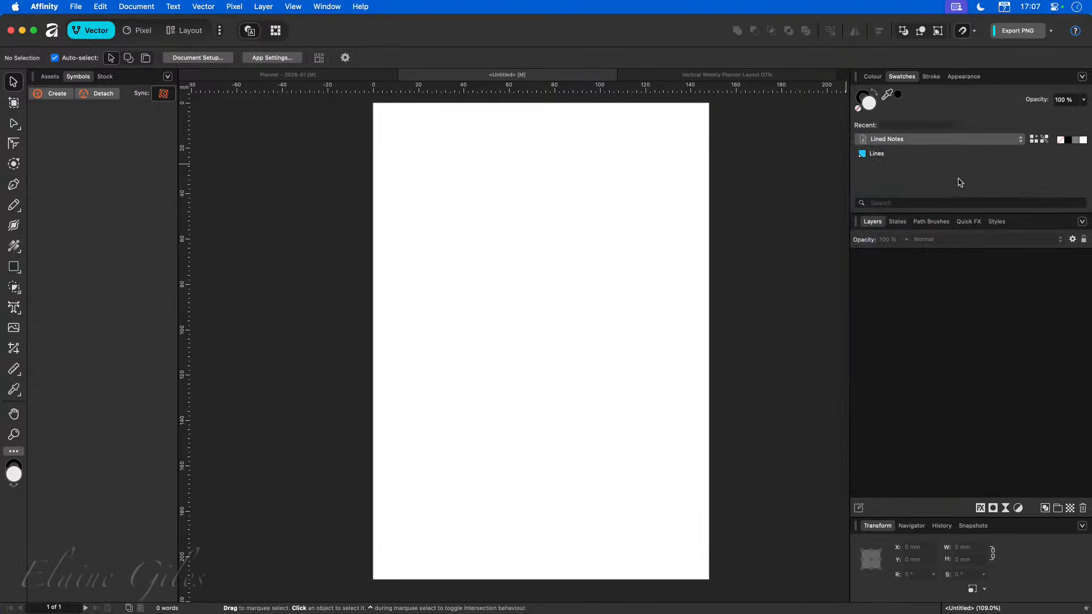
{"action": "right_click", "coordinate": [900, 154]}
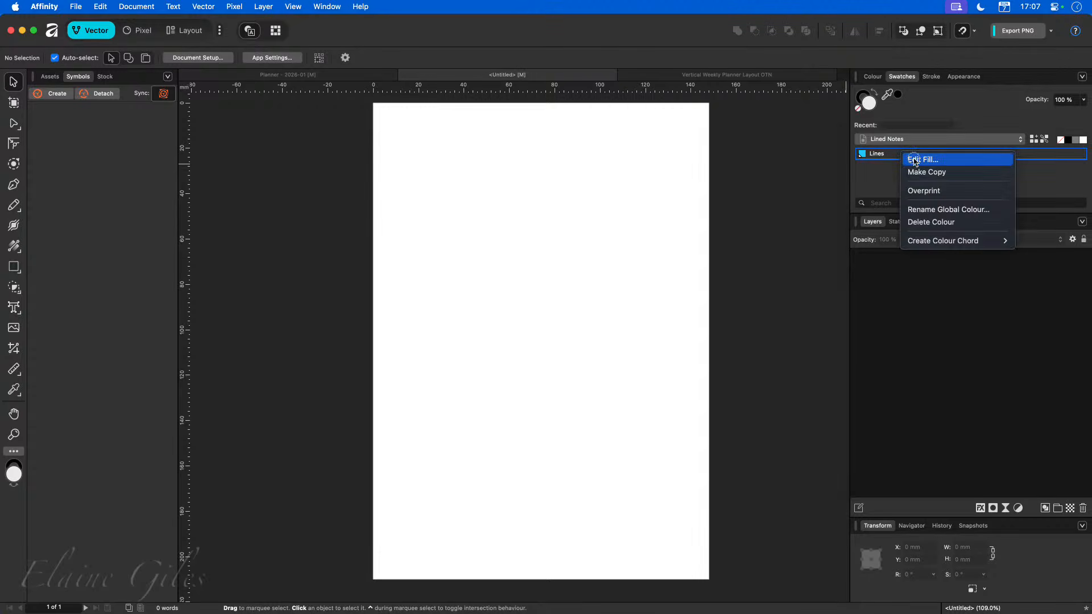
{"action": "left_click", "coordinate": [916, 160]}
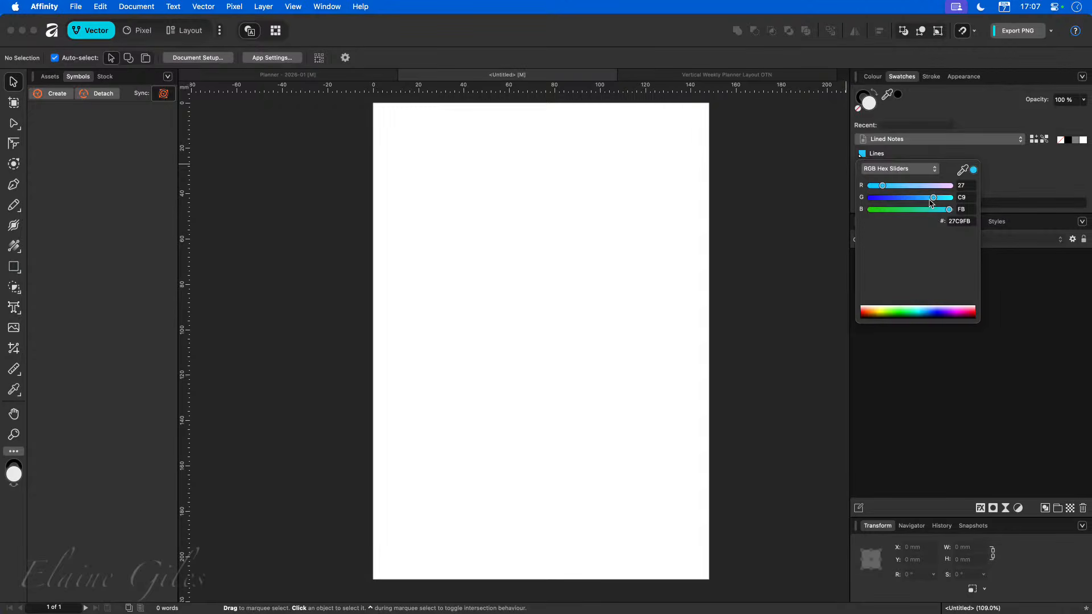
{"action": "left_click_drag", "start_coordinate": [931, 203], "coordinate": [894, 202]}
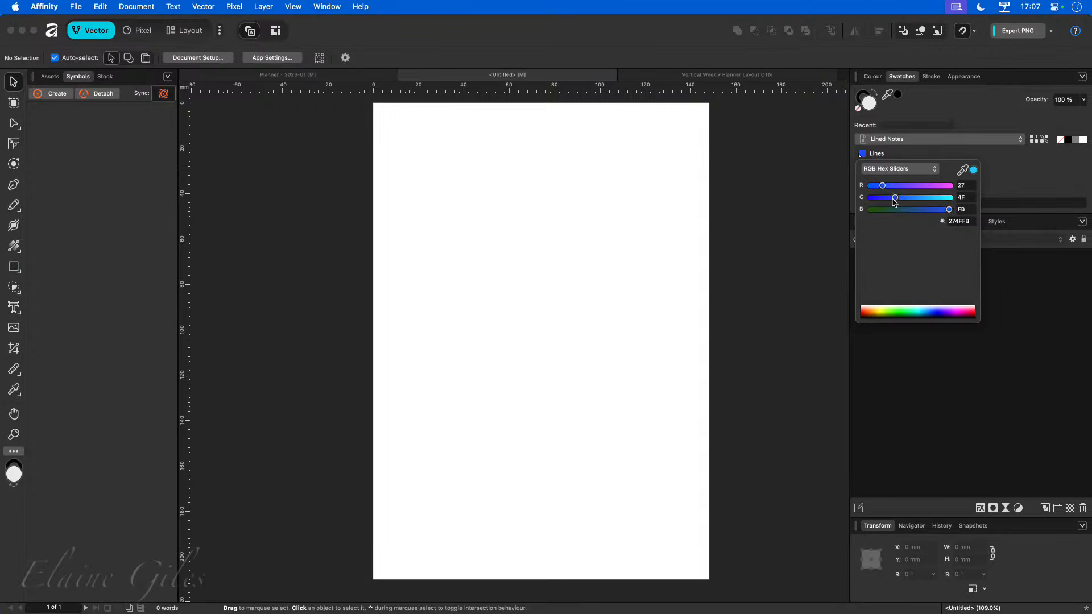
{"action": "left_click", "coordinate": [986, 253]}
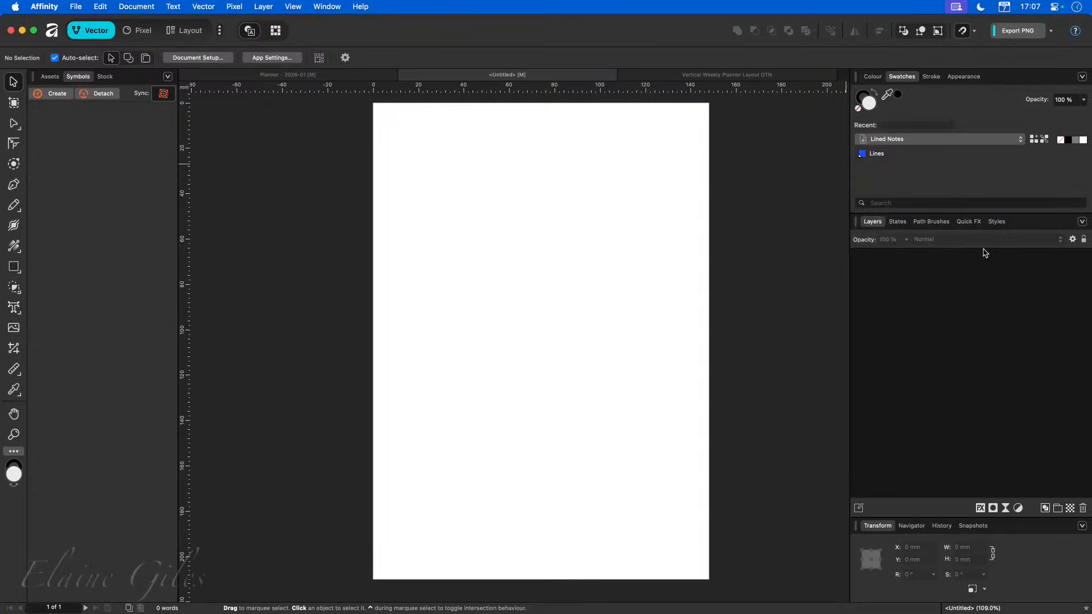
Rename the Lines global colour to "Primary".
{"action": "right_click", "coordinate": [884, 156]}
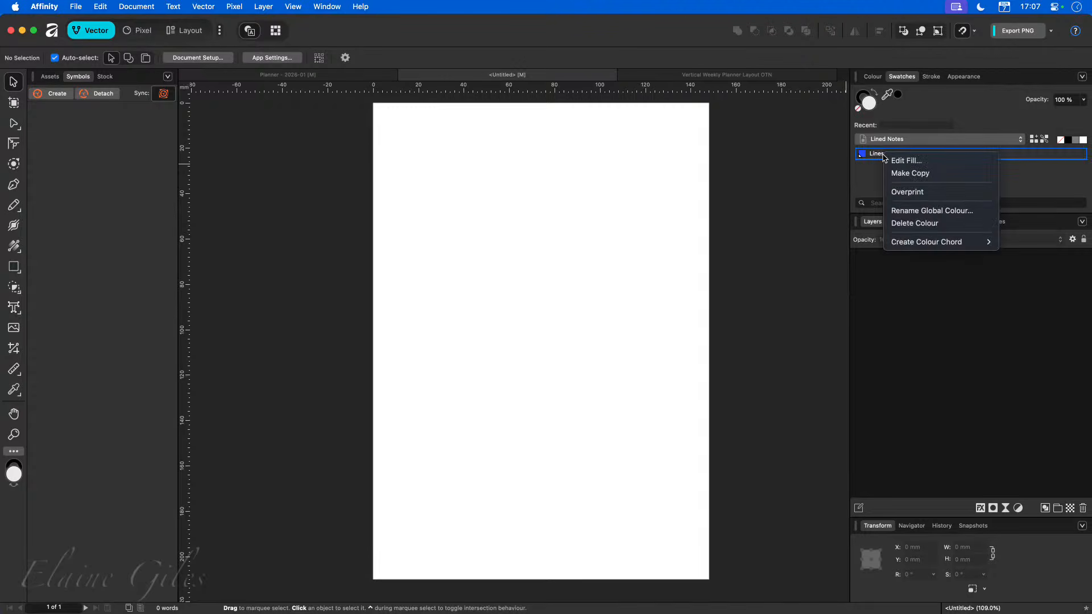
{"action": "left_click", "coordinate": [924, 211]}
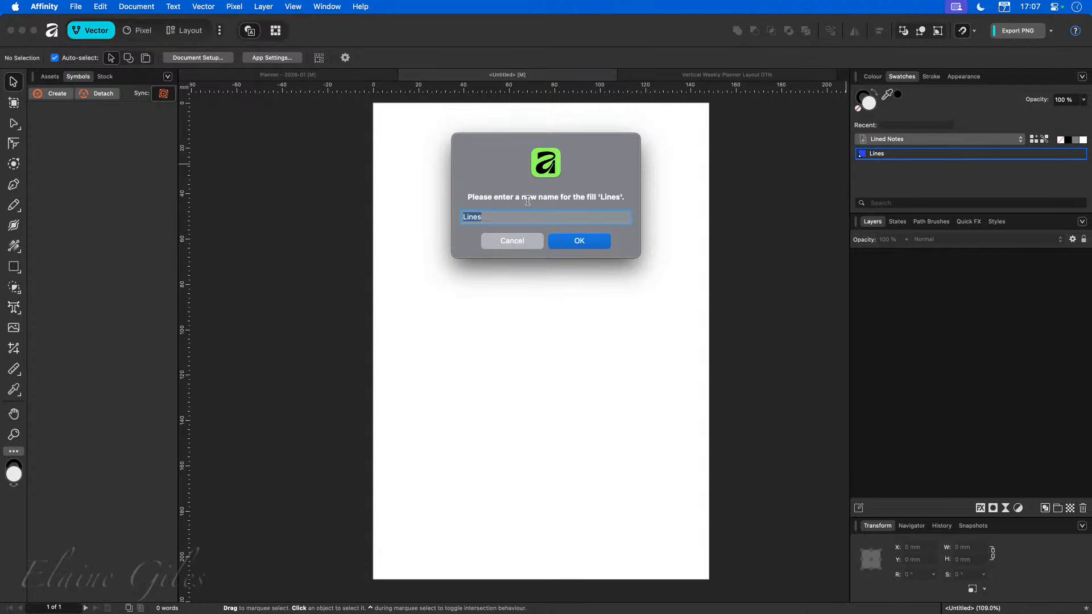
{"action": "type", "text": "Primary"}
{"action": "key", "text": "Return"}
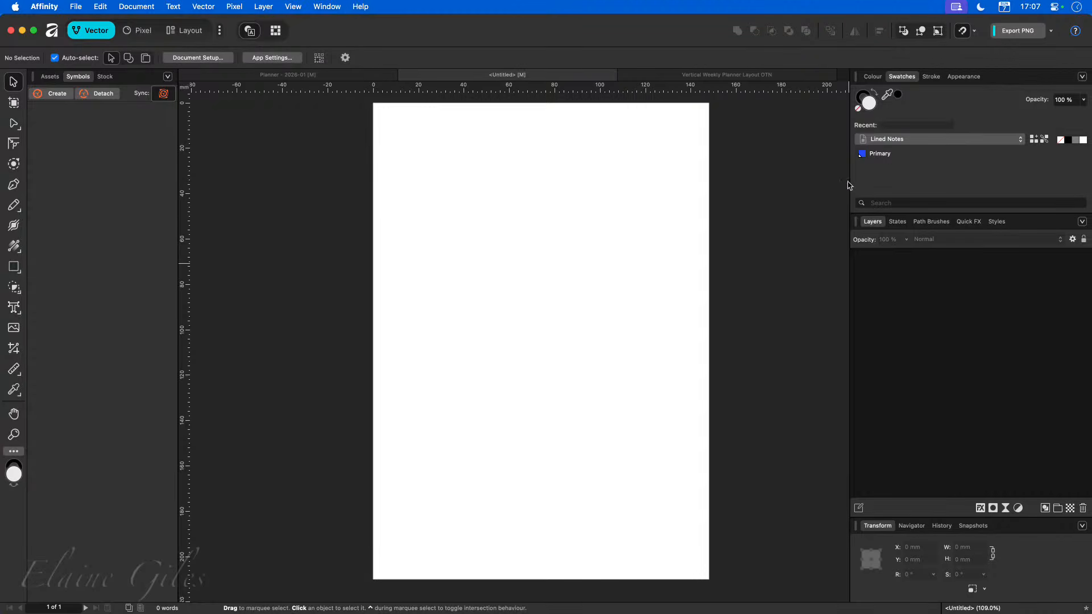
Draw a rectangle about 33 × 67 mm on the page and add its fill to the palette as a global colour.
{"action": "left_click", "coordinate": [14, 266]}
{"action": "left_click_drag", "start_coordinate": [449, 206], "coordinate": [523, 356]}
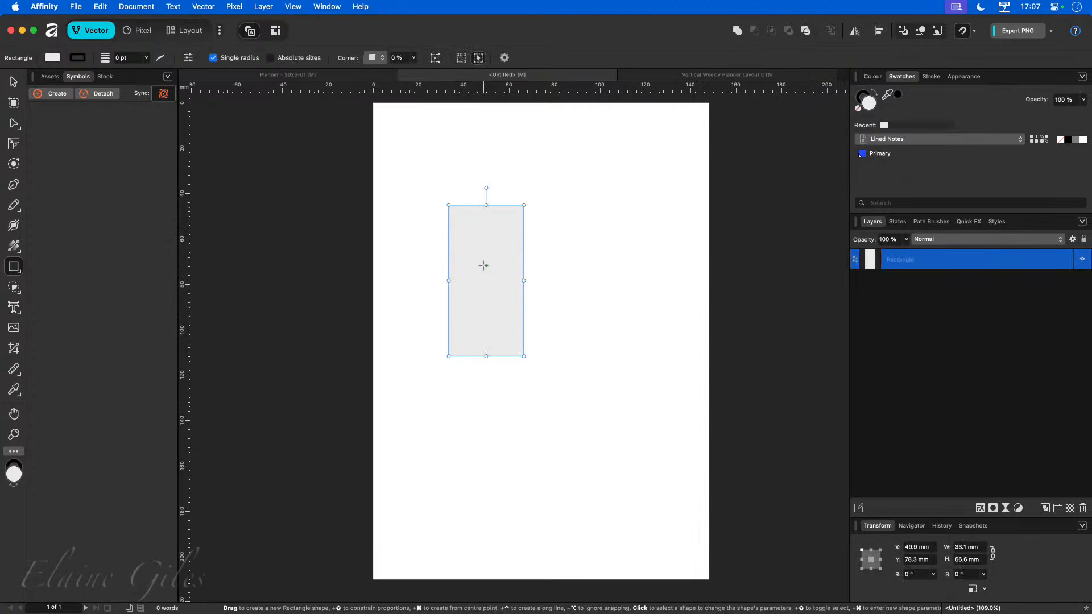
{"action": "left_click", "coordinate": [1082, 77]}
{"action": "left_click", "coordinate": [1046, 140]}
{"action": "right_click", "coordinate": [900, 166]}
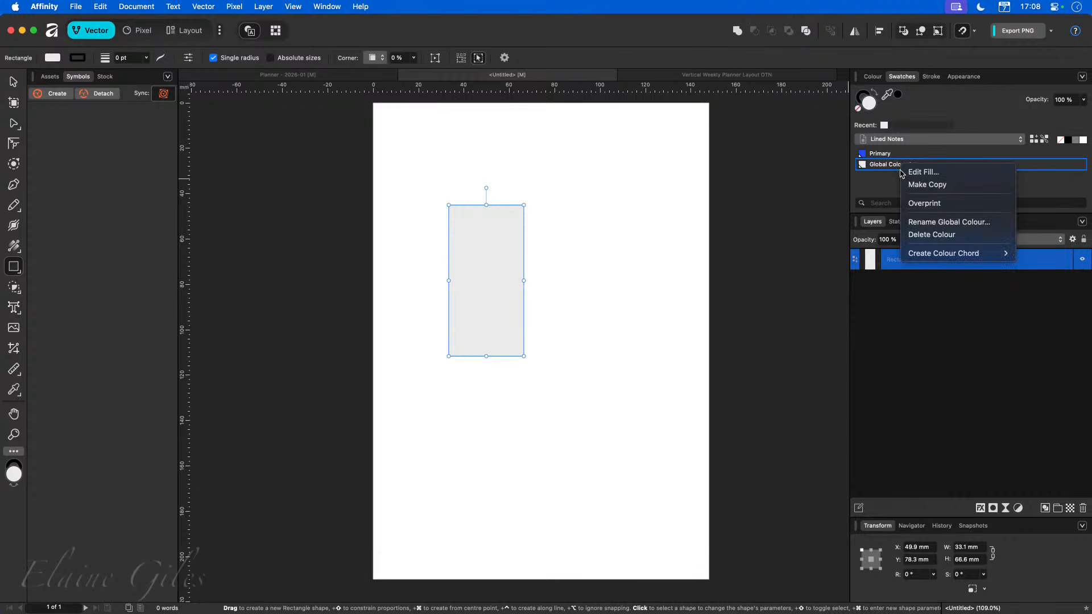
{"action": "left_click", "coordinate": [921, 222]}
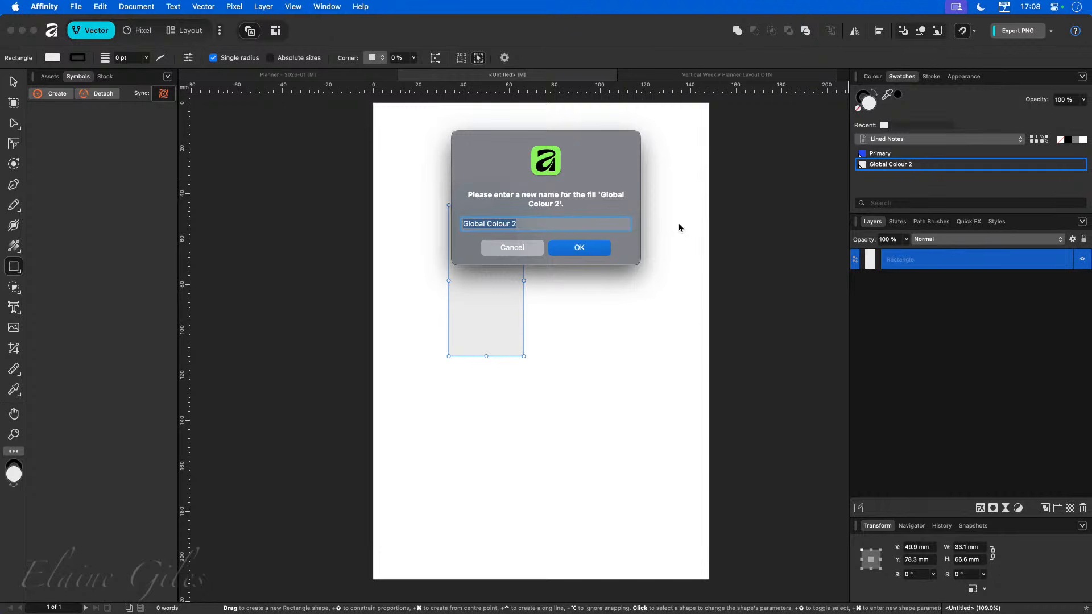
{"action": "left_click", "coordinate": [542, 249]}
{"action": "left_click", "coordinate": [732, 227]}
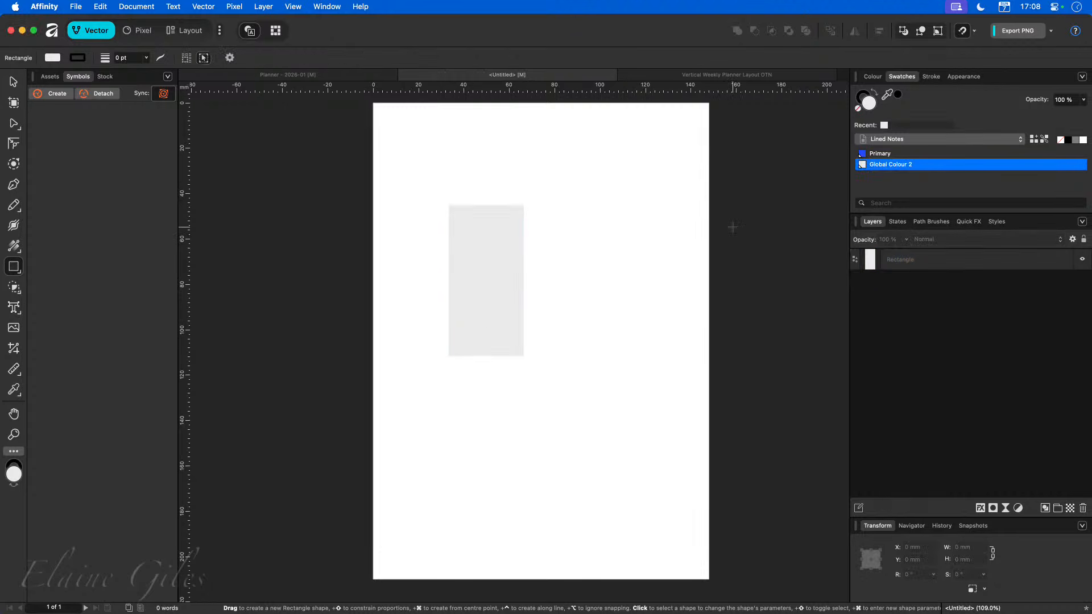
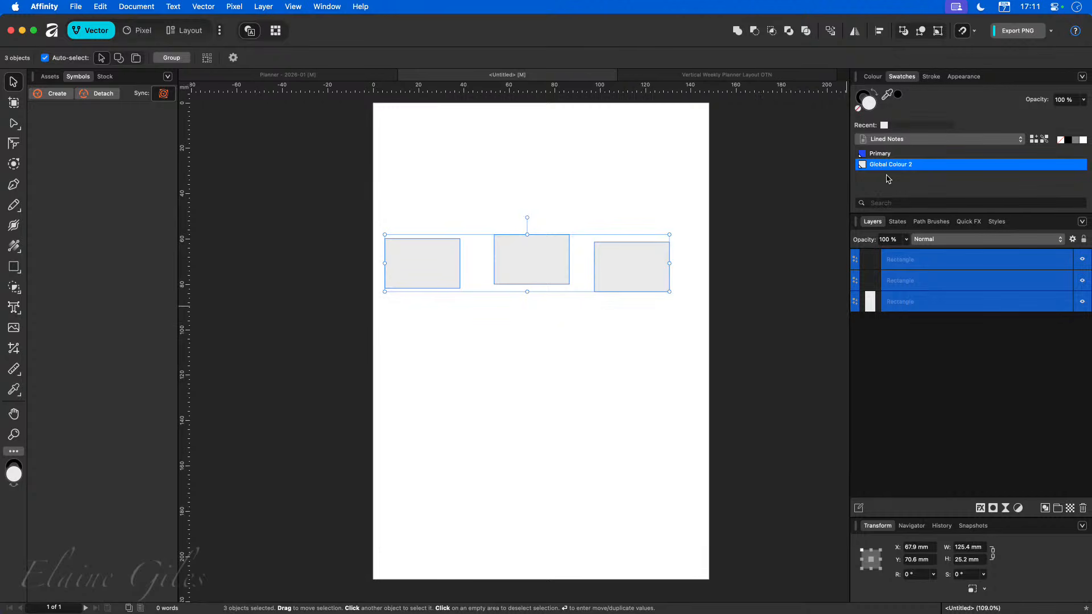
Apply the Primary global colour as the fill of the three selected rectangles.
{"action": "left_click", "coordinate": [881, 156]}
{"action": "left_click", "coordinate": [343, 200]}
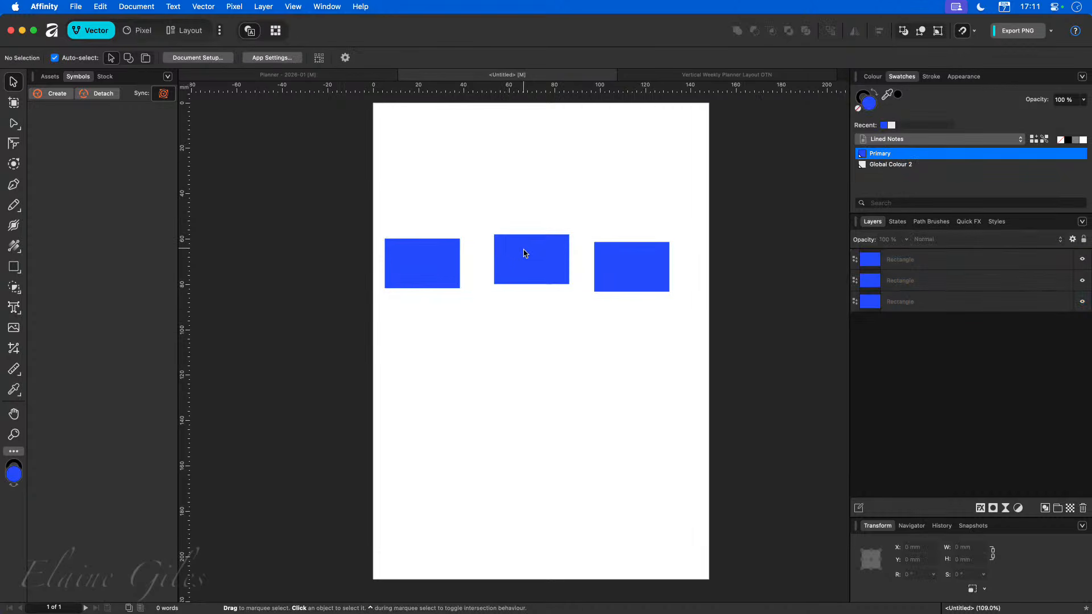
Nudge the middle and right rectangles so the three sit in an evenly spaced row.
{"action": "left_click_drag", "start_coordinate": [524, 256], "coordinate": [513, 260]}
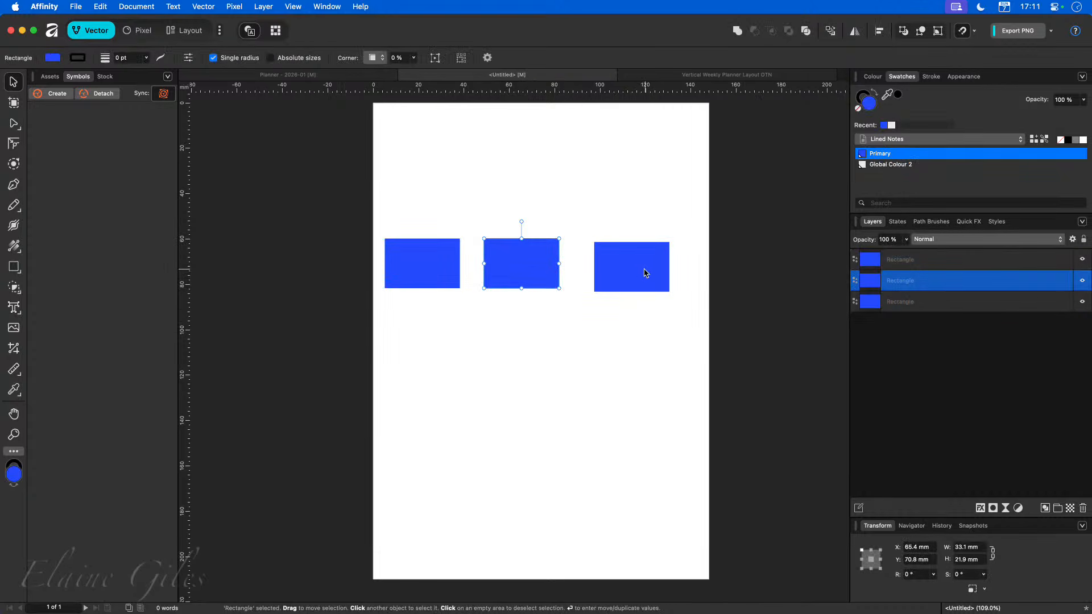
{"action": "left_click_drag", "start_coordinate": [647, 271], "coordinate": [634, 267]}
{"action": "left_click", "coordinate": [598, 357]}
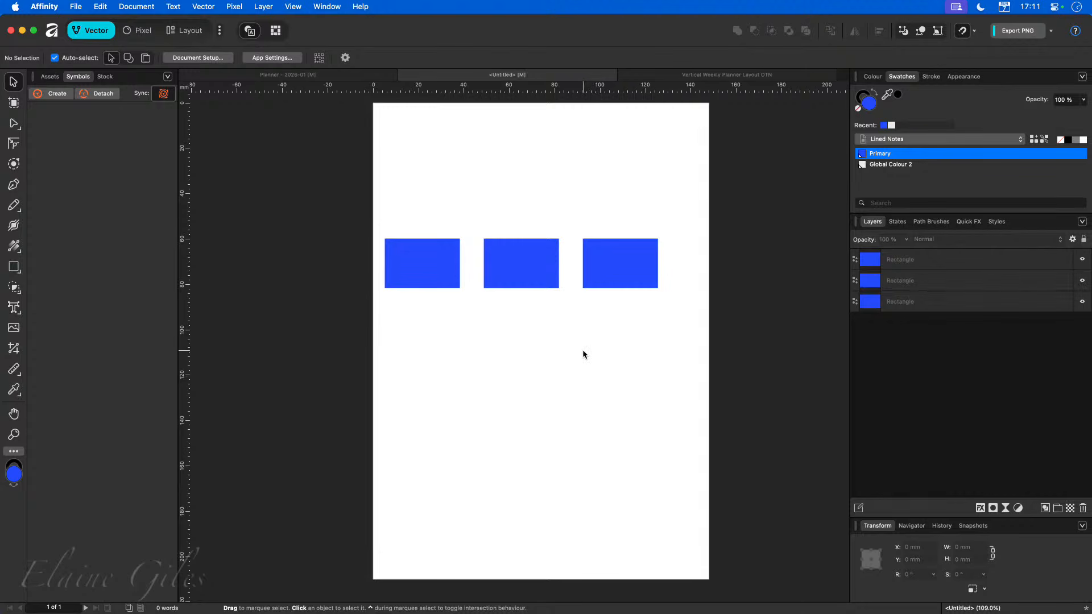
Reshape the left rectangle into a cross made of two bars about 33 × 4 mm.
{"action": "left_click", "coordinate": [428, 262]}
{"action": "left_click_drag", "start_coordinate": [422, 239], "coordinate": [422, 300]}
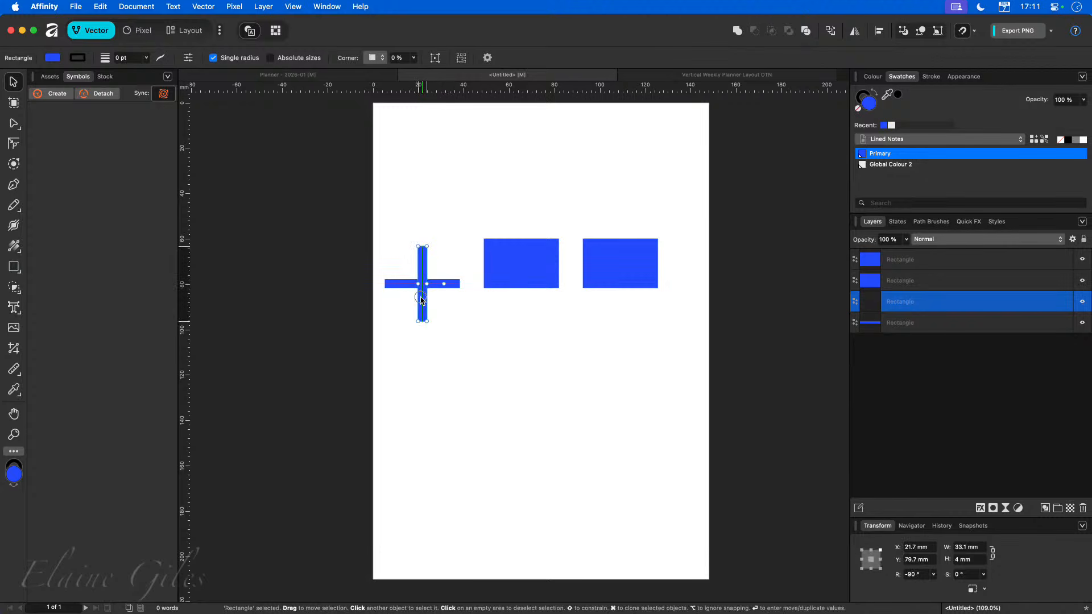
Select both bars of the cross and group them.
{"action": "left_click_drag", "start_coordinate": [375, 229], "coordinate": [471, 342]}
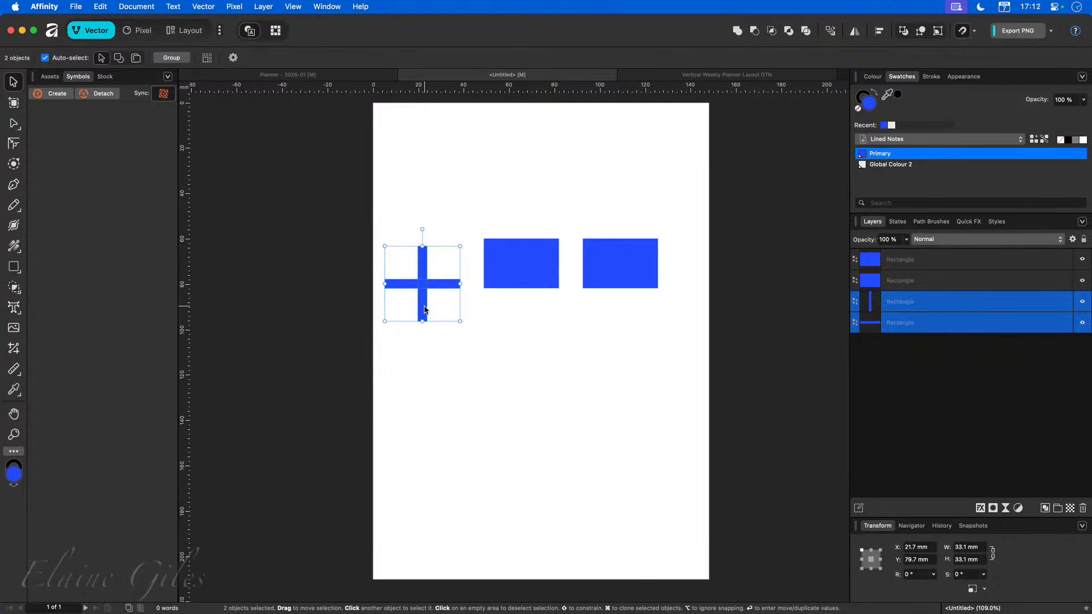
{"action": "key", "text": "super+g"}
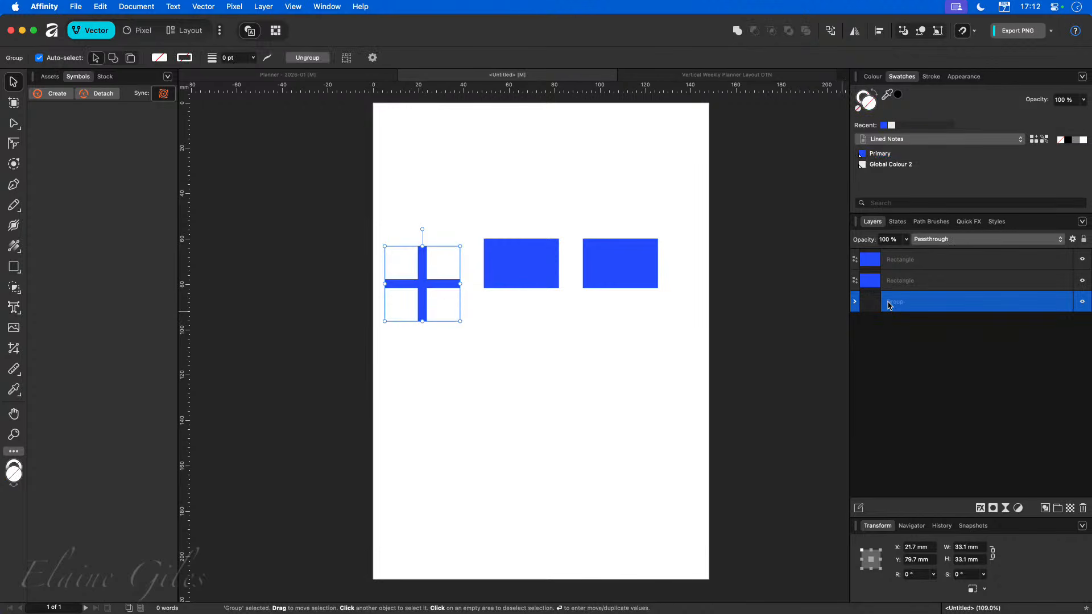
Expand the cross group in the layers, select its two bars, and paste a duplicate of them.
{"action": "left_click", "coordinate": [855, 301]}
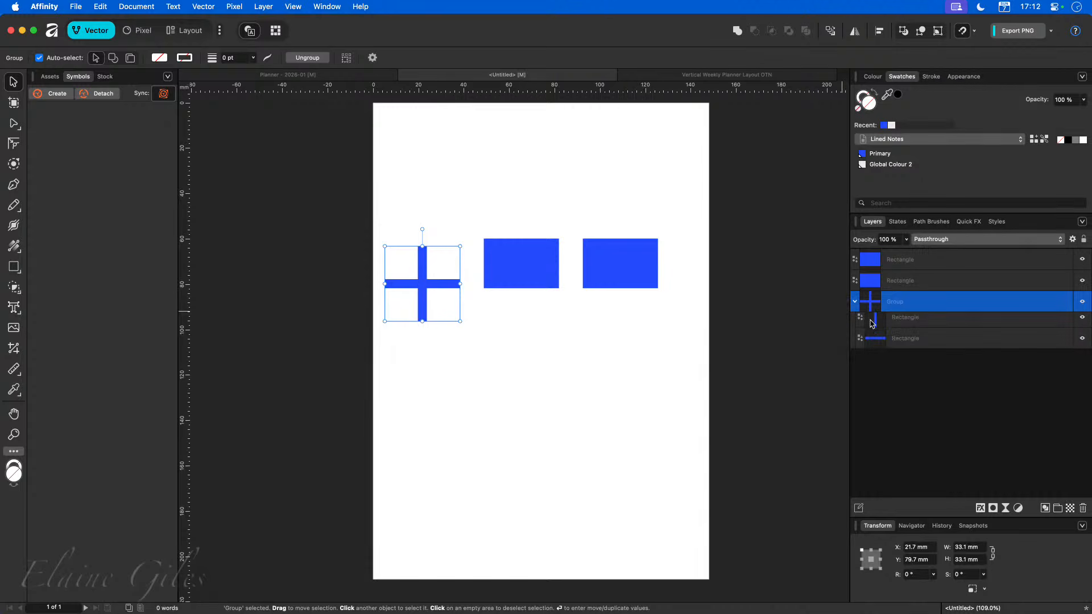
{"action": "left_click", "coordinate": [903, 323]}
{"action": "left_click", "coordinate": [904, 344]}
{"action": "left_click", "coordinate": [903, 324]}
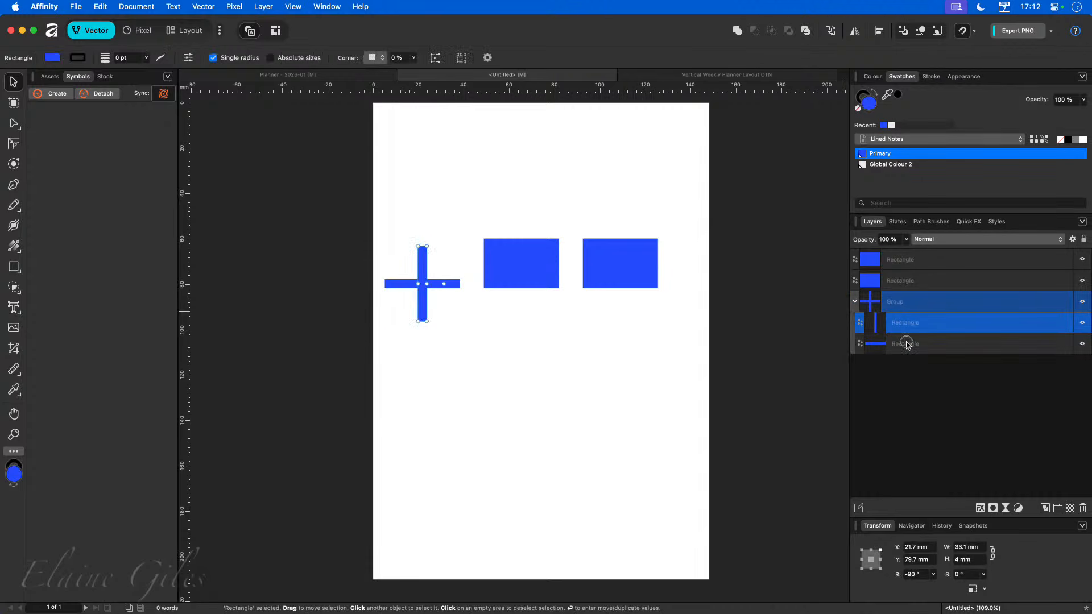
{"action": "left_click", "coordinate": [904, 343]}
{"action": "left_click", "coordinate": [914, 304]}
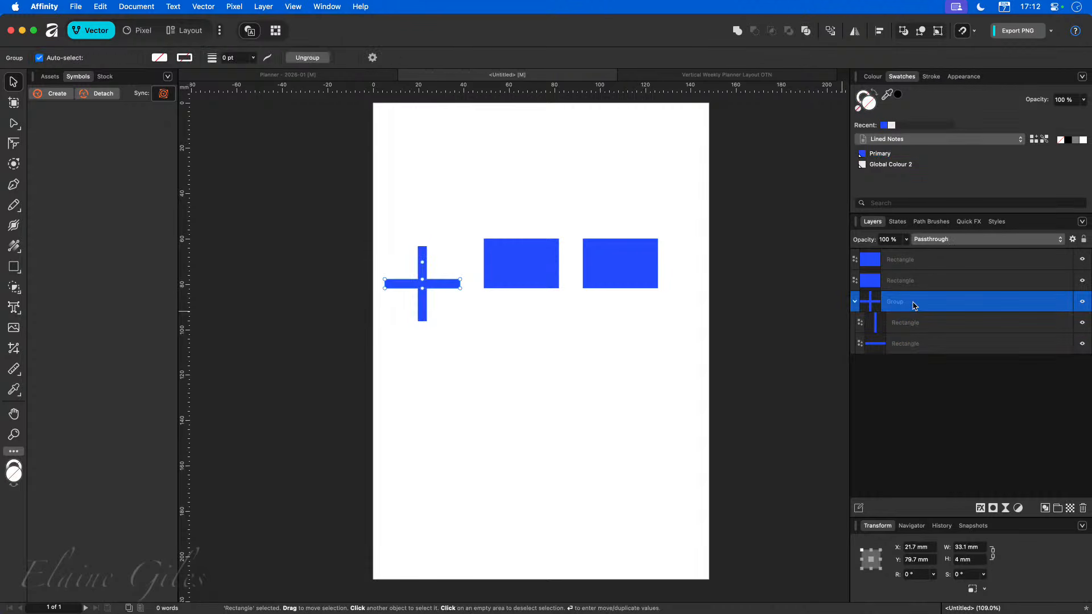
{"action": "left_click", "coordinate": [855, 301]}
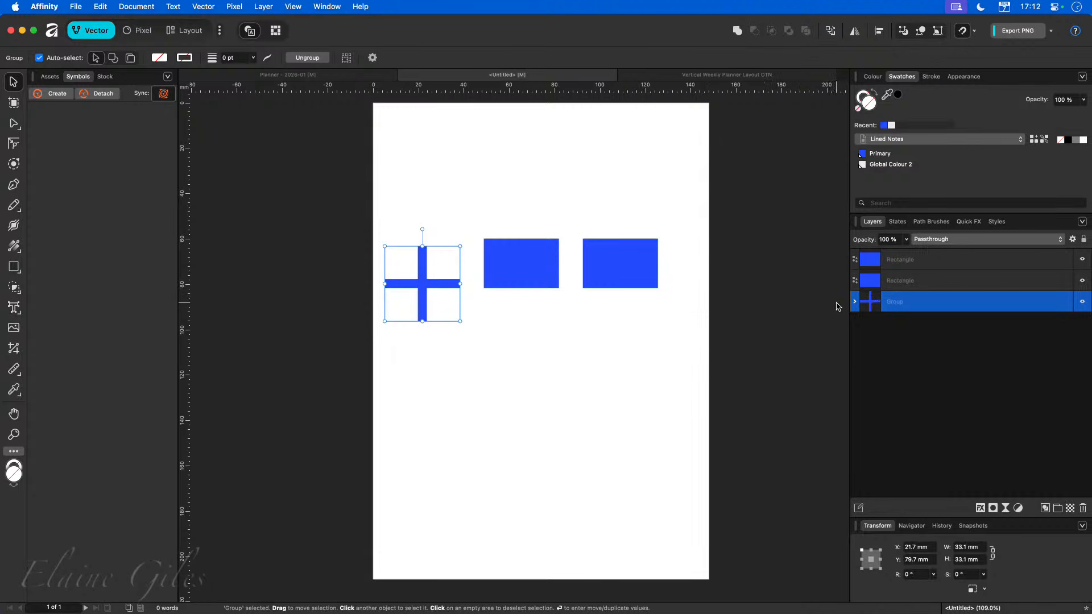
{"action": "left_click", "coordinate": [855, 302]}
{"action": "left_click", "coordinate": [883, 323]}
{"action": "left_click", "coordinate": [901, 344], "text": "shift"}
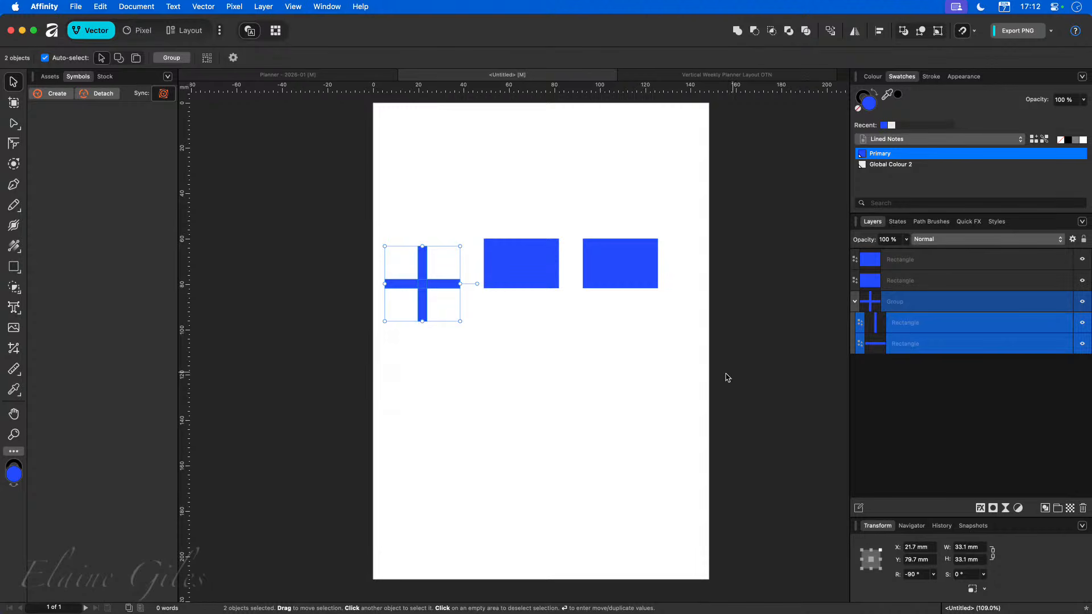
{"action": "left_click", "coordinate": [706, 378]}
{"action": "key", "text": "super+v"}
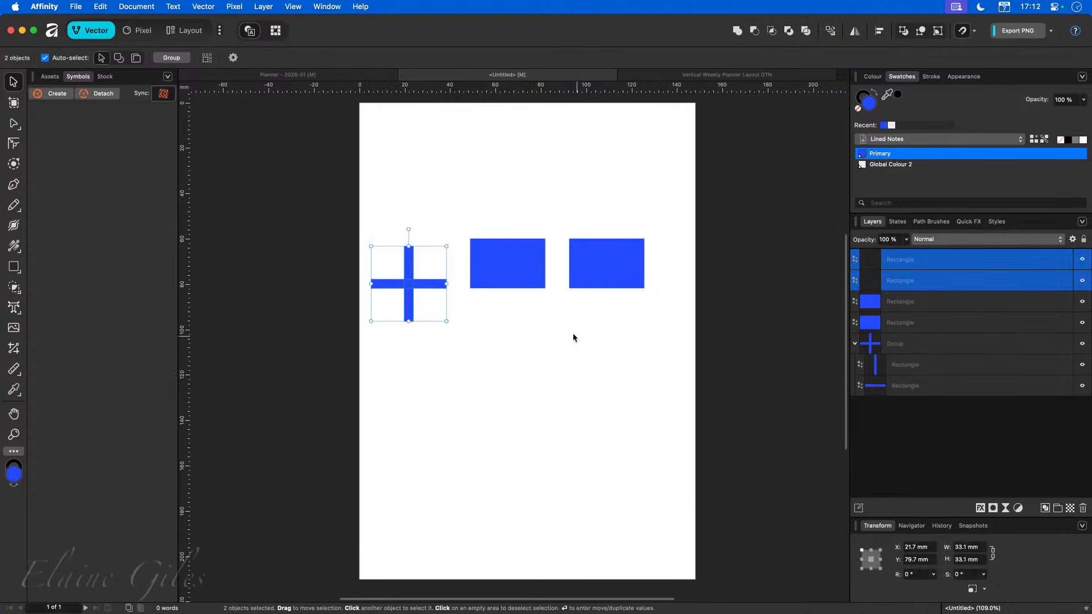
Move the pasted cross below the rectangles.
{"action": "left_click_drag", "start_coordinate": [408, 284], "coordinate": [583, 389]}
{"action": "left_click", "coordinate": [454, 415]}
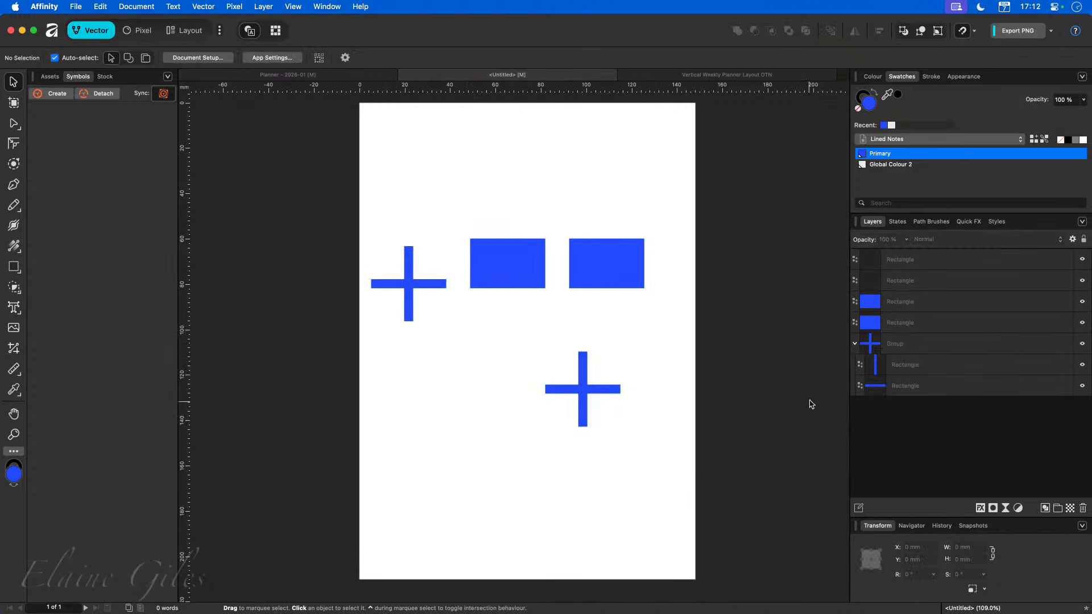
Select the two remaining rectangles and delete them.
{"action": "left_click", "coordinate": [575, 269]}
{"action": "left_click", "coordinate": [511, 283], "text": "shift"}
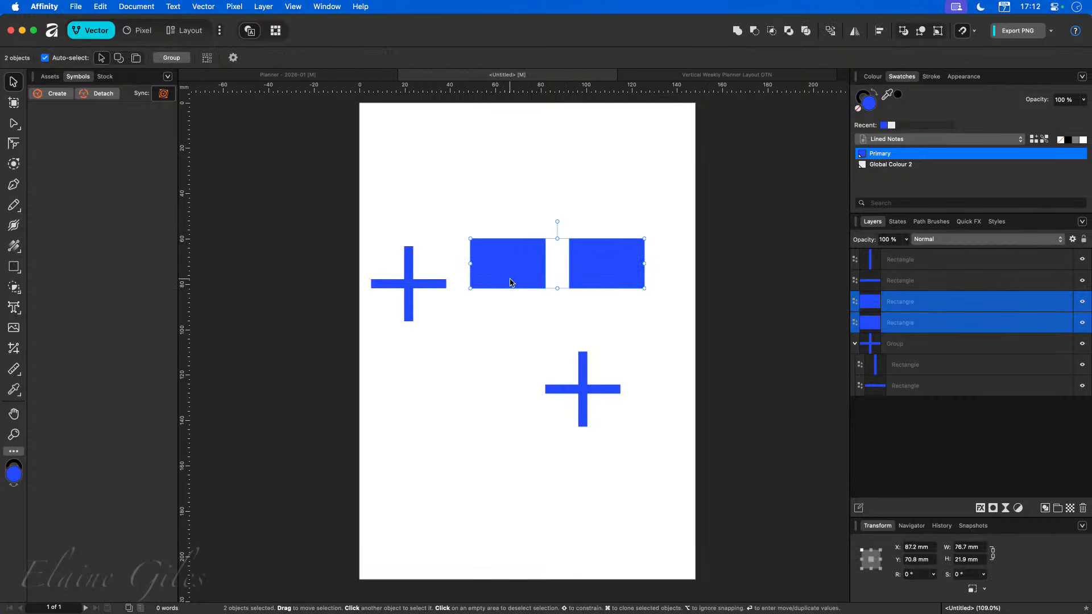
{"action": "key", "text": "Delete"}
Move the pasted cross up into the row beside the first cross.
{"action": "left_click_drag", "start_coordinate": [505, 317], "coordinate": [652, 477]}
{"action": "left_click_drag", "start_coordinate": [580, 387], "coordinate": [543, 266]}
{"action": "left_click", "coordinate": [645, 387]}
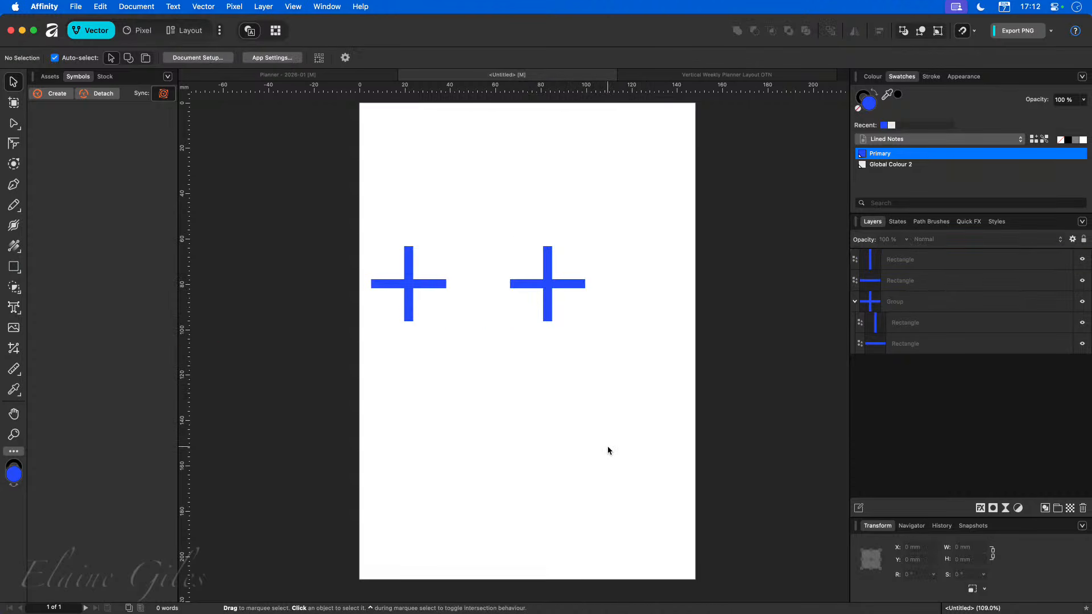
Collapse the group, select it, and move the grouped cross to the page's top-left corner.
{"action": "left_click", "coordinate": [855, 302]}
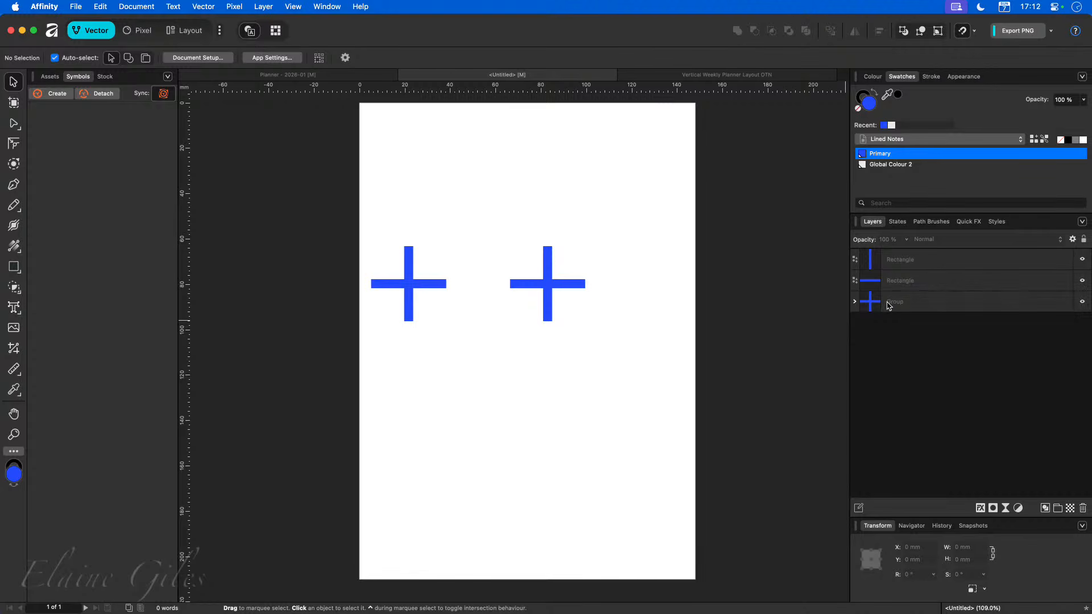
{"action": "left_click", "coordinate": [891, 303]}
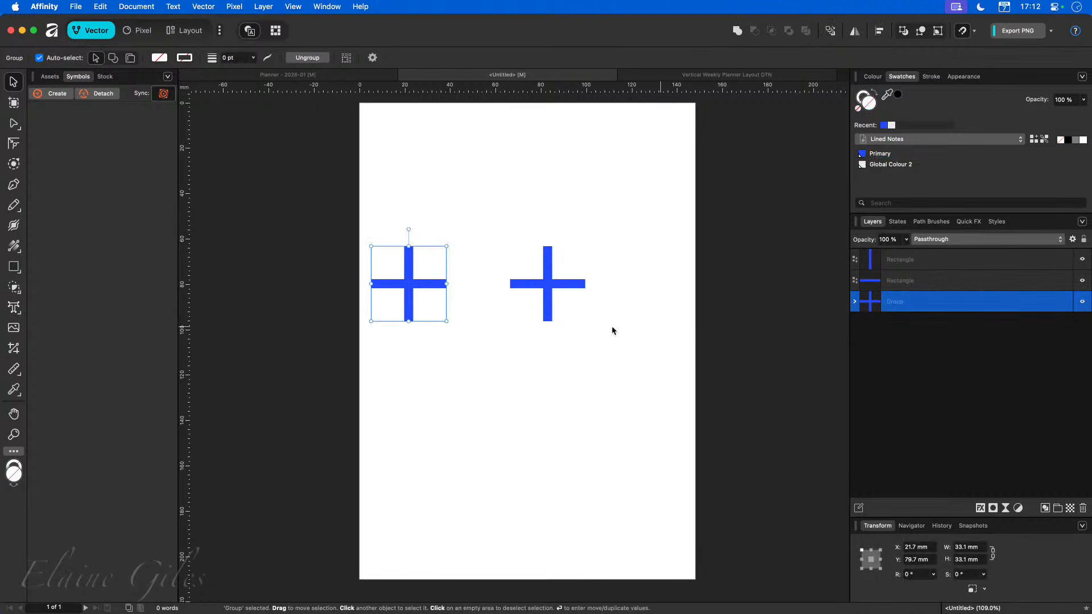
{"action": "left_click_drag", "start_coordinate": [408, 287], "coordinate": [425, 177]}
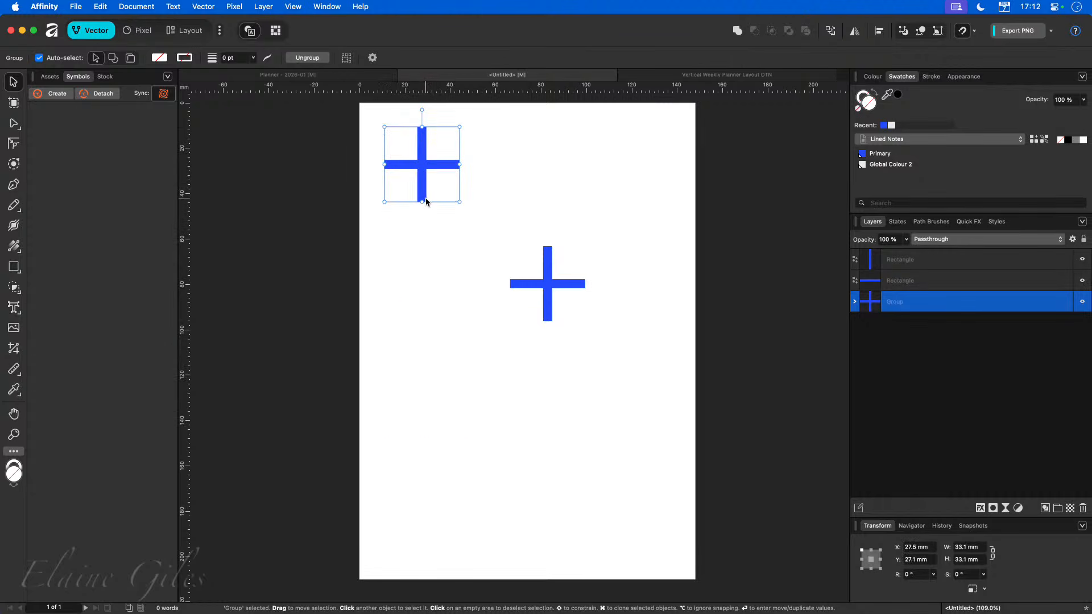
Drag the second cross's vertical bar aside and undo the move.
{"action": "left_click_drag", "start_coordinate": [548, 270], "coordinate": [658, 251]}
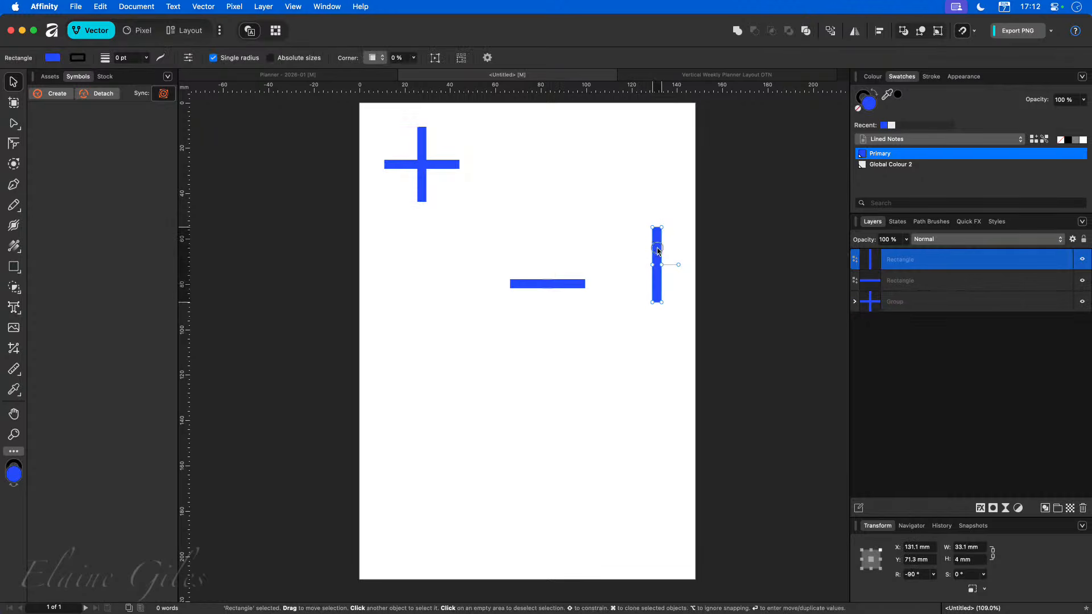
{"action": "key", "text": "super+z"}
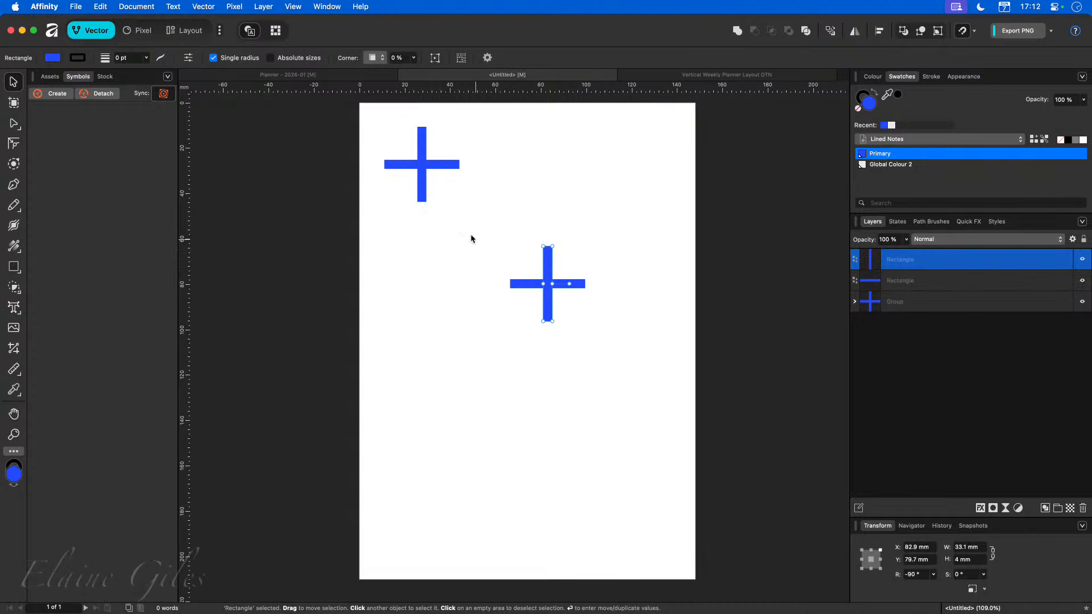
Add a new layer and move the second cross's two bars into it.
{"action": "left_click_drag", "start_coordinate": [483, 228], "coordinate": [626, 344]}
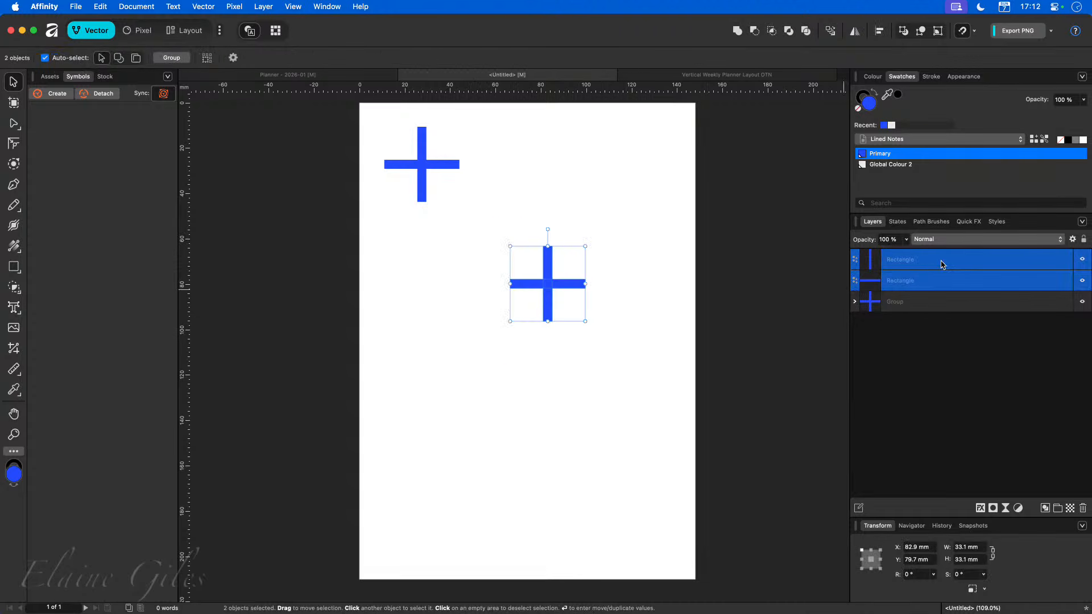
{"action": "left_click", "coordinate": [1045, 508]}
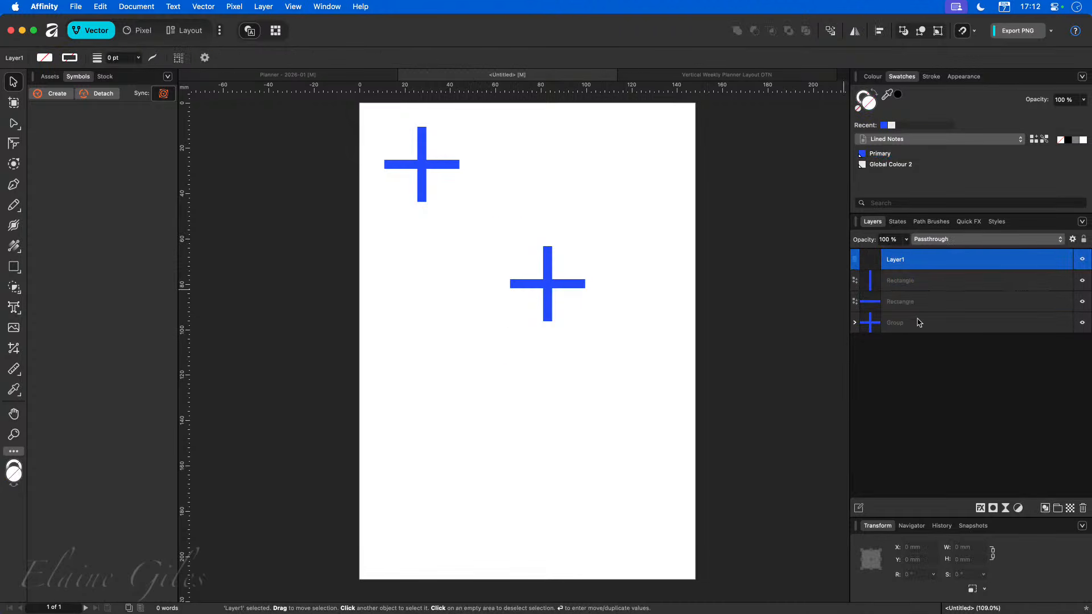
{"action": "left_click", "coordinate": [904, 292]}
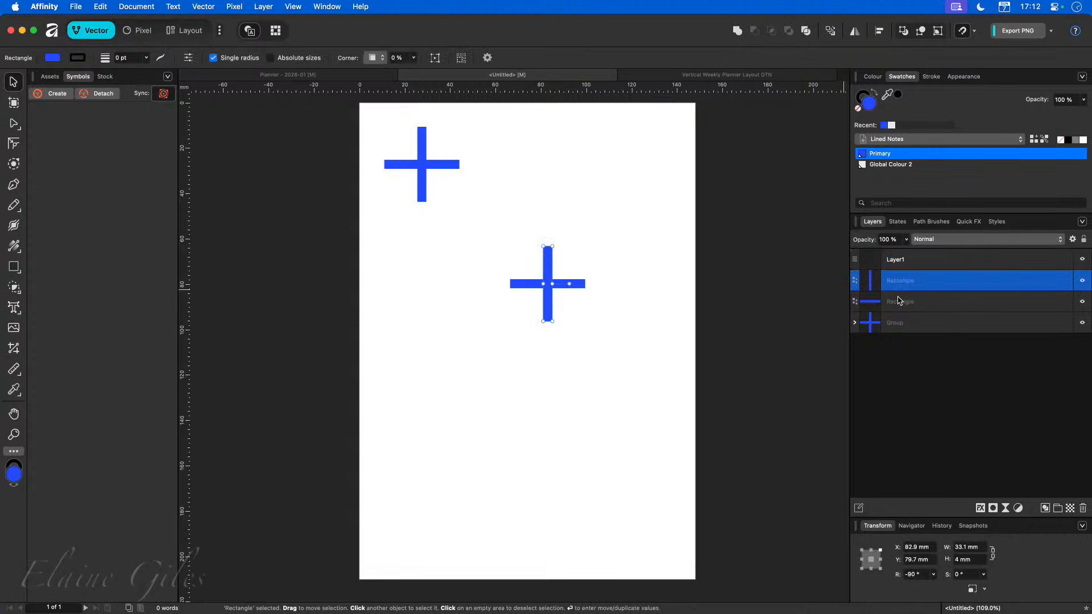
{"action": "left_click", "coordinate": [899, 301], "text": "shift"}
{"action": "left_click_drag", "start_coordinate": [899, 285], "coordinate": [905, 260]}
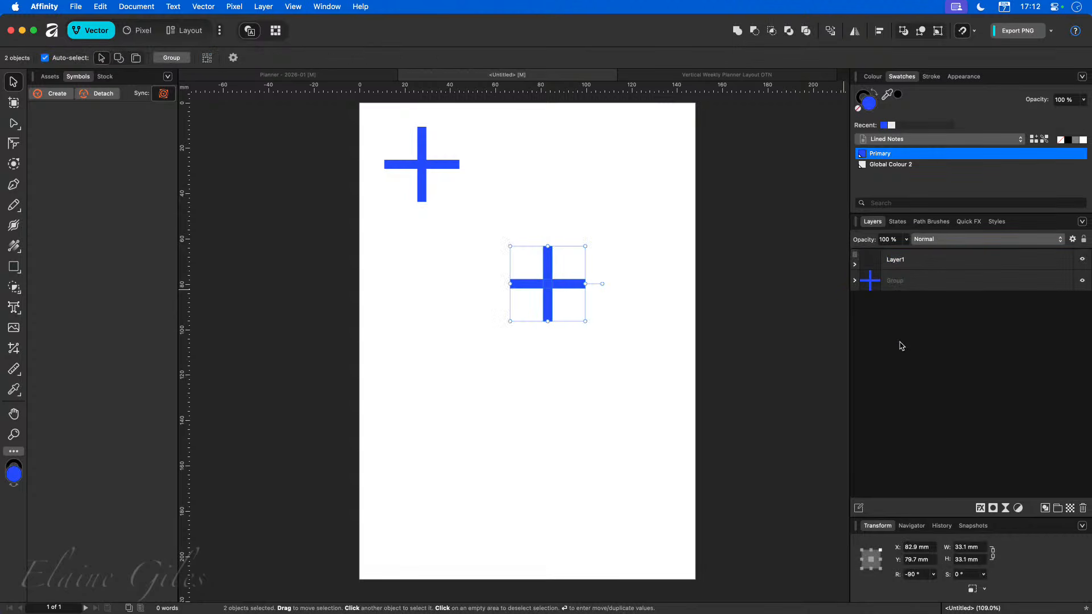
{"action": "left_click", "coordinate": [657, 368]}
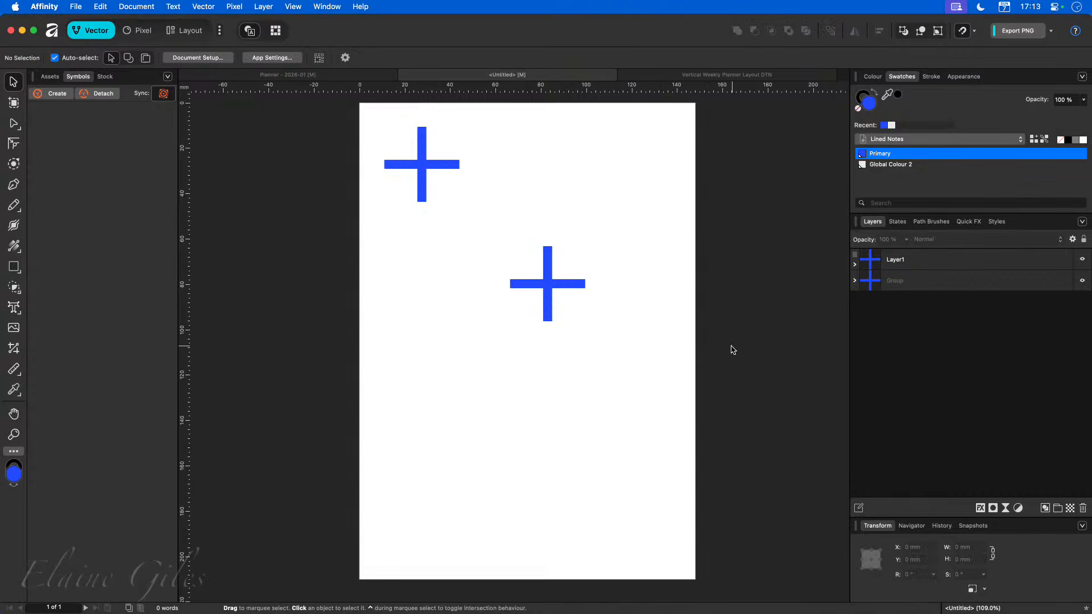
Toggle the visibility of the cross group and the new layer to compare them.
{"action": "left_click", "coordinate": [1082, 281]}
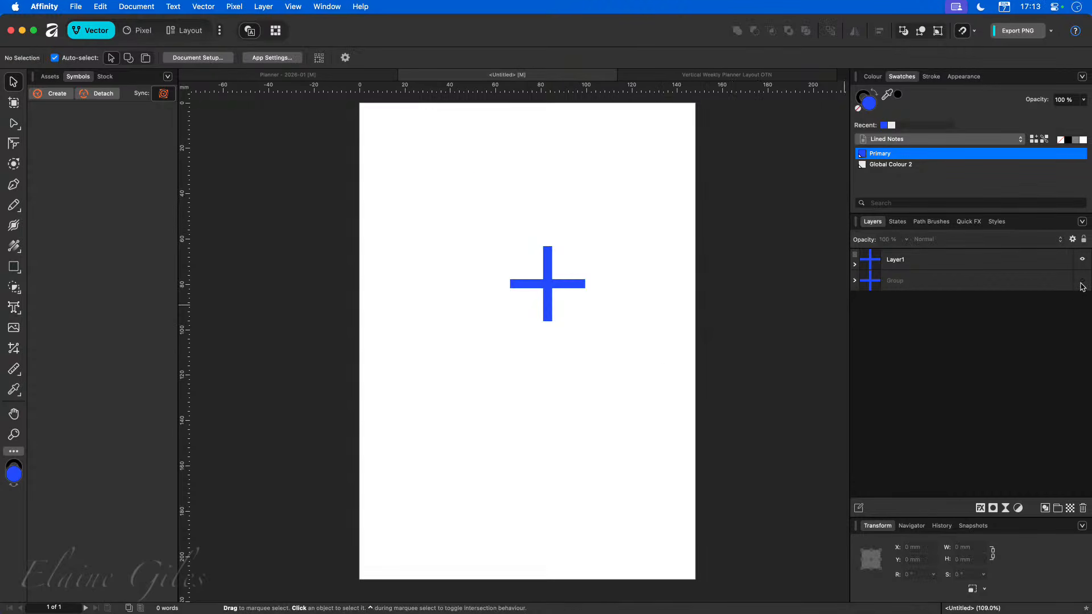
{"action": "left_click", "coordinate": [1081, 283]}
{"action": "left_click", "coordinate": [1082, 283]}
{"action": "left_click", "coordinate": [1082, 283]}
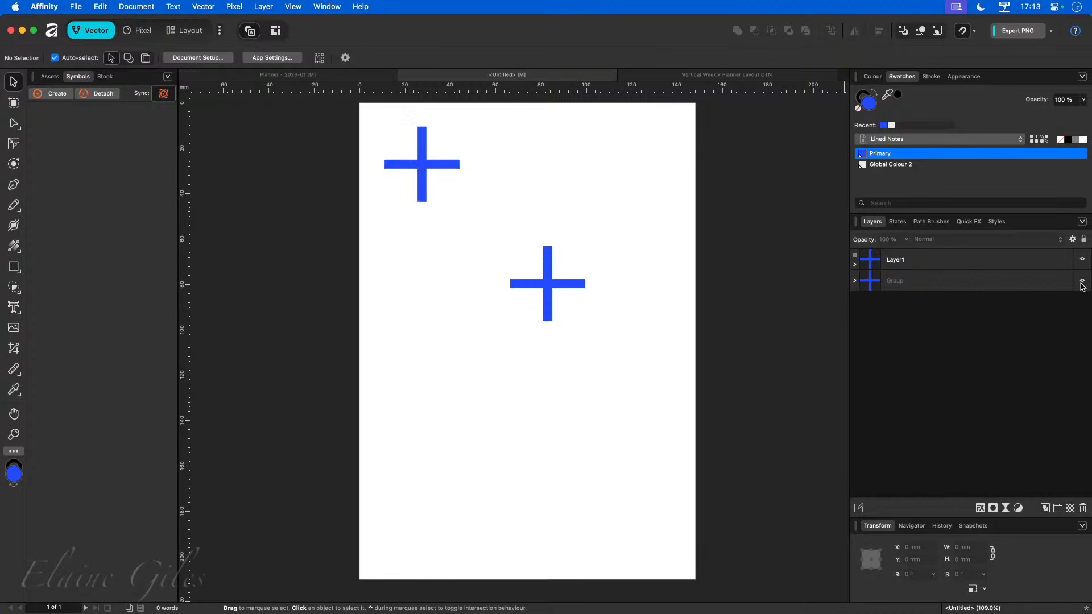
{"action": "left_click", "coordinate": [1082, 260]}
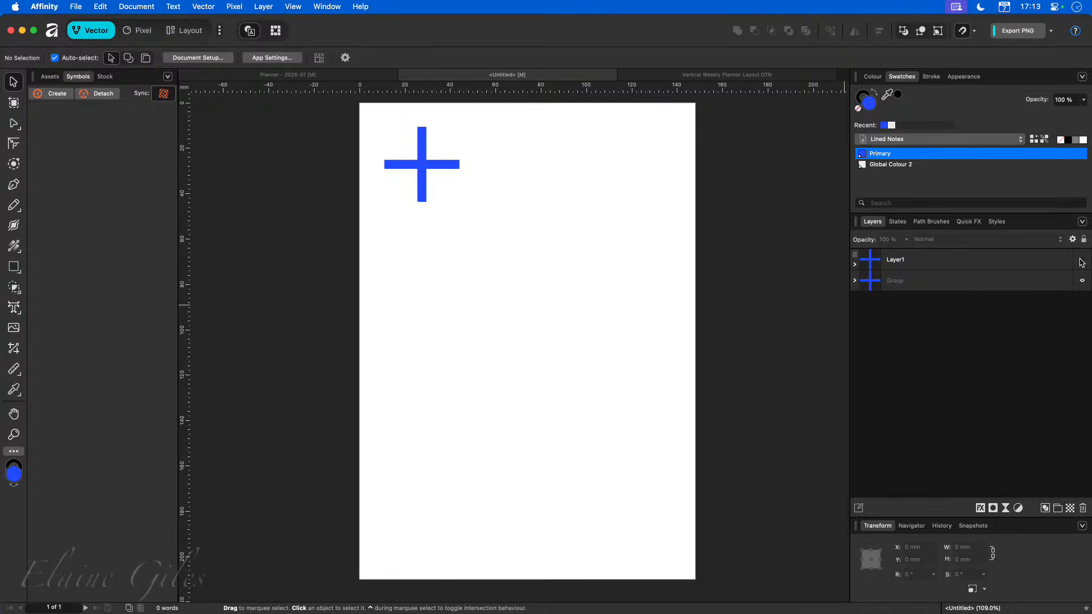
{"action": "left_click", "coordinate": [1081, 261]}
{"action": "left_click", "coordinate": [1082, 260]}
{"action": "left_click", "coordinate": [1082, 260]}
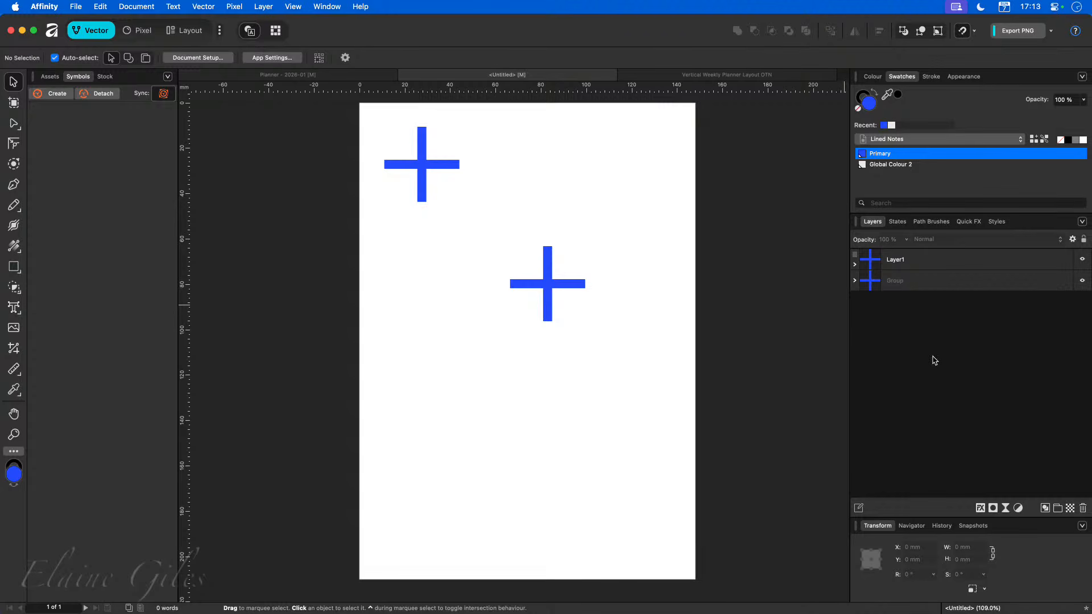
Select the new layer's cross and move it to the lower right of the page.
{"action": "left_click", "coordinate": [899, 260]}
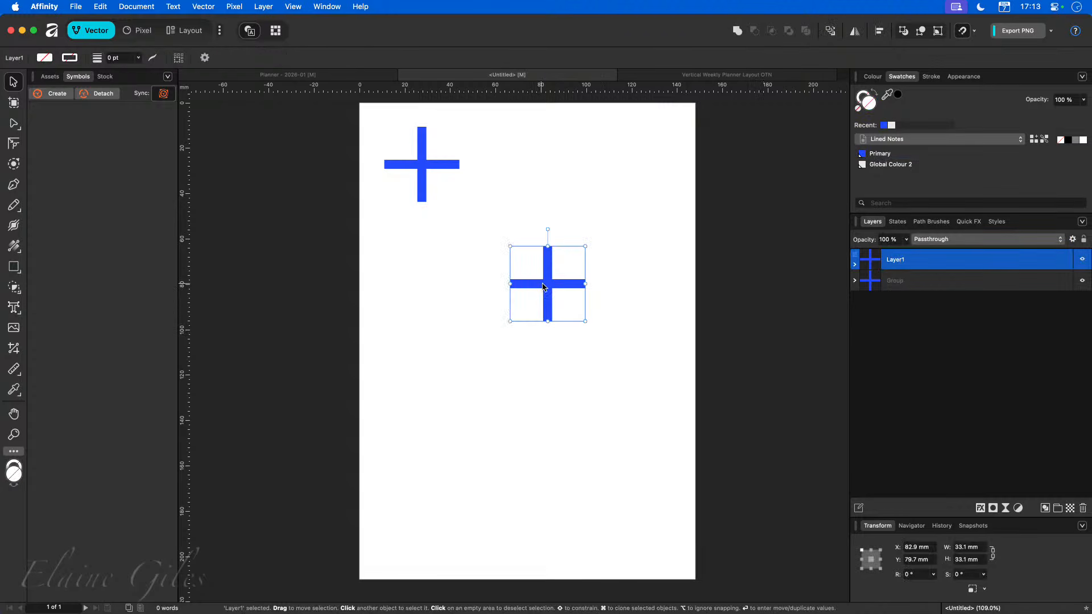
{"action": "left_click_drag", "start_coordinate": [543, 288], "coordinate": [625, 392]}
Select the grouped cross and move it down to about 58 mm from the top.
{"action": "left_click", "coordinate": [876, 287]}
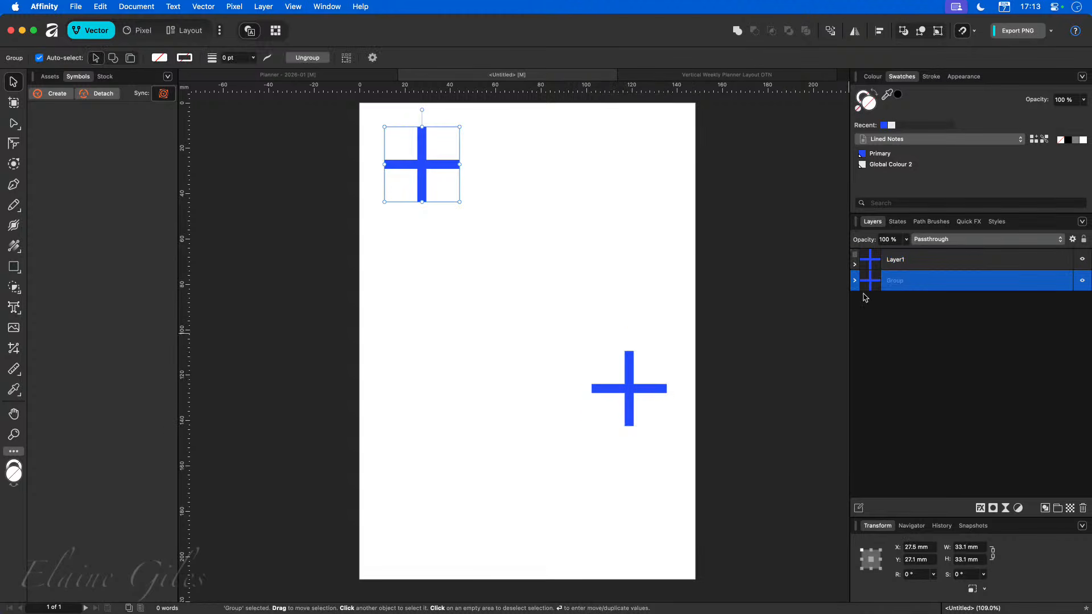
{"action": "left_click_drag", "start_coordinate": [432, 171], "coordinate": [427, 241]}
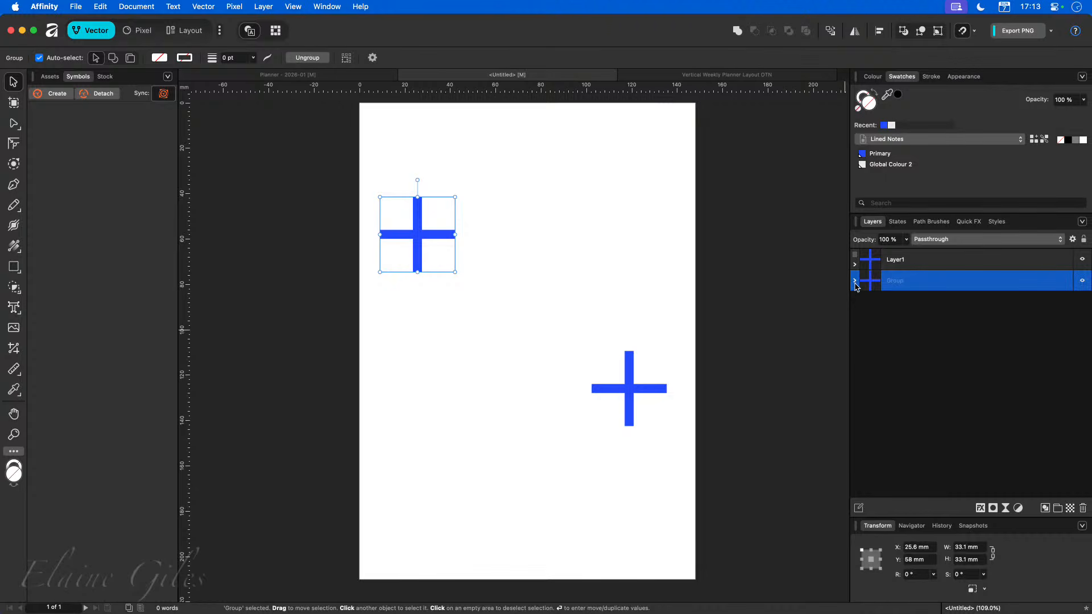
Expand the layers and the group to inspect the rectangles making up each cross.
{"action": "left_click", "coordinate": [855, 264]}
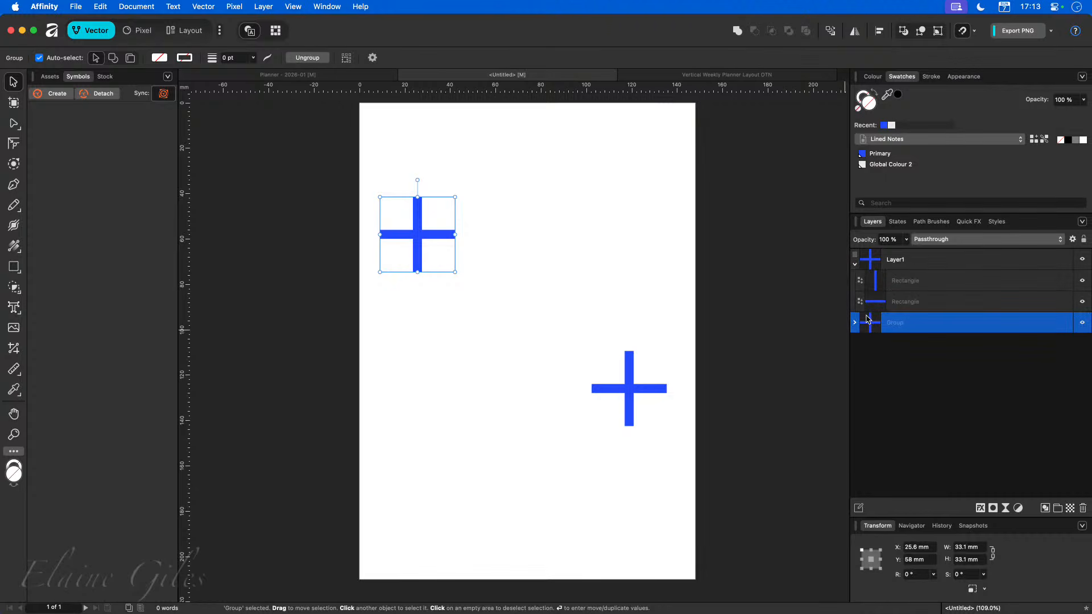
{"action": "left_click", "coordinate": [855, 322]}
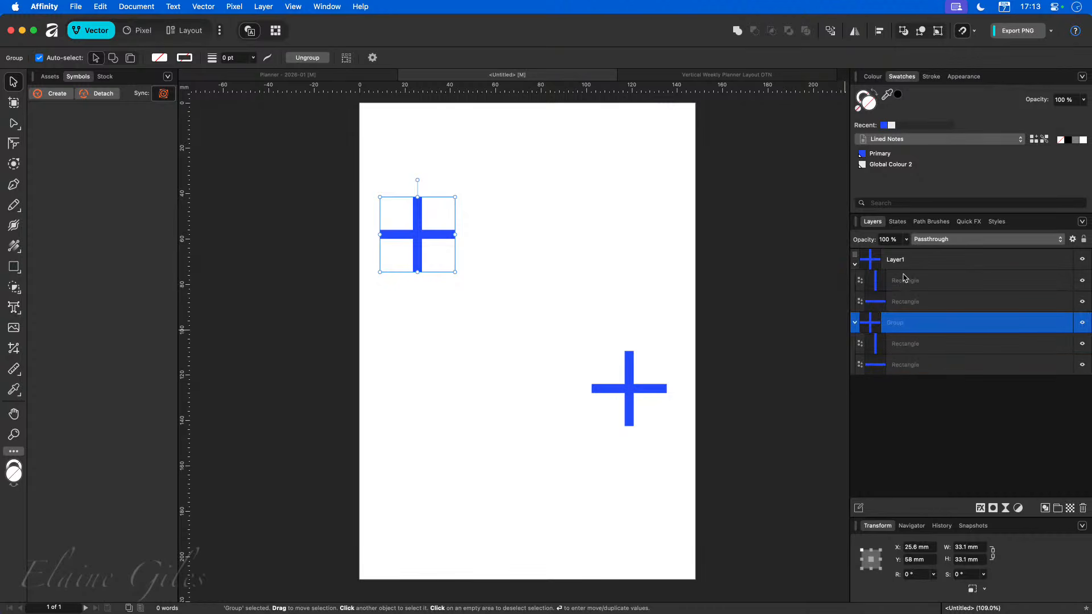
{"action": "left_click", "coordinate": [896, 350]}
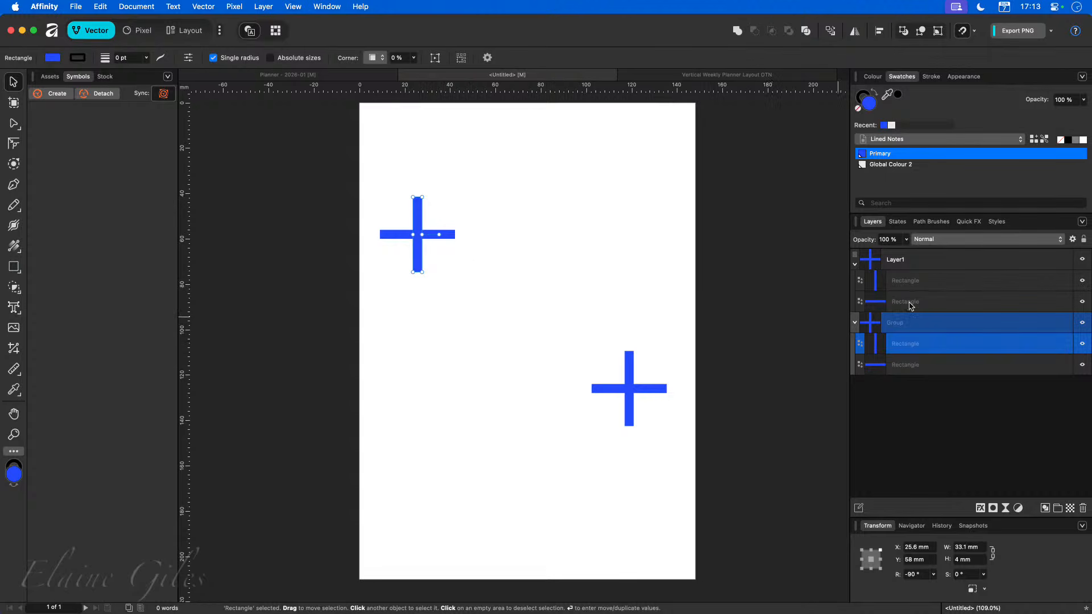
{"action": "left_click", "coordinate": [910, 279]}
{"action": "left_click", "coordinate": [854, 265]}
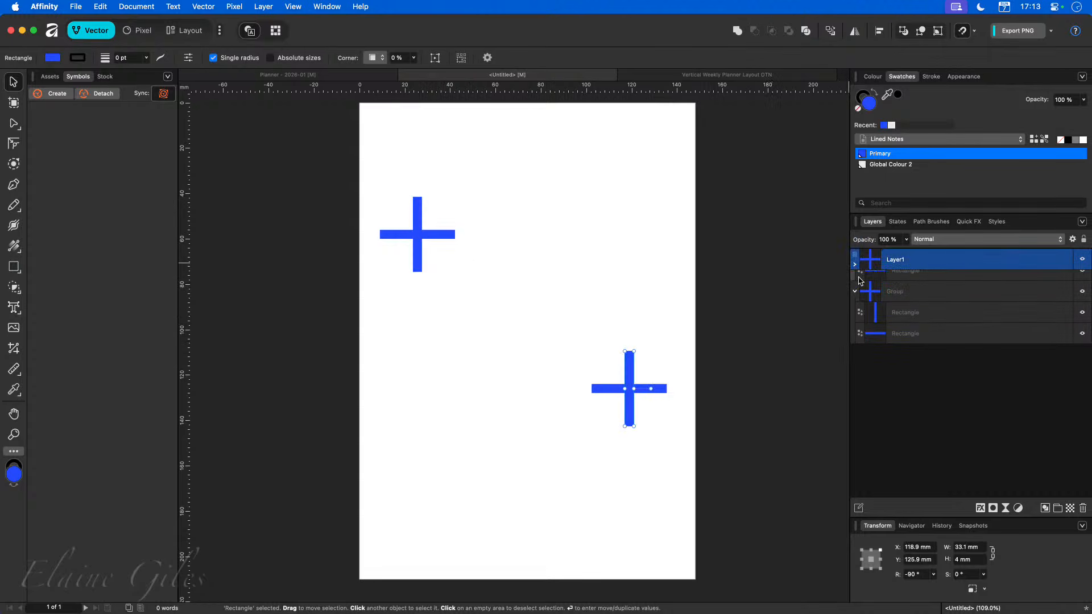
{"action": "left_click", "coordinate": [855, 281]}
{"action": "left_click", "coordinate": [672, 428]}
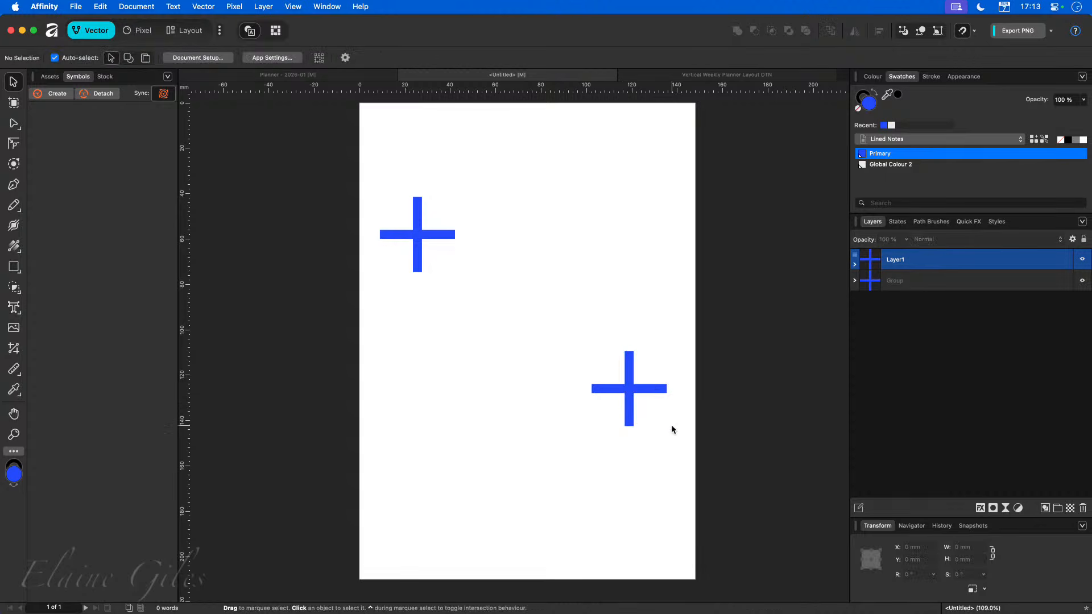
Move the grouped cross down to about 98 mm from the top, keeping the right cross intact.
{"action": "left_click", "coordinate": [613, 392]}
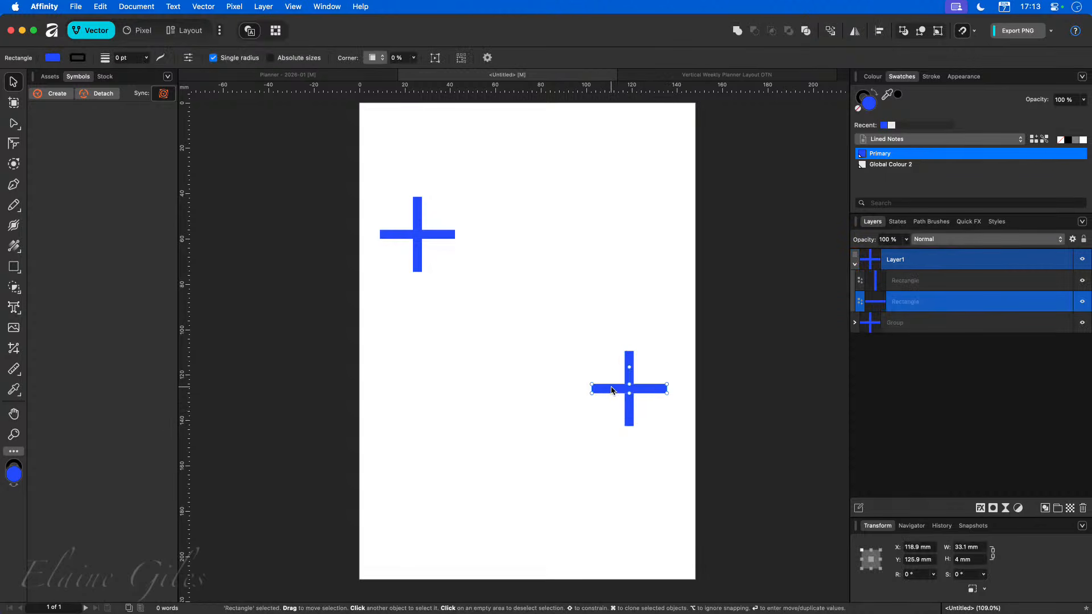
{"action": "left_click_drag", "start_coordinate": [611, 390], "coordinate": [432, 474]}
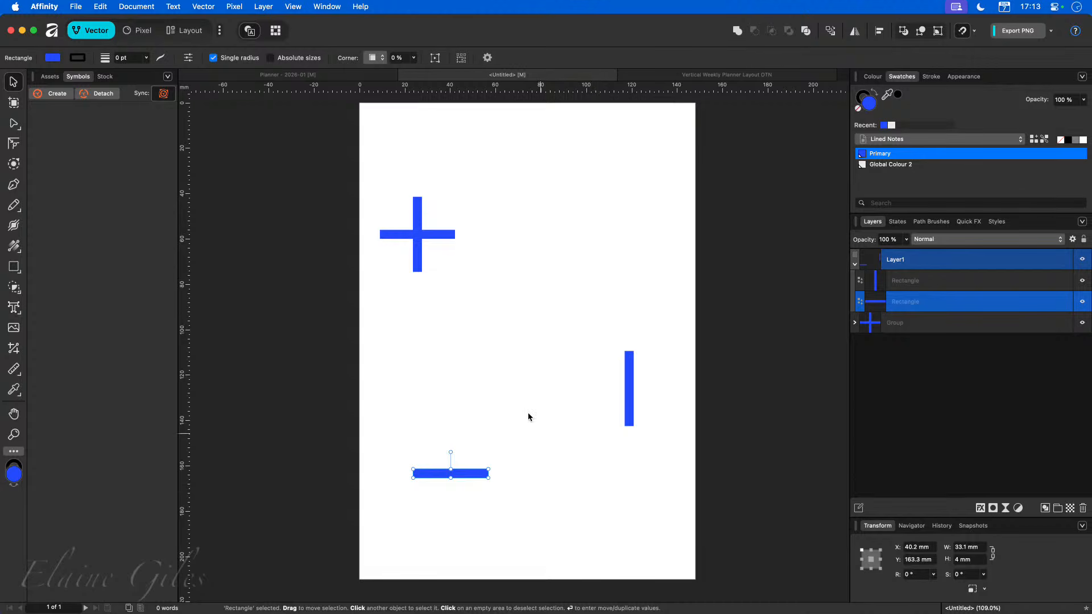
{"action": "left_click_drag", "start_coordinate": [397, 239], "coordinate": [392, 329]}
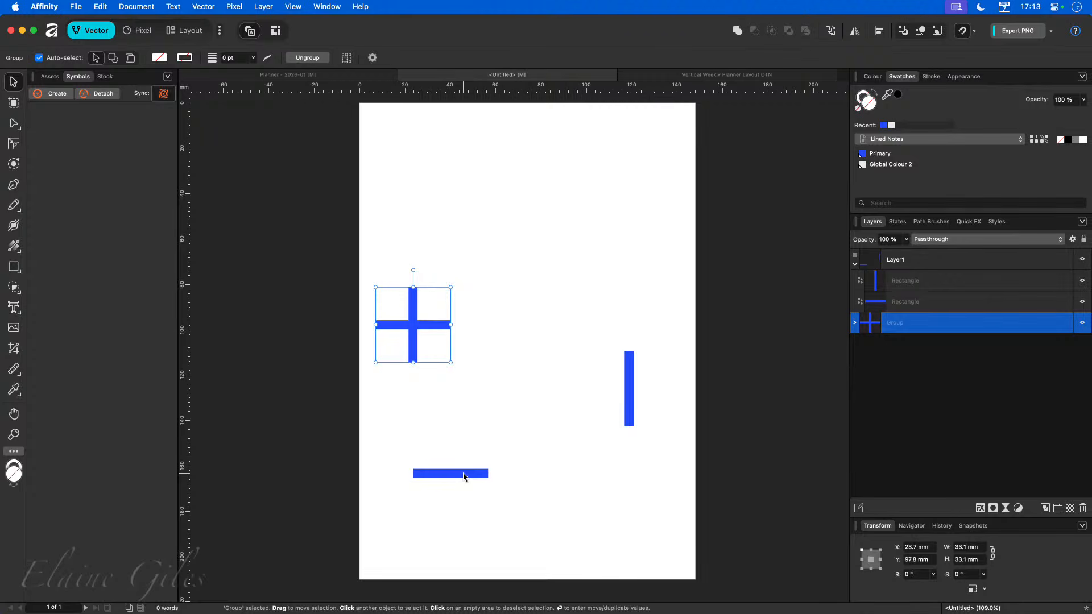
{"action": "left_click_drag", "start_coordinate": [464, 477], "coordinate": [643, 390]}
{"action": "left_click", "coordinate": [588, 424]}
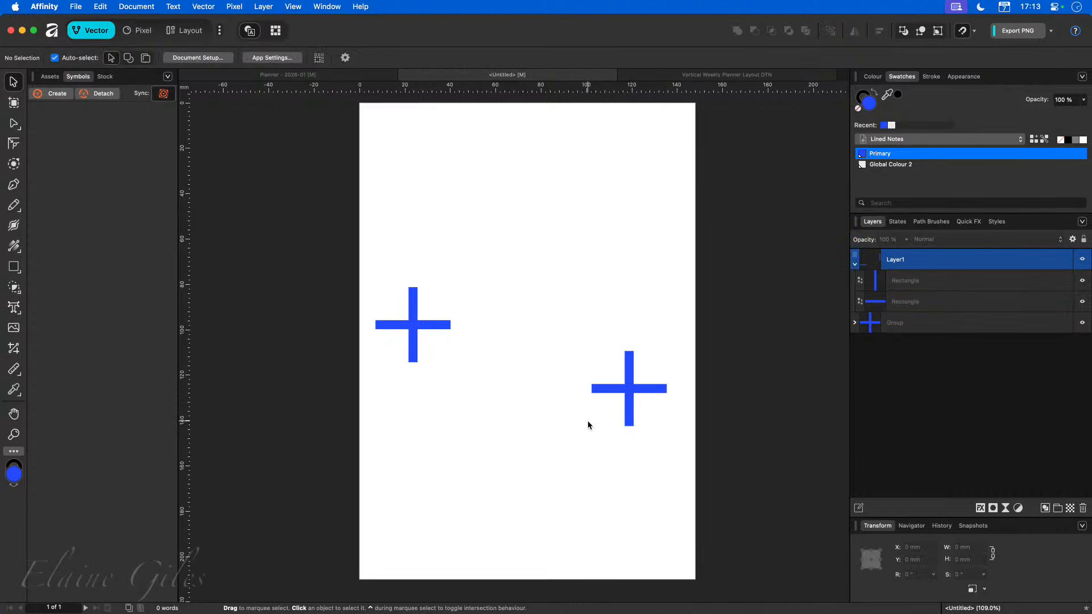
Move the right cross's two bars out of the new layer and delete the empty layer.
{"action": "left_click", "coordinate": [917, 287]}
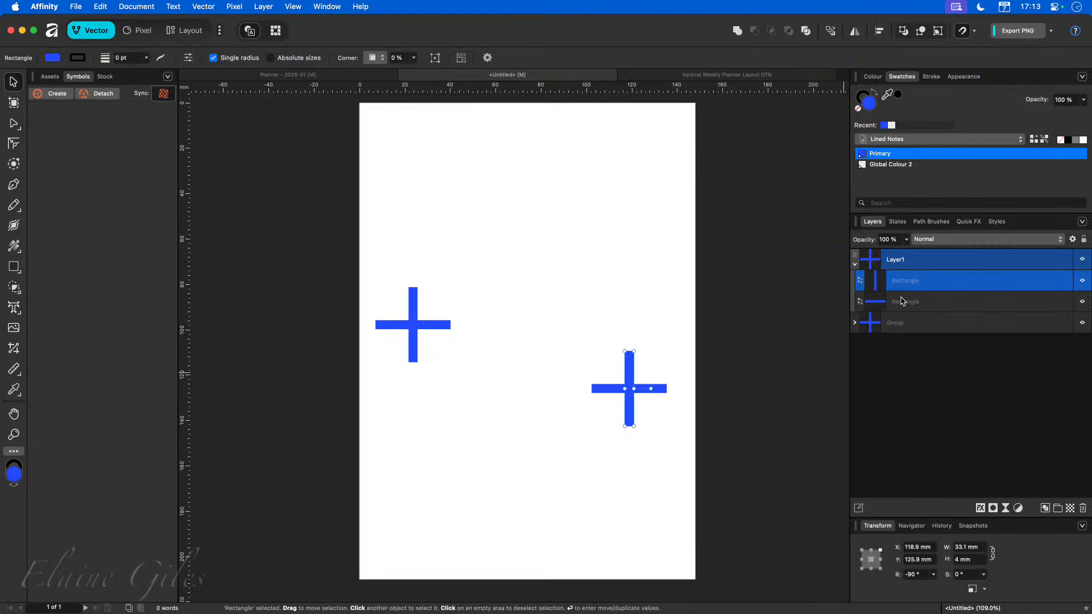
{"action": "left_click", "coordinate": [903, 302], "text": "shift"}
{"action": "left_click_drag", "start_coordinate": [904, 301], "coordinate": [878, 253]}
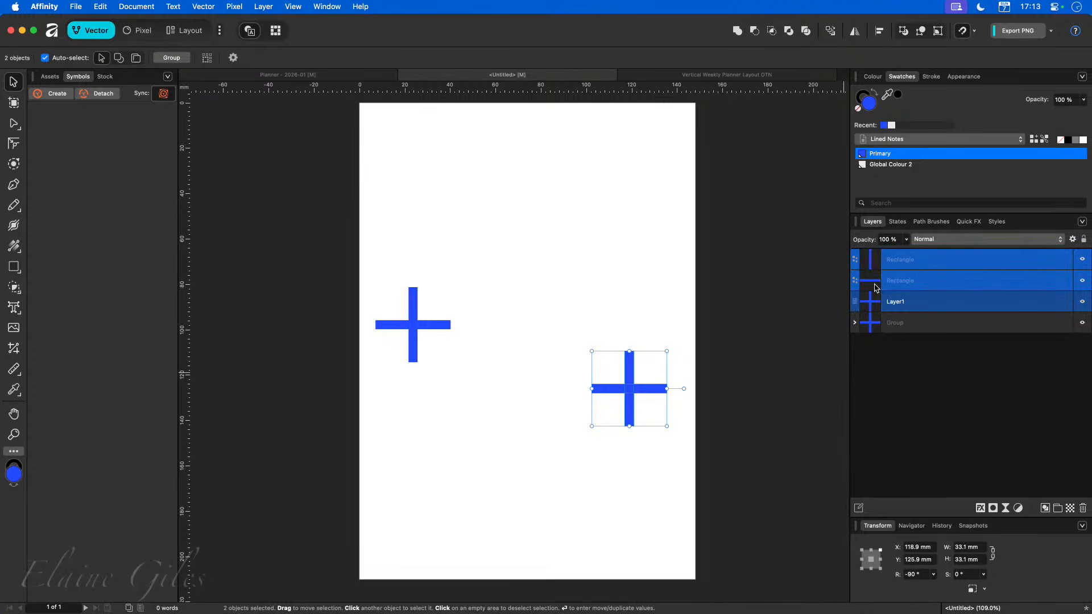
{"action": "left_click", "coordinate": [933, 304]}
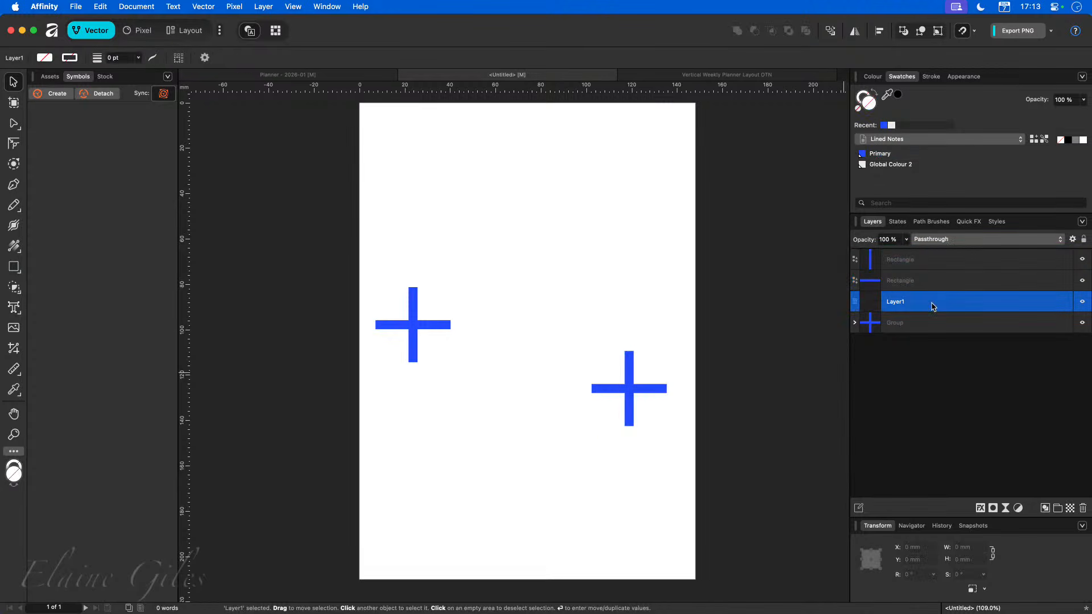
{"action": "left_click", "coordinate": [1083, 510]}
Duplicate the right cross's two bars upward to about 62 mm from the top.
{"action": "left_click", "coordinate": [912, 261]}
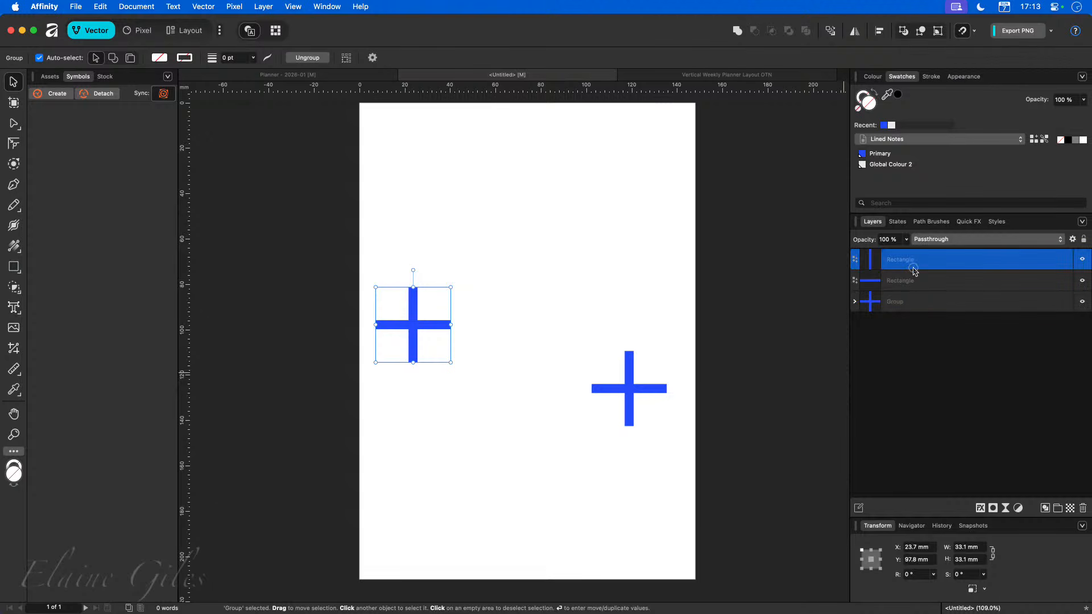
{"action": "left_click", "coordinate": [910, 281], "text": "shift"}
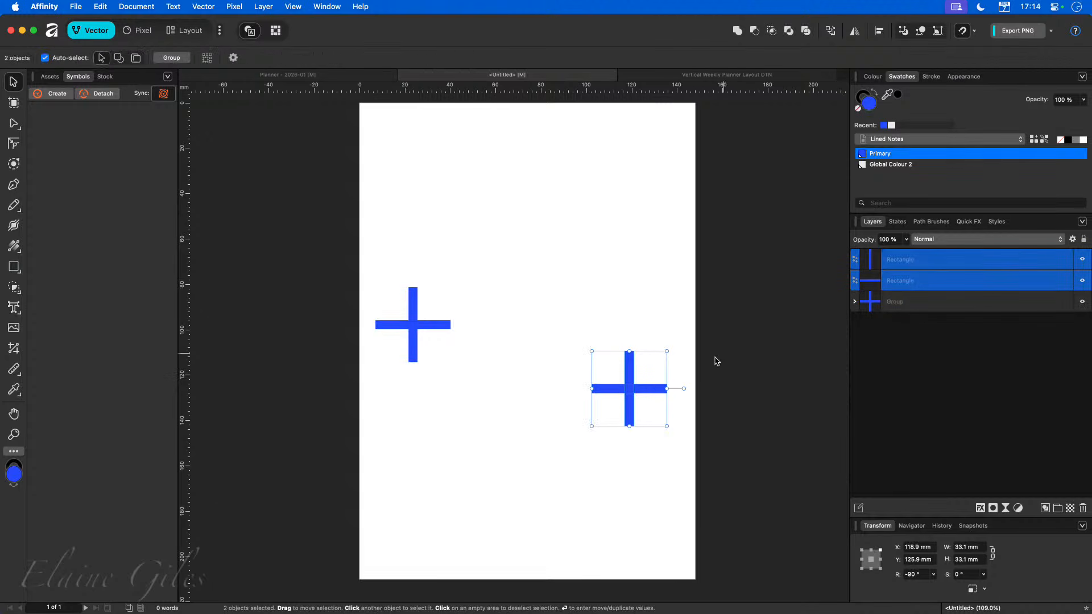
{"action": "left_click_drag", "start_coordinate": [630, 389], "coordinate": [626, 243]}
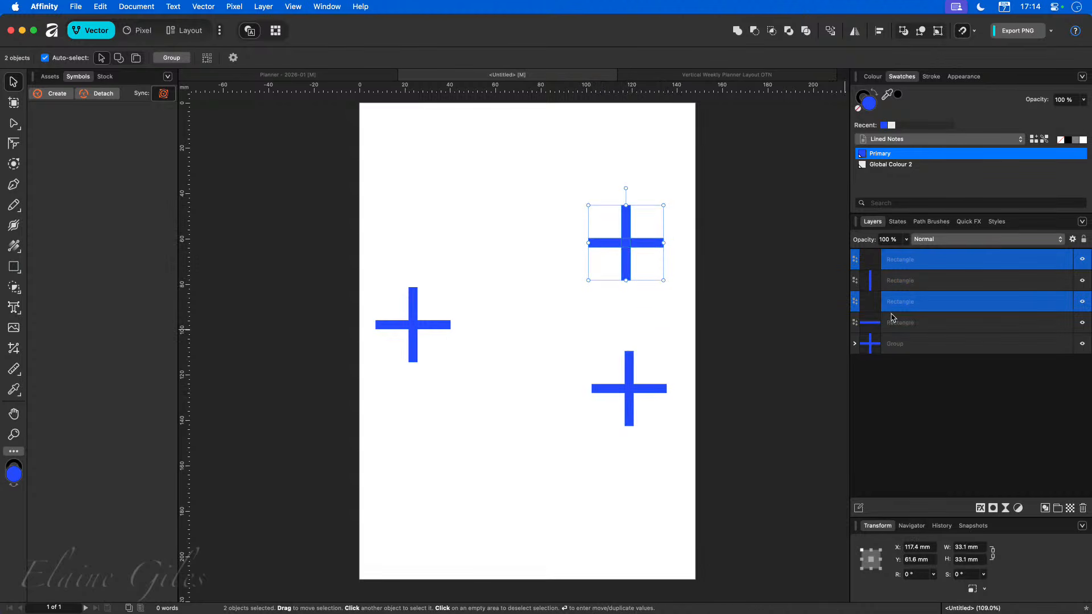
Combine the duplicated cross's bars with Add into one shape and move it up to about 36 mm.
{"action": "left_click", "coordinate": [905, 298]}
{"action": "left_click", "coordinate": [937, 395]}
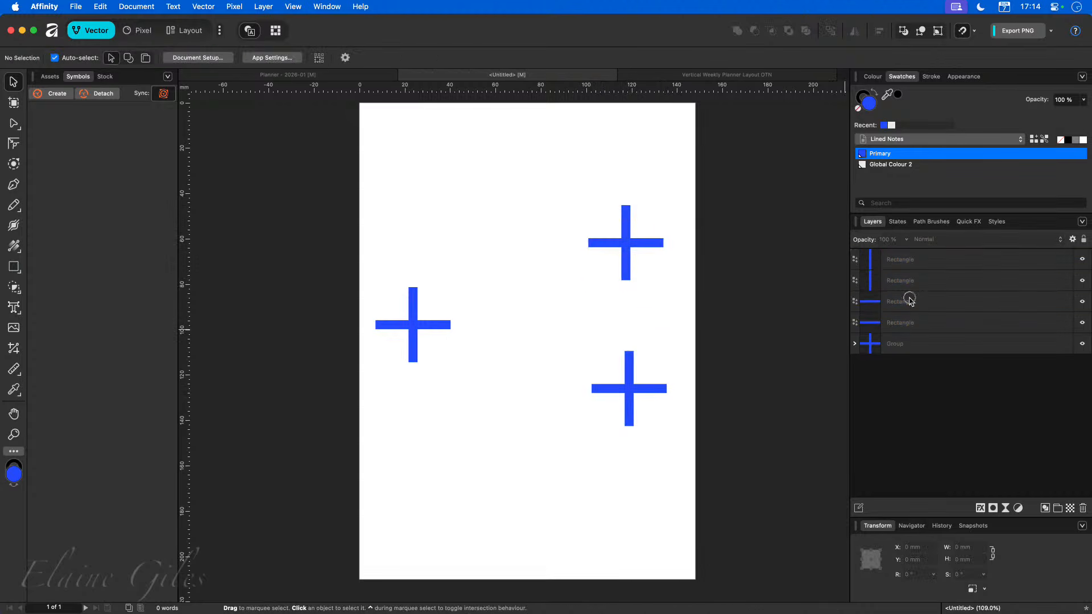
{"action": "left_click_drag", "start_coordinate": [909, 297], "coordinate": [908, 275]}
{"action": "left_click", "coordinate": [902, 281]}
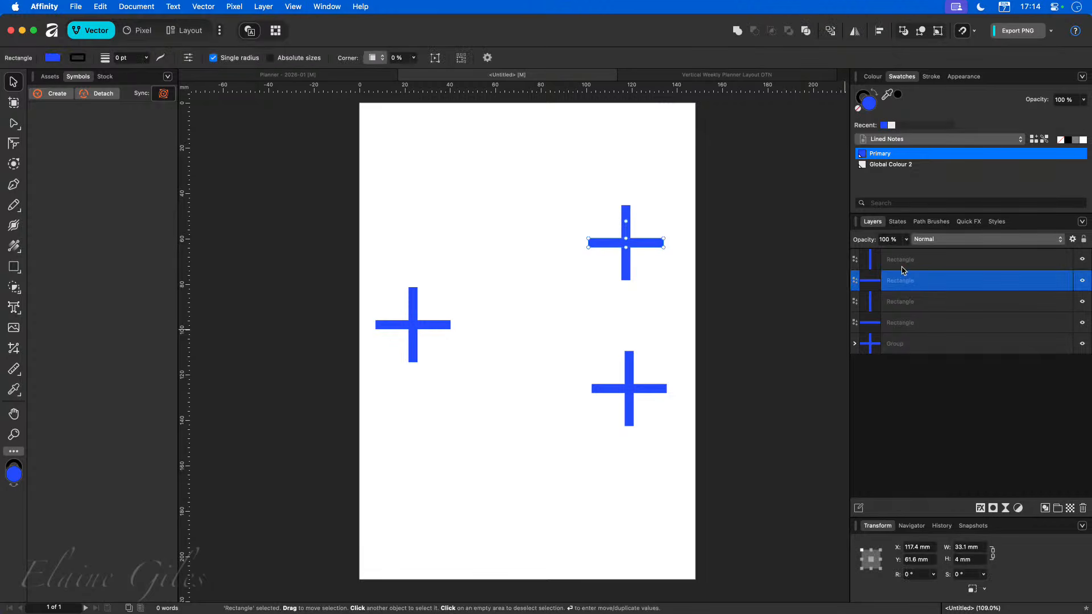
{"action": "left_click", "coordinate": [902, 262], "text": "shift"}
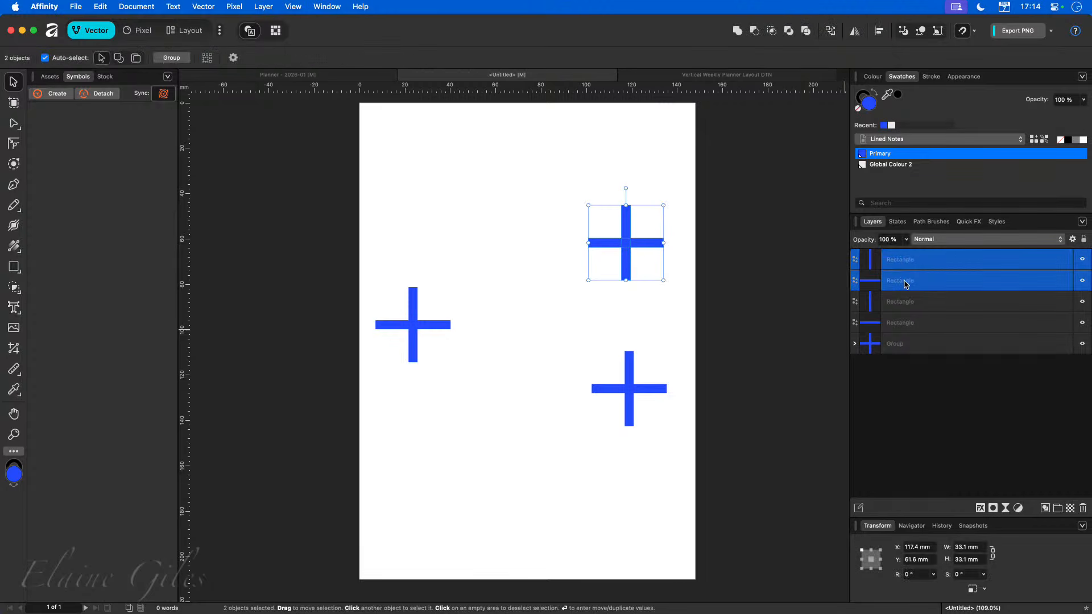
{"action": "left_click", "coordinate": [737, 31]}
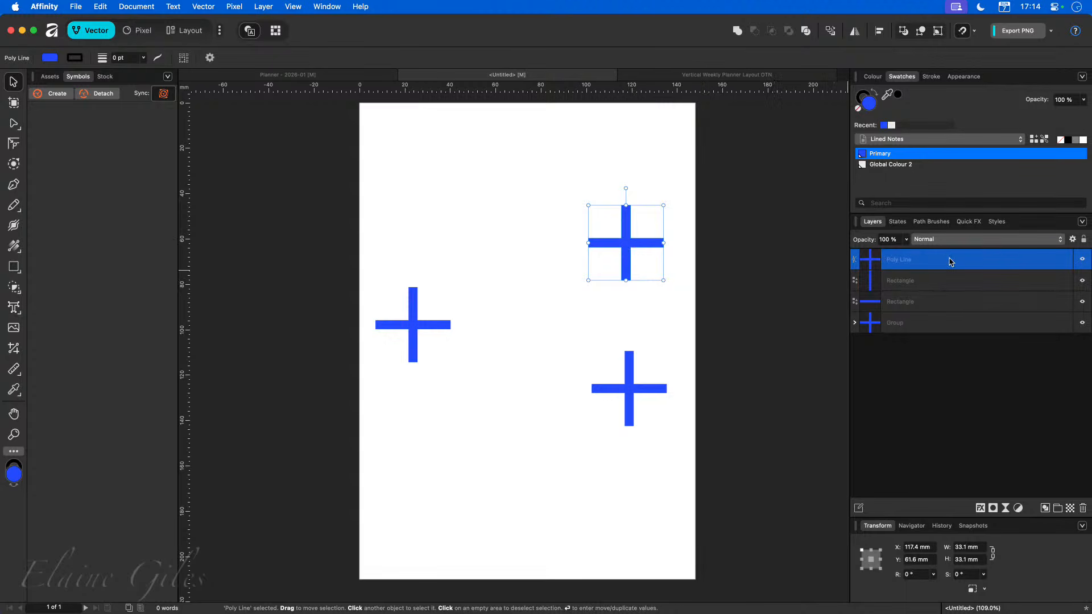
{"action": "left_click_drag", "start_coordinate": [631, 235], "coordinate": [635, 175]}
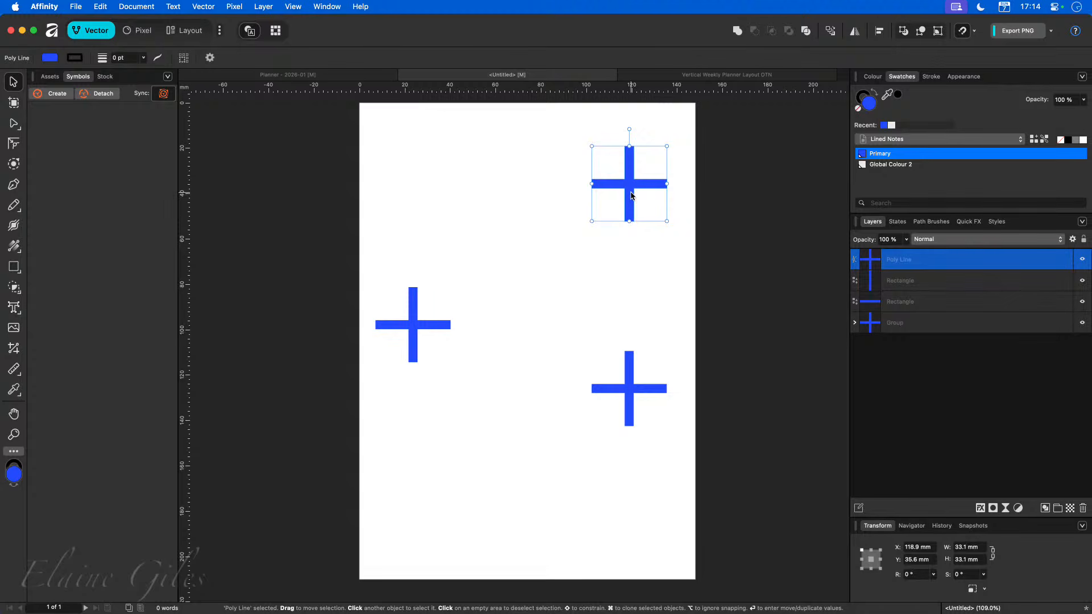
Combine the lower right cross's bars into a compound shape and move it to about X 102 mm, Y 89 mm.
{"action": "left_click", "coordinate": [628, 401]}
{"action": "left_click", "coordinate": [613, 393], "text": "shift"}
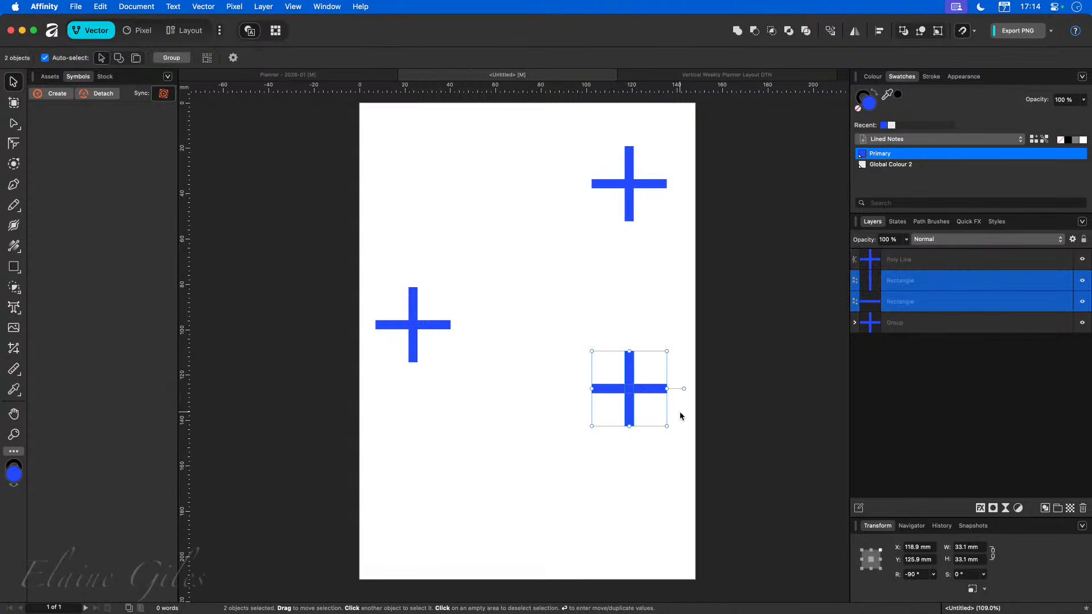
{"action": "left_click", "coordinate": [738, 34]}
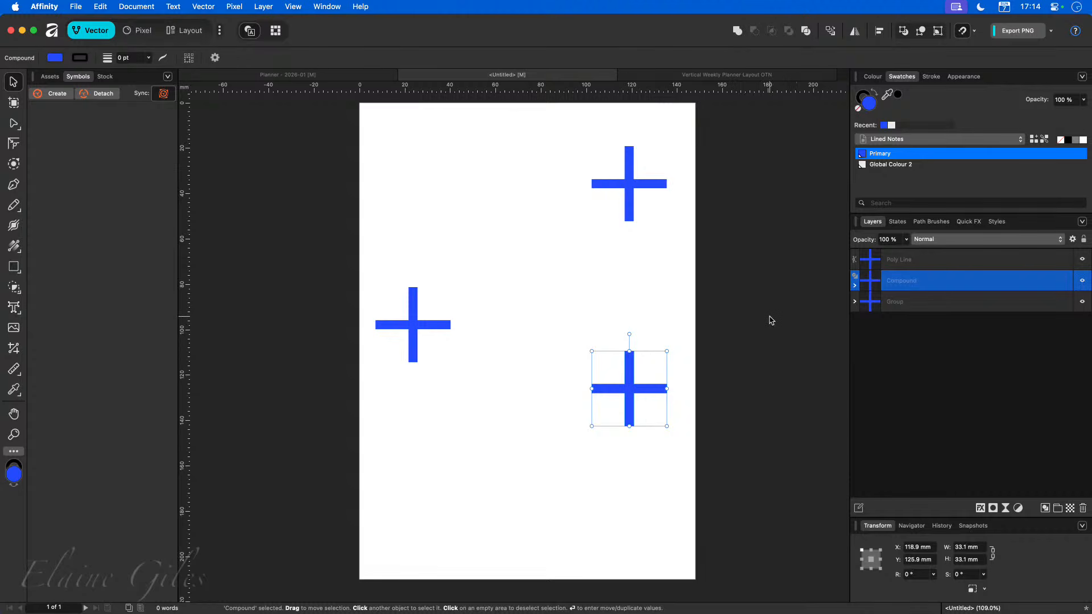
{"action": "left_click", "coordinate": [645, 320]}
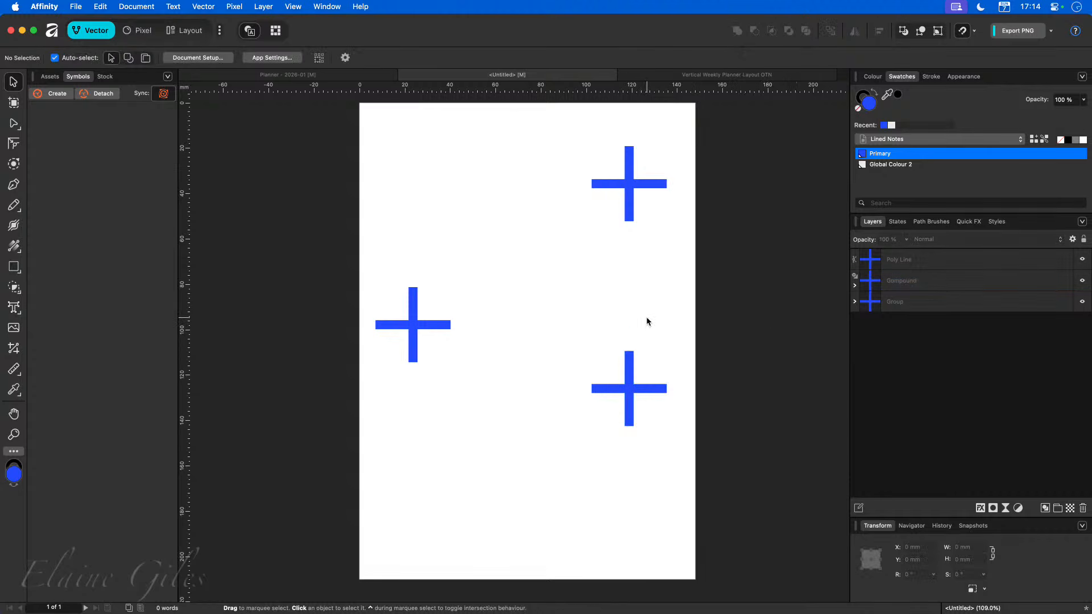
{"action": "left_click_drag", "start_coordinate": [630, 406], "coordinate": [592, 319]}
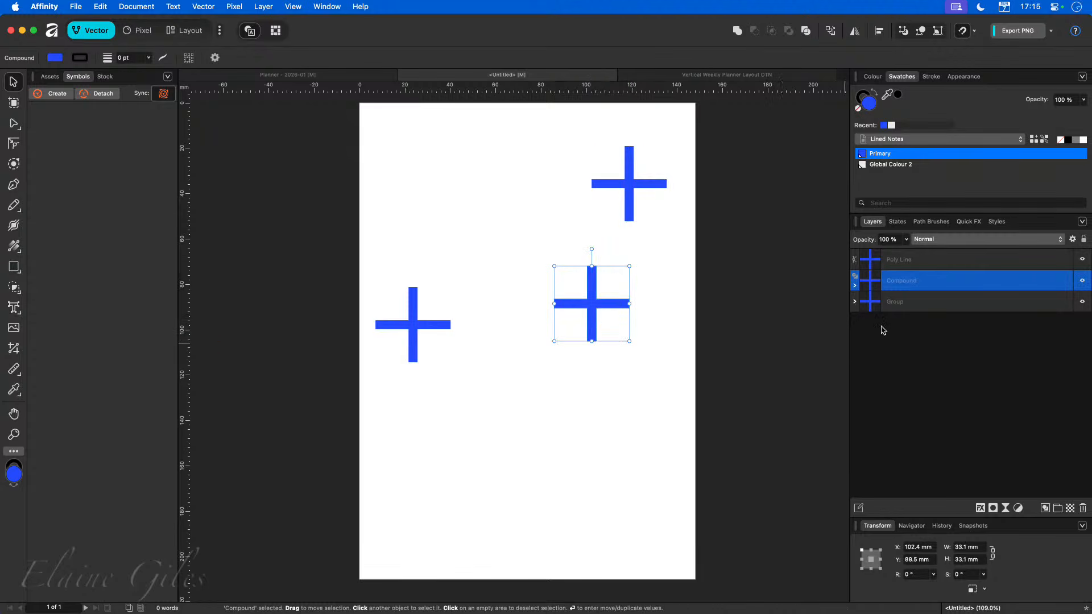
Expand the compound cross to inspect its bars and compare it with the group.
{"action": "left_click", "coordinate": [855, 286]}
{"action": "left_click", "coordinate": [922, 308]}
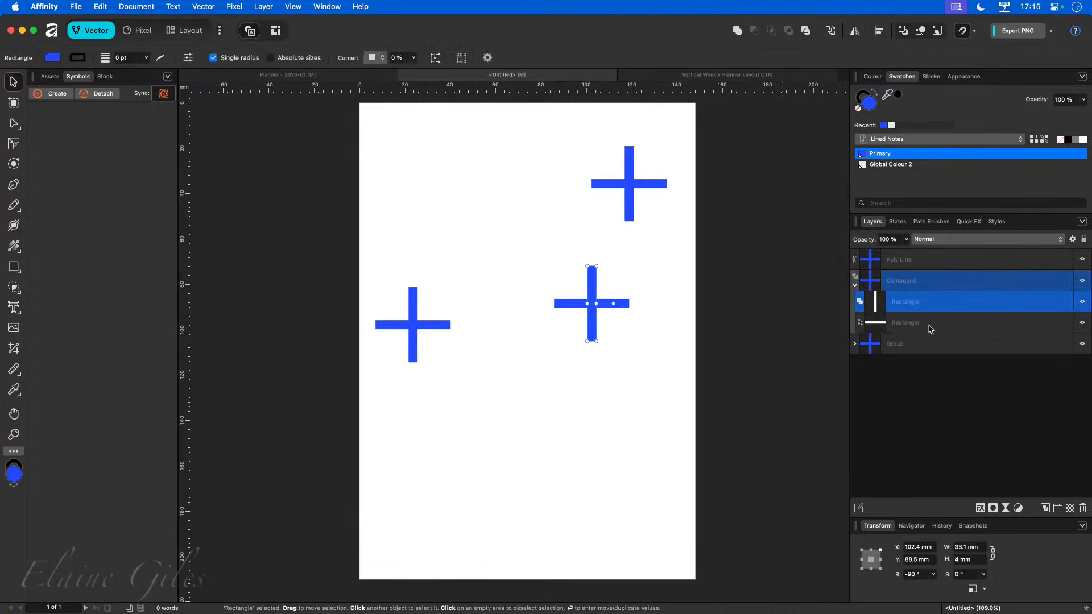
{"action": "left_click", "coordinate": [930, 319]}
{"action": "left_click", "coordinate": [929, 303]}
{"action": "left_click", "coordinate": [934, 284]}
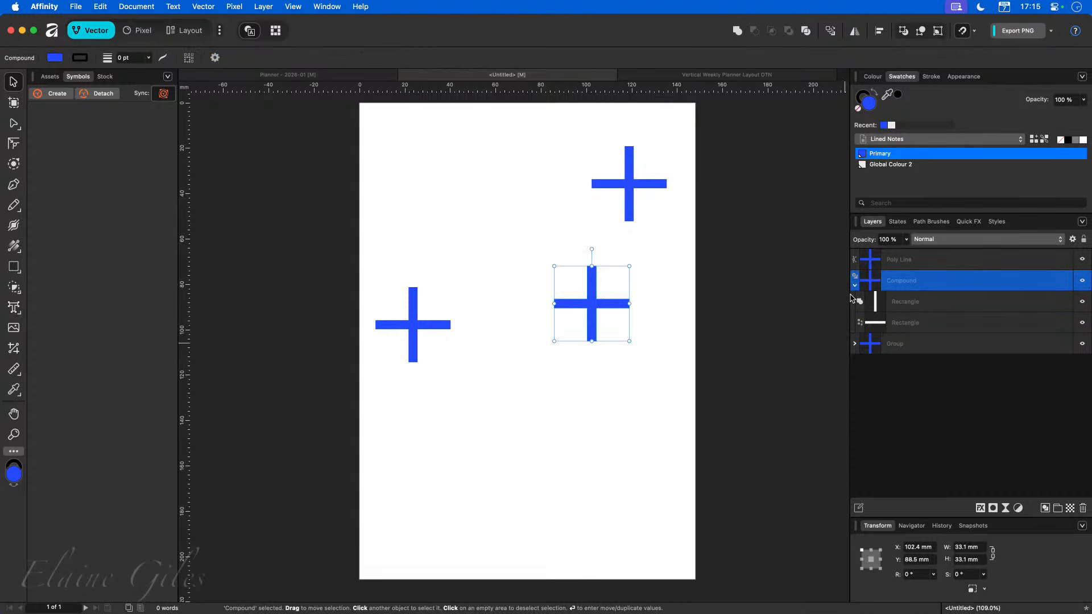
{"action": "left_click", "coordinate": [855, 286]}
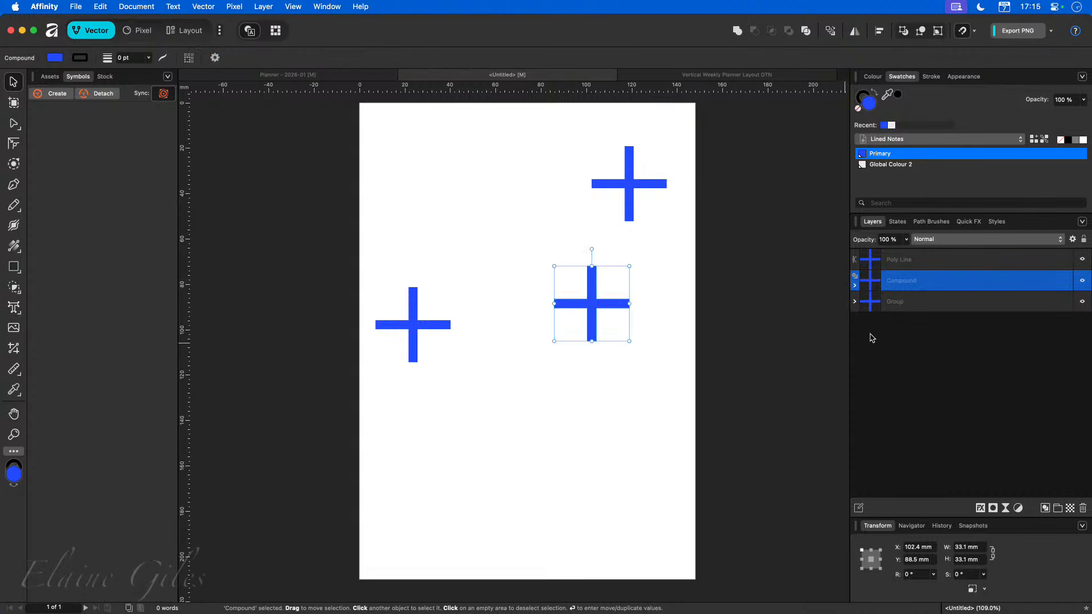
{"action": "left_click", "coordinate": [910, 350]}
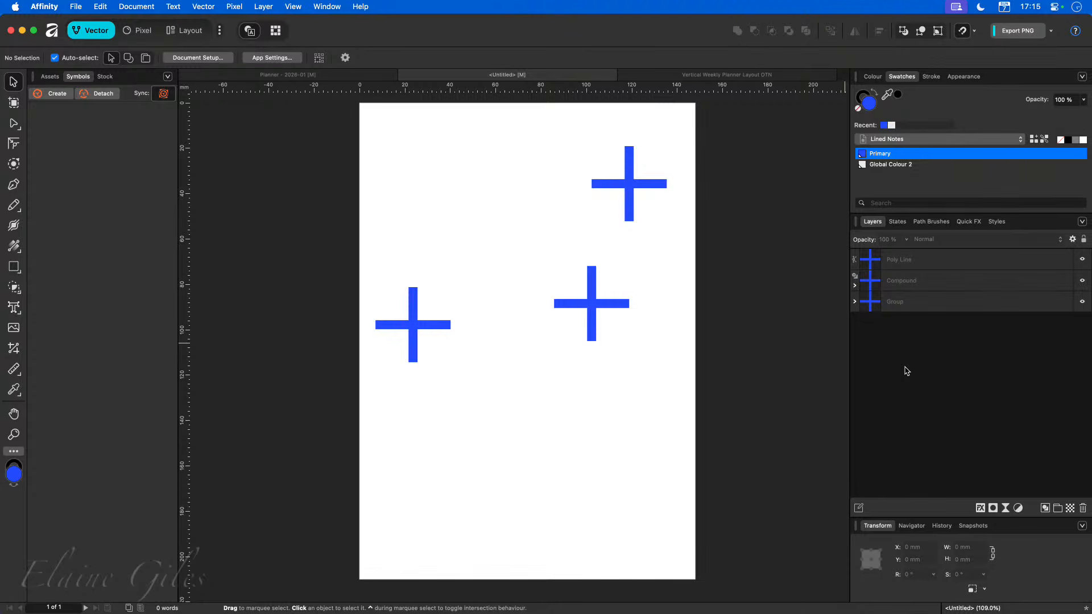
{"action": "left_click", "coordinate": [915, 312]}
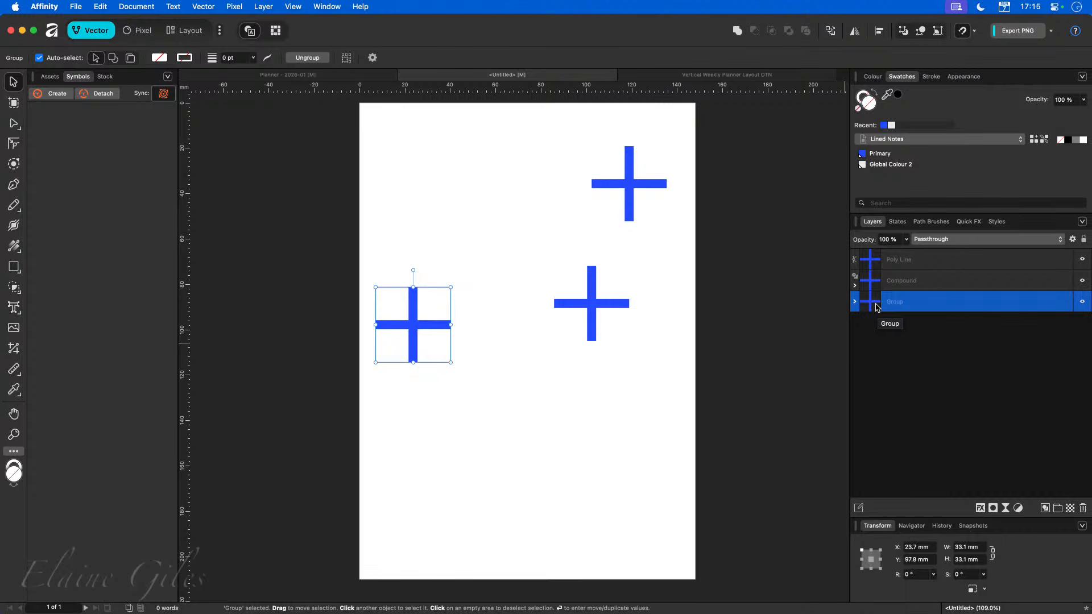
Recolour the top merged cross with a green fill, hex 28D61B, using the colour chooser.
{"action": "left_click", "coordinate": [903, 265]}
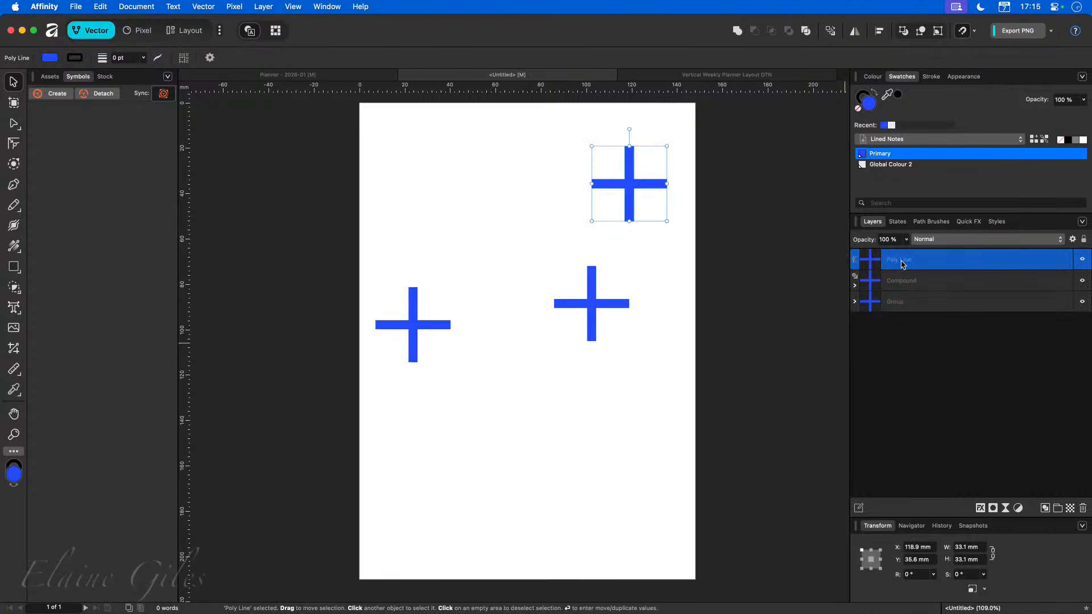
{"action": "left_click", "coordinate": [889, 165]}
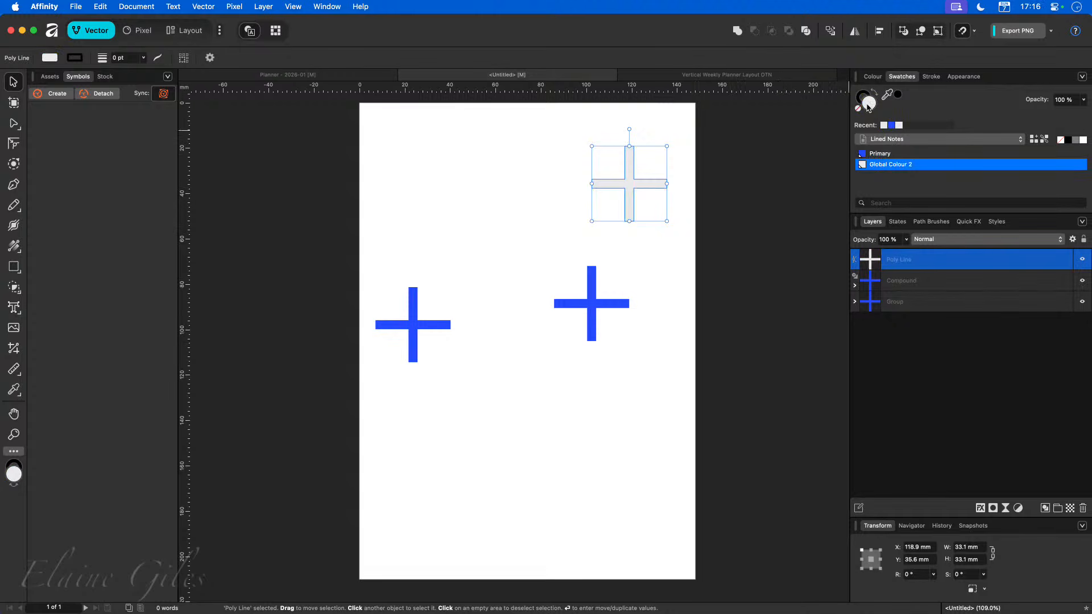
{"action": "double_click", "coordinate": [869, 105]}
{"action": "left_click", "coordinate": [906, 122]}
{"action": "left_click", "coordinate": [904, 91]}
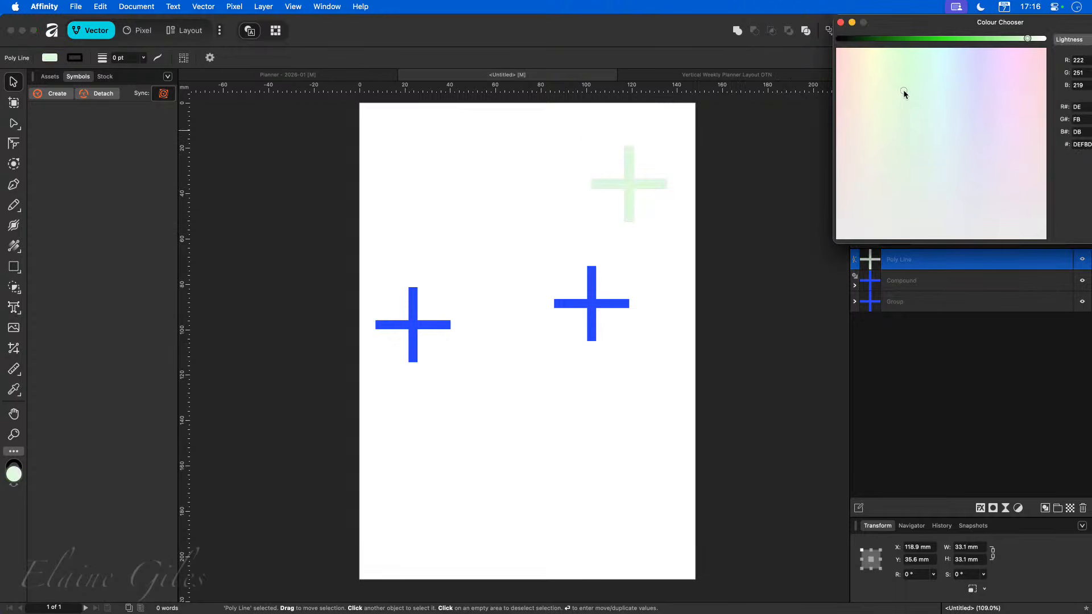
{"action": "left_click", "coordinate": [935, 38]}
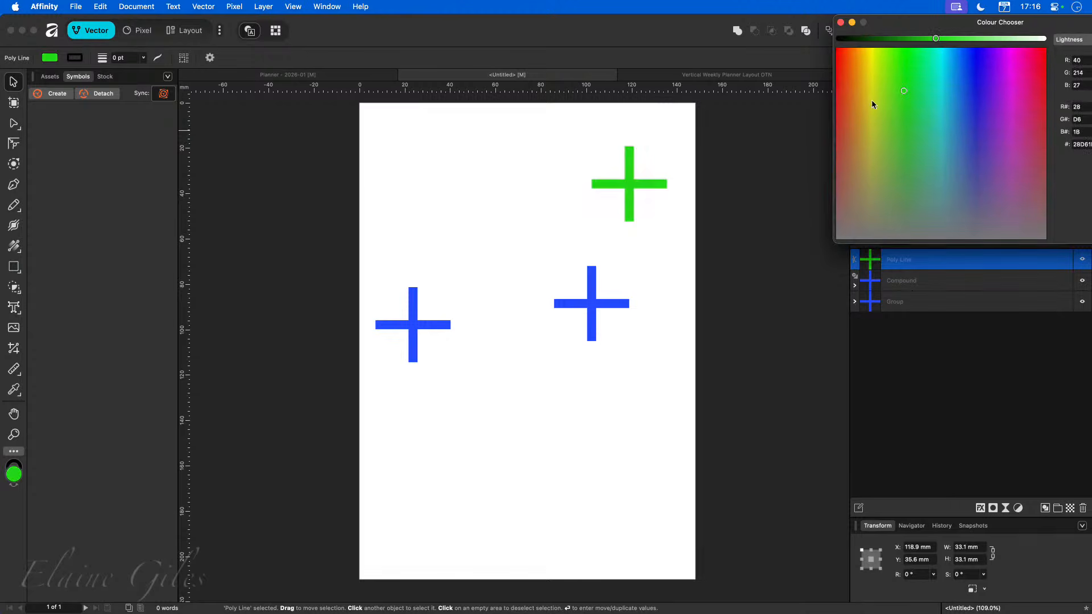
{"action": "left_click", "coordinate": [715, 223]}
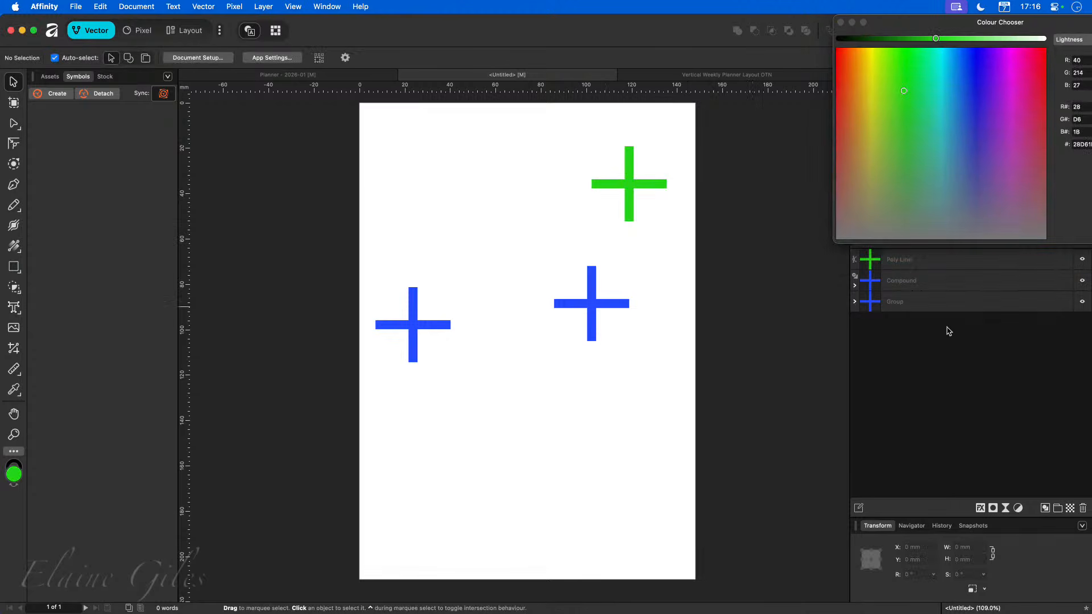
{"action": "left_click", "coordinate": [840, 22]}
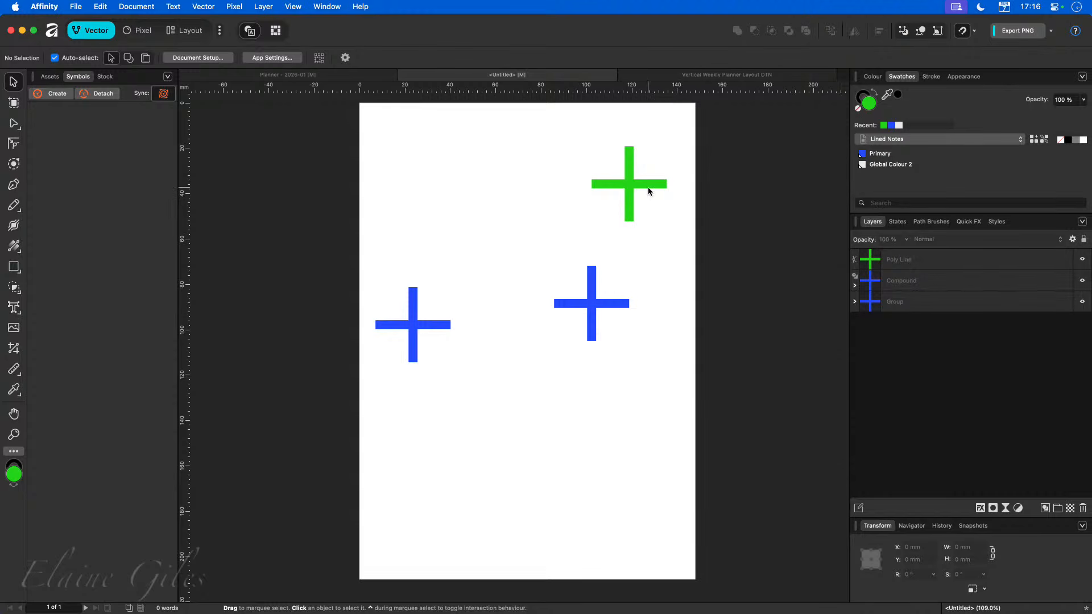
Move the green cross down to overlap the compound cross and place its layer beneath the compound in the stack.
{"action": "left_click_drag", "start_coordinate": [635, 186], "coordinate": [614, 300]}
{"action": "left_click", "coordinate": [940, 330]}
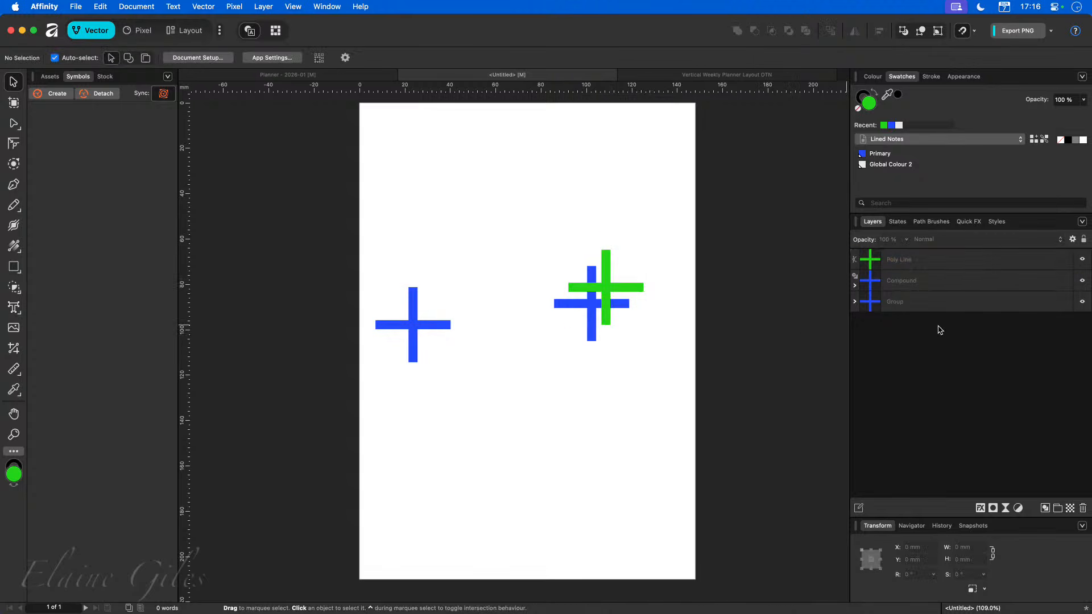
{"action": "left_click_drag", "start_coordinate": [908, 259], "coordinate": [907, 297]}
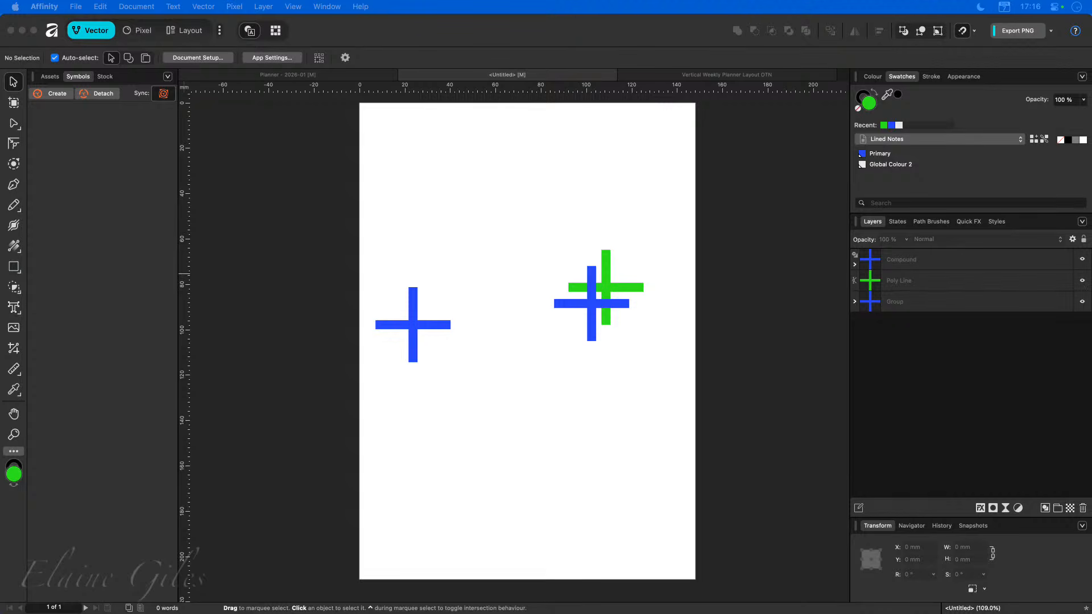
Switch to Preview and leaf through the pages of the MacBites After Hours PDF.
{"action": "key", "text": "super+Tab"}
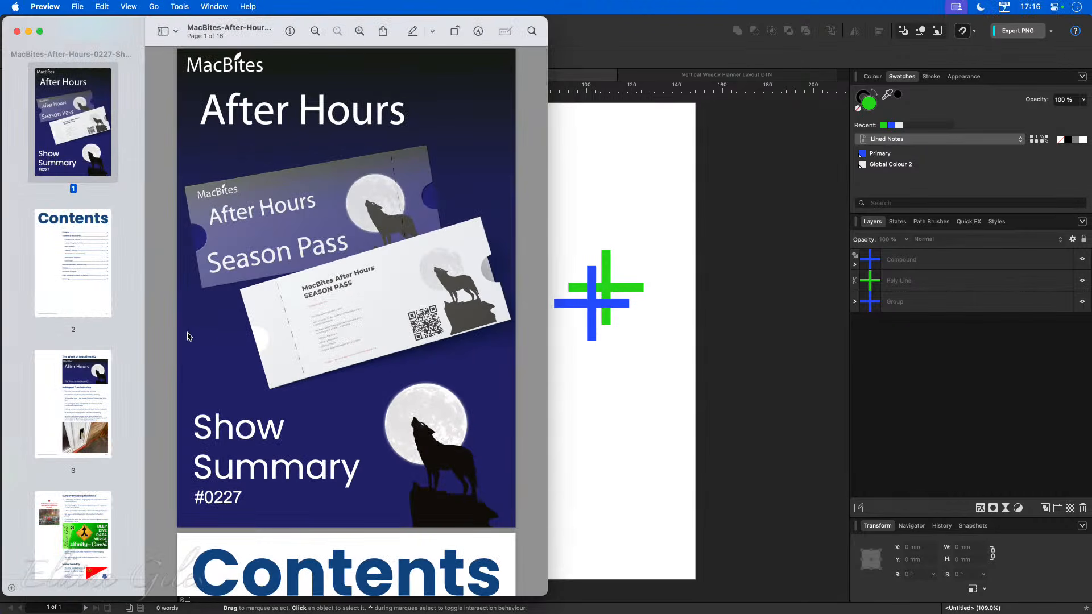
{"action": "left_click", "coordinate": [85, 310]}
{"action": "left_click", "coordinate": [84, 421]}
{"action": "scroll", "coordinate": [80, 417], "scroll_direction": "down", "scroll_amount": 10}
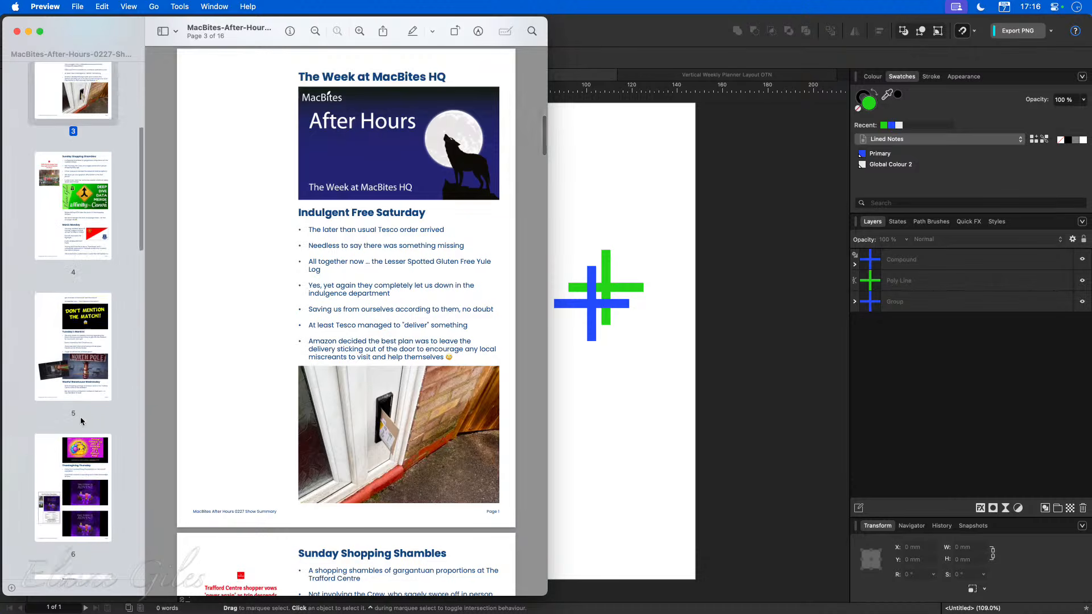
{"action": "left_click", "coordinate": [80, 367]}
{"action": "left_click", "coordinate": [83, 450]}
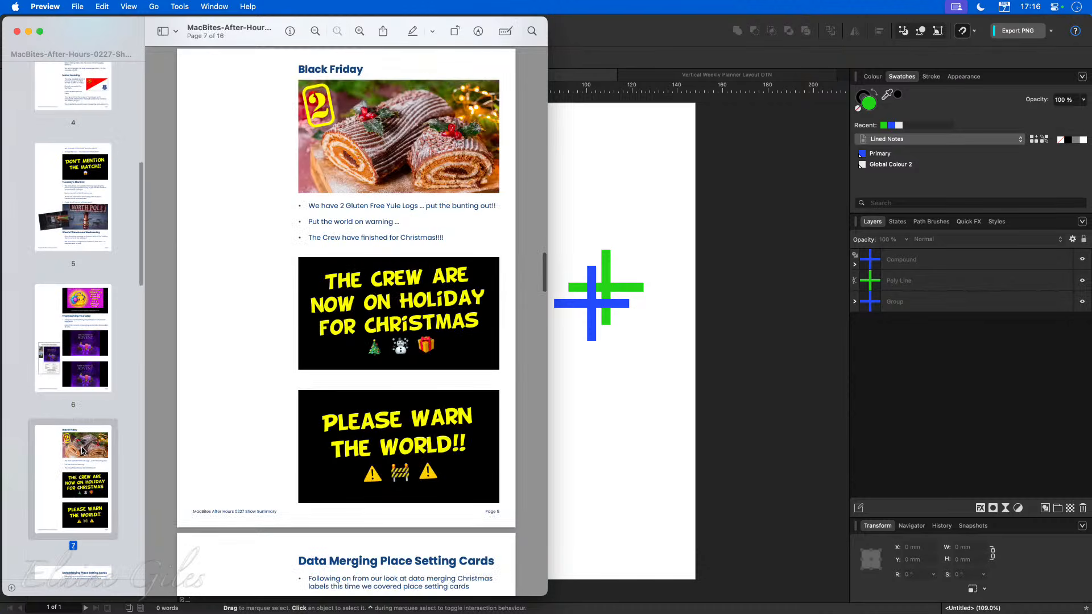
Return to Affinity and inspect the picture frame layers on pages 14 and 15 of the show summary document.
{"action": "key", "text": "super+Tab"}
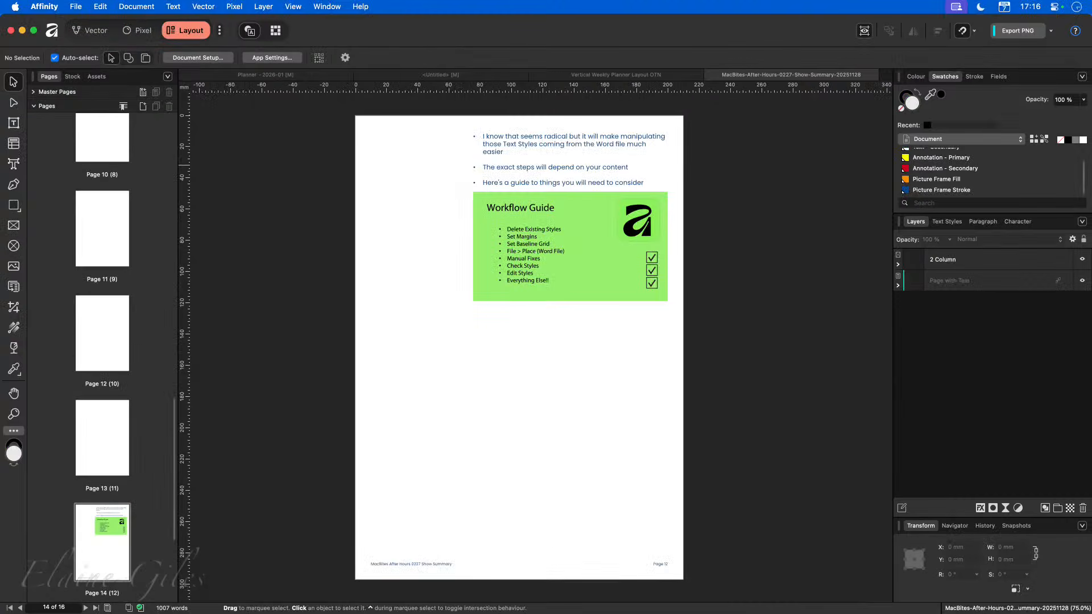
{"action": "scroll", "coordinate": [112, 387], "scroll_direction": "down", "scroll_amount": 3}
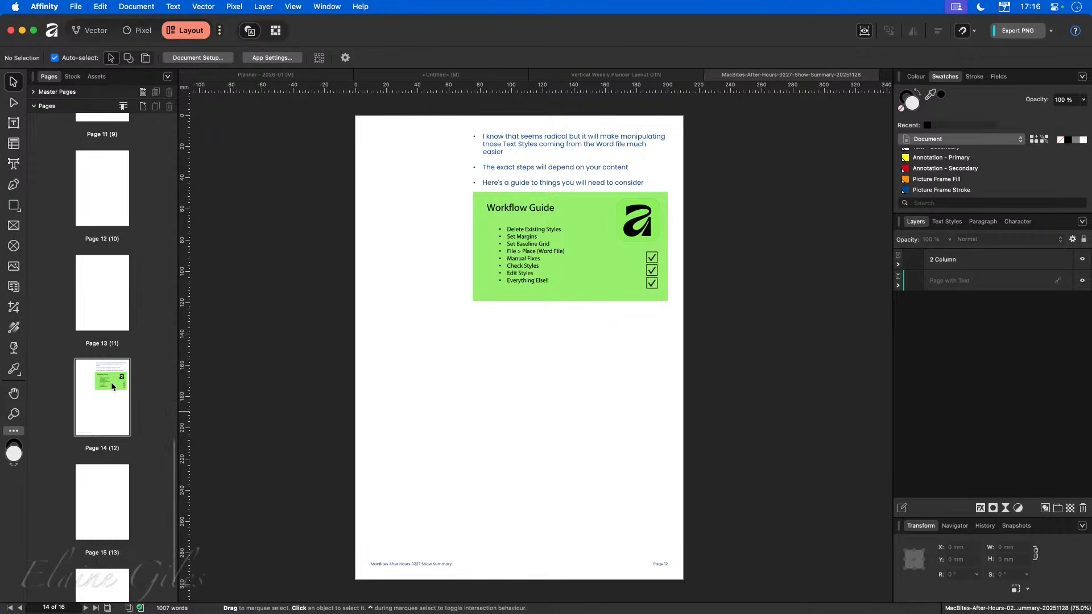
{"action": "left_click", "coordinate": [112, 386]}
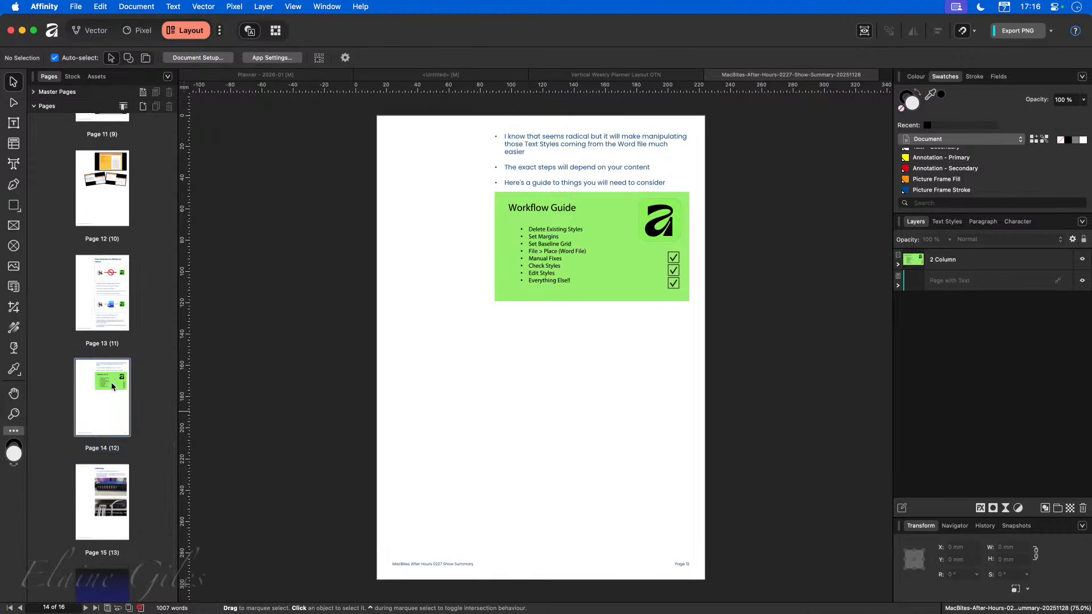
{"action": "left_click", "coordinate": [949, 259]}
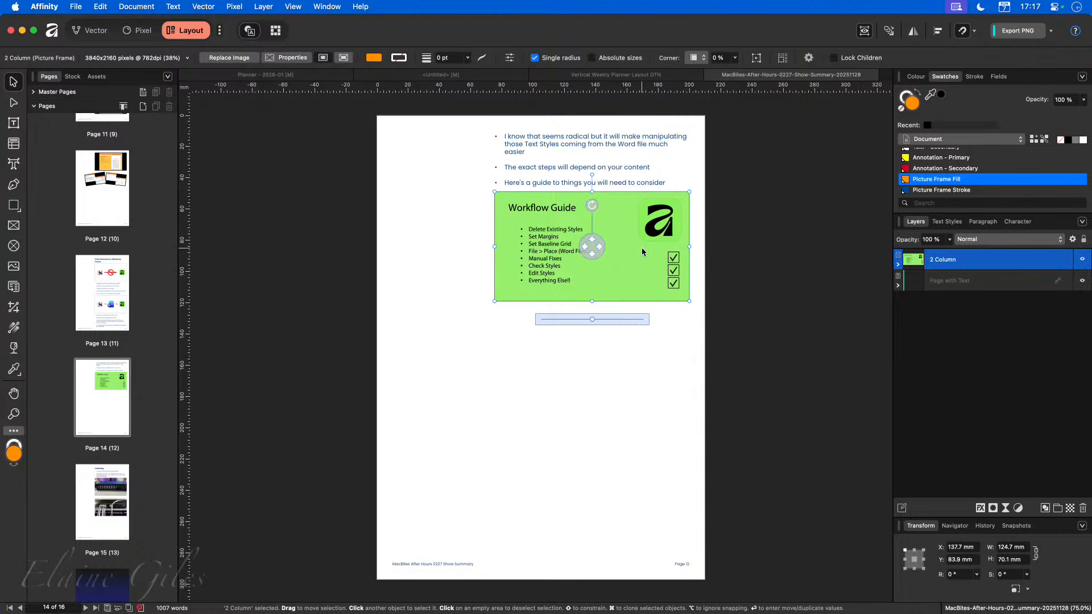
{"action": "left_click", "coordinate": [113, 529]}
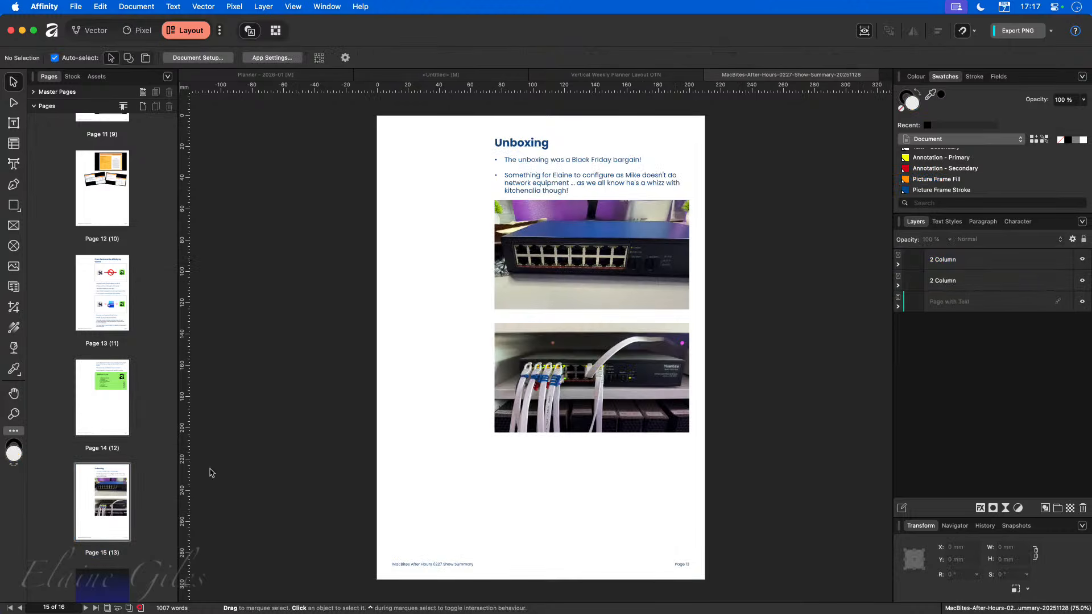
{"action": "left_click", "coordinate": [952, 284]}
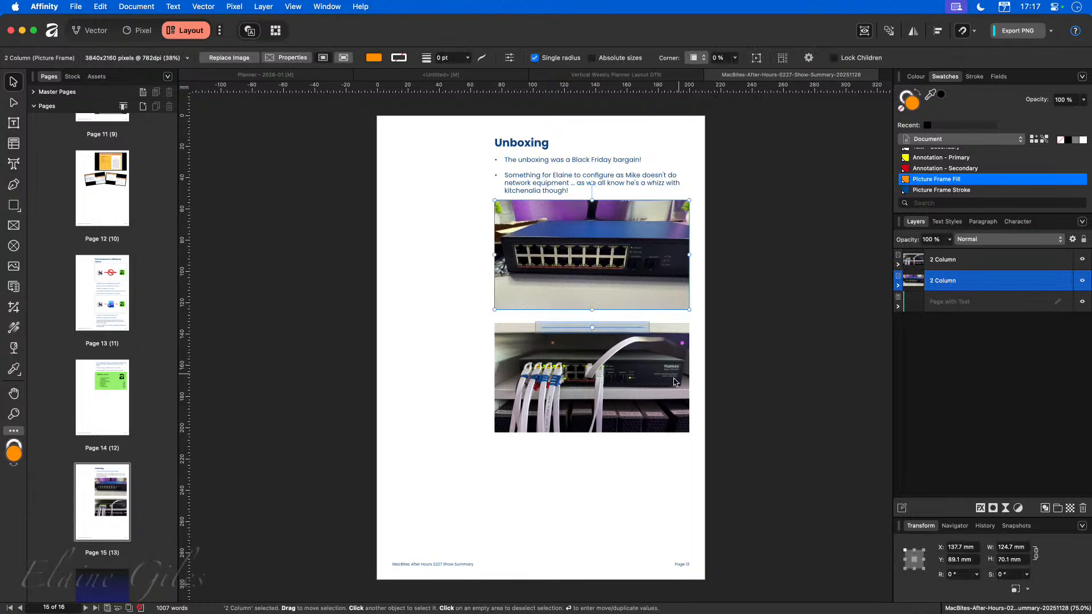
Browse the MacBites asset category.
{"action": "left_click", "coordinate": [97, 77]}
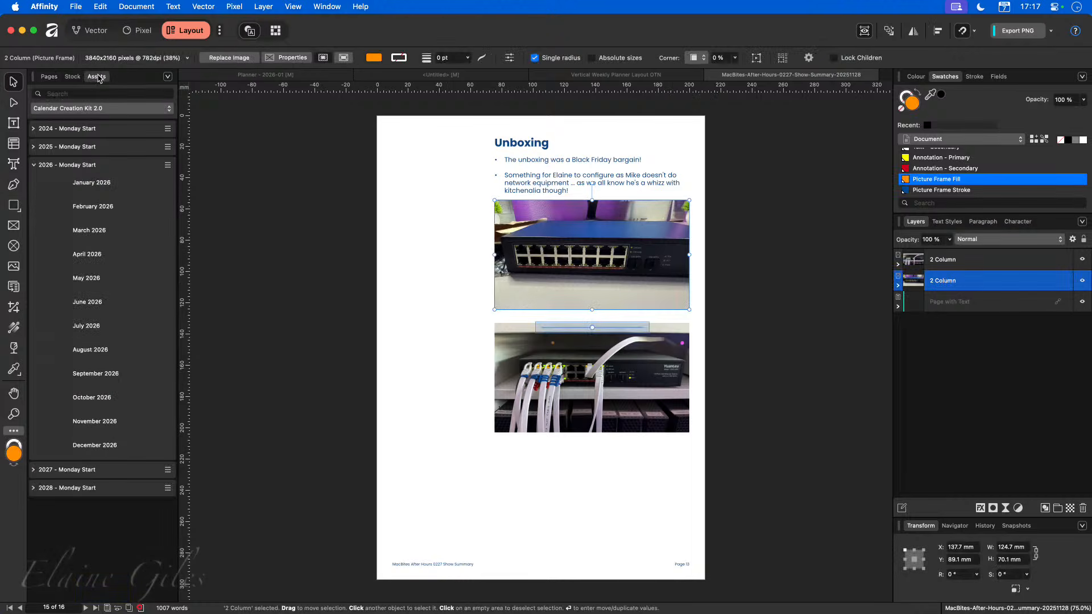
{"action": "left_click", "coordinate": [79, 108]}
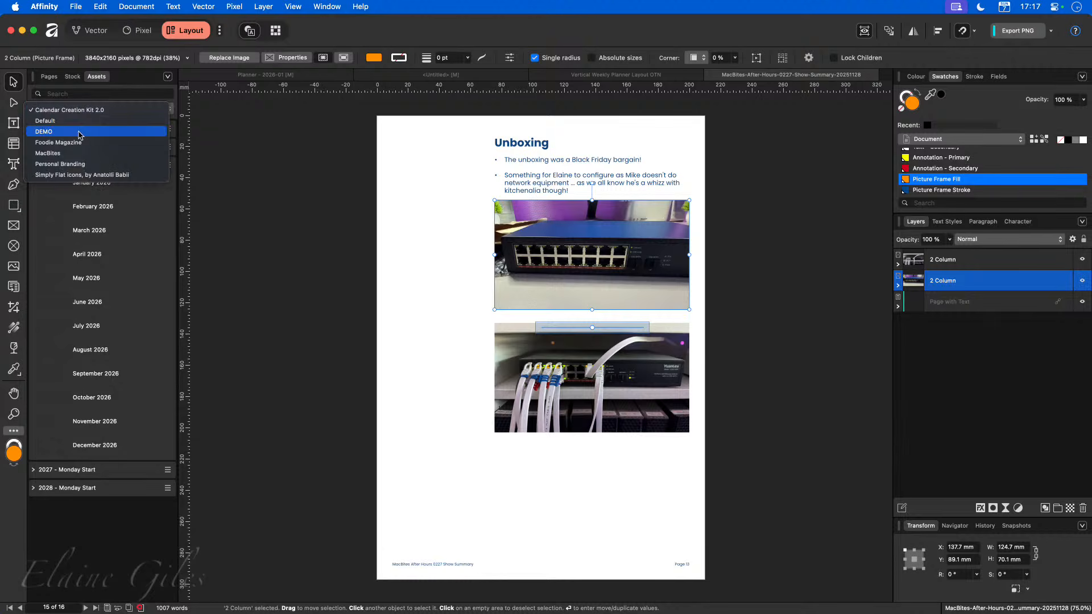
{"action": "left_click", "coordinate": [62, 152]}
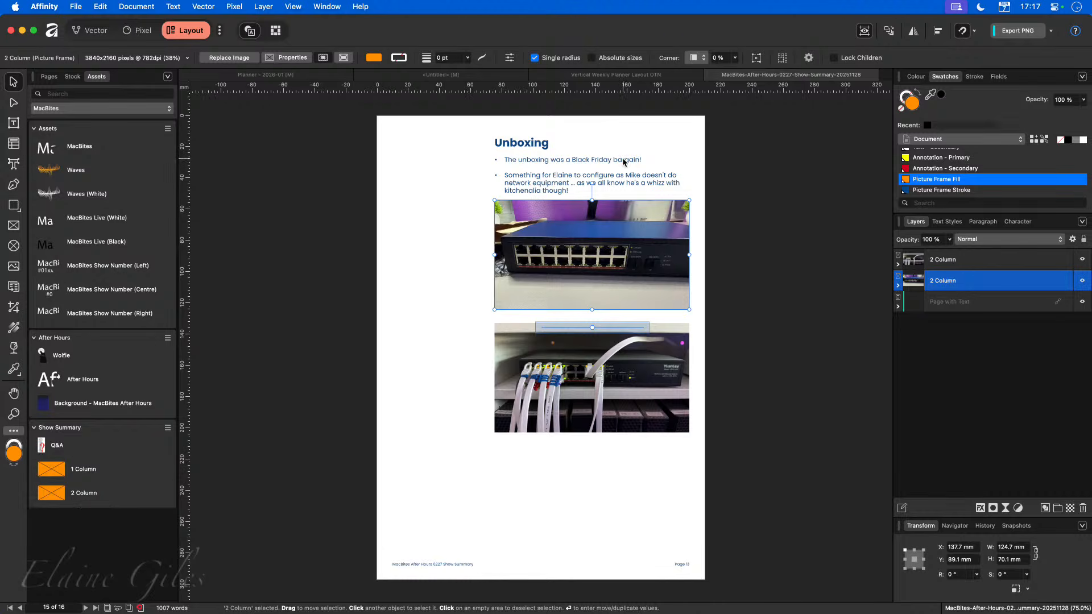
Inspect the picture frame and page layers on pages 13, 12 and 10 of the show summary.
{"action": "left_click", "coordinate": [49, 76]}
{"action": "left_click", "coordinate": [98, 284]}
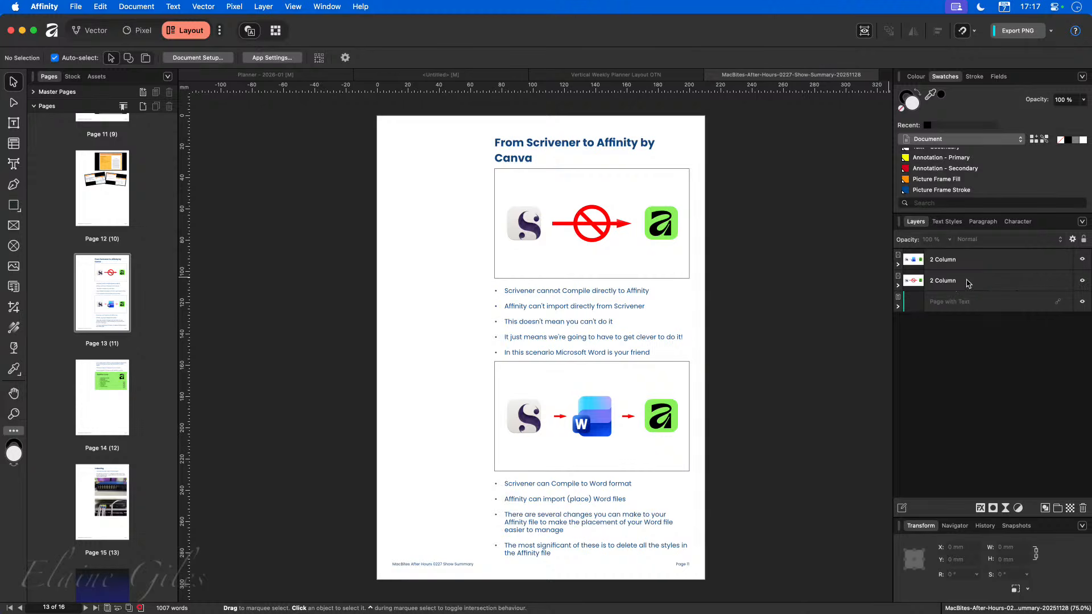
{"action": "left_click", "coordinate": [969, 283]}
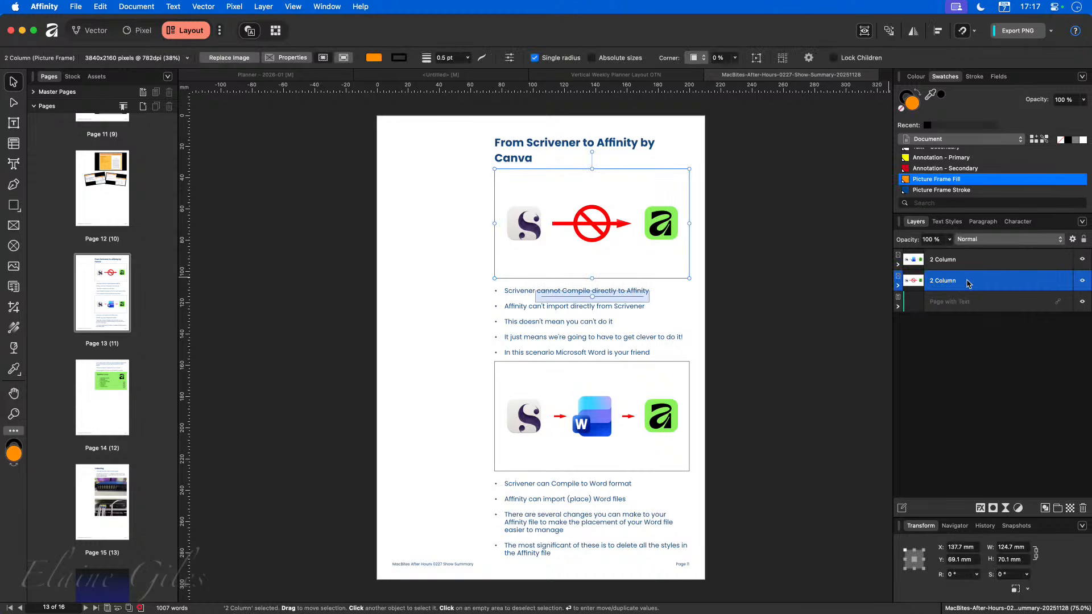
{"action": "left_click", "coordinate": [124, 203]}
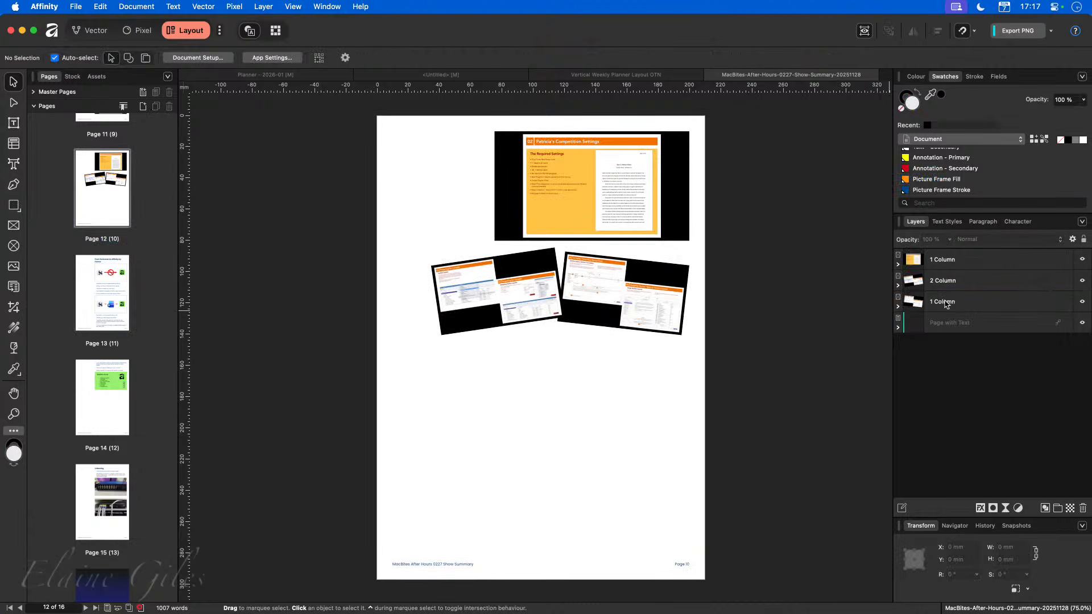
{"action": "left_click", "coordinate": [946, 305]}
{"action": "left_click", "coordinate": [954, 265]}
{"action": "left_click", "coordinate": [955, 282]}
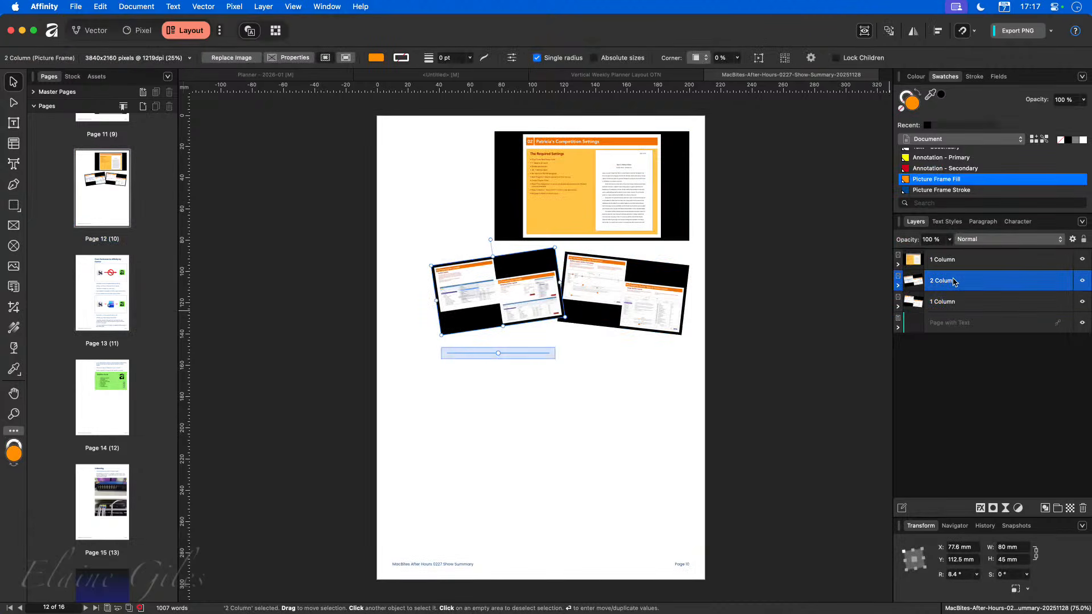
{"action": "scroll", "coordinate": [88, 220], "scroll_direction": "up", "scroll_amount": 1}
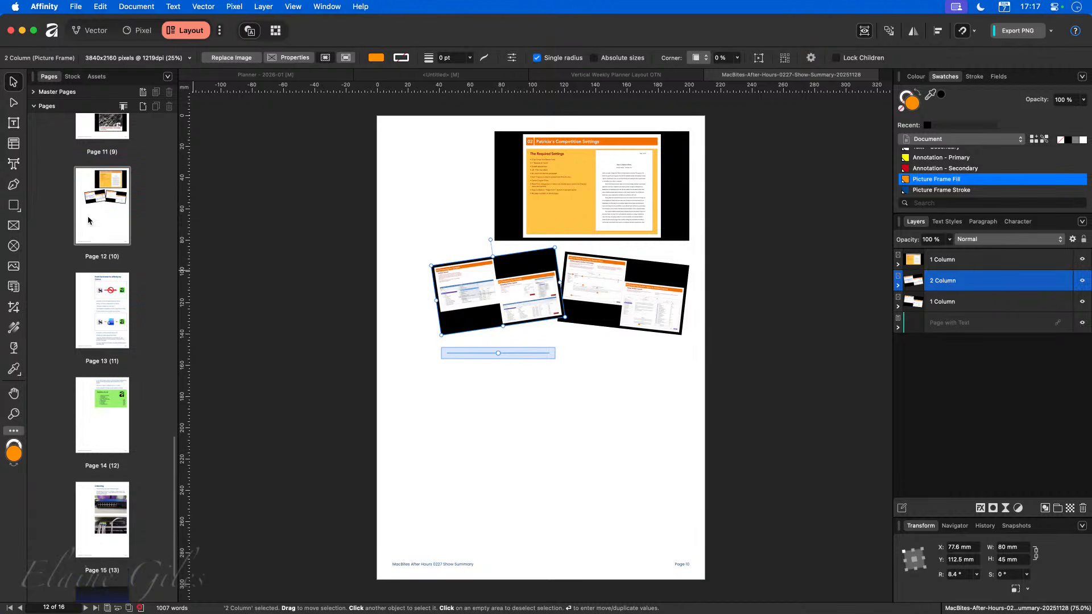
{"action": "scroll", "coordinate": [88, 227], "scroll_direction": "up", "scroll_amount": 5}
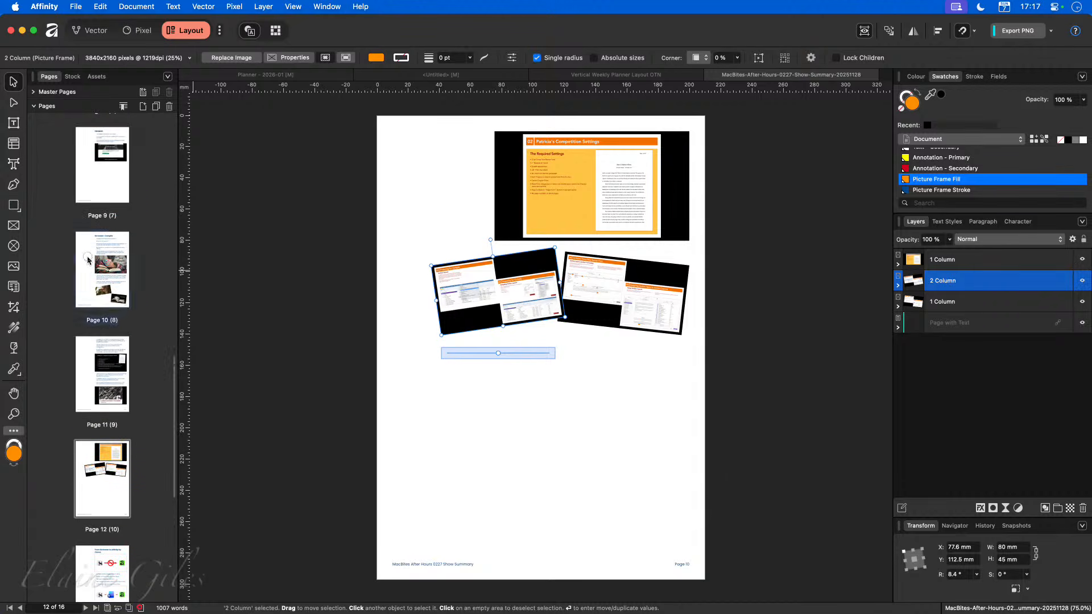
{"action": "left_click", "coordinate": [88, 261]}
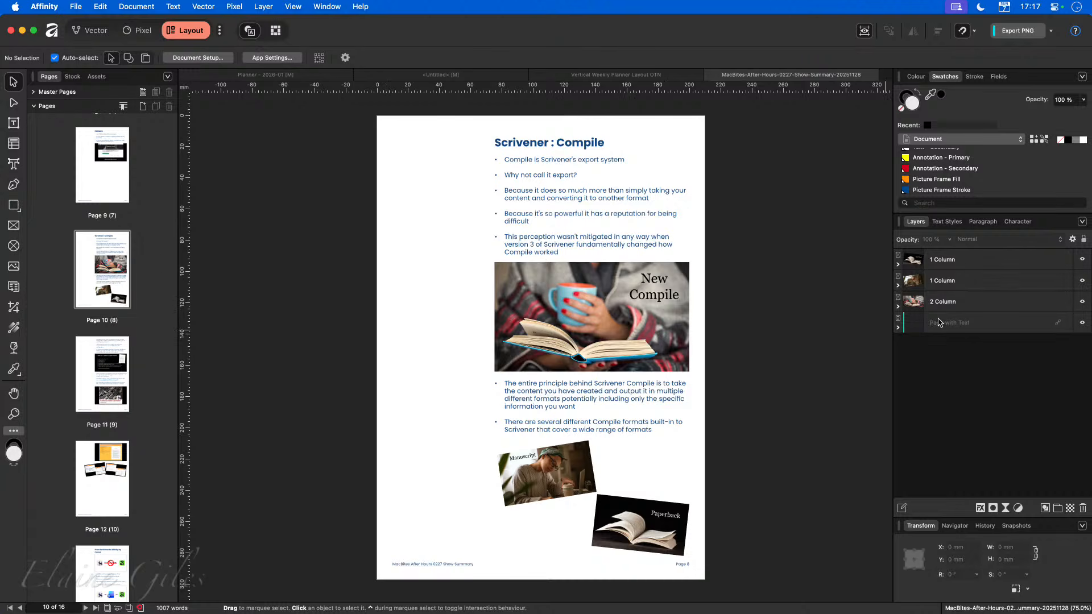
{"action": "left_click", "coordinate": [971, 325]}
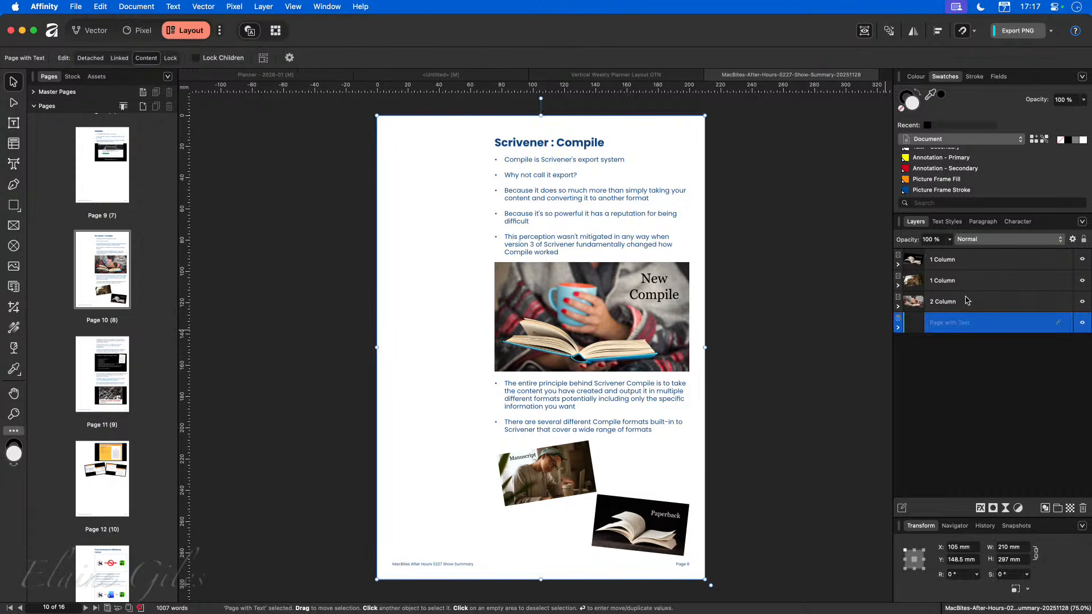
{"action": "left_click", "coordinate": [968, 301]}
{"action": "left_click", "coordinate": [967, 281]}
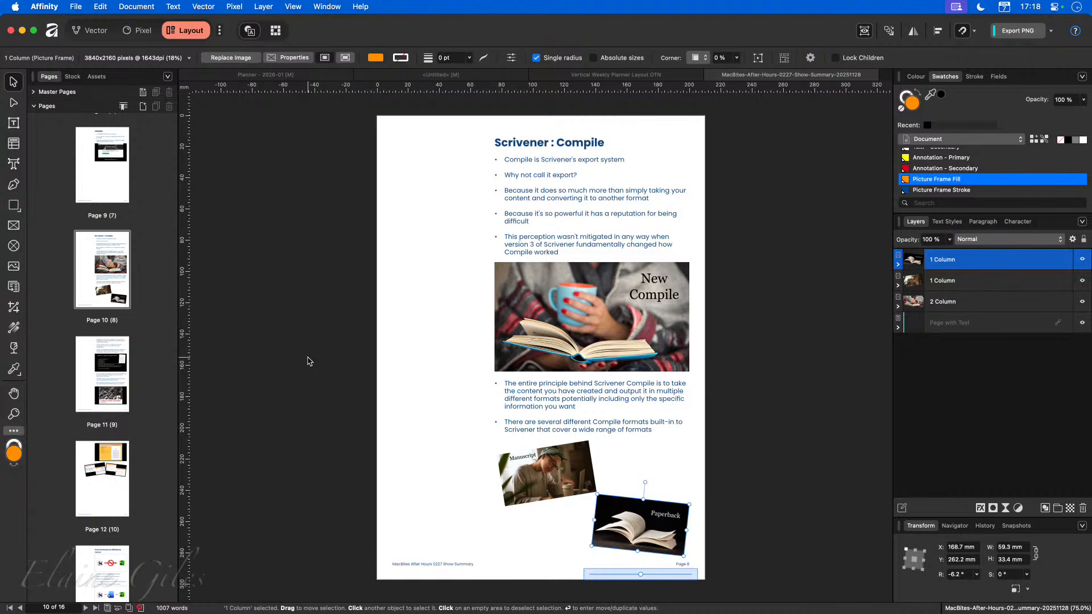
Examine the Branding, Page and Page with Text master pages, including the text frame's column layout.
{"action": "left_click", "coordinate": [34, 92]}
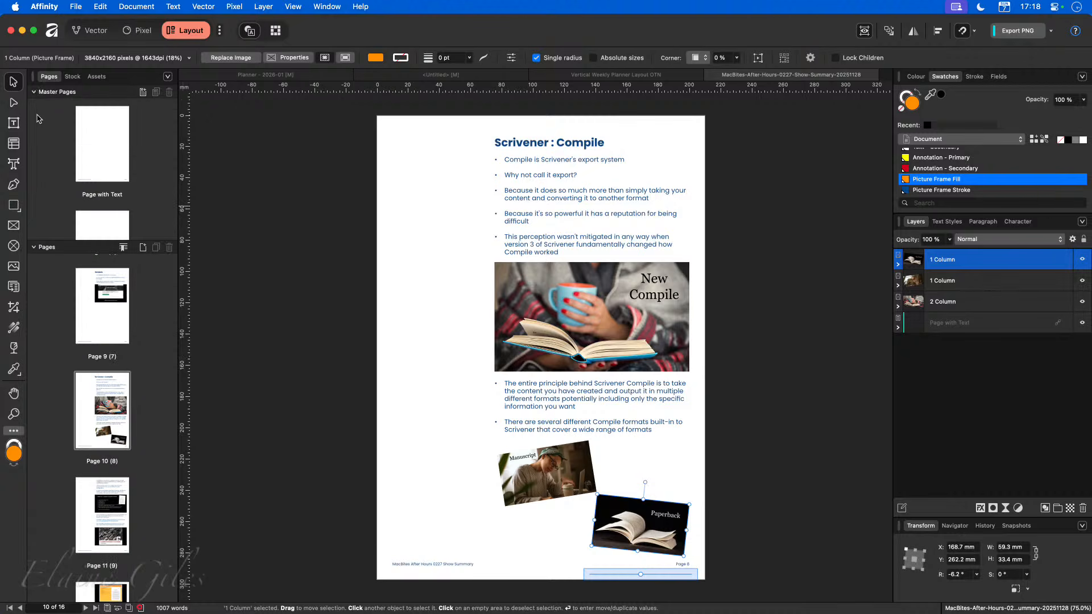
{"action": "left_click", "coordinate": [33, 248]}
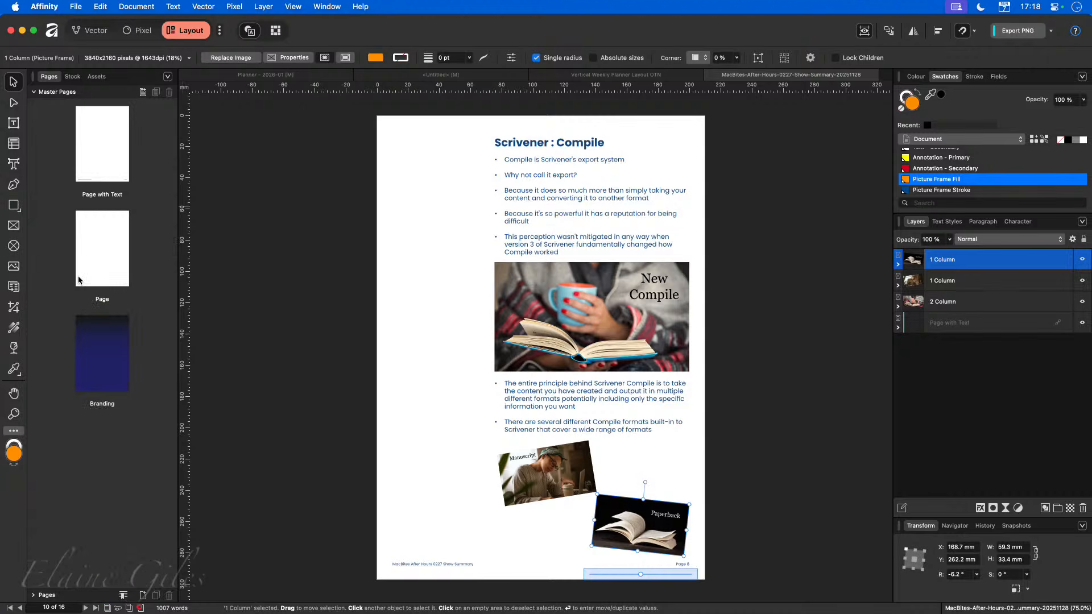
{"action": "left_click", "coordinate": [108, 366]}
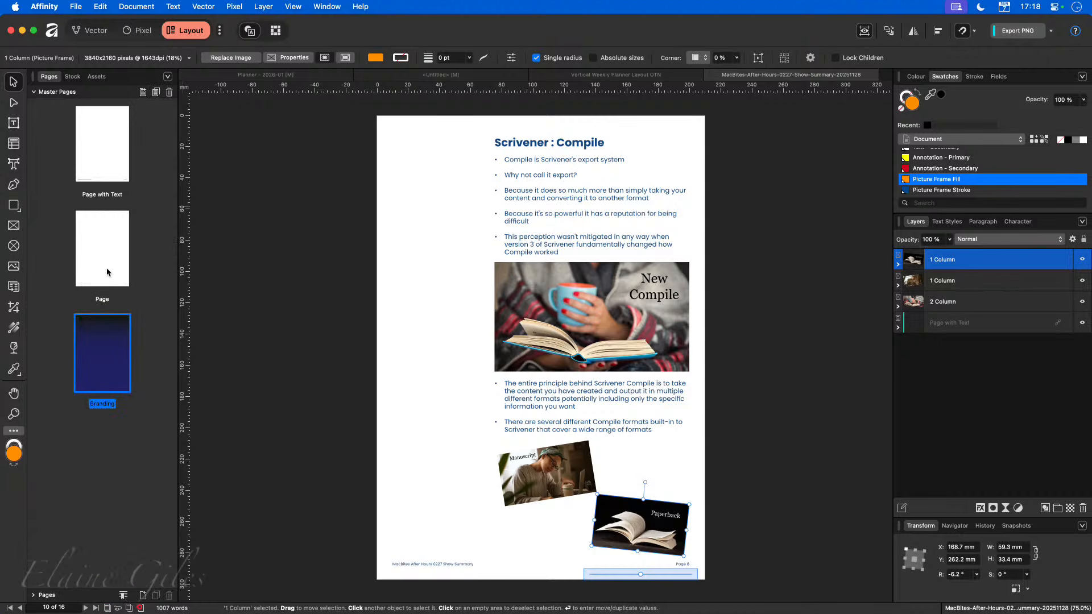
{"action": "left_click", "coordinate": [102, 251]}
{"action": "left_click", "coordinate": [108, 160]}
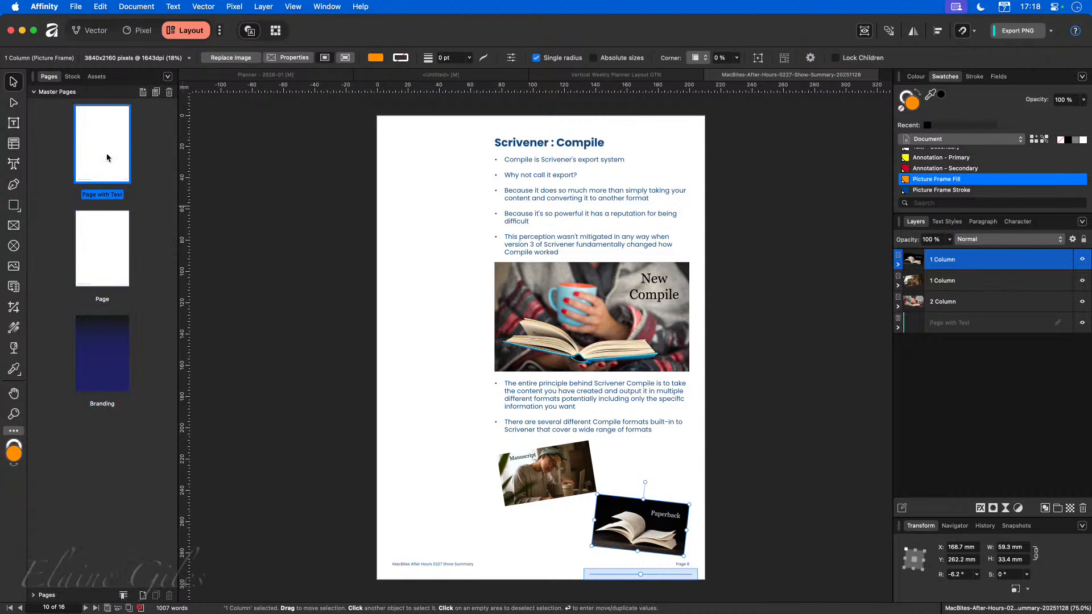
{"action": "double_click", "coordinate": [95, 250]}
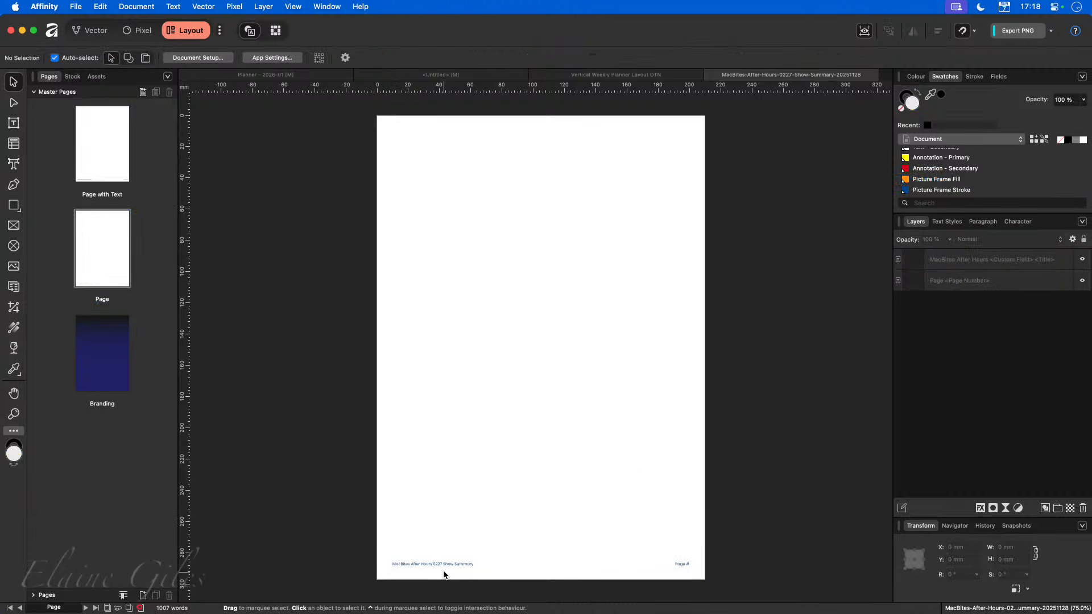
{"action": "double_click", "coordinate": [104, 152]}
{"action": "left_click", "coordinate": [534, 295]}
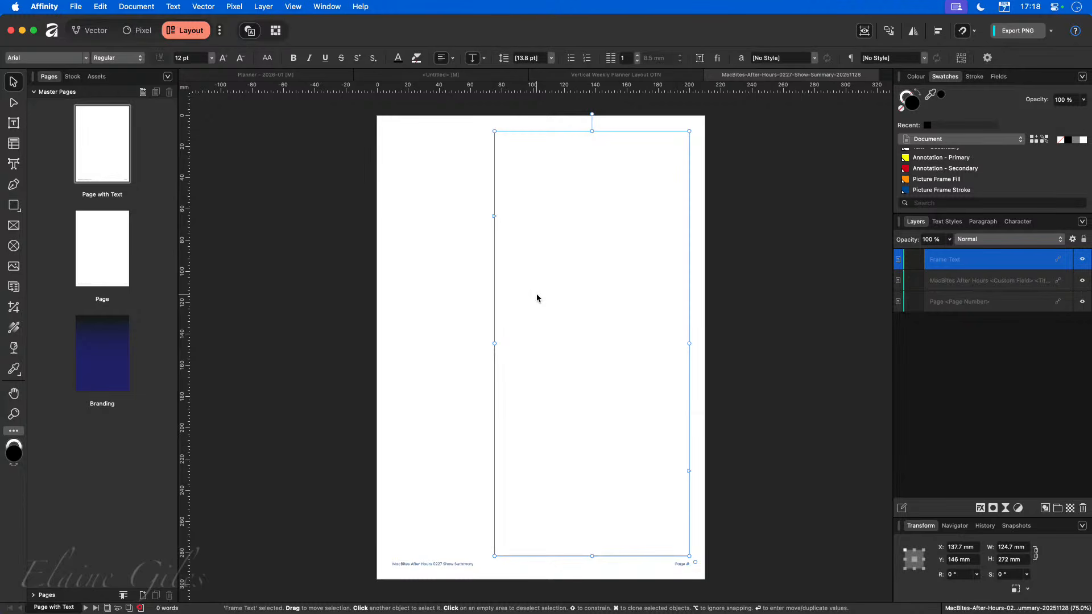
{"action": "key", "text": "ctrl+w"}
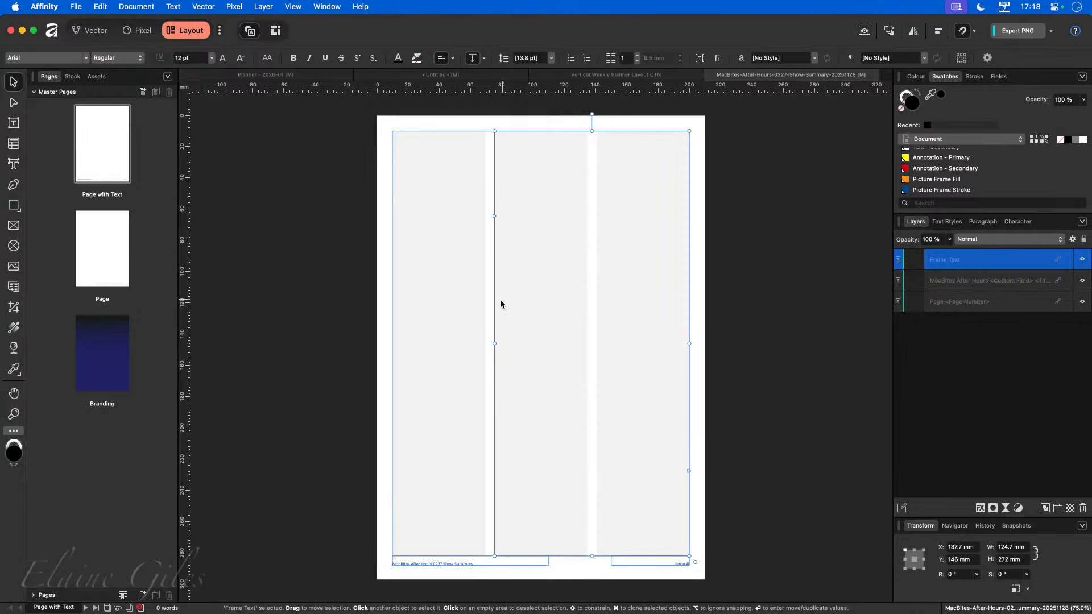
{"action": "left_click", "coordinate": [722, 409]}
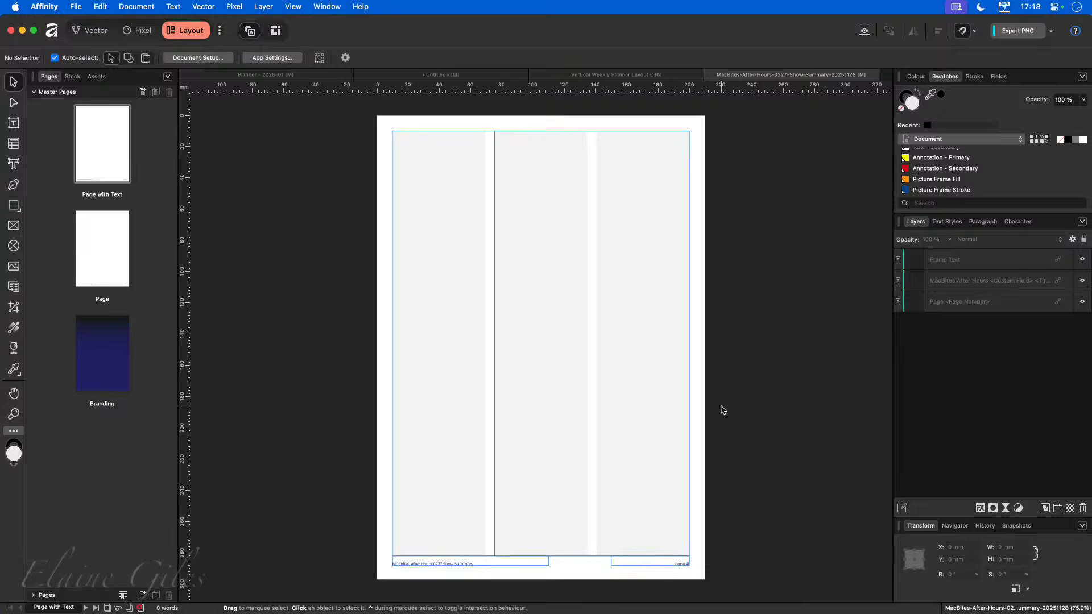
Return to the document pages and view the cover, contents and page 4 layouts.
{"action": "left_click", "coordinate": [34, 92]}
{"action": "left_click", "coordinate": [33, 106]}
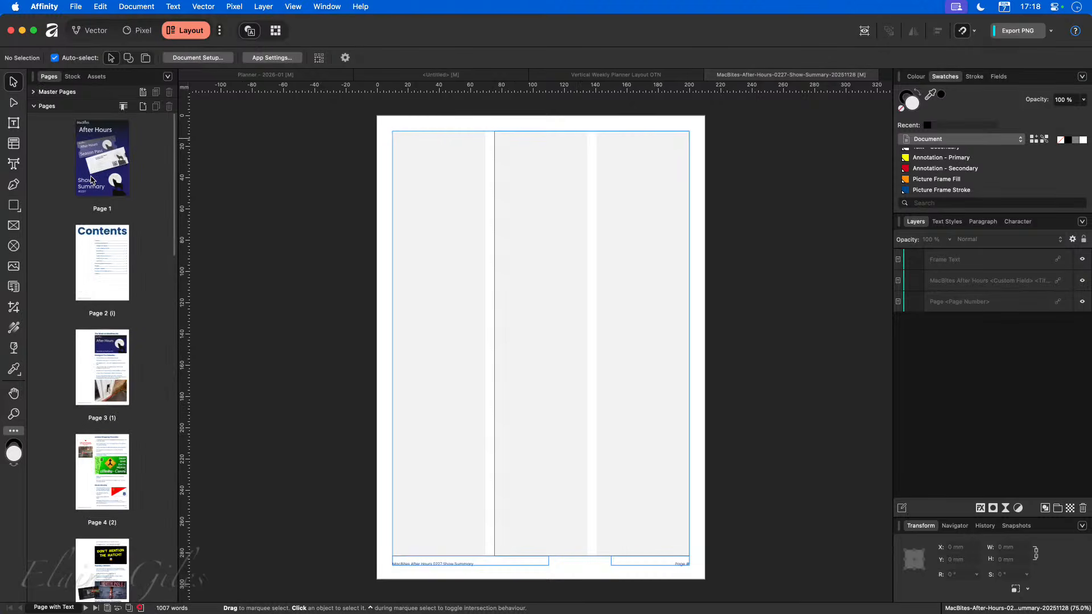
{"action": "double_click", "coordinate": [100, 258]}
{"action": "double_click", "coordinate": [90, 176]}
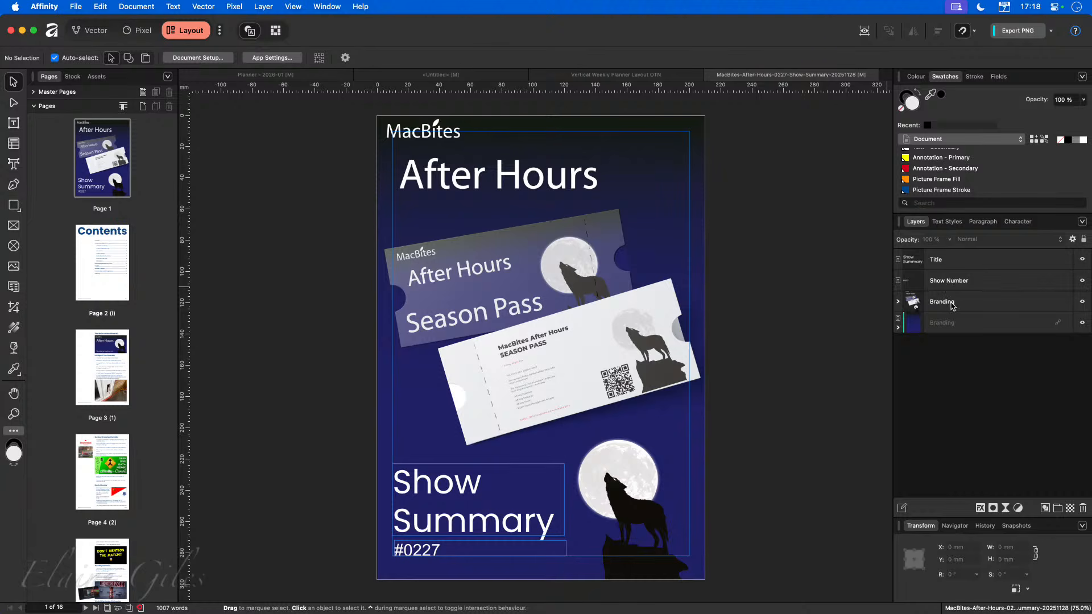
{"action": "left_click", "coordinate": [106, 263]}
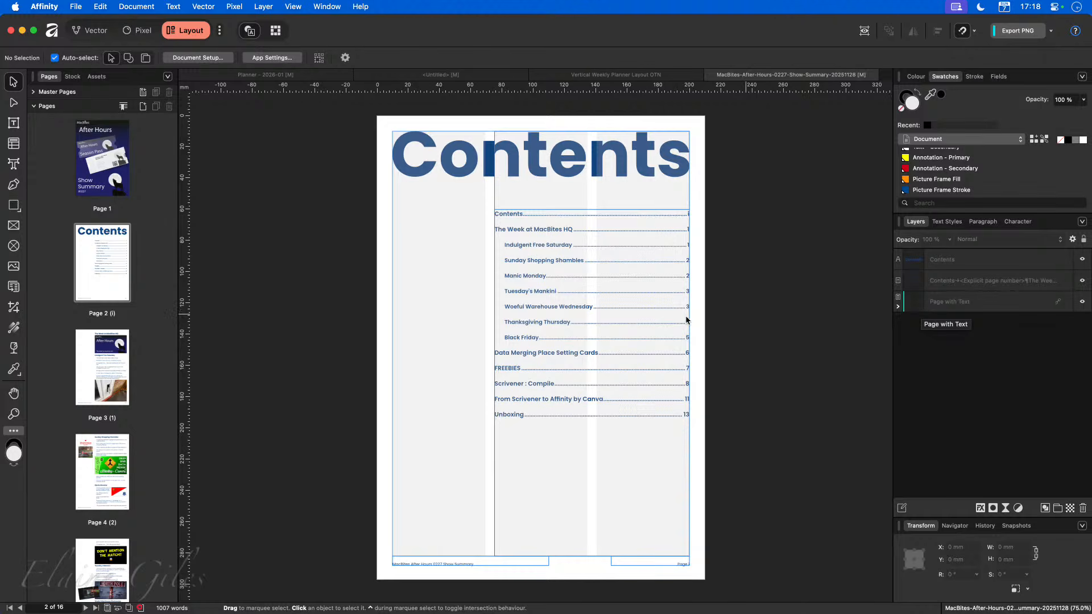
{"action": "left_click", "coordinate": [107, 492]}
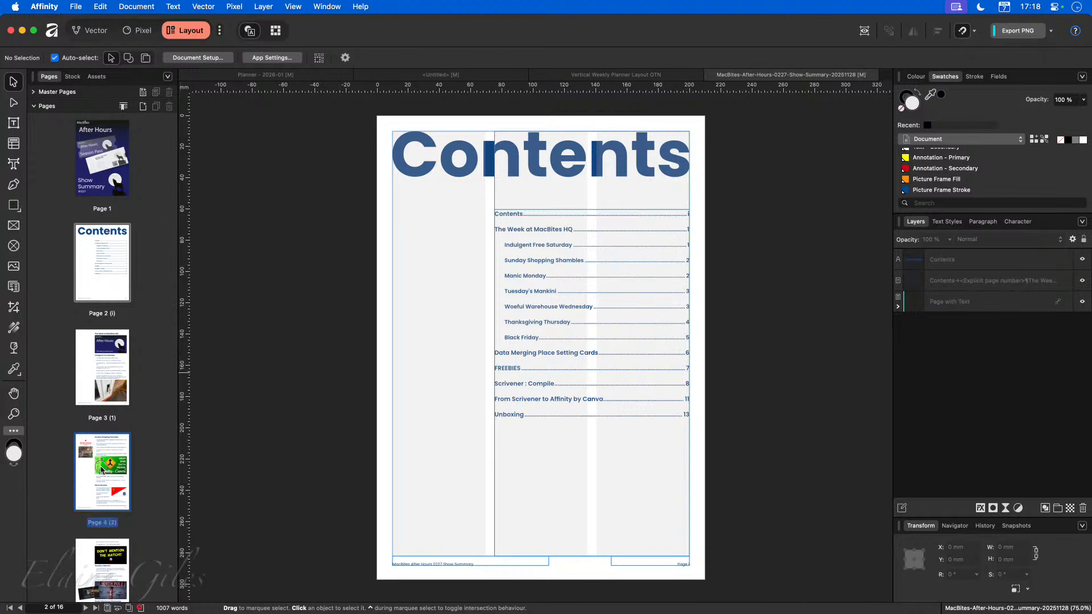
Leave the layout document and switch to the Finder window showing the show summary folder.
{"action": "scroll", "coordinate": [516, 437], "scroll_direction": "down", "scroll_amount": 2}
{"action": "scroll", "coordinate": [543, 426], "scroll_direction": "up", "scroll_amount": 2}
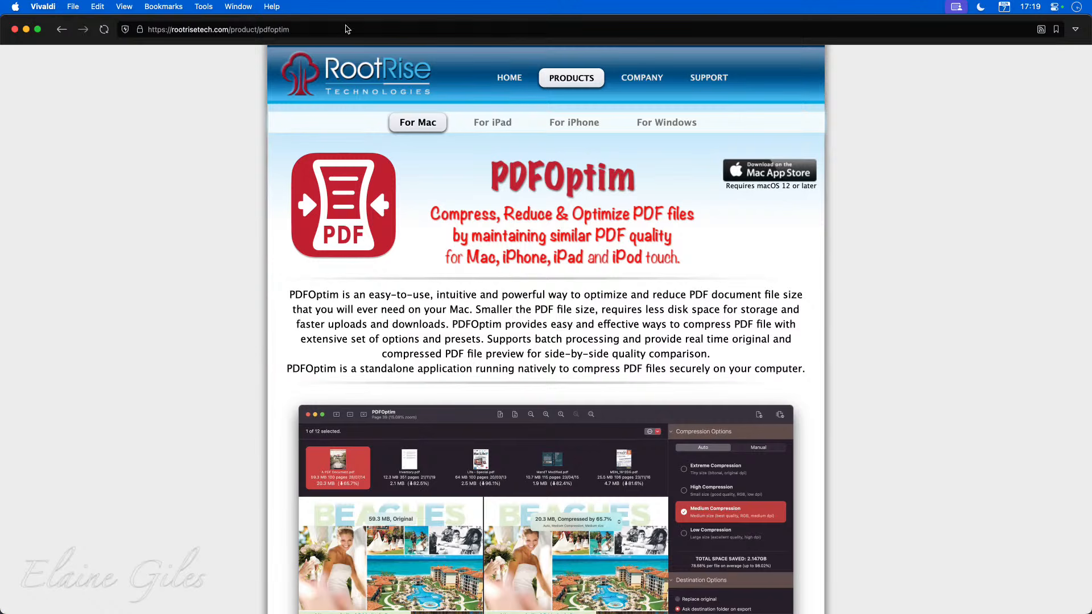
{"action": "left_click_drag", "start_coordinate": [271, 20], "coordinate": [1091, 307]}
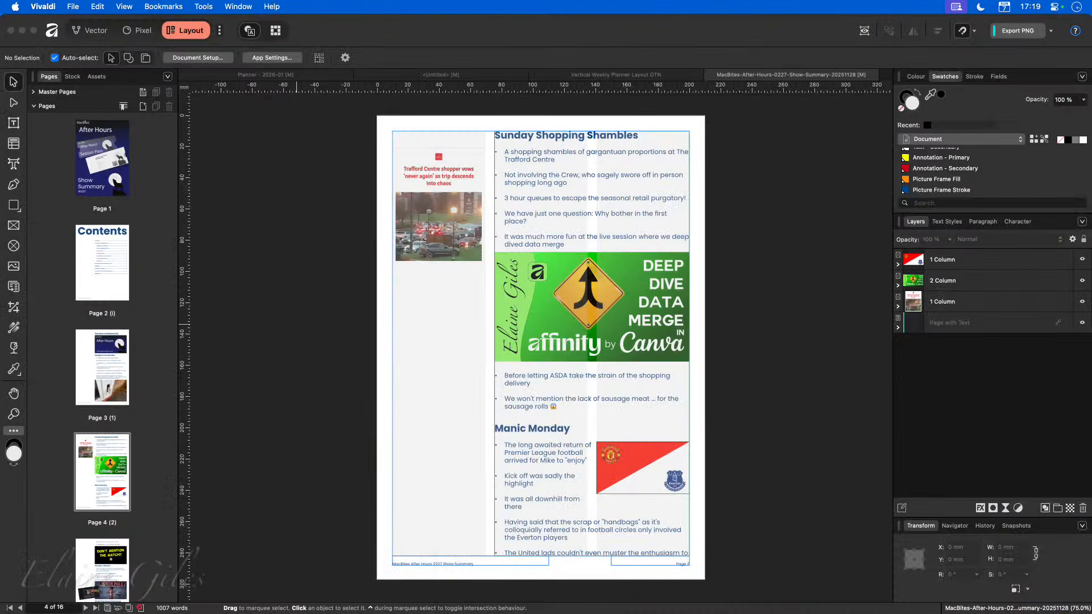
{"action": "left_click", "coordinate": [307, 183]}
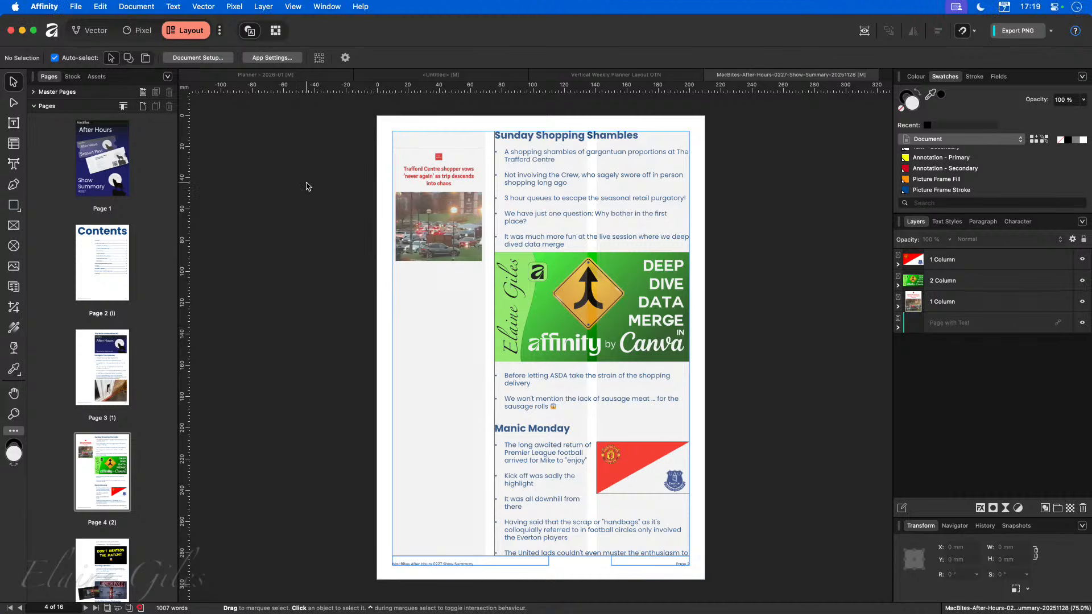
{"action": "key", "text": "super+h"}
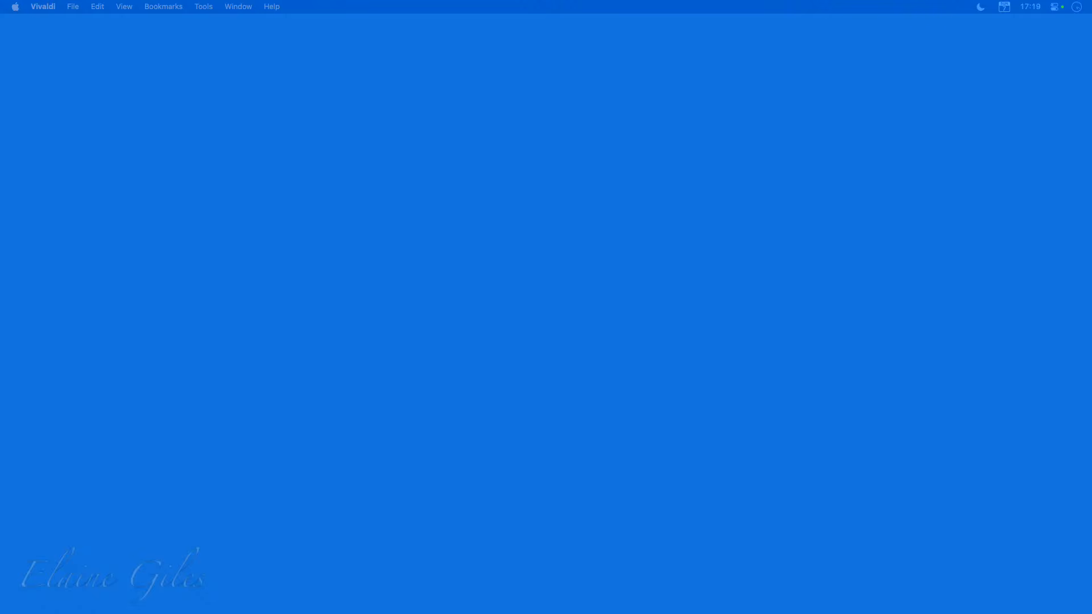
{"action": "left_click_drag", "start_coordinate": [0, 71], "coordinate": [477, 23]}
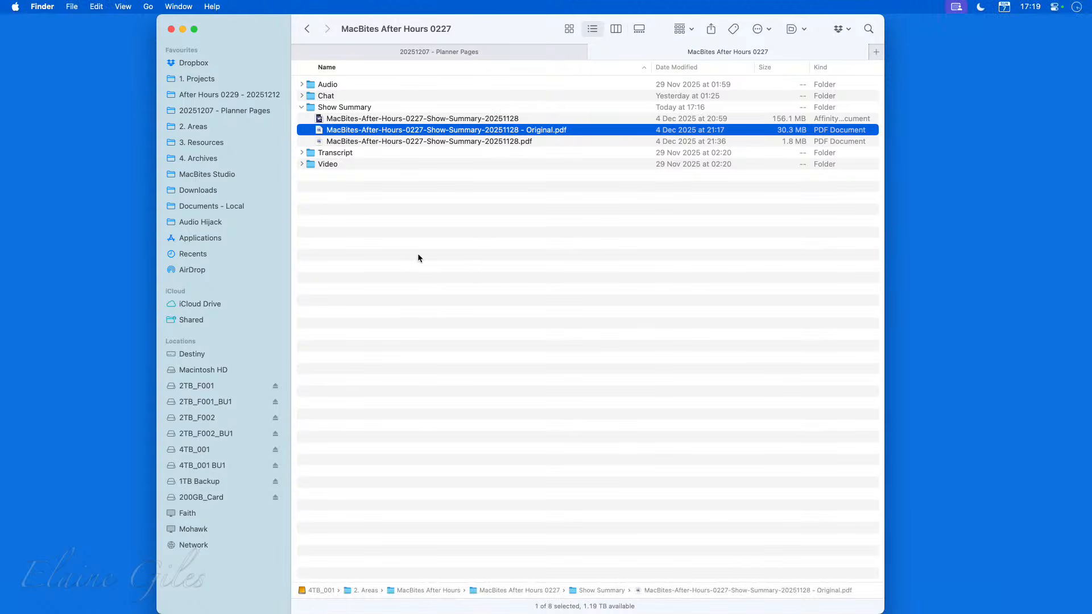
Select and preview the original and exported show summary PDFs in Quick Look.
{"action": "left_click", "coordinate": [451, 205]}
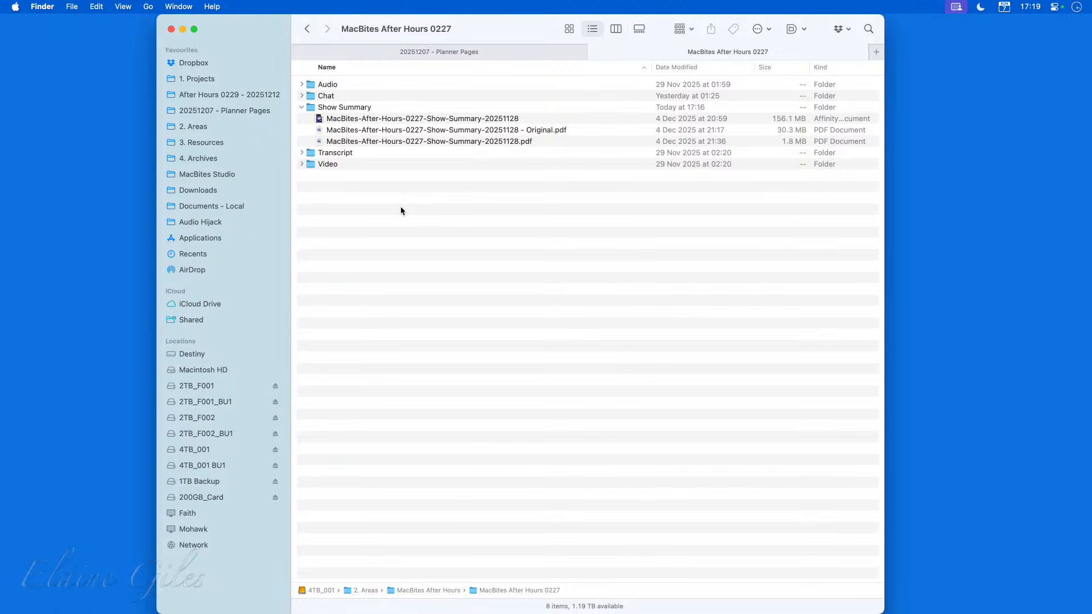
{"action": "left_click", "coordinate": [375, 108]}
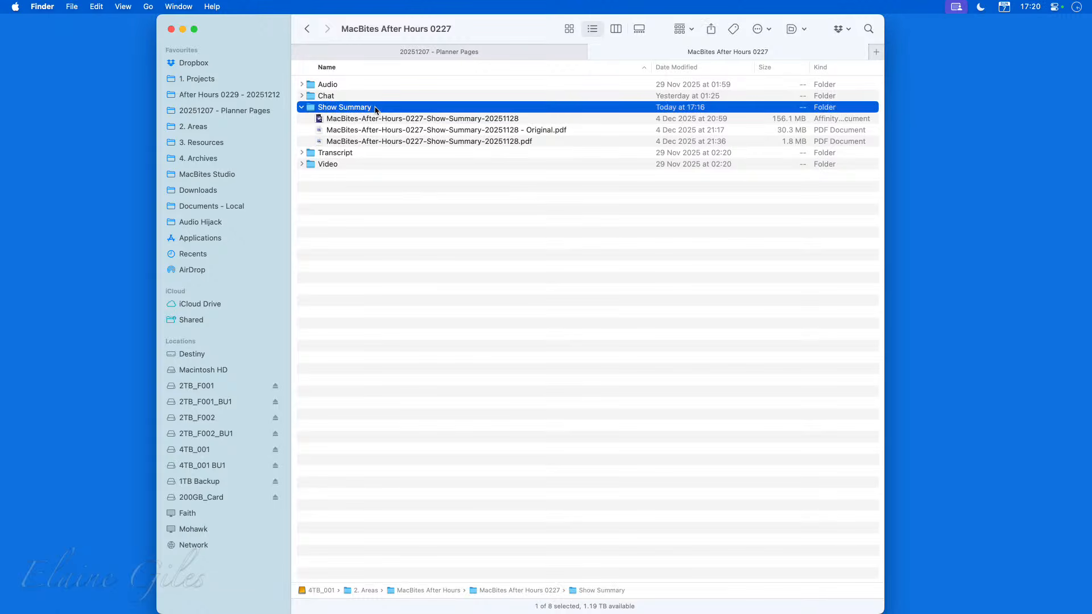
{"action": "left_click", "coordinate": [532, 120]}
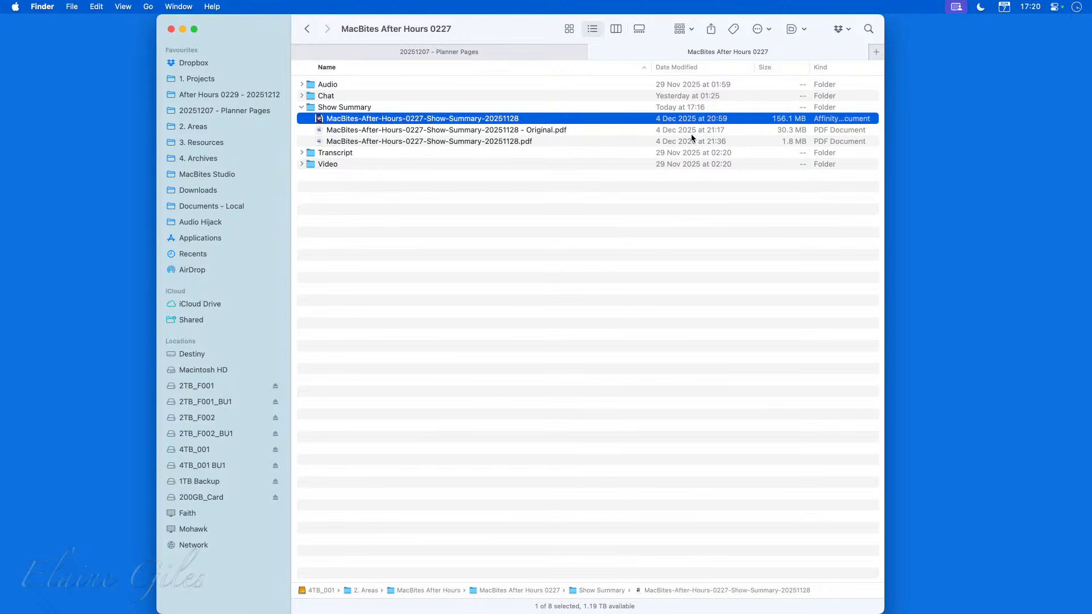
{"action": "left_click", "coordinate": [576, 132]}
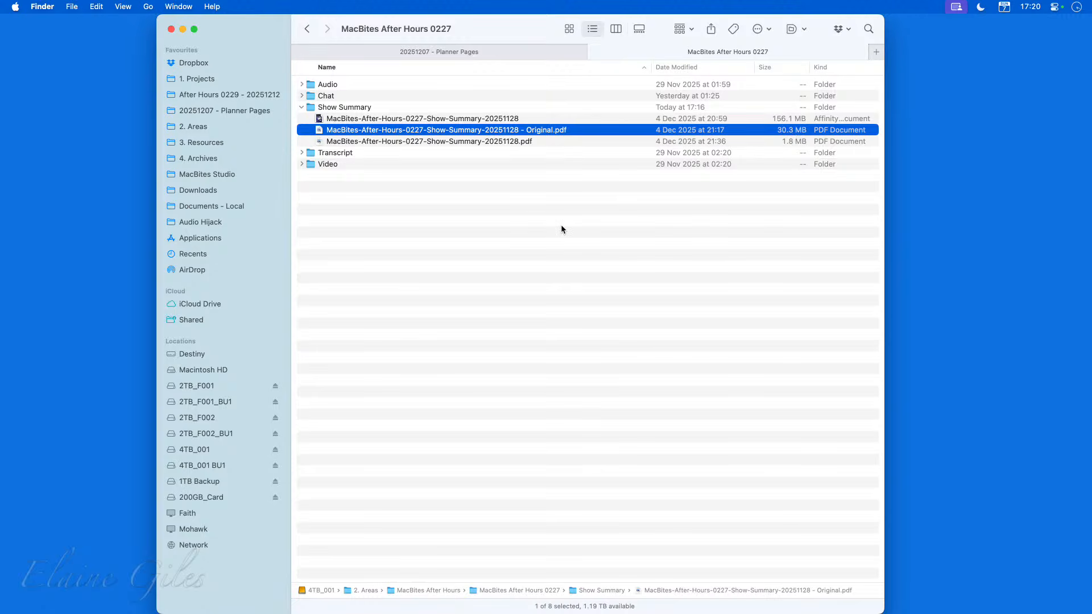
{"action": "left_click", "coordinate": [546, 143]}
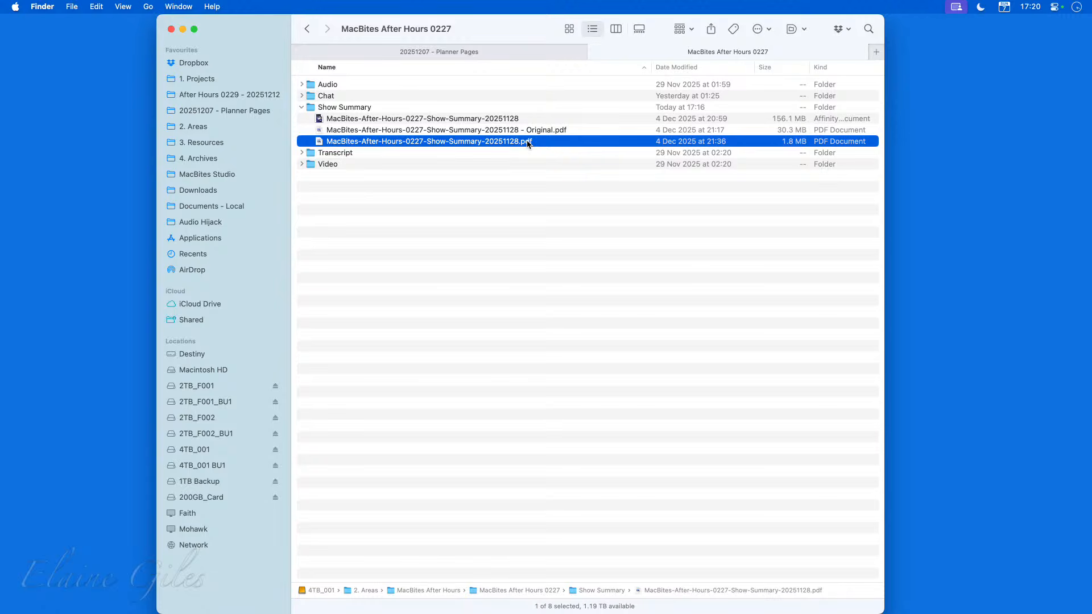
{"action": "key", "text": "space"}
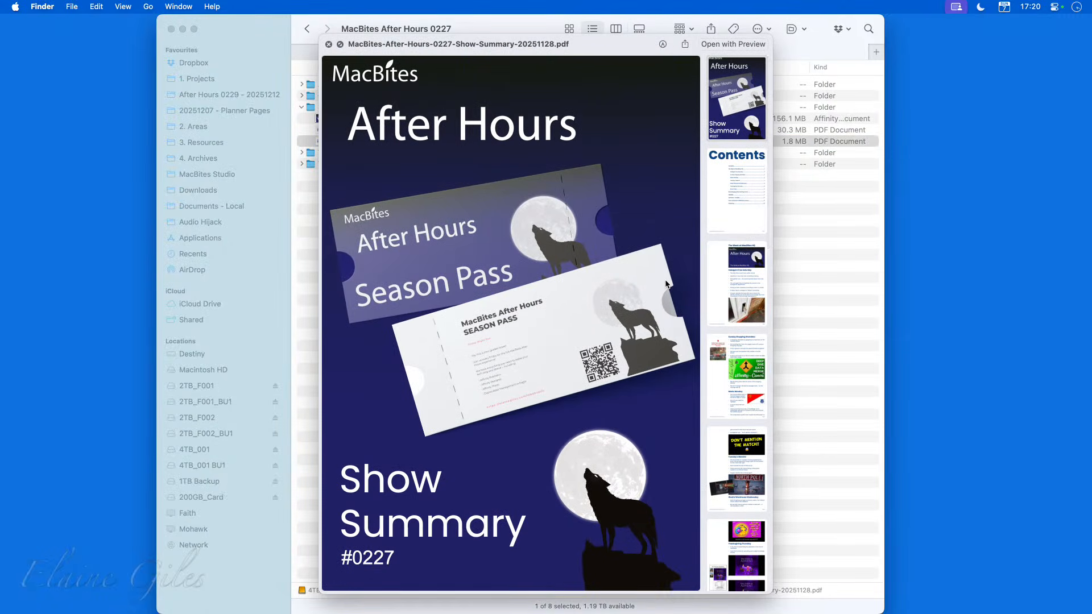
{"action": "key", "text": "Up"}
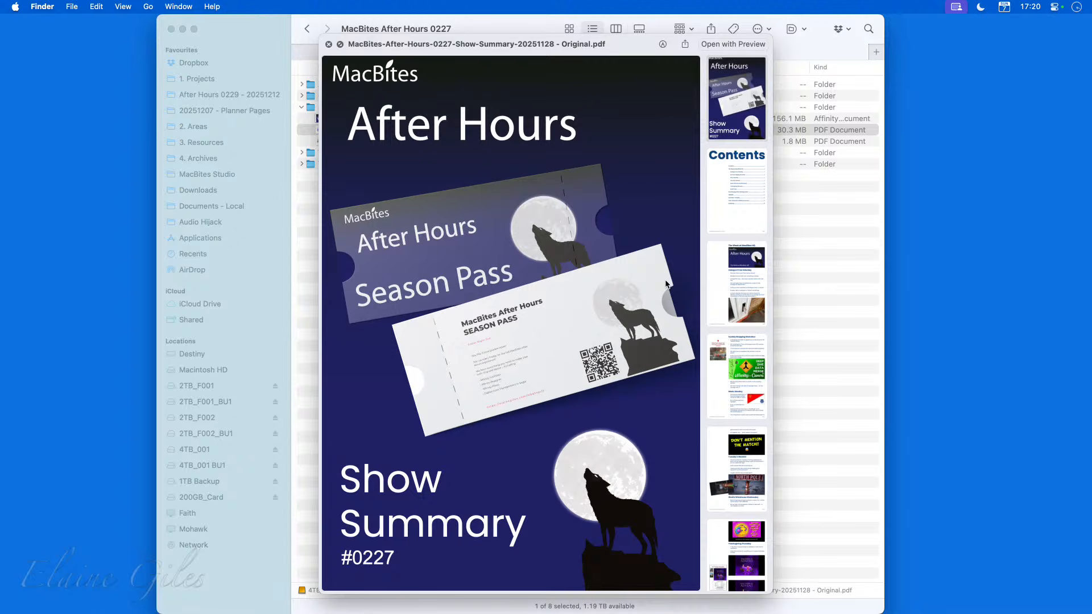
{"action": "key", "text": "space"}
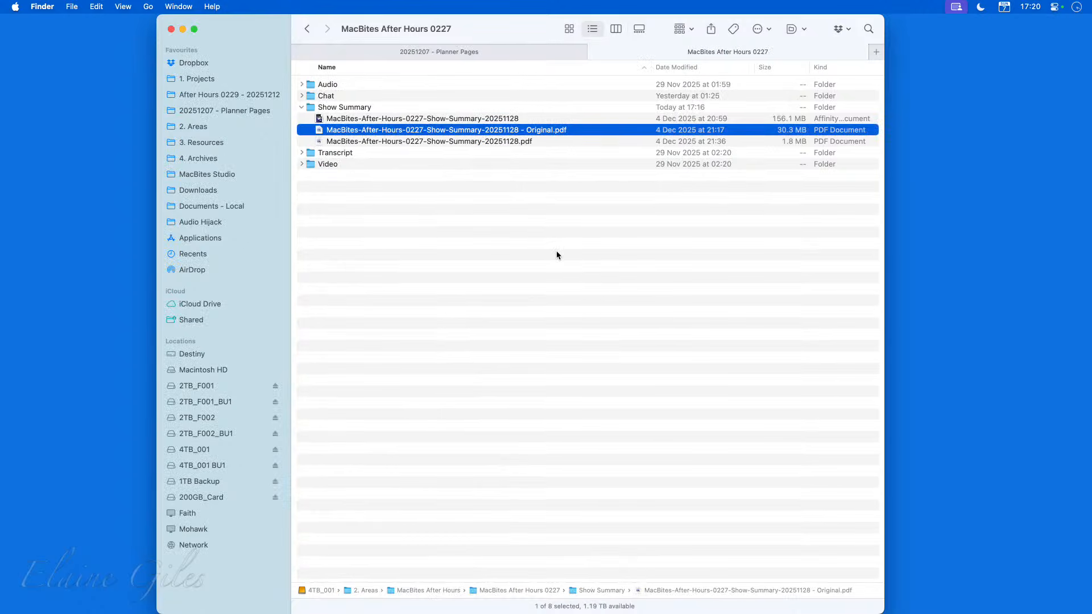
Open MacBites-After-Hours-0227-Show-Summary-20251128 - Original.pdf in PDFOptim and review its Manual and Auto compression options.
{"action": "key", "text": "super+alt+o"}
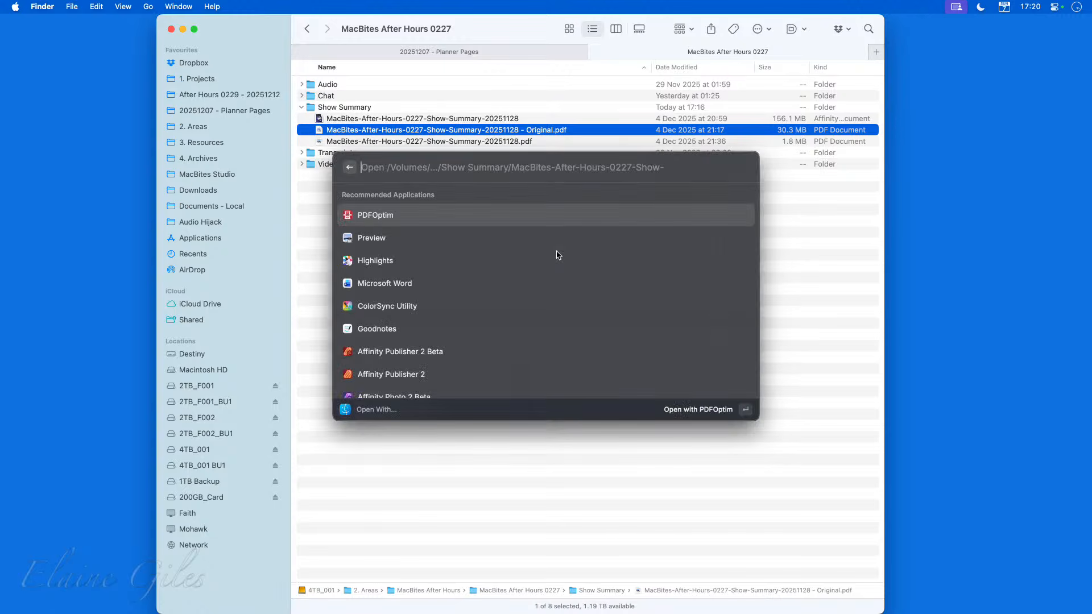
{"action": "key", "text": "Escape"}
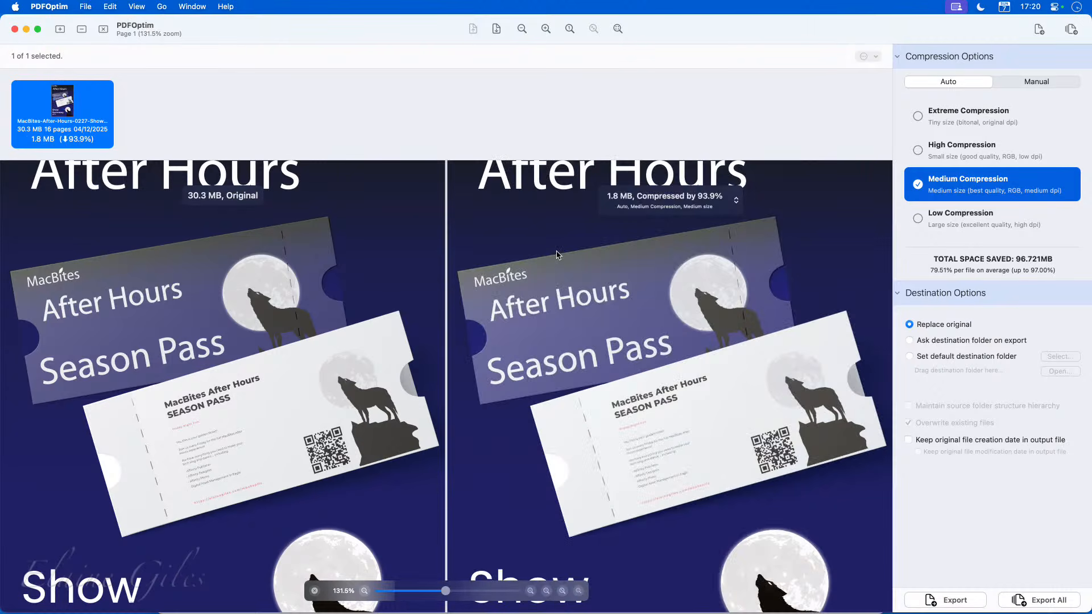
{"action": "scroll", "coordinate": [392, 315], "scroll_direction": "up", "scroll_amount": 3}
{"action": "scroll", "coordinate": [393, 316], "scroll_direction": "up", "scroll_amount": 1}
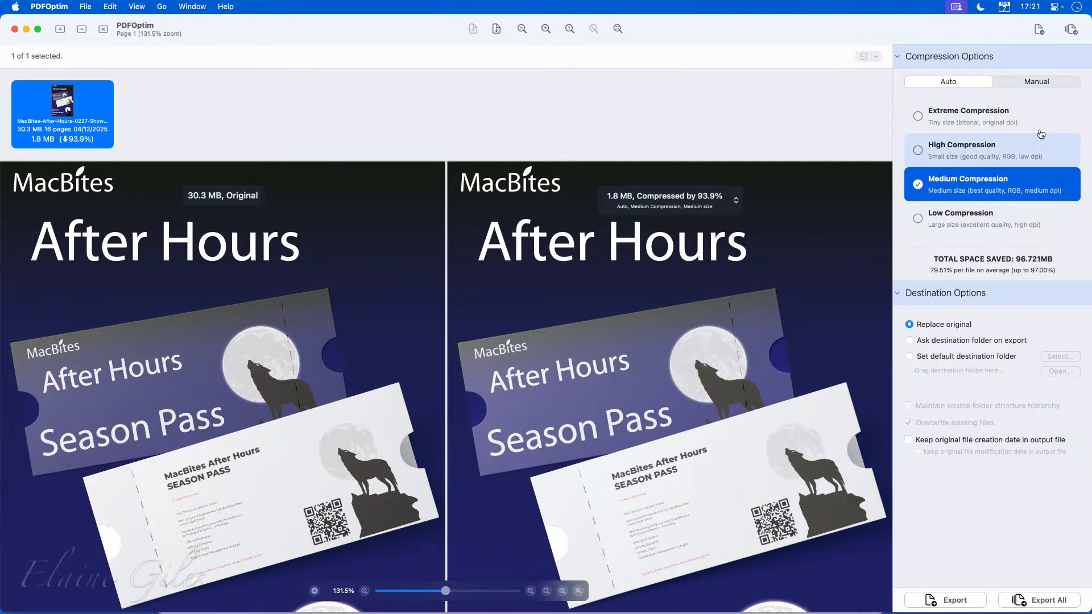
{"action": "left_click", "coordinate": [1042, 83]}
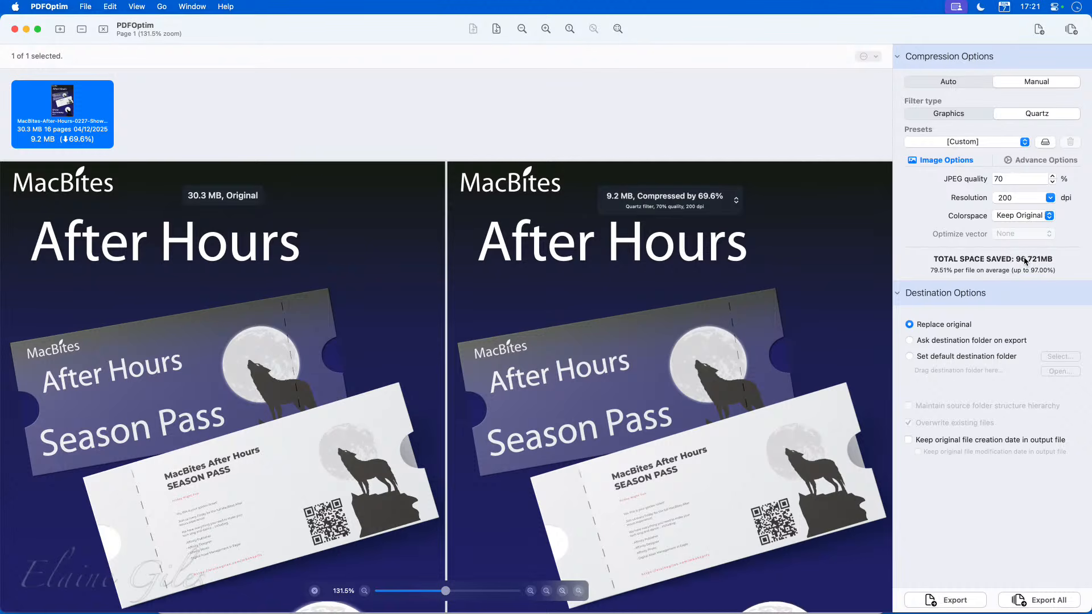
{"action": "left_click", "coordinate": [932, 78]}
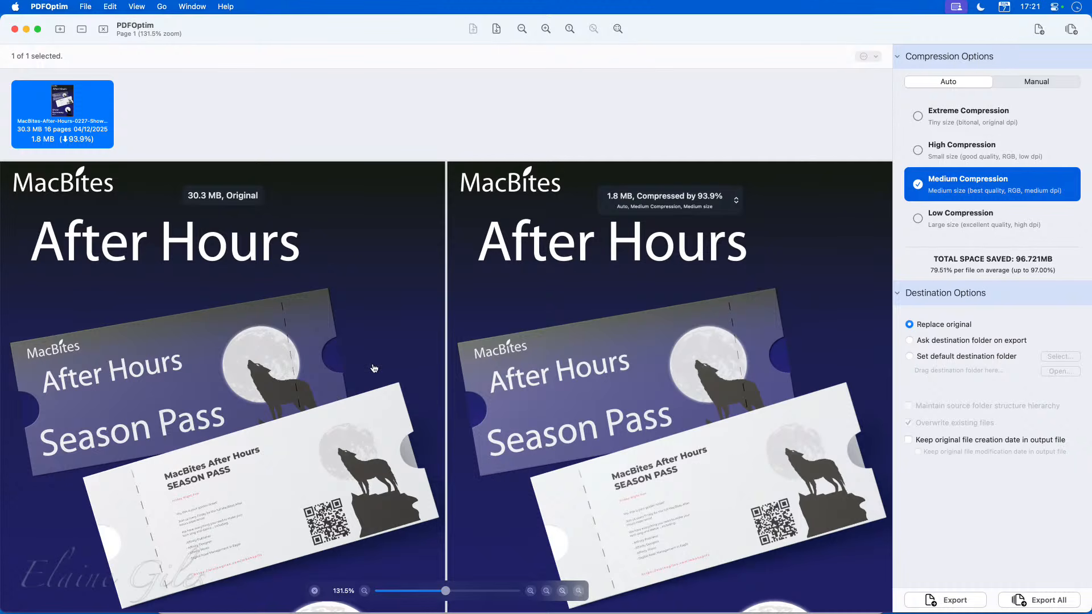
Compare the original and Medium-compressed pages side by side, zooming in on text and images.
{"action": "left_click", "coordinate": [60, 112]}
{"action": "scroll", "coordinate": [403, 373], "scroll_direction": "down", "scroll_amount": 2}
{"action": "scroll", "coordinate": [401, 373], "scroll_direction": "down", "scroll_amount": 15}
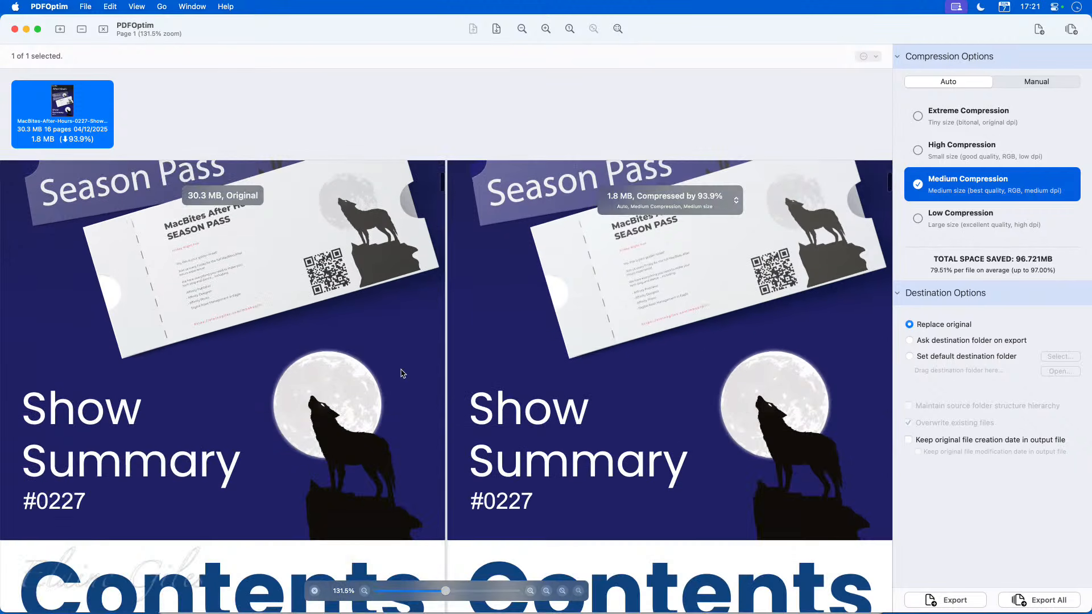
{"action": "scroll", "coordinate": [401, 373], "scroll_direction": "down", "scroll_amount": 6}
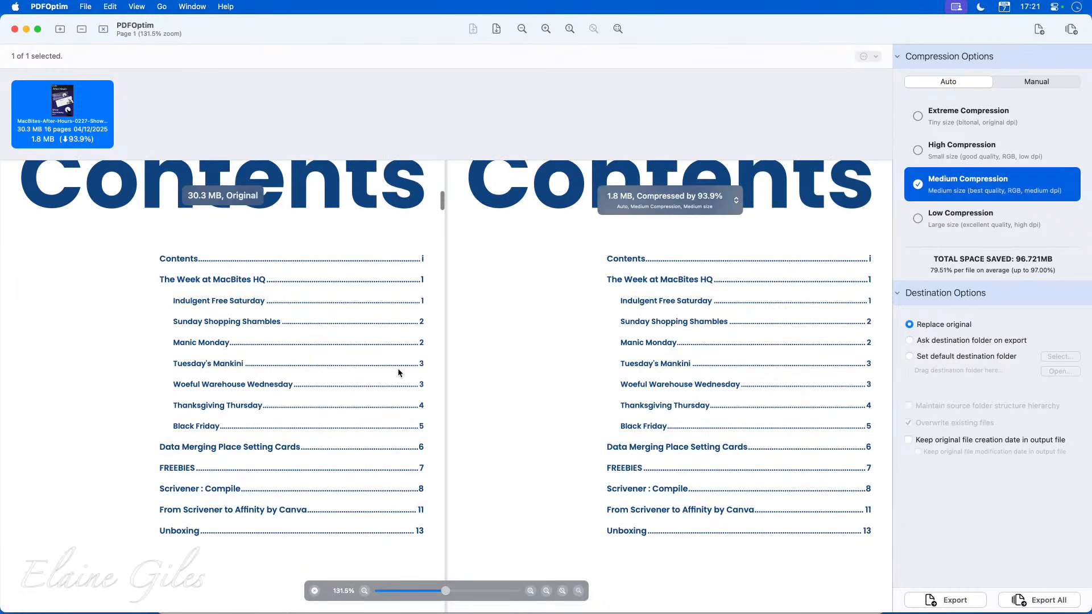
{"action": "scroll", "coordinate": [399, 371], "scroll_direction": "down", "scroll_amount": 10}
{"action": "scroll", "coordinate": [398, 372], "scroll_direction": "down", "scroll_amount": 10}
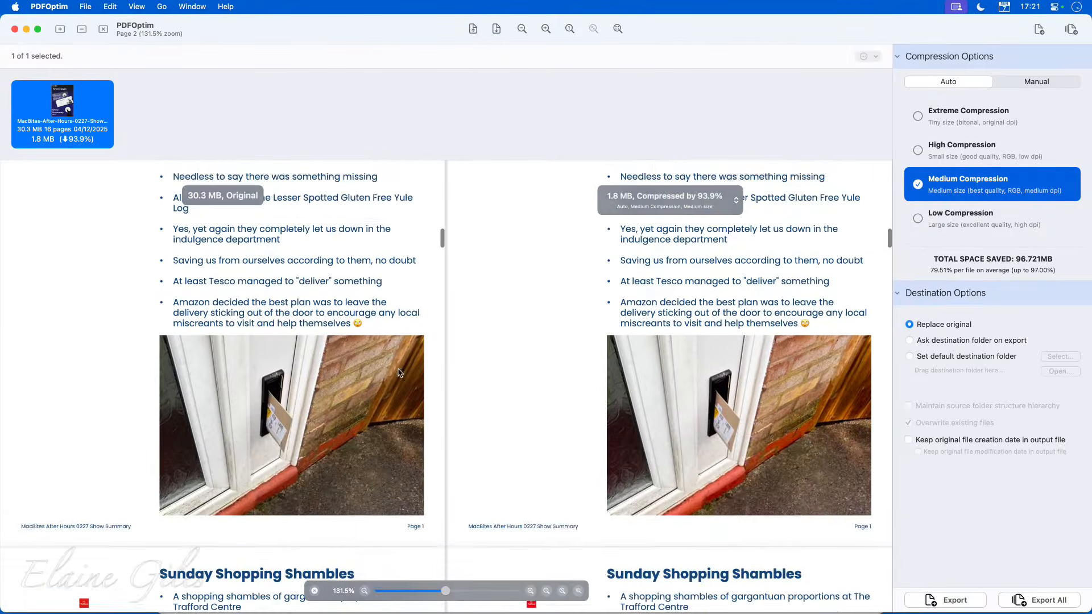
{"action": "scroll", "coordinate": [397, 372], "scroll_direction": "down", "scroll_amount": 2}
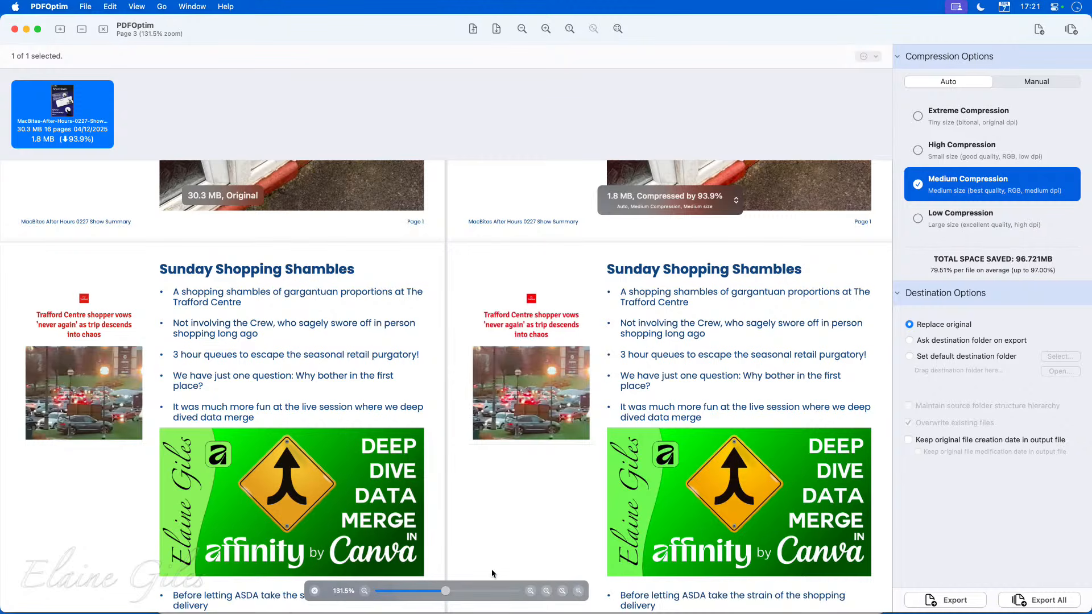
{"action": "left_click", "coordinate": [489, 592]}
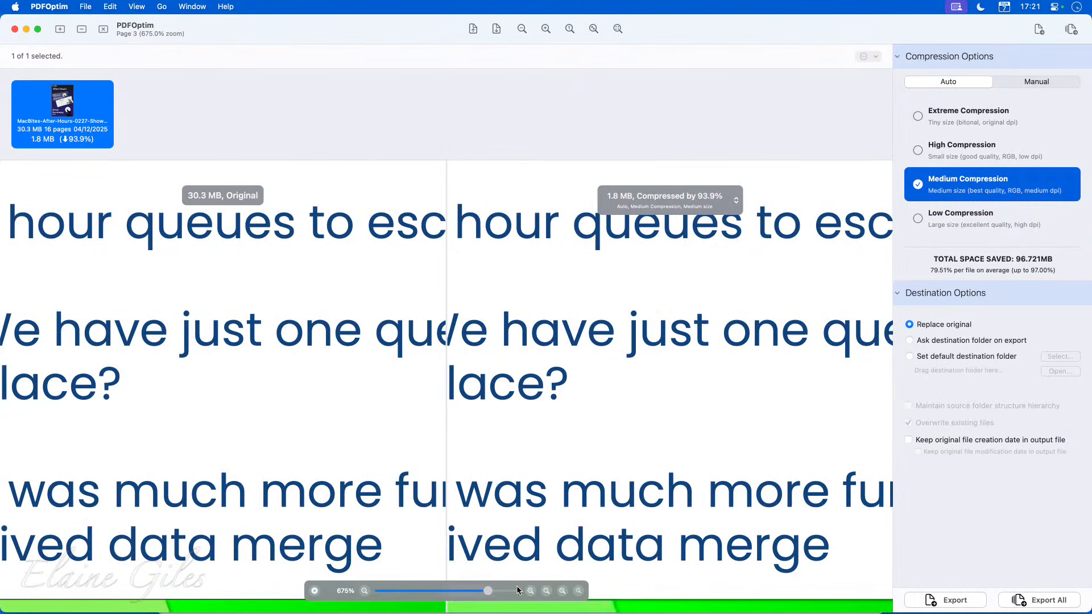
{"action": "scroll", "coordinate": [519, 538], "scroll_direction": "down", "scroll_amount": 3}
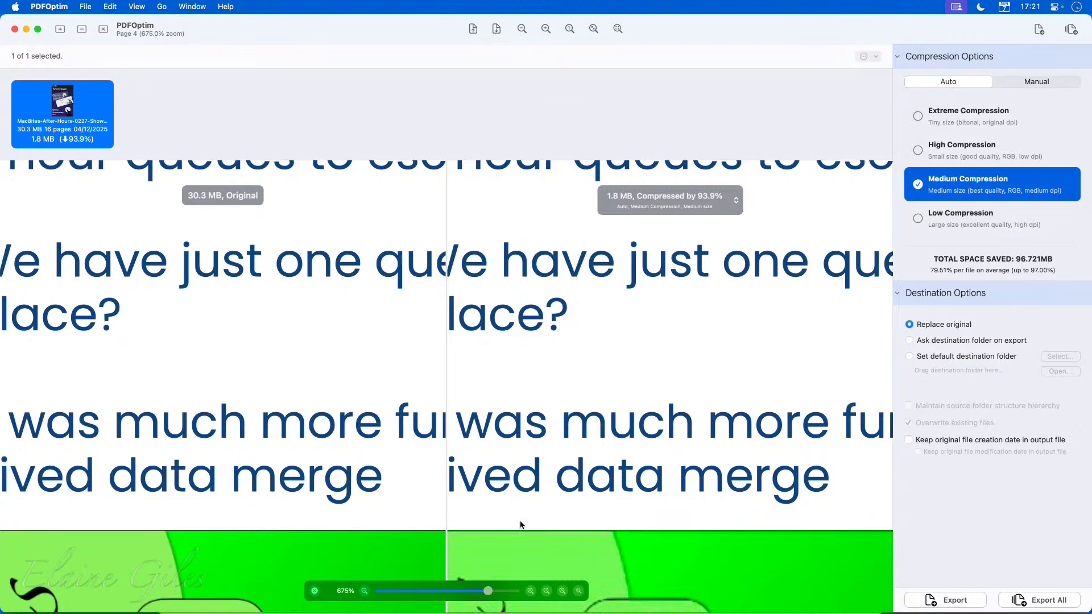
{"action": "scroll", "coordinate": [521, 526], "scroll_direction": "down", "scroll_amount": 6}
{"action": "scroll", "coordinate": [521, 526], "scroll_direction": "down", "scroll_amount": 2}
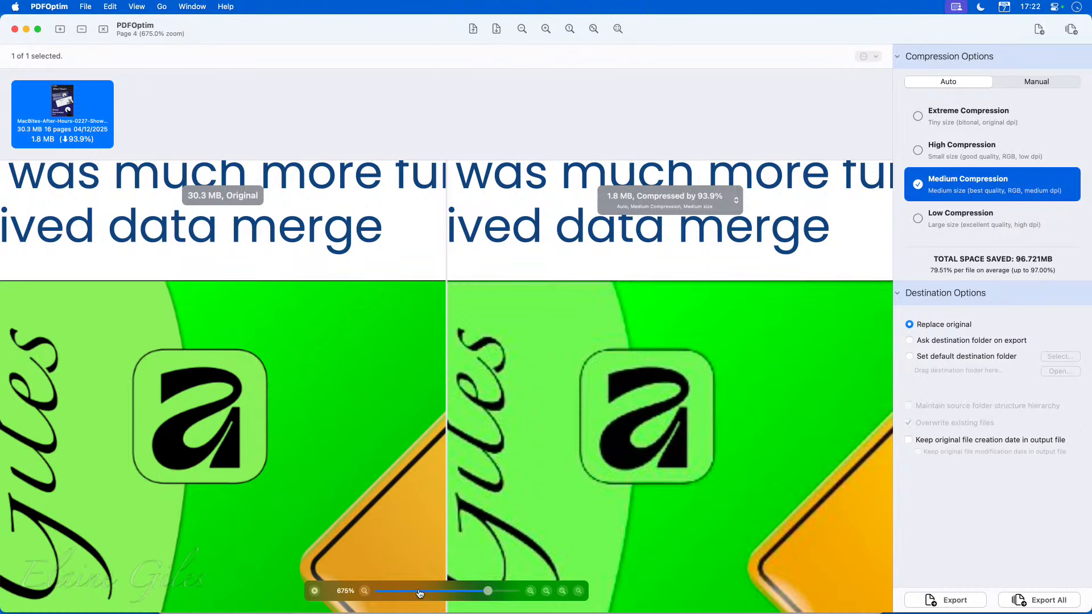
{"action": "left_click", "coordinate": [546, 591]}
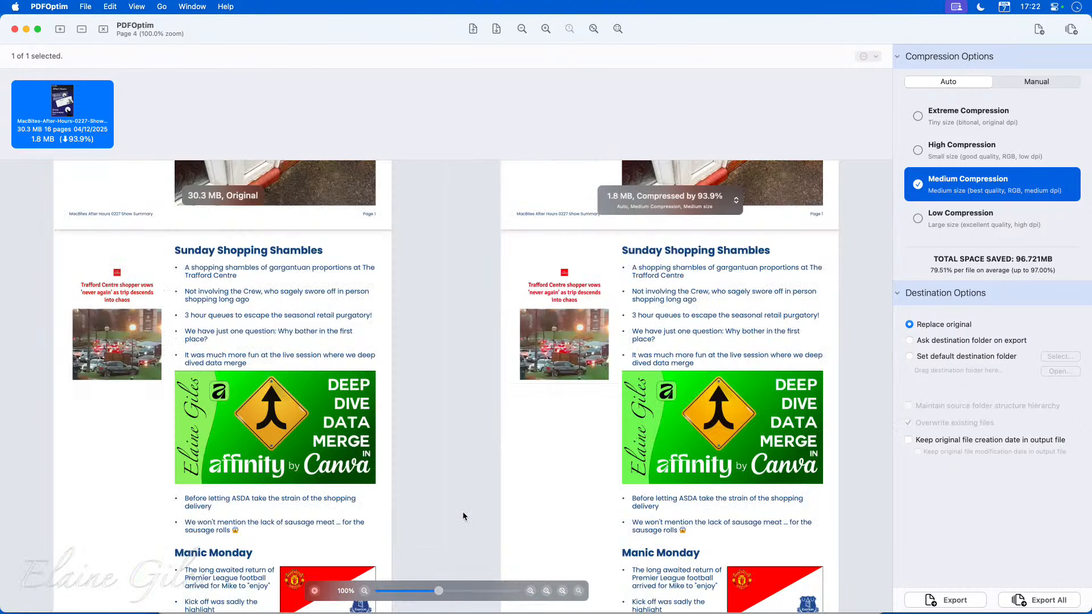
{"action": "scroll", "coordinate": [462, 510], "scroll_direction": "up", "scroll_amount": 3}
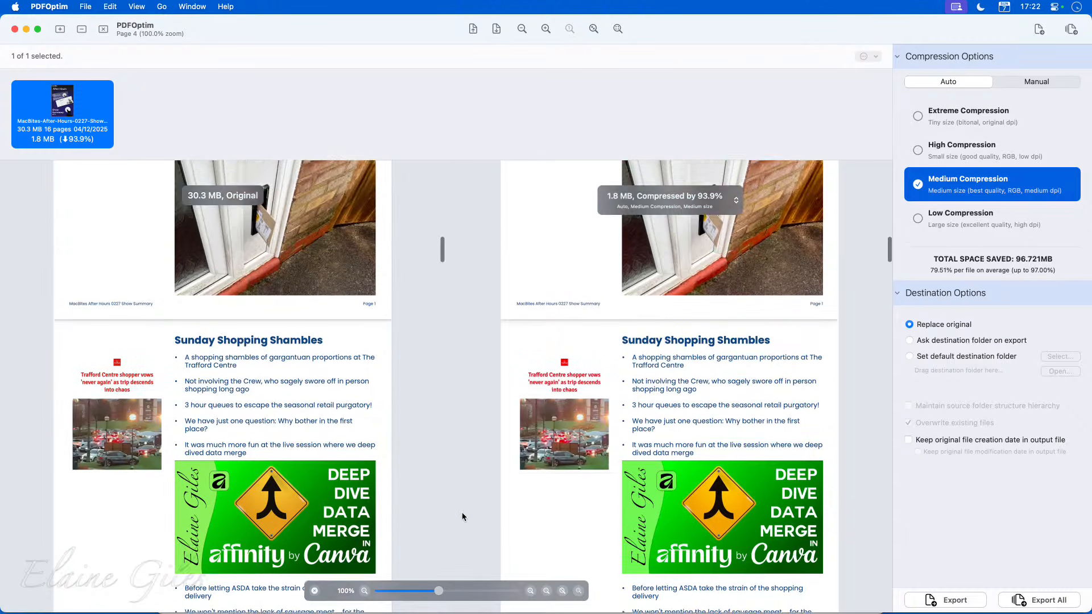
{"action": "scroll", "coordinate": [461, 513], "scroll_direction": "up", "scroll_amount": 2}
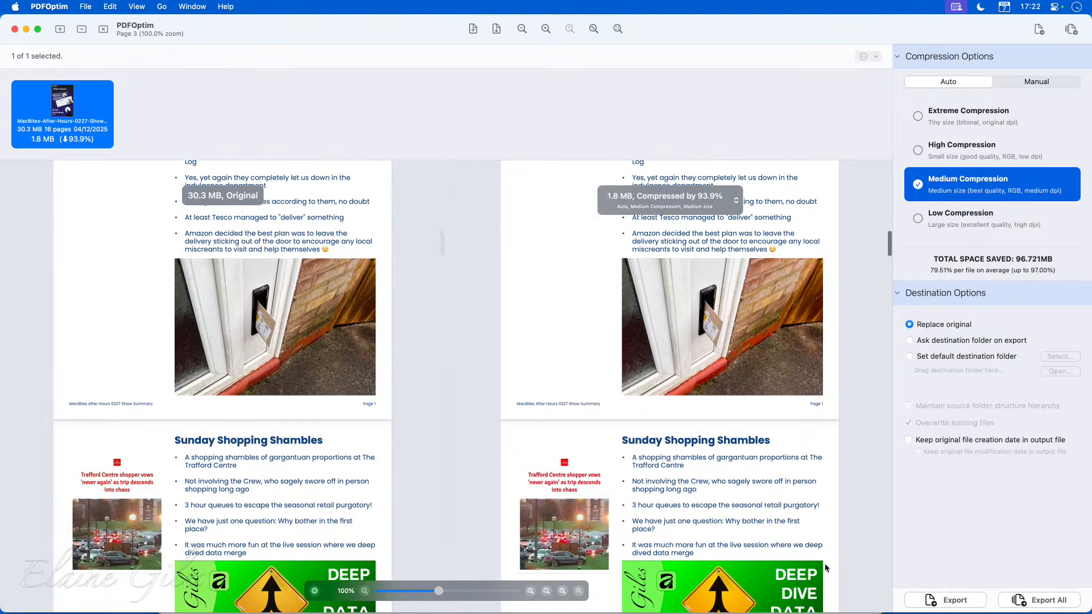
Export the Medium-compressed PDF replacing the original, then return to the show summary folder in Finder.
{"action": "left_click", "coordinate": [949, 600]}
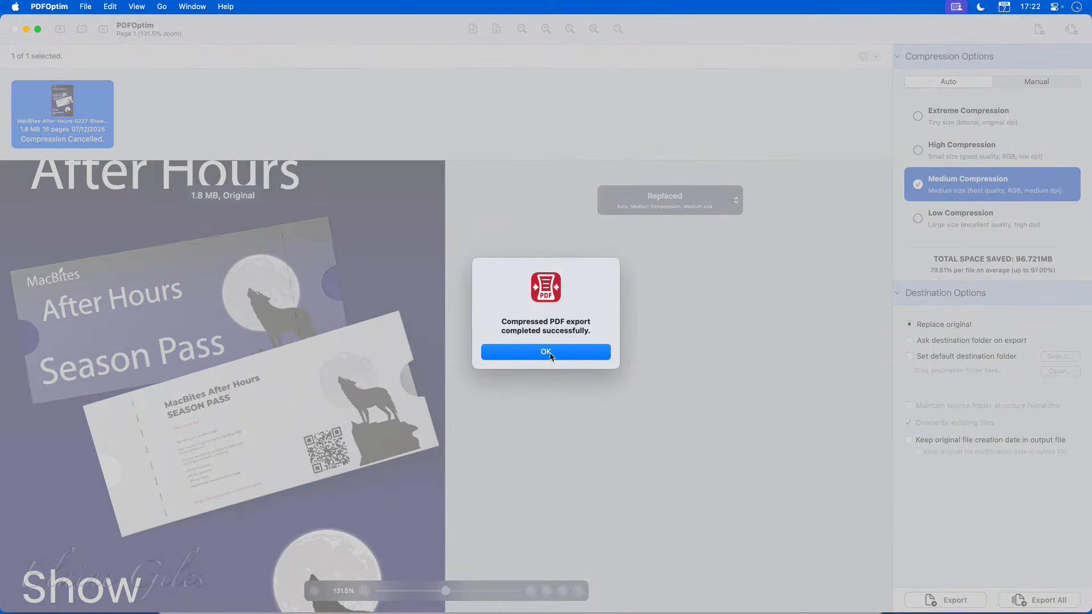
{"action": "left_click", "coordinate": [549, 357]}
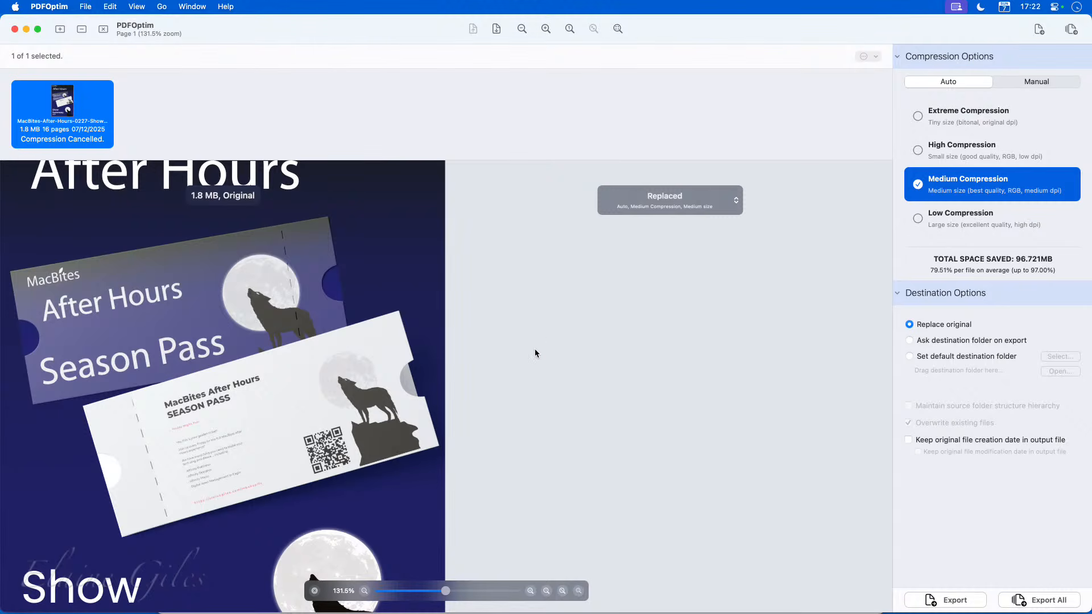
{"action": "key", "text": "super+h"}
{"action": "left_click", "coordinate": [578, 130]}
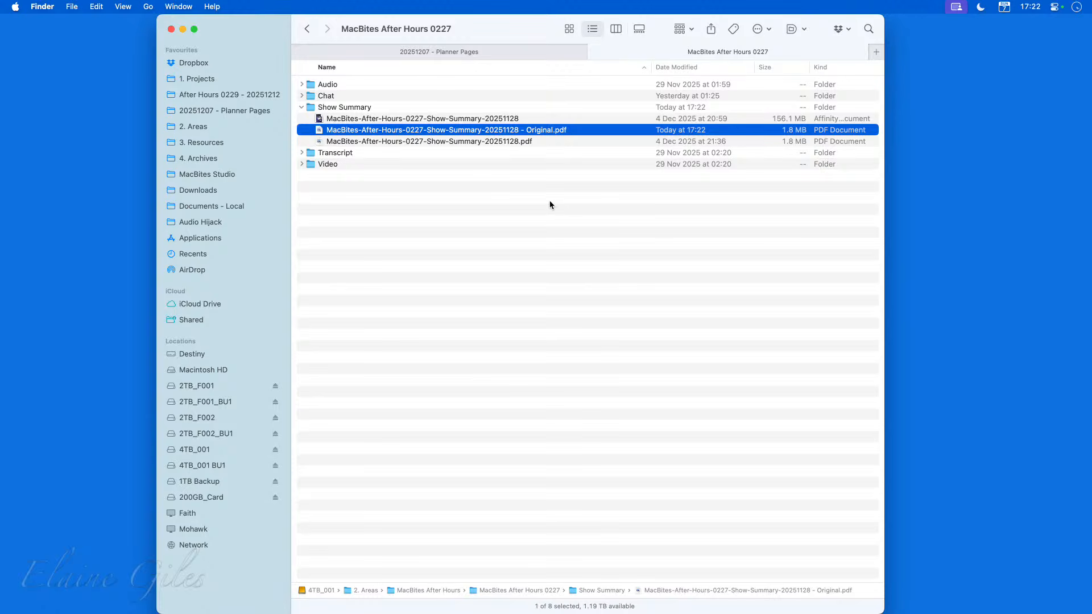
{"action": "left_click_drag", "start_coordinate": [496, 33], "coordinate": [0, 228]}
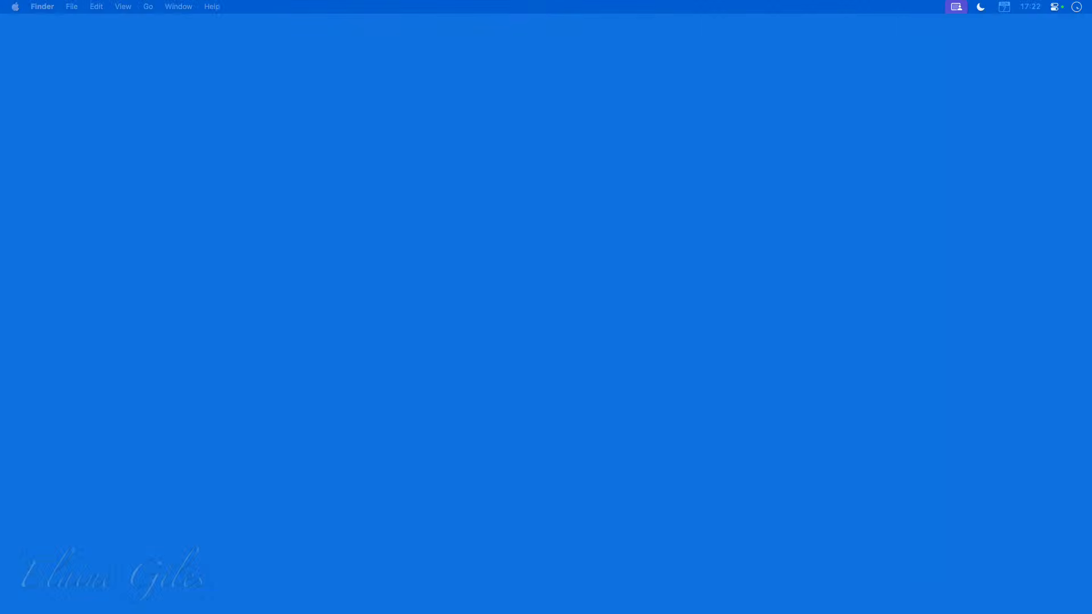